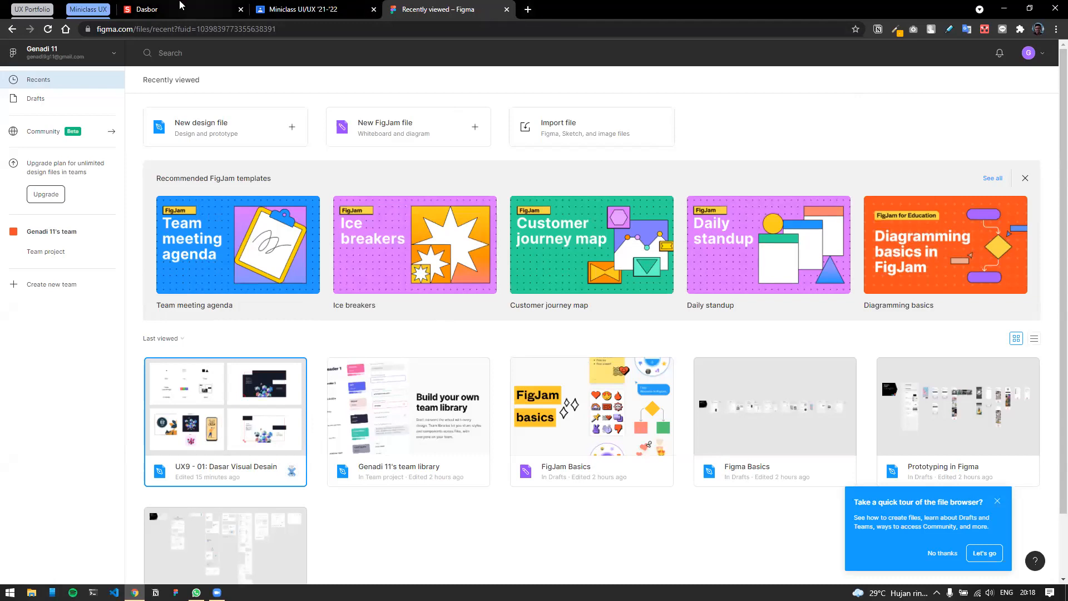
Briefly open the UX9 - 01: Dasar Visual Desain file, then load figma.com in a fresh tab.
{"action": "double_click", "coordinate": [203, 417]}
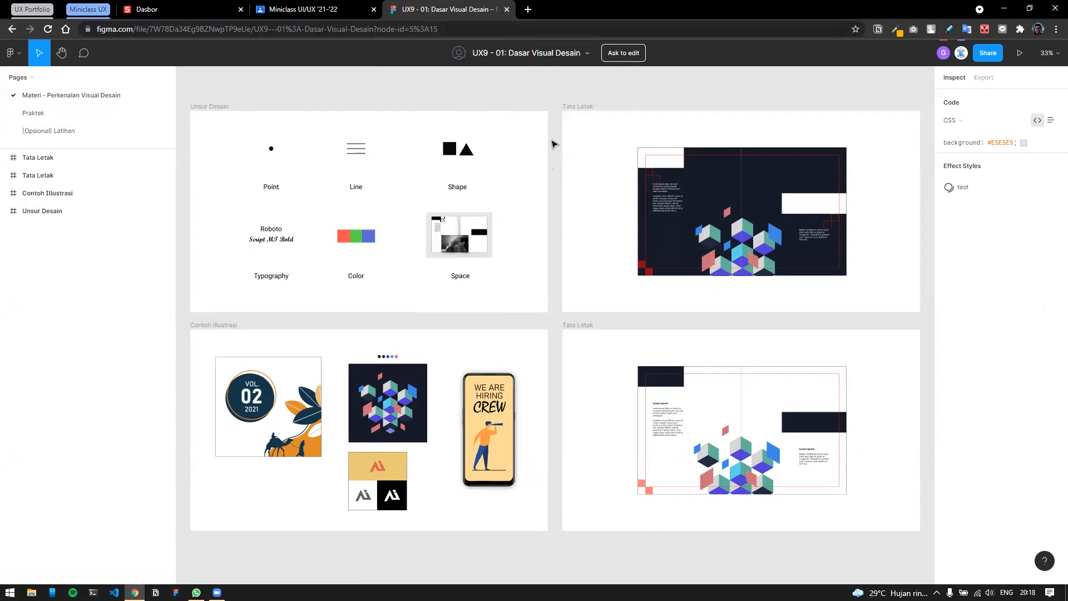
{"action": "left_click", "coordinate": [506, 9]}
{"action": "left_click", "coordinate": [396, 9]}
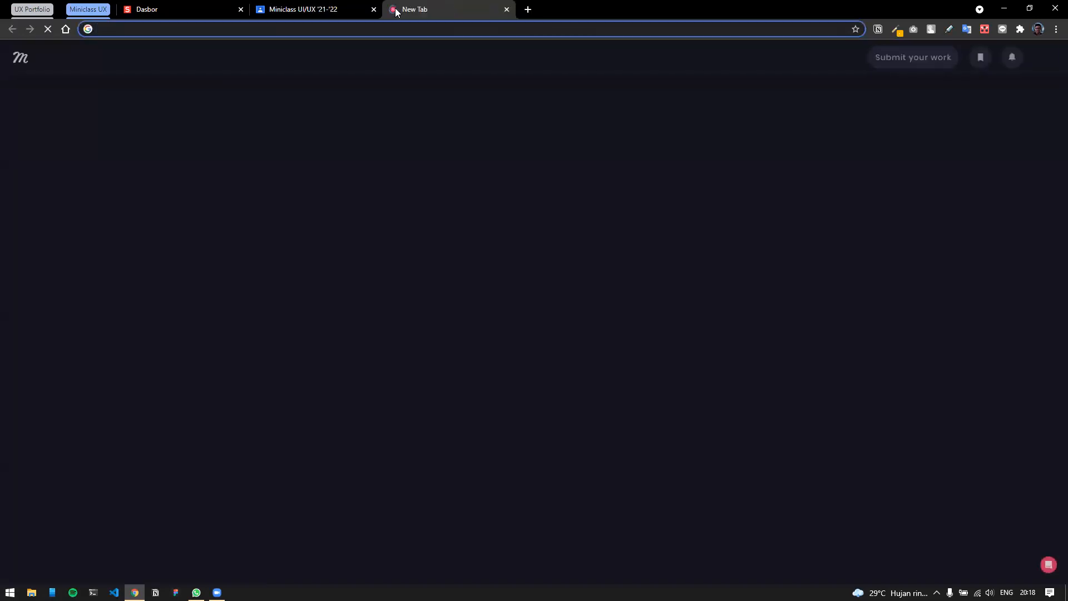
{"action": "type", "text": "fig"}
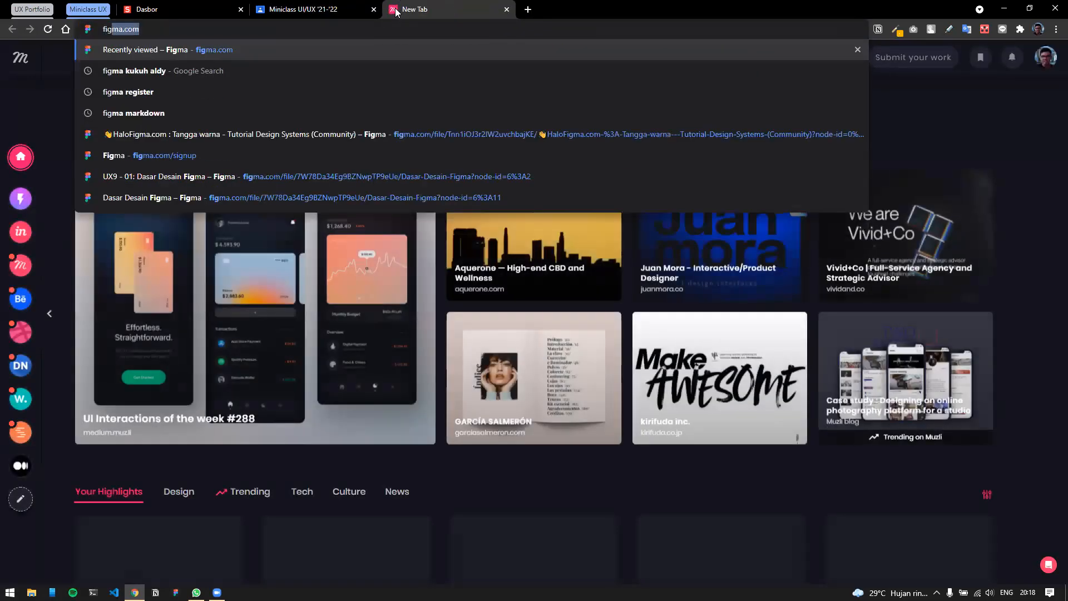
{"action": "key", "text": "Return"}
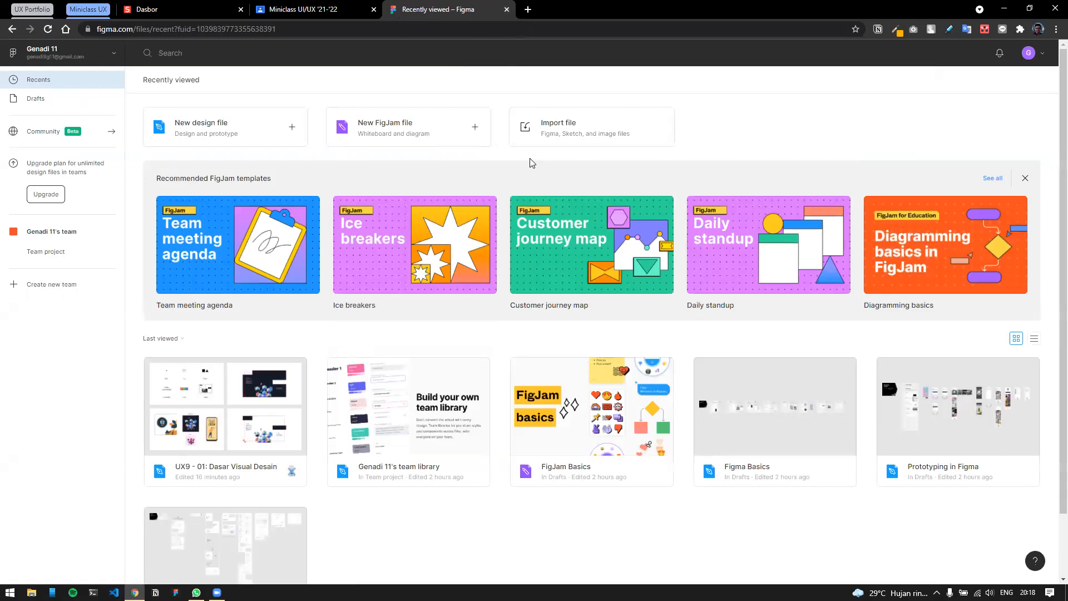
Scroll up and down through the figma.com page.
{"action": "mouse_move", "coordinate": [537, 250]}
{"action": "scroll", "coordinate": [940, 222], "scroll_direction": "down", "scroll_amount": 1}
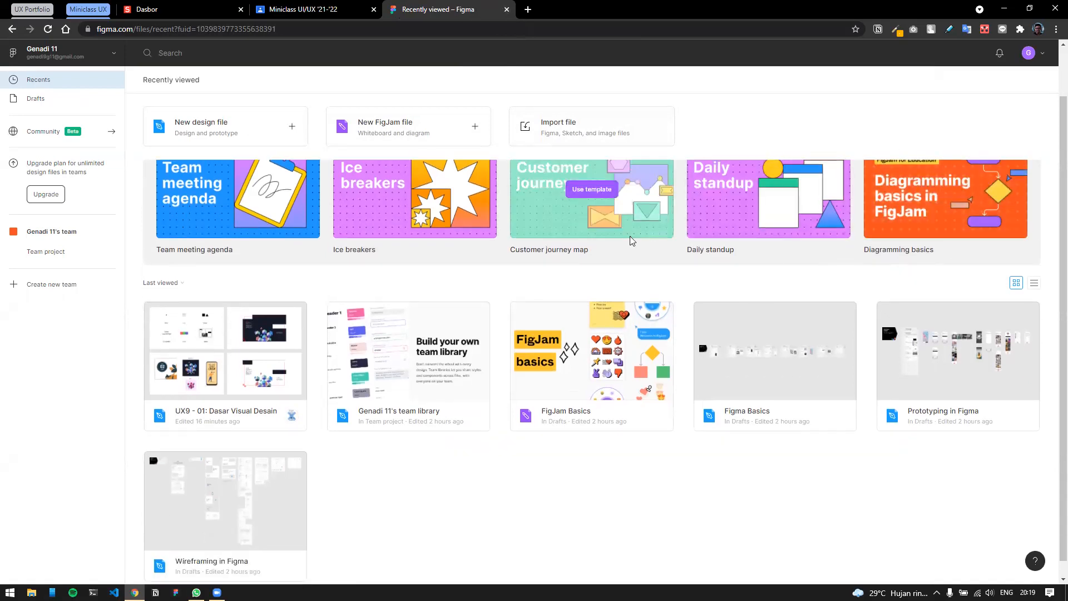
{"action": "scroll", "coordinate": [632, 239], "scroll_direction": "up", "scroll_amount": 1}
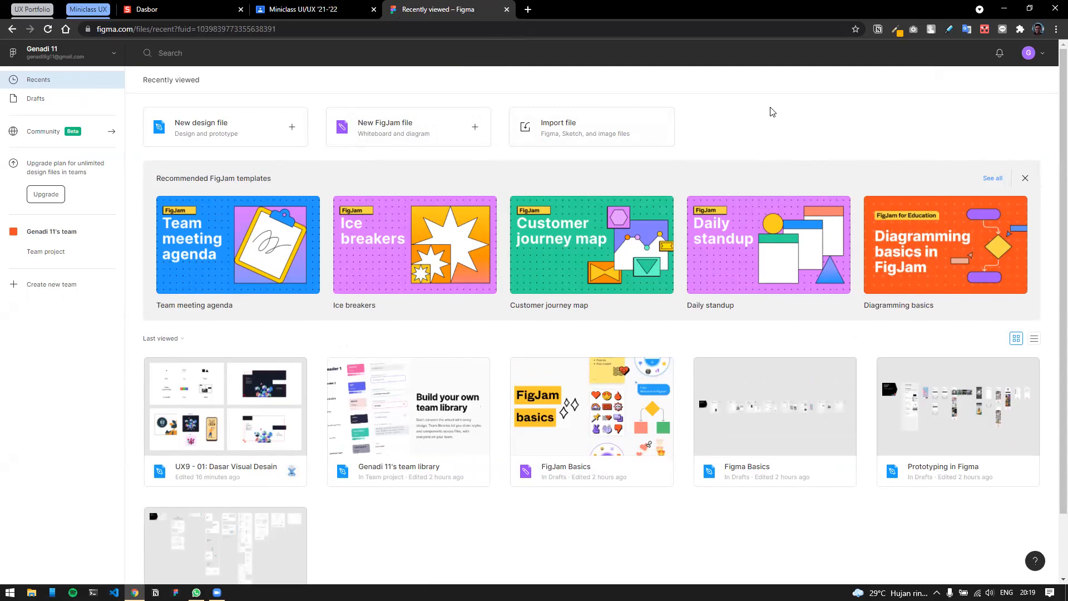
{"action": "scroll", "coordinate": [772, 112], "scroll_direction": "down", "scroll_amount": 1}
{"action": "scroll", "coordinate": [772, 112], "scroll_direction": "up", "scroll_amount": 1}
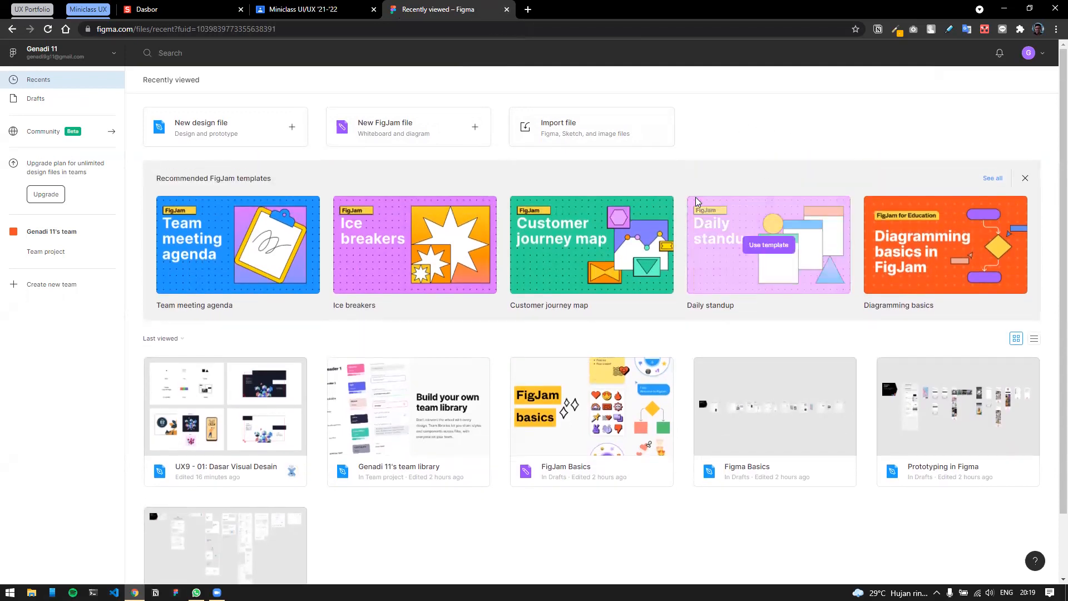
{"action": "mouse_move", "coordinate": [346, 243]}
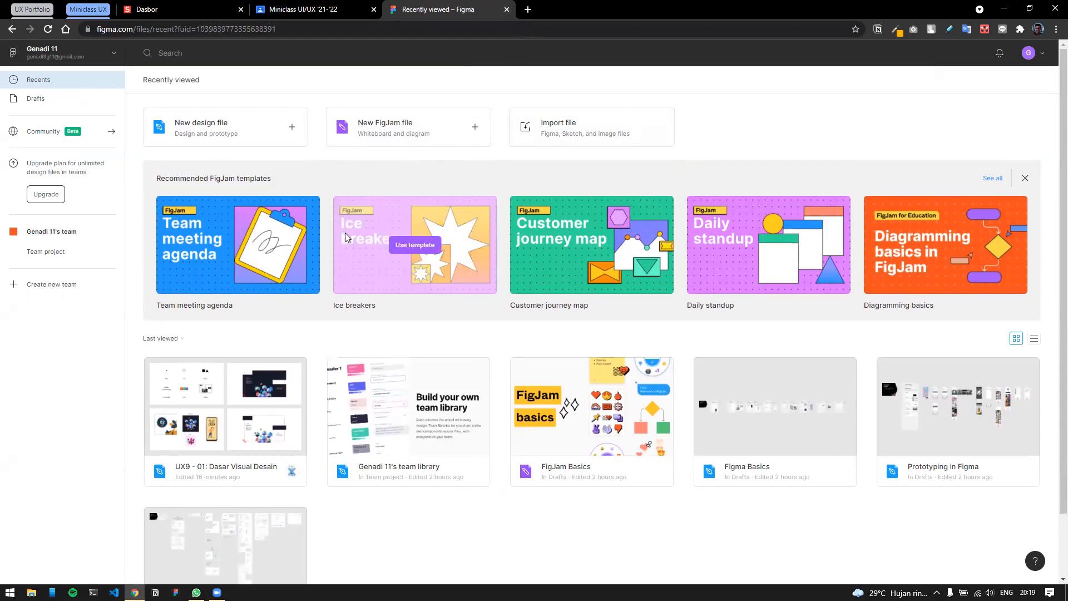
{"action": "scroll", "coordinate": [346, 244], "scroll_direction": "down", "scroll_amount": 1}
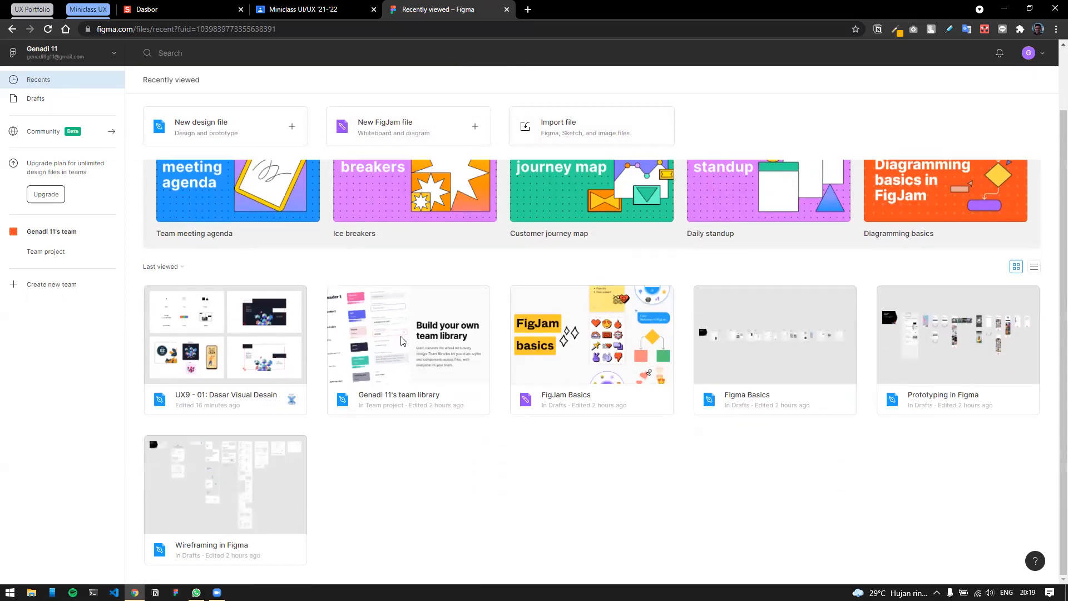
{"action": "scroll", "coordinate": [953, 340], "scroll_direction": "up", "scroll_amount": 1}
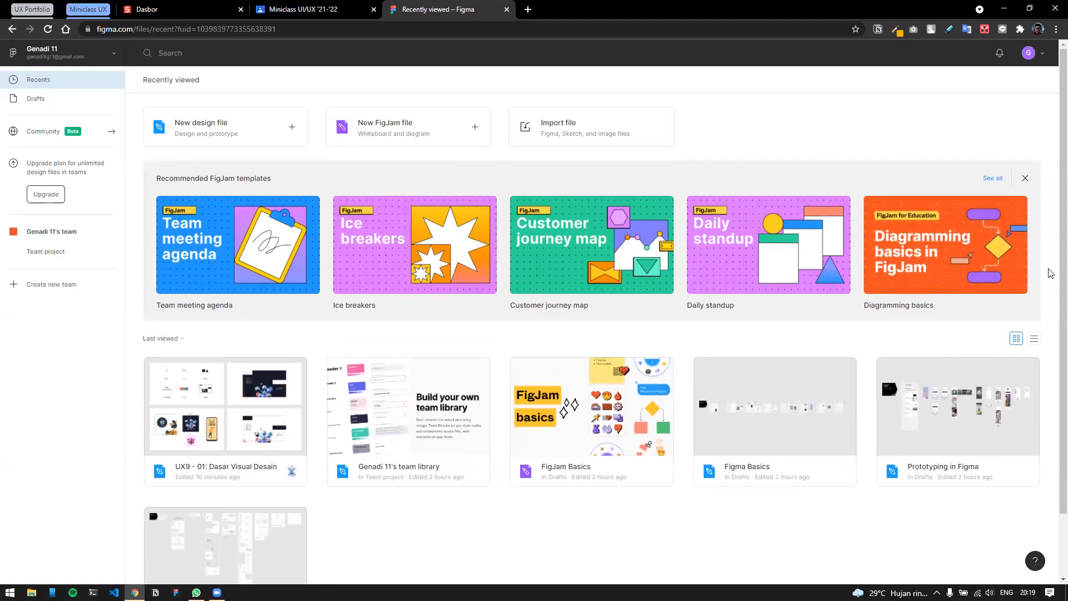
{"action": "mouse_move", "coordinate": [467, 289]}
{"action": "left_click", "coordinate": [191, 8]}
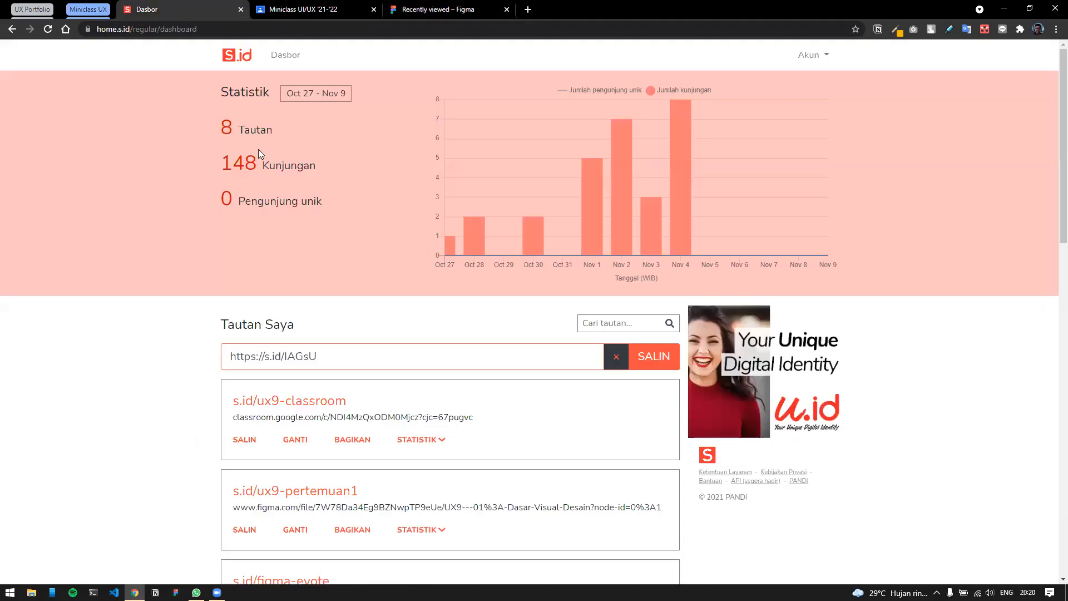
{"action": "scroll", "coordinate": [245, 389], "scroll_direction": "down", "scroll_amount": 2}
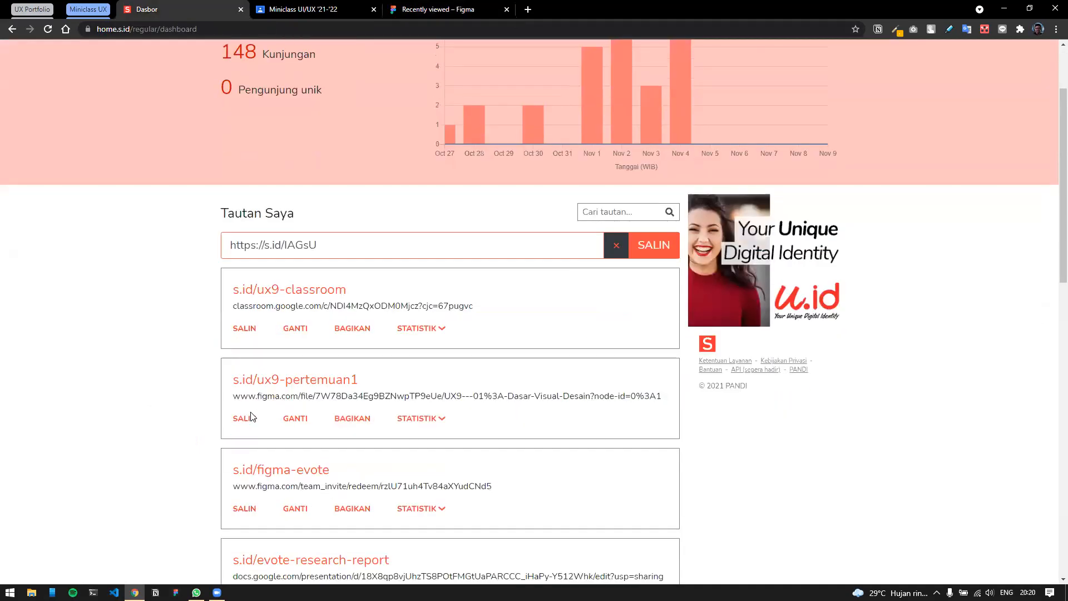
{"action": "left_click", "coordinate": [244, 419]}
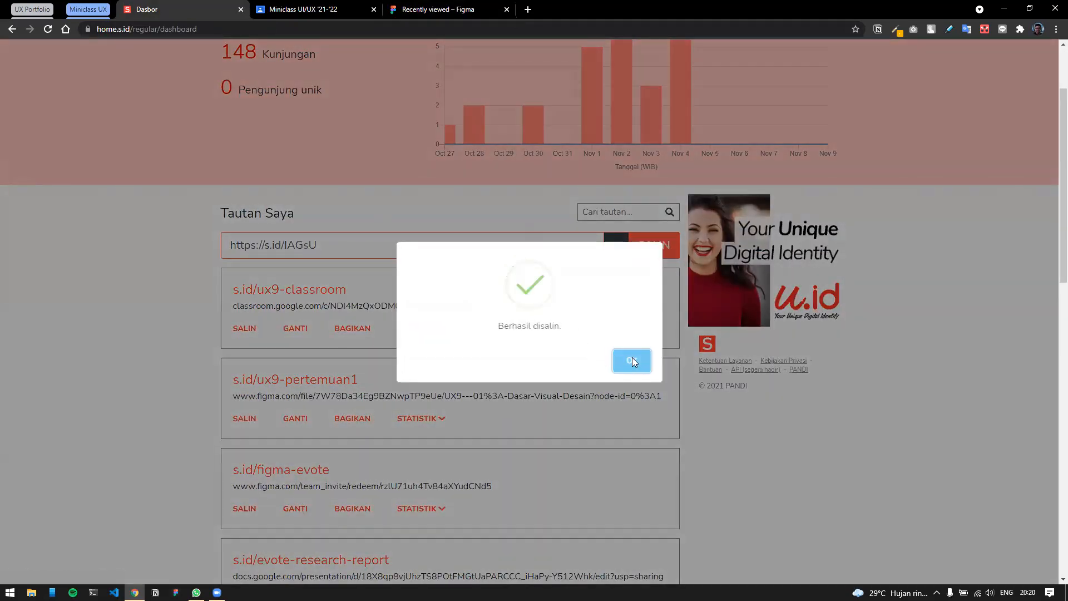
{"action": "left_click", "coordinate": [635, 362]}
{"action": "left_click", "coordinate": [462, 4]}
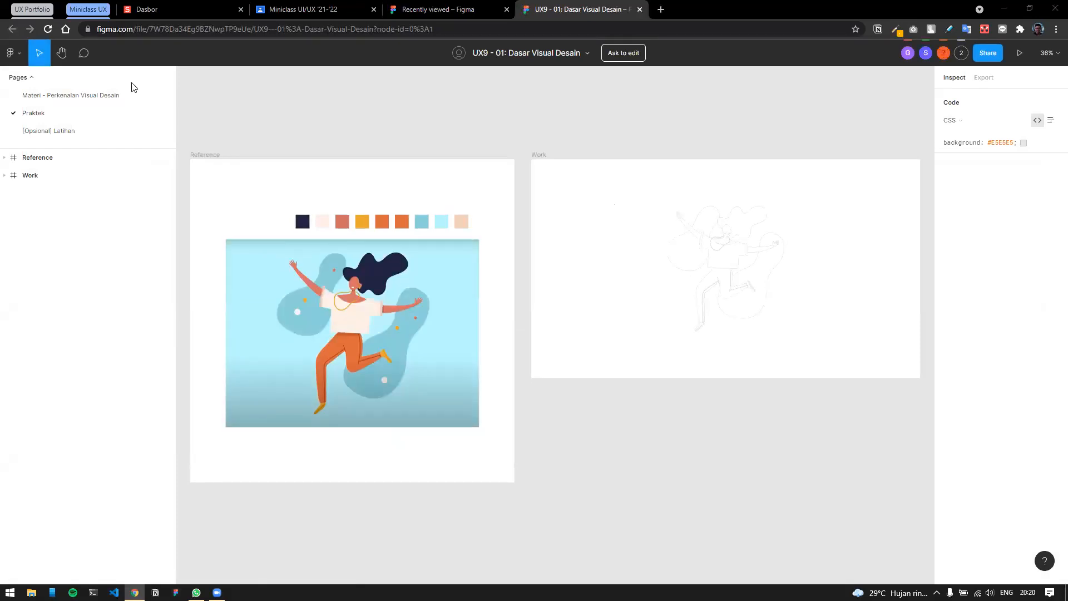
Show the Materi - Perkenalan Visual Desain page and inspect its Point element group.
{"action": "left_click", "coordinate": [95, 96]}
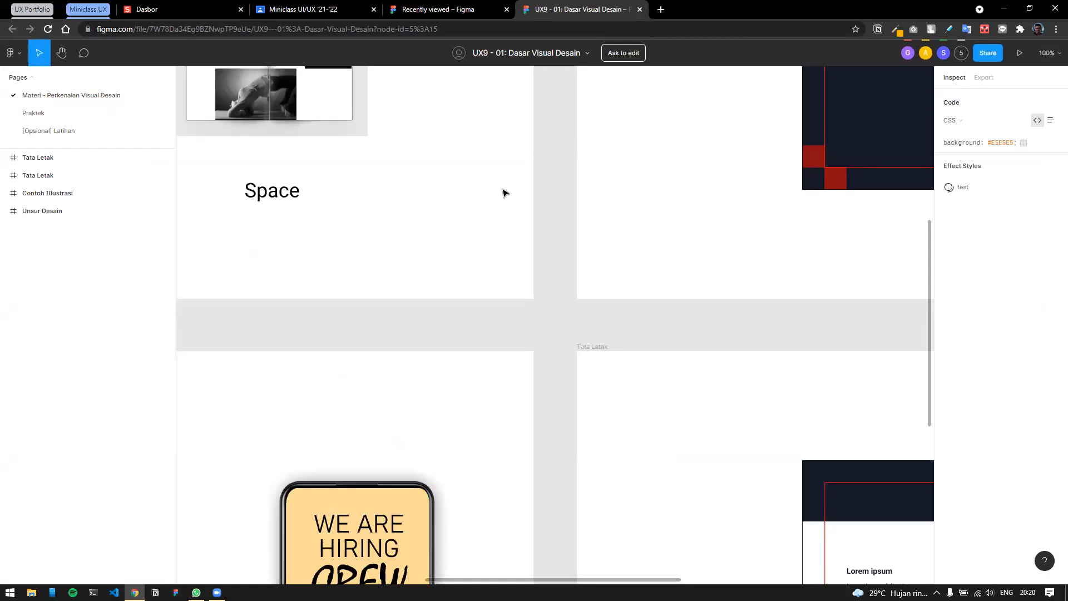
{"action": "scroll", "coordinate": [504, 193], "scroll_direction": "down", "scroll_amount": 5}
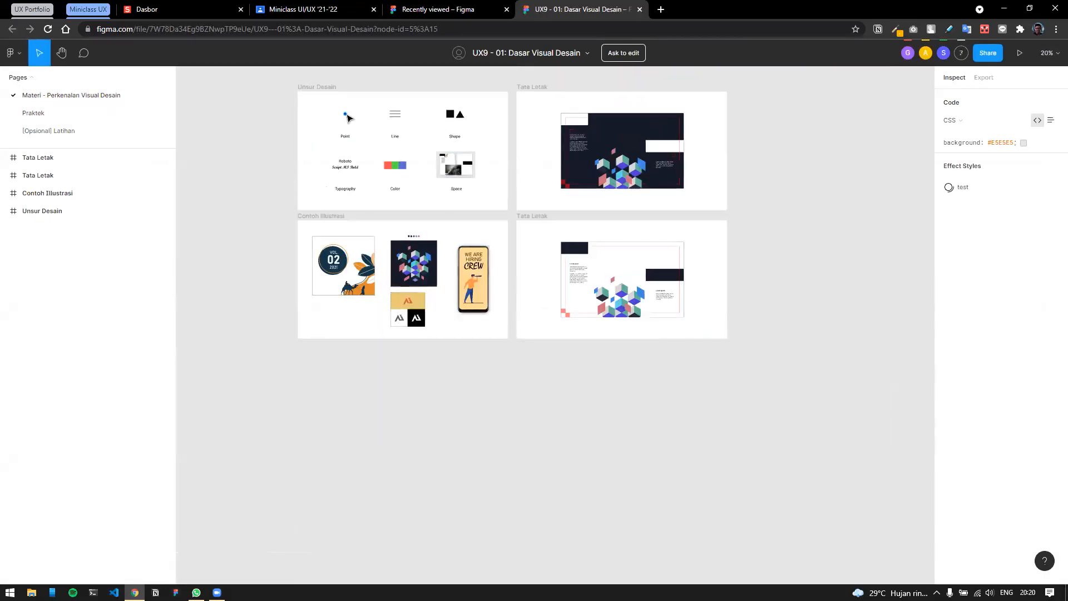
{"action": "scroll", "coordinate": [347, 118], "scroll_direction": "up", "scroll_amount": 5}
{"action": "left_click", "coordinate": [346, 116]}
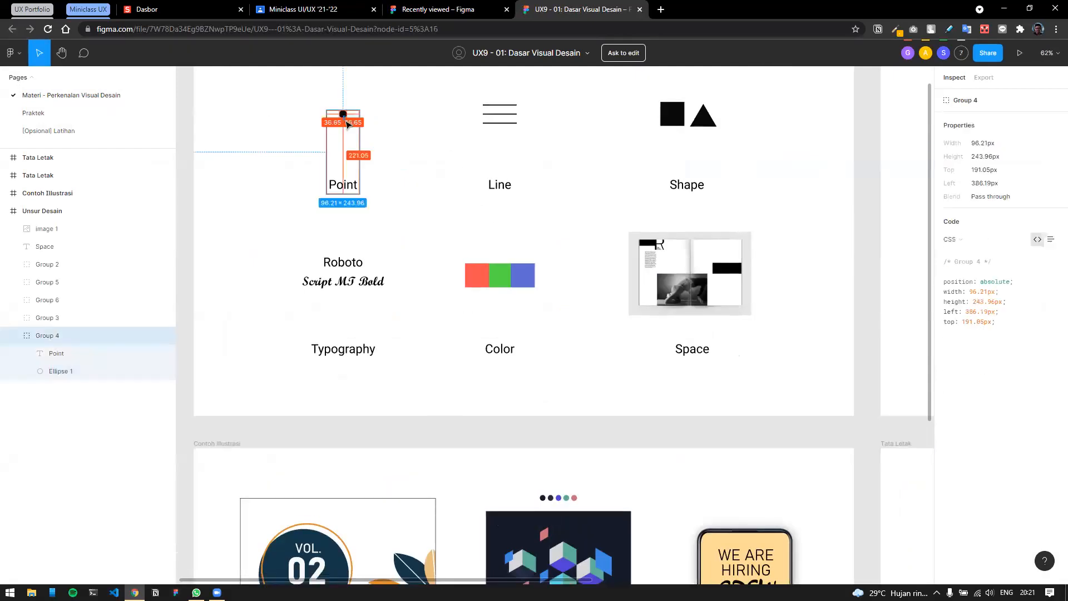
{"action": "left_click", "coordinate": [416, 112]}
{"action": "scroll", "coordinate": [418, 114], "scroll_direction": "down", "scroll_amount": 3}
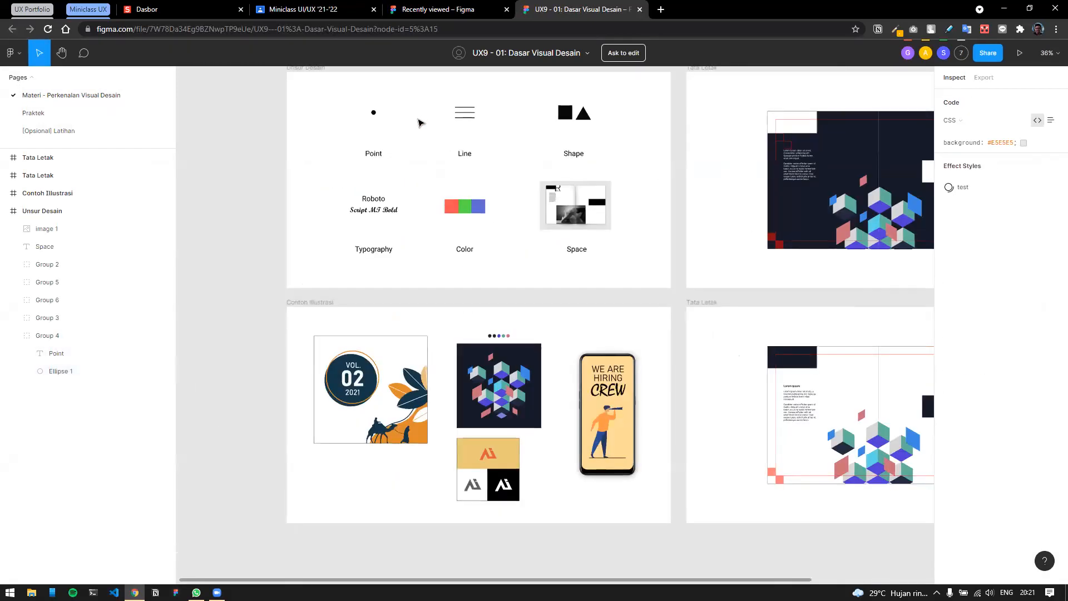
{"action": "scroll", "coordinate": [419, 122], "scroll_direction": "up", "scroll_amount": 2}
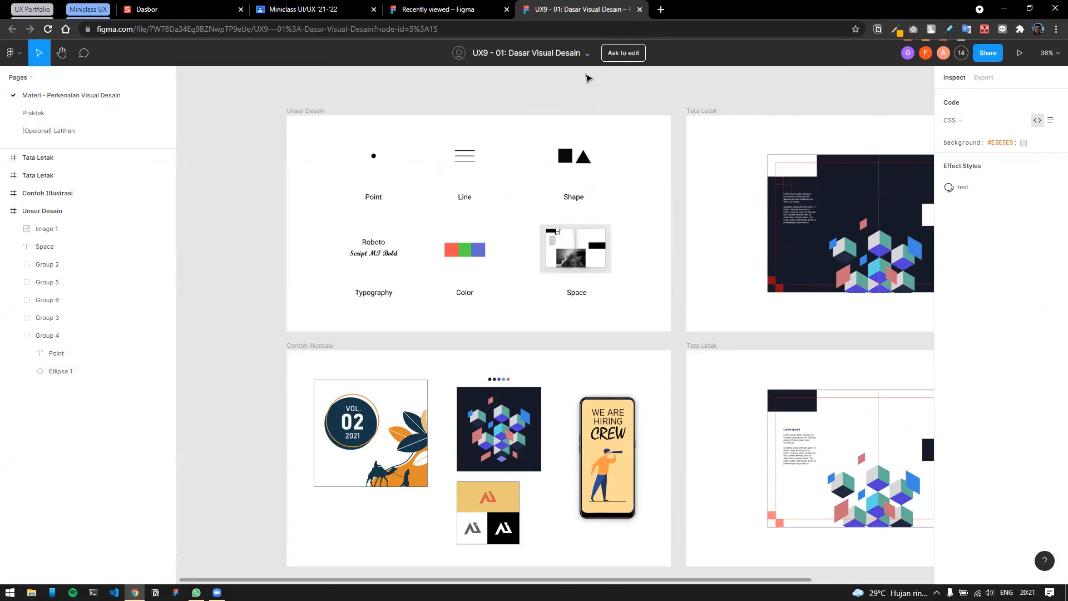
{"action": "left_click", "coordinate": [586, 54]}
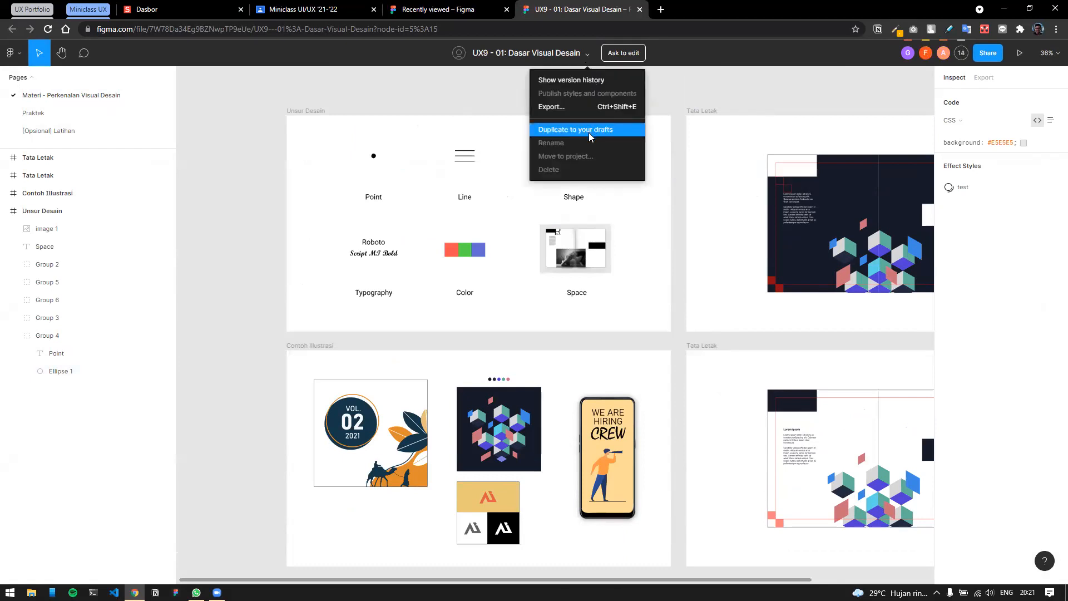
Duplicate the file to Drafts and open UX9 - 01: Dasar Visual Desain (Copy).
{"action": "left_click", "coordinate": [611, 129]}
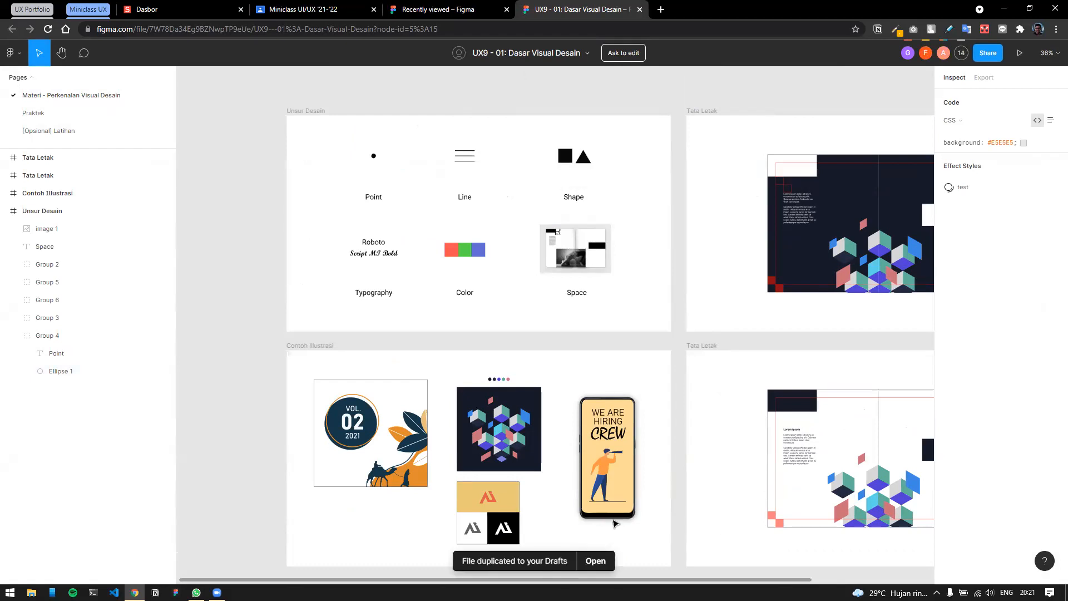
{"action": "scroll", "coordinate": [537, 541], "scroll_direction": "down", "scroll_amount": 1}
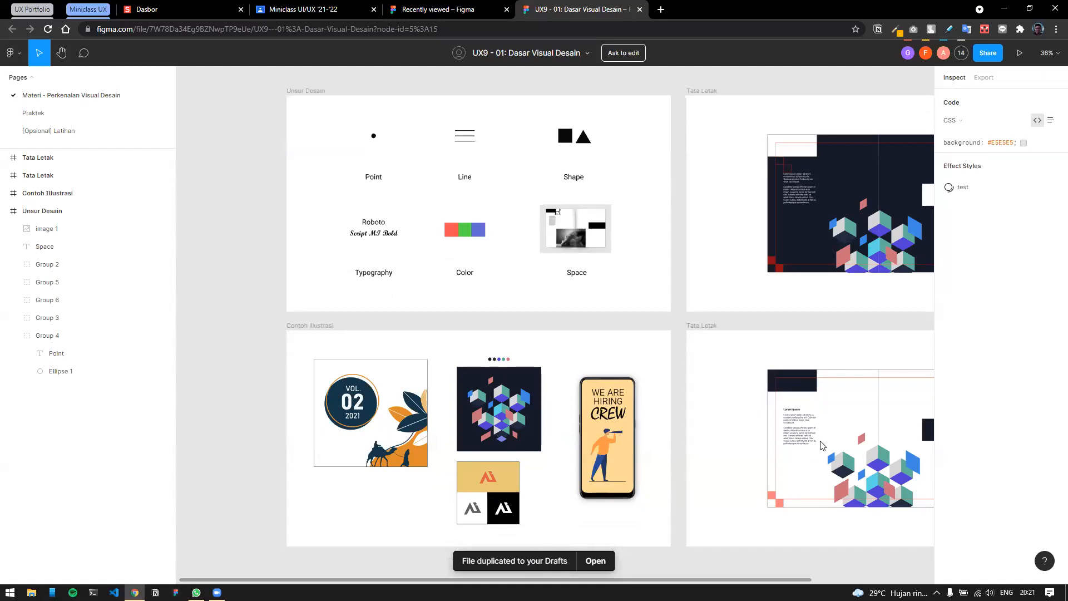
{"action": "left_click", "coordinate": [596, 561]}
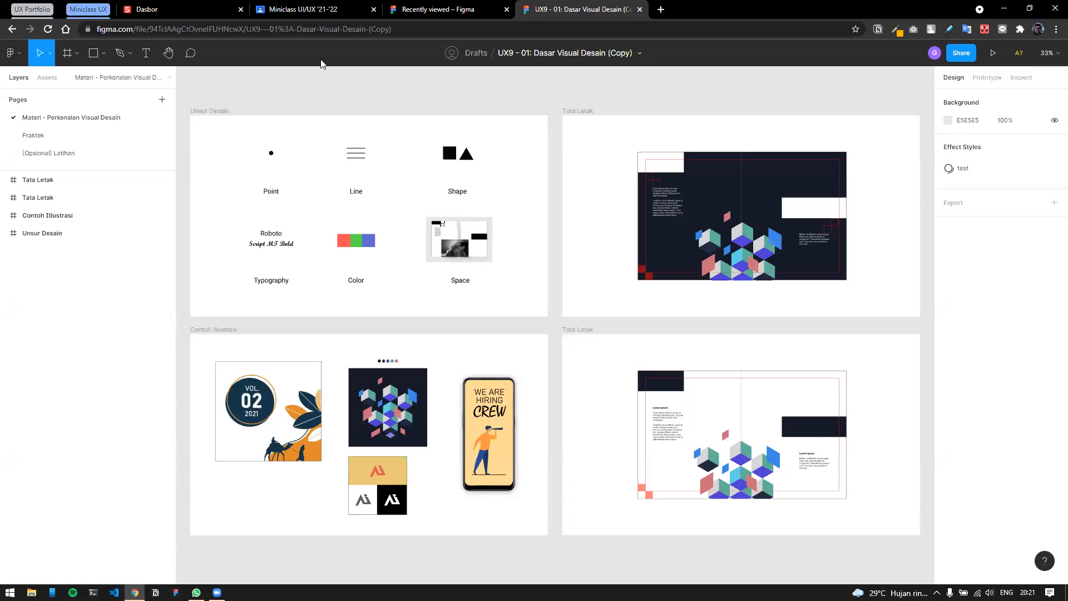
Undo the accidental move of the Point group, deselect it, and collapse the Unsur Desain layer.
{"action": "left_click", "coordinate": [271, 152]}
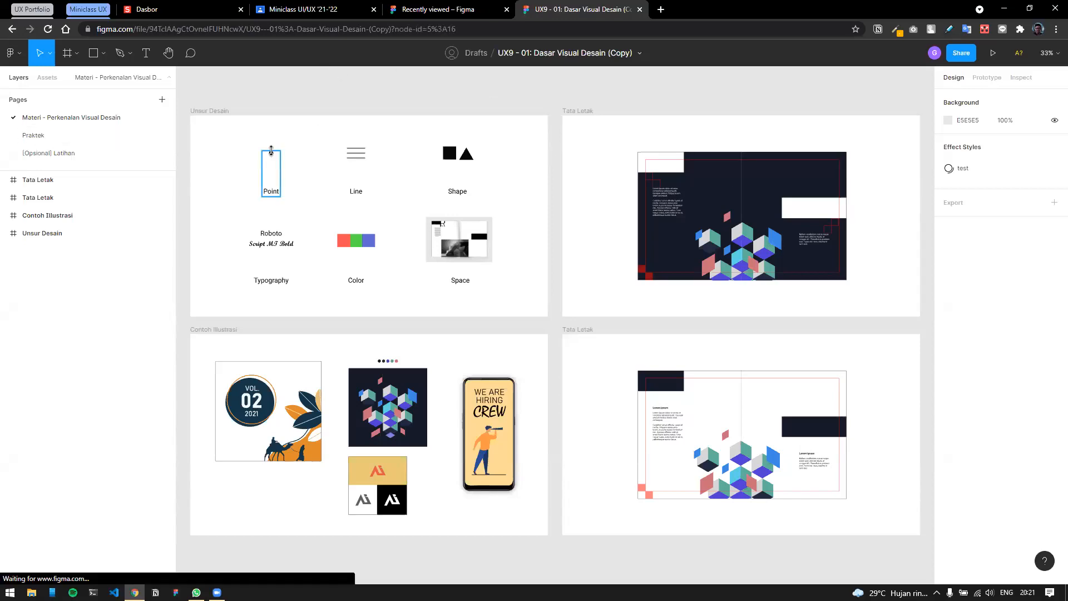
{"action": "left_click", "coordinate": [272, 160]}
{"action": "key", "text": "ctrl+z"}
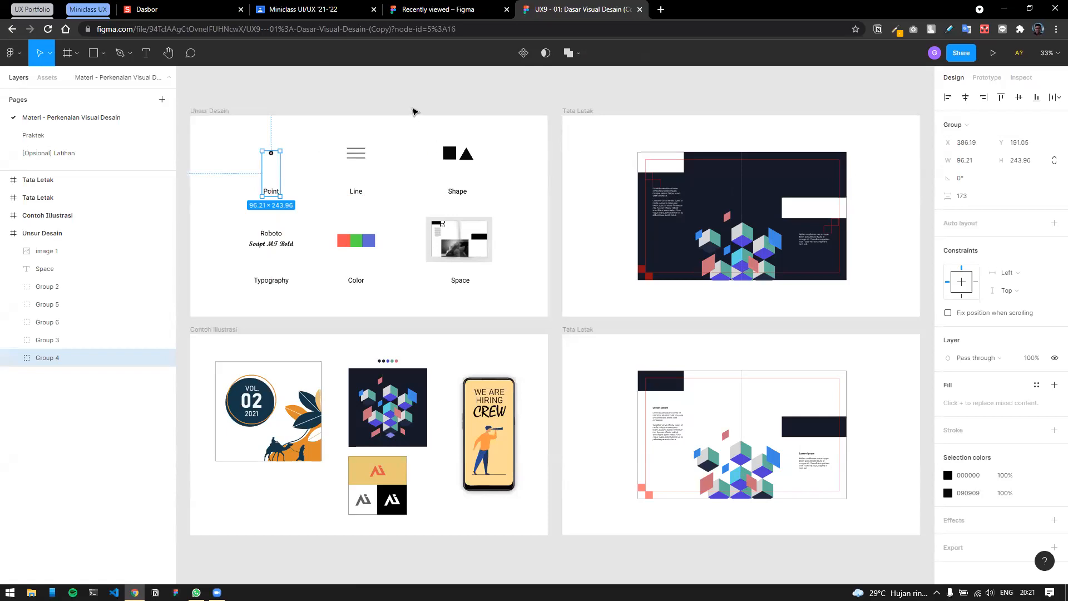
{"action": "left_click", "coordinate": [413, 111]}
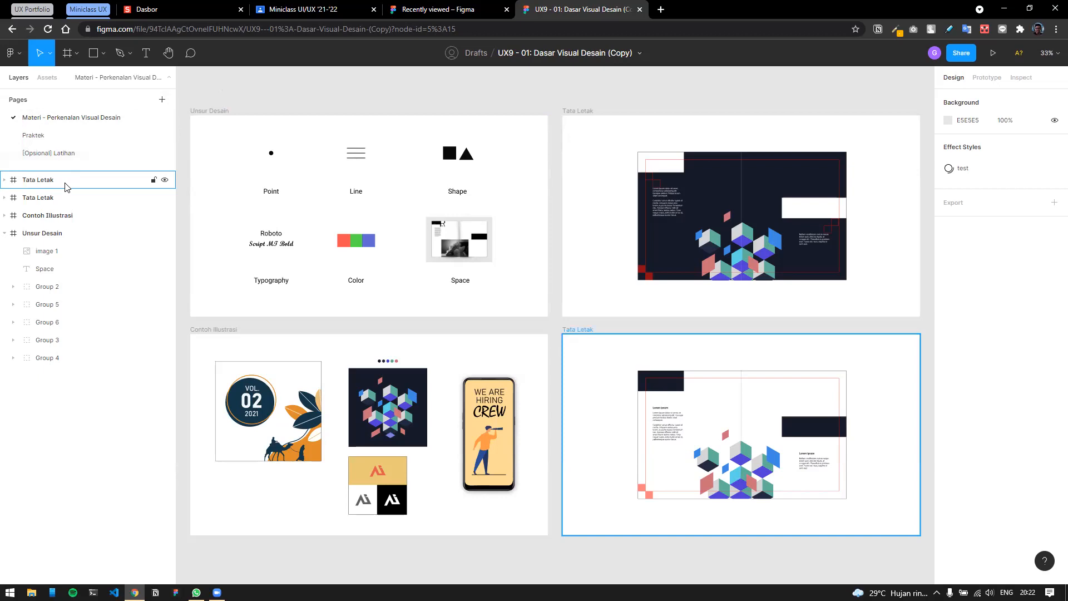
{"action": "left_click", "coordinate": [5, 233]}
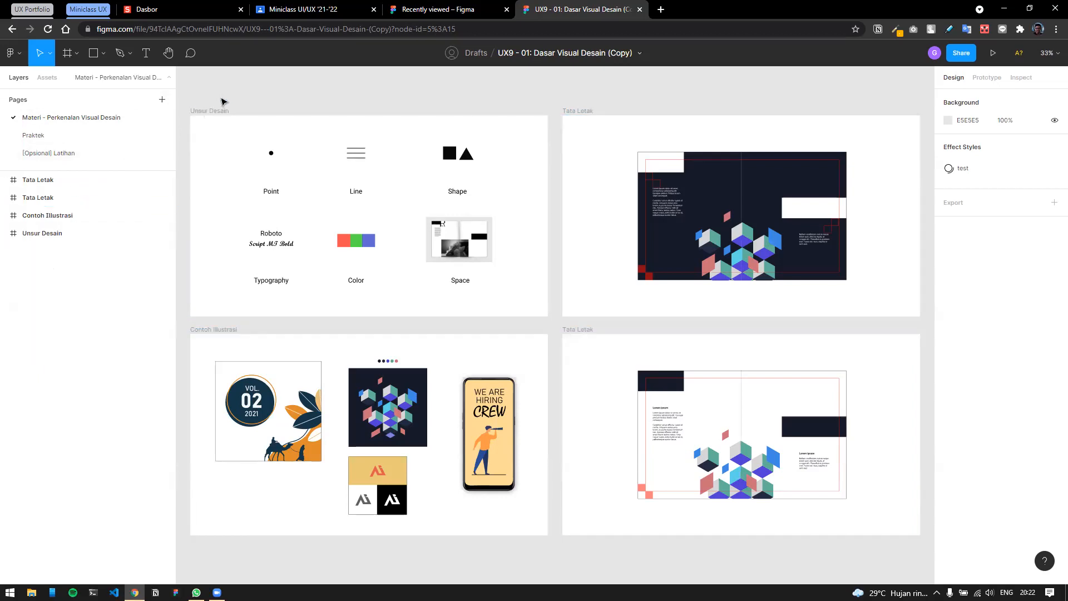
{"action": "left_click", "coordinate": [262, 121]}
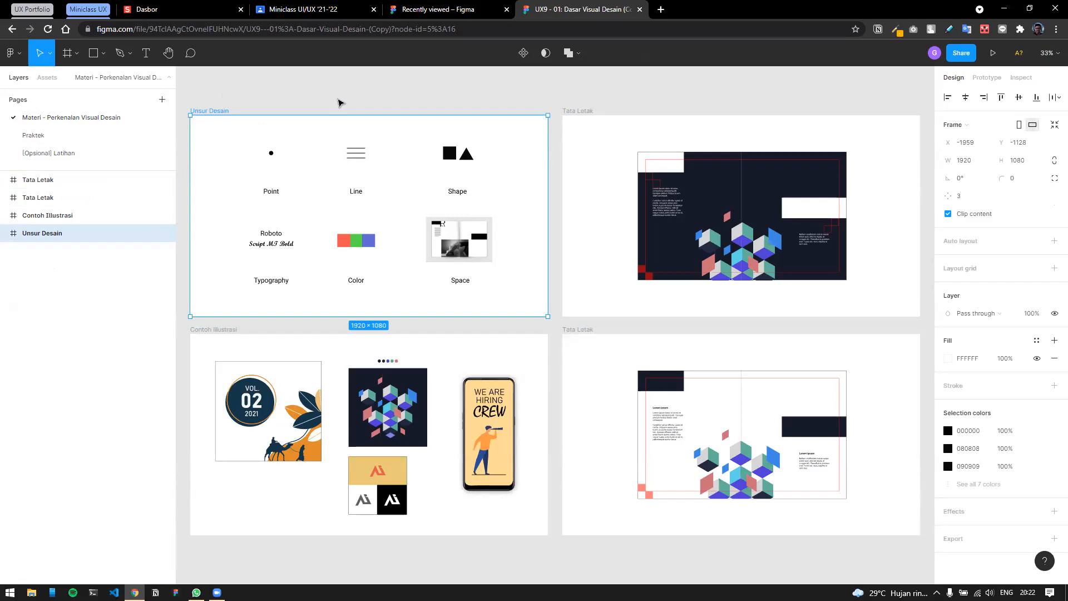
{"action": "left_click", "coordinate": [340, 102]}
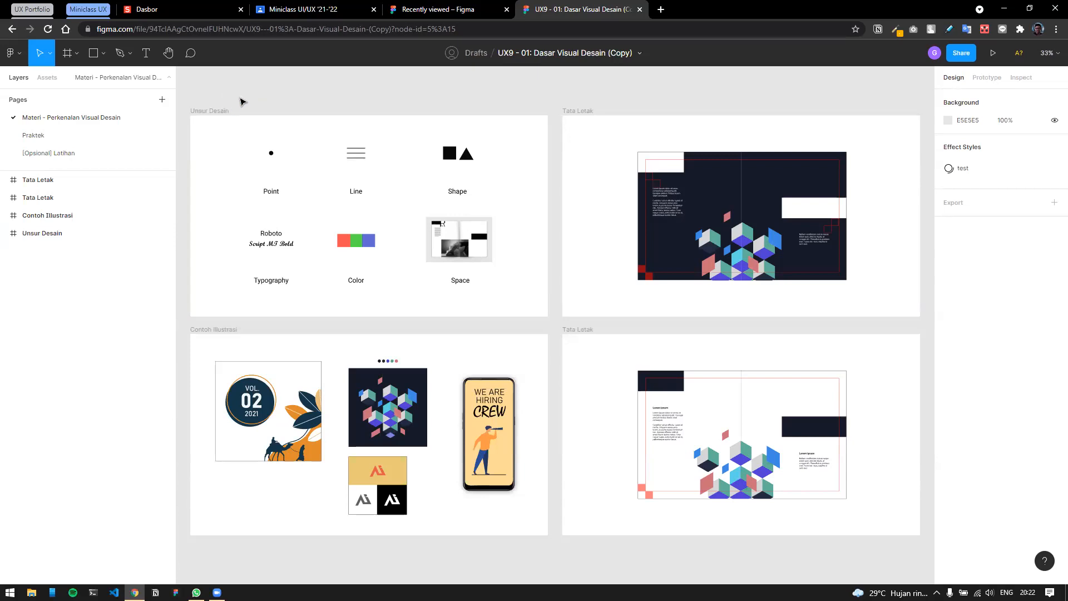
{"action": "scroll", "coordinate": [242, 101], "scroll_direction": "down", "scroll_amount": 1}
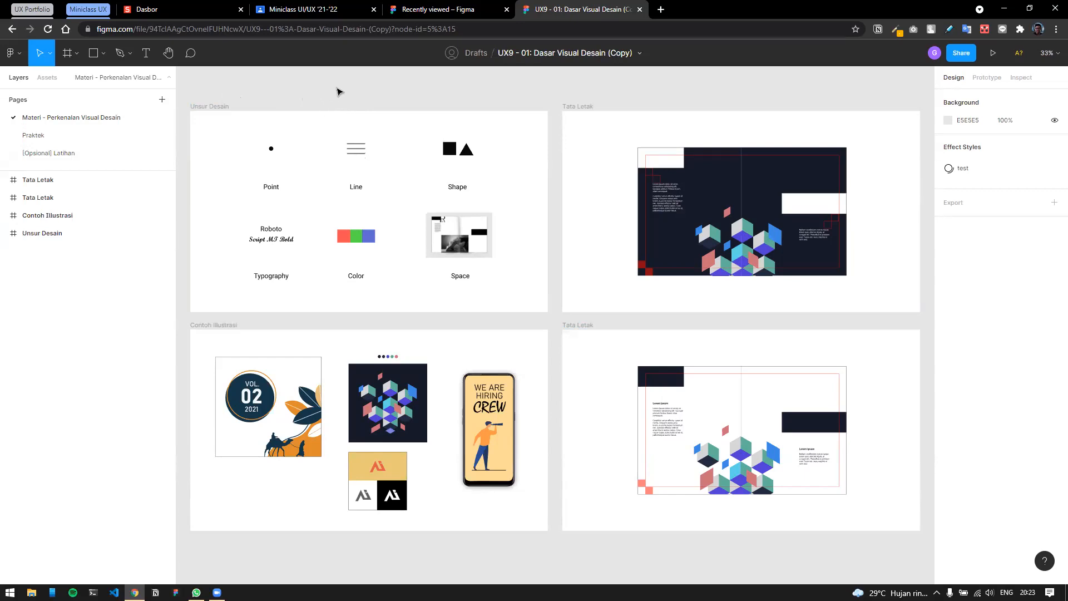
{"action": "scroll", "coordinate": [342, 92], "scroll_direction": "down", "scroll_amount": 1}
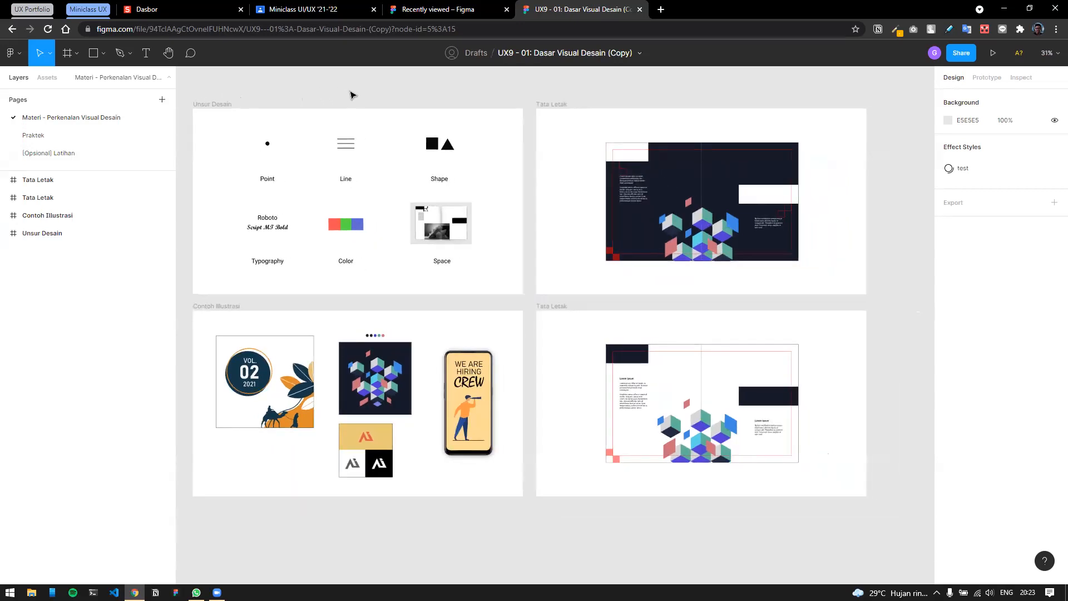
{"action": "scroll", "coordinate": [355, 93], "scroll_direction": "right", "scroll_amount": 1}
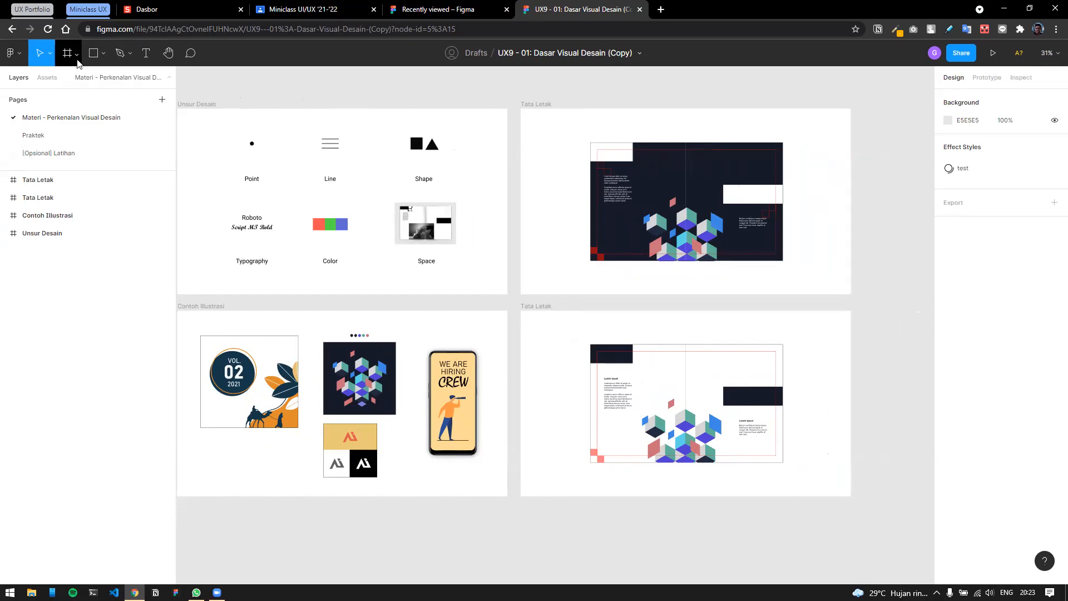
{"action": "left_click", "coordinate": [67, 53]}
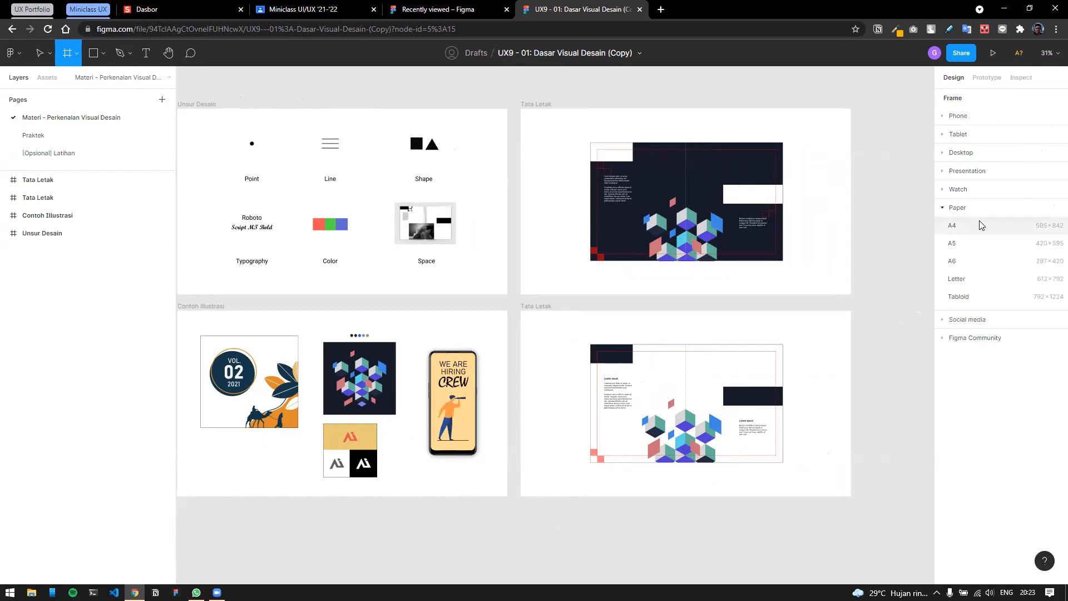
Add a 1920×1080 Presentation Slide 16:9 frame.
{"action": "left_click", "coordinate": [945, 209]}
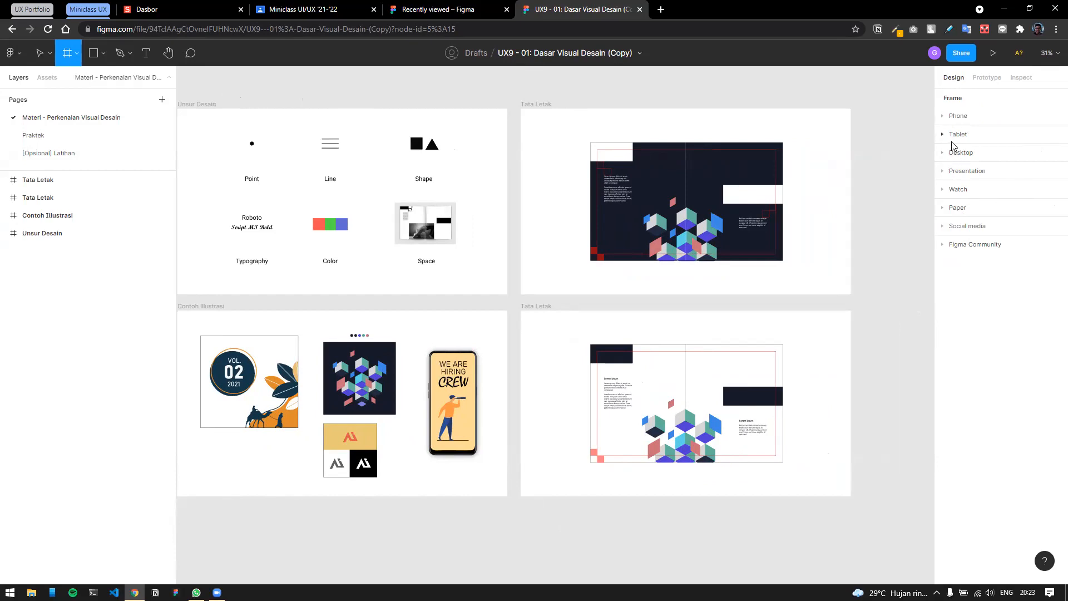
{"action": "left_click", "coordinate": [966, 120]}
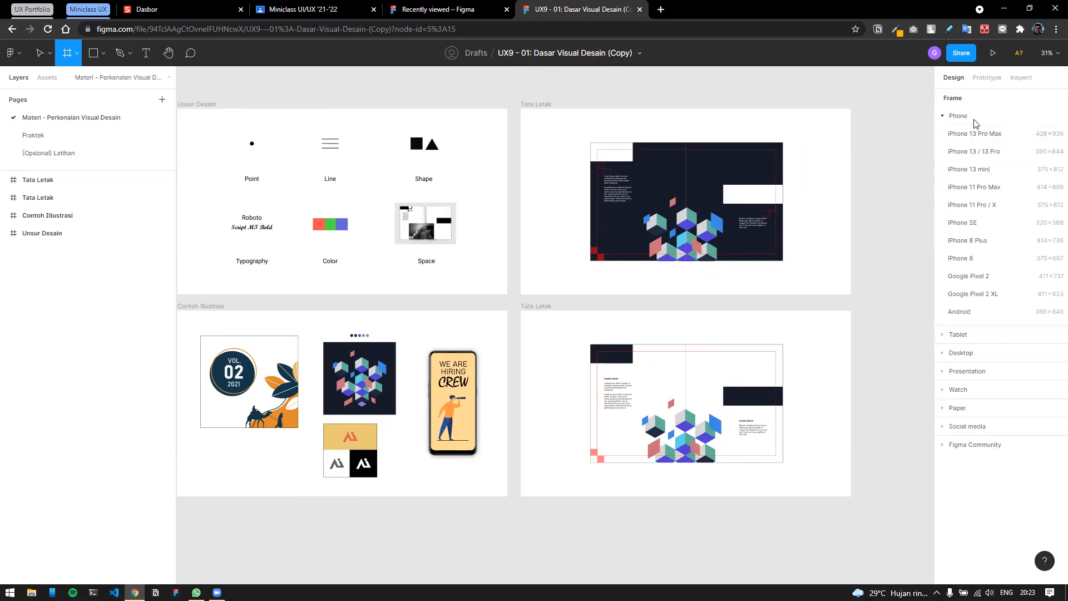
{"action": "left_click", "coordinate": [963, 115]}
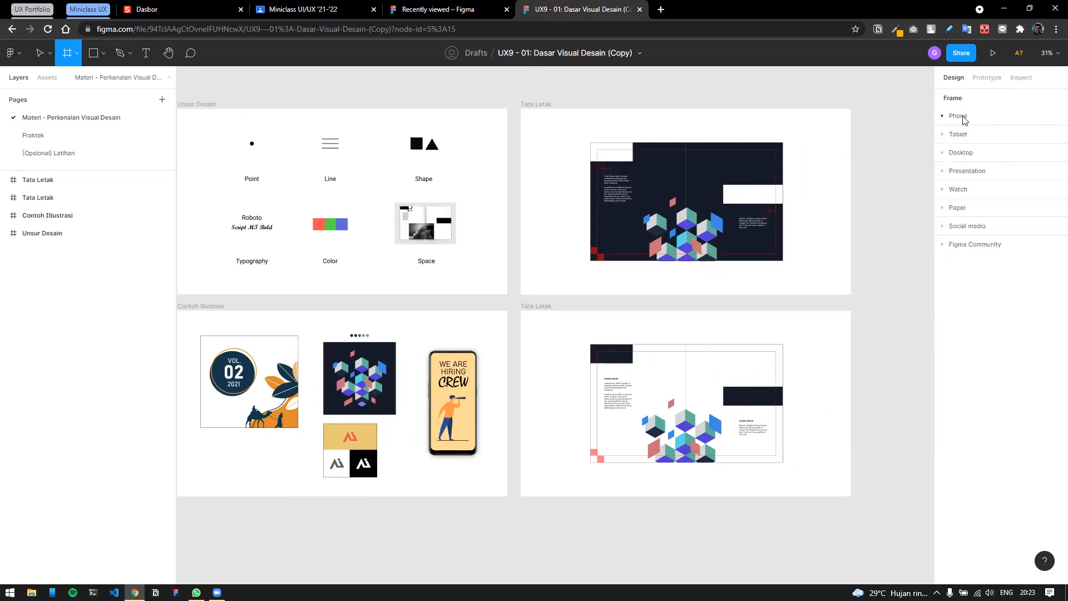
{"action": "left_click", "coordinate": [980, 172]}
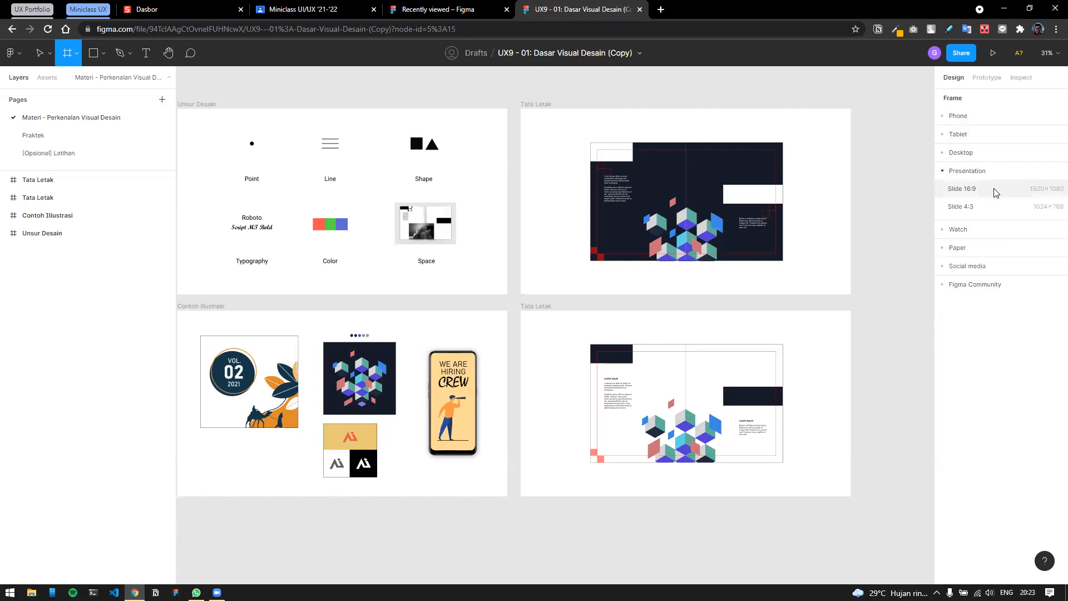
{"action": "left_click", "coordinate": [996, 189]}
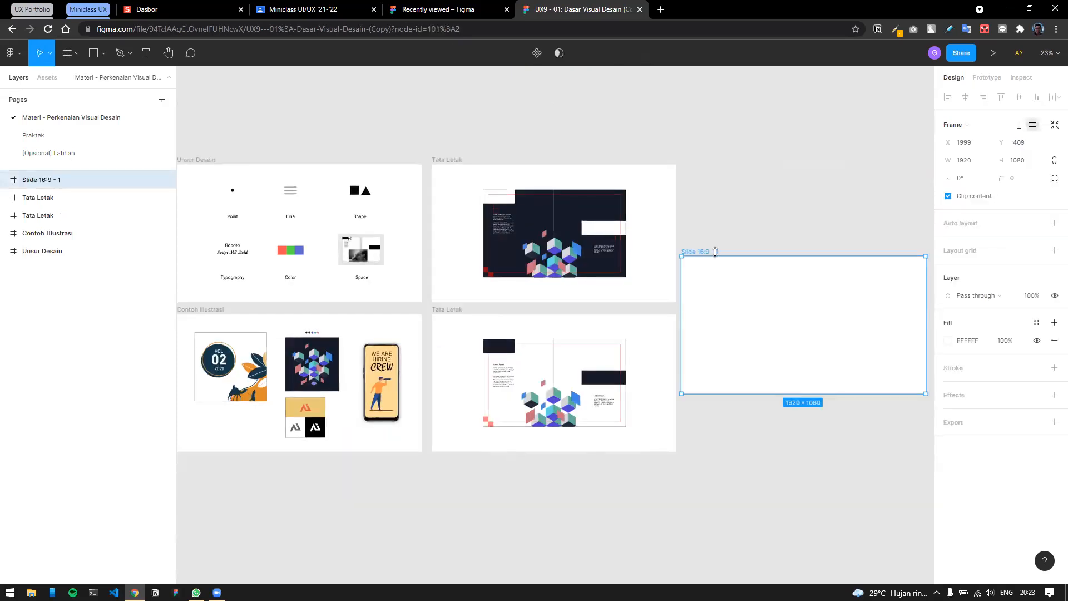
Align the new frame with the top row and rename it 'Artboard'.
{"action": "left_click_drag", "start_coordinate": [710, 253], "coordinate": [722, 162]}
{"action": "left_click", "coordinate": [740, 136]}
{"action": "left_click", "coordinate": [719, 160]}
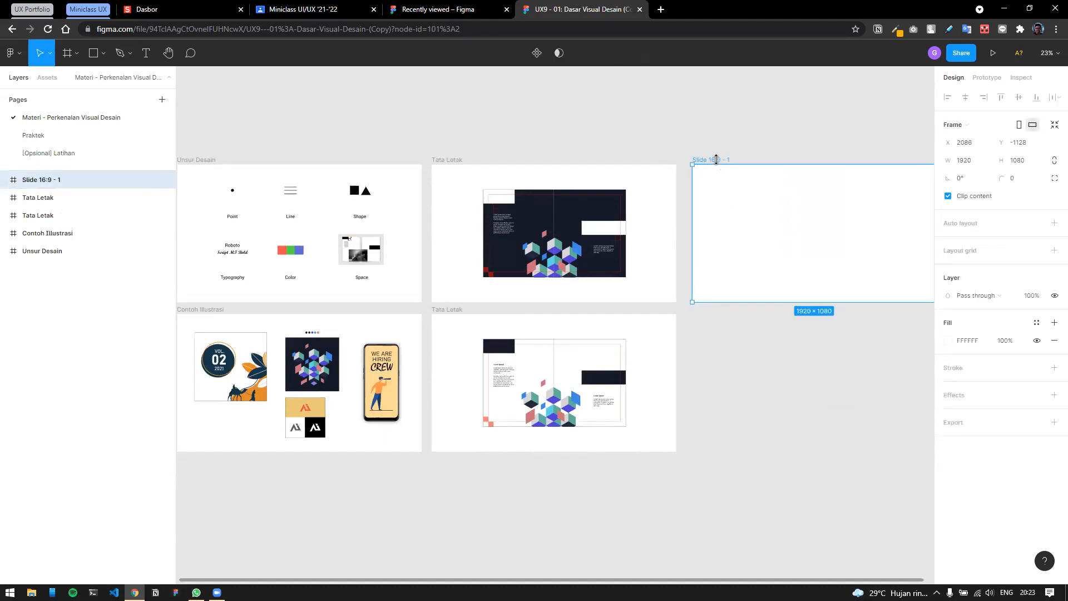
{"action": "left_click", "coordinate": [738, 137]}
{"action": "left_click", "coordinate": [721, 160]}
{"action": "double_click", "coordinate": [722, 161]}
{"action": "type", "text": "Artboard"}
{"action": "left_click", "coordinate": [782, 126]}
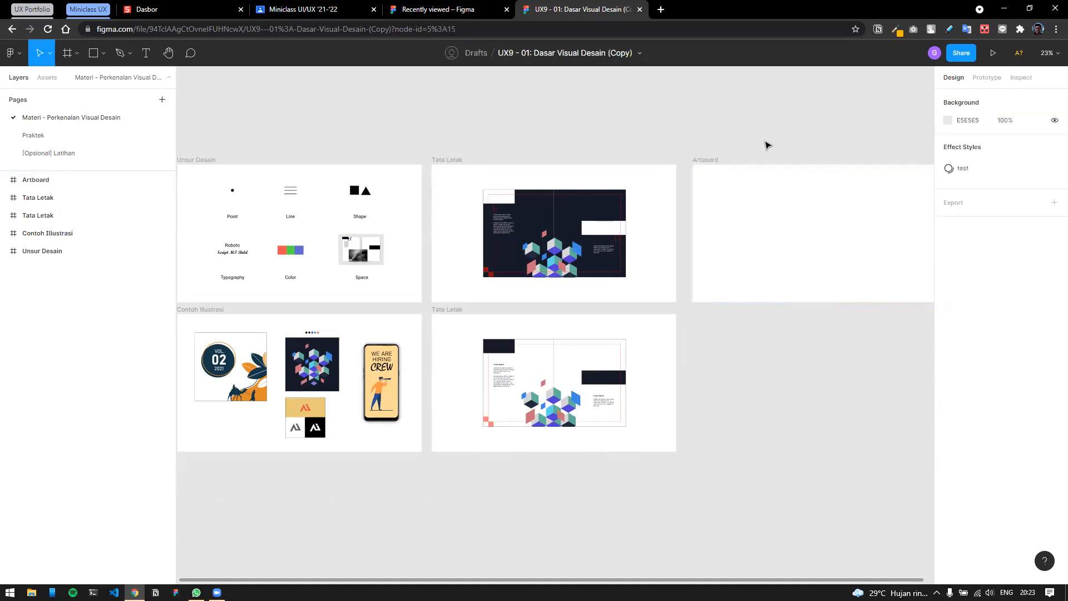
{"action": "left_click", "coordinate": [713, 162]}
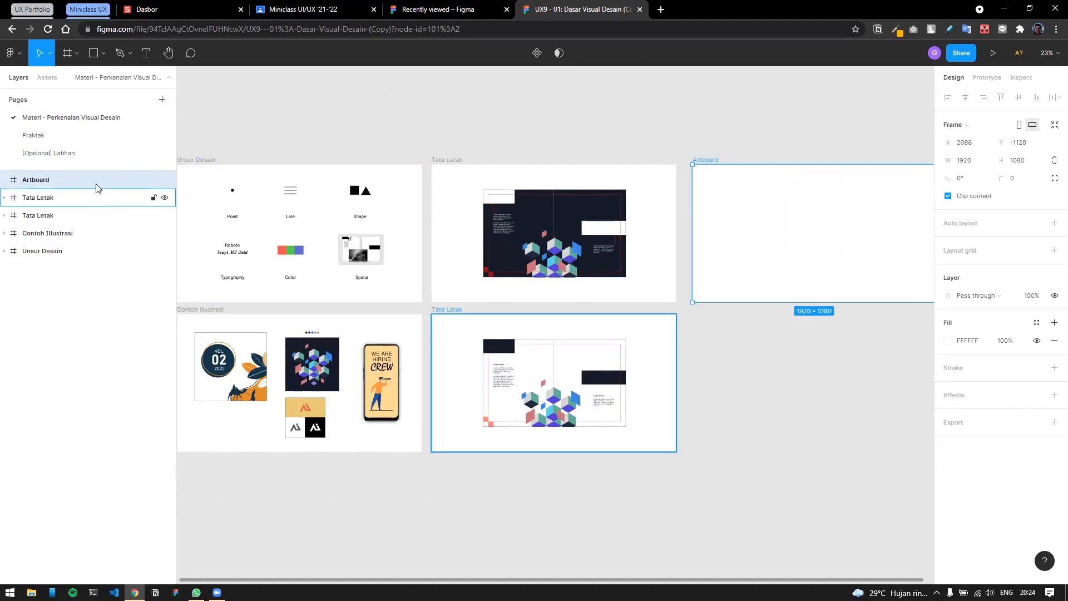
{"action": "left_click", "coordinate": [722, 124]}
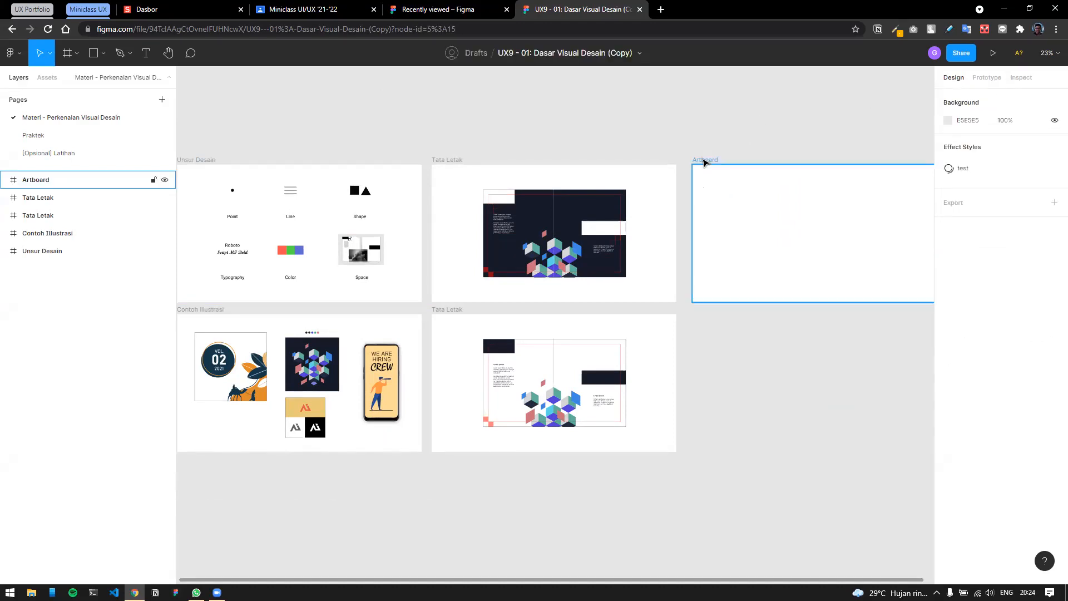
{"action": "left_click", "coordinate": [730, 166]}
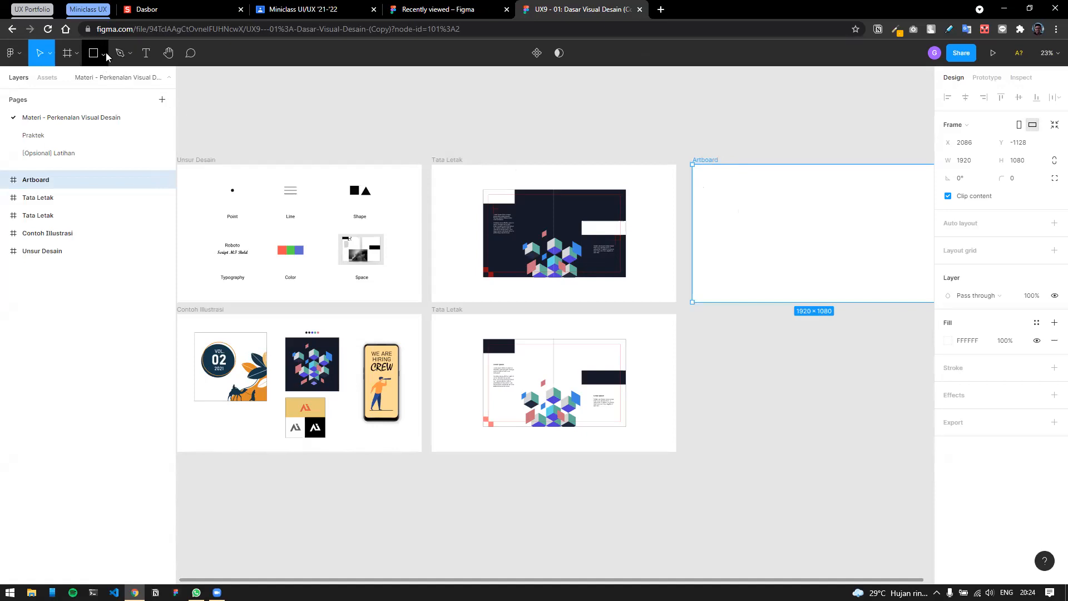
{"action": "left_click", "coordinate": [106, 52]}
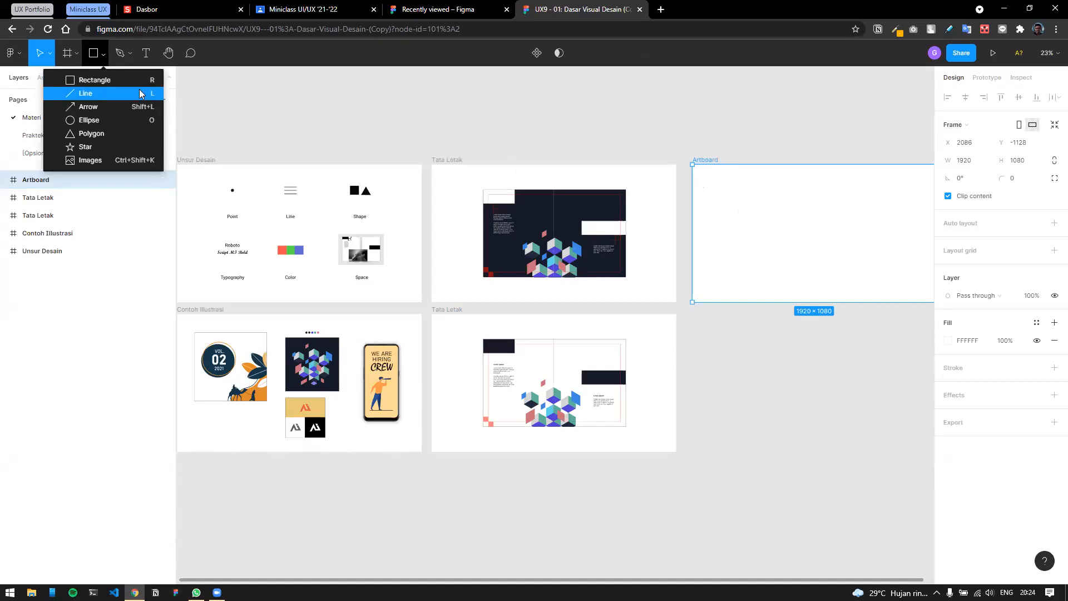
{"action": "left_click", "coordinate": [107, 81]}
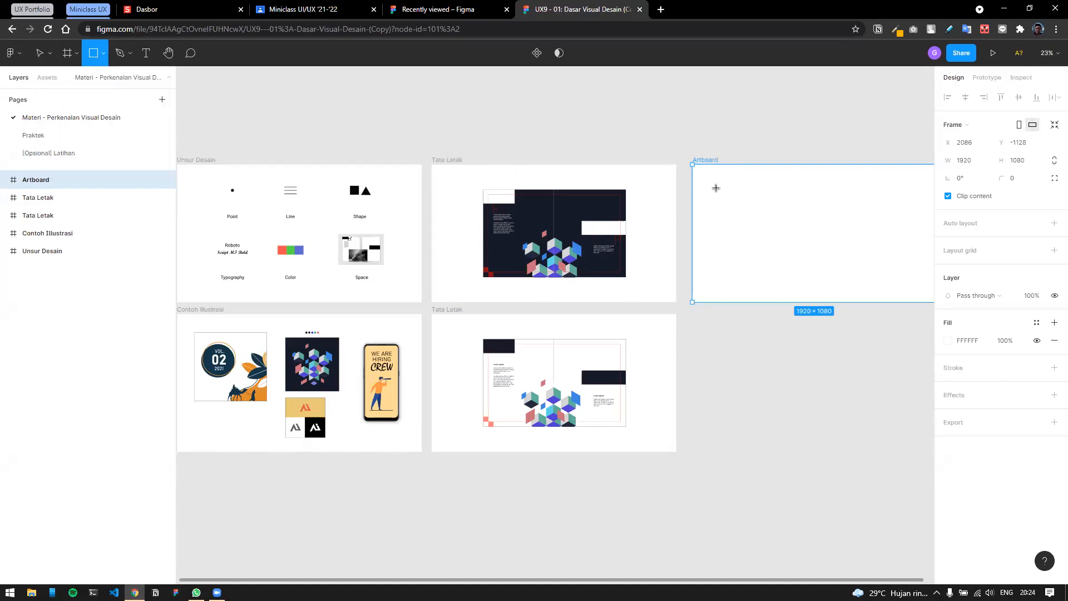
{"action": "left_click_drag", "start_coordinate": [700, 176], "coordinate": [739, 195]}
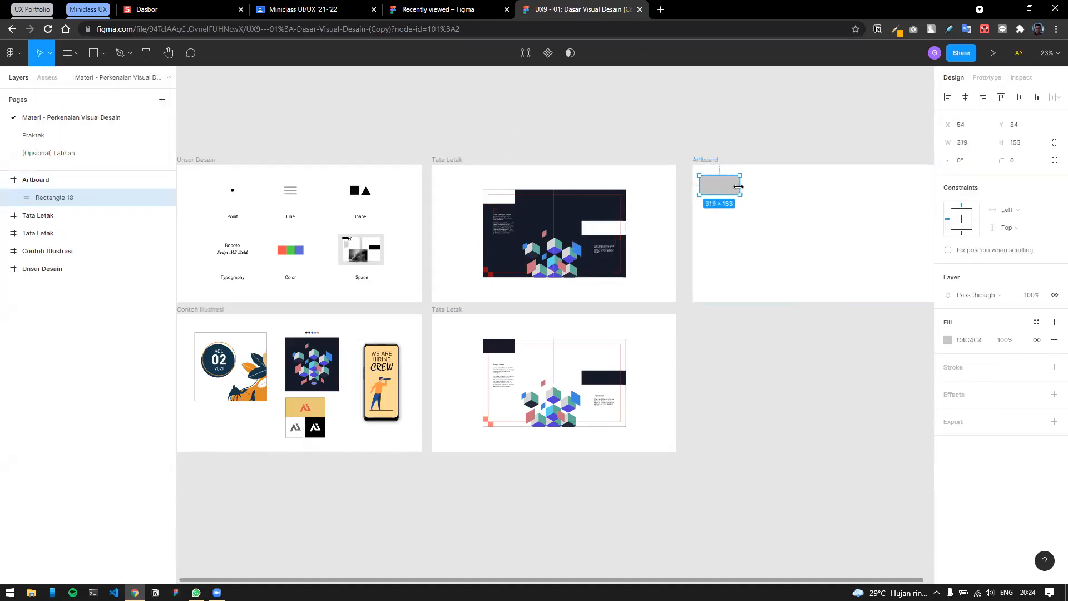
{"action": "left_click", "coordinate": [740, 145]}
{"action": "left_click", "coordinate": [732, 179]}
{"action": "key", "text": "Delete"}
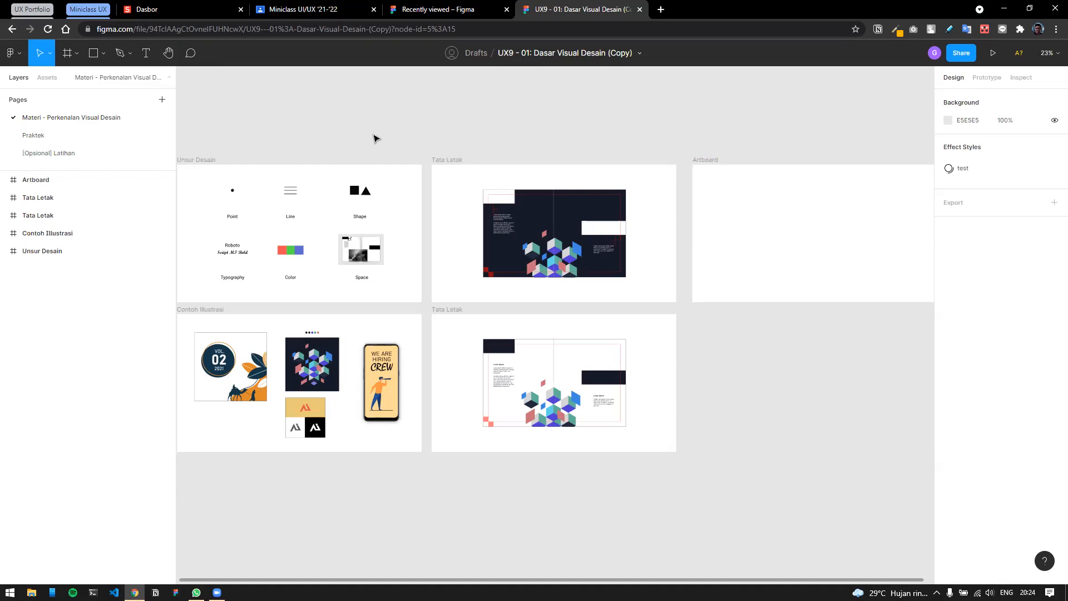
{"action": "left_click", "coordinate": [10, 592]}
{"action": "left_click", "coordinate": [121, 258]}
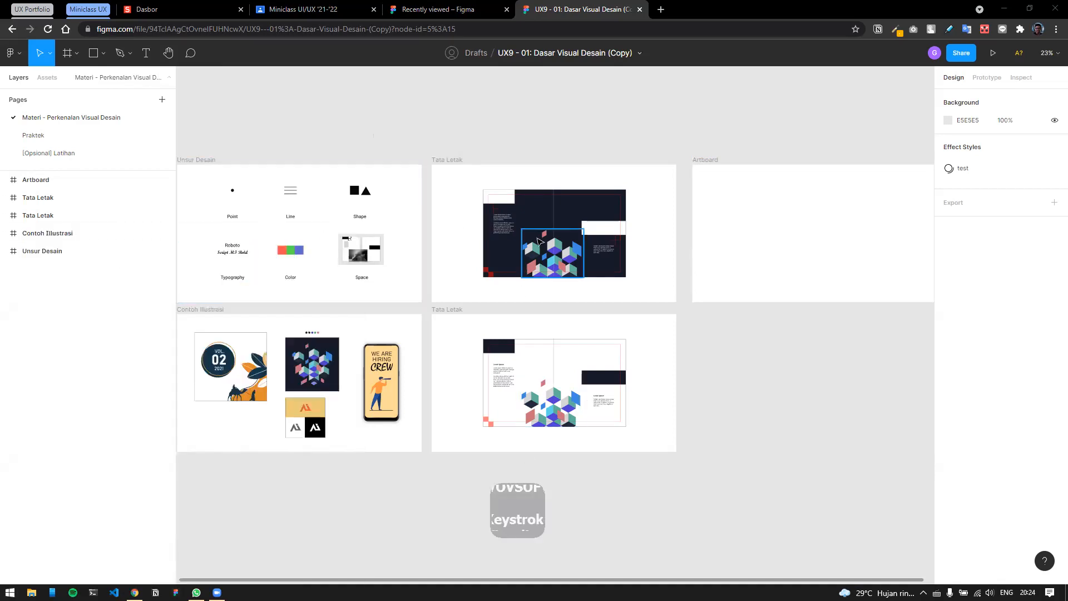
{"action": "key", "text": "shift"}
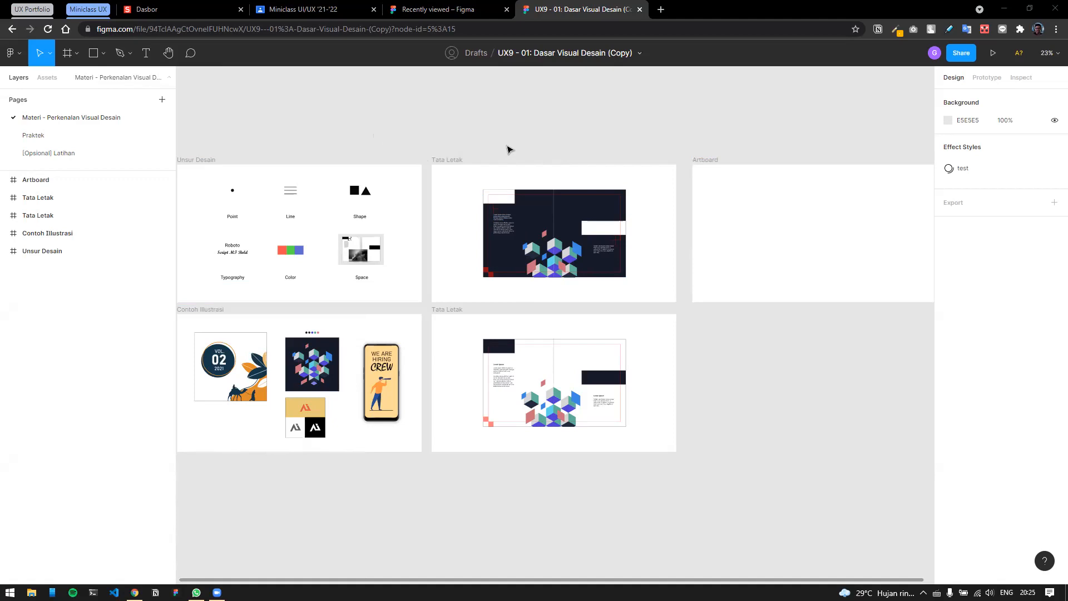
{"action": "key", "text": "ctrl"}
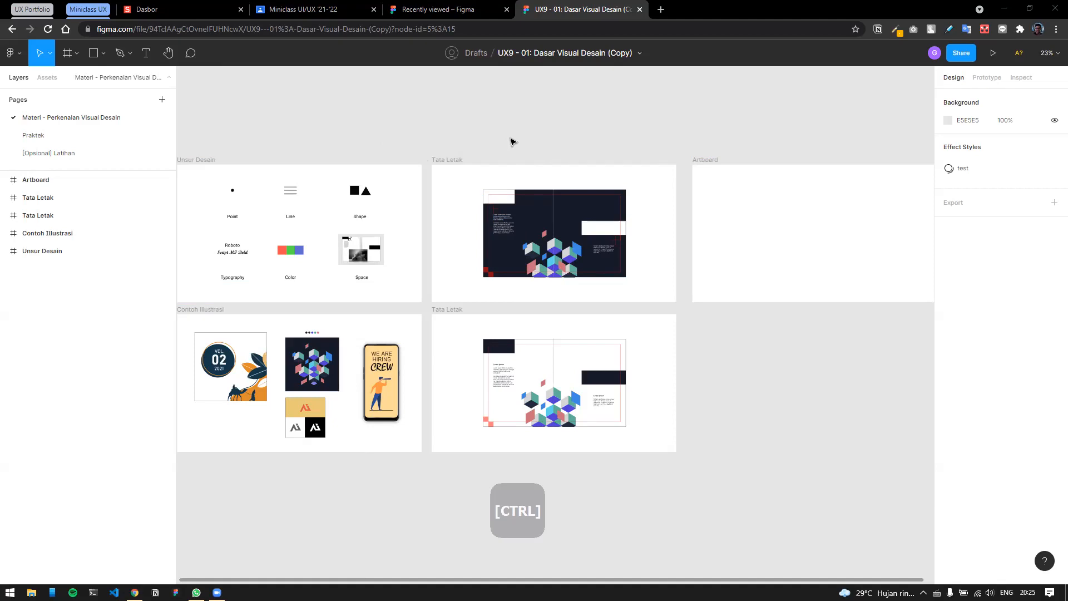
Zoom in on the top Tata Letak frame to 70%.
{"action": "scroll", "coordinate": [513, 142], "scroll_direction": "up", "scroll_amount": 5}
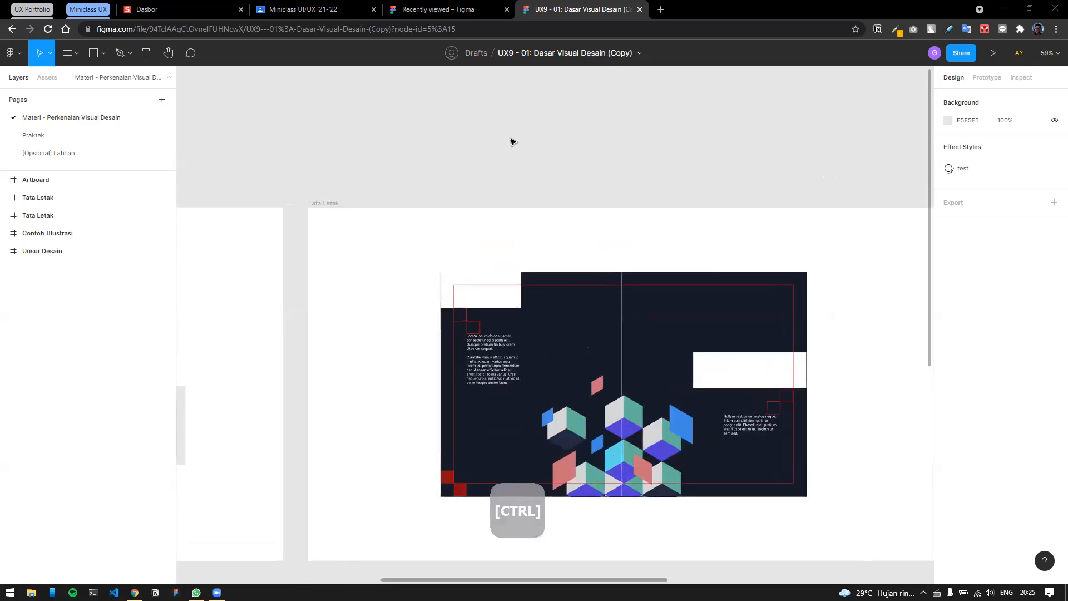
{"action": "scroll", "coordinate": [513, 141], "scroll_direction": "down", "scroll_amount": 5}
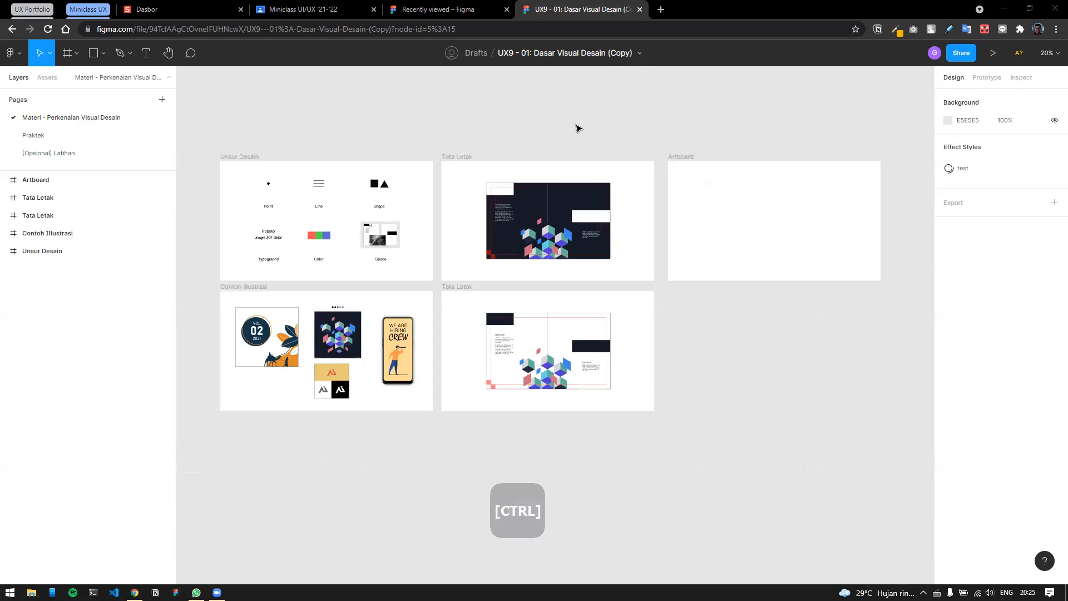
{"action": "scroll", "coordinate": [514, 143], "scroll_direction": "up", "scroll_amount": 5}
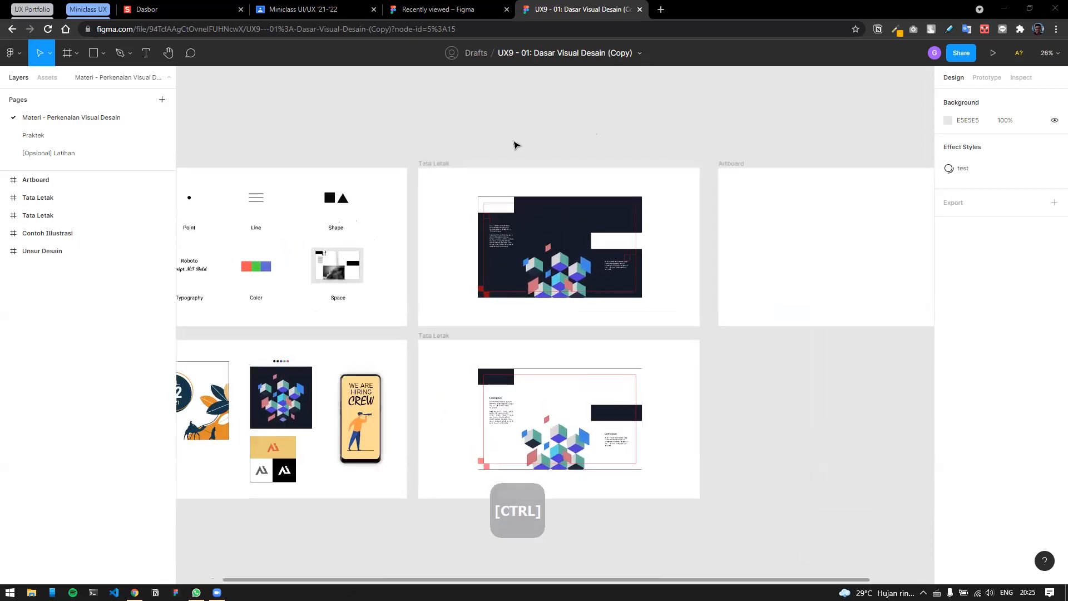
{"action": "scroll", "coordinate": [515, 145], "scroll_direction": "down", "scroll_amount": 4}
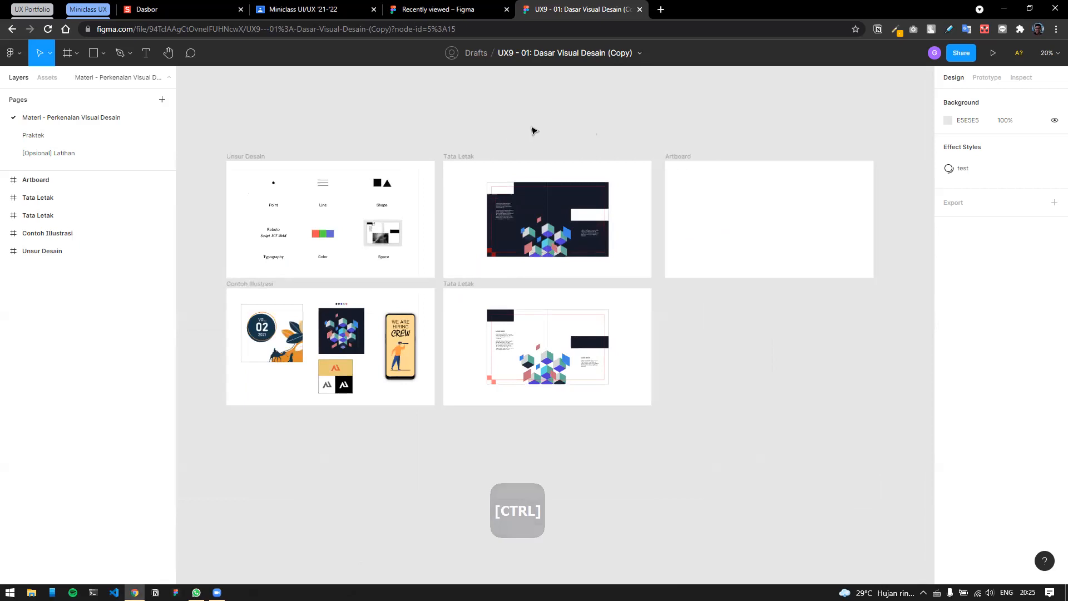
{"action": "scroll", "coordinate": [511, 146], "scroll_direction": "up", "scroll_amount": 6}
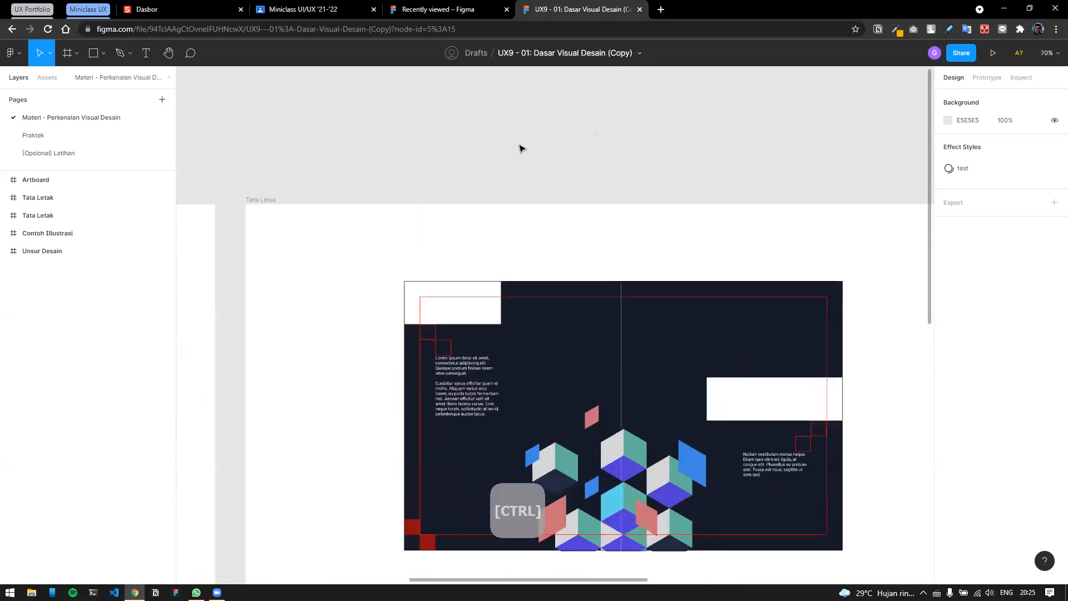
{"action": "scroll", "coordinate": [522, 148], "scroll_direction": "down", "scroll_amount": 1}
{"action": "scroll", "coordinate": [528, 147], "scroll_direction": "down", "scroll_amount": 2}
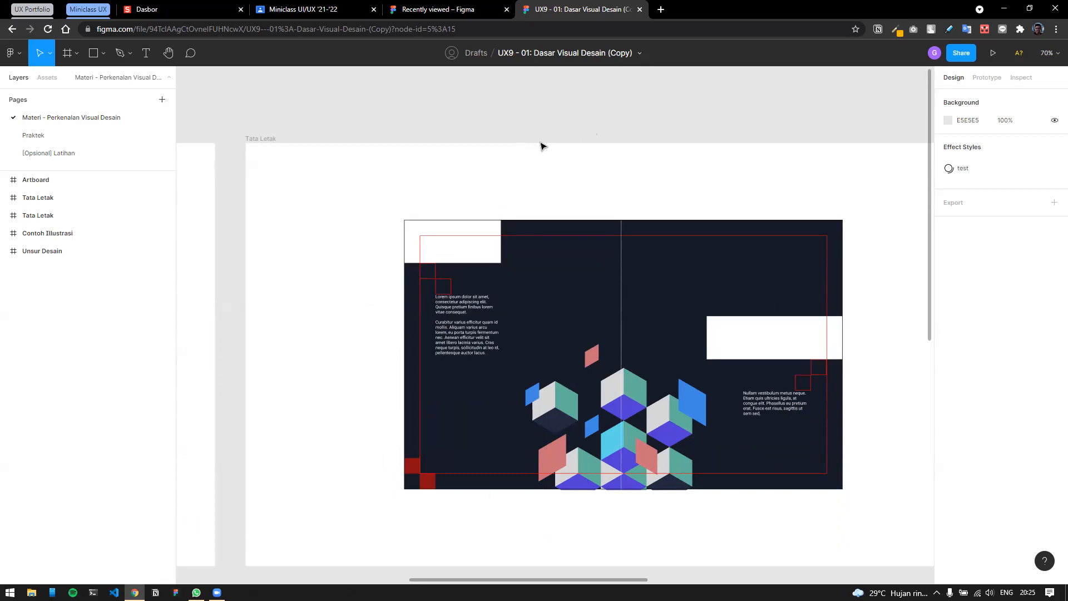
Pan horizontally across the Tata Letak layout and its cube illustration.
{"action": "key", "text": "shift"}
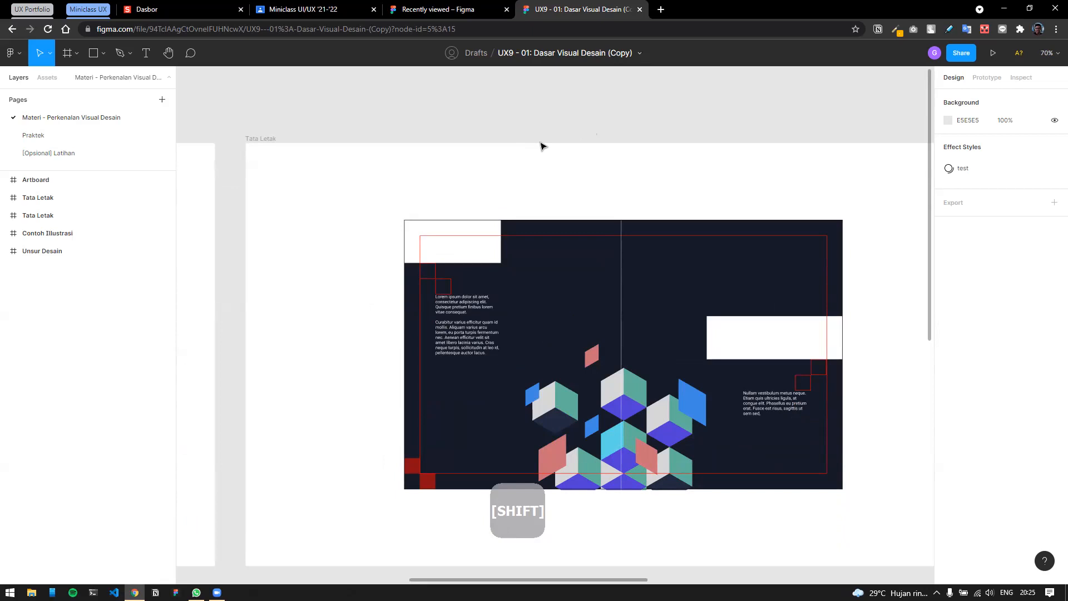
{"action": "scroll", "coordinate": [540, 146], "scroll_direction": "right", "scroll_amount": 1}
{"action": "scroll", "coordinate": [540, 146], "scroll_direction": "right", "scroll_amount": 15}
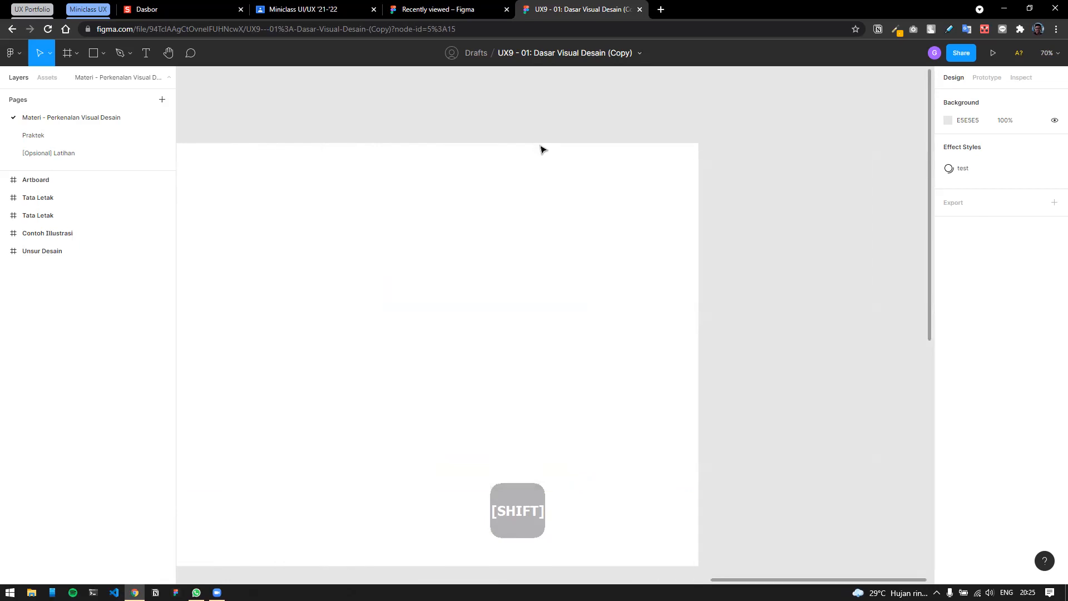
{"action": "scroll", "coordinate": [543, 149], "scroll_direction": "left", "scroll_amount": 15}
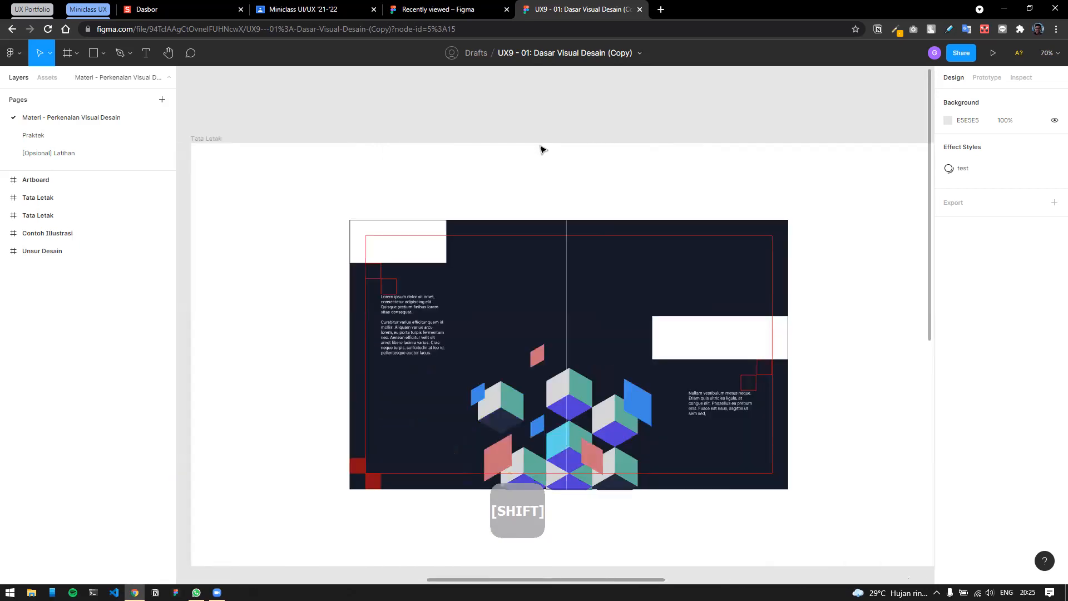
{"action": "scroll", "coordinate": [543, 149], "scroll_direction": "left", "scroll_amount": 5}
{"action": "scroll", "coordinate": [543, 114], "scroll_direction": "right", "scroll_amount": 2}
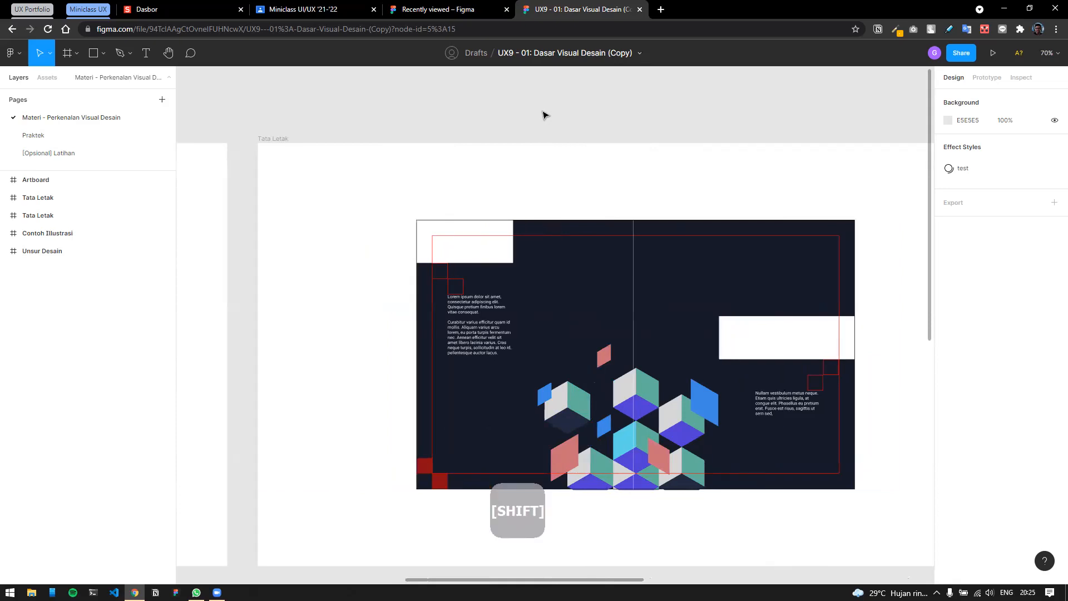
{"action": "scroll", "coordinate": [543, 115], "scroll_direction": "right", "scroll_amount": 2}
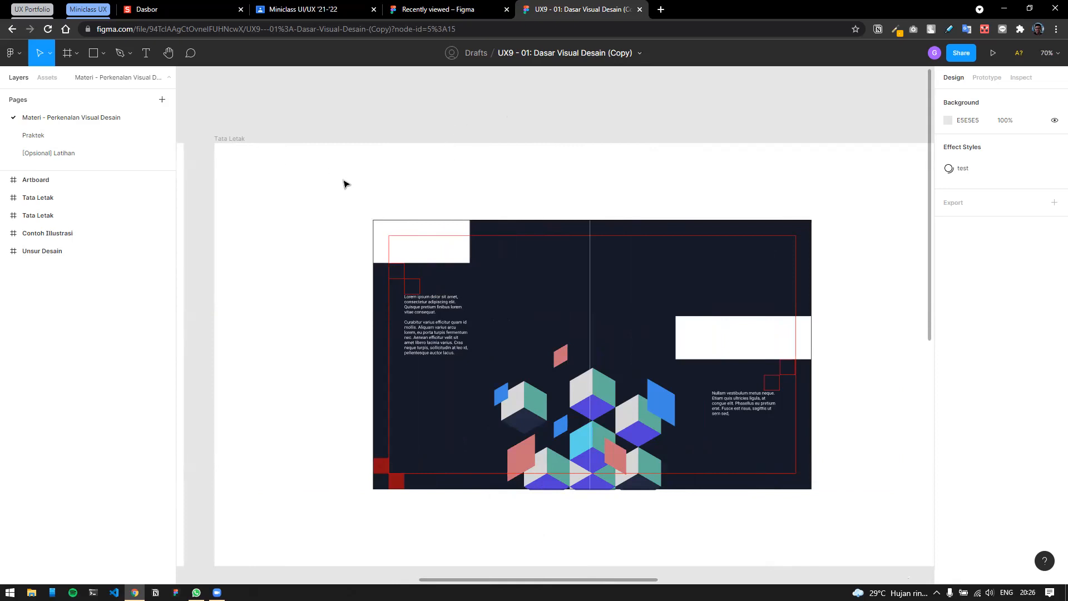
Inspect the layout's Guide group, clear the selection, and switch to the Hand tool (H).
{"action": "left_click", "coordinate": [430, 225]}
{"action": "left_click", "coordinate": [527, 229]}
{"action": "left_click", "coordinate": [417, 235]}
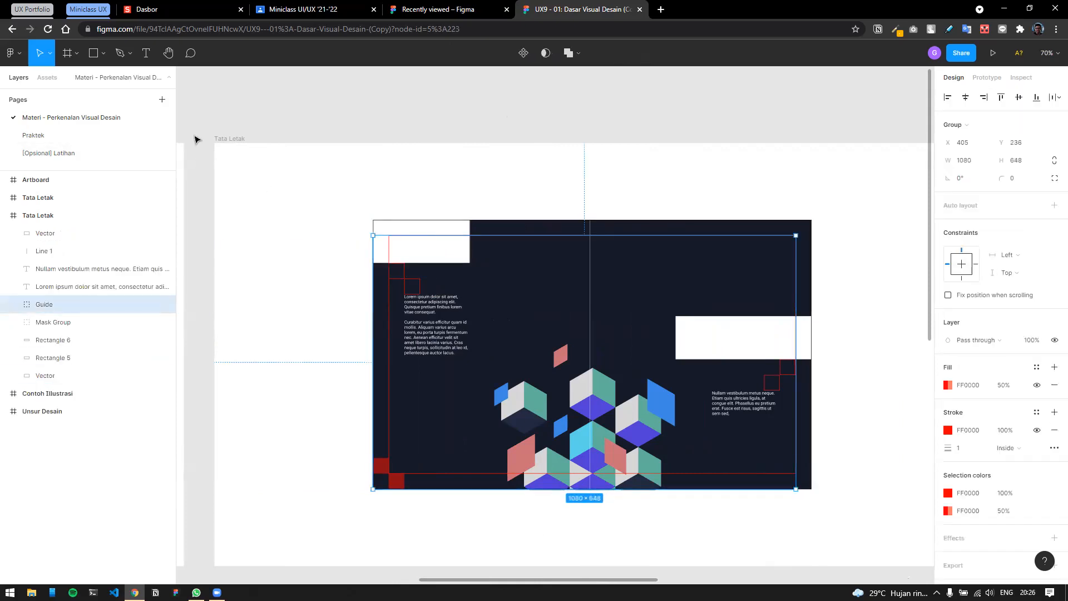
{"action": "left_click", "coordinate": [217, 140]}
{"action": "left_click", "coordinate": [324, 117]}
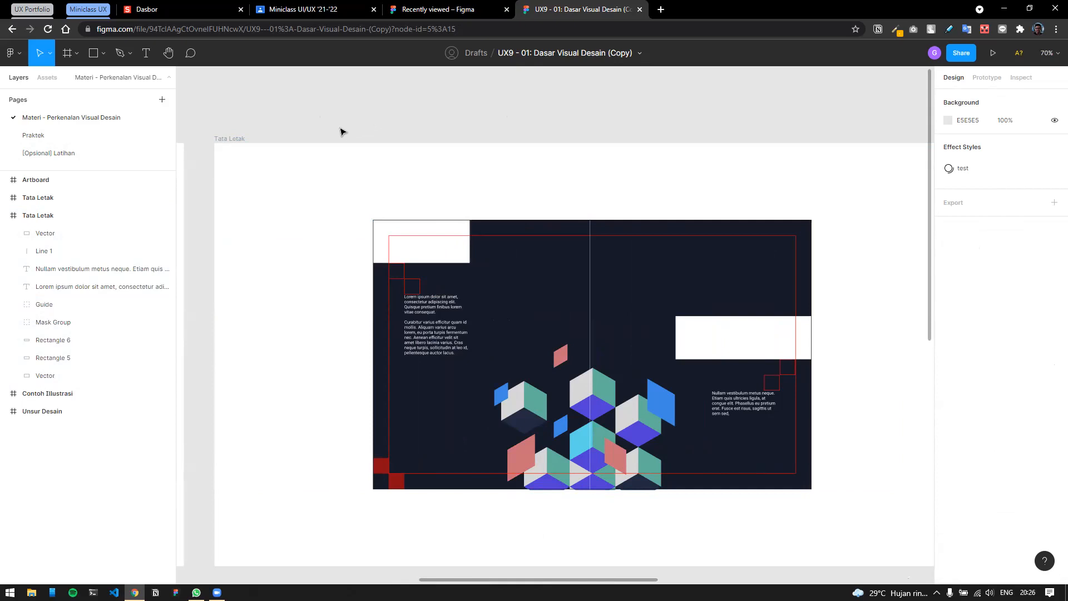
{"action": "left_click", "coordinate": [50, 53]}
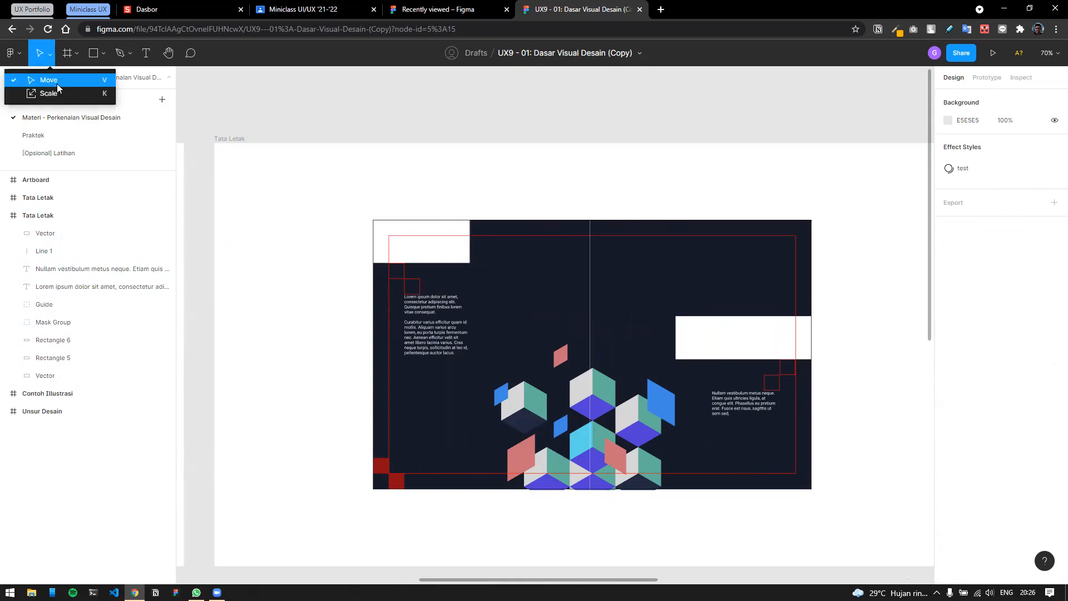
{"action": "left_click", "coordinate": [246, 81]}
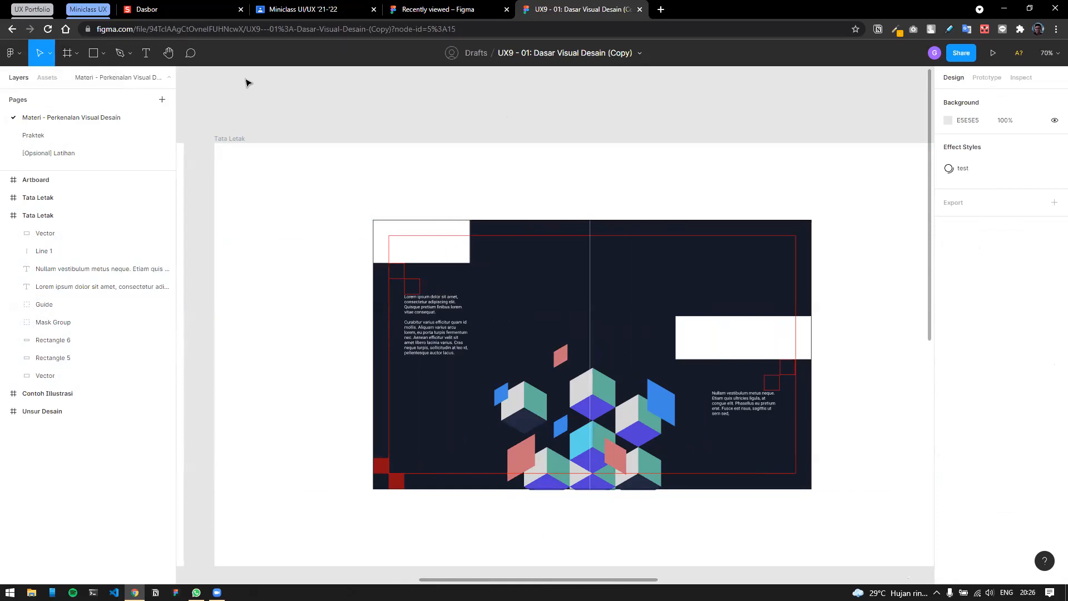
{"action": "key", "text": "h"}
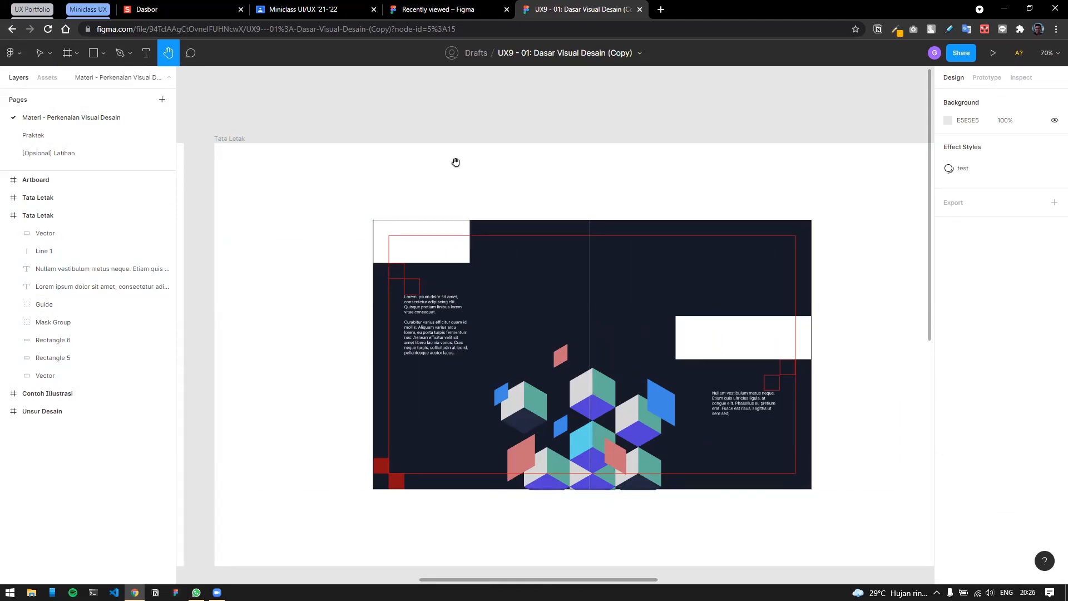
Pan the Tata Letak layout slightly right, then return to the Move tool (V).
{"action": "left_click_drag", "start_coordinate": [462, 165], "coordinate": [519, 144]}
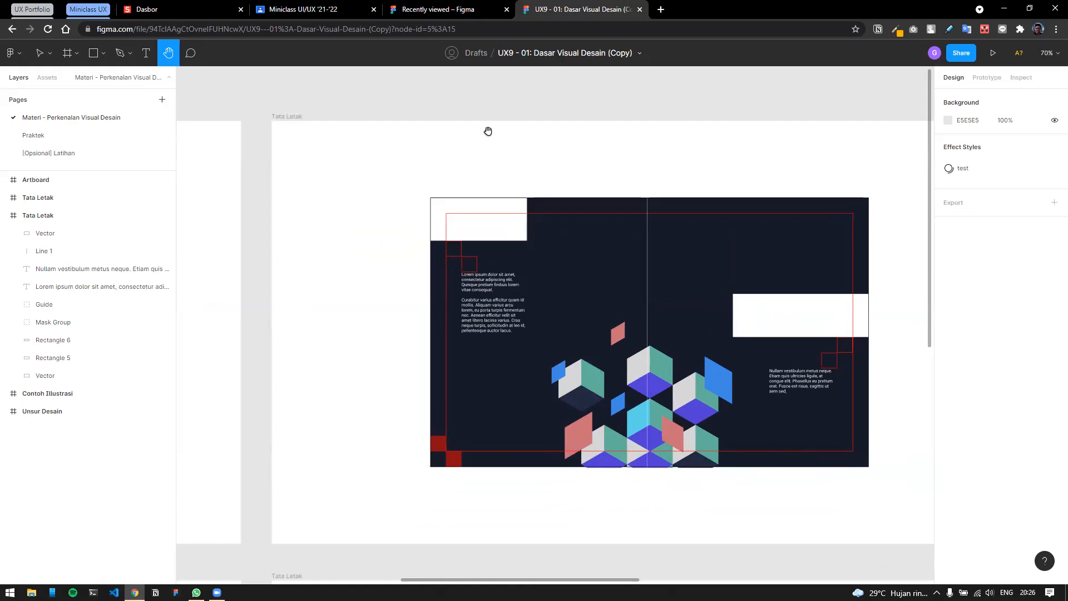
{"action": "key", "text": "v"}
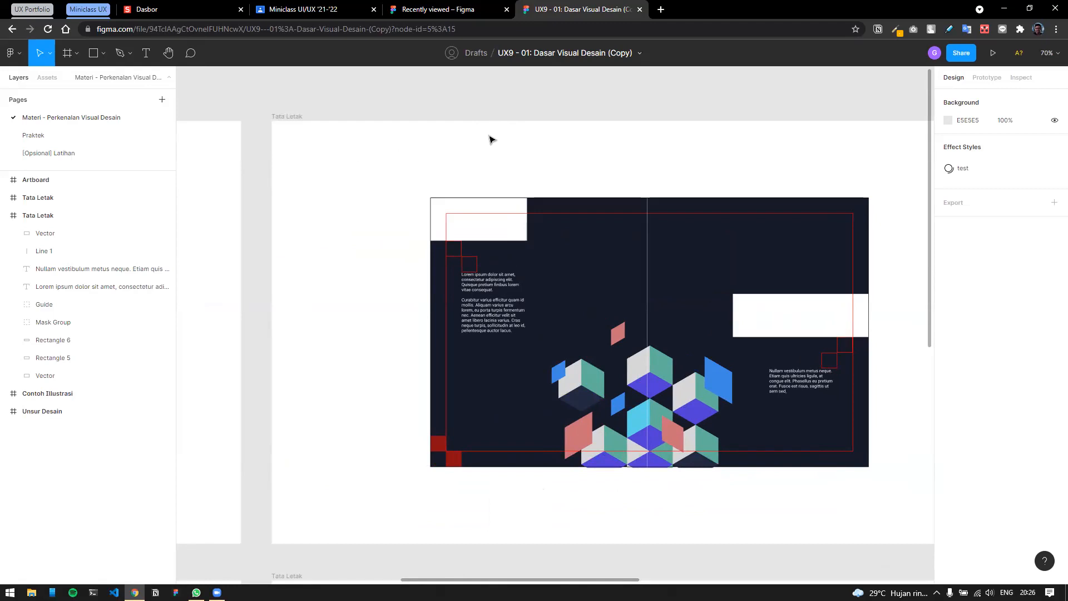
{"action": "key", "text": "h"}
{"action": "key", "text": "v"}
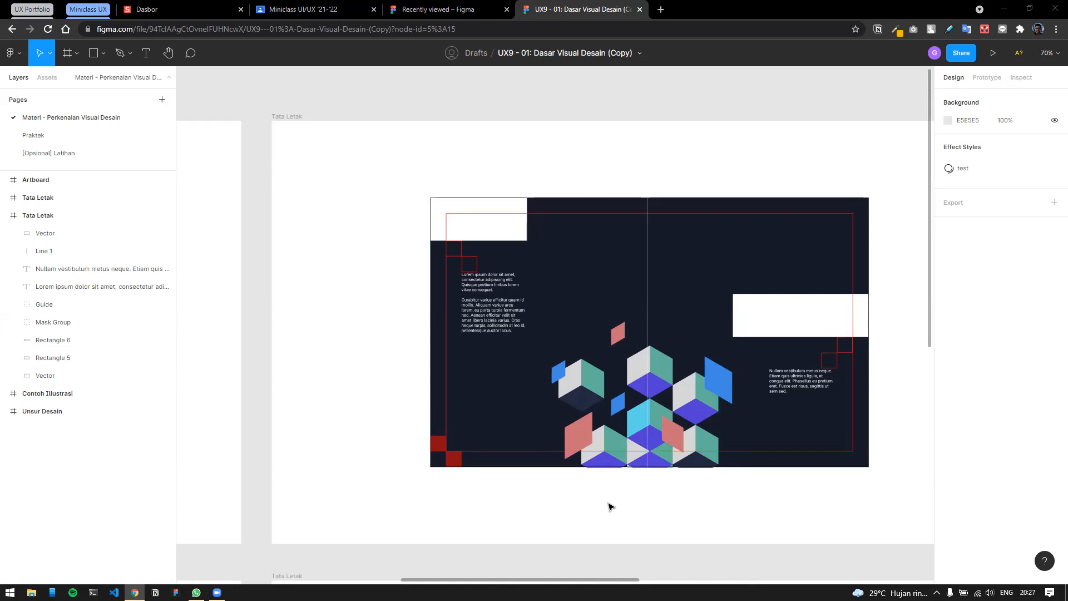
{"action": "scroll", "coordinate": [470, 147], "scroll_direction": "down", "scroll_amount": 1}
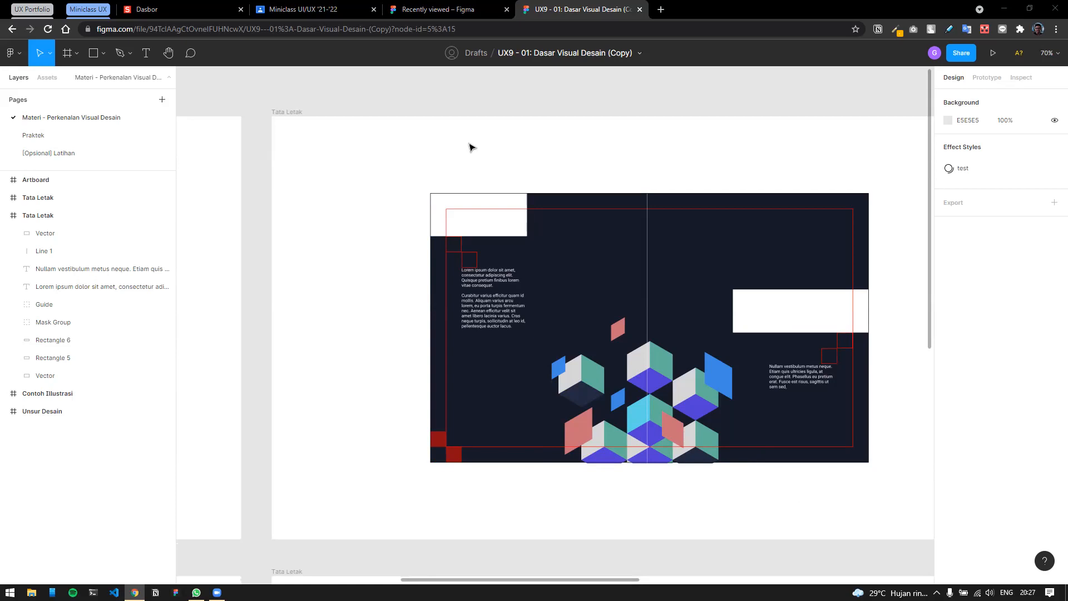
{"action": "scroll", "coordinate": [473, 148], "scroll_direction": "down", "scroll_amount": 1}
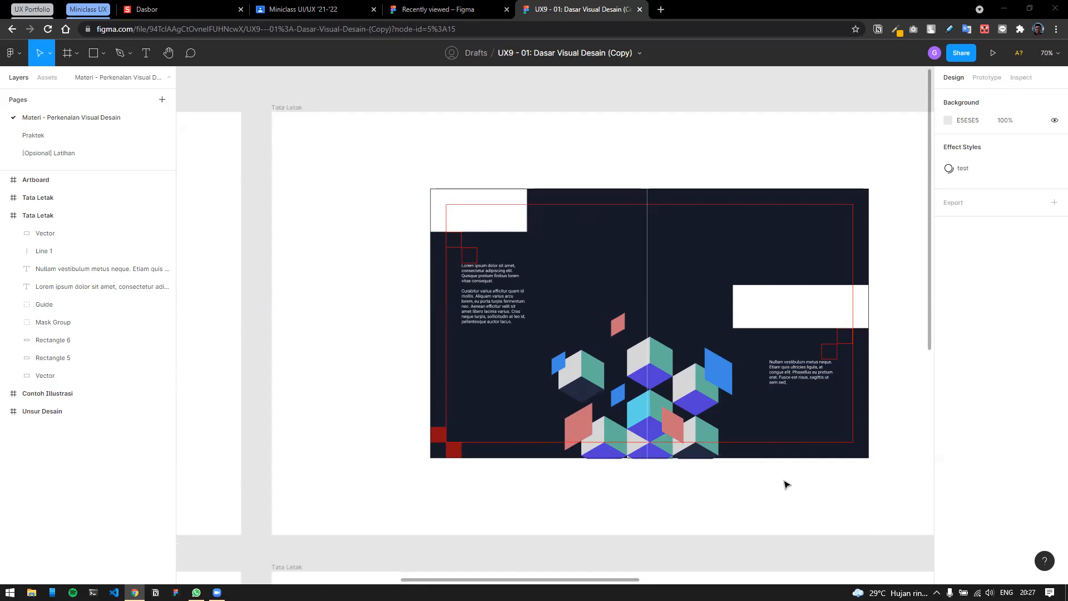
{"action": "scroll", "coordinate": [627, 172], "scroll_direction": "down", "scroll_amount": 1}
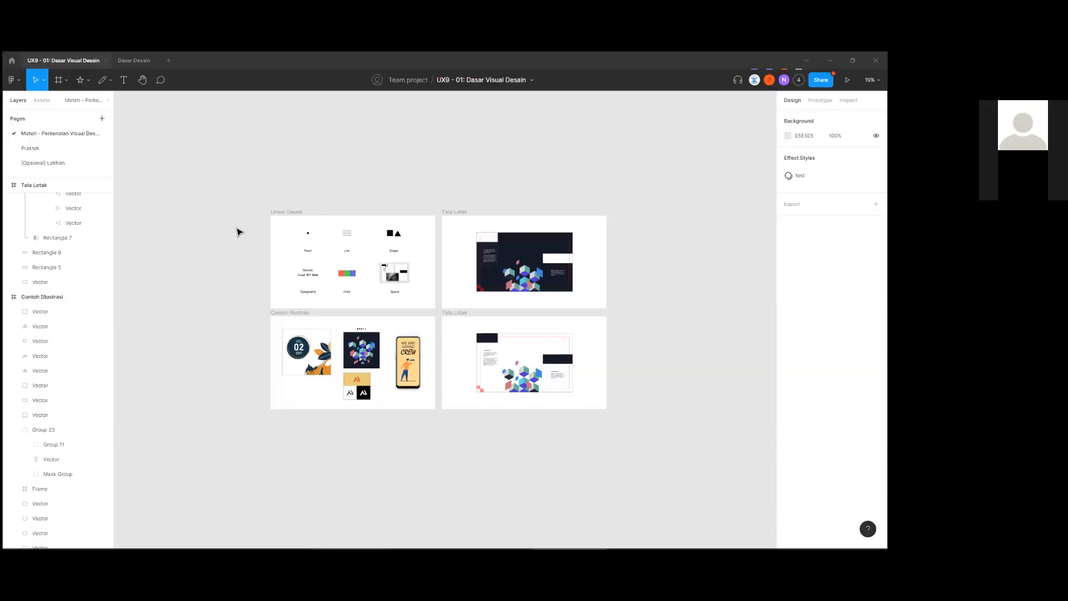
{"action": "scroll", "coordinate": [238, 231], "scroll_direction": "up", "scroll_amount": 1}
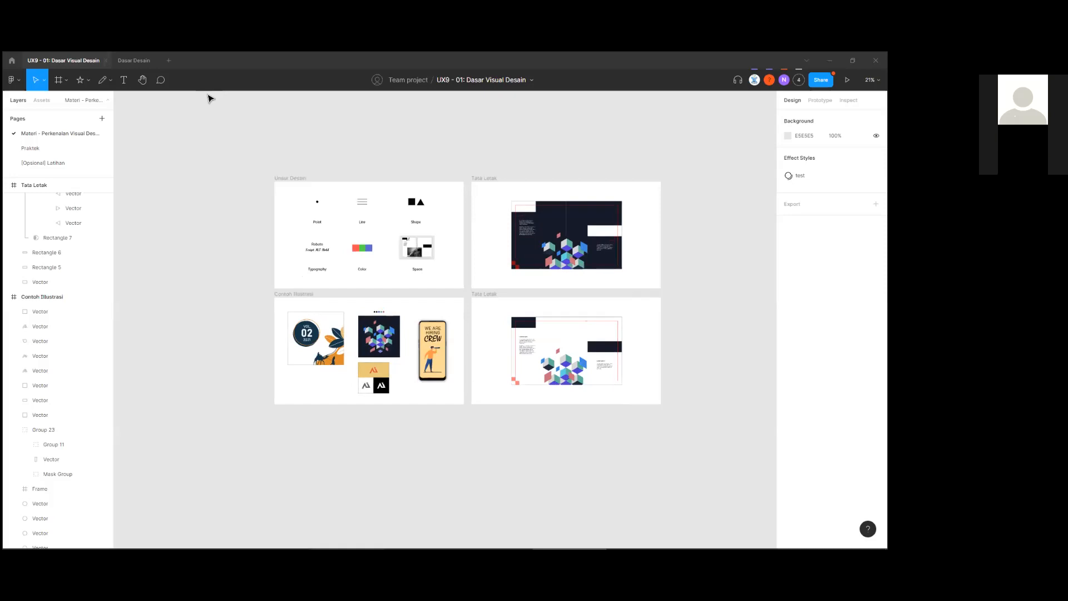
{"action": "scroll", "coordinate": [258, 288], "scroll_direction": "up", "scroll_amount": 5}
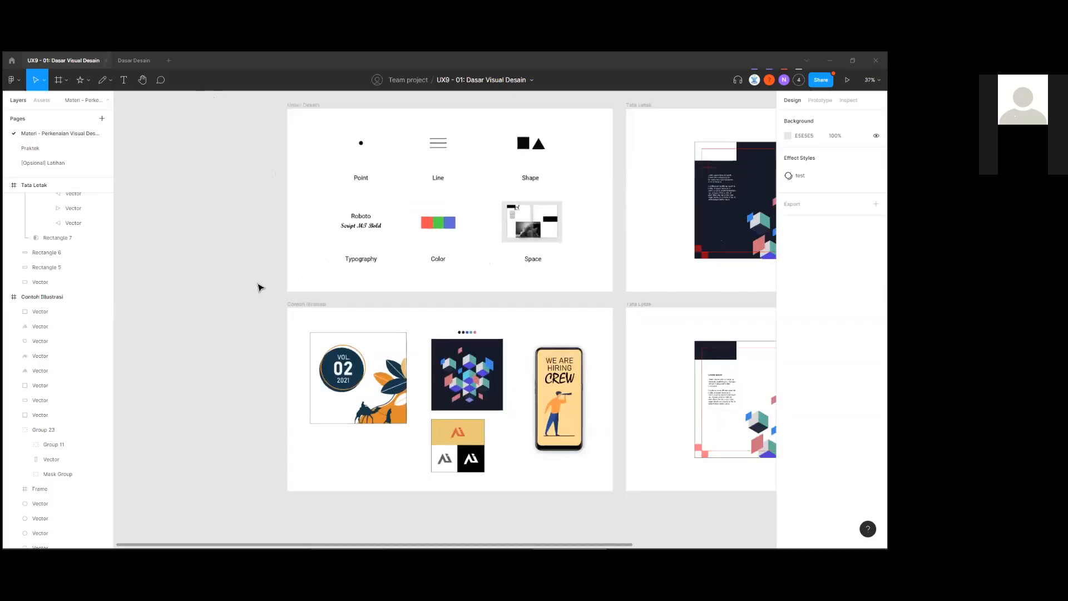
{"action": "scroll", "coordinate": [261, 286], "scroll_direction": "up", "scroll_amount": 2}
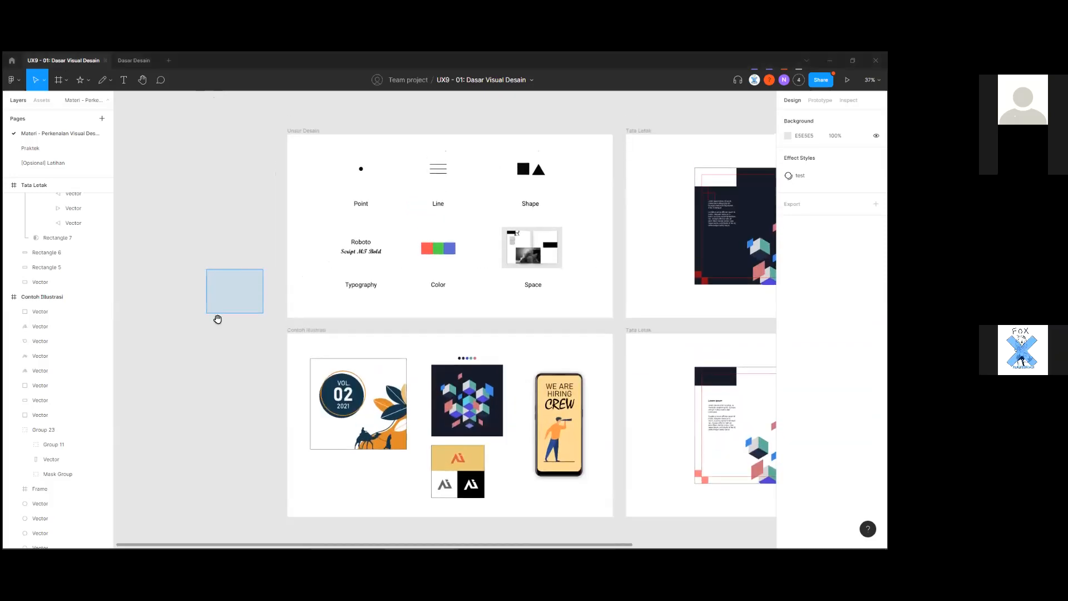
{"action": "left_click_drag", "start_coordinate": [241, 238], "coordinate": [187, 333]}
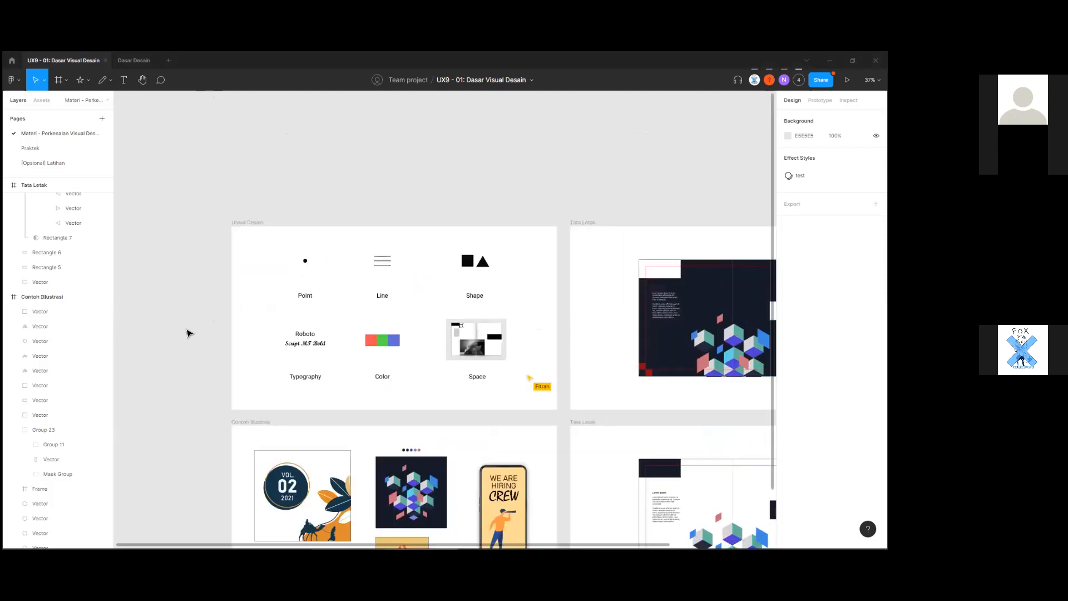
{"action": "scroll", "coordinate": [187, 333], "scroll_direction": "up", "scroll_amount": 4}
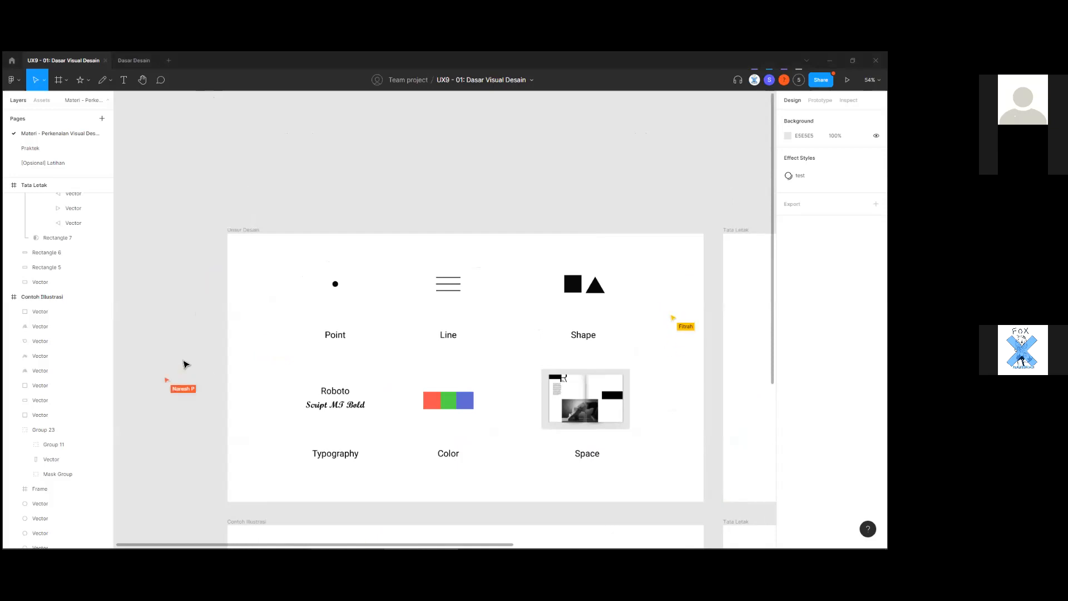
{"action": "scroll", "coordinate": [201, 397], "scroll_direction": "down", "scroll_amount": 1}
{"action": "scroll", "coordinate": [200, 399], "scroll_direction": "up", "scroll_amount": 1}
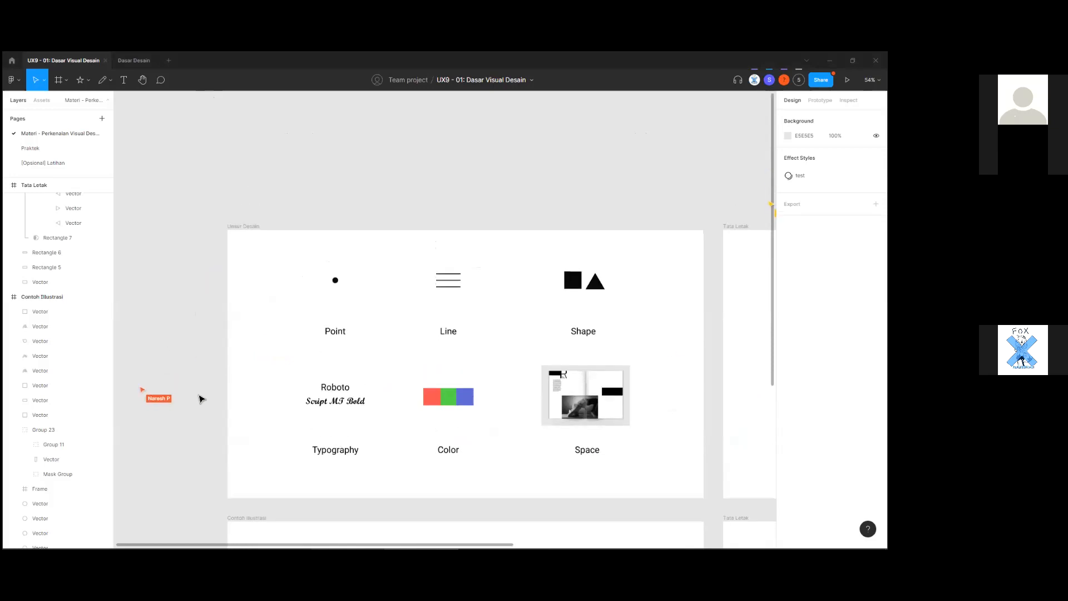
{"action": "scroll", "coordinate": [201, 398], "scroll_direction": "down", "scroll_amount": 4}
{"action": "scroll", "coordinate": [200, 399], "scroll_direction": "up", "scroll_amount": 5}
{"action": "scroll", "coordinate": [200, 399], "scroll_direction": "up", "scroll_amount": 4}
{"action": "scroll", "coordinate": [201, 399], "scroll_direction": "down", "scroll_amount": 5}
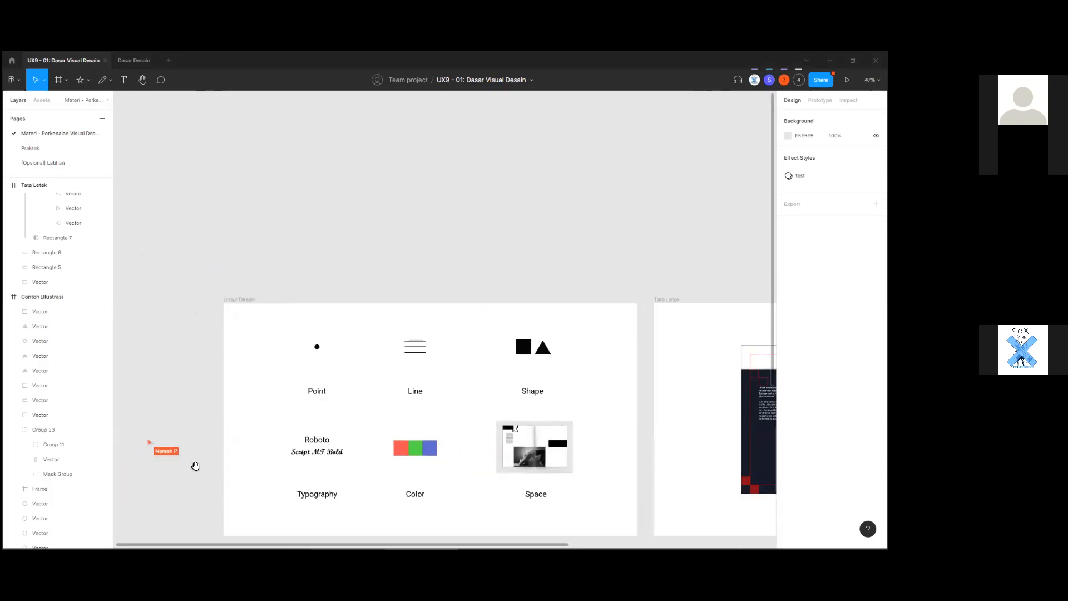
{"action": "scroll", "coordinate": [195, 466], "scroll_direction": "down", "scroll_amount": 6}
{"action": "left_click_drag", "start_coordinate": [557, 310], "coordinate": [548, 451]}
{"action": "left_click_drag", "start_coordinate": [389, 287], "coordinate": [465, 253]}
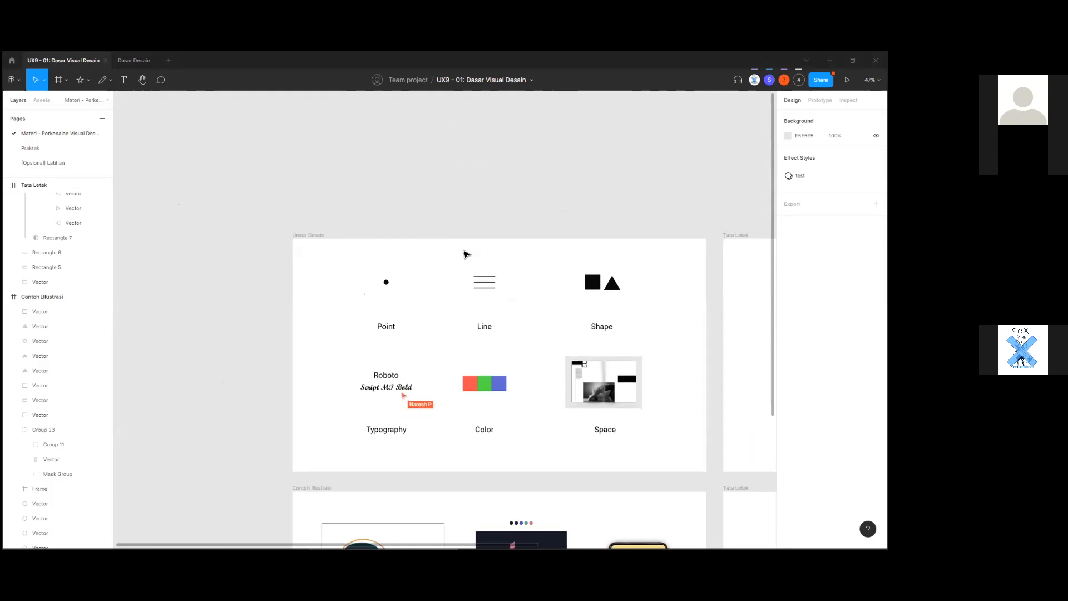
{"action": "scroll", "coordinate": [465, 258], "scroll_direction": "down", "scroll_amount": 8}
{"action": "scroll", "coordinate": [474, 286], "scroll_direction": "up", "scroll_amount": 7}
{"action": "left_click_drag", "start_coordinate": [657, 407], "coordinate": [523, 397]}
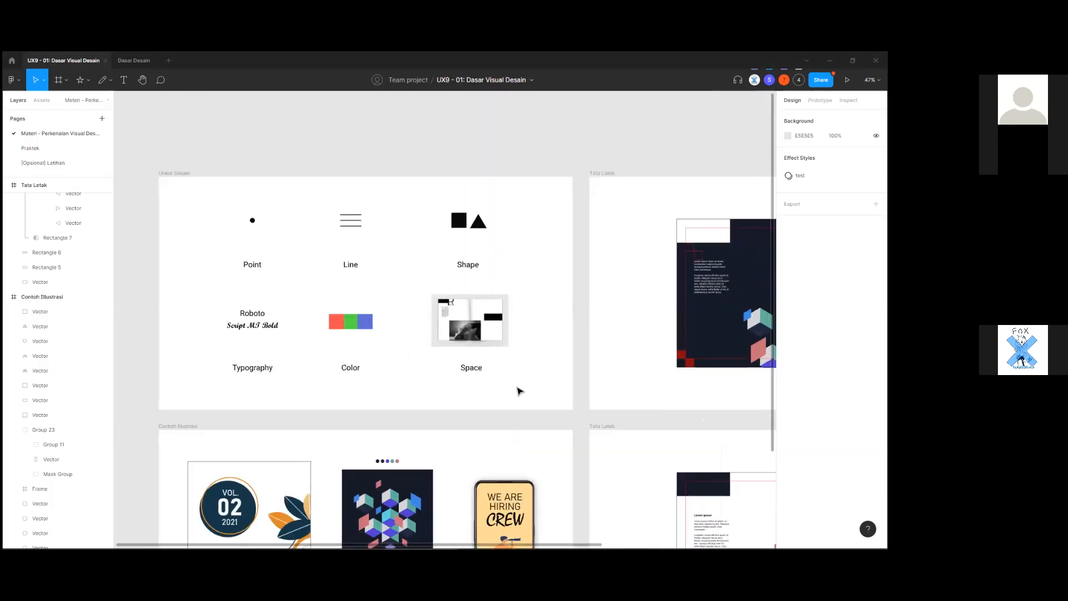
{"action": "scroll", "coordinate": [412, 424], "scroll_direction": "down", "scroll_amount": 3}
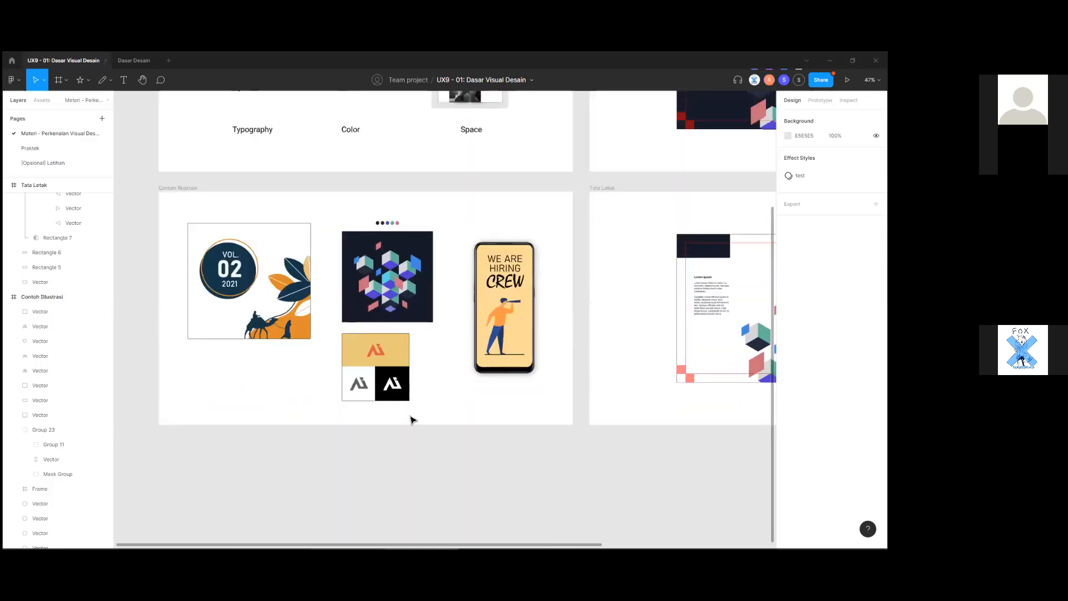
{"action": "scroll", "coordinate": [410, 420], "scroll_direction": "up", "scroll_amount": 5}
{"action": "scroll", "coordinate": [425, 449], "scroll_direction": "left", "scroll_amount": 3}
{"action": "left_click", "coordinate": [434, 439]}
{"action": "scroll", "coordinate": [434, 439], "scroll_direction": "up", "scroll_amount": 2}
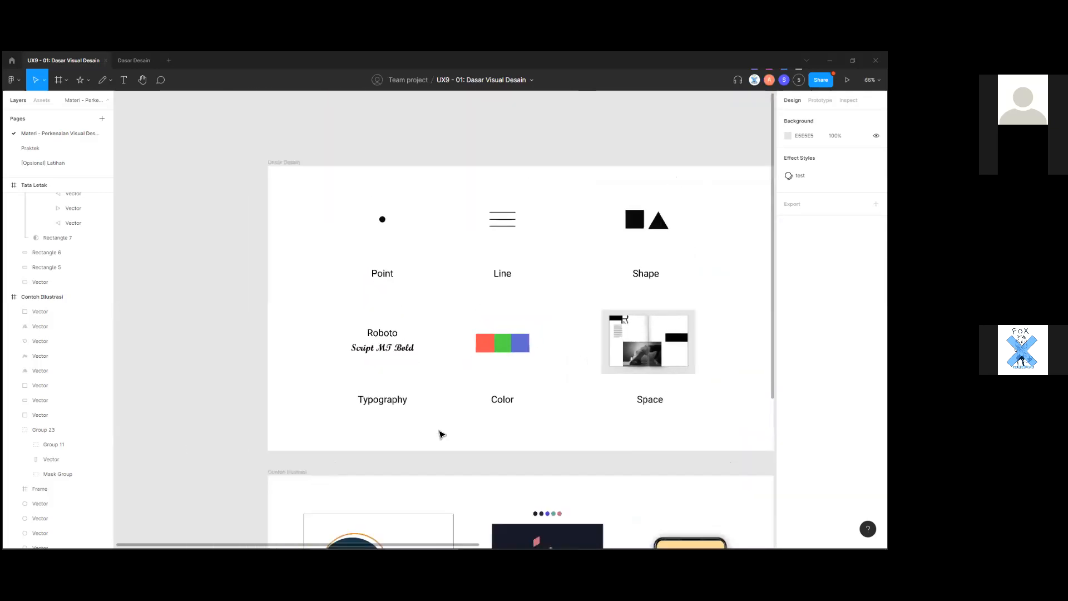
{"action": "scroll", "coordinate": [390, 445], "scroll_direction": "right", "scroll_amount": 2}
{"action": "scroll", "coordinate": [377, 448], "scroll_direction": "up", "scroll_amount": 5}
{"action": "scroll", "coordinate": [384, 442], "scroll_direction": "down", "scroll_amount": 6}
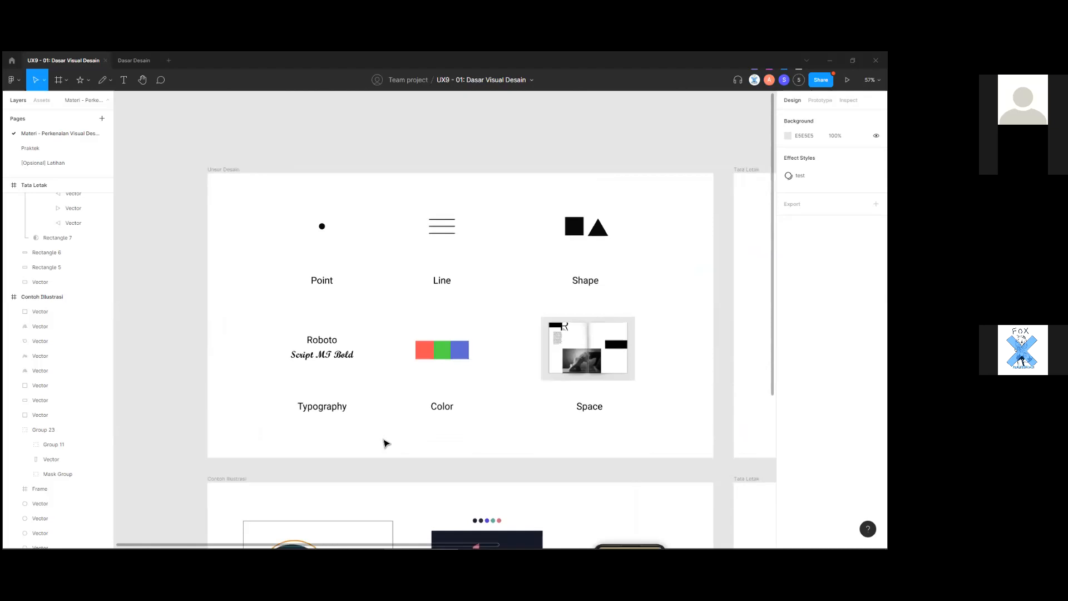
{"action": "scroll", "coordinate": [389, 445], "scroll_direction": "up", "scroll_amount": 2}
{"action": "scroll", "coordinate": [389, 445], "scroll_direction": "right", "scroll_amount": 3}
{"action": "scroll", "coordinate": [473, 473], "scroll_direction": "left", "scroll_amount": 3}
{"action": "left_click_drag", "start_coordinate": [474, 473], "coordinate": [485, 449]}
{"action": "scroll", "coordinate": [462, 450], "scroll_direction": "up", "scroll_amount": 1}
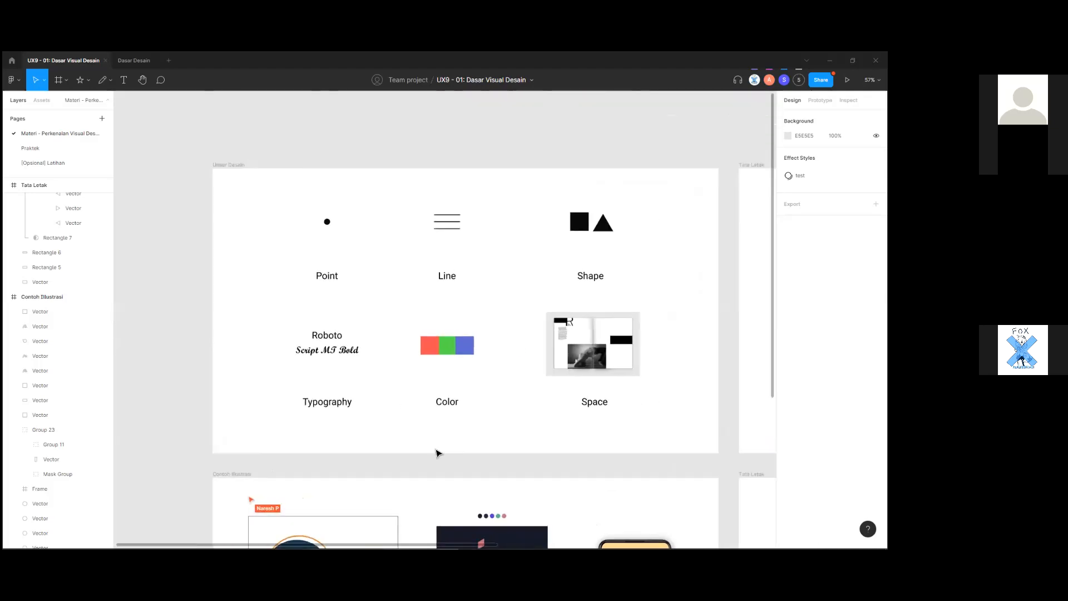
{"action": "scroll", "coordinate": [436, 448], "scroll_direction": "down", "scroll_amount": 10}
{"action": "scroll", "coordinate": [435, 446], "scroll_direction": "up", "scroll_amount": 10}
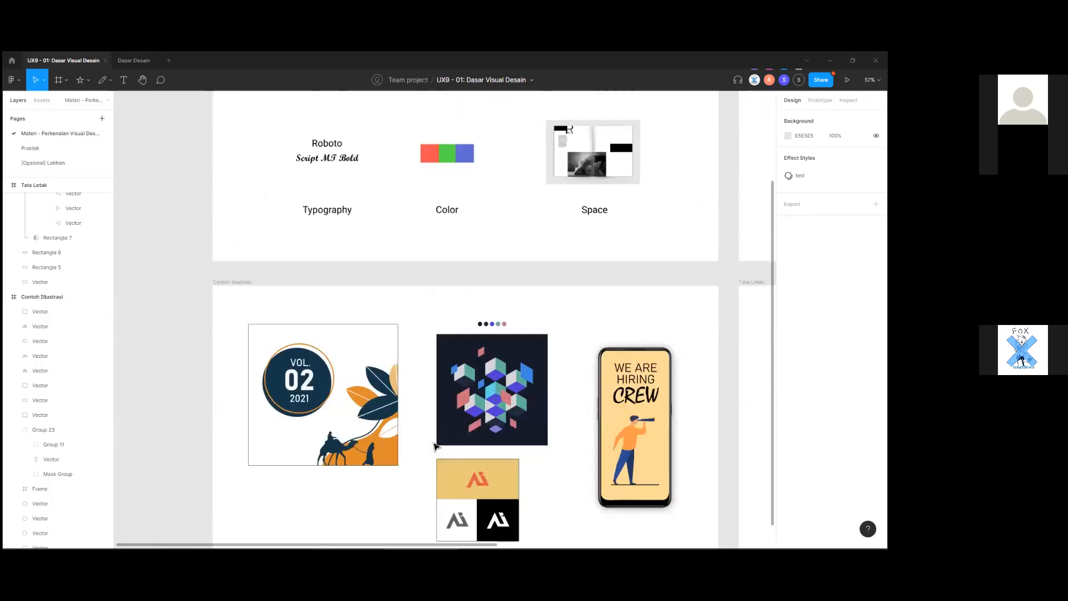
{"action": "scroll", "coordinate": [473, 440], "scroll_direction": "right", "scroll_amount": 2}
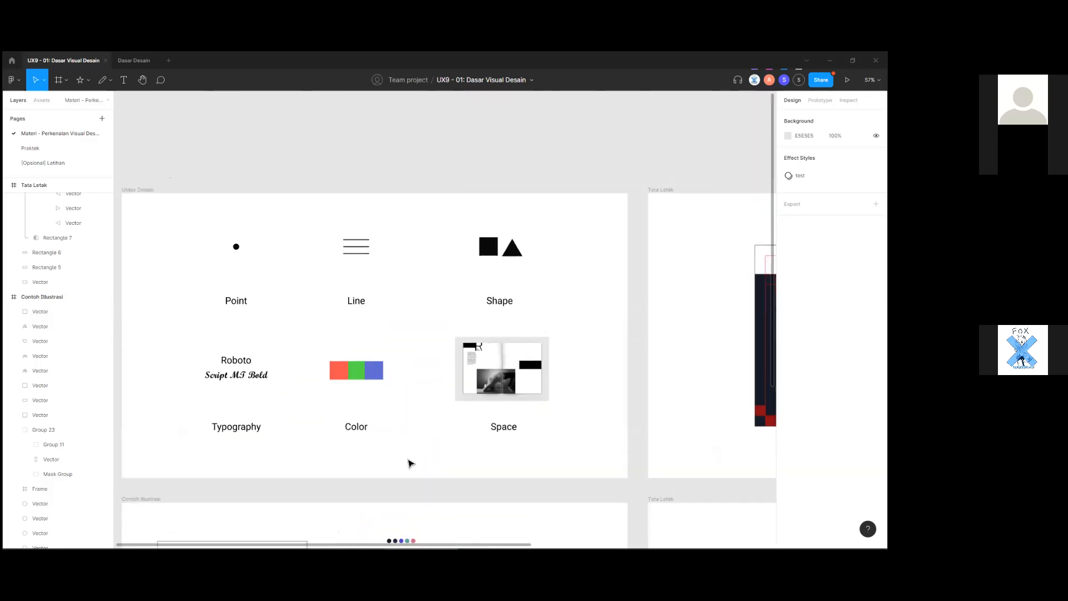
{"action": "scroll", "coordinate": [410, 463], "scroll_direction": "down", "scroll_amount": 2}
{"action": "left_click_drag", "start_coordinate": [320, 294], "coordinate": [505, 456]}
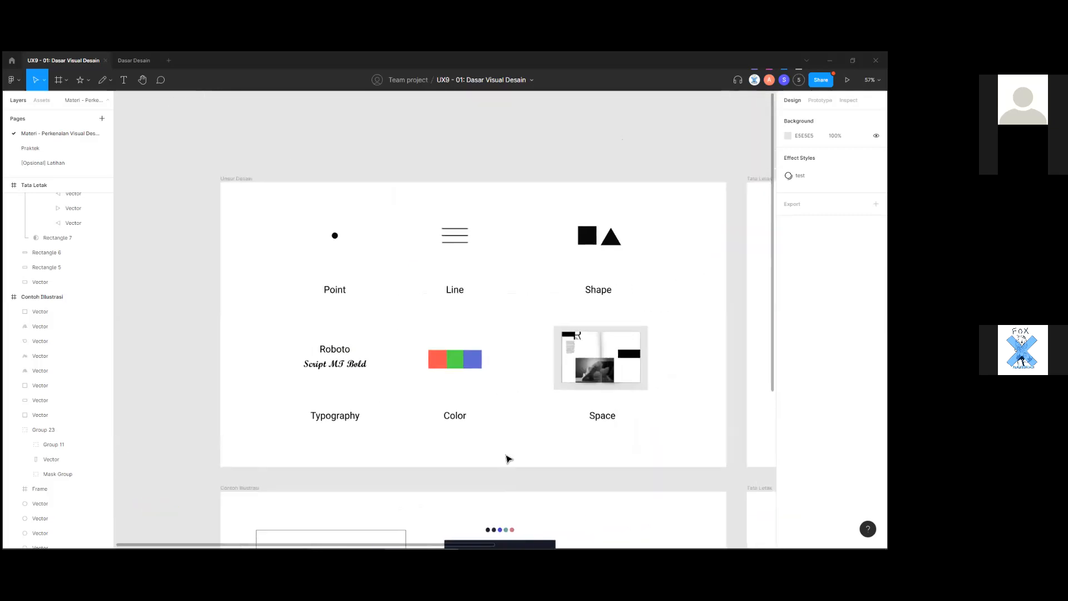
{"action": "left_click_drag", "start_coordinate": [389, 450], "coordinate": [339, 492]}
{"action": "scroll", "coordinate": [331, 376], "scroll_direction": "up", "scroll_amount": 2}
{"action": "scroll", "coordinate": [331, 375], "scroll_direction": "down", "scroll_amount": 1}
{"action": "left_click_drag", "start_coordinate": [296, 371], "coordinate": [229, 345]}
{"action": "scroll", "coordinate": [299, 361], "scroll_direction": "down", "scroll_amount": 2}
{"action": "left_click_drag", "start_coordinate": [304, 452], "coordinate": [321, 452]}
{"action": "scroll", "coordinate": [320, 453], "scroll_direction": "down", "scroll_amount": 5}
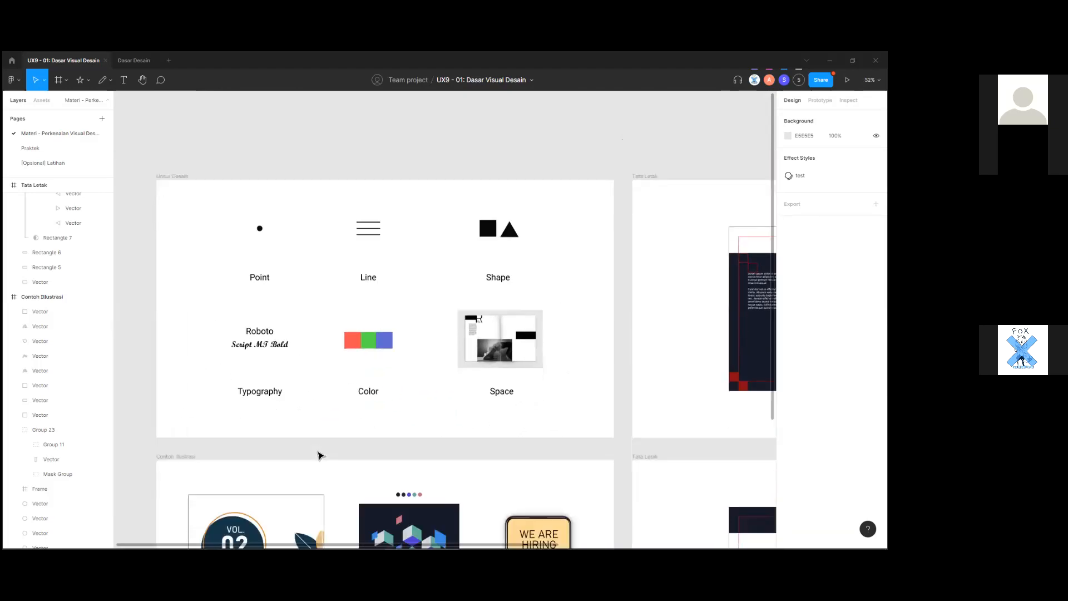
{"action": "scroll", "coordinate": [319, 453], "scroll_direction": "up", "scroll_amount": 5}
{"action": "left_click_drag", "start_coordinate": [456, 419], "coordinate": [585, 392]}
{"action": "left_click_drag", "start_coordinate": [410, 400], "coordinate": [327, 385]}
{"action": "scroll", "coordinate": [389, 436], "scroll_direction": "up", "scroll_amount": 1}
{"action": "left_click_drag", "start_coordinate": [366, 424], "coordinate": [341, 463]}
{"action": "scroll", "coordinate": [327, 444], "scroll_direction": "up", "scroll_amount": 1}
{"action": "scroll", "coordinate": [327, 443], "scroll_direction": "up", "scroll_amount": 1}
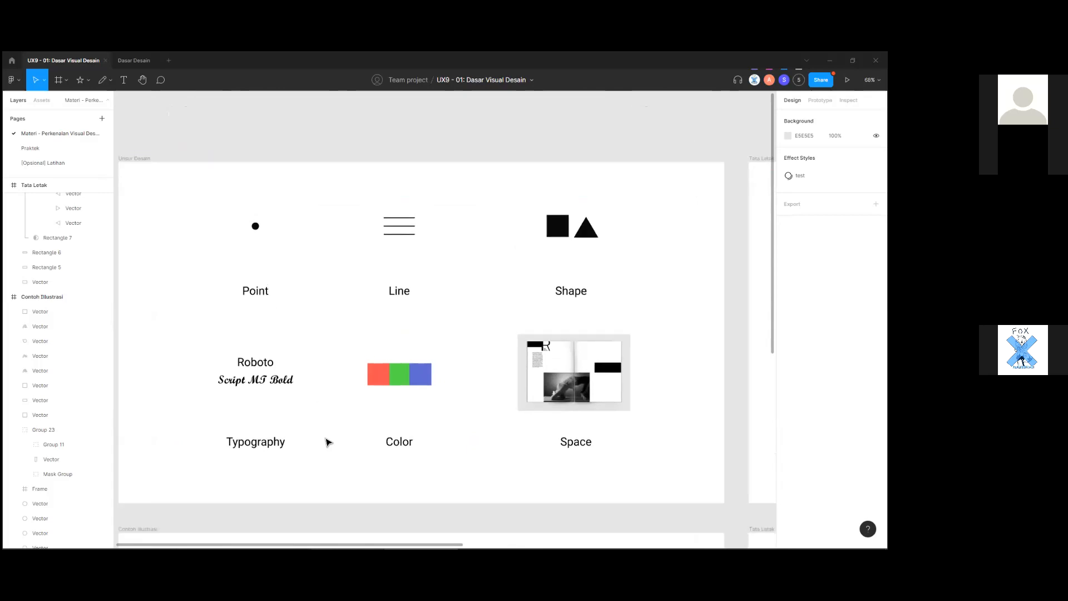
{"action": "scroll", "coordinate": [326, 443], "scroll_direction": "up", "scroll_amount": 1}
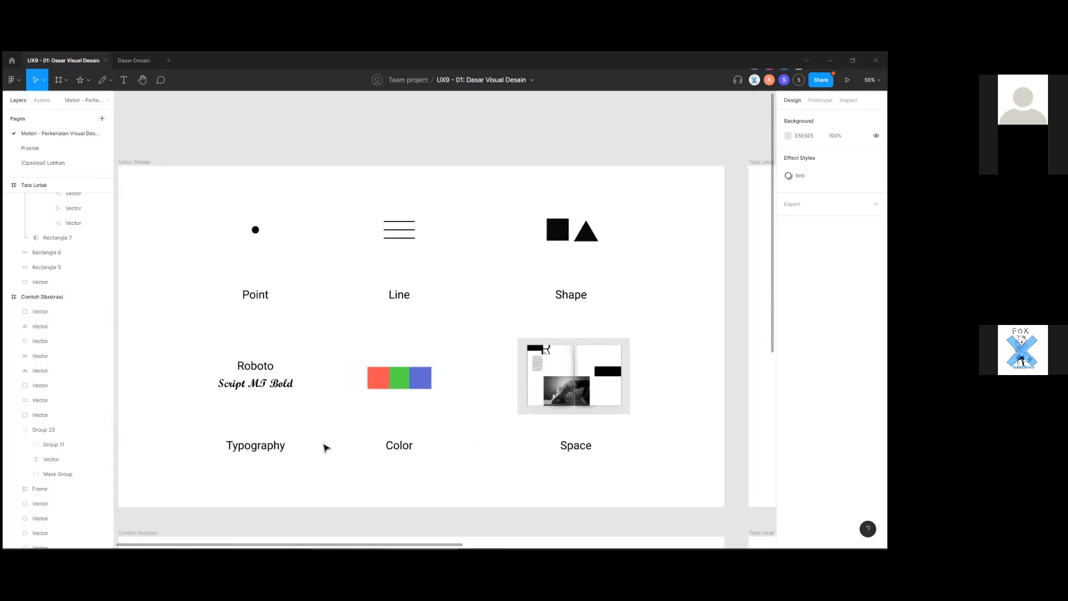
{"action": "mouse_move", "coordinate": [330, 457]}
{"action": "left_mouse_down"}
{"action": "mouse_move", "coordinate": [361, 458]}
{"action": "mouse_move", "coordinate": [347, 445]}
{"action": "mouse_move", "coordinate": [376, 434]}
{"action": "mouse_move", "coordinate": [346, 443]}
{"action": "left_mouse_up"}
{"action": "scroll", "coordinate": [369, 437], "scroll_direction": "up", "scroll_amount": 1}
{"action": "scroll", "coordinate": [346, 442], "scroll_direction": "down", "scroll_amount": 3}
{"action": "scroll", "coordinate": [345, 442], "scroll_direction": "up", "scroll_amount": 3}
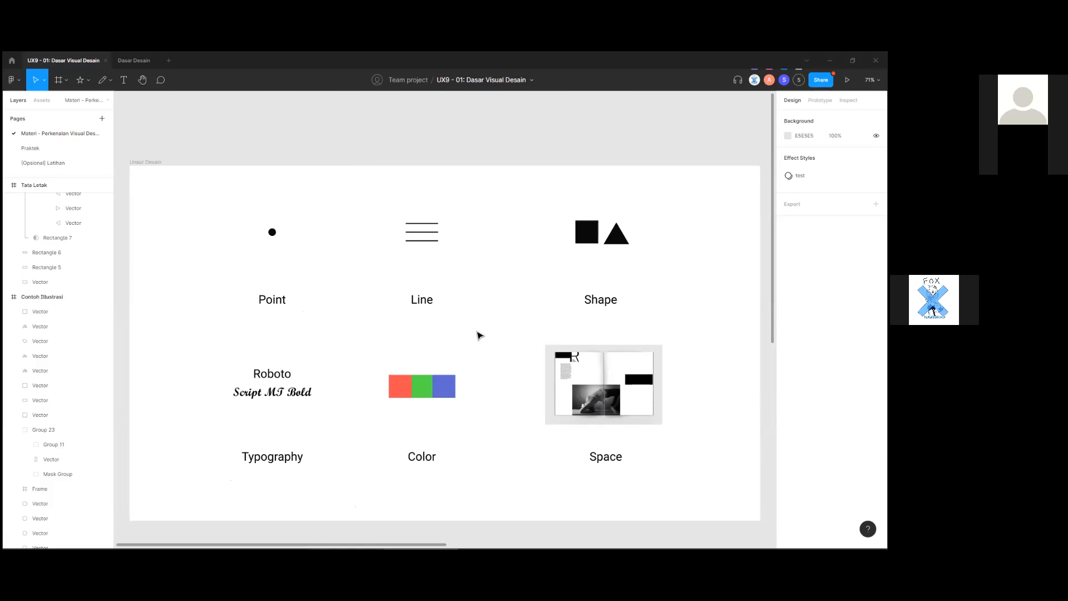
{"action": "left_click_drag", "start_coordinate": [238, 242], "coordinate": [319, 288]}
{"action": "left_click", "coordinate": [328, 298]}
{"action": "left_click_drag", "start_coordinate": [218, 228], "coordinate": [312, 279]}
{"action": "left_click_drag", "start_coordinate": [365, 202], "coordinate": [503, 353]}
{"action": "left_click", "coordinate": [503, 353]}
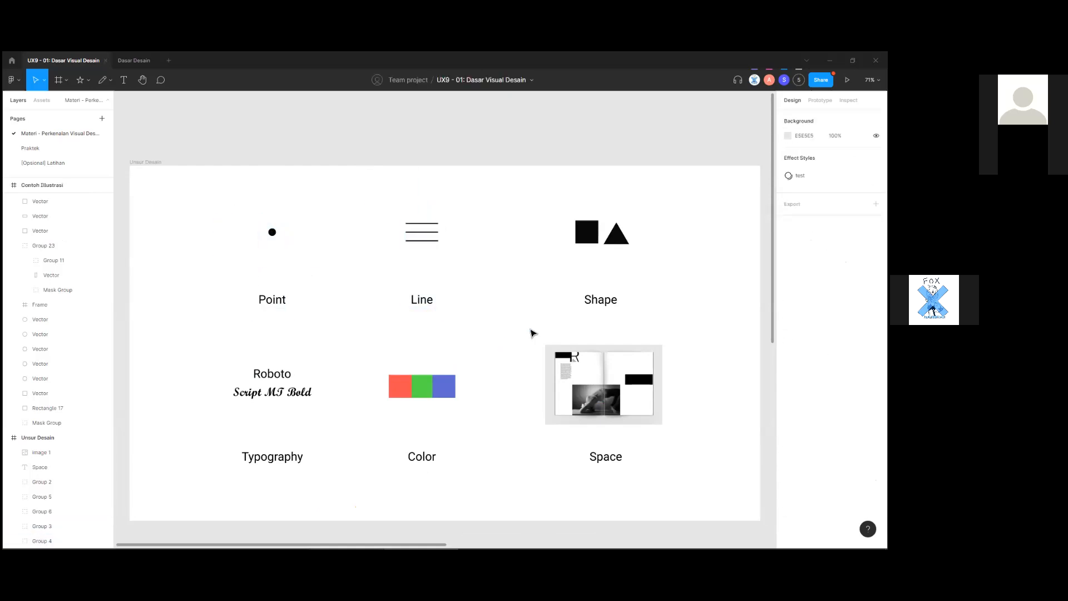
{"action": "left_click_drag", "start_coordinate": [677, 327], "coordinate": [626, 279]}
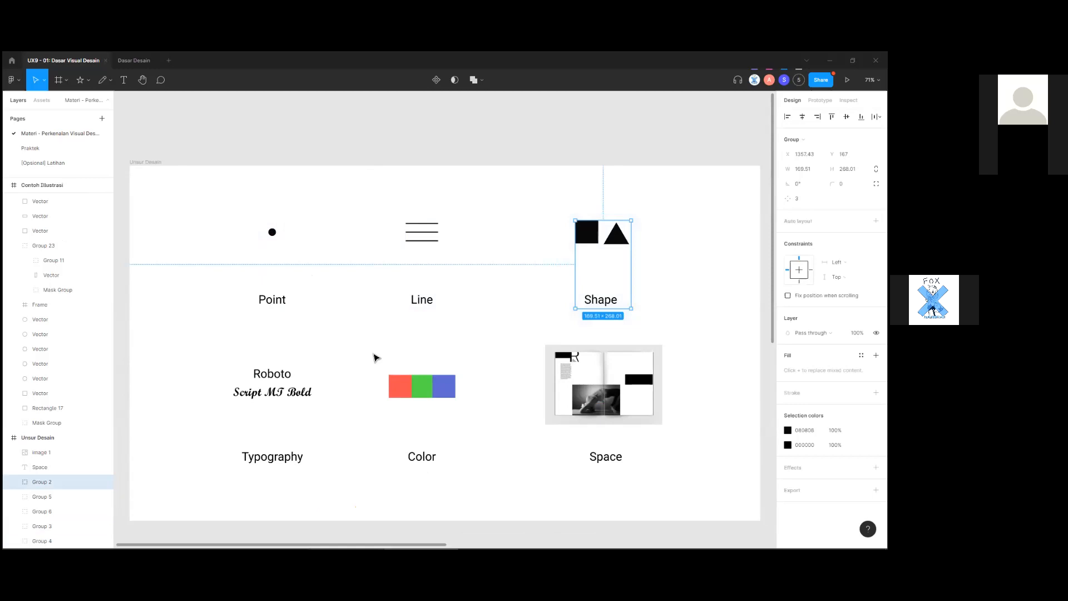
{"action": "left_click", "coordinate": [326, 430]}
{"action": "left_click_drag", "start_coordinate": [332, 486], "coordinate": [262, 420]}
{"action": "left_click", "coordinate": [349, 491]}
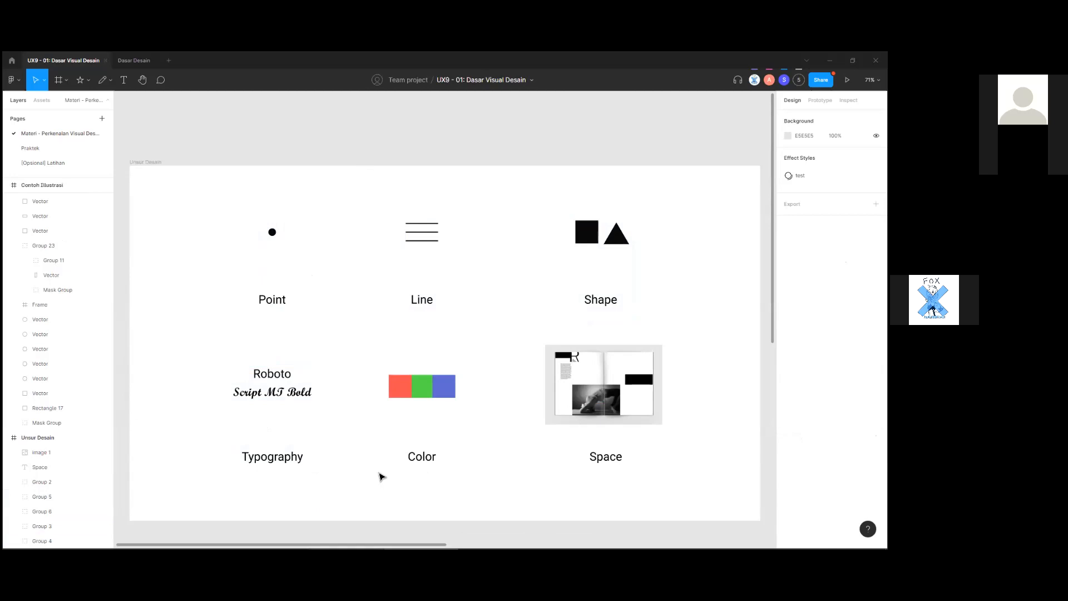
{"action": "left_click_drag", "start_coordinate": [672, 466], "coordinate": [539, 341]}
{"action": "left_click", "coordinate": [699, 498]}
{"action": "left_click_drag", "start_coordinate": [698, 499], "coordinate": [529, 422]}
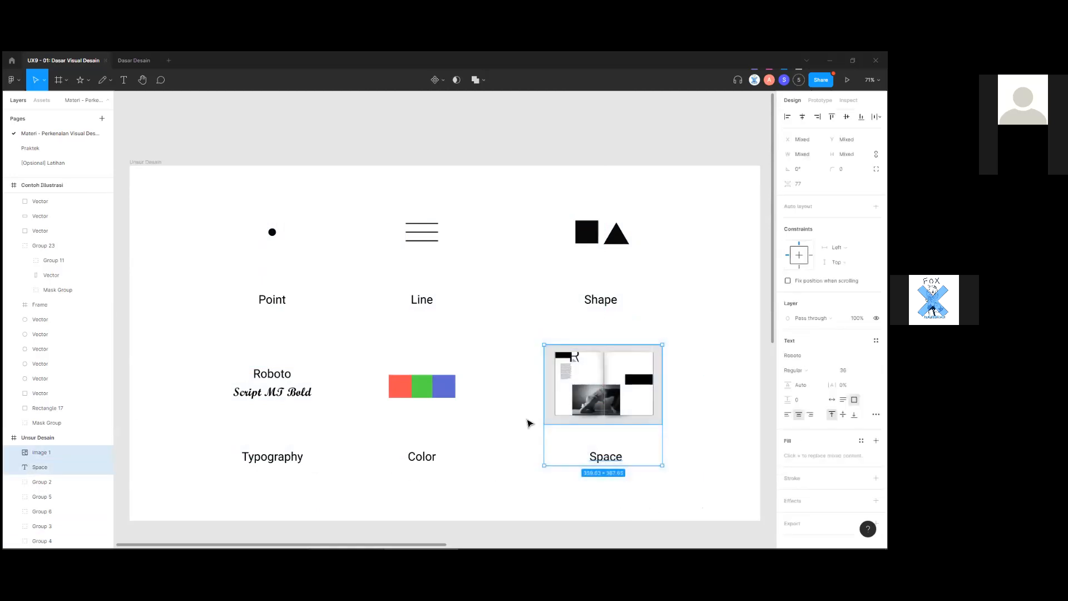
{"action": "left_click", "coordinate": [529, 423]}
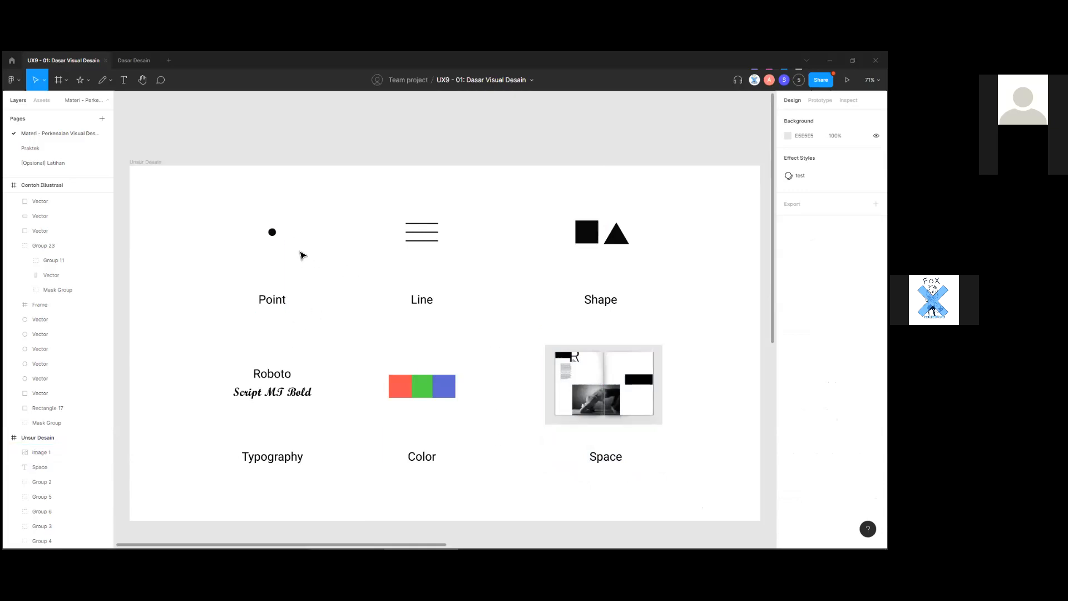
{"action": "scroll", "coordinate": [274, 231], "scroll_direction": "up", "scroll_amount": 2}
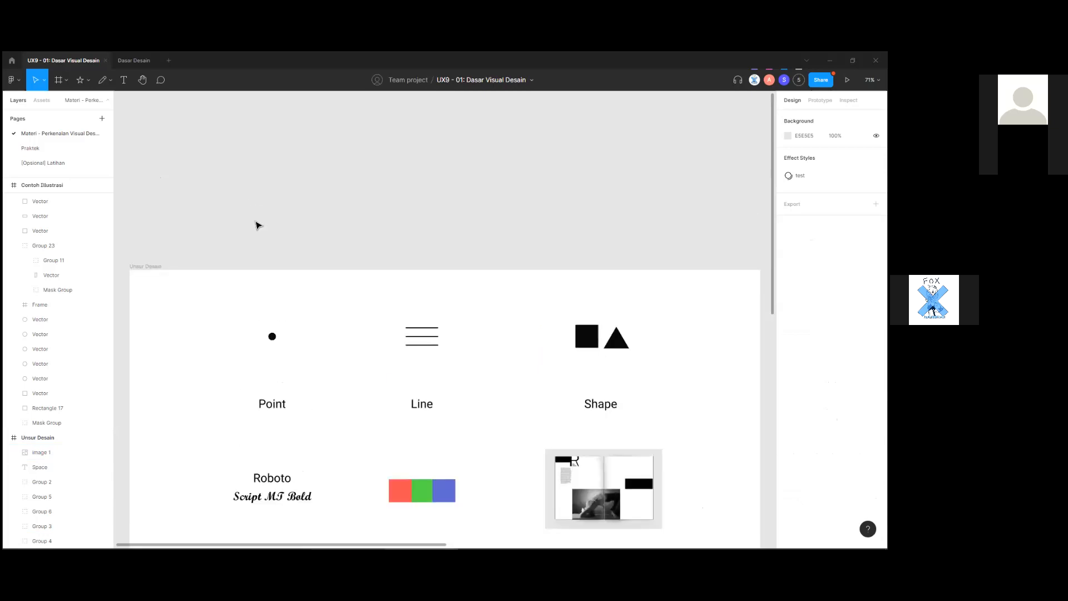
{"action": "scroll", "coordinate": [269, 279], "scroll_direction": "up", "scroll_amount": 1}
{"action": "scroll", "coordinate": [296, 252], "scroll_direction": "left", "scroll_amount": 1}
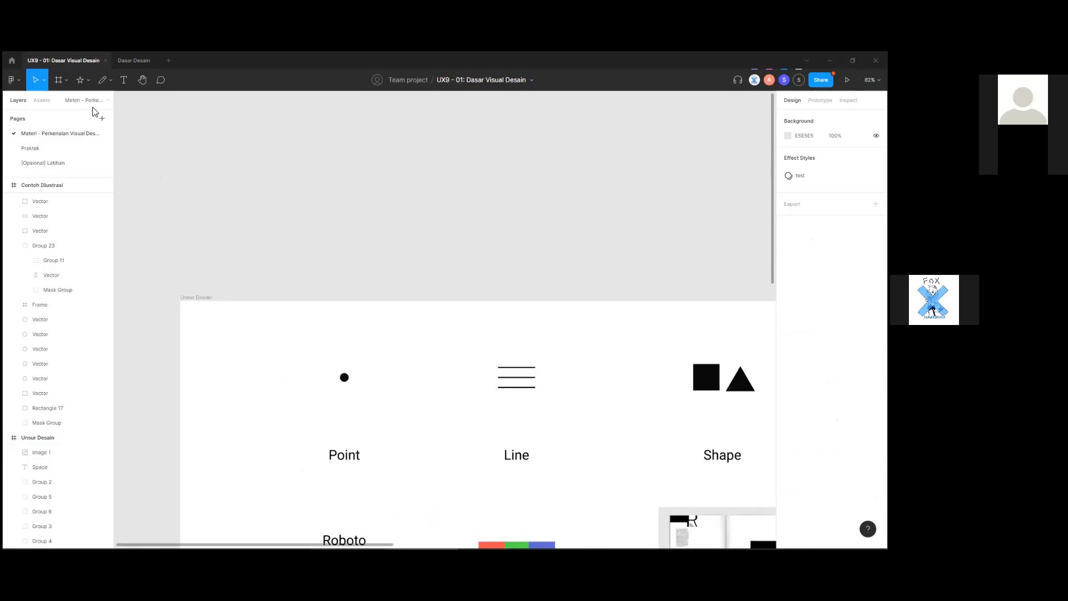
Draw a small circle above the Unsur Desain frame with the Ellipse tool.
{"action": "left_click", "coordinate": [66, 80]}
{"action": "left_click", "coordinate": [88, 80]}
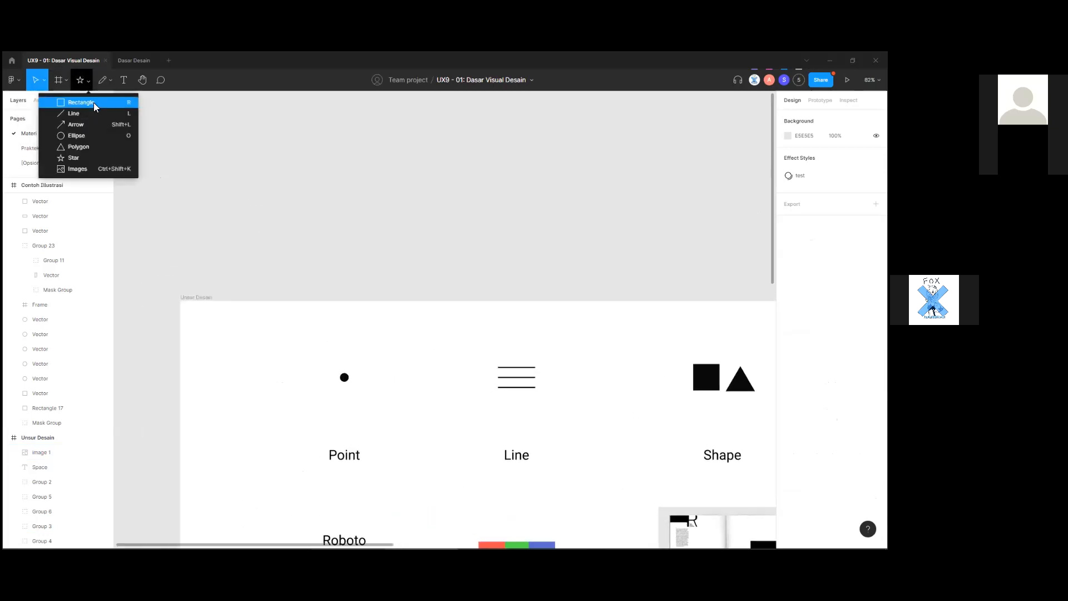
{"action": "left_click", "coordinate": [77, 135]}
{"action": "left_click_drag", "start_coordinate": [246, 232], "coordinate": [259, 244]}
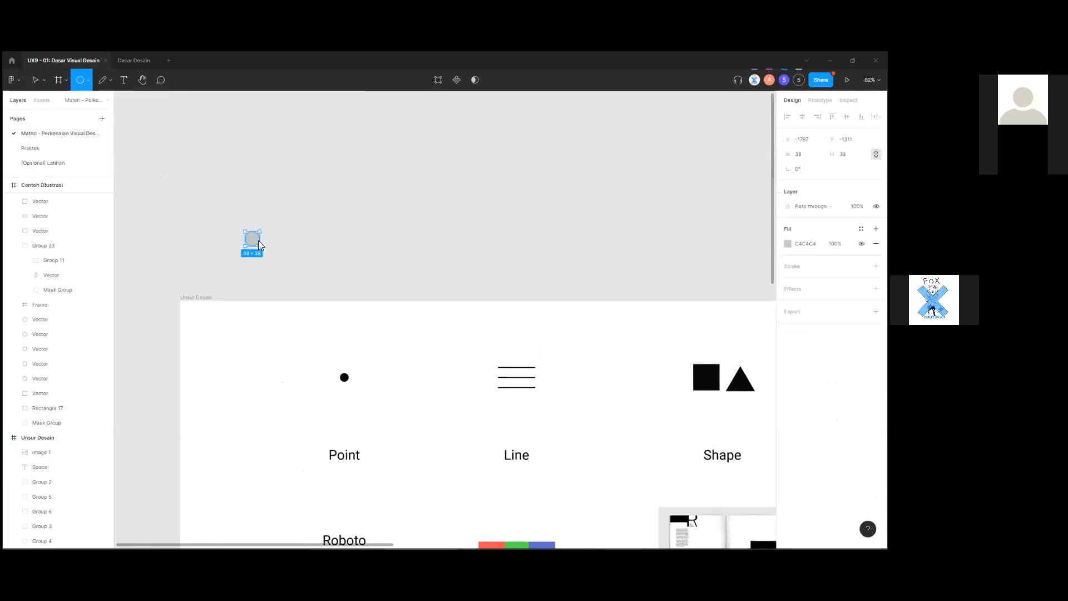
{"action": "left_click", "coordinate": [307, 245]}
{"action": "key", "text": "p"}
{"action": "left_click", "coordinate": [309, 234]}
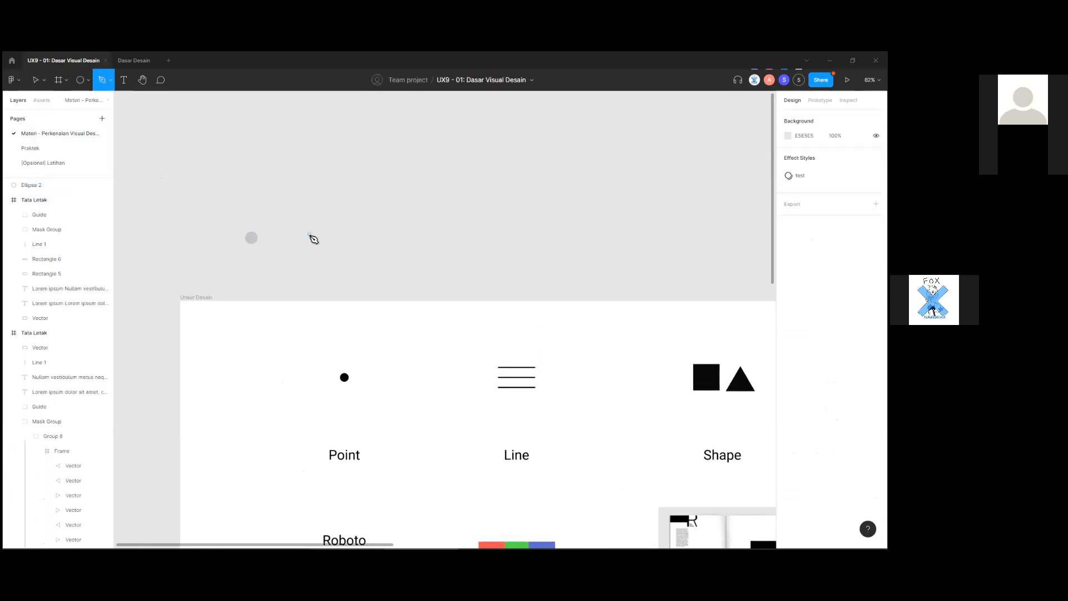
{"action": "key", "text": "Escape"}
Alt-drag two copies of the circle to its right.
{"action": "left_click", "coordinate": [256, 242]}
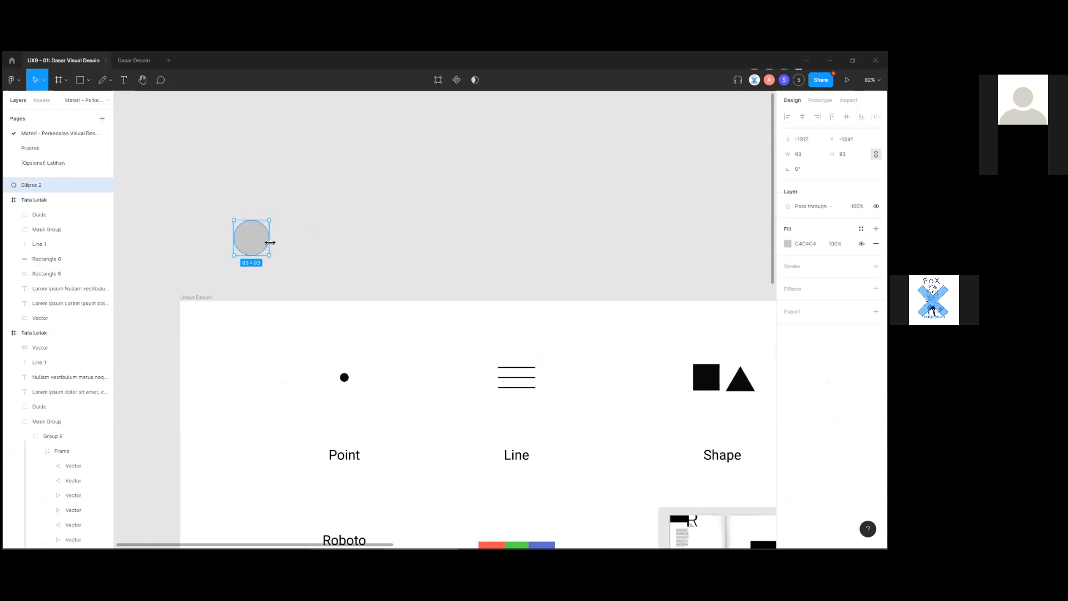
{"action": "mouse_move", "coordinate": [254, 243]}
{"action": "left_mouse_down", "text": "alt"}
{"action": "mouse_move", "coordinate": [306, 239]}
{"action": "mouse_move", "coordinate": [239, 229]}
{"action": "left_mouse_up", "text": "alt"}
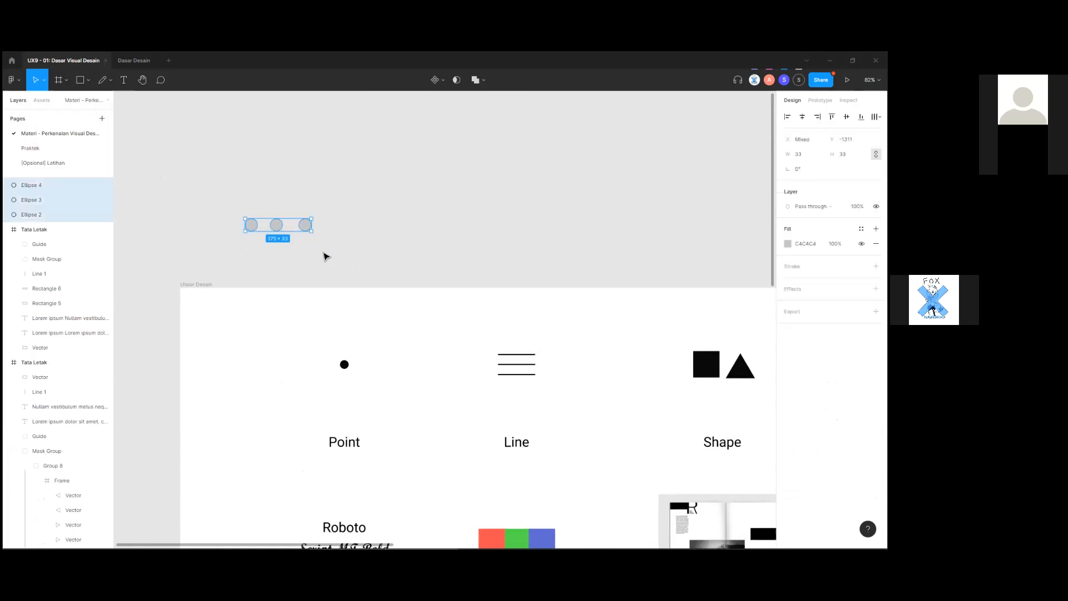
{"action": "scroll", "coordinate": [324, 253], "scroll_direction": "down", "scroll_amount": 5}
{"action": "left_click", "coordinate": [264, 284]}
{"action": "scroll", "coordinate": [271, 286], "scroll_direction": "up", "scroll_amount": 3}
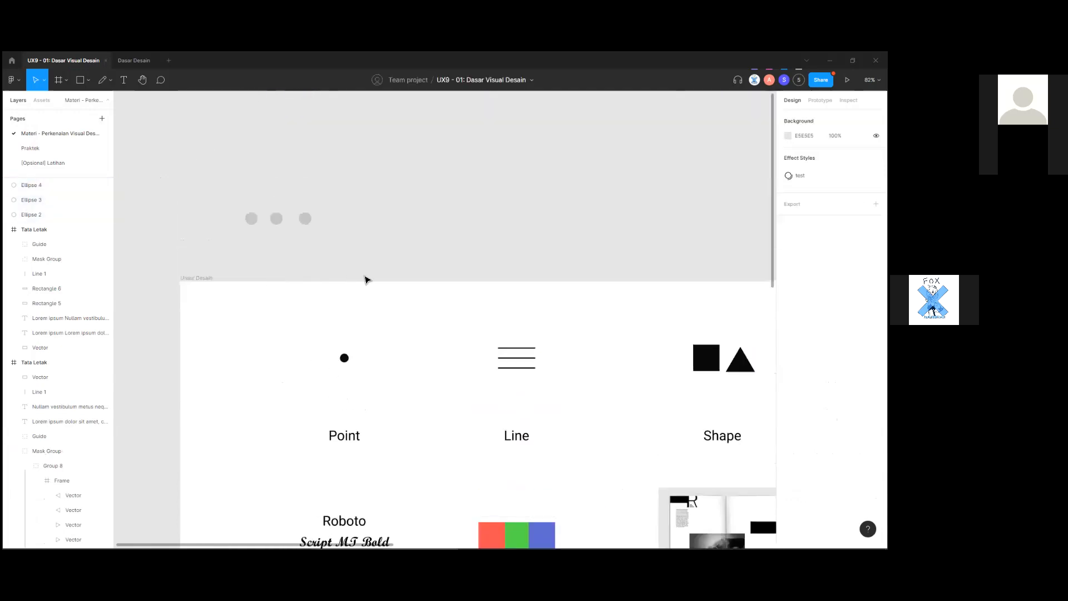
{"action": "scroll", "coordinate": [283, 291], "scroll_direction": "up", "scroll_amount": 2}
{"action": "scroll", "coordinate": [272, 341], "scroll_direction": "up", "scroll_amount": 5}
Slide the three circles together into a pill and duplicate the set.
{"action": "left_click_drag", "start_coordinate": [272, 340], "coordinate": [228, 347]}
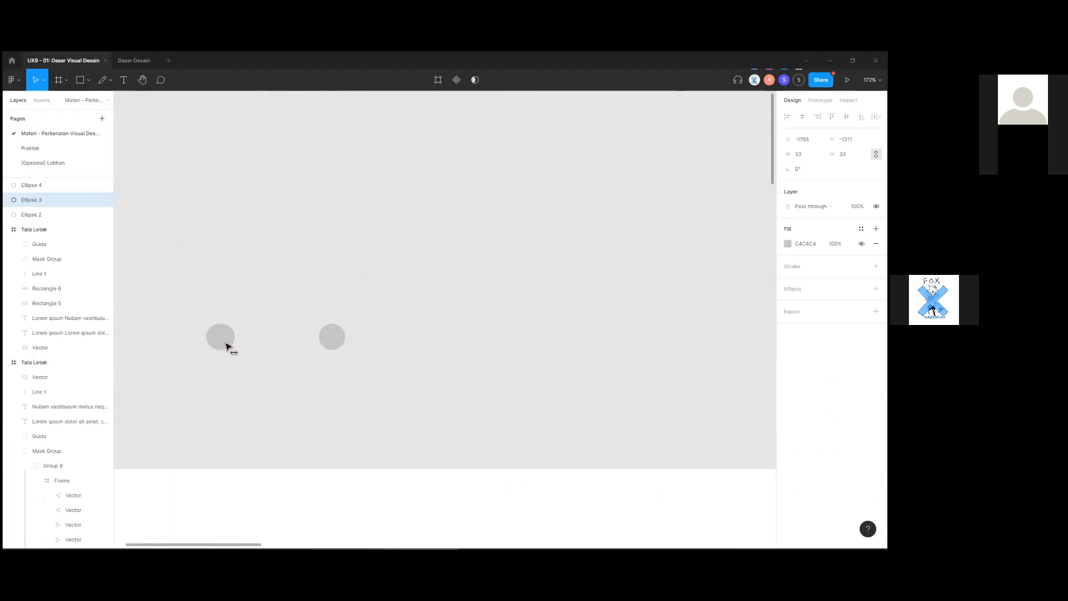
{"action": "left_click_drag", "start_coordinate": [324, 343], "coordinate": [239, 341]}
{"action": "left_click", "coordinate": [287, 383]}
{"action": "left_click_drag", "start_coordinate": [287, 383], "coordinate": [269, 347]}
{"action": "left_click", "coordinate": [355, 371]}
{"action": "scroll", "coordinate": [359, 373], "scroll_direction": "down", "scroll_amount": 5}
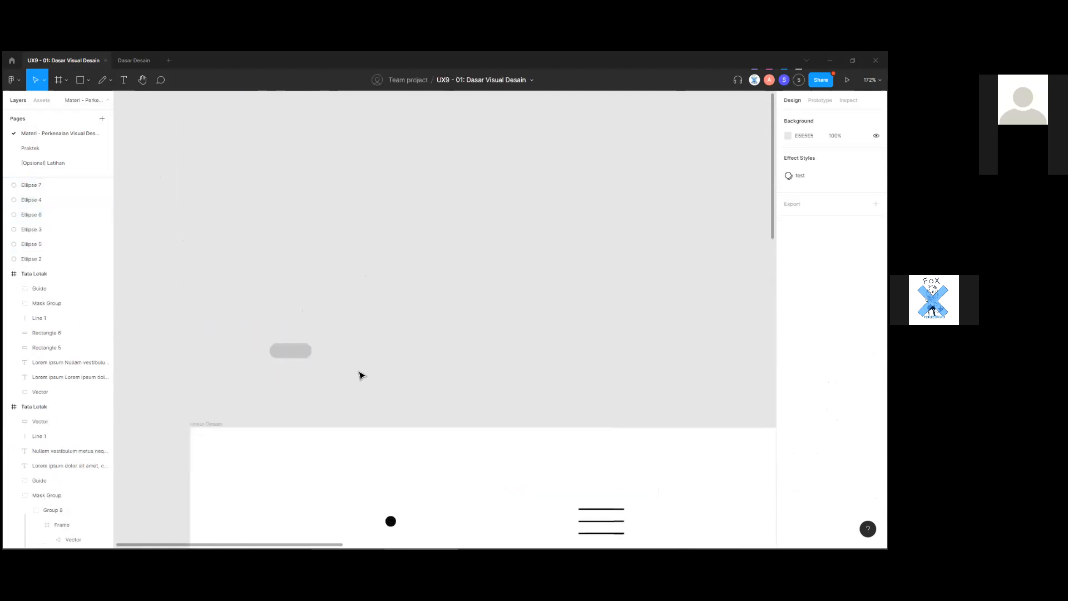
{"action": "left_click_drag", "start_coordinate": [450, 424], "coordinate": [368, 313]}
{"action": "left_click_drag", "start_coordinate": [260, 328], "coordinate": [356, 381]}
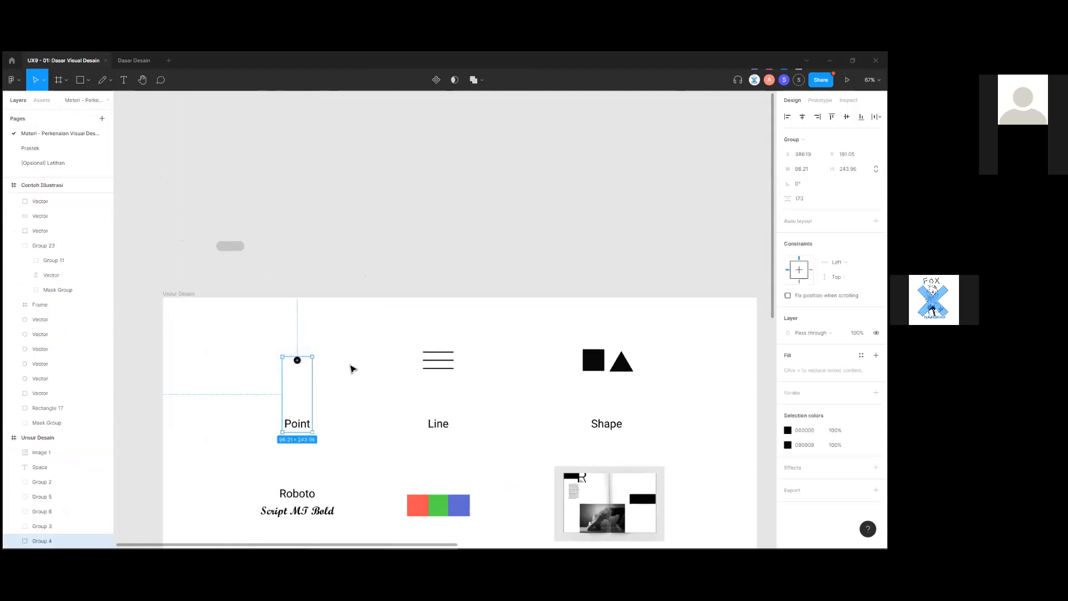
Clear the selection, leaving six grey C4C4C4 ellipses above the frame.
{"action": "scroll", "coordinate": [349, 365], "scroll_direction": "down", "scroll_amount": 1}
{"action": "left_click", "coordinate": [347, 346]}
{"action": "scroll", "coordinate": [338, 332], "scroll_direction": "up", "scroll_amount": 4}
{"action": "left_click_drag", "start_coordinate": [291, 389], "coordinate": [169, 319]}
{"action": "scroll", "coordinate": [414, 377], "scroll_direction": "down", "scroll_amount": 2}
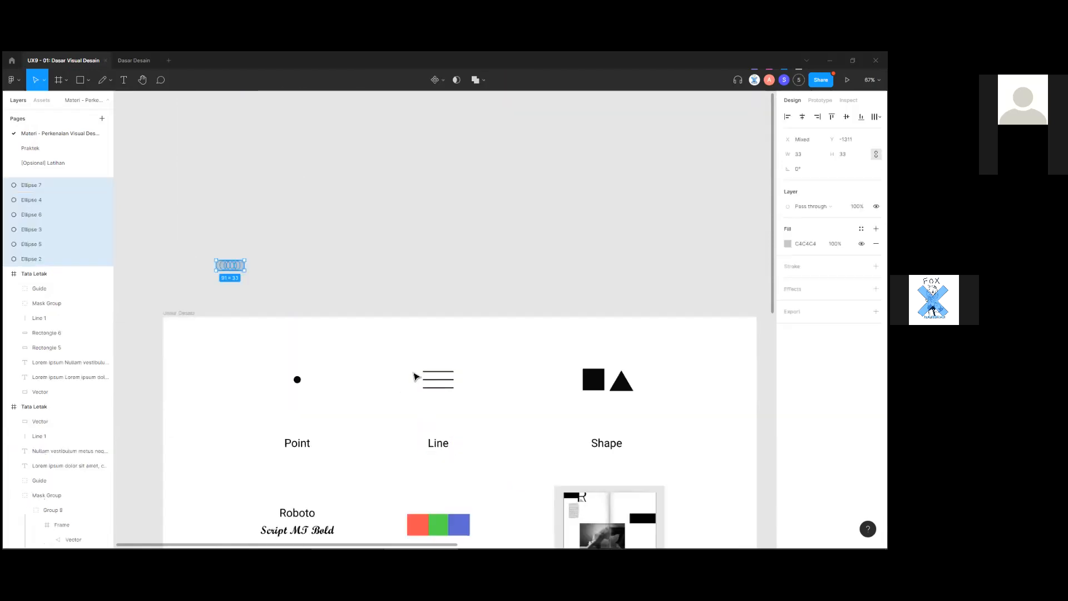
{"action": "scroll", "coordinate": [389, 360], "scroll_direction": "down", "scroll_amount": 1}
{"action": "left_click", "coordinate": [388, 337]}
{"action": "scroll", "coordinate": [388, 336], "scroll_direction": "down", "scroll_amount": 1}
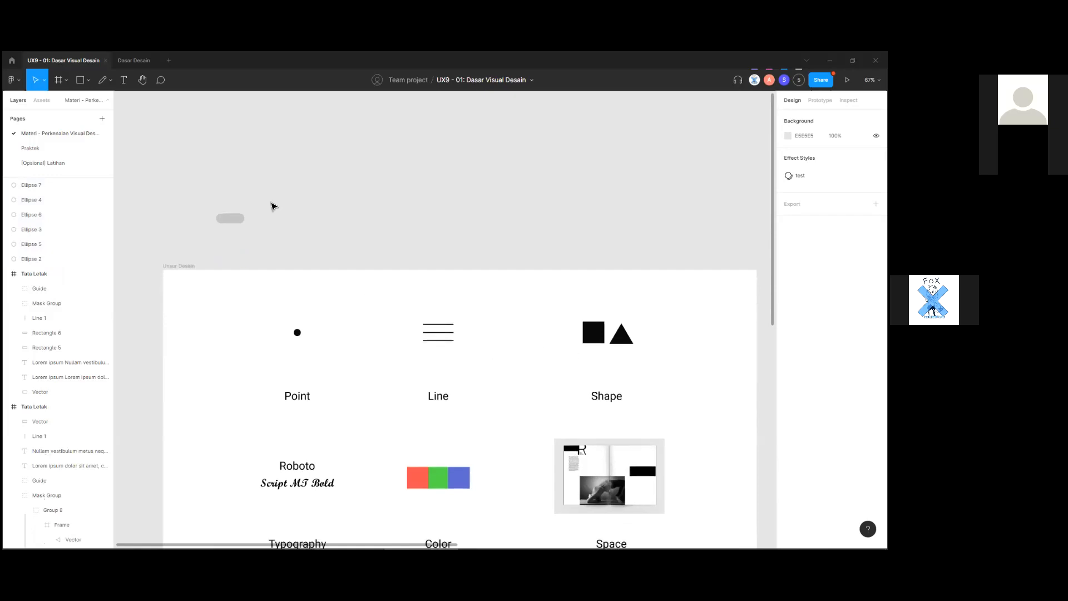
{"action": "key", "text": "p"}
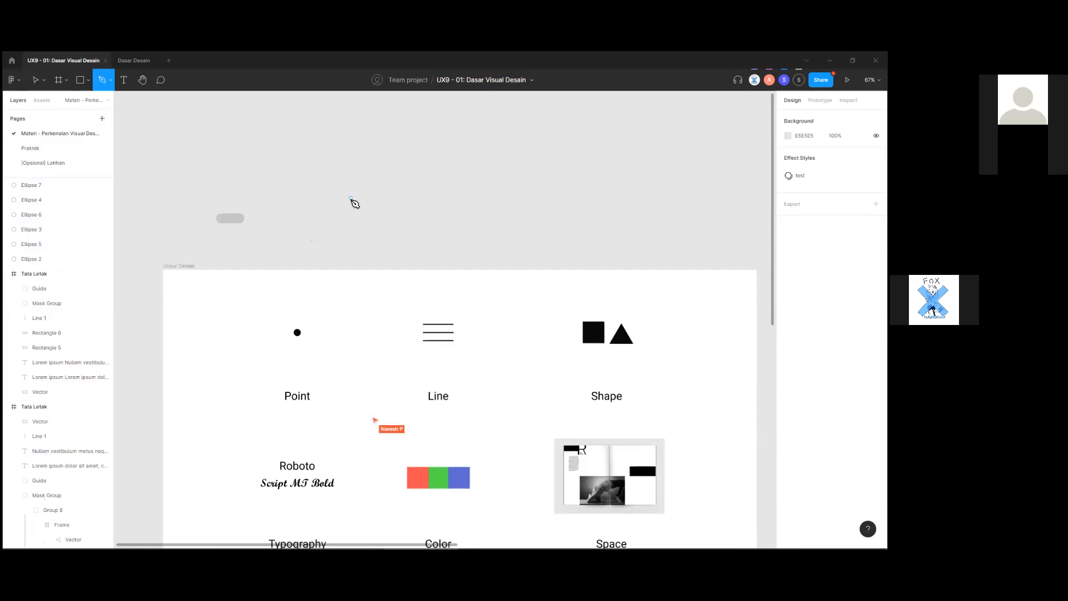
{"action": "scroll", "coordinate": [353, 223], "scroll_direction": "down", "scroll_amount": 1}
{"action": "scroll", "coordinate": [297, 231], "scroll_direction": "down", "scroll_amount": 1}
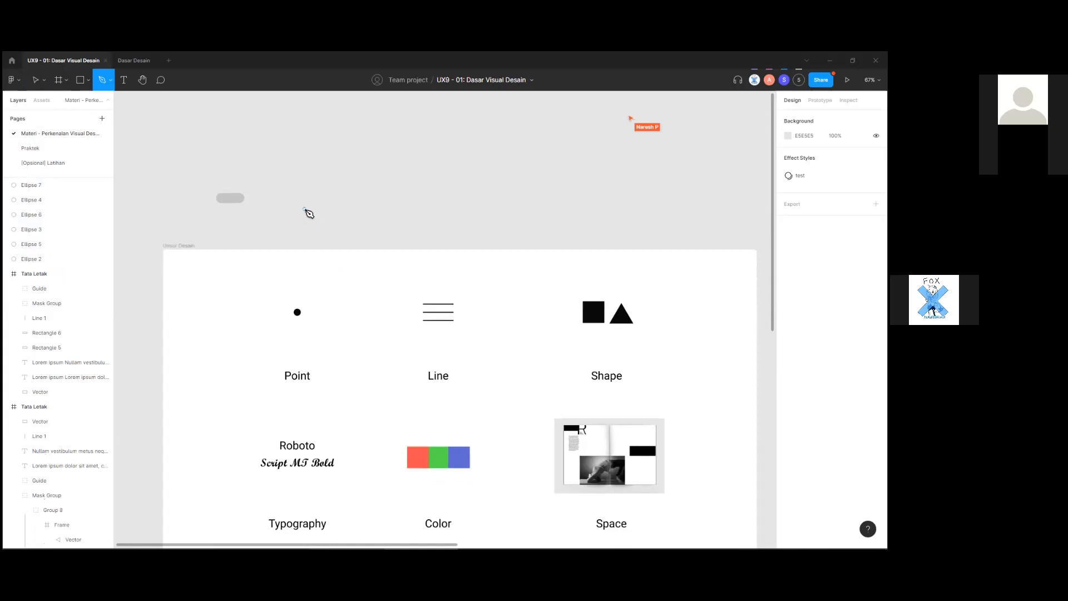
Draw a long straight horizontal path above the frame with the Pen tool.
{"action": "left_click", "coordinate": [305, 209]}
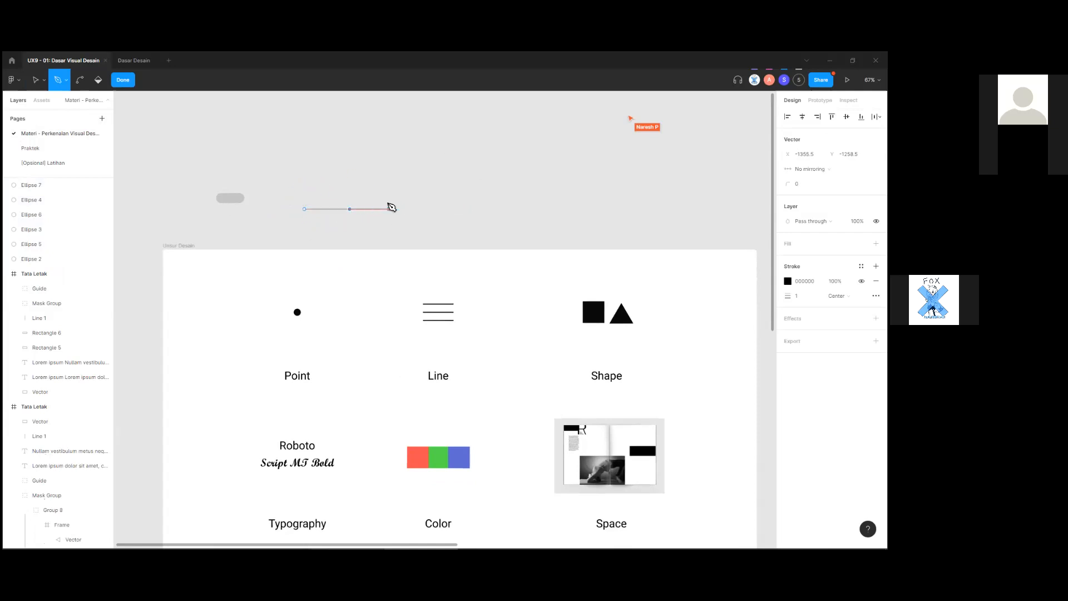
{"action": "left_click", "coordinate": [401, 209]}
{"action": "left_click", "coordinate": [492, 209]}
{"action": "key", "text": "Escape"}
{"action": "left_click", "coordinate": [439, 244]}
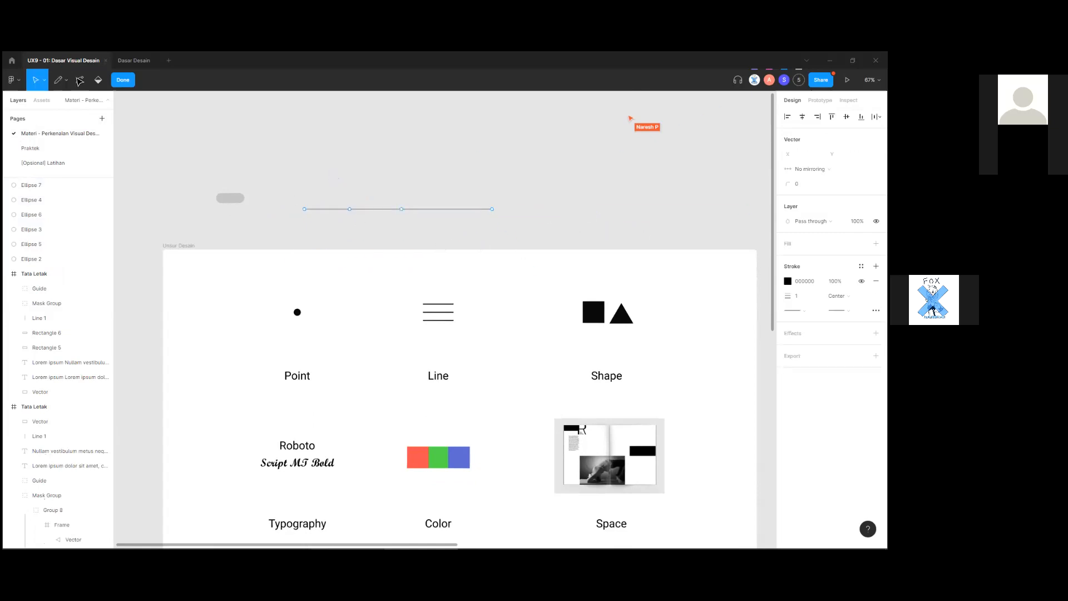
{"action": "double_click", "coordinate": [190, 147]}
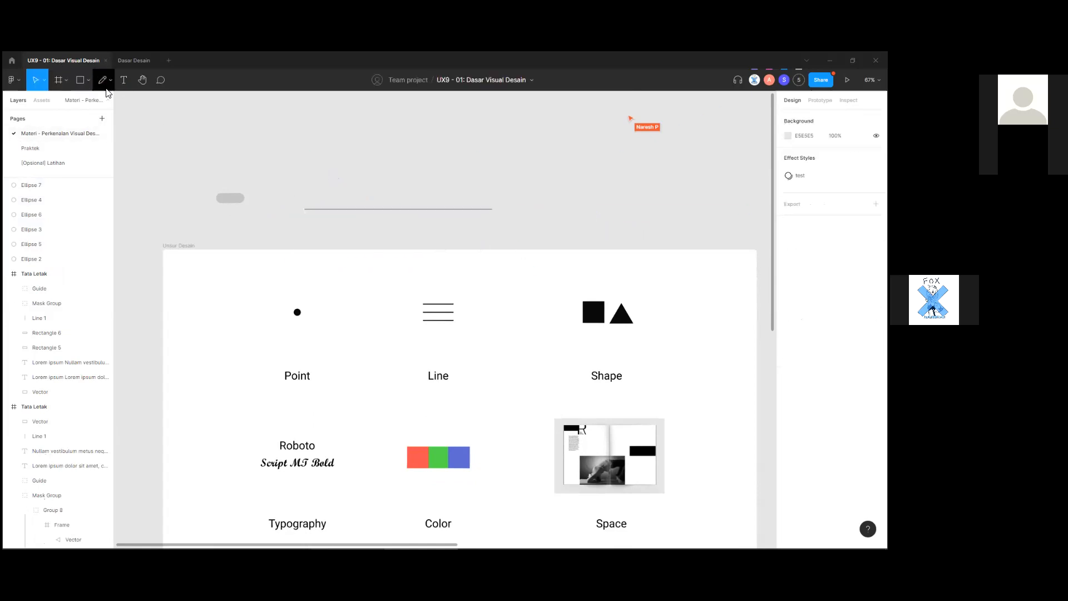
Draw a shorter horizontal line beneath it with the Line tool.
{"action": "left_click", "coordinate": [88, 80]}
{"action": "left_click", "coordinate": [105, 110]}
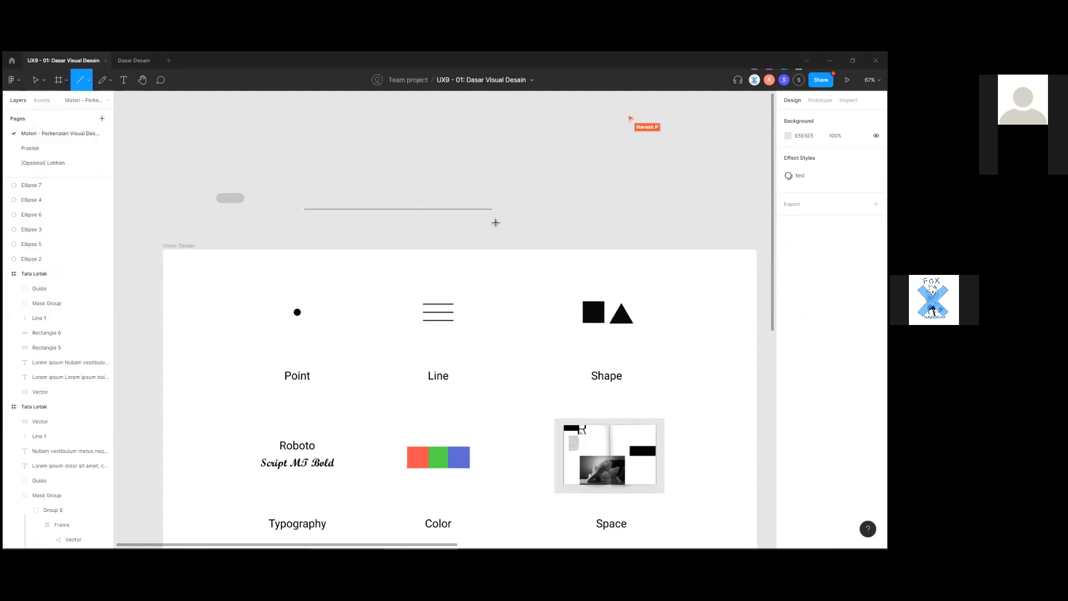
{"action": "mouse_move", "coordinate": [316, 224]}
{"action": "left_mouse_down"}
{"action": "mouse_move", "coordinate": [437, 225]}
{"action": "mouse_move", "coordinate": [426, 201]}
{"action": "left_mouse_up"}
{"action": "left_click", "coordinate": [486, 236]}
{"action": "scroll", "coordinate": [448, 242], "scroll_direction": "down", "scroll_amount": 1}
{"action": "left_click", "coordinate": [473, 239]}
{"action": "scroll", "coordinate": [475, 296], "scroll_direction": "down", "scroll_amount": 1}
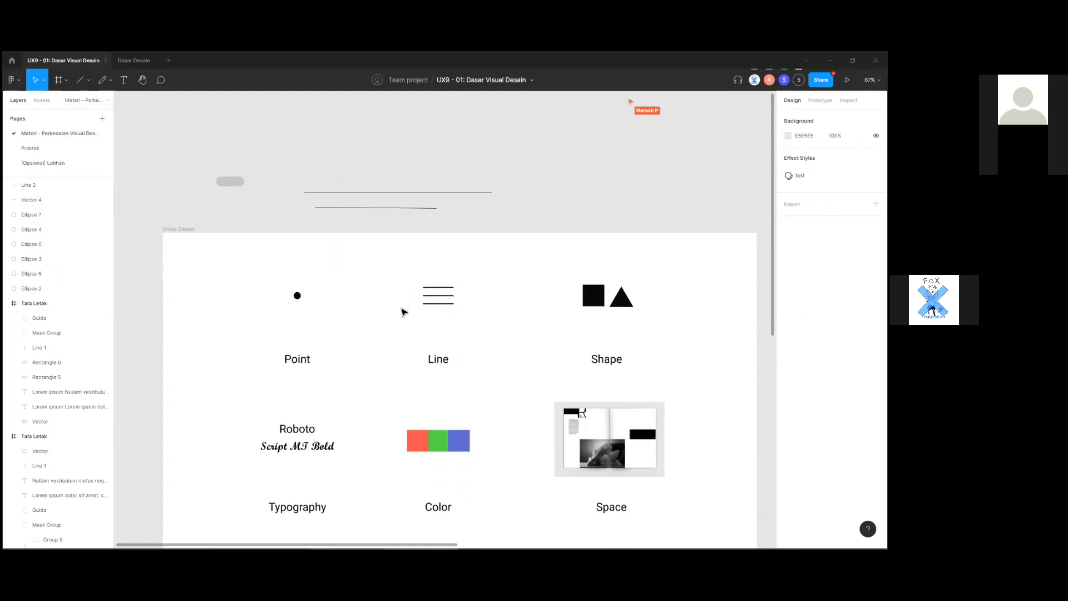
Move both horizontal lines up and to the left beside the pill.
{"action": "left_click_drag", "start_coordinate": [534, 339], "coordinate": [491, 321]}
{"action": "left_click", "coordinate": [508, 278]}
{"action": "left_click", "coordinate": [486, 300]}
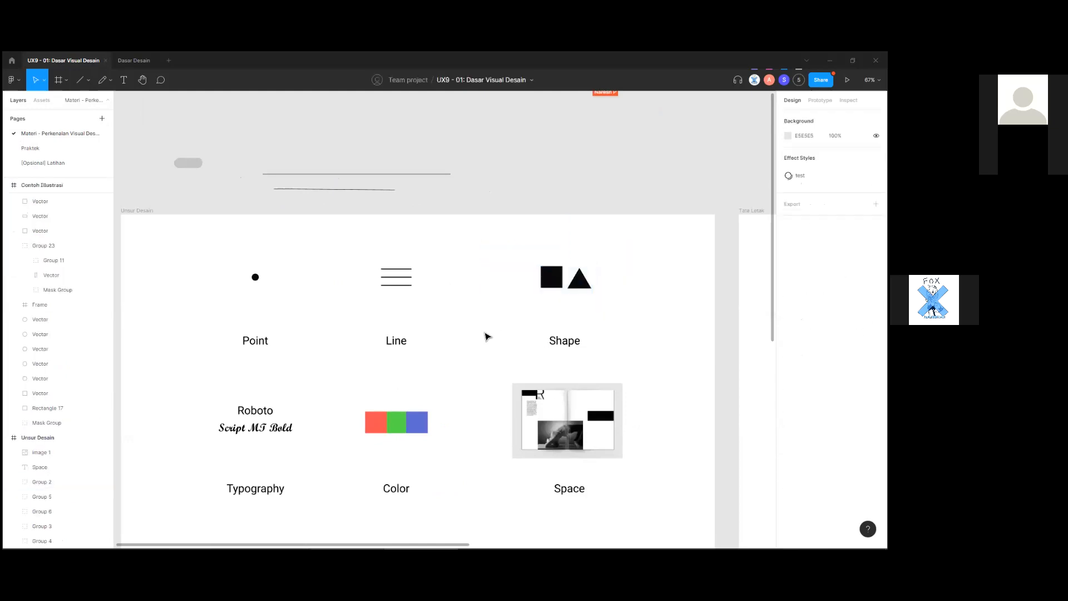
{"action": "scroll", "coordinate": [489, 301], "scroll_direction": "up", "scroll_amount": 5}
{"action": "left_click_drag", "start_coordinate": [434, 277], "coordinate": [291, 205]}
{"action": "left_click_drag", "start_coordinate": [379, 262], "coordinate": [341, 233]}
{"action": "left_click", "coordinate": [398, 301]}
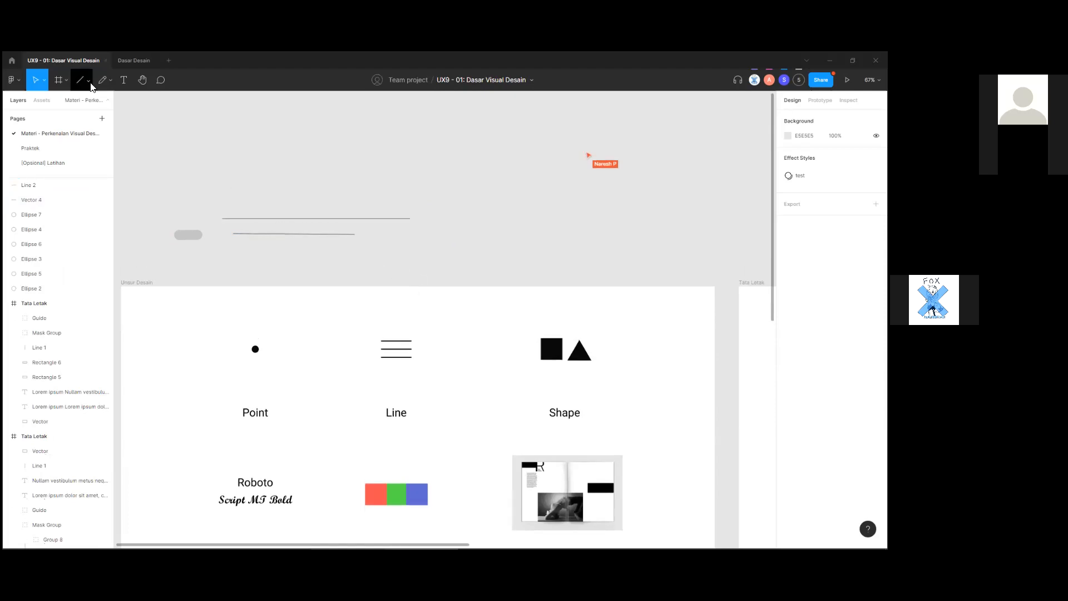
{"action": "left_click", "coordinate": [91, 81]}
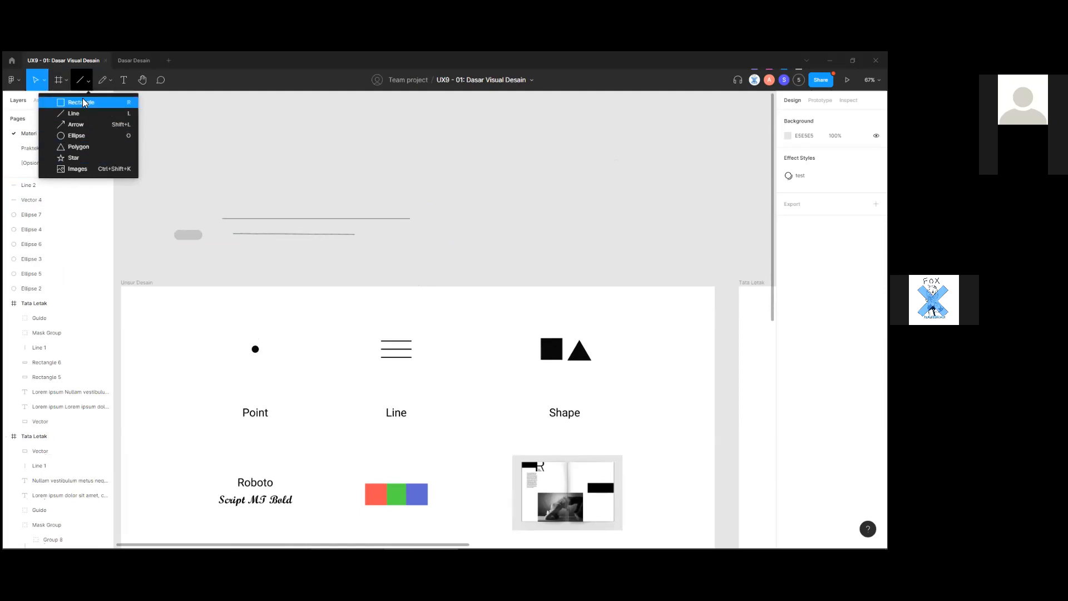
Draw a grey square beside the lines and a circle level with it.
{"action": "left_click", "coordinate": [82, 102]}
{"action": "left_click_drag", "start_coordinate": [490, 217], "coordinate": [521, 252]}
{"action": "left_click", "coordinate": [138, 117]}
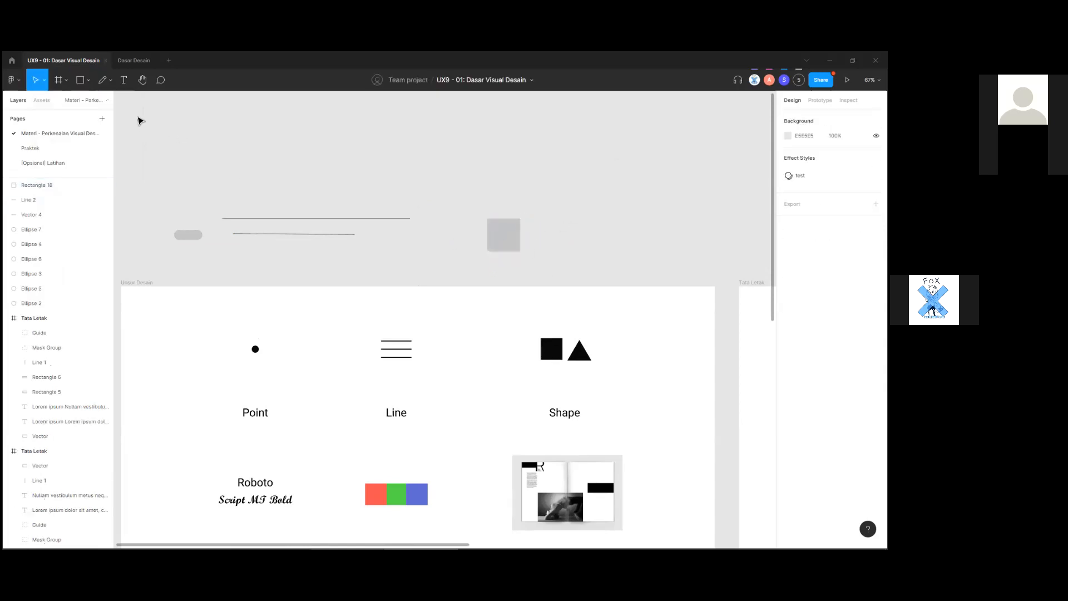
{"action": "left_click", "coordinate": [80, 84]}
{"action": "left_click", "coordinate": [87, 83]}
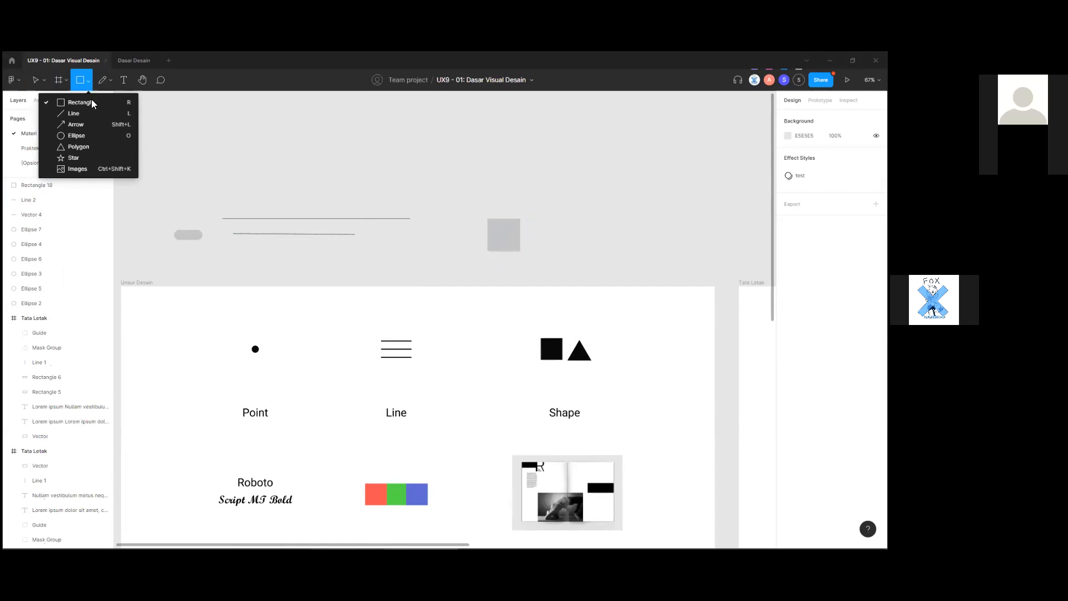
{"action": "left_click", "coordinate": [104, 136]}
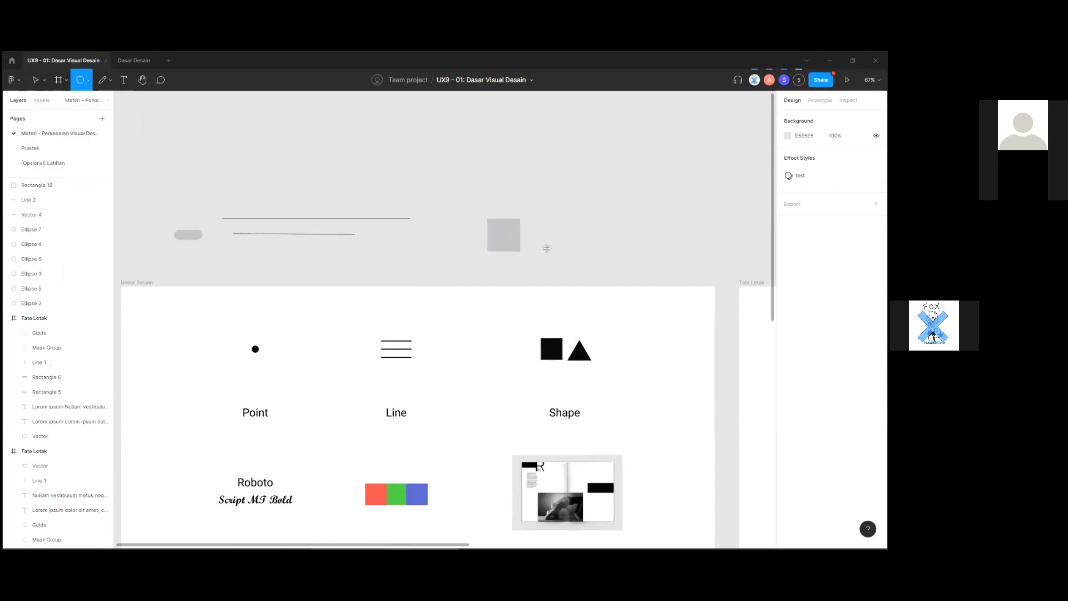
{"action": "mouse_move", "coordinate": [540, 224]}
{"action": "left_mouse_down"}
{"action": "mouse_move", "coordinate": [579, 253]}
{"action": "mouse_move", "coordinate": [556, 242]}
{"action": "left_mouse_up"}
Draw a polygon to the right of the circle.
{"action": "left_click", "coordinate": [124, 103]}
{"action": "left_click", "coordinate": [88, 81]}
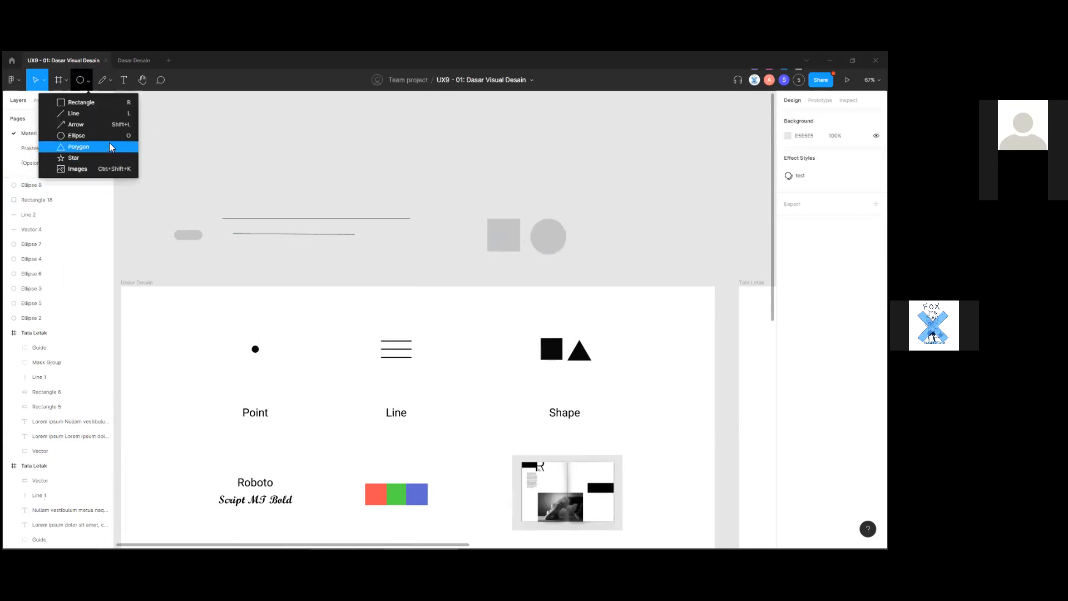
{"action": "key", "text": "Return"}
{"action": "mouse_move", "coordinate": [589, 218]}
{"action": "left_mouse_down"}
{"action": "mouse_move", "coordinate": [631, 260]}
{"action": "mouse_move", "coordinate": [607, 248]}
{"action": "left_mouse_up"}
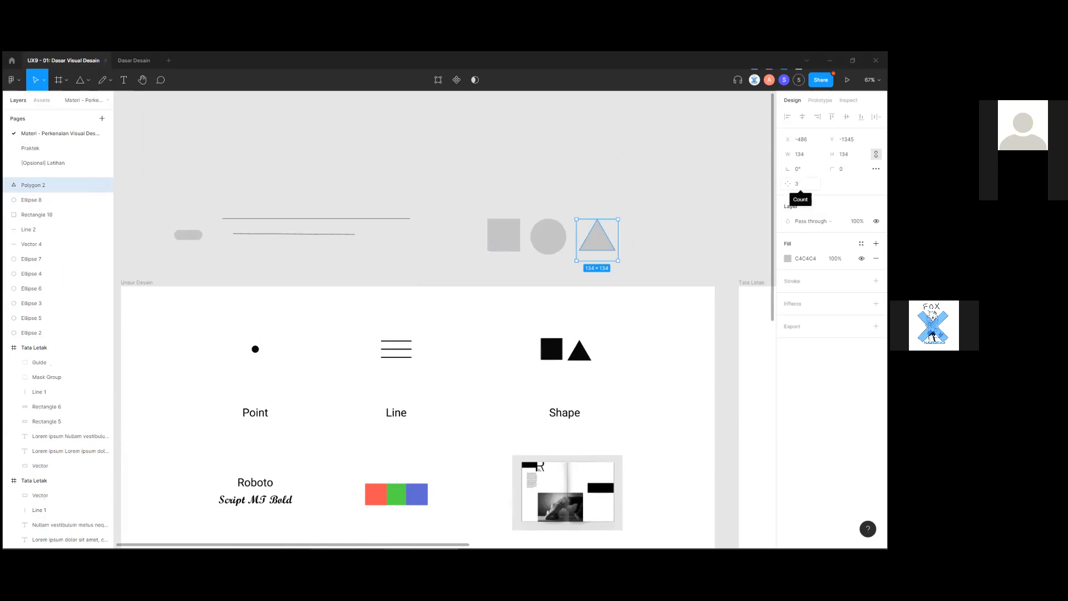
Try 4 and 17 sides on the polygon, then set it back to a 3-sided triangle.
{"action": "left_click", "coordinate": [800, 183]}
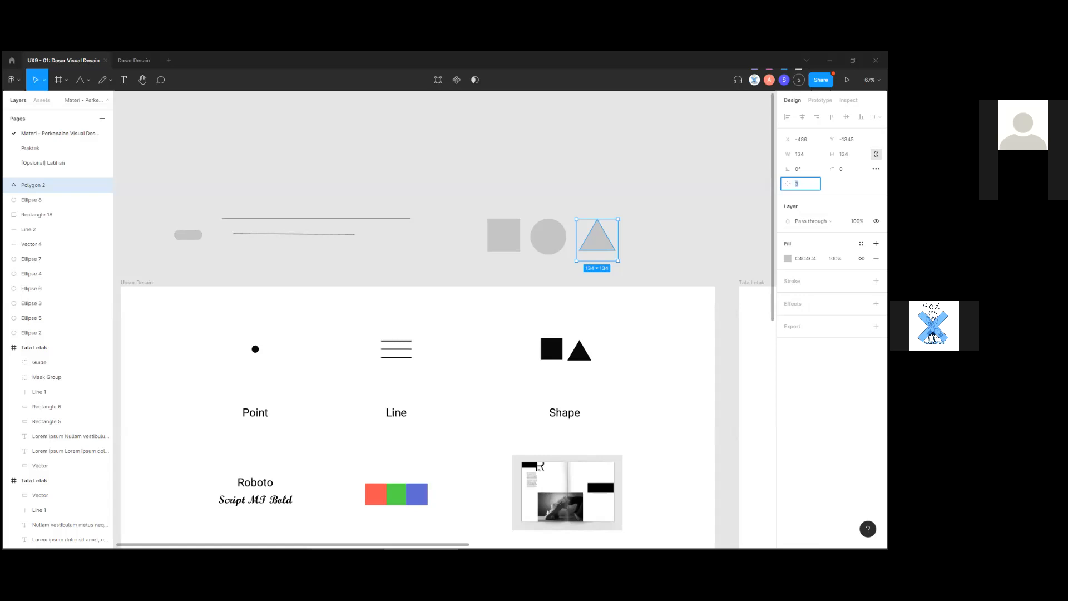
{"action": "key", "text": "Return"}
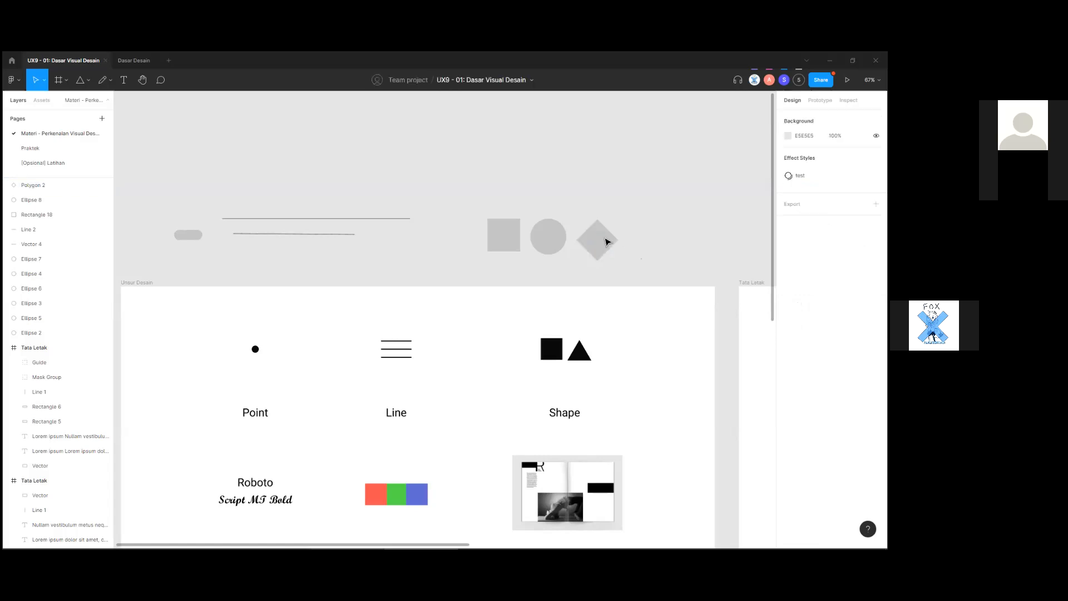
{"action": "left_click", "coordinate": [800, 183]}
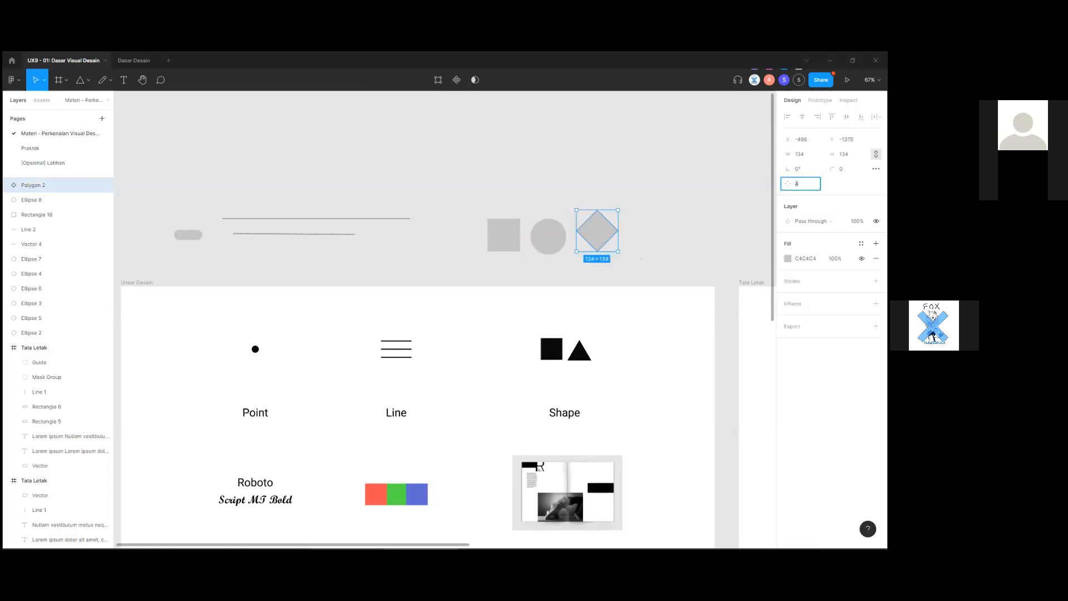
{"action": "left_click", "coordinate": [710, 251]}
{"action": "left_click", "coordinate": [624, 245]}
{"action": "scroll", "coordinate": [617, 233], "scroll_direction": "up", "scroll_amount": 10, "text": "ctrl"}
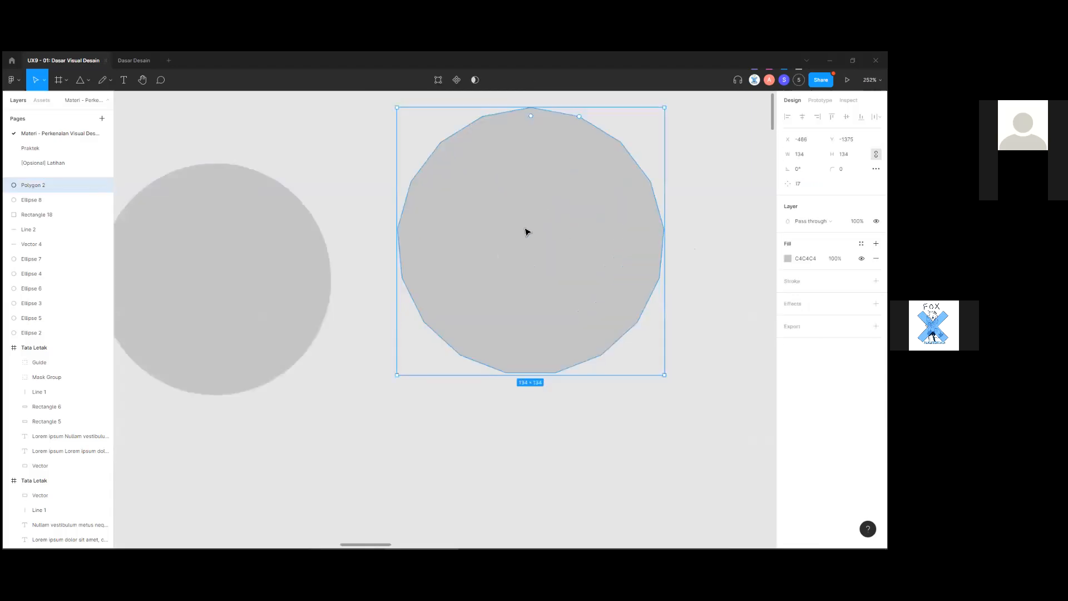
{"action": "scroll", "coordinate": [445, 218], "scroll_direction": "down", "scroll_amount": 3, "text": "ctrl"}
{"action": "scroll", "coordinate": [445, 218], "scroll_direction": "down", "scroll_amount": 10, "text": "ctrl"}
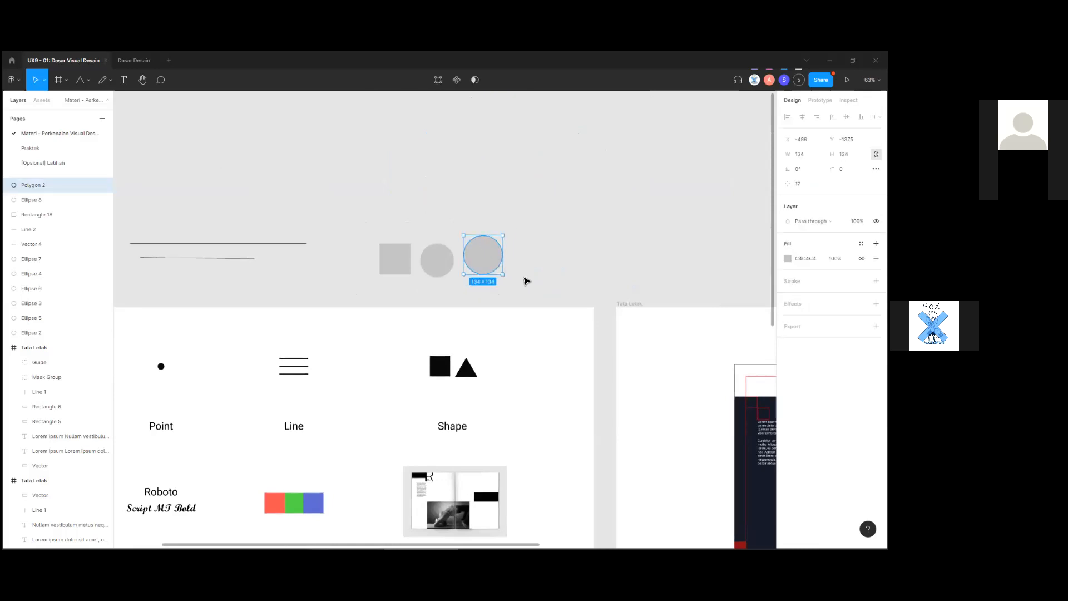
{"action": "left_click", "coordinate": [799, 184]}
{"action": "left_click", "coordinate": [612, 260]}
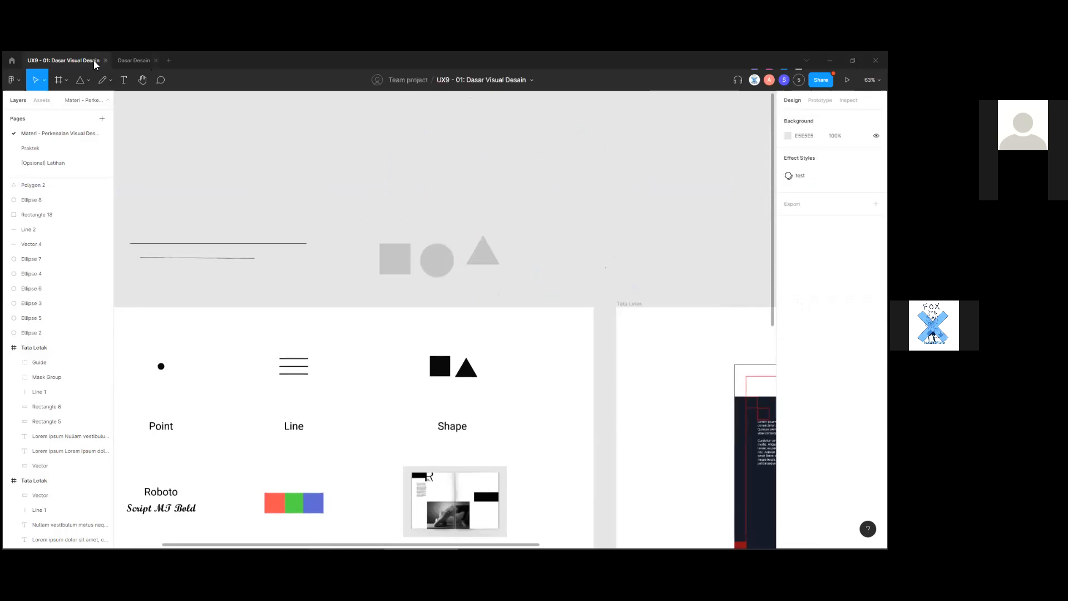
Draw a star to the right of the triangle.
{"action": "left_click", "coordinate": [102, 79]}
{"action": "left_click", "coordinate": [90, 81]}
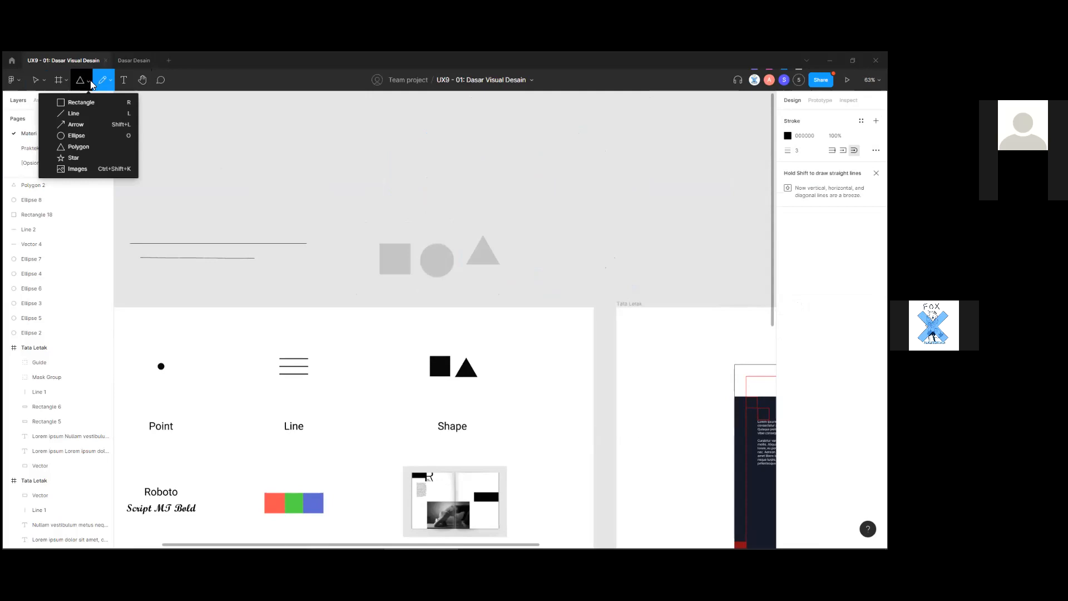
{"action": "left_click", "coordinate": [78, 157]}
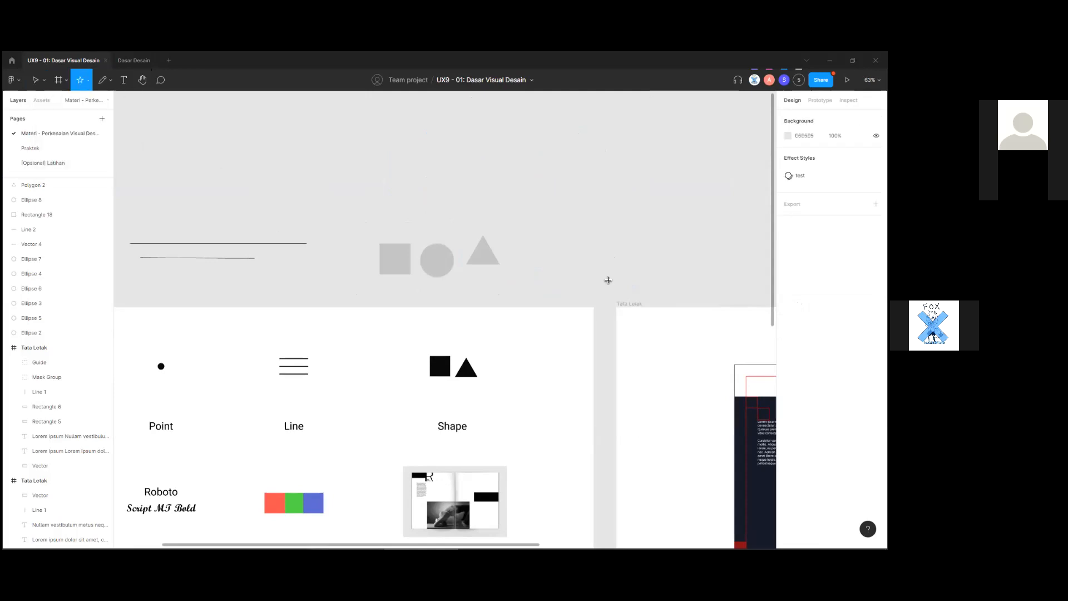
{"action": "left_click_drag", "start_coordinate": [562, 237], "coordinate": [522, 277]}
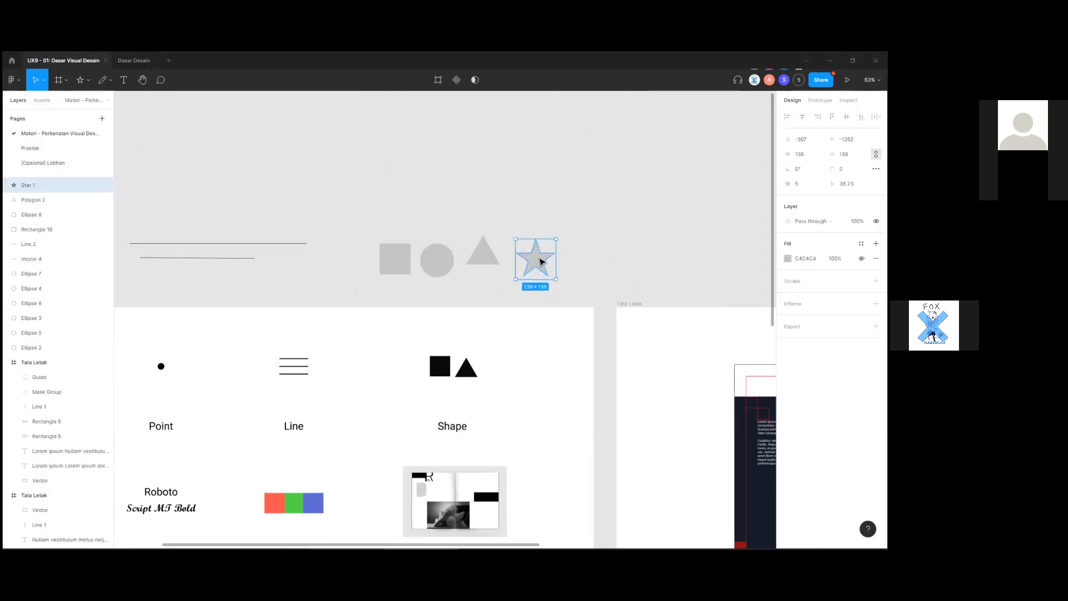
Set the star's point count to 10.
{"action": "left_click", "coordinate": [802, 183]}
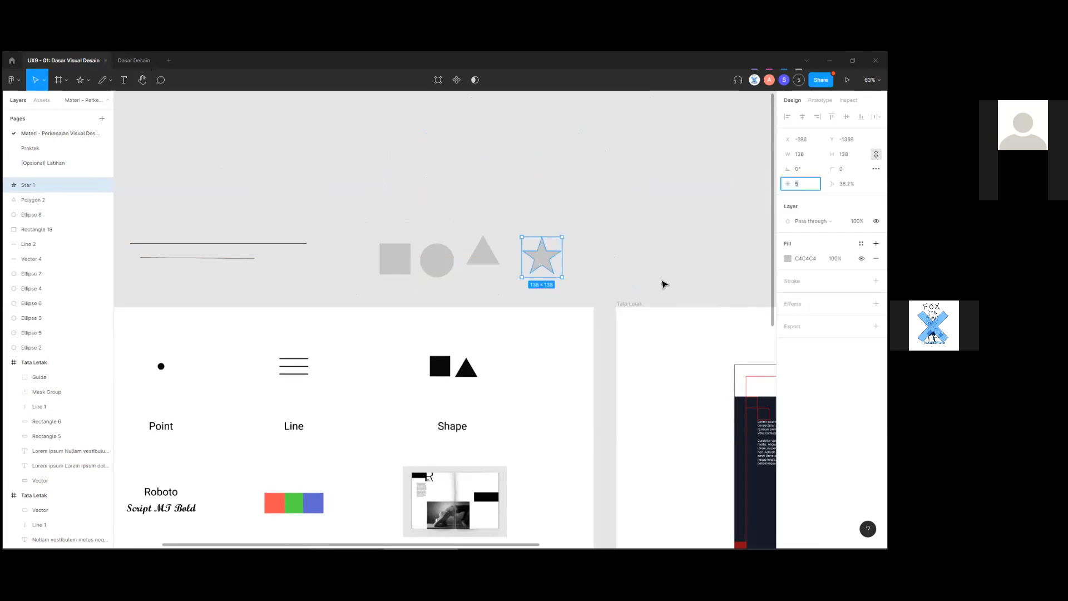
{"action": "left_click", "coordinate": [660, 265]}
{"action": "left_click", "coordinate": [541, 257]}
{"action": "left_click", "coordinate": [801, 183]}
{"action": "type", "text": "10"}
{"action": "left_click", "coordinate": [654, 250]}
Inspect the star, then select the square, circle, triangle and star together.
{"action": "left_click", "coordinate": [538, 264]}
{"action": "scroll", "coordinate": [556, 269], "scroll_direction": "up", "scroll_amount": 5}
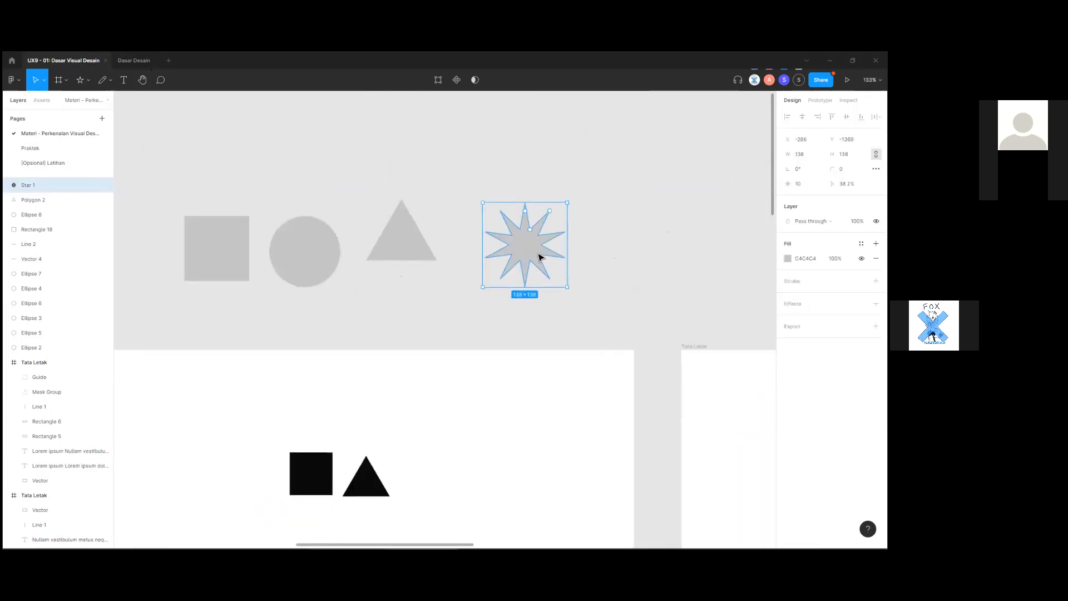
{"action": "left_click", "coordinate": [606, 288]}
{"action": "scroll", "coordinate": [605, 287], "scroll_direction": "down", "scroll_amount": 5}
{"action": "left_click", "coordinate": [557, 274]}
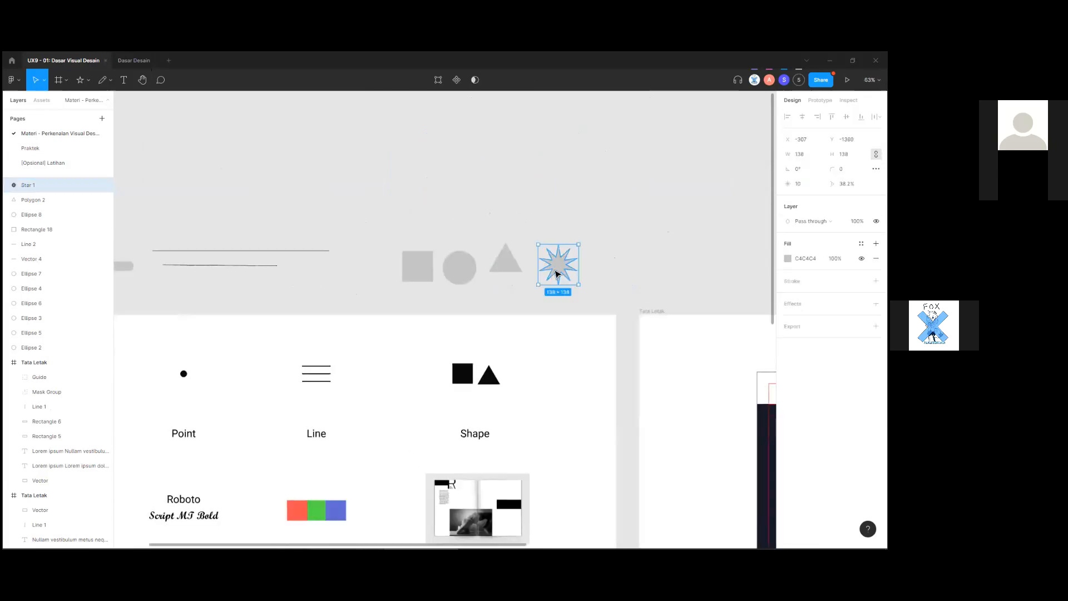
{"action": "left_click", "coordinate": [613, 282]}
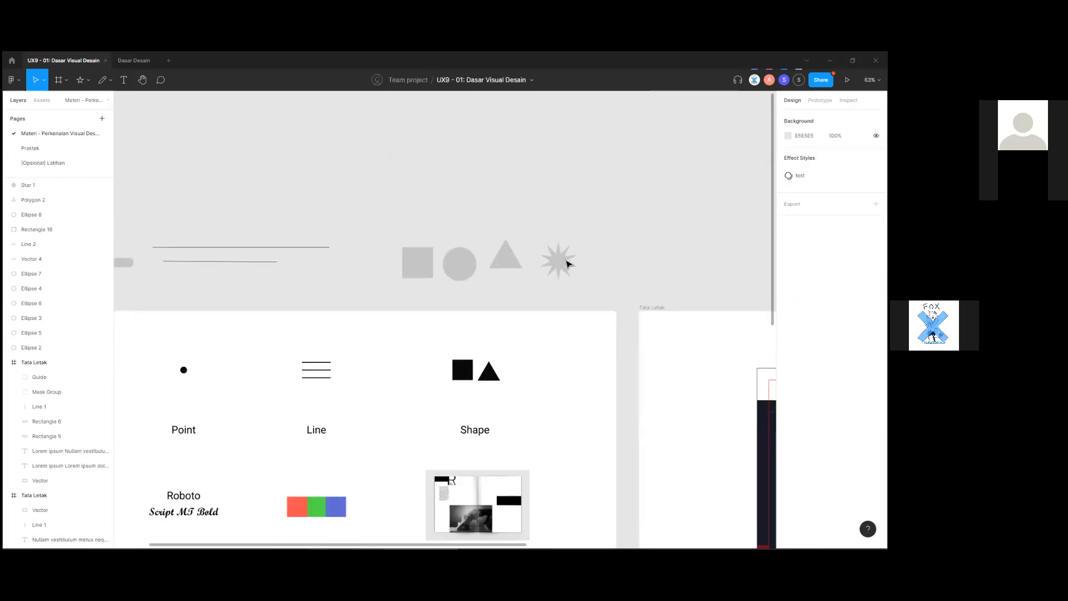
{"action": "left_click", "coordinate": [565, 262]}
{"action": "scroll", "coordinate": [565, 262], "scroll_direction": "down", "scroll_amount": 2}
{"action": "left_click", "coordinate": [574, 267]}
{"action": "left_click_drag", "start_coordinate": [573, 283], "coordinate": [634, 269]}
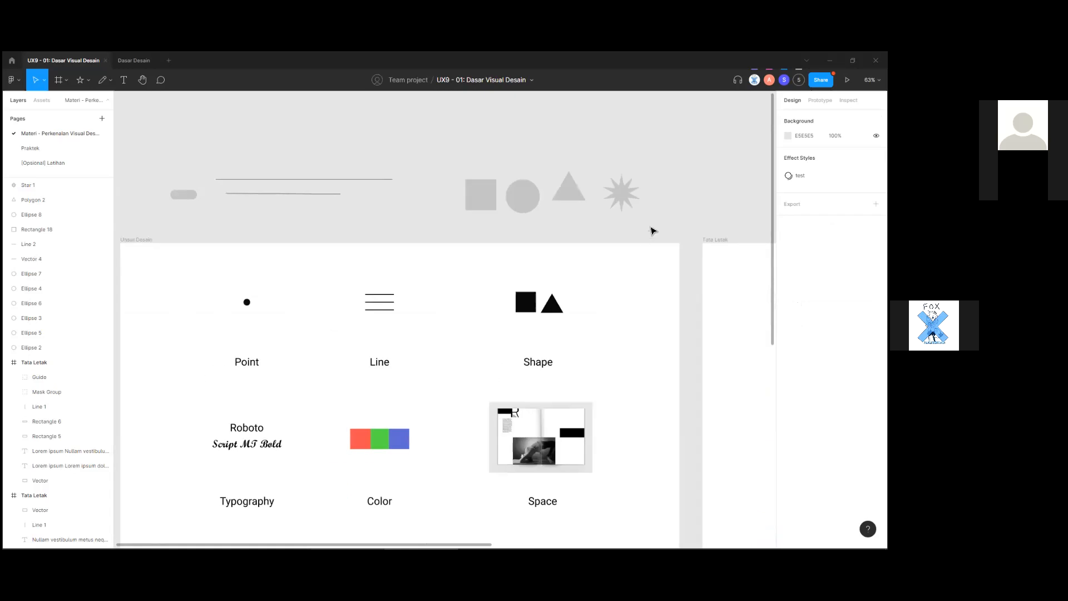
{"action": "left_click_drag", "start_coordinate": [661, 217], "coordinate": [413, 176]}
{"action": "left_click", "coordinate": [432, 225]}
Glance at the shape type list and scroll around the canvas.
{"action": "left_click", "coordinate": [85, 80]}
{"action": "left_click", "coordinate": [356, 234]}
{"action": "scroll", "coordinate": [357, 232], "scroll_direction": "down", "scroll_amount": 5}
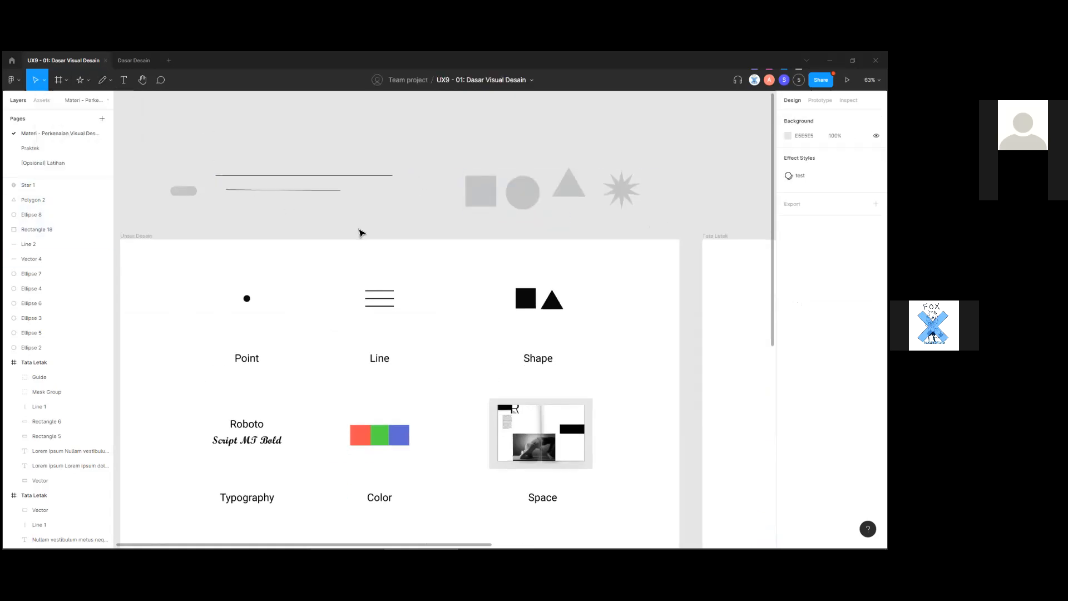
{"action": "scroll", "coordinate": [357, 229], "scroll_direction": "up", "scroll_amount": 2}
{"action": "scroll", "coordinate": [368, 440], "scroll_direction": "left", "scroll_amount": 3}
{"action": "scroll", "coordinate": [397, 414], "scroll_direction": "up", "scroll_amount": 3}
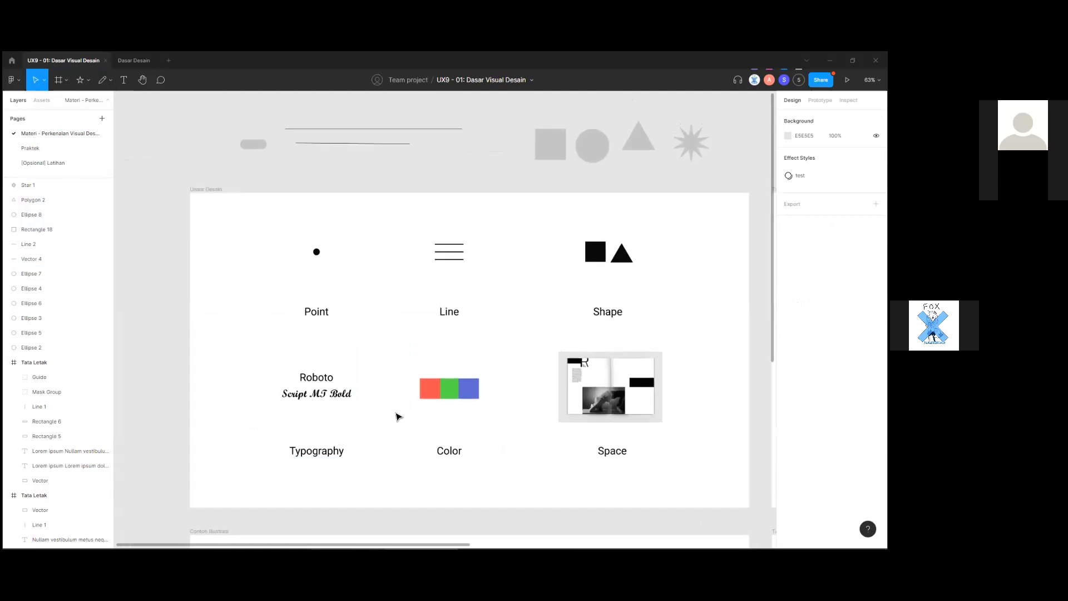
{"action": "scroll", "coordinate": [397, 411], "scroll_direction": "down", "scroll_amount": 3}
{"action": "scroll", "coordinate": [389, 362], "scroll_direction": "up", "scroll_amount": 2}
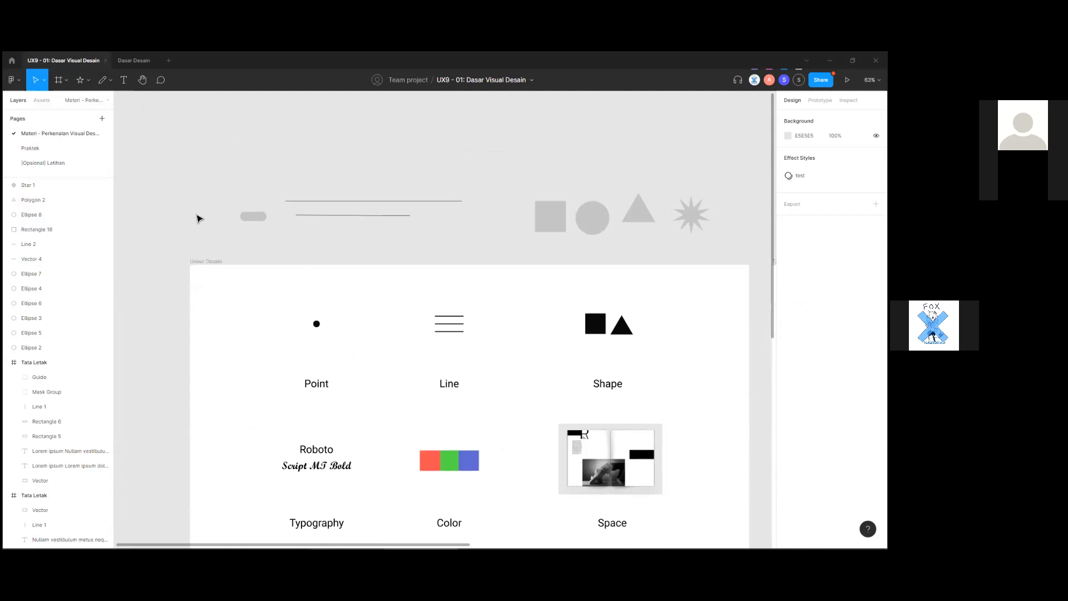
{"action": "scroll", "coordinate": [420, 302], "scroll_direction": "up", "scroll_amount": 1}
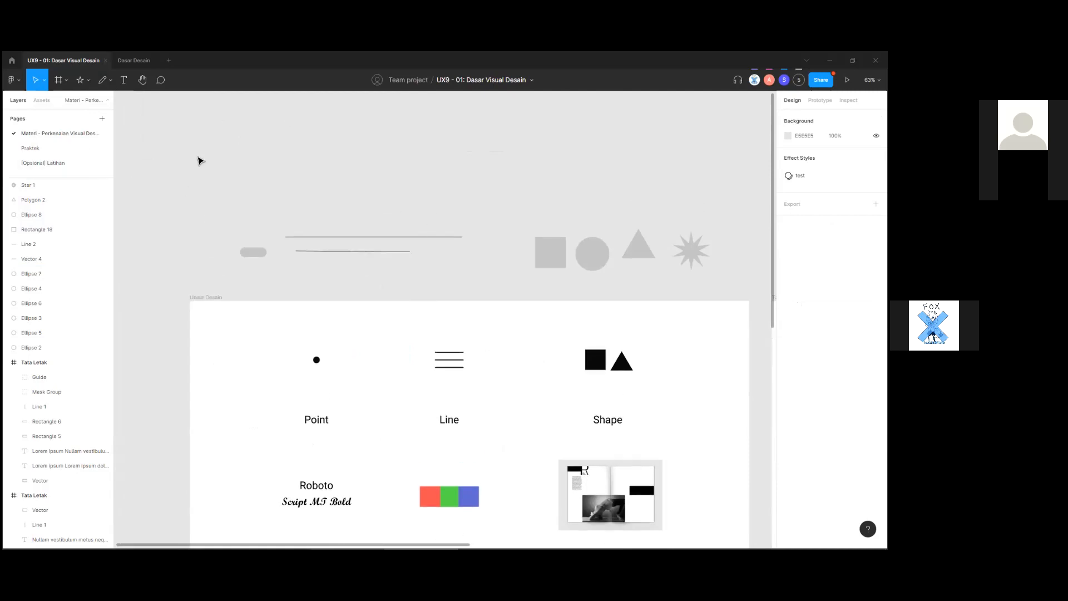
{"action": "left_click", "coordinate": [125, 81]}
Try creating text boxes above the lines, then discard them.
{"action": "left_click_drag", "start_coordinate": [297, 182], "coordinate": [384, 214]}
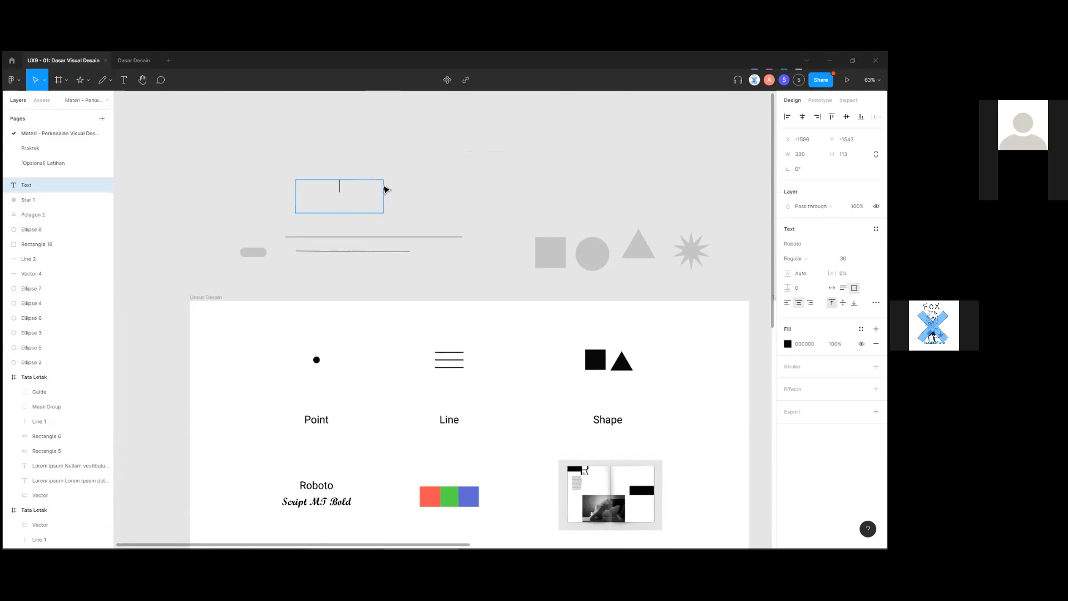
{"action": "left_click", "coordinate": [423, 195]}
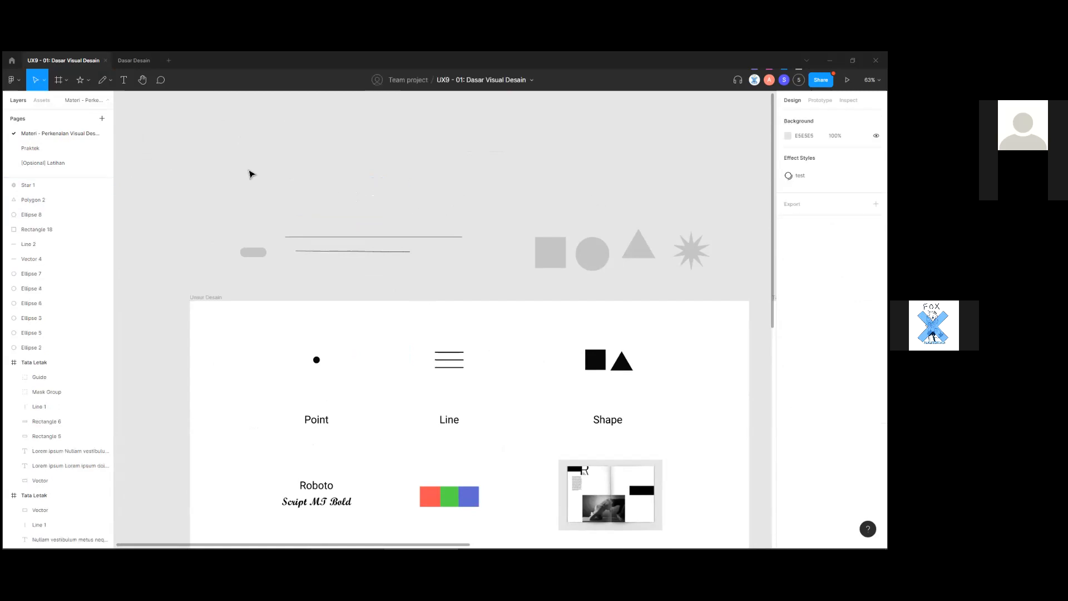
{"action": "left_click", "coordinate": [123, 80]}
{"action": "left_click_drag", "start_coordinate": [249, 165], "coordinate": [378, 211]}
{"action": "type", "text": "asd"}
{"action": "key", "text": "BackSpace"}
{"action": "key", "text": "BackSpace"}
{"action": "key", "text": "BackSpace"}
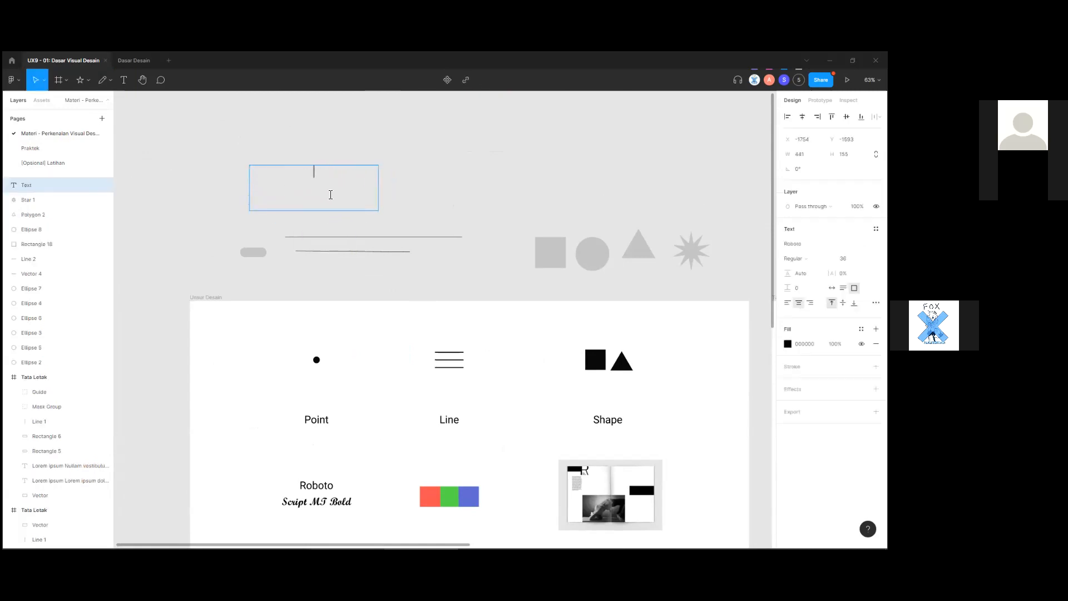
{"action": "key", "text": "Escape"}
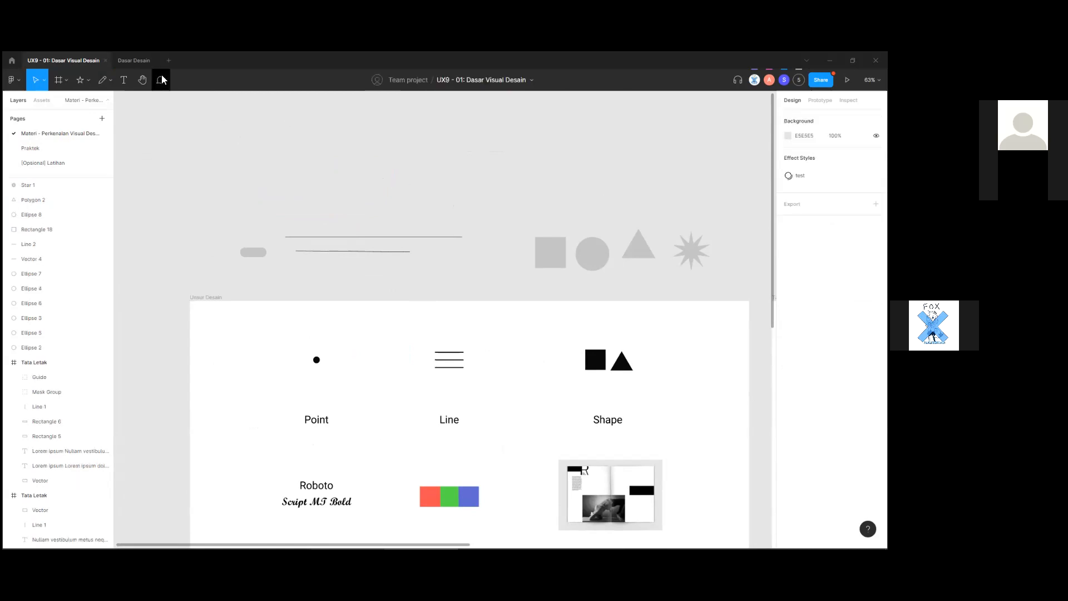
Add a placeholder text layer above the two grey lines.
{"action": "key", "text": "t"}
{"action": "left_click", "coordinate": [384, 196]}
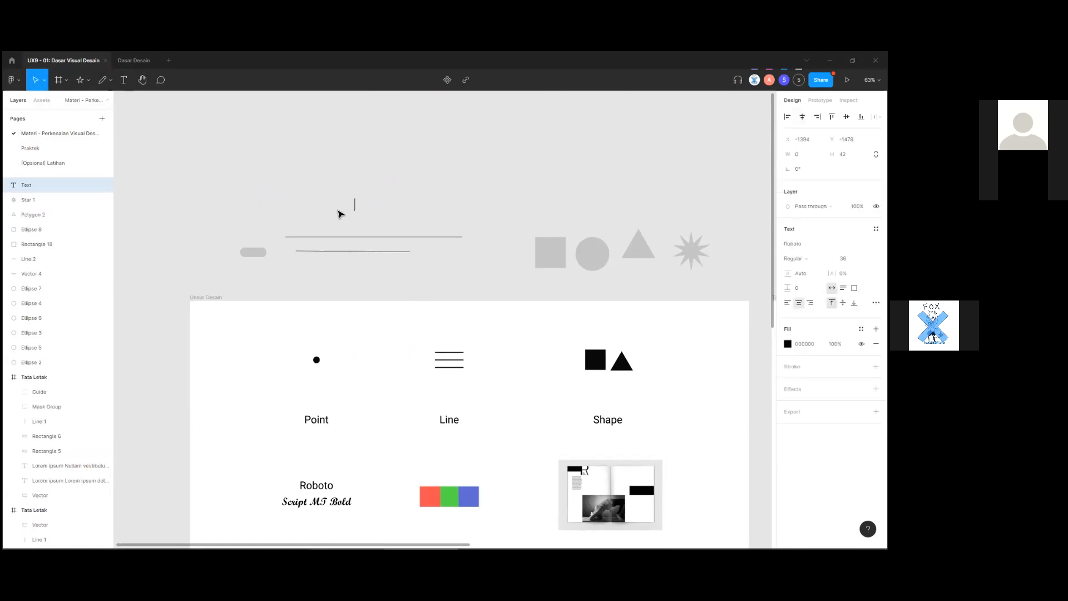
{"action": "type", "text": "asdasdasdadasd"}
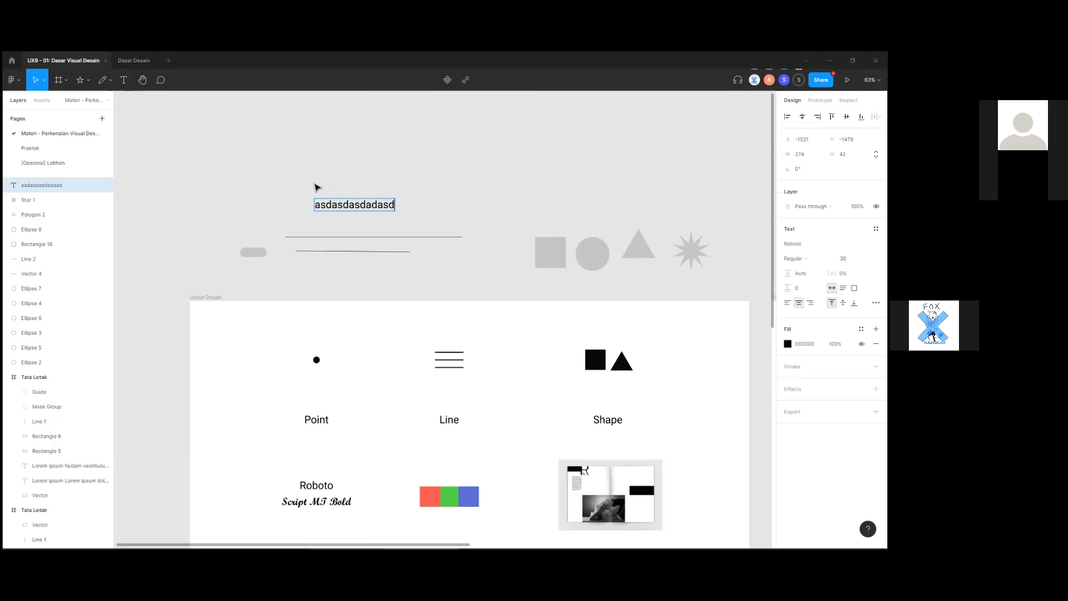
{"action": "key", "text": "Escape"}
{"action": "left_click", "coordinate": [284, 192]}
Replace the placeholder text with the word TEXT.
{"action": "double_click", "coordinate": [340, 207]}
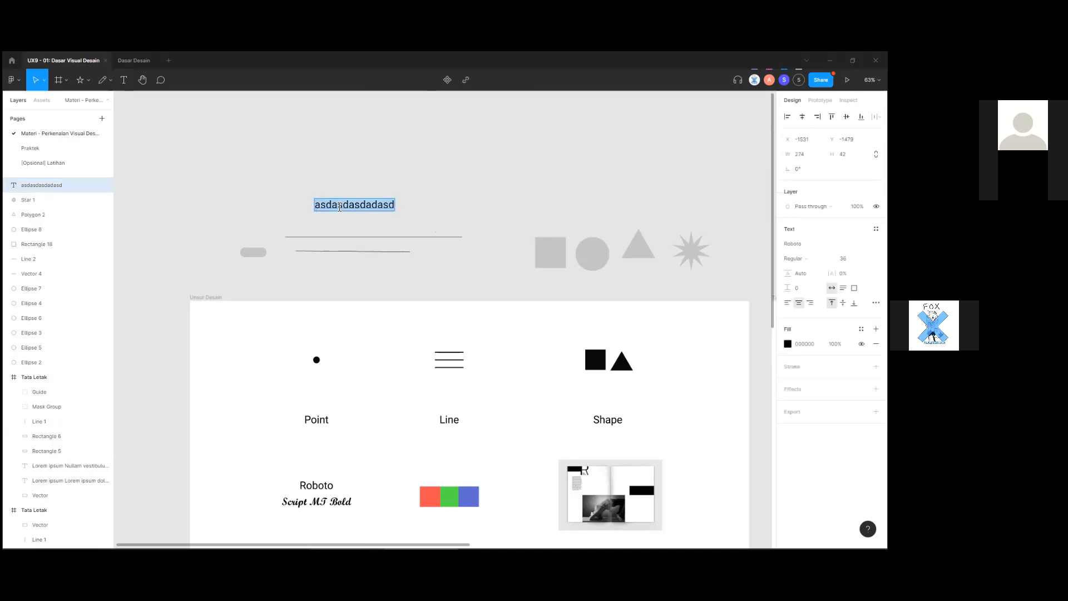
{"action": "type", "text": "TEXT"}
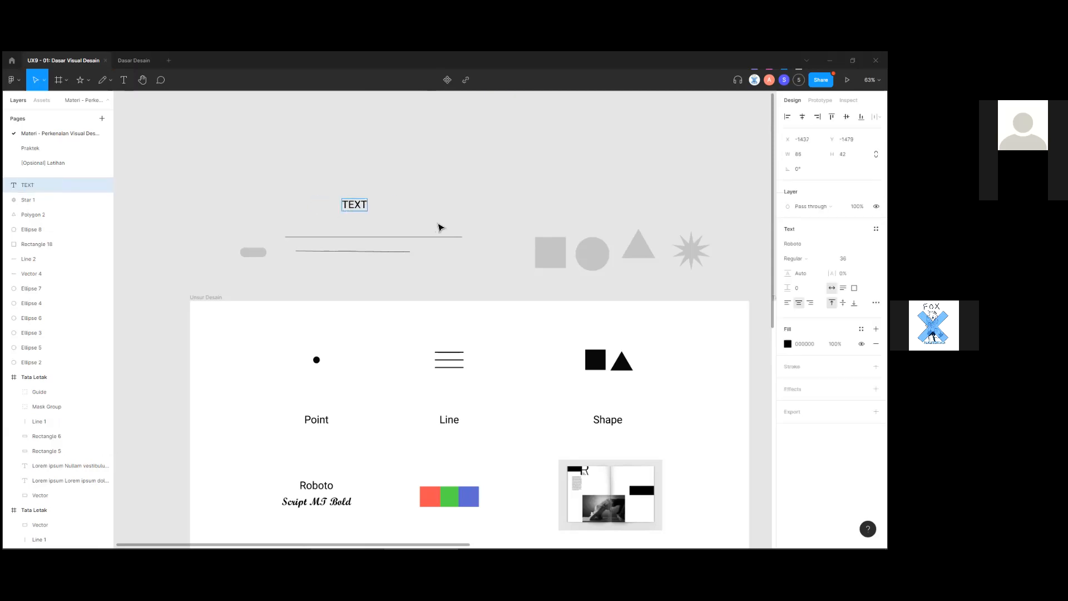
{"action": "key", "text": "Escape"}
{"action": "scroll", "coordinate": [411, 219], "scroll_direction": "up", "scroll_amount": 5}
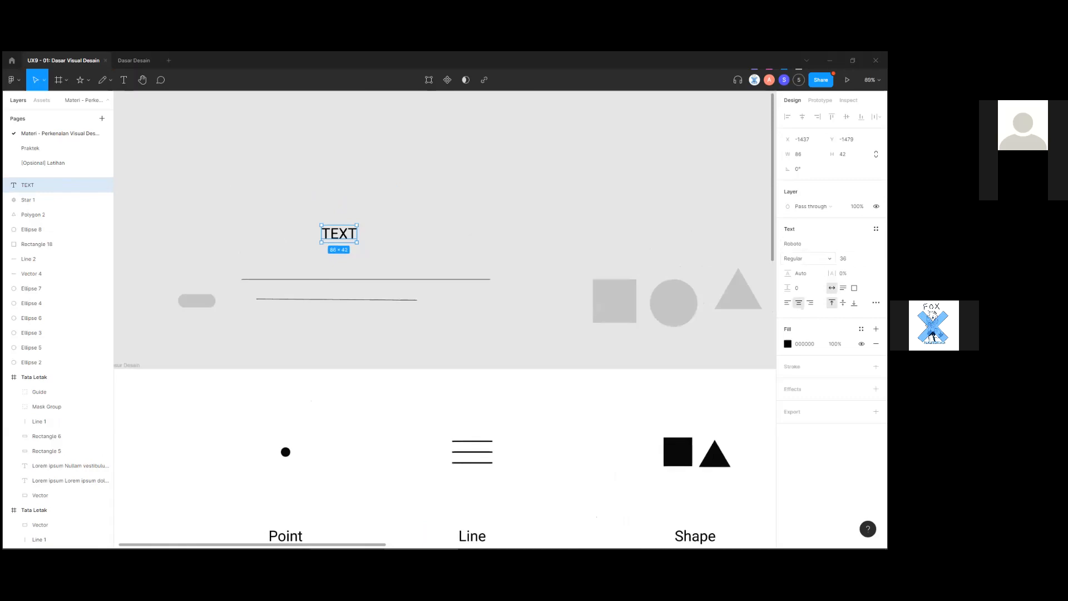
{"action": "left_click", "coordinate": [878, 244]}
Change the text layer's font to Nunito.
{"action": "scroll", "coordinate": [851, 319], "scroll_direction": "down", "scroll_amount": 4}
{"action": "scroll", "coordinate": [852, 312], "scroll_direction": "up", "scroll_amount": 7}
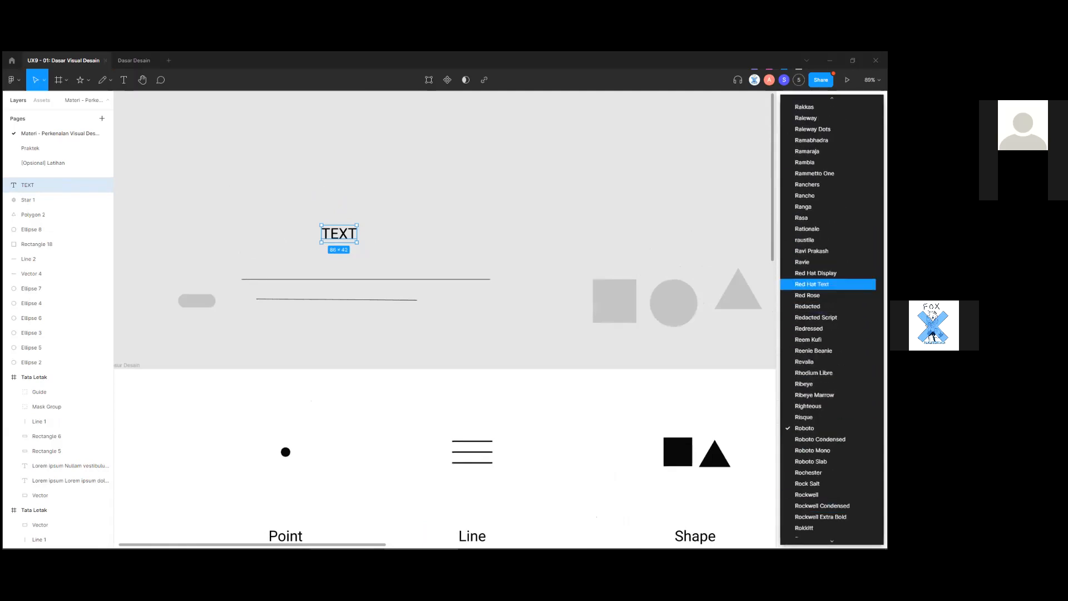
{"action": "key", "text": "Escape"}
{"action": "left_click", "coordinate": [827, 244]}
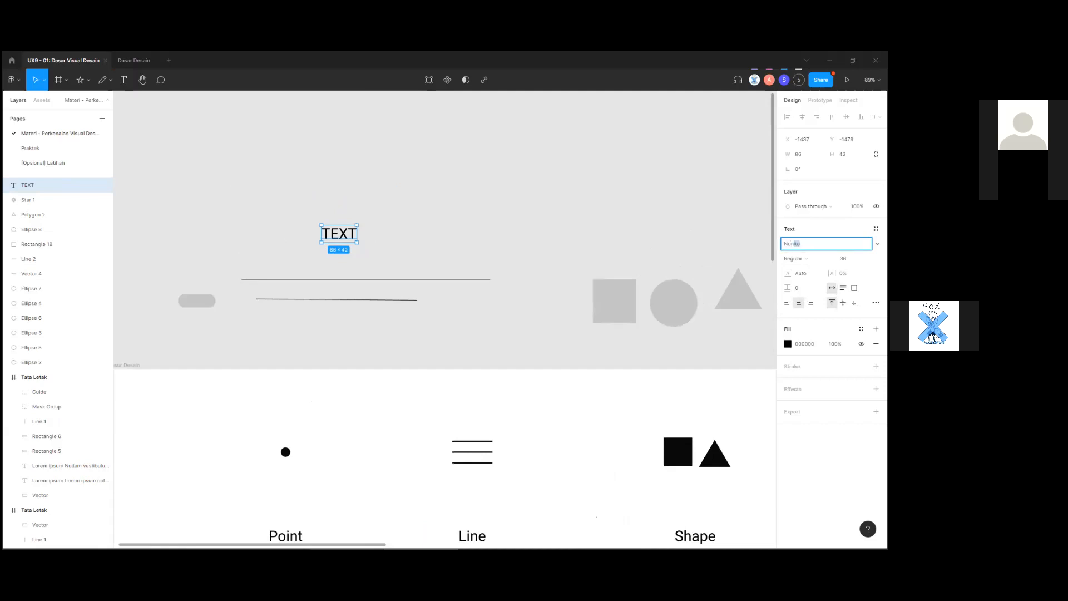
{"action": "type", "text": "Nunito"}
{"action": "key", "text": "Return"}
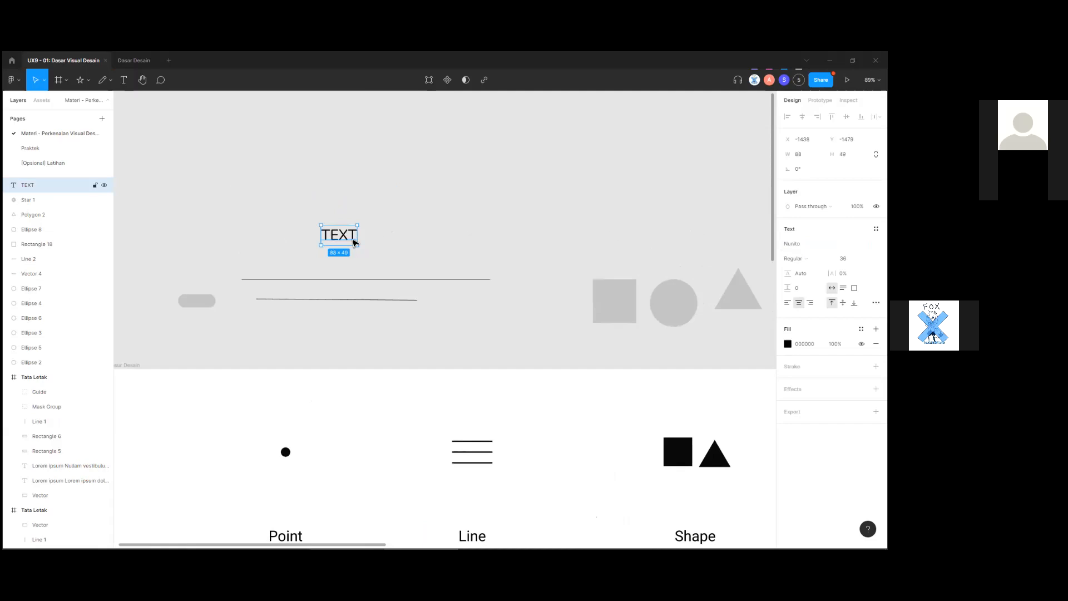
Append STYLE after TEXT so the layer reads TEXTSTYLE.
{"action": "double_click", "coordinate": [356, 237]}
{"action": "left_click", "coordinate": [357, 238]}
{"action": "type", "text": "ST"}
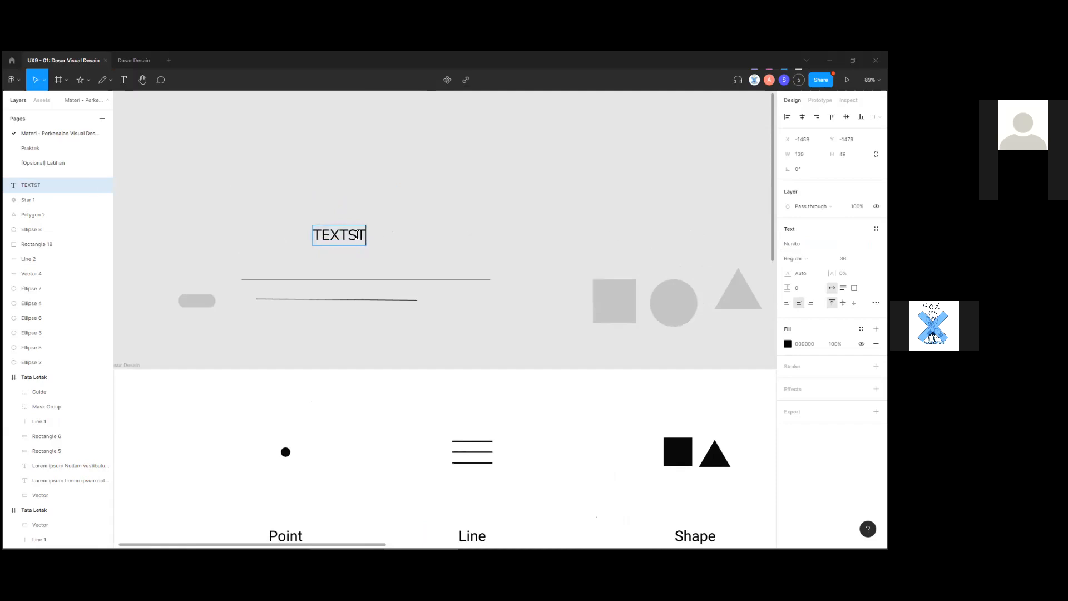
{"action": "type", "text": "YLE"}
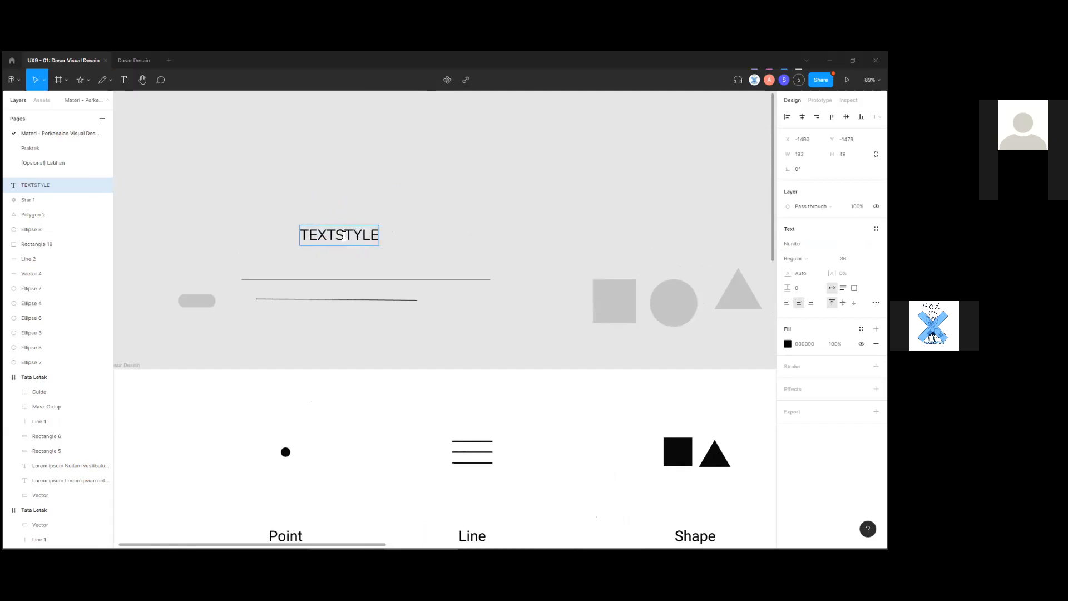
Make the word TEXT bold.
{"action": "left_click_drag", "start_coordinate": [336, 239], "coordinate": [299, 236]}
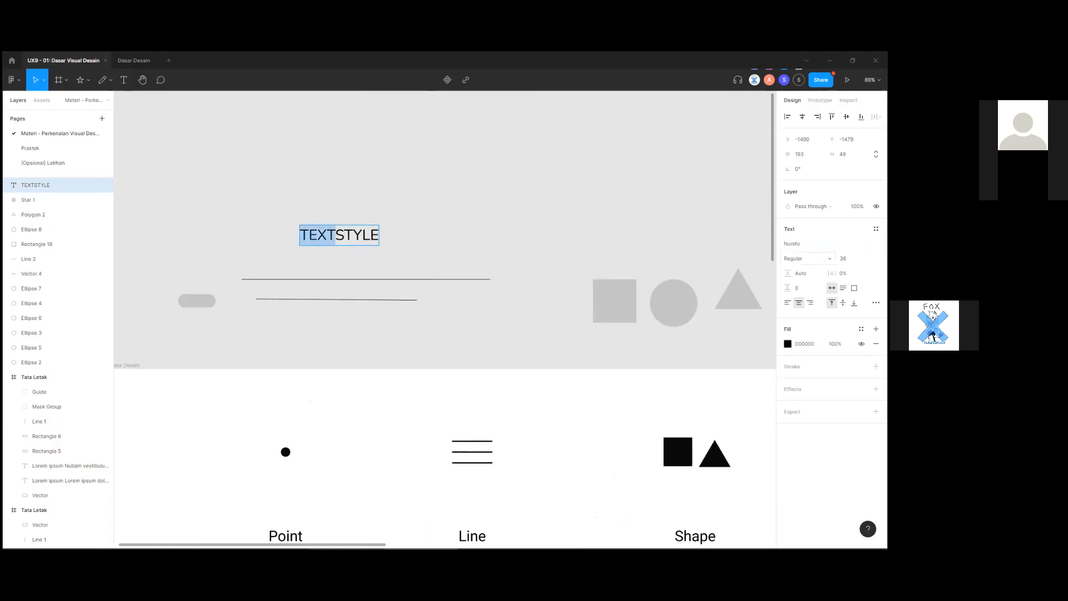
{"action": "left_click", "coordinate": [829, 259]}
{"action": "left_click", "coordinate": [878, 244]}
{"action": "left_click", "coordinate": [829, 259]}
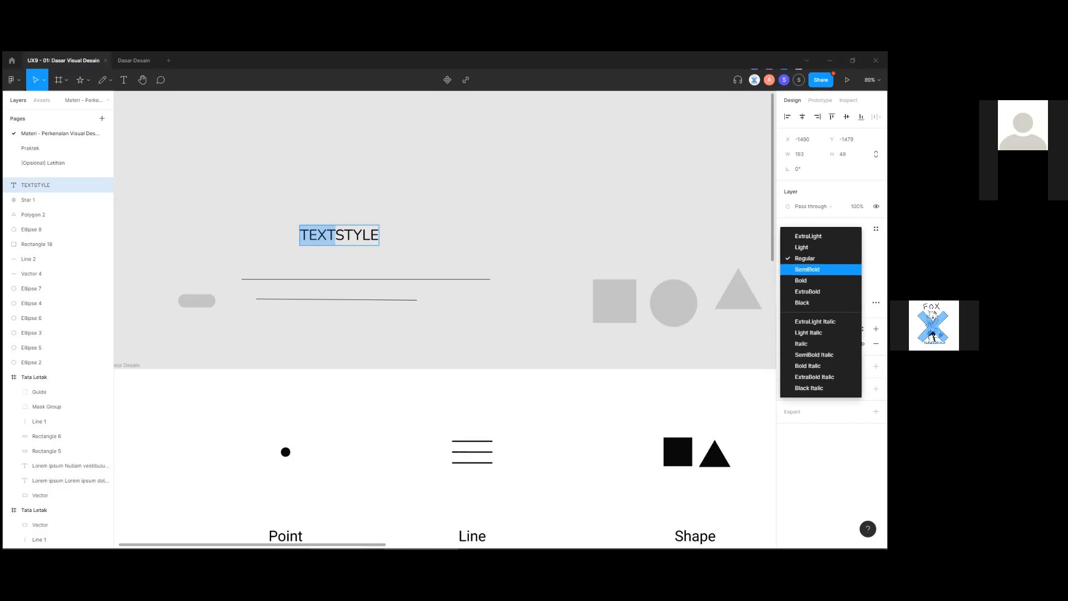
{"action": "left_click", "coordinate": [801, 281]}
Try Light weight and size 64 on STYLE, then undo back to Regular 36.
{"action": "double_click", "coordinate": [357, 236]}
{"action": "left_click_drag", "start_coordinate": [336, 235], "coordinate": [525, 251]}
{"action": "left_click", "coordinate": [796, 258]}
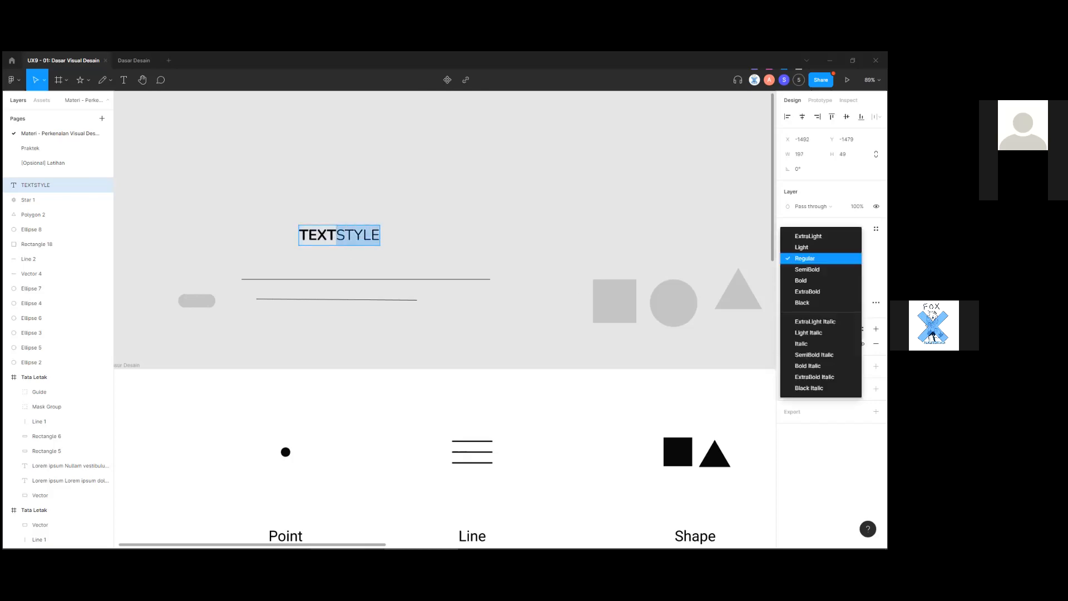
{"action": "left_click", "coordinate": [801, 247]}
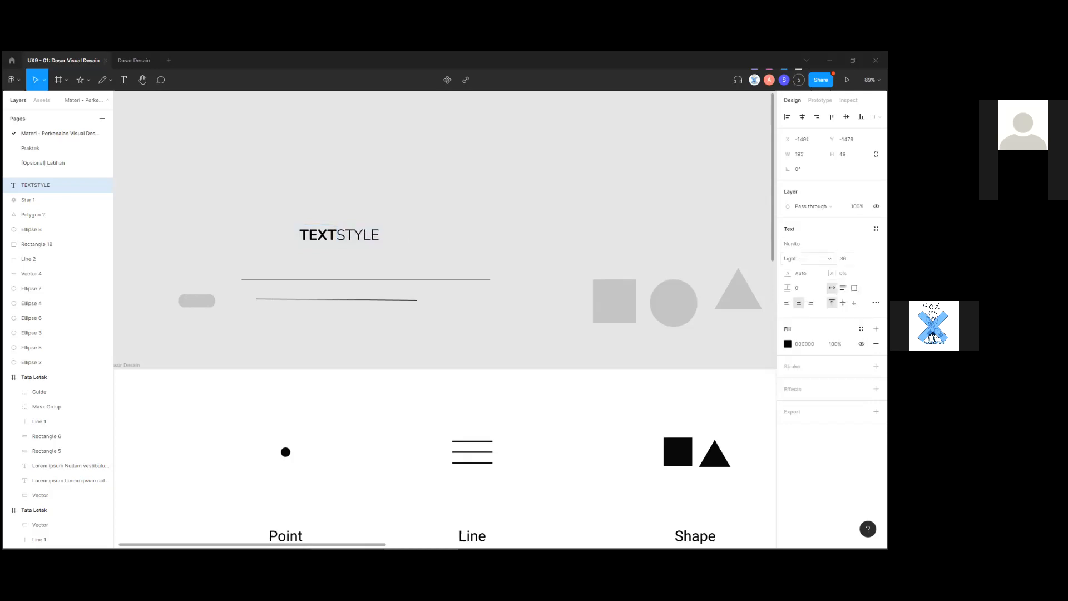
{"action": "left_click", "coordinate": [809, 259]}
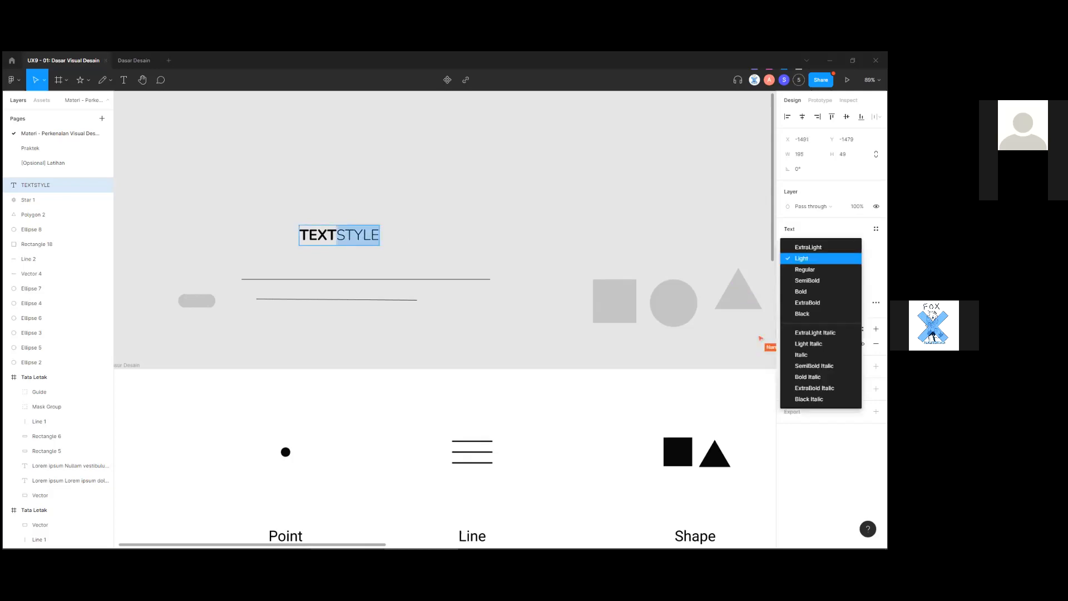
{"action": "left_click", "coordinate": [867, 259]}
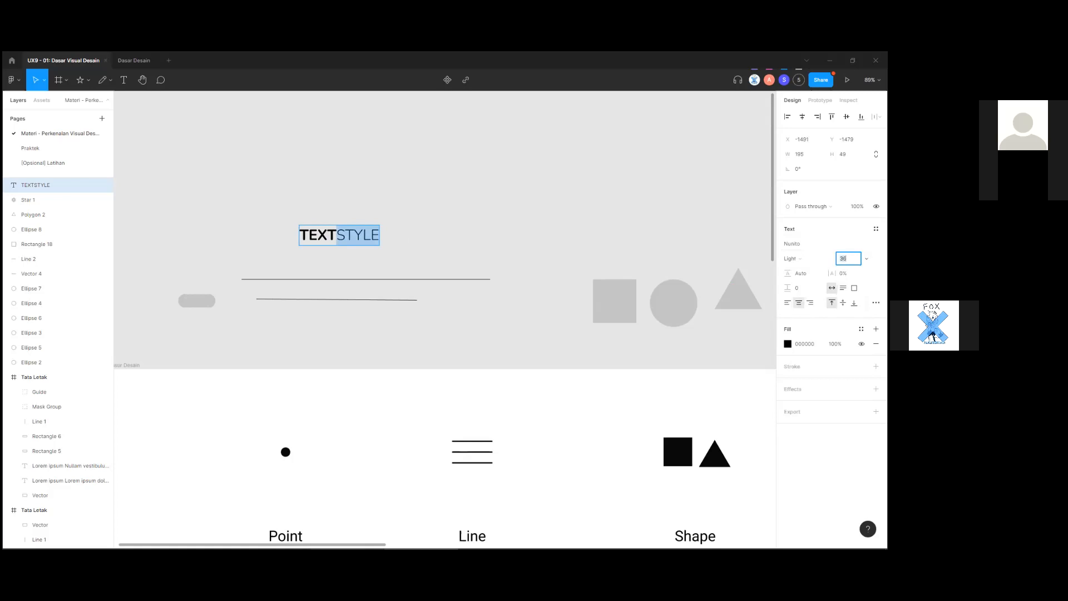
{"action": "left_click", "coordinate": [867, 258]}
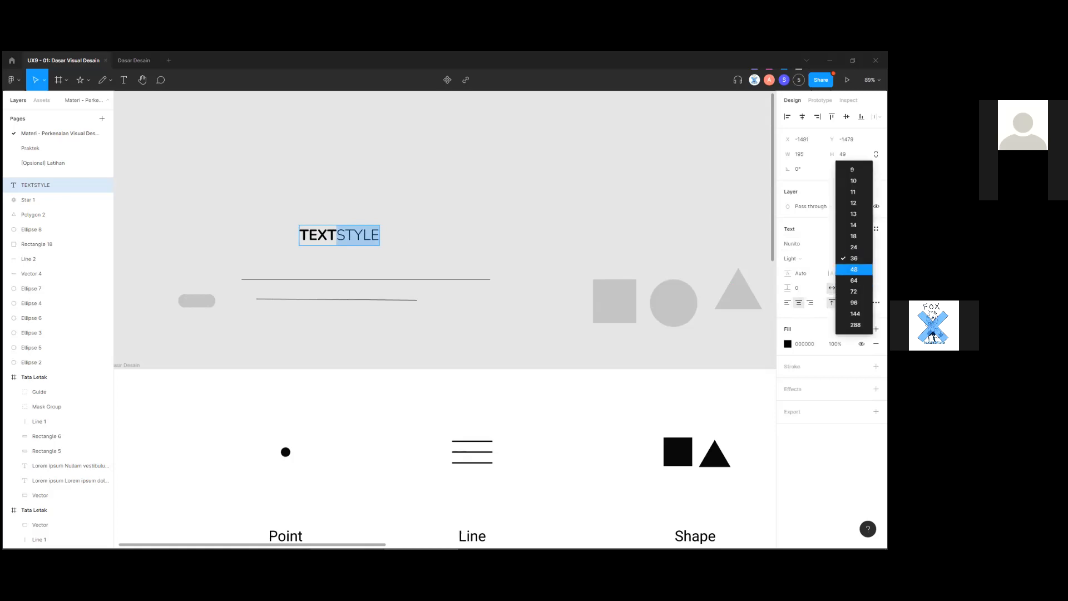
{"action": "left_click", "coordinate": [854, 280]}
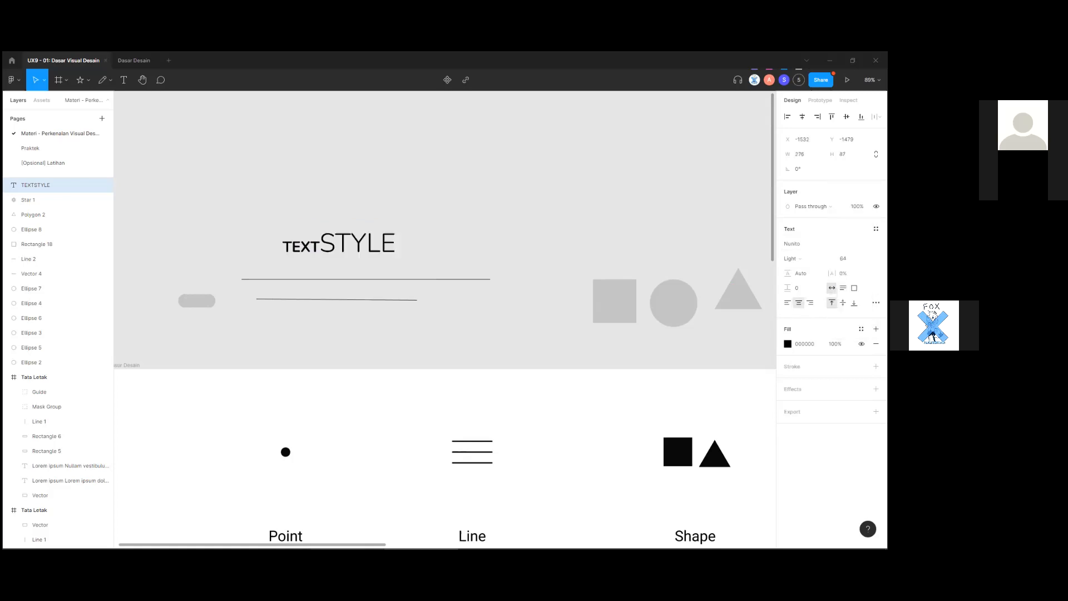
{"action": "left_click", "coordinate": [849, 259]}
{"action": "left_click", "coordinate": [867, 259]}
{"action": "left_click", "coordinate": [590, 211]}
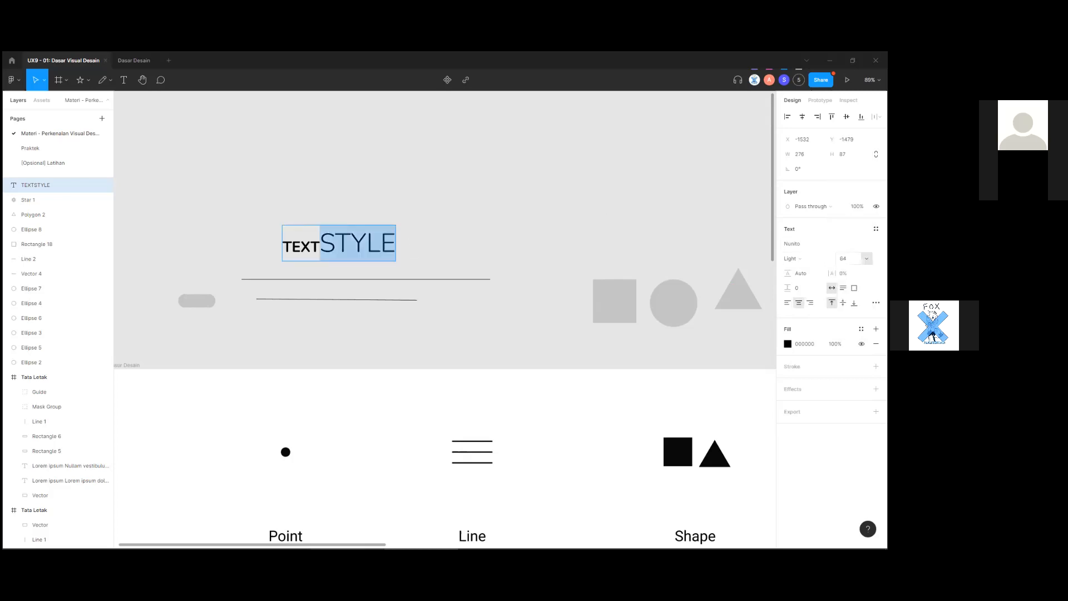
{"action": "key", "text": "ctrl+z"}
{"action": "key", "text": "ctrl+z"}
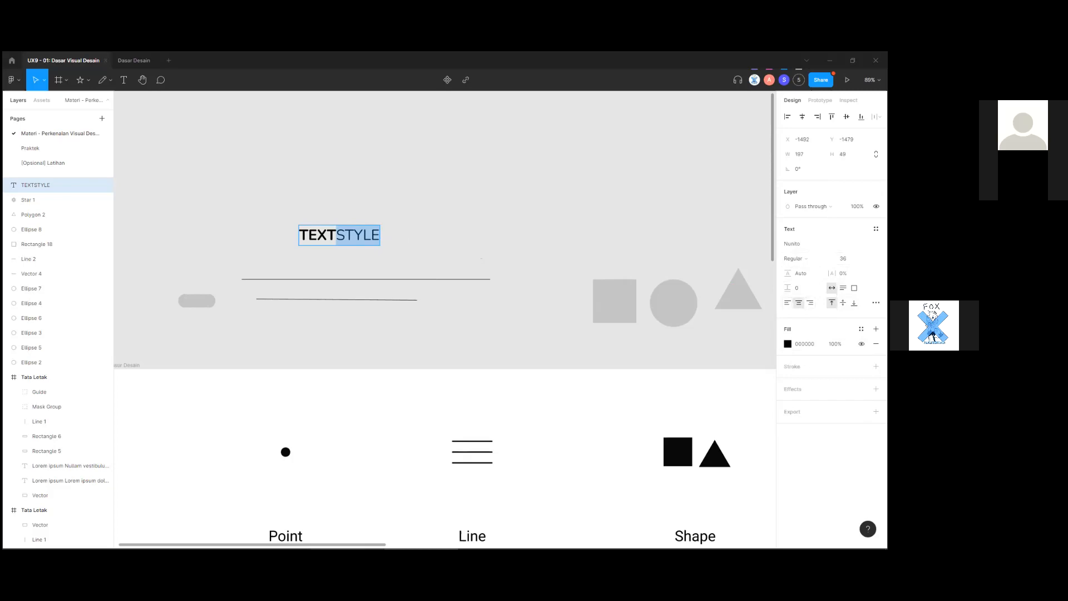
Left-align the TEXTSTYLE text.
{"action": "left_click", "coordinate": [787, 303]}
{"action": "left_click", "coordinate": [432, 266]}
{"action": "scroll", "coordinate": [486, 289], "scroll_direction": "down", "scroll_amount": 1}
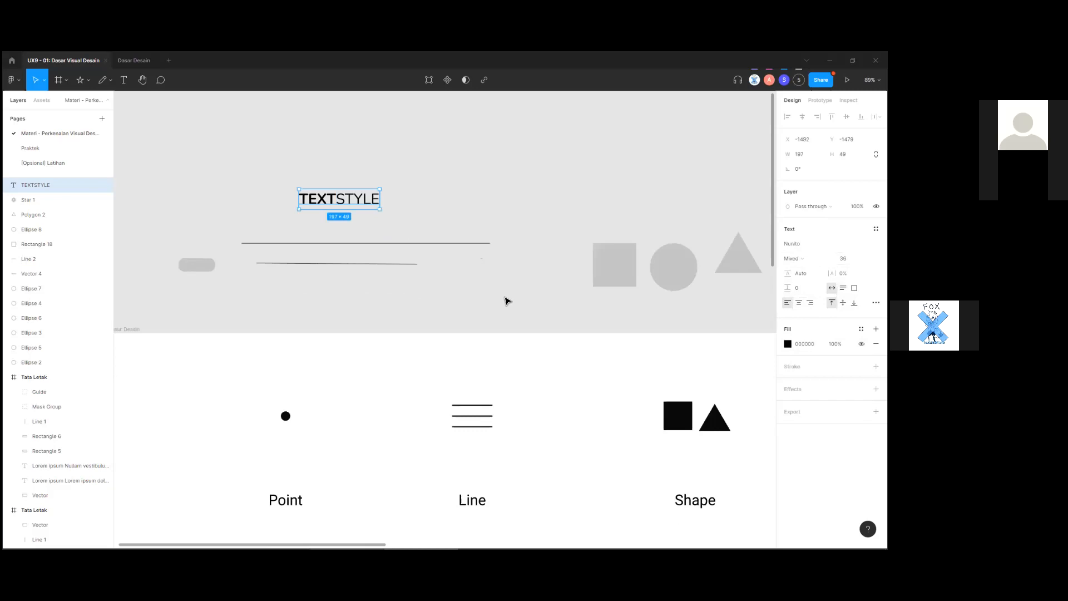
{"action": "left_click", "coordinate": [507, 301]}
{"action": "scroll", "coordinate": [445, 273], "scroll_direction": "up", "scroll_amount": 2}
{"action": "left_click", "coordinate": [370, 294]}
{"action": "scroll", "coordinate": [450, 305], "scroll_direction": "down", "scroll_amount": 6}
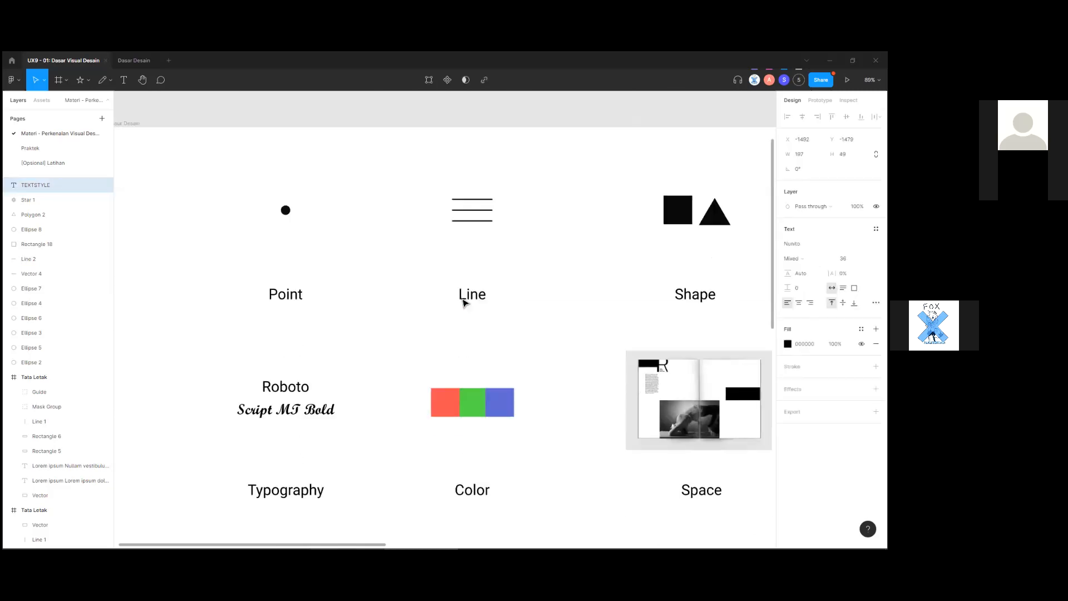
{"action": "scroll", "coordinate": [465, 303], "scroll_direction": "down", "scroll_amount": 2}
{"action": "scroll", "coordinate": [414, 374], "scroll_direction": "down", "scroll_amount": 2}
{"action": "left_click", "coordinate": [491, 429]}
{"action": "scroll", "coordinate": [374, 421], "scroll_direction": "up", "scroll_amount": 2}
{"action": "scroll", "coordinate": [367, 414], "scroll_direction": "down", "scroll_amount": 2}
{"action": "left_click", "coordinate": [328, 367]}
{"action": "left_click", "coordinate": [394, 426]}
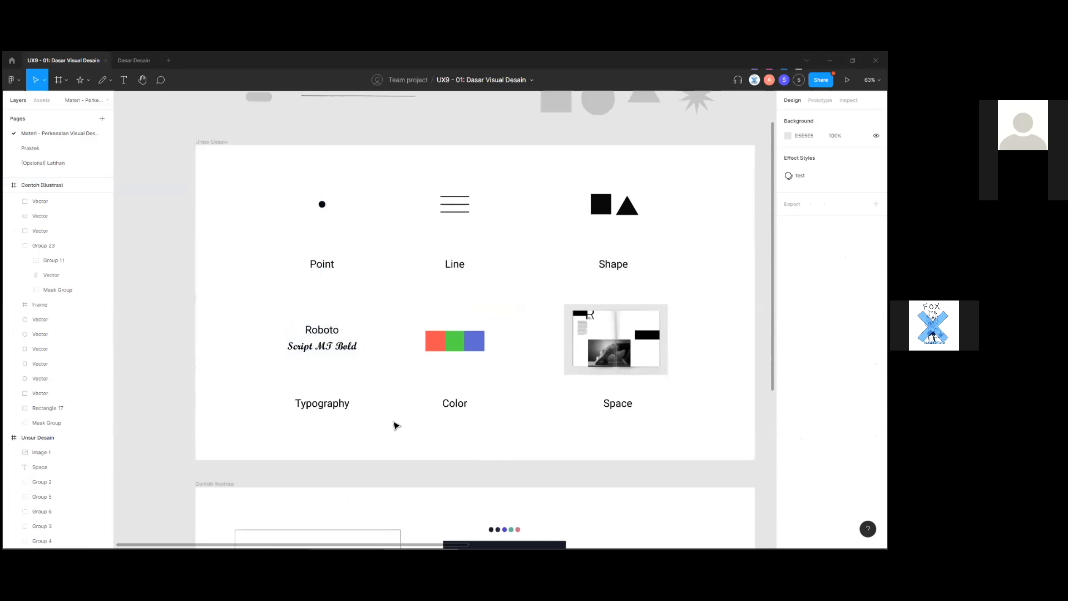
{"action": "scroll", "coordinate": [670, 403], "scroll_direction": "up", "scroll_amount": 3}
{"action": "scroll", "coordinate": [590, 384], "scroll_direction": "right", "scroll_amount": 3}
{"action": "scroll", "coordinate": [513, 367], "scroll_direction": "up", "scroll_amount": 1}
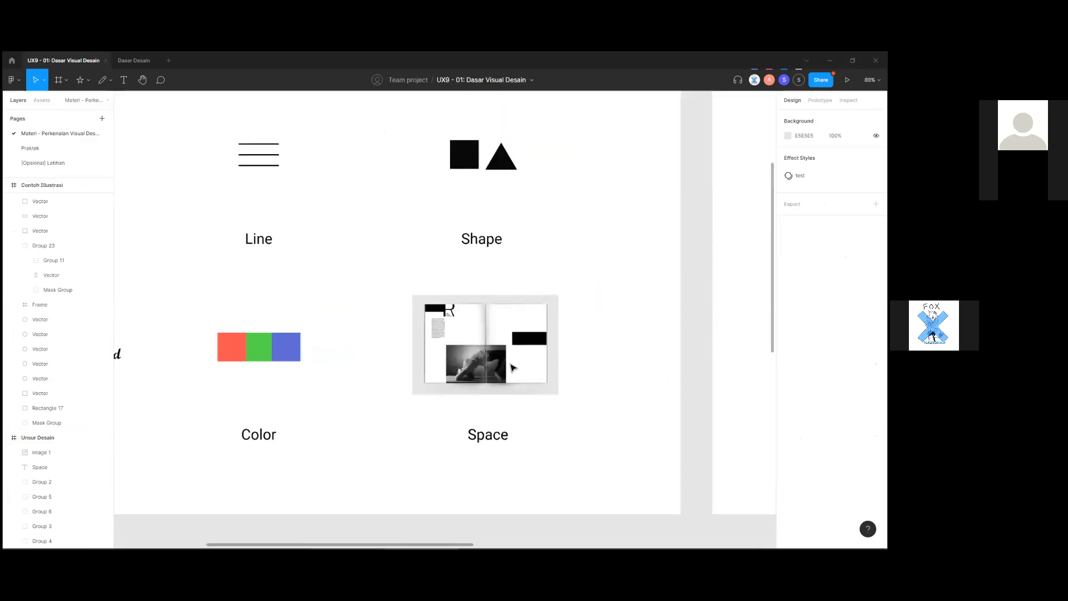
{"action": "scroll", "coordinate": [512, 367], "scroll_direction": "up", "scroll_amount": 6}
{"action": "scroll", "coordinate": [501, 351], "scroll_direction": "down", "scroll_amount": 1}
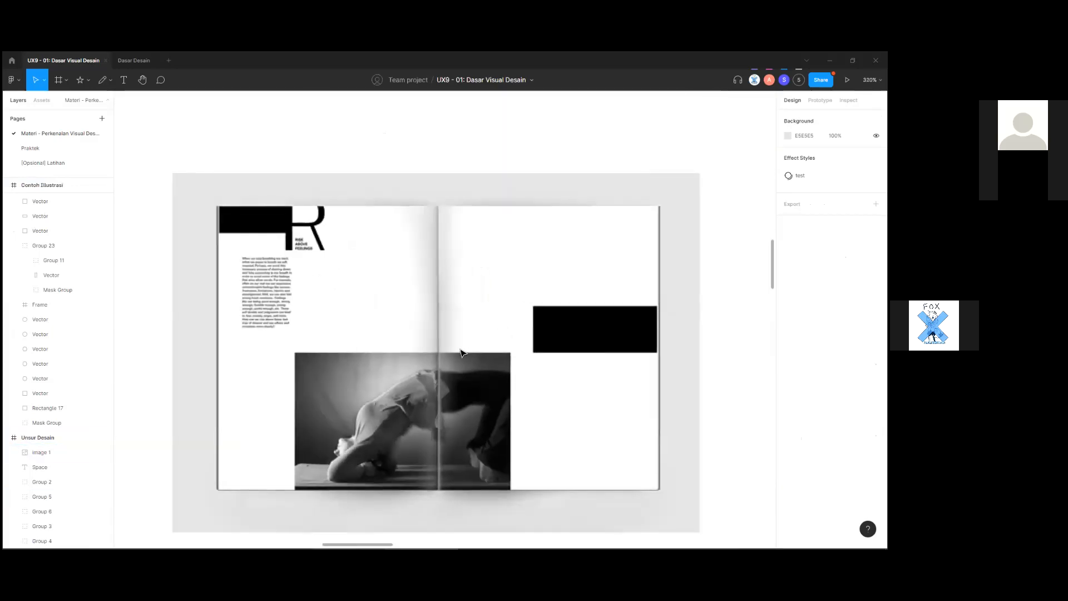
{"action": "scroll", "coordinate": [329, 343], "scroll_direction": "up", "scroll_amount": 1}
{"action": "scroll", "coordinate": [296, 273], "scroll_direction": "up", "scroll_amount": 1}
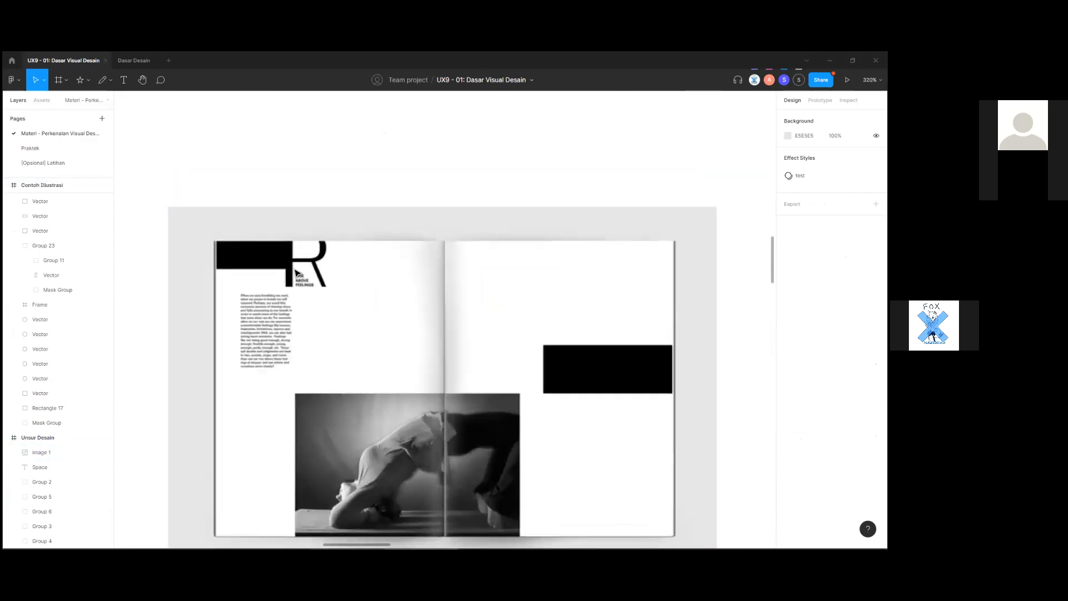
{"action": "scroll", "coordinate": [295, 273], "scroll_direction": "up", "scroll_amount": 3}
{"action": "left_click", "coordinate": [289, 265]}
{"action": "scroll", "coordinate": [318, 304], "scroll_direction": "up", "scroll_amount": 1}
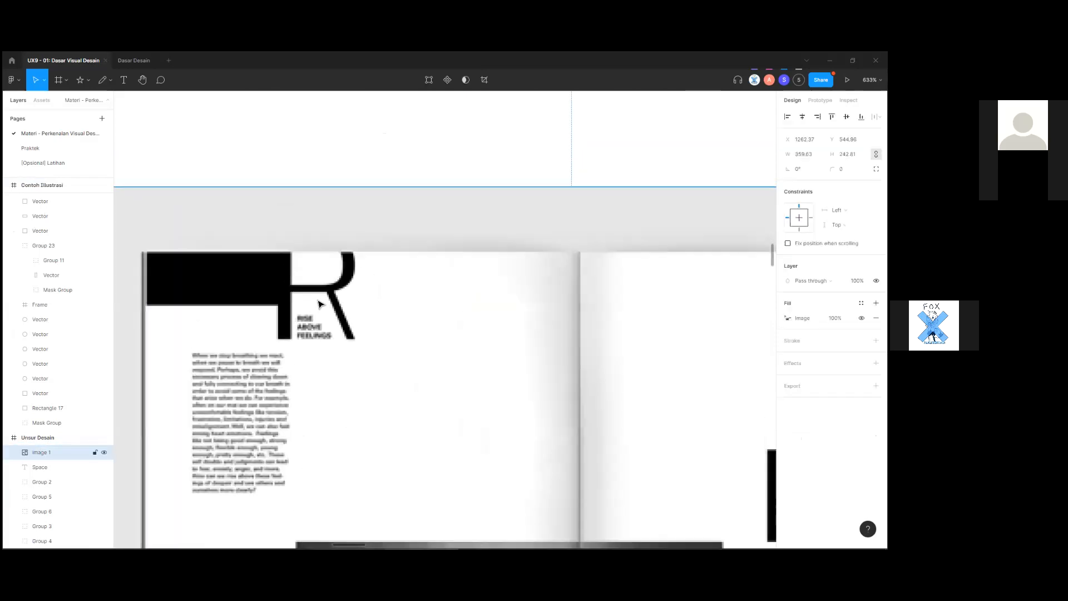
{"action": "scroll", "coordinate": [356, 334], "scroll_direction": "down", "scroll_amount": 3}
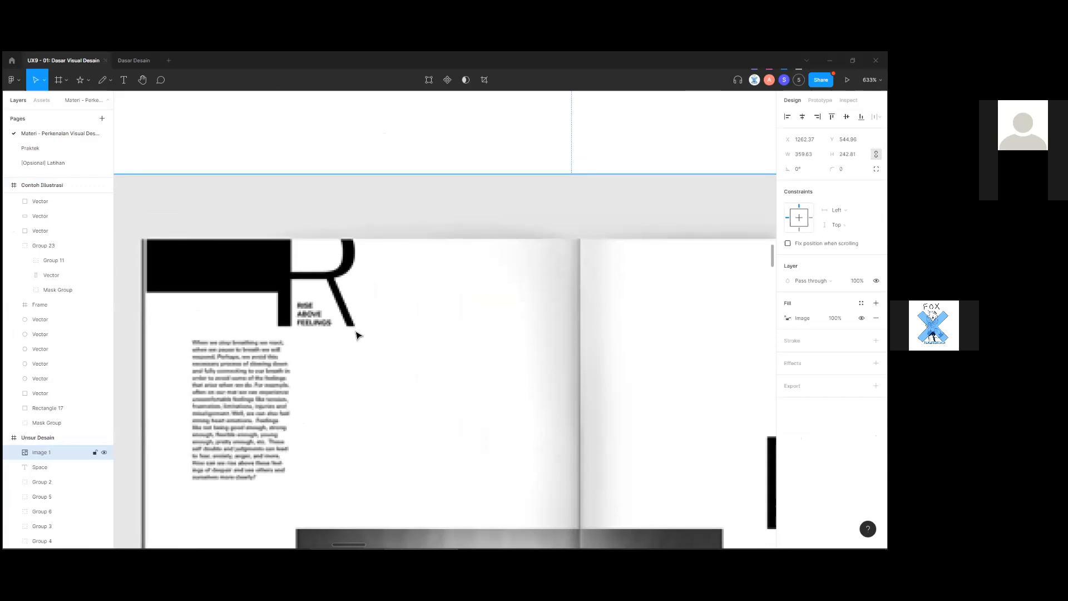
{"action": "scroll", "coordinate": [355, 341], "scroll_direction": "down", "scroll_amount": 5}
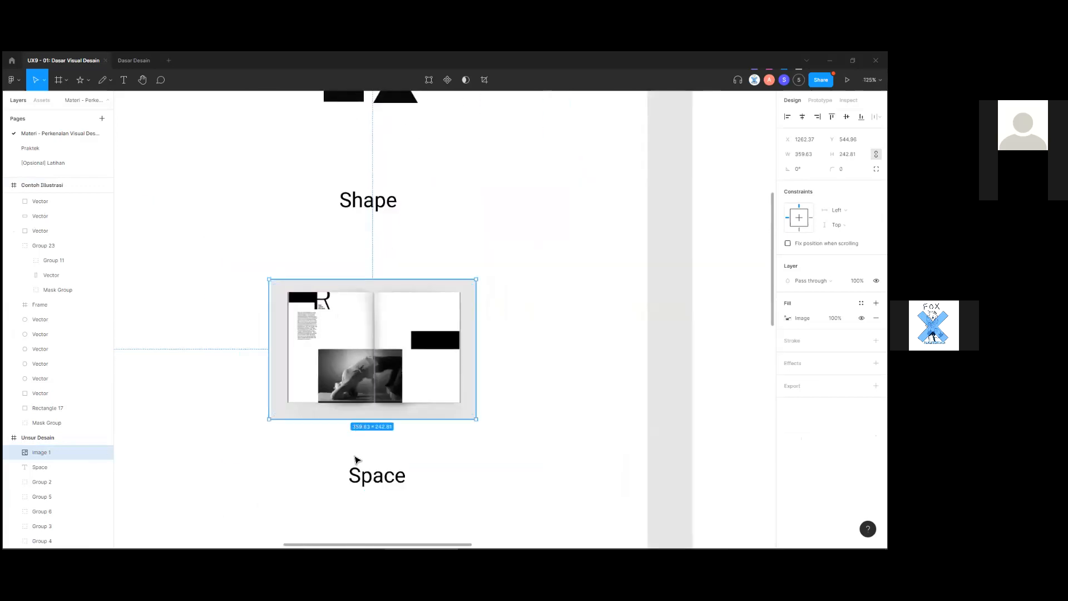
{"action": "left_click", "coordinate": [313, 424]}
{"action": "scroll", "coordinate": [365, 303], "scroll_direction": "up", "scroll_amount": 3}
{"action": "scroll", "coordinate": [295, 282], "scroll_direction": "up", "scroll_amount": 3}
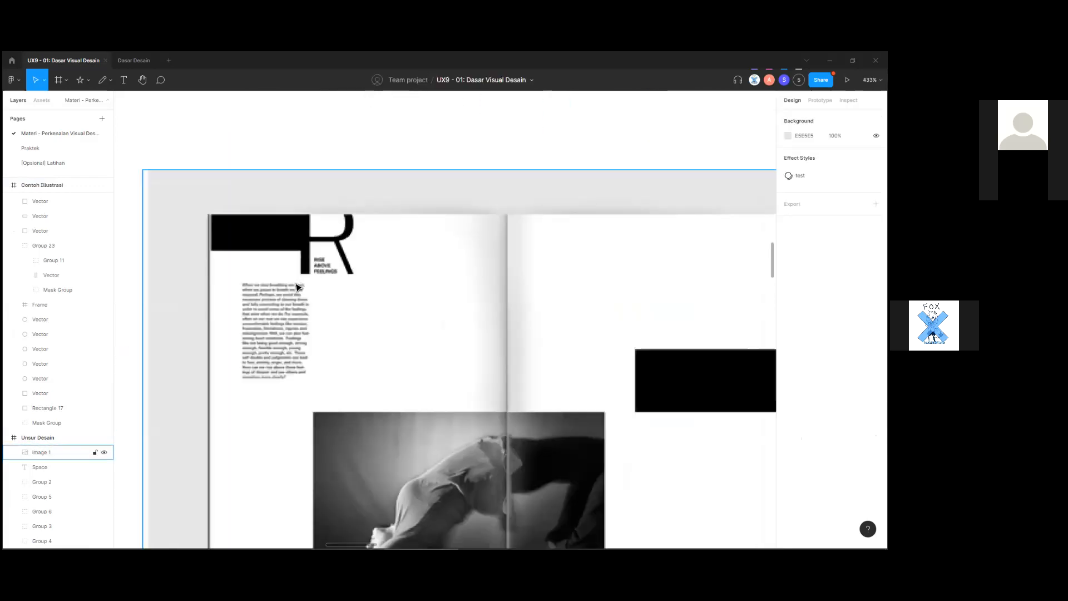
{"action": "scroll", "coordinate": [538, 416], "scroll_direction": "down", "scroll_amount": 1}
{"action": "scroll", "coordinate": [538, 416], "scroll_direction": "down", "scroll_amount": 3}
{"action": "scroll", "coordinate": [605, 419], "scroll_direction": "up", "scroll_amount": 5}
{"action": "scroll", "coordinate": [539, 403], "scroll_direction": "down", "scroll_amount": 2}
{"action": "scroll", "coordinate": [360, 355], "scroll_direction": "up", "scroll_amount": 2}
{"action": "scroll", "coordinate": [358, 347], "scroll_direction": "down", "scroll_amount": 5}
{"action": "scroll", "coordinate": [337, 370], "scroll_direction": "up", "scroll_amount": 7}
{"action": "scroll", "coordinate": [377, 381], "scroll_direction": "down", "scroll_amount": 10}
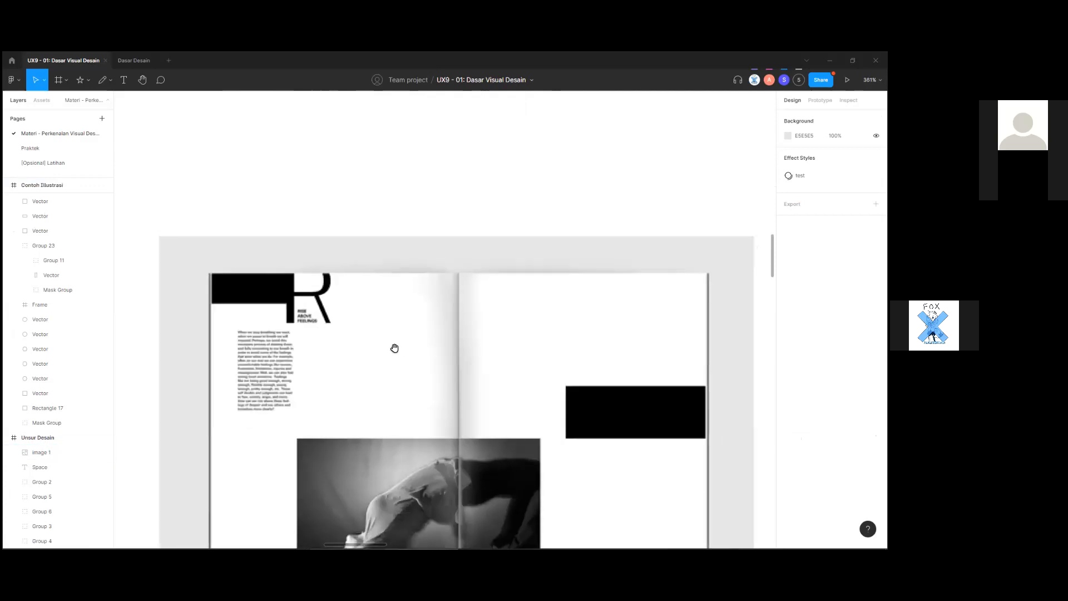
{"action": "scroll", "coordinate": [369, 362], "scroll_direction": "up", "scroll_amount": 5}
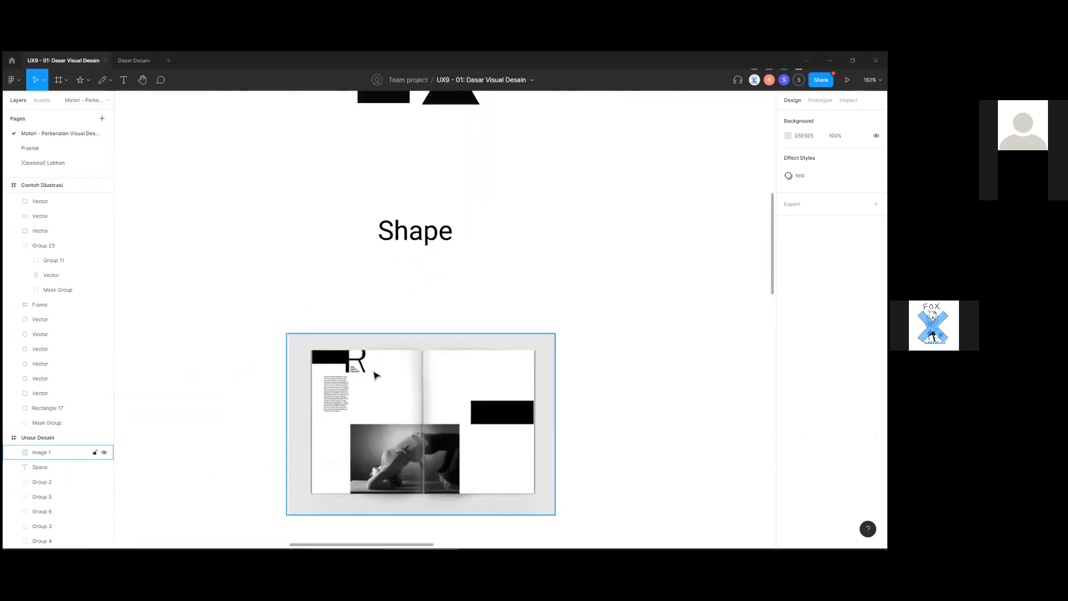
{"action": "scroll", "coordinate": [353, 417], "scroll_direction": "down", "scroll_amount": 4}
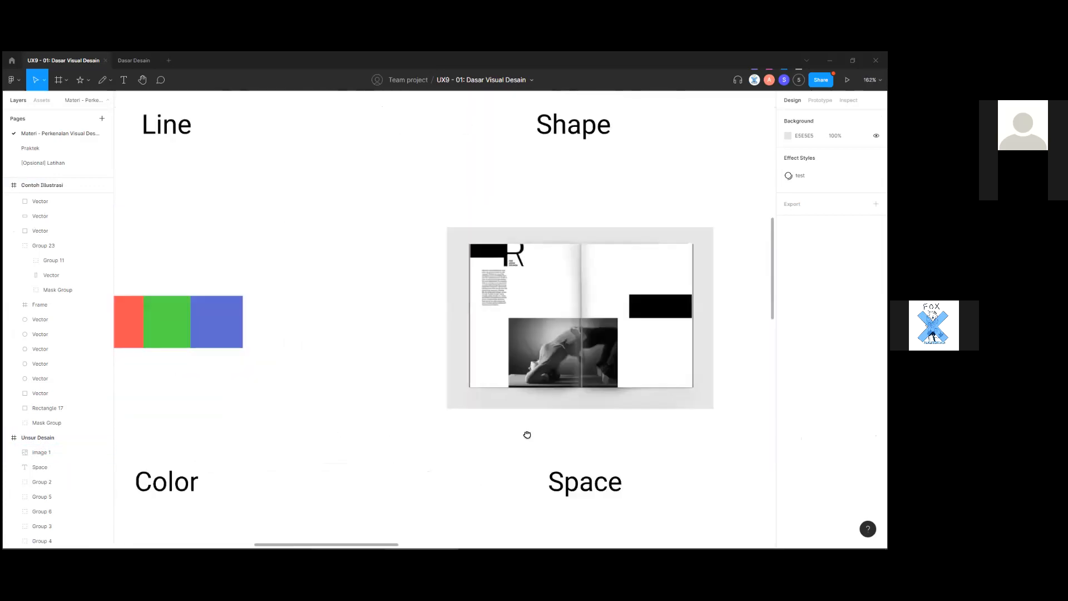
{"action": "scroll", "coordinate": [351, 434], "scroll_direction": "left", "scroll_amount": 3}
{"action": "scroll", "coordinate": [492, 441], "scroll_direction": "down", "scroll_amount": 2}
{"action": "scroll", "coordinate": [458, 443], "scroll_direction": "right", "scroll_amount": 2}
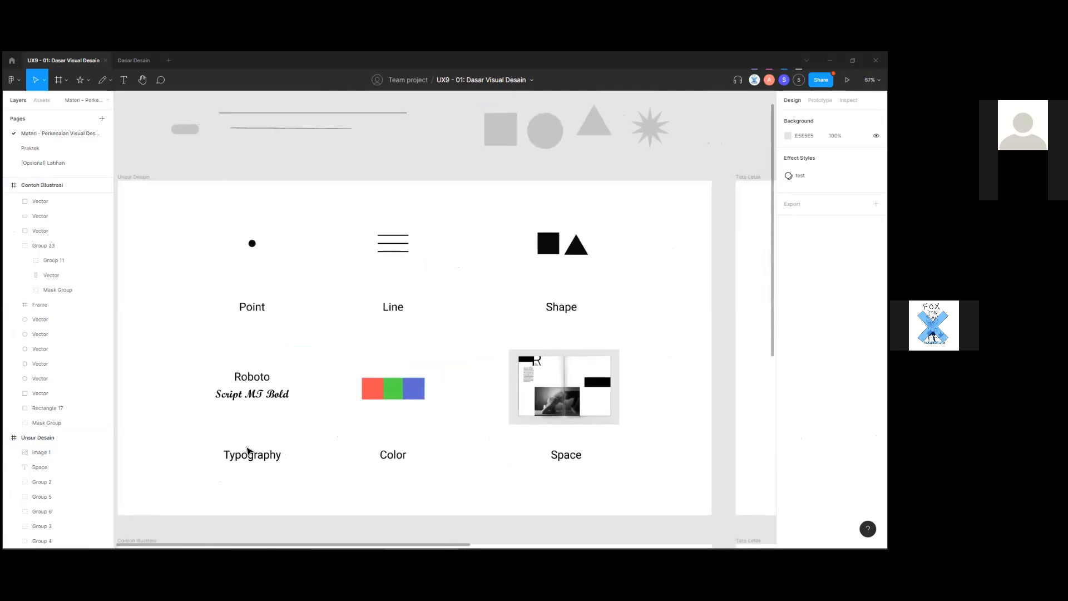
{"action": "left_click", "coordinate": [222, 369]}
{"action": "left_click", "coordinate": [312, 429]}
{"action": "scroll", "coordinate": [441, 410], "scroll_direction": "down", "scroll_amount": 2}
{"action": "scroll", "coordinate": [445, 408], "scroll_direction": "up", "scroll_amount": 2}
{"action": "left_click", "coordinate": [409, 422]}
{"action": "left_click", "coordinate": [438, 439]}
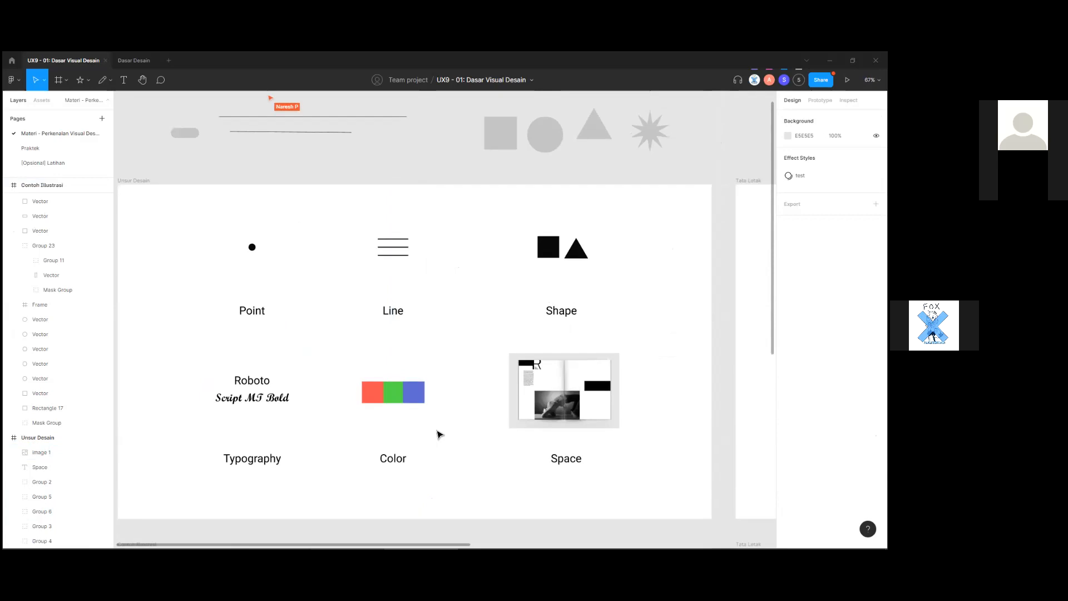
{"action": "scroll", "coordinate": [448, 415], "scroll_direction": "down", "scroll_amount": 2}
{"action": "scroll", "coordinate": [458, 405], "scroll_direction": "up", "scroll_amount": 6}
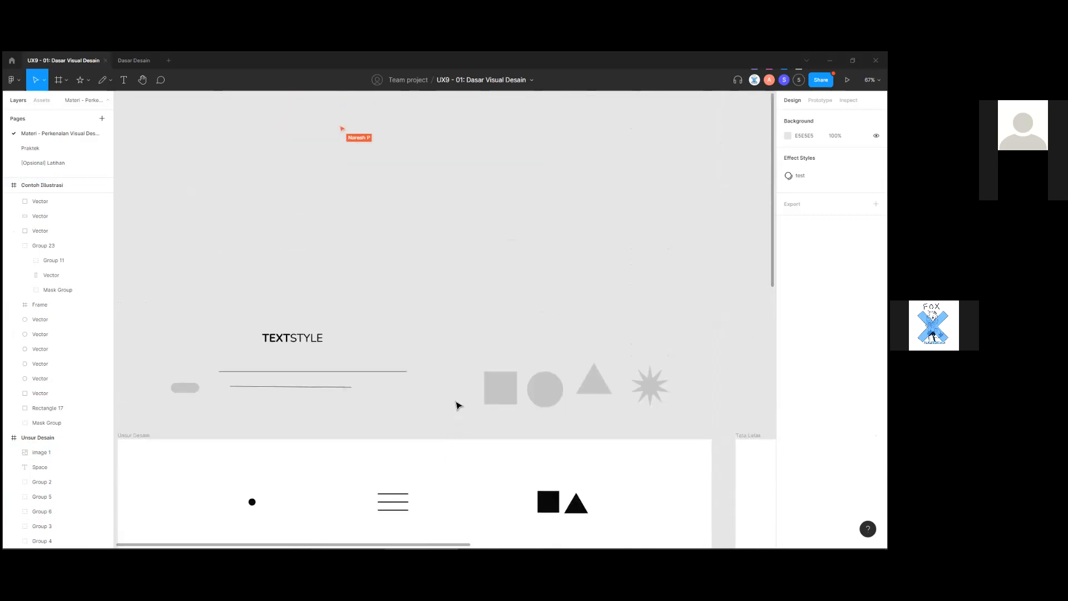
{"action": "scroll", "coordinate": [608, 372], "scroll_direction": "left", "scroll_amount": 4}
{"action": "scroll", "coordinate": [483, 296], "scroll_direction": "down", "scroll_amount": 3}
{"action": "left_click_drag", "start_coordinate": [637, 267], "coordinate": [310, 315]}
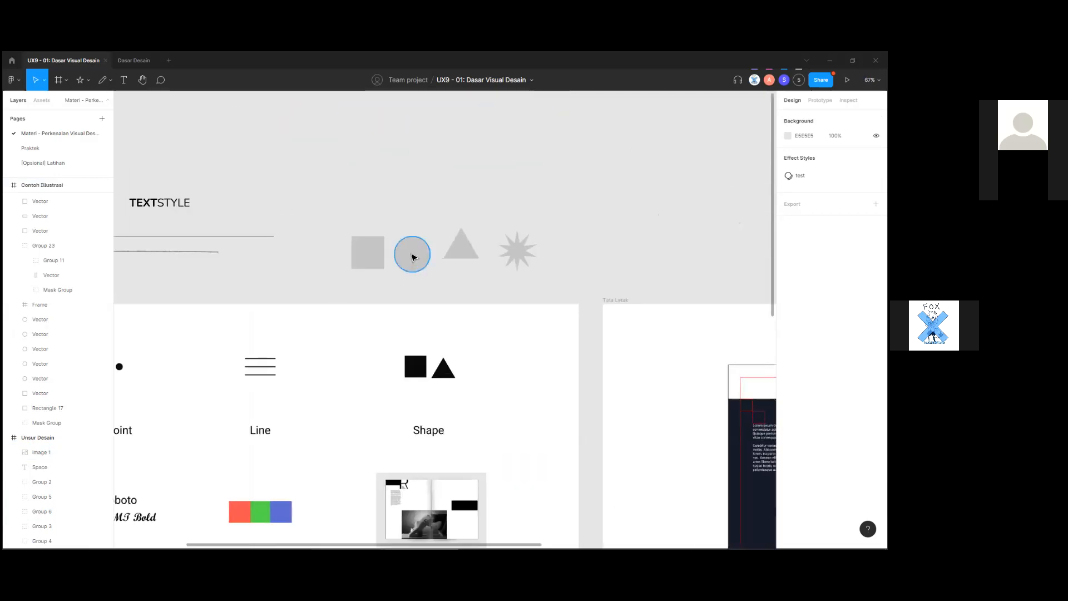
{"action": "left_click", "coordinate": [373, 257]}
{"action": "left_click", "coordinate": [464, 253]}
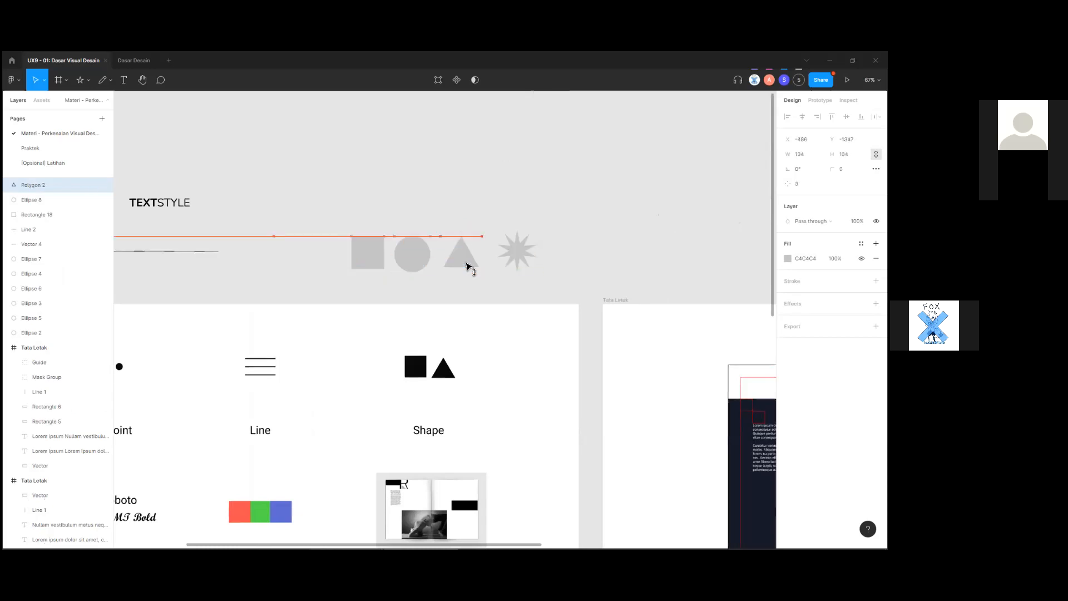
{"action": "left_click", "coordinate": [367, 257]}
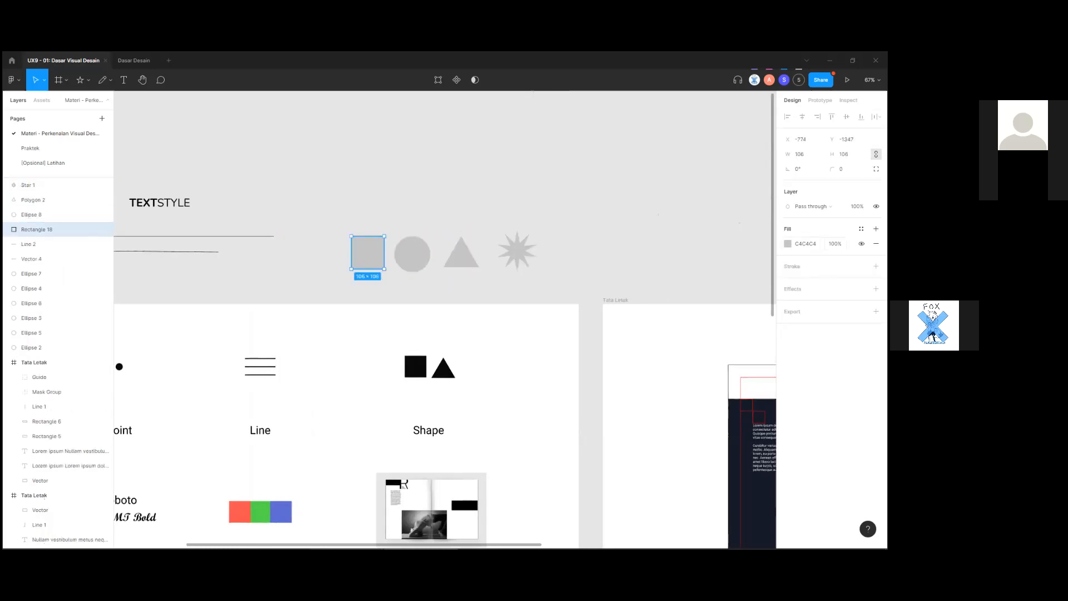
{"action": "scroll", "coordinate": [461, 298], "scroll_direction": "down", "scroll_amount": 1}
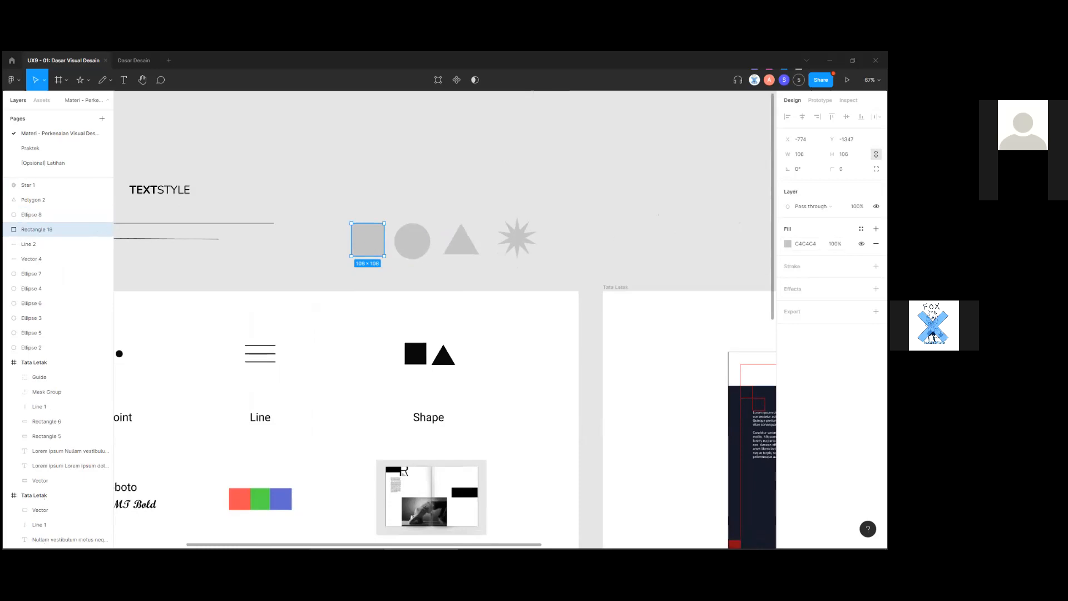
{"action": "left_click", "coordinate": [788, 244]}
{"action": "left_click", "coordinate": [876, 266]}
{"action": "left_click", "coordinate": [788, 244]}
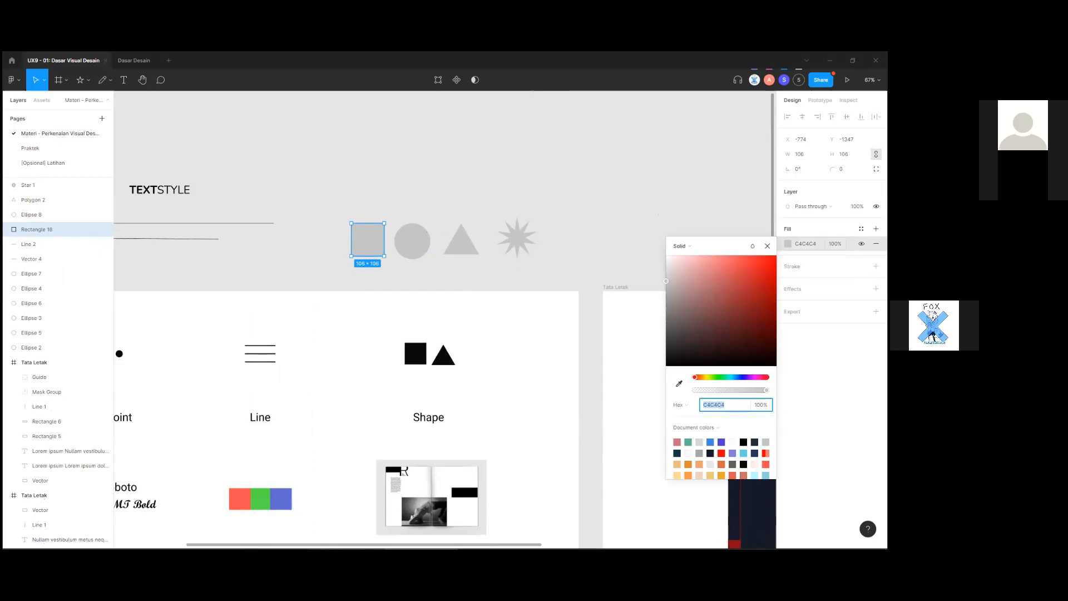
Fill the square bright red (FF0C0C).
{"action": "left_click_drag", "start_coordinate": [718, 318], "coordinate": [722, 263]}
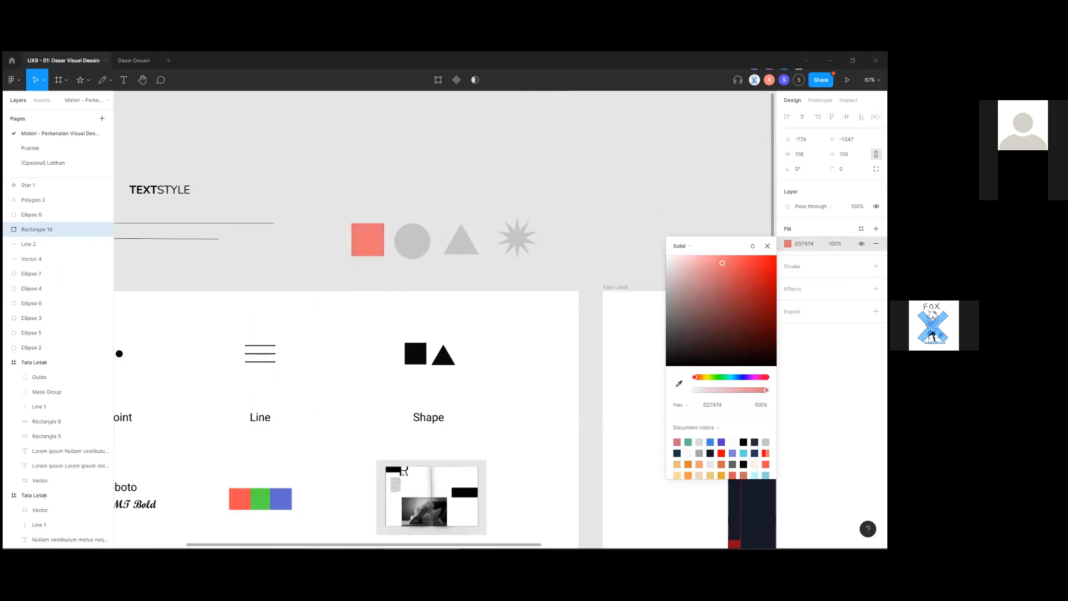
{"action": "left_click_drag", "start_coordinate": [677, 300], "coordinate": [760, 255]}
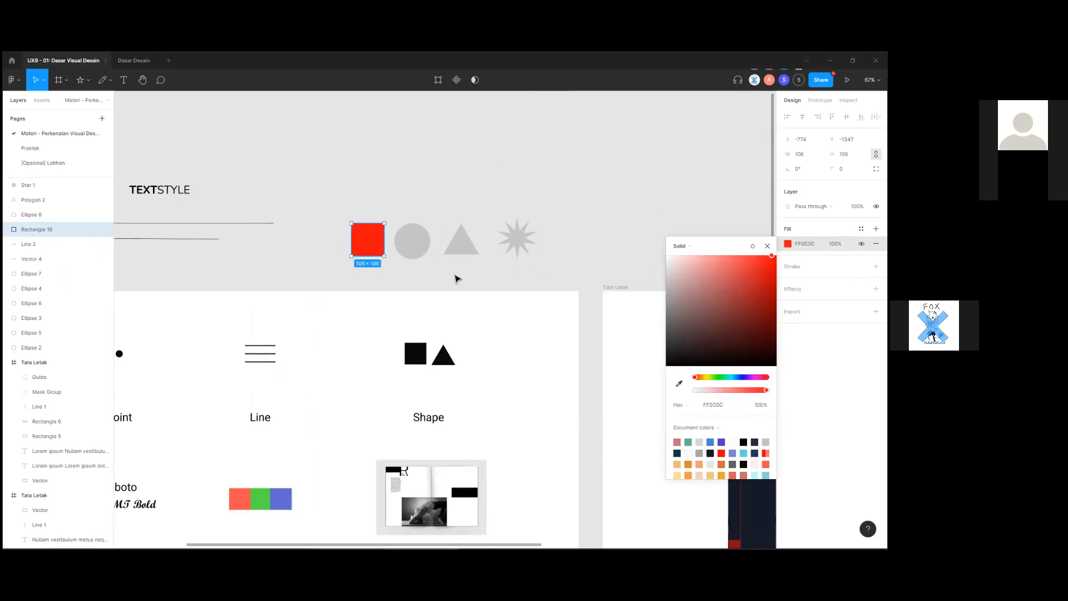
{"action": "left_click", "coordinate": [458, 279]}
Fill the circle saturated blue (6C78FF).
{"action": "left_click", "coordinate": [429, 244]}
{"action": "left_click", "coordinate": [788, 244]}
{"action": "mouse_move", "coordinate": [730, 378]}
{"action": "left_mouse_down"}
{"action": "mouse_move", "coordinate": [742, 378]}
{"action": "mouse_move", "coordinate": [717, 379]}
{"action": "mouse_move", "coordinate": [741, 379]}
{"action": "left_mouse_up"}
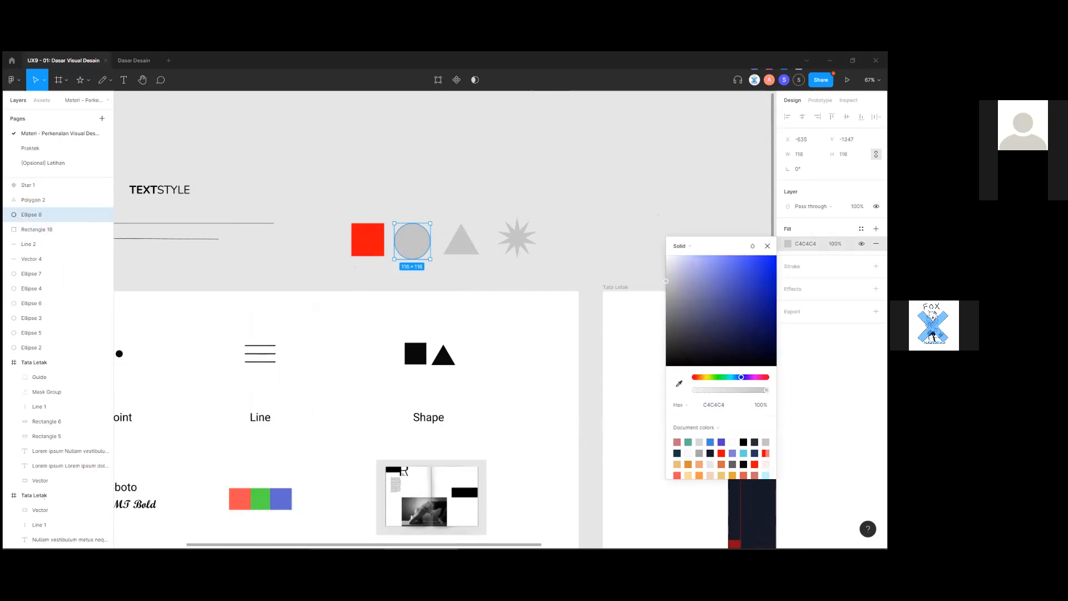
{"action": "left_click_drag", "start_coordinate": [706, 334], "coordinate": [729, 255]}
Fill the triangle bright green 54FF18 at 50% opacity.
{"action": "left_click", "coordinate": [472, 253]}
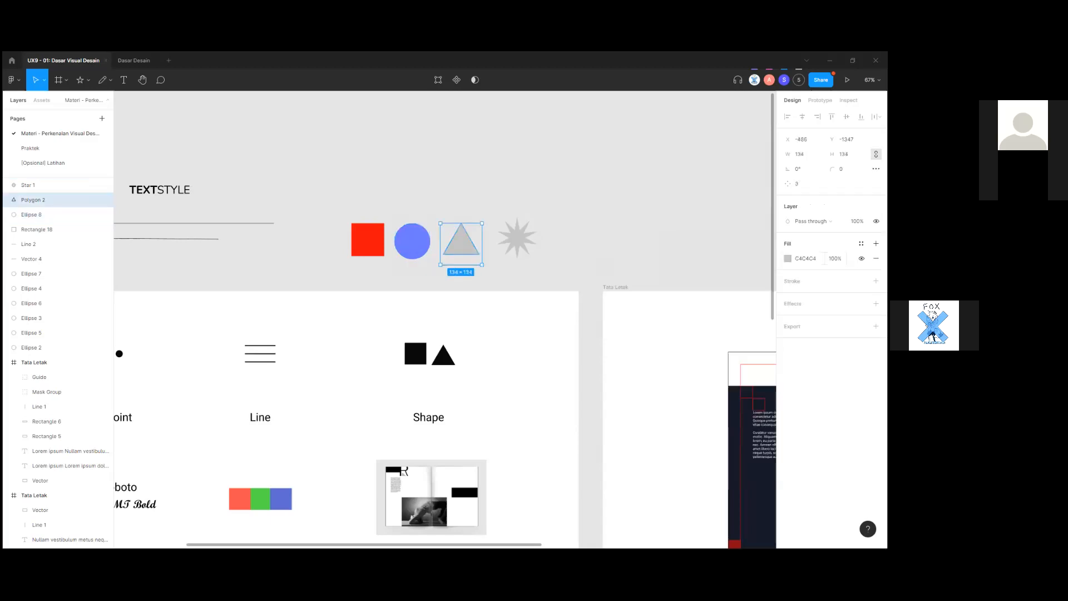
{"action": "left_click", "coordinate": [788, 259]}
{"action": "left_click_drag", "start_coordinate": [731, 391], "coordinate": [715, 391]}
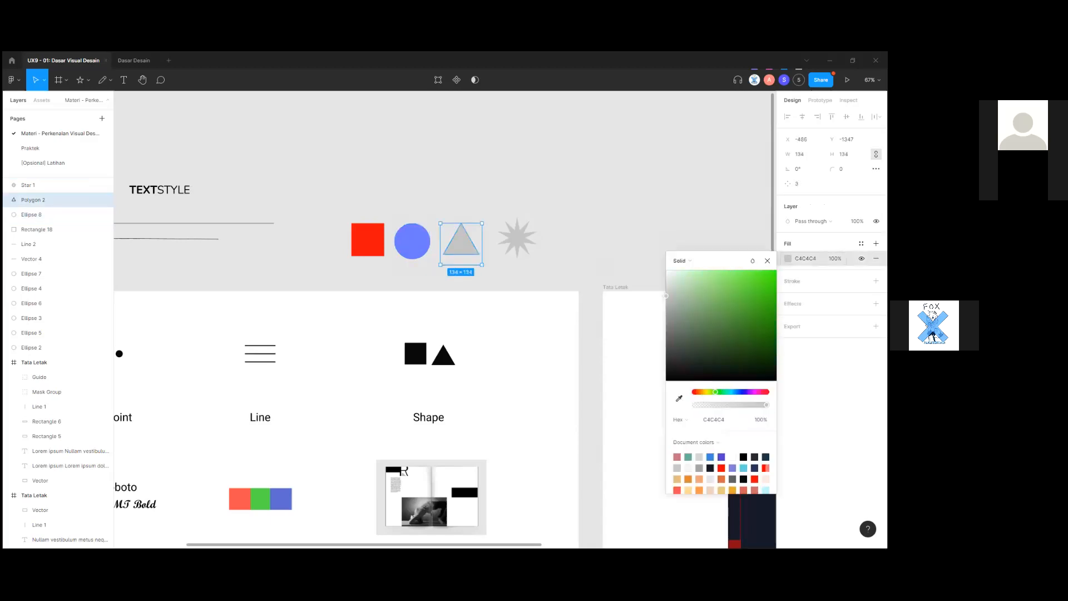
{"action": "left_click_drag", "start_coordinate": [750, 293], "coordinate": [766, 269]}
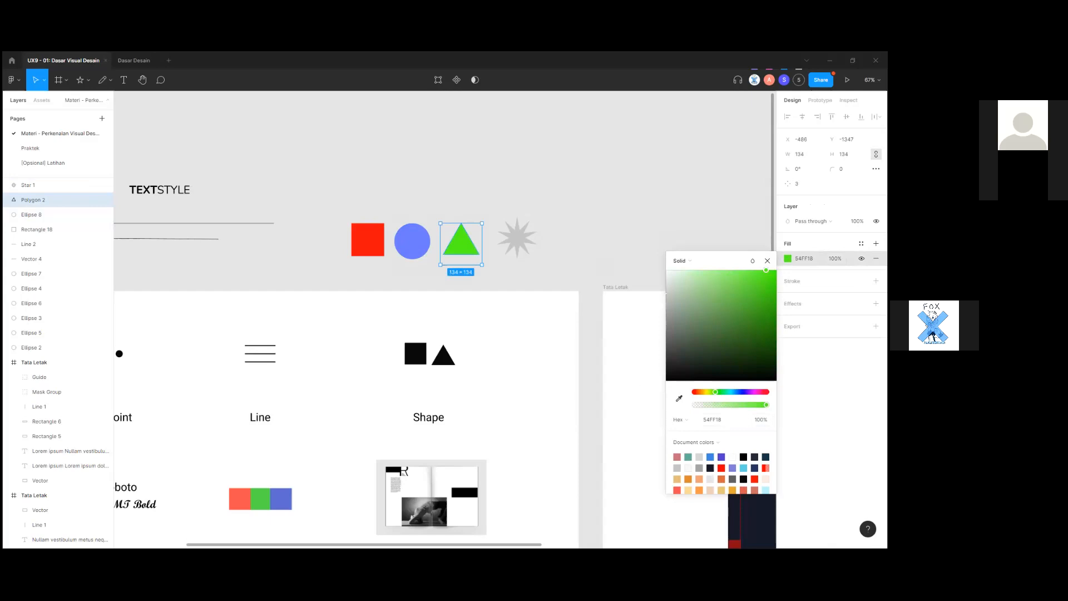
{"action": "scroll", "coordinate": [721, 466], "scroll_direction": "down", "scroll_amount": 2}
{"action": "scroll", "coordinate": [721, 470], "scroll_direction": "up", "scroll_amount": 1}
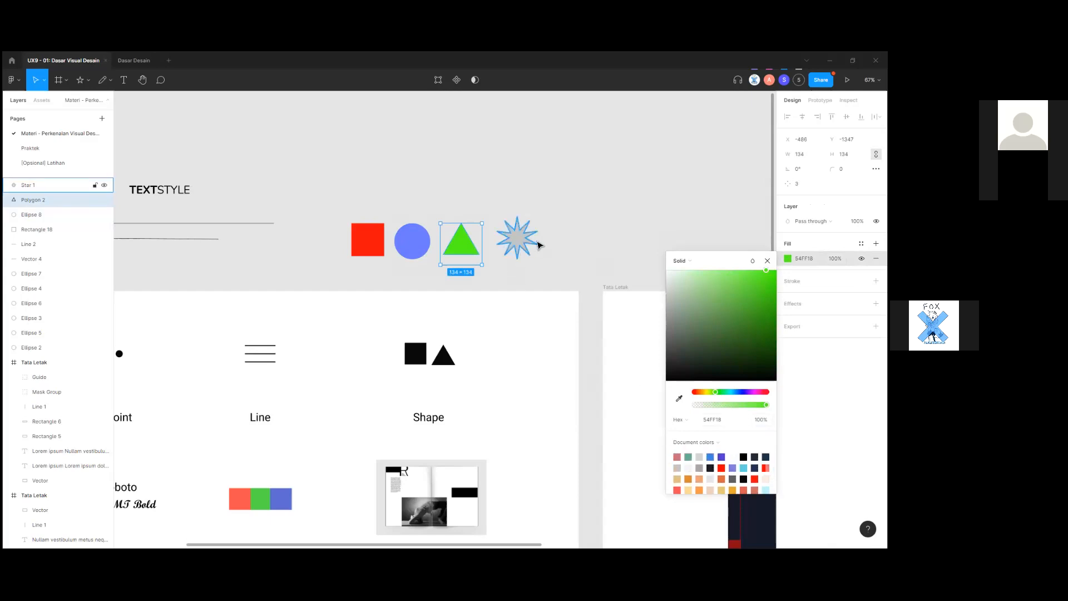
{"action": "left_click", "coordinate": [548, 285]}
{"action": "left_click", "coordinate": [455, 248]}
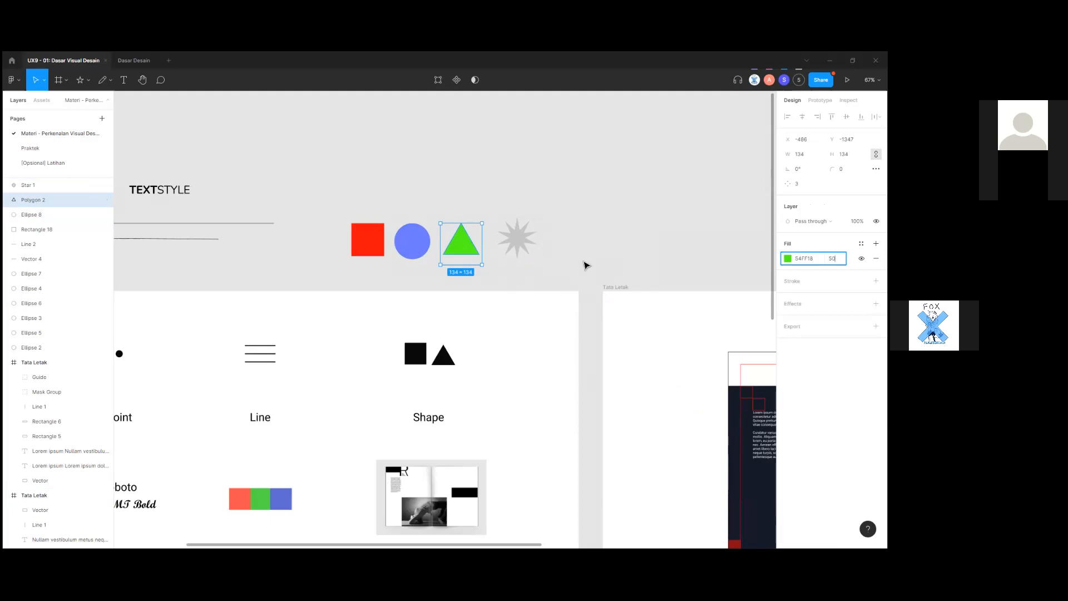
{"action": "left_click", "coordinate": [517, 284]}
{"action": "left_click", "coordinate": [459, 245]}
{"action": "left_click", "coordinate": [454, 284]}
{"action": "scroll", "coordinate": [453, 291], "scroll_direction": "down", "scroll_amount": 3}
{"action": "scroll", "coordinate": [501, 250], "scroll_direction": "left", "scroll_amount": 3}
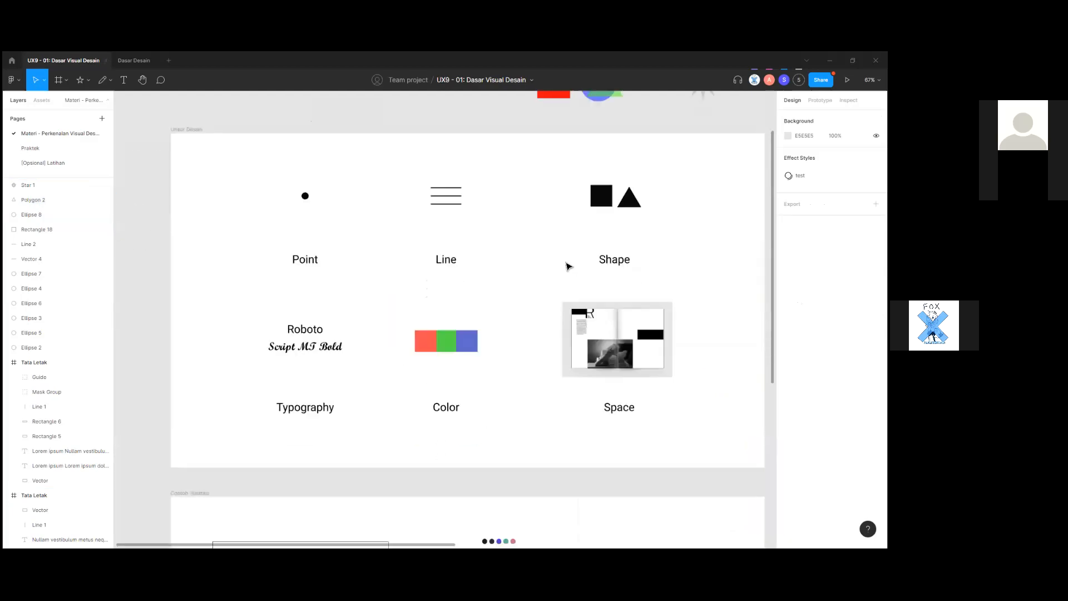
{"action": "scroll", "coordinate": [527, 313], "scroll_direction": "down", "scroll_amount": 1}
{"action": "scroll", "coordinate": [527, 313], "scroll_direction": "up", "scroll_amount": 4}
{"action": "scroll", "coordinate": [528, 313], "scroll_direction": "down", "scroll_amount": 6}
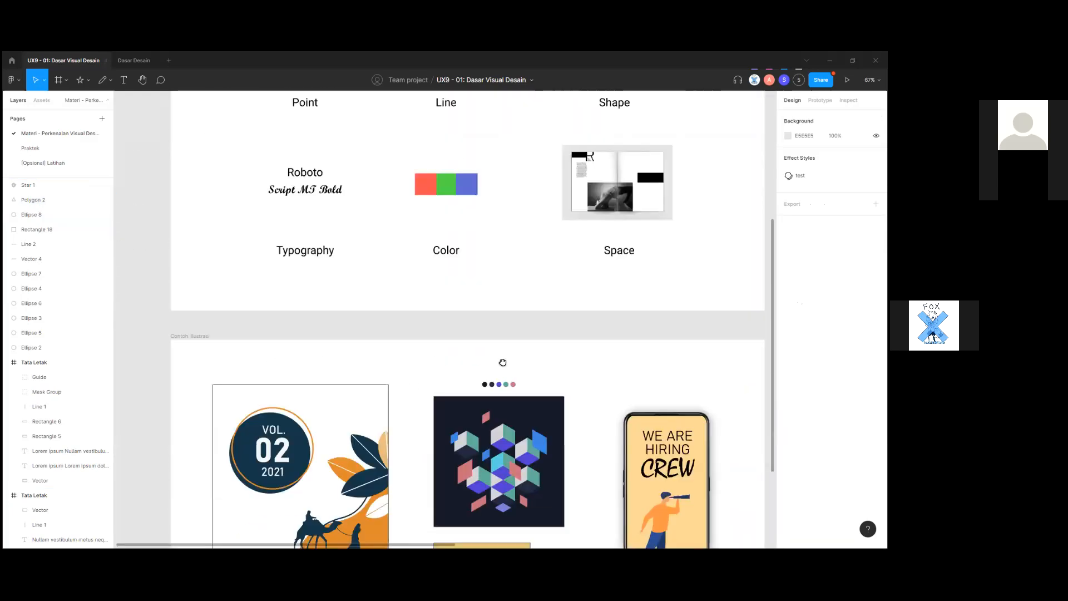
{"action": "left_click_drag", "start_coordinate": [503, 362], "coordinate": [450, 360]}
{"action": "scroll", "coordinate": [452, 359], "scroll_direction": "up", "scroll_amount": 2}
{"action": "scroll", "coordinate": [534, 351], "scroll_direction": "up", "scroll_amount": 1}
{"action": "left_click_drag", "start_coordinate": [569, 404], "coordinate": [537, 409]}
{"action": "scroll", "coordinate": [408, 442], "scroll_direction": "down", "scroll_amount": 2}
{"action": "left_click_drag", "start_coordinate": [390, 421], "coordinate": [543, 341]}
{"action": "scroll", "coordinate": [543, 340], "scroll_direction": "down", "scroll_amount": 1}
{"action": "scroll", "coordinate": [557, 336], "scroll_direction": "up", "scroll_amount": 1}
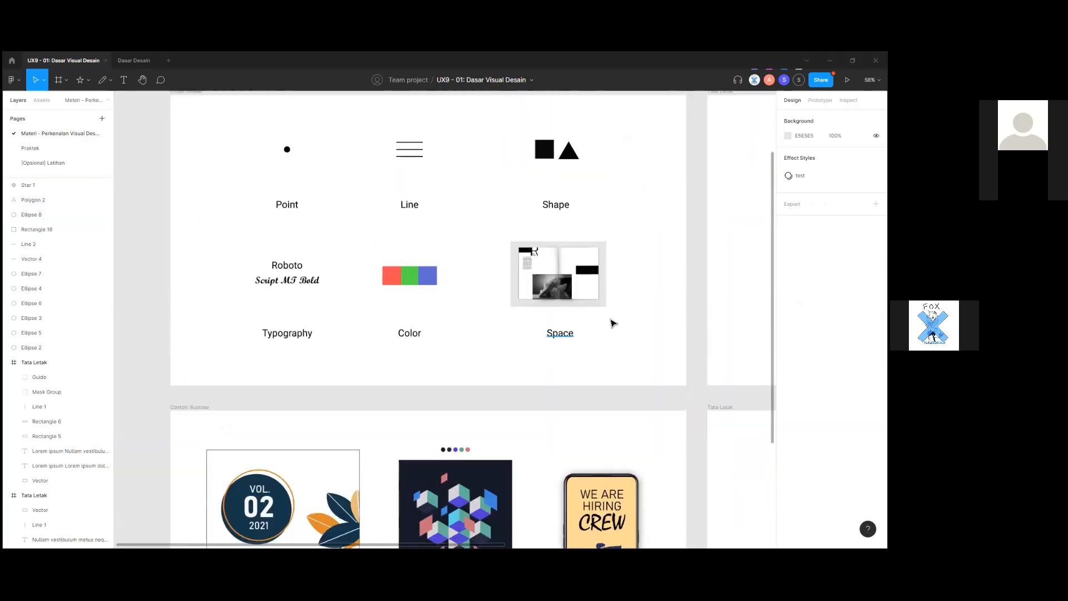
{"action": "scroll", "coordinate": [544, 353], "scroll_direction": "up", "scroll_amount": 5}
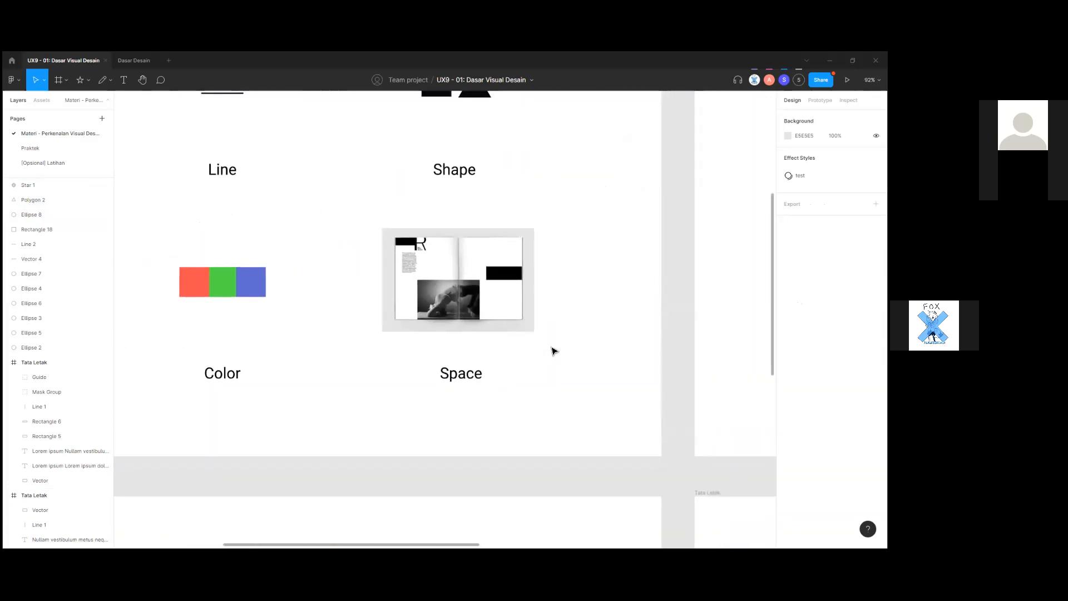
{"action": "scroll", "coordinate": [551, 356], "scroll_direction": "down", "scroll_amount": 5}
{"action": "scroll", "coordinate": [501, 316], "scroll_direction": "up", "scroll_amount": 1}
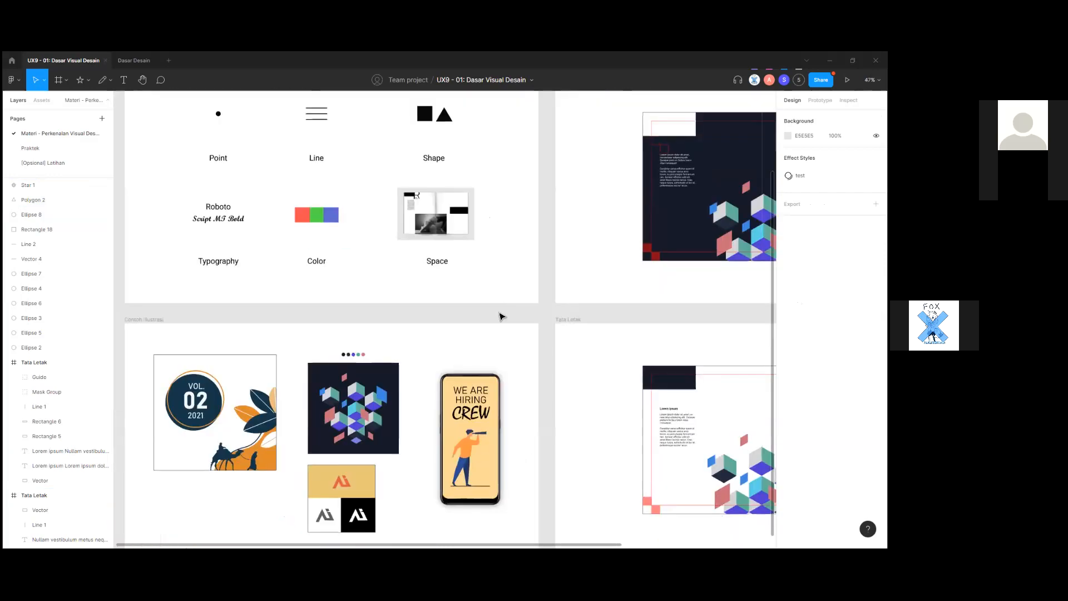
{"action": "scroll", "coordinate": [294, 463], "scroll_direction": "down", "scroll_amount": 2}
{"action": "left_click_drag", "start_coordinate": [293, 463], "coordinate": [462, 460]}
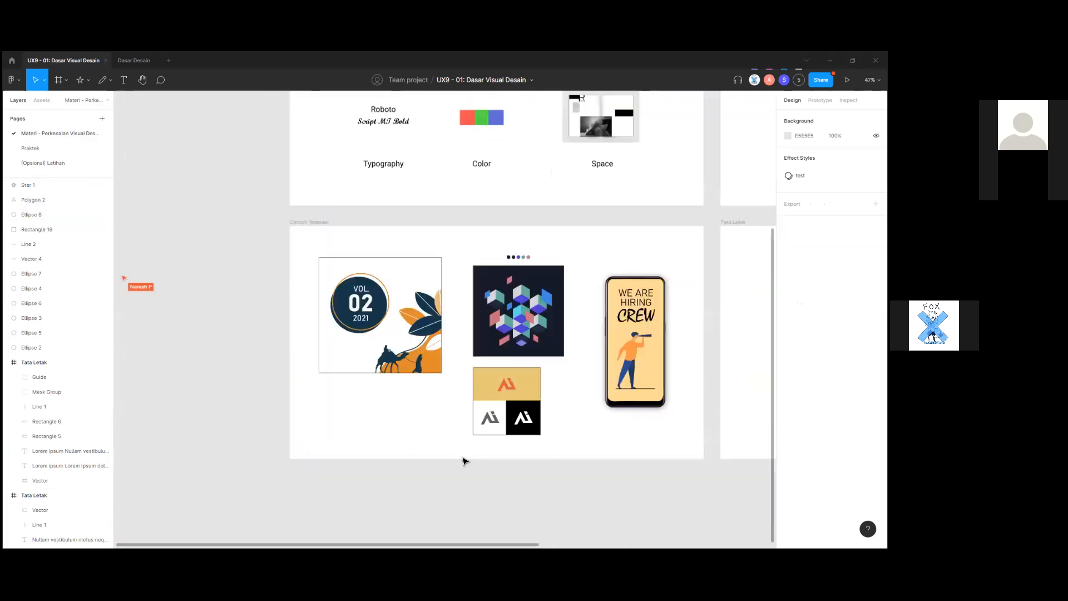
{"action": "scroll", "coordinate": [415, 352], "scroll_direction": "up", "scroll_amount": 4}
{"action": "scroll", "coordinate": [410, 450], "scroll_direction": "up", "scroll_amount": 3}
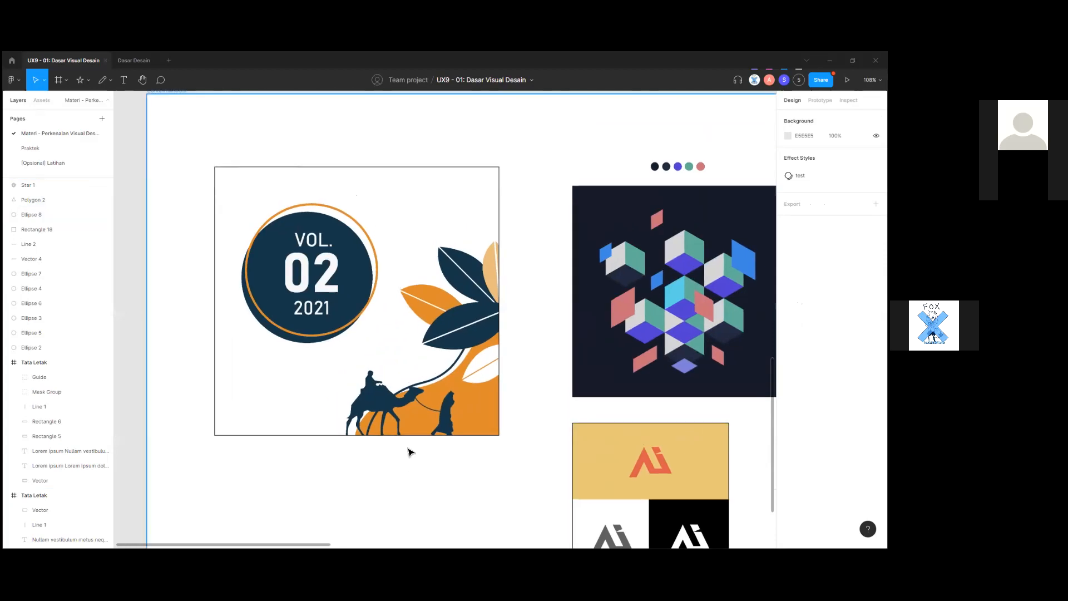
{"action": "scroll", "coordinate": [479, 448], "scroll_direction": "down", "scroll_amount": 2}
{"action": "scroll", "coordinate": [493, 451], "scroll_direction": "down", "scroll_amount": 2}
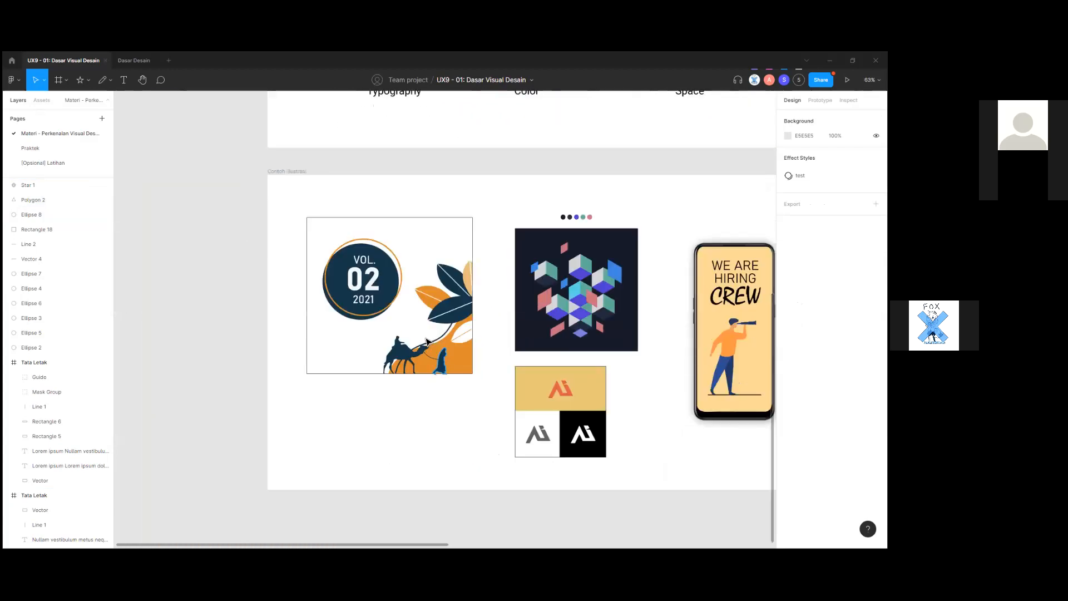
{"action": "scroll", "coordinate": [278, 429], "scroll_direction": "right", "scroll_amount": 5}
{"action": "scroll", "coordinate": [365, 382], "scroll_direction": "right", "scroll_amount": 5}
{"action": "scroll", "coordinate": [365, 248], "scroll_direction": "down", "scroll_amount": 2}
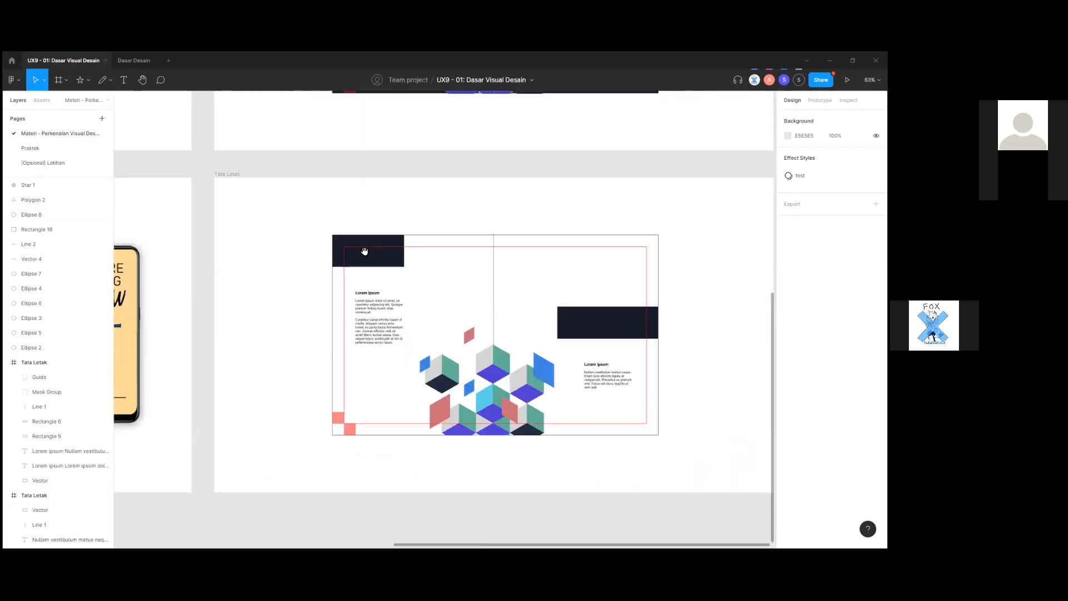
Make the left Lorem ipsum text box in the Tata Letak spread taller, to 207.
{"action": "scroll", "coordinate": [472, 312], "scroll_direction": "up", "scroll_amount": 5}
{"action": "scroll", "coordinate": [533, 321], "scroll_direction": "right", "scroll_amount": 2}
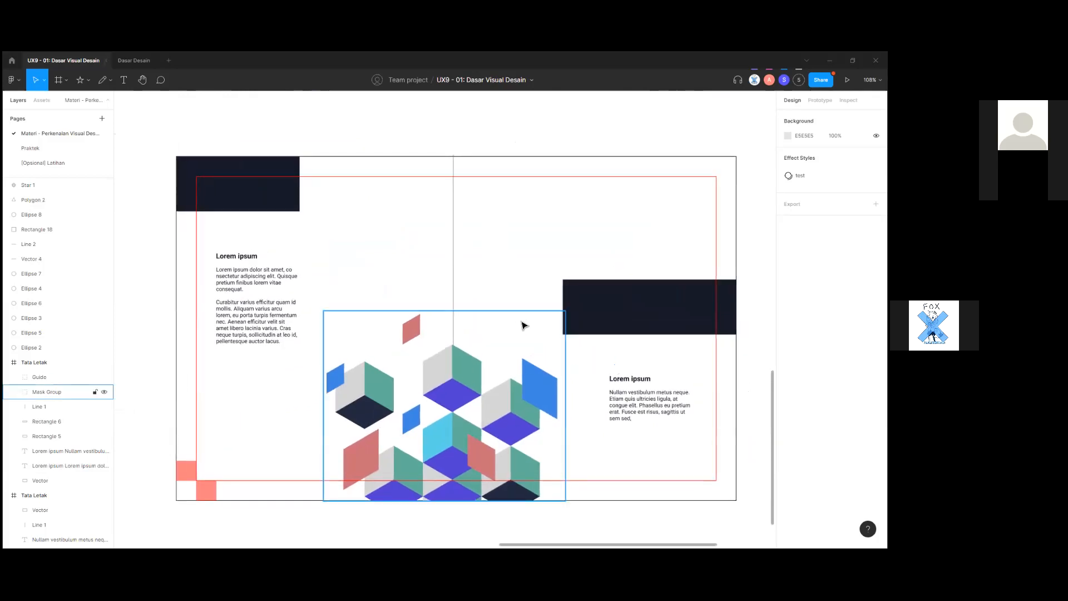
{"action": "scroll", "coordinate": [523, 326], "scroll_direction": "down", "scroll_amount": 1}
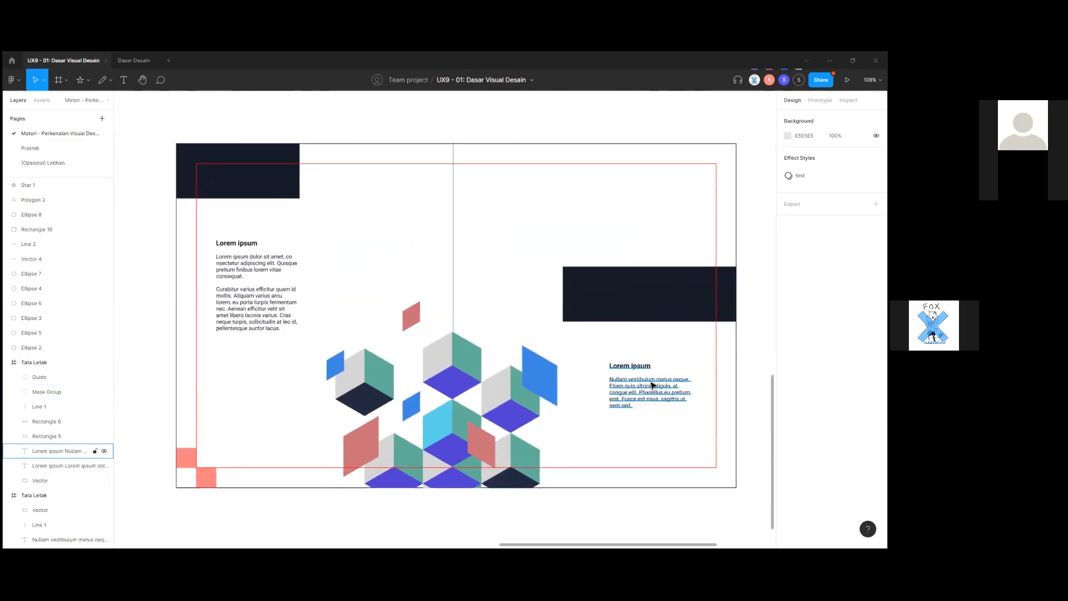
{"action": "left_click", "coordinate": [623, 383]}
{"action": "left_click", "coordinate": [275, 311]}
{"action": "scroll", "coordinate": [326, 370], "scroll_direction": "down", "scroll_amount": 3}
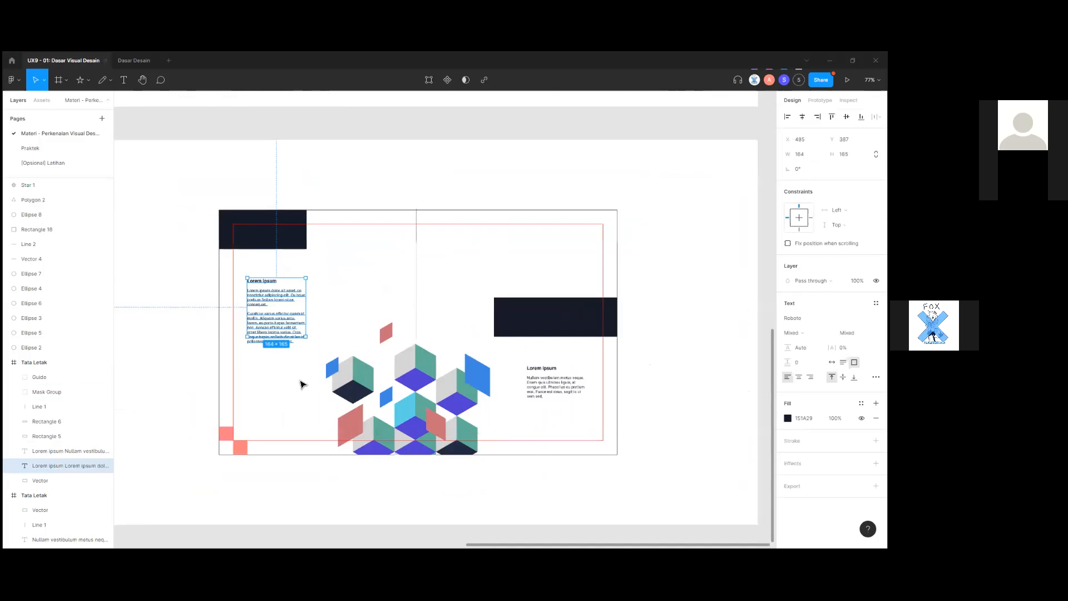
{"action": "left_click_drag", "start_coordinate": [271, 349], "coordinate": [272, 354]}
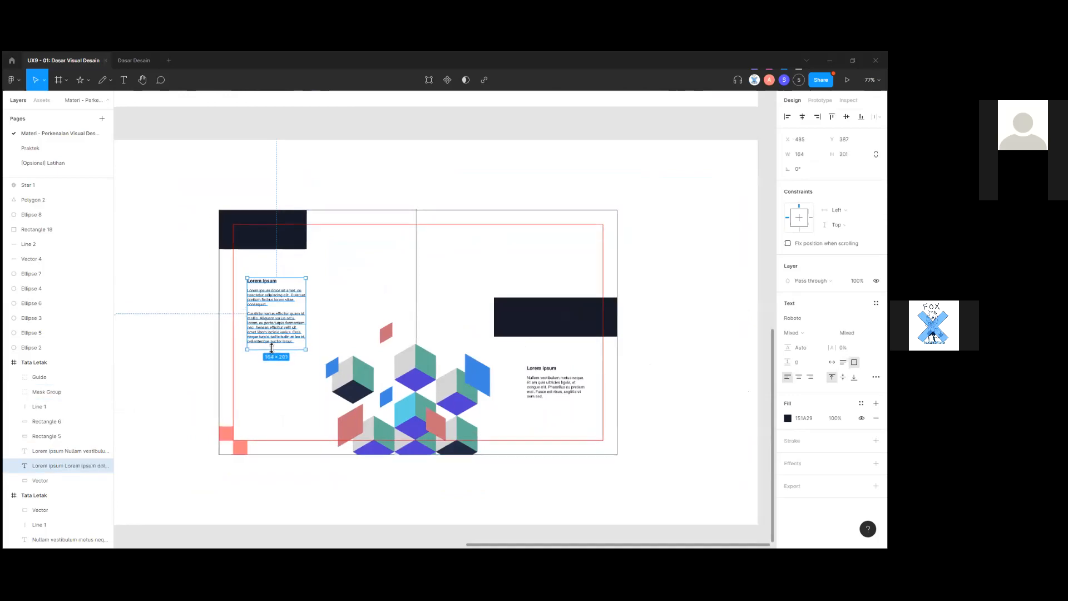
{"action": "left_click", "coordinate": [399, 486]}
{"action": "left_click", "coordinate": [299, 323]}
{"action": "left_click", "coordinate": [568, 382]}
{"action": "scroll", "coordinate": [537, 394], "scroll_direction": "up", "scroll_amount": 2}
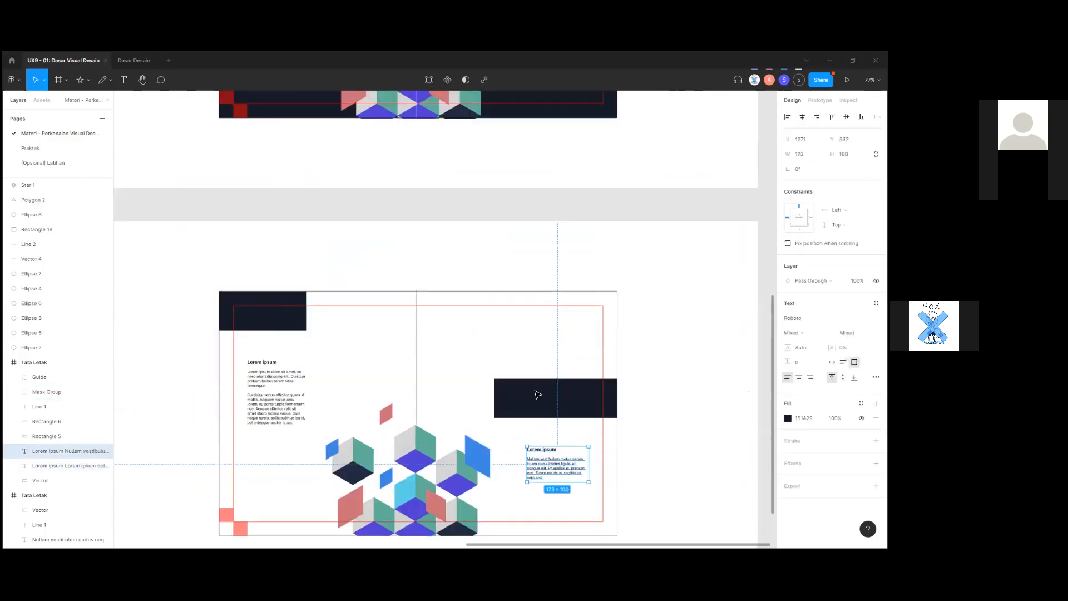
{"action": "scroll", "coordinate": [538, 394], "scroll_direction": "up", "scroll_amount": 10}
{"action": "scroll", "coordinate": [541, 447], "scroll_direction": "down", "scroll_amount": 1}
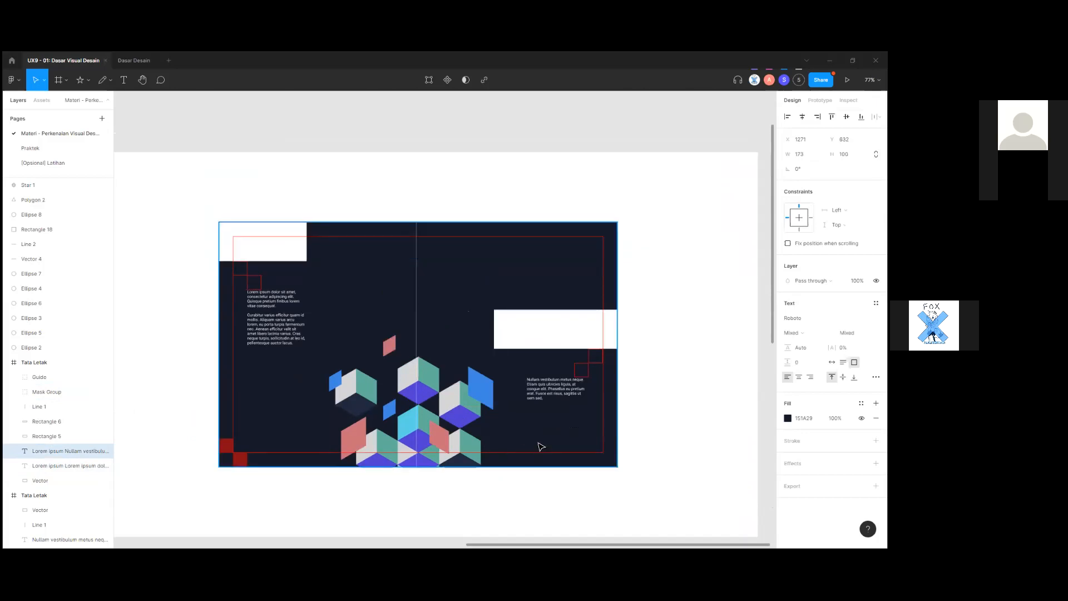
{"action": "left_click", "coordinate": [515, 420]}
Zoom around the Tata Letak layout frame and centre its cube artwork in view.
{"action": "scroll", "coordinate": [518, 427], "scroll_direction": "up", "scroll_amount": 2}
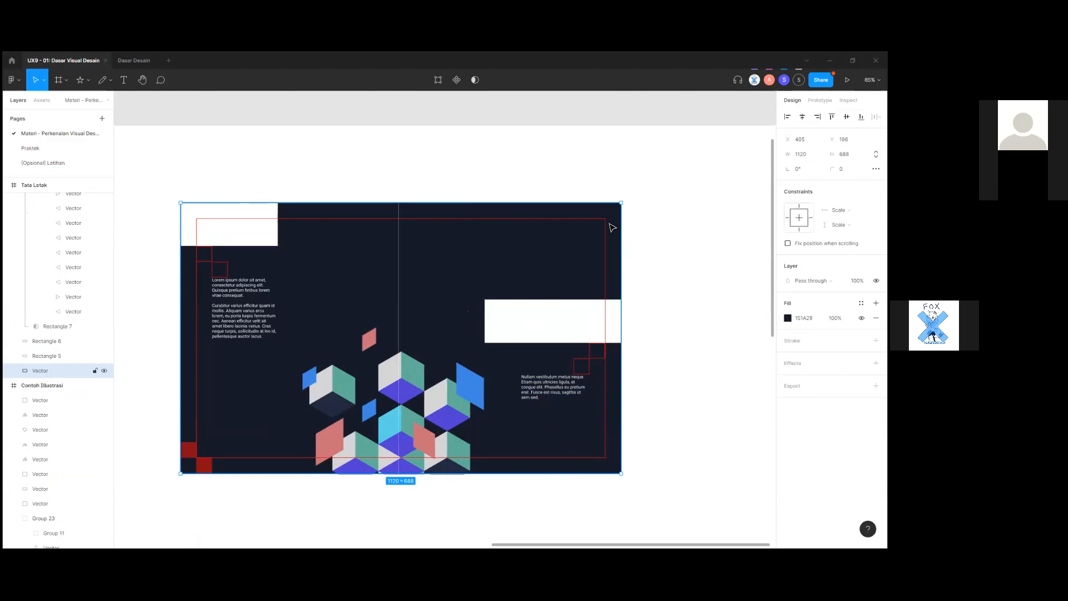
{"action": "scroll", "coordinate": [584, 333], "scroll_direction": "down", "scroll_amount": 1}
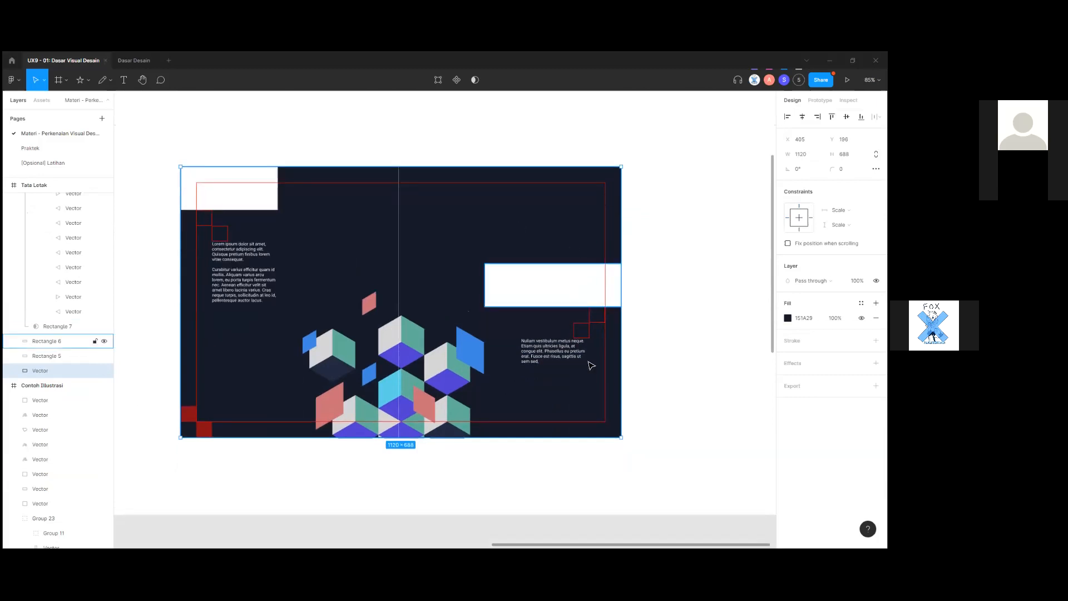
{"action": "scroll", "coordinate": [572, 386], "scroll_direction": "down", "scroll_amount": 3}
{"action": "scroll", "coordinate": [527, 372], "scroll_direction": "up", "scroll_amount": 3}
{"action": "scroll", "coordinate": [520, 442], "scroll_direction": "down", "scroll_amount": 2}
{"action": "scroll", "coordinate": [501, 423], "scroll_direction": "down", "scroll_amount": 5}
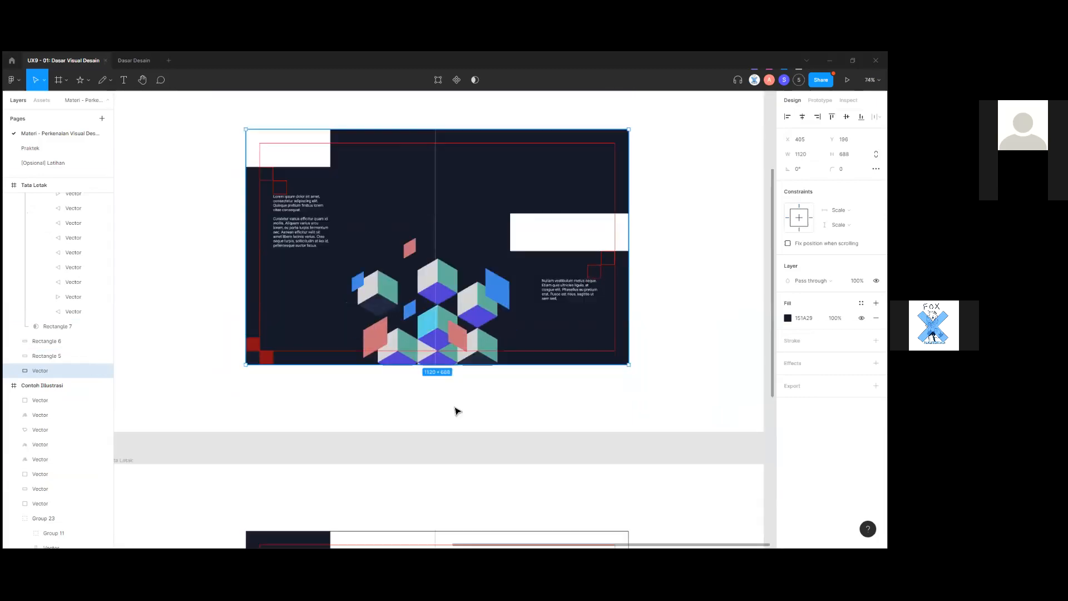
{"action": "scroll", "coordinate": [474, 336], "scroll_direction": "down", "scroll_amount": 1}
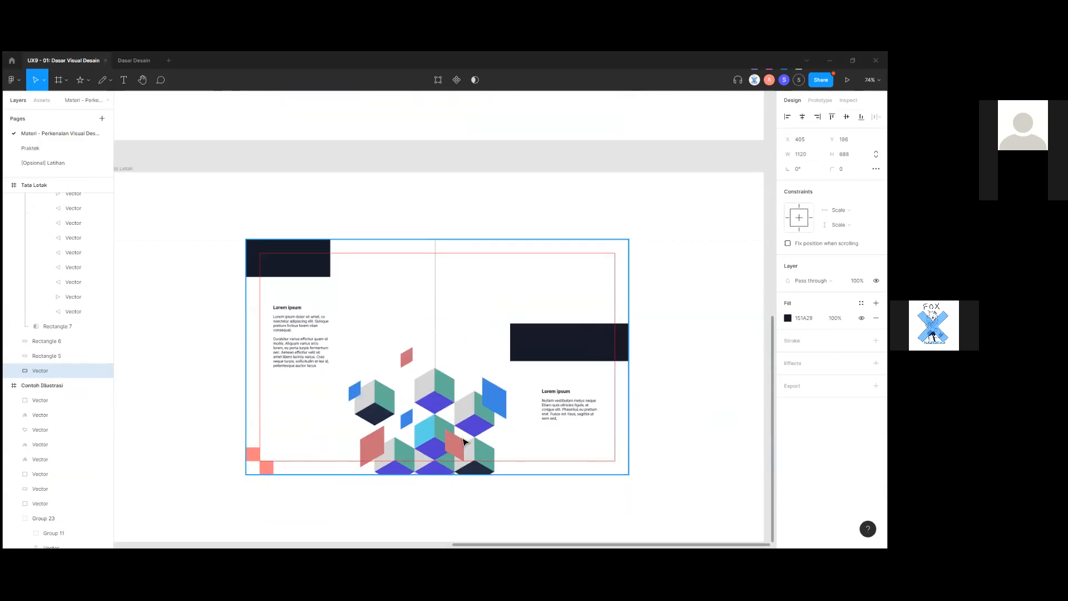
{"action": "scroll", "coordinate": [483, 290], "scroll_direction": "down", "scroll_amount": 2}
{"action": "scroll", "coordinate": [430, 333], "scroll_direction": "up", "scroll_amount": 3}
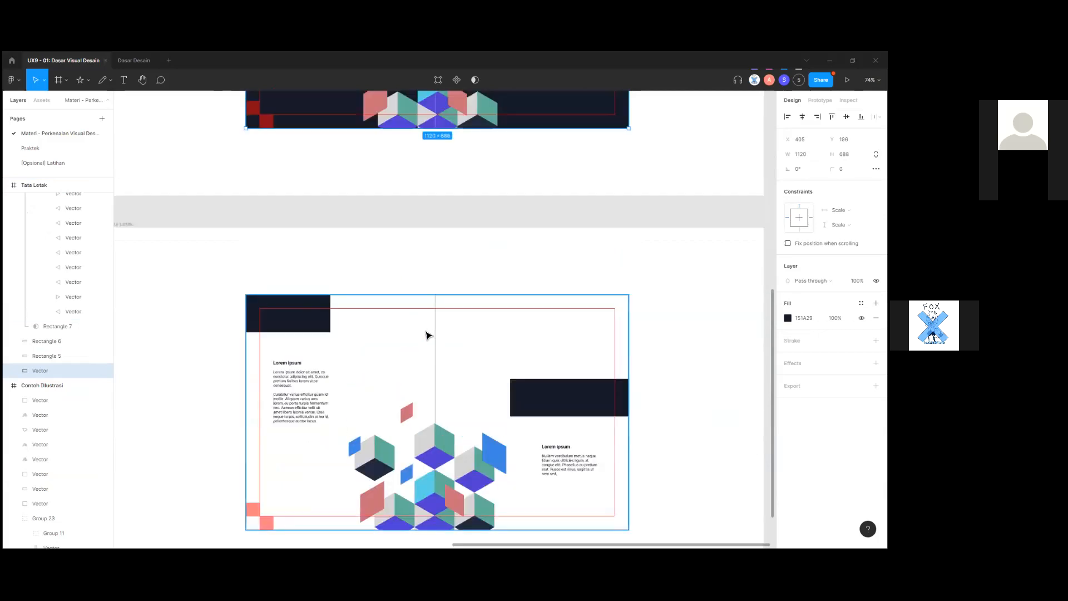
{"action": "scroll", "coordinate": [444, 358], "scroll_direction": "down", "scroll_amount": 3}
{"action": "scroll", "coordinate": [473, 419], "scroll_direction": "up", "scroll_amount": 4}
{"action": "left_click_drag", "start_coordinate": [474, 419], "coordinate": [508, 353]}
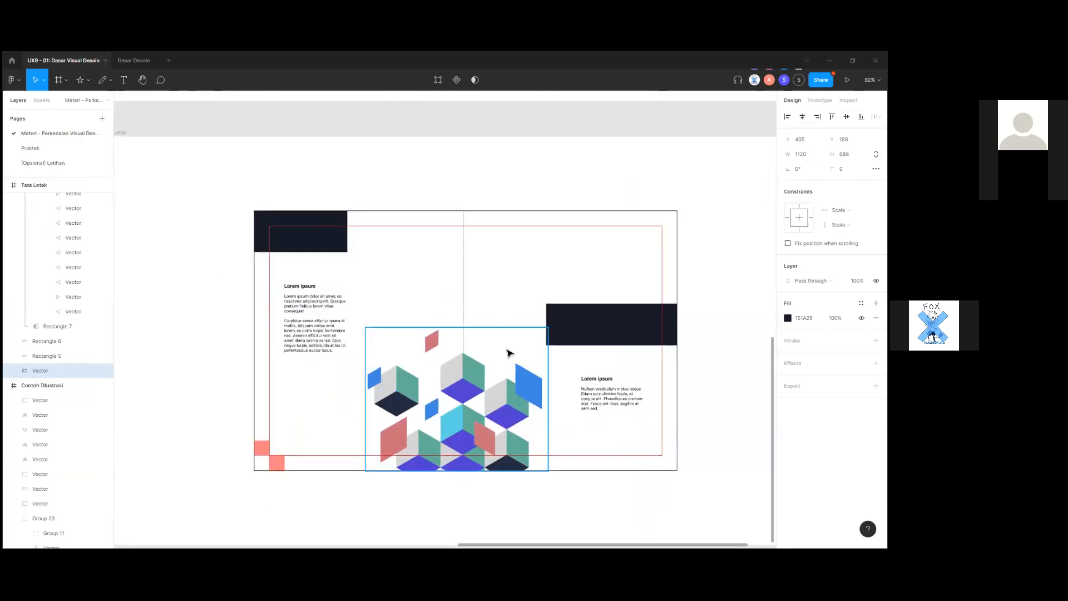
Pan with the hand tool from the layout frame over to the Unsur Desain frame.
{"action": "scroll", "coordinate": [499, 479], "scroll_direction": "down", "scroll_amount": 1}
{"action": "scroll", "coordinate": [389, 480], "scroll_direction": "down", "scroll_amount": 3}
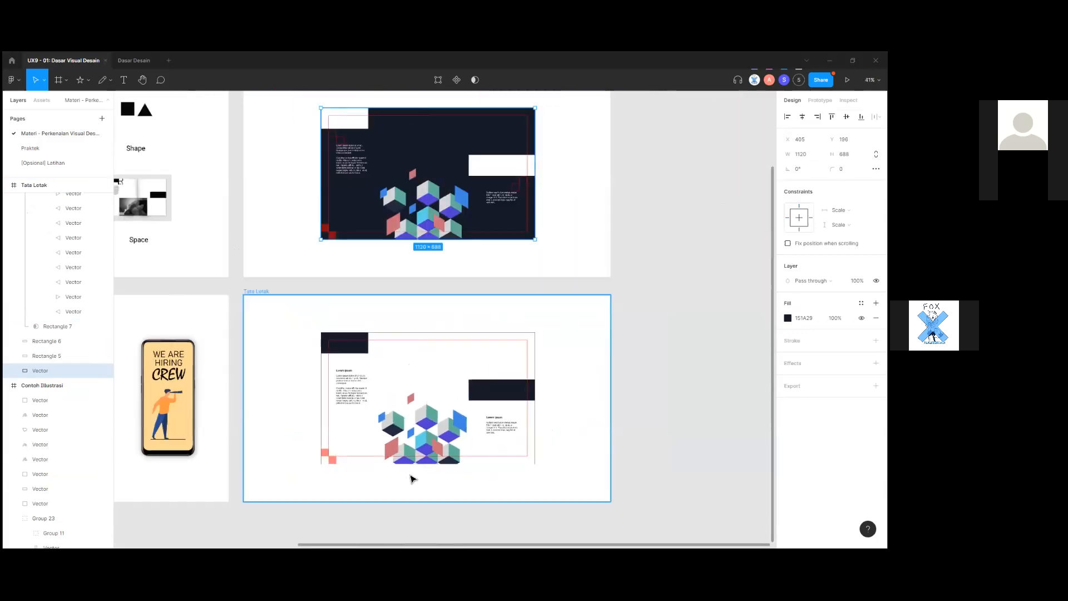
{"action": "scroll", "coordinate": [473, 444], "scroll_direction": "up", "scroll_amount": 2}
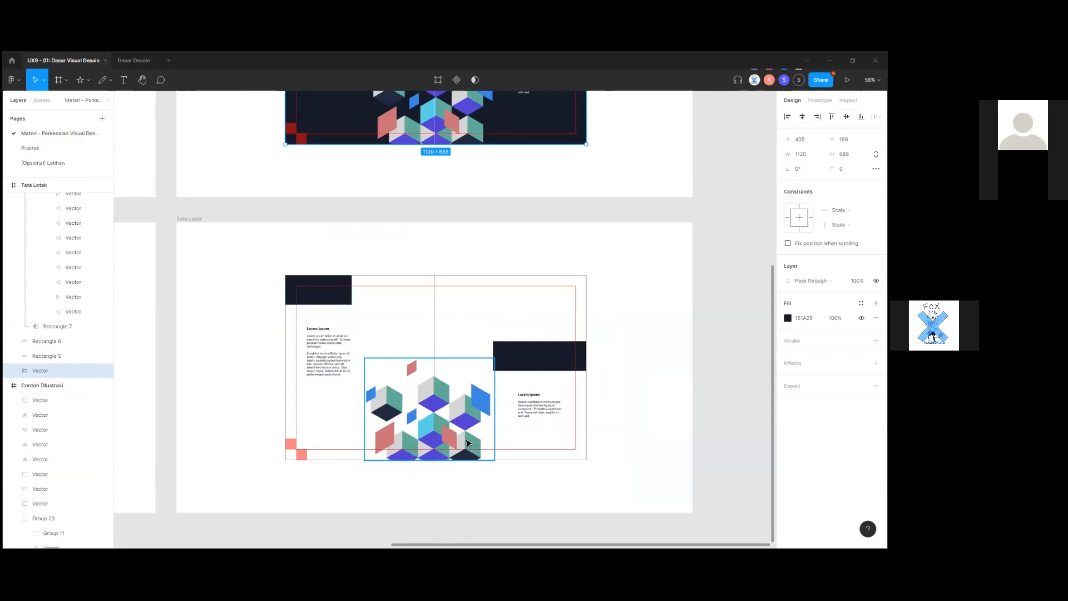
{"action": "scroll", "coordinate": [467, 443], "scroll_direction": "up", "scroll_amount": 2}
{"action": "scroll", "coordinate": [467, 442], "scroll_direction": "down", "scroll_amount": 1}
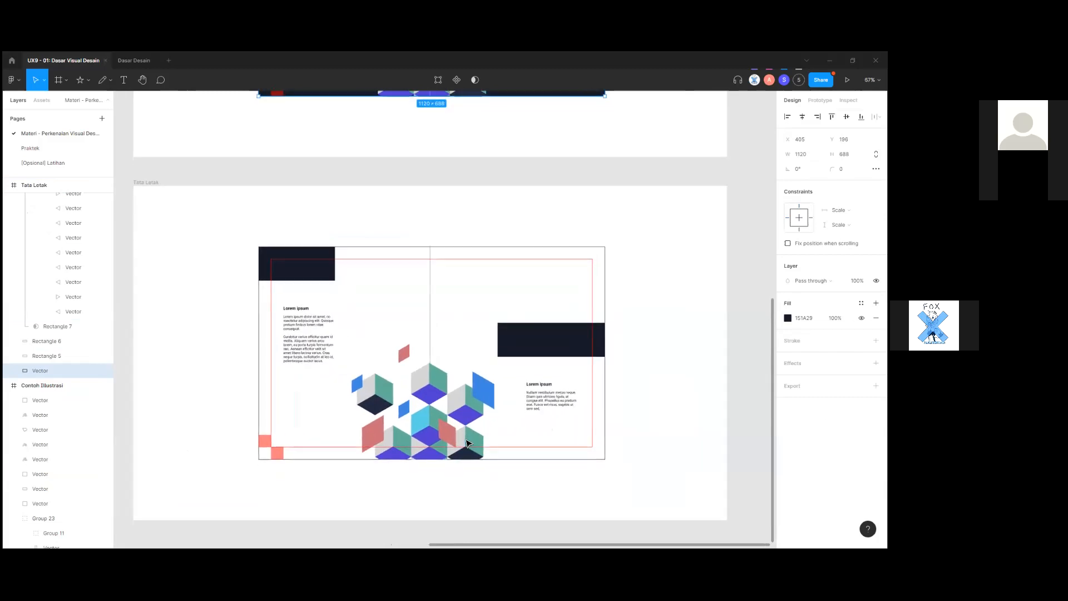
{"action": "scroll", "coordinate": [467, 442], "scroll_direction": "down", "scroll_amount": 2}
{"action": "scroll", "coordinate": [462, 445], "scroll_direction": "up", "scroll_amount": 3}
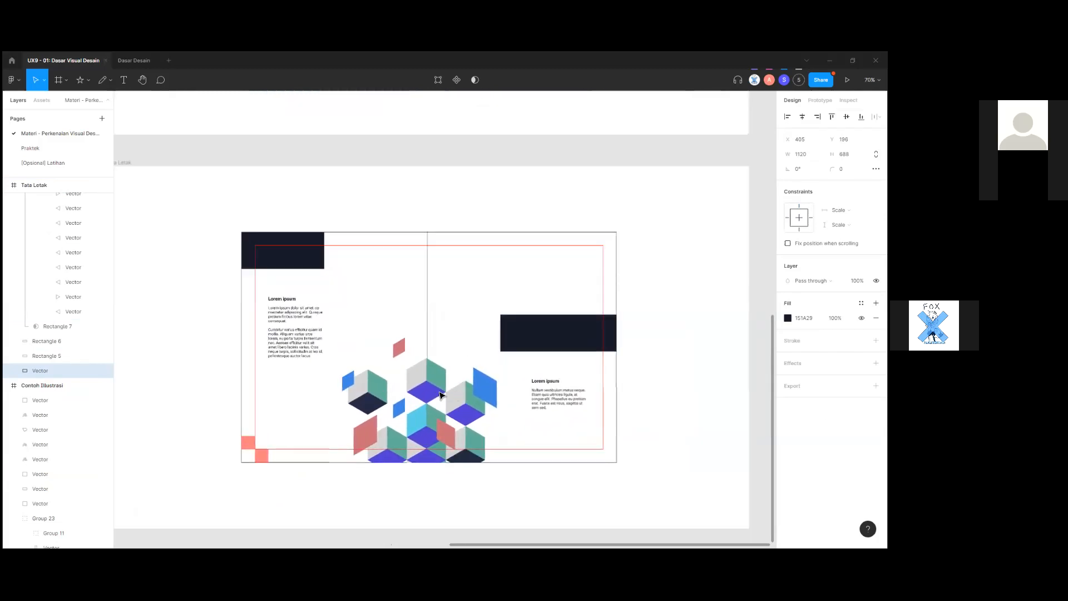
{"action": "scroll", "coordinate": [290, 467], "scroll_direction": "down", "scroll_amount": 1}
{"action": "left_click_drag", "start_coordinate": [407, 499], "coordinate": [430, 508]}
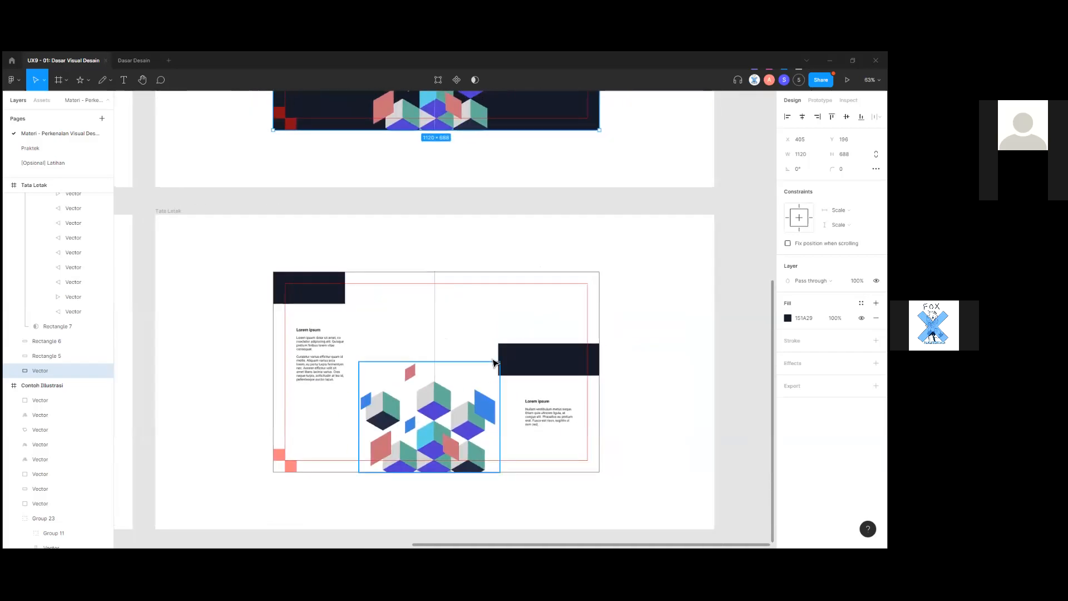
{"action": "scroll", "coordinate": [434, 411], "scroll_direction": "down", "scroll_amount": 3}
{"action": "scroll", "coordinate": [434, 412], "scroll_direction": "up", "scroll_amount": 3}
{"action": "left_click_drag", "start_coordinate": [207, 301], "coordinate": [601, 370]}
{"action": "left_click_drag", "start_coordinate": [395, 300], "coordinate": [461, 406]}
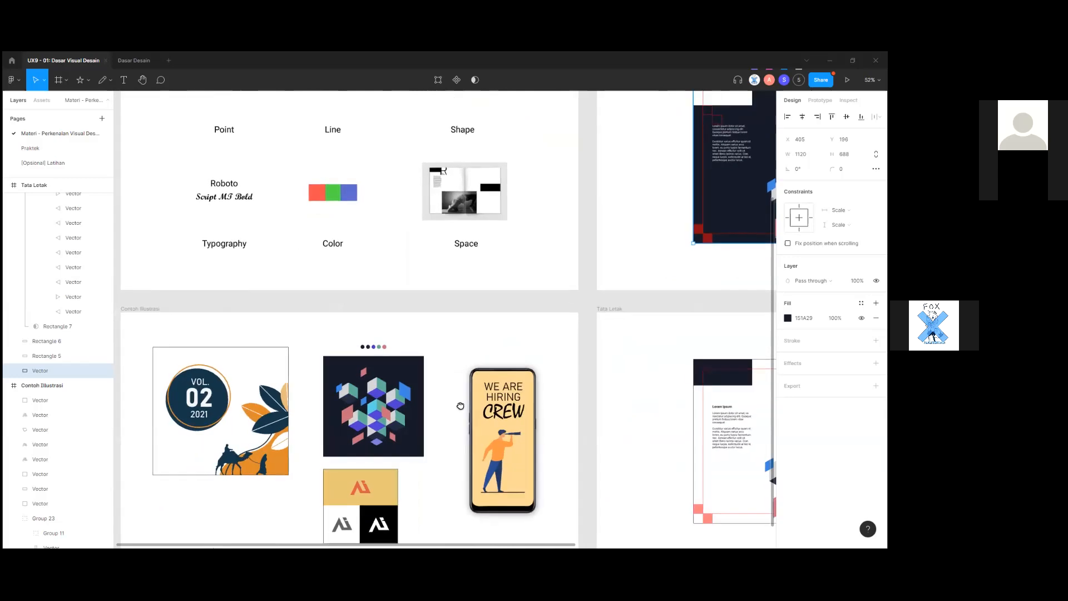
{"action": "scroll", "coordinate": [451, 403], "scroll_direction": "up", "scroll_amount": 1}
{"action": "left_click_drag", "start_coordinate": [218, 213], "coordinate": [587, 412]}
{"action": "left_click", "coordinate": [588, 412]}
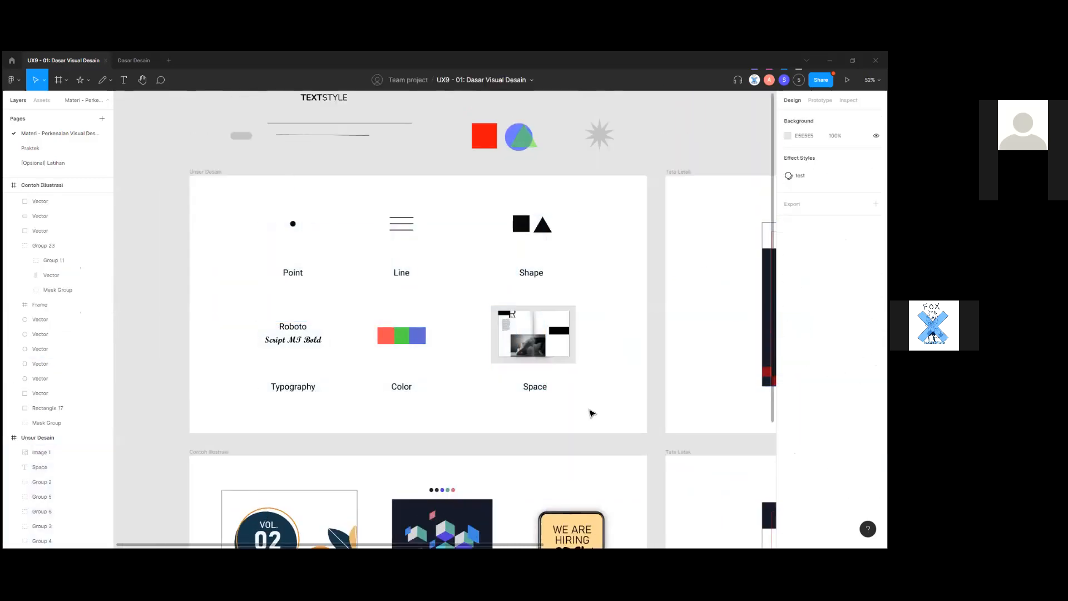
{"action": "scroll", "coordinate": [591, 413], "scroll_direction": "down", "scroll_amount": 1}
{"action": "scroll", "coordinate": [591, 413], "scroll_direction": "up", "scroll_amount": 1}
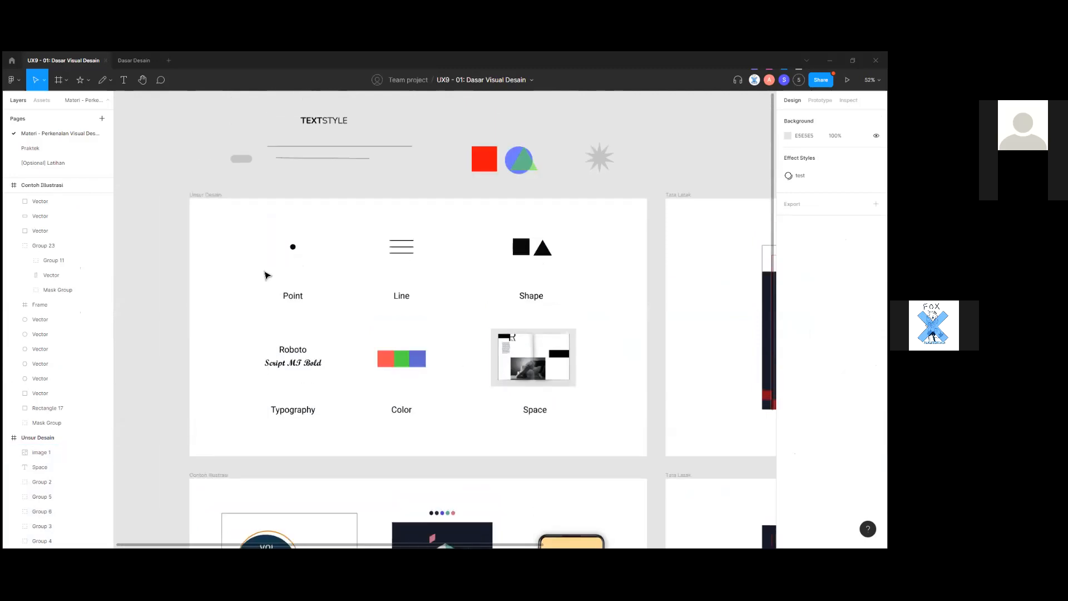
{"action": "scroll", "coordinate": [314, 288], "scroll_direction": "up", "scroll_amount": 1}
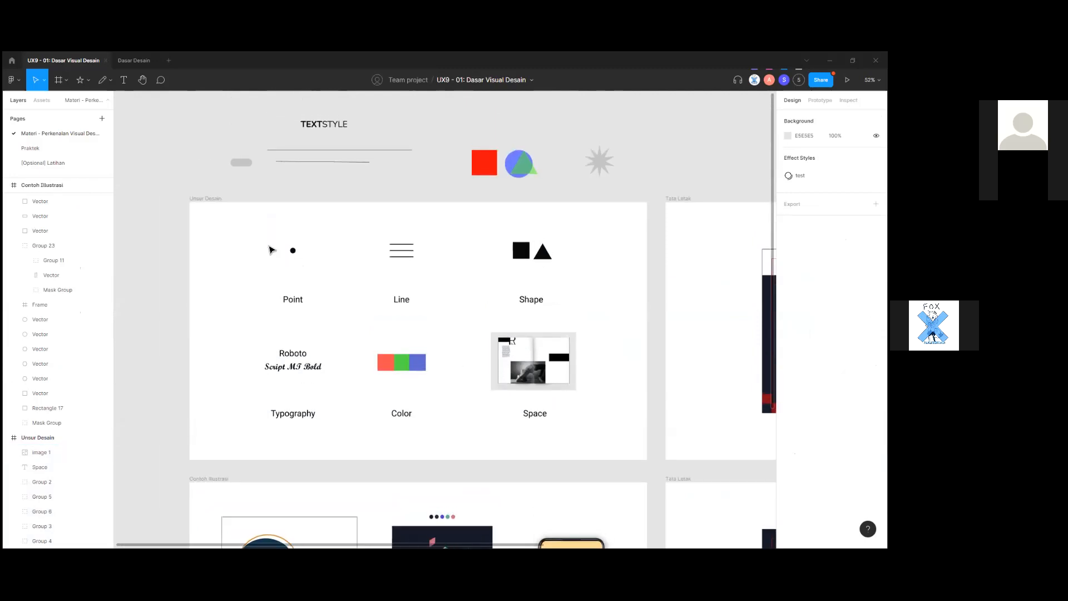
{"action": "left_click", "coordinate": [291, 250]}
{"action": "left_click", "coordinate": [367, 273]}
{"action": "scroll", "coordinate": [432, 345], "scroll_direction": "down", "scroll_amount": 3}
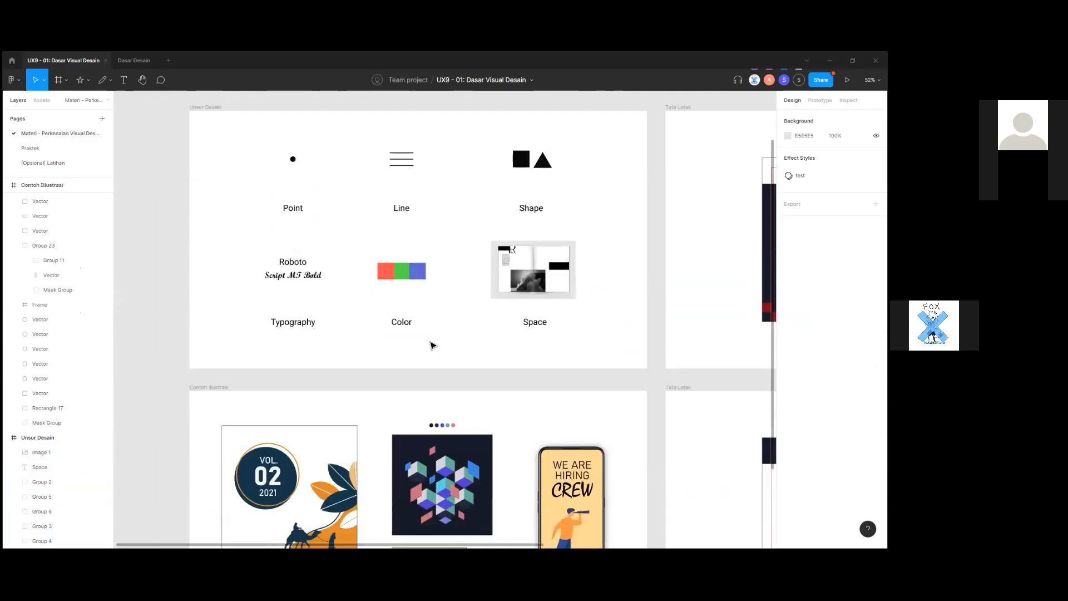
{"action": "scroll", "coordinate": [341, 339], "scroll_direction": "down", "scroll_amount": 1}
{"action": "scroll", "coordinate": [492, 355], "scroll_direction": "down", "scroll_amount": 5}
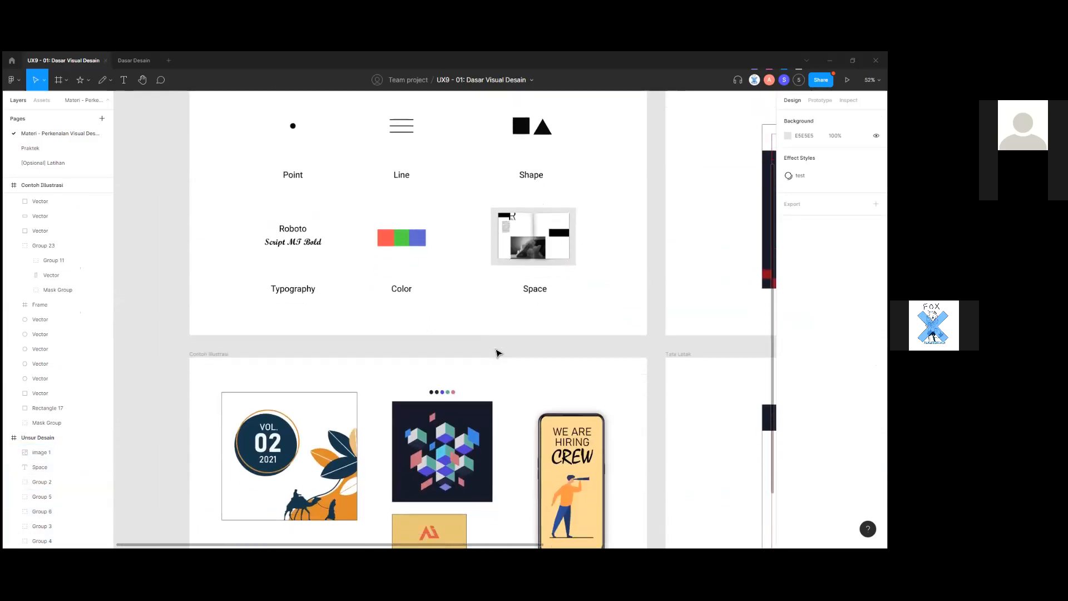
{"action": "scroll", "coordinate": [281, 397], "scroll_direction": "up", "scroll_amount": 4}
{"action": "left_click_drag", "start_coordinate": [388, 405], "coordinate": [313, 421]}
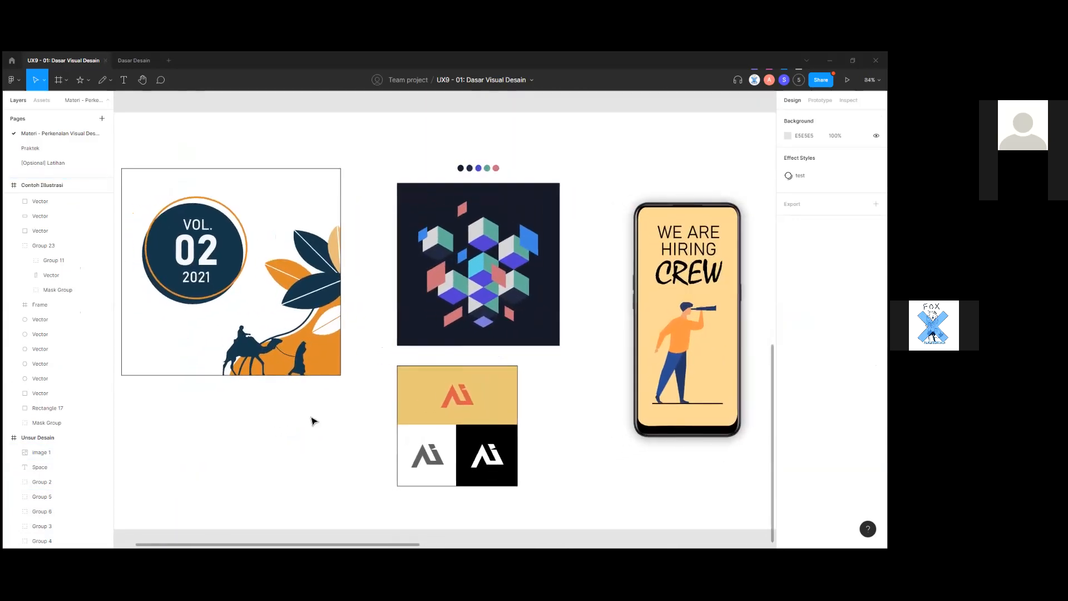
{"action": "left_click", "coordinate": [509, 287]}
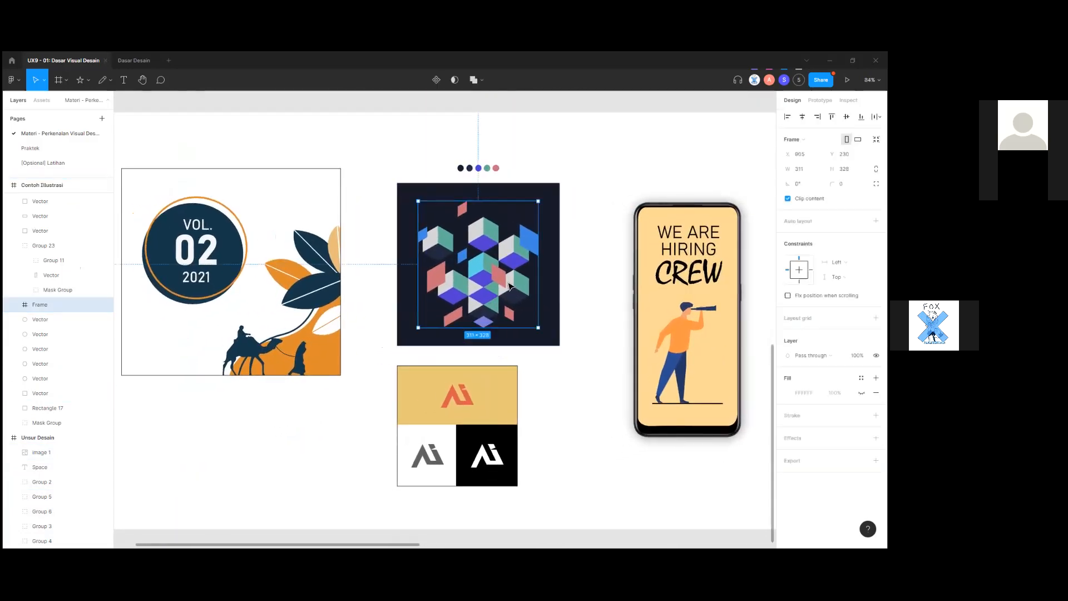
{"action": "left_click", "coordinate": [638, 366]}
{"action": "left_click", "coordinate": [325, 358]}
{"action": "left_click", "coordinate": [532, 445]}
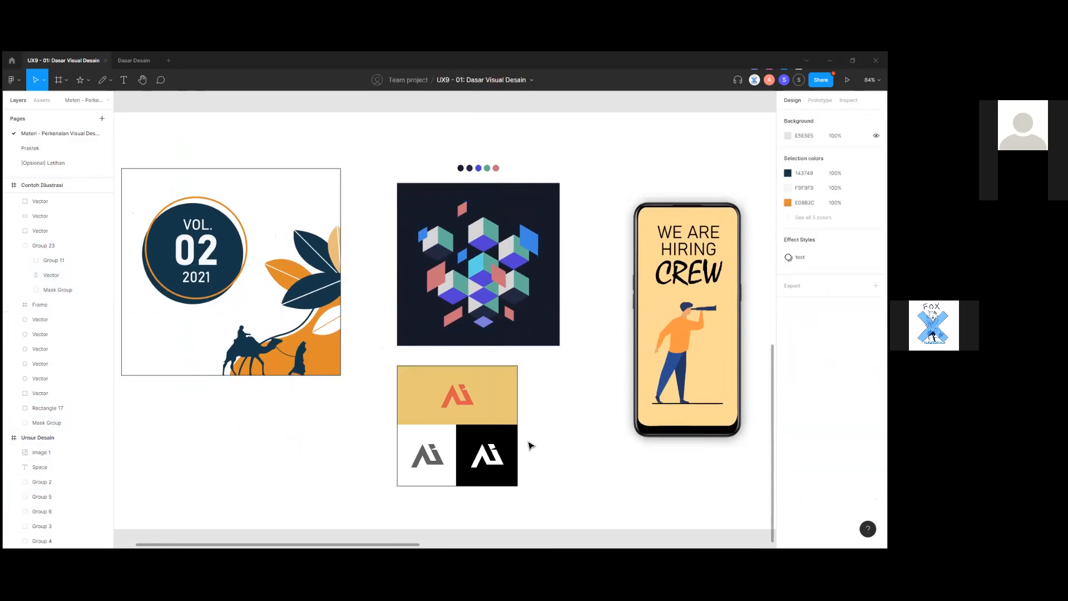
{"action": "left_click", "coordinate": [494, 424]}
{"action": "left_click", "coordinate": [450, 403]}
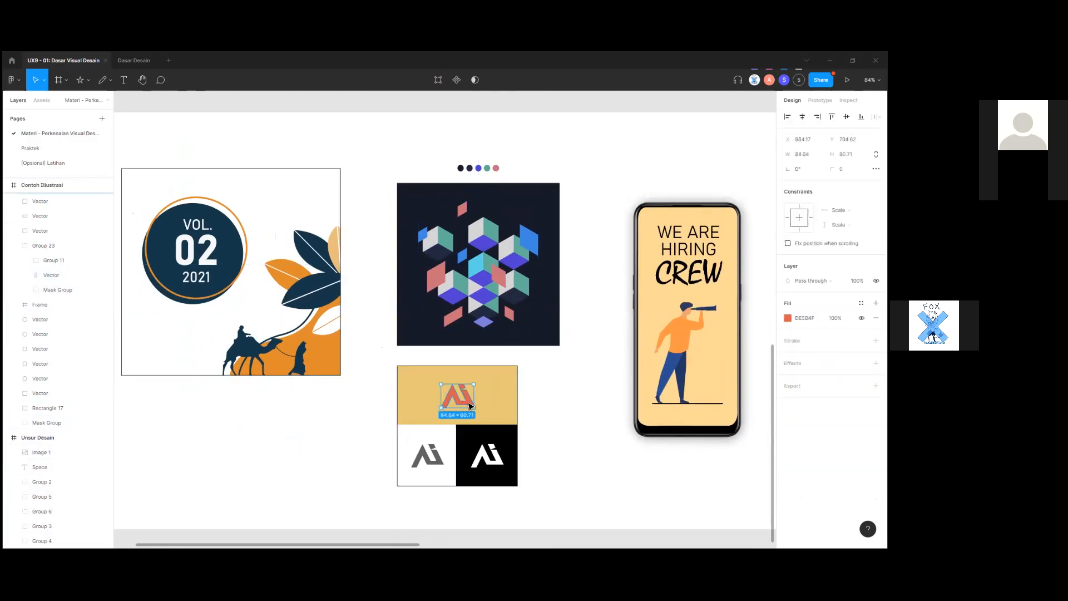
{"action": "left_click", "coordinate": [568, 419]}
{"action": "scroll", "coordinate": [450, 415], "scroll_direction": "up", "scroll_amount": 1}
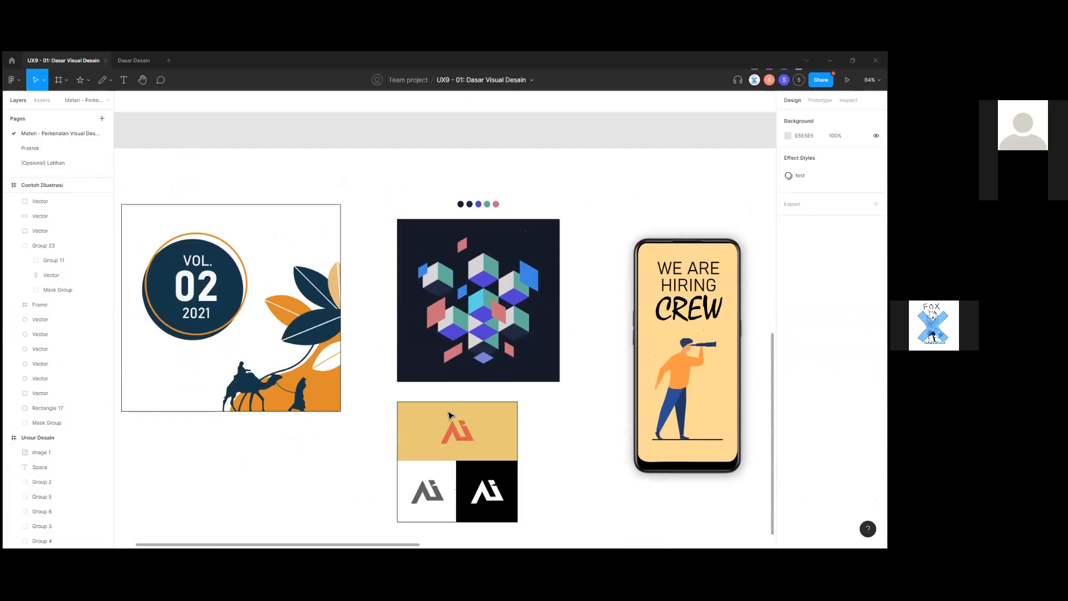
{"action": "scroll", "coordinate": [492, 401], "scroll_direction": "down", "scroll_amount": 2}
{"action": "scroll", "coordinate": [301, 436], "scroll_direction": "up", "scroll_amount": 2}
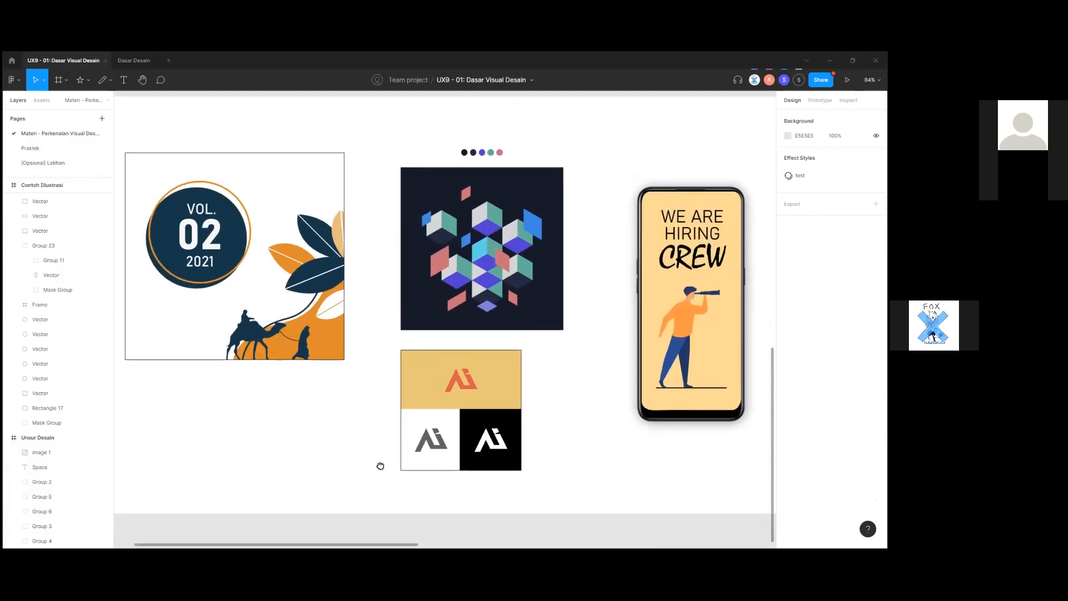
{"action": "scroll", "coordinate": [379, 465], "scroll_direction": "left", "scroll_amount": 2}
{"action": "left_click", "coordinate": [276, 287]}
{"action": "scroll", "coordinate": [301, 303], "scroll_direction": "down", "scroll_amount": 3}
{"action": "scroll", "coordinate": [372, 382], "scroll_direction": "right", "scroll_amount": 1}
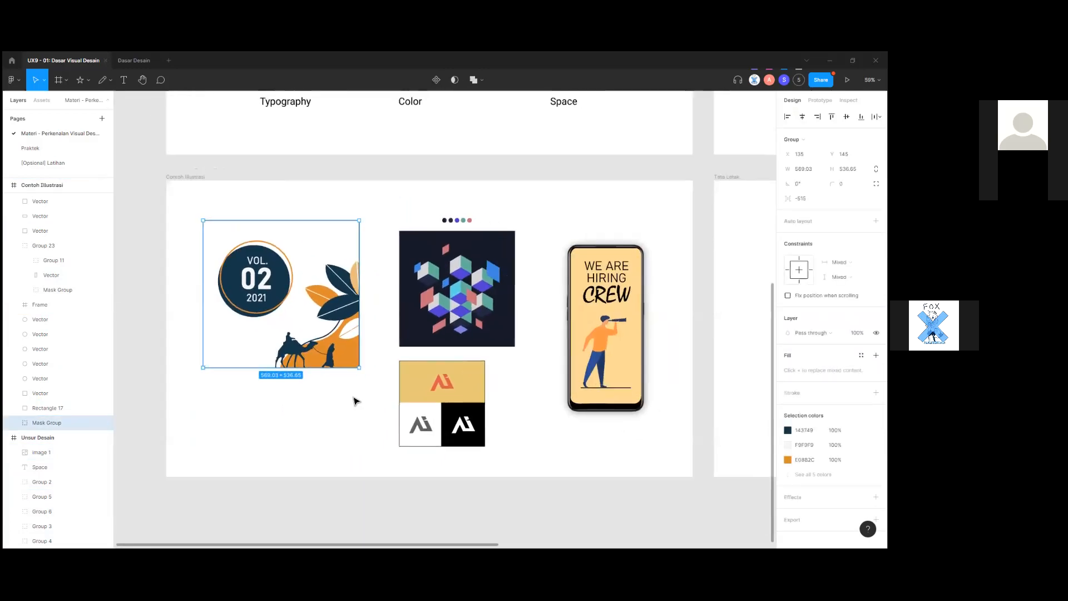
{"action": "left_click", "coordinate": [355, 401]}
{"action": "scroll", "coordinate": [389, 389], "scroll_direction": "up", "scroll_amount": 2}
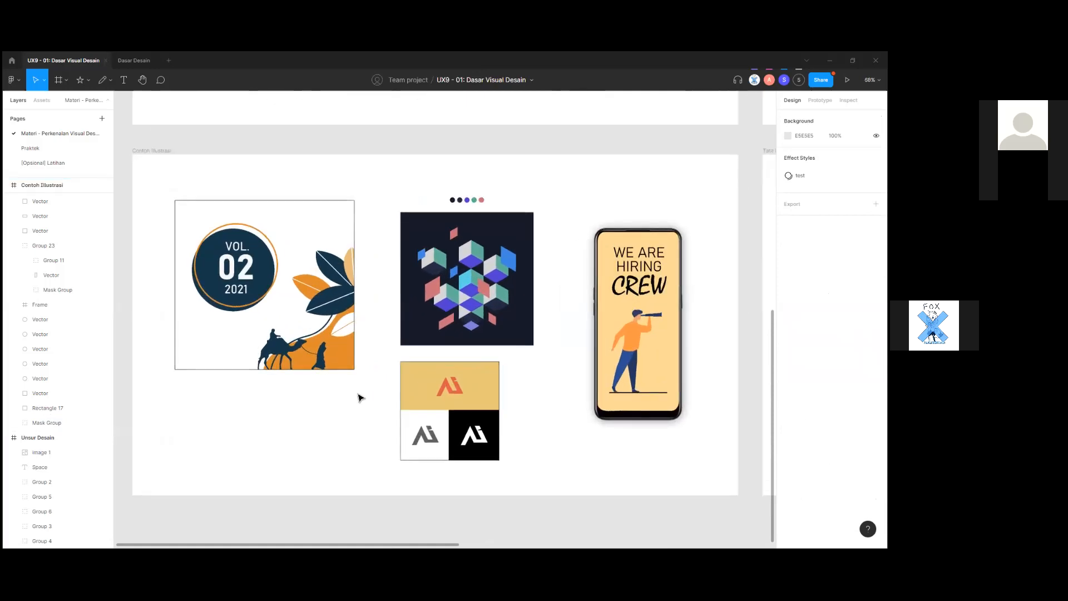
{"action": "scroll", "coordinate": [359, 397], "scroll_direction": "up", "scroll_amount": 1}
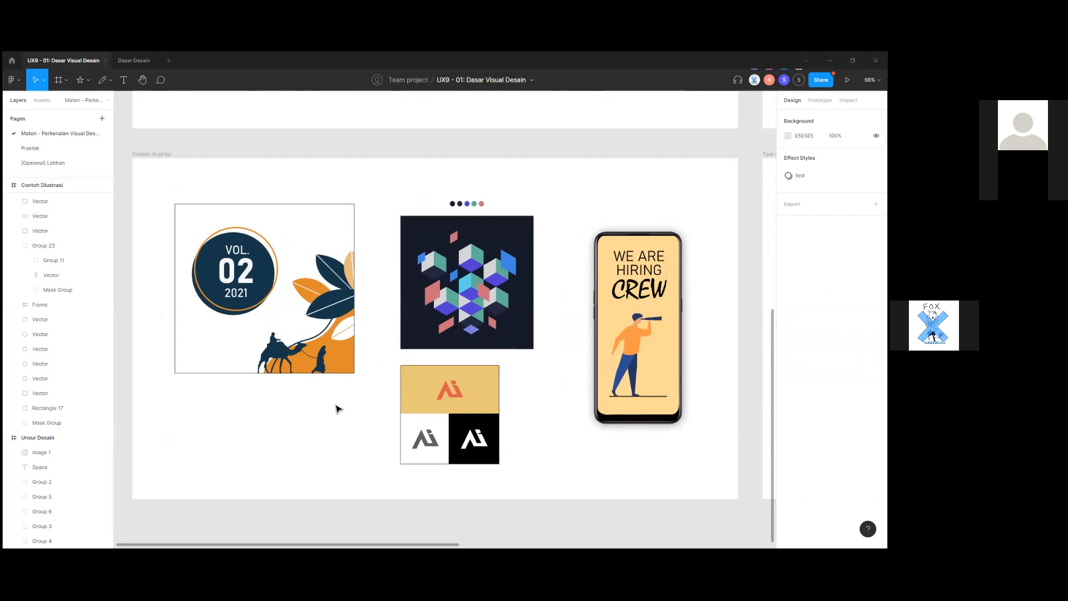
{"action": "scroll", "coordinate": [336, 409], "scroll_direction": "up", "scroll_amount": 10}
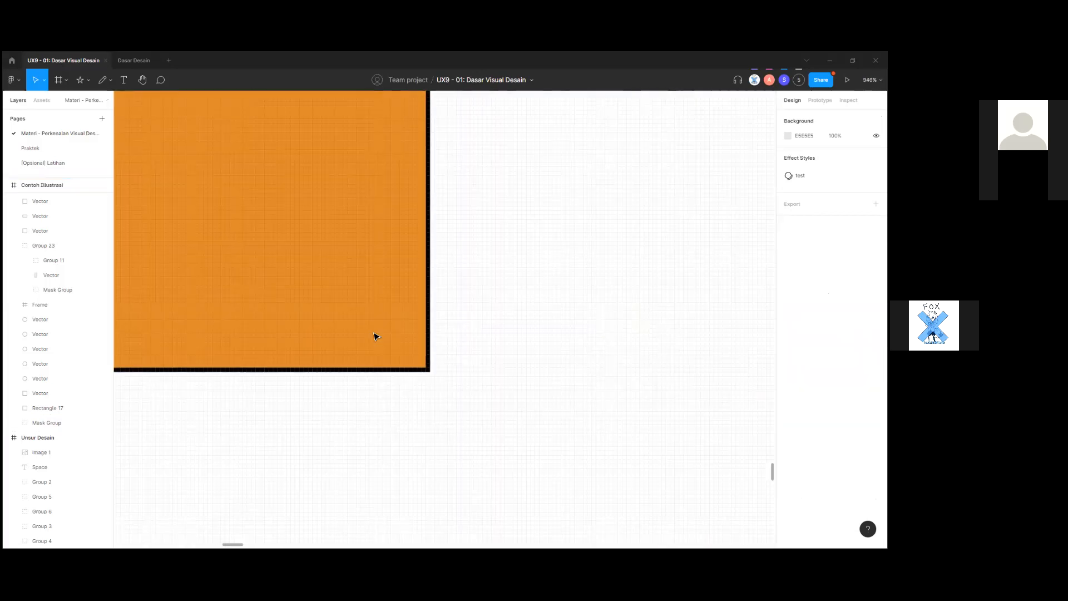
{"action": "scroll", "coordinate": [373, 336], "scroll_direction": "down", "scroll_amount": 4}
{"action": "scroll", "coordinate": [374, 336], "scroll_direction": "down", "scroll_amount": 5}
{"action": "scroll", "coordinate": [375, 336], "scroll_direction": "up", "scroll_amount": 6}
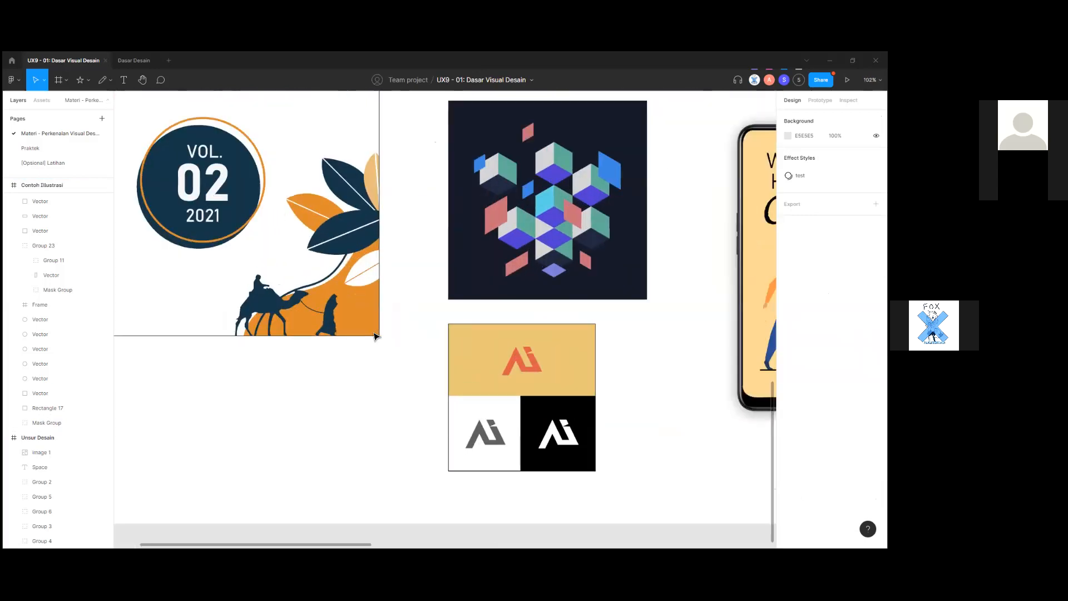
{"action": "scroll", "coordinate": [374, 336], "scroll_direction": "up", "scroll_amount": 4}
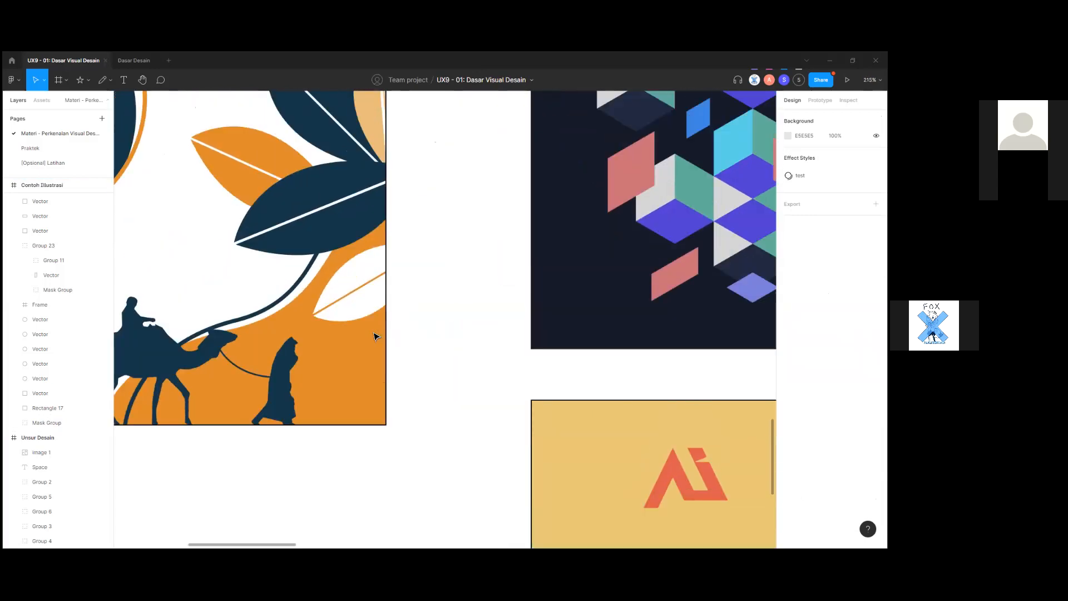
{"action": "scroll", "coordinate": [382, 374], "scroll_direction": "down", "scroll_amount": 6}
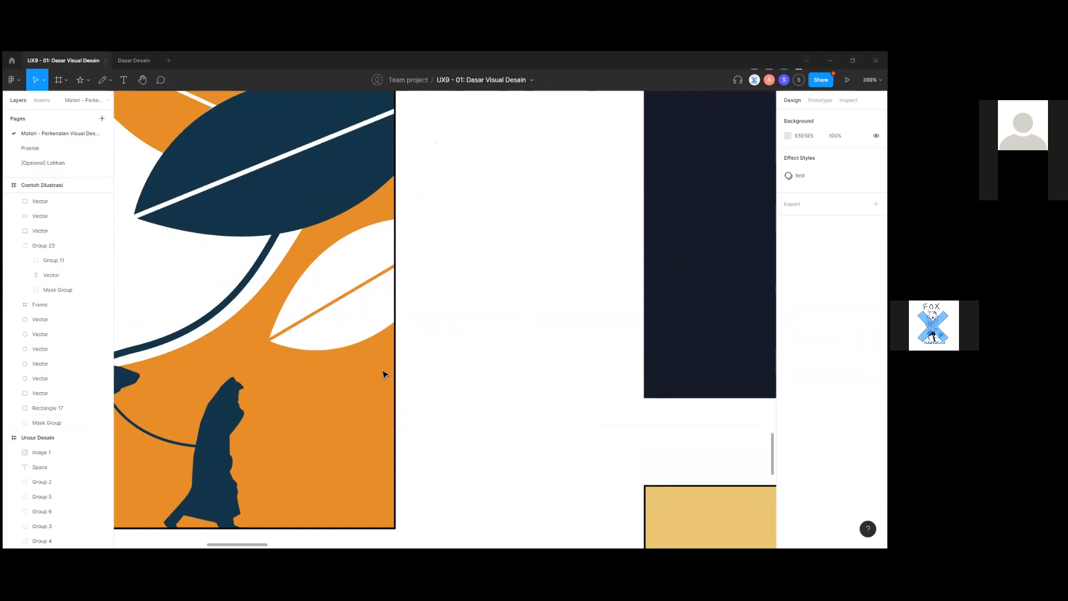
{"action": "scroll", "coordinate": [383, 374], "scroll_direction": "up", "scroll_amount": 5}
{"action": "scroll", "coordinate": [383, 374], "scroll_direction": "down", "scroll_amount": 9}
{"action": "left_click_drag", "start_coordinate": [480, 124], "coordinate": [413, 445]}
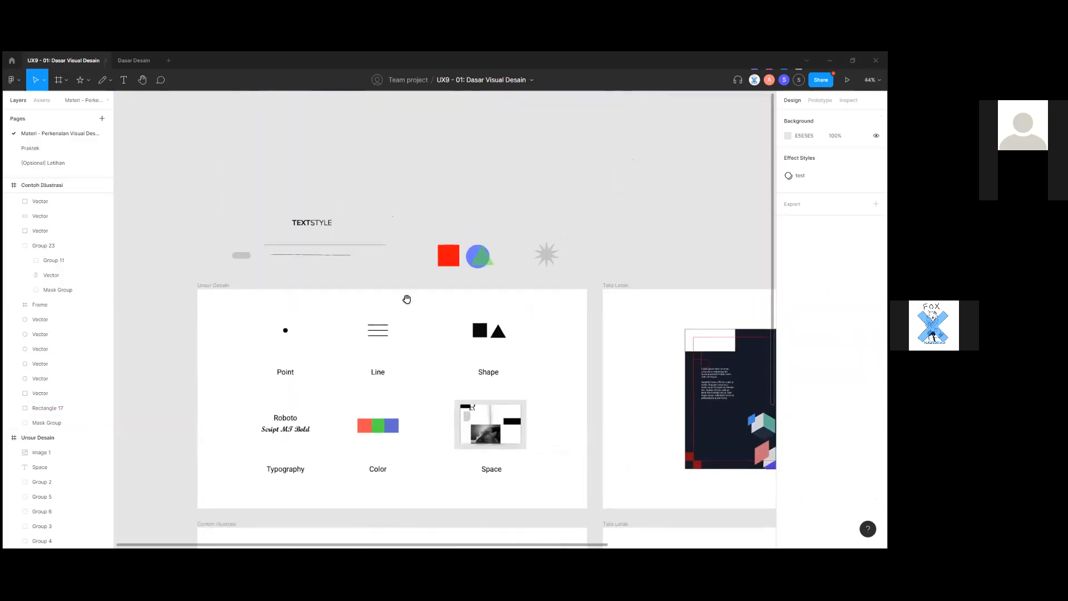
{"action": "scroll", "coordinate": [369, 341], "scroll_direction": "down", "scroll_amount": 2}
{"action": "scroll", "coordinate": [317, 370], "scroll_direction": "up", "scroll_amount": 8}
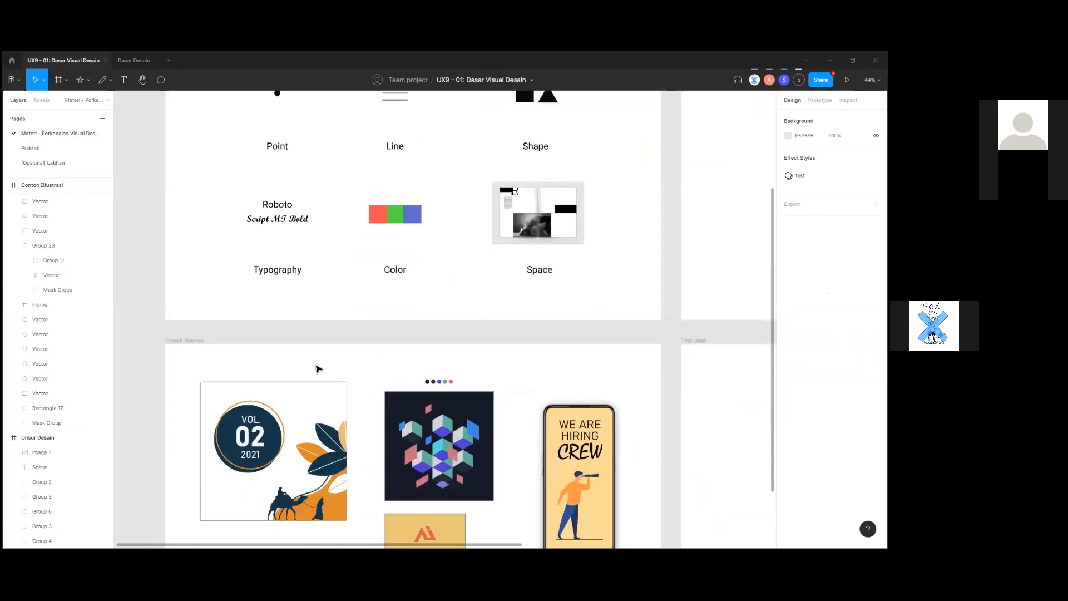
{"action": "scroll", "coordinate": [318, 366], "scroll_direction": "up", "scroll_amount": 10}
{"action": "left_click_drag", "start_coordinate": [317, 324], "coordinate": [396, 381]}
Draw a freehand pencil stroke above the illustration examples.
{"action": "left_click_drag", "start_coordinate": [292, 304], "coordinate": [365, 355]}
{"action": "left_click", "coordinate": [101, 81]}
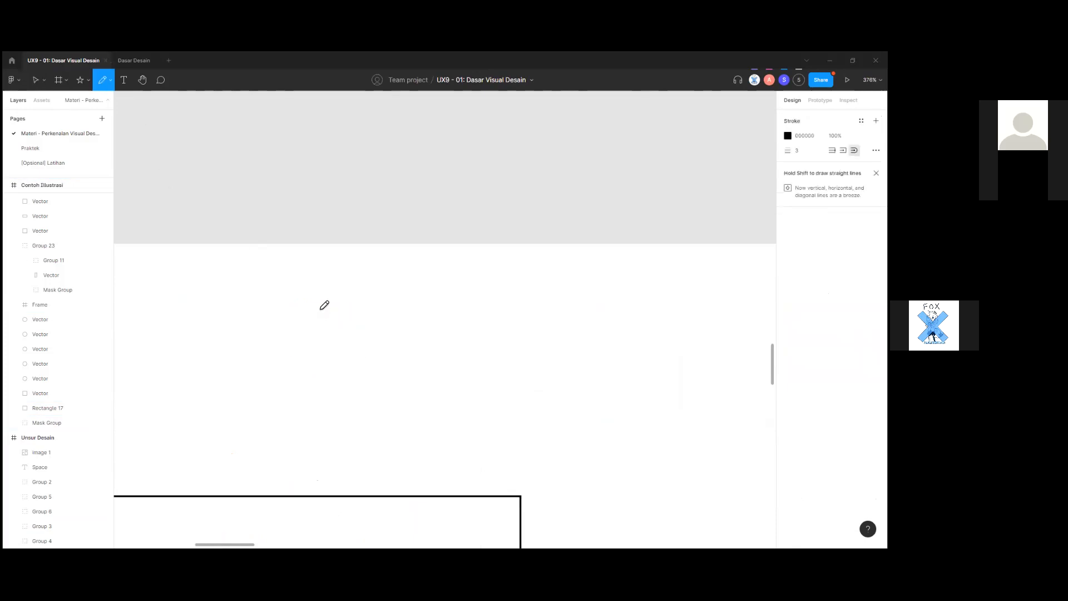
{"action": "scroll", "coordinate": [493, 284], "scroll_direction": "down", "scroll_amount": 3}
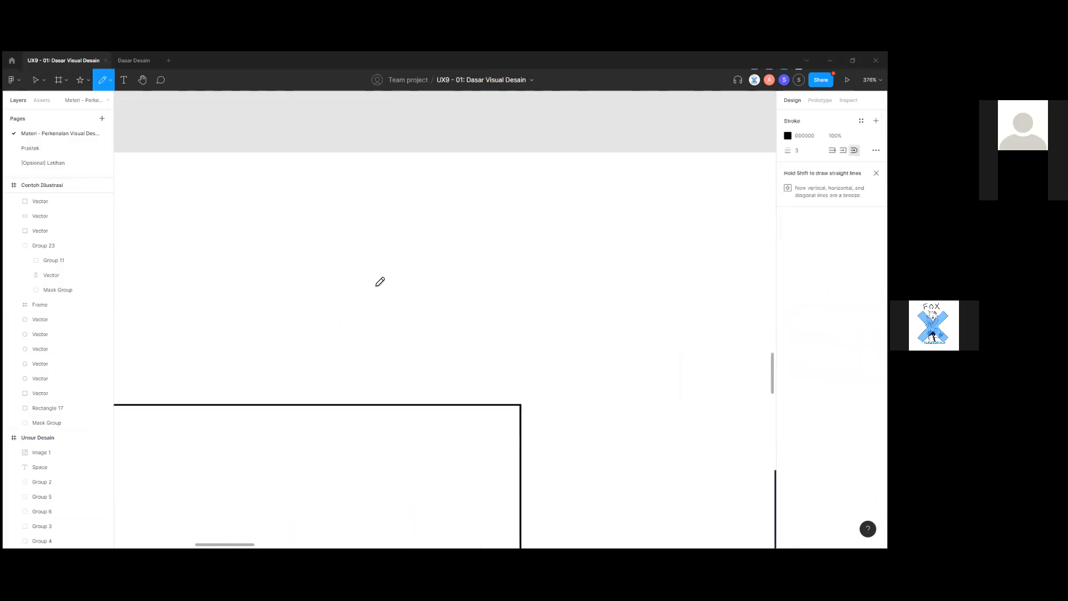
{"action": "scroll", "coordinate": [420, 286], "scroll_direction": "up", "scroll_amount": 10}
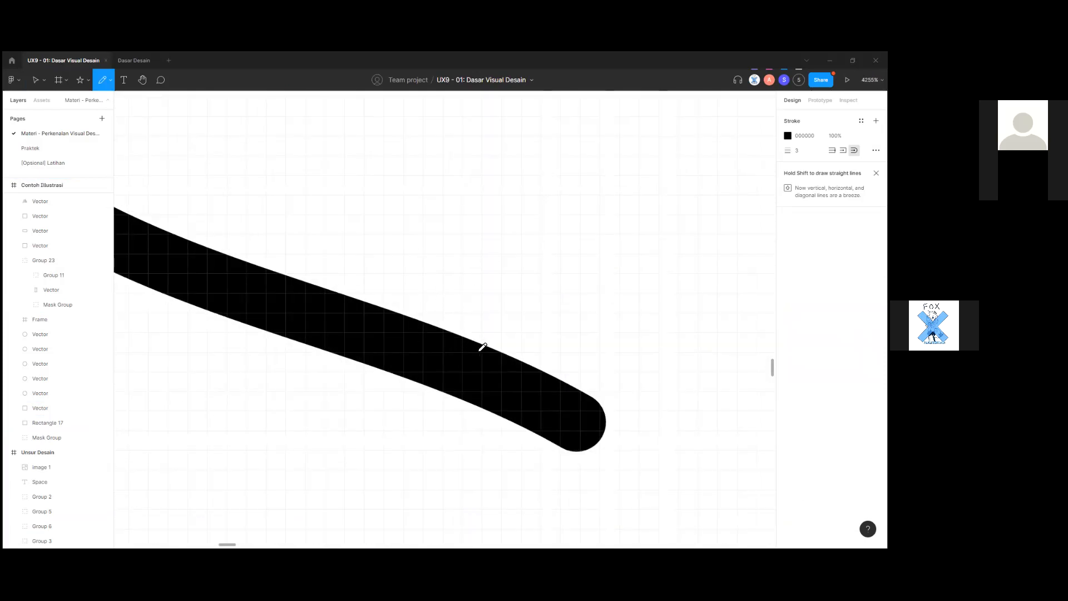
{"action": "scroll", "coordinate": [545, 368], "scroll_direction": "down", "scroll_amount": 5}
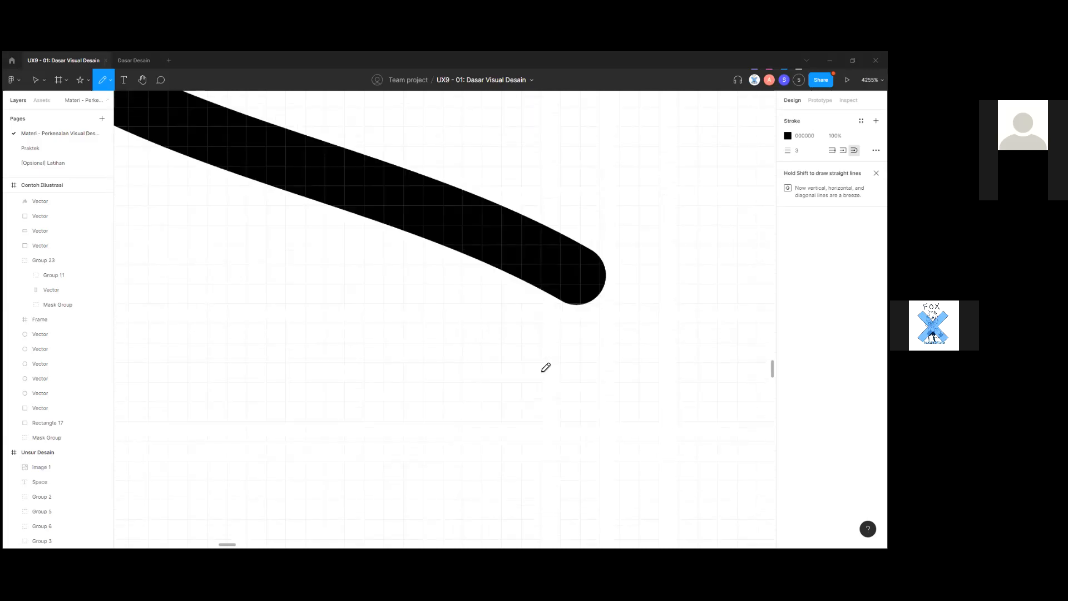
{"action": "scroll", "coordinate": [546, 367], "scroll_direction": "down", "scroll_amount": 5}
Return to the Move tool (V) and shift the new stroke left and down.
{"action": "key", "text": "v"}
{"action": "mouse_move", "coordinate": [514, 332]}
{"action": "left_mouse_down"}
{"action": "mouse_move", "coordinate": [454, 378]}
{"action": "mouse_move", "coordinate": [492, 377]}
{"action": "left_mouse_up"}
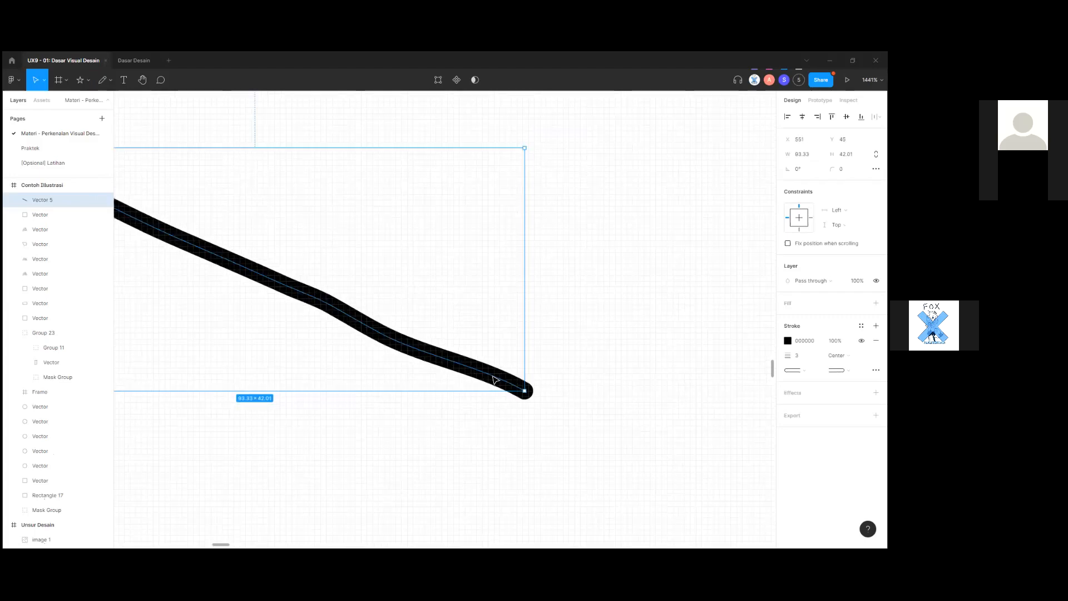
{"action": "scroll", "coordinate": [493, 380], "scroll_direction": "down", "scroll_amount": 5}
{"action": "scroll", "coordinate": [493, 378], "scroll_direction": "up", "scroll_amount": 5}
{"action": "scroll", "coordinate": [493, 377], "scroll_direction": "down", "scroll_amount": 3}
{"action": "scroll", "coordinate": [495, 377], "scroll_direction": "up", "scroll_amount": 10}
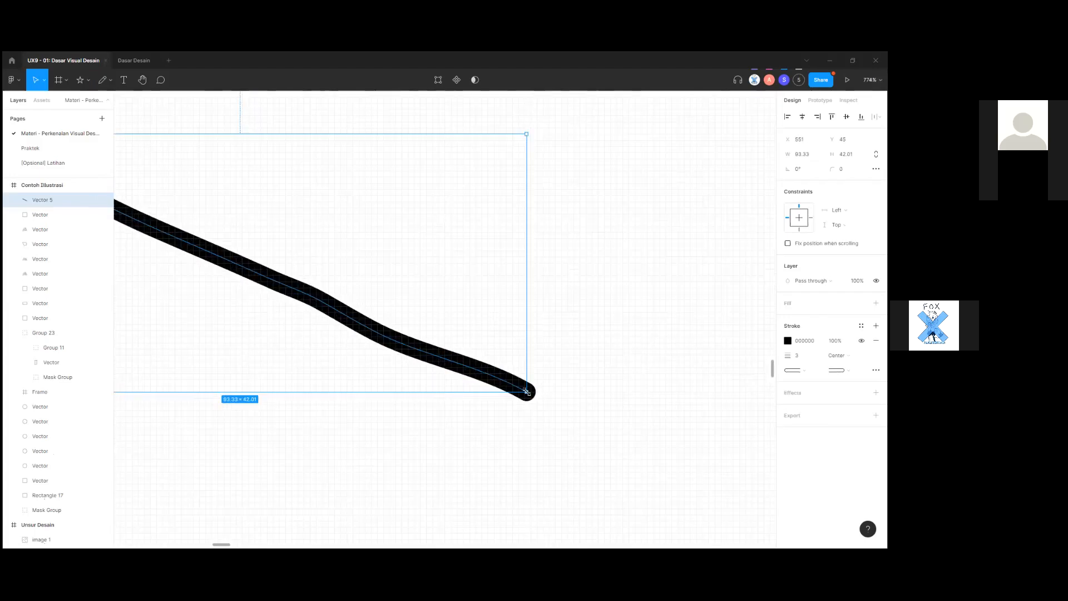
{"action": "scroll", "coordinate": [540, 398], "scroll_direction": "down", "scroll_amount": 3}
Select the stray line Vector 5 above the illustrations and delete it.
{"action": "left_click", "coordinate": [541, 397]}
{"action": "scroll", "coordinate": [537, 353], "scroll_direction": "down", "scroll_amount": 6}
{"action": "scroll", "coordinate": [582, 370], "scroll_direction": "down", "scroll_amount": 1}
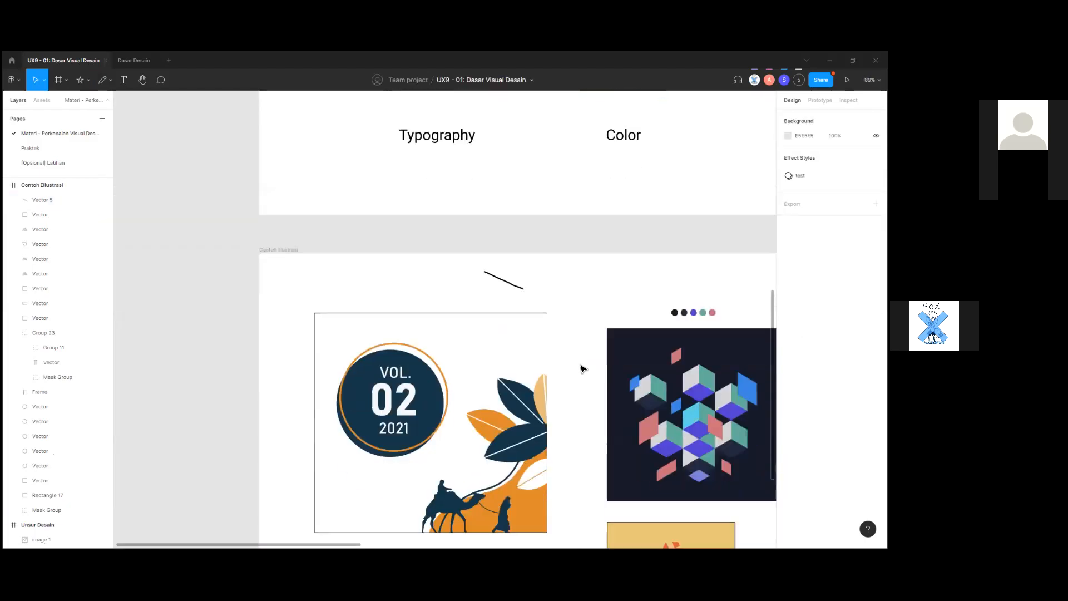
{"action": "scroll", "coordinate": [593, 388], "scroll_direction": "down", "scroll_amount": 4}
{"action": "scroll", "coordinate": [593, 387], "scroll_direction": "right", "scroll_amount": 4}
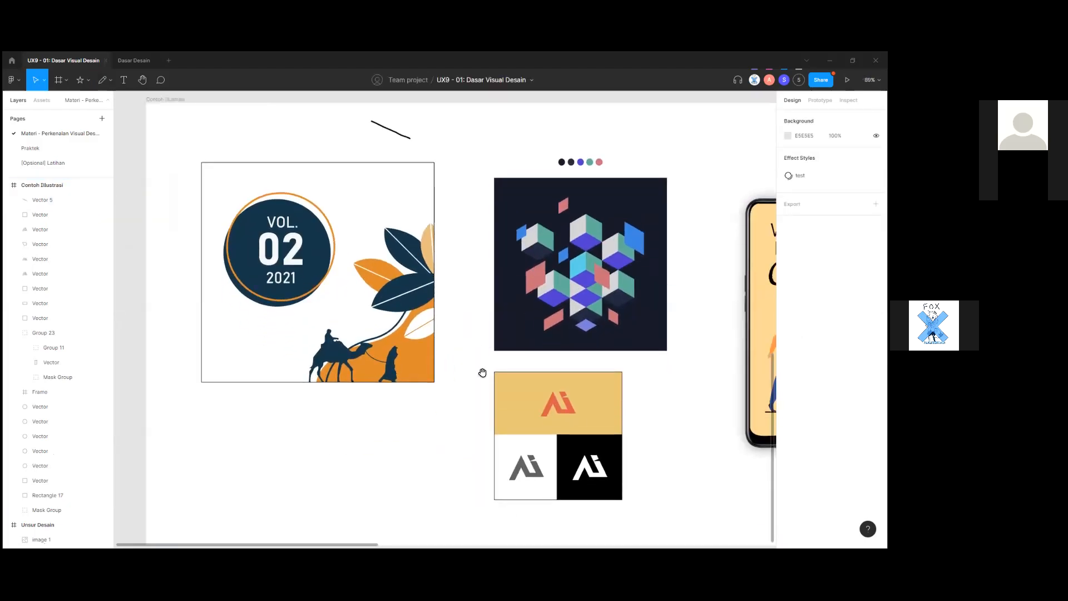
{"action": "scroll", "coordinate": [529, 446], "scroll_direction": "down", "scroll_amount": 2}
{"action": "scroll", "coordinate": [527, 450], "scroll_direction": "right", "scroll_amount": 2}
{"action": "scroll", "coordinate": [528, 451], "scroll_direction": "up", "scroll_amount": 1}
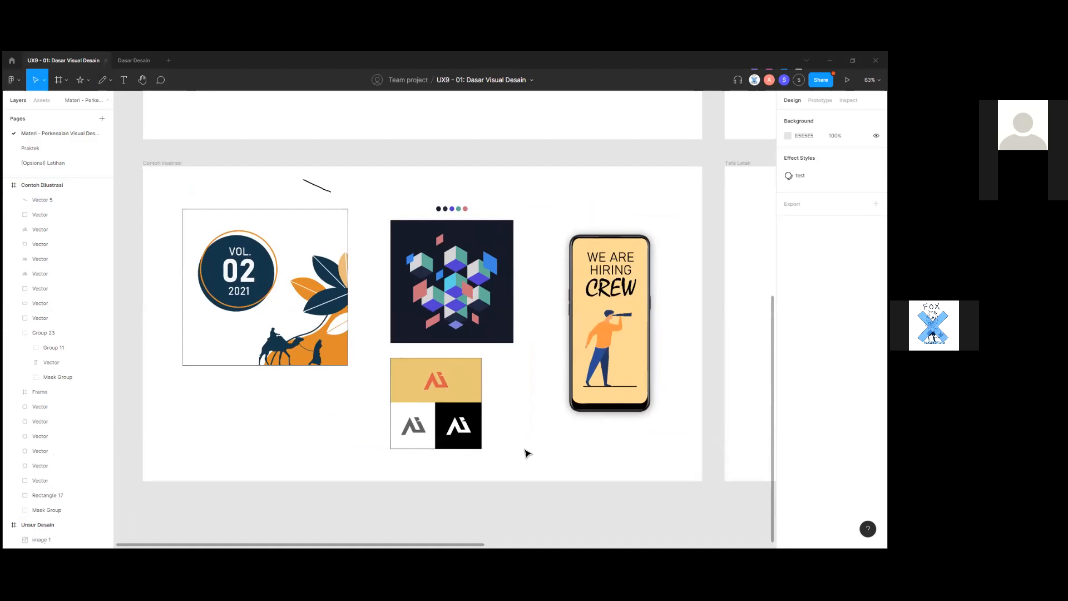
{"action": "scroll", "coordinate": [527, 452], "scroll_direction": "up", "scroll_amount": 2}
{"action": "left_click_drag", "start_coordinate": [528, 452], "coordinate": [580, 386]}
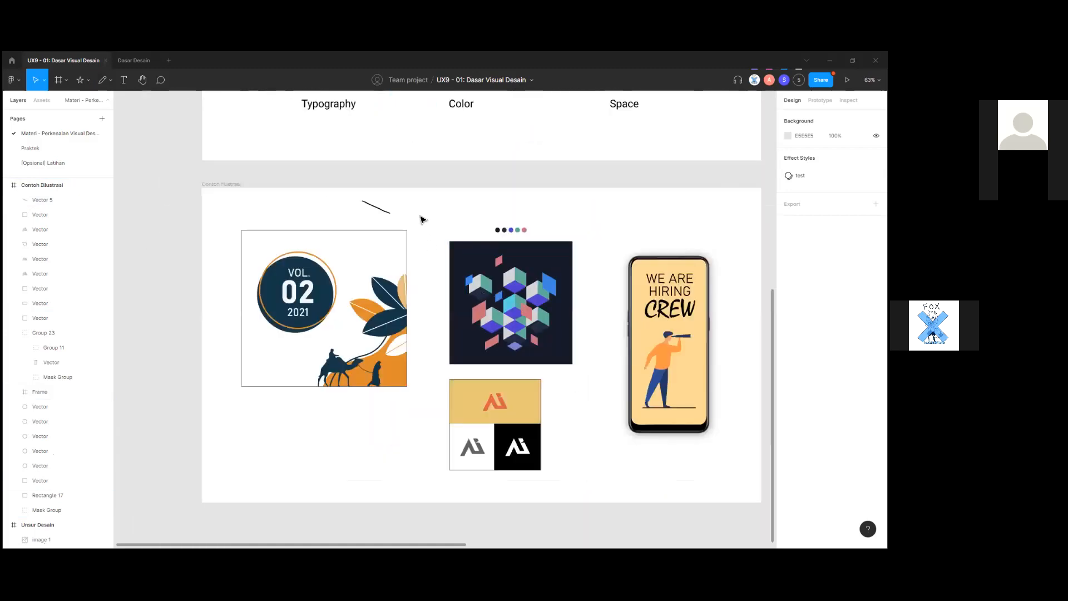
{"action": "left_click_drag", "start_coordinate": [412, 219], "coordinate": [334, 181]}
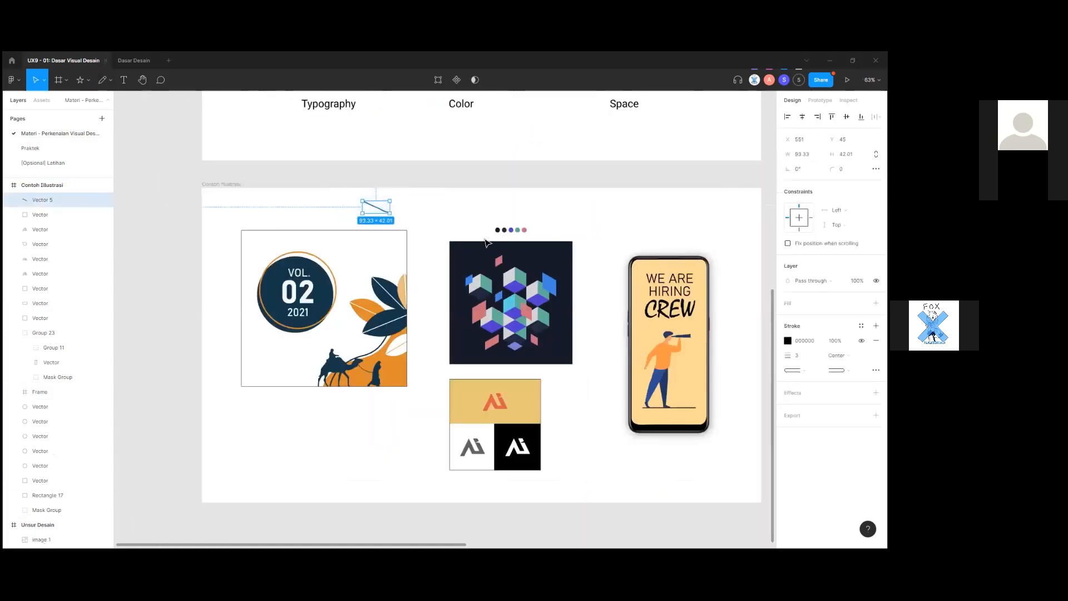
{"action": "key", "text": "Delete"}
{"action": "scroll", "coordinate": [445, 358], "scroll_direction": "down", "scroll_amount": 1}
{"action": "scroll", "coordinate": [445, 358], "scroll_direction": "up", "scroll_amount": 2}
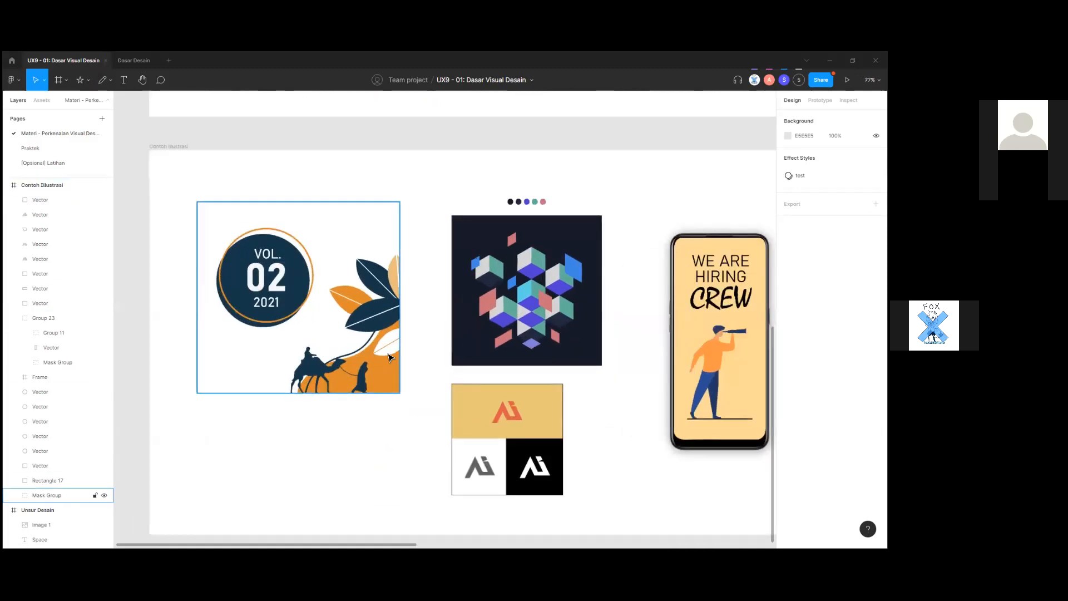
Ungroup the phone mockup Group 23 with Shift+Ctrl+G.
{"action": "left_click", "coordinate": [391, 358]}
{"action": "left_click_drag", "start_coordinate": [589, 421], "coordinate": [487, 405]}
{"action": "left_click", "coordinate": [601, 345]}
{"action": "scroll", "coordinate": [554, 340], "scroll_direction": "up", "scroll_amount": 3}
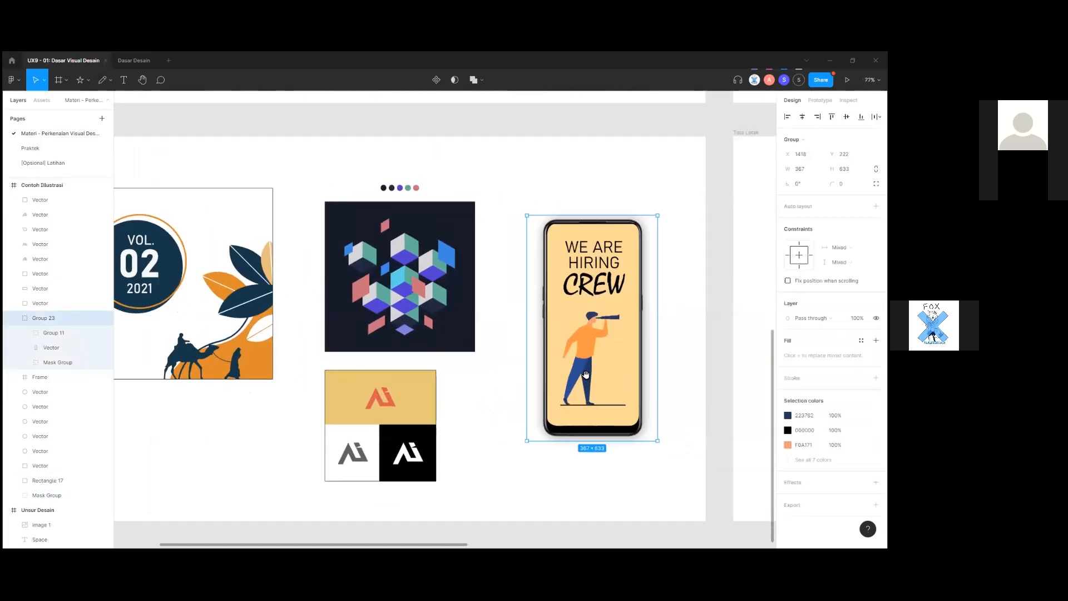
{"action": "key", "text": "ctrl+shift+g"}
Select the poster artwork and WE ARE HIRING CREW headline, undoing an accidental move.
{"action": "left_click", "coordinate": [536, 342]}
{"action": "left_click_drag", "start_coordinate": [536, 341], "coordinate": [413, 392]}
{"action": "scroll", "coordinate": [414, 393], "scroll_direction": "down", "scroll_amount": 2}
{"action": "left_click_drag", "start_coordinate": [408, 313], "coordinate": [537, 292]}
{"action": "scroll", "coordinate": [557, 271], "scroll_direction": "up", "scroll_amount": 2}
{"action": "left_click", "coordinate": [620, 313]}
{"action": "key", "text": "ctrl+z"}
Select the figure holding the telescope, now its own separate layer.
{"action": "left_click", "coordinate": [544, 359]}
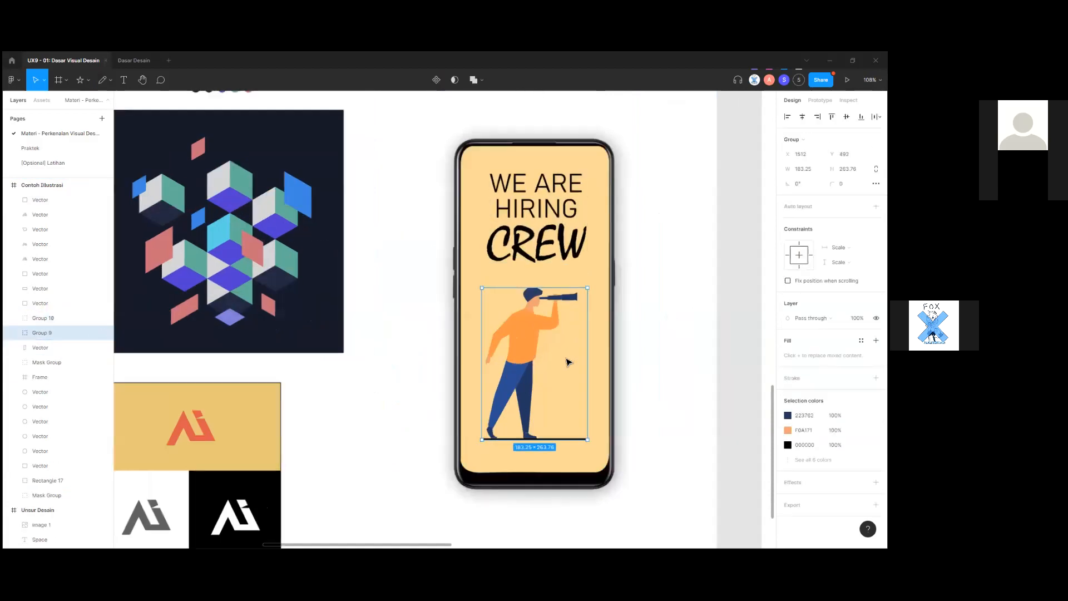
{"action": "scroll", "coordinate": [566, 360], "scroll_direction": "up", "scroll_amount": 3}
{"action": "scroll", "coordinate": [551, 346], "scroll_direction": "up", "scroll_amount": 1}
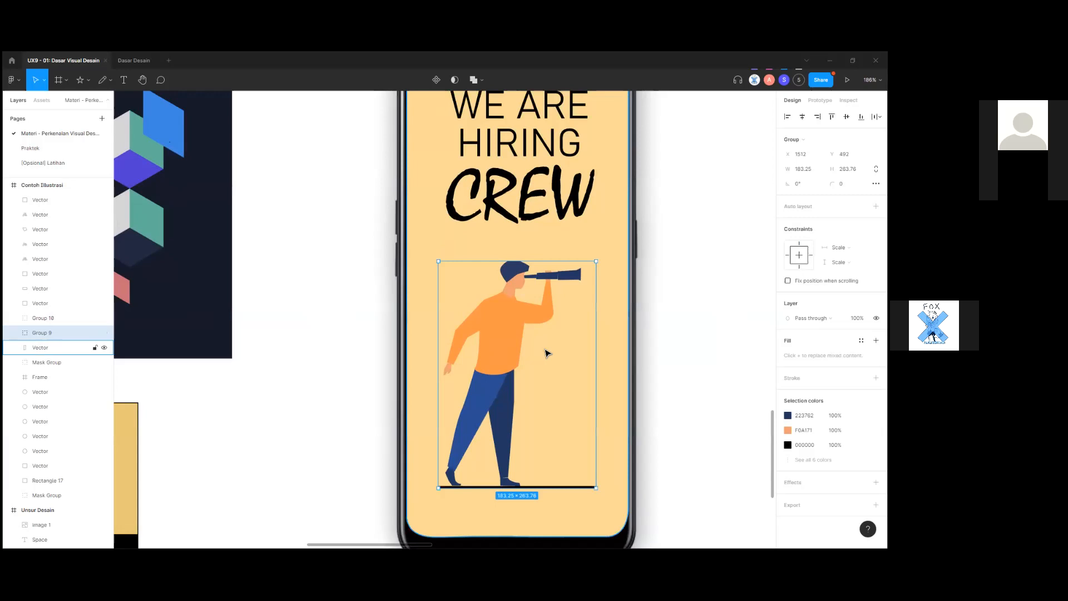
{"action": "scroll", "coordinate": [508, 363], "scroll_direction": "up", "scroll_amount": 3}
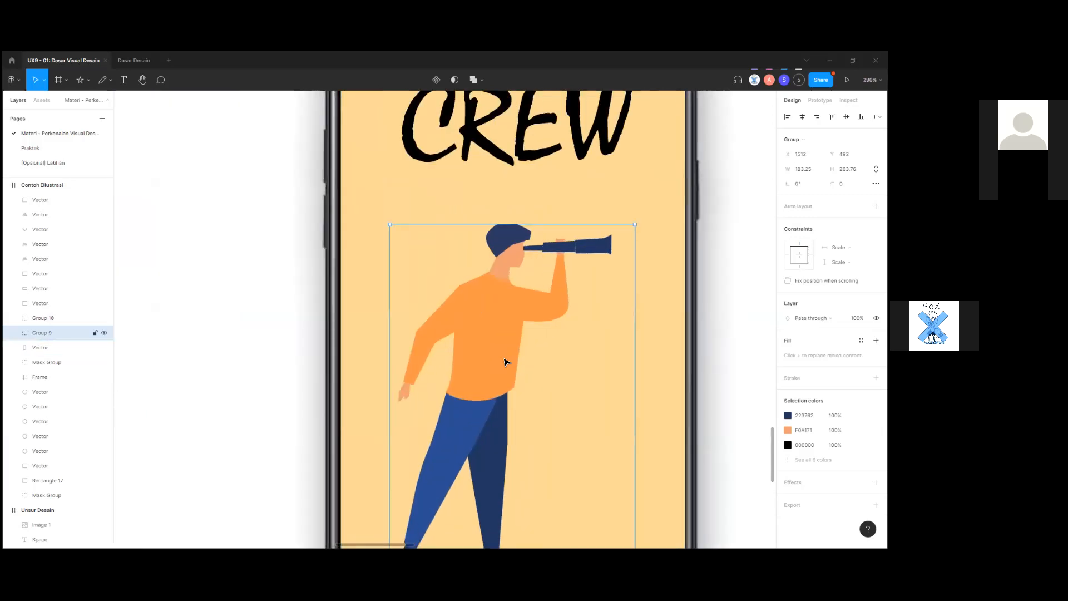
{"action": "scroll", "coordinate": [506, 363], "scroll_direction": "down", "scroll_amount": 8}
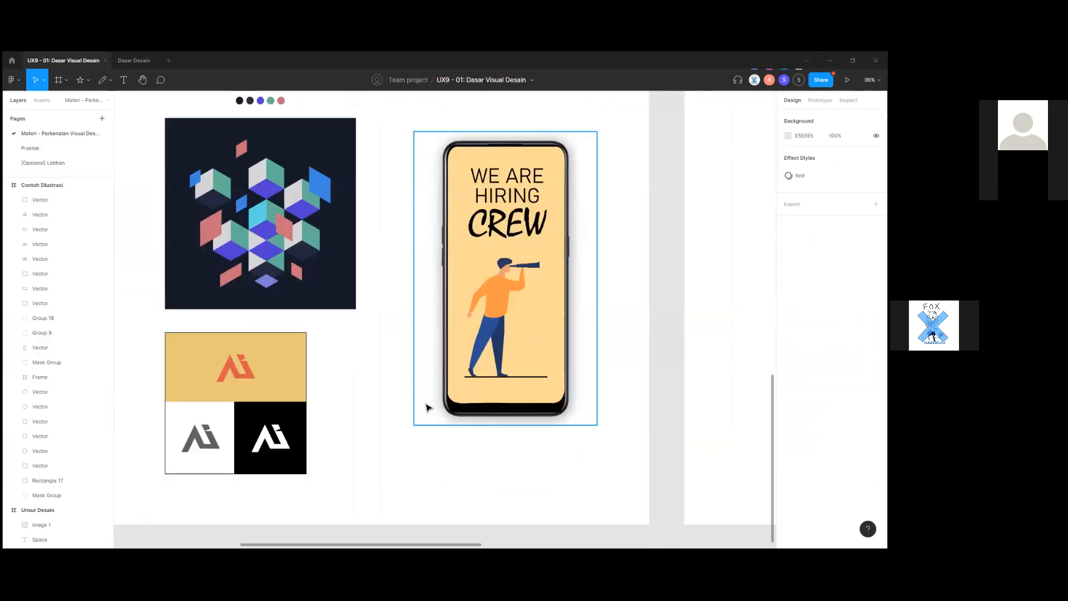
{"action": "scroll", "coordinate": [427, 408], "scroll_direction": "down", "scroll_amount": 3}
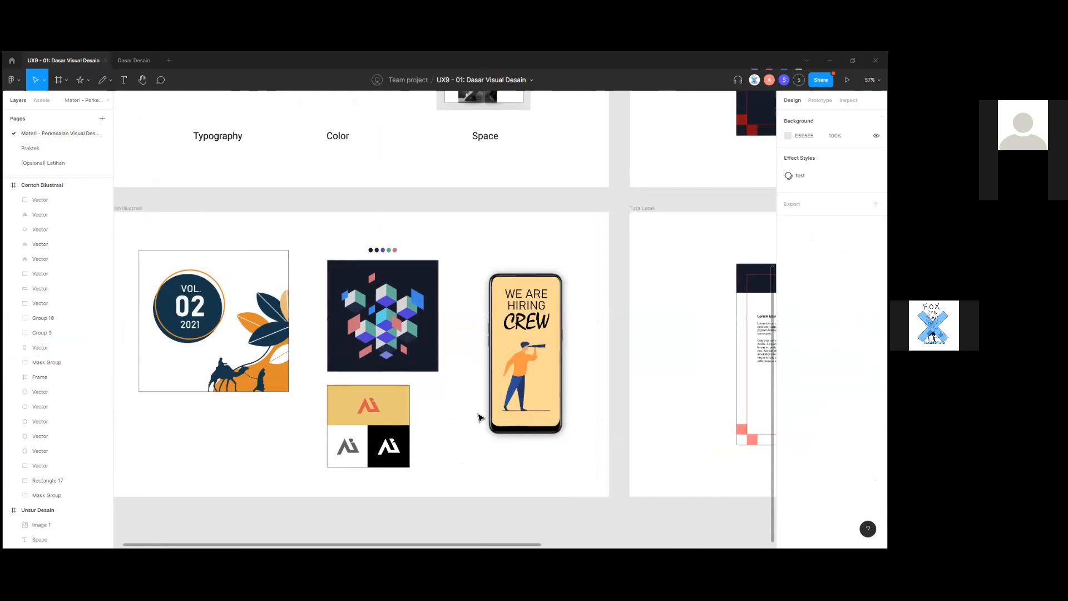
{"action": "scroll", "coordinate": [465, 448], "scroll_direction": "down", "scroll_amount": 3}
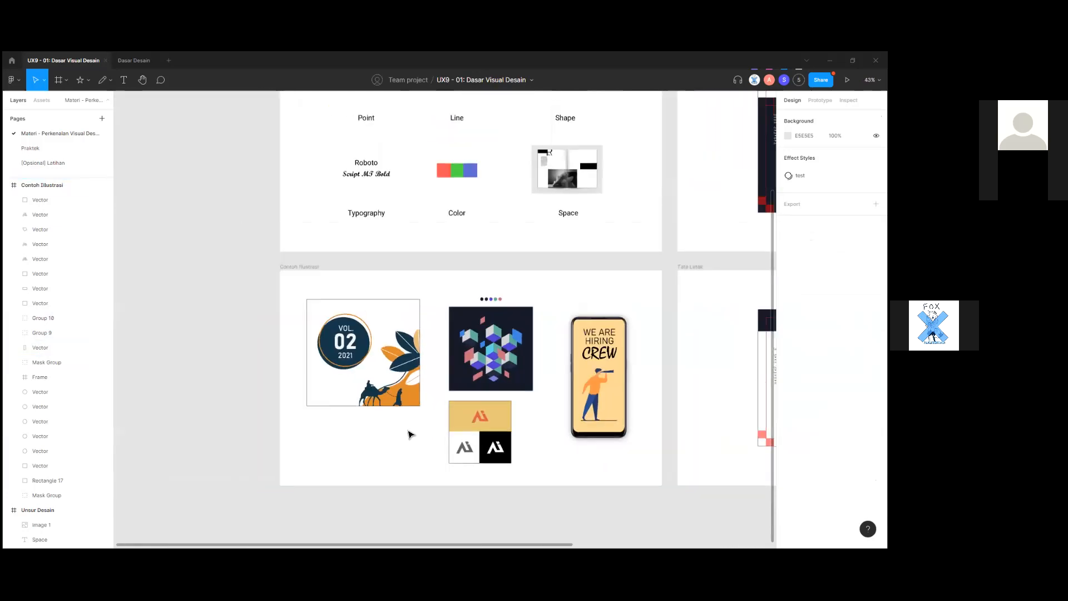
{"action": "scroll", "coordinate": [409, 434], "scroll_direction": "up", "scroll_amount": 1}
{"action": "scroll", "coordinate": [288, 307], "scroll_direction": "down", "scroll_amount": 1}
{"action": "left_click_drag", "start_coordinate": [332, 414], "coordinate": [280, 445]}
{"action": "left_click_drag", "start_coordinate": [491, 470], "coordinate": [440, 381]}
{"action": "left_click_drag", "start_coordinate": [408, 321], "coordinate": [436, 384]}
{"action": "scroll", "coordinate": [438, 386], "scroll_direction": "up", "scroll_amount": 2}
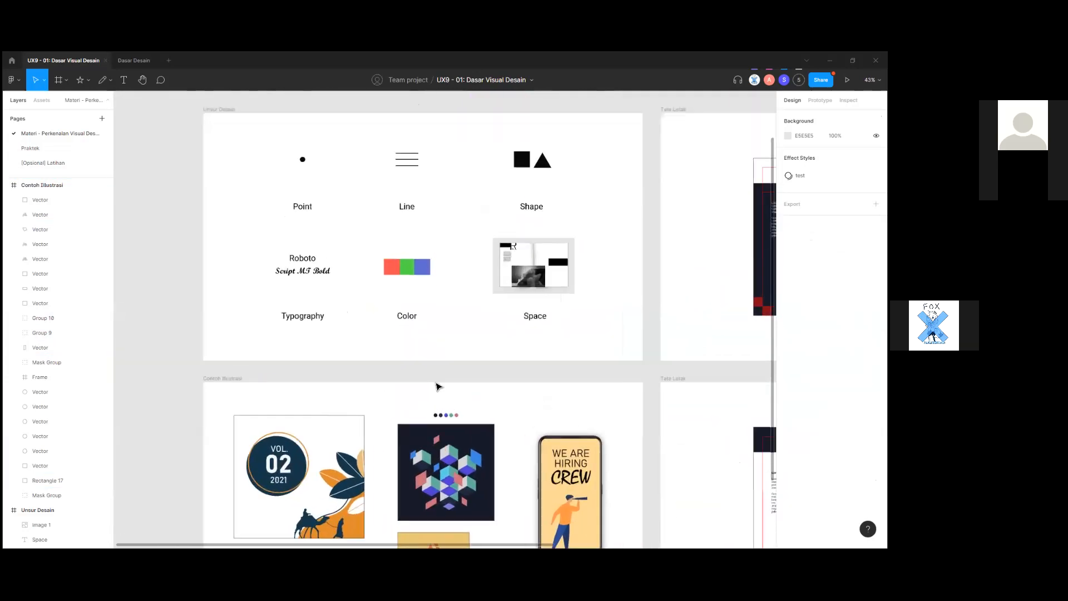
{"action": "scroll", "coordinate": [458, 381], "scroll_direction": "up", "scroll_amount": 3}
{"action": "scroll", "coordinate": [457, 383], "scroll_direction": "up", "scroll_amount": 5}
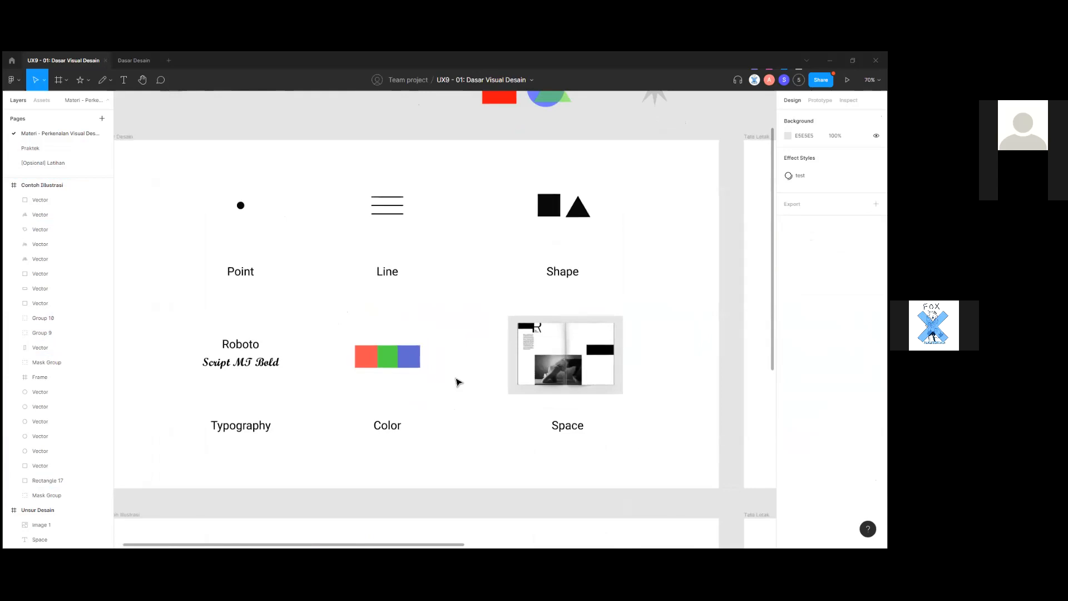
{"action": "left_click_drag", "start_coordinate": [474, 378], "coordinate": [506, 424]}
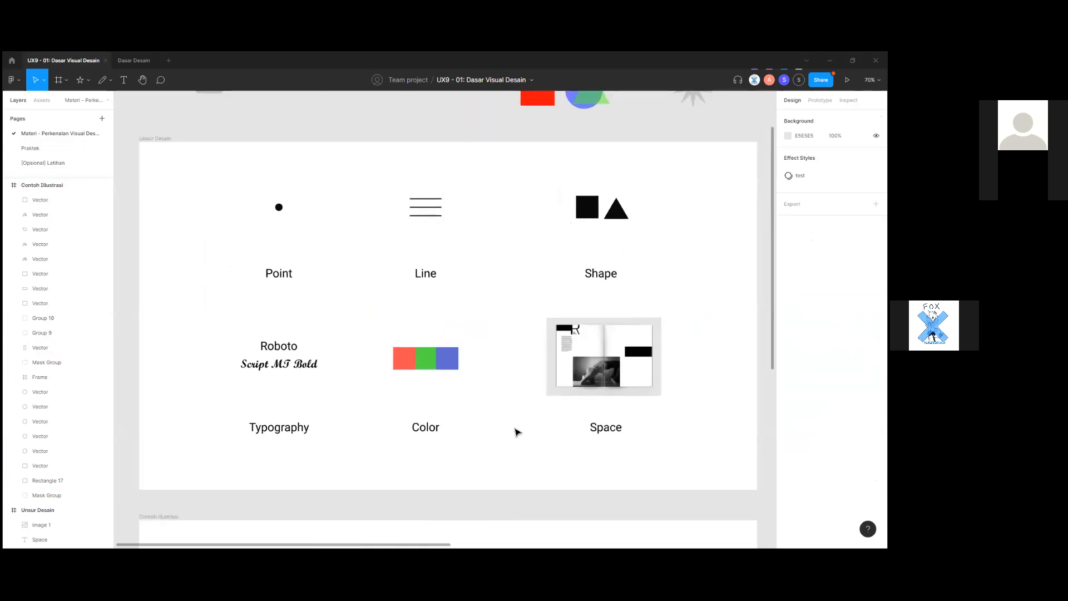
{"action": "scroll", "coordinate": [514, 431], "scroll_direction": "up", "scroll_amount": 1}
{"action": "scroll", "coordinate": [499, 425], "scroll_direction": "down", "scroll_amount": 15}
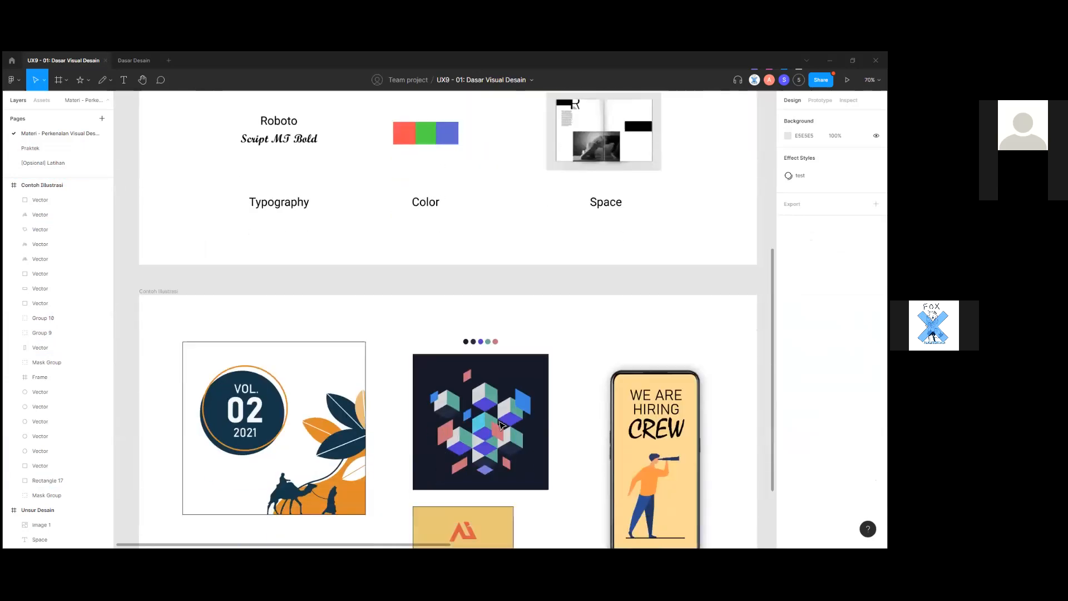
{"action": "scroll", "coordinate": [566, 407], "scroll_direction": "up", "scroll_amount": 5}
{"action": "left_click_drag", "start_coordinate": [566, 407], "coordinate": [258, 413]}
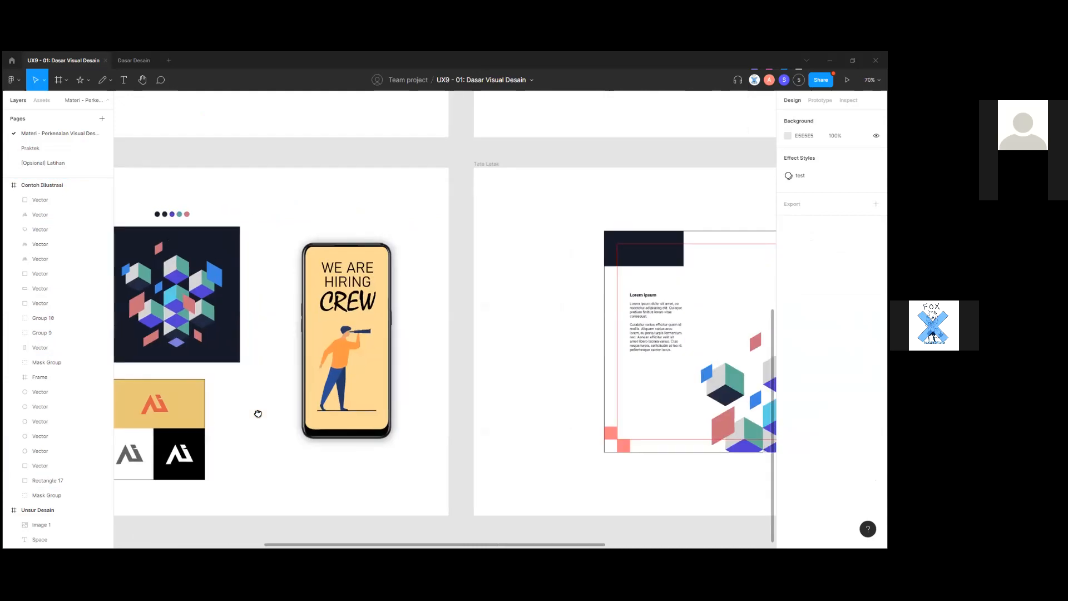
{"action": "left_click_drag", "start_coordinate": [416, 421], "coordinate": [563, 446]}
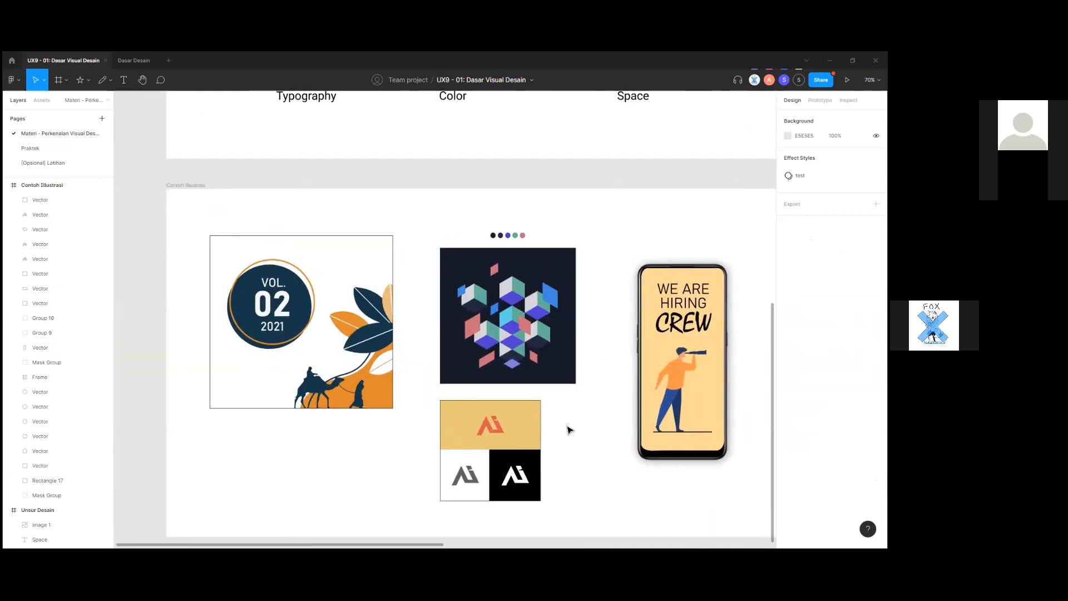
{"action": "scroll", "coordinate": [596, 386], "scroll_direction": "down", "scroll_amount": 3}
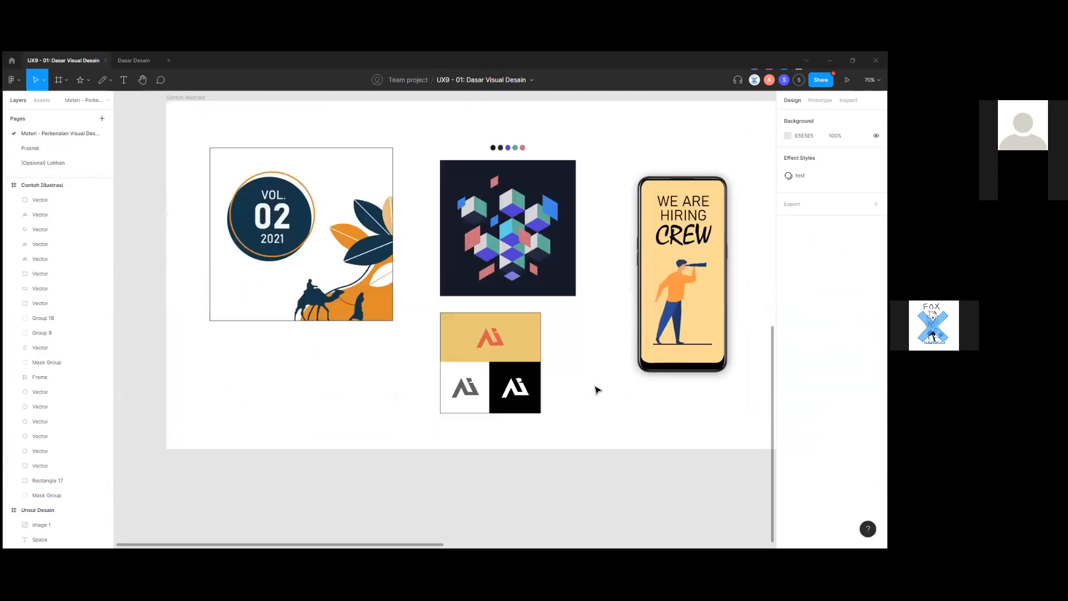
{"action": "left_click_drag", "start_coordinate": [576, 400], "coordinate": [561, 411]}
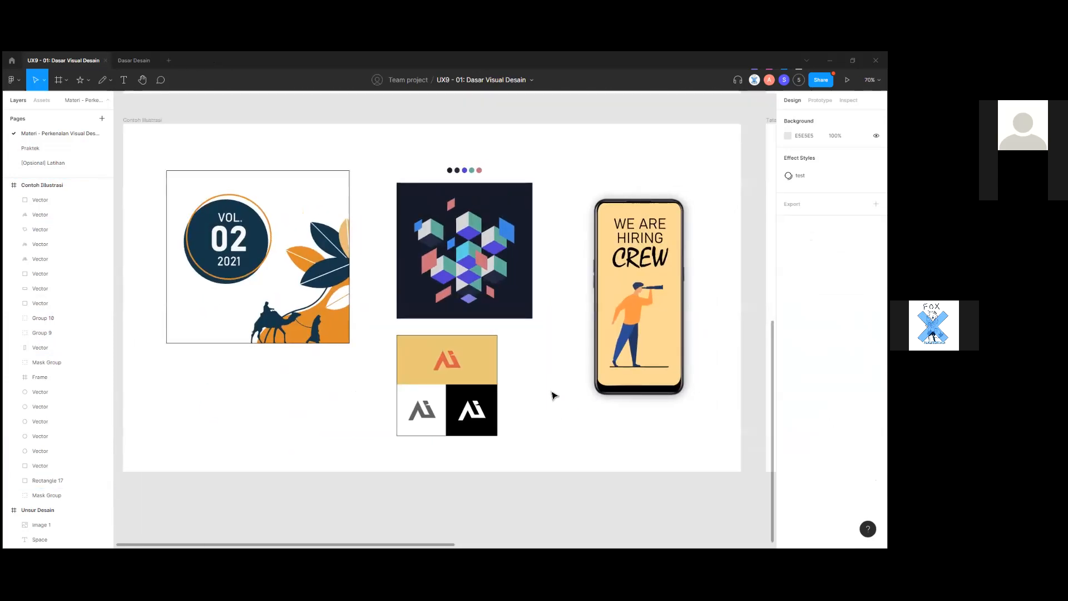
{"action": "scroll", "coordinate": [552, 395], "scroll_direction": "up", "scroll_amount": 1}
{"action": "scroll", "coordinate": [346, 367], "scroll_direction": "up", "scroll_amount": 2}
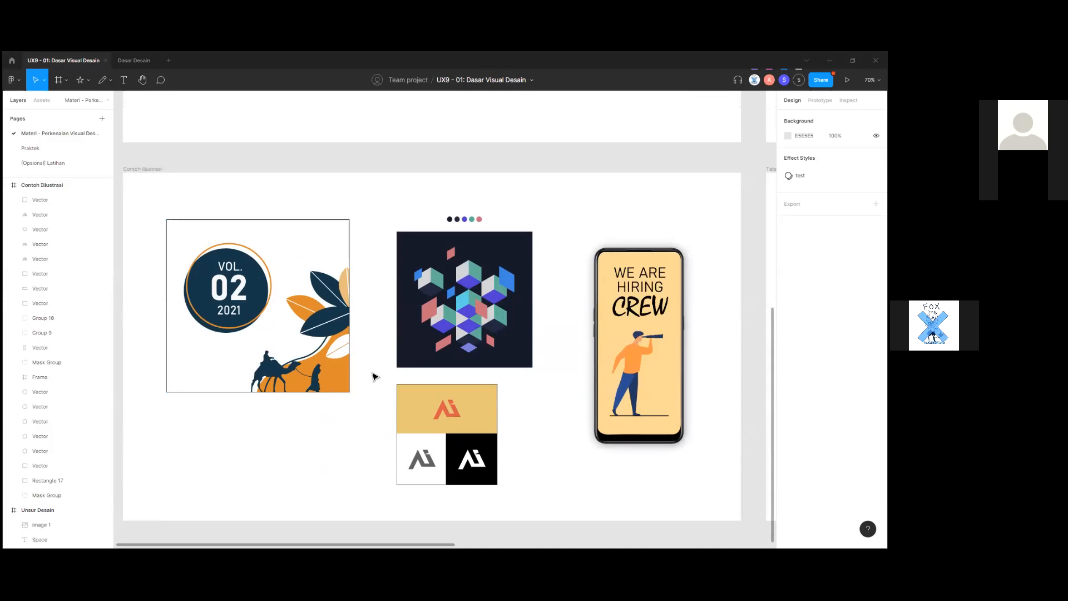
{"action": "scroll", "coordinate": [373, 377], "scroll_direction": "up", "scroll_amount": 8}
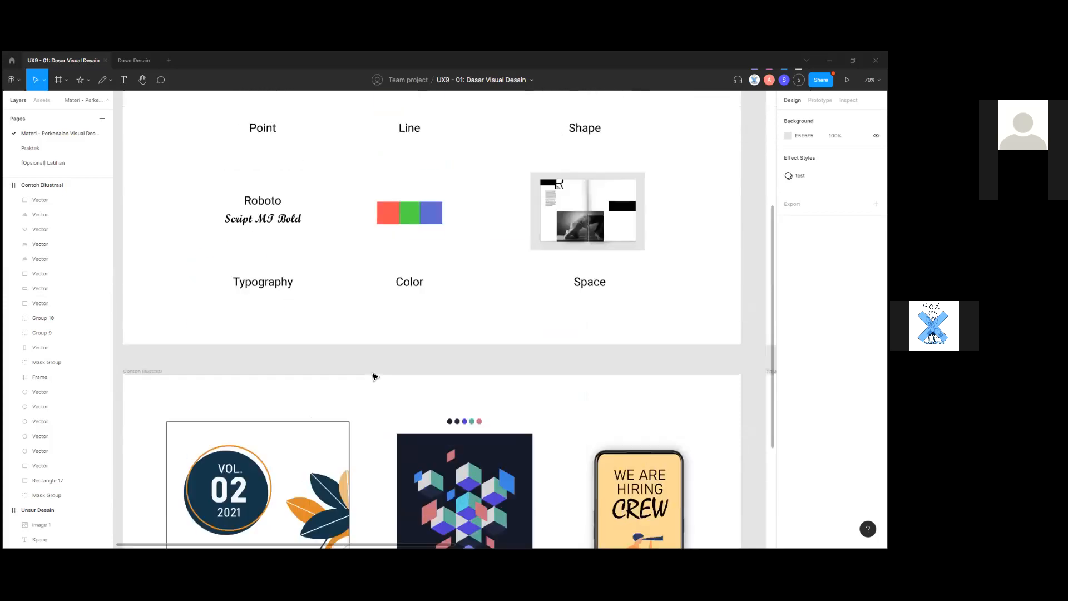
{"action": "left_click_drag", "start_coordinate": [359, 369], "coordinate": [375, 376]}
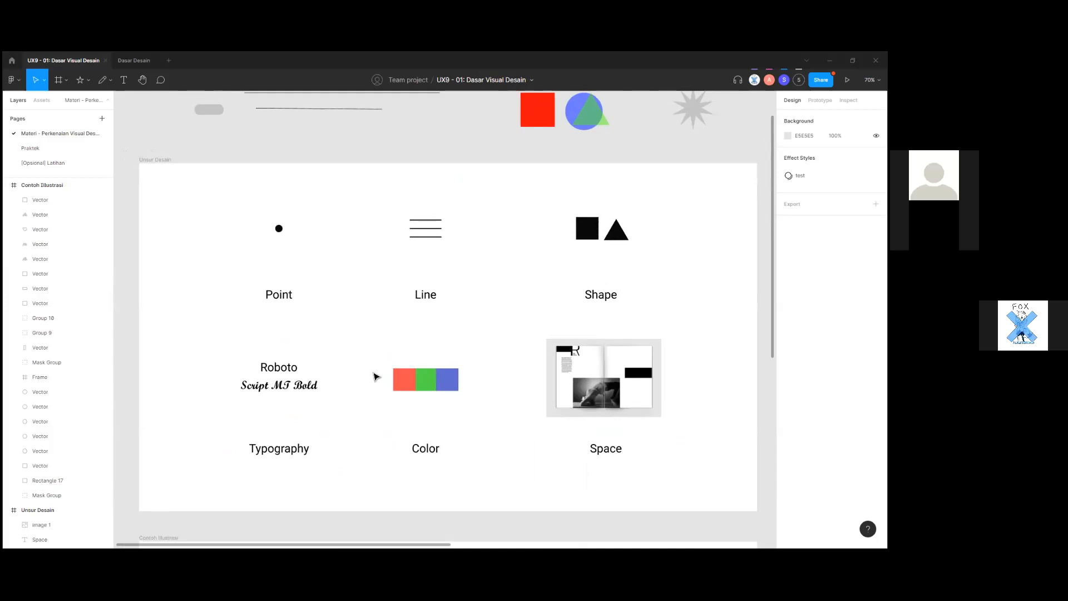
{"action": "scroll", "coordinate": [374, 377], "scroll_direction": "up", "scroll_amount": 1}
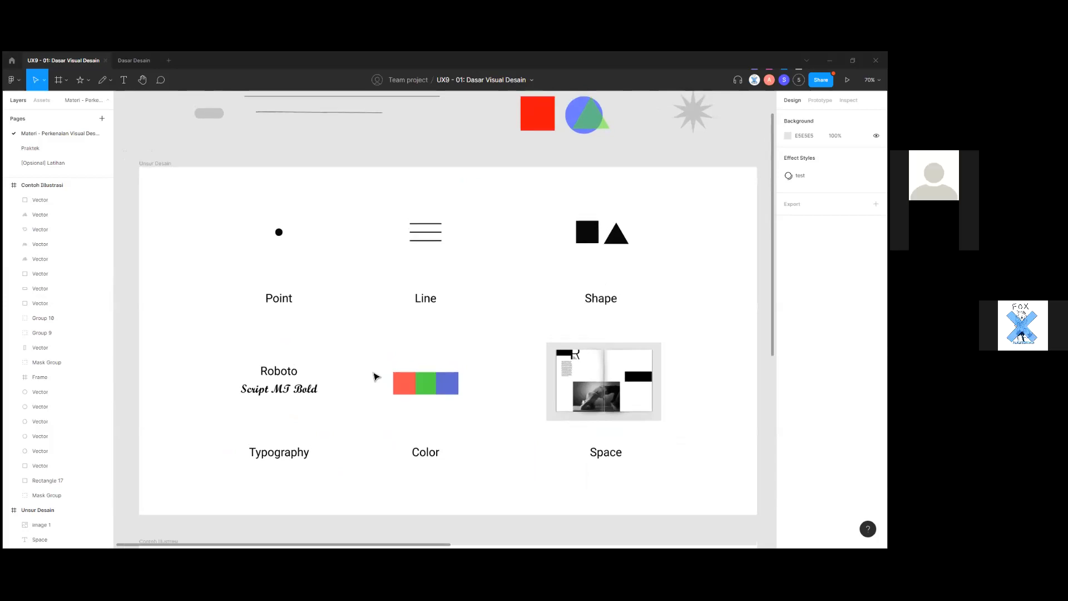
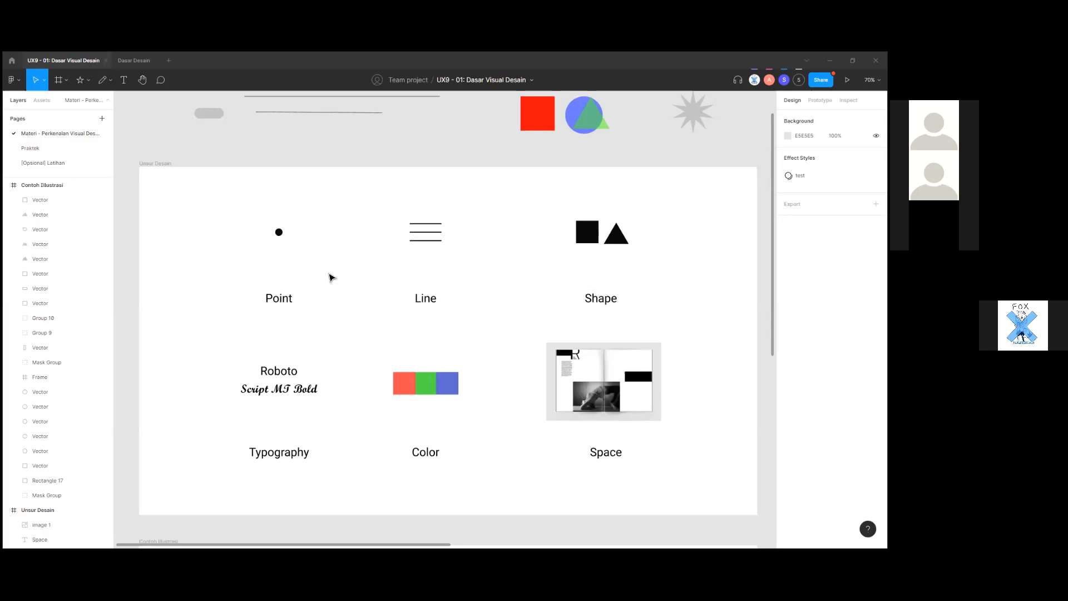
Drag the red square Rectangle 18 into the Unsur Desain frame, between the Line and Shape examples.
{"action": "scroll", "coordinate": [423, 284], "scroll_direction": "up", "scroll_amount": 3}
{"action": "left_click", "coordinate": [541, 230]}
{"action": "left_click_drag", "start_coordinate": [474, 239], "coordinate": [498, 320]}
{"action": "scroll", "coordinate": [507, 341], "scroll_direction": "up", "scroll_amount": 1}
Enlarge the red square to 118×118 and drag it up toward the TEXTSTYLE area.
{"action": "scroll", "coordinate": [517, 318], "scroll_direction": "up", "scroll_amount": 3}
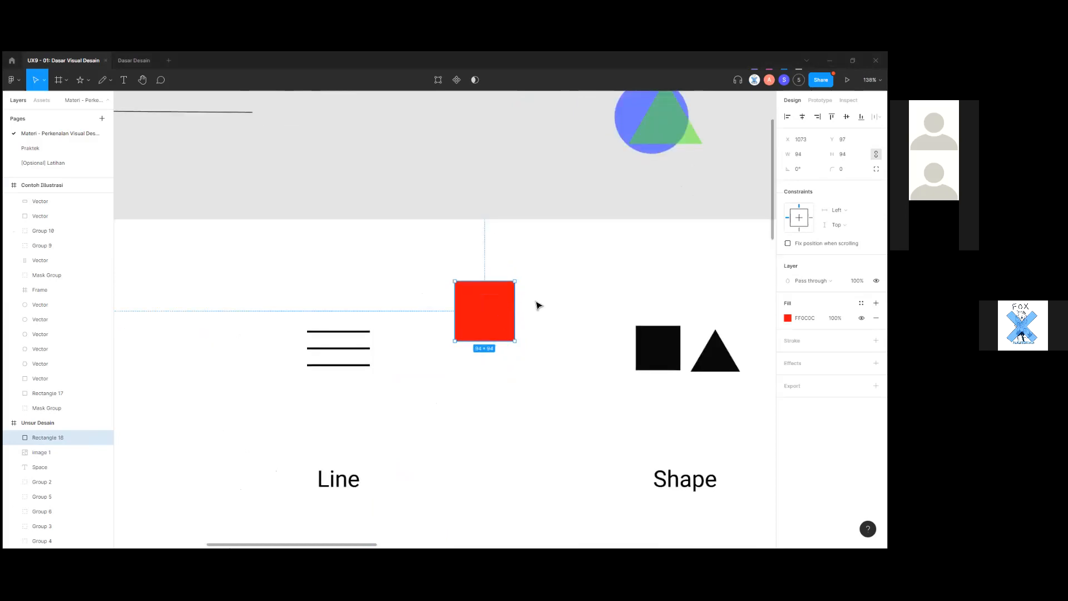
{"action": "mouse_move", "coordinate": [517, 281]}
{"action": "left_mouse_down"}
{"action": "mouse_move", "coordinate": [537, 257]}
{"action": "mouse_move", "coordinate": [521, 281]}
{"action": "left_mouse_up"}
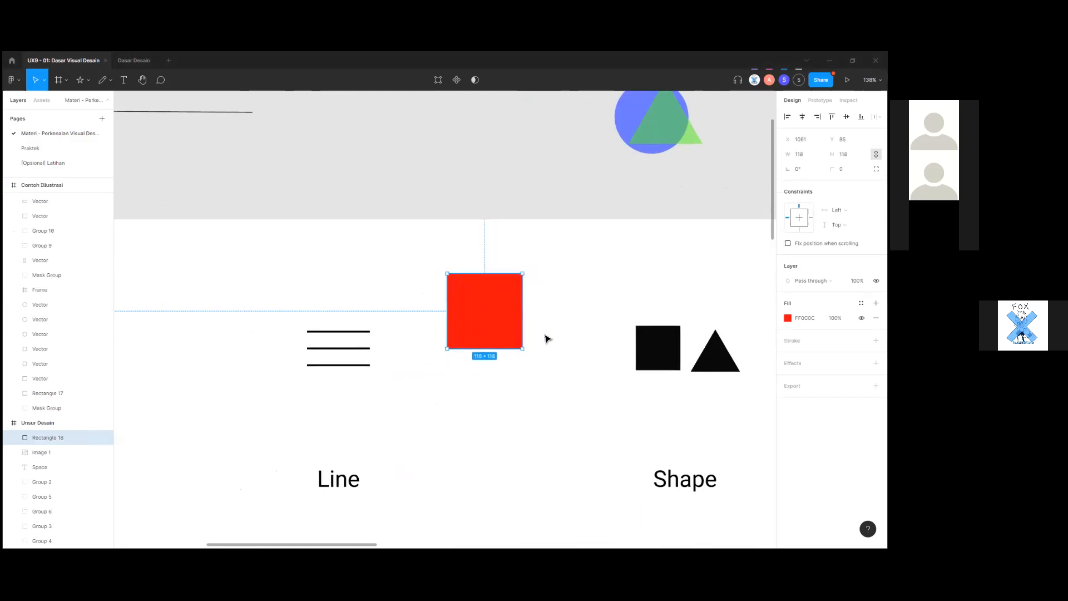
{"action": "scroll", "coordinate": [514, 356], "scroll_direction": "down", "scroll_amount": 5}
{"action": "left_click_drag", "start_coordinate": [510, 348], "coordinate": [491, 256]}
{"action": "scroll", "coordinate": [534, 315], "scroll_direction": "up", "scroll_amount": 3}
{"action": "scroll", "coordinate": [534, 315], "scroll_direction": "up", "scroll_amount": 4}
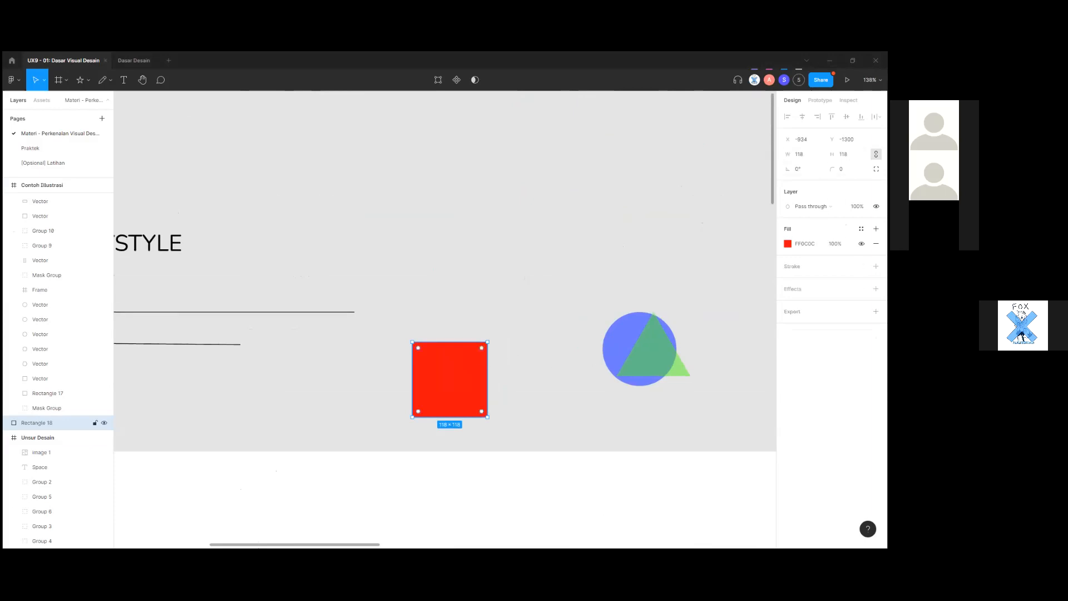
Nudge the red square into place, resizing it from 177×177 down to 139×139, then deselect.
{"action": "left_click_drag", "start_coordinate": [470, 396], "coordinate": [501, 310]}
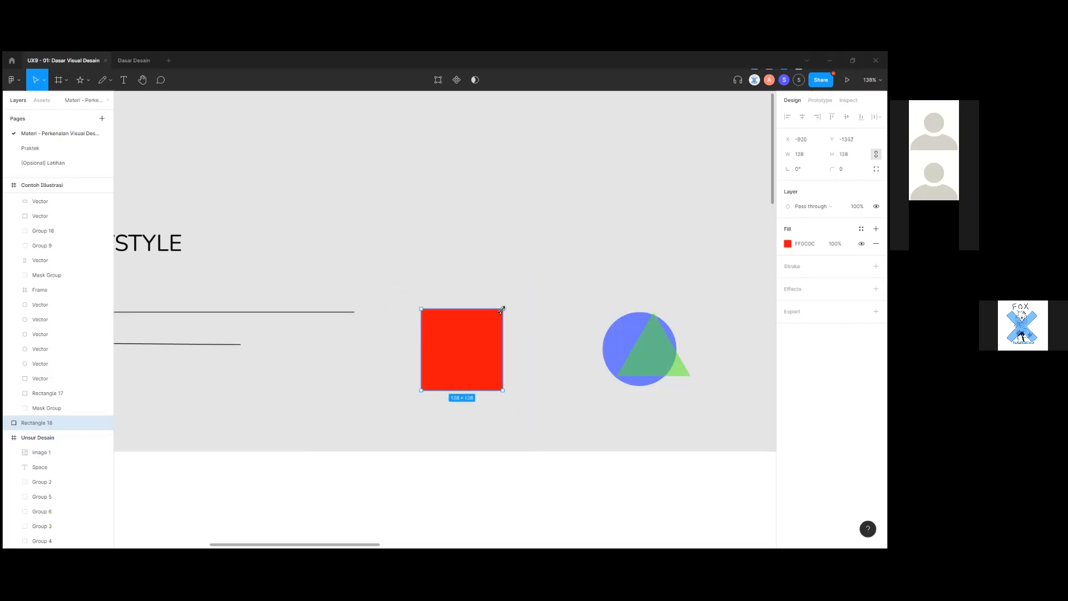
{"action": "left_click_drag", "start_coordinate": [492, 374], "coordinate": [472, 289]}
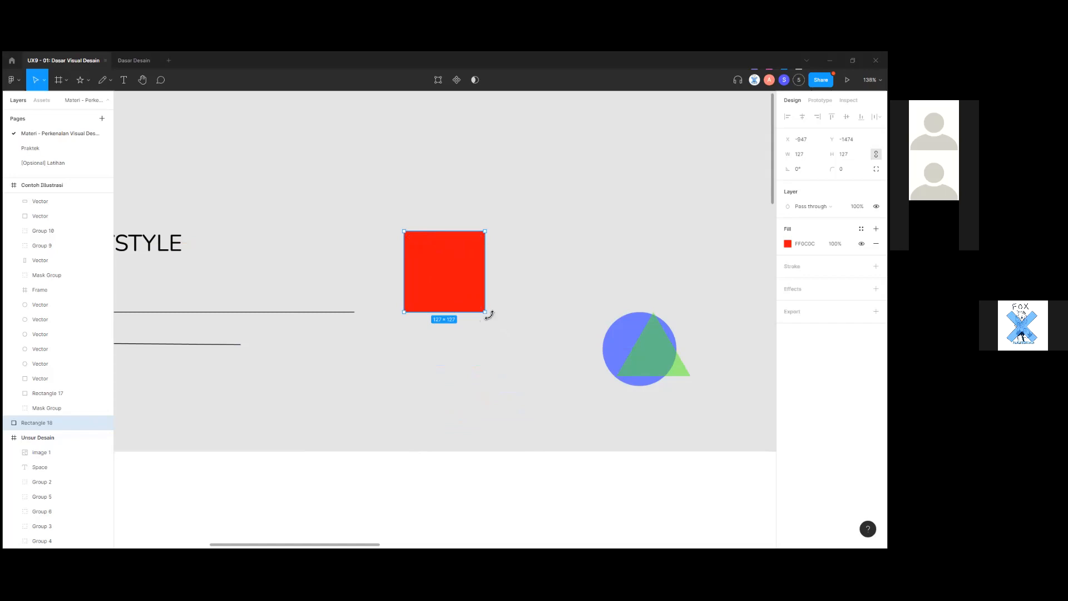
{"action": "left_click_drag", "start_coordinate": [482, 313], "coordinate": [518, 345]}
{"action": "left_click_drag", "start_coordinate": [405, 345], "coordinate": [427, 348]}
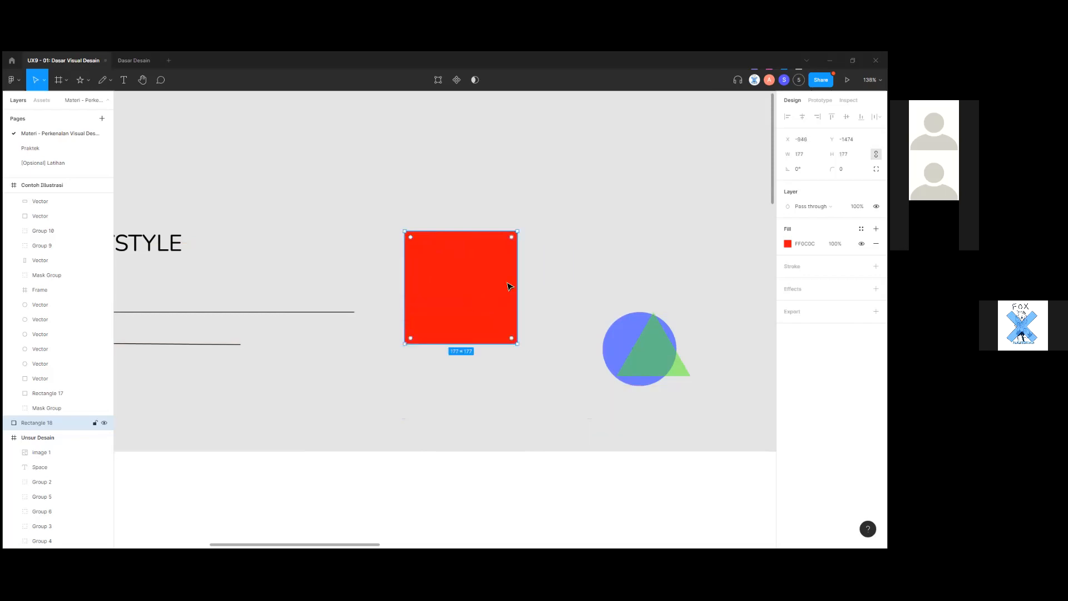
{"action": "left_click_drag", "start_coordinate": [509, 287], "coordinate": [521, 299]}
{"action": "mouse_move", "coordinate": [529, 245]}
{"action": "left_mouse_down"}
{"action": "mouse_move", "coordinate": [551, 234]}
{"action": "mouse_move", "coordinate": [565, 205]}
{"action": "mouse_move", "coordinate": [516, 266]}
{"action": "mouse_move", "coordinate": [485, 281]}
{"action": "mouse_move", "coordinate": [537, 239]}
{"action": "mouse_move", "coordinate": [523, 258]}
{"action": "mouse_move", "coordinate": [466, 241]}
{"action": "mouse_move", "coordinate": [520, 241]}
{"action": "mouse_move", "coordinate": [556, 300]}
{"action": "mouse_move", "coordinate": [517, 260]}
{"action": "left_mouse_up"}
{"action": "left_click", "coordinate": [552, 396]}
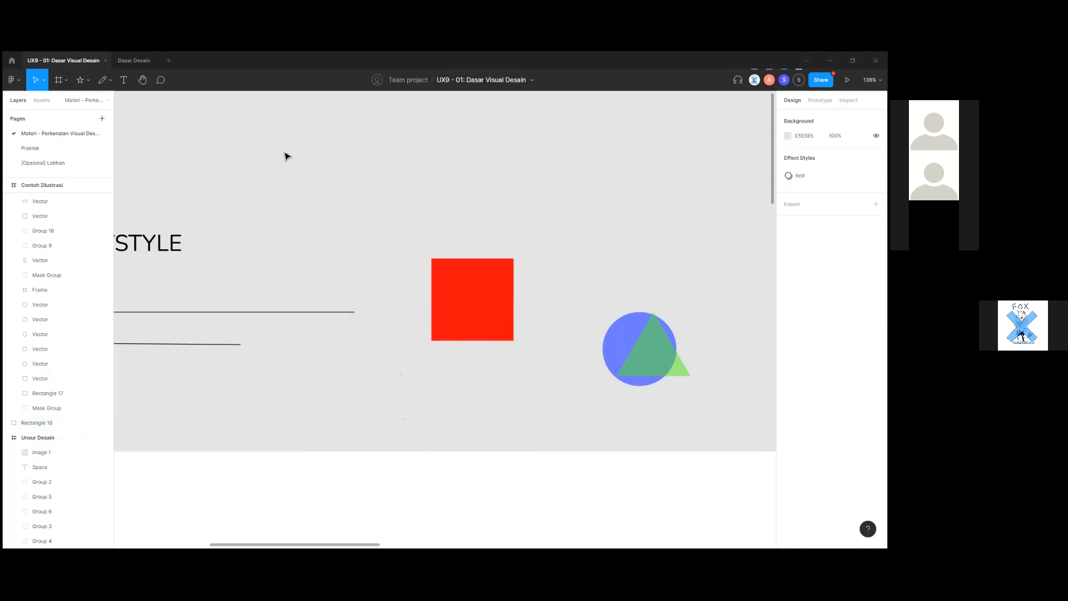
Pan the canvas to bring the red square and shapes above the board into view.
{"action": "scroll", "coordinate": [260, 150], "scroll_direction": "down", "scroll_amount": 1}
{"action": "scroll", "coordinate": [354, 322], "scroll_direction": "down", "scroll_amount": 5}
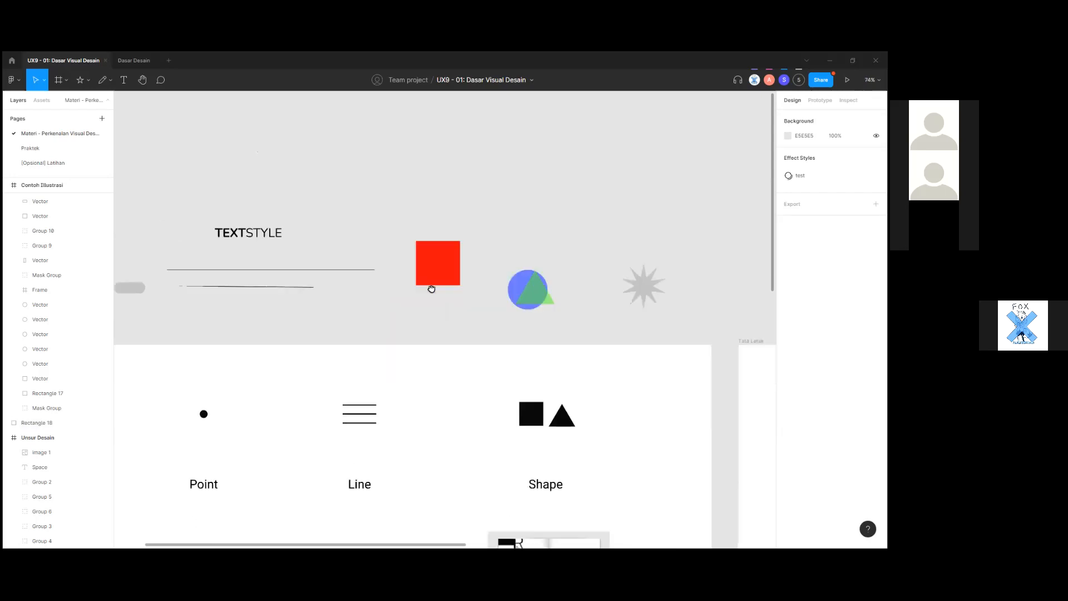
{"action": "scroll", "coordinate": [429, 283], "scroll_direction": "down", "scroll_amount": 4}
{"action": "left_click_drag", "start_coordinate": [537, 388], "coordinate": [474, 420]}
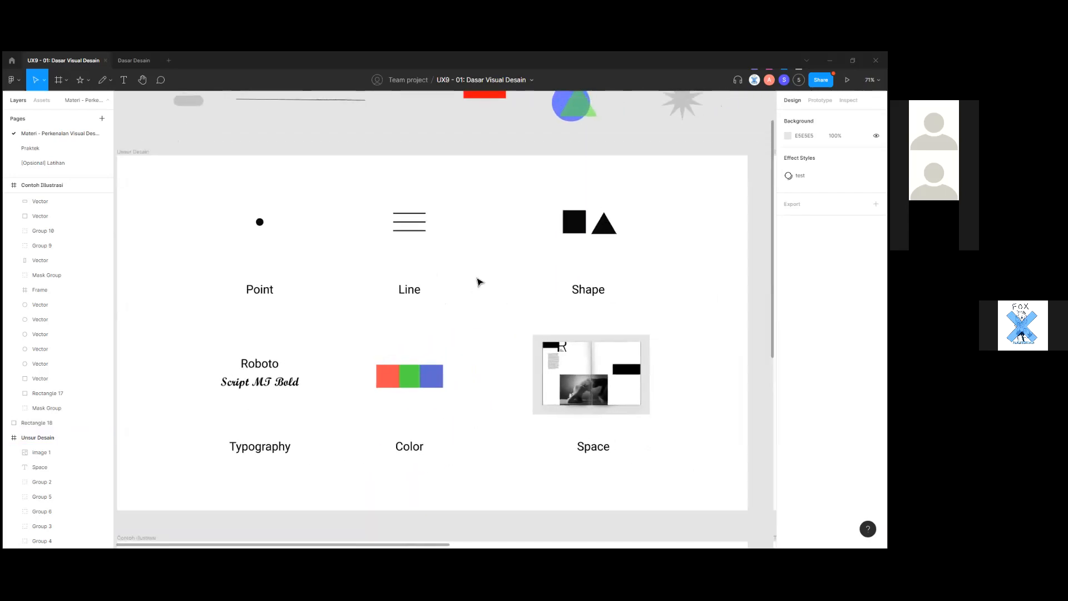
{"action": "scroll", "coordinate": [512, 229], "scroll_direction": "up", "scroll_amount": 1}
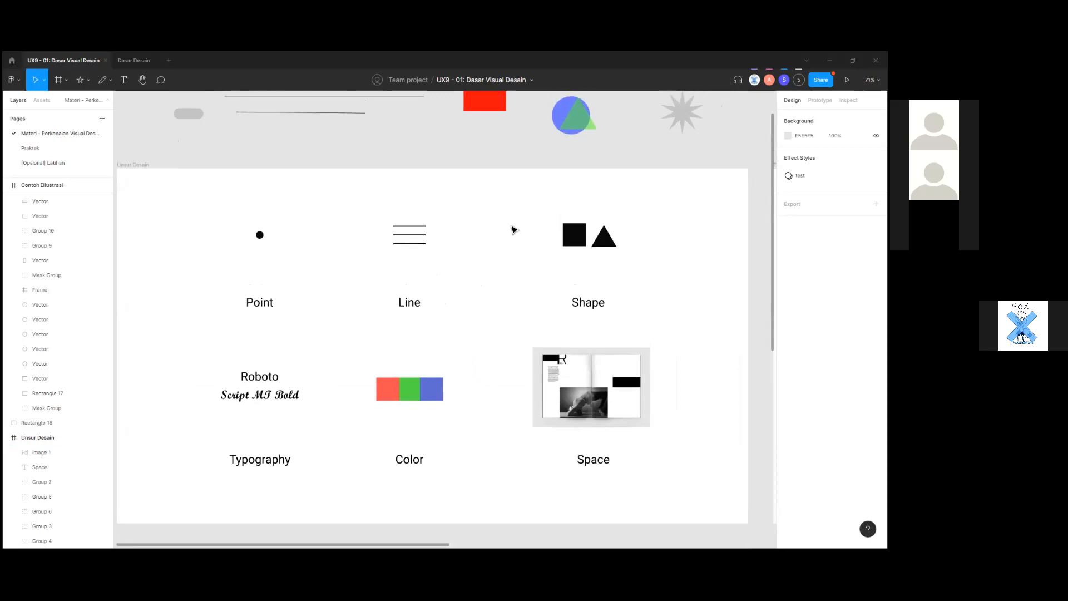
{"action": "scroll", "coordinate": [513, 229], "scroll_direction": "down", "scroll_amount": 2}
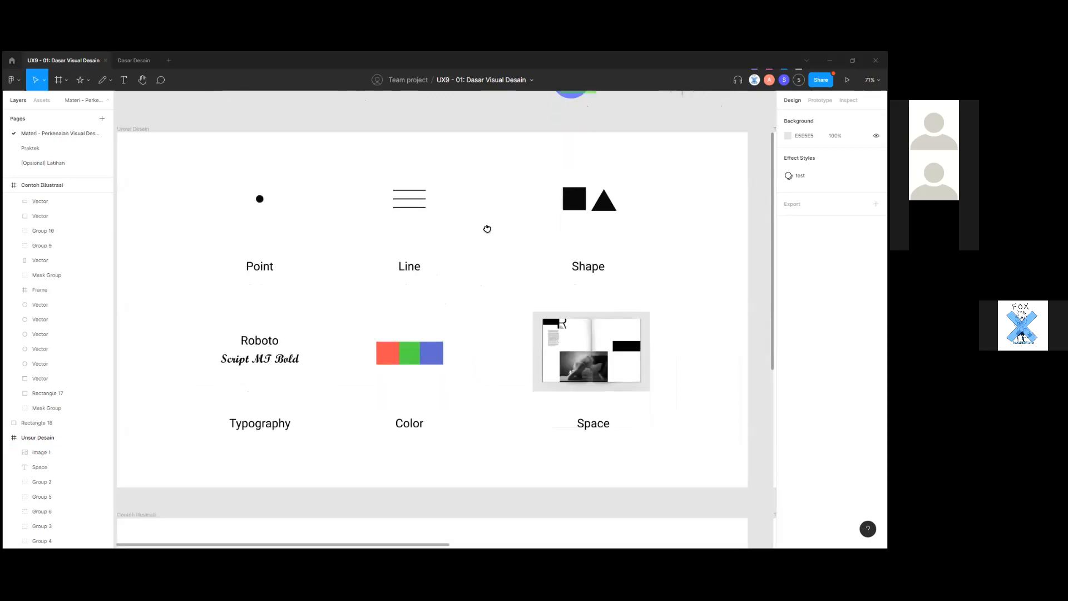
Zoom and pan around the Unsur Desain board's Point, Line, Shape, Typography, Color and Space examples.
{"action": "left_click_drag", "start_coordinate": [488, 229], "coordinate": [495, 236]}
{"action": "scroll", "coordinate": [534, 384], "scroll_direction": "down", "scroll_amount": 2}
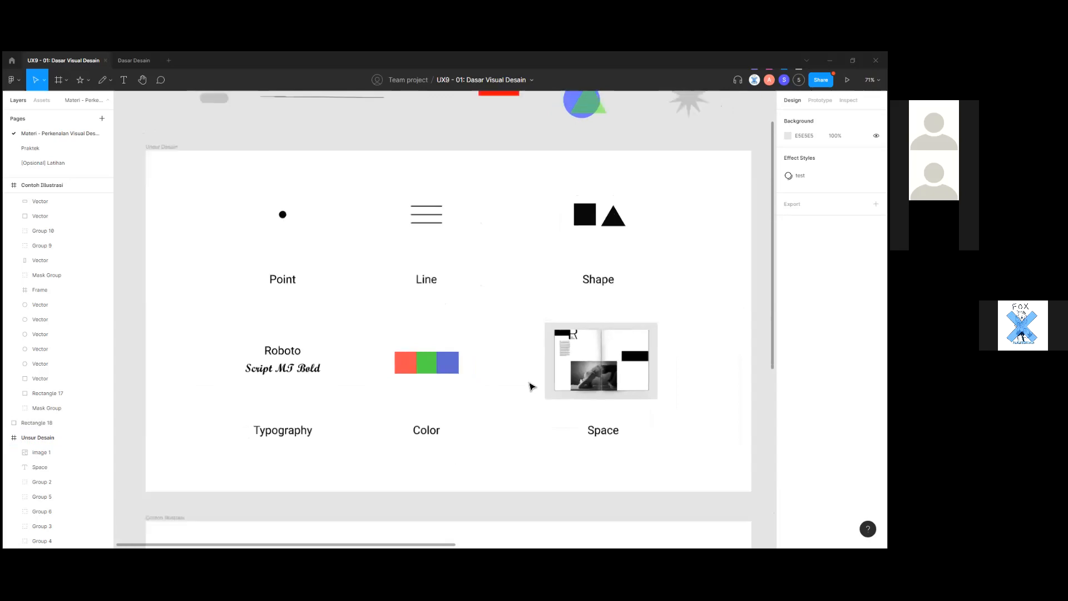
{"action": "scroll", "coordinate": [523, 401], "scroll_direction": "down", "scroll_amount": 1}
{"action": "scroll", "coordinate": [522, 399], "scroll_direction": "up", "scroll_amount": 1}
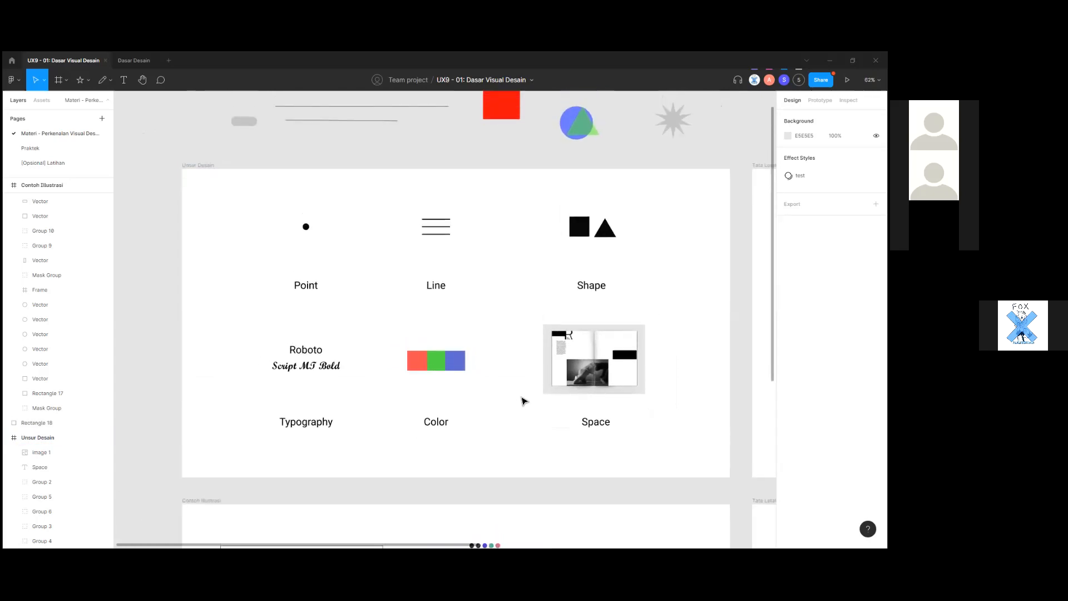
{"action": "scroll", "coordinate": [520, 399], "scroll_direction": "up", "scroll_amount": 2}
{"action": "scroll", "coordinate": [518, 402], "scroll_direction": "down", "scroll_amount": 3}
{"action": "mouse_move", "coordinate": [505, 417]}
{"action": "left_mouse_down"}
{"action": "mouse_move", "coordinate": [466, 285]}
{"action": "mouse_move", "coordinate": [471, 410]}
{"action": "mouse_move", "coordinate": [401, 410]}
{"action": "mouse_move", "coordinate": [472, 413]}
{"action": "mouse_move", "coordinate": [506, 434]}
{"action": "left_mouse_up"}
{"action": "scroll", "coordinate": [442, 332], "scroll_direction": "up", "scroll_amount": 2}
{"action": "scroll", "coordinate": [449, 335], "scroll_direction": "down", "scroll_amount": 2}
{"action": "scroll", "coordinate": [451, 336], "scroll_direction": "up", "scroll_amount": 4}
{"action": "scroll", "coordinate": [451, 338], "scroll_direction": "down", "scroll_amount": 3}
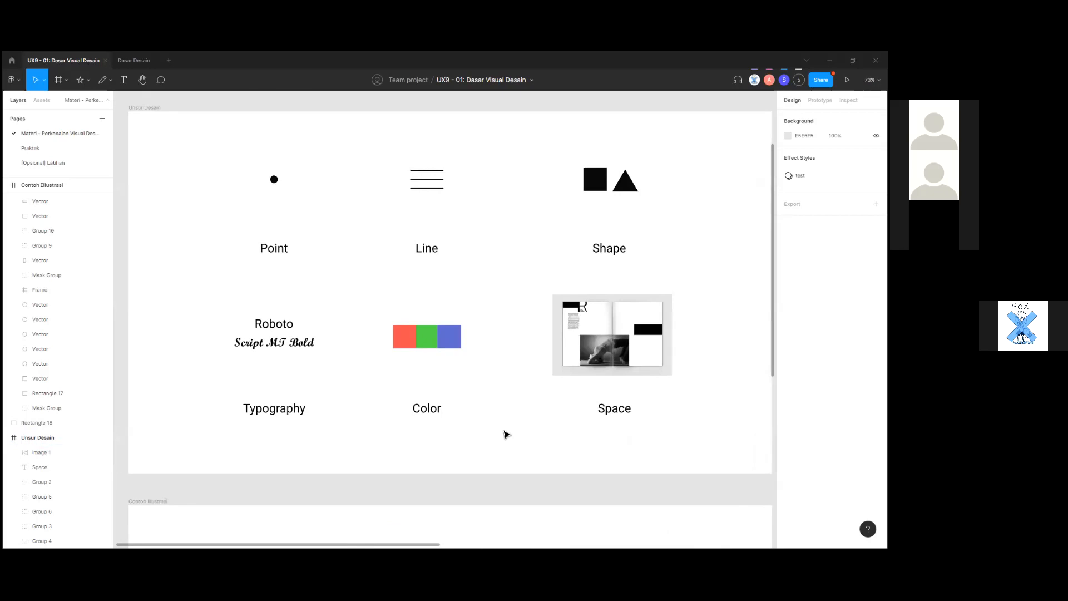
{"action": "scroll", "coordinate": [506, 433], "scroll_direction": "up", "scroll_amount": 1}
{"action": "scroll", "coordinate": [505, 433], "scroll_direction": "down", "scroll_amount": 2}
{"action": "scroll", "coordinate": [506, 433], "scroll_direction": "up", "scroll_amount": 2}
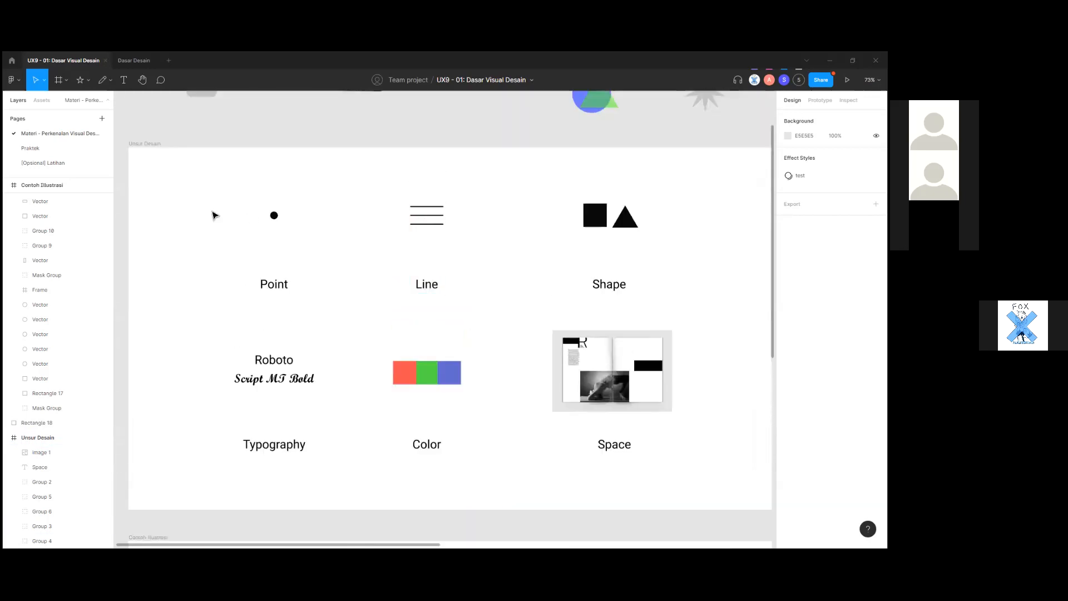
{"action": "scroll", "coordinate": [526, 363], "scroll_direction": "down", "scroll_amount": 3}
{"action": "scroll", "coordinate": [526, 363], "scroll_direction": "down", "scroll_amount": 6}
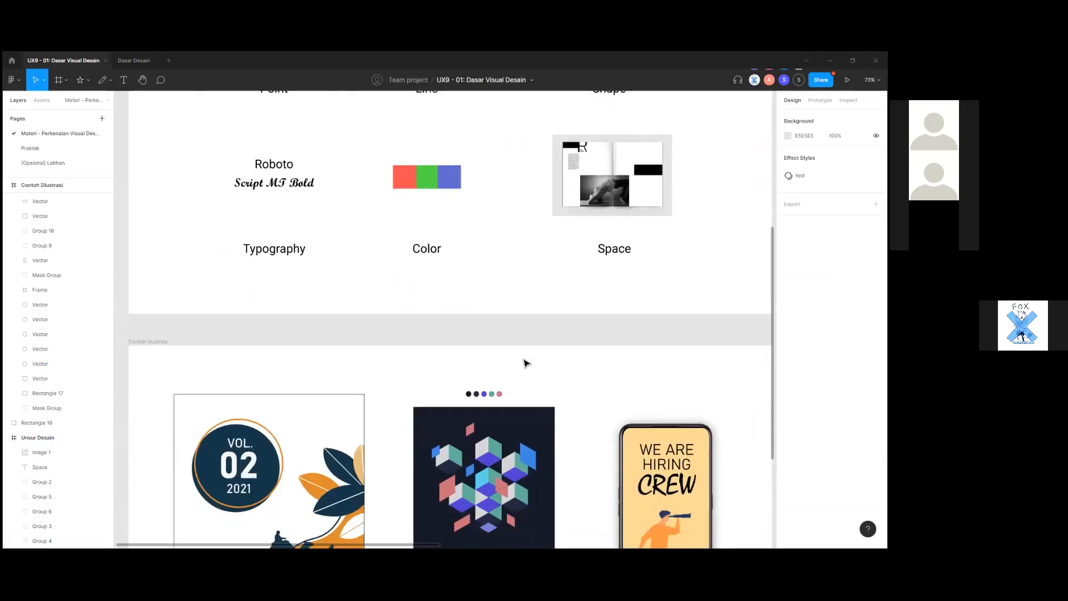
{"action": "scroll", "coordinate": [512, 239], "scroll_direction": "up", "scroll_amount": 5}
{"action": "scroll", "coordinate": [509, 261], "scroll_direction": "up", "scroll_amount": 1}
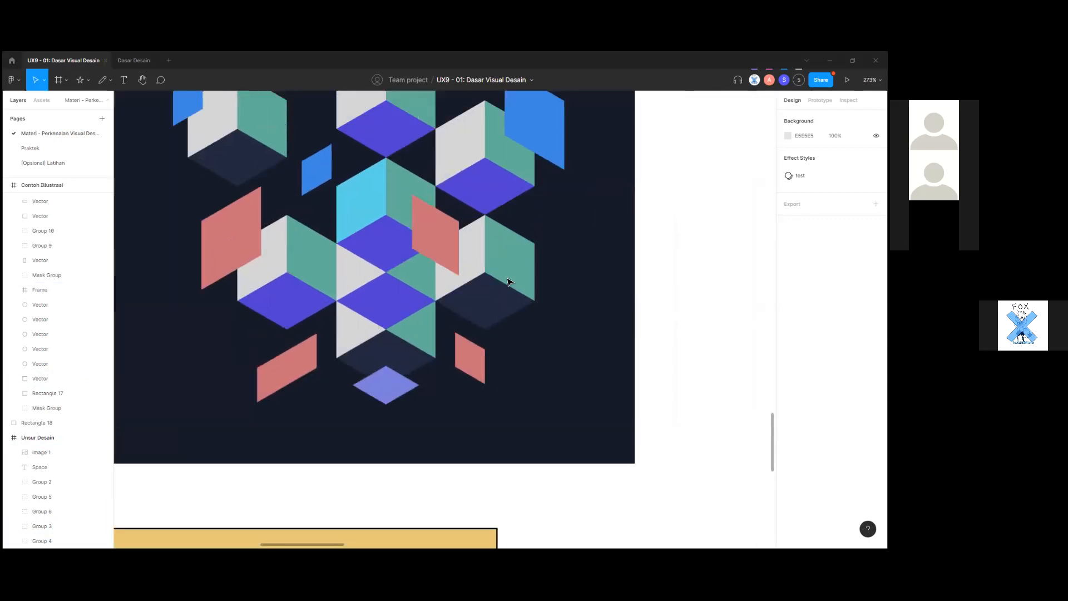
{"action": "left_click", "coordinate": [508, 273]}
{"action": "scroll", "coordinate": [509, 275], "scroll_direction": "down", "scroll_amount": 6}
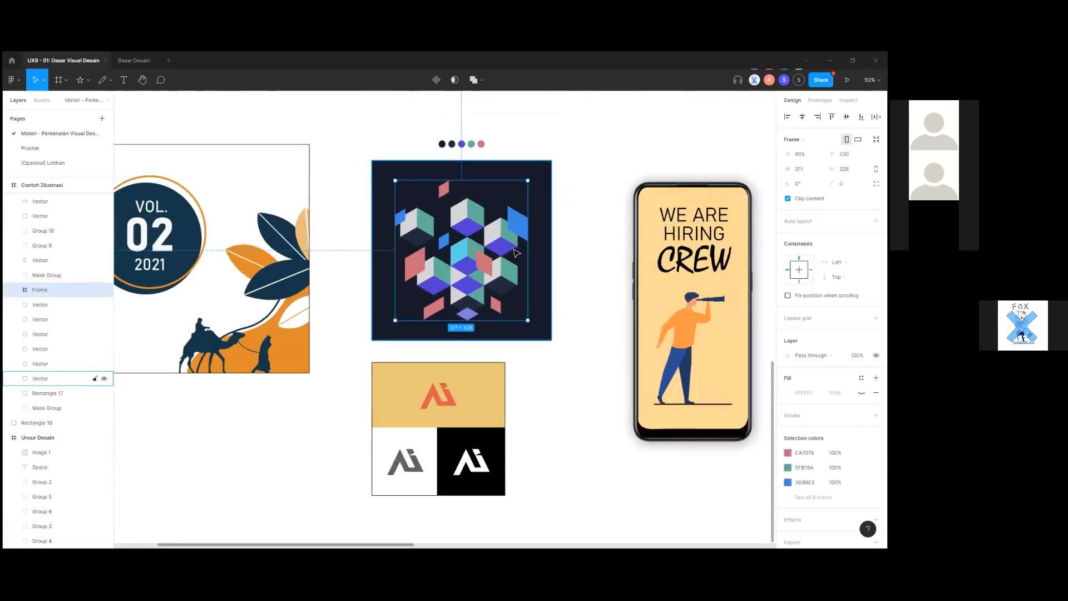
{"action": "scroll", "coordinate": [547, 403], "scroll_direction": "down", "scroll_amount": 3}
{"action": "left_click", "coordinate": [547, 408]}
{"action": "scroll", "coordinate": [547, 408], "scroll_direction": "down", "scroll_amount": 2}
{"action": "scroll", "coordinate": [536, 422], "scroll_direction": "up", "scroll_amount": 3}
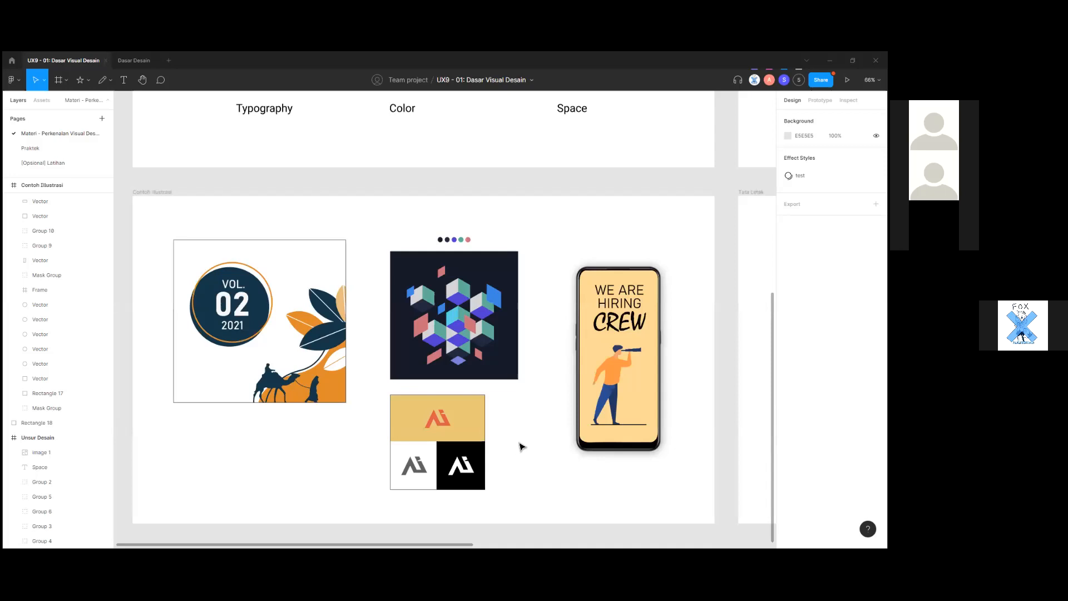
{"action": "left_click_drag", "start_coordinate": [520, 445], "coordinate": [473, 454]}
{"action": "scroll", "coordinate": [472, 413], "scroll_direction": "up", "scroll_amount": 2}
{"action": "left_click", "coordinate": [413, 413]}
{"action": "left_click_drag", "start_coordinate": [546, 436], "coordinate": [662, 457]}
{"action": "left_click", "coordinate": [579, 447]}
{"action": "scroll", "coordinate": [595, 448], "scroll_direction": "up", "scroll_amount": 2}
{"action": "scroll", "coordinate": [613, 447], "scroll_direction": "down", "scroll_amount": 1}
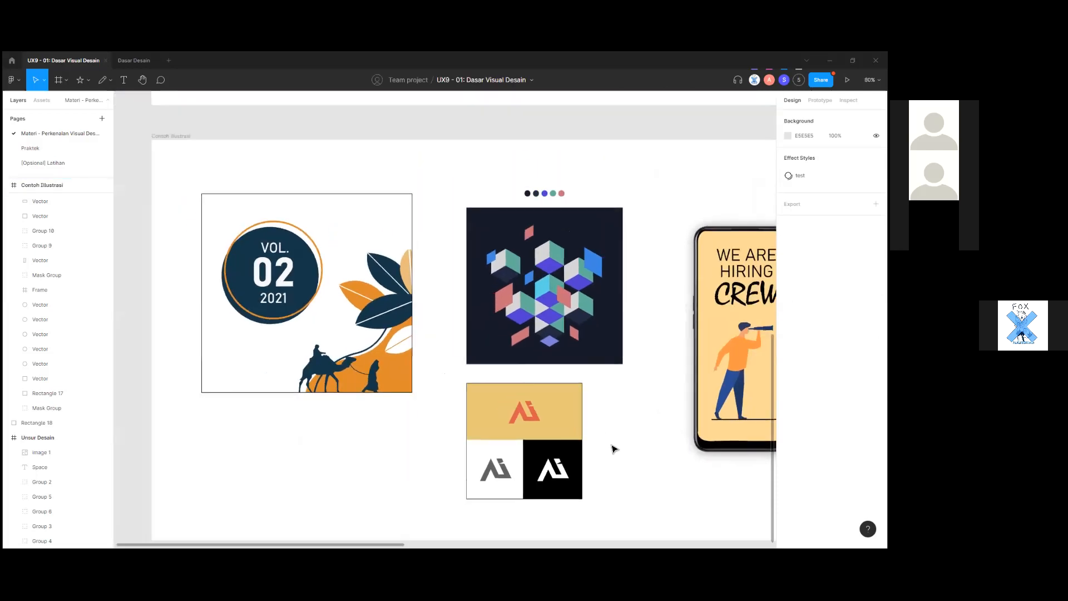
{"action": "left_click", "coordinate": [312, 278]}
{"action": "scroll", "coordinate": [372, 392], "scroll_direction": "down", "scroll_amount": 1}
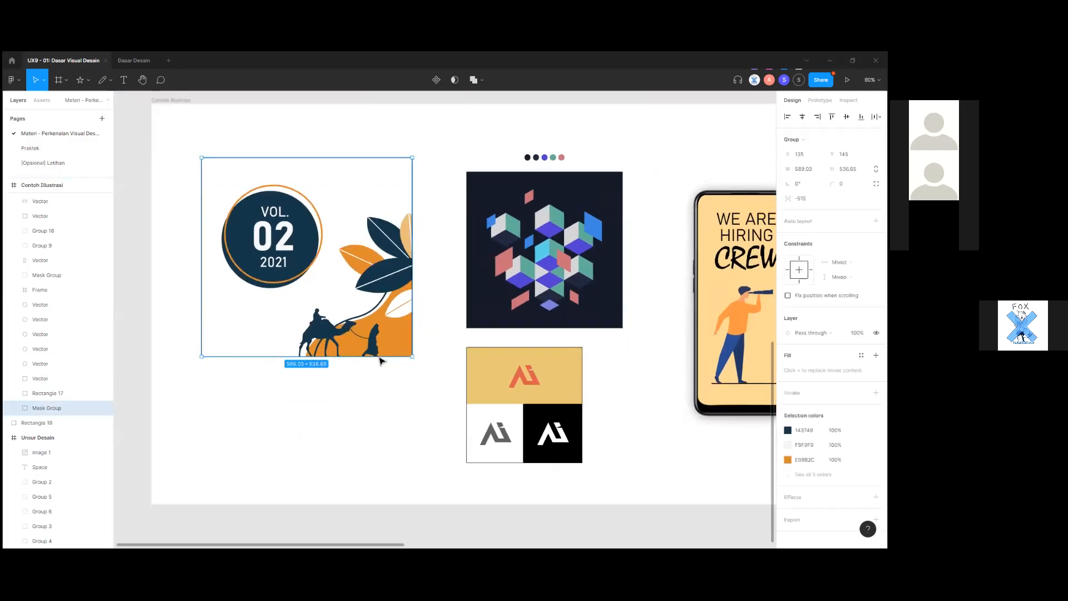
{"action": "left_click", "coordinate": [373, 384]}
{"action": "left_click", "coordinate": [510, 378]}
{"action": "left_click", "coordinate": [408, 439]}
{"action": "mouse_move", "coordinate": [489, 479]}
{"action": "left_mouse_down"}
{"action": "mouse_move", "coordinate": [450, 482]}
{"action": "mouse_move", "coordinate": [563, 472]}
{"action": "mouse_move", "coordinate": [503, 479]}
{"action": "left_mouse_up"}
{"action": "scroll", "coordinate": [565, 465], "scroll_direction": "down", "scroll_amount": 3}
{"action": "left_click", "coordinate": [547, 442]}
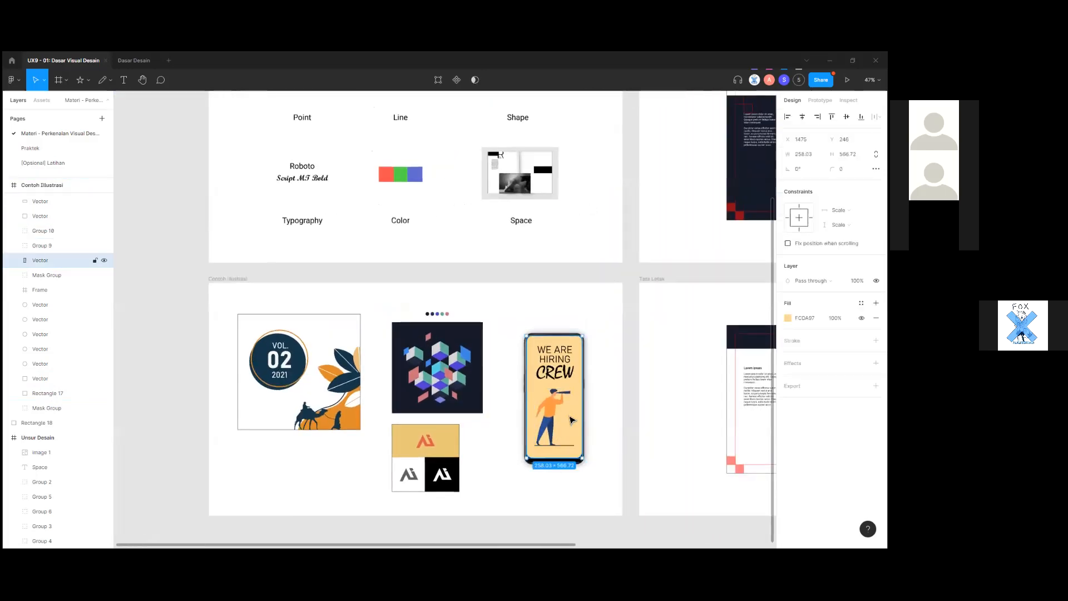
{"action": "scroll", "coordinate": [548, 444], "scroll_direction": "up", "scroll_amount": 5}
{"action": "key", "text": "Escape"}
{"action": "scroll", "coordinate": [611, 413], "scroll_direction": "left", "scroll_amount": 3}
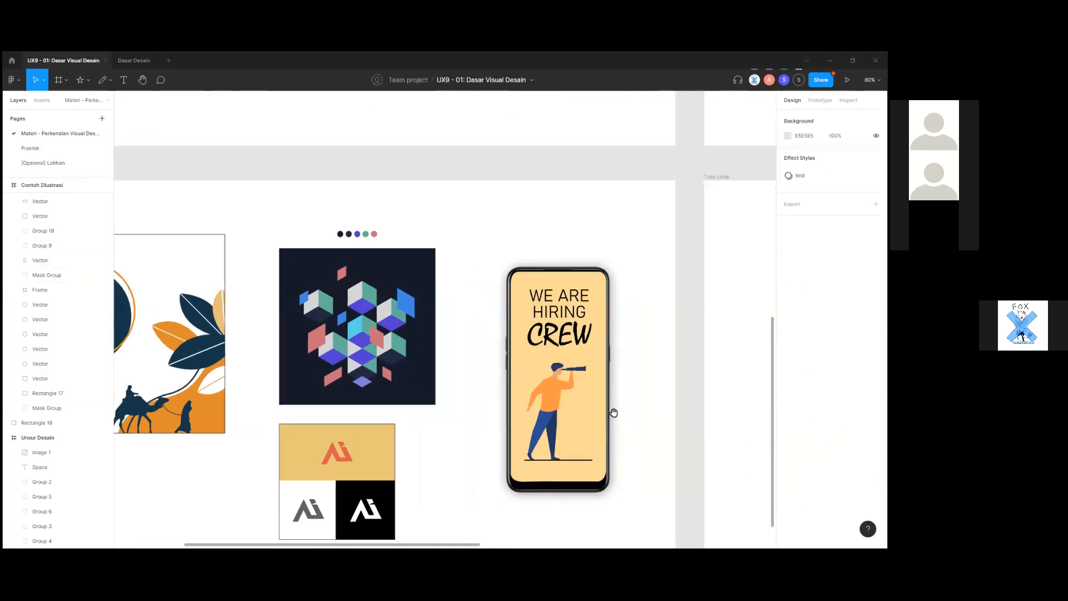
{"action": "scroll", "coordinate": [445, 439], "scroll_direction": "down", "scroll_amount": 1}
{"action": "scroll", "coordinate": [367, 425], "scroll_direction": "down", "scroll_amount": 2}
{"action": "scroll", "coordinate": [345, 409], "scroll_direction": "down", "scroll_amount": 3}
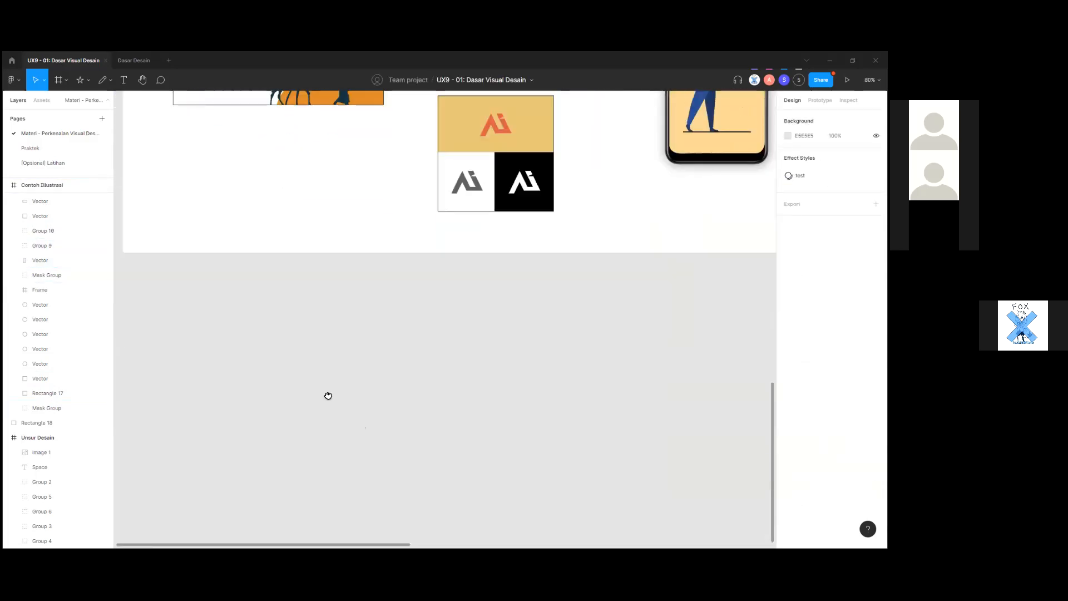
{"action": "scroll", "coordinate": [382, 329], "scroll_direction": "down", "scroll_amount": 3}
{"action": "scroll", "coordinate": [361, 301], "scroll_direction": "up", "scroll_amount": 1}
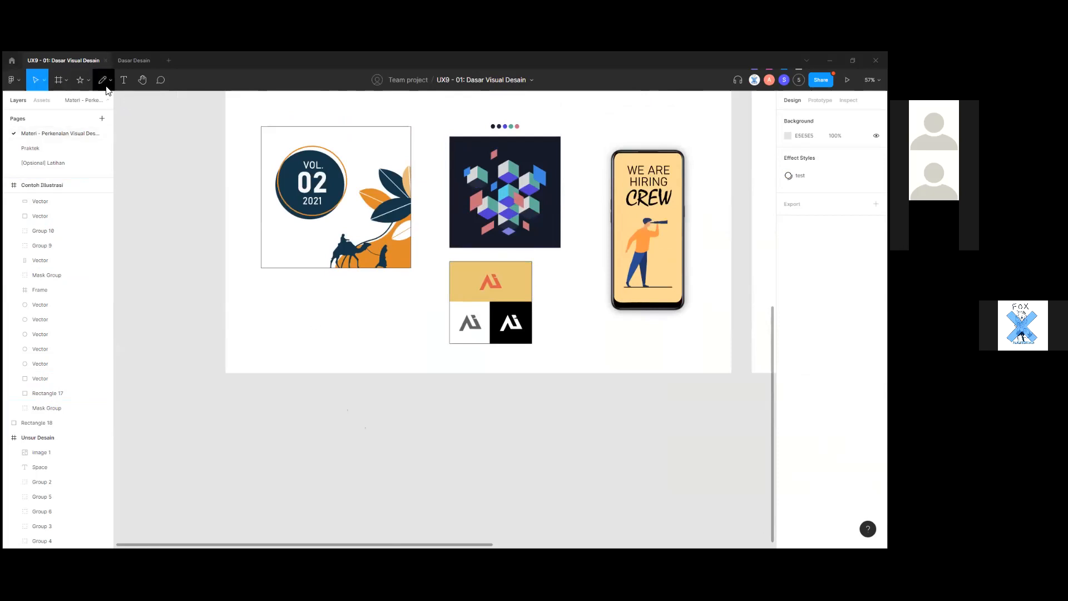
{"action": "scroll", "coordinate": [289, 289], "scroll_direction": "up", "scroll_amount": 2}
{"action": "scroll", "coordinate": [328, 305], "scroll_direction": "up", "scroll_amount": 1}
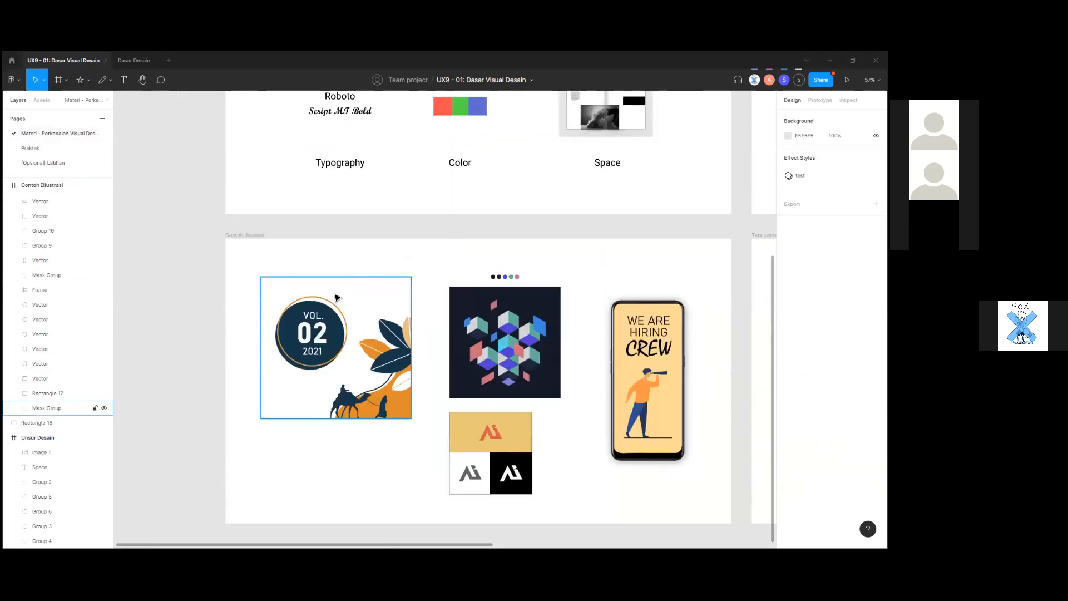
{"action": "scroll", "coordinate": [337, 298], "scroll_direction": "down", "scroll_amount": 1}
{"action": "left_click", "coordinate": [503, 306]}
Drag the cube illustration Frame out below the Contoh Illustrasi board and deselect it.
{"action": "scroll", "coordinate": [499, 278], "scroll_direction": "down", "scroll_amount": 1}
{"action": "left_click_drag", "start_coordinate": [499, 257], "coordinate": [318, 512]}
{"action": "scroll", "coordinate": [334, 440], "scroll_direction": "down", "scroll_amount": 2}
{"action": "scroll", "coordinate": [337, 438], "scroll_direction": "up", "scroll_amount": 2}
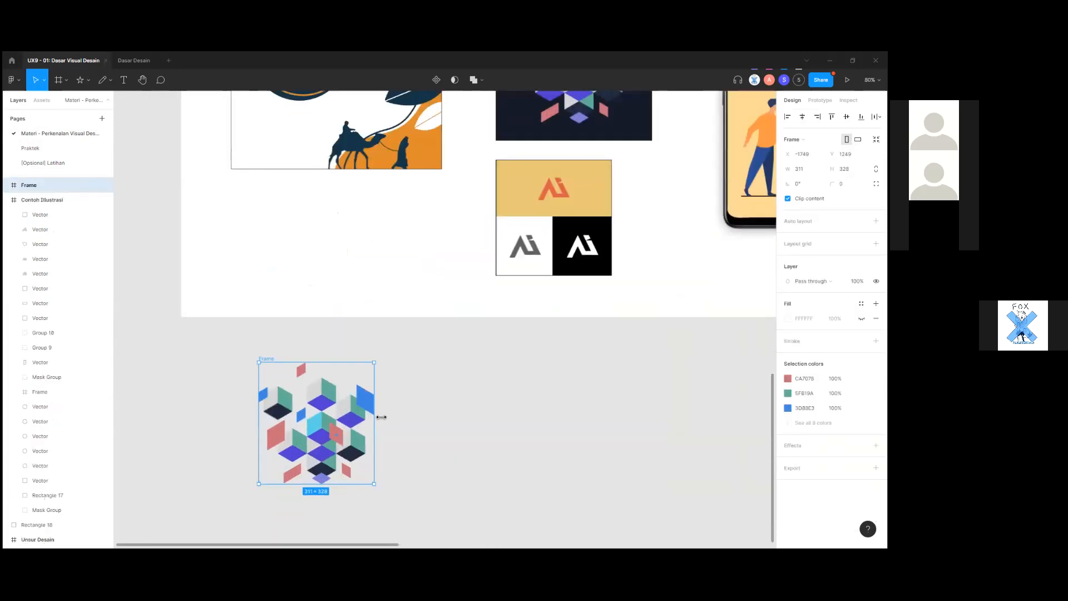
{"action": "scroll", "coordinate": [394, 412], "scroll_direction": "down", "scroll_amount": 1}
{"action": "left_click", "coordinate": [410, 446]}
{"action": "scroll", "coordinate": [410, 445], "scroll_direction": "down", "scroll_amount": 1}
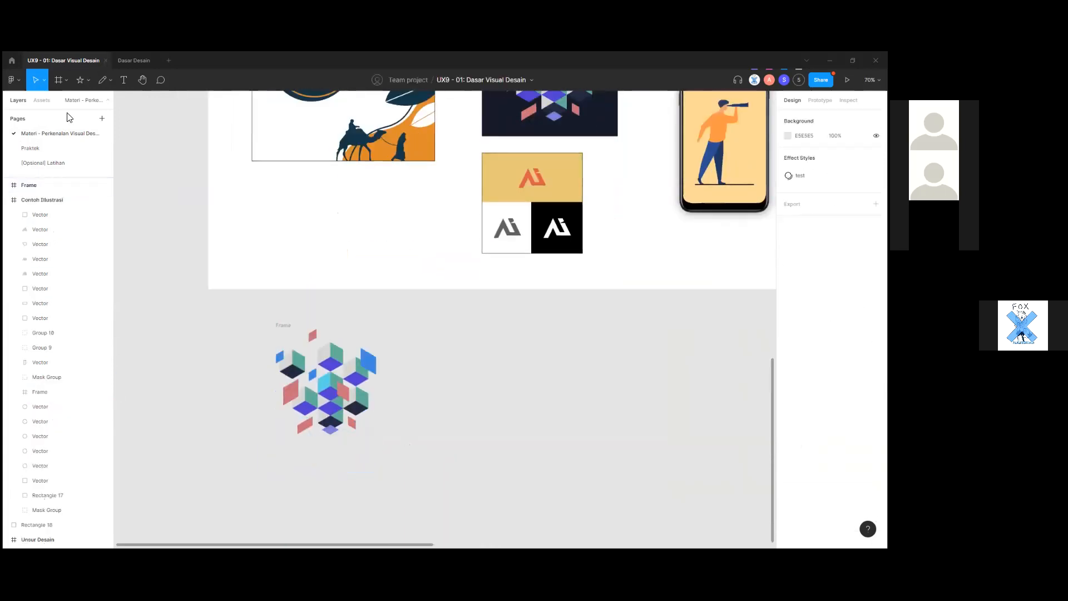
Switch to the Rectangle tool from the shape tools dropdown.
{"action": "left_click", "coordinate": [69, 84]}
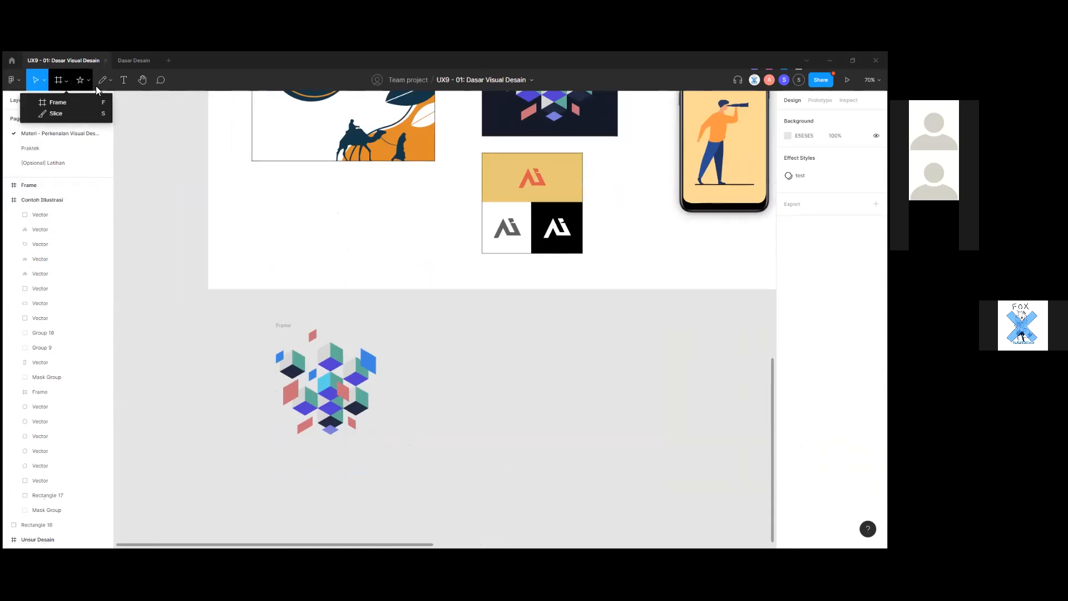
{"action": "left_click", "coordinate": [87, 82]}
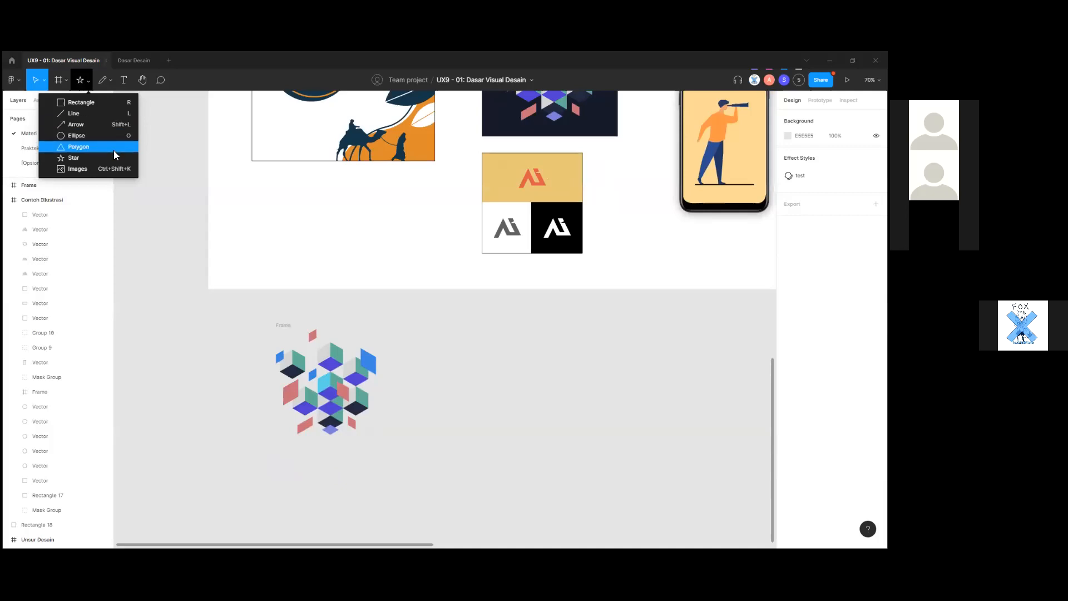
{"action": "left_click", "coordinate": [111, 102]}
Draw a grey 362 × 362 square, Rectangle 19, beside the cube frame.
{"action": "left_click_drag", "start_coordinate": [483, 370], "coordinate": [603, 489]}
{"action": "mouse_move", "coordinate": [584, 453]}
{"action": "left_mouse_down"}
{"action": "mouse_move", "coordinate": [465, 404]}
{"action": "mouse_move", "coordinate": [496, 420]}
{"action": "mouse_move", "coordinate": [477, 439]}
{"action": "mouse_move", "coordinate": [539, 420]}
{"action": "mouse_move", "coordinate": [503, 391]}
{"action": "mouse_move", "coordinate": [307, 449]}
{"action": "mouse_move", "coordinate": [562, 440]}
{"action": "left_mouse_up"}
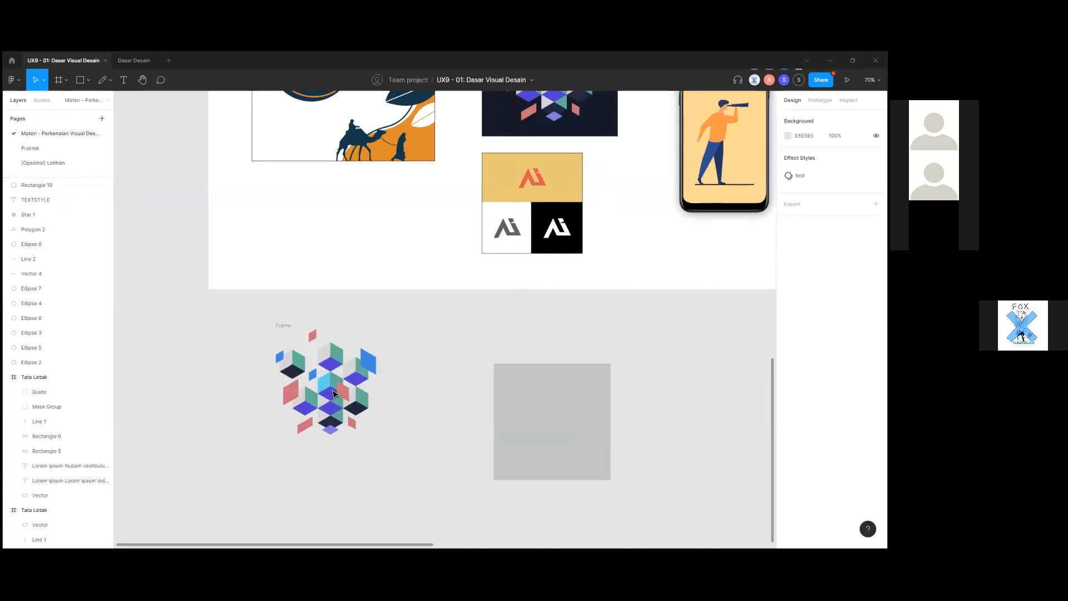
{"action": "double_click", "coordinate": [330, 393]}
{"action": "left_click", "coordinate": [422, 466]}
Place the grey rectangle over the cube illustration and bring Group 21 in front of it.
{"action": "left_click_drag", "start_coordinate": [422, 466], "coordinate": [270, 319]}
{"action": "left_click", "coordinate": [463, 460]}
{"action": "left_click_drag", "start_coordinate": [388, 404], "coordinate": [328, 461]}
{"action": "left_click", "coordinate": [334, 355]}
{"action": "left_click", "coordinate": [373, 470]}
{"action": "left_click", "coordinate": [352, 351]}
{"action": "key", "text": "]"}
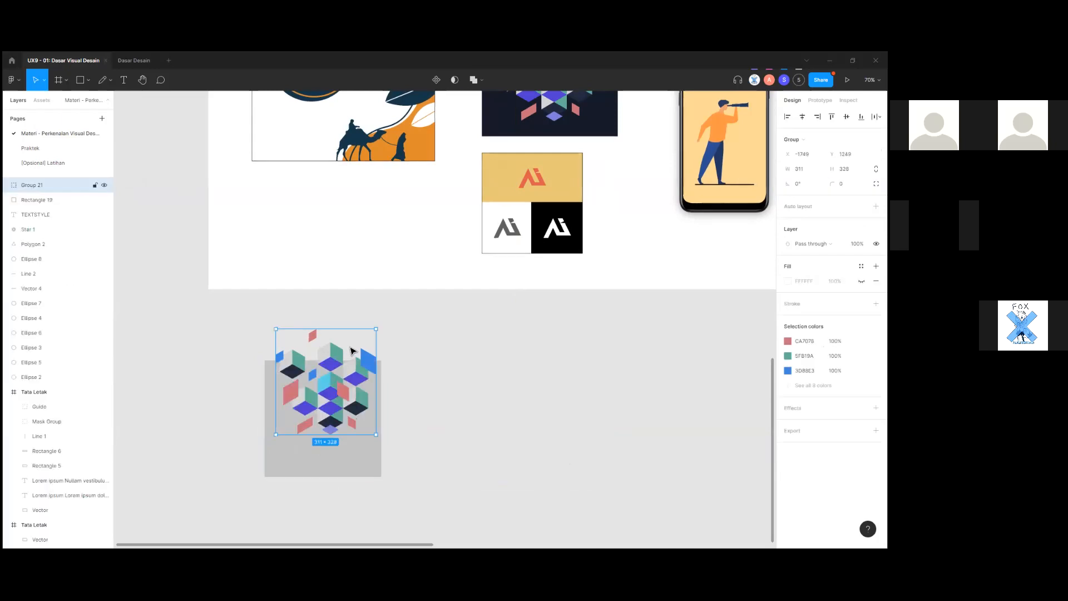
{"action": "left_click", "coordinate": [417, 427]}
{"action": "left_click_drag", "start_coordinate": [339, 402], "coordinate": [332, 400]}
Select the cube group with the rectangle, then nudge the cube group slightly.
{"action": "left_click", "coordinate": [356, 469], "text": "shift"}
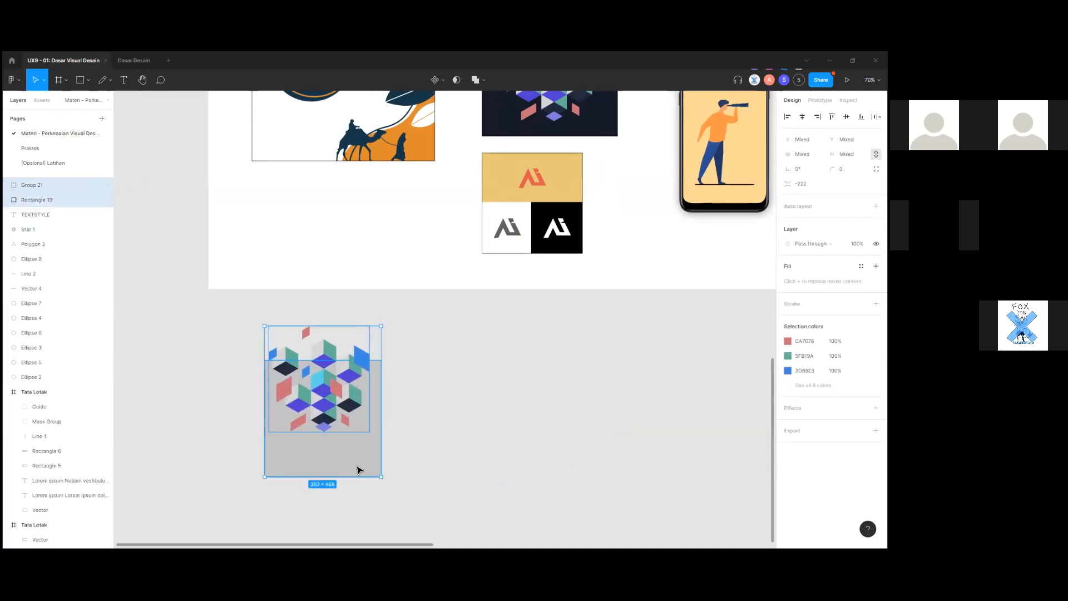
{"action": "right_click", "coordinate": [351, 470]}
{"action": "left_click", "coordinate": [430, 436]}
{"action": "left_click", "coordinate": [463, 468]}
{"action": "scroll", "coordinate": [365, 420], "scroll_direction": "down", "scroll_amount": 1}
{"action": "mouse_move", "coordinate": [336, 347]}
{"action": "left_mouse_down"}
{"action": "mouse_move", "coordinate": [348, 350]}
{"action": "mouse_move", "coordinate": [332, 346]}
{"action": "left_mouse_up"}
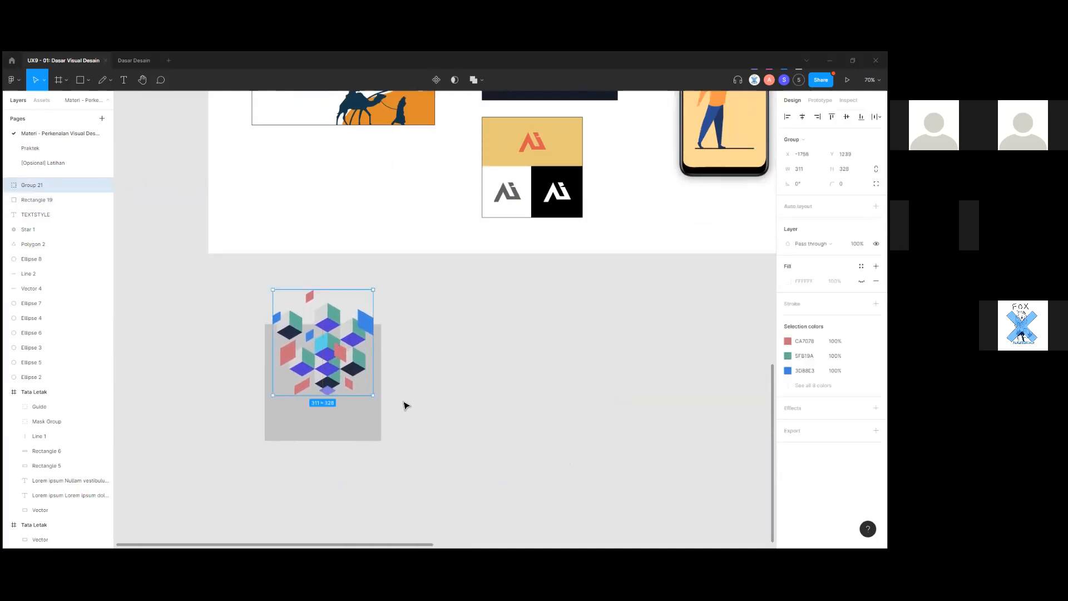
{"action": "left_click", "coordinate": [400, 411]}
Check Group 21's stacking order, then select both layers and apply Use as mask.
{"action": "left_click", "coordinate": [370, 435]}
{"action": "left_click", "coordinate": [336, 369]}
{"action": "key", "text": "bracketleft"}
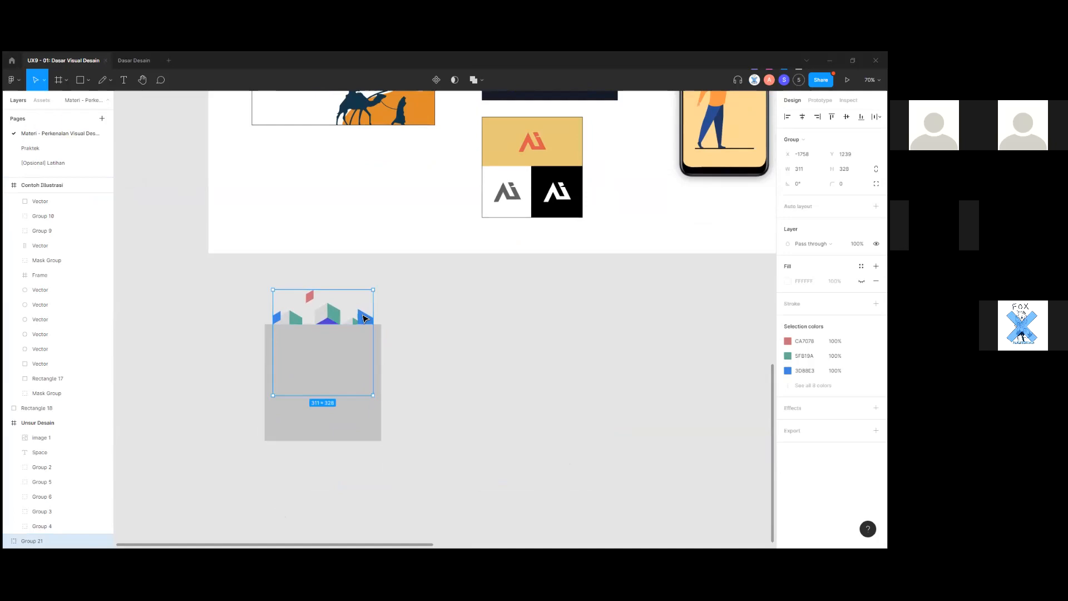
{"action": "key", "text": "bracketright"}
{"action": "left_click", "coordinate": [447, 437]}
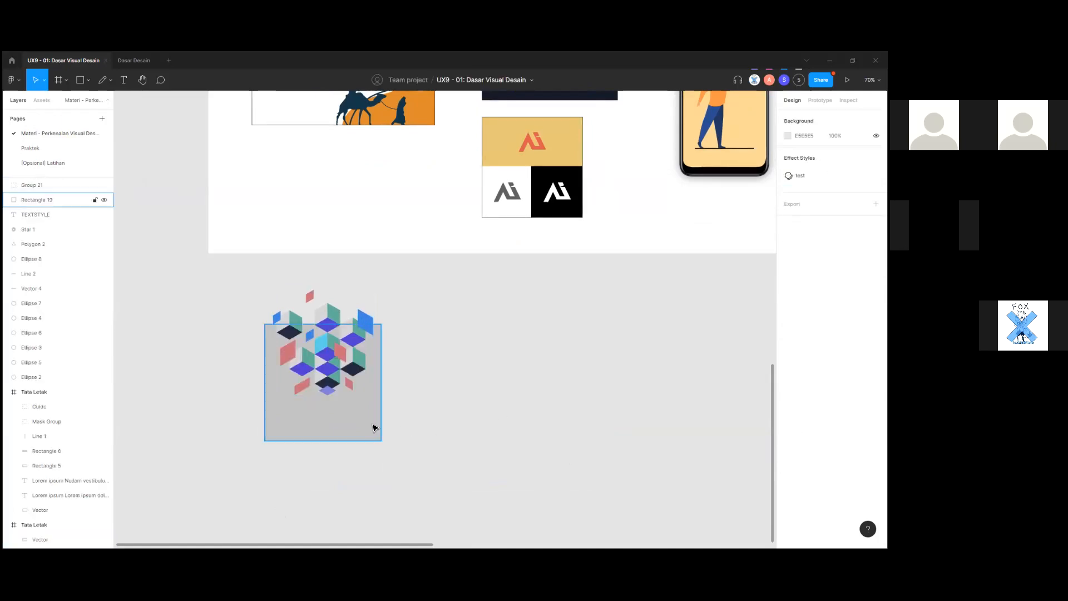
{"action": "left_click", "coordinate": [360, 432]}
{"action": "left_click", "coordinate": [409, 467]}
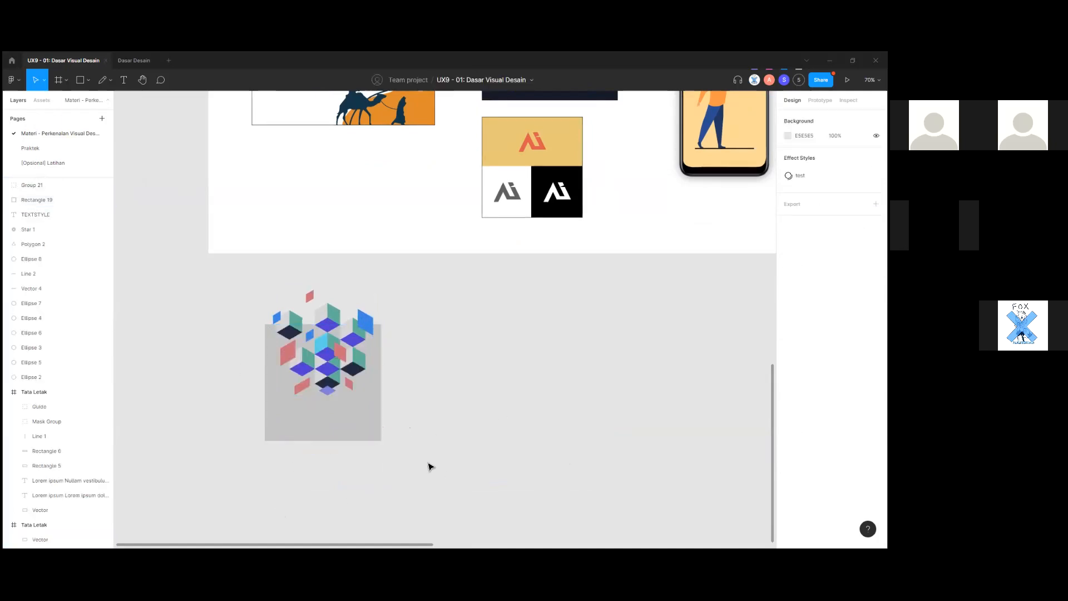
{"action": "left_click_drag", "start_coordinate": [429, 465], "coordinate": [351, 375]}
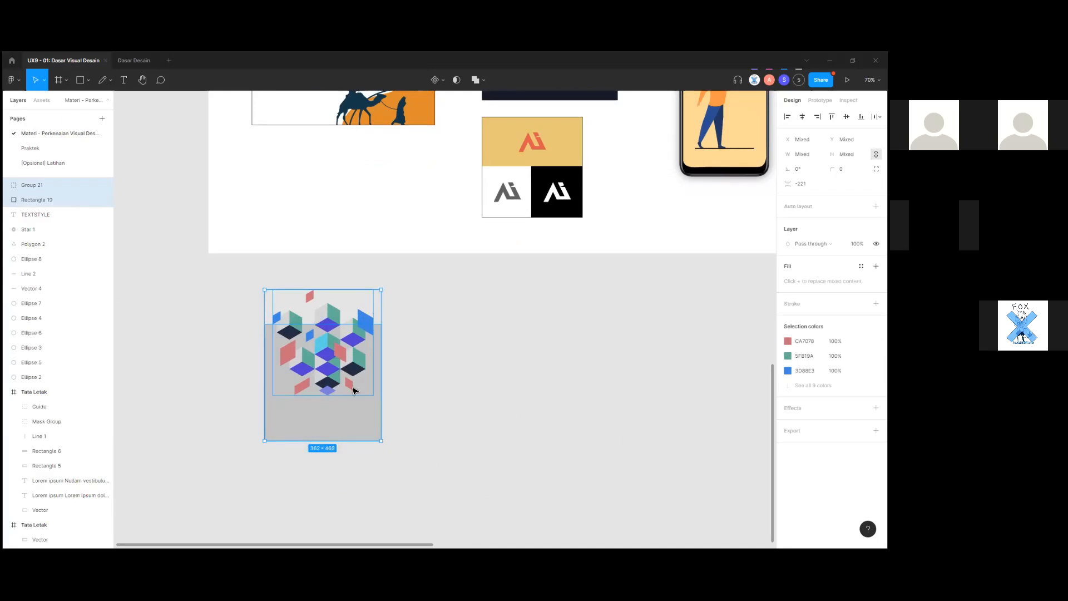
{"action": "right_click", "coordinate": [330, 362]}
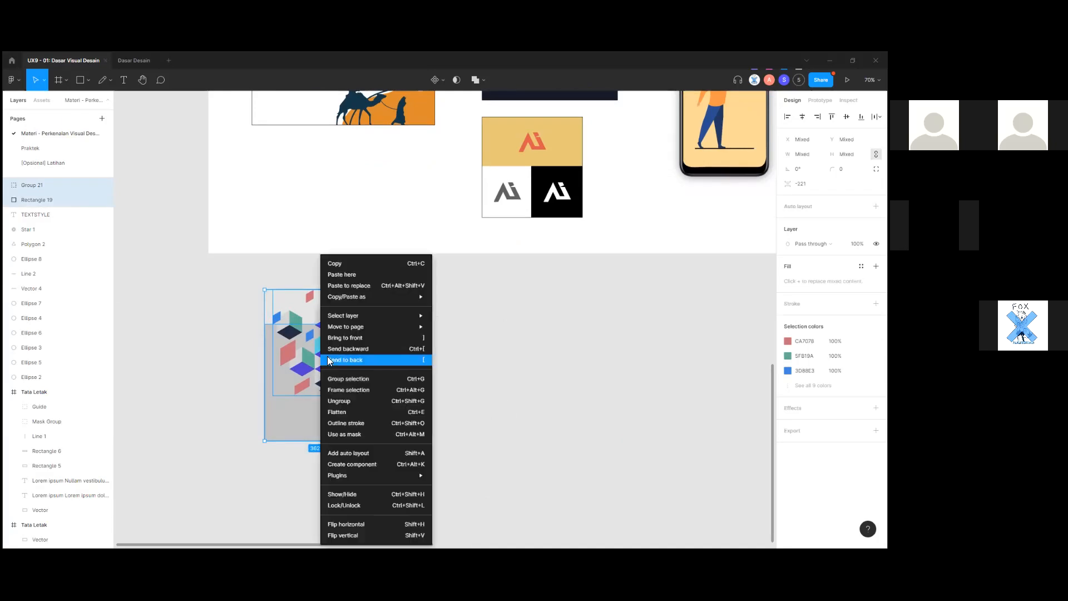
{"action": "left_click", "coordinate": [398, 434]}
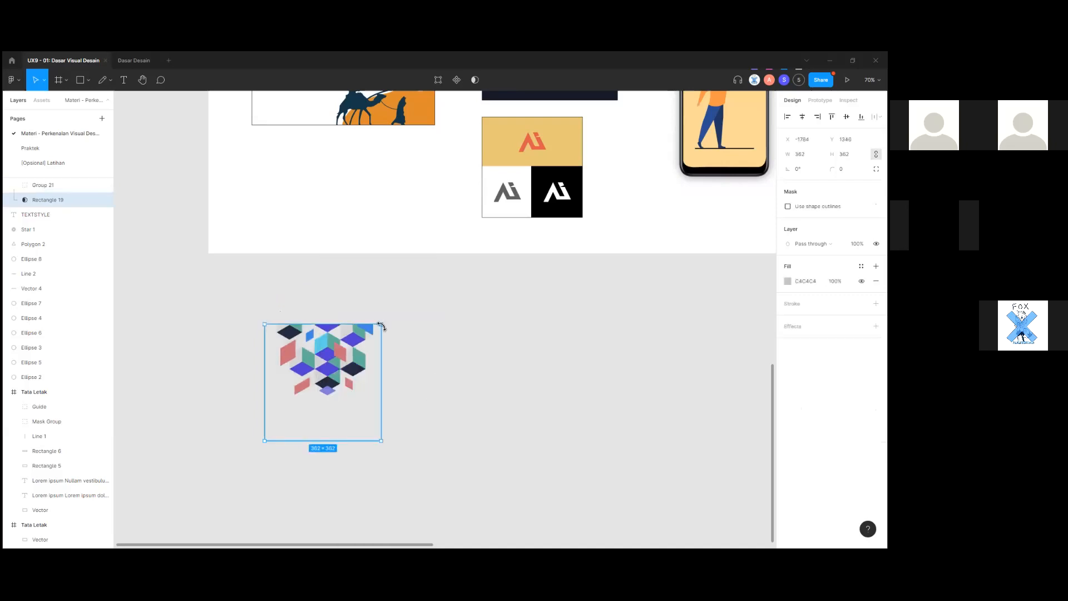
Move the new Mask Group and shift the cube pattern slightly inside its mask.
{"action": "scroll", "coordinate": [320, 380], "scroll_direction": "up", "scroll_amount": 2}
{"action": "left_click_drag", "start_coordinate": [320, 380], "coordinate": [391, 410]}
{"action": "key", "text": "Escape"}
{"action": "left_click", "coordinate": [419, 402]}
{"action": "scroll", "coordinate": [419, 402], "scroll_direction": "down", "scroll_amount": 1}
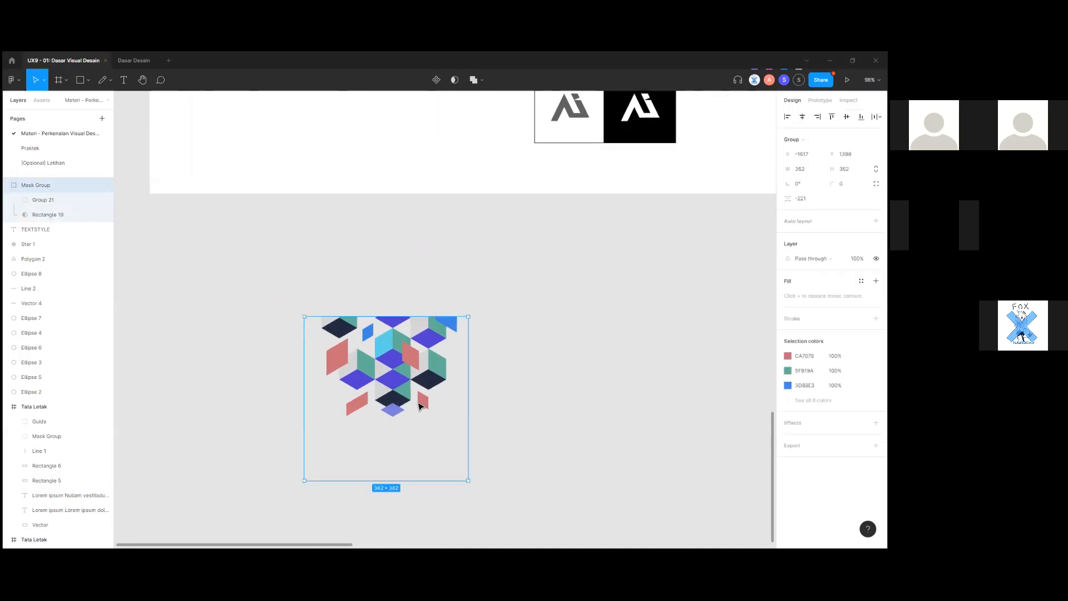
{"action": "double_click", "coordinate": [405, 378]}
{"action": "left_click_drag", "start_coordinate": [406, 353], "coordinate": [399, 350]}
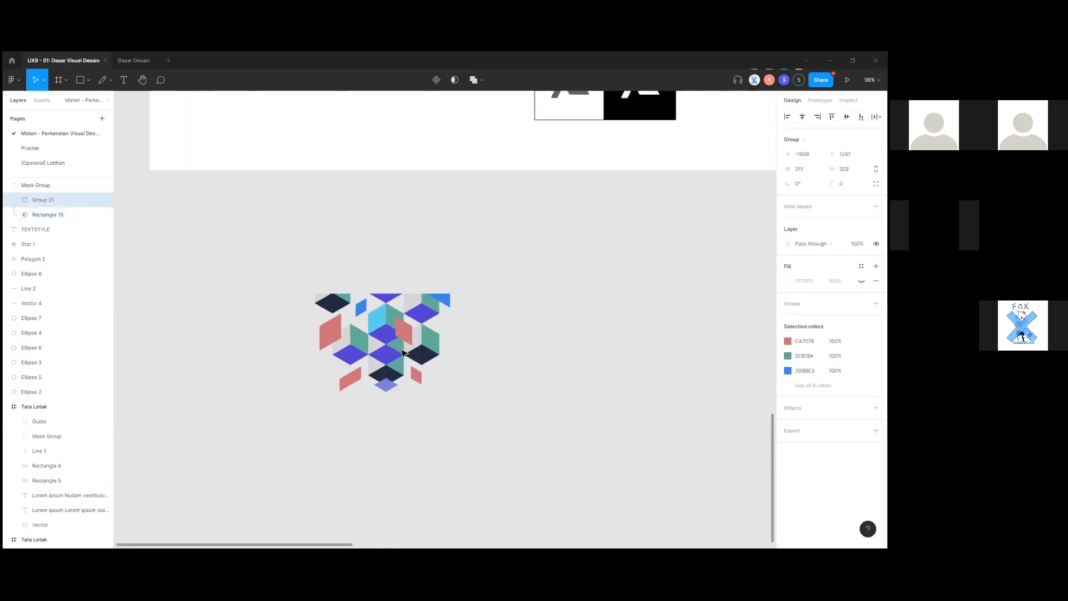
{"action": "left_click", "coordinate": [508, 394]}
{"action": "scroll", "coordinate": [506, 399], "scroll_direction": "down", "scroll_amount": 5}
Move the masked cubes up on the dark layout spread, then undo that move.
{"action": "left_click_drag", "start_coordinate": [723, 334], "coordinate": [330, 464]}
{"action": "scroll", "coordinate": [356, 276], "scroll_direction": "up", "scroll_amount": 5}
{"action": "left_click", "coordinate": [356, 277]}
{"action": "scroll", "coordinate": [356, 276], "scroll_direction": "up", "scroll_amount": 4}
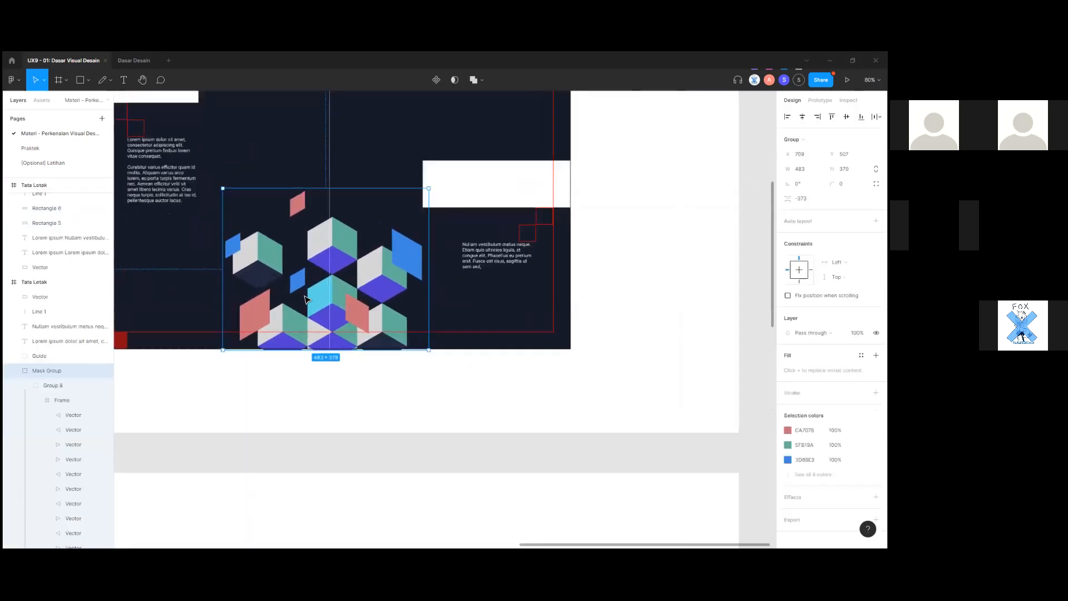
{"action": "double_click", "coordinate": [455, 411]}
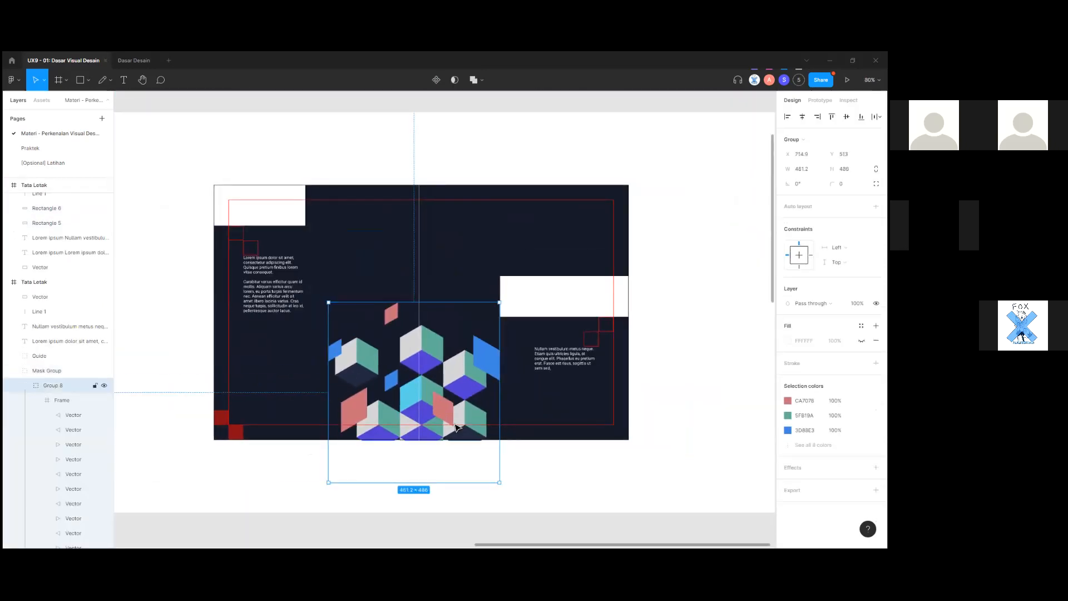
{"action": "left_click", "coordinate": [562, 472]}
{"action": "left_click_drag", "start_coordinate": [439, 401], "coordinate": [439, 344]}
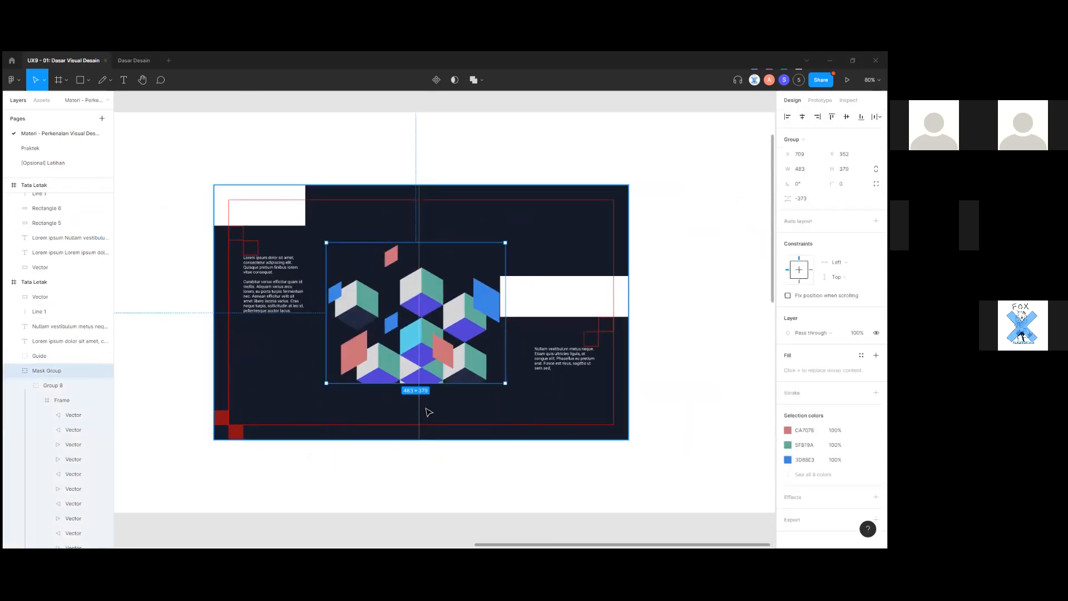
{"action": "scroll", "coordinate": [427, 408], "scroll_direction": "down", "scroll_amount": 3}
{"action": "key", "text": "ctrl+z"}
{"action": "scroll", "coordinate": [466, 450], "scroll_direction": "up", "scroll_amount": 2}
{"action": "left_click", "coordinate": [457, 453]}
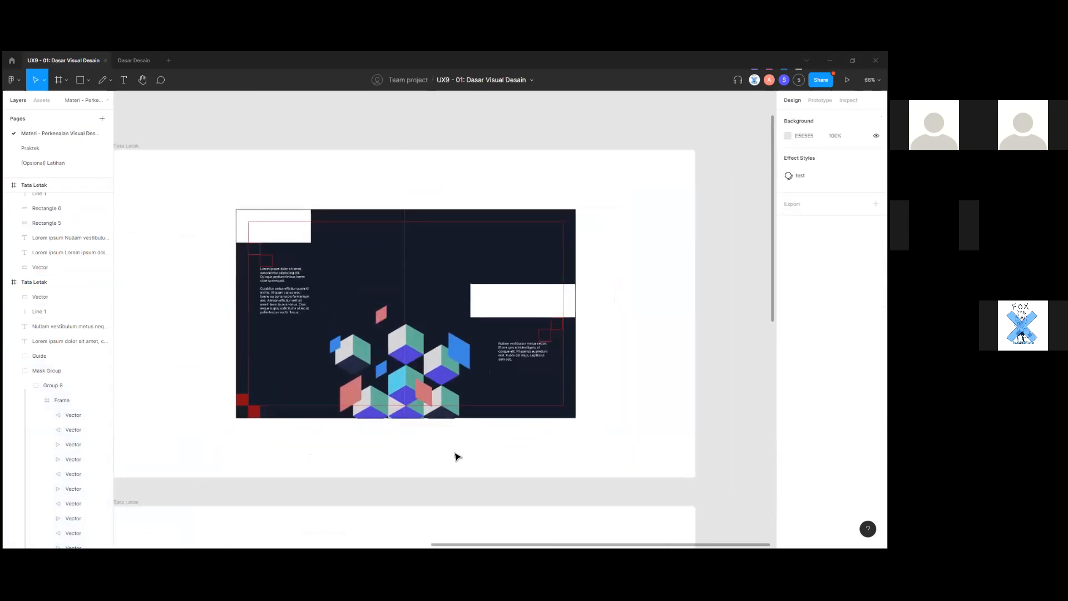
Pan and zoom across the other layout frames on the canvas.
{"action": "scroll", "coordinate": [457, 454], "scroll_direction": "up", "scroll_amount": 4}
{"action": "scroll", "coordinate": [457, 454], "scroll_direction": "down", "scroll_amount": 3}
{"action": "left_click_drag", "start_coordinate": [403, 460], "coordinate": [617, 373]}
{"action": "left_click_drag", "start_coordinate": [287, 504], "coordinate": [470, 423]}
{"action": "scroll", "coordinate": [469, 425], "scroll_direction": "down", "scroll_amount": 4}
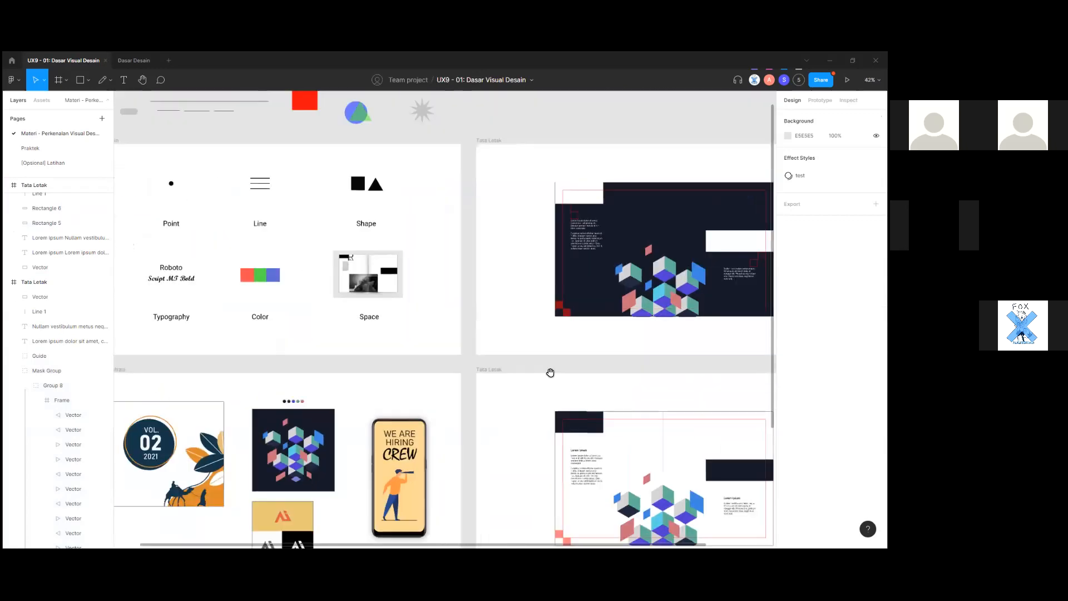
{"action": "scroll", "coordinate": [550, 373], "scroll_direction": "up", "scroll_amount": 2}
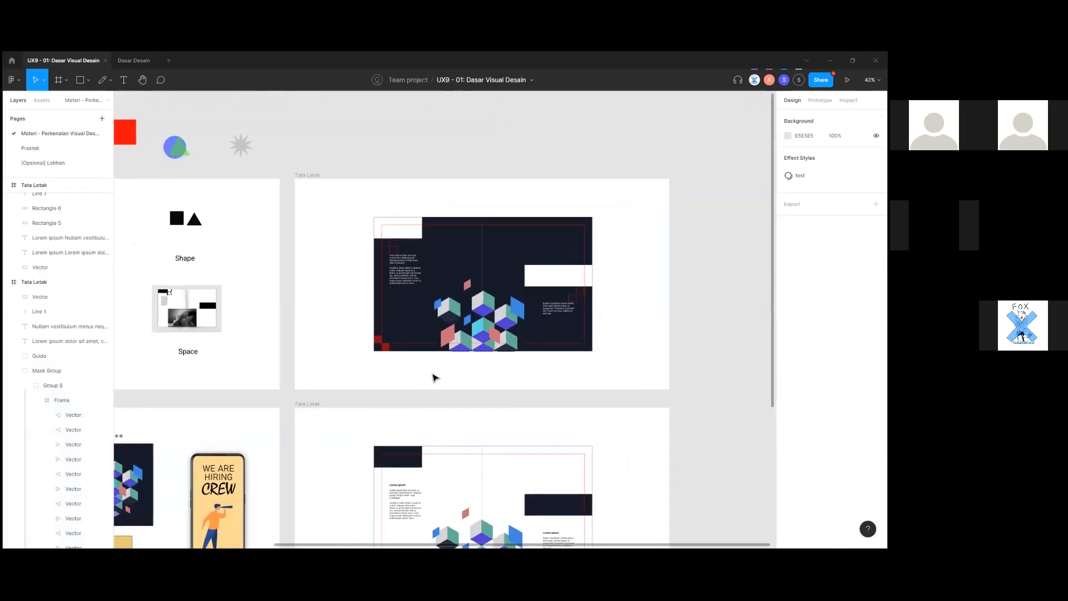
{"action": "scroll", "coordinate": [435, 378], "scroll_direction": "up", "scroll_amount": 2}
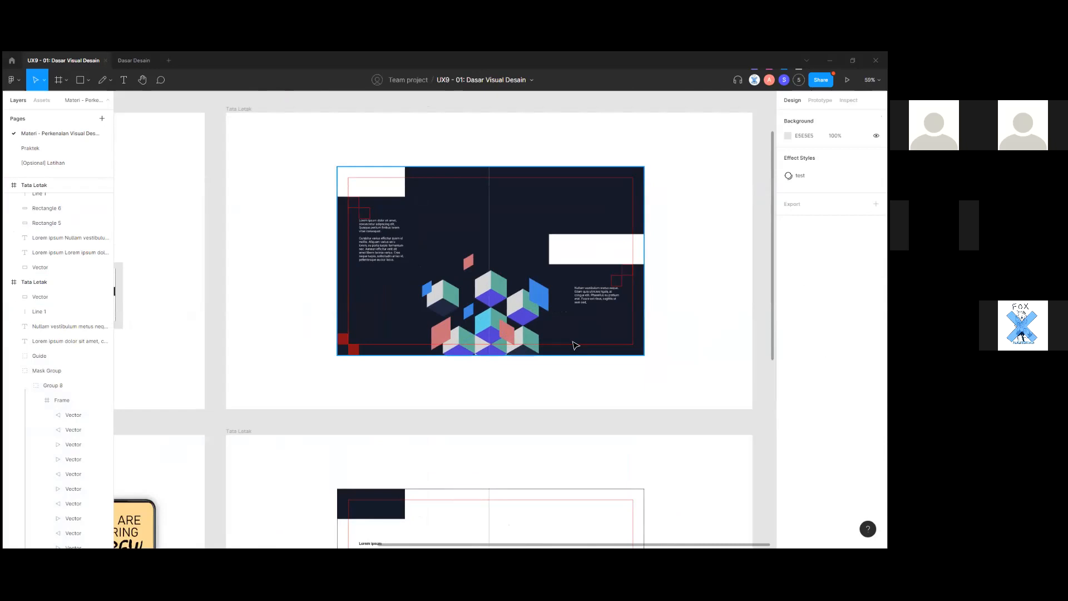
{"action": "scroll", "coordinate": [576, 346], "scroll_direction": "down", "scroll_amount": 3}
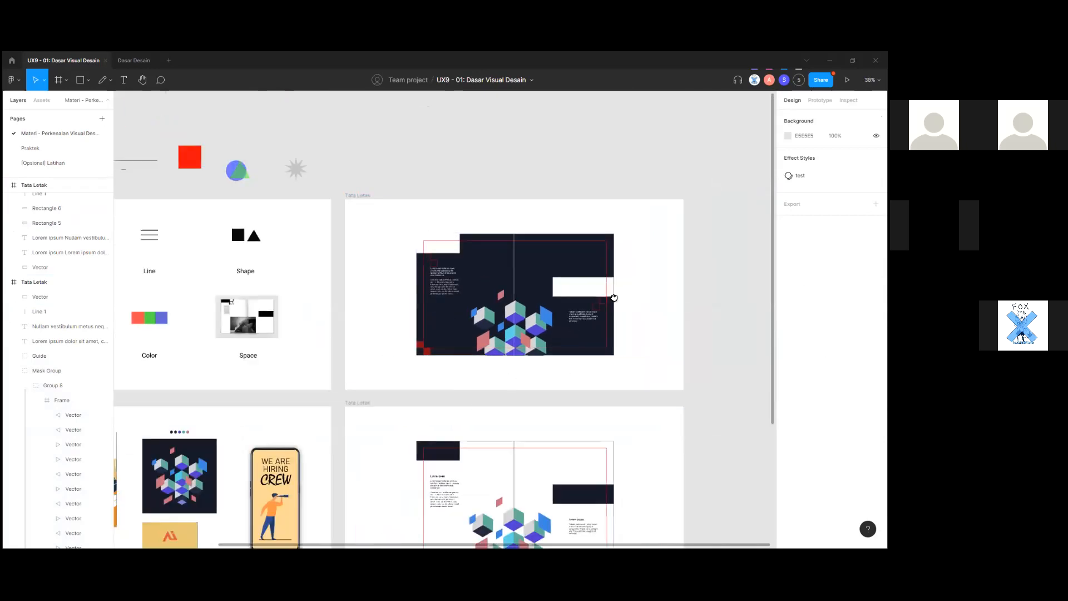
{"action": "scroll", "coordinate": [446, 410], "scroll_direction": "up", "scroll_amount": 4}
{"action": "scroll", "coordinate": [414, 405], "scroll_direction": "up", "scroll_amount": 3}
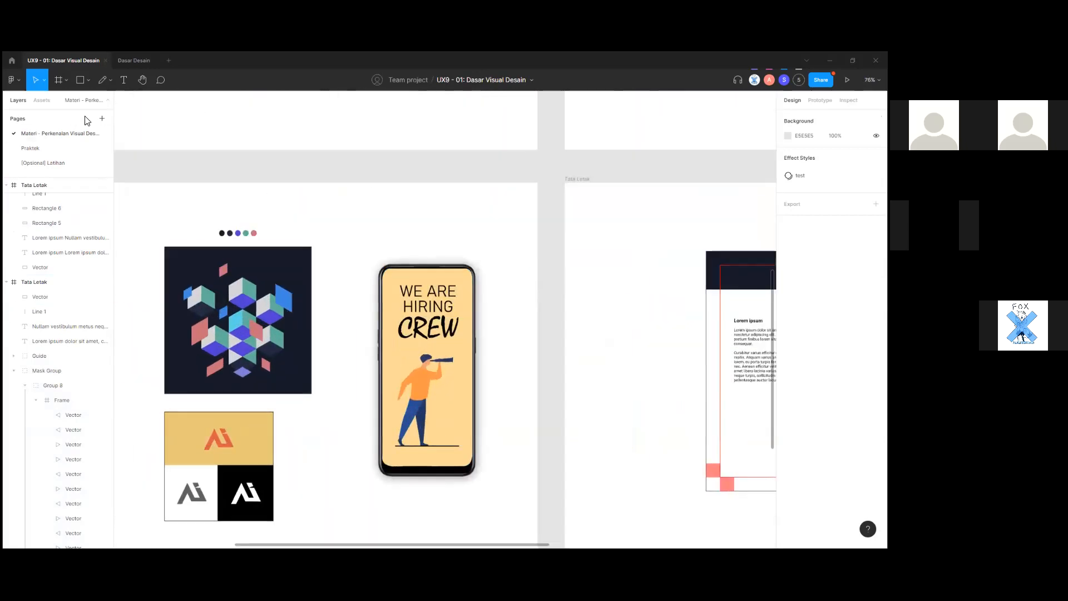
{"action": "scroll", "coordinate": [361, 284], "scroll_direction": "down", "scroll_amount": 2}
Draw a circle with the Ellipse tool on the canvas.
{"action": "left_click", "coordinate": [87, 81]}
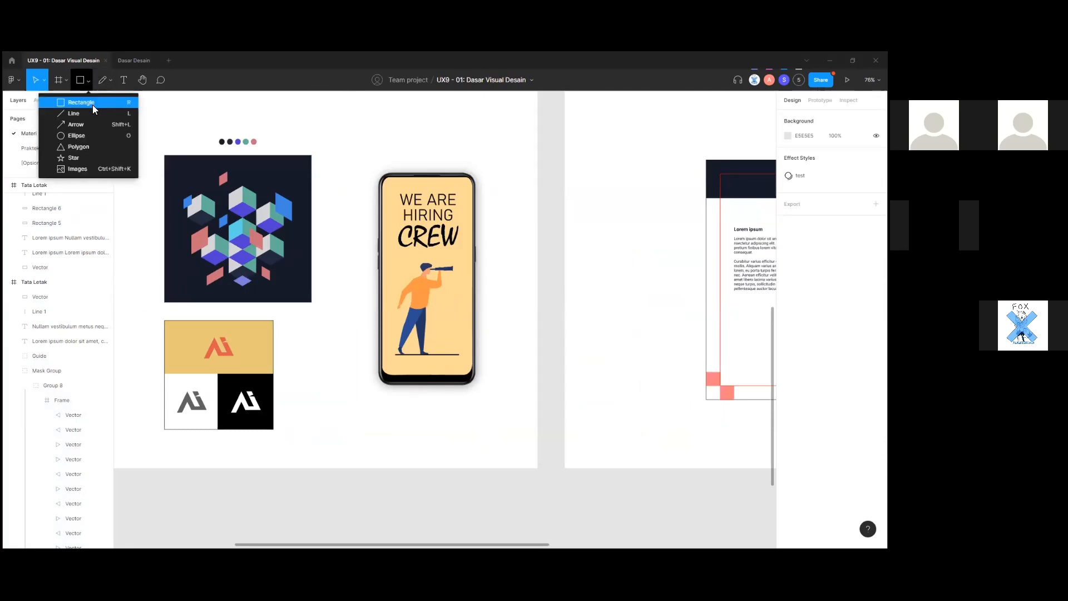
{"action": "left_click", "coordinate": [95, 138]}
{"action": "scroll", "coordinate": [436, 432], "scroll_direction": "down", "scroll_amount": 5}
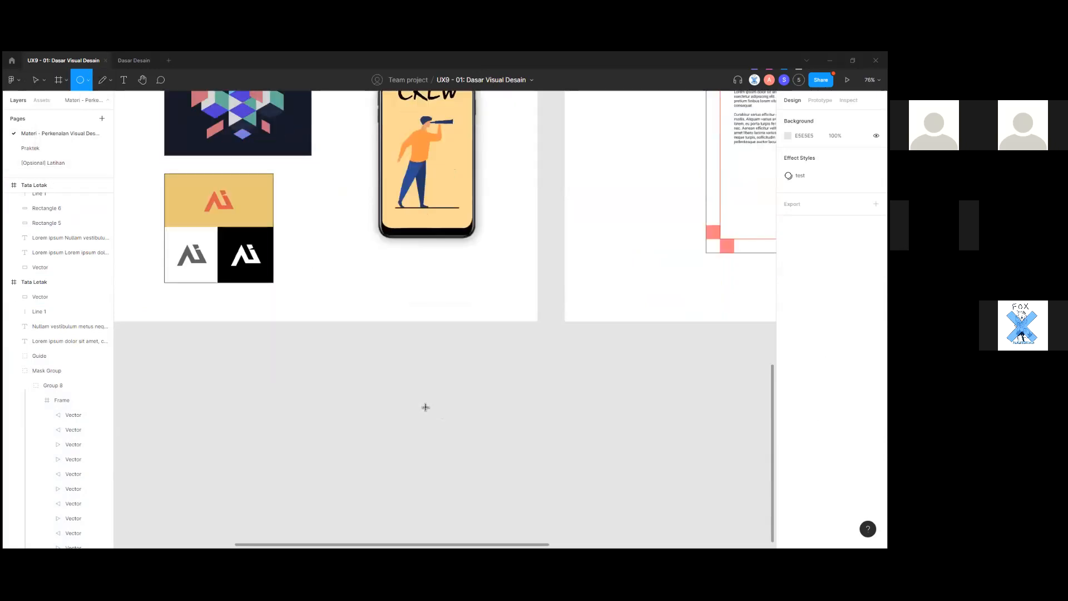
{"action": "left_click_drag", "start_coordinate": [336, 301], "coordinate": [403, 368]}
{"action": "left_click", "coordinate": [456, 363]}
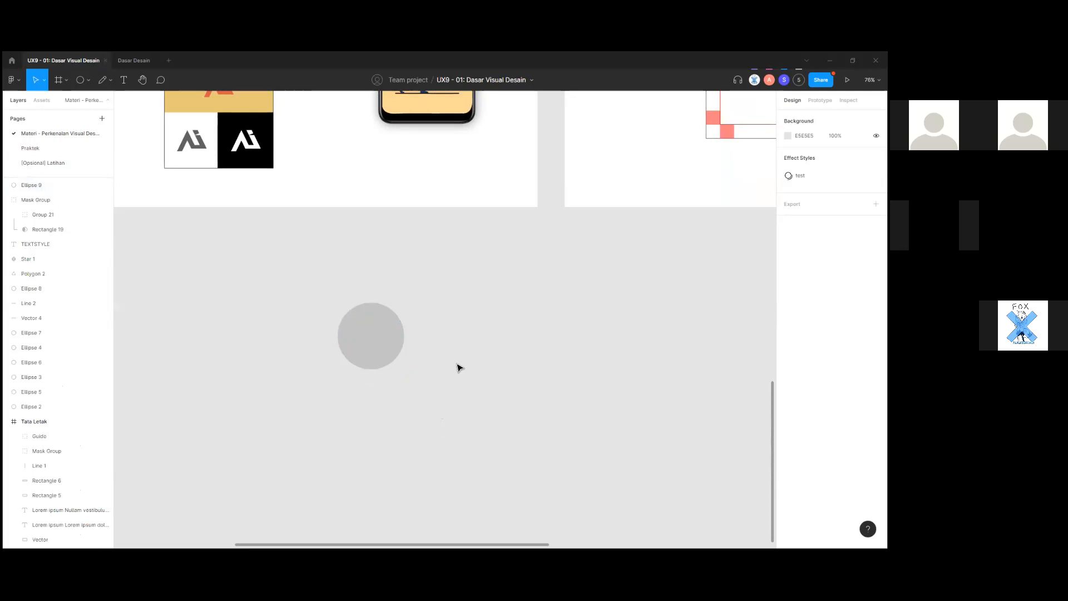
Try selecting the phone illustration layers, and copy its yellow screen as a PNG.
{"action": "scroll", "coordinate": [505, 382], "scroll_direction": "up", "scroll_amount": 5}
{"action": "left_click_drag", "start_coordinate": [504, 382], "coordinate": [442, 289]}
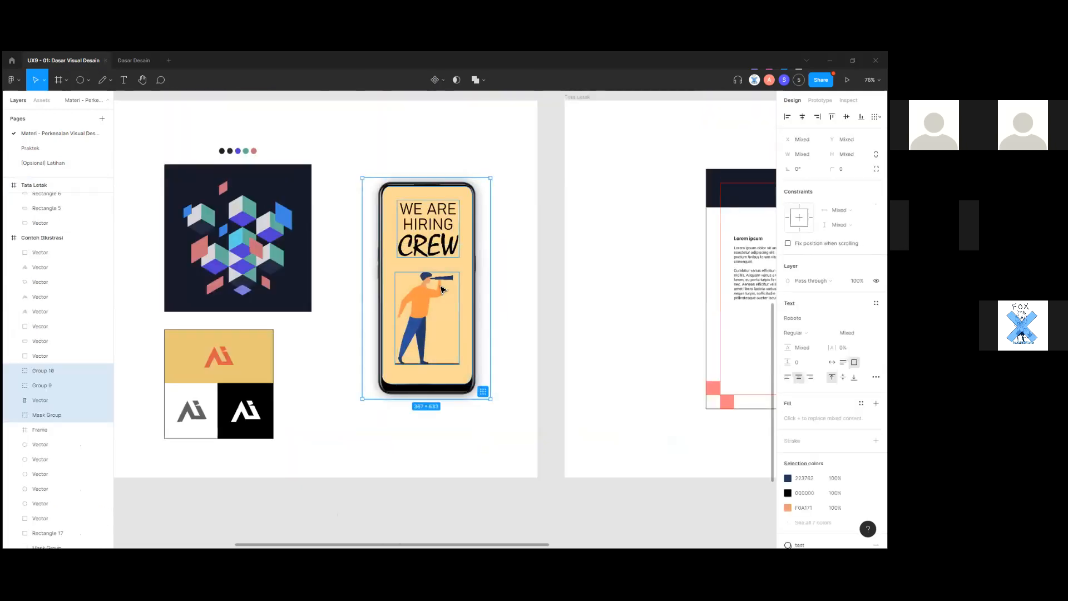
{"action": "right_click", "coordinate": [438, 309]}
{"action": "mouse_move", "coordinate": [500, 319]}
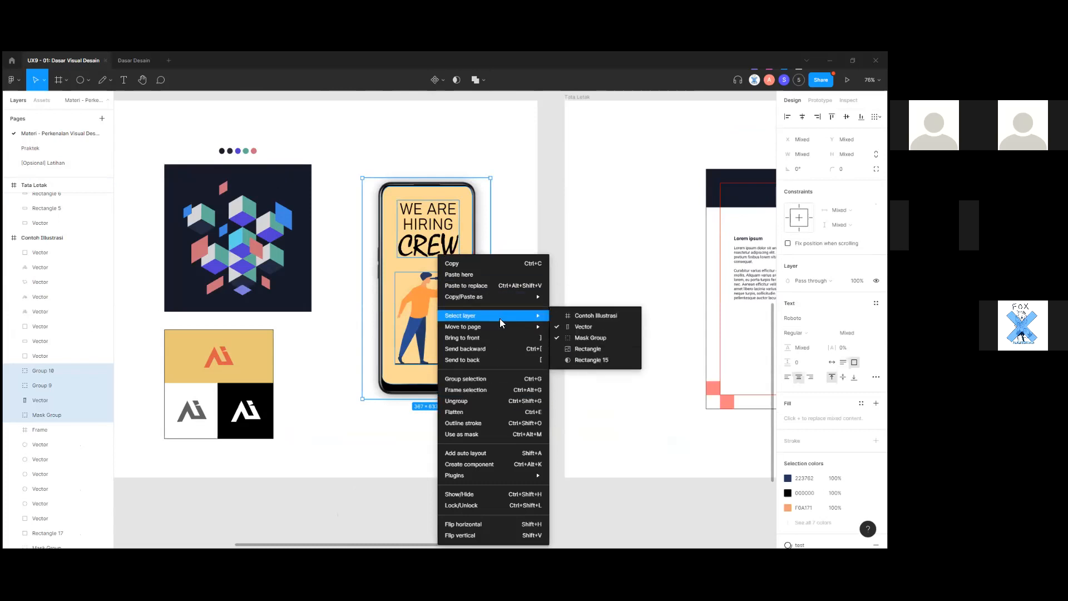
{"action": "left_click", "coordinate": [500, 233]}
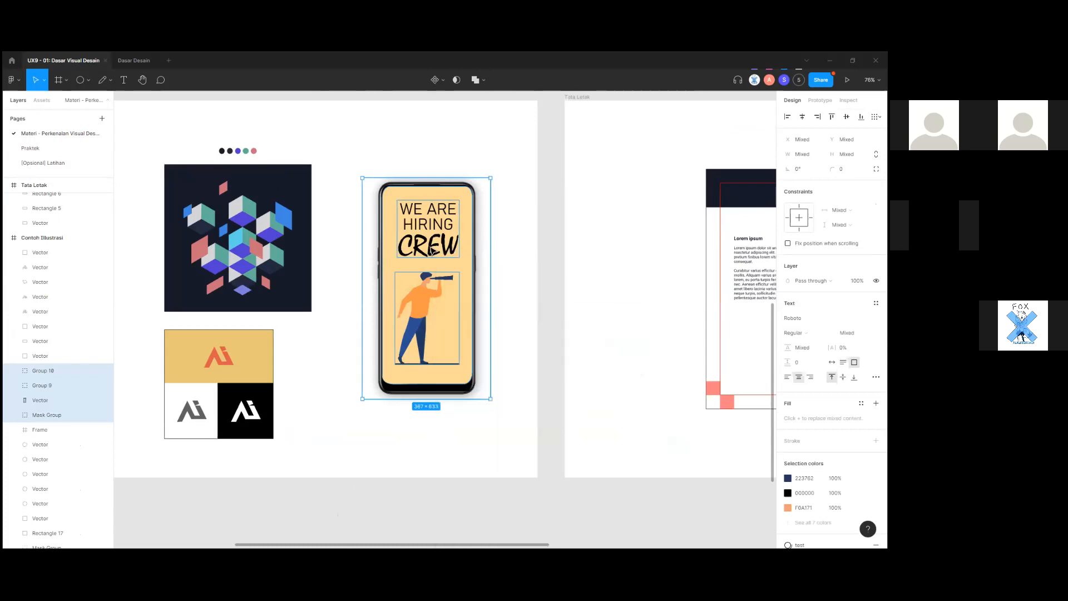
{"action": "left_click", "coordinate": [430, 246]}
{"action": "key", "text": "ctrl+a"}
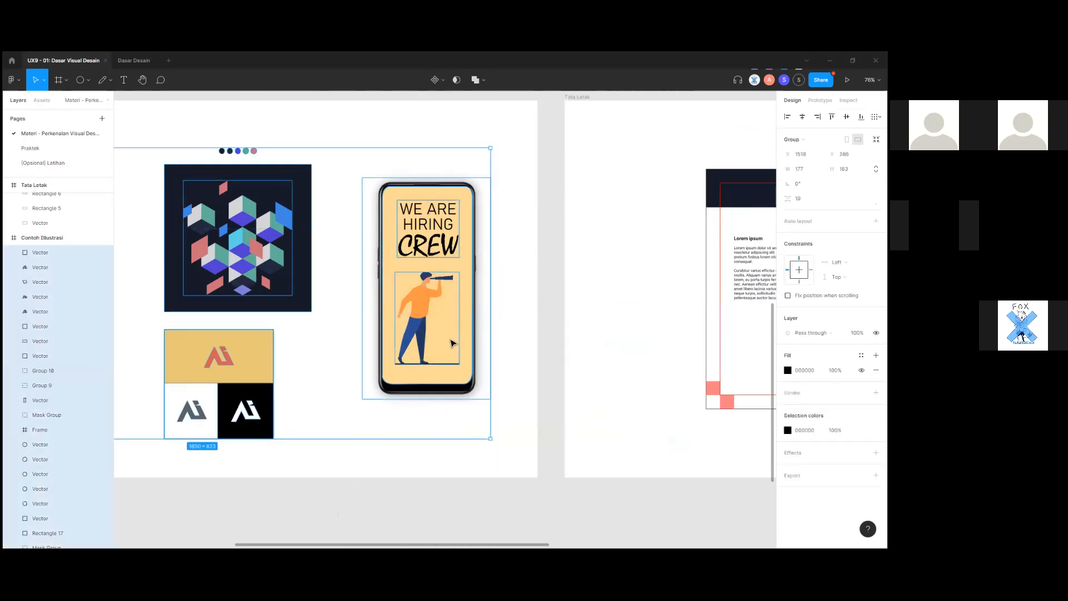
{"action": "left_click", "coordinate": [481, 478]}
{"action": "left_click", "coordinate": [437, 326]}
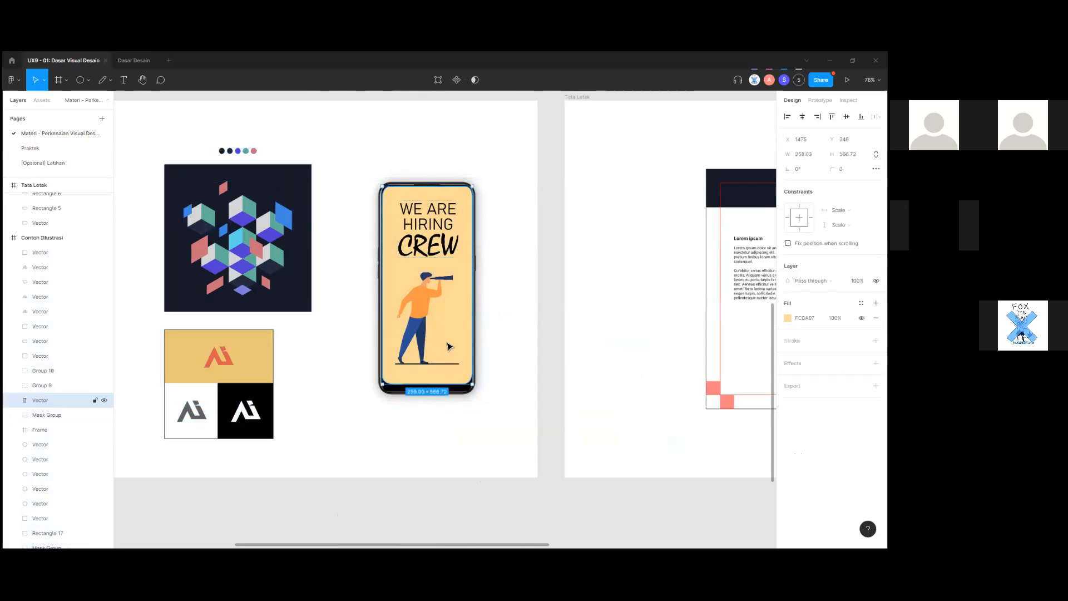
{"action": "key", "text": "ctrl+shift+c"}
{"action": "scroll", "coordinate": [548, 437], "scroll_direction": "down", "scroll_amount": 5}
{"action": "left_click", "coordinate": [642, 434]}
{"action": "scroll", "coordinate": [503, 467], "scroll_direction": "up", "scroll_amount": 5}
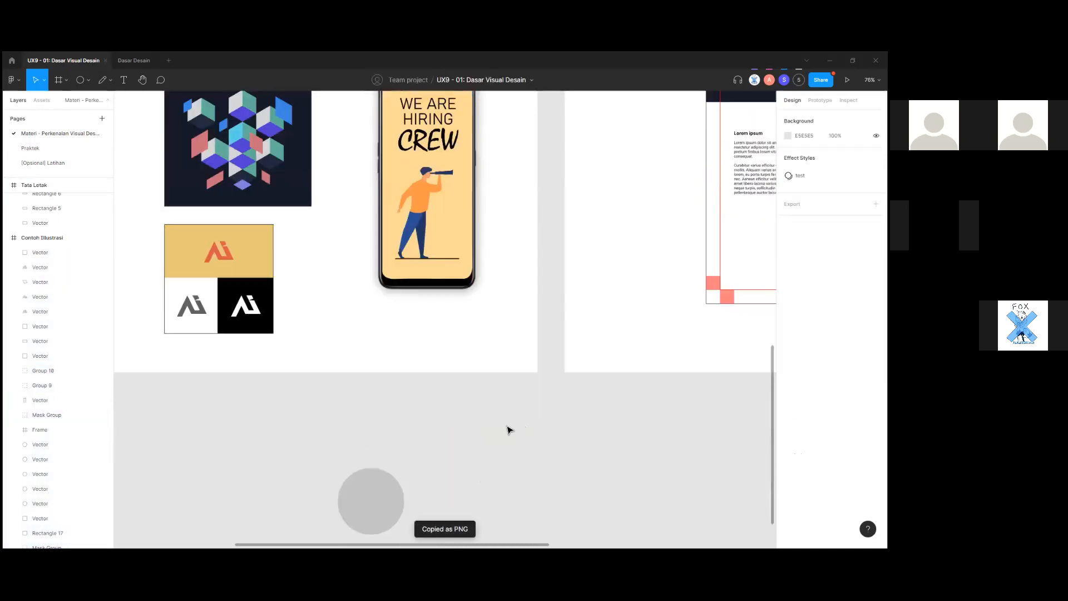
Marquee-select all the phone poster layers and group them.
{"action": "left_click_drag", "start_coordinate": [508, 409], "coordinate": [418, 252]}
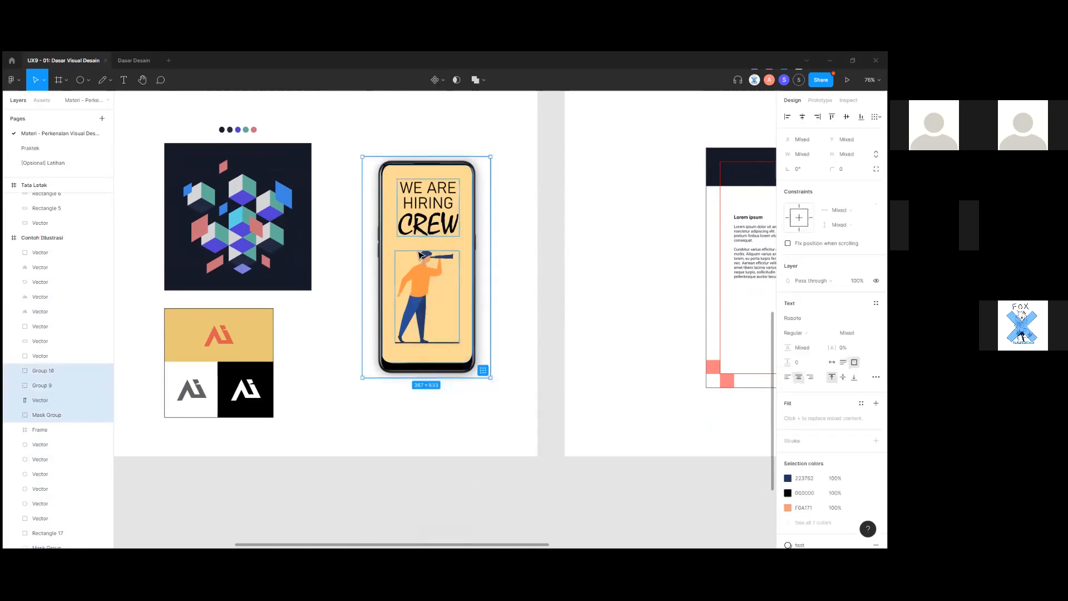
{"action": "scroll", "coordinate": [514, 425], "scroll_direction": "down", "scroll_amount": 4}
{"action": "left_click", "coordinate": [643, 481]}
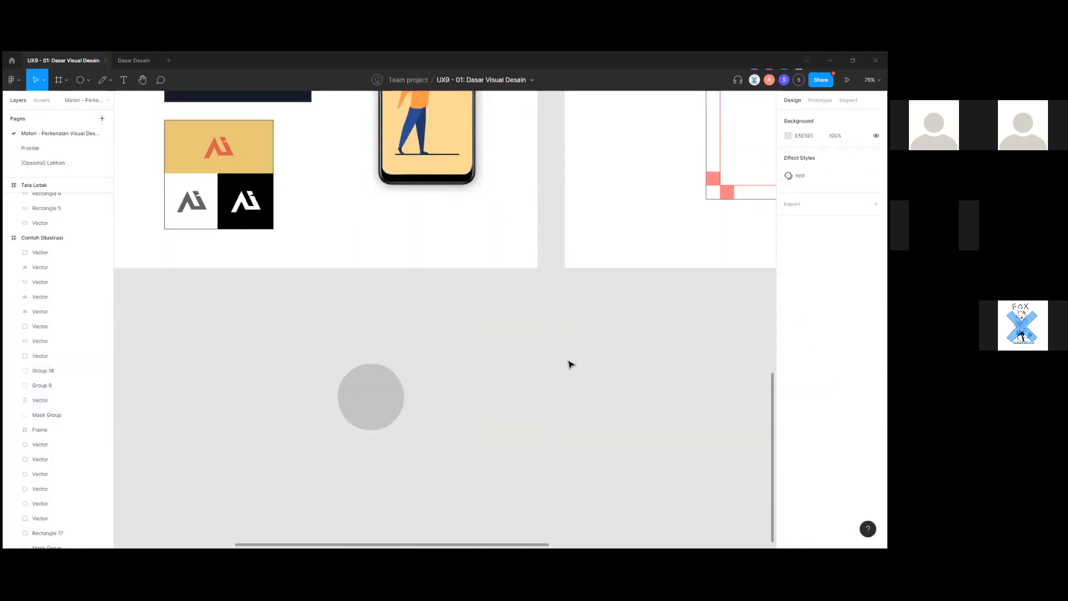
{"action": "left_click", "coordinate": [456, 382]}
{"action": "scroll", "coordinate": [506, 341], "scroll_direction": "up", "scroll_amount": 2}
{"action": "left_click", "coordinate": [443, 242]}
{"action": "left_click_drag", "start_coordinate": [506, 363], "coordinate": [365, 92]}
{"action": "key", "text": "ctrl+g"}
Copy the grouped poster as PNG, paste it, and move the image below the frame.
{"action": "scroll", "coordinate": [460, 320], "scroll_direction": "up", "scroll_amount": 2}
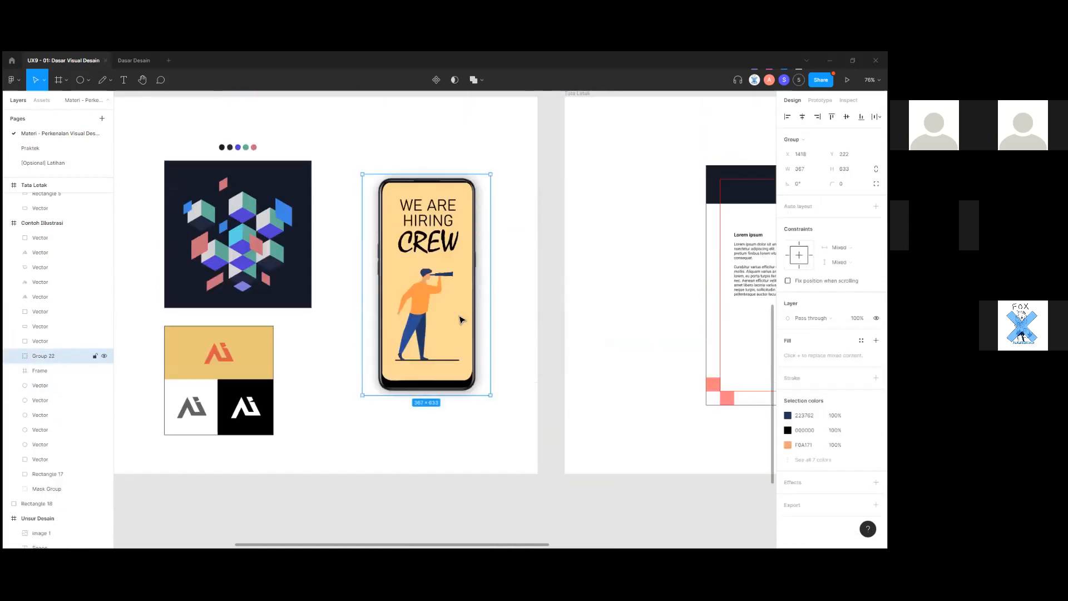
{"action": "scroll", "coordinate": [501, 427], "scroll_direction": "down", "scroll_amount": 6}
{"action": "key", "text": "ctrl+shift+c"}
{"action": "key", "text": "Escape"}
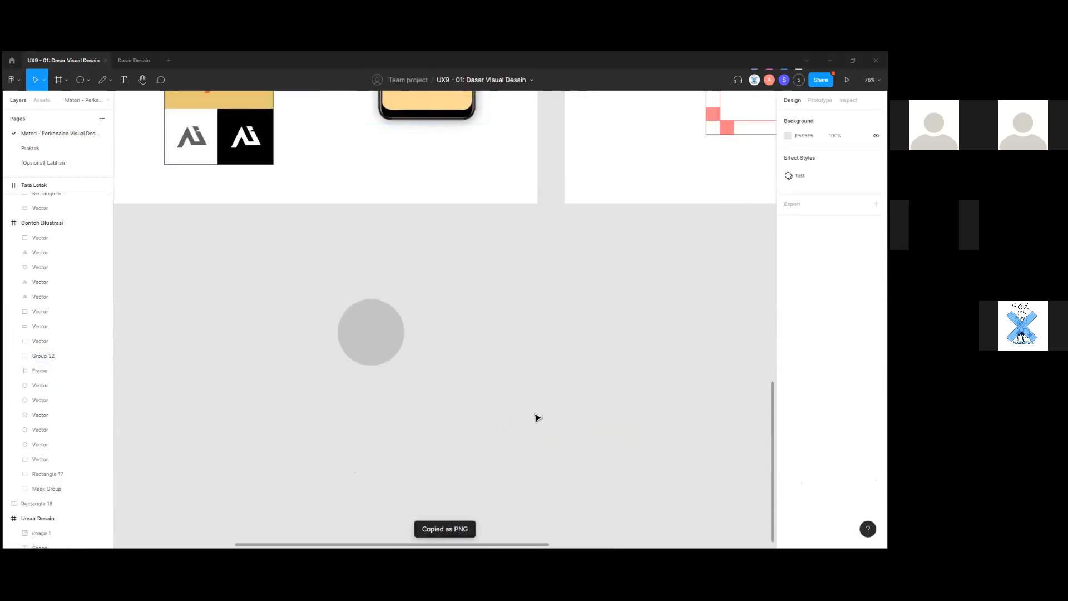
{"action": "key", "text": "ctrl+v"}
{"action": "left_click_drag", "start_coordinate": [449, 342], "coordinate": [579, 466]}
Shrink the pasted phone image and place it over the grey circle.
{"action": "scroll", "coordinate": [598, 318], "scroll_direction": "down", "scroll_amount": 3}
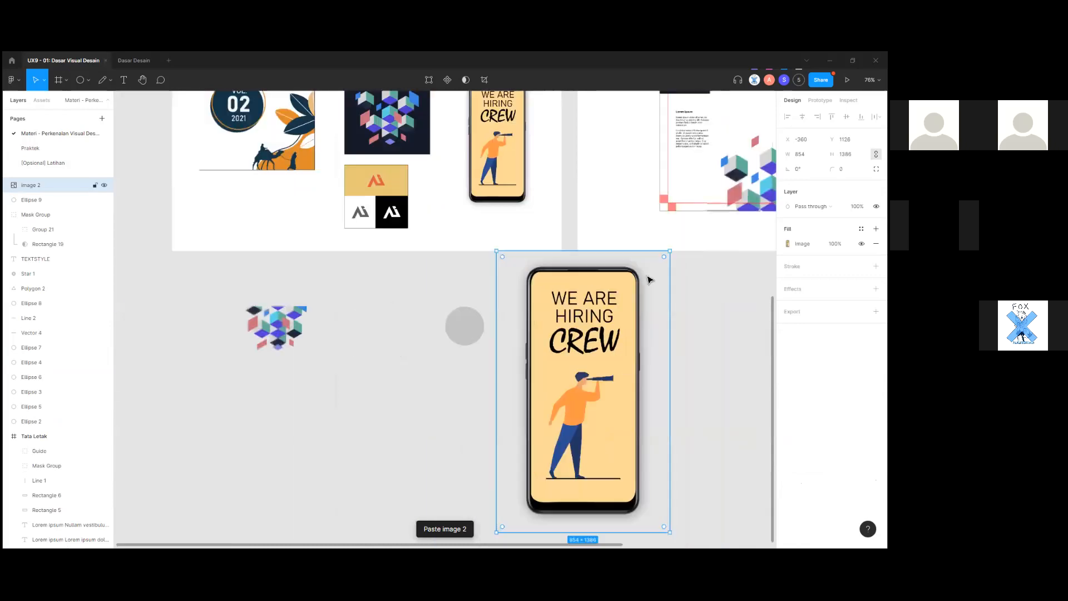
{"action": "left_click_drag", "start_coordinate": [670, 251], "coordinate": [621, 331]}
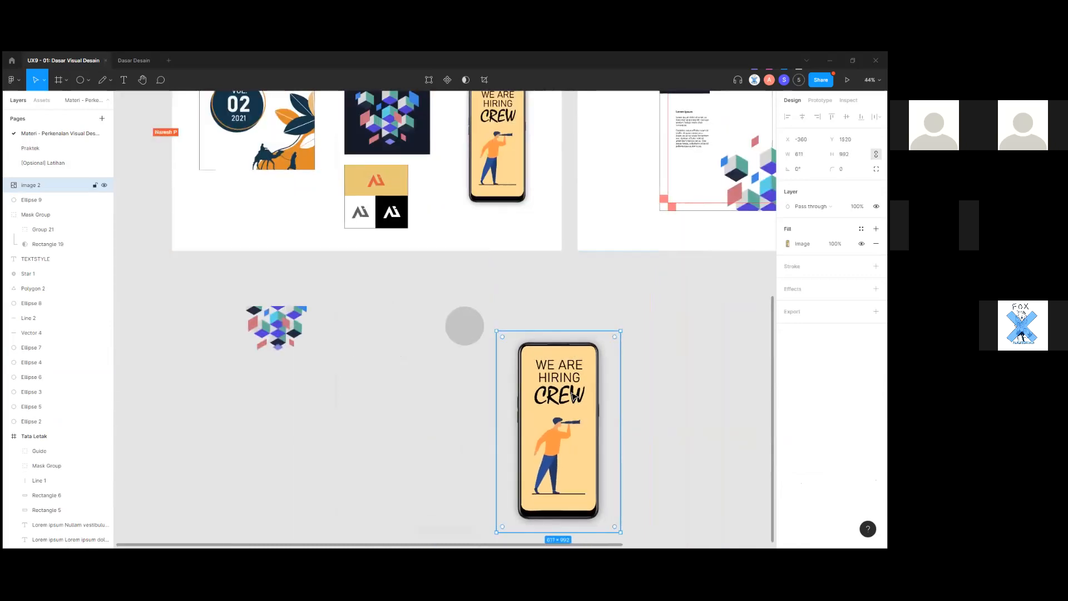
{"action": "scroll", "coordinate": [636, 363], "scroll_direction": "up", "scroll_amount": 3}
{"action": "left_click_drag", "start_coordinate": [448, 322], "coordinate": [498, 368]}
{"action": "left_click", "coordinate": [413, 381]}
{"action": "left_click_drag", "start_coordinate": [532, 412], "coordinate": [484, 423]}
{"action": "left_click_drag", "start_coordinate": [620, 239], "coordinate": [555, 346]}
{"action": "left_click_drag", "start_coordinate": [499, 463], "coordinate": [502, 370]}
Use the circle as a mask for the image and center the telescope figure inside.
{"action": "left_click_drag", "start_coordinate": [595, 447], "coordinate": [426, 275]}
{"action": "right_click", "coordinate": [489, 345]}
{"action": "left_click", "coordinate": [548, 434]}
{"action": "scroll", "coordinate": [482, 384], "scroll_direction": "up", "scroll_amount": 3}
{"action": "double_click", "coordinate": [481, 384]}
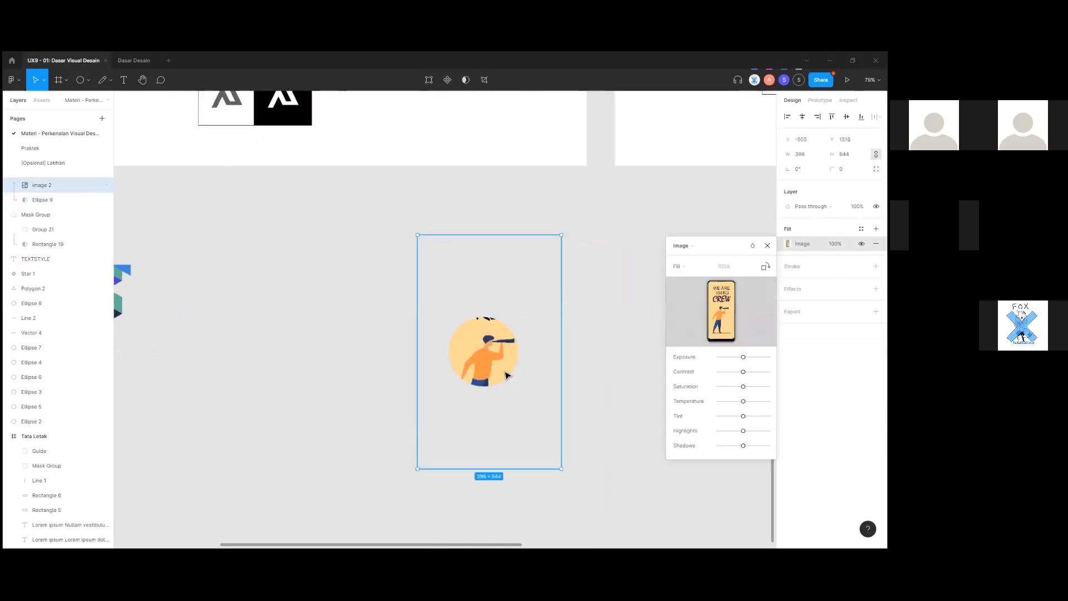
{"action": "left_click_drag", "start_coordinate": [482, 384], "coordinate": [478, 361]}
{"action": "left_click", "coordinate": [335, 423]}
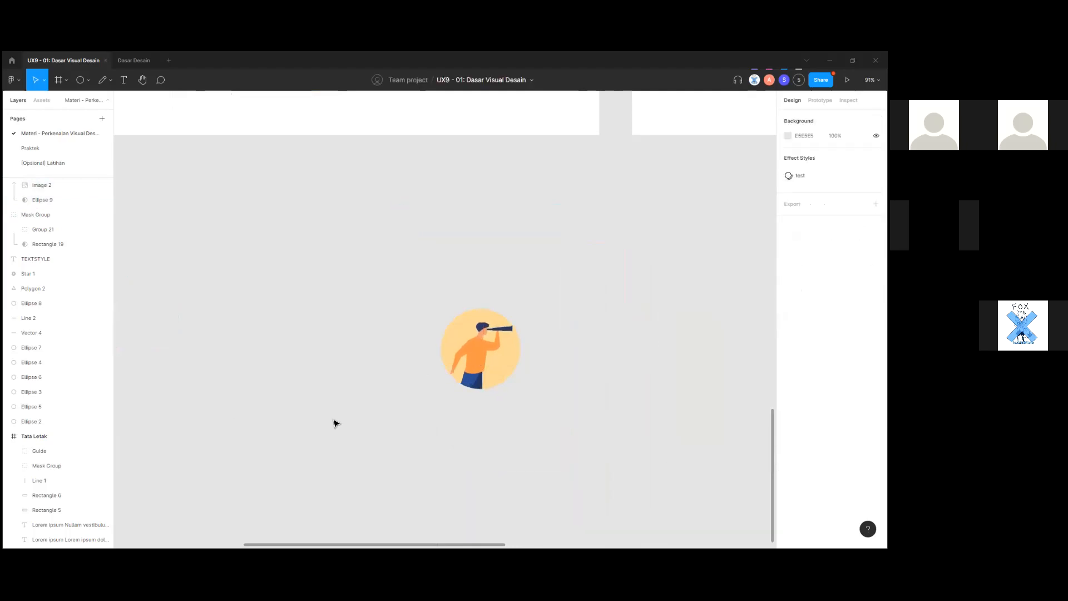
Move the circular mask group over beside the cube cluster.
{"action": "scroll", "coordinate": [367, 413], "scroll_direction": "down", "scroll_amount": 2}
{"action": "scroll", "coordinate": [398, 404], "scroll_direction": "down", "scroll_amount": 5}
{"action": "left_click", "coordinate": [440, 335]}
{"action": "scroll", "coordinate": [465, 353], "scroll_direction": "up", "scroll_amount": 4}
{"action": "left_click_drag", "start_coordinate": [413, 323], "coordinate": [343, 276]}
{"action": "left_click", "coordinate": [382, 335]}
{"action": "scroll", "coordinate": [383, 335], "scroll_direction": "down", "scroll_amount": 2}
{"action": "left_click_drag", "start_coordinate": [326, 355], "coordinate": [445, 428]}
{"action": "left_click_drag", "start_coordinate": [462, 354], "coordinate": [363, 352]}
{"action": "left_click", "coordinate": [419, 409]}
Pan around the canvas, checking the mask group's placement.
{"action": "scroll", "coordinate": [420, 410], "scroll_direction": "up", "scroll_amount": 3}
{"action": "scroll", "coordinate": [412, 423], "scroll_direction": "up", "scroll_amount": 6}
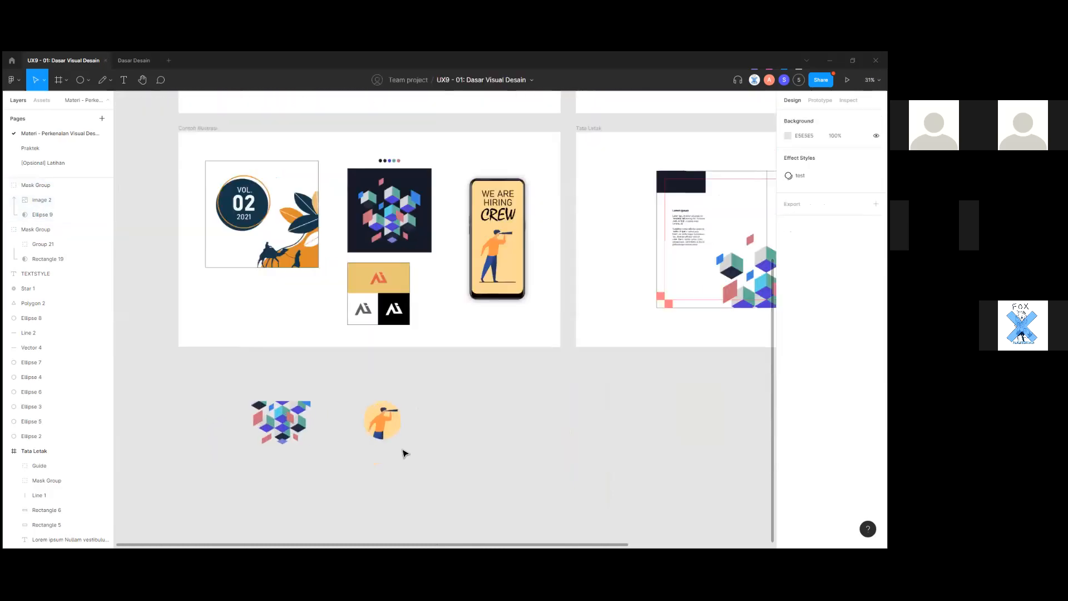
{"action": "scroll", "coordinate": [399, 423], "scroll_direction": "up", "scroll_amount": 5}
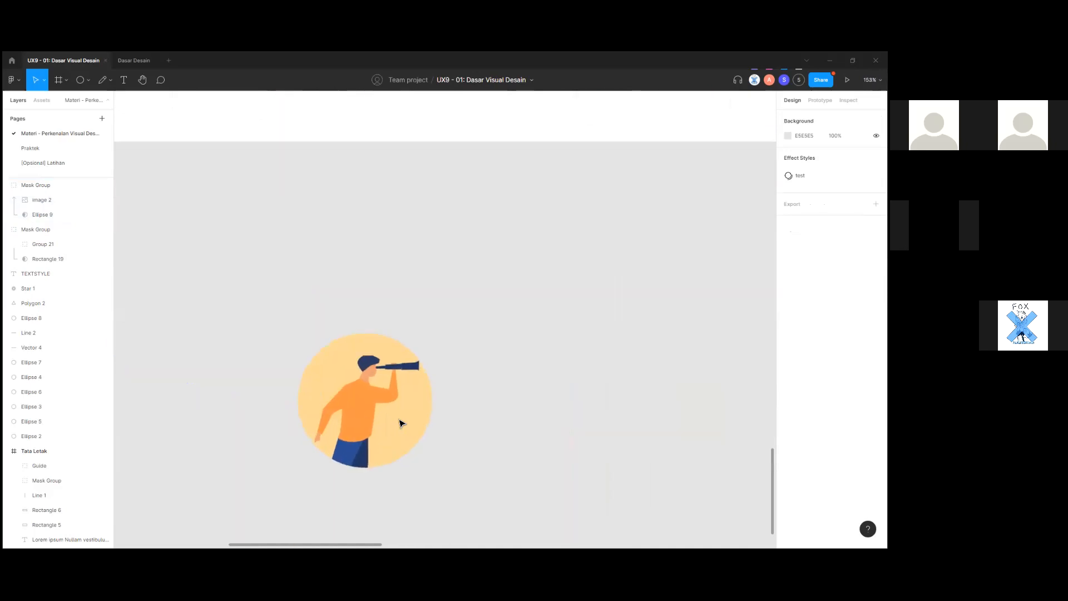
{"action": "scroll", "coordinate": [398, 423], "scroll_direction": "left", "scroll_amount": 3}
{"action": "scroll", "coordinate": [488, 426], "scroll_direction": "down", "scroll_amount": 3}
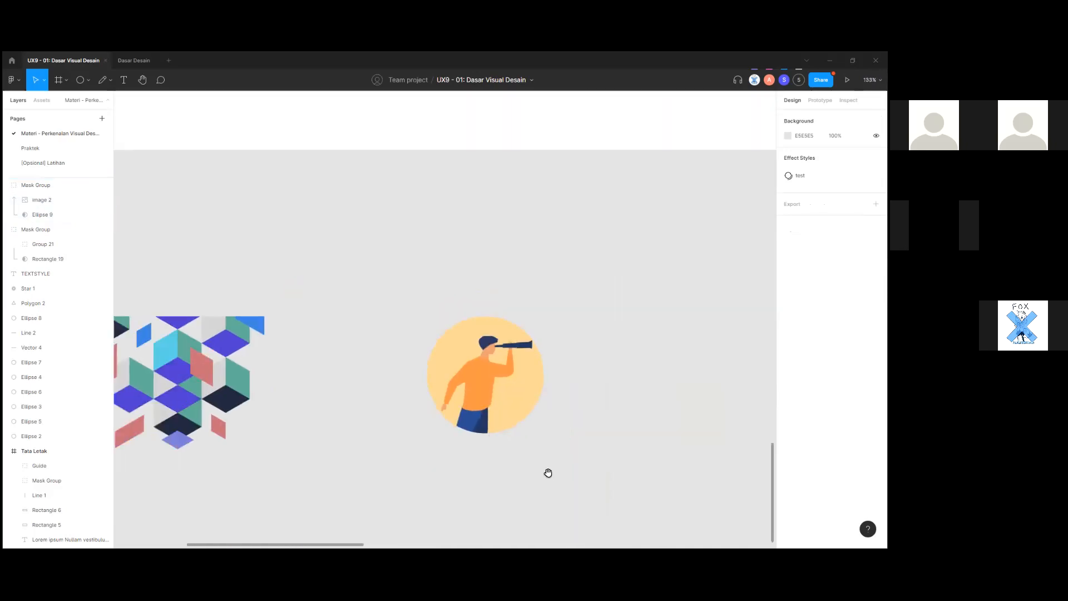
{"action": "scroll", "coordinate": [602, 425], "scroll_direction": "down", "scroll_amount": 3}
{"action": "scroll", "coordinate": [572, 415], "scroll_direction": "up", "scroll_amount": 3}
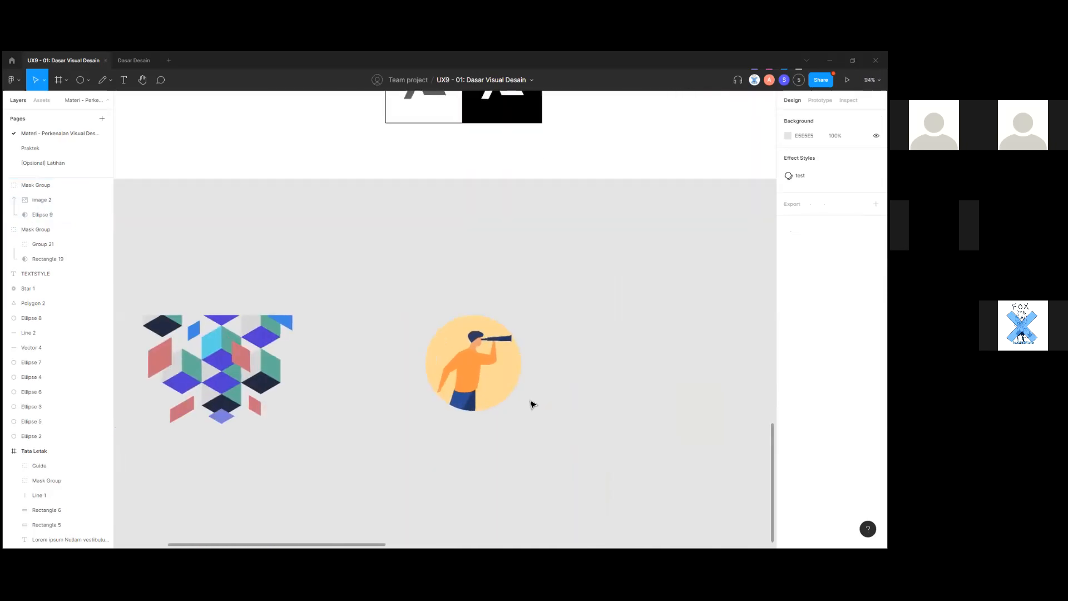
{"action": "scroll", "coordinate": [523, 400], "scroll_direction": "down", "scroll_amount": 2}
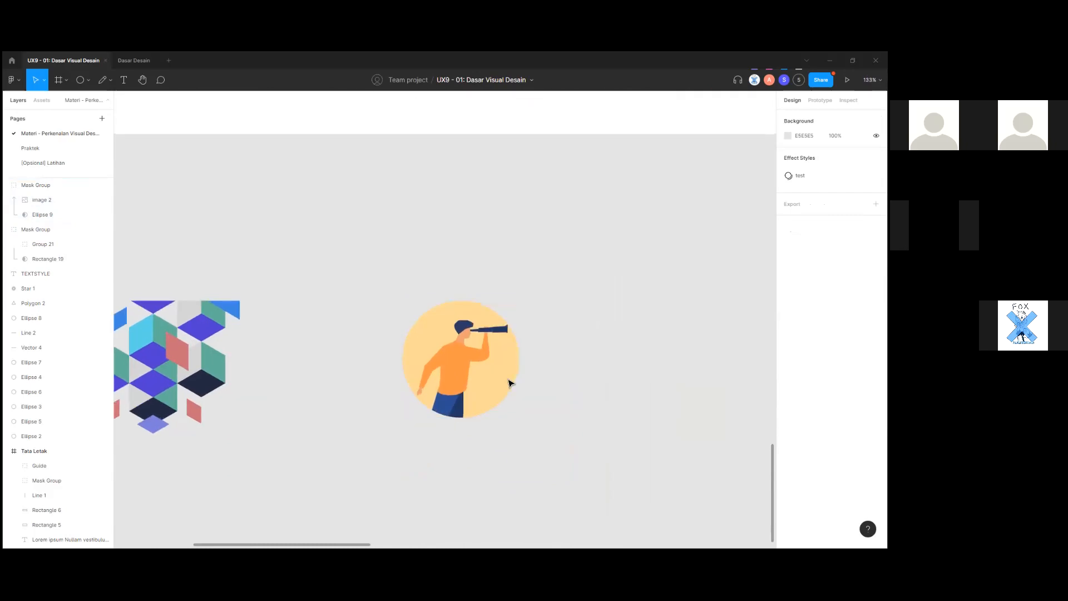
{"action": "scroll", "coordinate": [511, 383], "scroll_direction": "down", "scroll_amount": 1}
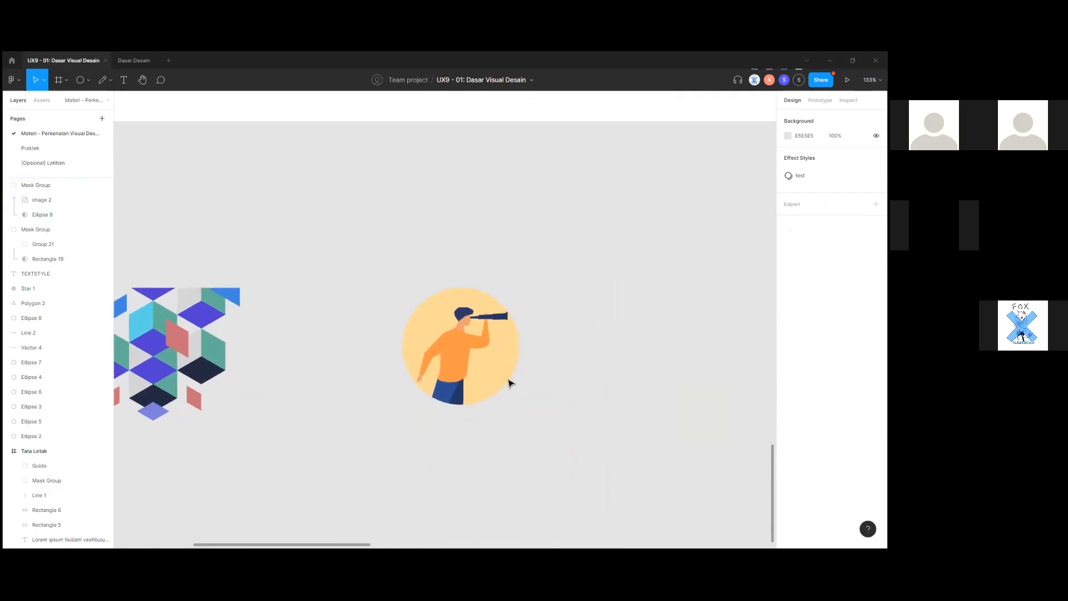
{"action": "left_click", "coordinate": [487, 374]}
{"action": "left_click", "coordinate": [632, 396]}
{"action": "left_click", "coordinate": [485, 375]}
{"action": "left_click", "coordinate": [589, 395]}
{"action": "left_click", "coordinate": [502, 382]}
{"action": "left_click", "coordinate": [582, 405]}
{"action": "scroll", "coordinate": [583, 406], "scroll_direction": "down", "scroll_amount": 3}
{"action": "left_click_drag", "start_coordinate": [582, 407], "coordinate": [495, 422]}
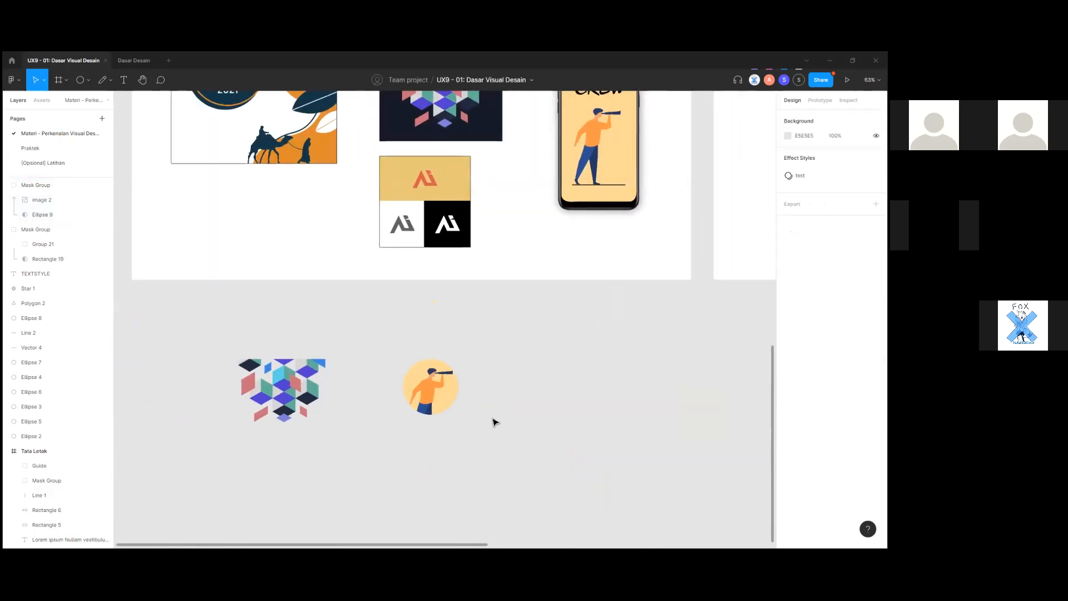
Nudge the circular mask group slightly to the right.
{"action": "scroll", "coordinate": [495, 422], "scroll_direction": "down", "scroll_amount": 2}
{"action": "scroll", "coordinate": [448, 339], "scroll_direction": "up", "scroll_amount": 5}
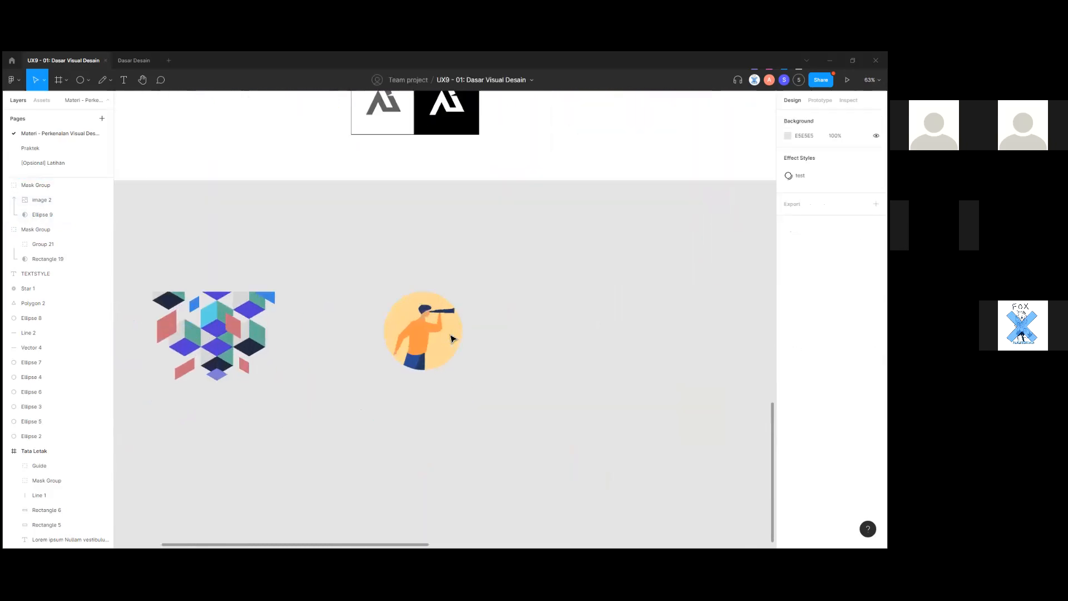
{"action": "scroll", "coordinate": [436, 361], "scroll_direction": "down", "scroll_amount": 1}
{"action": "scroll", "coordinate": [587, 425], "scroll_direction": "up", "scroll_amount": 3}
{"action": "left_click", "coordinate": [424, 430]}
{"action": "scroll", "coordinate": [492, 424], "scroll_direction": "down", "scroll_amount": 2}
{"action": "left_click", "coordinate": [495, 424]}
{"action": "scroll", "coordinate": [494, 423], "scroll_direction": "down", "scroll_amount": 2}
{"action": "scroll", "coordinate": [516, 436], "scroll_direction": "up", "scroll_amount": 5}
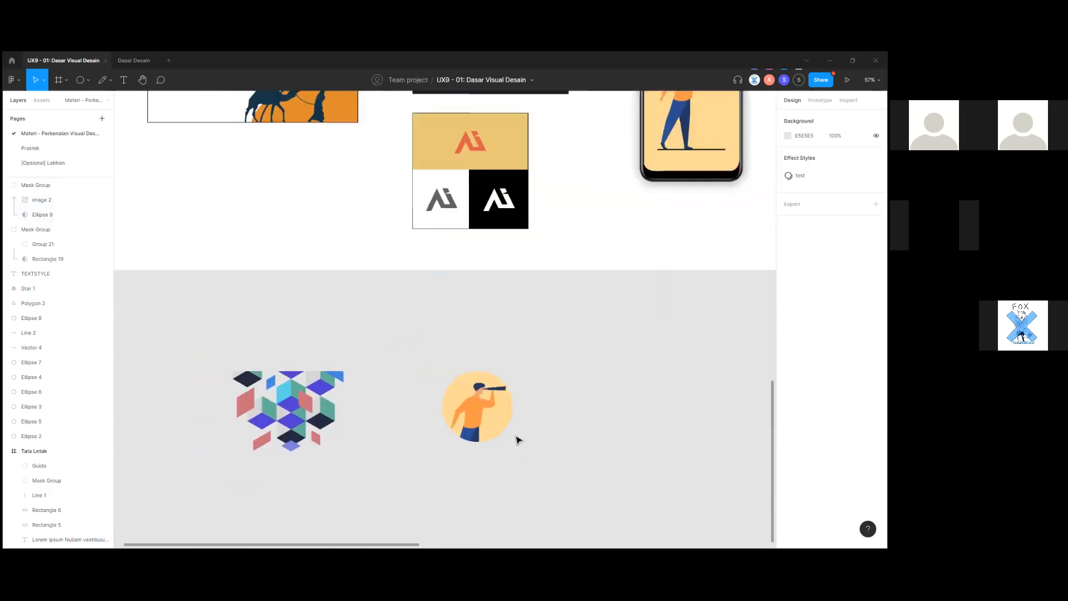
{"action": "left_click", "coordinate": [465, 412]}
{"action": "left_click", "coordinate": [537, 438]}
{"action": "scroll", "coordinate": [414, 430], "scroll_direction": "down", "scroll_amount": 2}
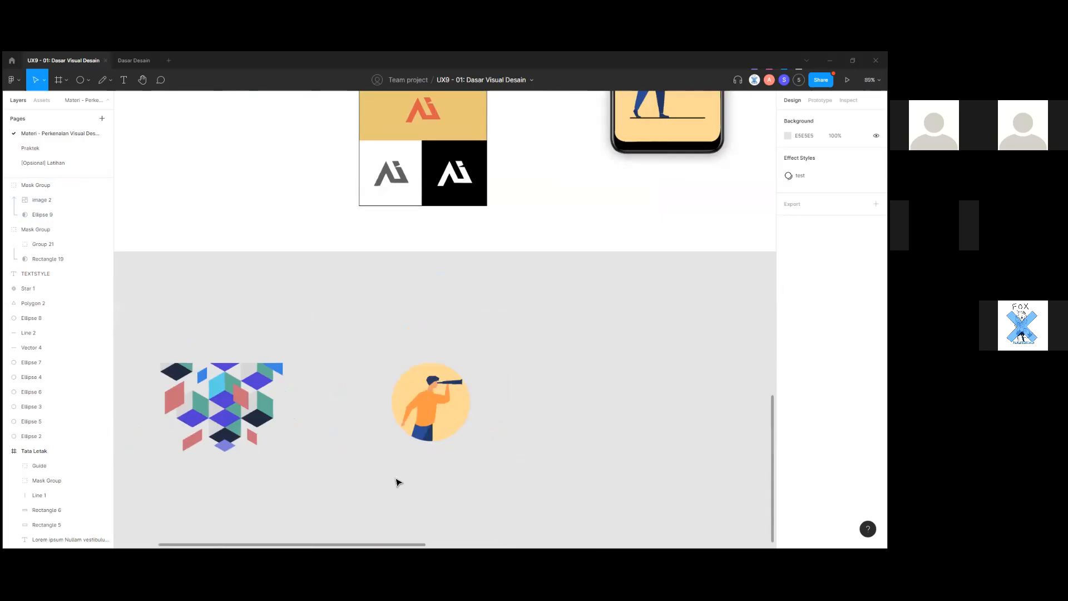
{"action": "left_click", "coordinate": [431, 426]}
{"action": "scroll", "coordinate": [500, 440], "scroll_direction": "down", "scroll_amount": 1}
{"action": "left_click", "coordinate": [506, 438]}
{"action": "left_click_drag", "start_coordinate": [428, 390], "coordinate": [452, 393]}
{"action": "left_click", "coordinate": [345, 423]}
Look over the finished layout, then go to the Praktek page.
{"action": "scroll", "coordinate": [358, 418], "scroll_direction": "down", "scroll_amount": 4}
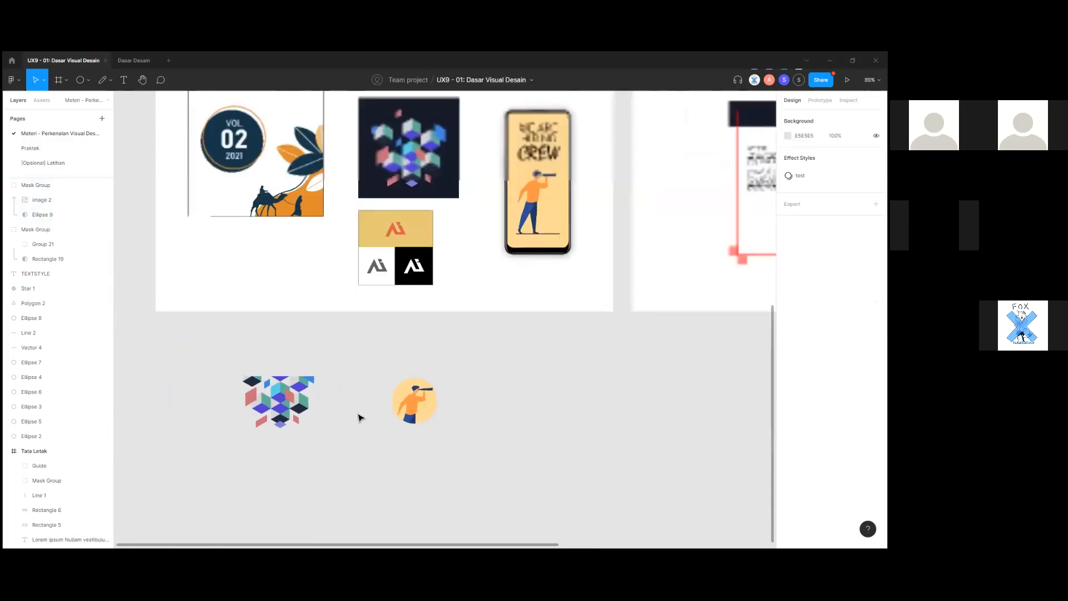
{"action": "scroll", "coordinate": [449, 425], "scroll_direction": "up", "scroll_amount": 3}
{"action": "scroll", "coordinate": [423, 426], "scroll_direction": "up", "scroll_amount": 2}
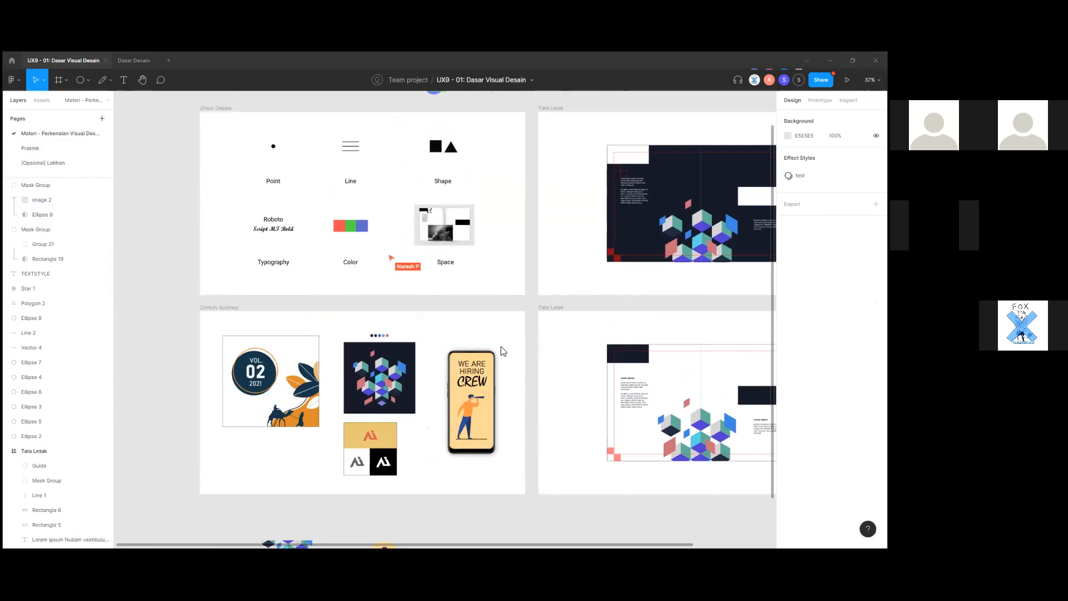
{"action": "scroll", "coordinate": [517, 414], "scroll_direction": "down", "scroll_amount": 1}
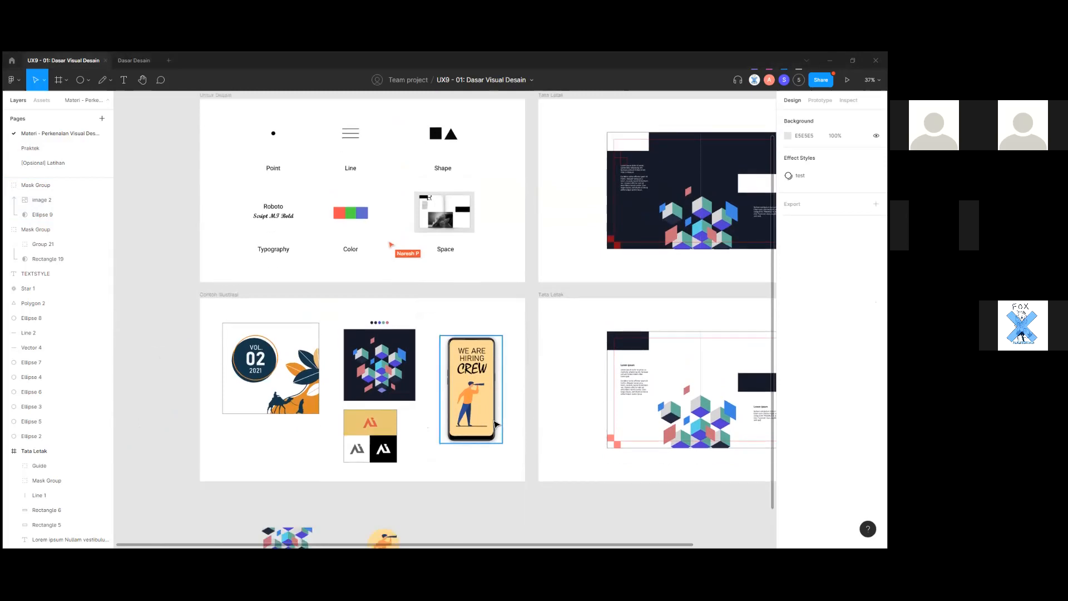
{"action": "scroll", "coordinate": [493, 422], "scroll_direction": "up", "scroll_amount": 1}
{"action": "left_click_drag", "start_coordinate": [486, 365], "coordinate": [522, 338]}
{"action": "scroll", "coordinate": [554, 423], "scroll_direction": "down", "scroll_amount": 1}
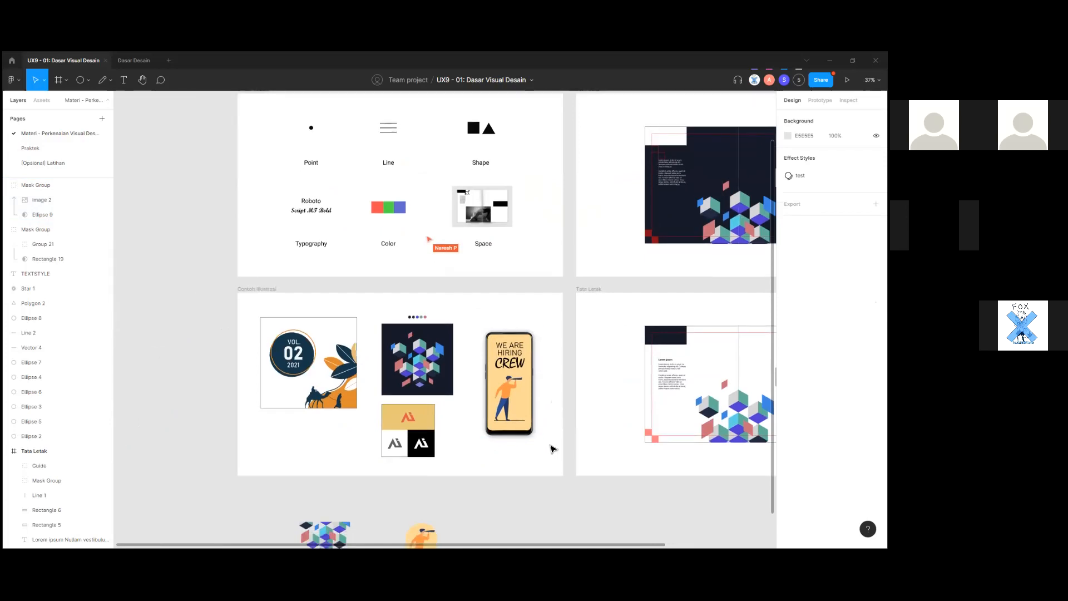
{"action": "left_click_drag", "start_coordinate": [535, 483], "coordinate": [545, 487]}
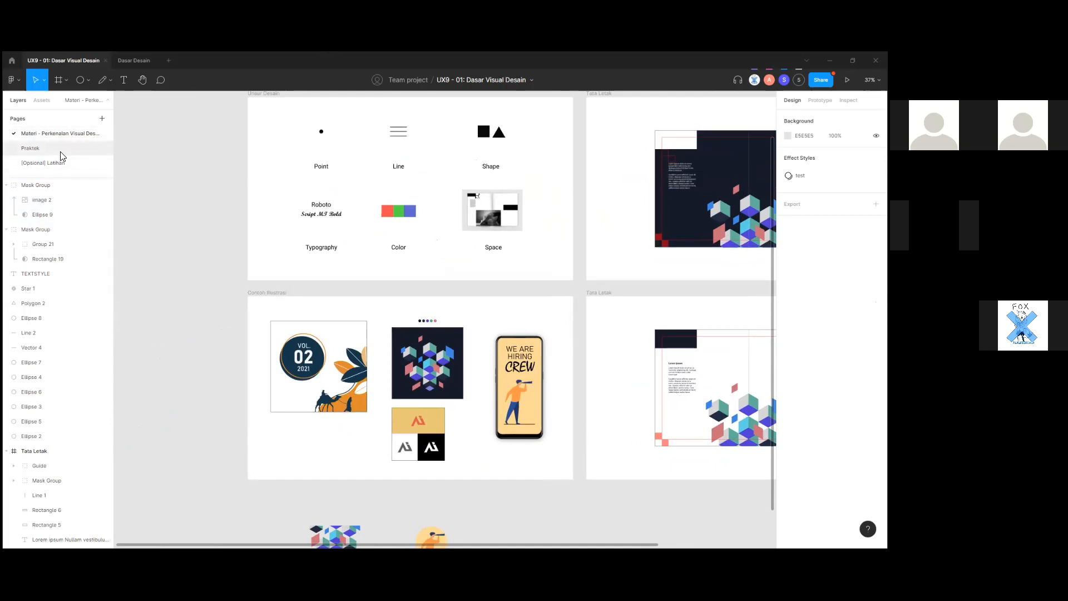
{"action": "left_click", "coordinate": [69, 150]}
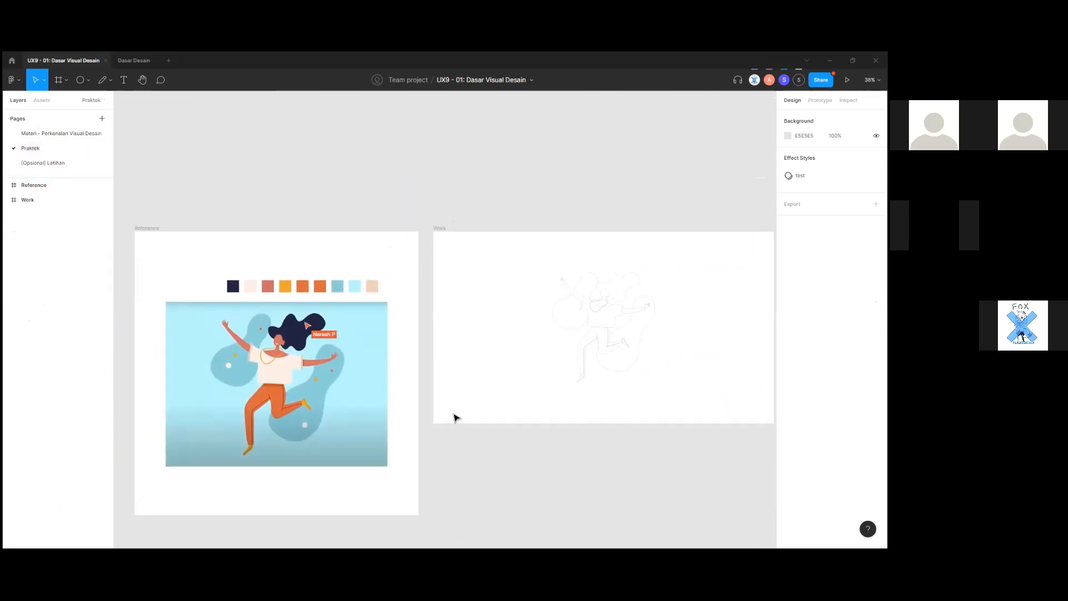
Zoom across the Reference illustration, then return to the Move tool and pan to the Work sketch.
{"action": "scroll", "coordinate": [455, 417], "scroll_direction": "up", "scroll_amount": 5, "text": "ctrl"}
{"action": "left_click_drag", "start_coordinate": [530, 431], "coordinate": [543, 429]}
{"action": "scroll", "coordinate": [466, 423], "scroll_direction": "down", "scroll_amount": 1}
{"action": "left_click_drag", "start_coordinate": [497, 386], "coordinate": [518, 398]}
{"action": "scroll", "coordinate": [517, 398], "scroll_direction": "down", "scroll_amount": 1, "text": "ctrl"}
{"action": "scroll", "coordinate": [326, 360], "scroll_direction": "up", "scroll_amount": 4, "text": "ctrl"}
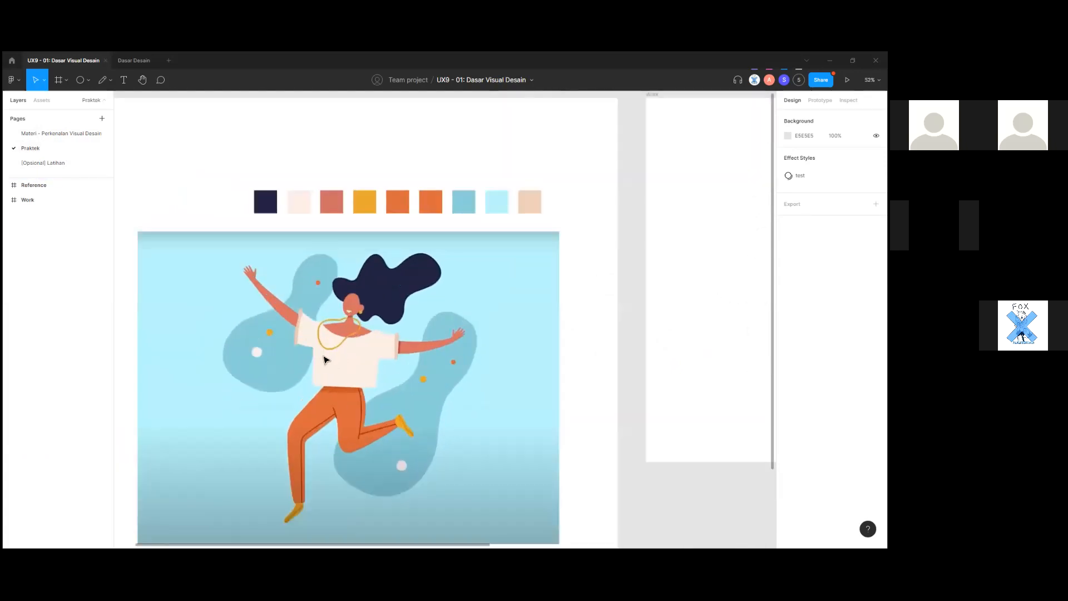
{"action": "scroll", "coordinate": [365, 365], "scroll_direction": "up", "scroll_amount": 5, "text": "ctrl"}
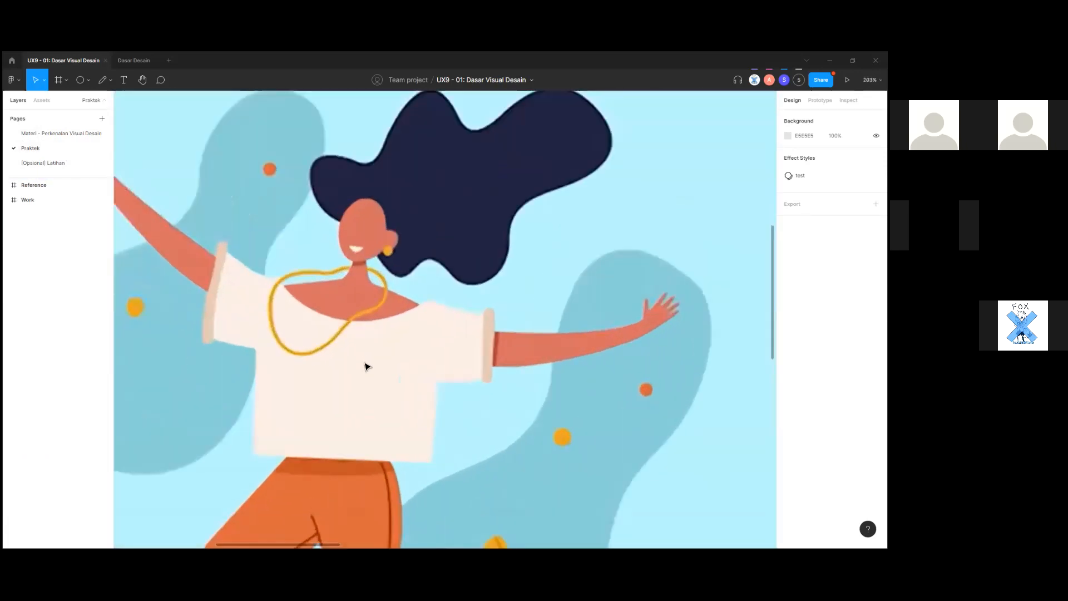
{"action": "scroll", "coordinate": [366, 366], "scroll_direction": "down", "scroll_amount": 2, "text": "ctrl"}
{"action": "scroll", "coordinate": [366, 366], "scroll_direction": "down", "scroll_amount": 3, "text": "ctrl"}
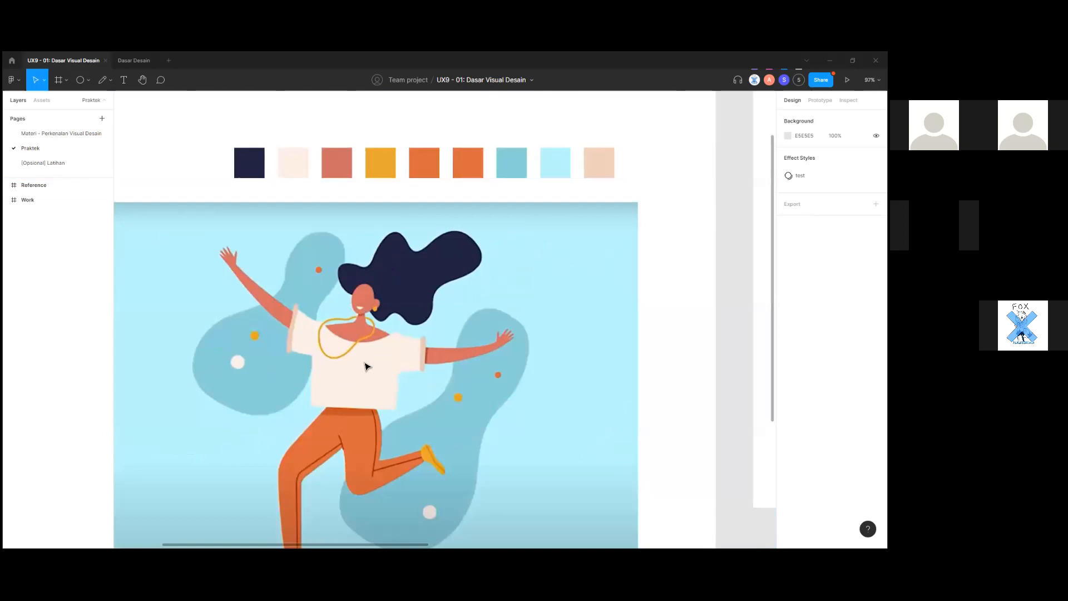
{"action": "scroll", "coordinate": [366, 366], "scroll_direction": "up", "scroll_amount": 1}
{"action": "scroll", "coordinate": [380, 375], "scroll_direction": "down", "scroll_amount": 5}
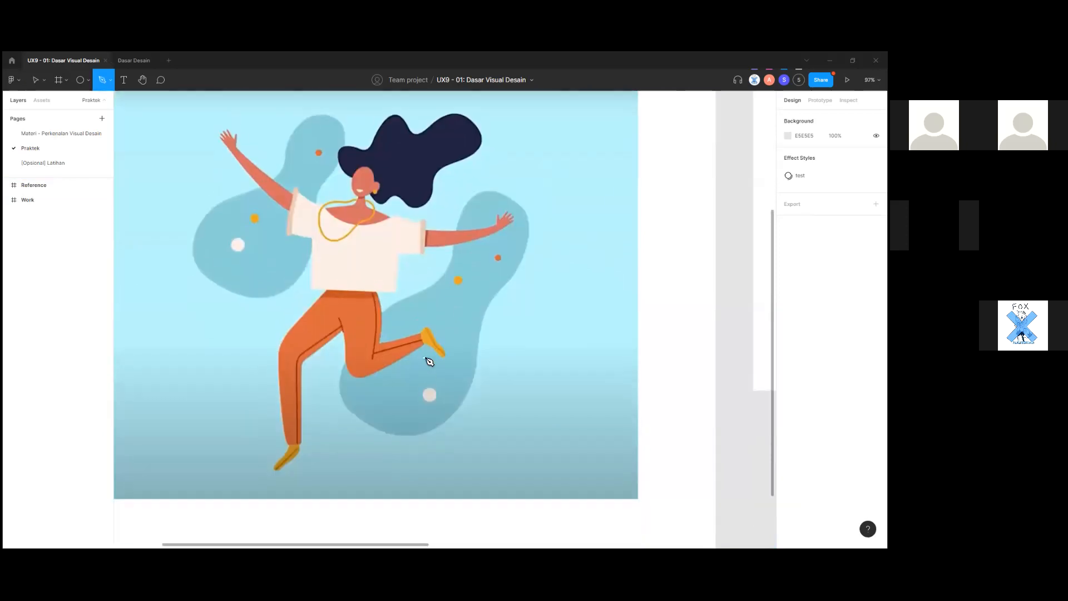
{"action": "key", "text": "v"}
{"action": "left_click_drag", "start_coordinate": [495, 425], "coordinate": [301, 436]}
{"action": "scroll", "coordinate": [301, 435], "scroll_direction": "down", "scroll_amount": 3}
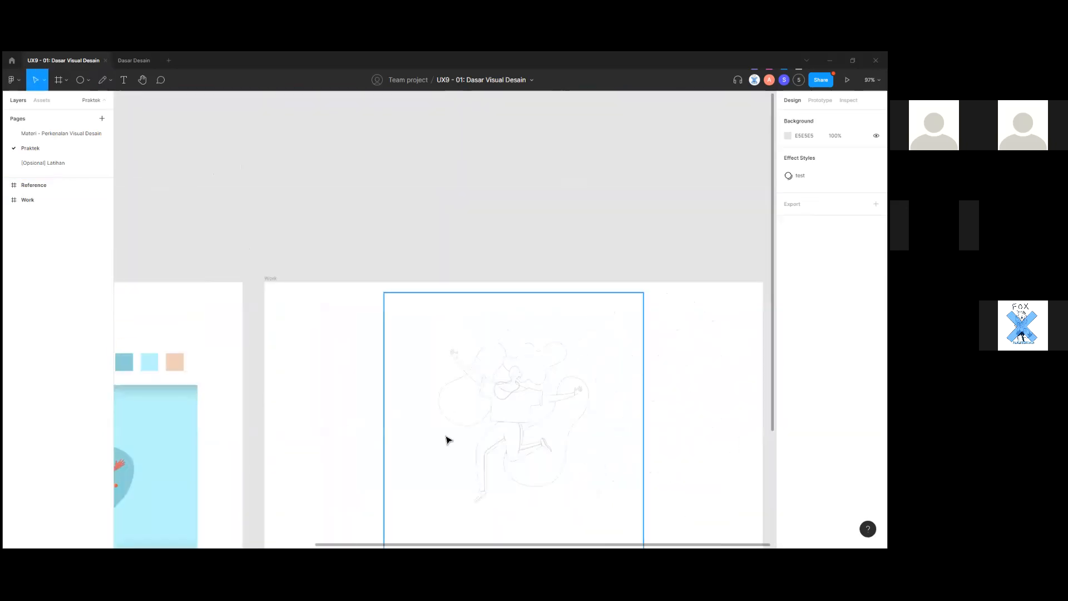
Zoom around the Work sketch to inspect the sleeve, shoulder and collar.
{"action": "left_click_drag", "start_coordinate": [446, 439], "coordinate": [337, 429]}
{"action": "scroll", "coordinate": [444, 399], "scroll_direction": "up", "scroll_amount": 2}
{"action": "scroll", "coordinate": [402, 341], "scroll_direction": "up", "scroll_amount": 5}
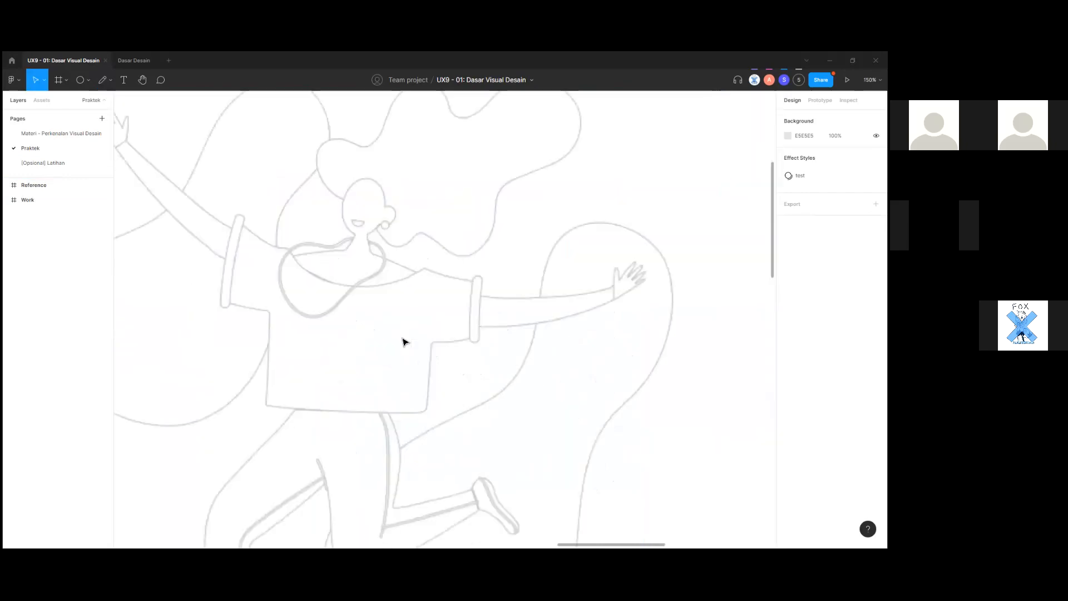
{"action": "left_click_drag", "start_coordinate": [369, 351], "coordinate": [414, 385]}
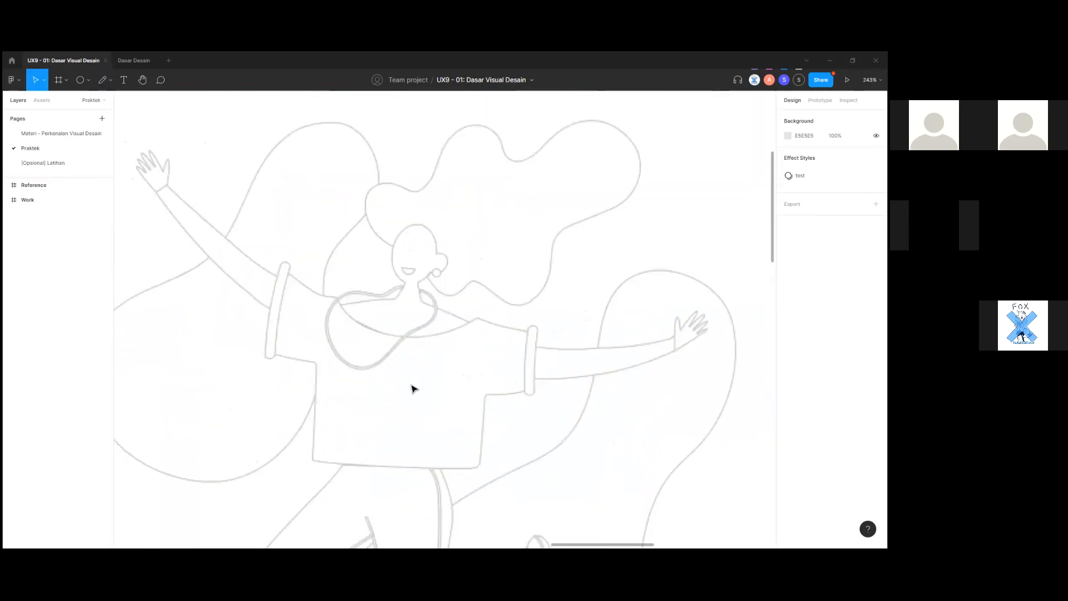
{"action": "scroll", "coordinate": [299, 278], "scroll_direction": "up", "scroll_amount": 4}
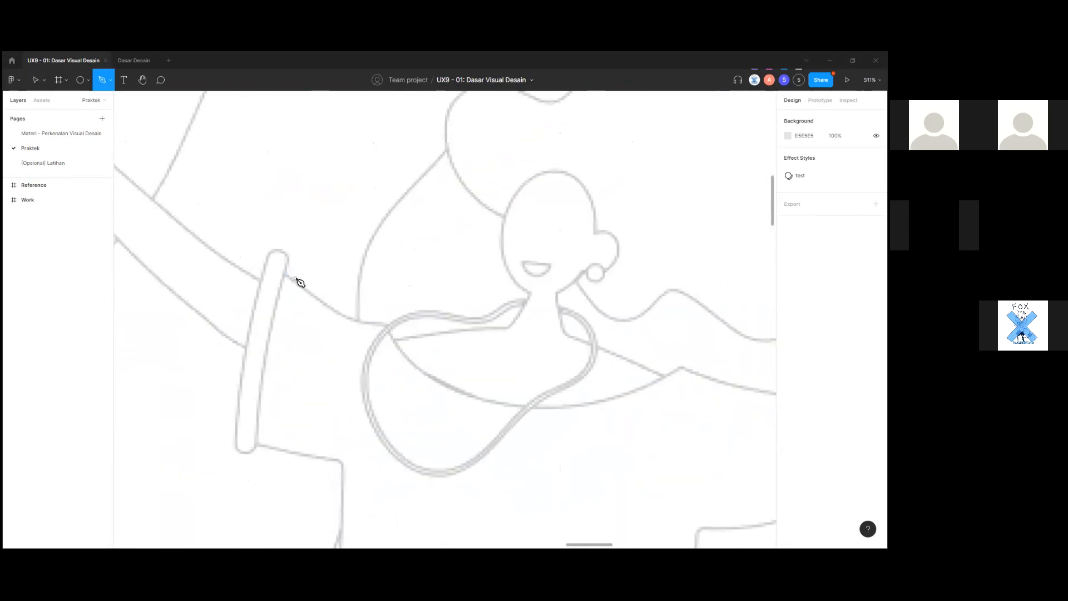
{"action": "scroll", "coordinate": [436, 364], "scroll_direction": "down", "scroll_amount": 5}
{"action": "scroll", "coordinate": [466, 340], "scroll_direction": "down", "scroll_amount": 1}
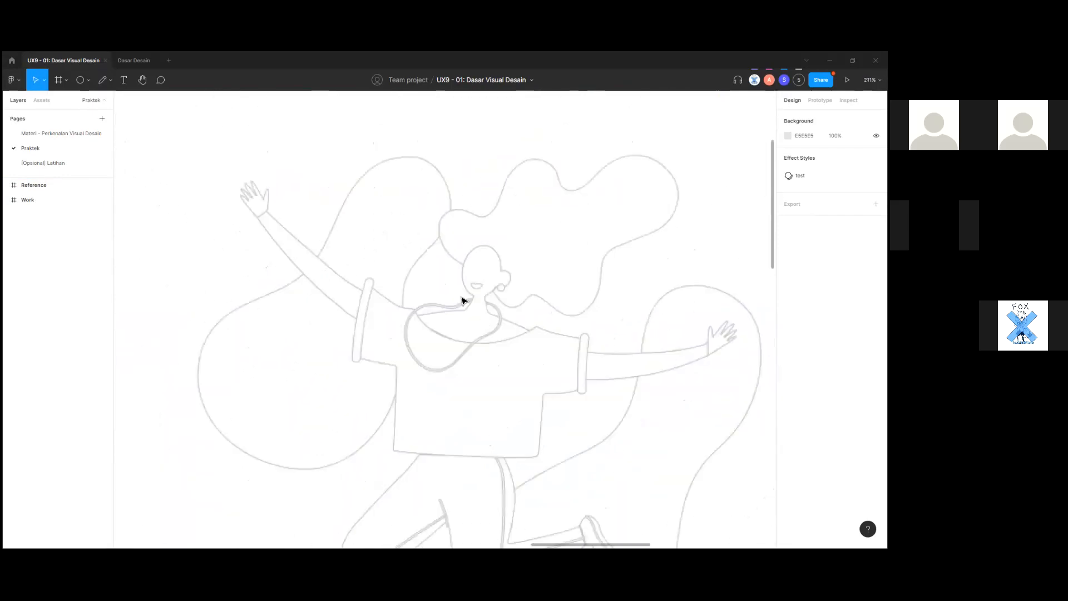
{"action": "scroll", "coordinate": [494, 299], "scroll_direction": "up", "scroll_amount": 4}
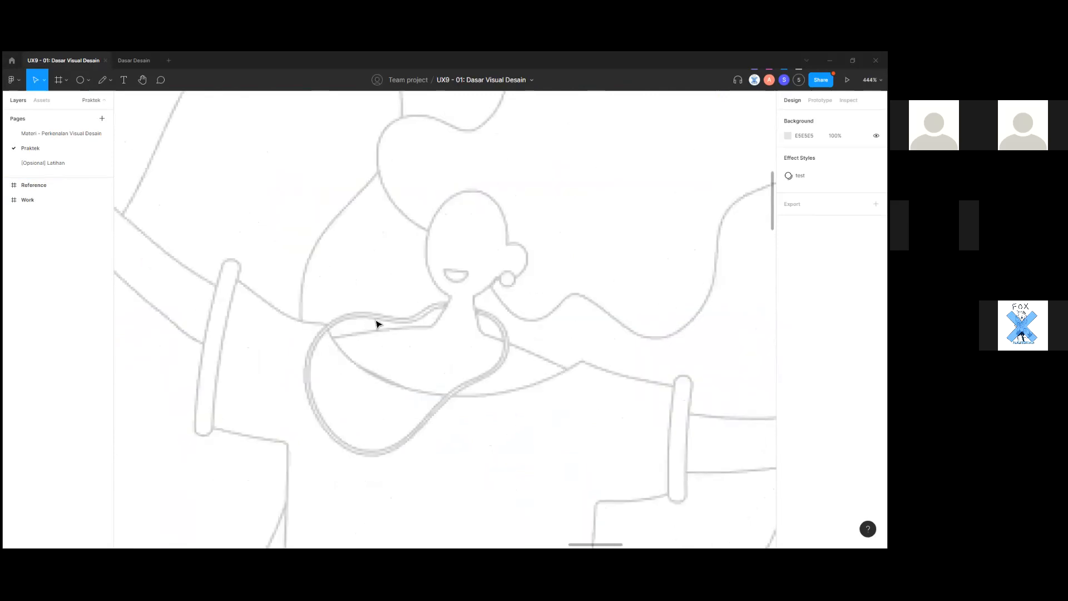
{"action": "scroll", "coordinate": [247, 294], "scroll_direction": "up", "scroll_amount": 3}
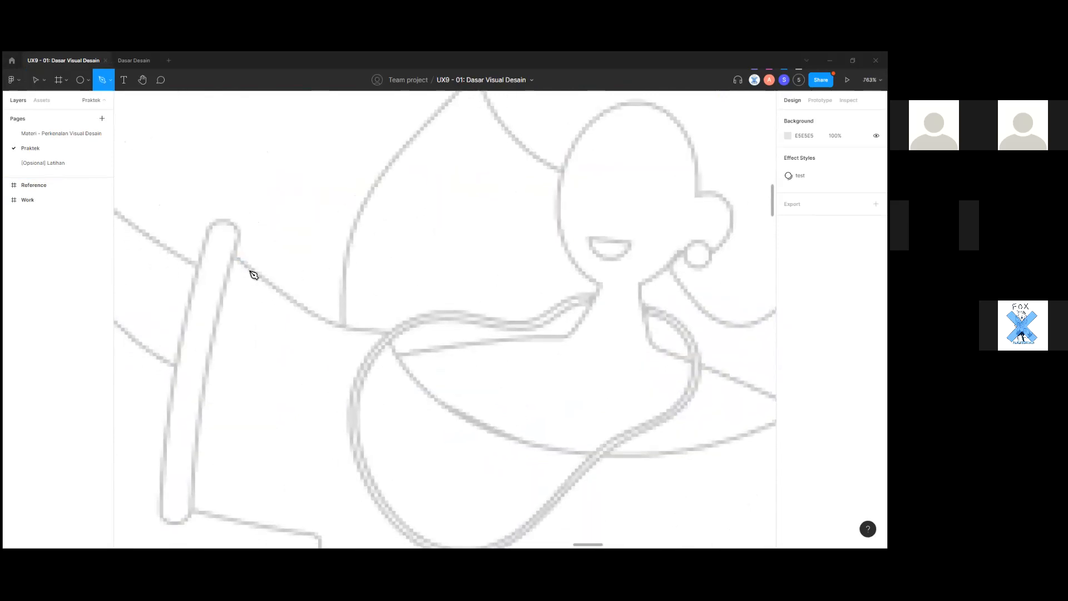
{"action": "scroll", "coordinate": [283, 301], "scroll_direction": "down", "scroll_amount": 3}
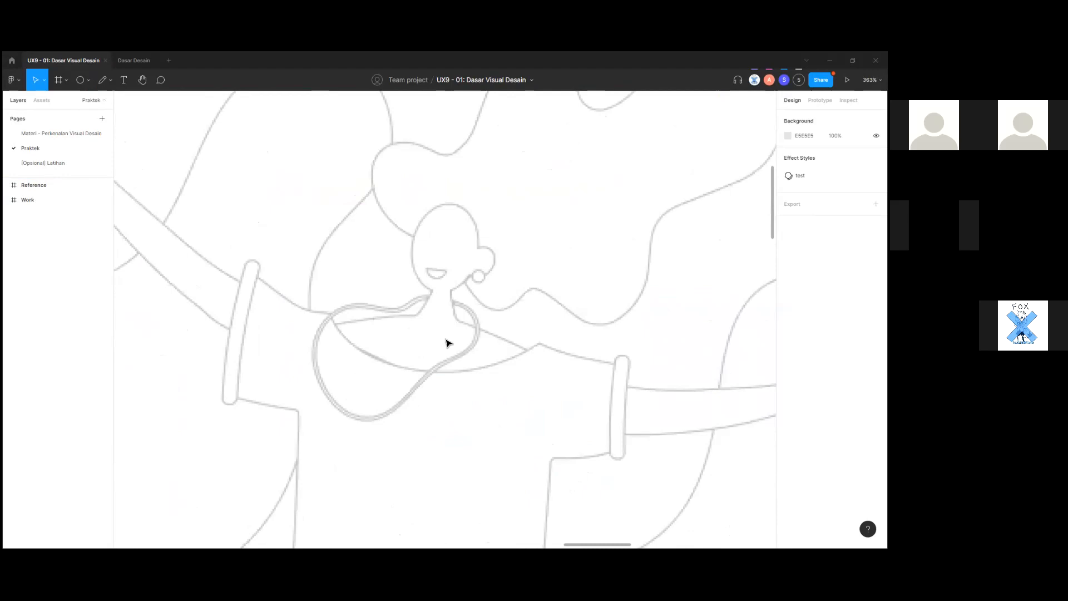
{"action": "scroll", "coordinate": [485, 359], "scroll_direction": "down", "scroll_amount": 1}
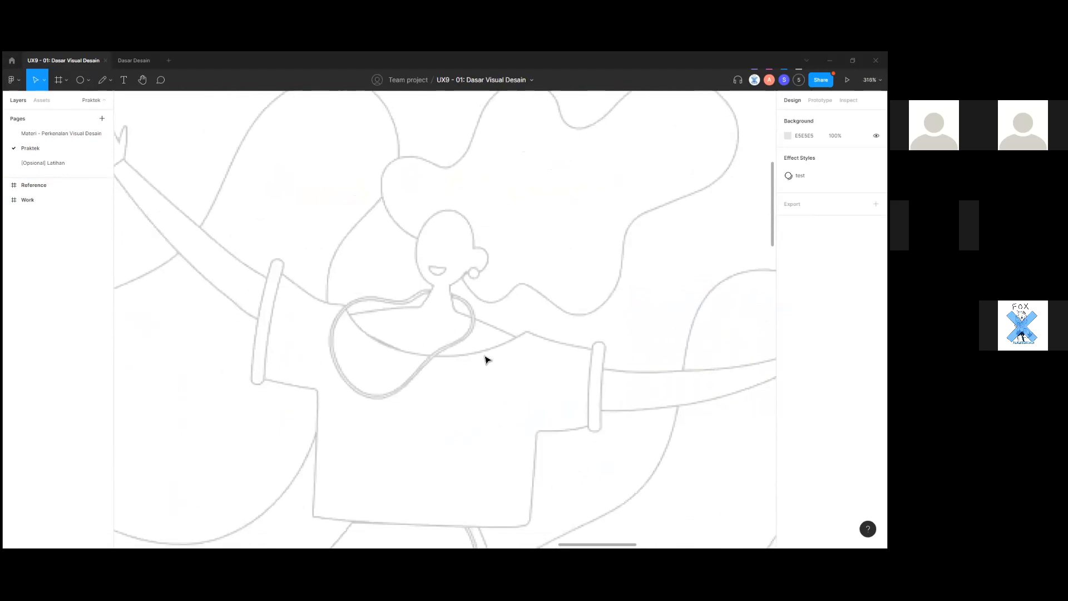
{"action": "scroll", "coordinate": [485, 359], "scroll_direction": "down", "scroll_amount": 1}
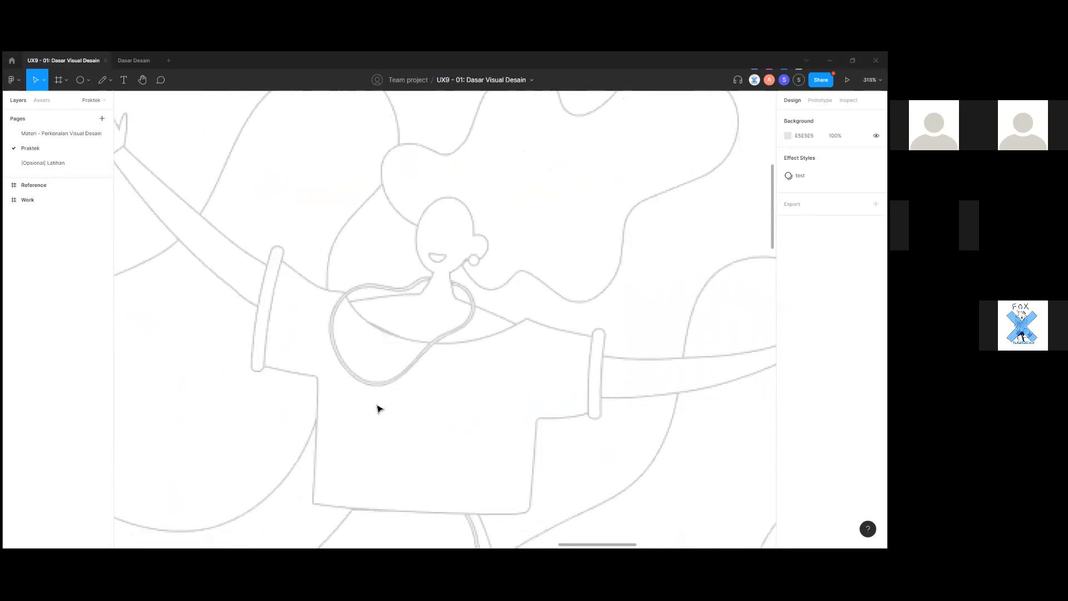
{"action": "scroll", "coordinate": [303, 306], "scroll_direction": "down", "scroll_amount": 5}
{"action": "scroll", "coordinate": [306, 307], "scroll_direction": "up", "scroll_amount": 4}
{"action": "scroll", "coordinate": [292, 272], "scroll_direction": "up", "scroll_amount": 1}
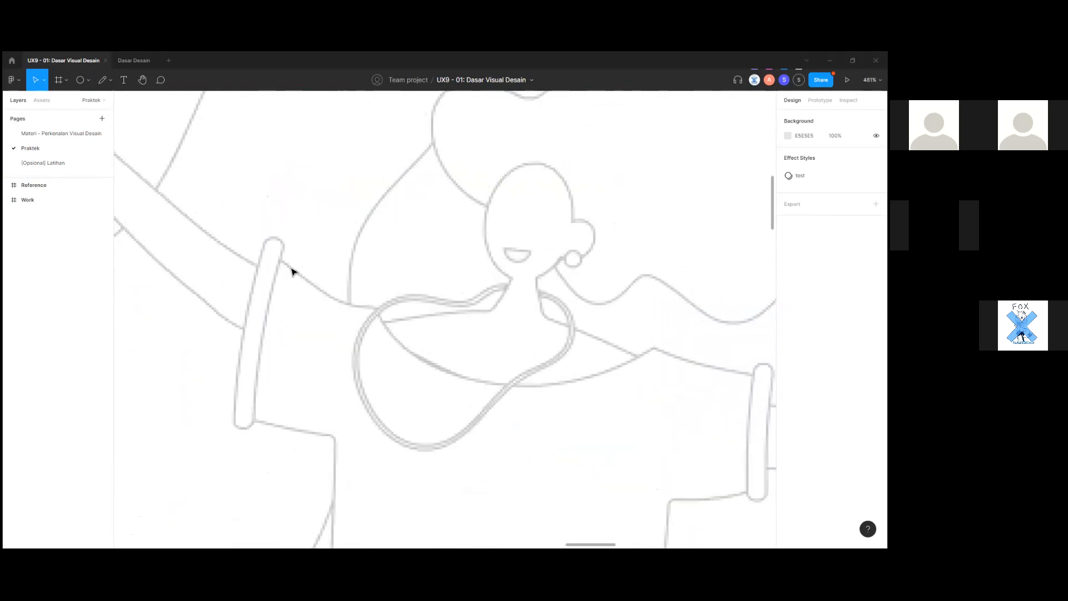
Switch to the Pen tool with P and zoom in on the sketch.
{"action": "key", "text": "p"}
{"action": "scroll", "coordinate": [289, 266], "scroll_direction": "up", "scroll_amount": 1}
{"action": "scroll", "coordinate": [375, 267], "scroll_direction": "up", "scroll_amount": 2}
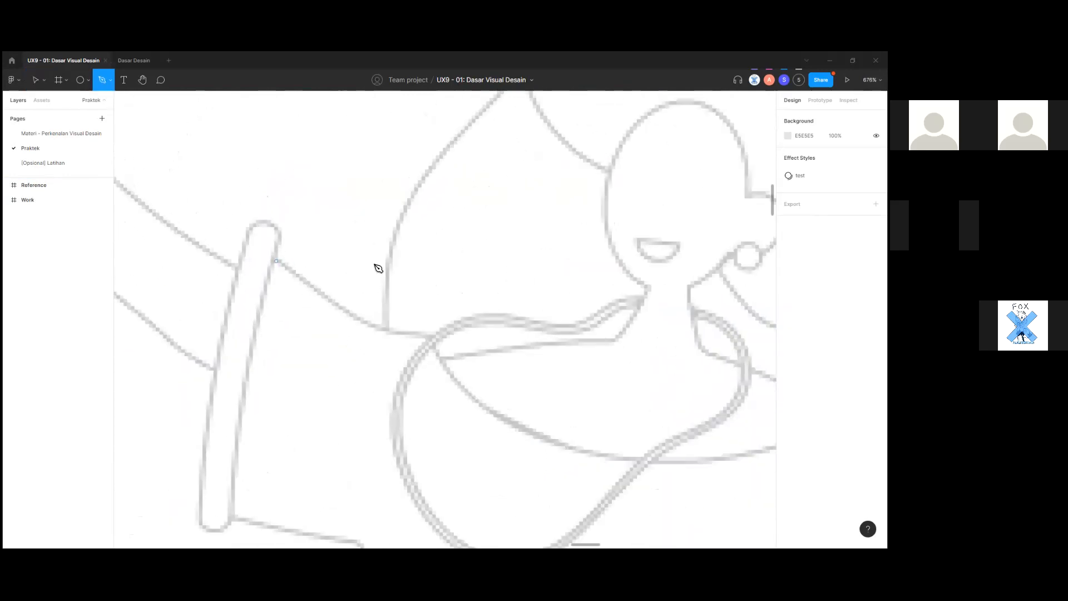
{"action": "scroll", "coordinate": [187, 145], "scroll_direction": "up", "scroll_amount": 2}
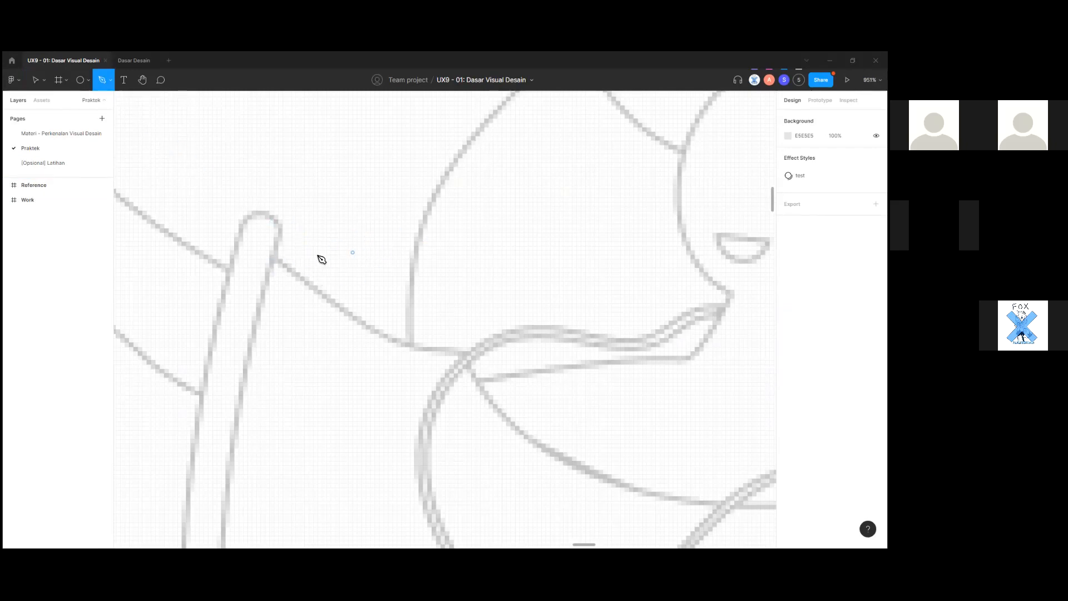
Trace Vector 1 from the left sleeve top to the neckline, curving along the shoulder.
{"action": "left_click", "coordinate": [276, 259]}
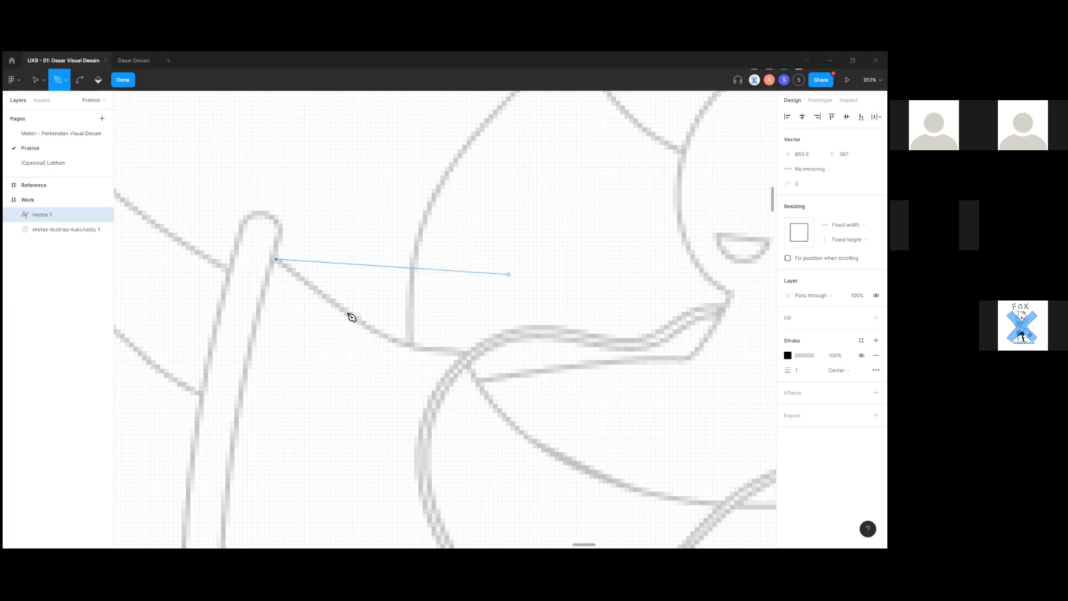
{"action": "left_click", "coordinate": [458, 154]}
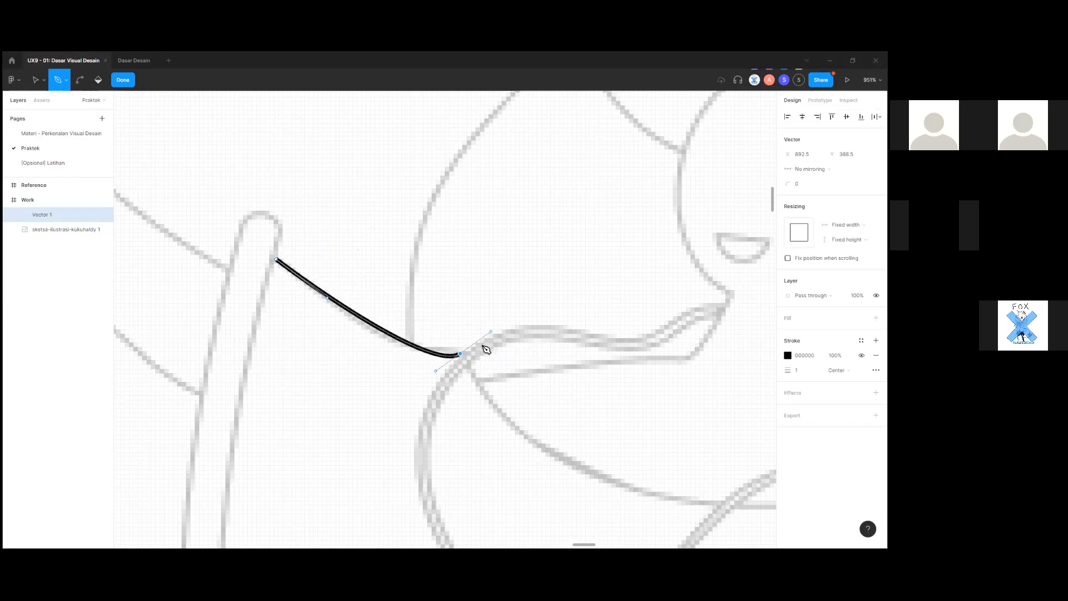
{"action": "mouse_move", "coordinate": [555, 363]}
{"action": "left_mouse_down"}
{"action": "mouse_move", "coordinate": [572, 362]}
{"action": "mouse_move", "coordinate": [561, 361]}
{"action": "left_mouse_up"}
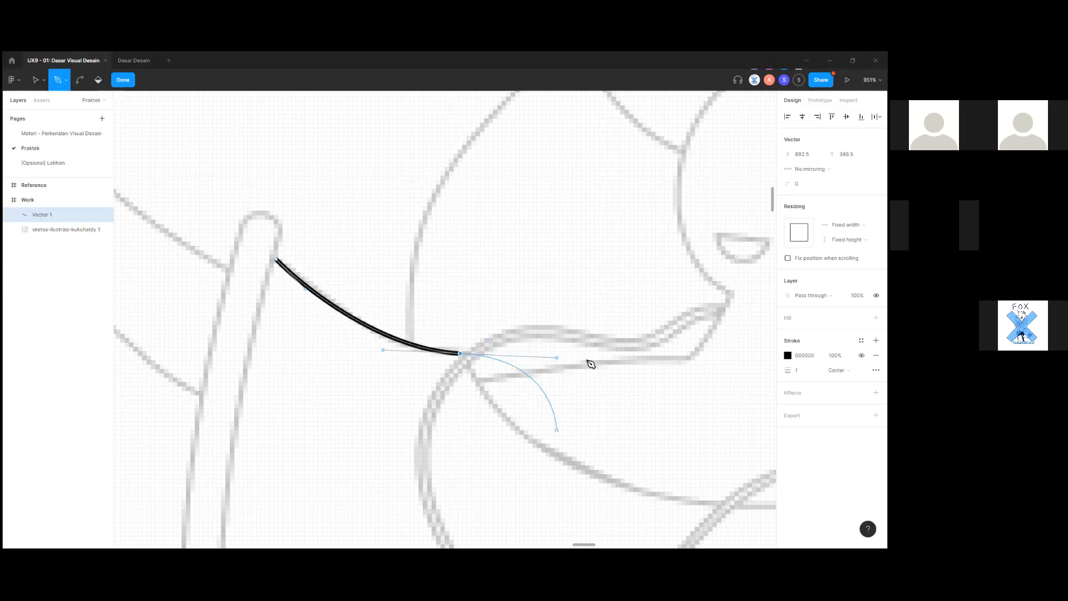
{"action": "scroll", "coordinate": [589, 362], "scroll_direction": "down", "scroll_amount": 2}
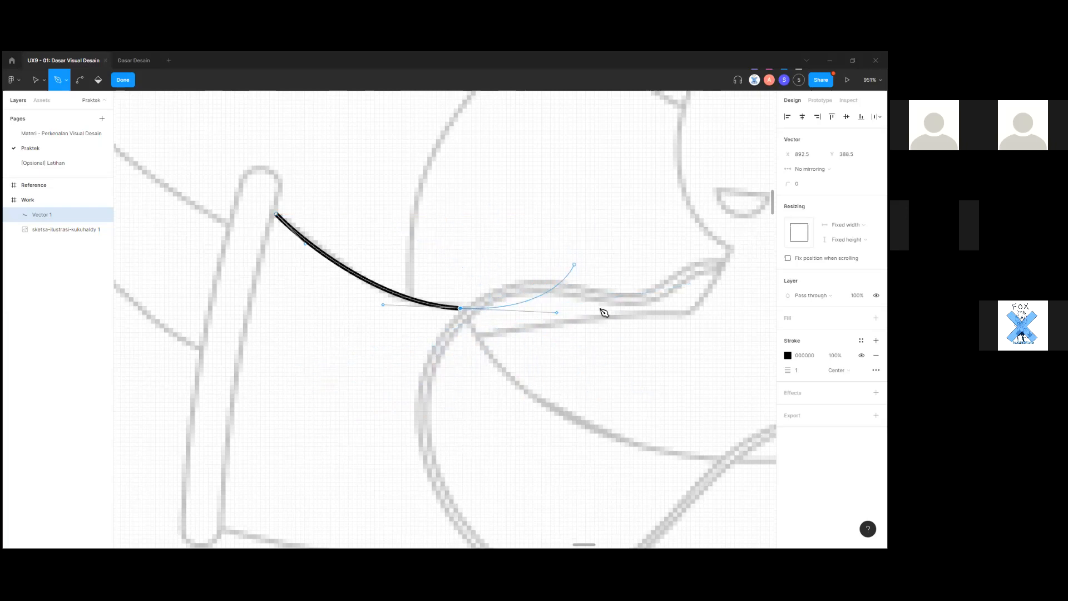
{"action": "scroll", "coordinate": [598, 311], "scroll_direction": "up", "scroll_amount": 2}
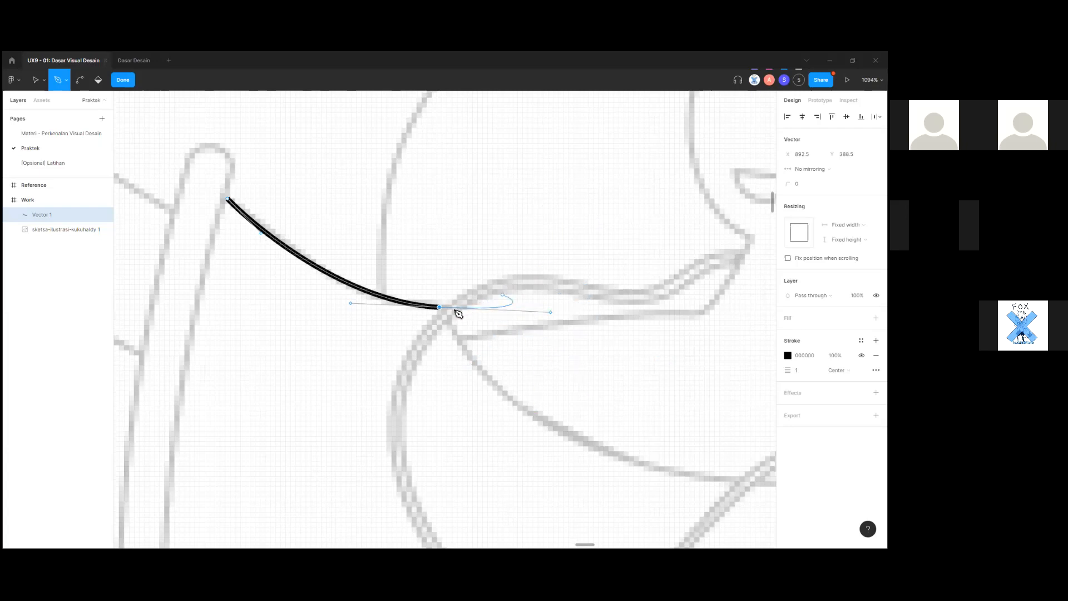
{"action": "scroll", "coordinate": [443, 312], "scroll_direction": "up", "scroll_amount": 5}
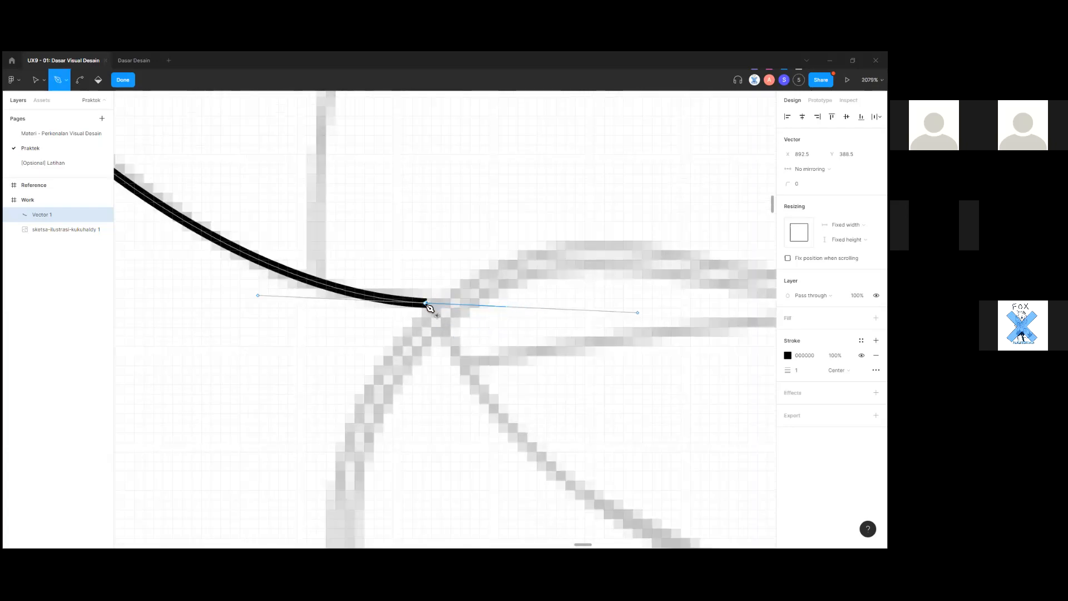
{"action": "left_click", "coordinate": [427, 303]}
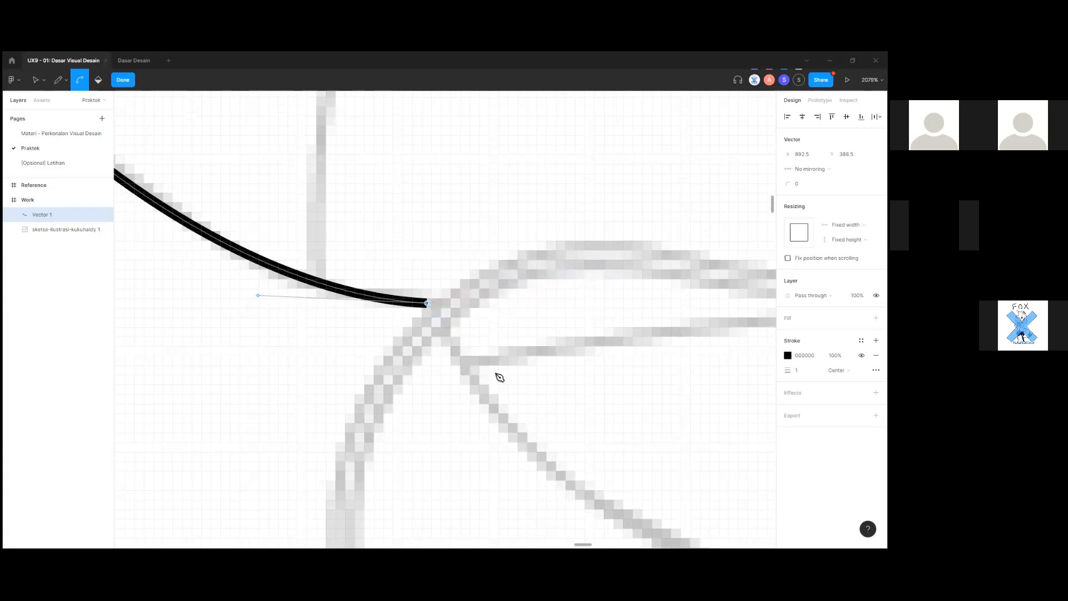
Add curved anchors along the neckline, undoing the last misplaced point.
{"action": "scroll", "coordinate": [479, 370], "scroll_direction": "down", "scroll_amount": 3}
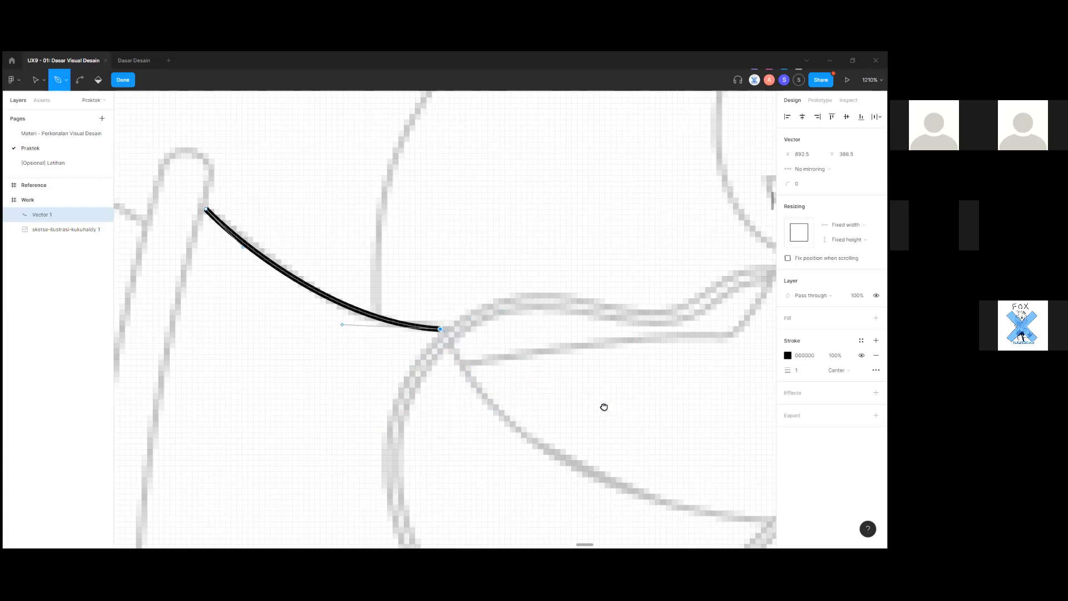
{"action": "scroll", "coordinate": [508, 351], "scroll_direction": "right", "scroll_amount": 5}
{"action": "scroll", "coordinate": [508, 350], "scroll_direction": "down", "scroll_amount": 3}
{"action": "left_click_drag", "start_coordinate": [327, 343], "coordinate": [392, 396]}
{"action": "scroll", "coordinate": [392, 396], "scroll_direction": "right", "scroll_amount": 3}
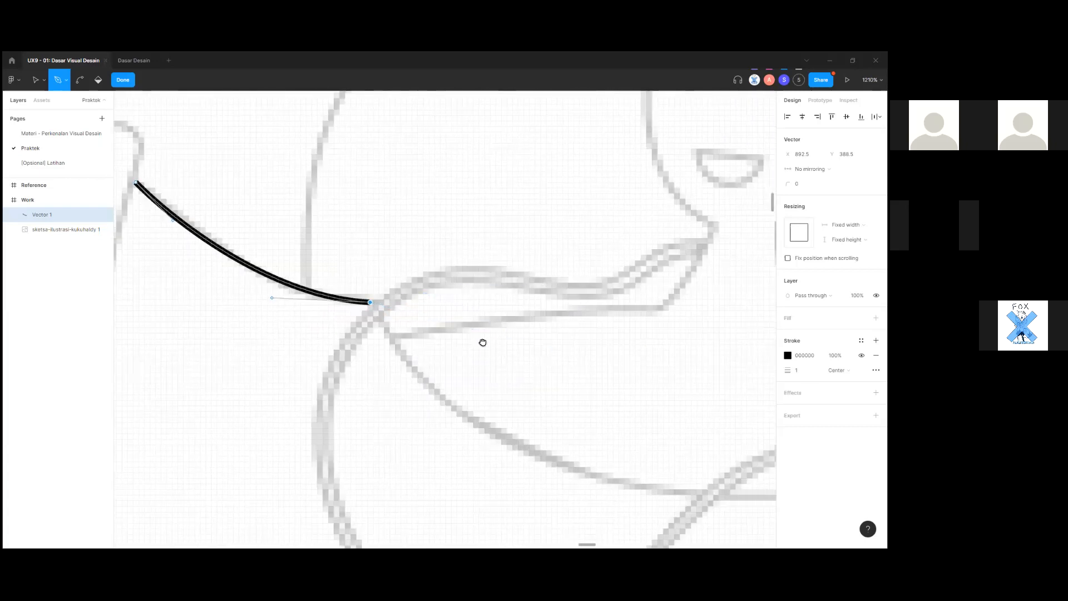
{"action": "scroll", "coordinate": [482, 341], "scroll_direction": "right", "scroll_amount": 2}
{"action": "left_click_drag", "start_coordinate": [431, 365], "coordinate": [429, 303]}
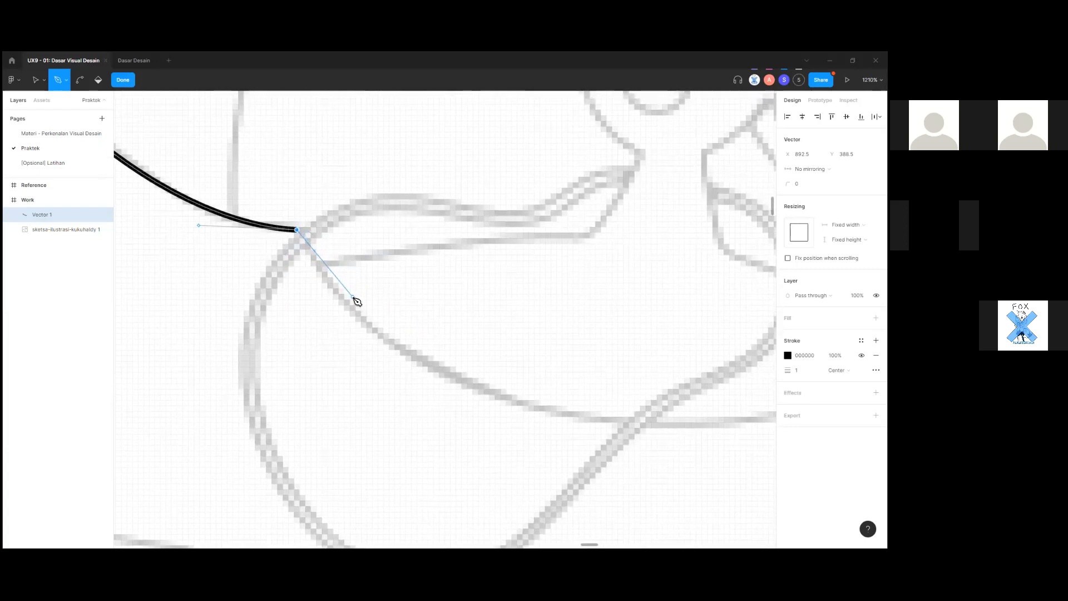
{"action": "scroll", "coordinate": [428, 384], "scroll_direction": "right", "scroll_amount": 2}
{"action": "scroll", "coordinate": [501, 400], "scroll_direction": "down", "scroll_amount": 3}
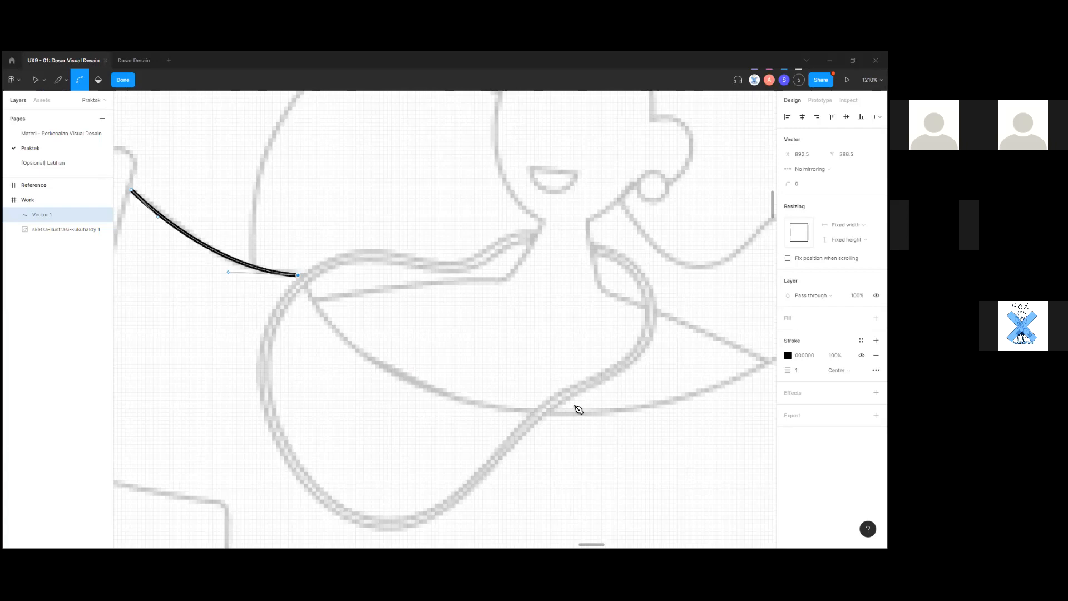
{"action": "scroll", "coordinate": [584, 412], "scroll_direction": "down", "scroll_amount": 2}
{"action": "scroll", "coordinate": [579, 398], "scroll_direction": "right", "scroll_amount": 2}
{"action": "left_click_drag", "start_coordinate": [609, 376], "coordinate": [744, 329]}
{"action": "scroll", "coordinate": [679, 338], "scroll_direction": "right", "scroll_amount": 1}
{"action": "left_click_drag", "start_coordinate": [676, 336], "coordinate": [743, 274]}
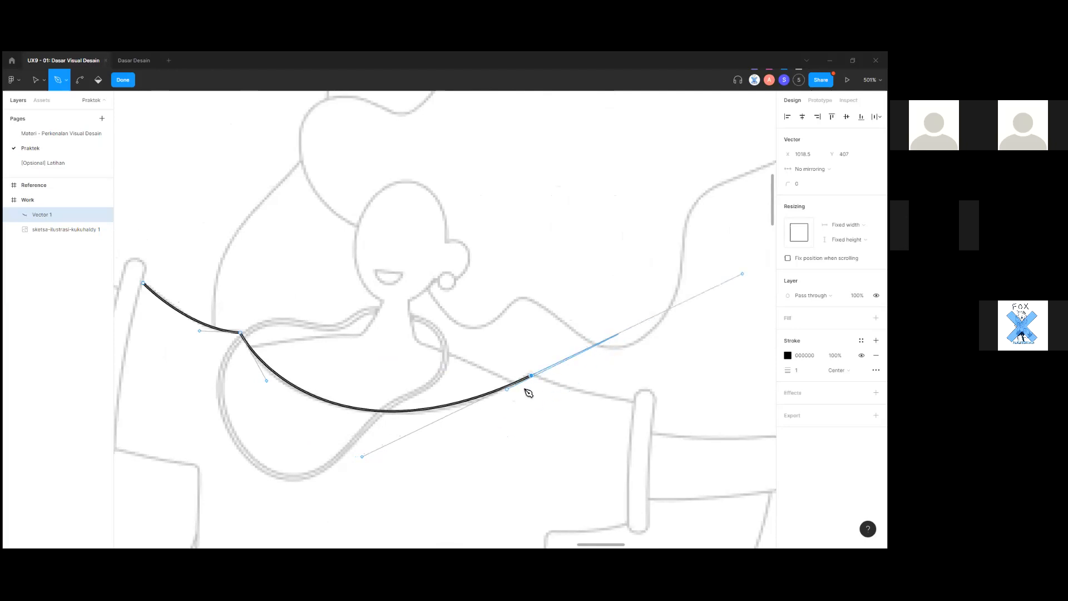
{"action": "scroll", "coordinate": [533, 381], "scroll_direction": "up", "scroll_amount": 3}
{"action": "scroll", "coordinate": [533, 382], "scroll_direction": "down", "scroll_amount": 2}
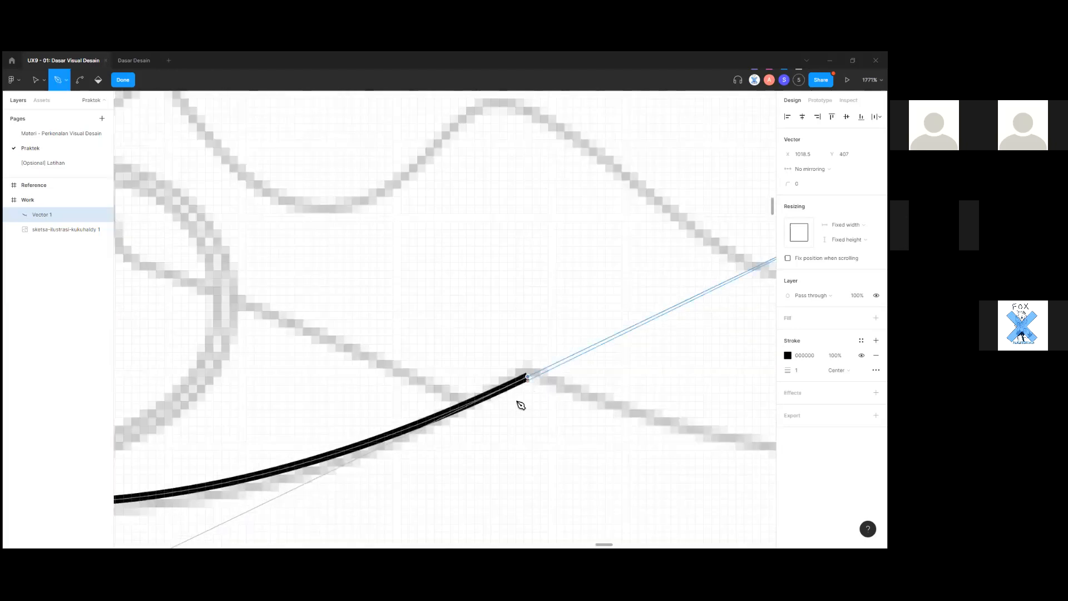
{"action": "scroll", "coordinate": [519, 405], "scroll_direction": "down", "scroll_amount": 2}
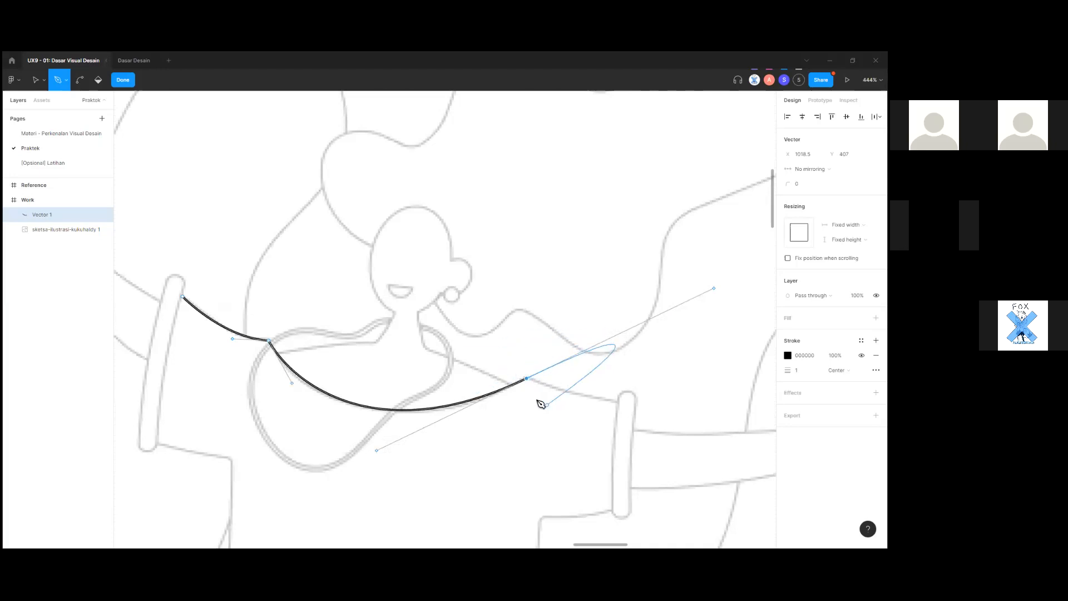
{"action": "key", "text": "ctrl+z"}
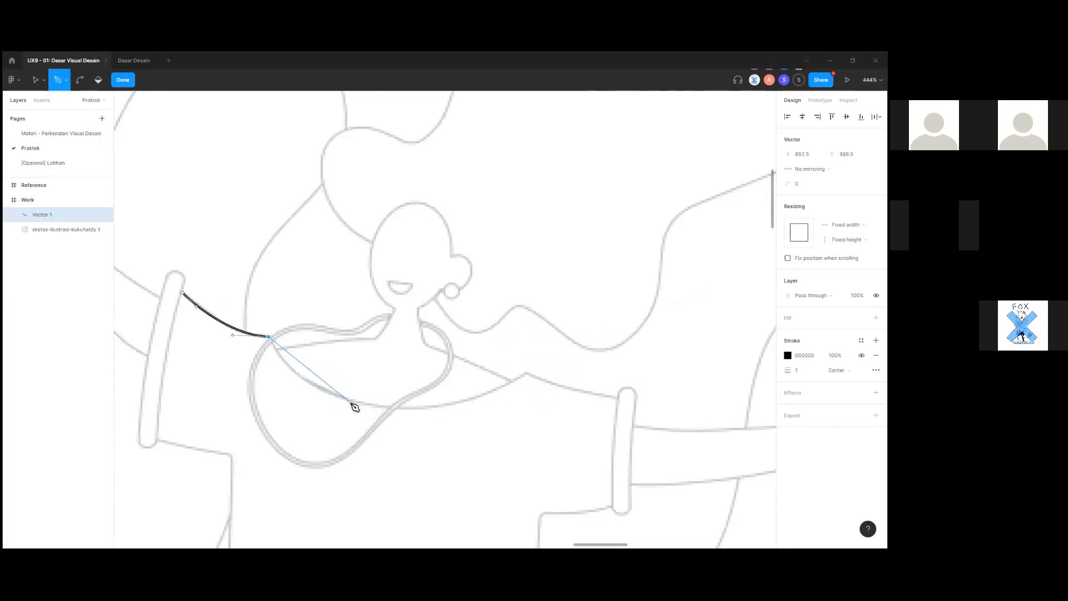
Re-trace the neckline to its right end with a curved anchor, removing the outgoing handle.
{"action": "left_click_drag", "start_coordinate": [338, 394], "coordinate": [367, 395]}
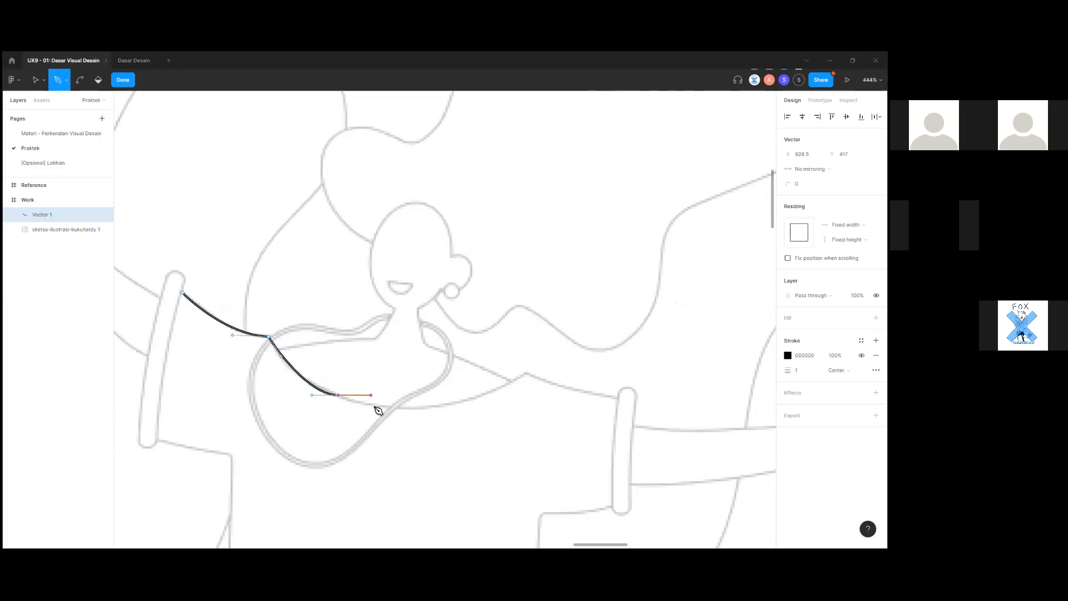
{"action": "left_click_drag", "start_coordinate": [439, 407], "coordinate": [464, 393]}
{"action": "key", "text": "ctrl+z"}
{"action": "key", "text": "ctrl"}
{"action": "key", "text": "ctrl+z"}
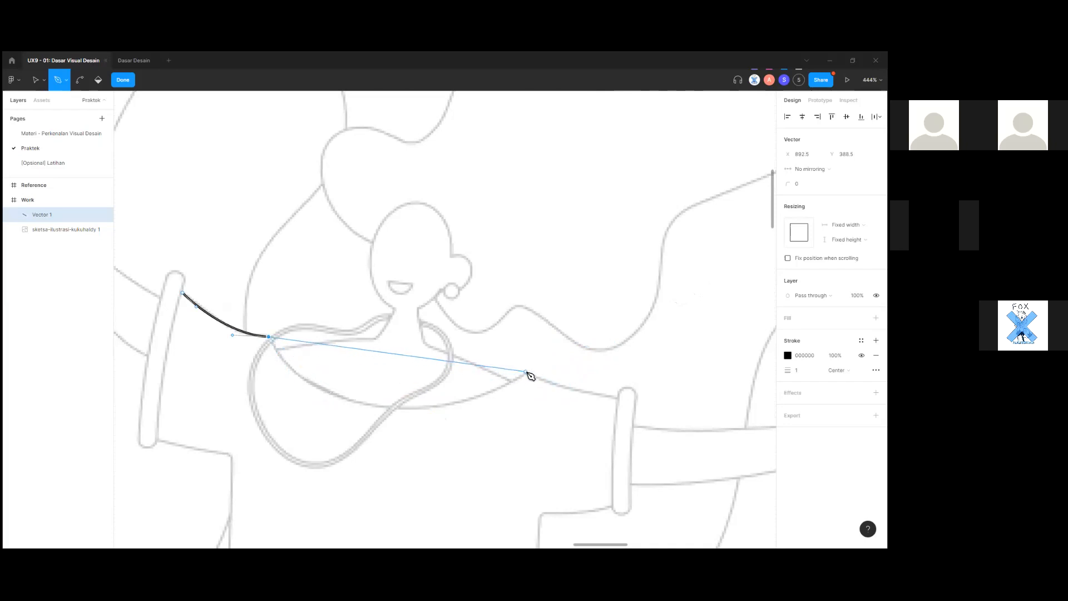
{"action": "left_click_drag", "start_coordinate": [525, 371], "coordinate": [624, 272]}
{"action": "left_click_drag", "start_coordinate": [670, 311], "coordinate": [707, 274]}
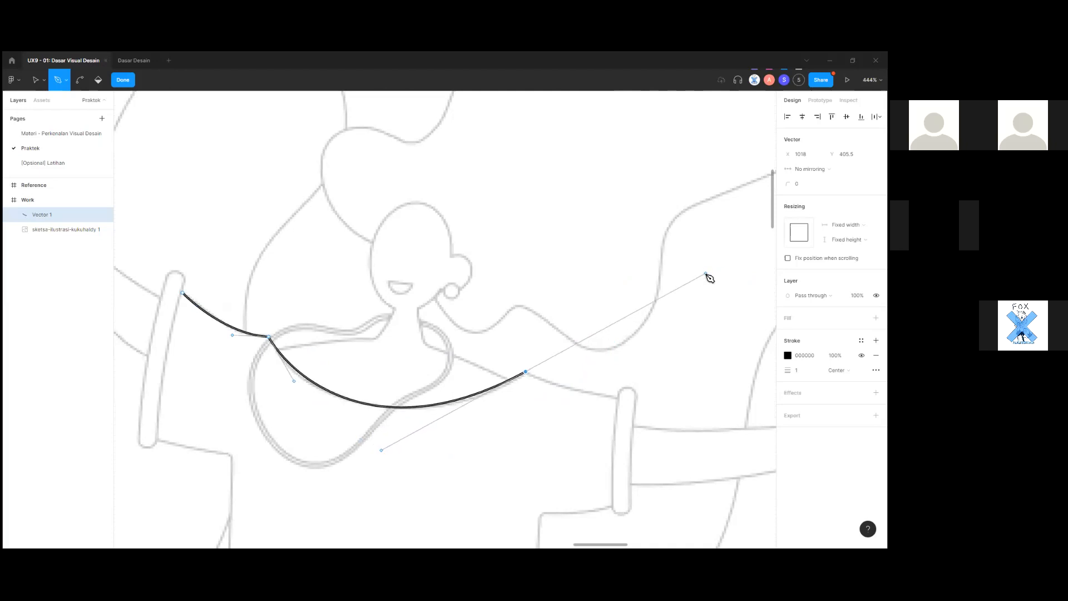
{"action": "scroll", "coordinate": [537, 392], "scroll_direction": "up", "scroll_amount": 2}
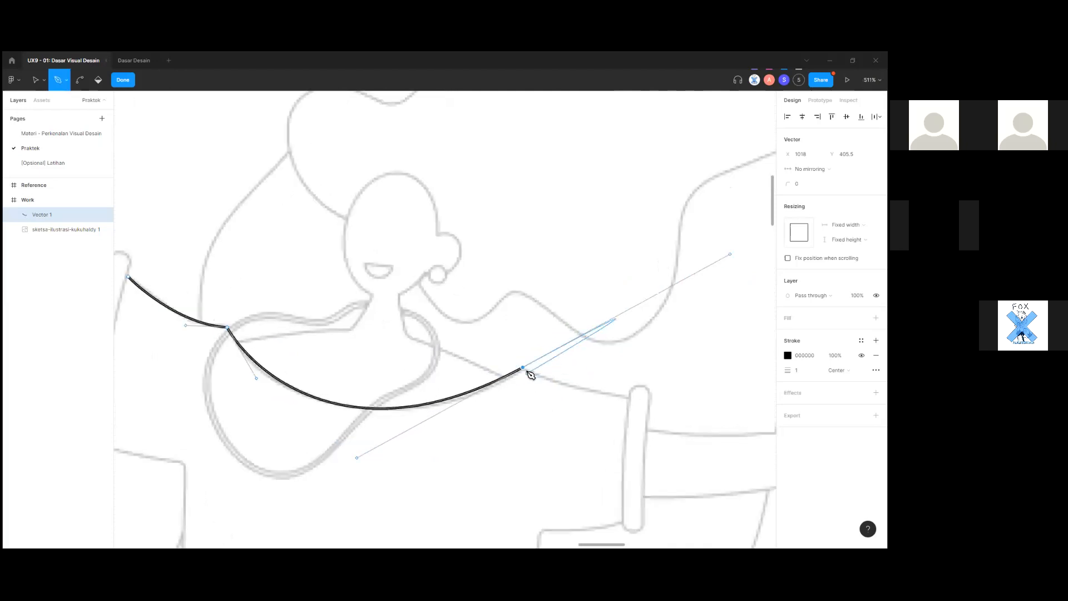
{"action": "left_click", "coordinate": [525, 370]}
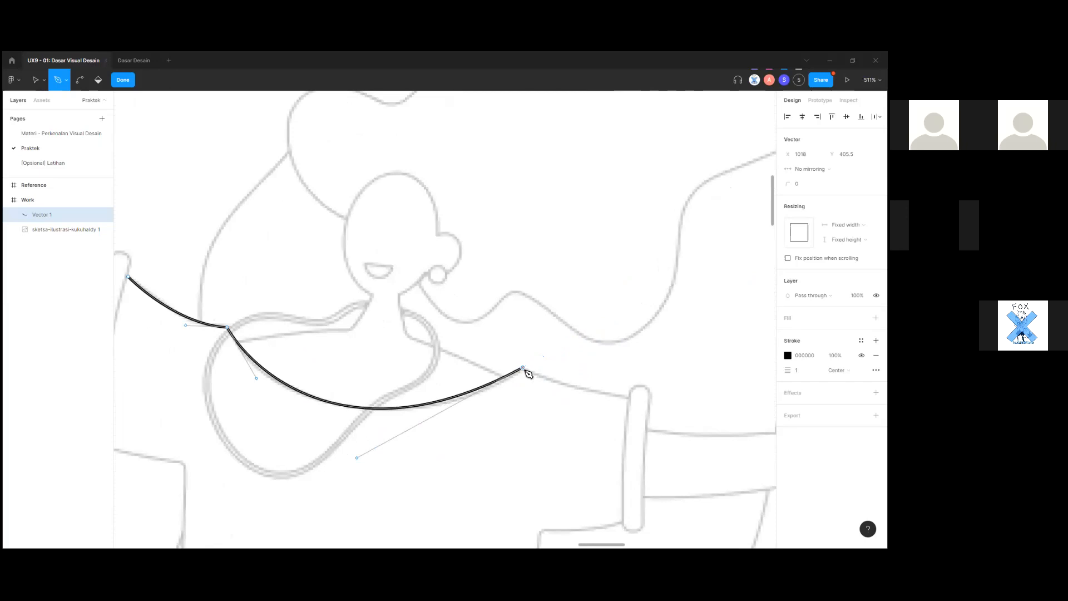
{"action": "scroll", "coordinate": [529, 381], "scroll_direction": "down", "scroll_amount": 5}
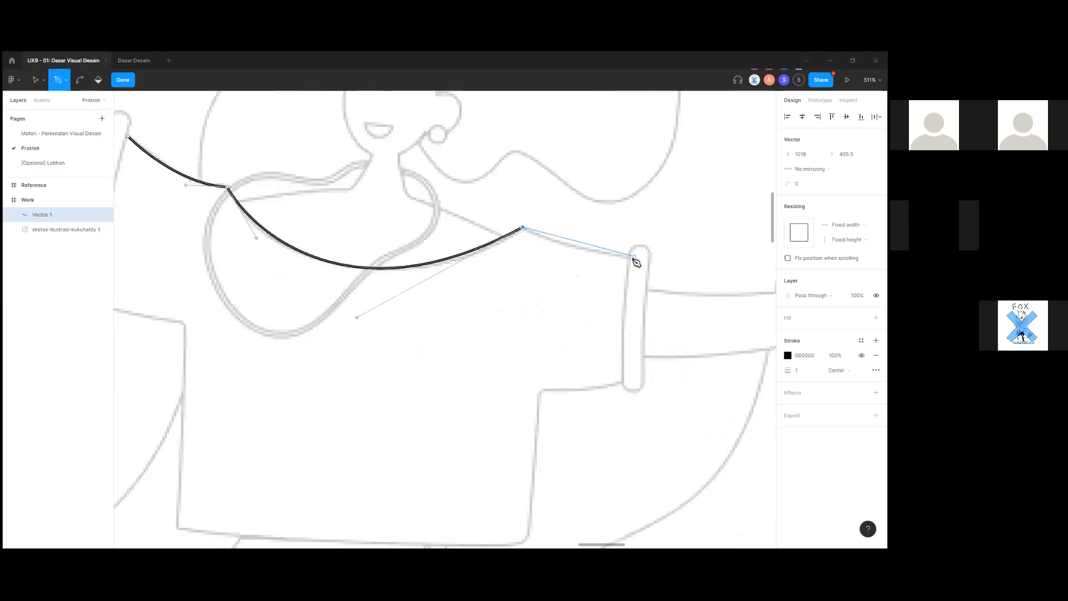
Add anchors at the top of the right sleeve and down its outer edge.
{"action": "left_click_drag", "start_coordinate": [628, 258], "coordinate": [661, 262]}
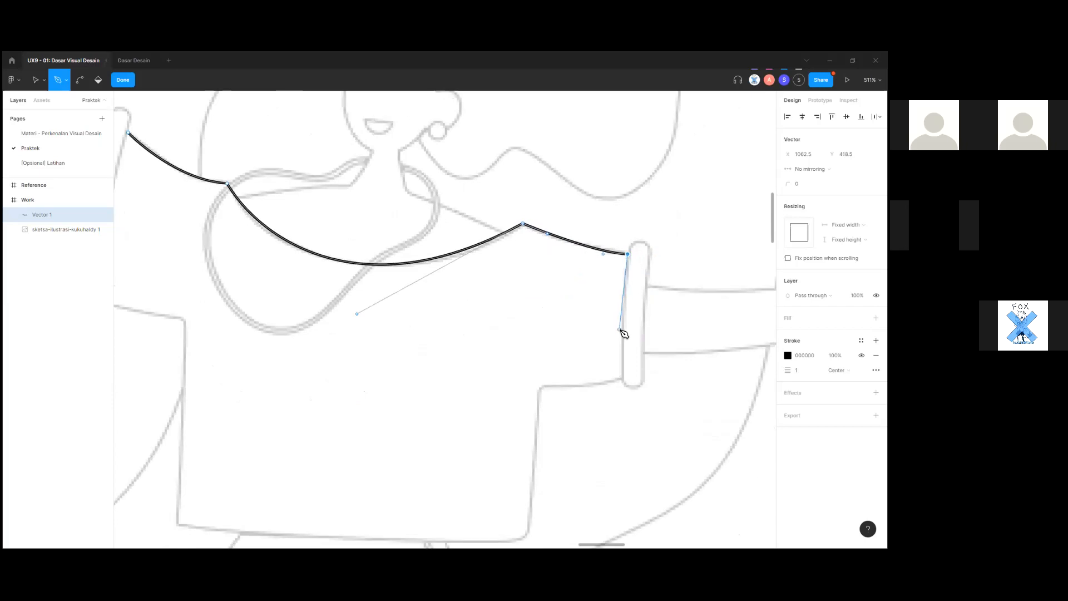
{"action": "scroll", "coordinate": [621, 345], "scroll_direction": "up", "scroll_amount": 2}
{"action": "scroll", "coordinate": [617, 360], "scroll_direction": "up", "scroll_amount": 2}
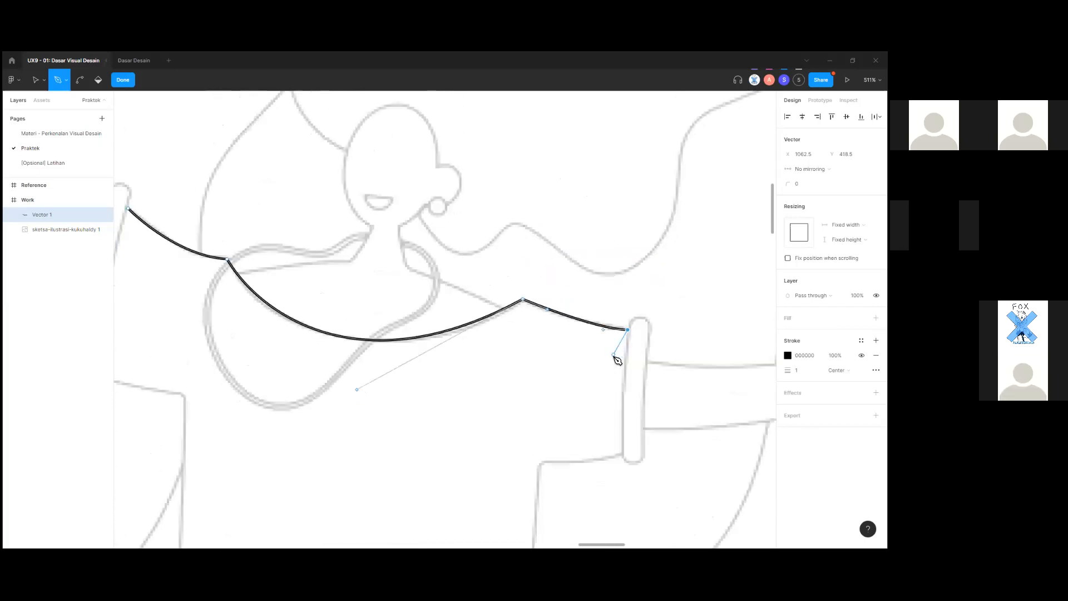
{"action": "scroll", "coordinate": [618, 360], "scroll_direction": "up", "scroll_amount": 3}
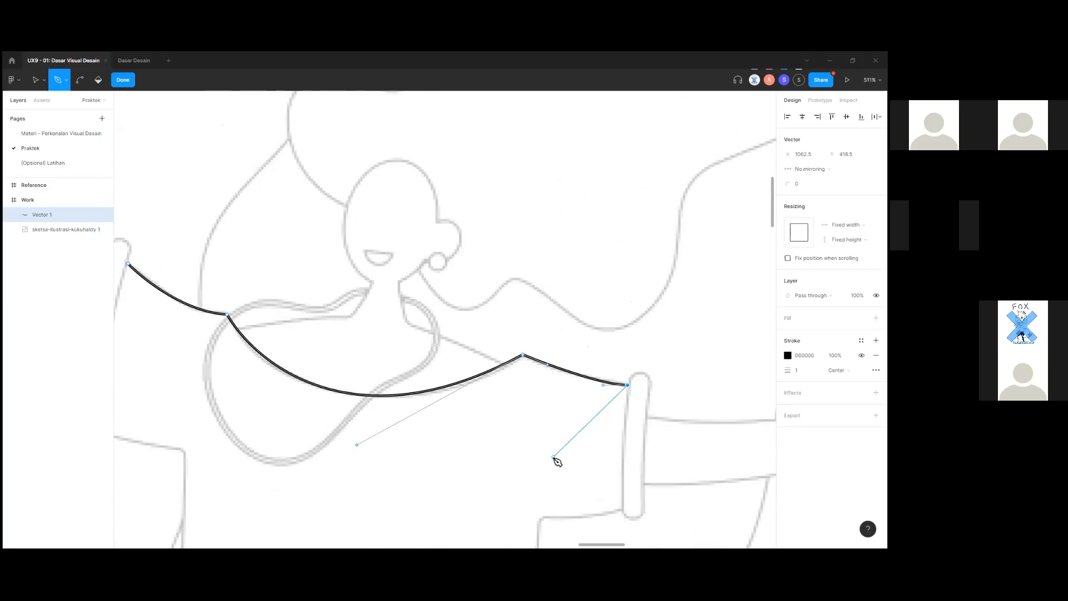
{"action": "scroll", "coordinate": [620, 467], "scroll_direction": "down", "scroll_amount": 3}
{"action": "scroll", "coordinate": [620, 467], "scroll_direction": "up", "scroll_amount": 1}
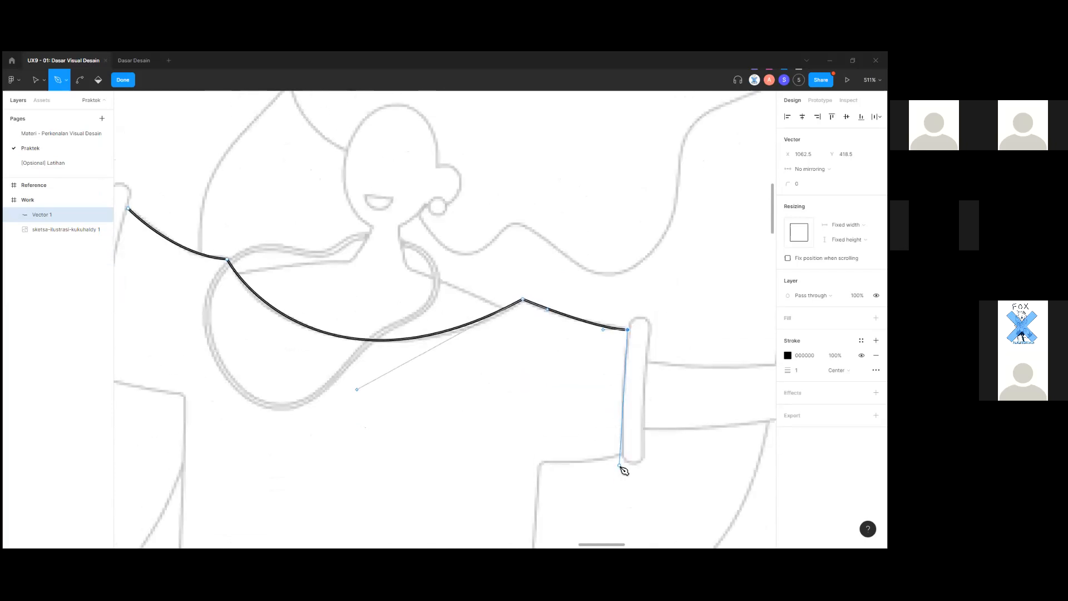
{"action": "scroll", "coordinate": [614, 418], "scroll_direction": "up", "scroll_amount": 1}
{"action": "scroll", "coordinate": [615, 403], "scroll_direction": "down", "scroll_amount": 2}
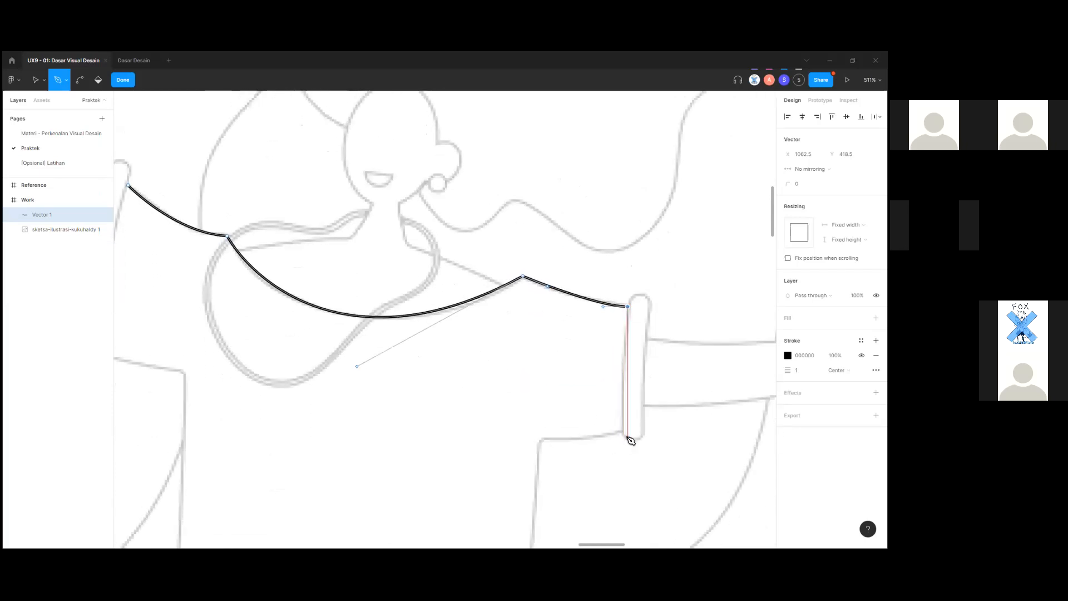
{"action": "mouse_move", "coordinate": [623, 433]}
{"action": "left_mouse_down"}
{"action": "mouse_move", "coordinate": [629, 451]}
{"action": "mouse_move", "coordinate": [622, 432]}
{"action": "left_mouse_up"}
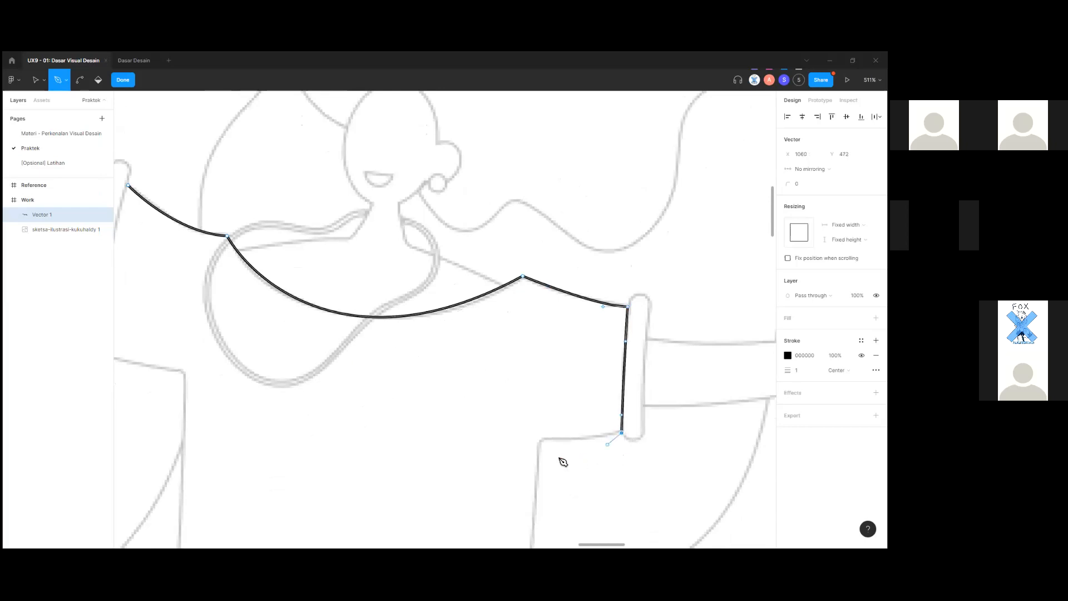
{"action": "scroll", "coordinate": [563, 462], "scroll_direction": "down", "scroll_amount": 5}
{"action": "key", "text": "ctrl"}
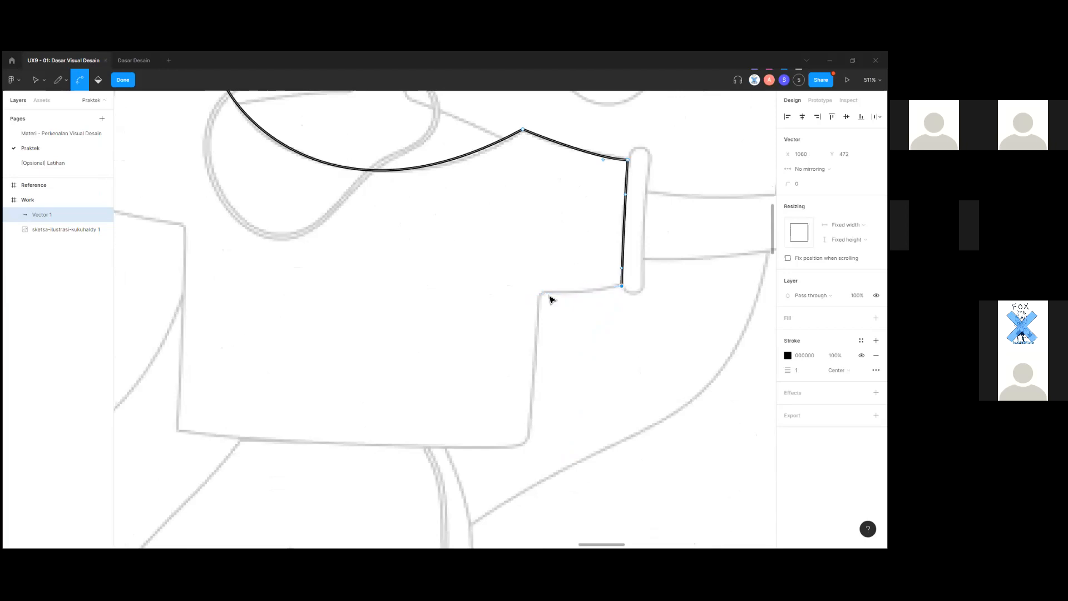
{"action": "scroll", "coordinate": [550, 300], "scroll_direction": "up", "scroll_amount": 3}
{"action": "scroll", "coordinate": [549, 294], "scroll_direction": "up", "scroll_amount": 1}
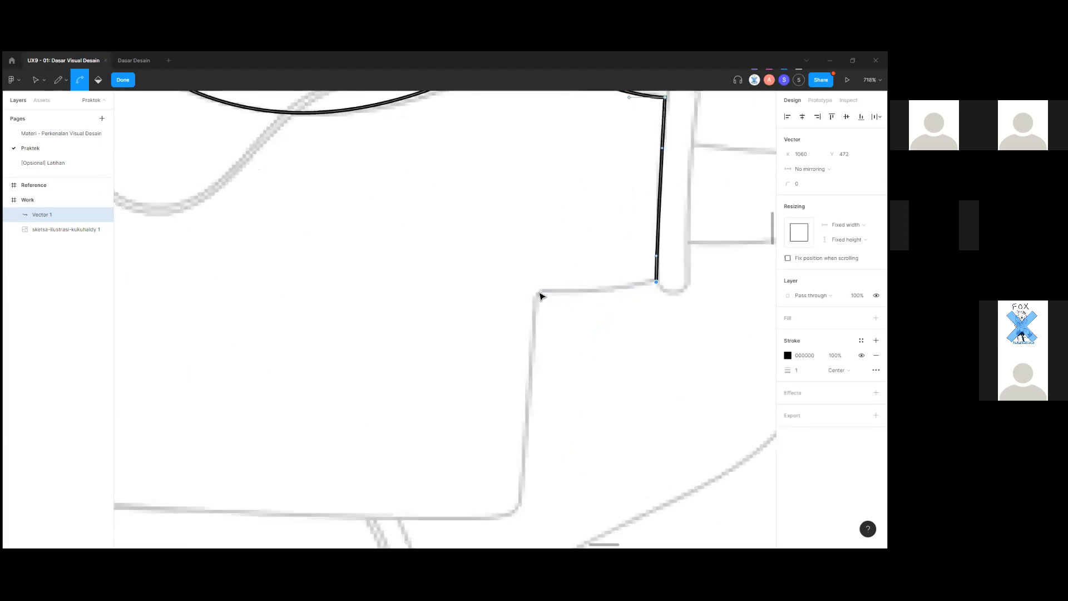
Place a curved anchor at the sleeve's inner corner, shortening its handle to round it.
{"action": "left_click", "coordinate": [557, 289]}
{"action": "key", "text": "ctrl+z"}
{"action": "left_click_drag", "start_coordinate": [553, 290], "coordinate": [513, 294]}
{"action": "key", "text": "ctrl+z"}
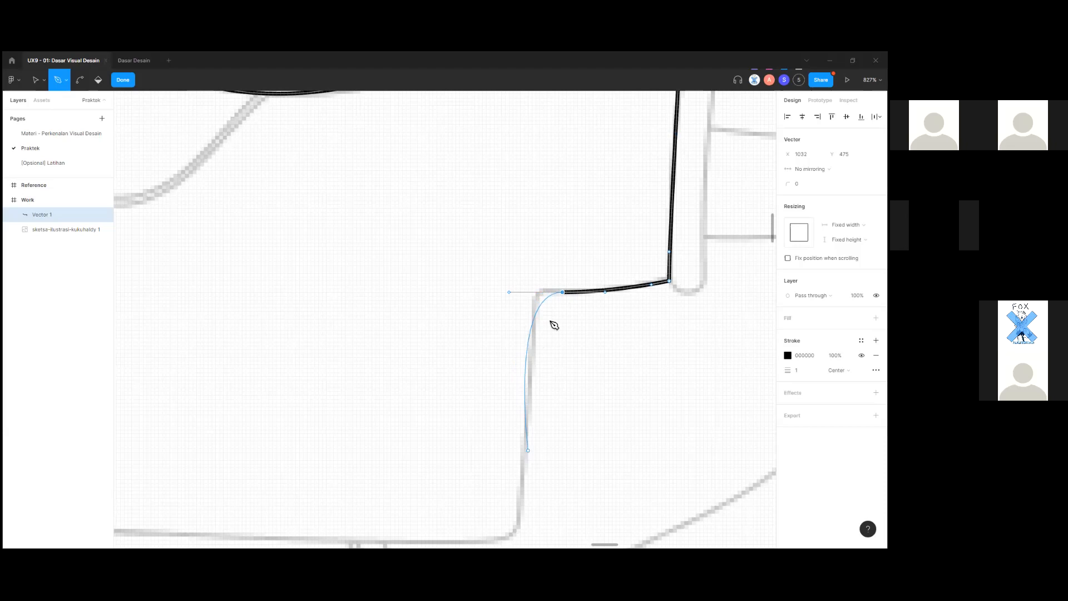
{"action": "key", "text": "ctrl+z"}
{"action": "left_click_drag", "start_coordinate": [592, 290], "coordinate": [532, 382]}
{"action": "left_click_drag", "start_coordinate": [527, 336], "coordinate": [535, 356]}
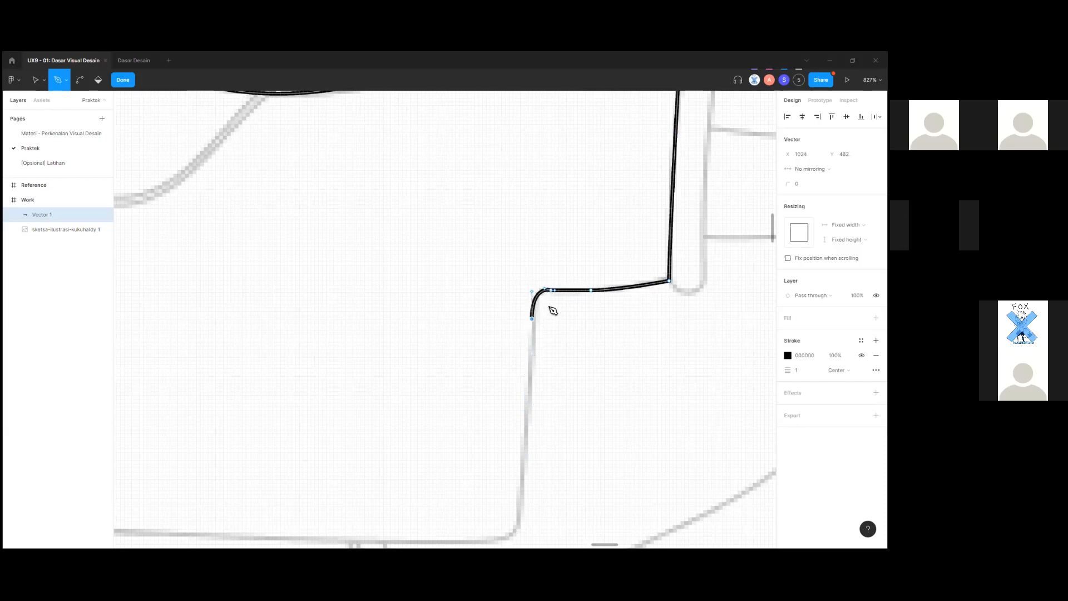
Trace down the shirt's right side and round the bottom-right corner.
{"action": "scroll", "coordinate": [553, 323], "scroll_direction": "down", "scroll_amount": 5}
{"action": "scroll", "coordinate": [540, 345], "scroll_direction": "up", "scroll_amount": 3}
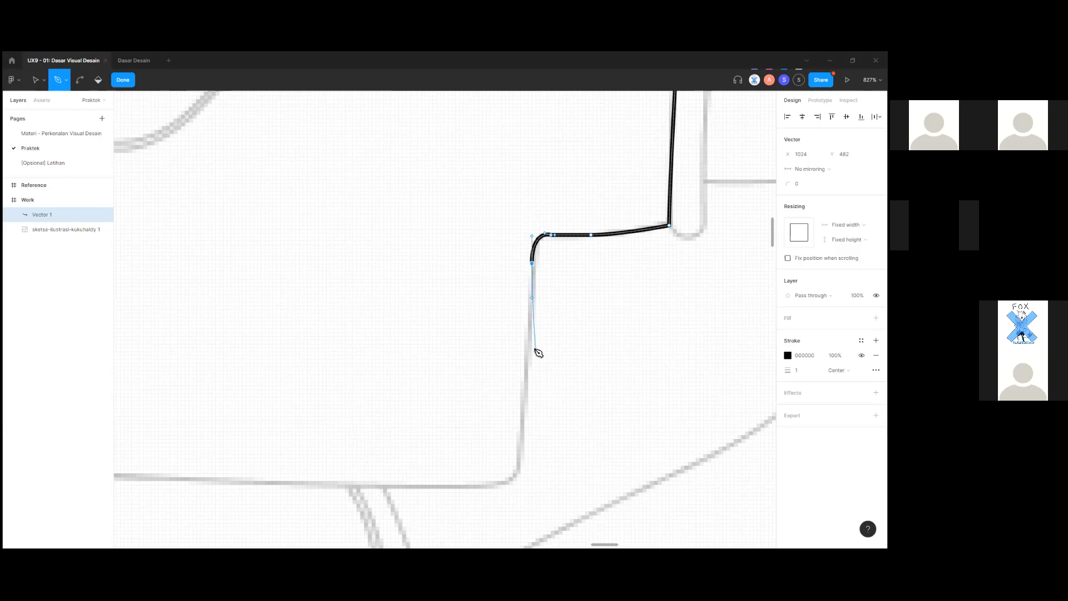
{"action": "scroll", "coordinate": [534, 356], "scroll_direction": "down", "scroll_amount": 1}
{"action": "left_click_drag", "start_coordinate": [520, 448], "coordinate": [511, 469]}
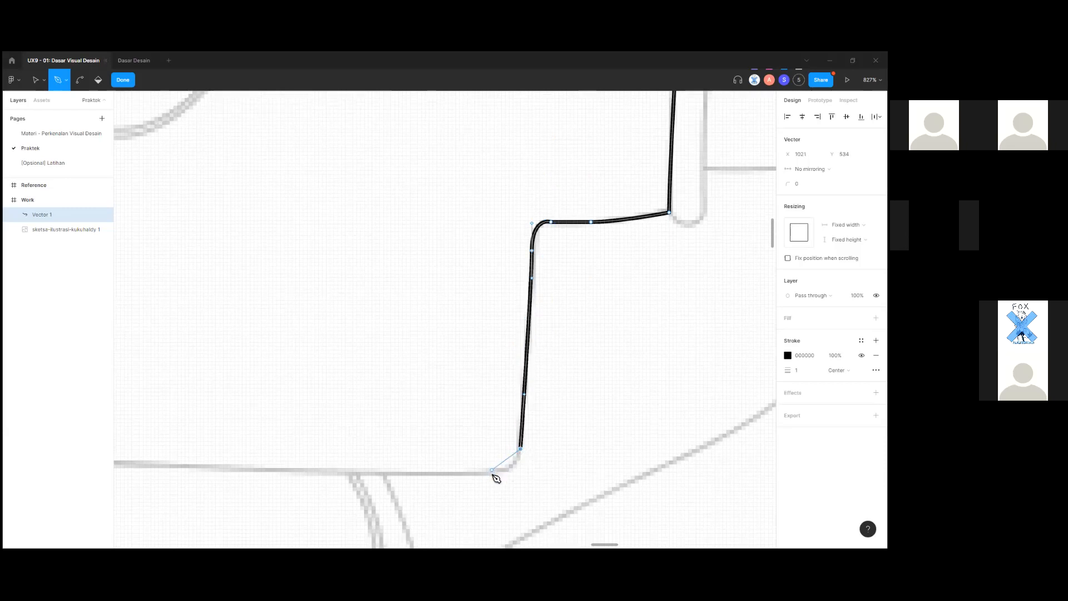
{"action": "mouse_move", "coordinate": [480, 476]}
{"action": "left_mouse_down"}
{"action": "mouse_move", "coordinate": [460, 477]}
{"action": "mouse_move", "coordinate": [480, 493]}
{"action": "mouse_move", "coordinate": [466, 482]}
{"action": "left_mouse_up"}
Add anchors along the bottom hem, curve the bottom-left corner, and go up the left side.
{"action": "scroll", "coordinate": [466, 482], "scroll_direction": "down", "scroll_amount": 2}
{"action": "scroll", "coordinate": [434, 460], "scroll_direction": "left", "scroll_amount": 5}
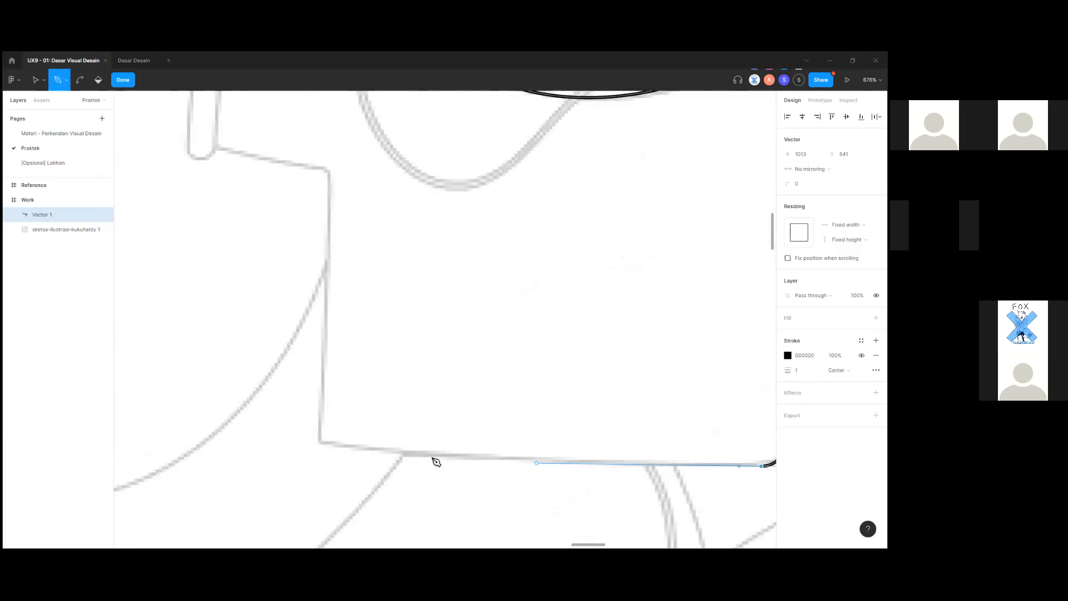
{"action": "left_click", "coordinate": [352, 446]}
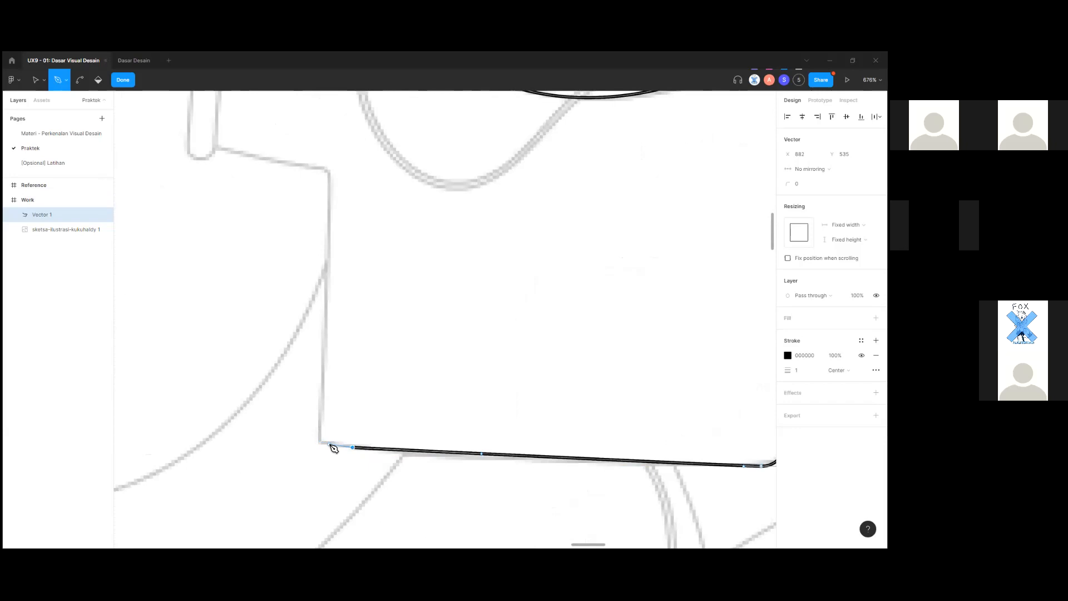
{"action": "left_click", "coordinate": [330, 444]}
{"action": "scroll", "coordinate": [329, 444], "scroll_direction": "up", "scroll_amount": 5}
{"action": "left_click_drag", "start_coordinate": [313, 422], "coordinate": [315, 401]}
{"action": "scroll", "coordinate": [313, 401], "scroll_direction": "down", "scroll_amount": 4}
{"action": "scroll", "coordinate": [331, 341], "scroll_direction": "up", "scroll_amount": 4}
{"action": "left_click", "coordinate": [322, 343]}
{"action": "scroll", "coordinate": [328, 346], "scroll_direction": "up", "scroll_amount": 4}
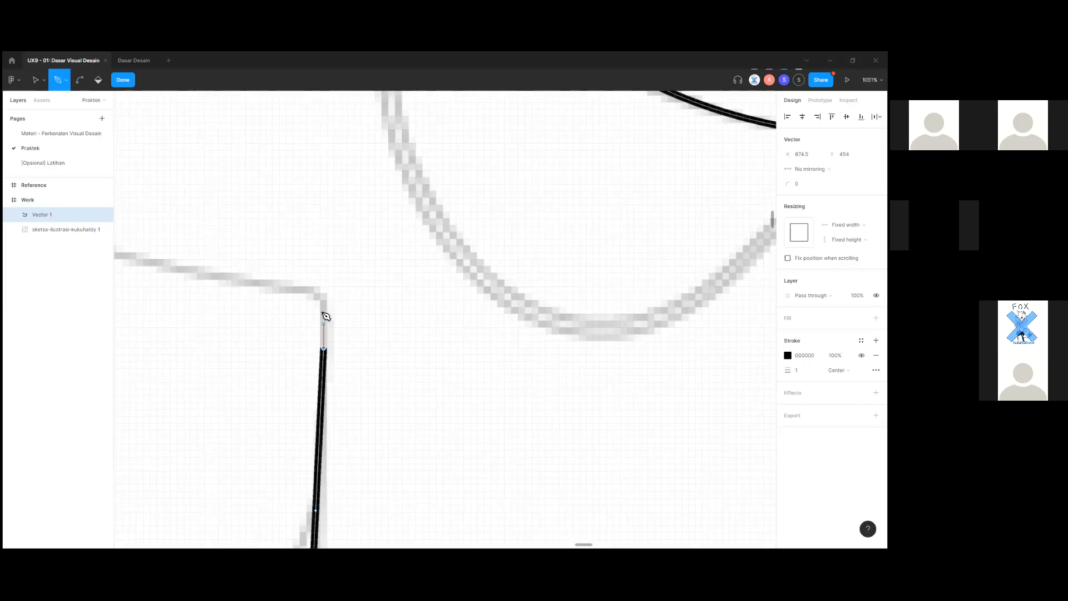
Anchor under the left sleeve and close the path at its start, curving the sleeve edge.
{"action": "left_click_drag", "start_coordinate": [281, 287], "coordinate": [148, 285]}
{"action": "key", "text": "ctrl+z"}
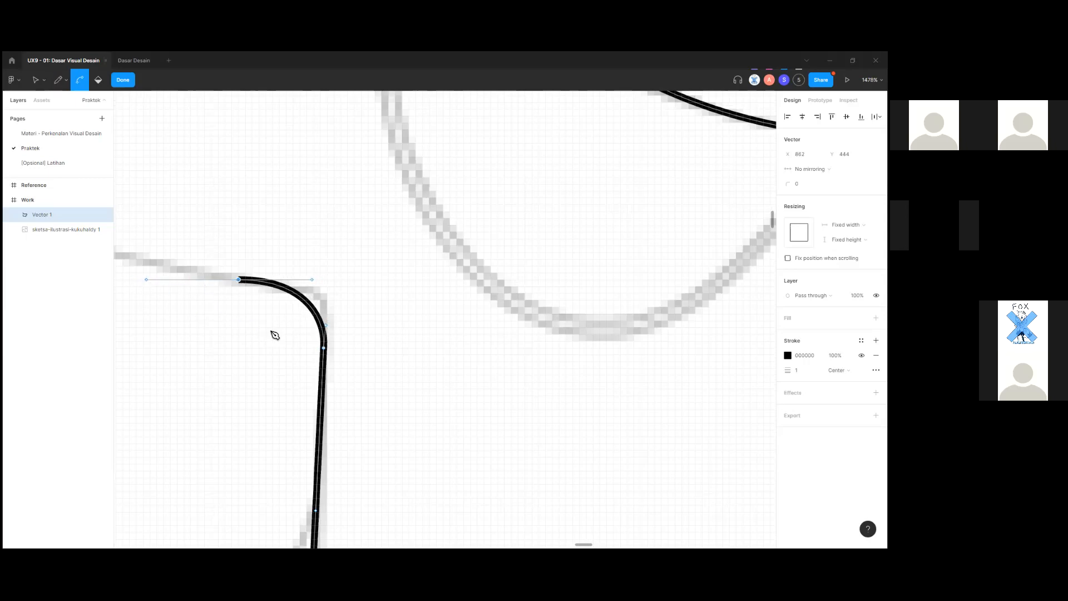
{"action": "scroll", "coordinate": [269, 334], "scroll_direction": "down", "scroll_amount": 5}
{"action": "scroll", "coordinate": [368, 405], "scroll_direction": "up", "scroll_amount": 2}
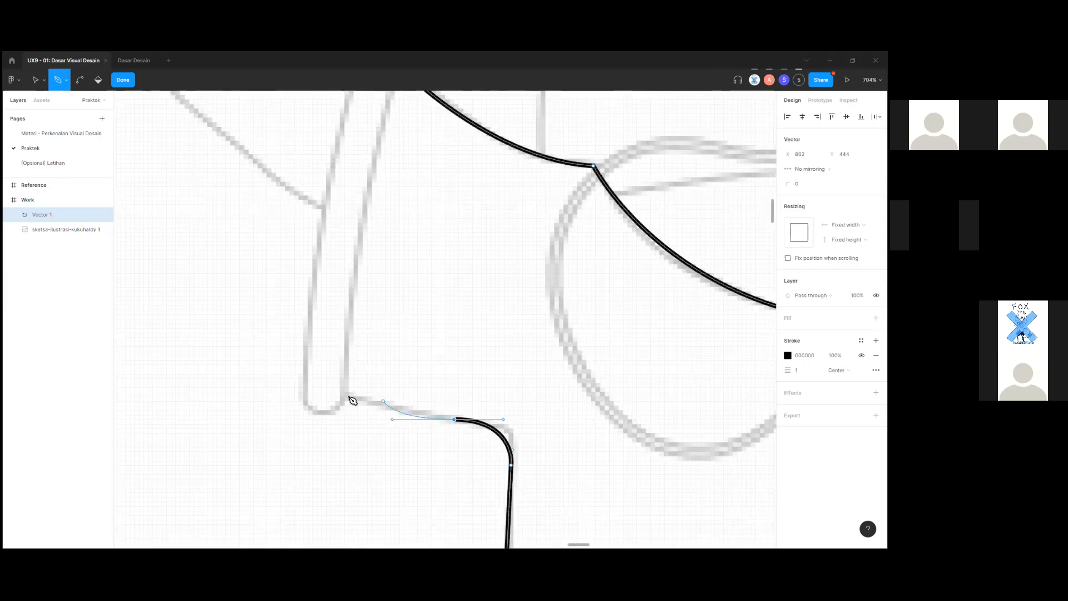
{"action": "left_click", "coordinate": [349, 398]}
{"action": "scroll", "coordinate": [358, 293], "scroll_direction": "up", "scroll_amount": 3}
{"action": "left_click", "coordinate": [394, 201]}
{"action": "left_click_drag", "start_coordinate": [396, 203], "coordinate": [426, 174]}
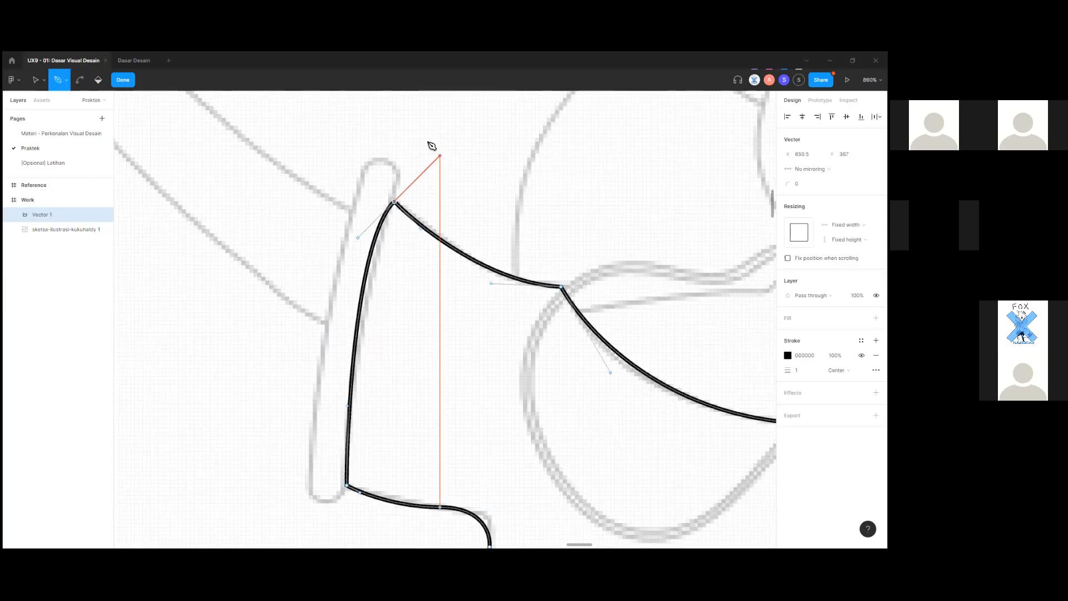
{"action": "scroll", "coordinate": [433, 155], "scroll_direction": "up", "scroll_amount": 1}
{"action": "left_click_drag", "start_coordinate": [436, 178], "coordinate": [431, 158]}
{"action": "key", "text": "Escape"}
{"action": "scroll", "coordinate": [433, 344], "scroll_direction": "down", "scroll_amount": 2}
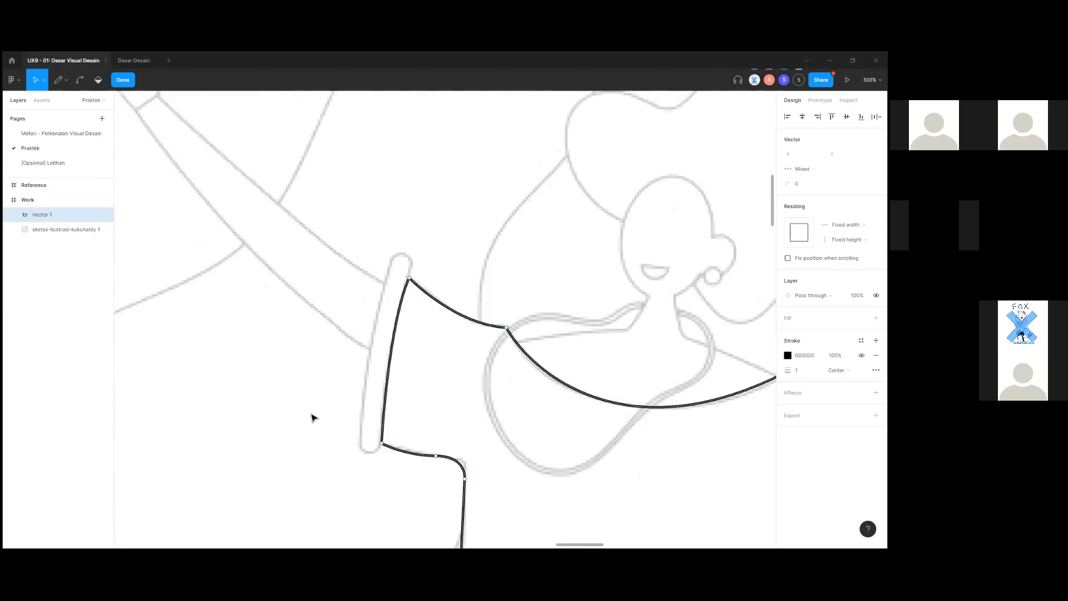
Exit vector editing and select the shirt outline on the canvas.
{"action": "scroll", "coordinate": [311, 417], "scroll_direction": "down", "scroll_amount": 3}
{"action": "scroll", "coordinate": [557, 446], "scroll_direction": "down", "scroll_amount": 2}
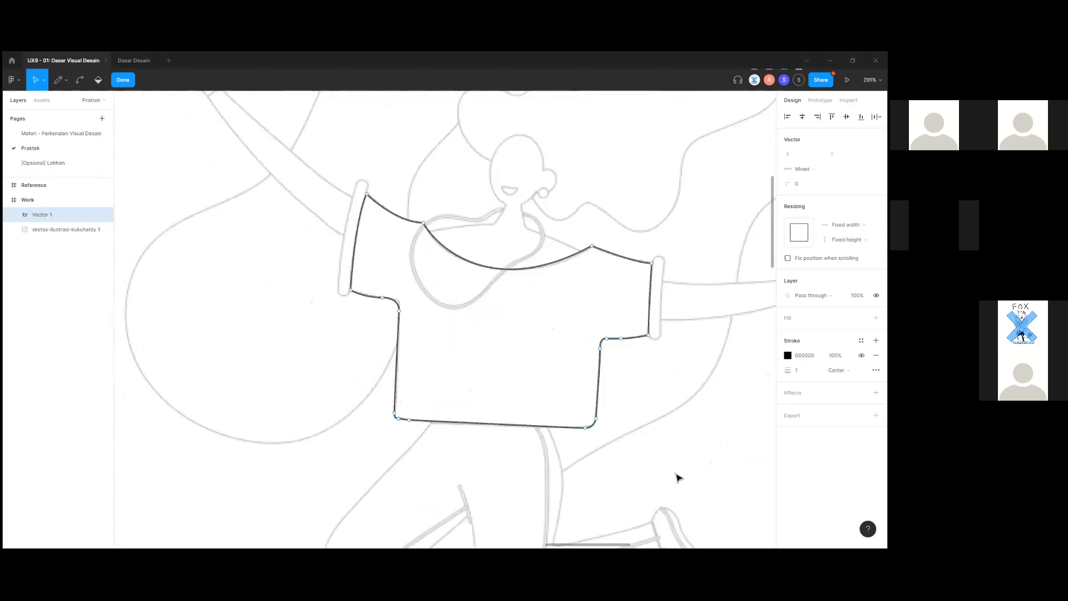
{"action": "scroll", "coordinate": [642, 460], "scroll_direction": "down", "scroll_amount": 3}
{"action": "key", "text": "Escape"}
{"action": "scroll", "coordinate": [676, 458], "scroll_direction": "up", "scroll_amount": 2}
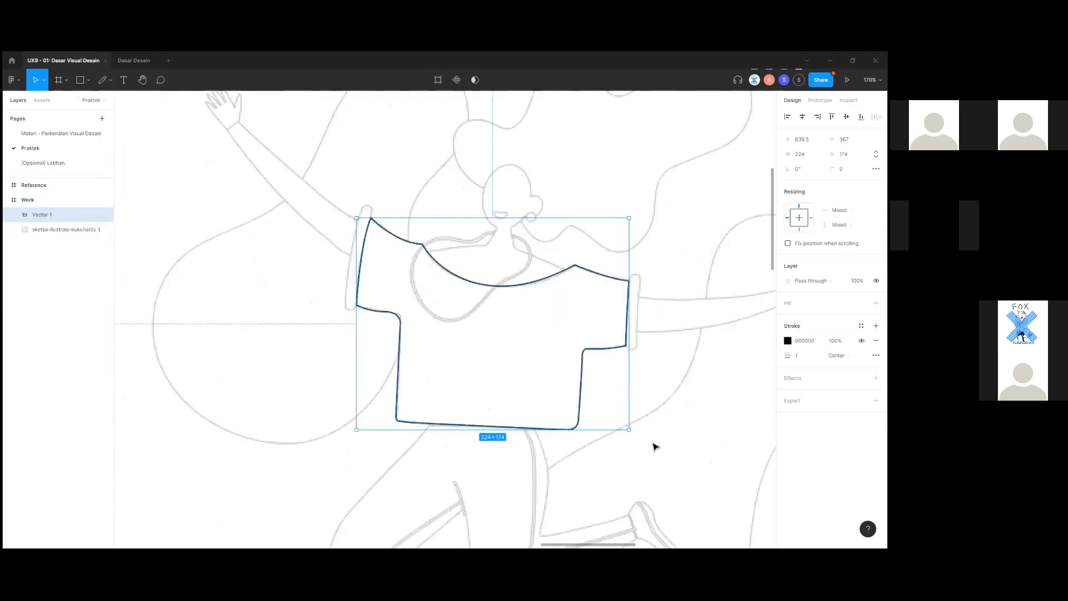
{"action": "left_click", "coordinate": [649, 439]}
{"action": "left_click", "coordinate": [579, 401]}
{"action": "scroll", "coordinate": [582, 401], "scroll_direction": "right", "scroll_amount": 3}
{"action": "scroll", "coordinate": [582, 402], "scroll_direction": "up", "scroll_amount": 1}
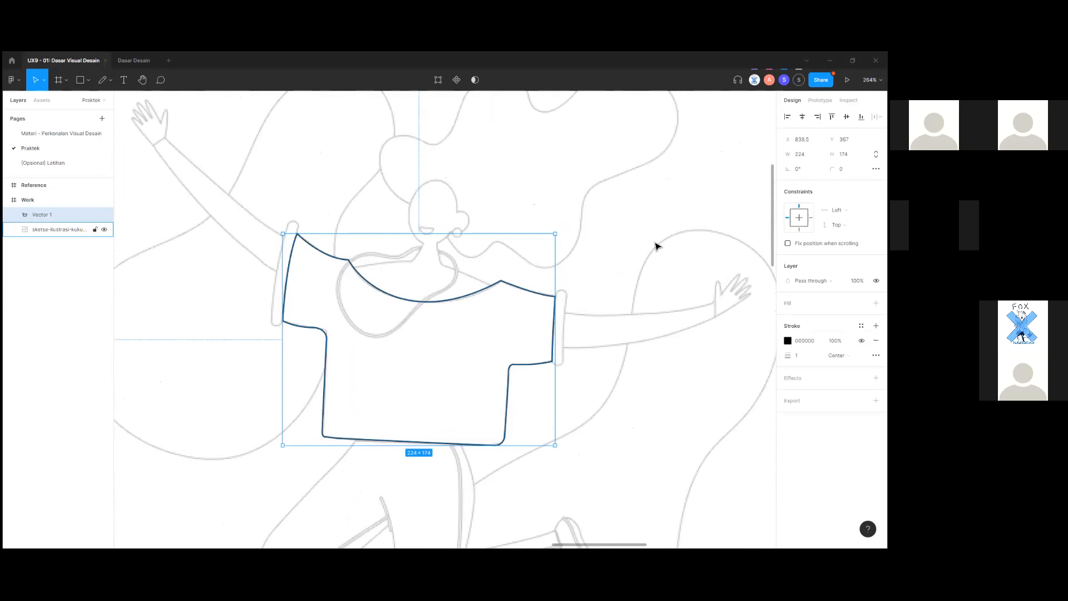
{"action": "left_click", "coordinate": [574, 409]}
{"action": "left_click", "coordinate": [509, 398]}
{"action": "left_click", "coordinate": [588, 432]}
{"action": "scroll", "coordinate": [591, 425], "scroll_direction": "down", "scroll_amount": 1}
{"action": "scroll", "coordinate": [510, 372], "scroll_direction": "up", "scroll_amount": 3}
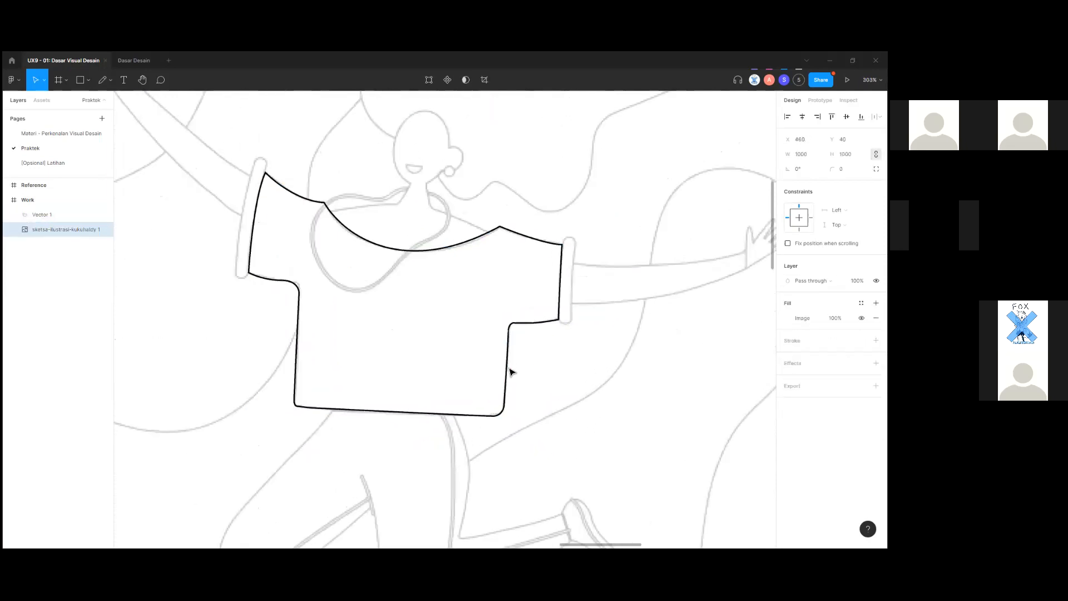
{"action": "left_click", "coordinate": [508, 372]}
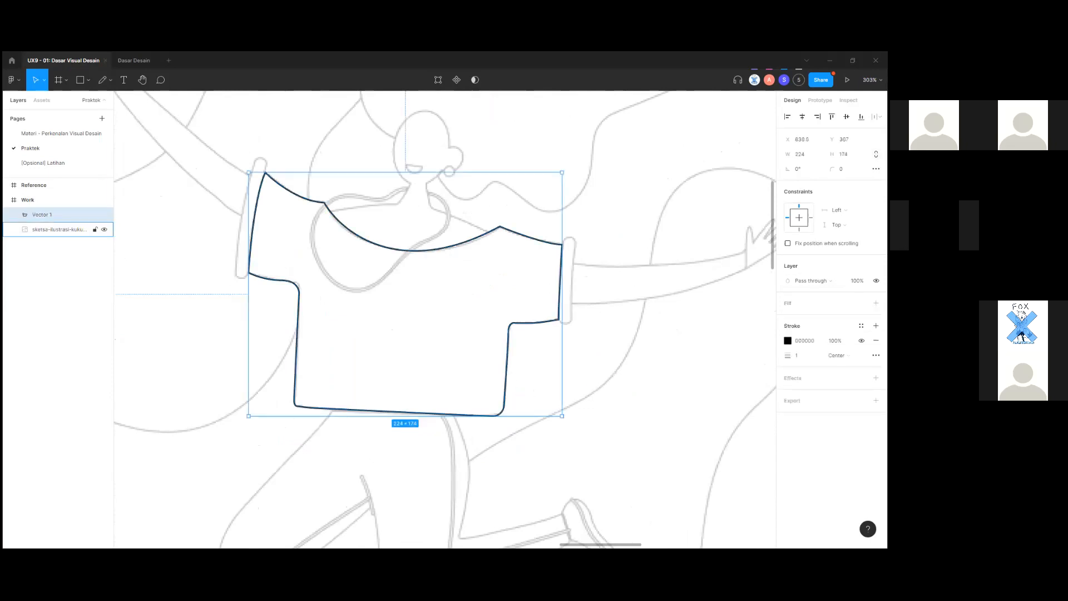
Check the stroke colour, then add and undo a grey fill so the shirt stays unfilled.
{"action": "left_click", "coordinate": [788, 341]}
{"action": "key", "text": "Escape"}
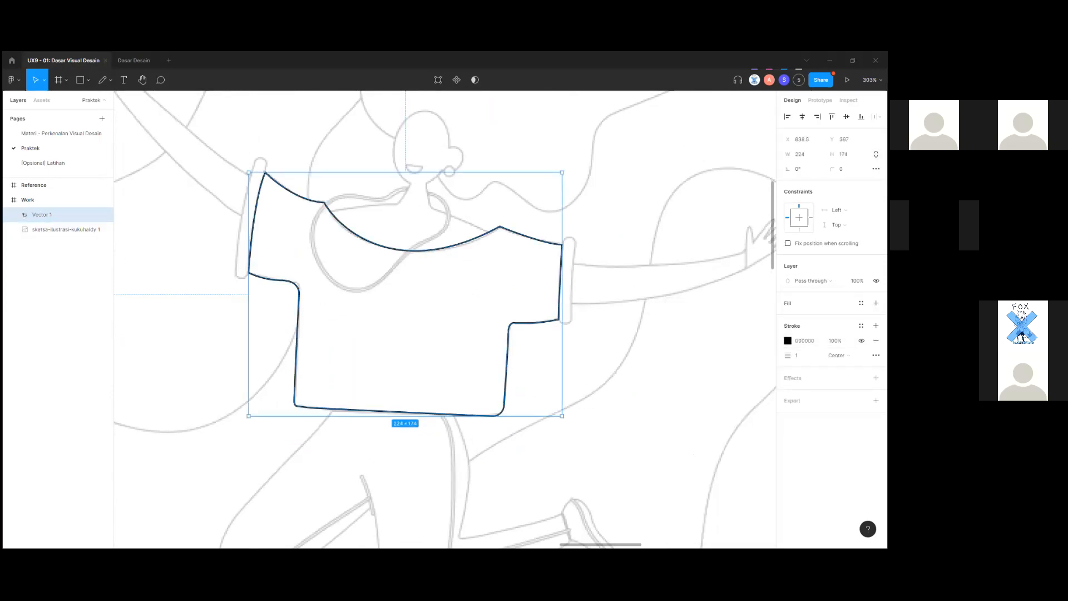
{"action": "left_click", "coordinate": [877, 303]}
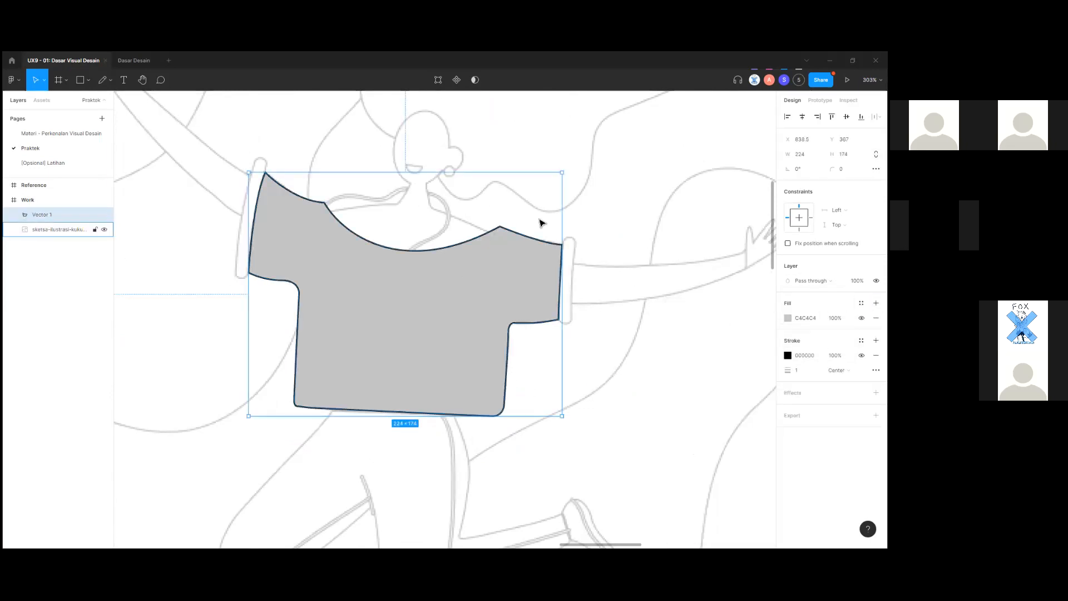
{"action": "key", "text": "ctrl+z"}
Select the sketch image and switch to the Pen tool for a new path.
{"action": "left_click", "coordinate": [621, 376]}
{"action": "scroll", "coordinate": [547, 400], "scroll_direction": "up", "scroll_amount": 2}
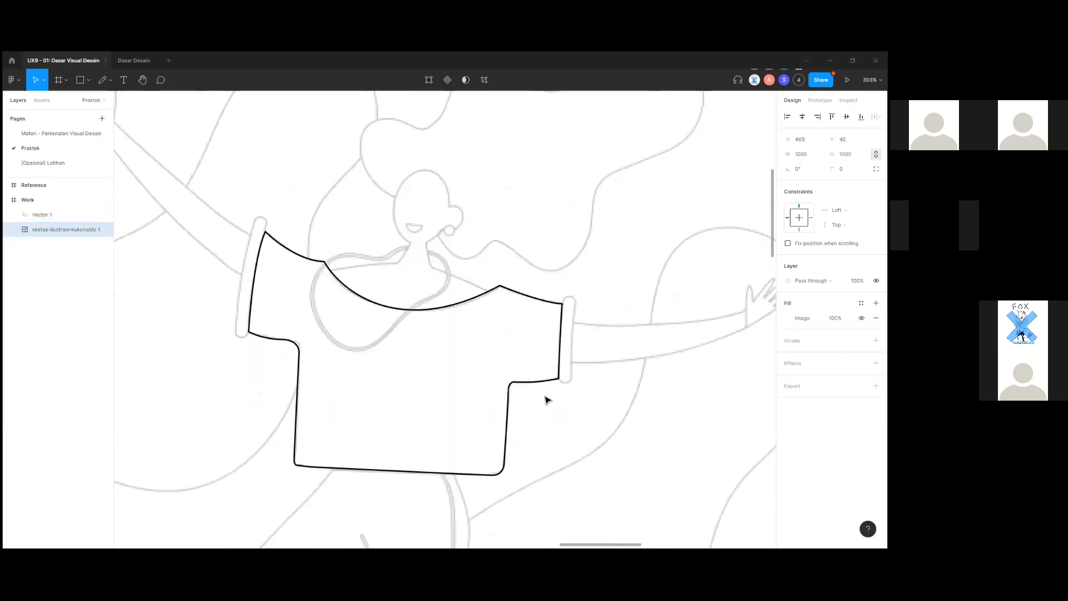
{"action": "scroll", "coordinate": [448, 357], "scroll_direction": "up", "scroll_amount": 1}
{"action": "scroll", "coordinate": [516, 396], "scroll_direction": "up", "scroll_amount": 4}
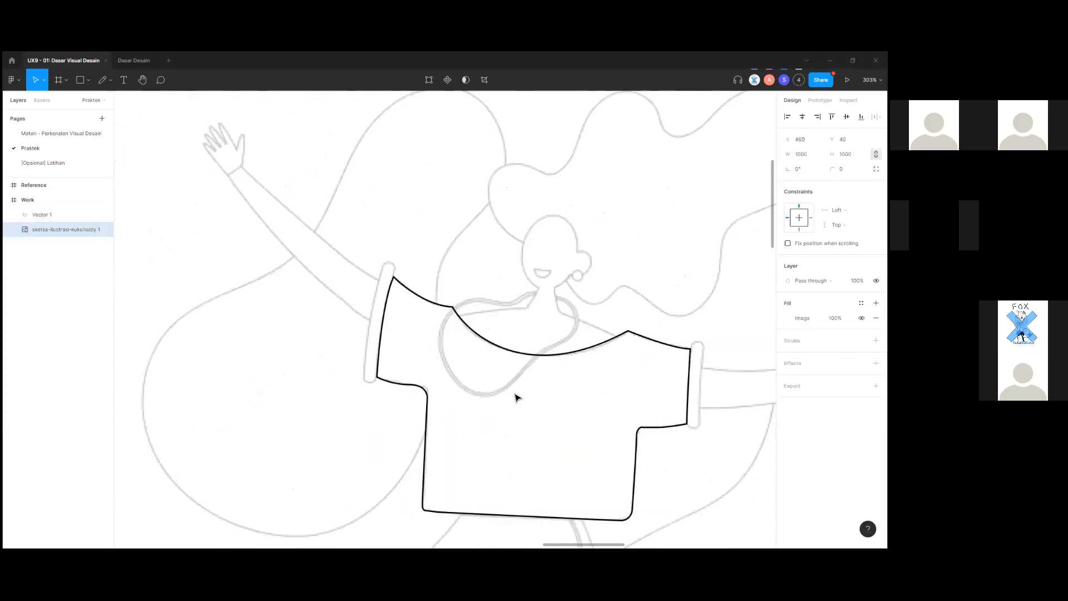
{"action": "scroll", "coordinate": [522, 329], "scroll_direction": "down", "scroll_amount": 3}
{"action": "scroll", "coordinate": [494, 348], "scroll_direction": "up", "scroll_amount": 6}
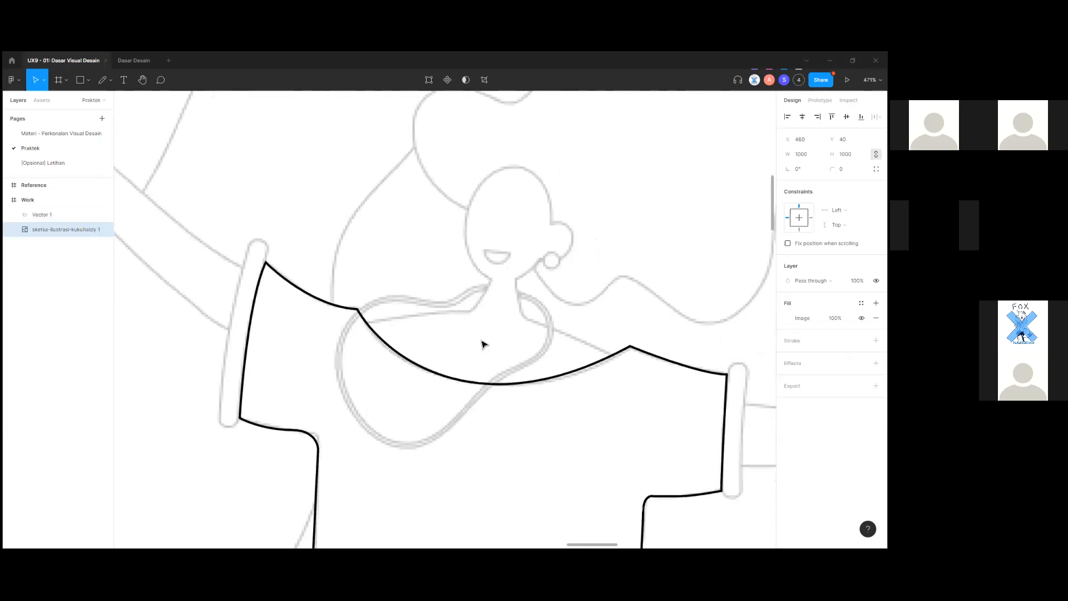
{"action": "scroll", "coordinate": [413, 361], "scroll_direction": "down", "scroll_amount": 4}
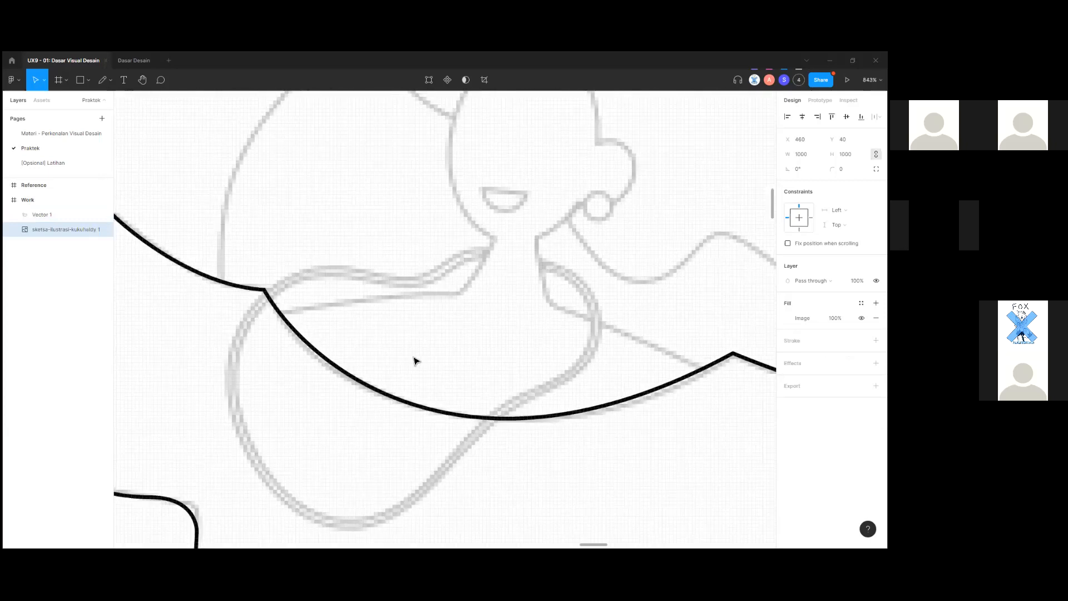
{"action": "key", "text": "p"}
{"action": "scroll", "coordinate": [390, 352], "scroll_direction": "up", "scroll_amount": 6}
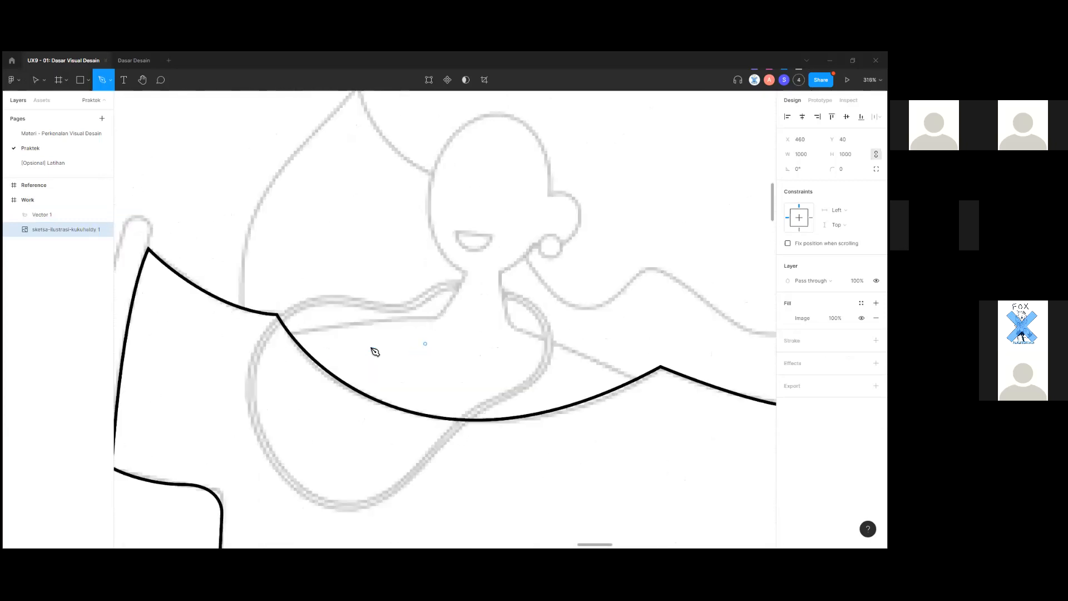
{"action": "scroll", "coordinate": [287, 338], "scroll_direction": "up", "scroll_amount": 1}
Start Vector 2 on the collar and trace a curved segment up the neck's left side.
{"action": "left_click", "coordinate": [282, 335]}
{"action": "scroll", "coordinate": [489, 314], "scroll_direction": "down", "scroll_amount": 2}
{"action": "left_click_drag", "start_coordinate": [484, 311], "coordinate": [558, 320]}
{"action": "scroll", "coordinate": [525, 319], "scroll_direction": "up", "scroll_amount": 2}
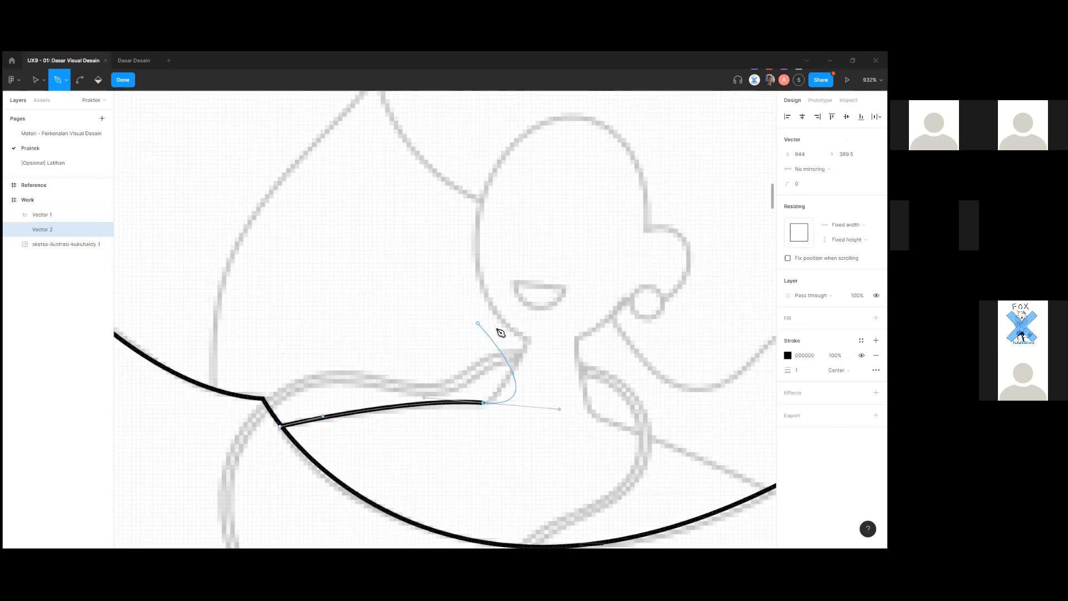
{"action": "scroll", "coordinate": [482, 409], "scroll_direction": "up", "scroll_amount": 1}
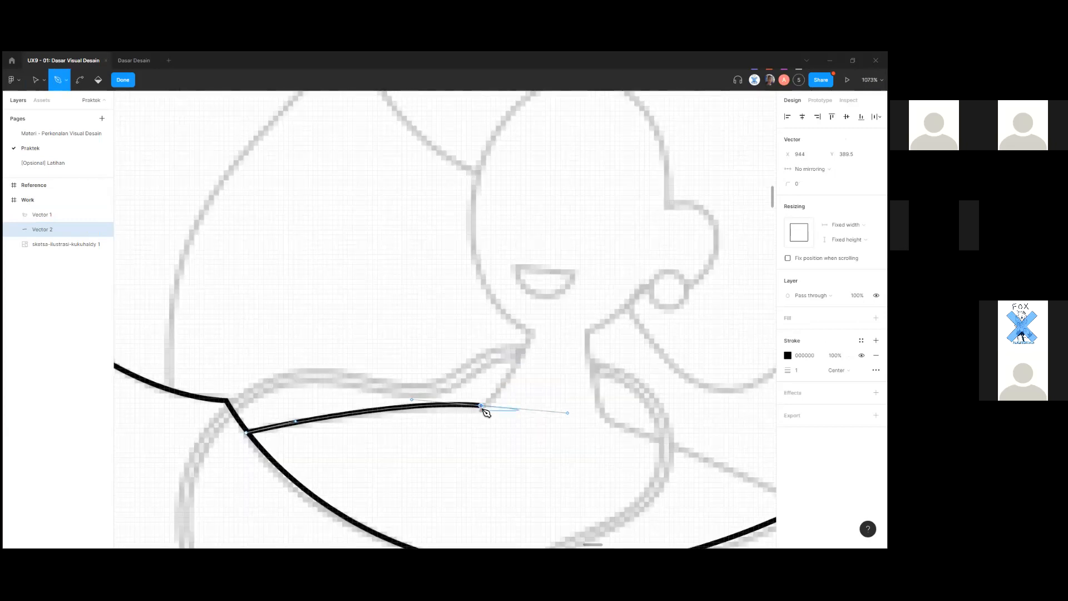
{"action": "left_click", "coordinate": [482, 407]}
{"action": "scroll", "coordinate": [487, 409], "scroll_direction": "up", "scroll_amount": 2}
{"action": "left_click_drag", "start_coordinate": [550, 307], "coordinate": [567, 247]}
{"action": "key", "text": "ctrl+z"}
{"action": "left_click_drag", "start_coordinate": [551, 304], "coordinate": [569, 230]}
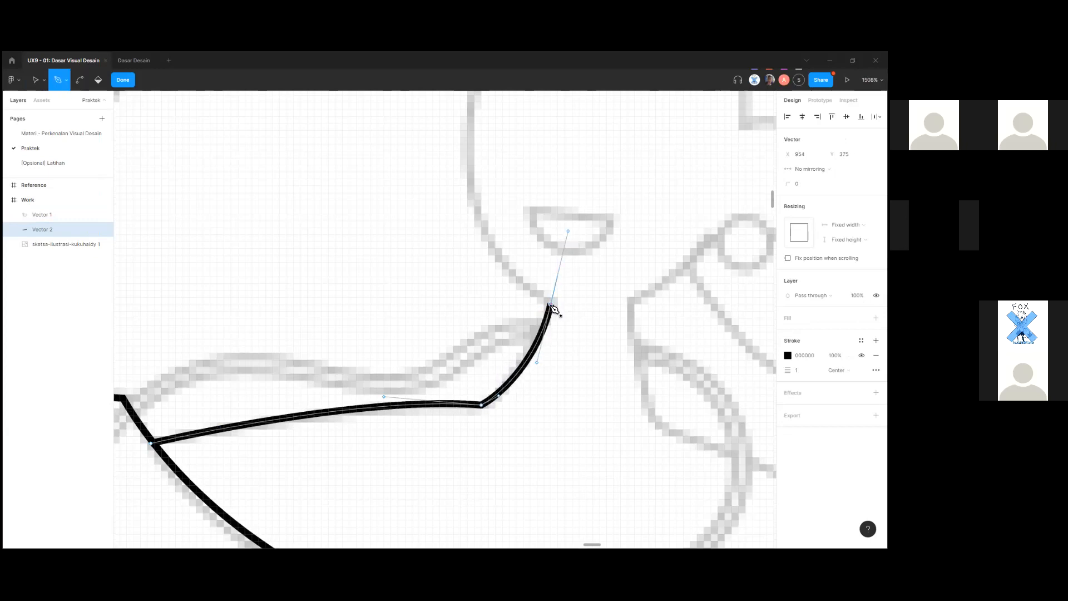
{"action": "left_click", "coordinate": [551, 305]}
{"action": "scroll", "coordinate": [564, 315], "scroll_direction": "up", "scroll_amount": 2}
{"action": "scroll", "coordinate": [564, 365], "scroll_direction": "down", "scroll_amount": 2}
{"action": "scroll", "coordinate": [384, 300], "scroll_direction": "right", "scroll_amount": 2}
{"action": "scroll", "coordinate": [385, 300], "scroll_direction": "up", "scroll_amount": 1}
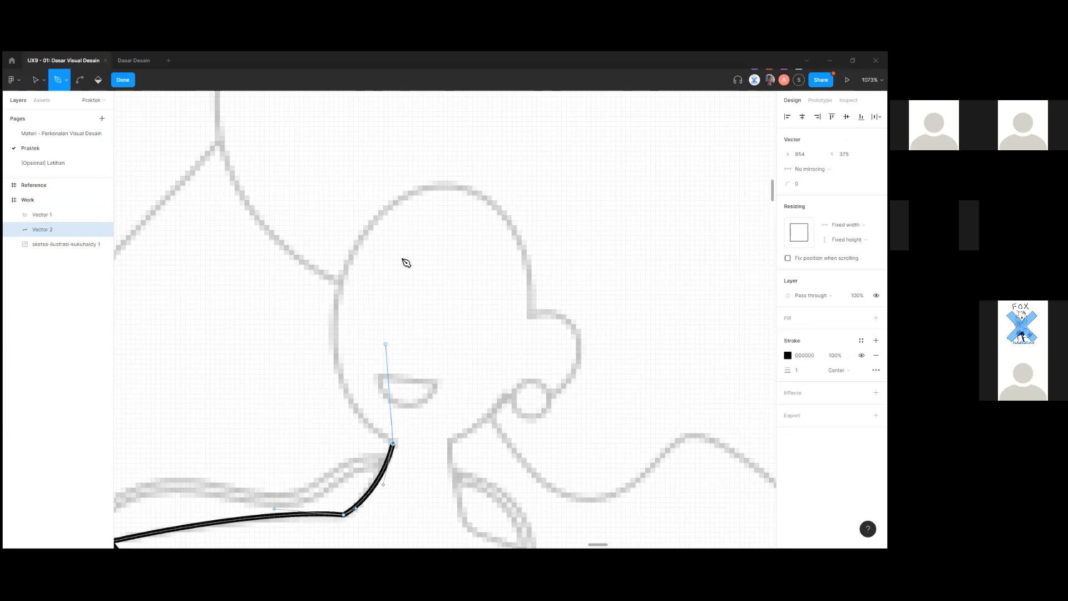
{"action": "scroll", "coordinate": [406, 263], "scroll_direction": "down", "scroll_amount": 3}
Curve the outline up the head's left side, over the top and around the ear.
{"action": "left_click_drag", "start_coordinate": [399, 231], "coordinate": [497, 173]}
{"action": "key", "text": "ctrl+z"}
{"action": "left_click_drag", "start_coordinate": [340, 310], "coordinate": [347, 264]}
{"action": "left_click_drag", "start_coordinate": [413, 231], "coordinate": [454, 242]}
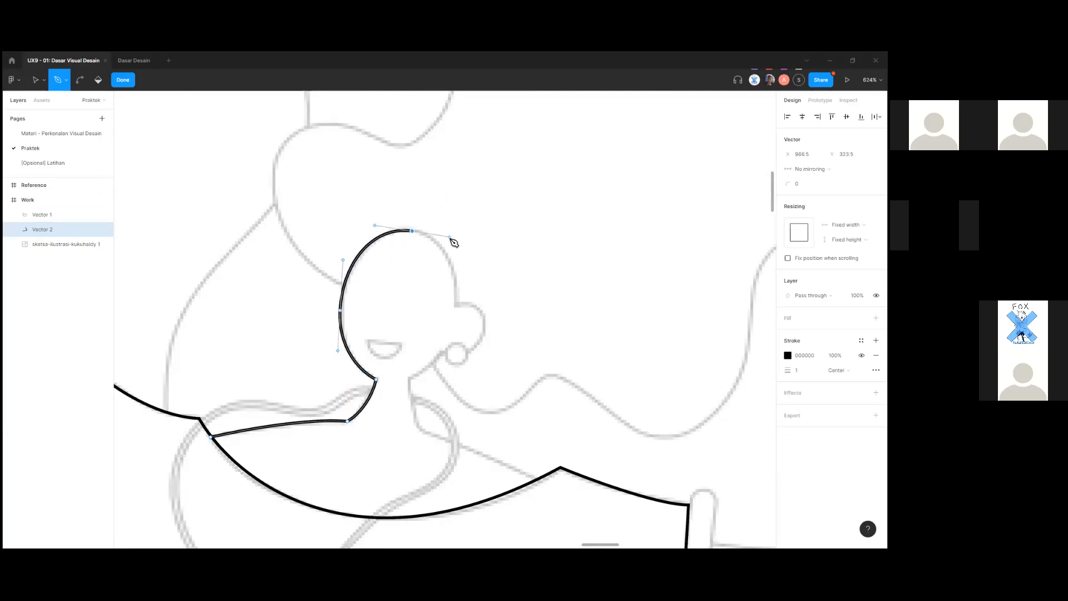
{"action": "left_click_drag", "start_coordinate": [457, 304], "coordinate": [456, 331]}
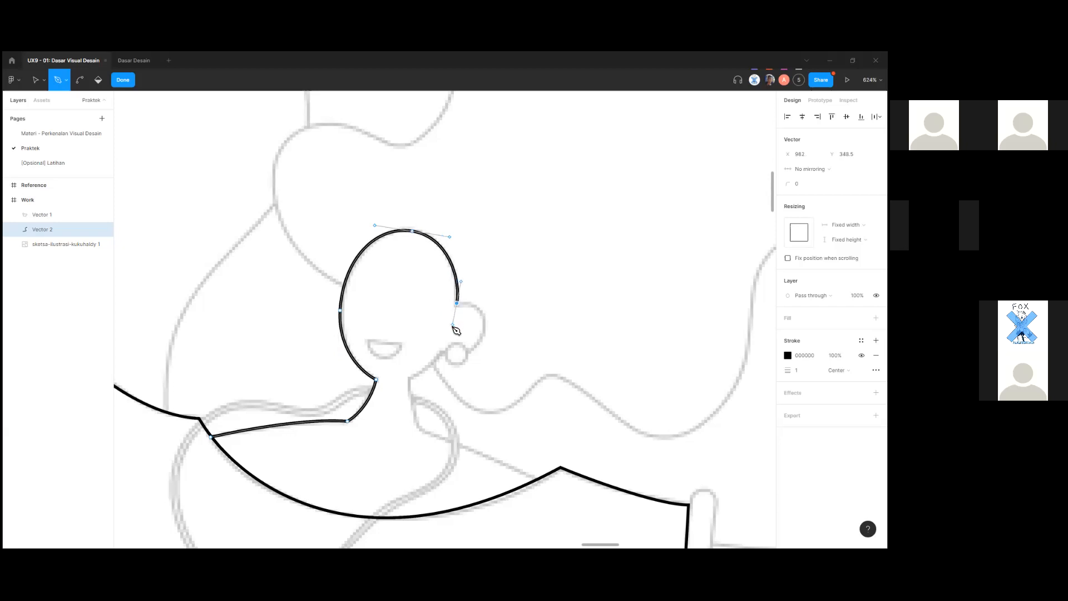
{"action": "scroll", "coordinate": [456, 331], "scroll_direction": "up", "scroll_amount": 5}
{"action": "left_click_drag", "start_coordinate": [499, 364], "coordinate": [457, 427]}
{"action": "key", "text": "ctrl+z"}
{"action": "left_click", "coordinate": [436, 385]}
{"action": "key", "text": "ctrl+z"}
{"action": "left_click_drag", "start_coordinate": [500, 357], "coordinate": [476, 422]}
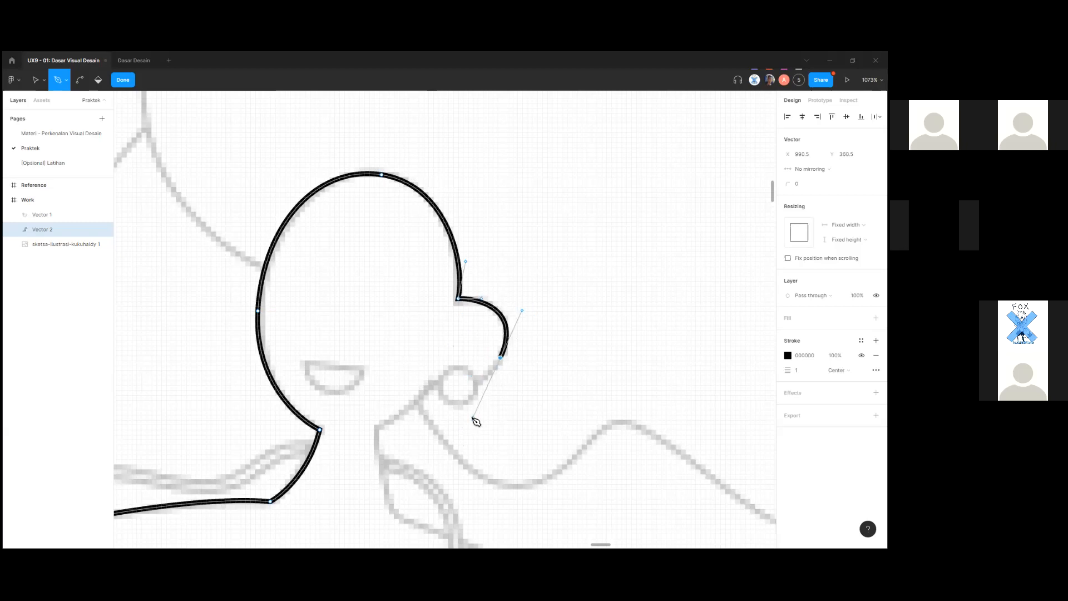
{"action": "left_click", "coordinate": [434, 383]}
{"action": "scroll", "coordinate": [406, 389], "scroll_direction": "down", "scroll_amount": 3}
Continue the path down the neck's right side to the shirt's shoulder.
{"action": "left_click", "coordinate": [377, 336]}
{"action": "left_click_drag", "start_coordinate": [359, 348], "coordinate": [338, 351]}
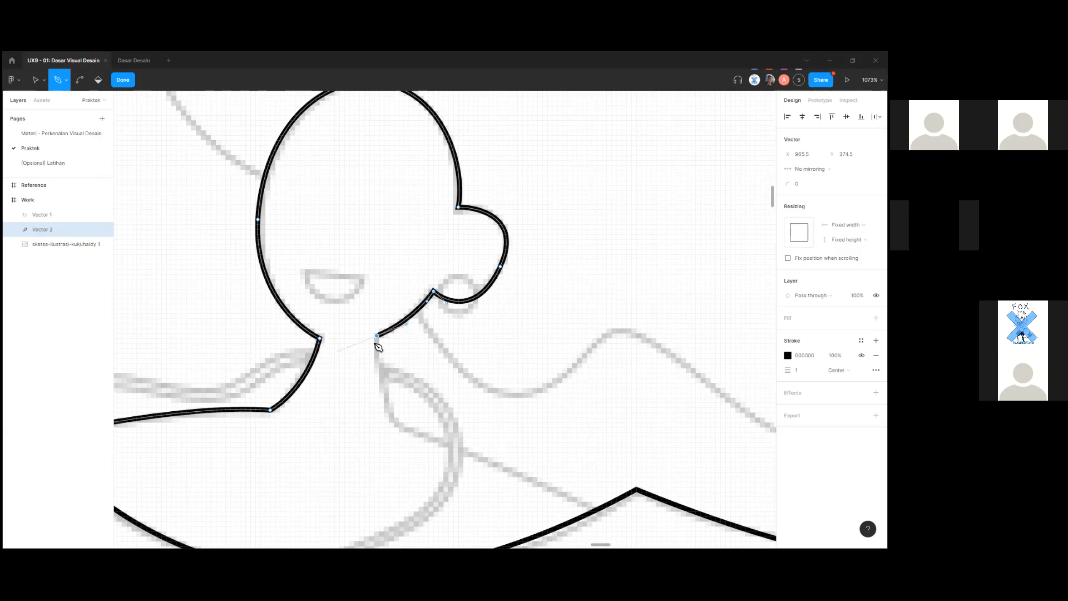
{"action": "scroll", "coordinate": [383, 342], "scroll_direction": "down", "scroll_amount": 2}
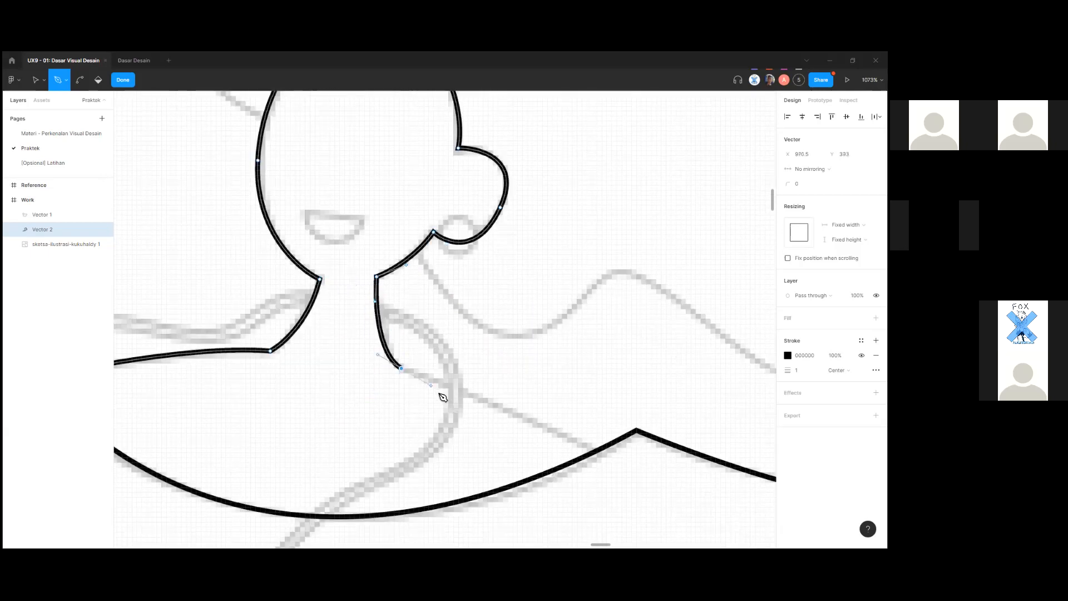
{"action": "left_click", "coordinate": [422, 372]}
{"action": "left_click_drag", "start_coordinate": [455, 401], "coordinate": [457, 402]}
{"action": "key", "text": "ctrl+z"}
{"action": "left_click_drag", "start_coordinate": [403, 365], "coordinate": [439, 396]}
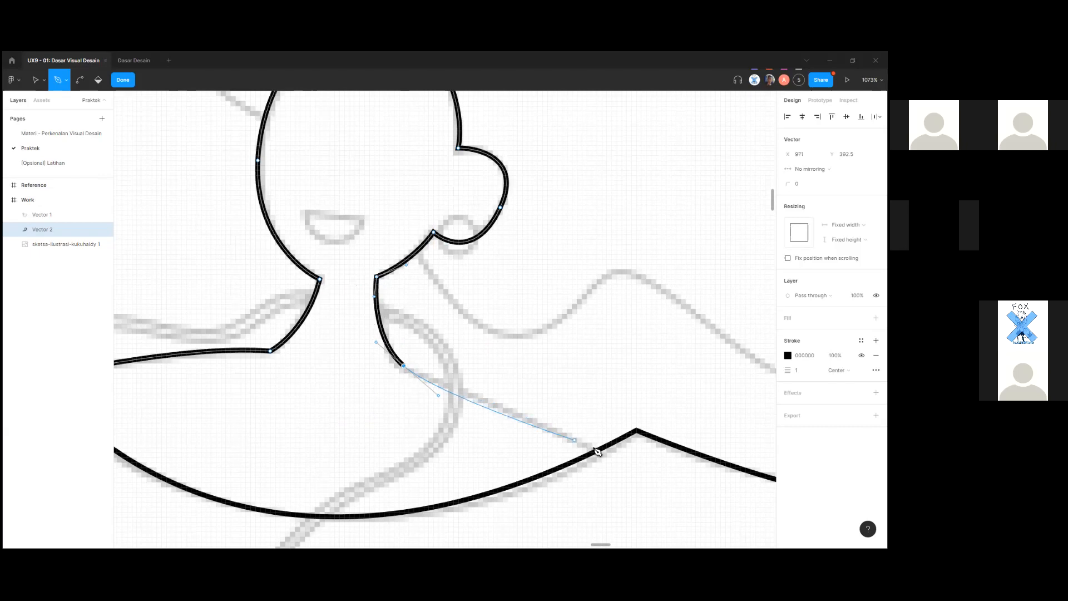
{"action": "left_click_drag", "start_coordinate": [597, 449], "coordinate": [650, 478]}
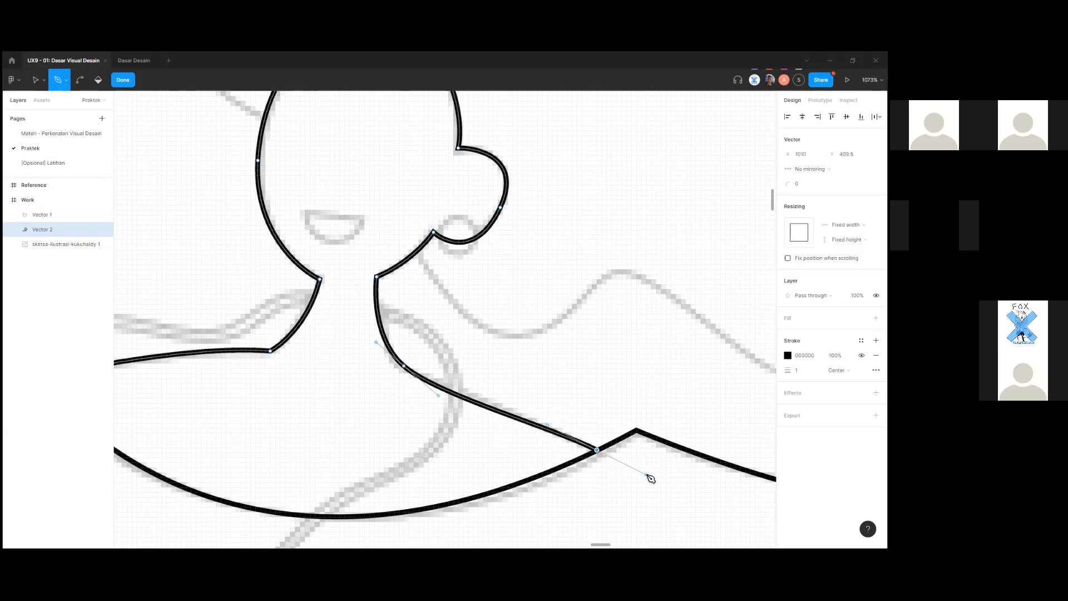
{"action": "left_click", "coordinate": [598, 451]}
{"action": "left_click_drag", "start_coordinate": [357, 503], "coordinate": [262, 450]}
{"action": "key", "text": "ctrl+z"}
{"action": "key", "text": "Escape"}
Close Vector 2 on its start anchor with a curved line along the collar.
{"action": "scroll", "coordinate": [471, 435], "scroll_direction": "down", "scroll_amount": 4}
{"action": "left_click_drag", "start_coordinate": [346, 446], "coordinate": [437, 447]}
{"action": "scroll", "coordinate": [333, 418], "scroll_direction": "up", "scroll_amount": 1}
{"action": "scroll", "coordinate": [332, 419], "scroll_direction": "up", "scroll_amount": 1}
{"action": "scroll", "coordinate": [288, 383], "scroll_direction": "down", "scroll_amount": 3}
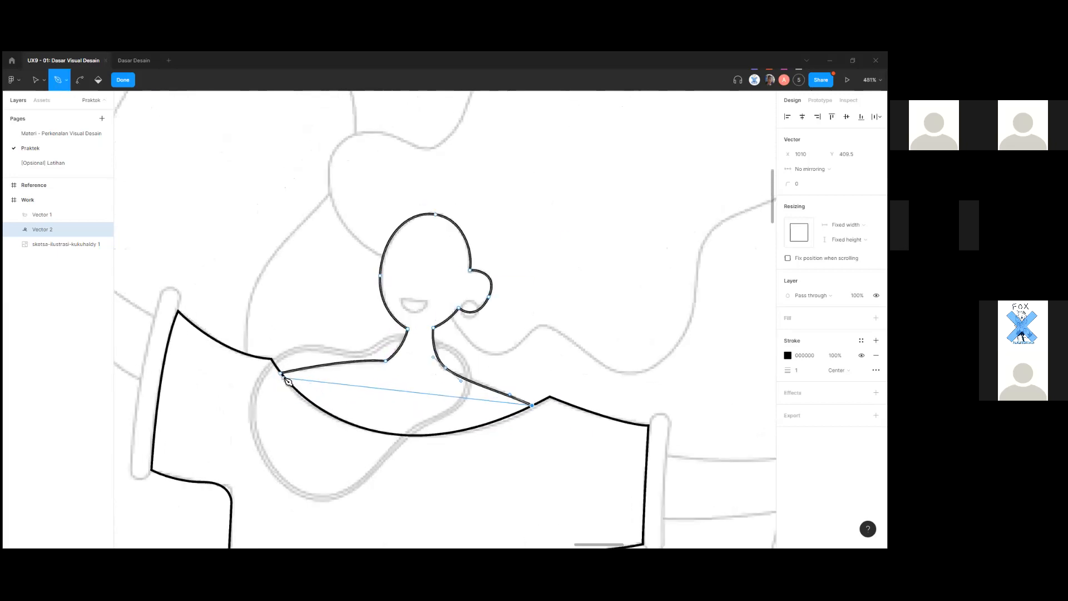
{"action": "scroll", "coordinate": [289, 382], "scroll_direction": "up", "scroll_amount": 3}
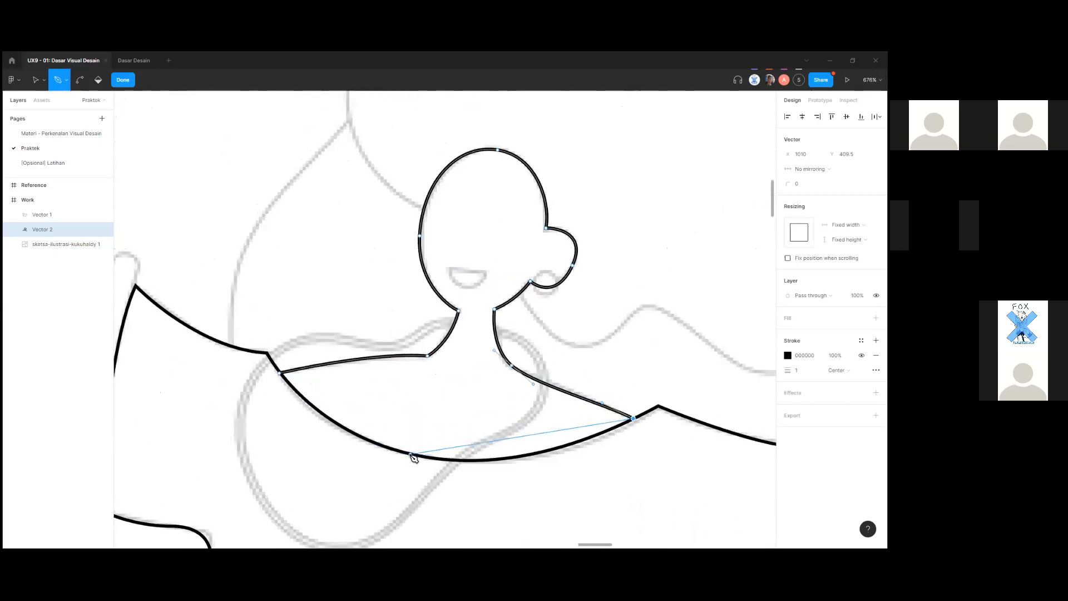
{"action": "left_click_drag", "start_coordinate": [281, 374], "coordinate": [211, 202]}
{"action": "key", "text": "v"}
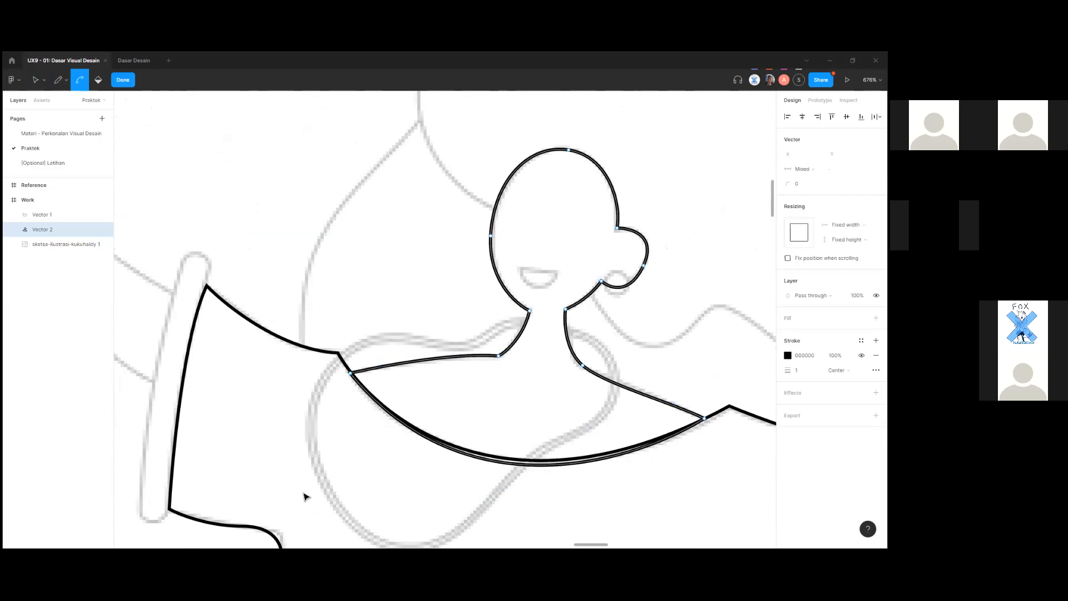
{"action": "scroll", "coordinate": [305, 496], "scroll_direction": "down", "scroll_amount": 3}
{"action": "left_click_drag", "start_coordinate": [220, 484], "coordinate": [386, 417]}
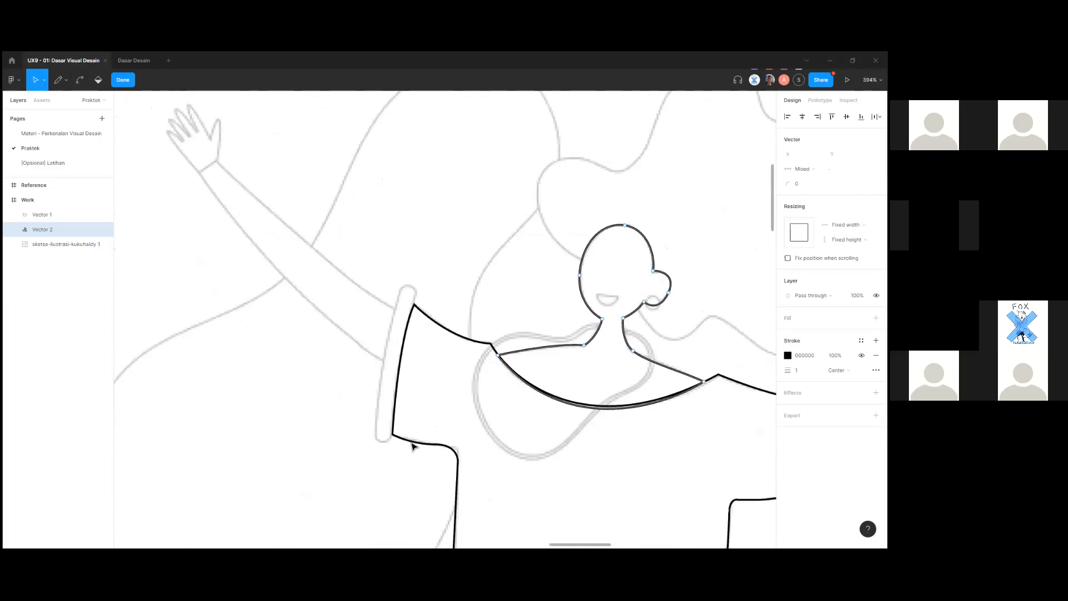
Exit vector editing, select Vector 1 and the sketch layer, then deselect everything.
{"action": "key", "text": "Escape"}
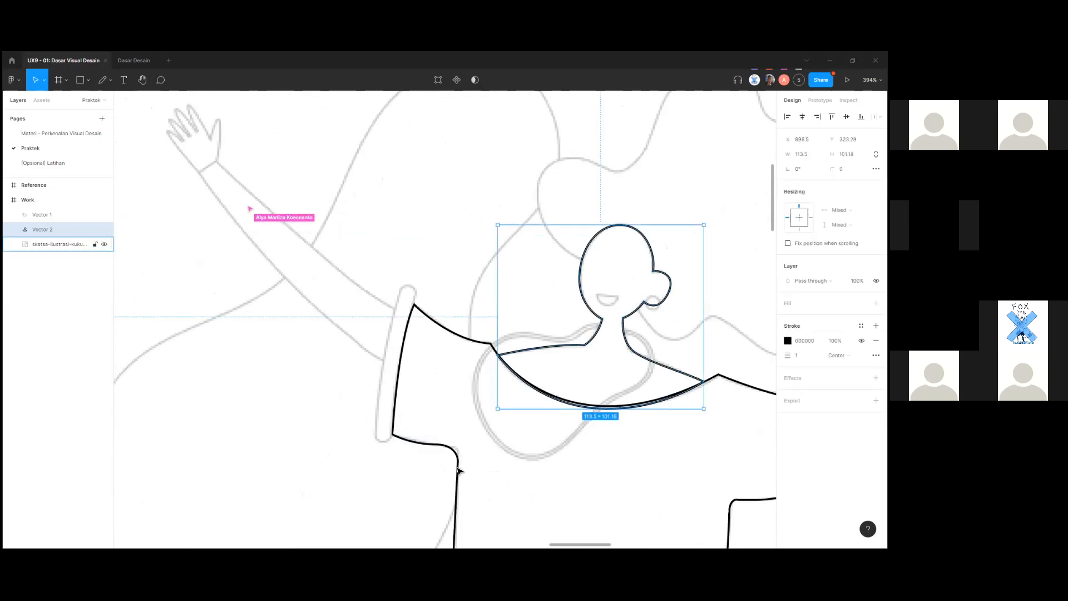
{"action": "left_click", "coordinate": [458, 470]}
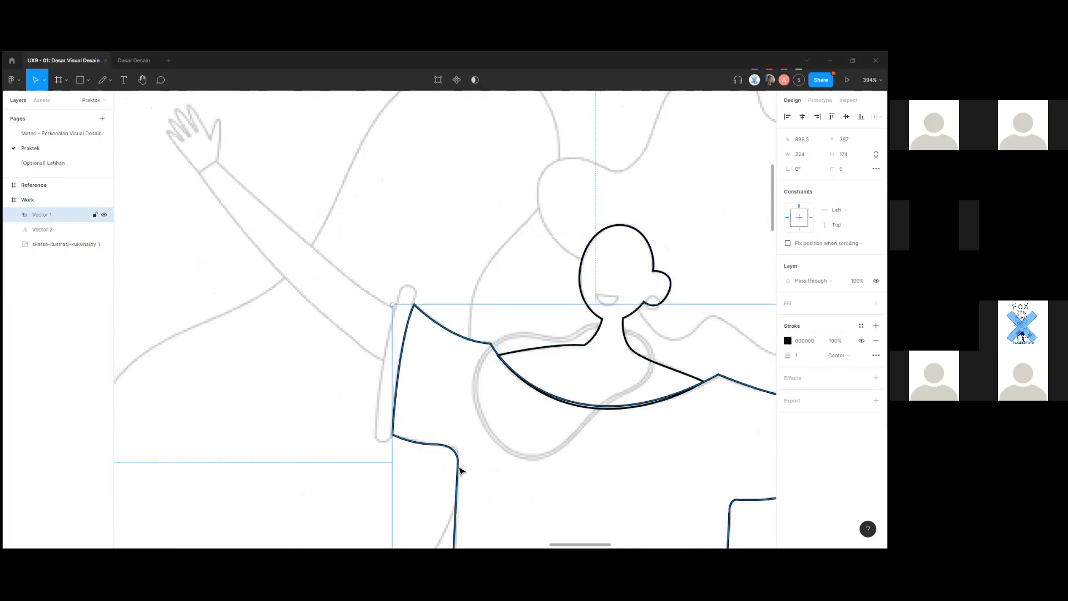
{"action": "left_click", "coordinate": [382, 483]}
{"action": "mouse_move", "coordinate": [327, 374]}
{"action": "left_mouse_down"}
{"action": "mouse_move", "coordinate": [237, 406]}
{"action": "mouse_move", "coordinate": [438, 319]}
{"action": "left_mouse_up"}
{"action": "scroll", "coordinate": [237, 405], "scroll_direction": "down", "scroll_amount": 3}
{"action": "scroll", "coordinate": [437, 318], "scroll_direction": "down", "scroll_amount": 2}
{"action": "left_click_drag", "start_coordinate": [443, 378], "coordinate": [379, 382]}
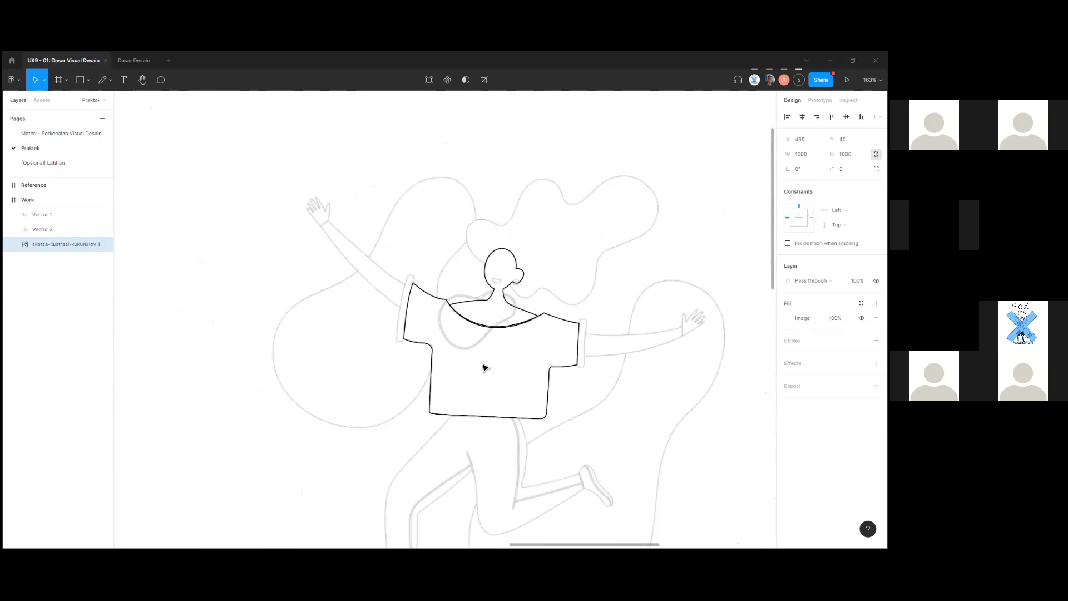
{"action": "scroll", "coordinate": [482, 365], "scroll_direction": "down", "scroll_amount": 5}
{"action": "left_click", "coordinate": [674, 413]}
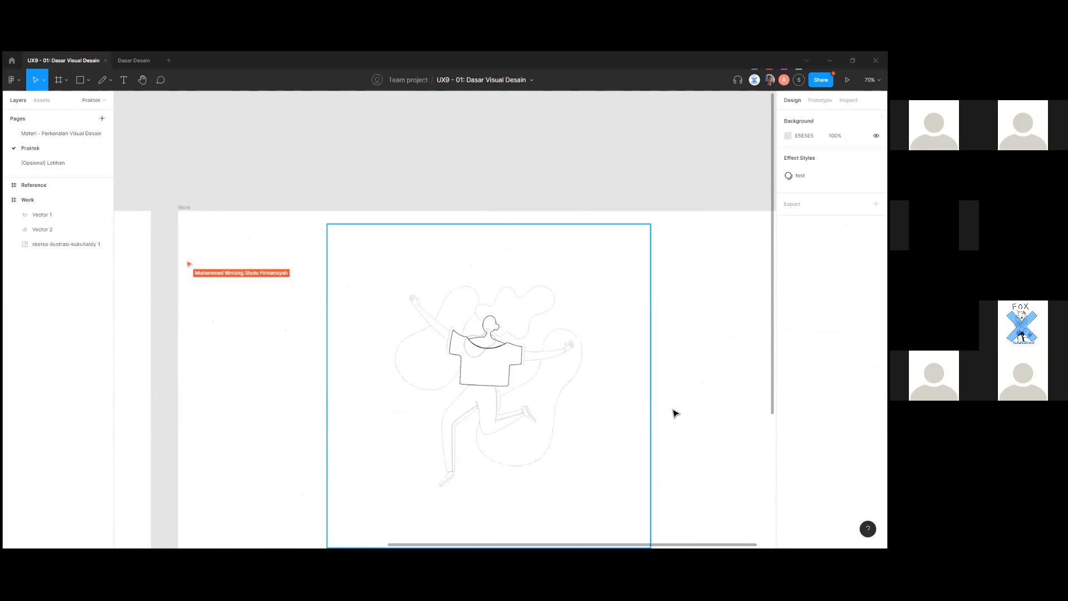
{"action": "scroll", "coordinate": [670, 422], "scroll_direction": "down", "scroll_amount": 3}
{"action": "left_click_drag", "start_coordinate": [614, 421], "coordinate": [549, 459]}
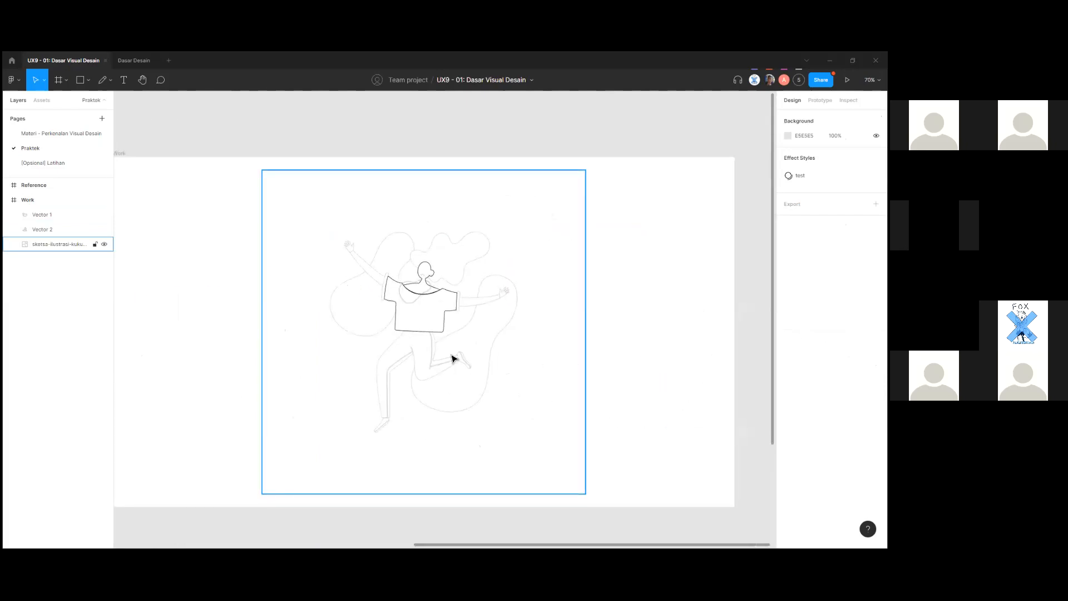
{"action": "scroll", "coordinate": [455, 370], "scroll_direction": "up", "scroll_amount": 1}
{"action": "scroll", "coordinate": [444, 363], "scroll_direction": "up", "scroll_amount": 5}
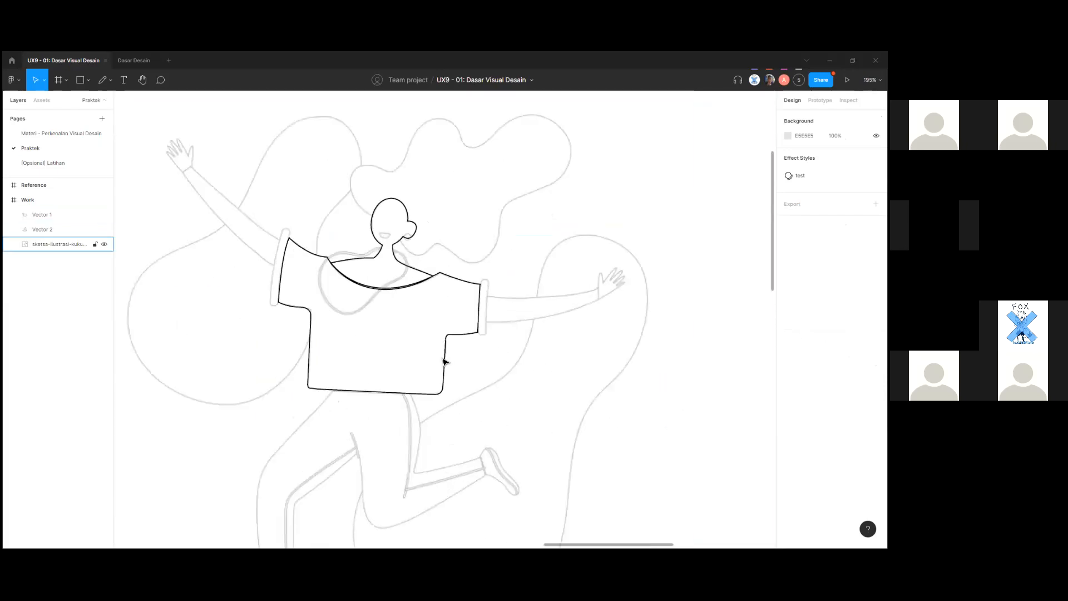
{"action": "scroll", "coordinate": [444, 362], "scroll_direction": "up", "scroll_amount": 1}
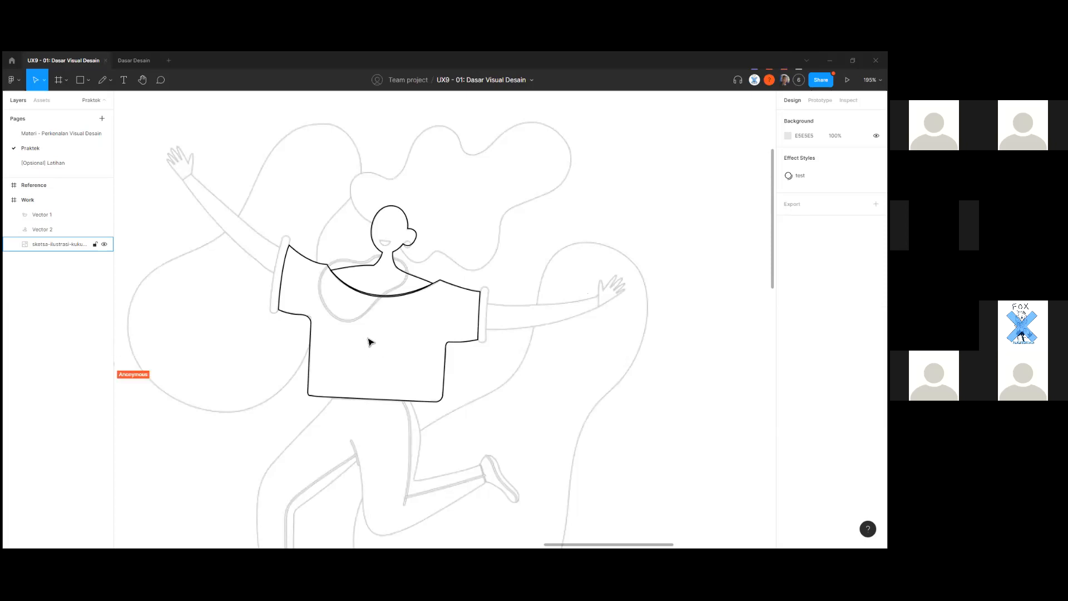
Zoom in on the head and collar, alternately selecting the head outline and the sketch.
{"action": "scroll", "coordinate": [371, 343], "scroll_direction": "up", "scroll_amount": 8}
{"action": "left_click_drag", "start_coordinate": [247, 323], "coordinate": [300, 372]}
{"action": "scroll", "coordinate": [299, 372], "scroll_direction": "down", "scroll_amount": 2}
{"action": "left_click", "coordinate": [482, 324]}
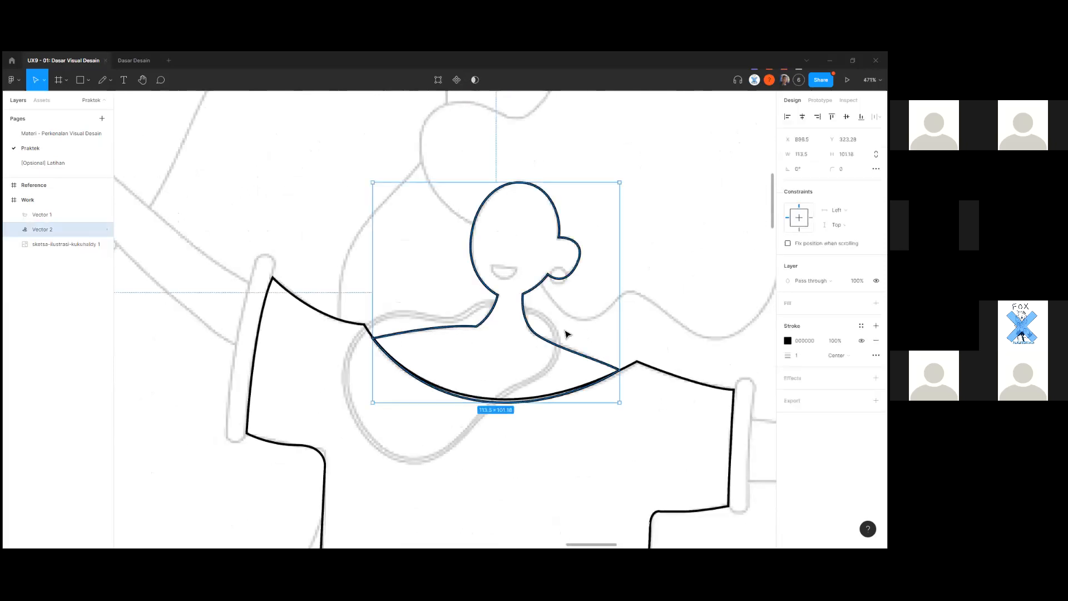
{"action": "left_click", "coordinate": [567, 334]}
{"action": "scroll", "coordinate": [566, 334], "scroll_direction": "down", "scroll_amount": 2}
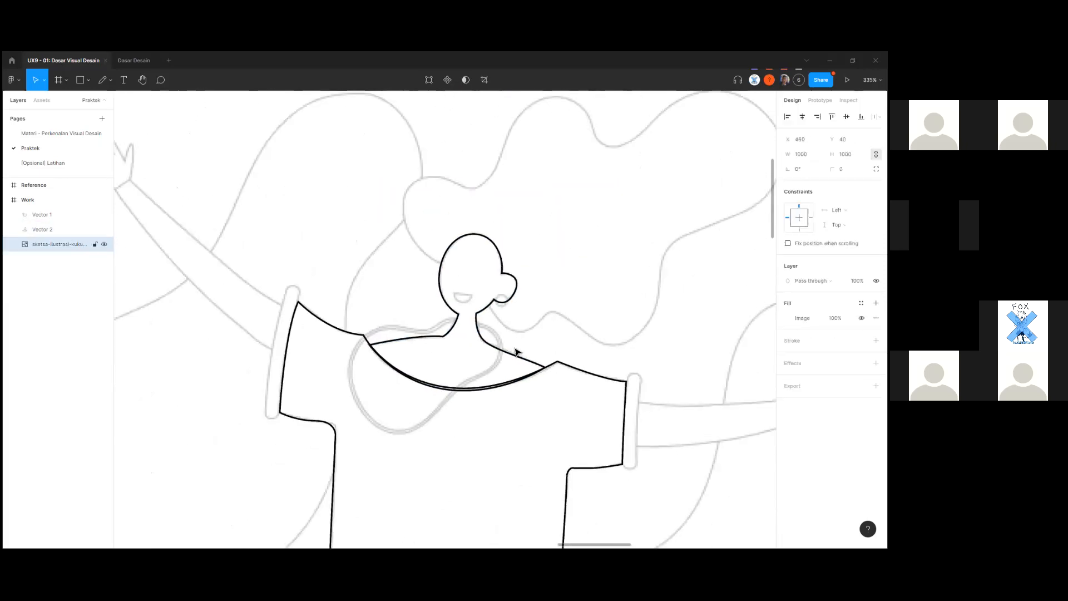
{"action": "left_click", "coordinate": [512, 358]}
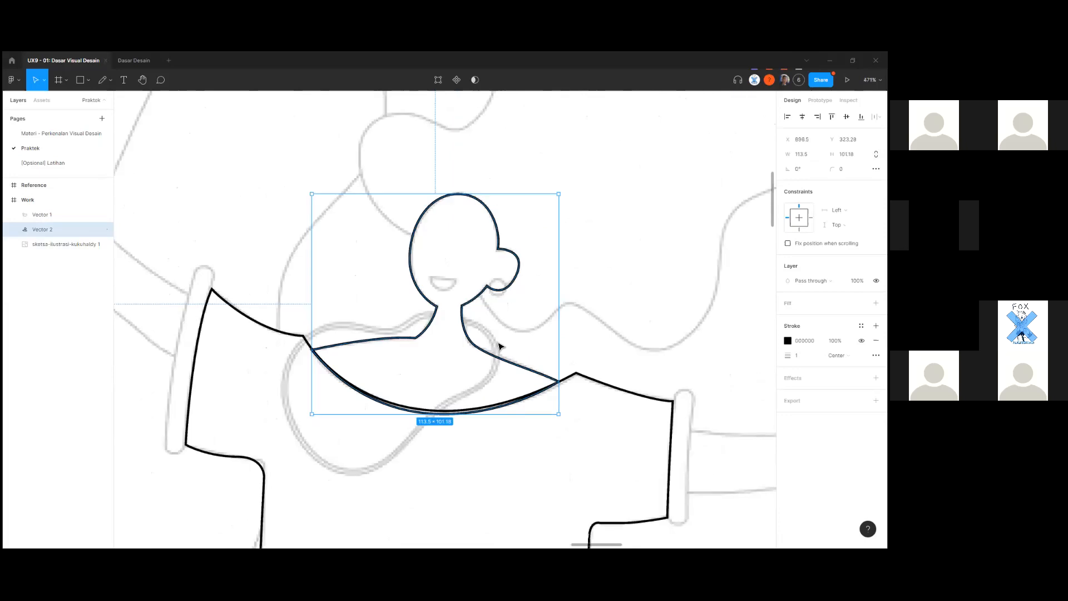
{"action": "left_click", "coordinate": [498, 346]}
{"action": "scroll", "coordinate": [504, 339], "scroll_direction": "up", "scroll_amount": 4}
{"action": "scroll", "coordinate": [509, 334], "scroll_direction": "down", "scroll_amount": 3}
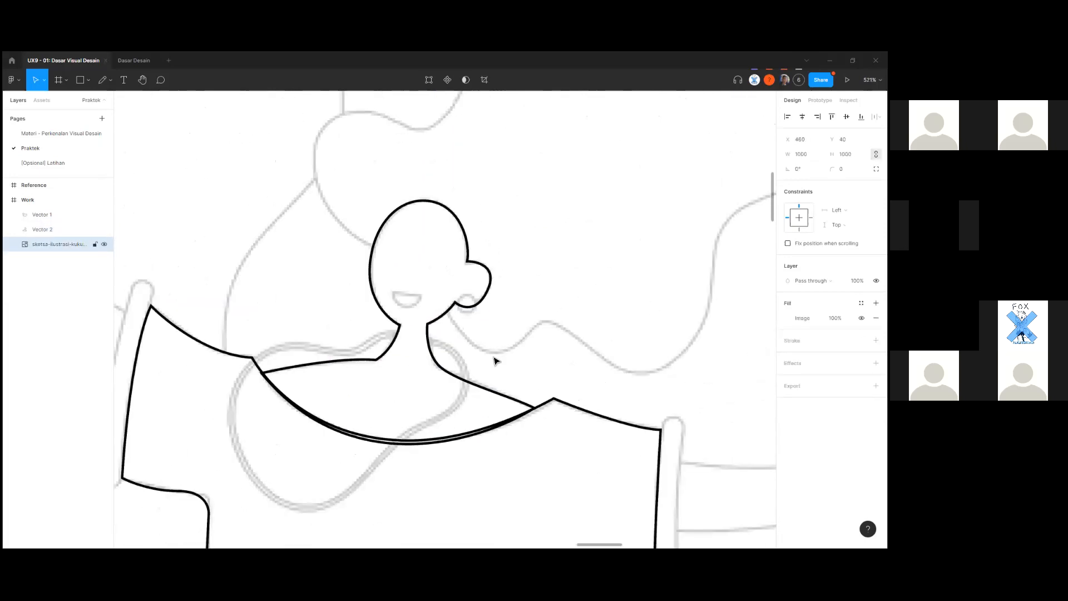
{"action": "scroll", "coordinate": [427, 290], "scroll_direction": "up", "scroll_amount": 4}
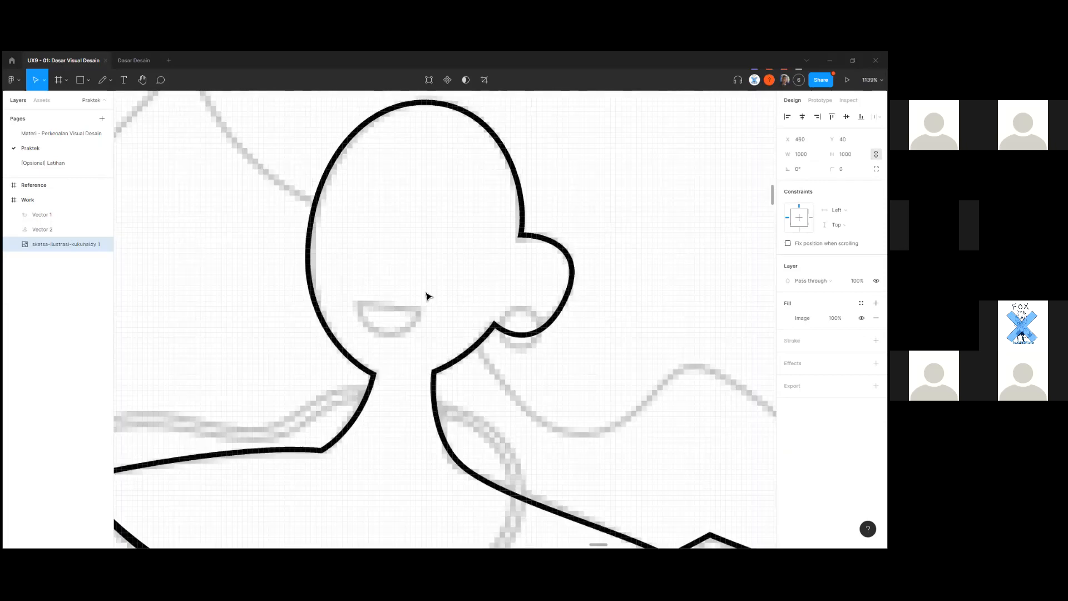
Trace the mouth with the Pen tool as a closed half-moon shape.
{"action": "key", "text": "p"}
{"action": "scroll", "coordinate": [384, 304], "scroll_direction": "up", "scroll_amount": 5}
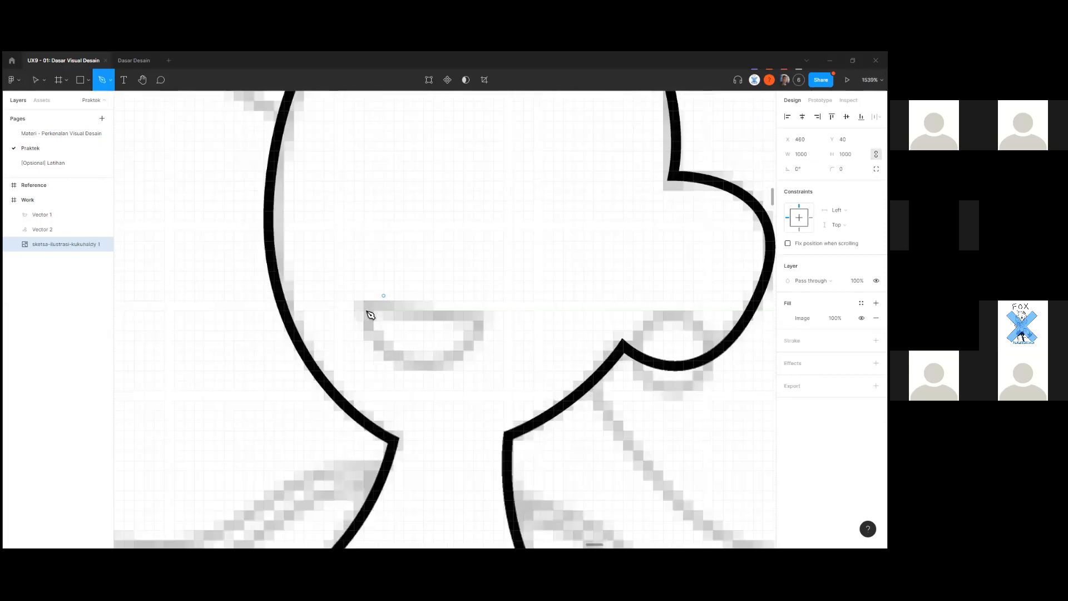
{"action": "left_click_drag", "start_coordinate": [479, 321], "coordinate": [540, 316]}
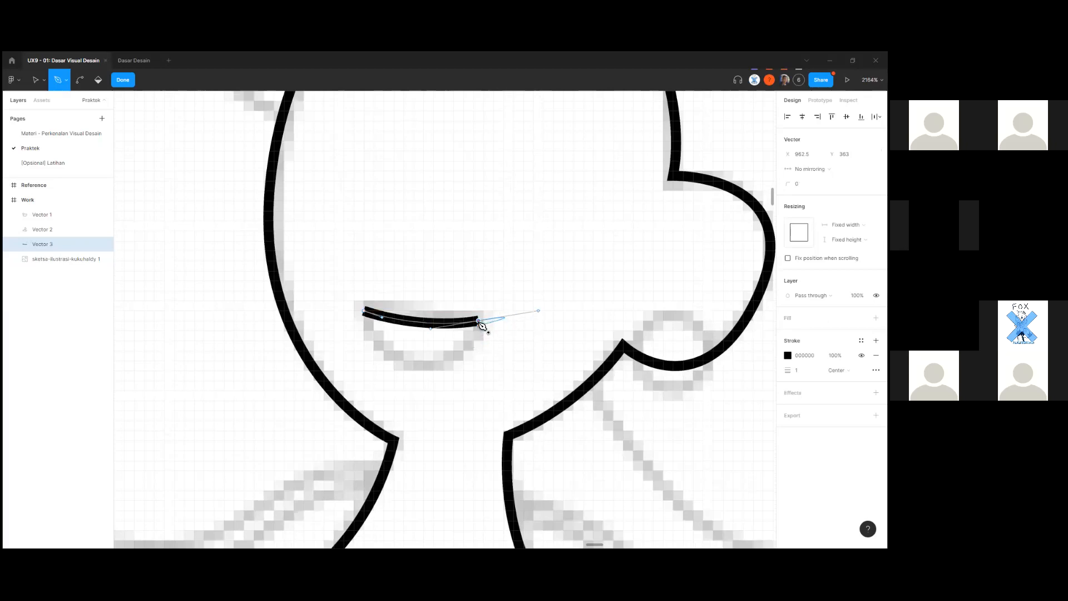
{"action": "key", "text": "ctrl+z"}
{"action": "left_click_drag", "start_coordinate": [423, 365], "coordinate": [489, 370]}
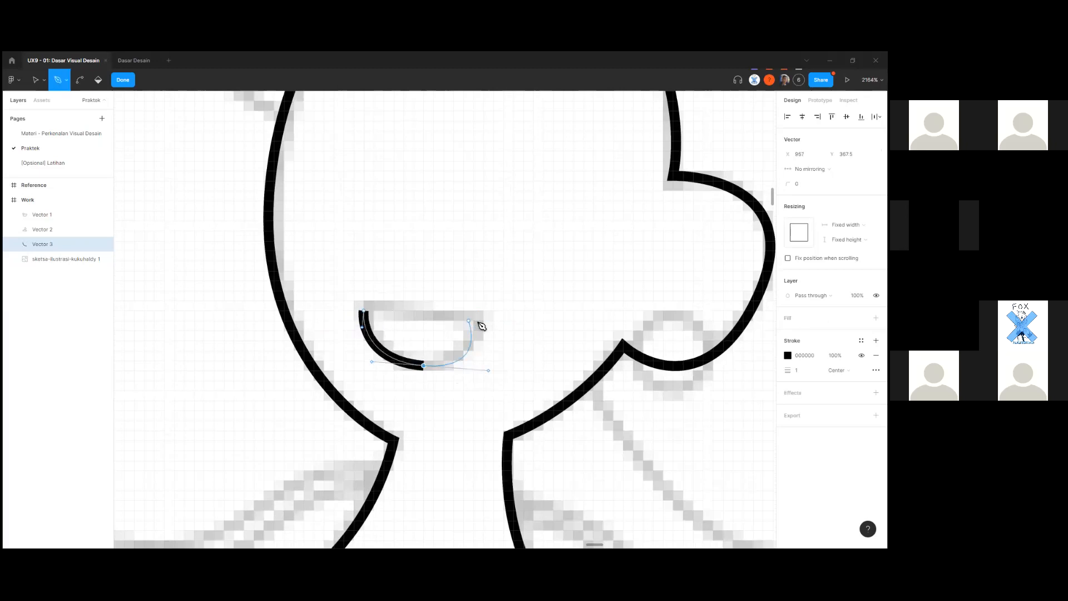
{"action": "key", "text": "ctrl+z"}
{"action": "left_click_drag", "start_coordinate": [408, 366], "coordinate": [449, 376]}
{"action": "left_click_drag", "start_coordinate": [483, 320], "coordinate": [491, 302]}
{"action": "key", "text": "ctrl+z"}
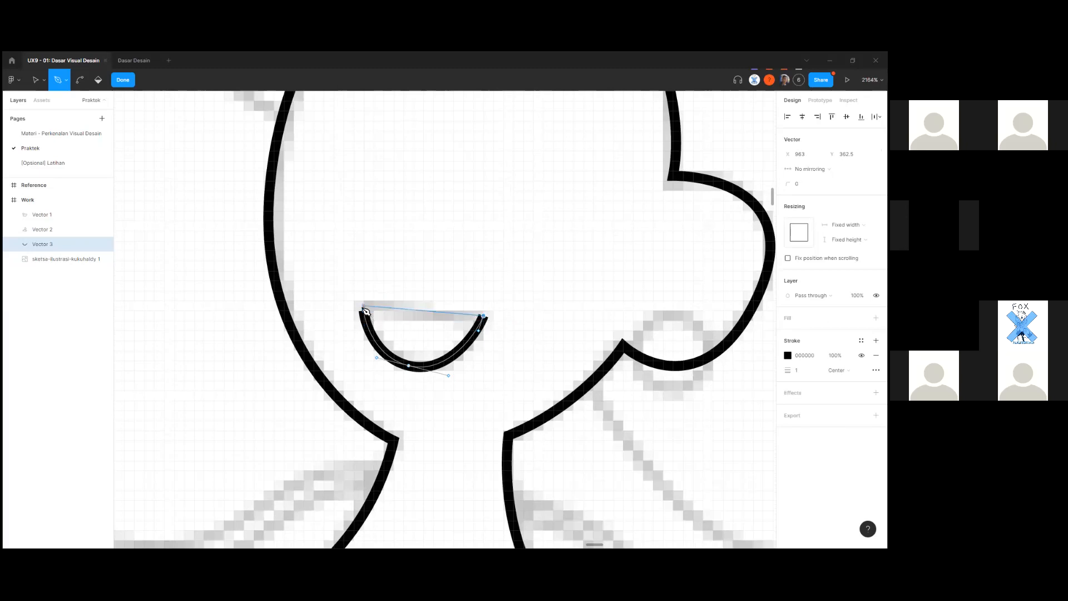
{"action": "scroll", "coordinate": [368, 315], "scroll_direction": "up", "scroll_amount": 3}
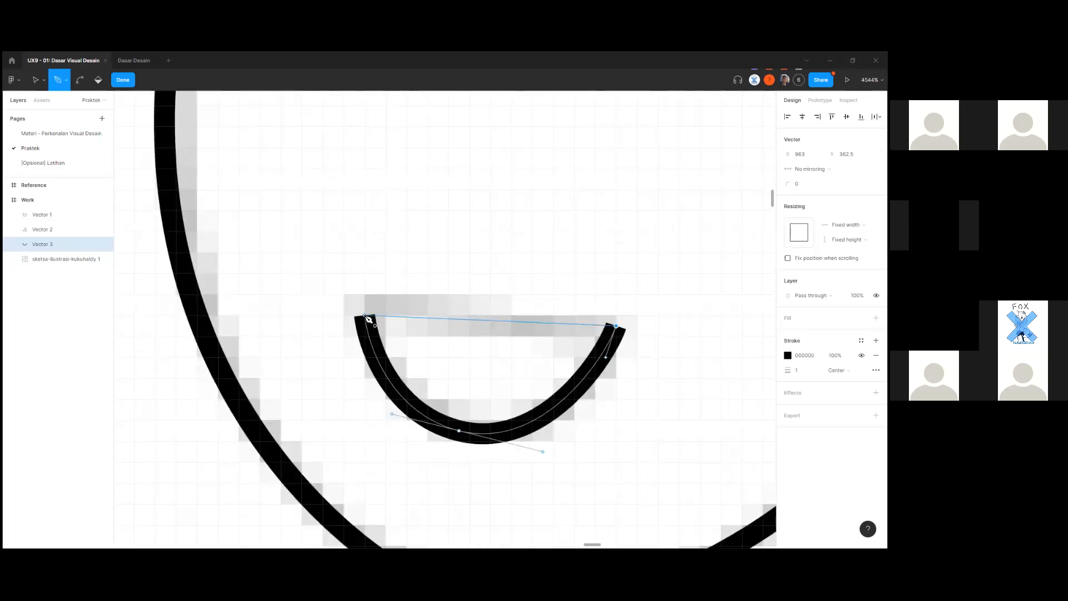
{"action": "left_click", "coordinate": [366, 316]}
{"action": "scroll", "coordinate": [391, 353], "scroll_direction": "down", "scroll_amount": 5}
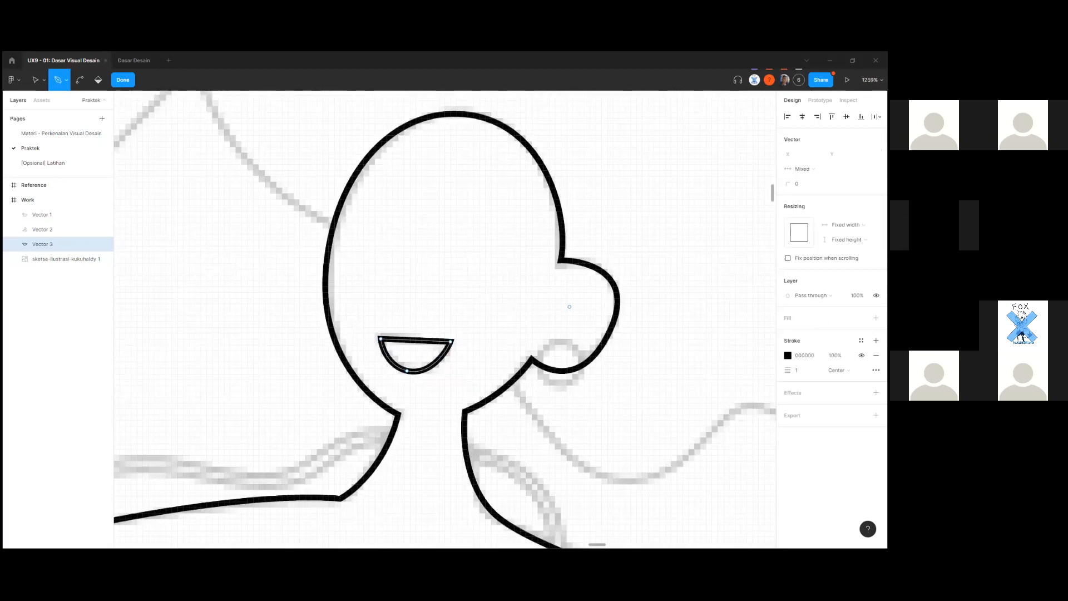
{"action": "scroll", "coordinate": [446, 357], "scroll_direction": "up", "scroll_amount": 2}
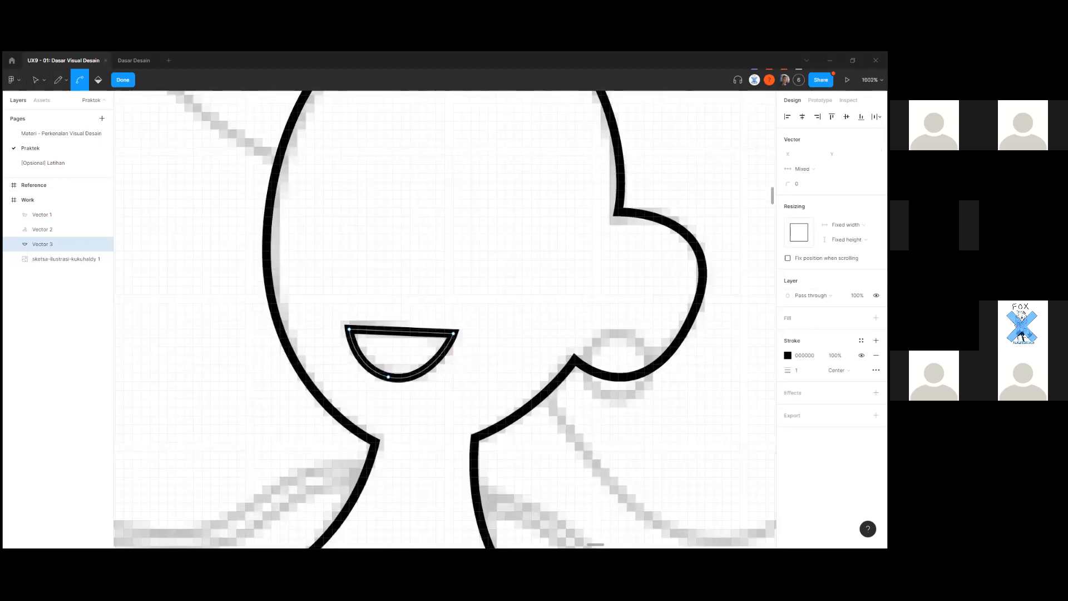
{"action": "scroll", "coordinate": [610, 352], "scroll_direction": "up", "scroll_amount": 2}
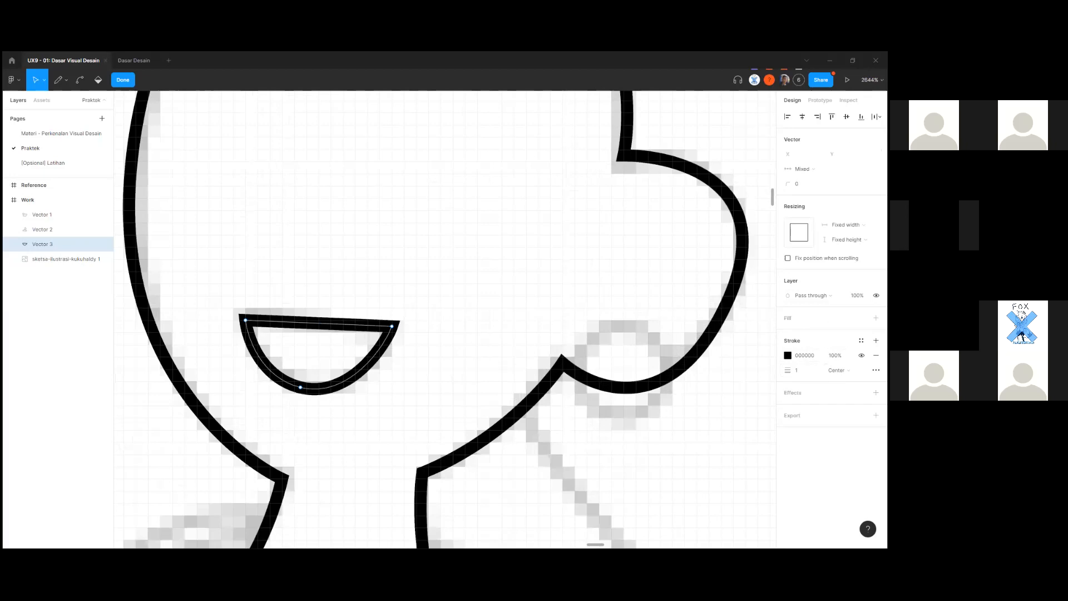
Set the mouth outline's stroke join to Round in Advanced stroke and exit point editing.
{"action": "left_click", "coordinate": [877, 370]}
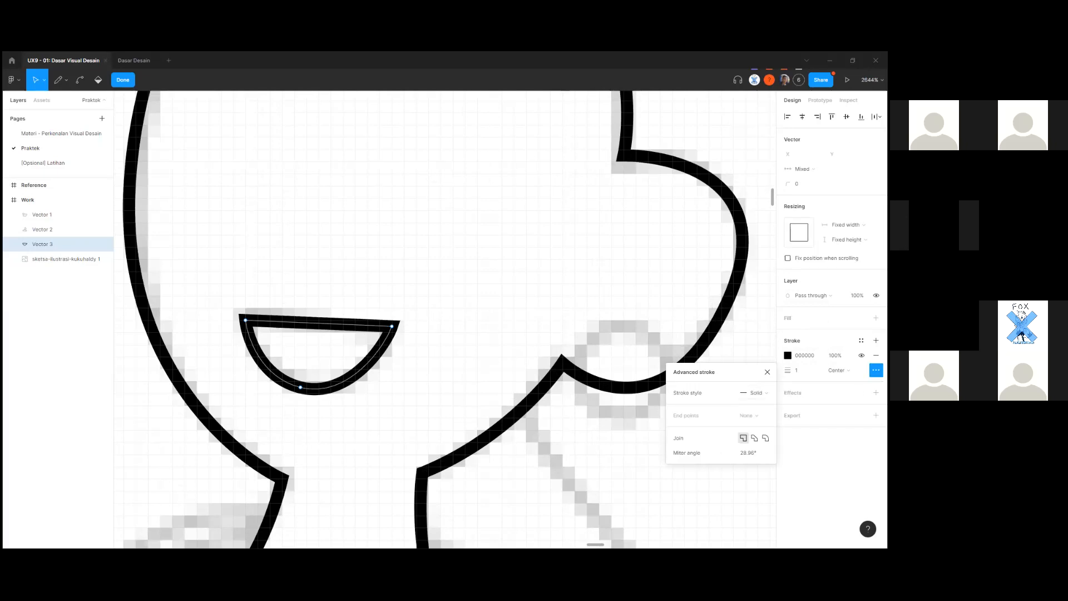
{"action": "left_click", "coordinate": [765, 438]}
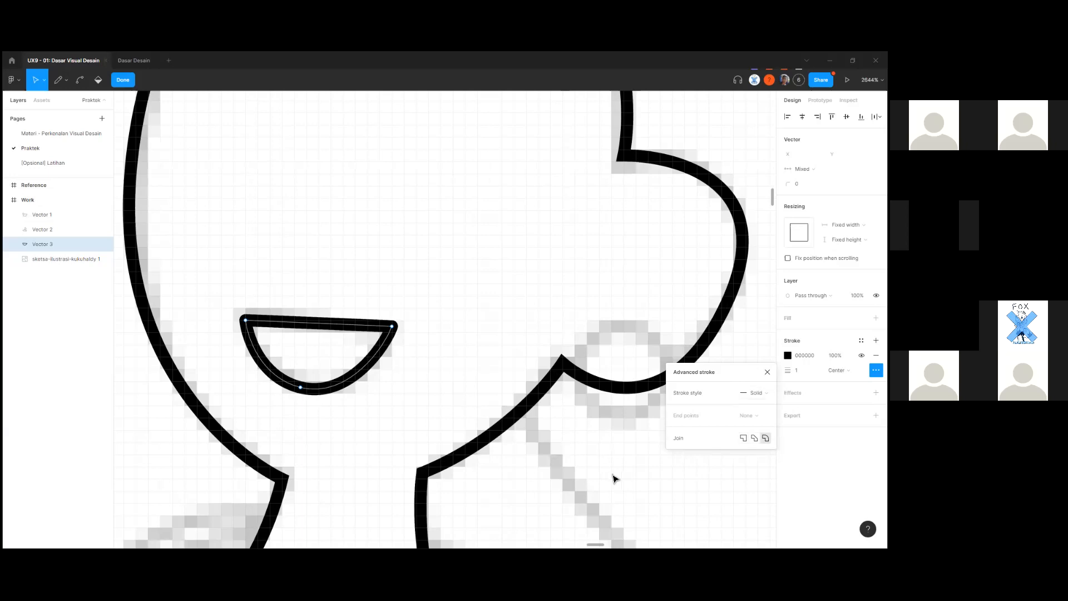
{"action": "scroll", "coordinate": [573, 474], "scroll_direction": "down", "scroll_amount": 5}
{"action": "key", "text": "Escape"}
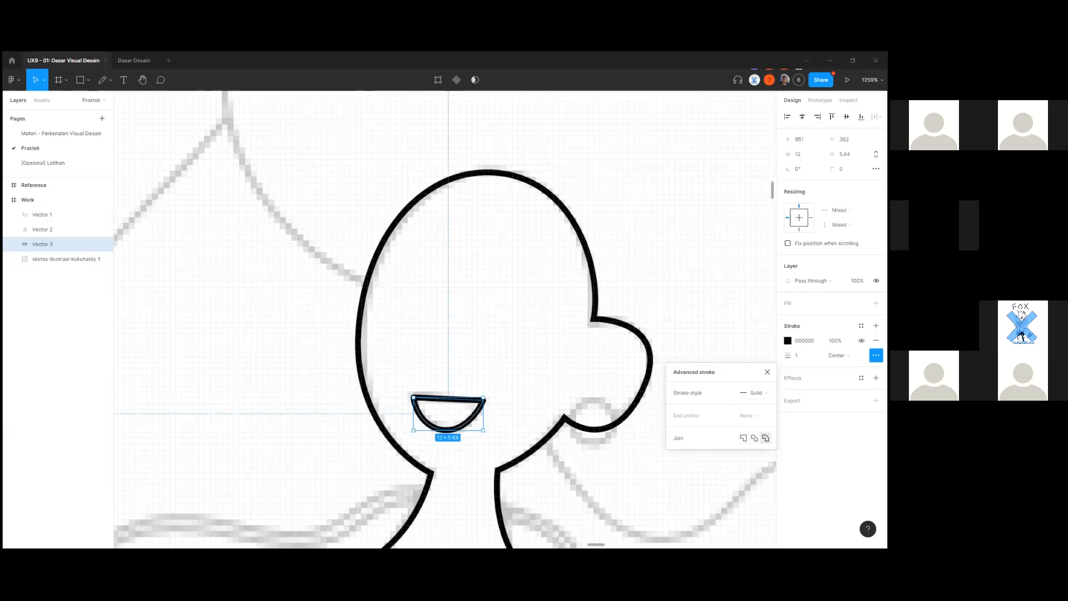
Select the sketch image, toggle its image fill settings, then clear the selection.
{"action": "scroll", "coordinate": [643, 405], "scroll_direction": "down", "scroll_amount": 2}
{"action": "left_click", "coordinate": [642, 406]}
{"action": "scroll", "coordinate": [629, 400], "scroll_direction": "down", "scroll_amount": 3}
{"action": "scroll", "coordinate": [625, 400], "scroll_direction": "down", "scroll_amount": 4}
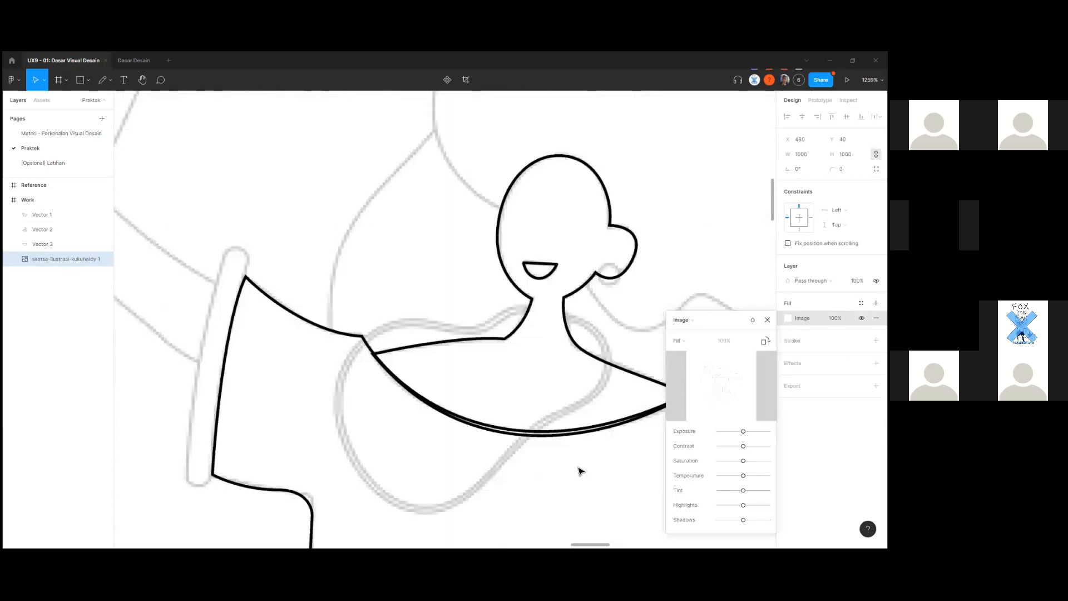
{"action": "scroll", "coordinate": [576, 381], "scroll_direction": "down", "scroll_amount": 3}
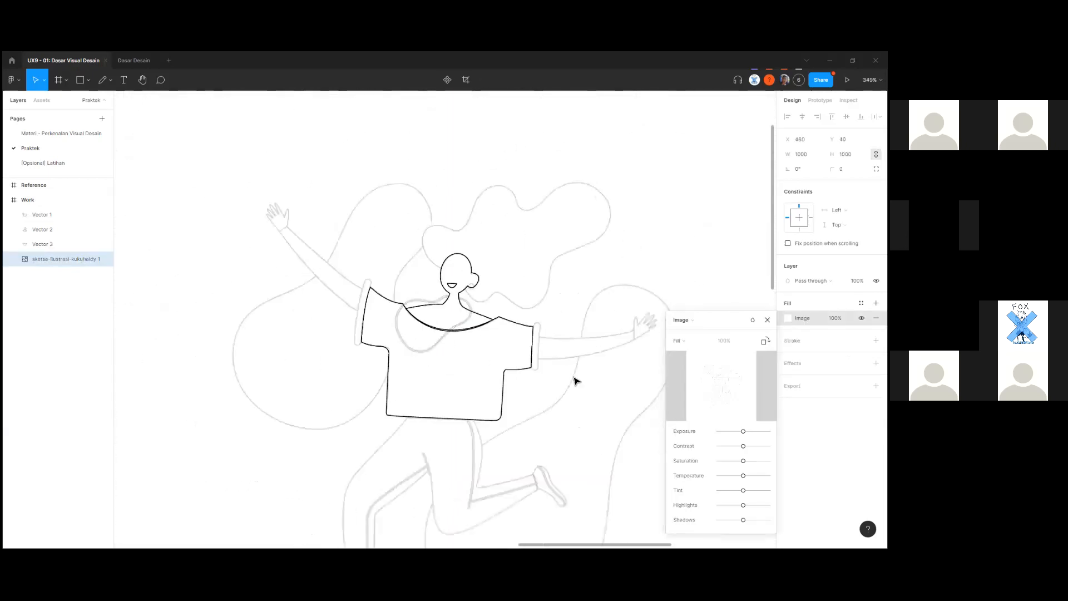
{"action": "left_click", "coordinate": [636, 395]}
{"action": "double_click", "coordinate": [554, 462]}
{"action": "scroll", "coordinate": [549, 460], "scroll_direction": "down", "scroll_amount": 3}
{"action": "left_click", "coordinate": [206, 457]}
Marquee-select Vector 1–3 and give all three outlines Round stroke joins.
{"action": "left_click_drag", "start_coordinate": [219, 305], "coordinate": [581, 513]}
{"action": "scroll", "coordinate": [512, 367], "scroll_direction": "up", "scroll_amount": 2}
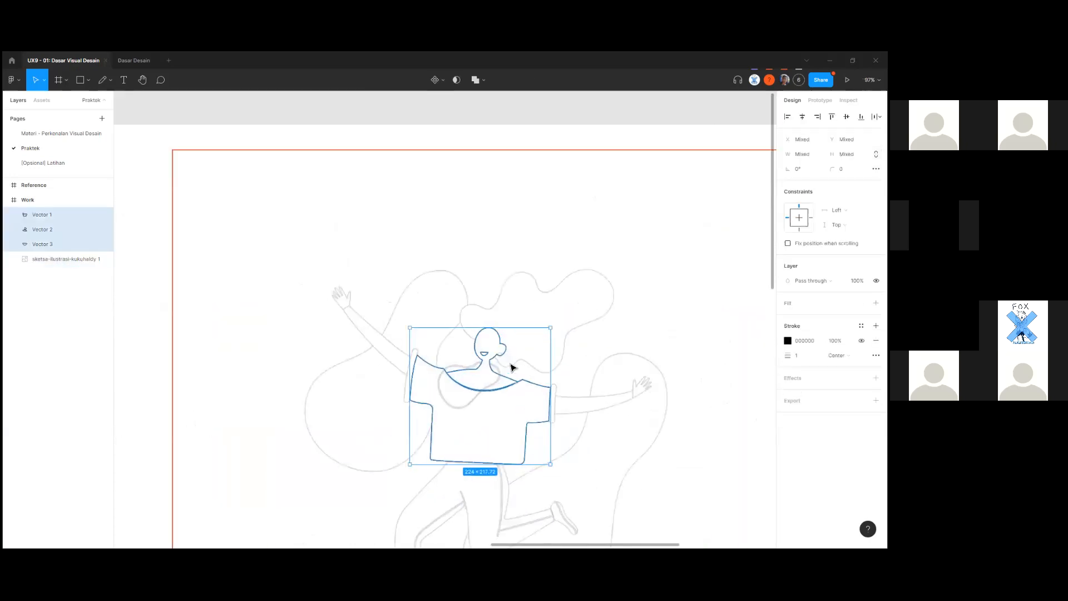
{"action": "scroll", "coordinate": [513, 368], "scroll_direction": "up", "scroll_amount": 2}
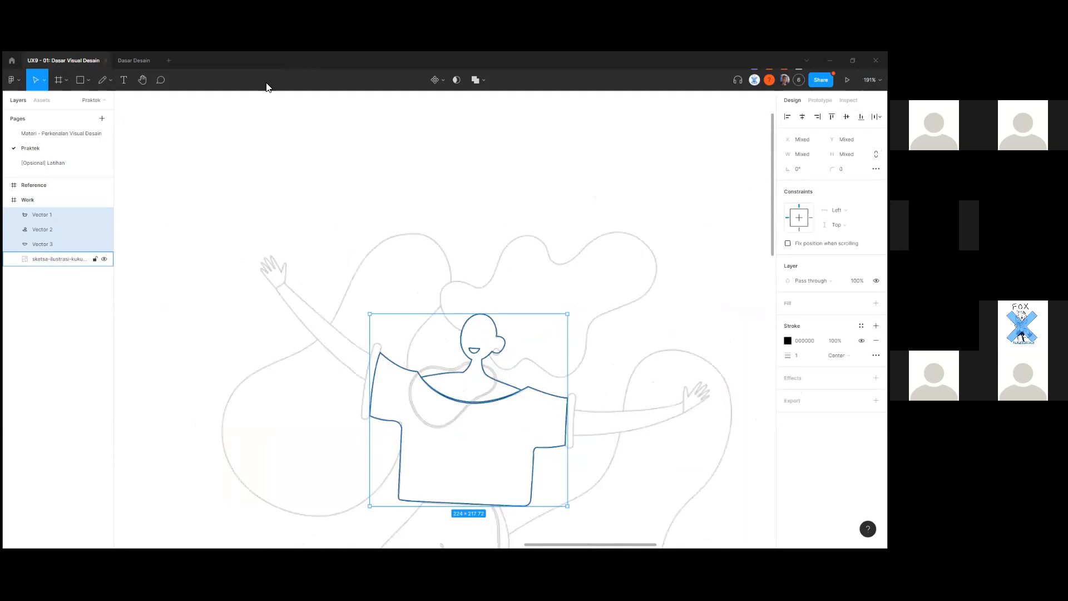
{"action": "left_click", "coordinate": [877, 355]}
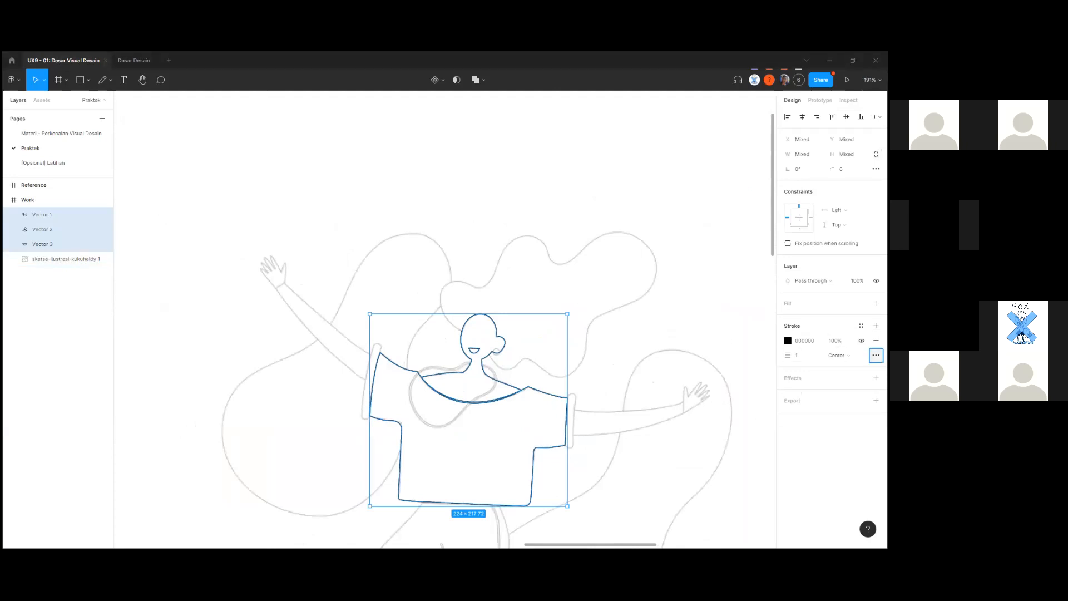
{"action": "left_click", "coordinate": [765, 423]}
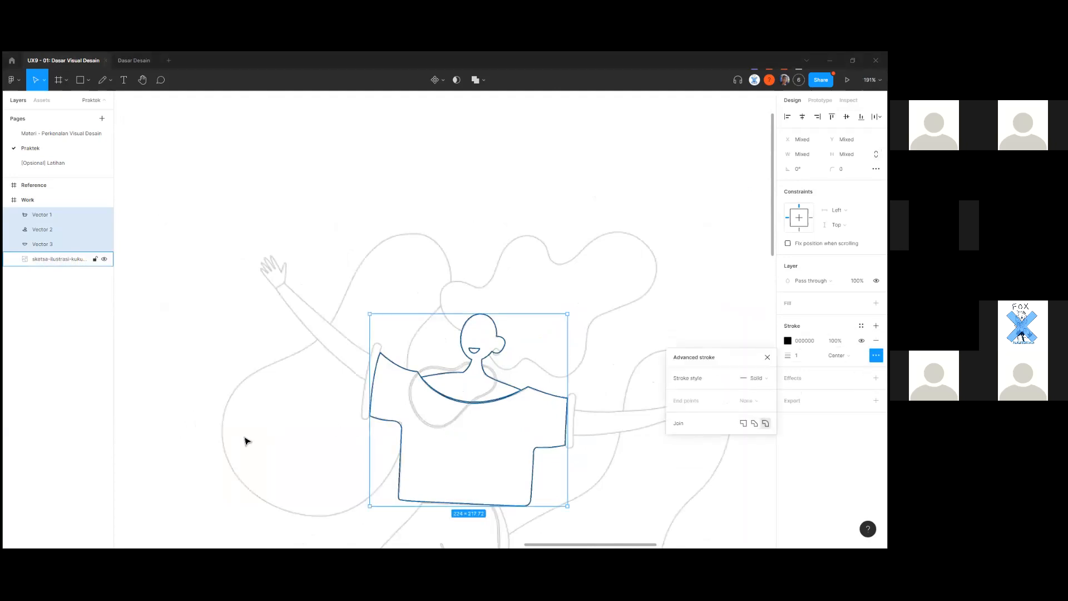
{"action": "left_click", "coordinate": [225, 331]}
{"action": "scroll", "coordinate": [463, 362], "scroll_direction": "up", "scroll_amount": 10}
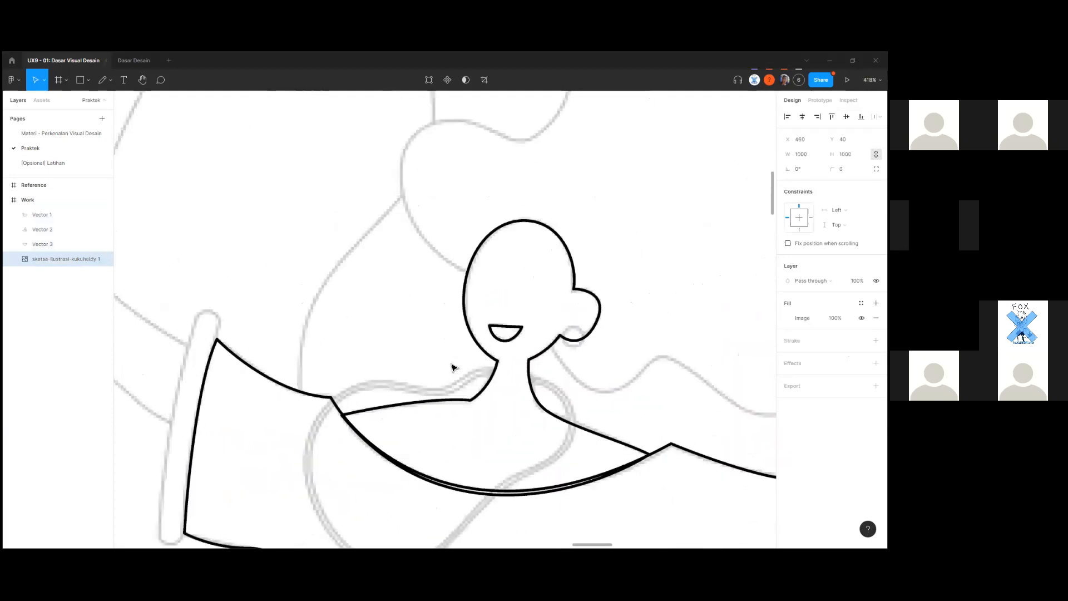
{"action": "scroll", "coordinate": [605, 474], "scroll_direction": "up", "scroll_amount": 7}
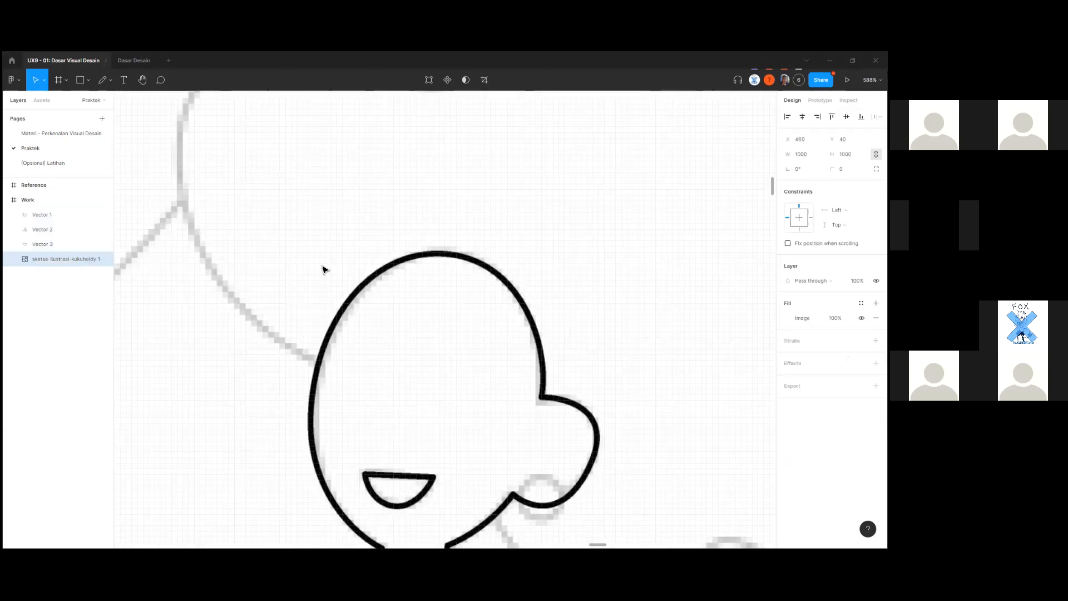
Draw an 8 × 8 Ellipse at the earring, remove its fill and add a black stroke.
{"action": "left_click", "coordinate": [88, 81]}
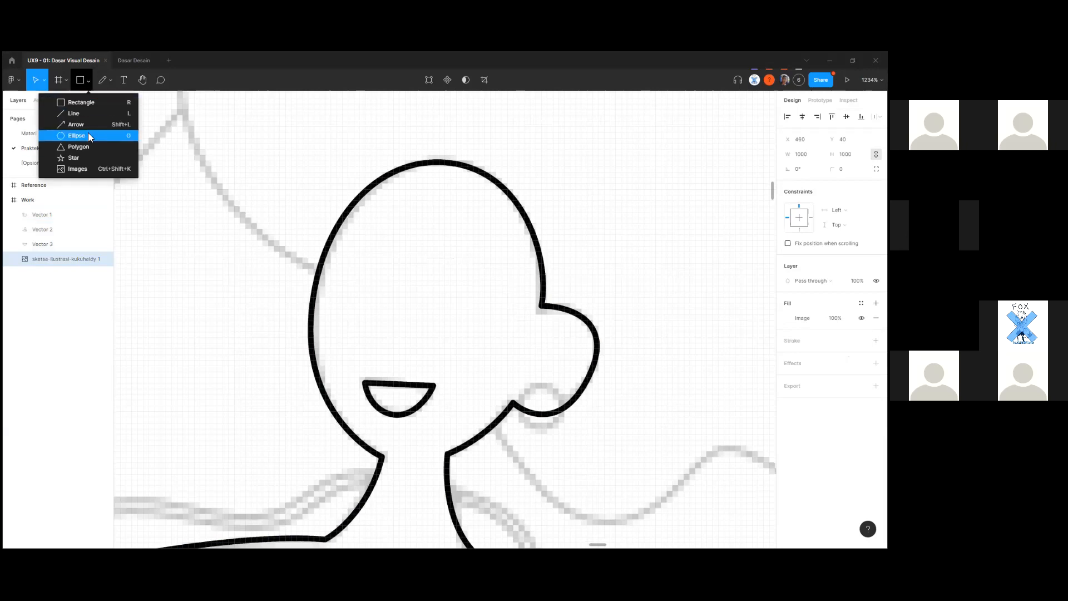
{"action": "left_click", "coordinate": [67, 134]}
{"action": "mouse_move", "coordinate": [530, 394]}
{"action": "left_mouse_down"}
{"action": "mouse_move", "coordinate": [559, 438]}
{"action": "mouse_move", "coordinate": [549, 408]}
{"action": "left_mouse_up"}
{"action": "scroll", "coordinate": [547, 407], "scroll_direction": "up", "scroll_amount": 5}
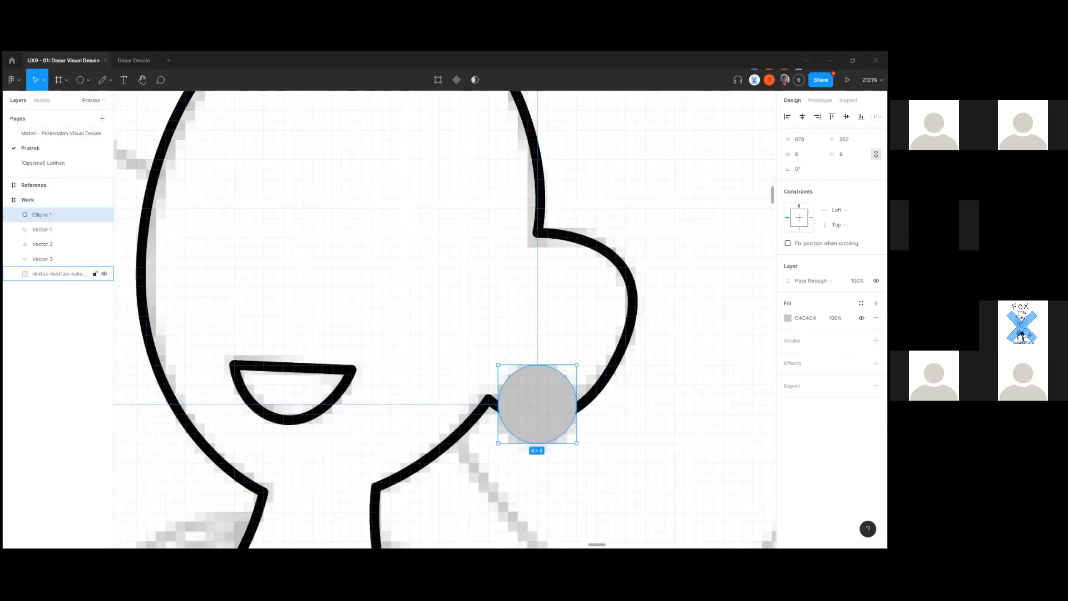
{"action": "left_click", "coordinate": [877, 318]}
{"action": "left_click", "coordinate": [876, 325]}
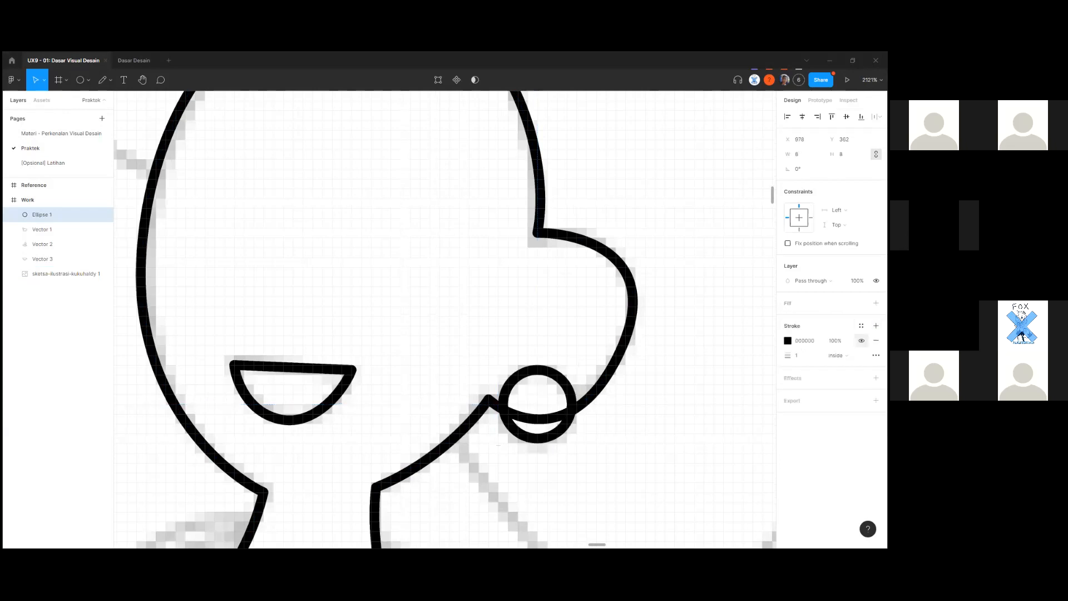
{"action": "left_click", "coordinate": [629, 409]}
{"action": "scroll", "coordinate": [617, 406], "scroll_direction": "down", "scroll_amount": 5}
{"action": "scroll", "coordinate": [514, 363], "scroll_direction": "down", "scroll_amount": 10}
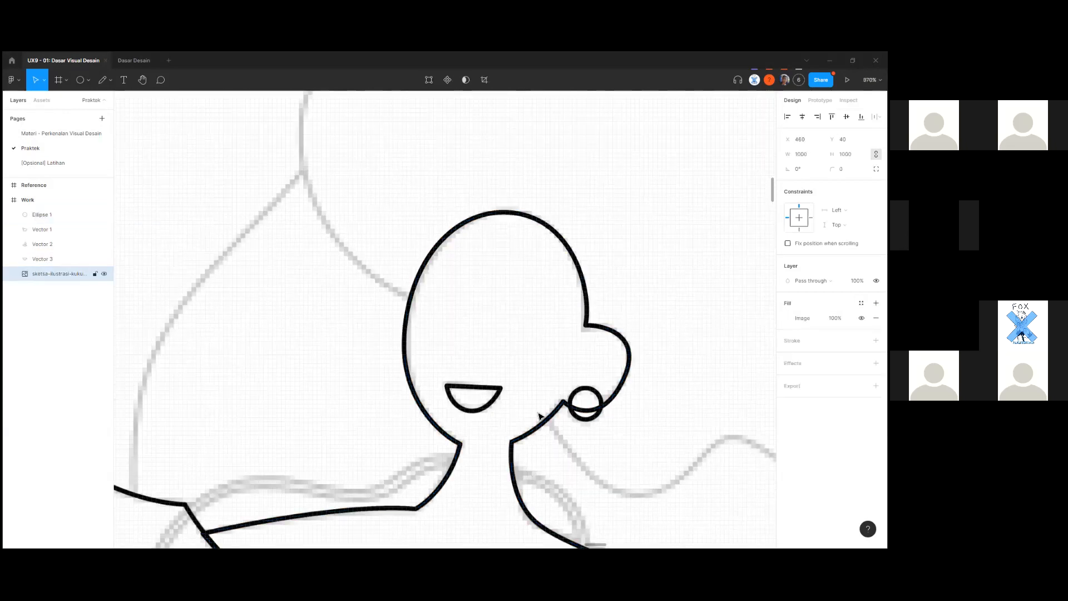
{"action": "scroll", "coordinate": [467, 202], "scroll_direction": "down", "scroll_amount": 3}
{"action": "scroll", "coordinate": [448, 322], "scroll_direction": "up", "scroll_amount": 10}
{"action": "scroll", "coordinate": [449, 322], "scroll_direction": "down", "scroll_amount": 10}
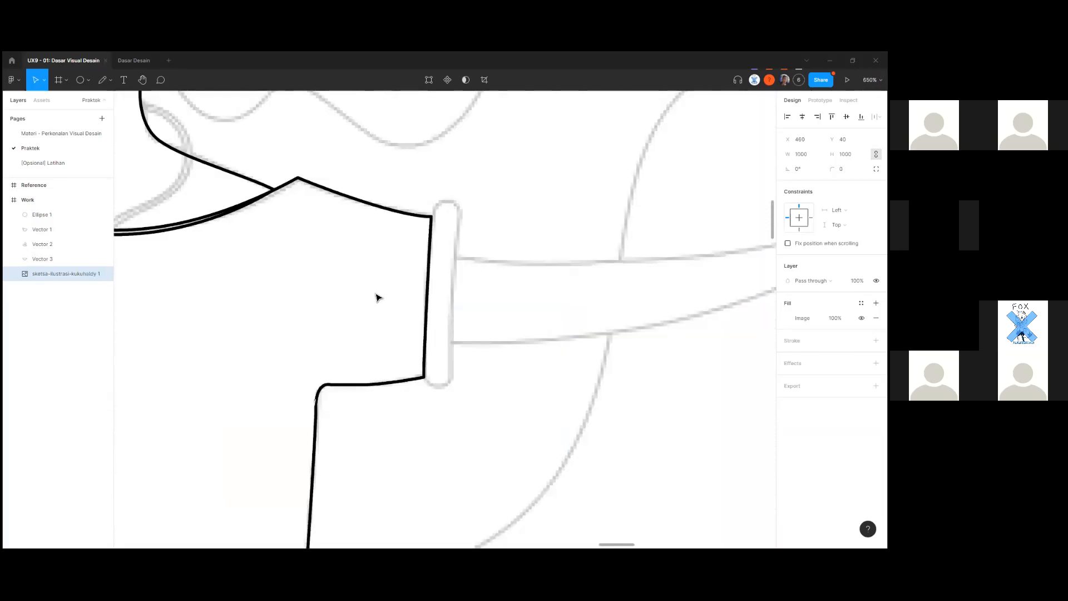
{"action": "scroll", "coordinate": [494, 353], "scroll_direction": "up", "scroll_amount": 1}
{"action": "scroll", "coordinate": [377, 315], "scroll_direction": "up", "scroll_amount": 2}
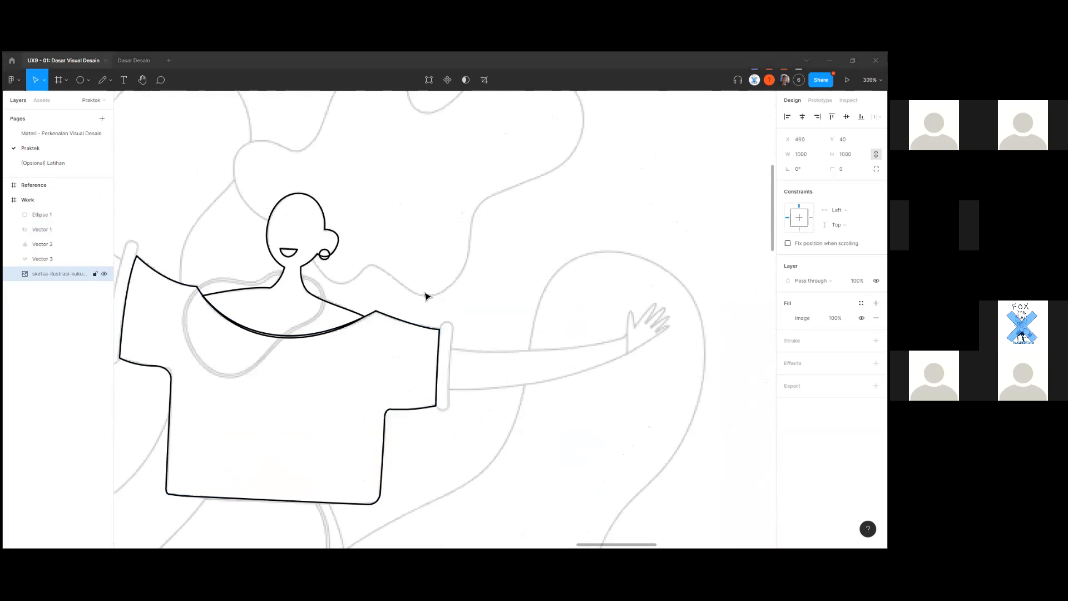
Drag the sketch image off the outlines twice, undoing each move to keep it aligned.
{"action": "scroll", "coordinate": [426, 296], "scroll_direction": "down", "scroll_amount": 5}
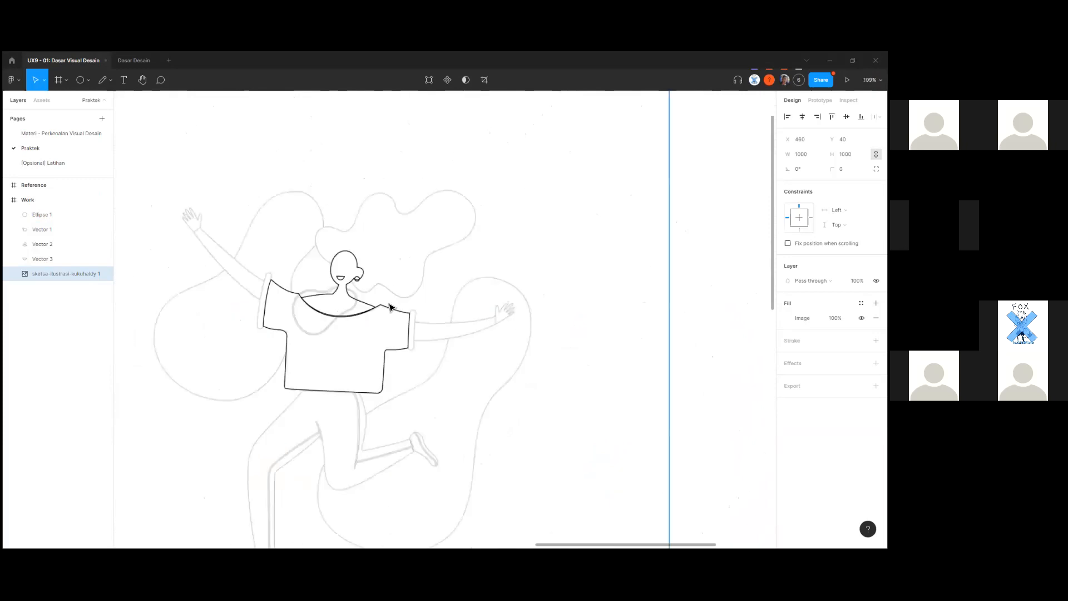
{"action": "key", "text": "Escape"}
{"action": "scroll", "coordinate": [399, 301], "scroll_direction": "up", "scroll_amount": 4}
{"action": "scroll", "coordinate": [359, 344], "scroll_direction": "up", "scroll_amount": 2}
{"action": "scroll", "coordinate": [391, 330], "scroll_direction": "down", "scroll_amount": 2}
{"action": "left_click_drag", "start_coordinate": [478, 395], "coordinate": [557, 425]}
{"action": "key", "text": "ctrl+z"}
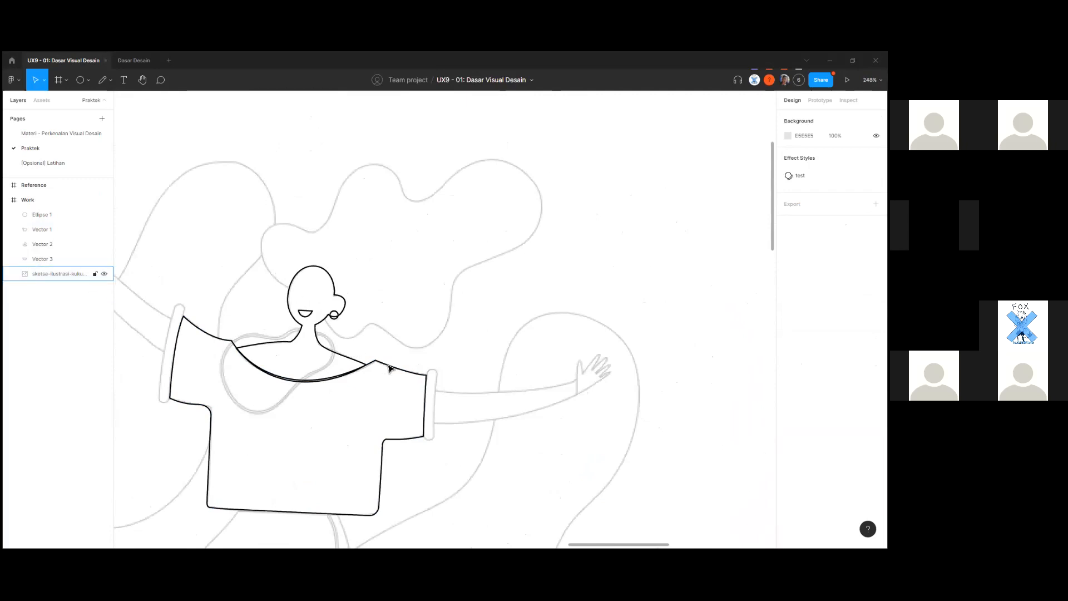
{"action": "scroll", "coordinate": [412, 357], "scroll_direction": "up", "scroll_amount": 2}
{"action": "scroll", "coordinate": [435, 347], "scroll_direction": "down", "scroll_amount": 3}
{"action": "left_click_drag", "start_coordinate": [384, 470], "coordinate": [435, 424]}
{"action": "key", "text": "ctrl+z"}
Bring the head and neckline of the sketch into view.
{"action": "scroll", "coordinate": [278, 401], "scroll_direction": "up", "scroll_amount": 4}
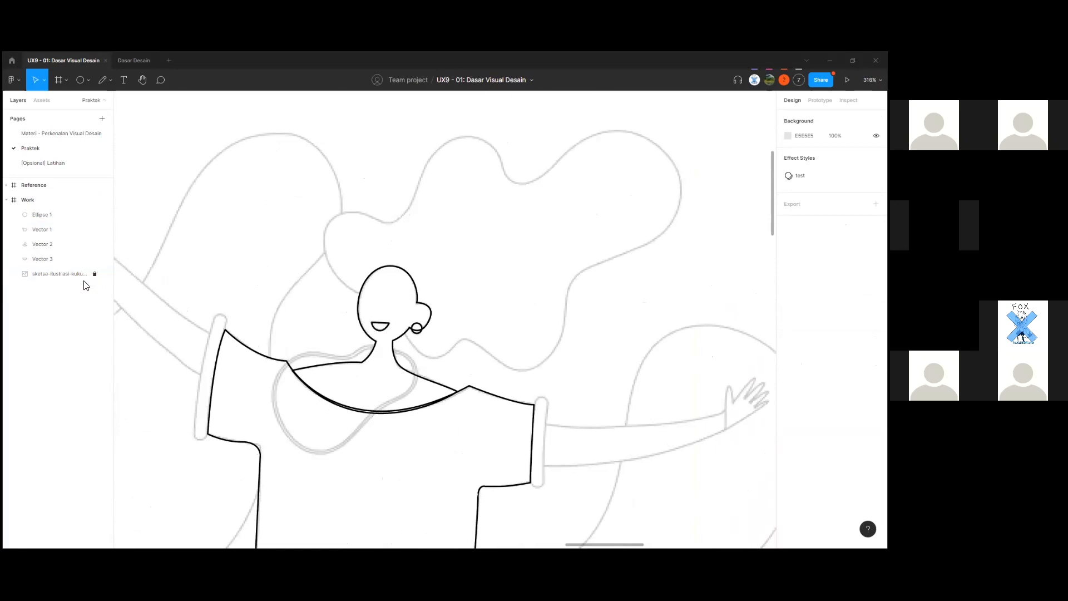
{"action": "scroll", "coordinate": [421, 442], "scroll_direction": "down", "scroll_amount": 4}
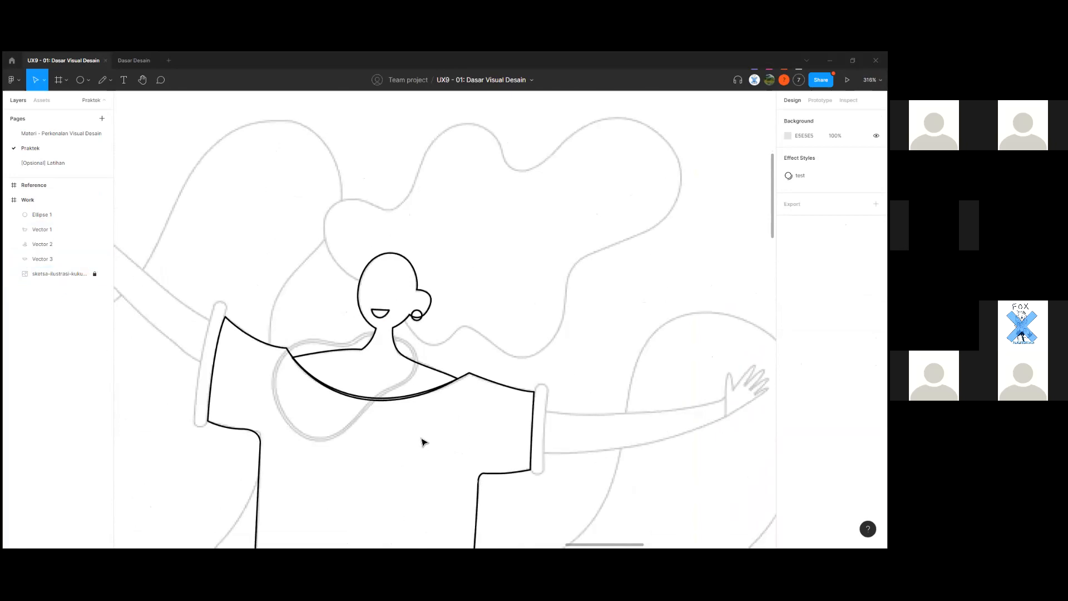
{"action": "scroll", "coordinate": [479, 357], "scroll_direction": "down", "scroll_amount": 3}
{"action": "scroll", "coordinate": [352, 374], "scroll_direction": "up", "scroll_amount": 5}
{"action": "scroll", "coordinate": [353, 374], "scroll_direction": "down", "scroll_amount": 4}
{"action": "scroll", "coordinate": [353, 375], "scroll_direction": "up", "scroll_amount": 5}
{"action": "left_click_drag", "start_coordinate": [315, 310], "coordinate": [387, 383]}
{"action": "scroll", "coordinate": [361, 362], "scroll_direction": "down", "scroll_amount": 1}
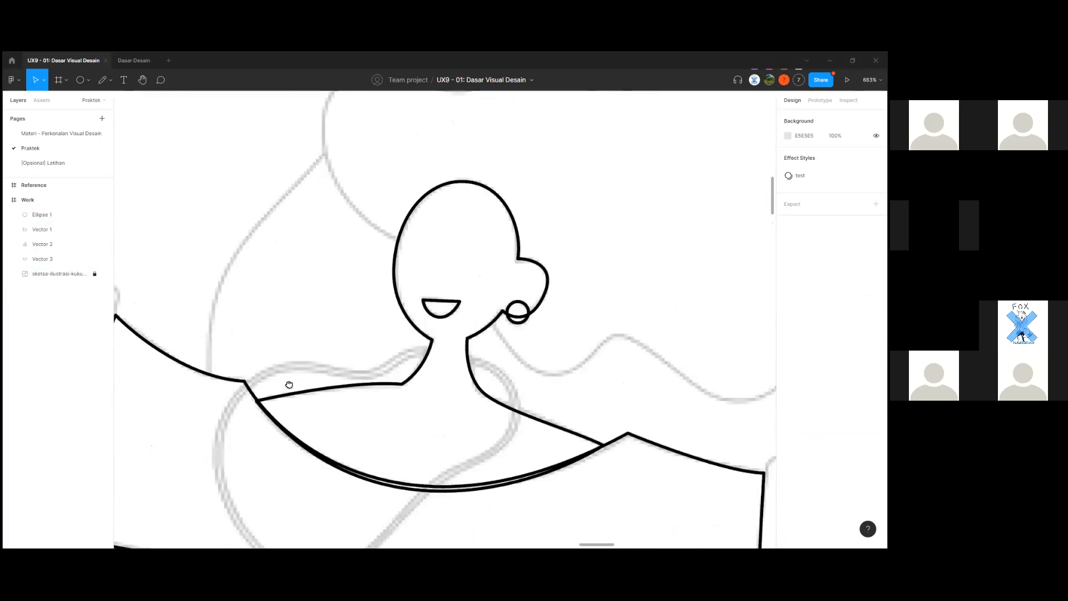
{"action": "scroll", "coordinate": [281, 390], "scroll_direction": "up", "scroll_amount": 2}
Select the Work frame and the head outline path, then clear the selection.
{"action": "left_click", "coordinate": [61, 199]}
{"action": "left_click", "coordinate": [241, 348]}
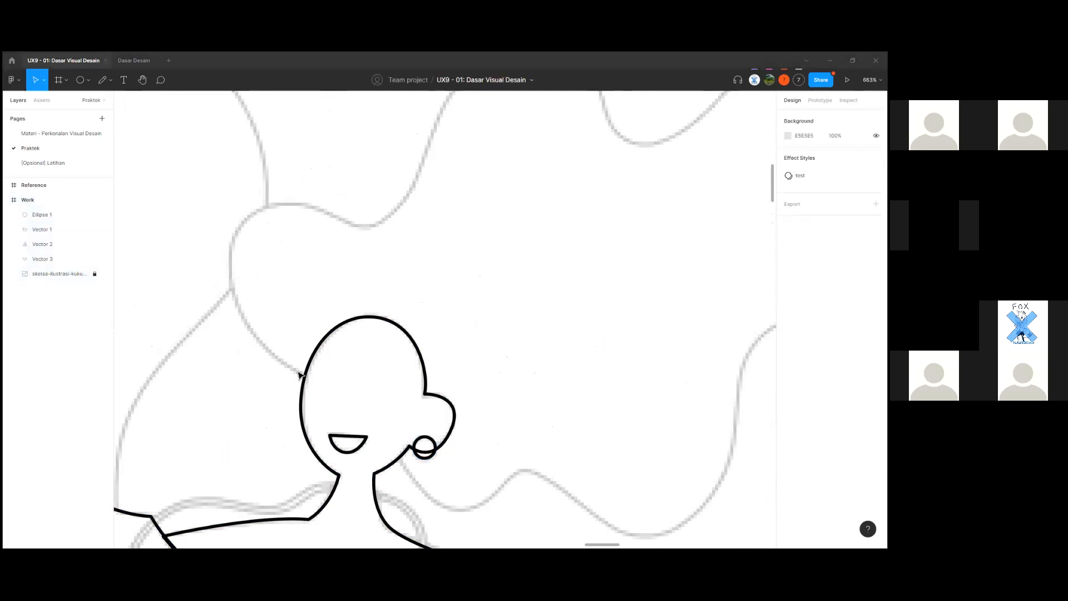
{"action": "scroll", "coordinate": [299, 376], "scroll_direction": "up", "scroll_amount": 4}
{"action": "left_click", "coordinate": [321, 384]}
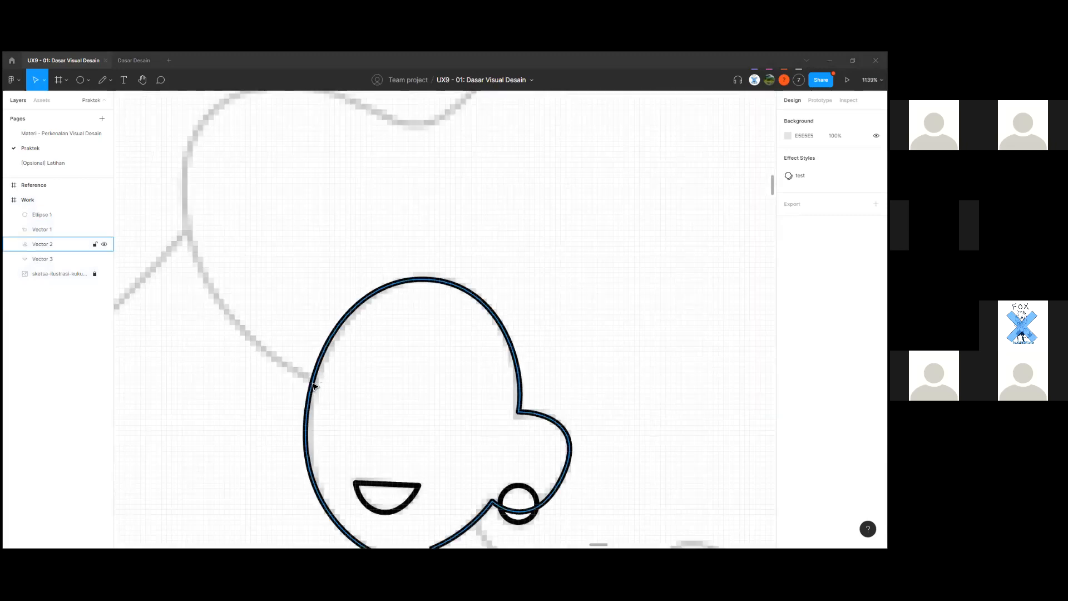
{"action": "left_click", "coordinate": [314, 384]}
{"action": "scroll", "coordinate": [328, 377], "scroll_direction": "down", "scroll_amount": 4}
{"action": "scroll", "coordinate": [300, 368], "scroll_direction": "up", "scroll_amount": 3}
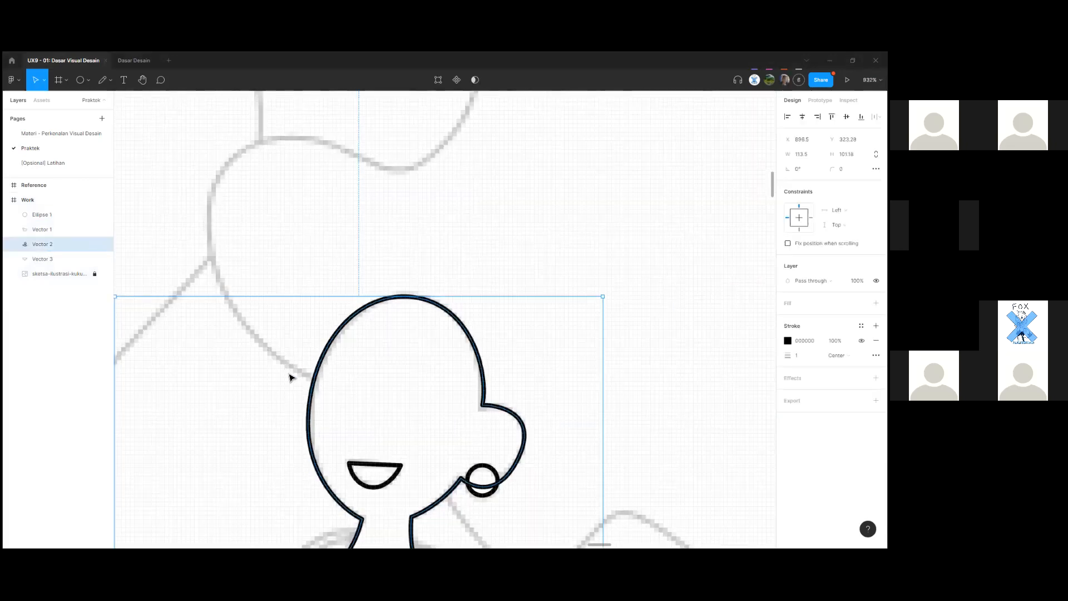
{"action": "left_click", "coordinate": [243, 263]}
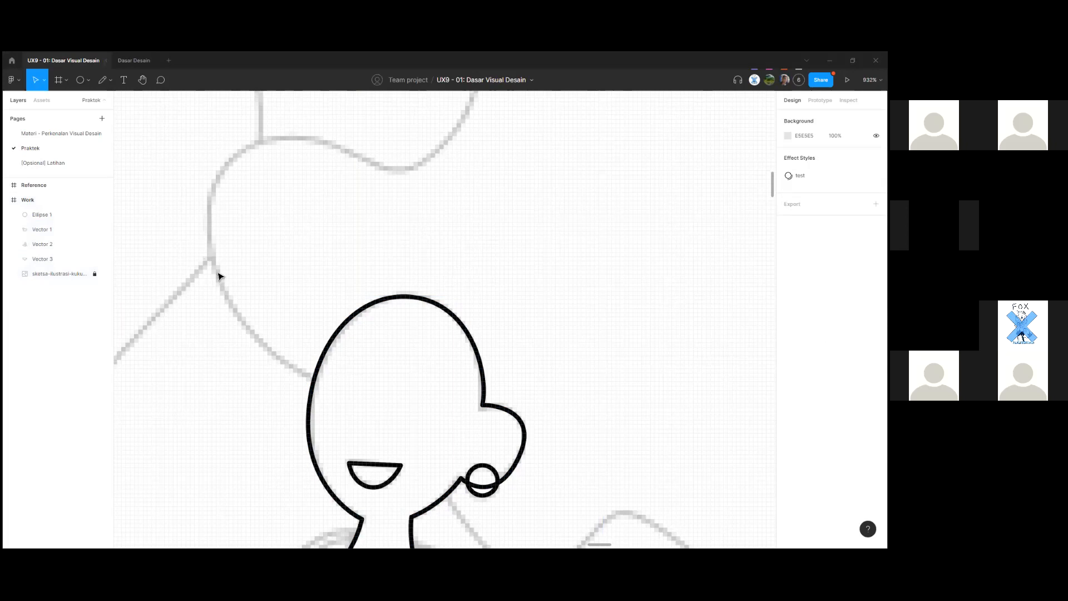
{"action": "key", "text": "p"}
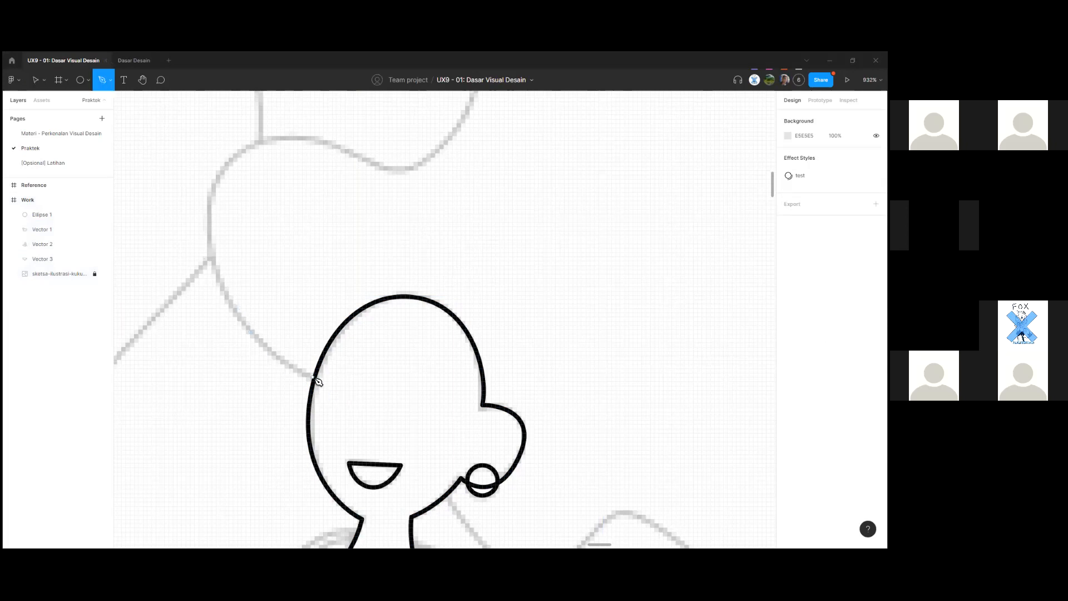
Start the hair outline at the head's upper-left, curving around the inner bend and up the wave.
{"action": "scroll", "coordinate": [316, 382], "scroll_direction": "up", "scroll_amount": 5}
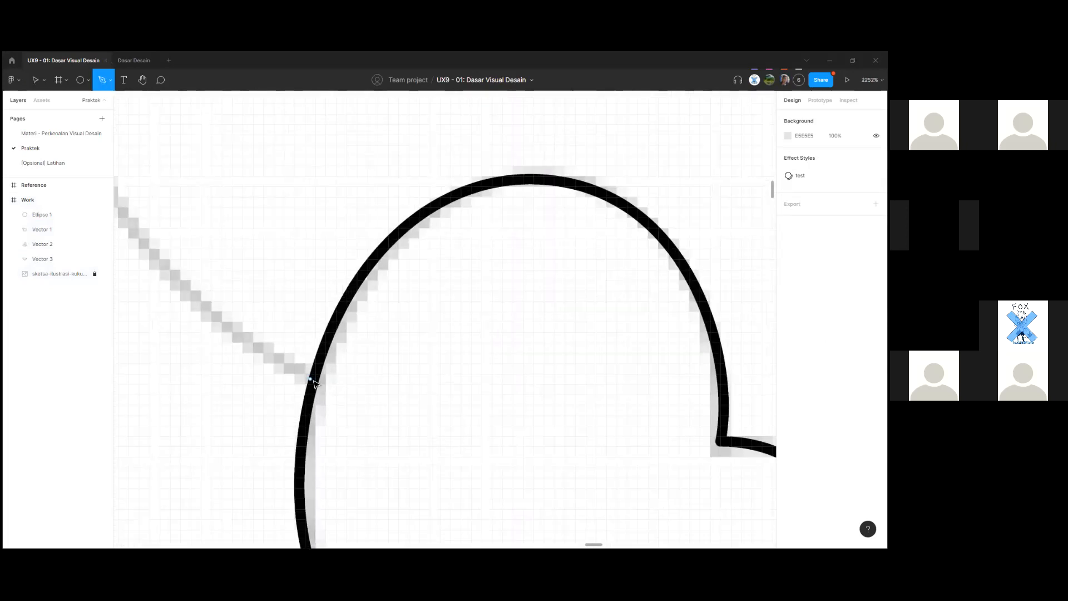
{"action": "left_click", "coordinate": [313, 381]}
{"action": "scroll", "coordinate": [313, 380], "scroll_direction": "down", "scroll_amount": 8}
{"action": "scroll", "coordinate": [245, 271], "scroll_direction": "down", "scroll_amount": 1}
{"action": "scroll", "coordinate": [245, 267], "scroll_direction": "up", "scroll_amount": 2}
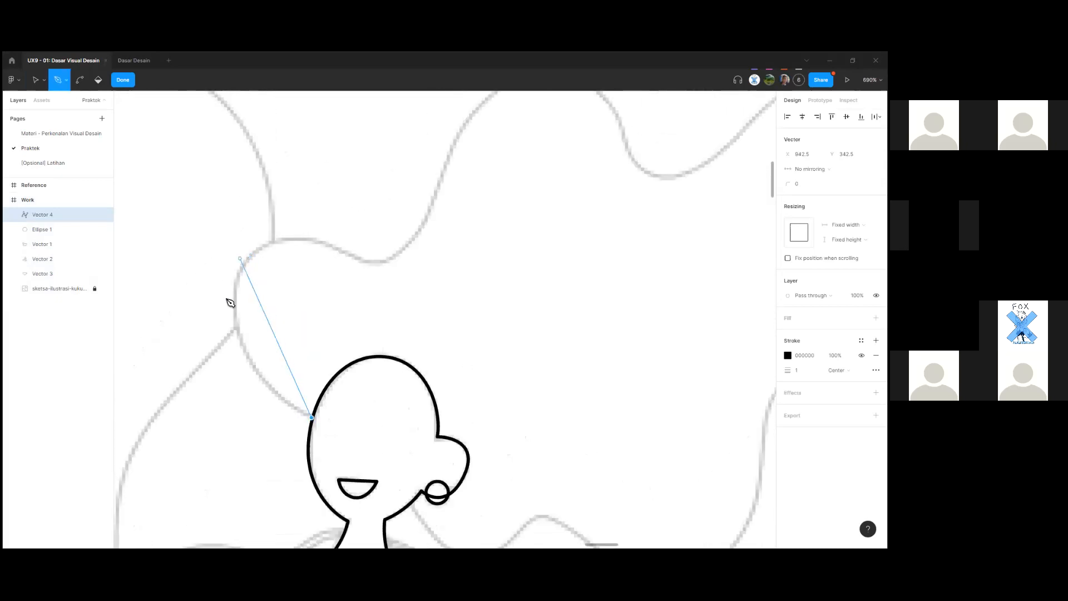
{"action": "left_click_drag", "start_coordinate": [238, 282], "coordinate": [262, 187]}
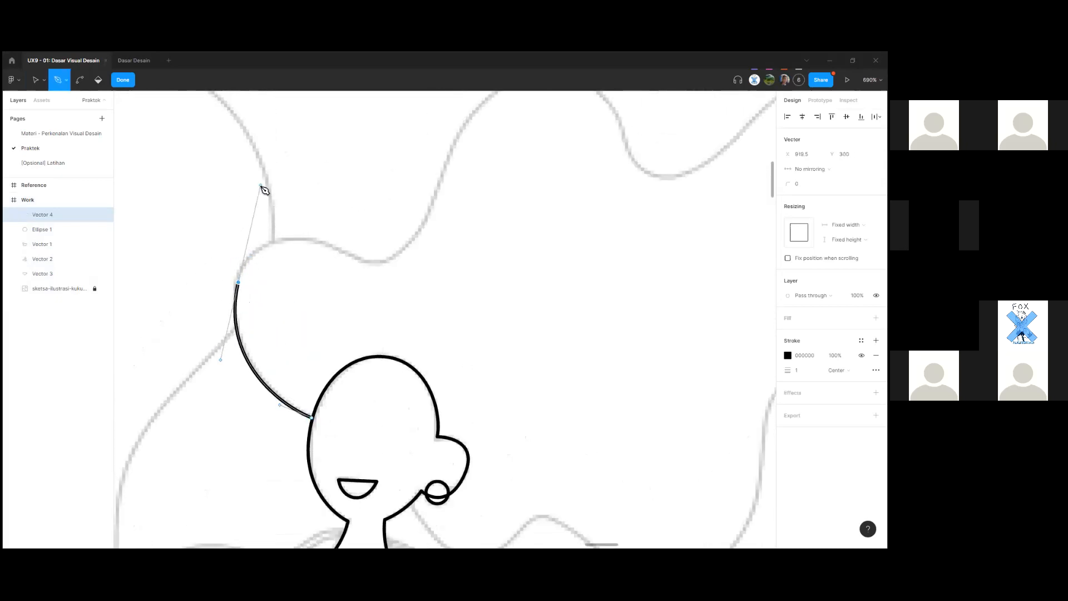
{"action": "scroll", "coordinate": [297, 264], "scroll_direction": "up", "scroll_amount": 3}
{"action": "key", "text": "ctrl+z"}
{"action": "left_click_drag", "start_coordinate": [236, 426], "coordinate": [229, 348]}
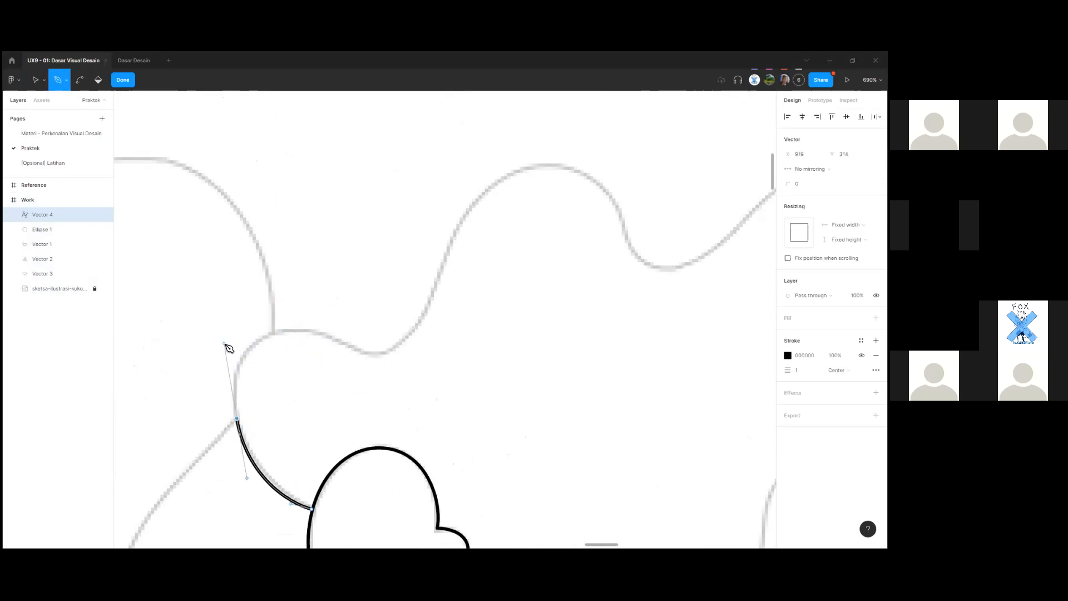
{"action": "left_click_drag", "start_coordinate": [339, 340], "coordinate": [396, 369]}
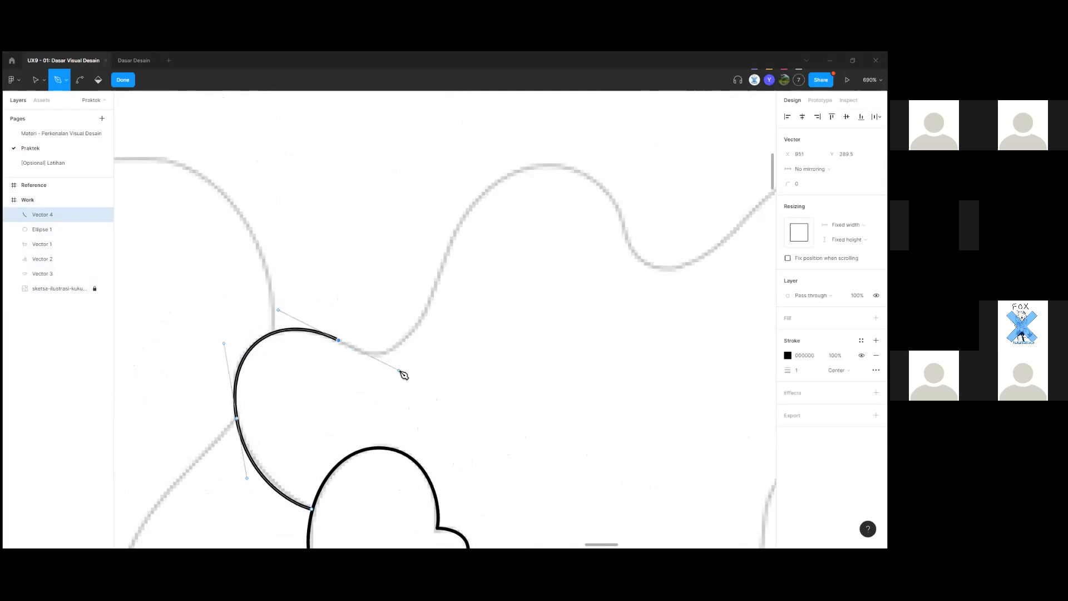
{"action": "left_click_drag", "start_coordinate": [435, 291], "coordinate": [451, 257]}
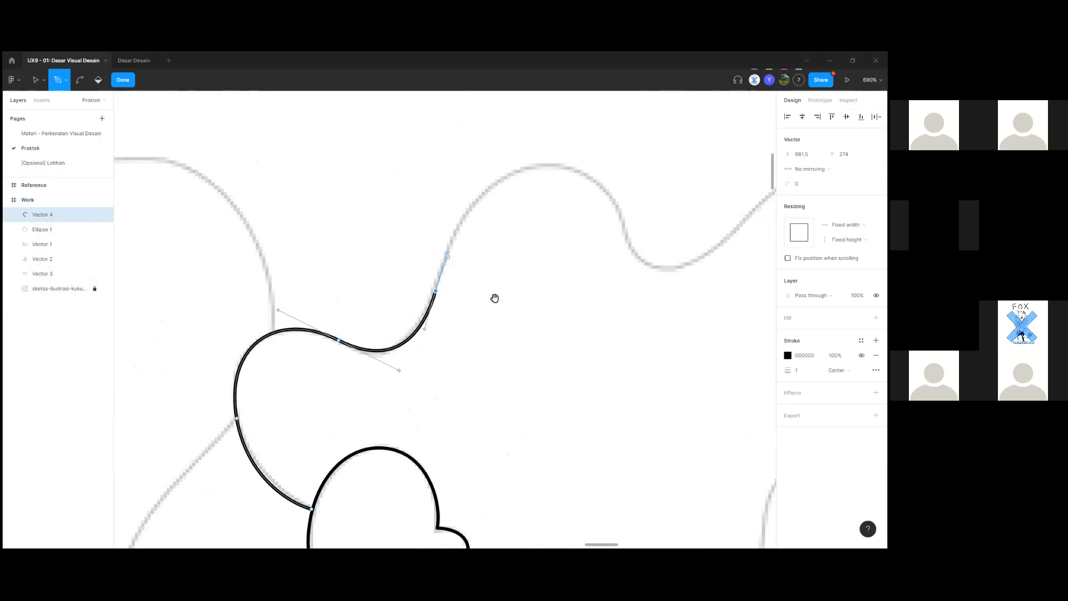
Extend the hair path over the wave top, crest and dip, redoing one misplaced point.
{"action": "scroll", "coordinate": [494, 298], "scroll_direction": "up", "scroll_amount": 4}
{"action": "scroll", "coordinate": [495, 298], "scroll_direction": "right", "scroll_amount": 4}
{"action": "left_click_drag", "start_coordinate": [434, 287], "coordinate": [500, 285]}
{"action": "scroll", "coordinate": [475, 401], "scroll_direction": "right", "scroll_amount": 6}
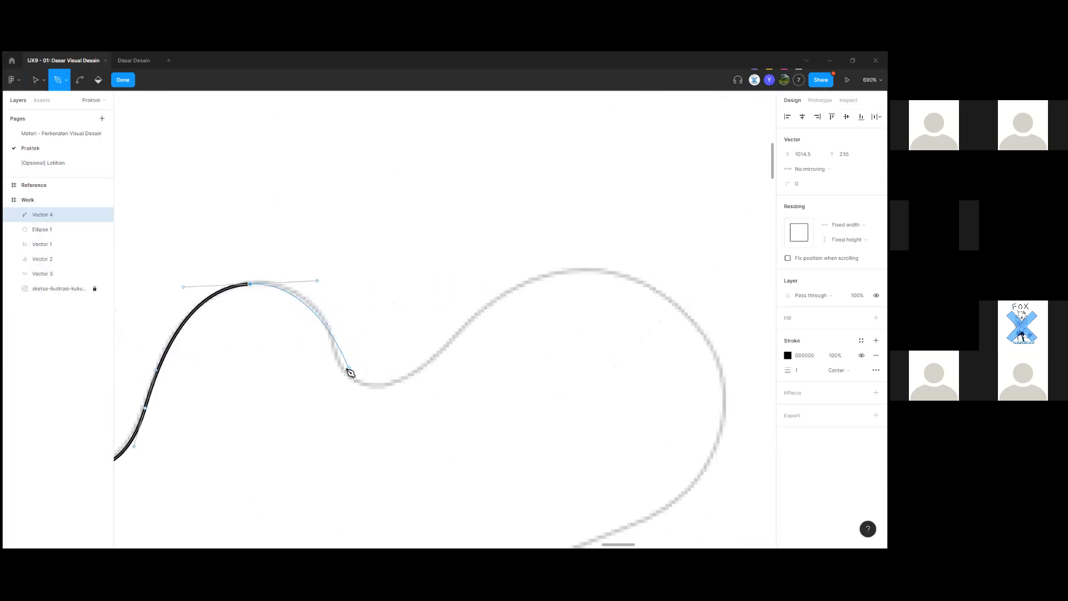
{"action": "left_click_drag", "start_coordinate": [343, 369], "coordinate": [364, 419]}
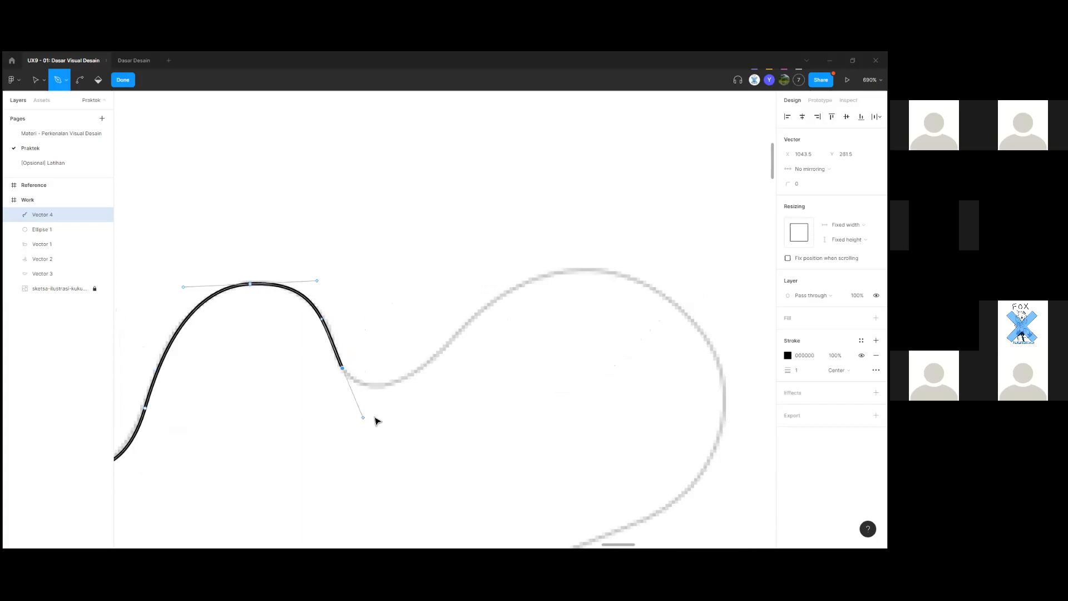
{"action": "left_click_drag", "start_coordinate": [462, 335], "coordinate": [508, 250]}
{"action": "key", "text": "ctrl+z"}
{"action": "key", "text": "ctrl+z"}
{"action": "left_click_drag", "start_coordinate": [461, 331], "coordinate": [491, 306]}
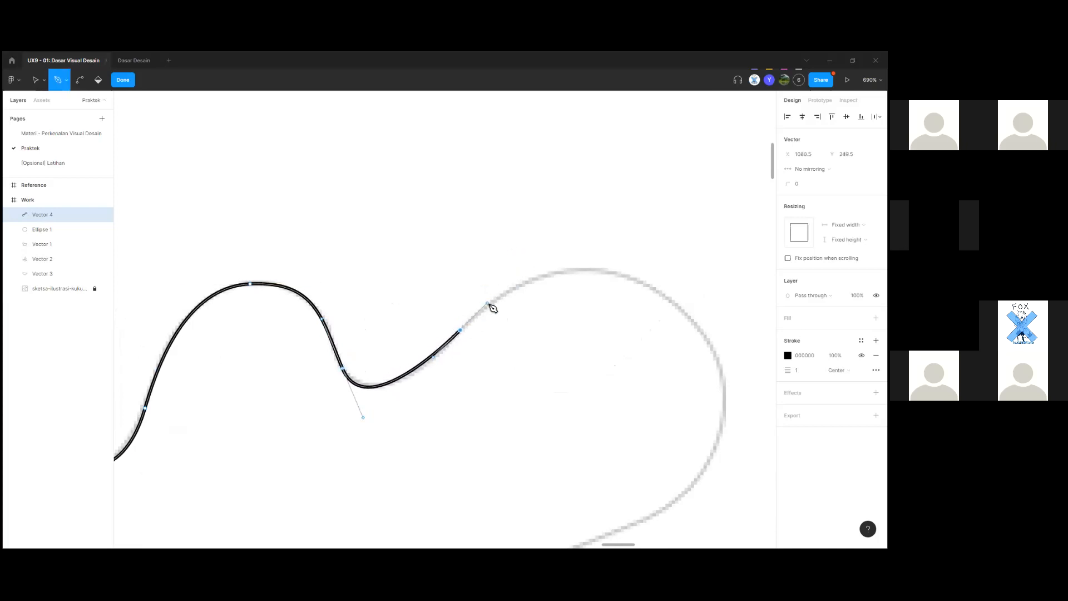
{"action": "left_click_drag", "start_coordinate": [509, 341], "coordinate": [343, 377]}
{"action": "left_click_drag", "start_coordinate": [521, 355], "coordinate": [632, 463]}
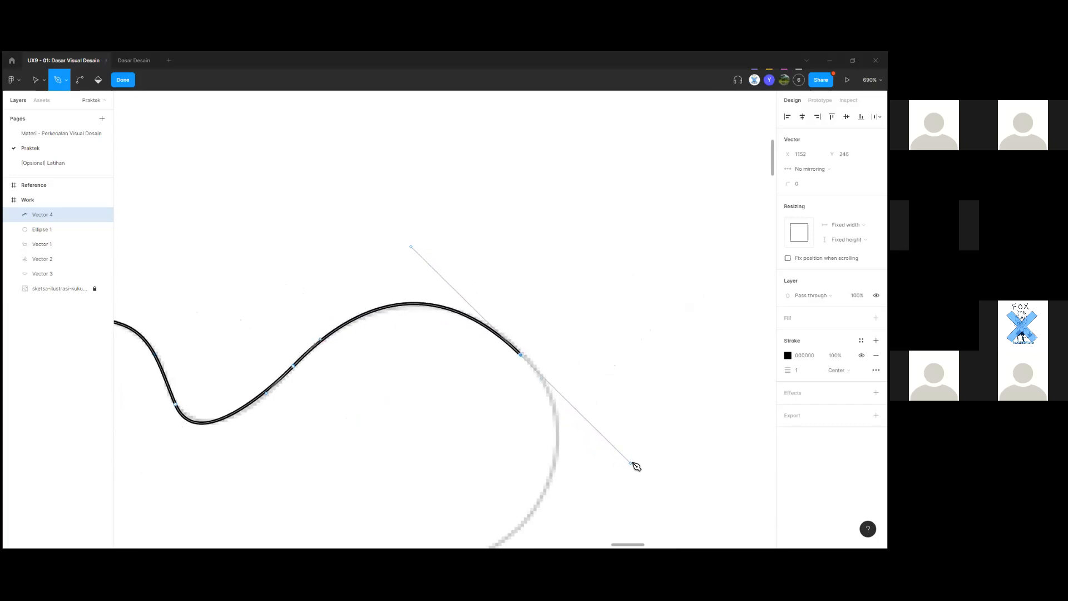
{"action": "scroll", "coordinate": [539, 400], "scroll_direction": "down", "scroll_amount": 5}
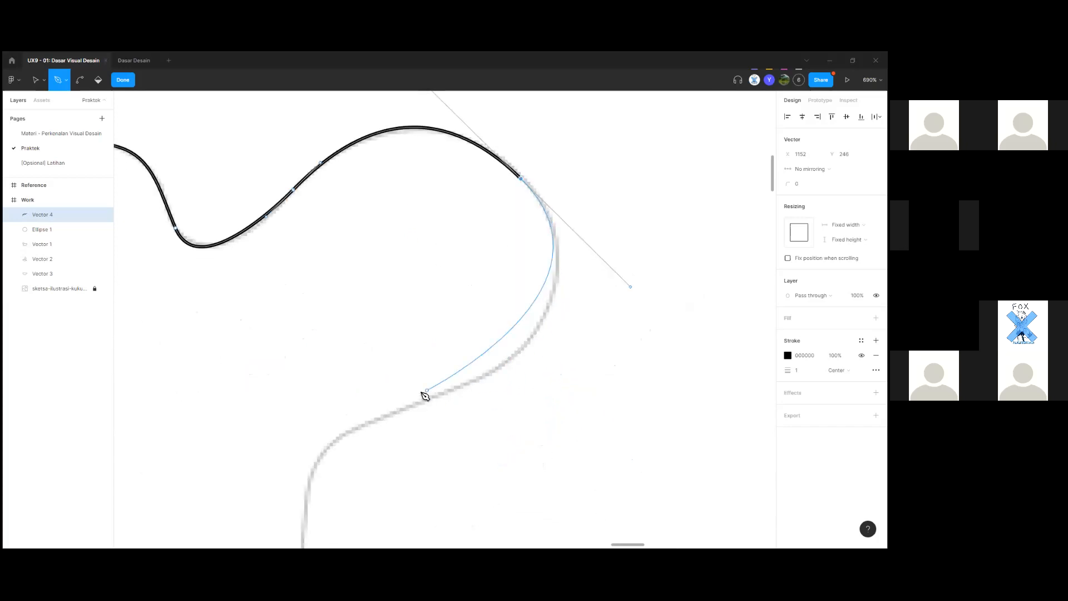
Add an anchor curving down the hair's right side after undoing three misplaced attempts.
{"action": "left_click_drag", "start_coordinate": [406, 409], "coordinate": [324, 418]}
{"action": "key", "text": "ctrl+z"}
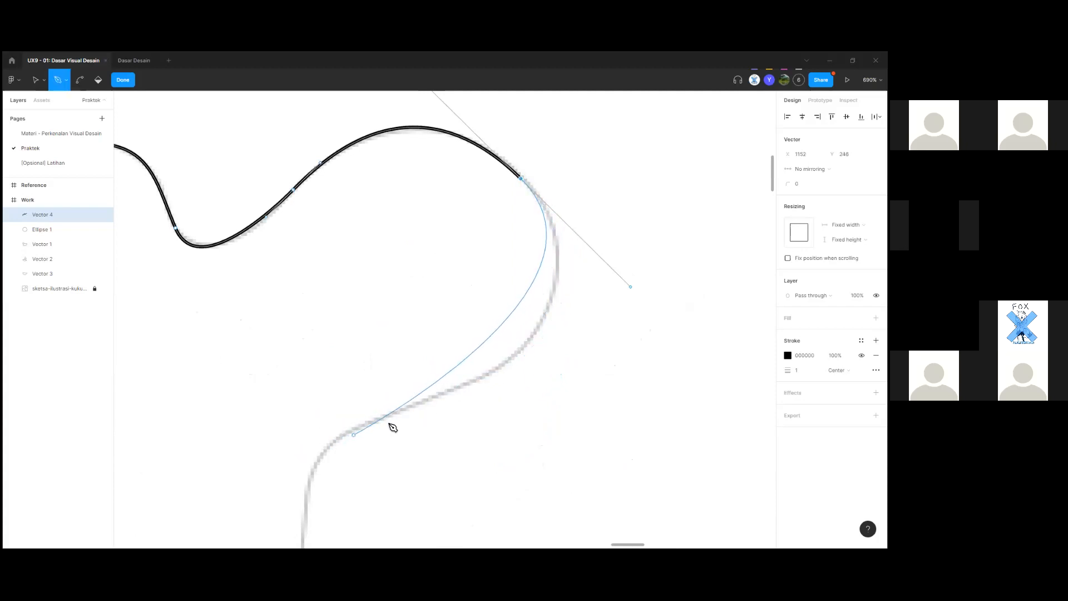
{"action": "left_click_drag", "start_coordinate": [376, 422], "coordinate": [267, 447]}
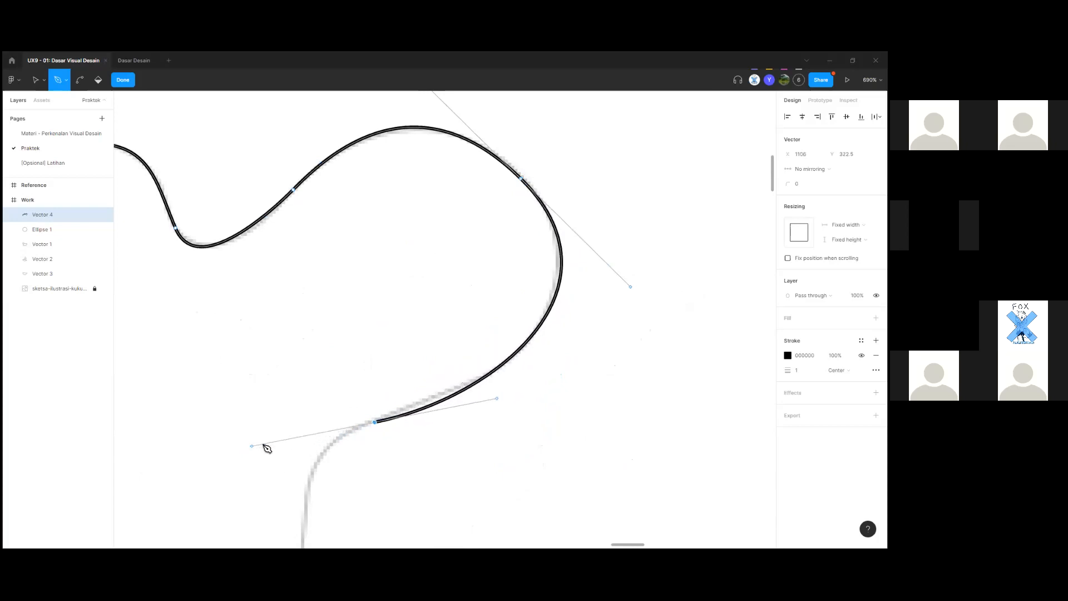
{"action": "key", "text": "ctrl+z"}
{"action": "left_click_drag", "start_coordinate": [480, 379], "coordinate": [461, 391]}
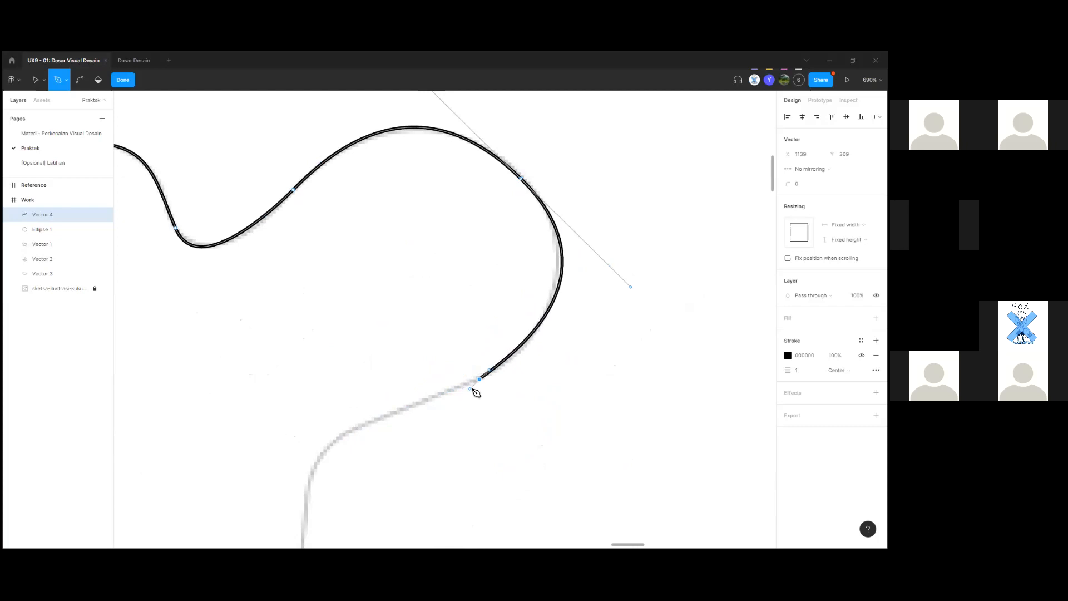
{"action": "key", "text": "ctrl+z"}
{"action": "left_click_drag", "start_coordinate": [468, 385], "coordinate": [445, 395]}
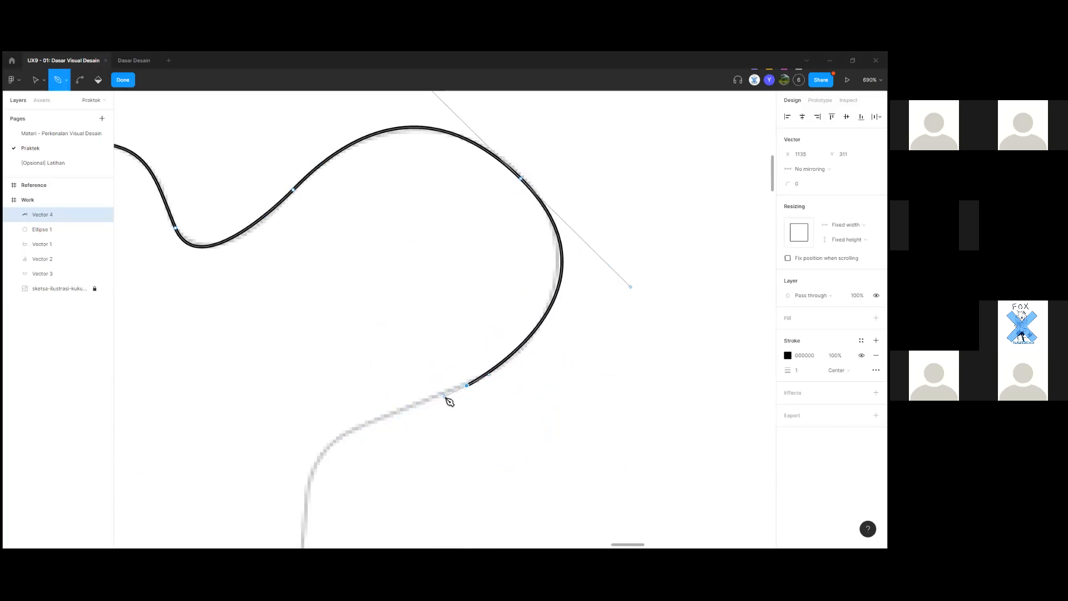
Bend the outline through the S-curve along the lower hair, undoing bad points.
{"action": "scroll", "coordinate": [390, 395], "scroll_direction": "down", "scroll_amount": 3}
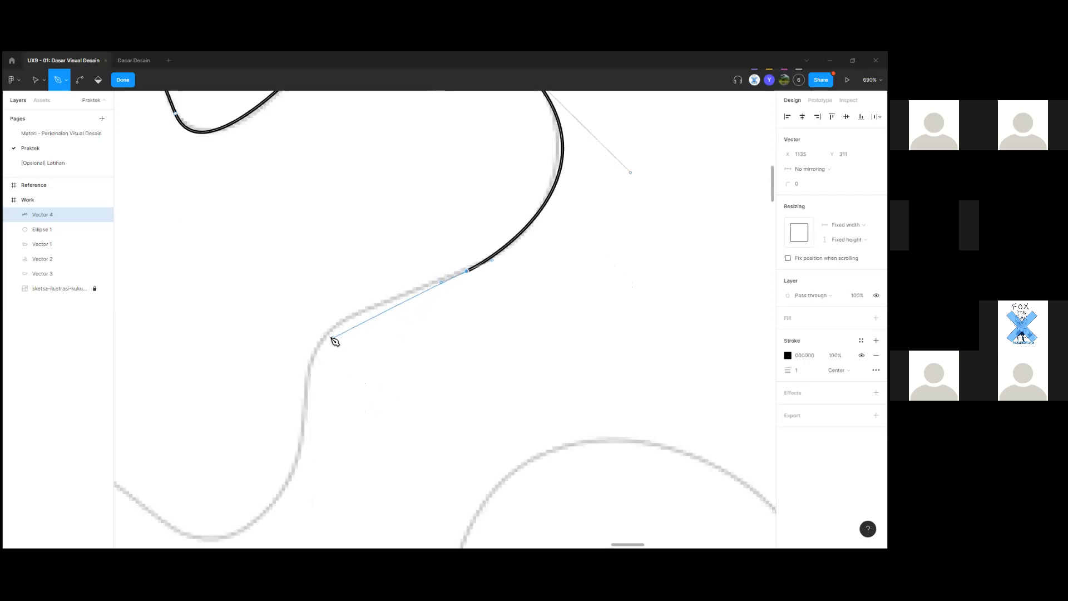
{"action": "left_click_drag", "start_coordinate": [305, 404], "coordinate": [303, 490]}
{"action": "key", "text": "ctrl+z"}
{"action": "key", "text": "ctrl+z"}
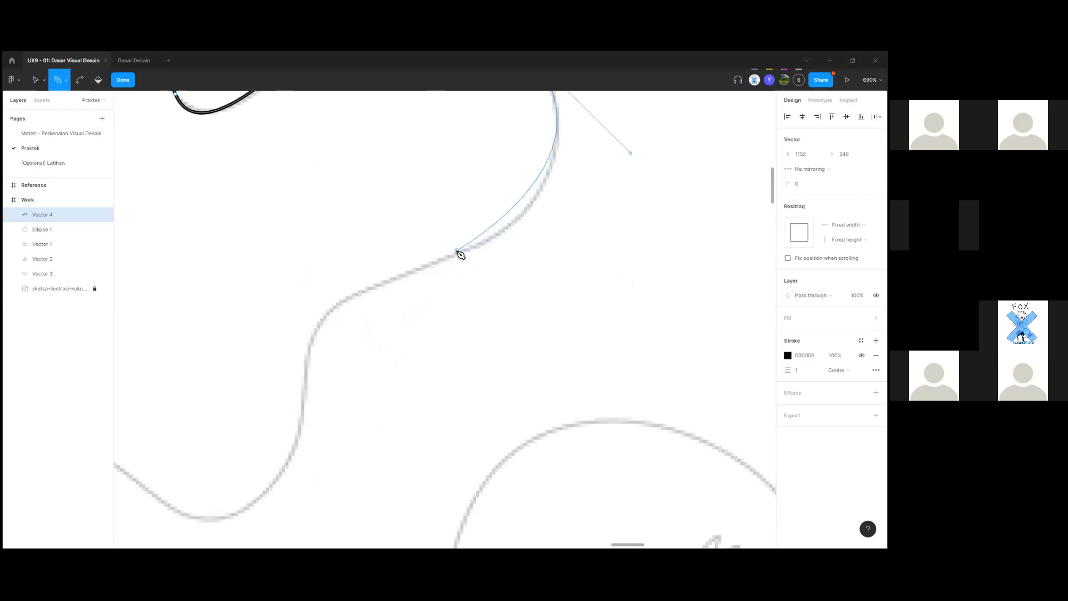
{"action": "mouse_move", "coordinate": [453, 254]}
{"action": "left_mouse_down"}
{"action": "mouse_move", "coordinate": [396, 281]}
{"action": "mouse_move", "coordinate": [410, 247]}
{"action": "mouse_move", "coordinate": [409, 266]}
{"action": "left_mouse_up"}
{"action": "scroll", "coordinate": [409, 267], "scroll_direction": "up", "scroll_amount": 3}
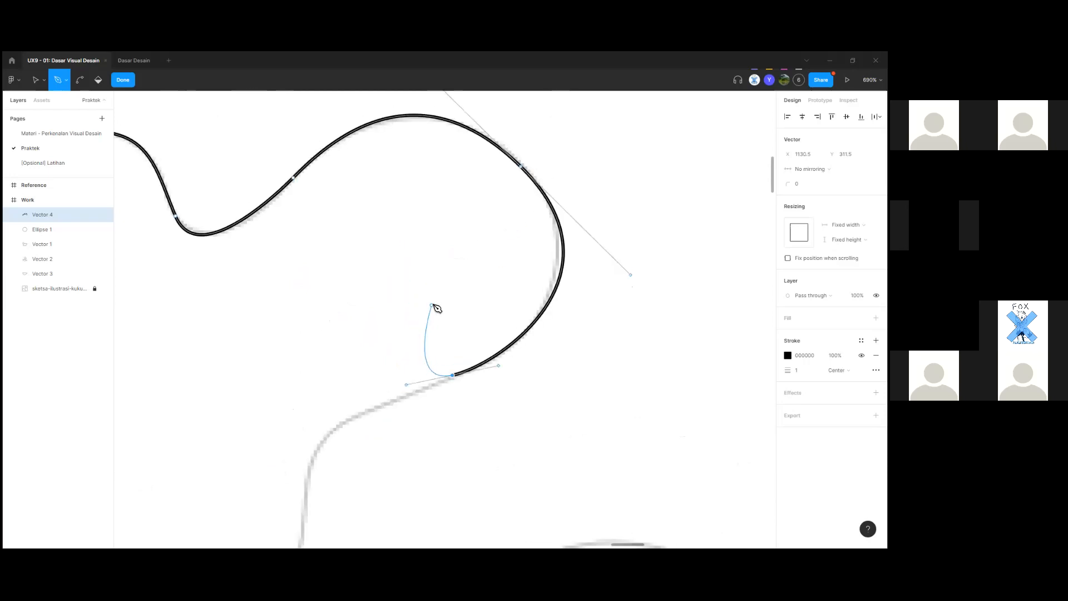
{"action": "scroll", "coordinate": [436, 309], "scroll_direction": "down", "scroll_amount": 2}
{"action": "left_click_drag", "start_coordinate": [309, 389], "coordinate": [295, 462]}
{"action": "mouse_move", "coordinate": [389, 403]}
{"action": "left_mouse_down"}
{"action": "mouse_move", "coordinate": [439, 447]}
{"action": "mouse_move", "coordinate": [438, 352]}
{"action": "left_mouse_up"}
{"action": "scroll", "coordinate": [408, 433], "scroll_direction": "down", "scroll_amount": 2}
{"action": "key", "text": "ctrl+z"}
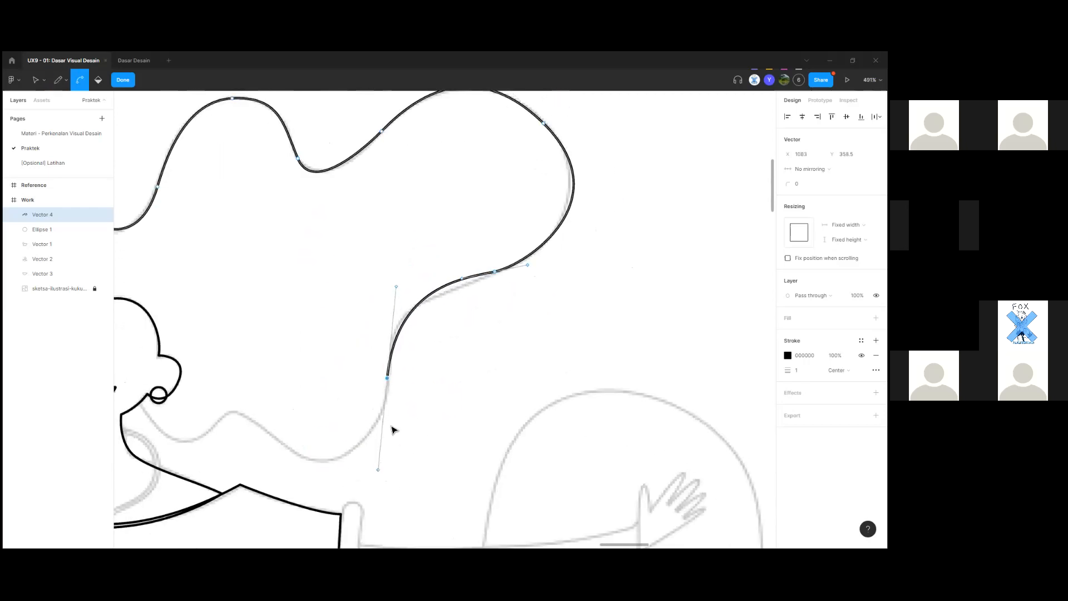
Add anchors down the lower hair strand and curve the outline back toward the earring.
{"action": "left_click_drag", "start_coordinate": [389, 374], "coordinate": [391, 440]}
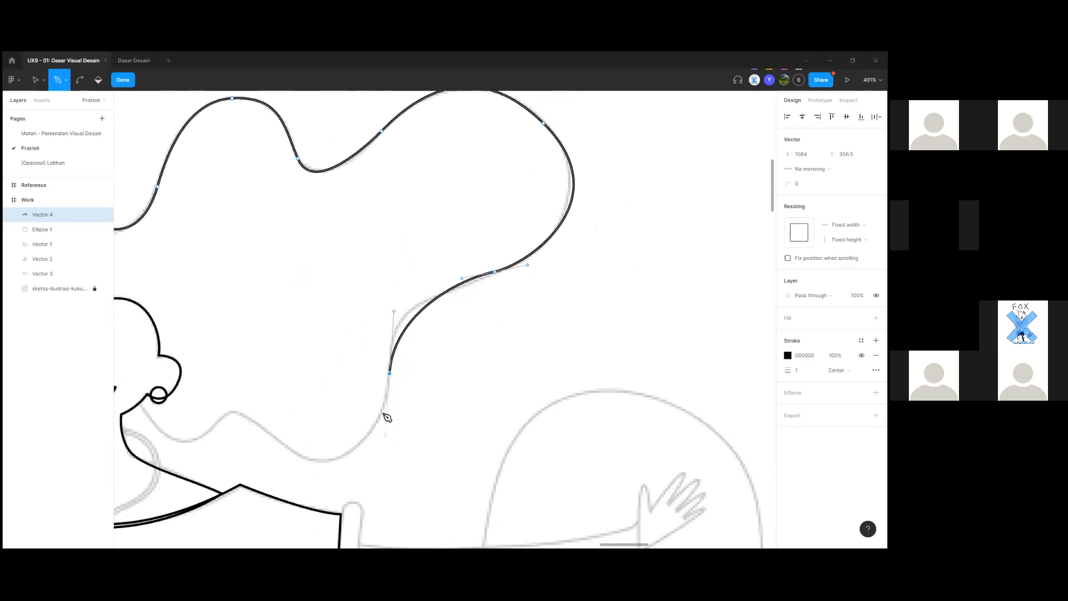
{"action": "scroll", "coordinate": [378, 413], "scroll_direction": "down", "scroll_amount": 2}
{"action": "left_click_drag", "start_coordinate": [357, 407], "coordinate": [476, 448]}
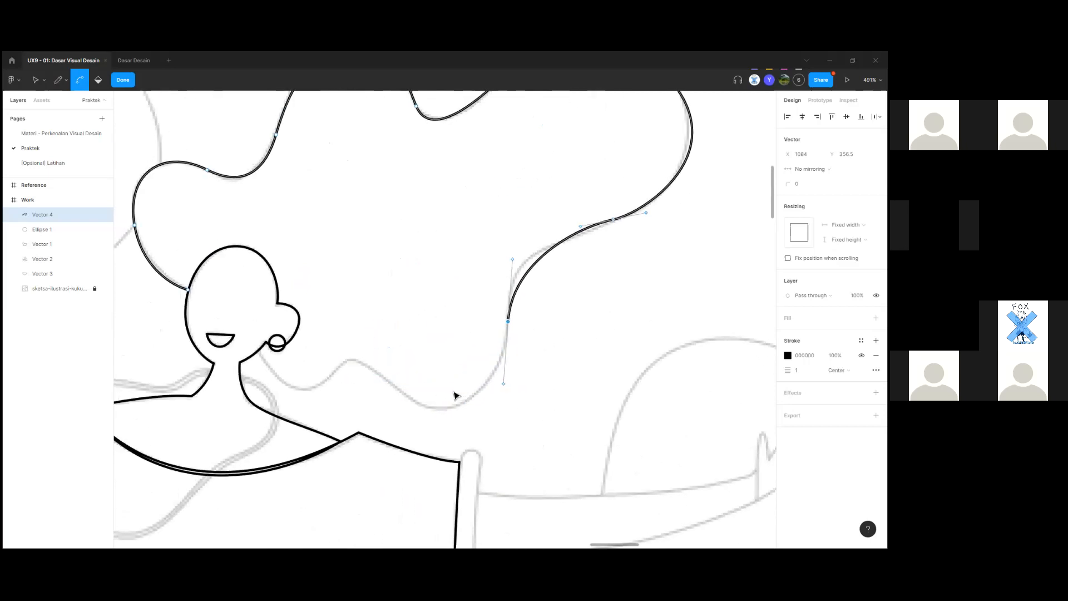
{"action": "scroll", "coordinate": [454, 395], "scroll_direction": "up", "scroll_amount": 3}
{"action": "left_click_drag", "start_coordinate": [384, 393], "coordinate": [312, 338]}
{"action": "left_click_drag", "start_coordinate": [304, 396], "coordinate": [366, 422]}
{"action": "left_click_drag", "start_coordinate": [345, 372], "coordinate": [337, 358]}
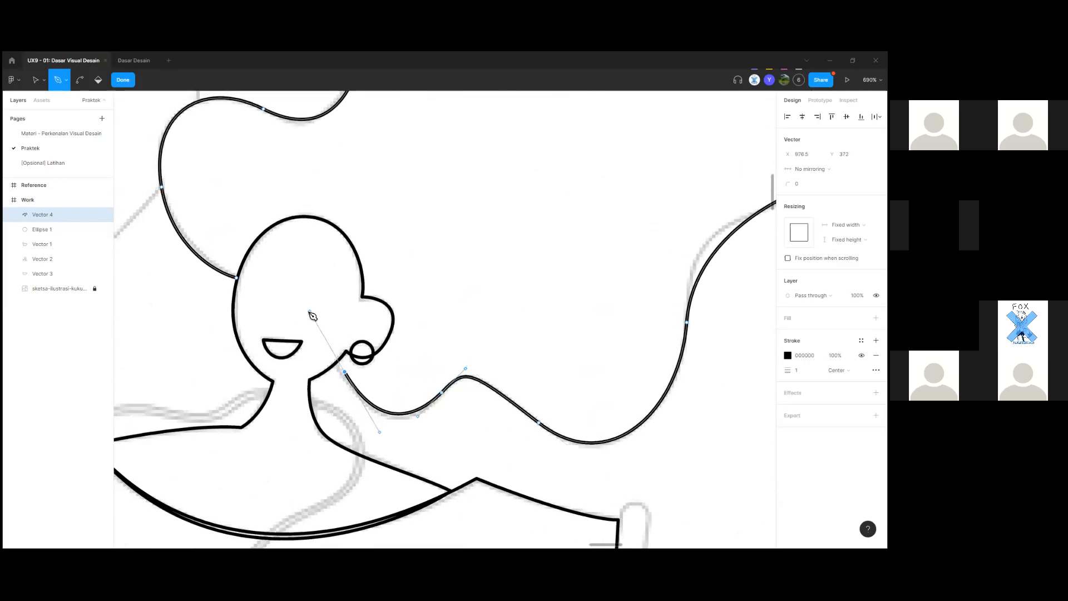
{"action": "key", "text": "ctrl+z"}
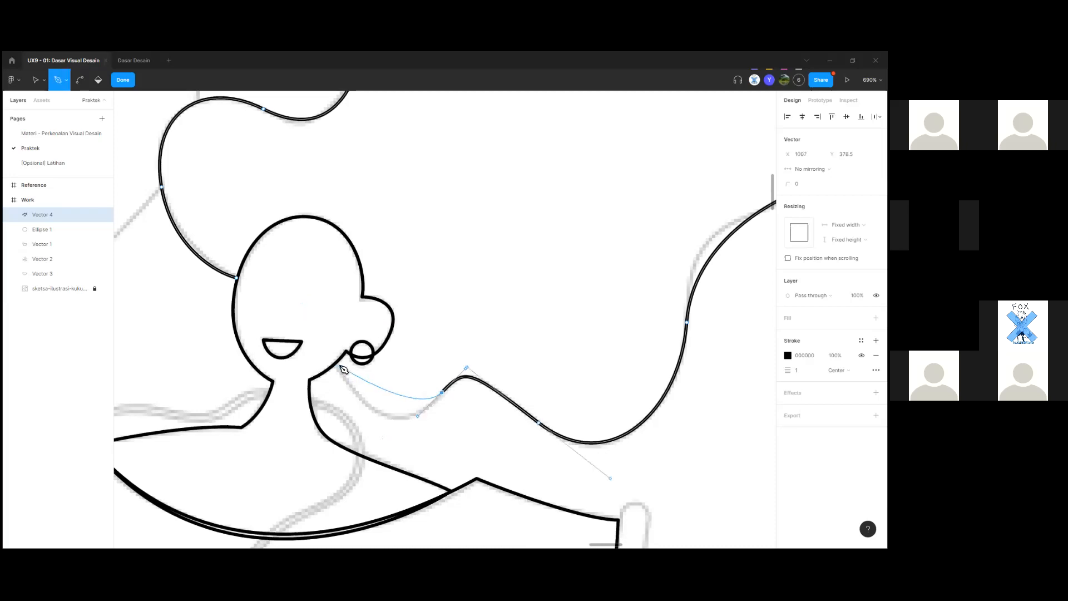
{"action": "left_click_drag", "start_coordinate": [336, 365], "coordinate": [361, 372]}
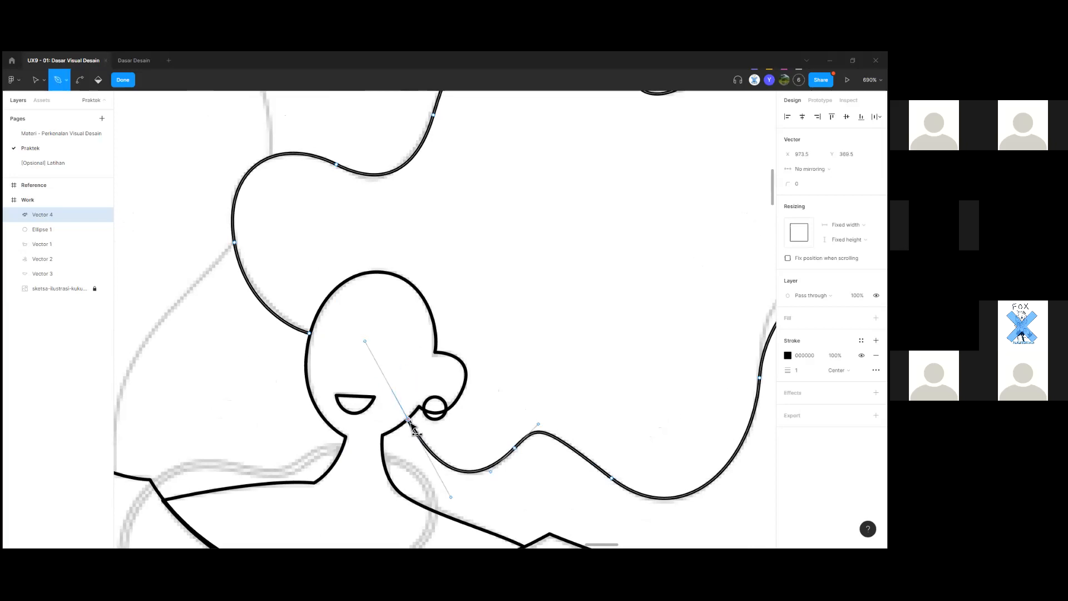
Close the hair outline at its starting point on the head and review the result.
{"action": "scroll", "coordinate": [409, 421], "scroll_direction": "up", "scroll_amount": 6}
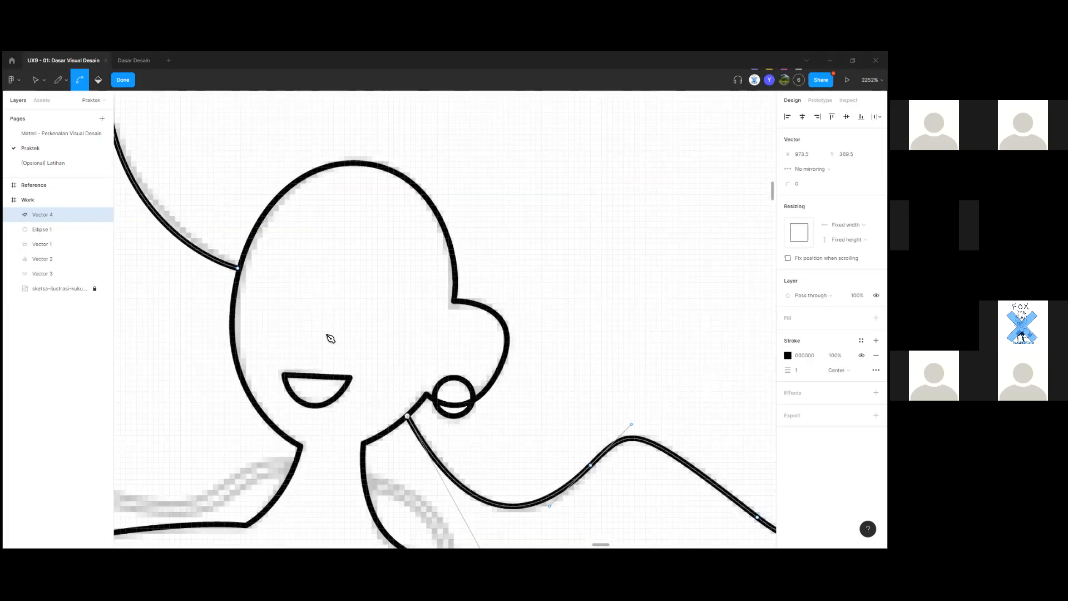
{"action": "scroll", "coordinate": [329, 337], "scroll_direction": "down", "scroll_amount": 6}
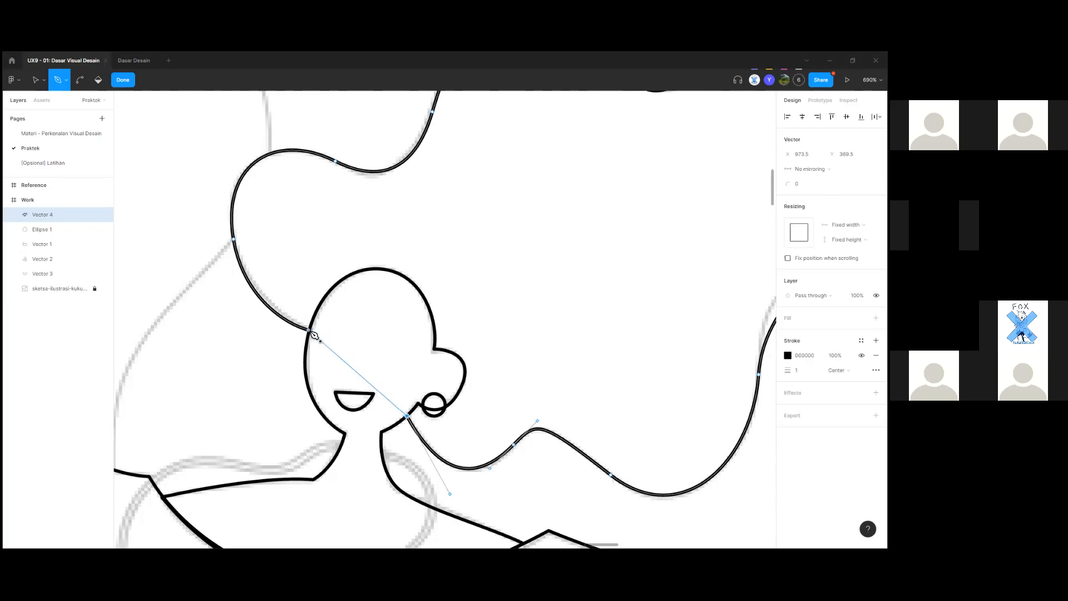
{"action": "scroll", "coordinate": [314, 334], "scroll_direction": "up", "scroll_amount": 5}
{"action": "left_click", "coordinate": [308, 330]}
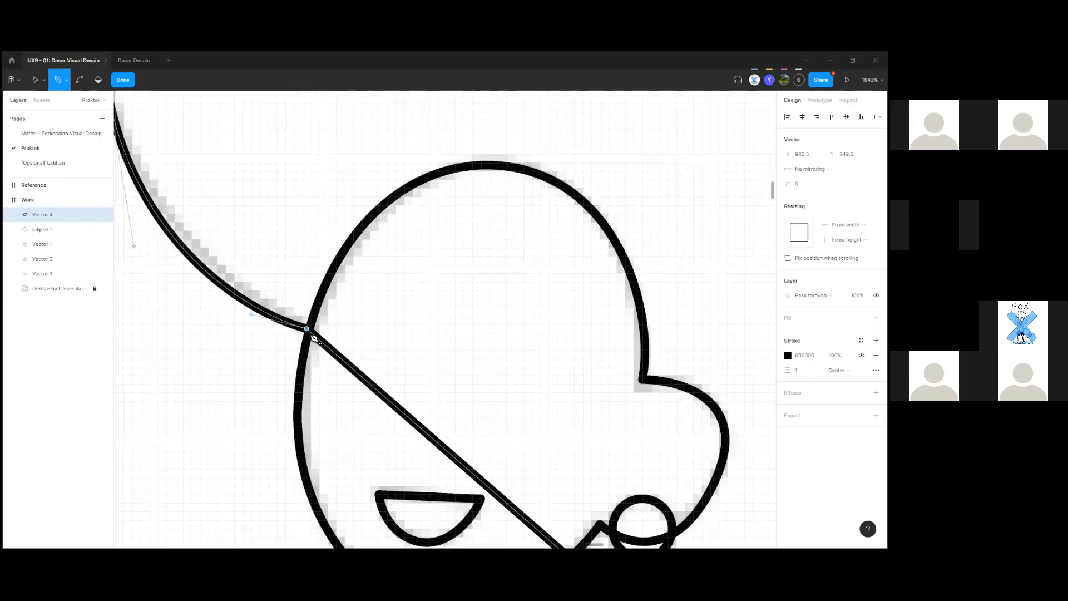
{"action": "scroll", "coordinate": [324, 344], "scroll_direction": "down", "scroll_amount": 8}
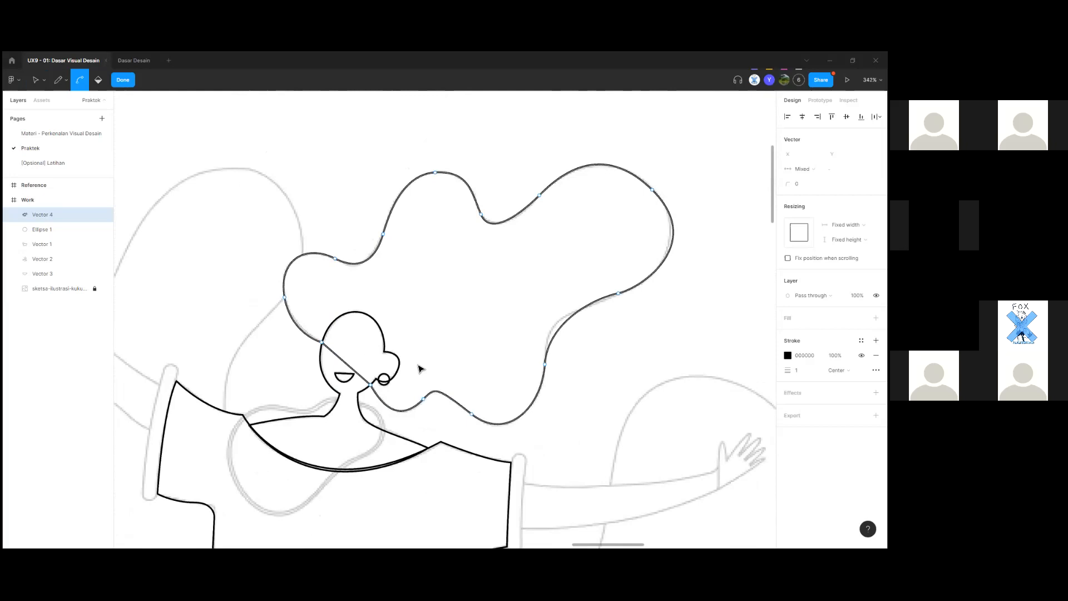
{"action": "mouse_move", "coordinate": [370, 535]}
{"action": "left_mouse_down"}
{"action": "mouse_move", "coordinate": [372, 470]}
{"action": "mouse_move", "coordinate": [634, 467]}
{"action": "mouse_move", "coordinate": [386, 539]}
{"action": "mouse_move", "coordinate": [616, 423]}
{"action": "left_mouse_up"}
{"action": "left_click_drag", "start_coordinate": [566, 309], "coordinate": [471, 504]}
{"action": "scroll", "coordinate": [448, 377], "scroll_direction": "up", "scroll_amount": 5}
{"action": "key", "text": "p"}
{"action": "scroll", "coordinate": [430, 447], "scroll_direction": "up", "scroll_amount": 7}
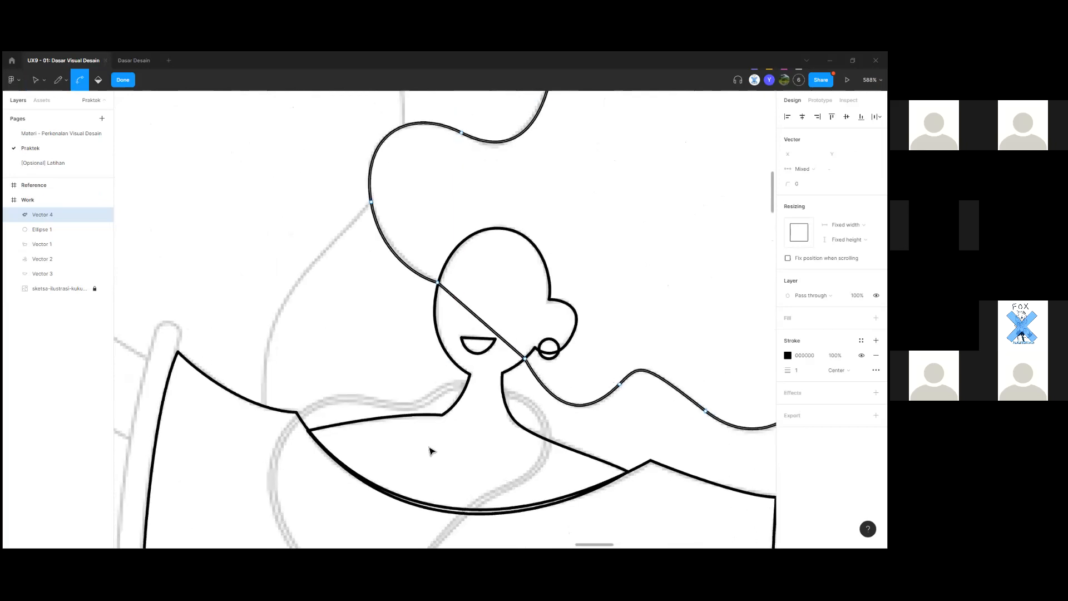
{"action": "scroll", "coordinate": [484, 322], "scroll_direction": "down", "scroll_amount": 2}
{"action": "scroll", "coordinate": [506, 245], "scroll_direction": "down", "scroll_amount": 3}
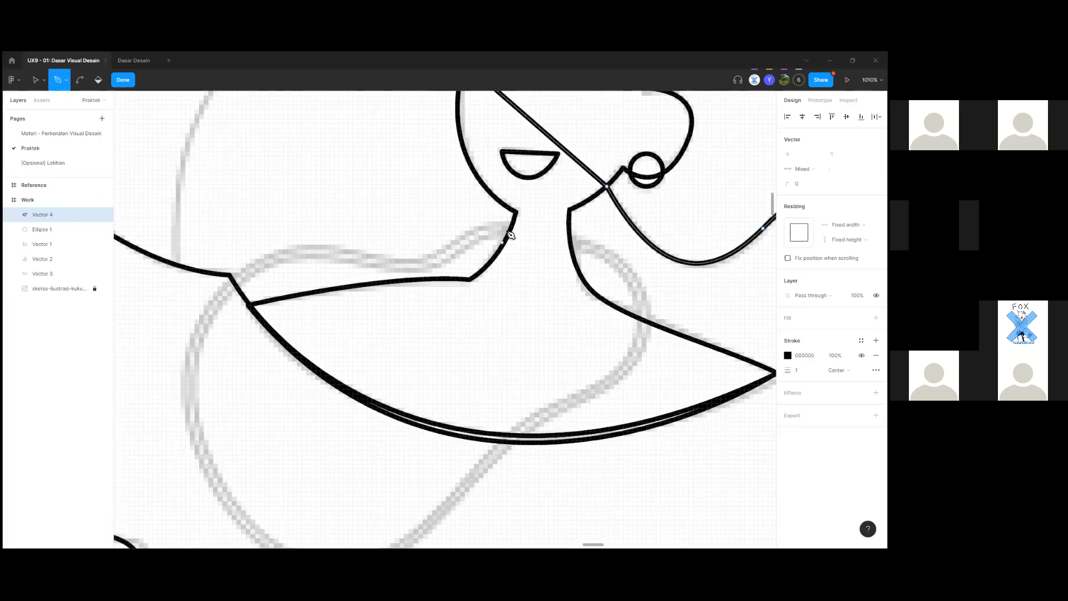
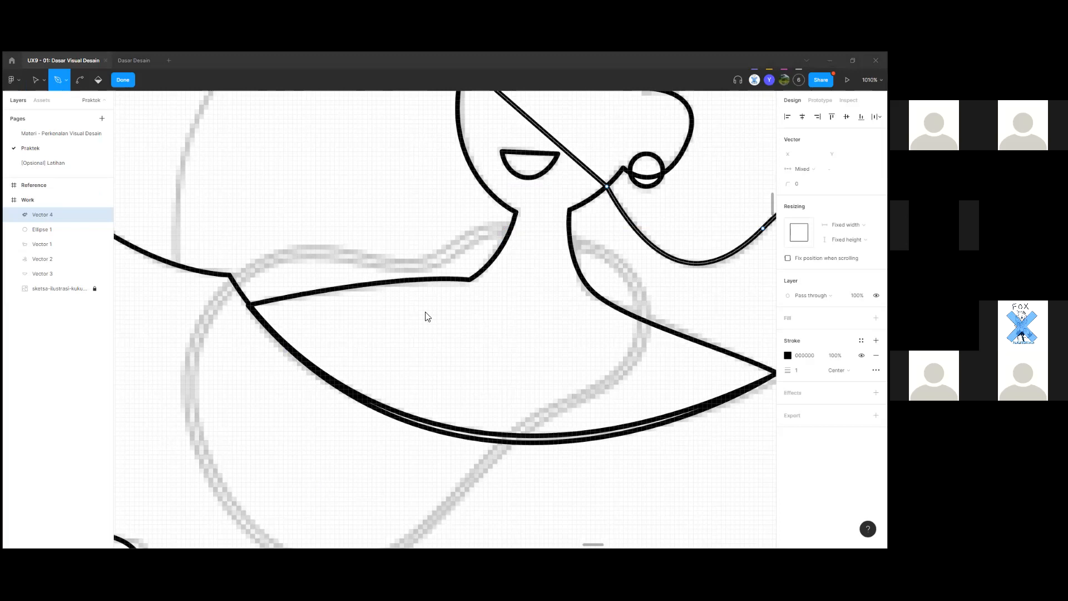
Trace the arm's upper edge with curved pen anchors and curve down the loop's left side.
{"action": "scroll", "coordinate": [473, 322], "scroll_direction": "up", "scroll_amount": 1}
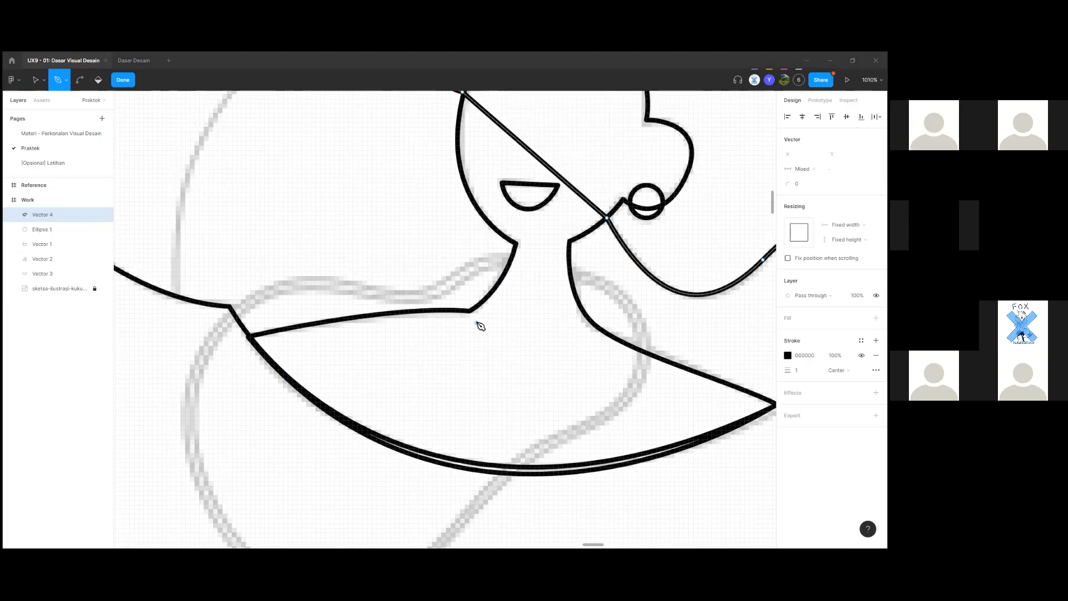
{"action": "scroll", "coordinate": [519, 266], "scroll_direction": "up", "scroll_amount": 3}
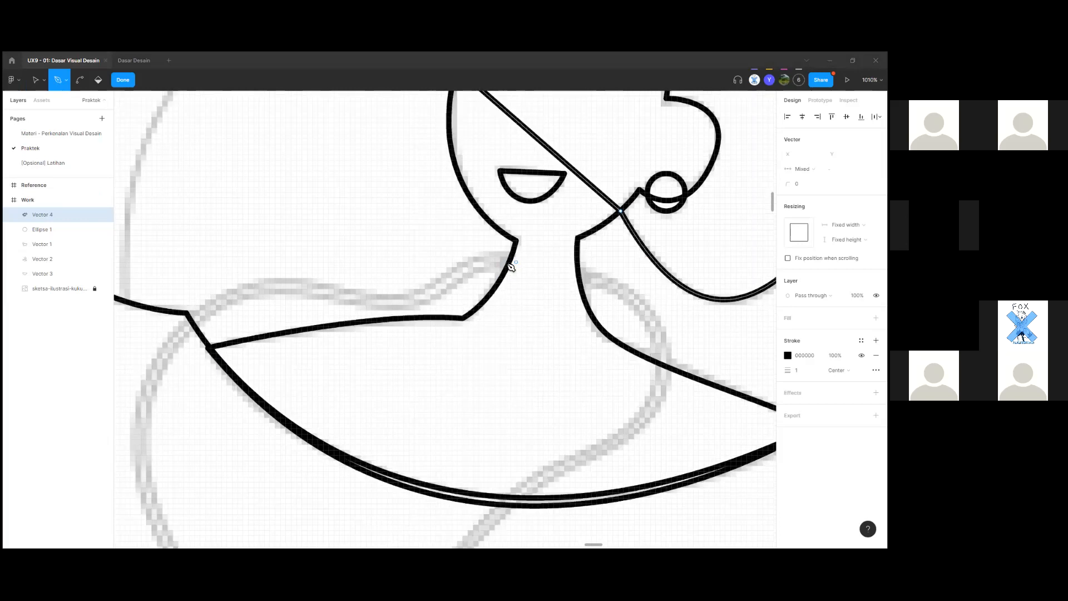
{"action": "scroll", "coordinate": [436, 289], "scroll_direction": "down", "scroll_amount": 4}
{"action": "left_click_drag", "start_coordinate": [431, 287], "coordinate": [374, 327]}
{"action": "key", "text": "ctrl+z"}
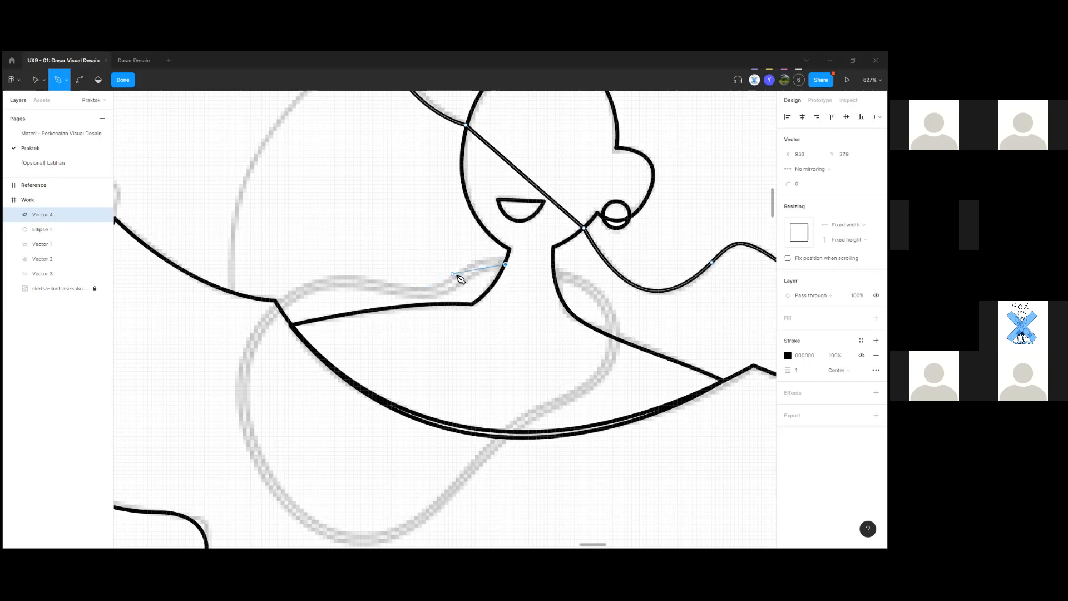
{"action": "left_click_drag", "start_coordinate": [461, 272], "coordinate": [431, 293]}
{"action": "left_click_drag", "start_coordinate": [365, 279], "coordinate": [339, 274]}
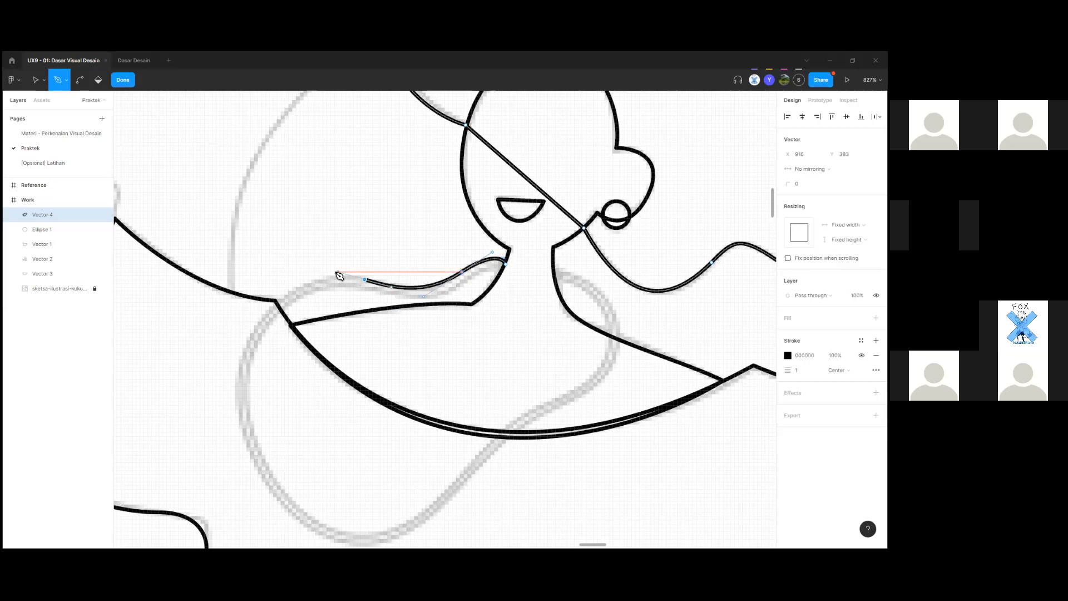
{"action": "left_click_drag", "start_coordinate": [238, 386], "coordinate": [232, 484]}
Curve the outline across the bottom of the loop and close the path at its start.
{"action": "scroll", "coordinate": [265, 446], "scroll_direction": "down", "scroll_amount": 5}
{"action": "left_click_drag", "start_coordinate": [389, 337], "coordinate": [459, 317]}
{"action": "scroll", "coordinate": [459, 318], "scroll_direction": "up", "scroll_amount": 3}
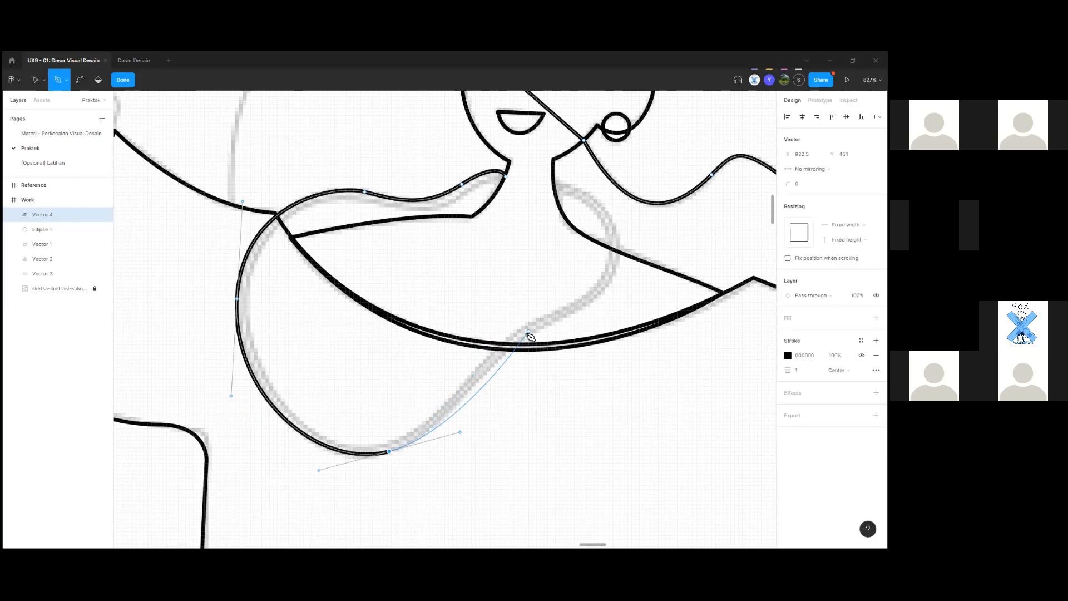
{"action": "left_click_drag", "start_coordinate": [513, 344], "coordinate": [537, 332]}
{"action": "scroll", "coordinate": [537, 333], "scroll_direction": "up", "scroll_amount": 1}
{"action": "left_click_drag", "start_coordinate": [614, 260], "coordinate": [612, 209]}
{"action": "scroll", "coordinate": [610, 246], "scroll_direction": "up", "scroll_amount": 3}
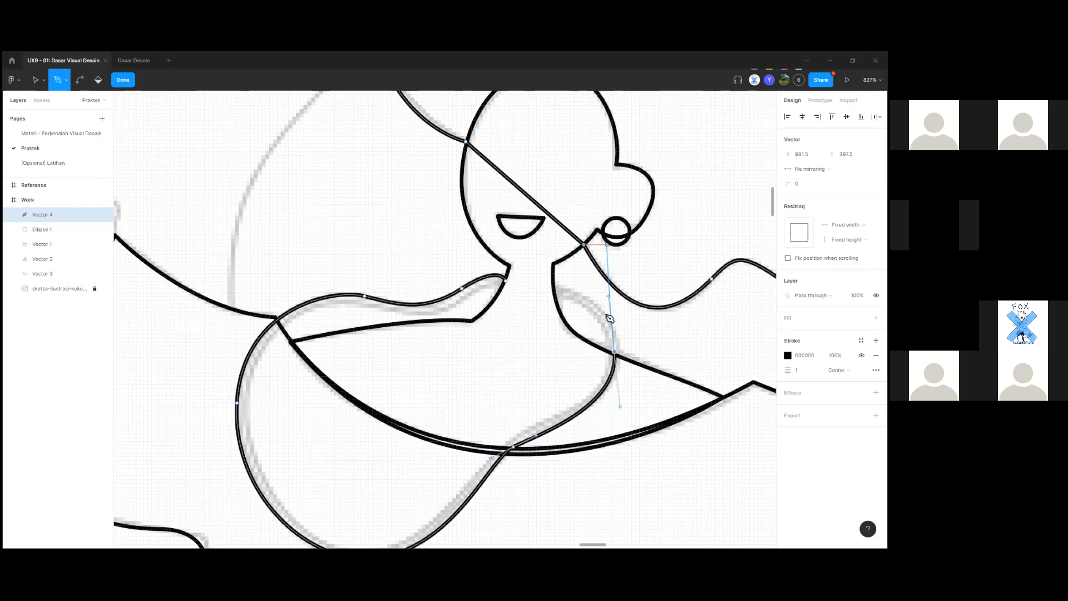
{"action": "scroll", "coordinate": [609, 315], "scroll_direction": "up", "scroll_amount": 3}
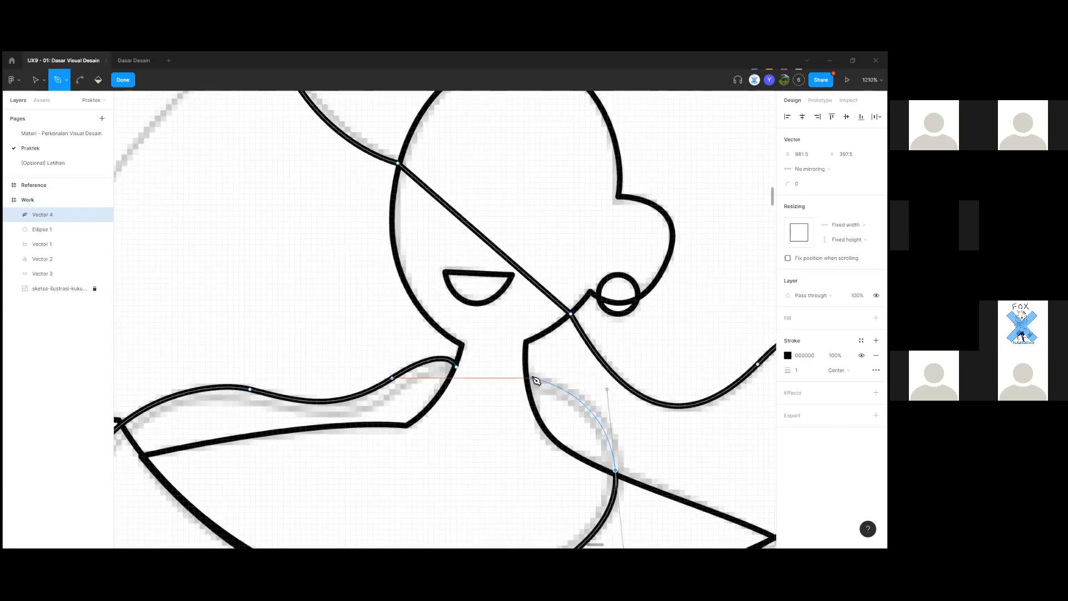
{"action": "left_click", "coordinate": [530, 378]}
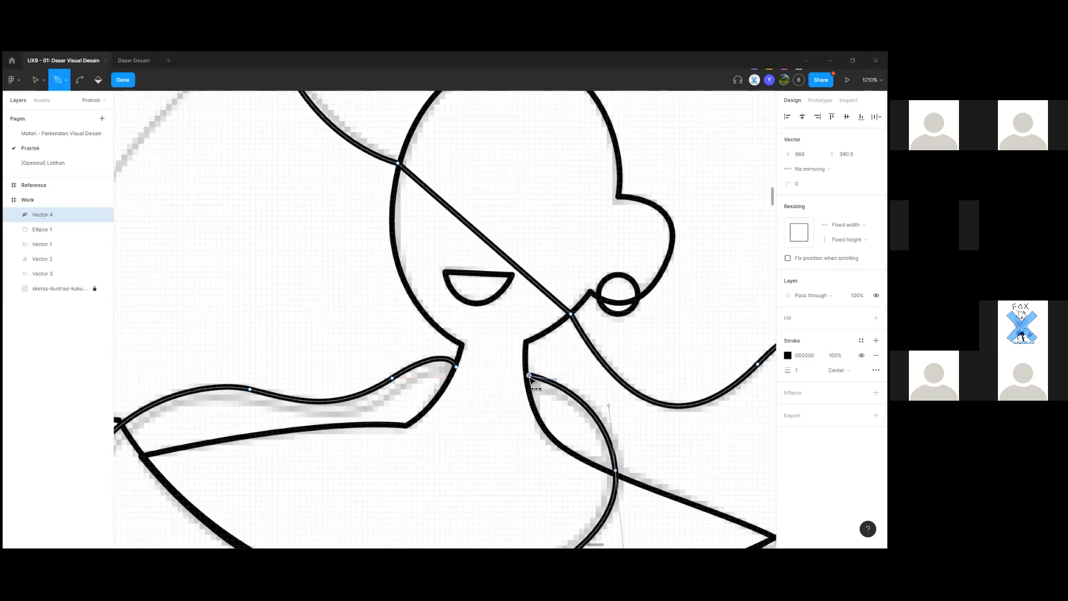
{"action": "scroll", "coordinate": [551, 345], "scroll_direction": "down", "scroll_amount": 5}
{"action": "scroll", "coordinate": [542, 303], "scroll_direction": "down", "scroll_amount": 3}
{"action": "scroll", "coordinate": [544, 303], "scroll_direction": "up", "scroll_amount": 3}
{"action": "scroll", "coordinate": [568, 358], "scroll_direction": "down", "scroll_amount": 3}
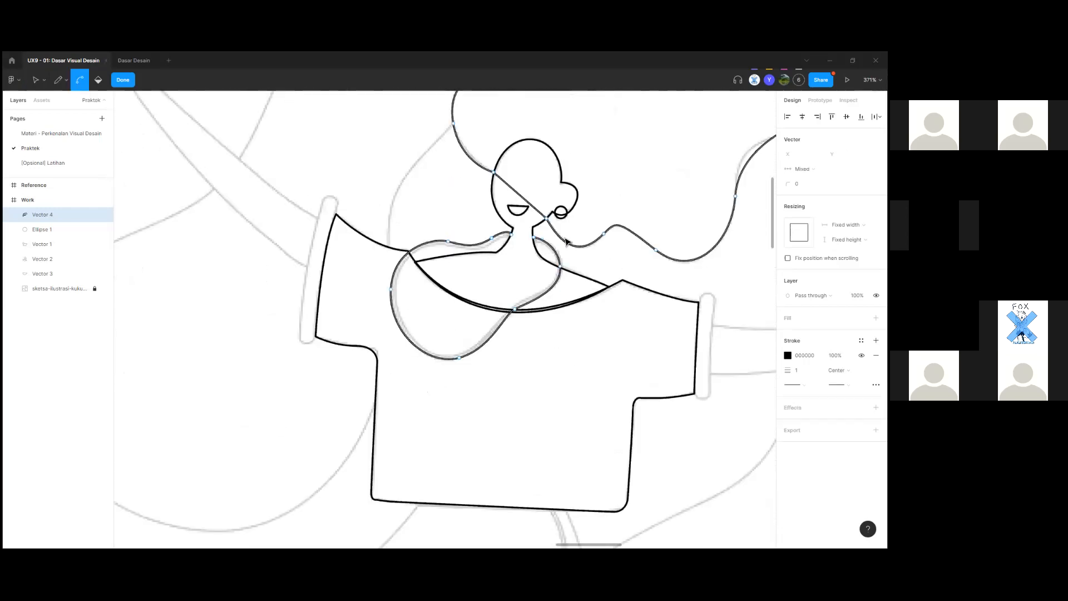
{"action": "scroll", "coordinate": [501, 300], "scroll_direction": "up", "scroll_amount": 10}
{"action": "scroll", "coordinate": [474, 337], "scroll_direction": "up", "scroll_amount": 5}
Reshape the curve at the point where the arm meets the body.
{"action": "key", "text": "Escape"}
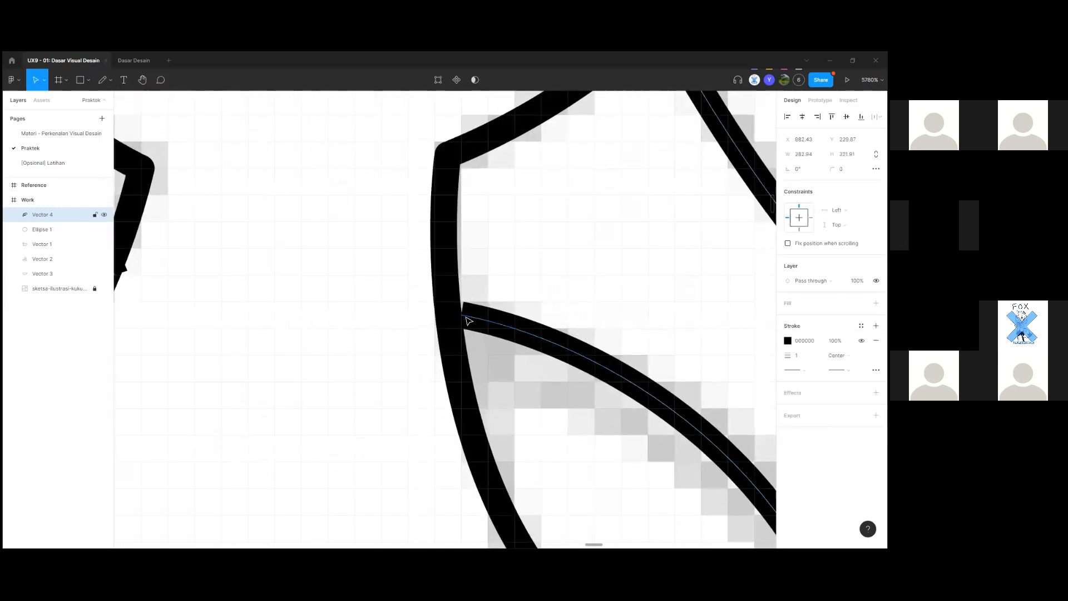
{"action": "double_click", "coordinate": [466, 322]}
{"action": "scroll", "coordinate": [470, 321], "scroll_direction": "down", "scroll_amount": 3}
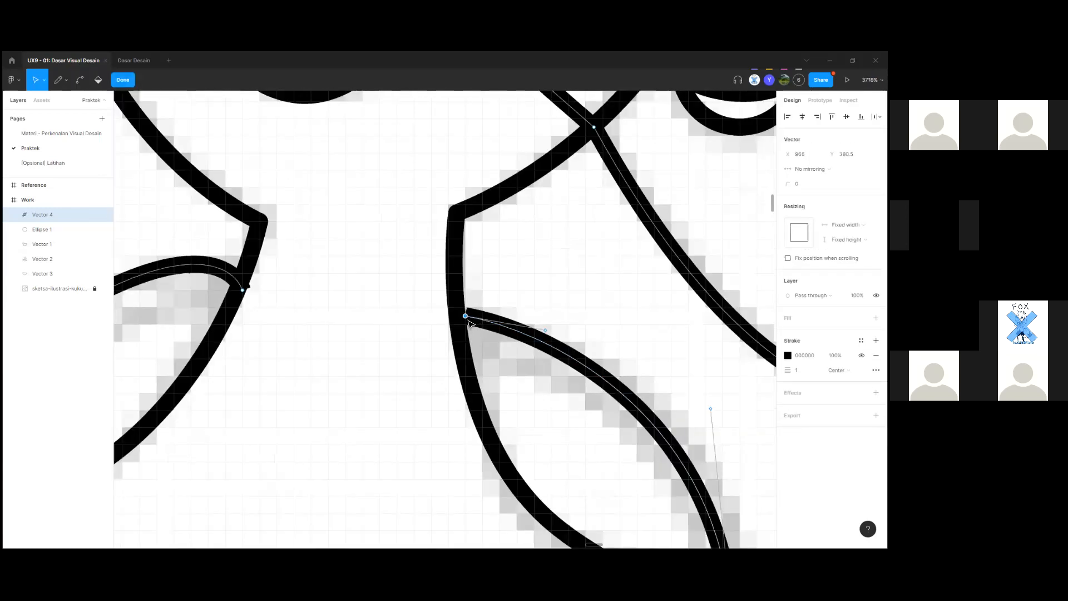
{"action": "key", "text": "Escape"}
{"action": "key", "text": "Escape"}
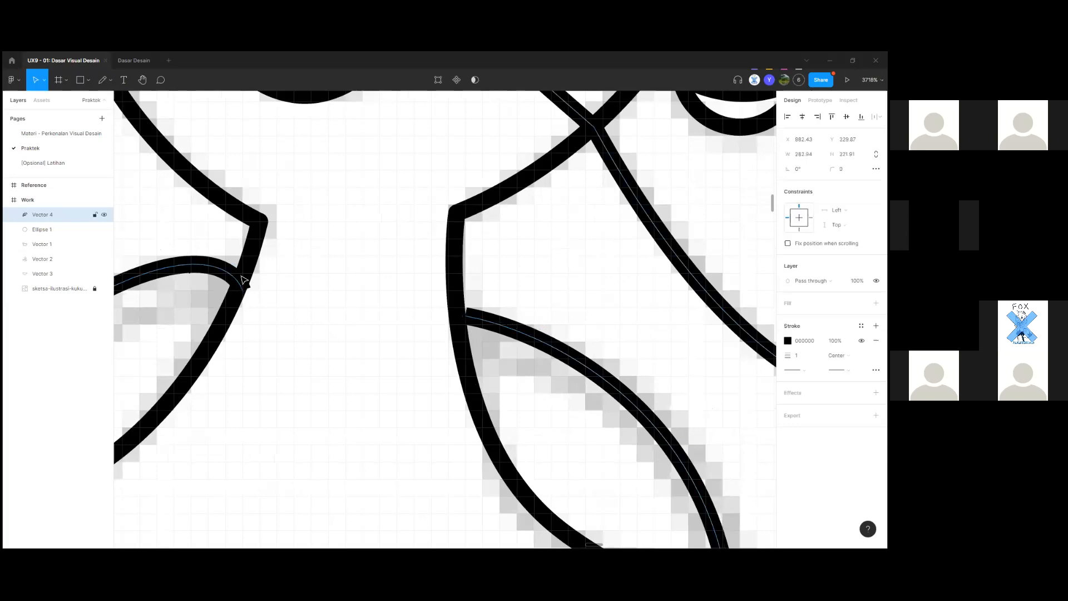
{"action": "double_click", "coordinate": [245, 292]}
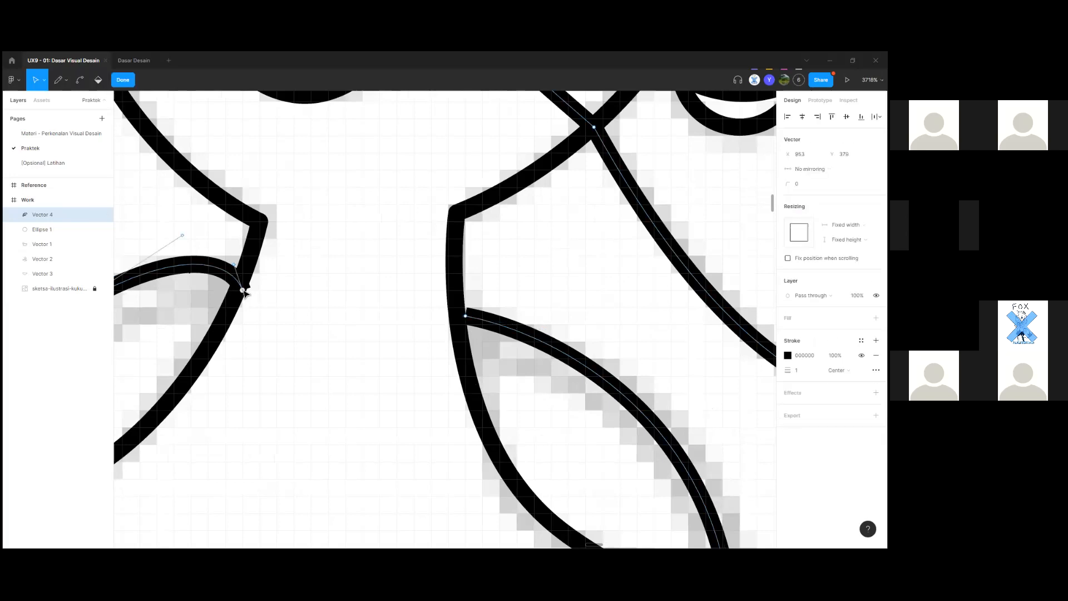
{"action": "key", "text": "Escape"}
{"action": "double_click", "coordinate": [245, 290]}
{"action": "left_click", "coordinate": [243, 290]}
{"action": "scroll", "coordinate": [238, 270], "scroll_direction": "up", "scroll_amount": 3}
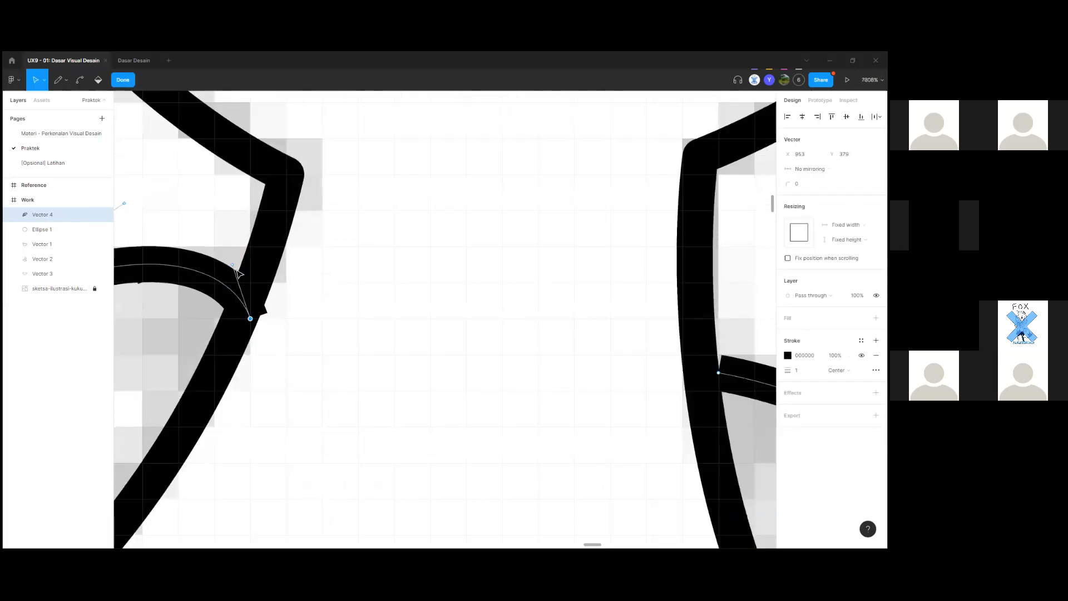
{"action": "left_click_drag", "start_coordinate": [234, 269], "coordinate": [208, 305]}
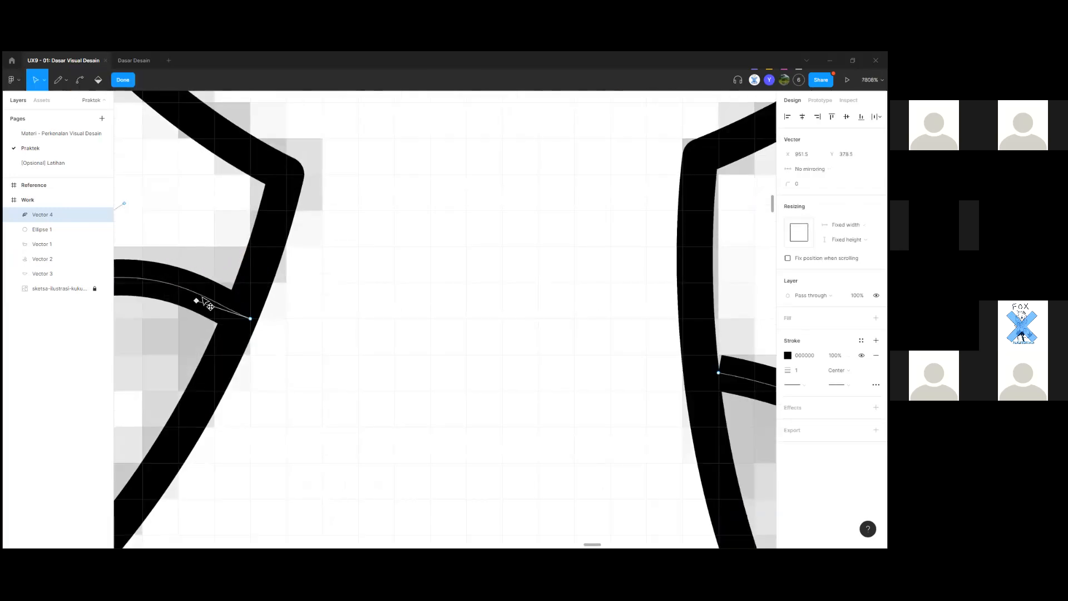
{"action": "scroll", "coordinate": [358, 347], "scroll_direction": "down", "scroll_amount": 5}
{"action": "scroll", "coordinate": [503, 365], "scroll_direction": "up", "scroll_amount": 3}
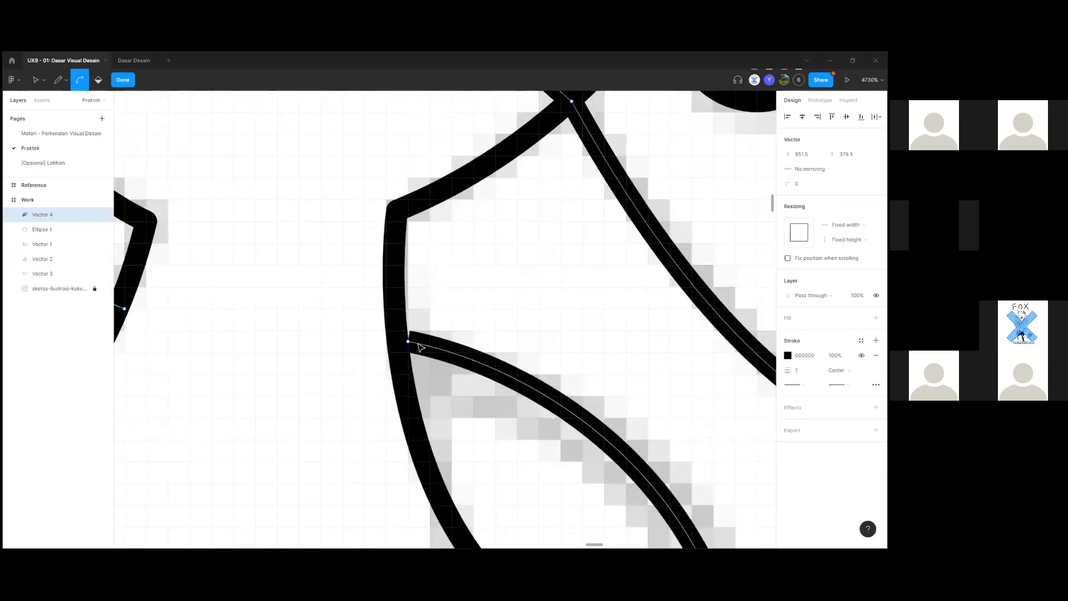
Turn the neck junction point into a sharp corner with the Bend tool and pull a new handle.
{"action": "left_click", "coordinate": [414, 344]}
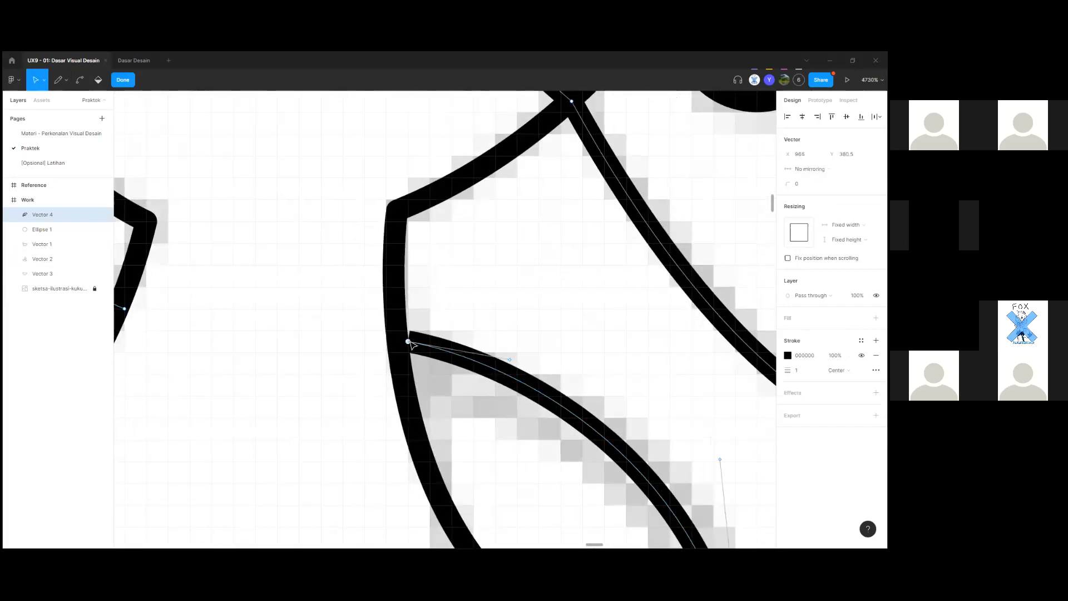
{"action": "left_click", "coordinate": [80, 83]}
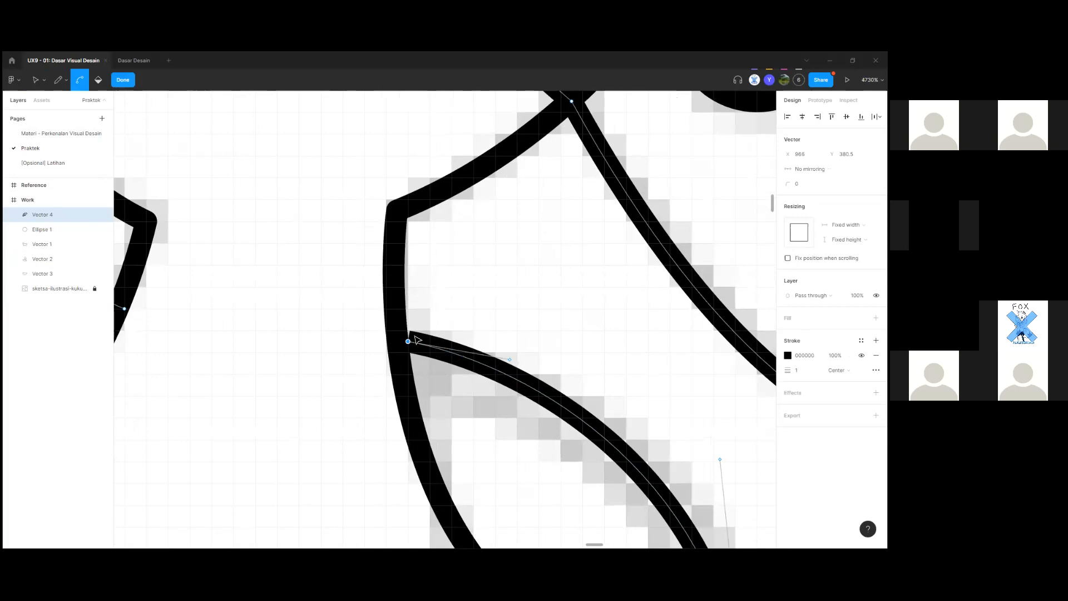
{"action": "left_click", "coordinate": [409, 342]}
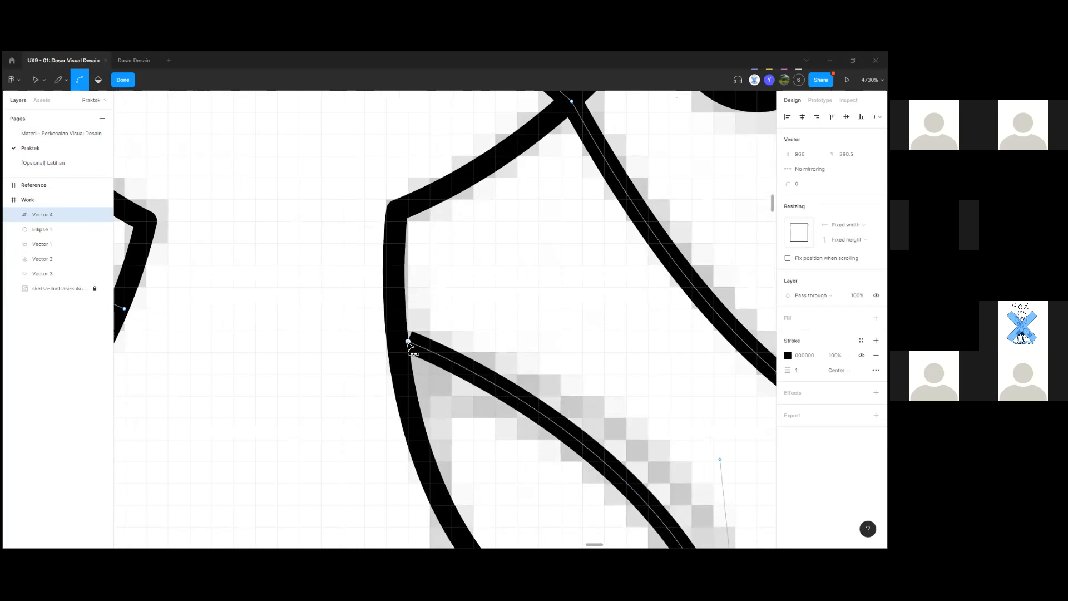
{"action": "left_click_drag", "start_coordinate": [404, 351], "coordinate": [411, 328]}
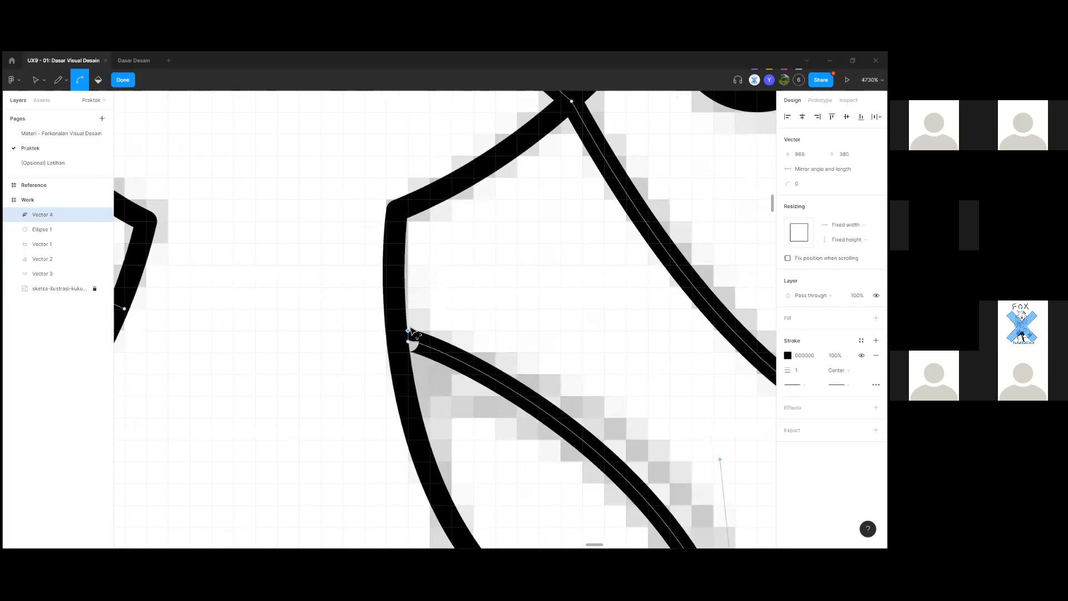
{"action": "scroll", "coordinate": [412, 346], "scroll_direction": "up", "scroll_amount": 5}
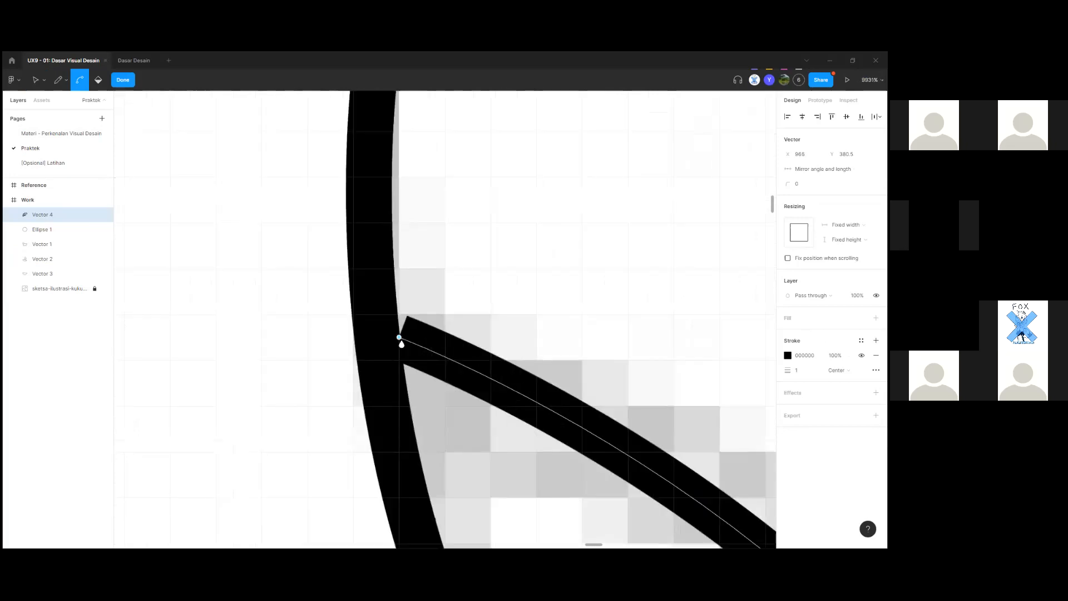
{"action": "key", "text": "b"}
{"action": "key", "text": "p"}
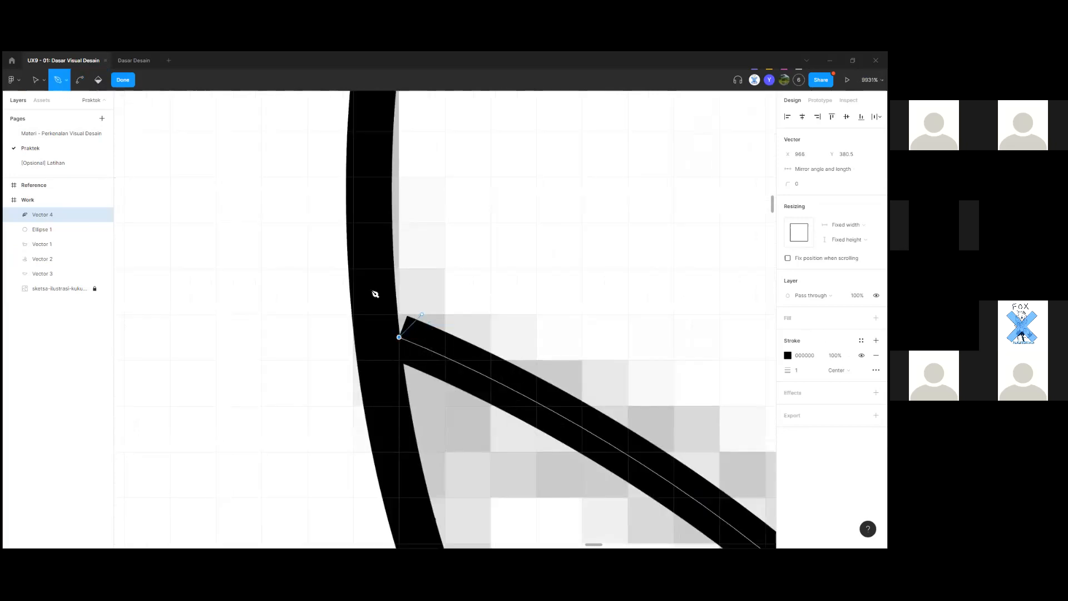
{"action": "key", "text": "v"}
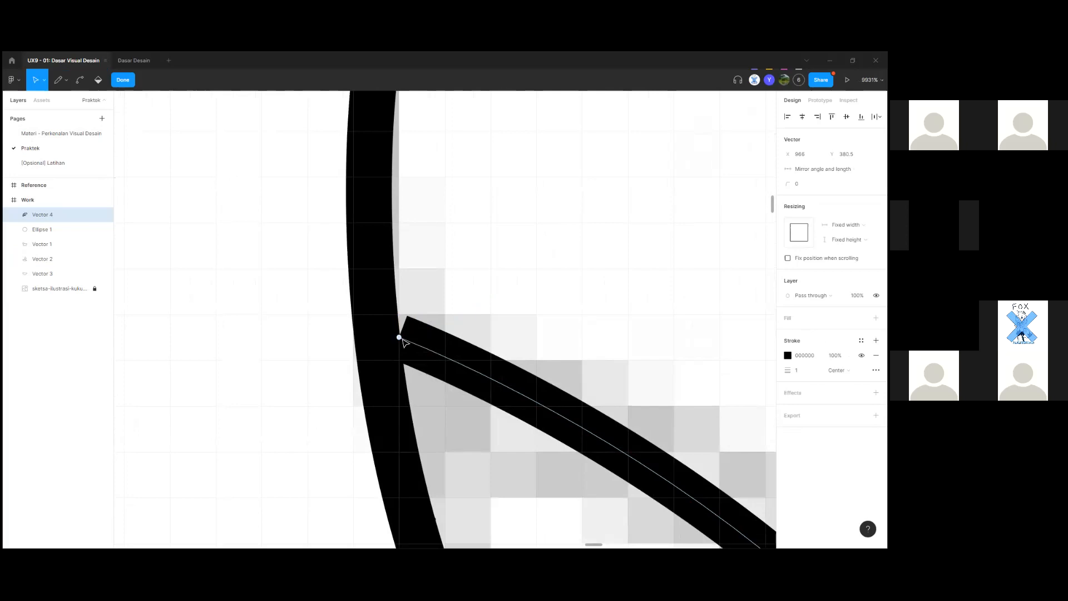
{"action": "key", "text": "Escape"}
{"action": "scroll", "coordinate": [404, 344], "scroll_direction": "down", "scroll_amount": 5}
{"action": "scroll", "coordinate": [413, 322], "scroll_direction": "down", "scroll_amount": 4}
{"action": "key", "text": "Escape"}
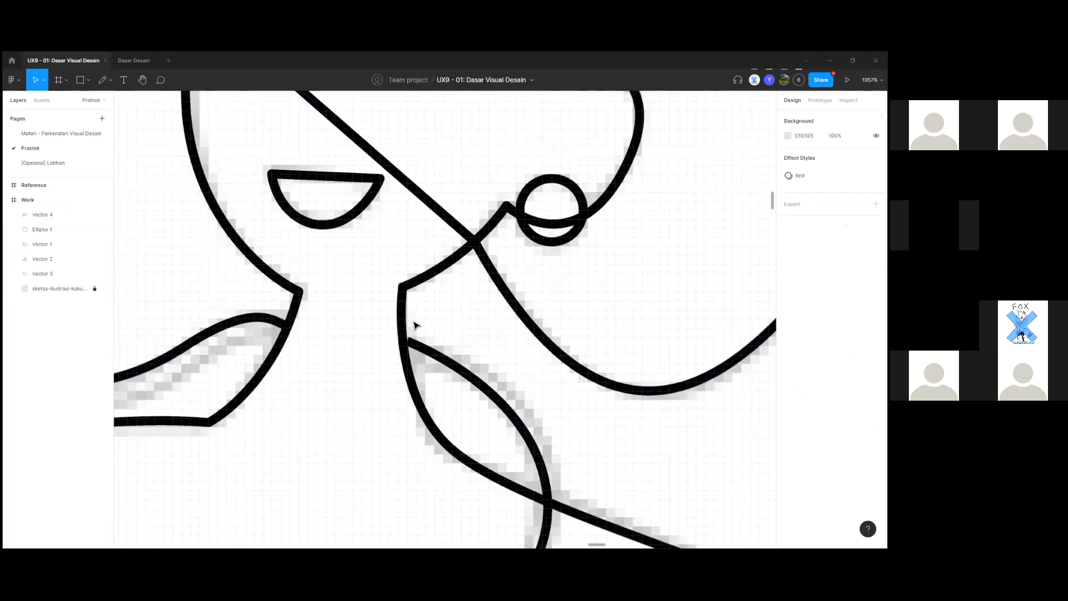
Nudge the outline's end point left onto the neck line.
{"action": "double_click", "coordinate": [414, 224]}
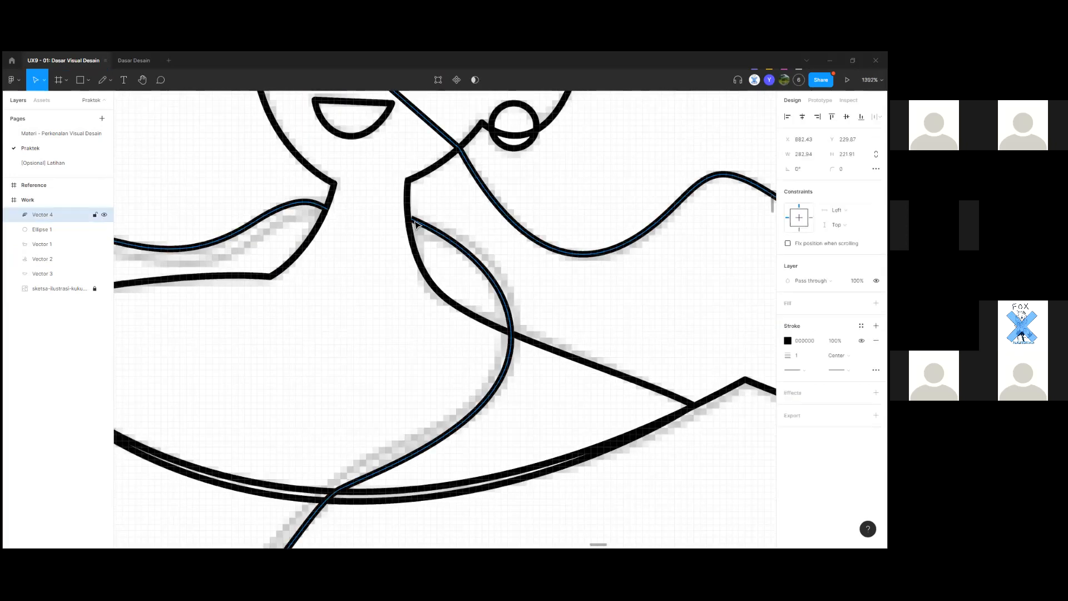
{"action": "key", "text": "Escape"}
{"action": "scroll", "coordinate": [412, 222], "scroll_direction": "up", "scroll_amount": 4}
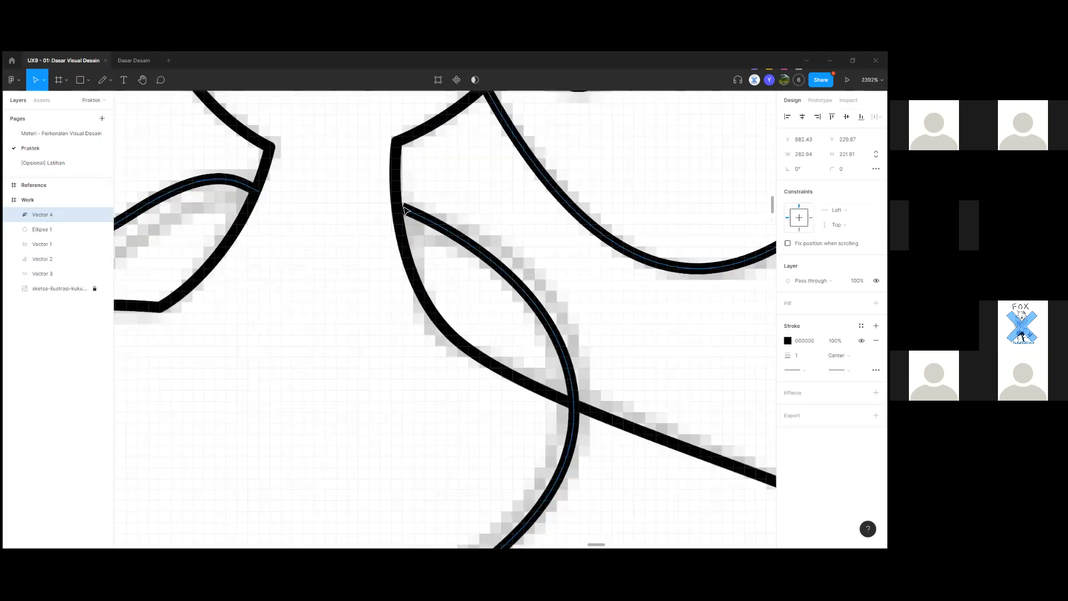
{"action": "scroll", "coordinate": [401, 220], "scroll_direction": "up", "scroll_amount": 3}
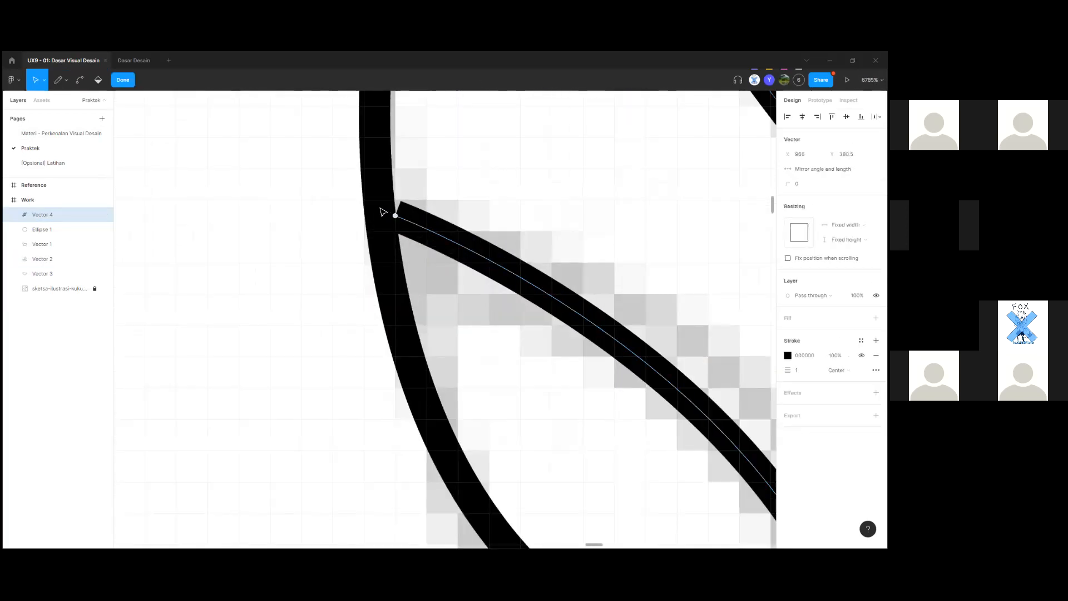
{"action": "double_click", "coordinate": [396, 216]}
{"action": "key", "text": "Escape"}
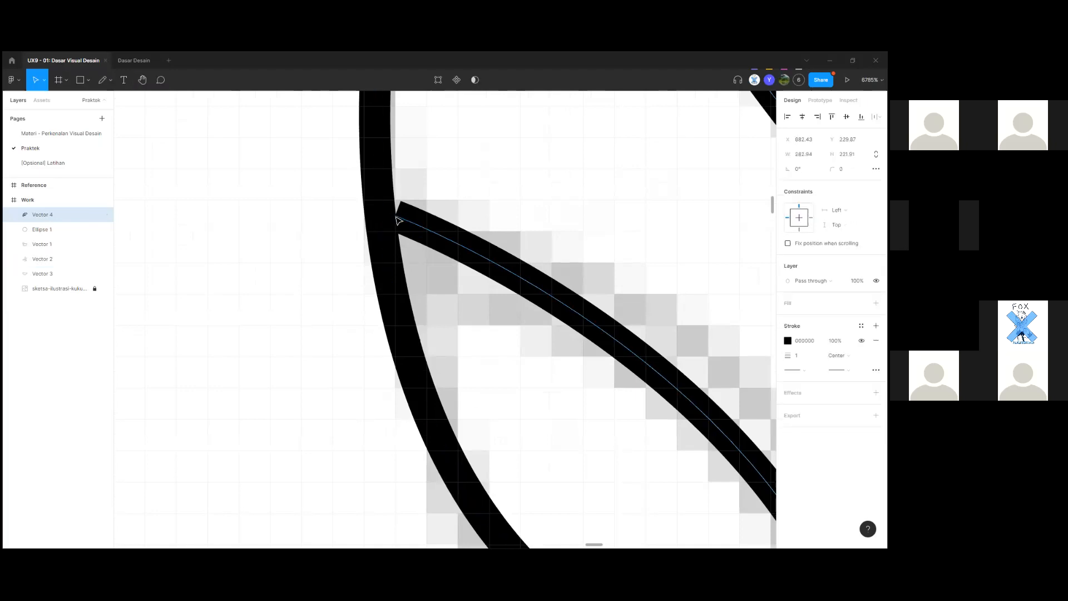
{"action": "double_click", "coordinate": [400, 221]}
{"action": "left_click_drag", "start_coordinate": [395, 216], "coordinate": [379, 215]}
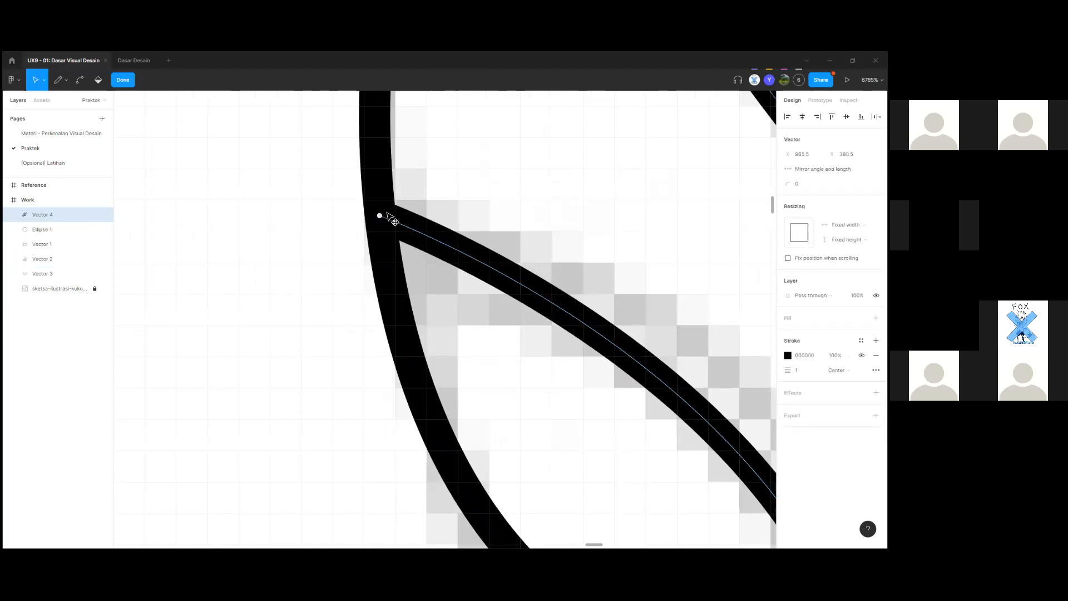
{"action": "scroll", "coordinate": [416, 265], "scroll_direction": "down", "scroll_amount": 15}
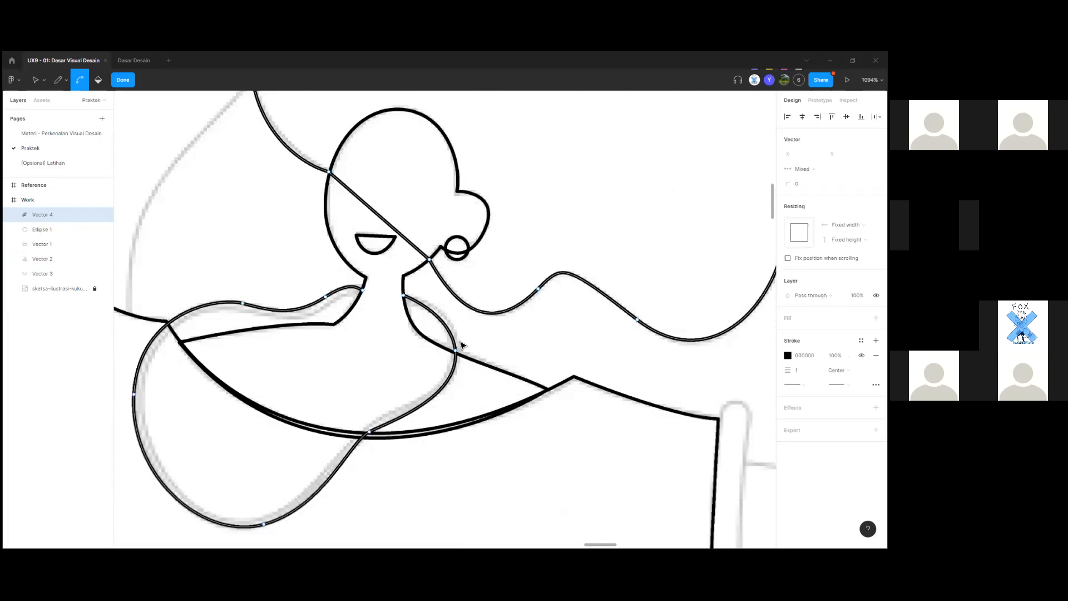
{"action": "scroll", "coordinate": [421, 370], "scroll_direction": "down", "scroll_amount": 3}
Trace the left sleeve cuff with curved and corner points and close it.
{"action": "scroll", "coordinate": [437, 453], "scroll_direction": "down", "scroll_amount": 2}
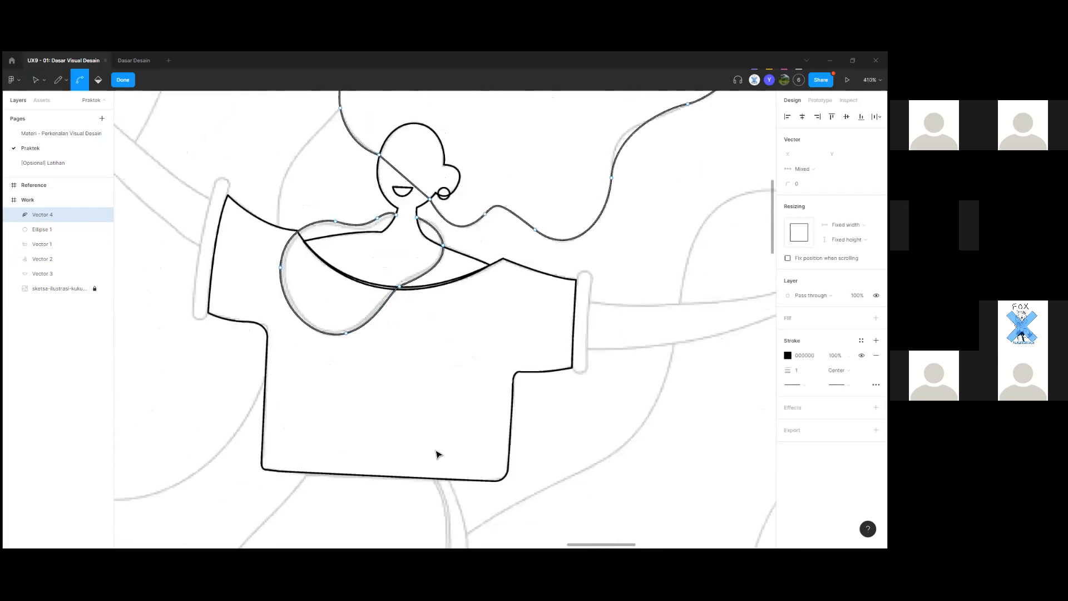
{"action": "scroll", "coordinate": [431, 312], "scroll_direction": "up", "scroll_amount": 5}
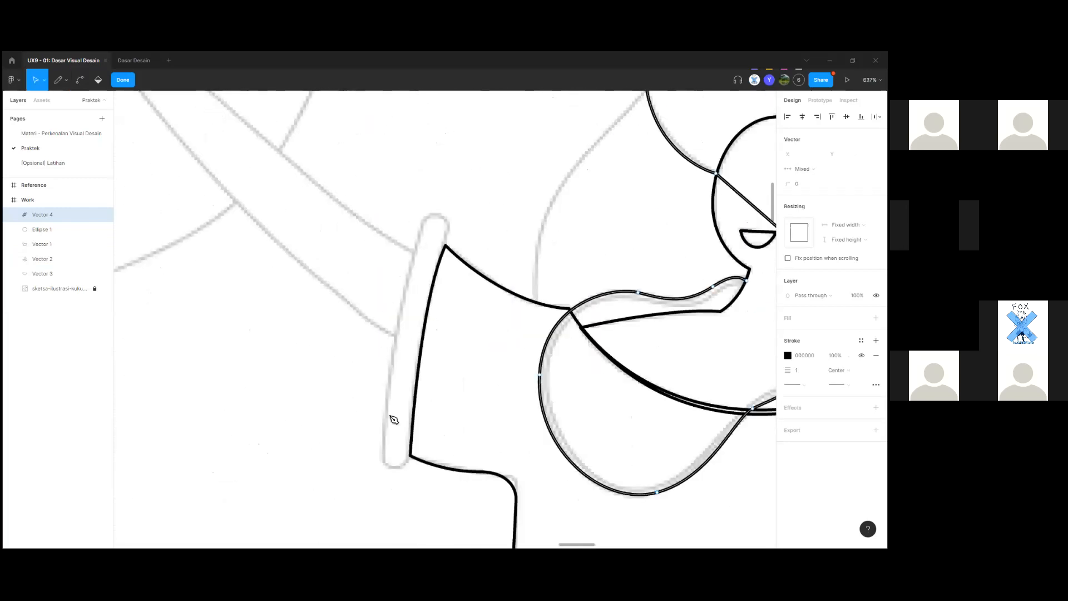
{"action": "scroll", "coordinate": [412, 461], "scroll_direction": "up", "scroll_amount": 2}
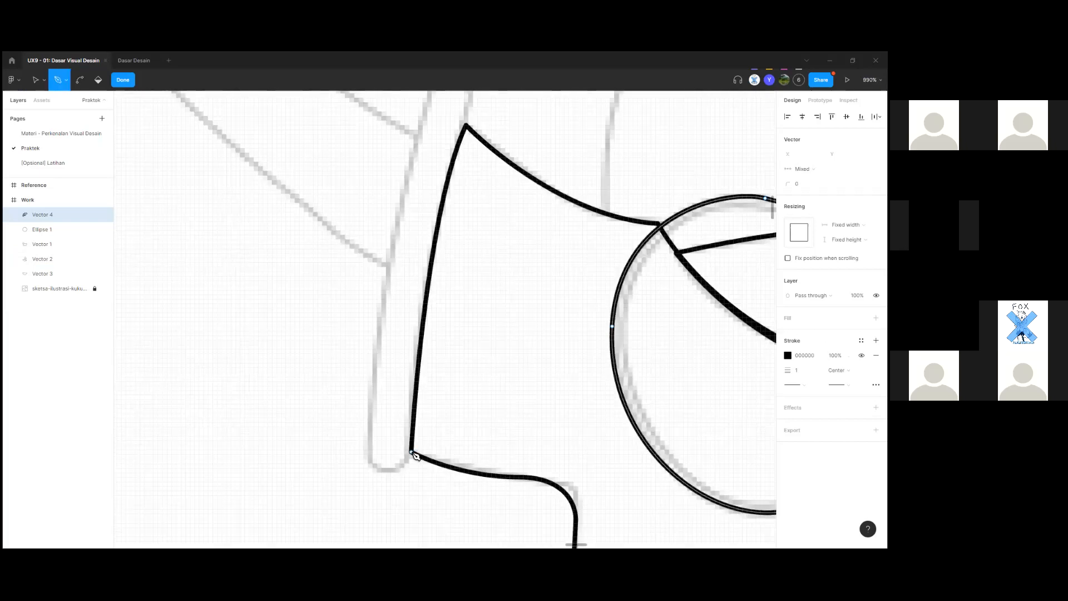
{"action": "left_click", "coordinate": [413, 452]}
{"action": "left_click_drag", "start_coordinate": [370, 462], "coordinate": [339, 436]}
{"action": "scroll", "coordinate": [345, 441], "scroll_direction": "down", "scroll_amount": 6}
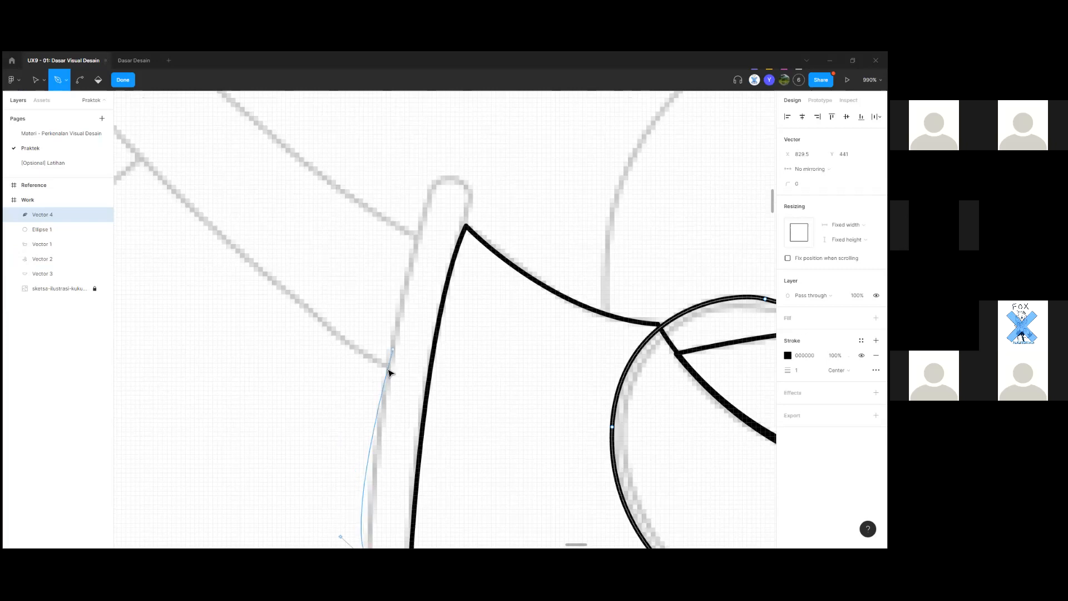
{"action": "scroll", "coordinate": [377, 315], "scroll_direction": "up", "scroll_amount": 3}
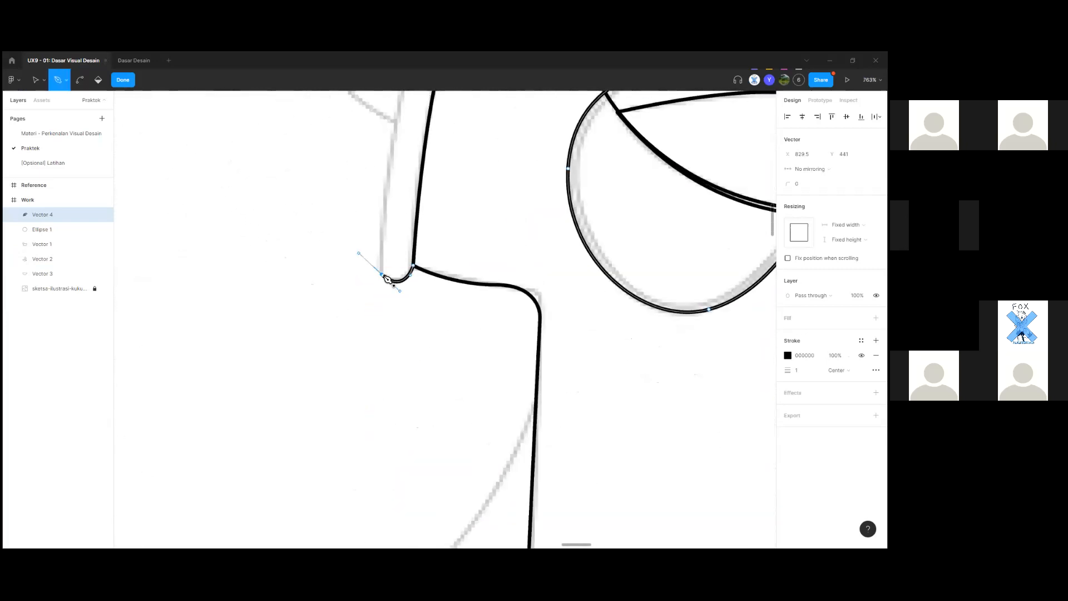
{"action": "scroll", "coordinate": [398, 436], "scroll_direction": "up", "scroll_amount": 4}
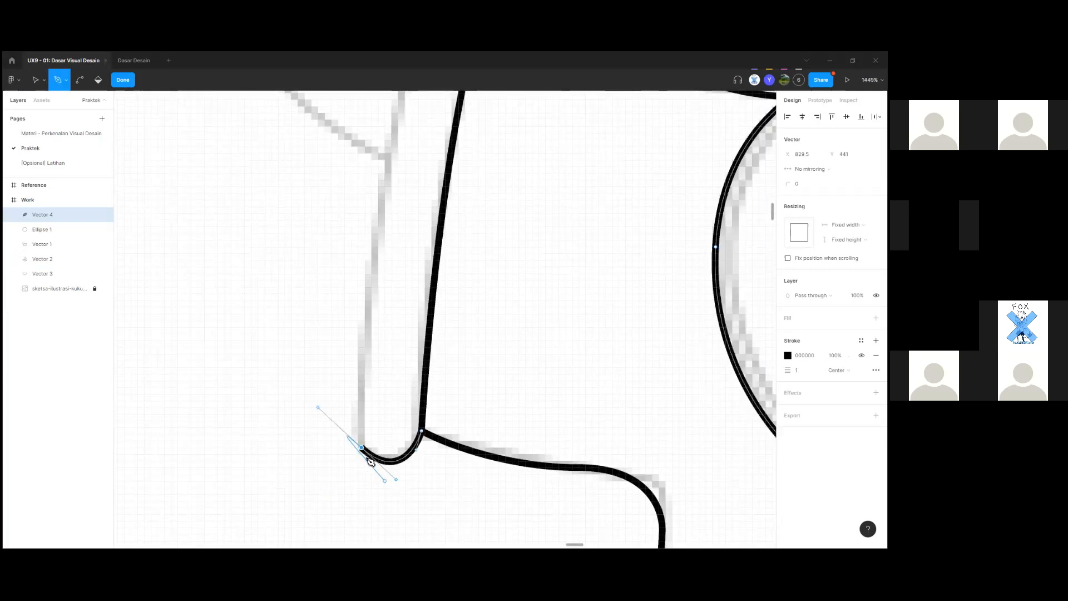
{"action": "scroll", "coordinate": [365, 351], "scroll_direction": "down", "scroll_amount": 4}
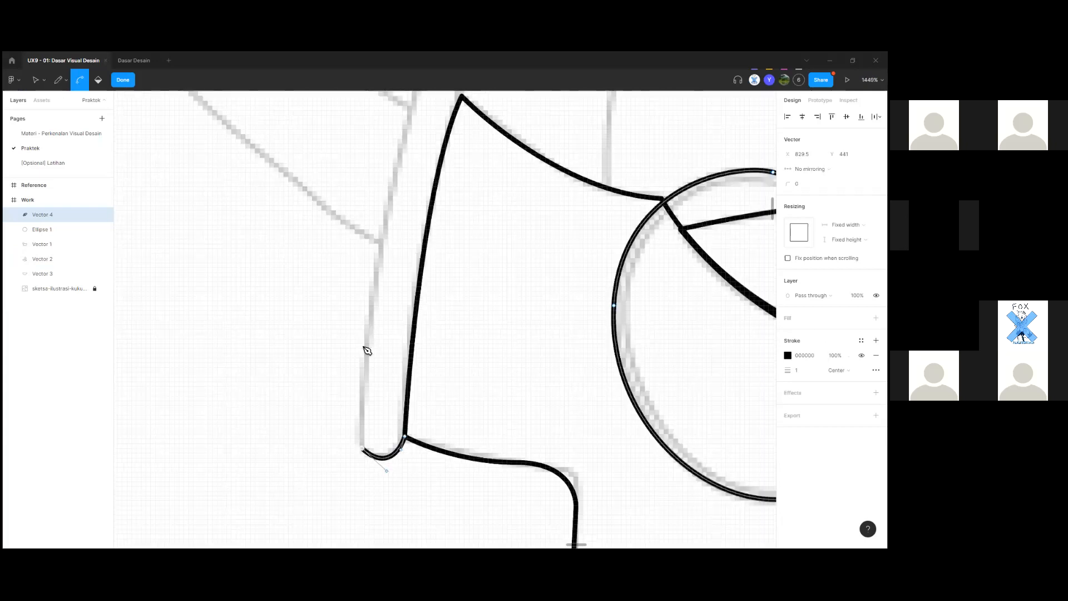
{"action": "left_click_drag", "start_coordinate": [398, 265], "coordinate": [420, 210]}
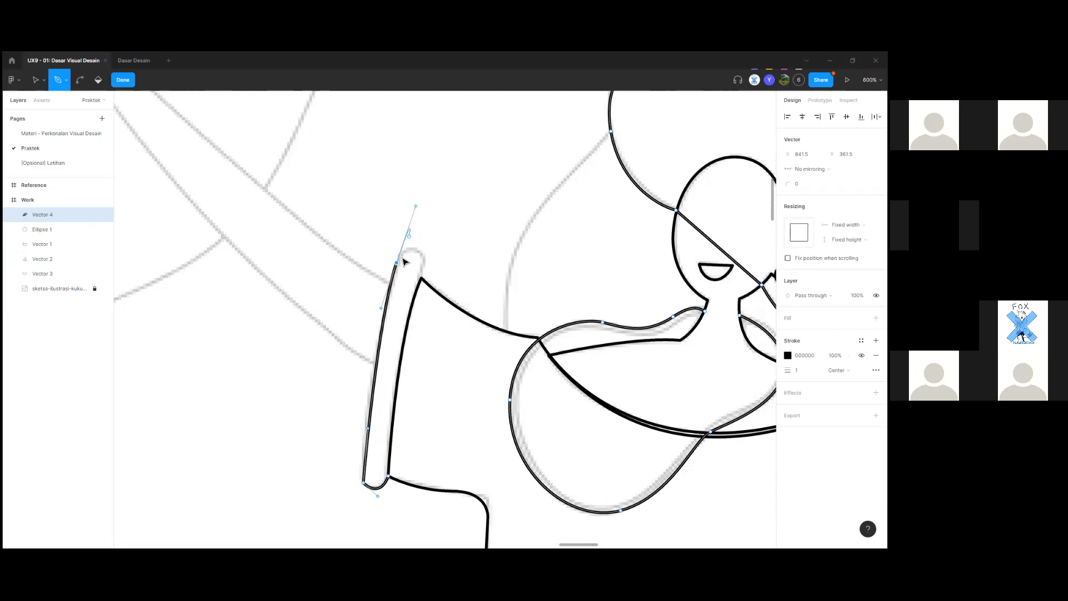
{"action": "scroll", "coordinate": [403, 259], "scroll_direction": "up", "scroll_amount": 3}
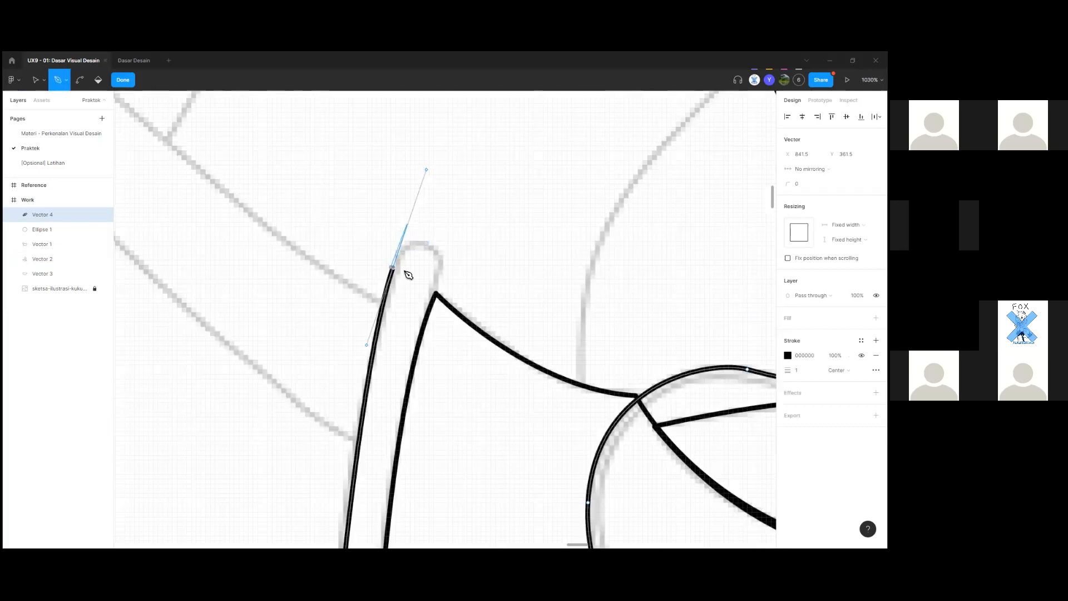
{"action": "left_click_drag", "start_coordinate": [442, 256], "coordinate": [466, 266]}
{"action": "scroll", "coordinate": [443, 287], "scroll_direction": "up", "scroll_amount": 3}
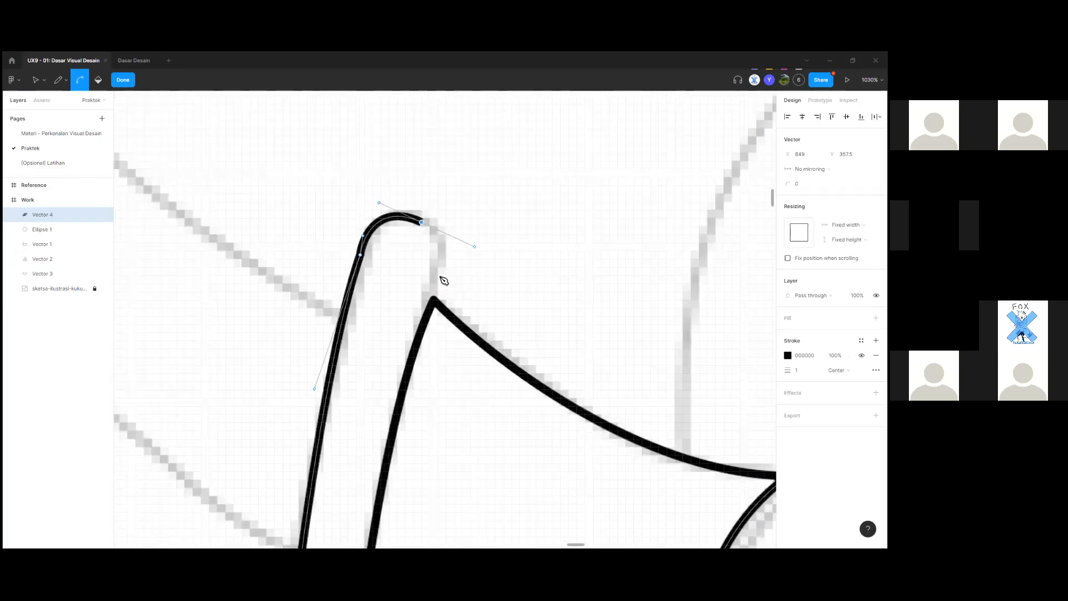
{"action": "left_click", "coordinate": [433, 301]}
{"action": "scroll", "coordinate": [420, 362], "scroll_direction": "down", "scroll_amount": 3}
{"action": "scroll", "coordinate": [400, 378], "scroll_direction": "down", "scroll_amount": 3}
{"action": "scroll", "coordinate": [383, 390], "scroll_direction": "down", "scroll_amount": 7}
{"action": "scroll", "coordinate": [372, 324], "scroll_direction": "up", "scroll_amount": 5}
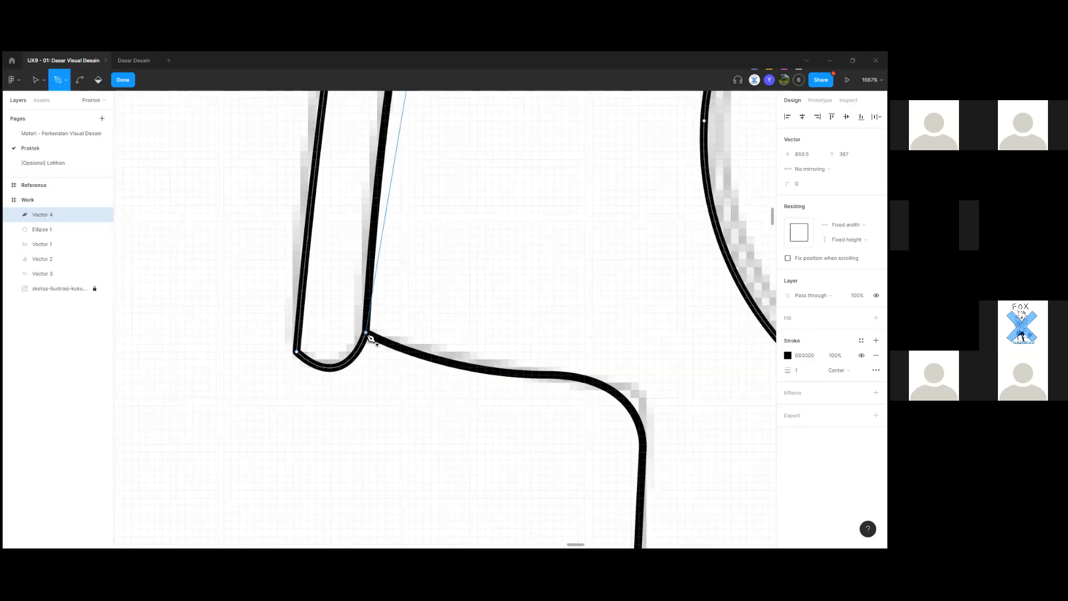
{"action": "left_click", "coordinate": [369, 336]}
Start the right cuff from the sleeve's bottom corner, curving its outer edge.
{"action": "scroll", "coordinate": [389, 381], "scroll_direction": "down", "scroll_amount": 5}
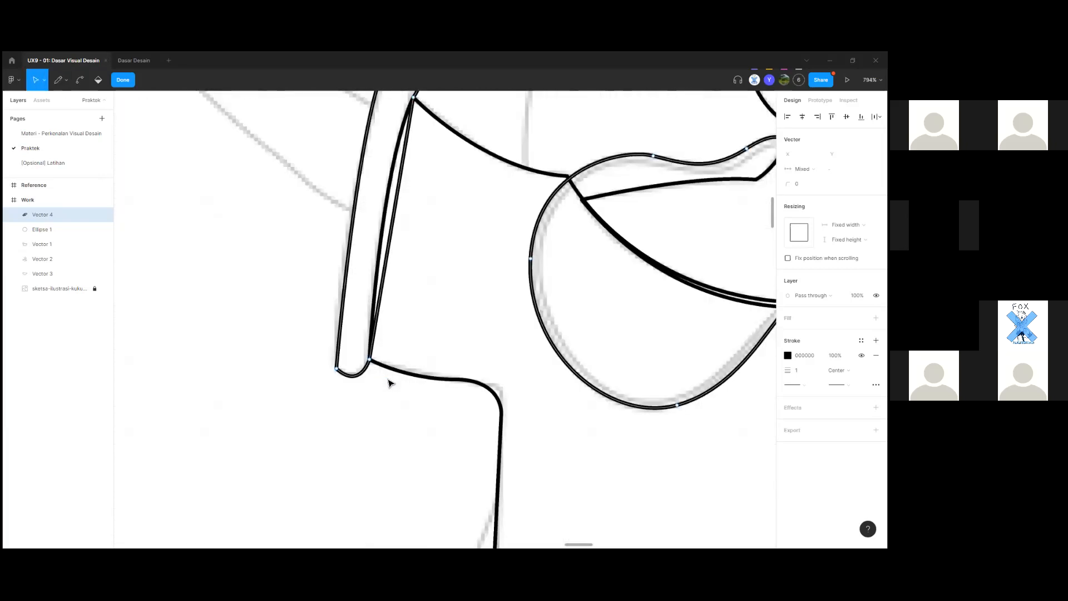
{"action": "left_click_drag", "start_coordinate": [401, 327], "coordinate": [214, 374]}
{"action": "left_click_drag", "start_coordinate": [650, 328], "coordinate": [465, 398]}
{"action": "scroll", "coordinate": [429, 348], "scroll_direction": "up", "scroll_amount": 1}
{"action": "scroll", "coordinate": [429, 348], "scroll_direction": "up", "scroll_amount": 2}
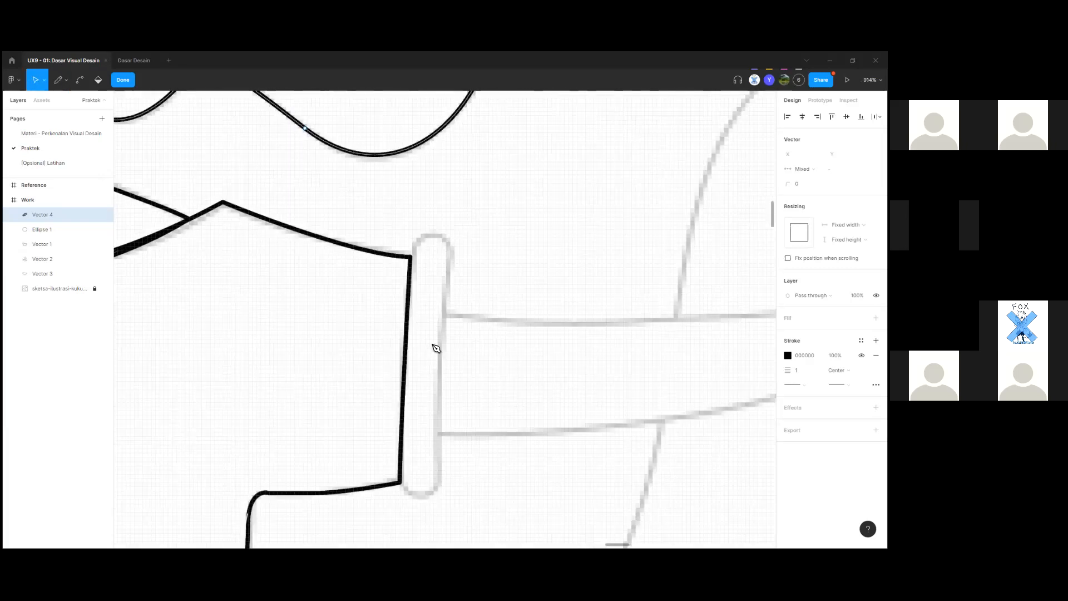
{"action": "key", "text": "p"}
{"action": "scroll", "coordinate": [412, 293], "scroll_direction": "up", "scroll_amount": 3}
{"action": "left_click", "coordinate": [412, 298]}
{"action": "left_click_drag", "start_coordinate": [440, 268], "coordinate": [457, 375]}
{"action": "scroll", "coordinate": [466, 330], "scroll_direction": "down", "scroll_amount": 5}
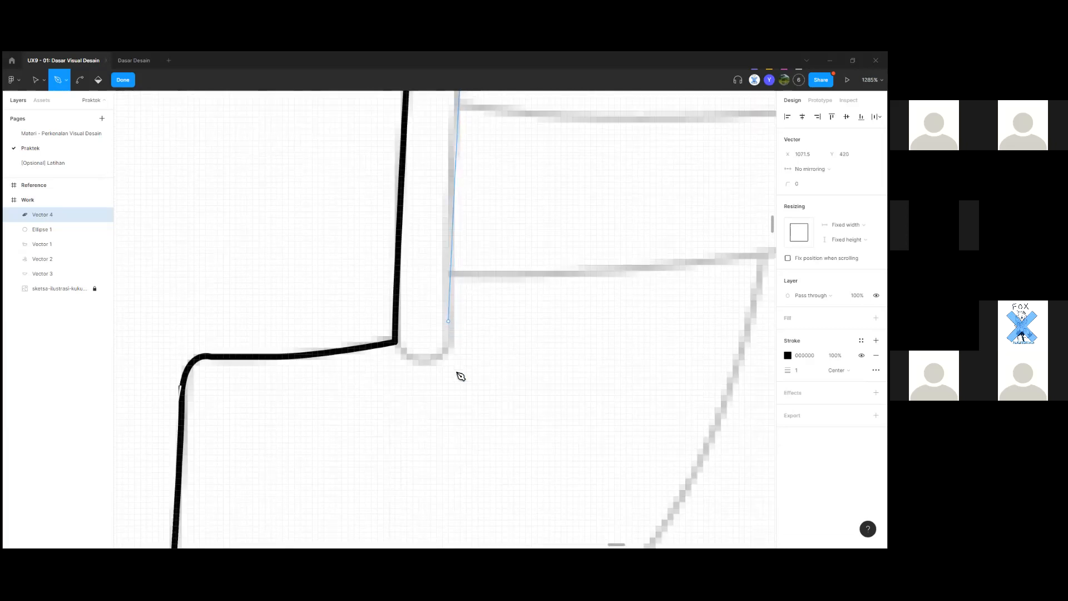
{"action": "left_click", "coordinate": [412, 358]}
{"action": "key", "text": "ctrl+z"}
{"action": "left_click_drag", "start_coordinate": [410, 357], "coordinate": [401, 352]}
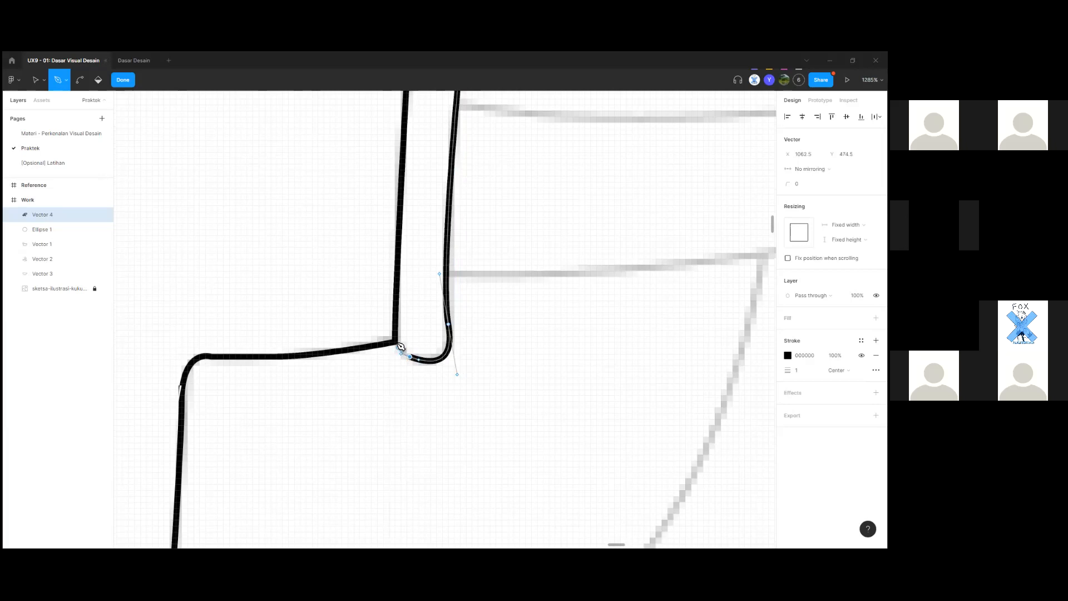
{"action": "left_click", "coordinate": [396, 342]}
Redraw the rounded bottom of the right cuff and close its outline.
{"action": "scroll", "coordinate": [407, 346], "scroll_direction": "up", "scroll_amount": 4}
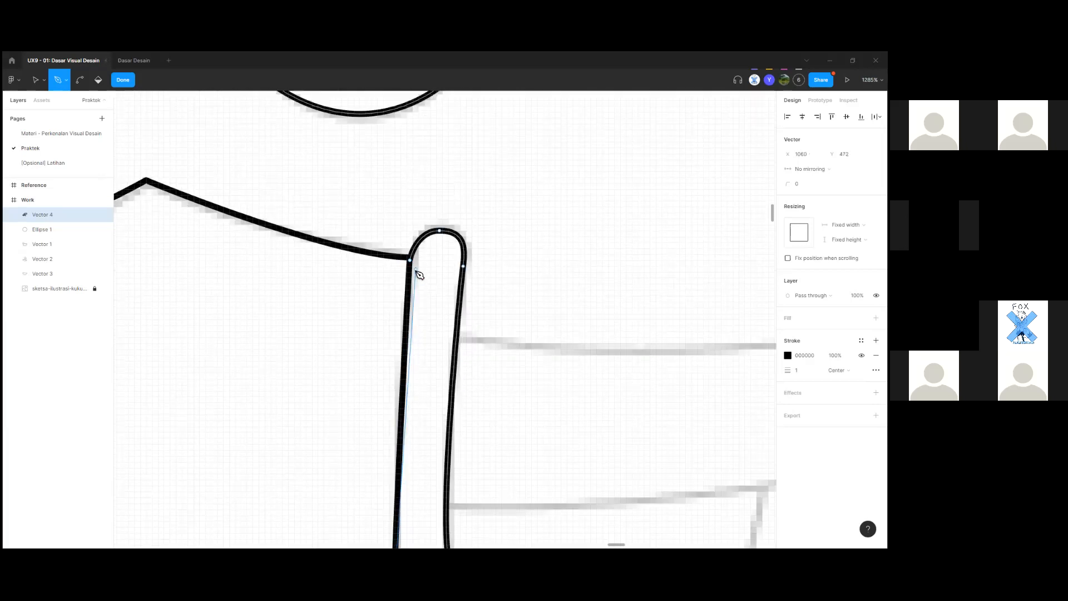
{"action": "scroll", "coordinate": [416, 272], "scroll_direction": "down", "scroll_amount": 5}
{"action": "scroll", "coordinate": [419, 291], "scroll_direction": "down", "scroll_amount": 2}
{"action": "scroll", "coordinate": [413, 339], "scroll_direction": "up", "scroll_amount": 5}
{"action": "key", "text": "ctrl+z"}
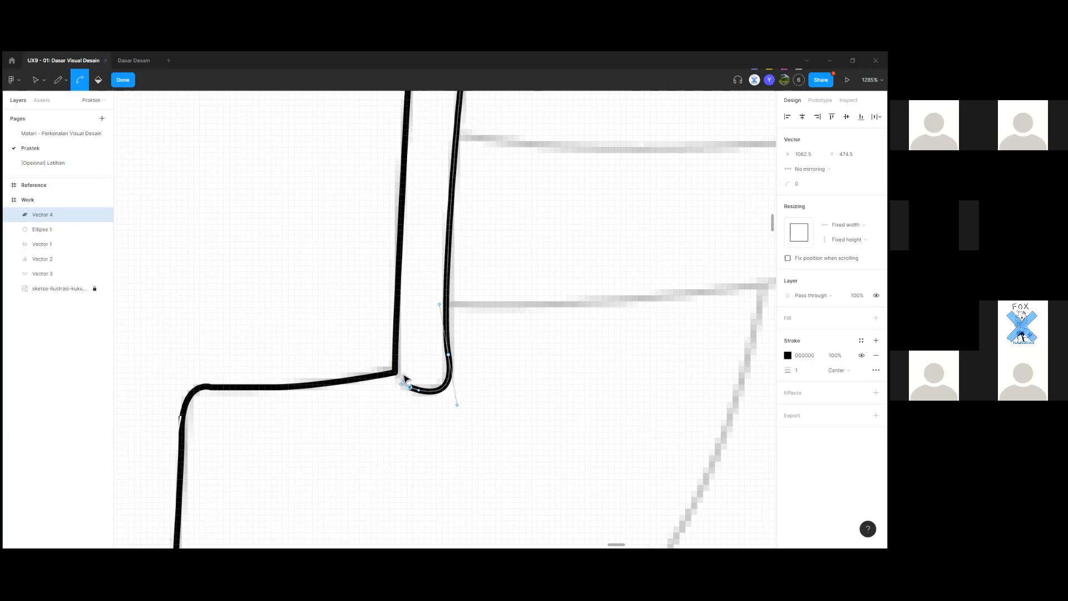
{"action": "key", "text": "ctrl+z"}
{"action": "left_click_drag", "start_coordinate": [396, 371], "coordinate": [386, 337]}
{"action": "scroll", "coordinate": [406, 356], "scroll_direction": "up", "scroll_amount": 5}
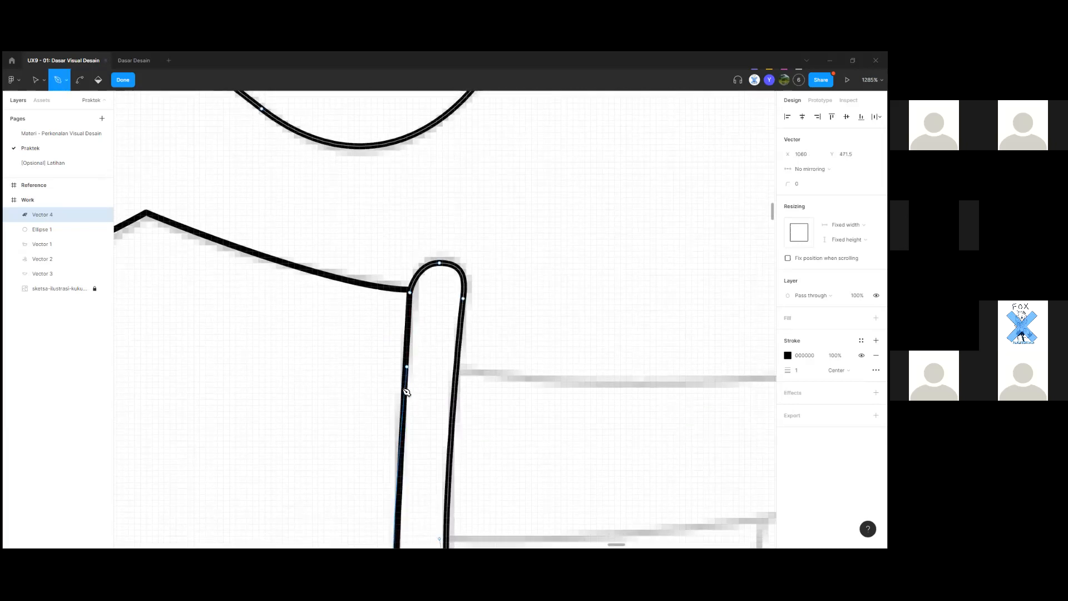
{"action": "scroll", "coordinate": [402, 384], "scroll_direction": "down", "scroll_amount": 3}
{"action": "scroll", "coordinate": [400, 468], "scroll_direction": "up", "scroll_amount": 3}
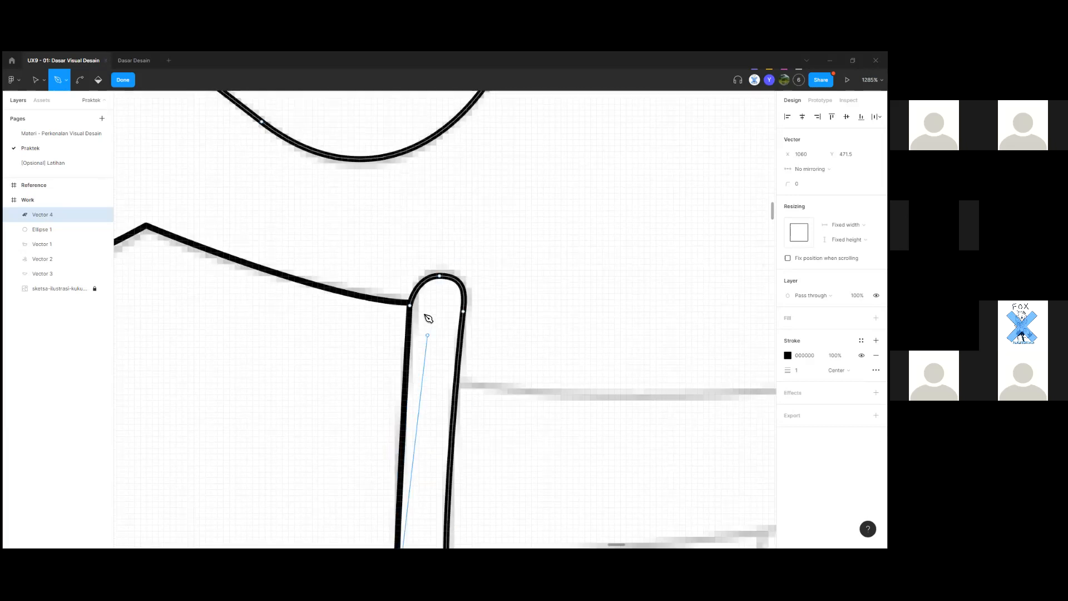
{"action": "left_click", "coordinate": [411, 307]}
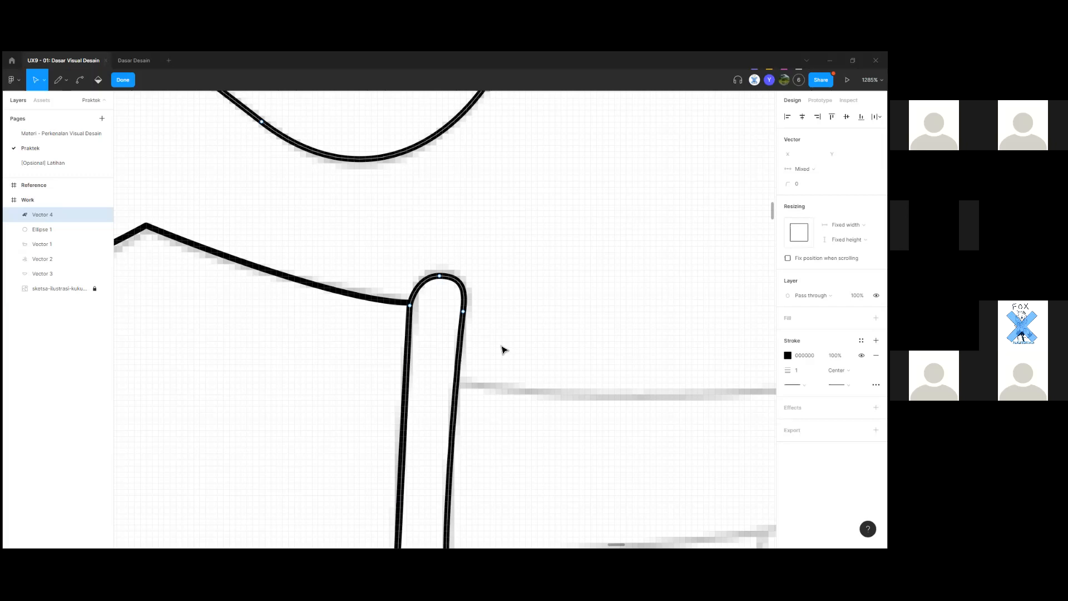
{"action": "scroll", "coordinate": [503, 349], "scroll_direction": "down", "scroll_amount": 10}
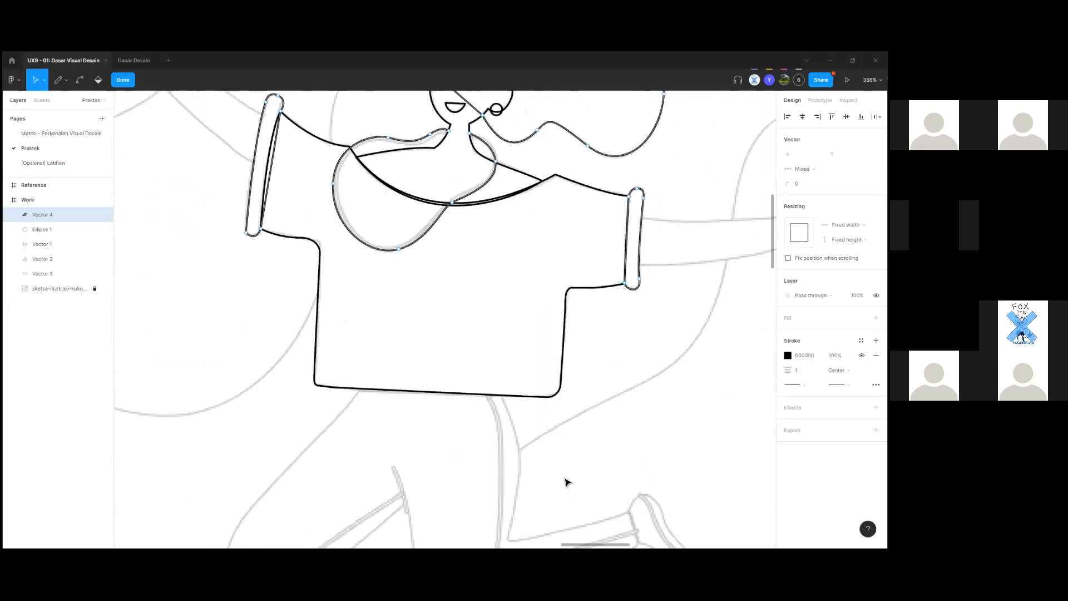
Finish editing the shirt outline and move the view to the raised arm and face.
{"action": "key", "text": "Escape"}
{"action": "key", "text": "Escape"}
{"action": "left_click_drag", "start_coordinate": [204, 391], "coordinate": [357, 506]}
{"action": "left_click_drag", "start_coordinate": [335, 271], "coordinate": [298, 453]}
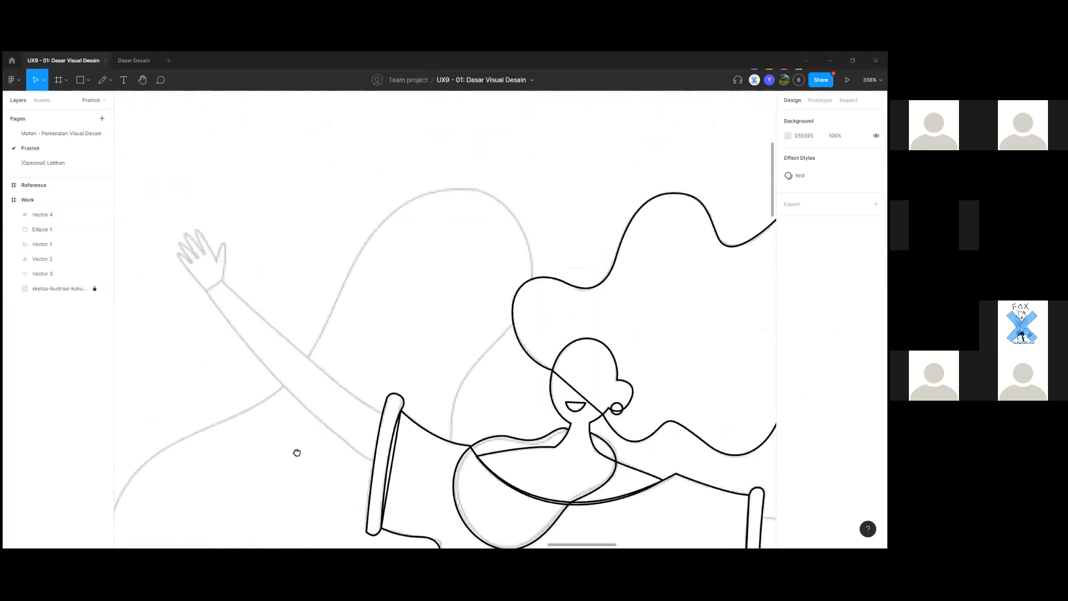
{"action": "scroll", "coordinate": [460, 183], "scroll_direction": "down", "scroll_amount": 10}
{"action": "scroll", "coordinate": [372, 348], "scroll_direction": "up", "scroll_amount": 5}
{"action": "key", "text": "p"}
{"action": "scroll", "coordinate": [400, 338], "scroll_direction": "up", "scroll_amount": 3}
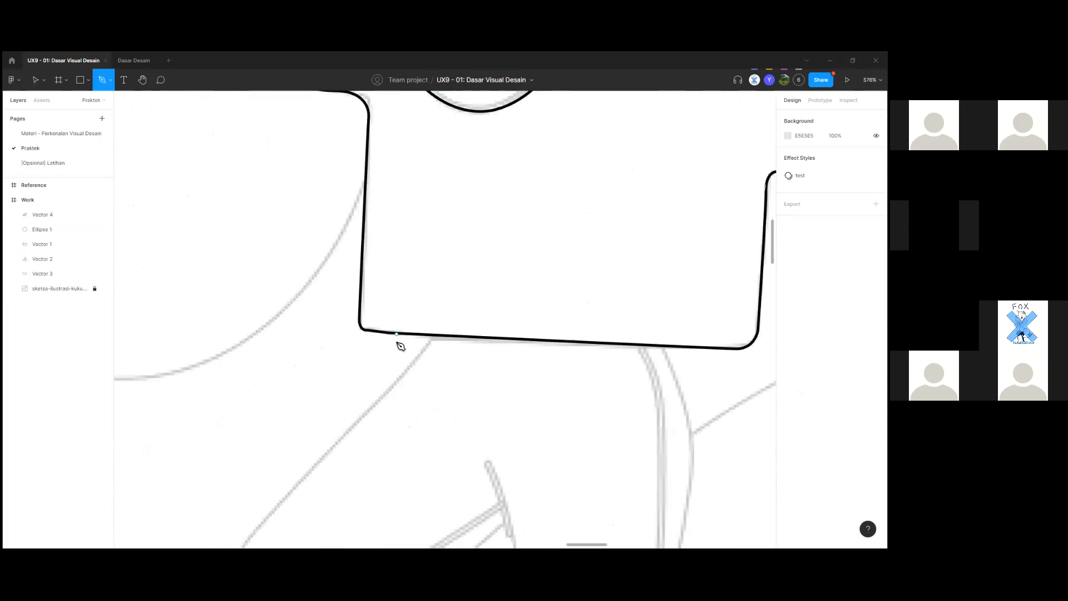
{"action": "scroll", "coordinate": [438, 339], "scroll_direction": "up", "scroll_amount": 5}
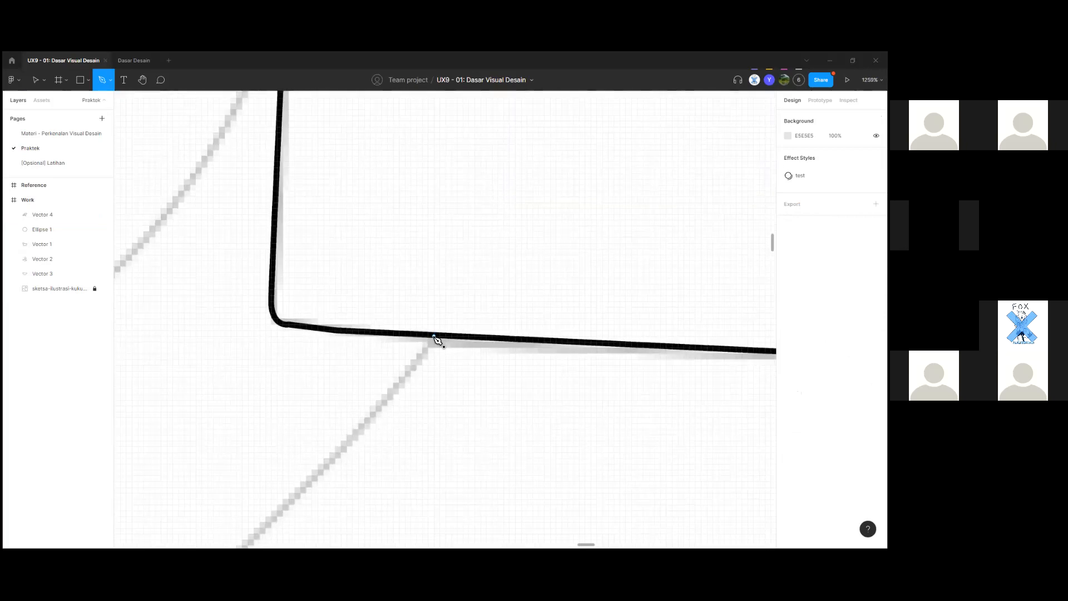
Start a new leg line at the shirt's bottom edge and curve it down the thigh.
{"action": "left_click", "coordinate": [434, 336]}
{"action": "scroll", "coordinate": [434, 389], "scroll_direction": "down", "scroll_amount": 6}
{"action": "scroll", "coordinate": [489, 341], "scroll_direction": "up", "scroll_amount": 3}
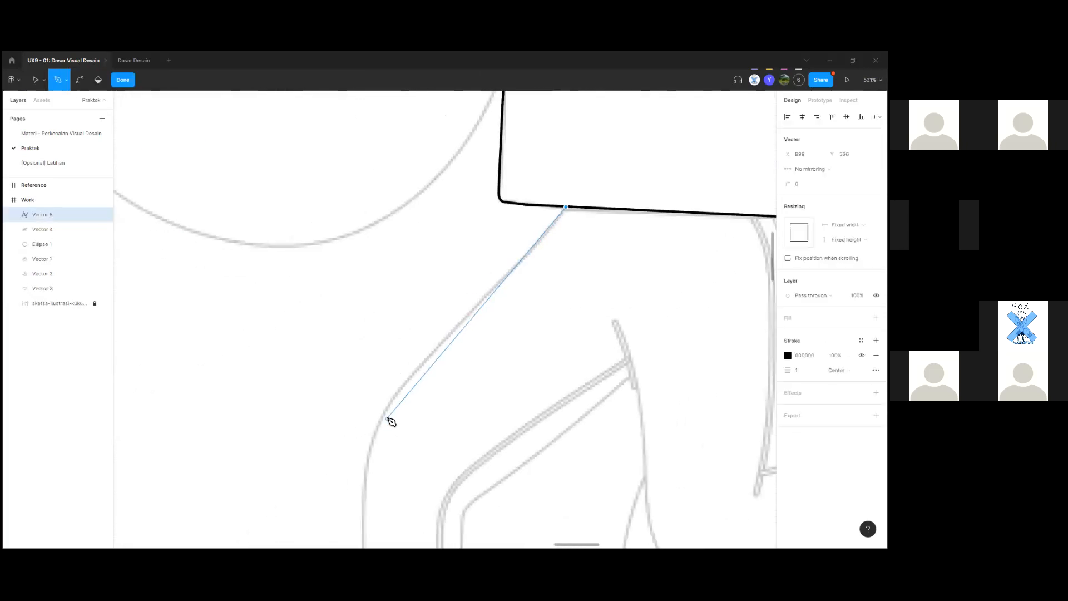
{"action": "scroll", "coordinate": [386, 389], "scroll_direction": "down", "scroll_amount": 3}
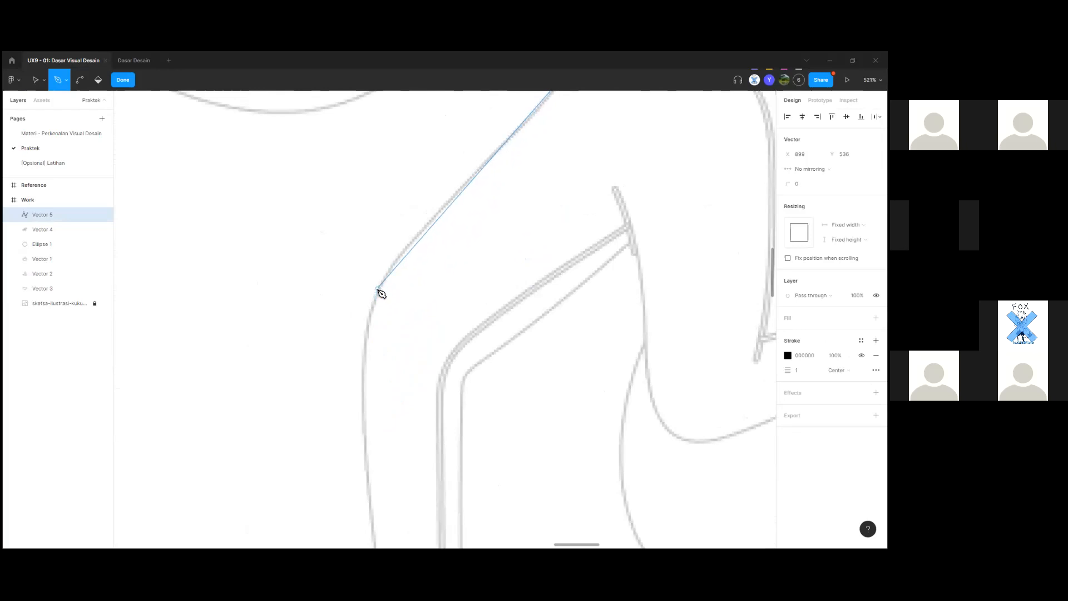
{"action": "scroll", "coordinate": [384, 306], "scroll_direction": "up", "scroll_amount": 1}
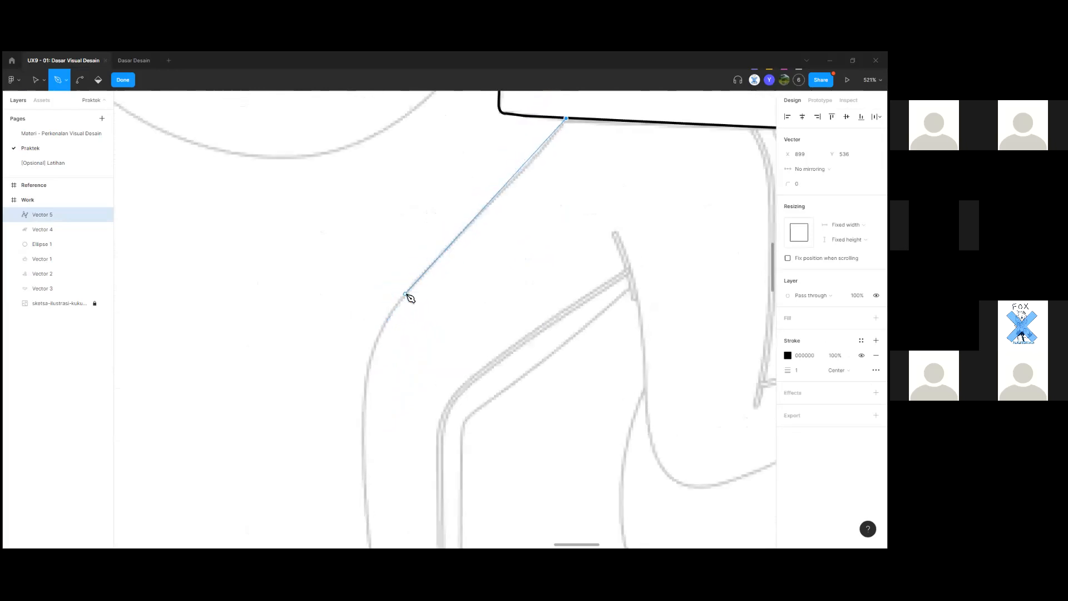
{"action": "scroll", "coordinate": [459, 292], "scroll_direction": "up", "scroll_amount": 2}
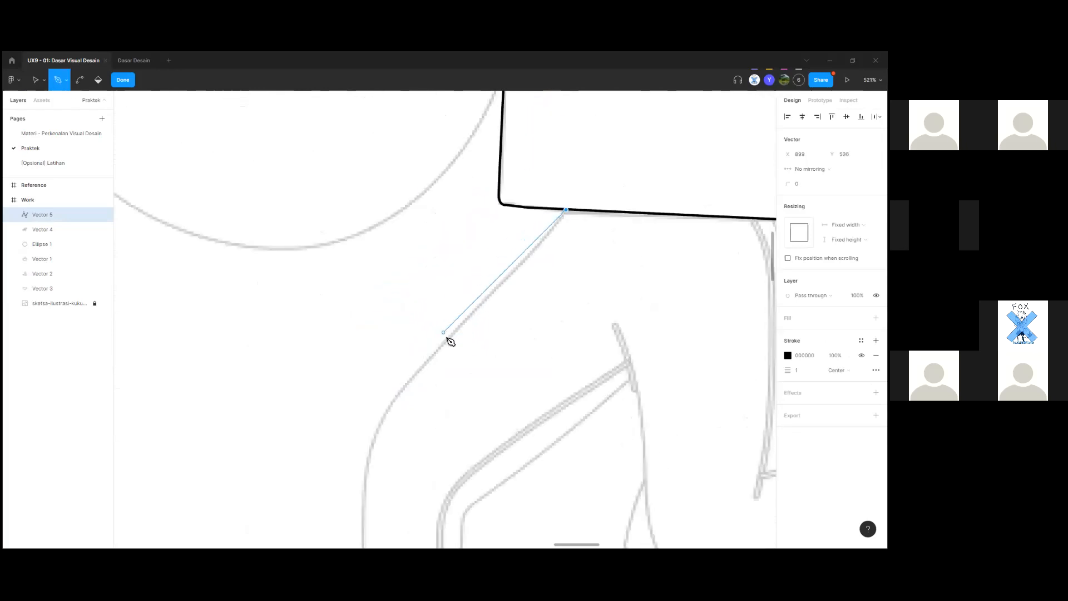
{"action": "left_click_drag", "start_coordinate": [450, 338], "coordinate": [428, 367]}
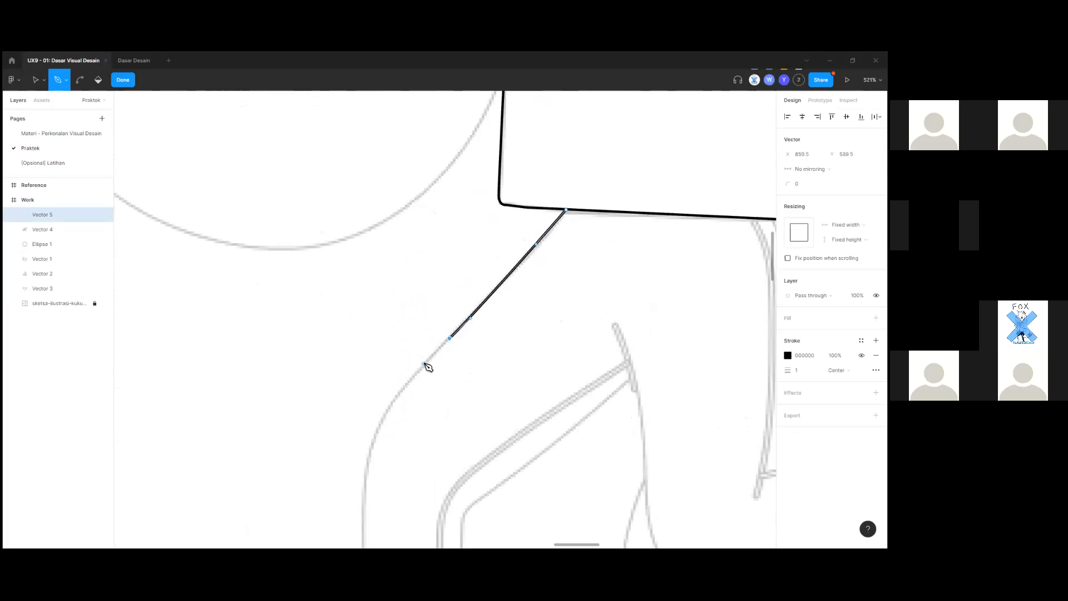
{"action": "scroll", "coordinate": [419, 370], "scroll_direction": "down", "scroll_amount": 2}
{"action": "left_click_drag", "start_coordinate": [367, 354], "coordinate": [411, 479]}
{"action": "scroll", "coordinate": [362, 422], "scroll_direction": "down", "scroll_amount": 3, "text": "ctrl"}
{"action": "scroll", "coordinate": [384, 450], "scroll_direction": "down", "scroll_amount": 4}
{"action": "scroll", "coordinate": [411, 481], "scroll_direction": "up", "scroll_amount": 5}
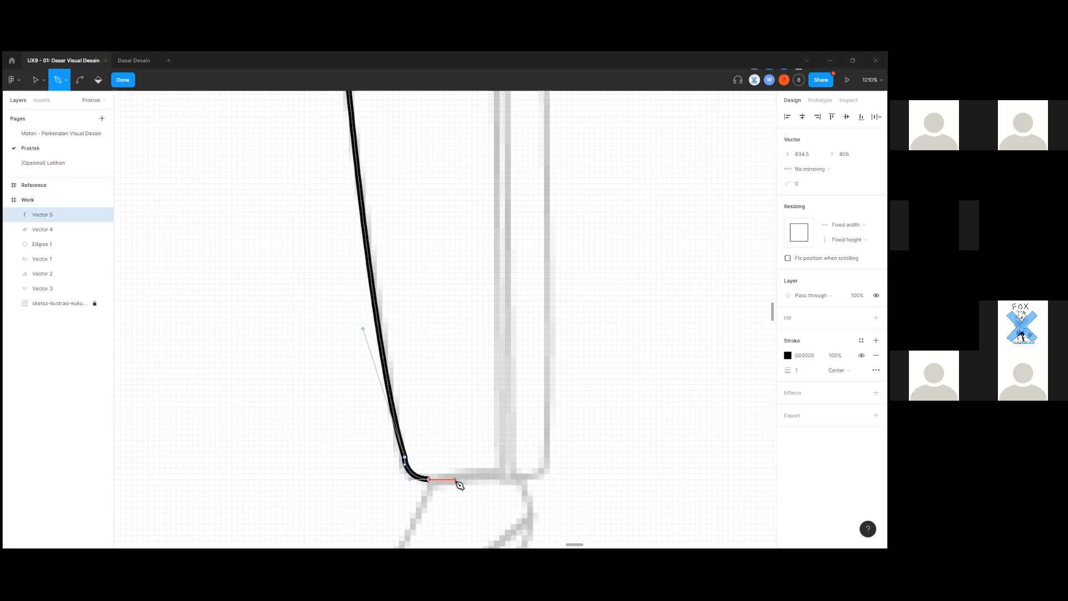
Curve the outline around the foot and run it up the inner leg edge diagonally.
{"action": "scroll", "coordinate": [520, 479], "scroll_direction": "down", "scroll_amount": 5, "text": "ctrl"}
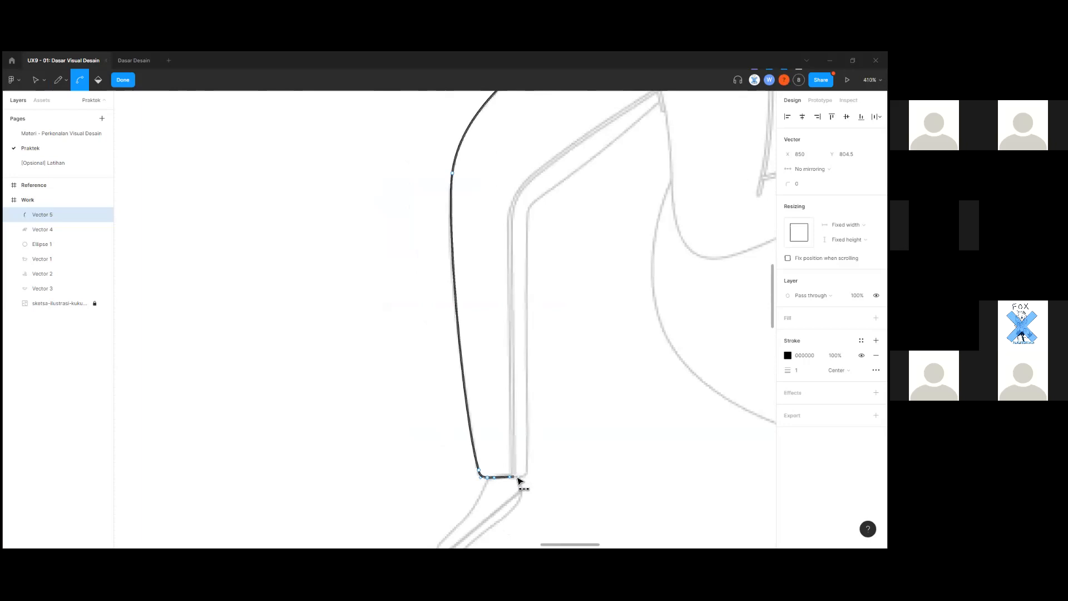
{"action": "scroll", "coordinate": [520, 479], "scroll_direction": "down", "scroll_amount": 3, "text": "ctrl"}
{"action": "scroll", "coordinate": [520, 482], "scroll_direction": "up", "scroll_amount": 8, "text": "ctrl"}
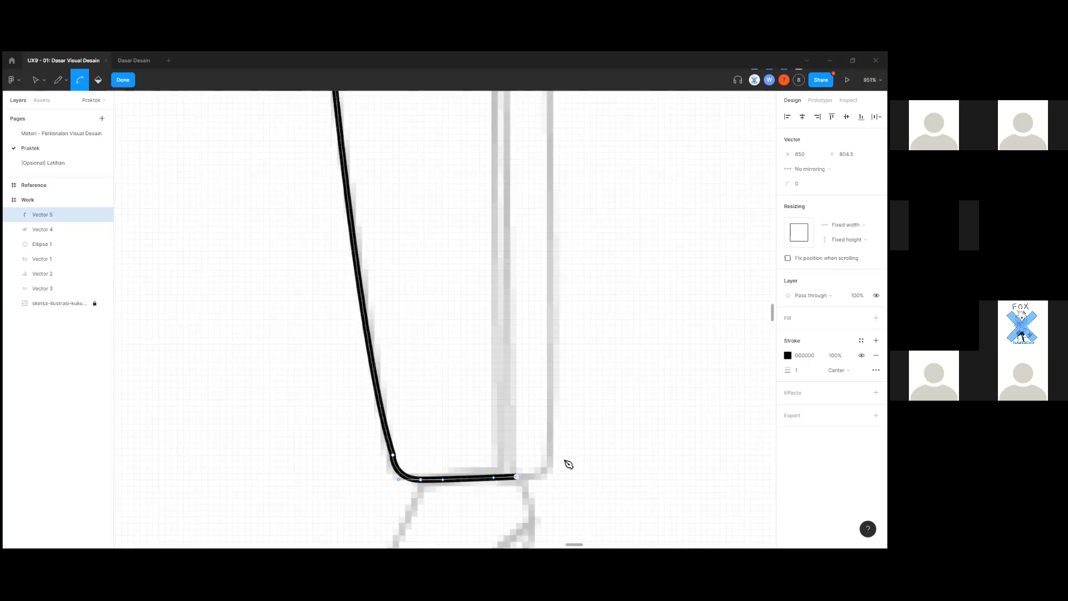
{"action": "scroll", "coordinate": [568, 464], "scroll_direction": "up", "scroll_amount": 5, "text": "ctrl"}
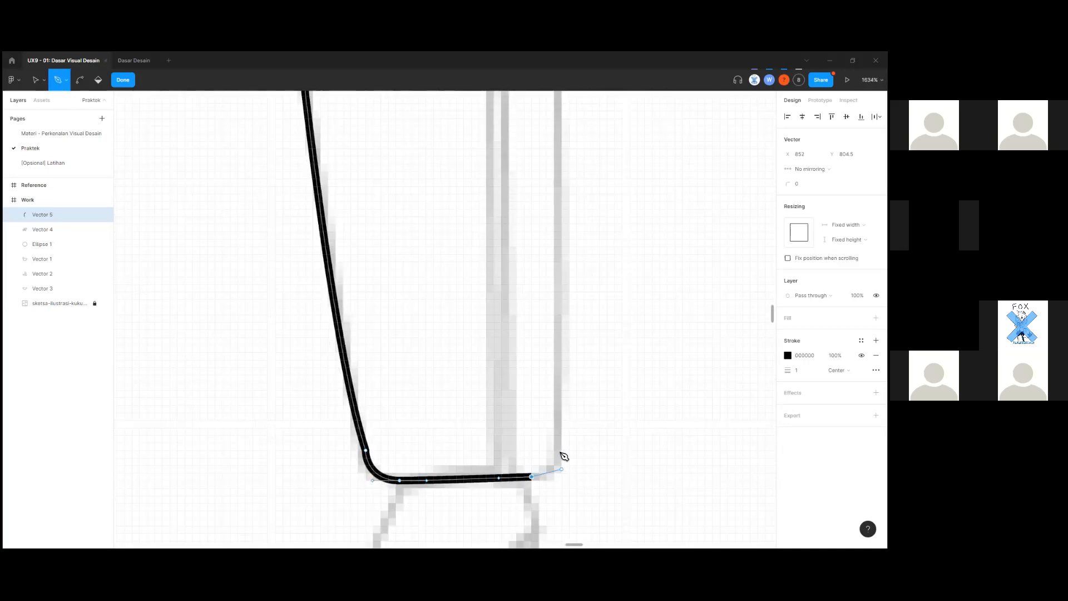
{"action": "left_click_drag", "start_coordinate": [561, 458], "coordinate": [561, 447]}
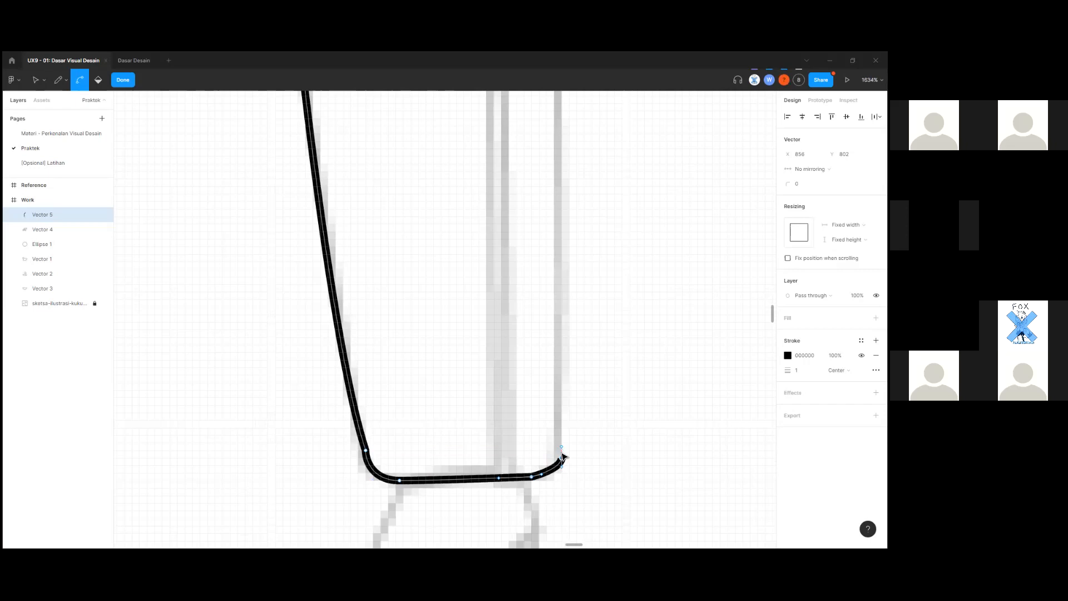
{"action": "scroll", "coordinate": [563, 457], "scroll_direction": "down", "scroll_amount": 10, "text": "ctrl"}
{"action": "scroll", "coordinate": [566, 410], "scroll_direction": "up", "scroll_amount": 5}
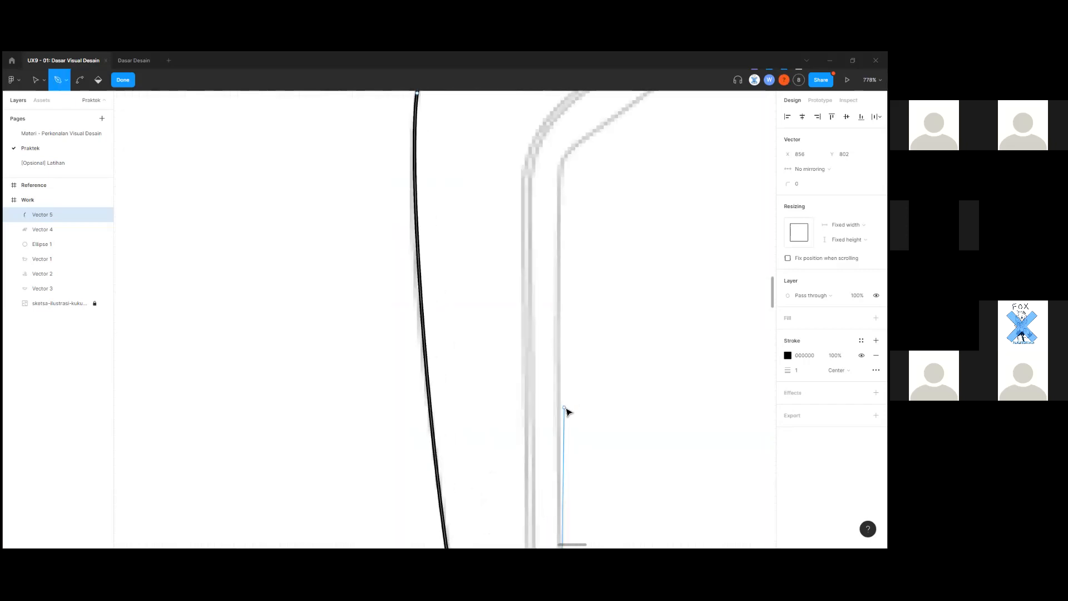
{"action": "left_click", "coordinate": [560, 255]}
{"action": "scroll", "coordinate": [561, 289], "scroll_direction": "down", "scroll_amount": 3}
{"action": "scroll", "coordinate": [560, 296], "scroll_direction": "up", "scroll_amount": 4}
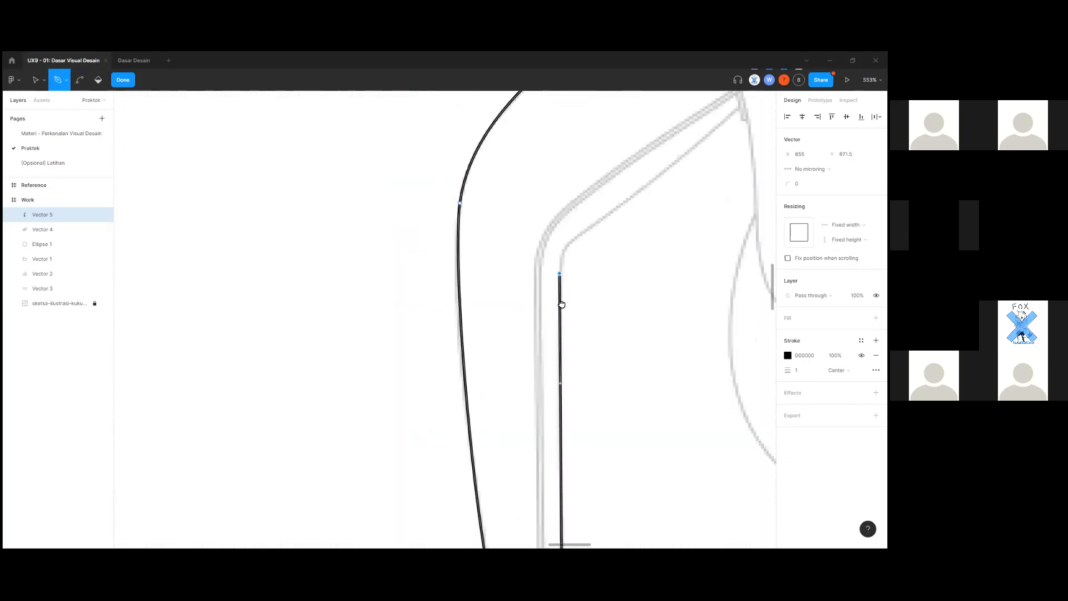
{"action": "scroll", "coordinate": [560, 301], "scroll_direction": "right", "scroll_amount": 3}
{"action": "scroll", "coordinate": [433, 364], "scroll_direction": "up", "scroll_amount": 5, "text": "ctrl"}
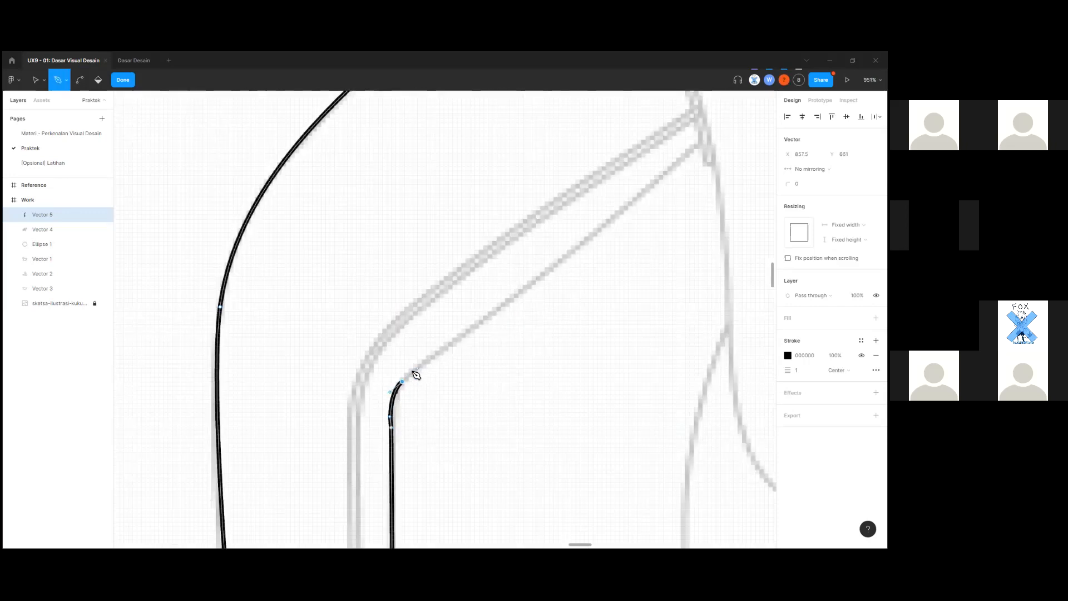
{"action": "scroll", "coordinate": [428, 378], "scroll_direction": "up", "scroll_amount": 2}
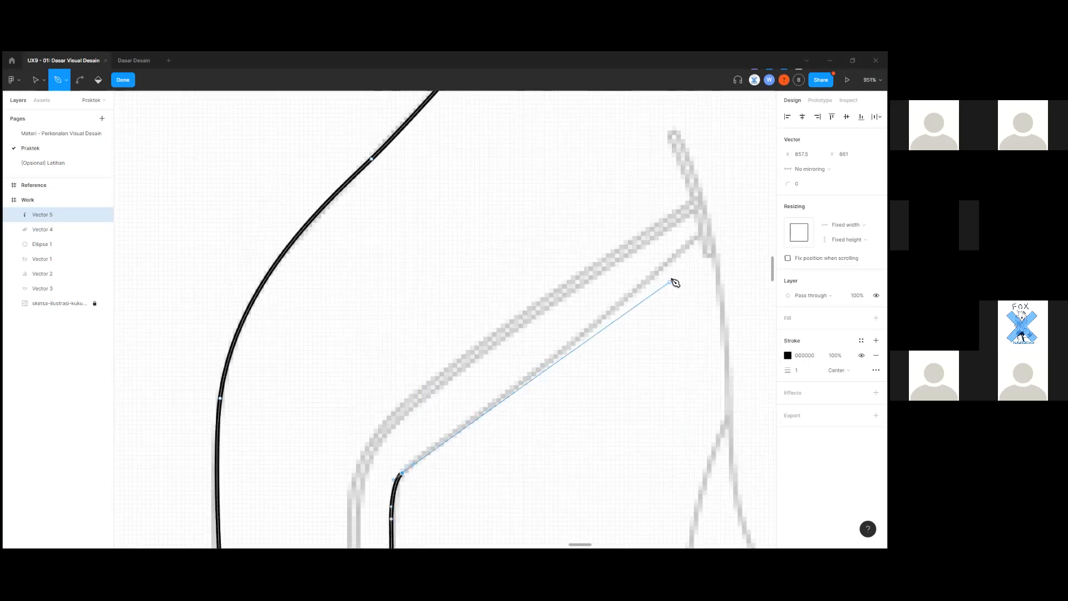
{"action": "scroll", "coordinate": [634, 302], "scroll_direction": "down", "scroll_amount": 3, "text": "ctrl"}
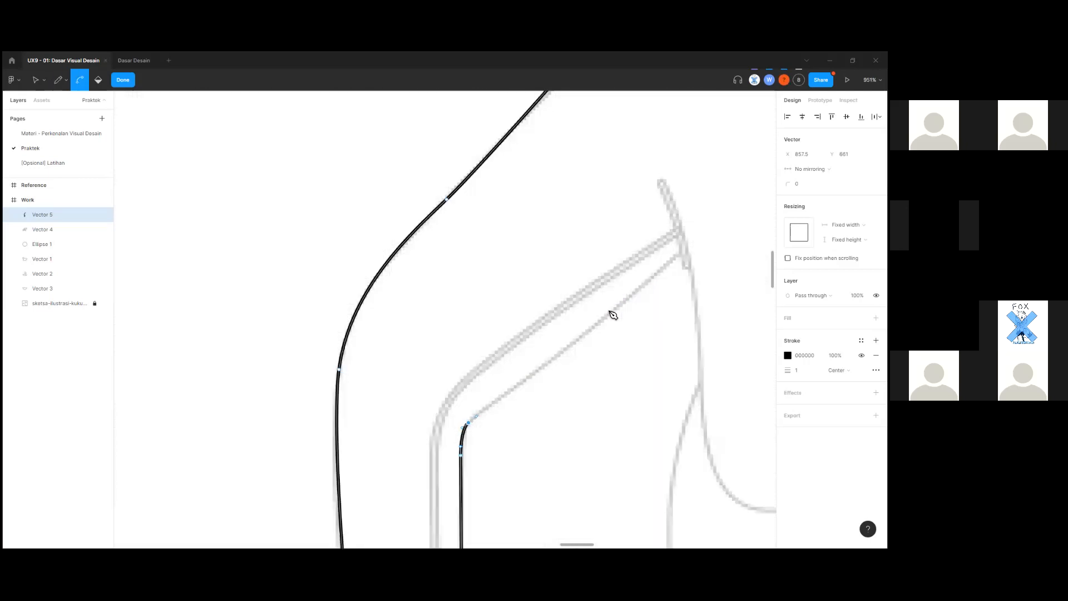
{"action": "left_click", "coordinate": [615, 310]}
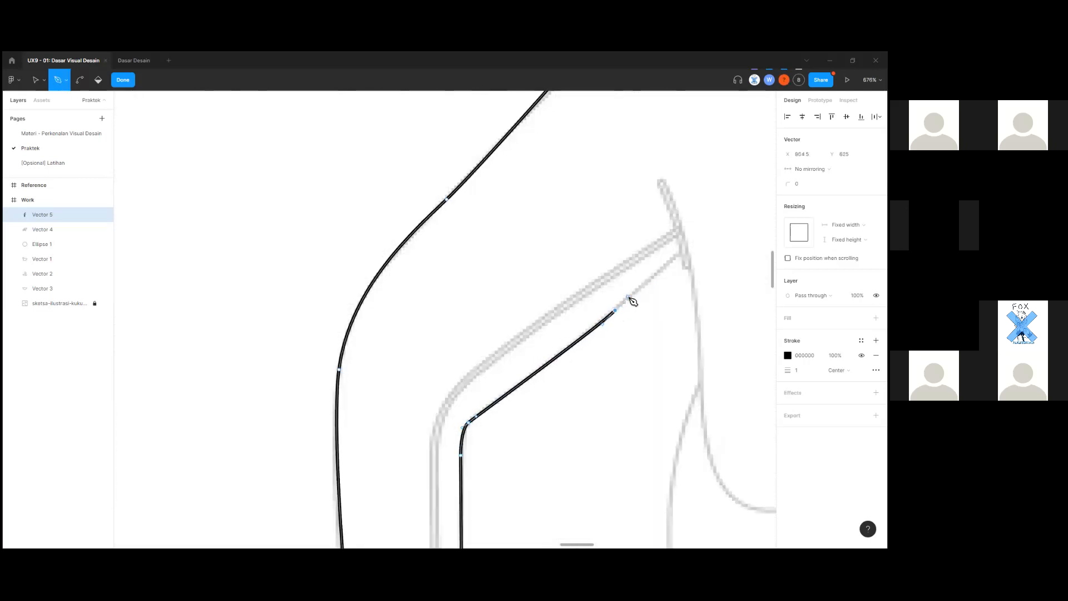
Replace the misplaced outline point with a curved anchor at the knee corner, centered in view.
{"action": "key", "text": "ctrl+z"}
{"action": "left_click_drag", "start_coordinate": [681, 254], "coordinate": [736, 186]}
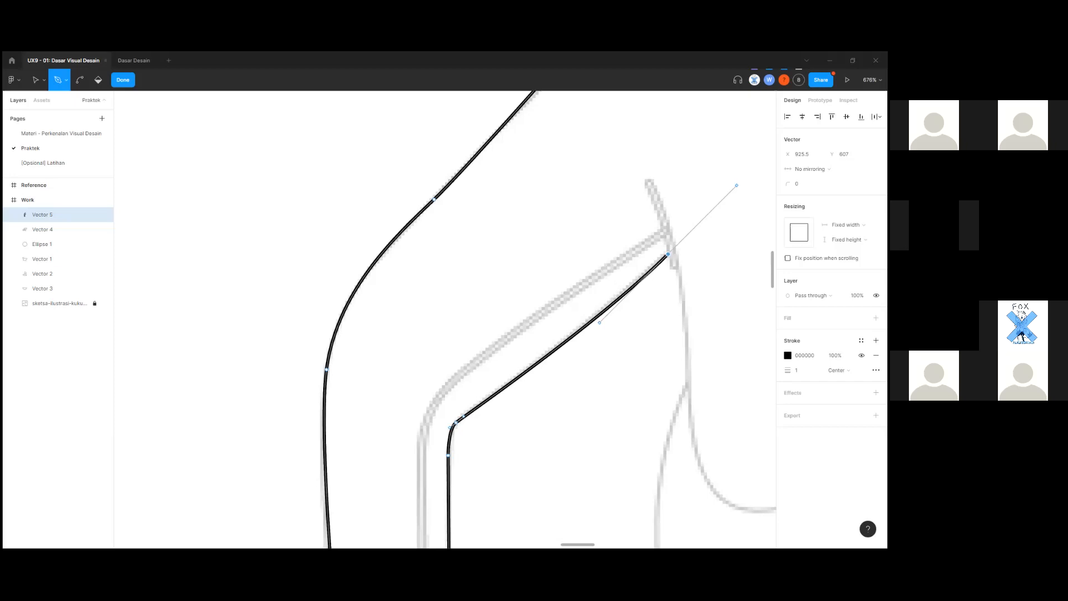
{"action": "left_click_drag", "start_coordinate": [672, 288], "coordinate": [451, 366]}
{"action": "scroll", "coordinate": [457, 343], "scroll_direction": "up", "scroll_amount": 2}
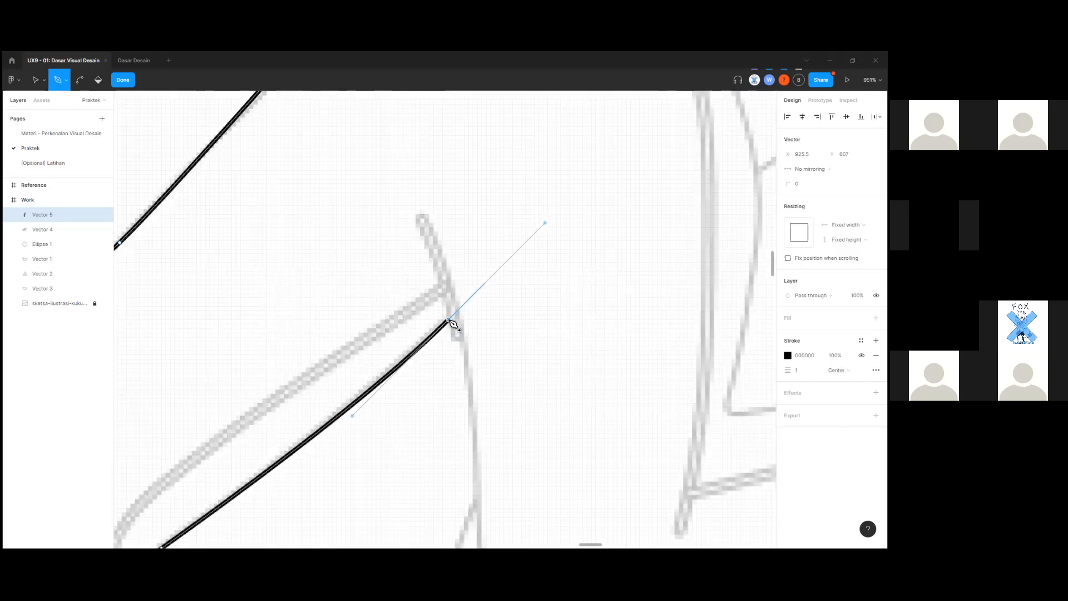
{"action": "scroll", "coordinate": [460, 349], "scroll_direction": "up", "scroll_amount": 2}
{"action": "scroll", "coordinate": [465, 399], "scroll_direction": "down", "scroll_amount": 3}
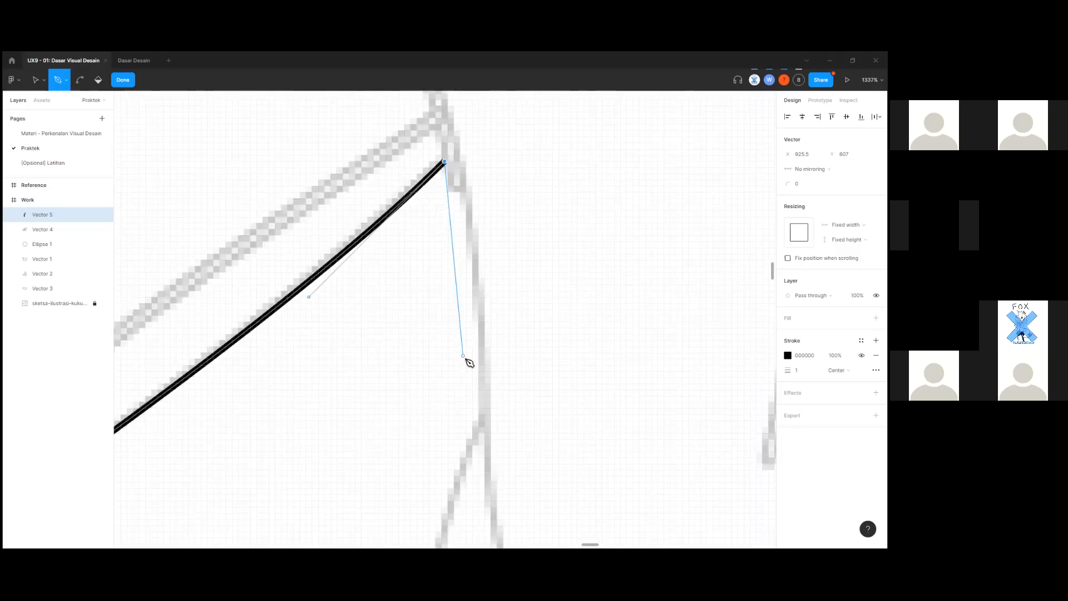
{"action": "scroll", "coordinate": [466, 360], "scroll_direction": "up", "scroll_amount": 3}
{"action": "scroll", "coordinate": [468, 365], "scroll_direction": "down", "scroll_amount": 5}
{"action": "scroll", "coordinate": [469, 369], "scroll_direction": "down", "scroll_amount": 3}
{"action": "scroll", "coordinate": [467, 367], "scroll_direction": "up", "scroll_amount": 4}
{"action": "scroll", "coordinate": [455, 401], "scroll_direction": "up", "scroll_amount": 3}
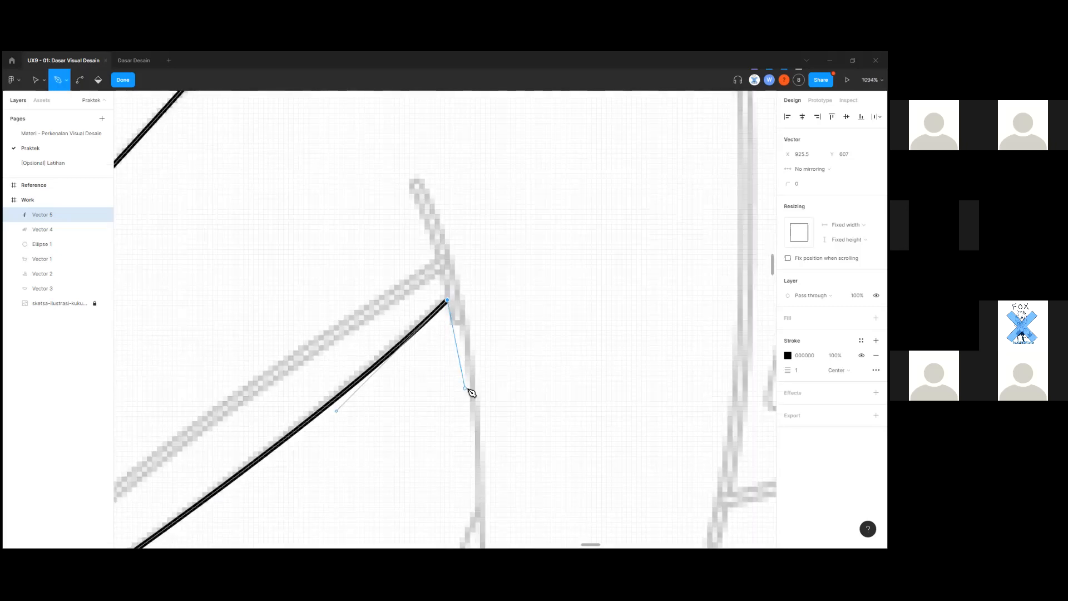
{"action": "scroll", "coordinate": [468, 362], "scroll_direction": "up", "scroll_amount": 3}
{"action": "scroll", "coordinate": [461, 368], "scroll_direction": "up", "scroll_amount": 3}
Add a curved anchor just past the knee corner and a point partway down the next edge.
{"action": "left_click_drag", "start_coordinate": [457, 353], "coordinate": [476, 359]}
{"action": "key", "text": "ctrl+z"}
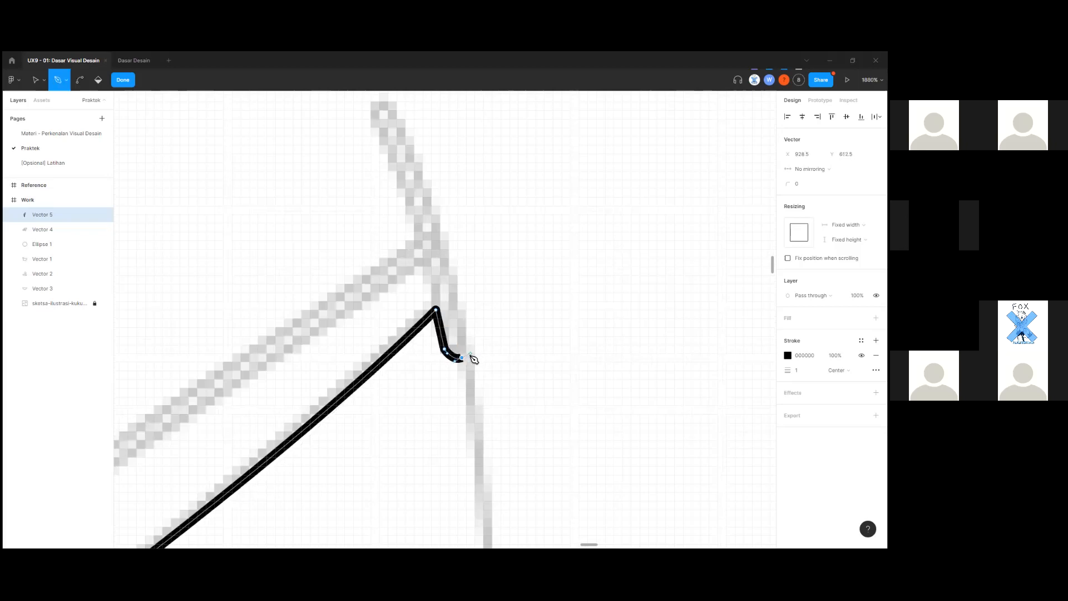
{"action": "key", "text": "ctrl+z"}
{"action": "left_click_drag", "start_coordinate": [467, 358], "coordinate": [485, 358]}
{"action": "scroll", "coordinate": [475, 391], "scroll_direction": "down", "scroll_amount": 10}
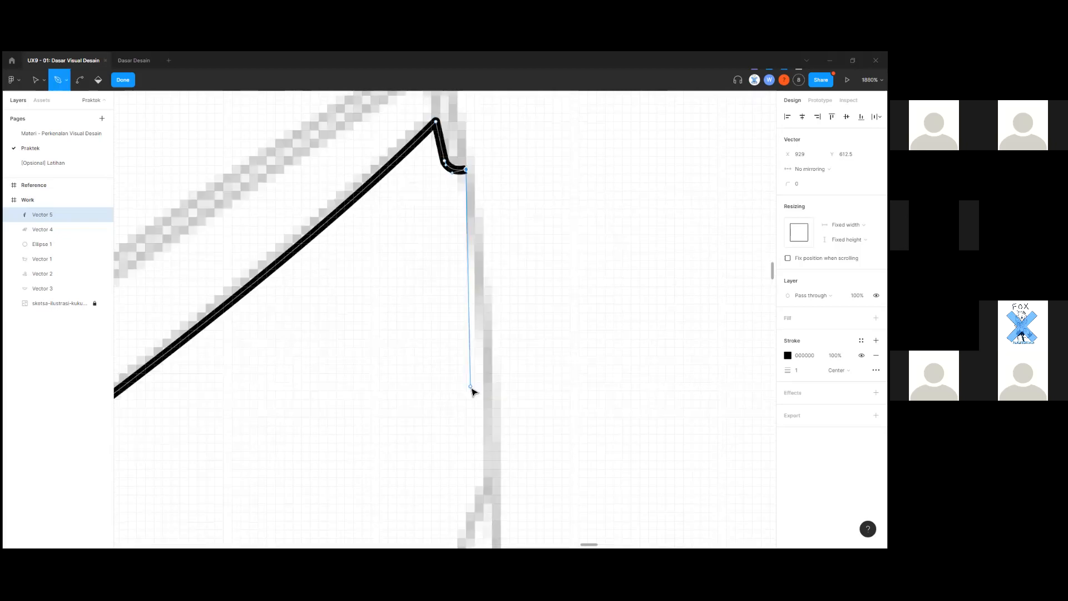
{"action": "left_click_drag", "start_coordinate": [452, 367], "coordinate": [451, 384]}
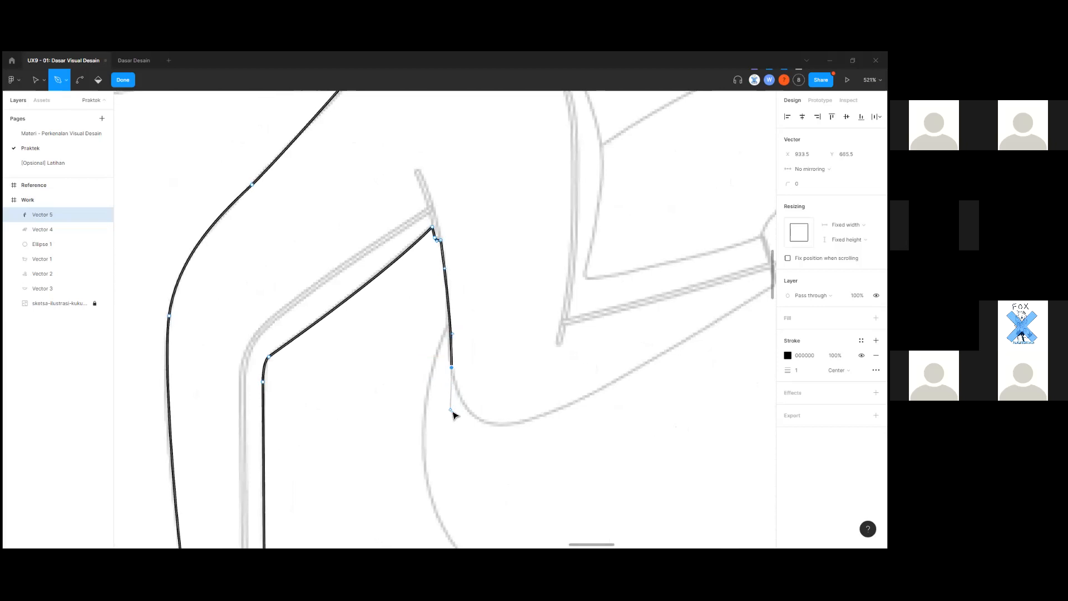
{"action": "scroll", "coordinate": [493, 424], "scroll_direction": "up", "scroll_amount": 3}
Extend the outline from the lower bend along the shin toward the ankle.
{"action": "left_click_drag", "start_coordinate": [523, 432], "coordinate": [386, 471]}
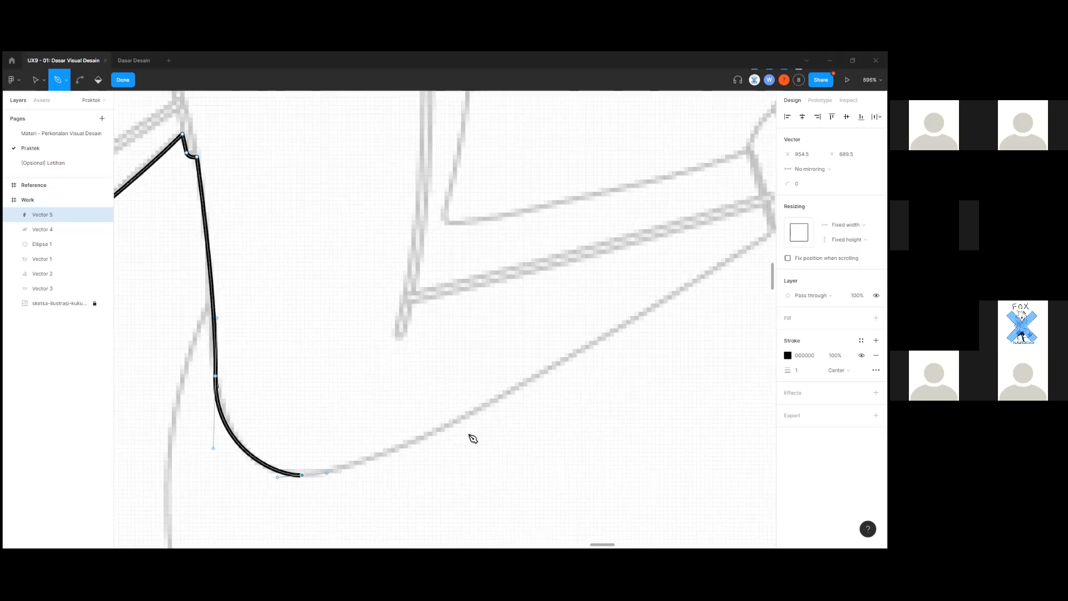
{"action": "scroll", "coordinate": [473, 436], "scroll_direction": "down", "scroll_amount": 3}
{"action": "key", "text": "ctrl+z"}
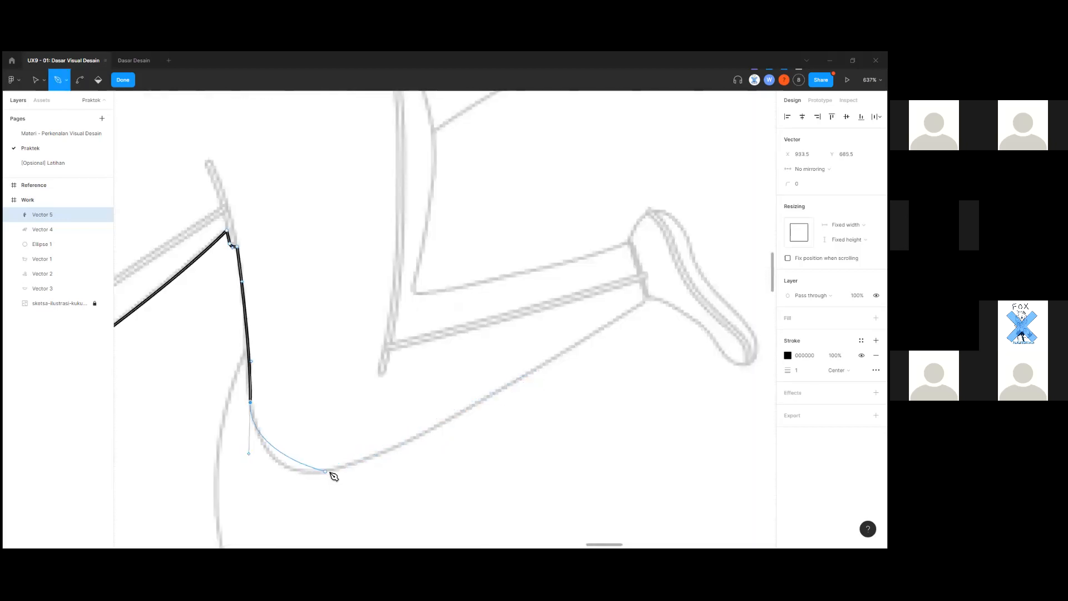
{"action": "left_click_drag", "start_coordinate": [343, 469], "coordinate": [436, 436]}
{"action": "key", "text": "ctrl+z"}
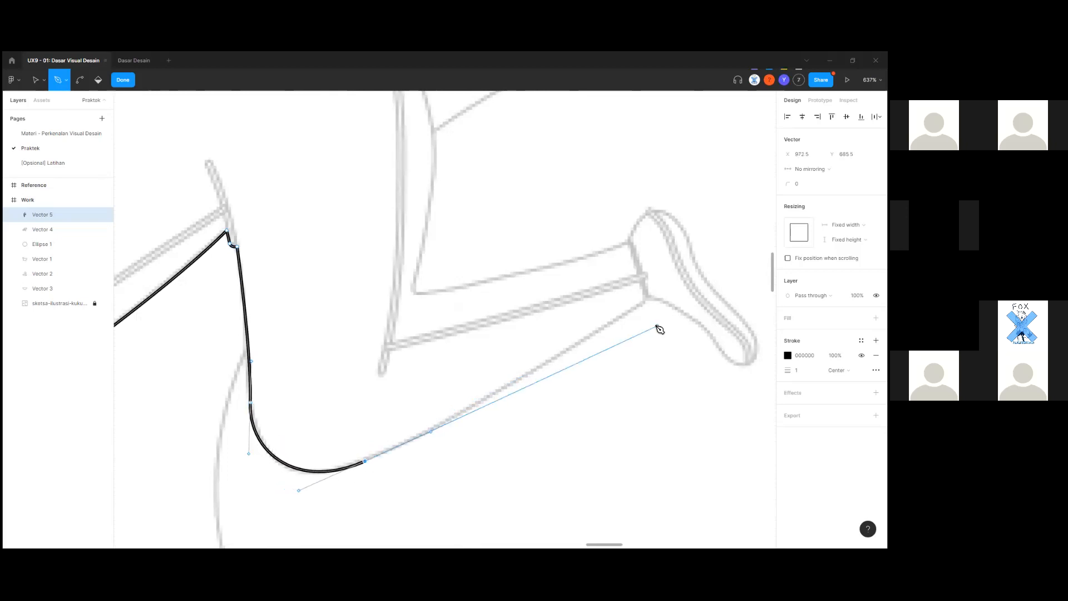
{"action": "left_click_drag", "start_coordinate": [640, 304], "coordinate": [654, 307]}
{"action": "scroll", "coordinate": [655, 310], "scroll_direction": "up", "scroll_amount": 5}
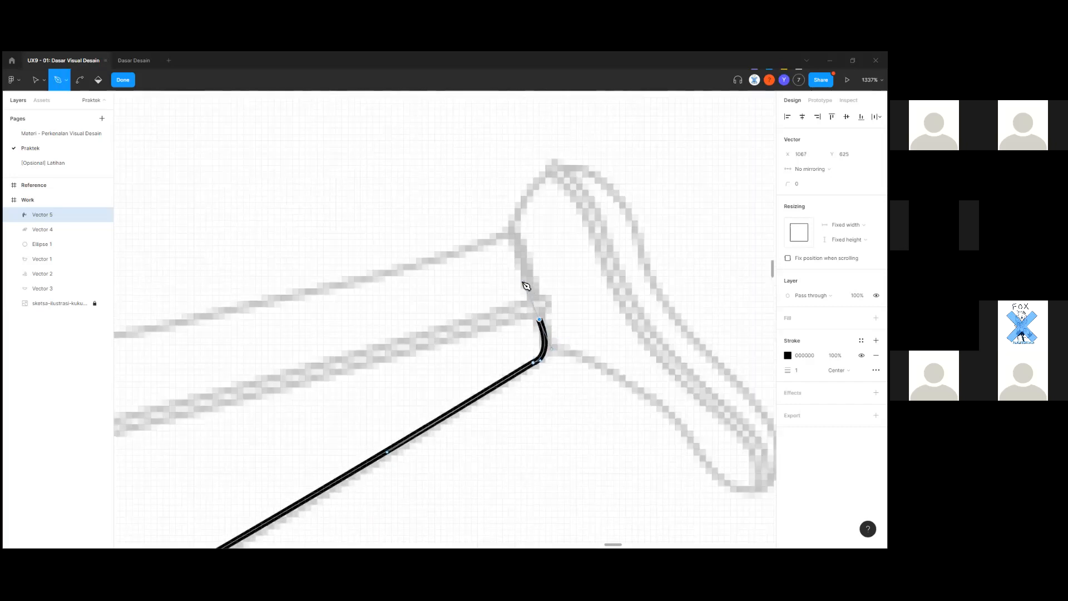
{"action": "scroll", "coordinate": [533, 307], "scroll_direction": "up", "scroll_amount": 1}
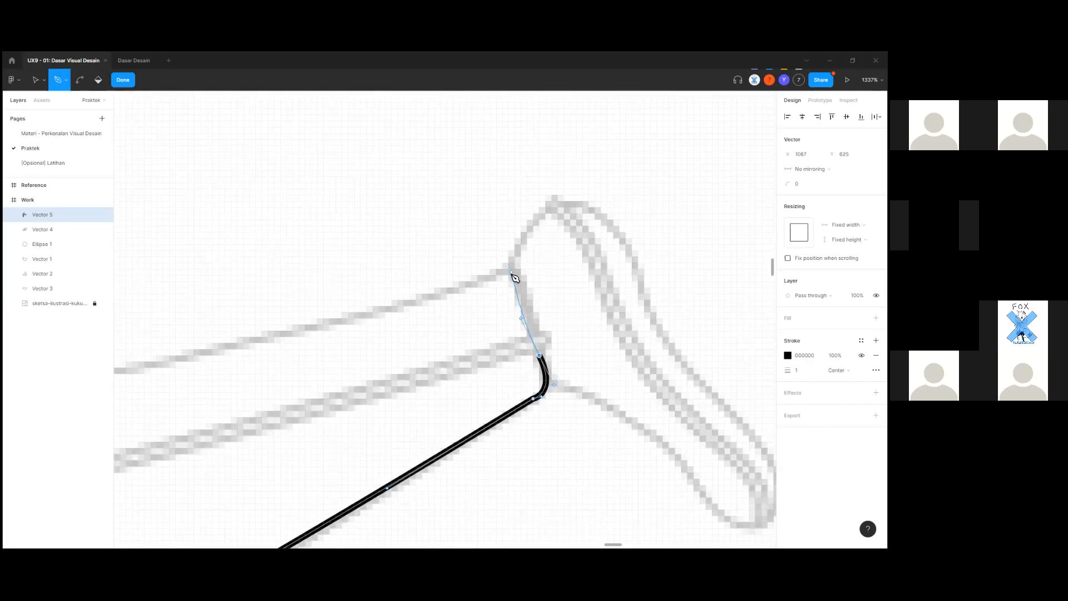
{"action": "scroll", "coordinate": [545, 362], "scroll_direction": "up", "scroll_amount": 2}
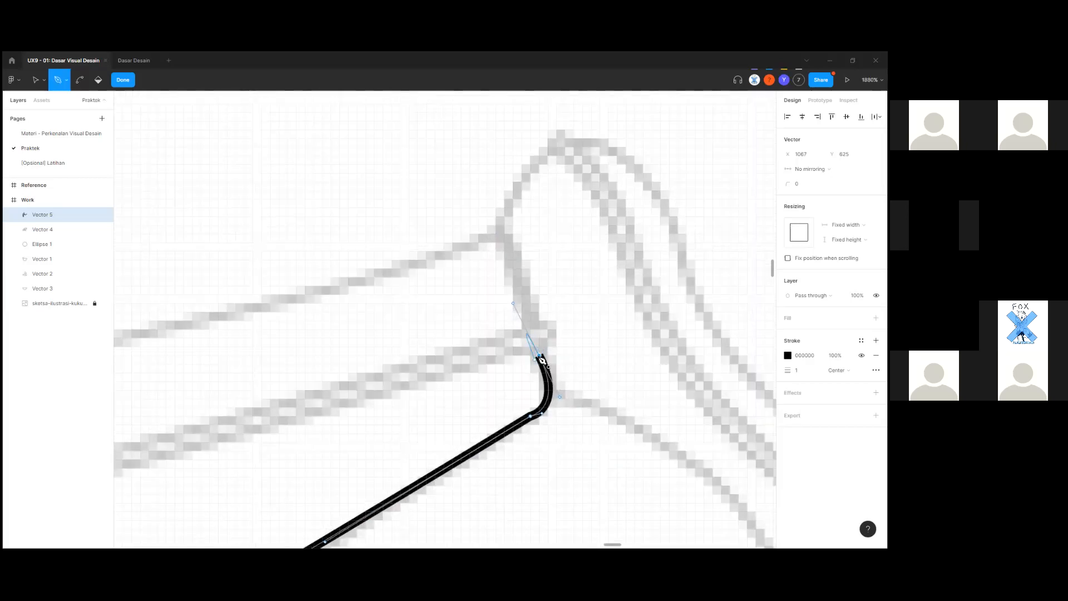
{"action": "scroll", "coordinate": [548, 346], "scroll_direction": "up", "scroll_amount": 2}
{"action": "scroll", "coordinate": [548, 345], "scroll_direction": "down", "scroll_amount": 3}
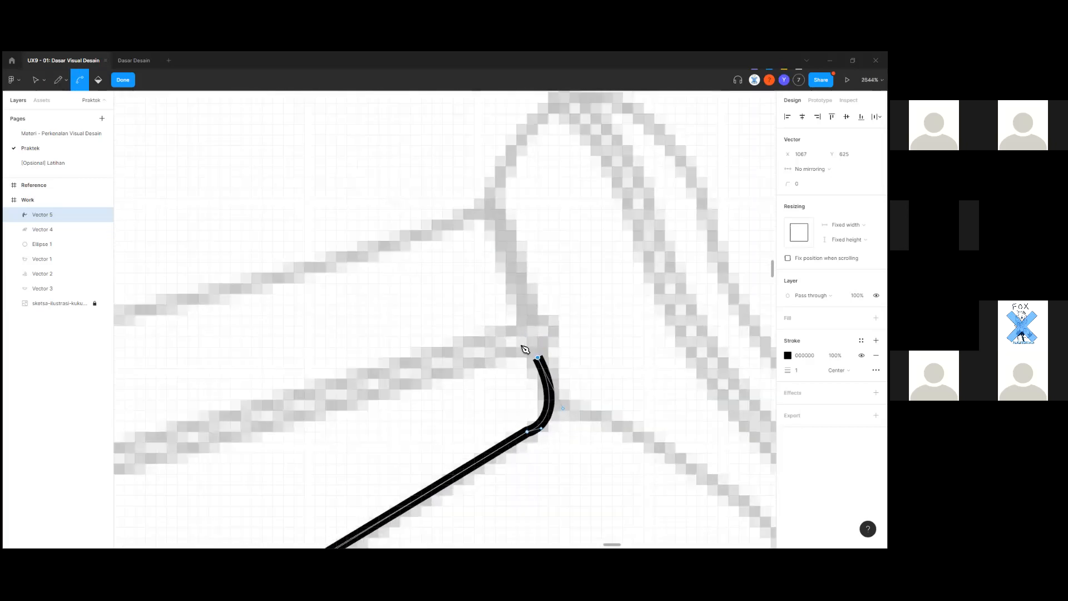
{"action": "scroll", "coordinate": [508, 303], "scroll_direction": "up", "scroll_amount": 1}
Place an anchor at the top of the ankle edge.
{"action": "left_click", "coordinate": [512, 292]}
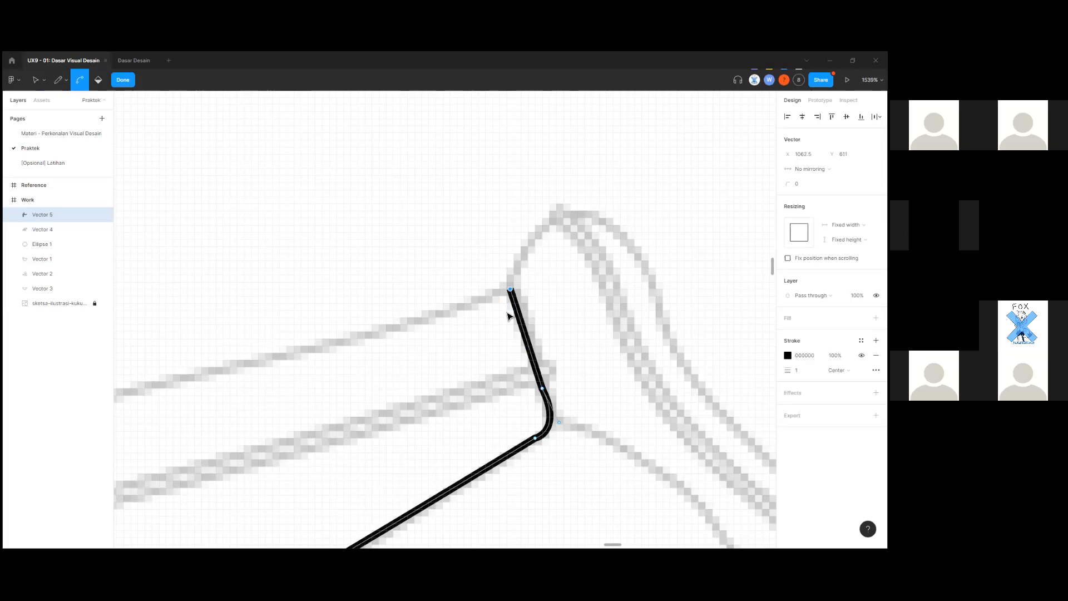
{"action": "scroll", "coordinate": [508, 311], "scroll_direction": "down", "scroll_amount": 4}
{"action": "key", "text": "ctrl+z"}
{"action": "key", "text": "ctrl+z"}
{"action": "key", "text": "ctrl+z"}
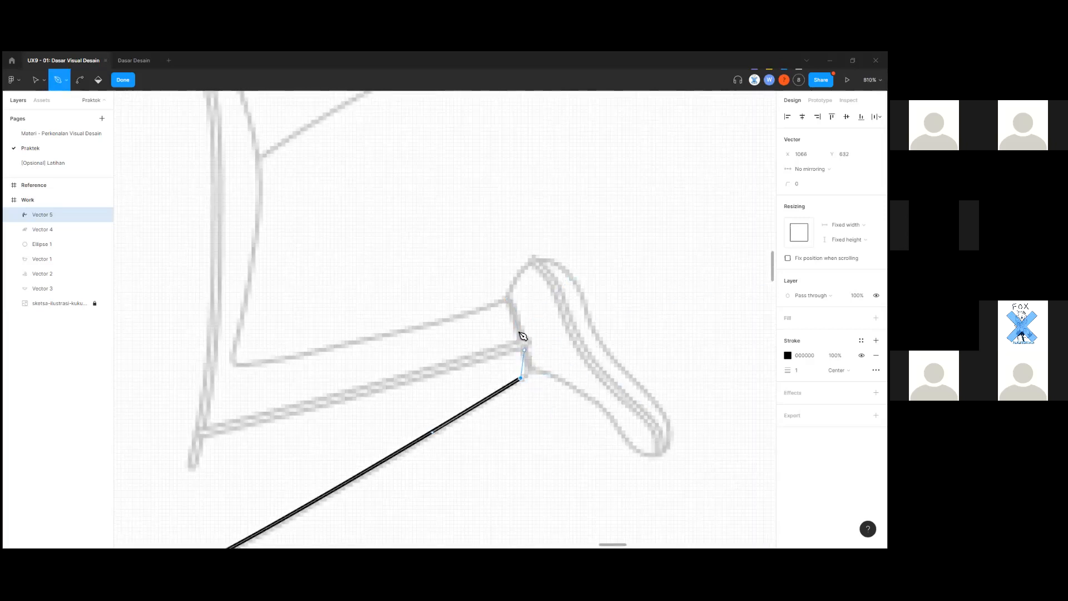
{"action": "key", "text": "ctrl+z"}
{"action": "left_click", "coordinate": [507, 301]}
{"action": "scroll", "coordinate": [500, 311], "scroll_direction": "up", "scroll_amount": 5}
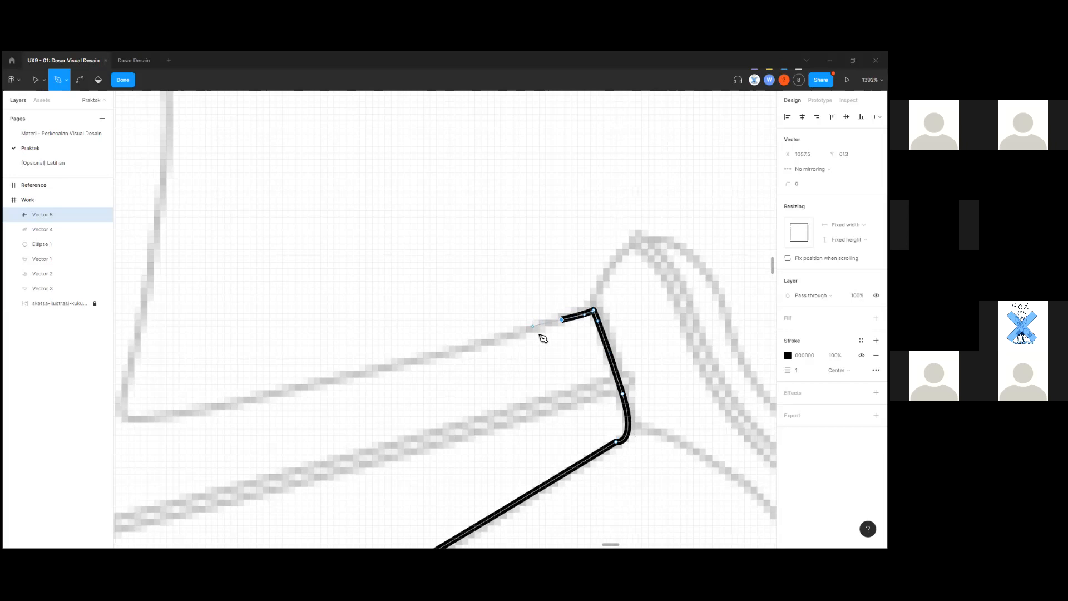
{"action": "scroll", "coordinate": [351, 414], "scroll_direction": "down", "scroll_amount": 3}
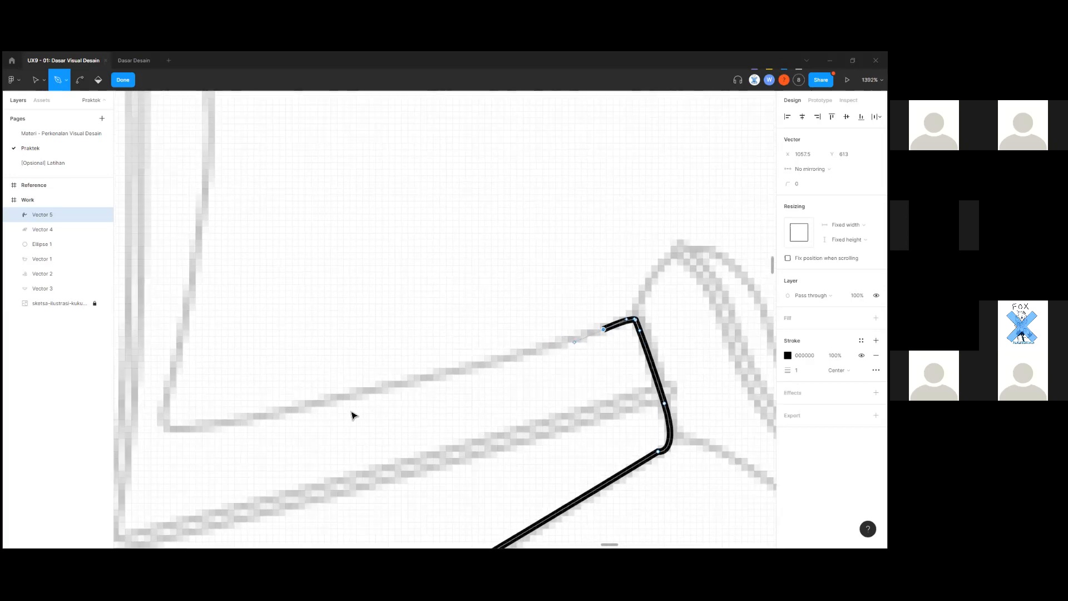
Carry the outline left and add curved anchors up the bent leg line.
{"action": "left_click", "coordinate": [291, 425]}
{"action": "scroll", "coordinate": [311, 430], "scroll_direction": "up", "scroll_amount": 3}
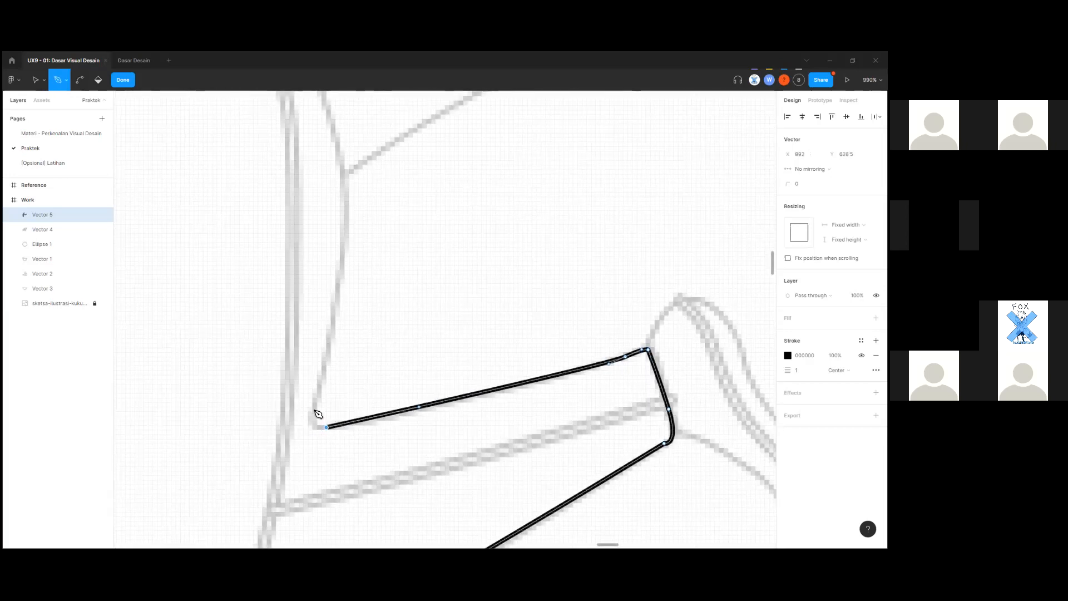
{"action": "left_click_drag", "start_coordinate": [314, 409], "coordinate": [321, 388]}
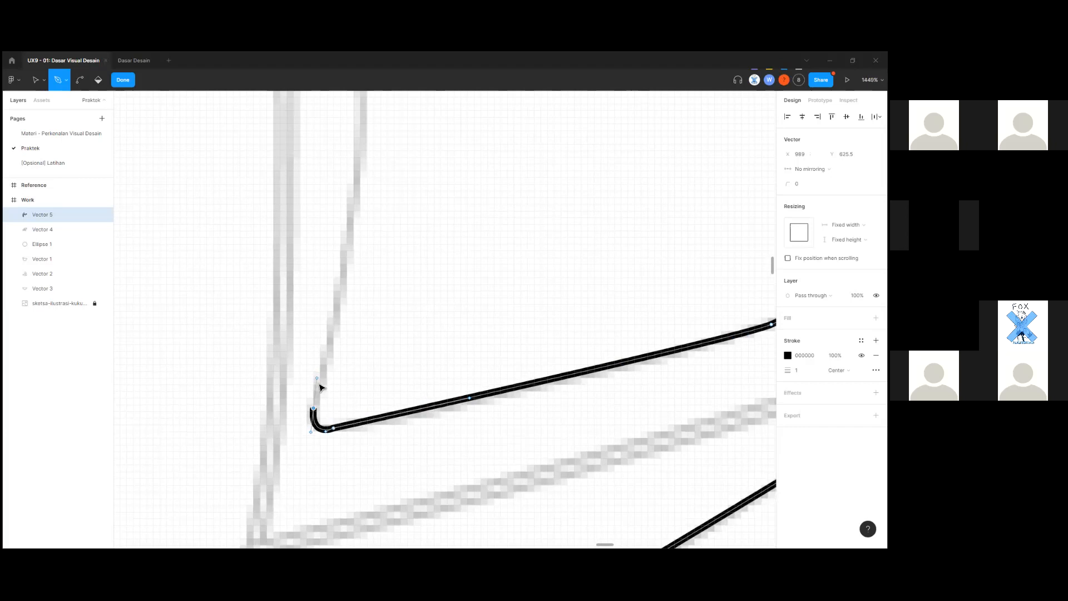
{"action": "scroll", "coordinate": [332, 390], "scroll_direction": "down", "scroll_amount": 3}
{"action": "scroll", "coordinate": [345, 372], "scroll_direction": "down", "scroll_amount": 3}
{"action": "left_click", "coordinate": [342, 366]}
{"action": "left_click_drag", "start_coordinate": [348, 345], "coordinate": [349, 346]}
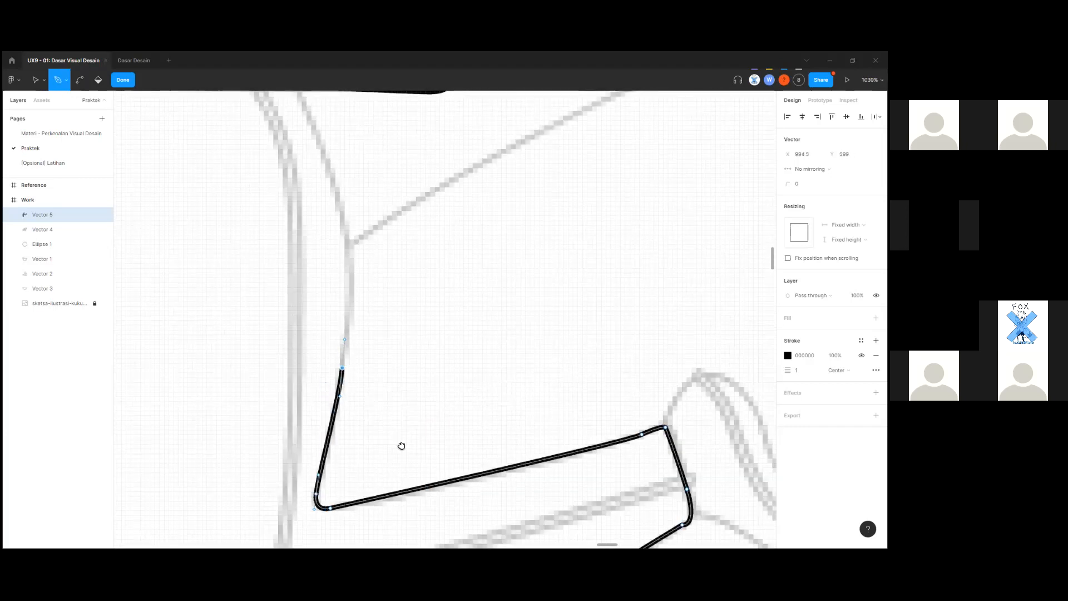
{"action": "scroll", "coordinate": [397, 428], "scroll_direction": "down", "scroll_amount": 4}
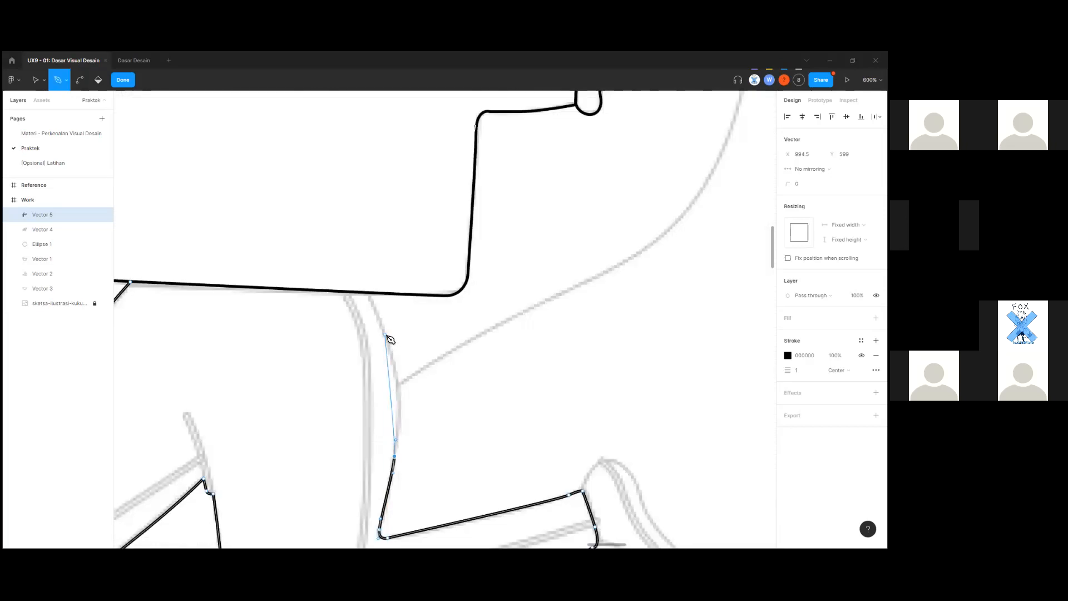
{"action": "scroll", "coordinate": [390, 385], "scroll_direction": "down", "scroll_amount": 2}
{"action": "key", "text": "ctrl+z"}
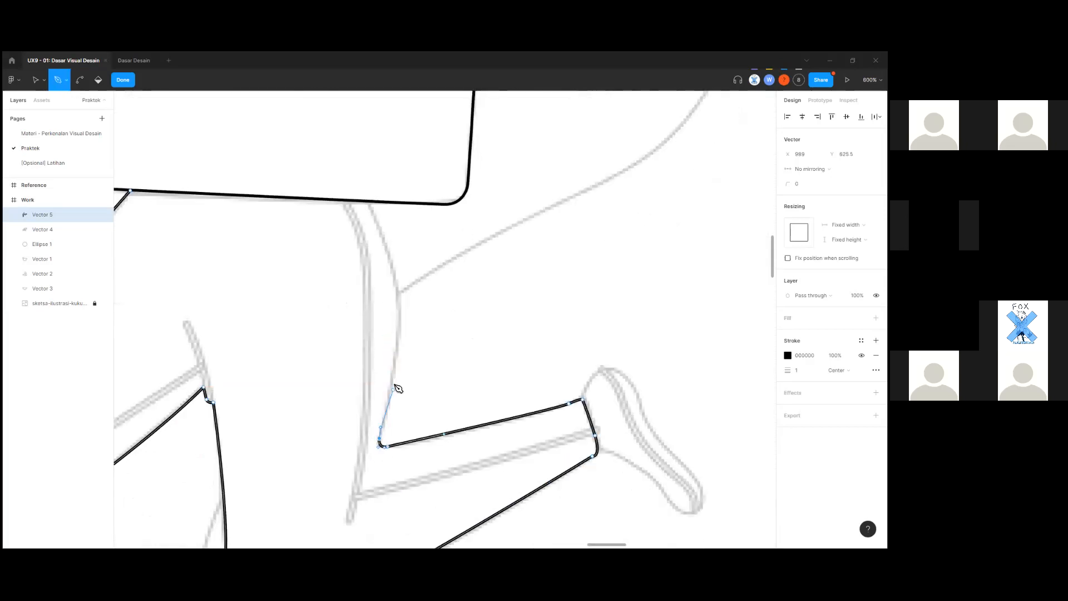
Trace the inner leg line to a sharp-cornered anchor at the shirt hem.
{"action": "left_click", "coordinate": [396, 349]}
{"action": "scroll", "coordinate": [384, 311], "scroll_direction": "up", "scroll_amount": 2}
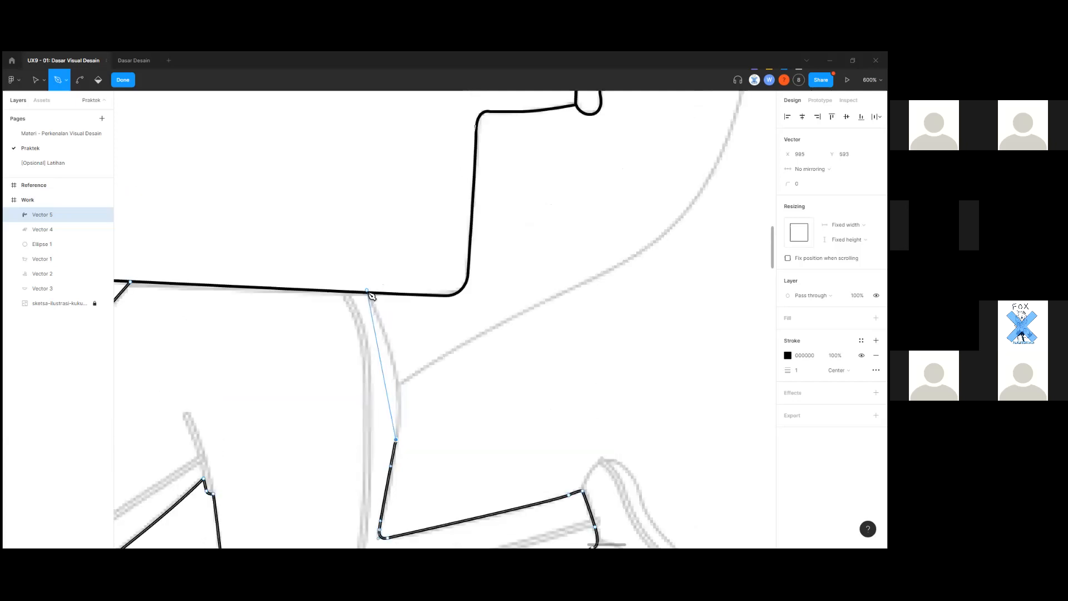
{"action": "left_click_drag", "start_coordinate": [370, 294], "coordinate": [332, 258]}
{"action": "key", "text": "ctrl+z"}
{"action": "key", "text": "ctrl+z"}
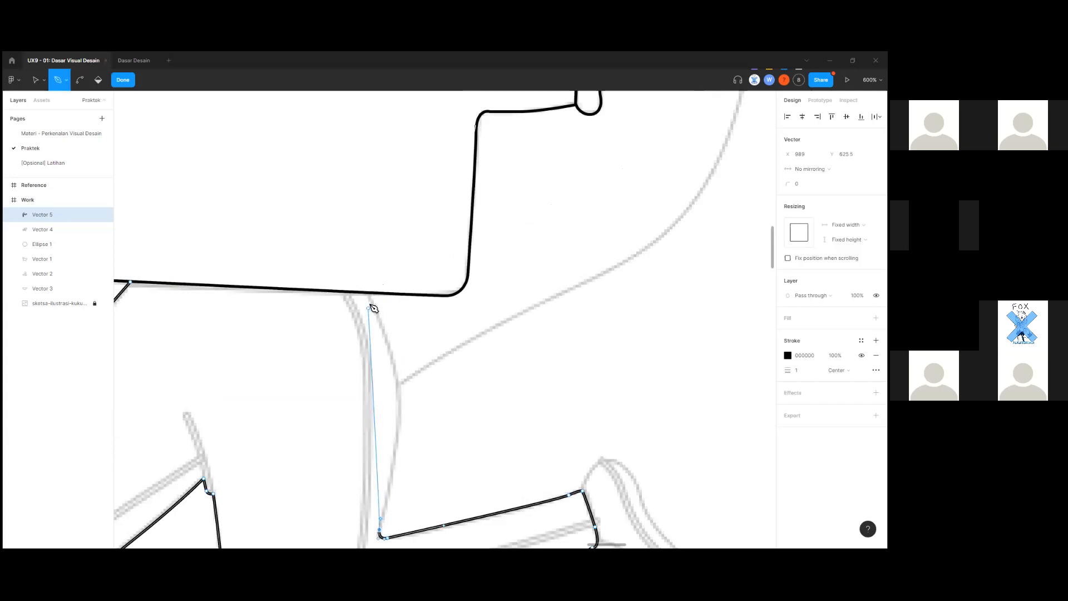
{"action": "scroll", "coordinate": [369, 300], "scroll_direction": "down", "scroll_amount": 5}
{"action": "left_click_drag", "start_coordinate": [368, 295], "coordinate": [332, 253]}
{"action": "scroll", "coordinate": [389, 323], "scroll_direction": "up", "scroll_amount": 10}
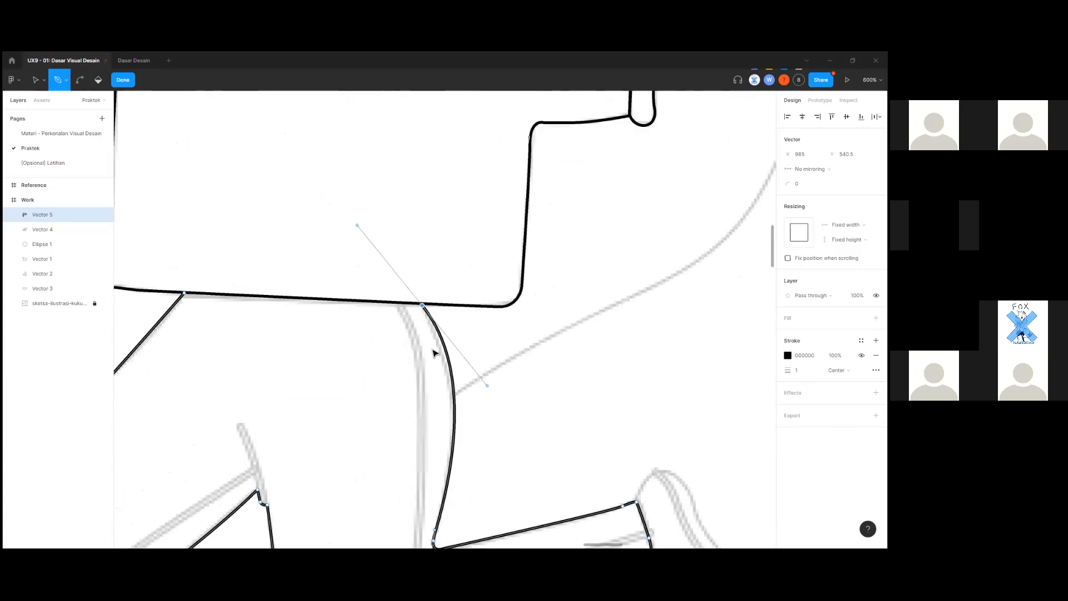
{"action": "left_click", "coordinate": [465, 313]}
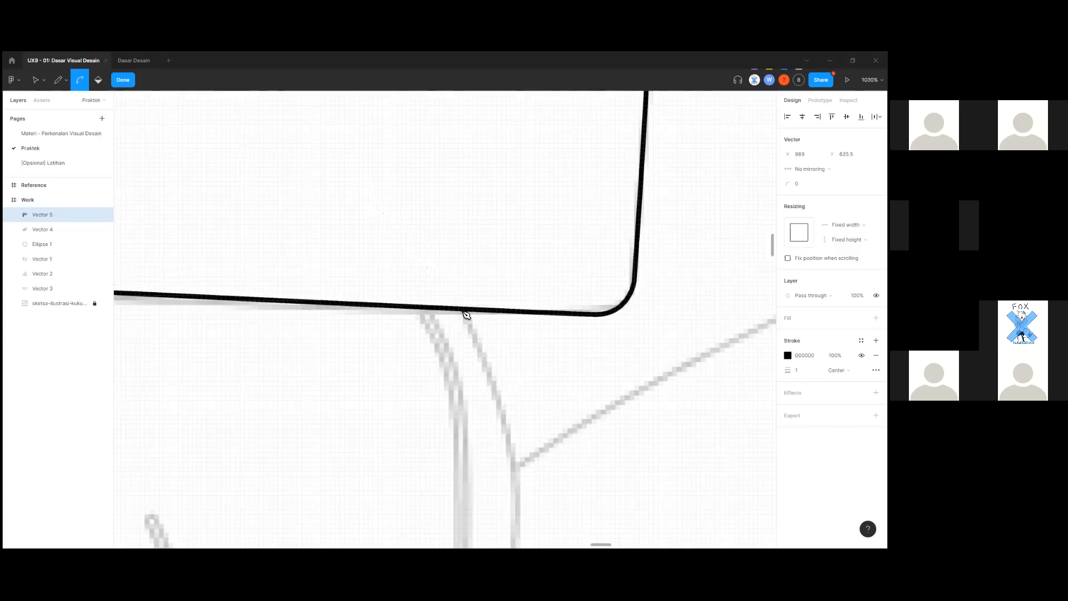
Bend the segment below the hem anchor and bring both hem anchors into view.
{"action": "scroll", "coordinate": [468, 315], "scroll_direction": "down", "scroll_amount": 10}
{"action": "left_click_drag", "start_coordinate": [463, 309], "coordinate": [429, 248]}
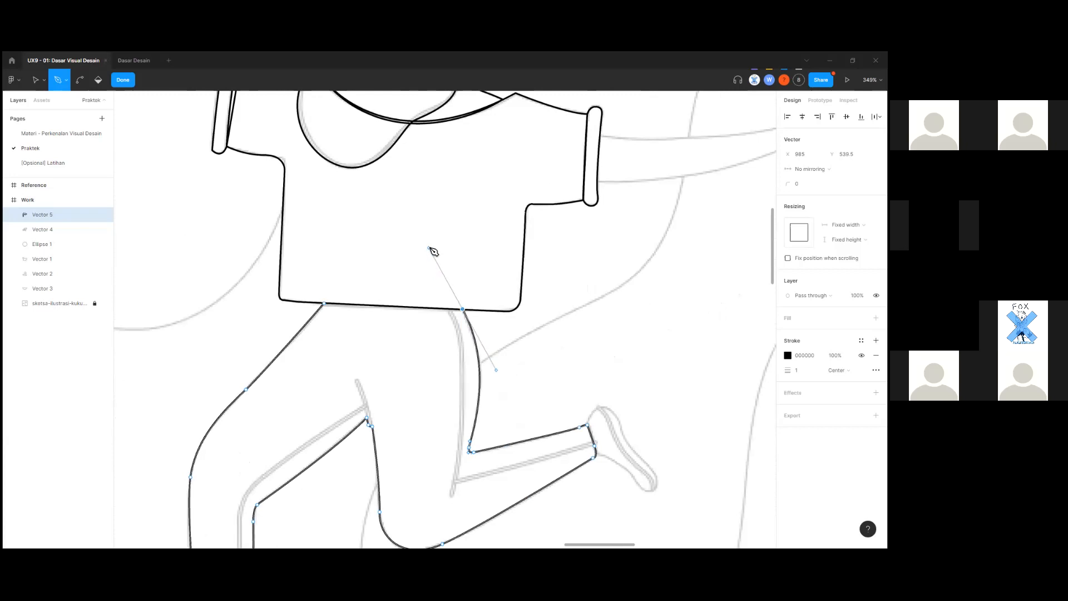
{"action": "scroll", "coordinate": [437, 317], "scroll_direction": "up", "scroll_amount": 10}
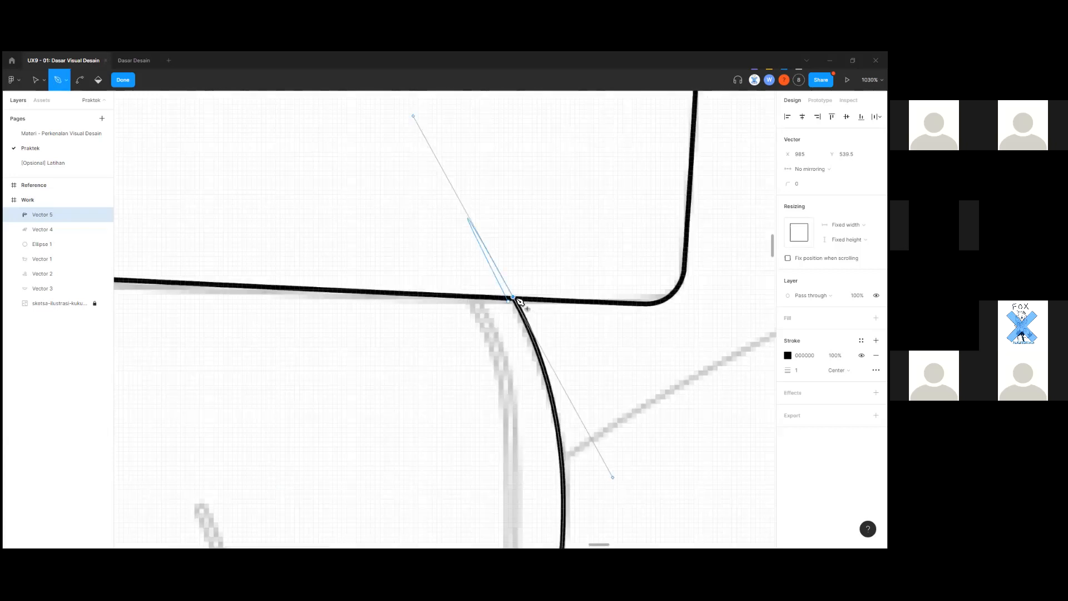
{"action": "left_click_drag", "start_coordinate": [337, 394], "coordinate": [477, 460]}
{"action": "left_click_drag", "start_coordinate": [409, 408], "coordinate": [649, 409]}
{"action": "left_click_drag", "start_coordinate": [333, 418], "coordinate": [566, 417]}
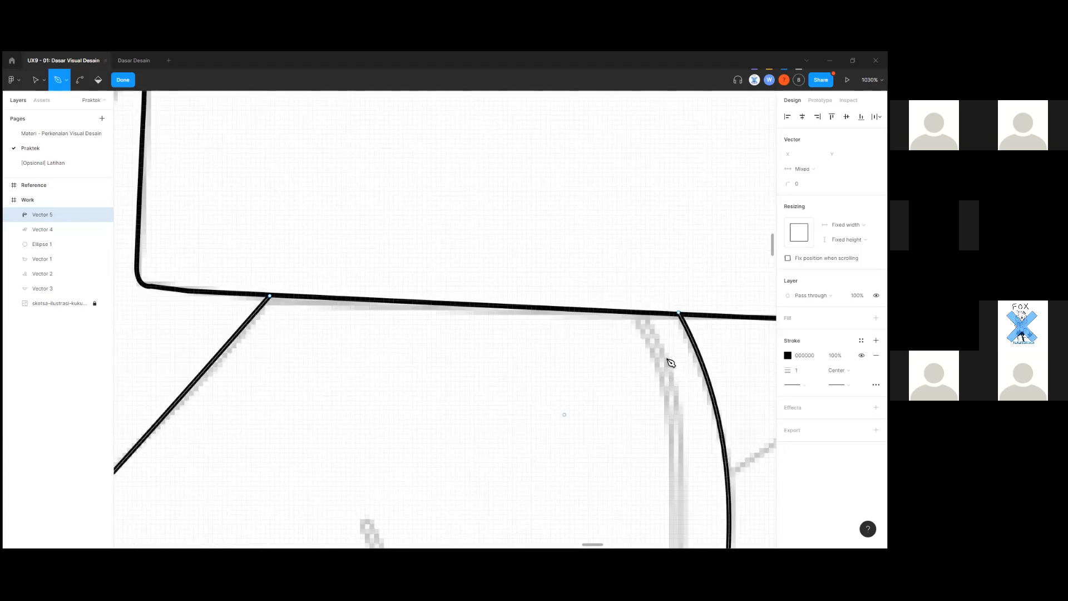
Close the leg path by joining the right hem anchor to the left hem anchor.
{"action": "left_click", "coordinate": [680, 314]}
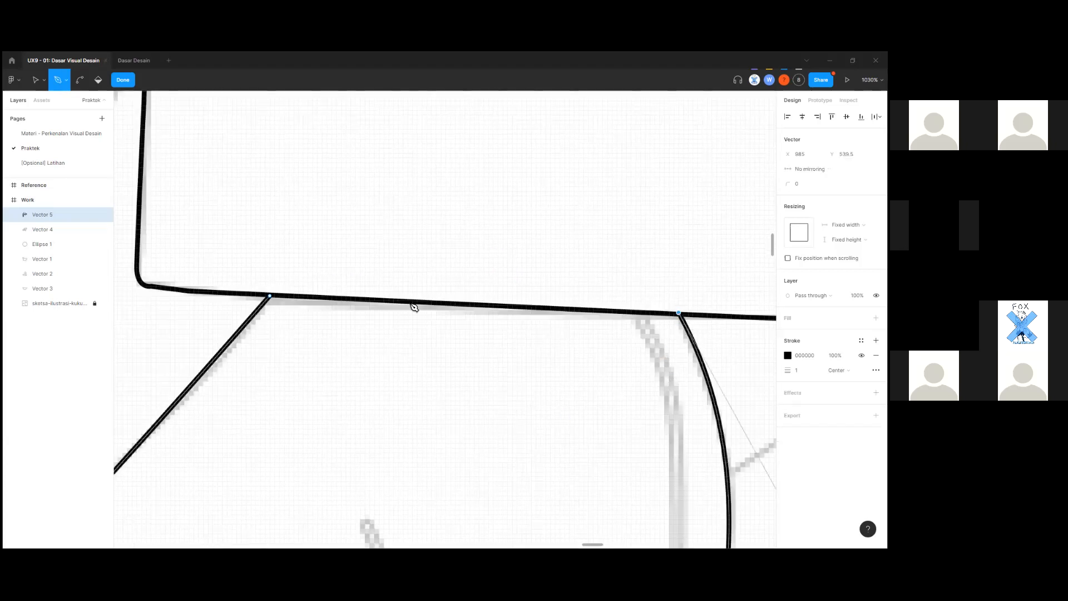
{"action": "scroll", "coordinate": [275, 293], "scroll_direction": "up", "scroll_amount": 3}
{"action": "left_click", "coordinate": [273, 288]}
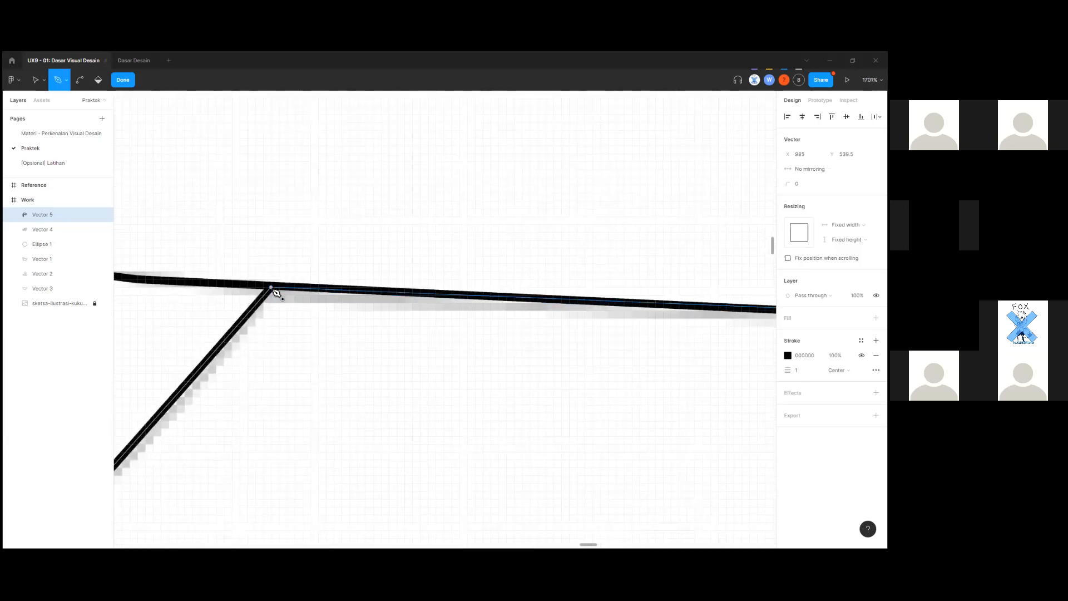
{"action": "scroll", "coordinate": [356, 360], "scroll_direction": "down", "scroll_amount": 3}
{"action": "scroll", "coordinate": [483, 415], "scroll_direction": "down", "scroll_amount": 10}
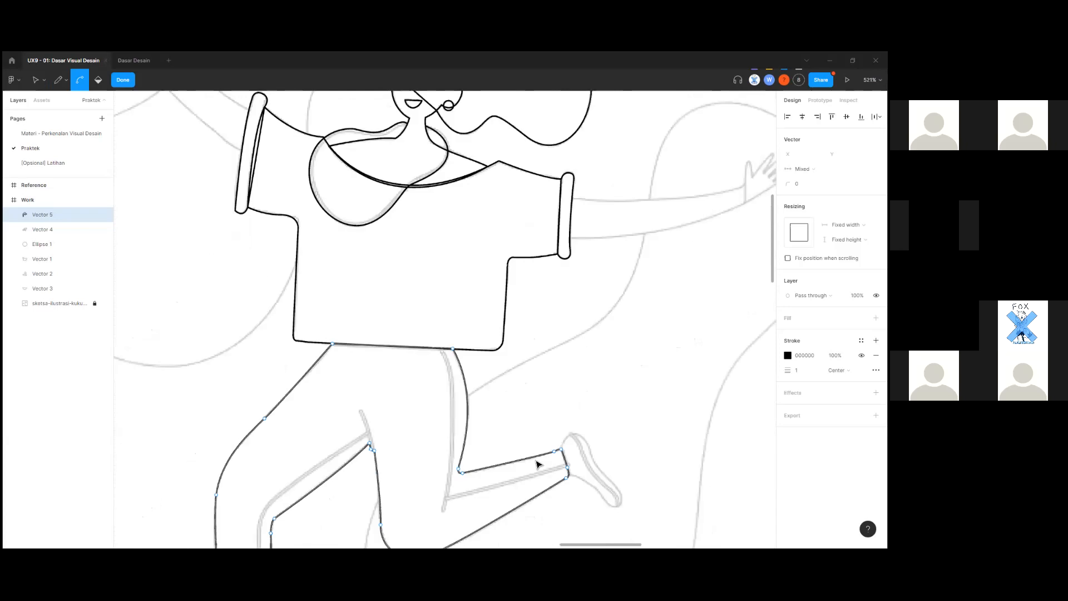
{"action": "scroll", "coordinate": [526, 295], "scroll_direction": "up", "scroll_amount": 5}
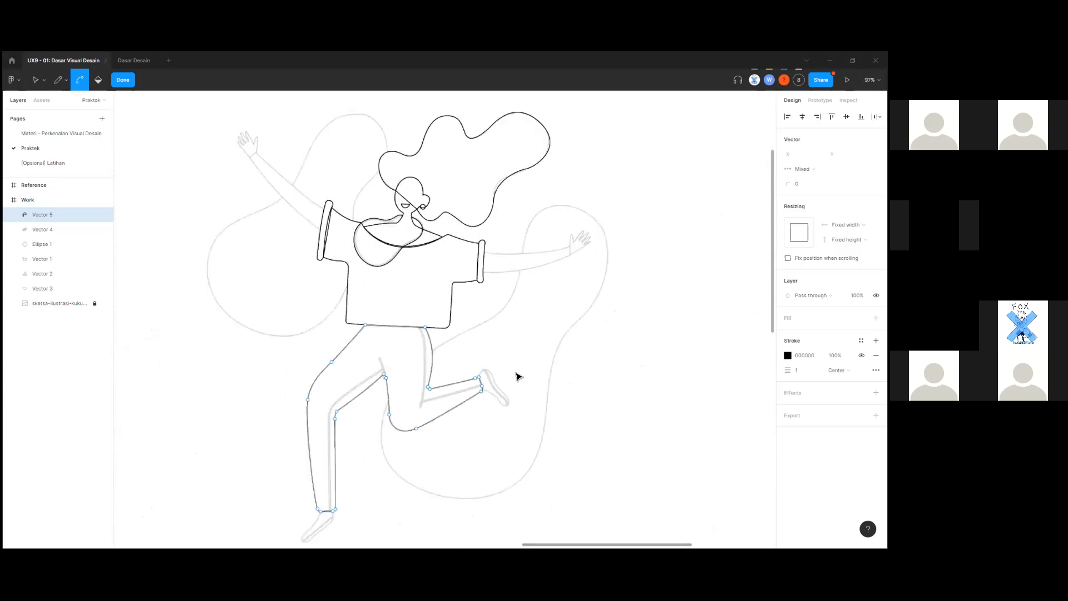
{"action": "scroll", "coordinate": [514, 307], "scroll_direction": "up", "scroll_amount": 8}
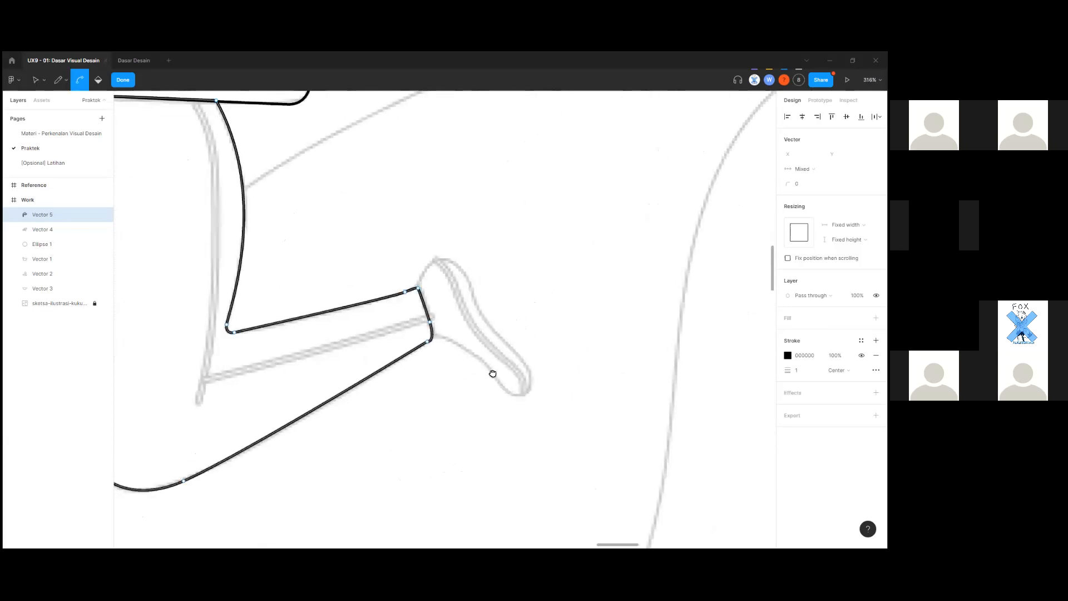
{"action": "scroll", "coordinate": [422, 384], "scroll_direction": "up", "scroll_amount": 3}
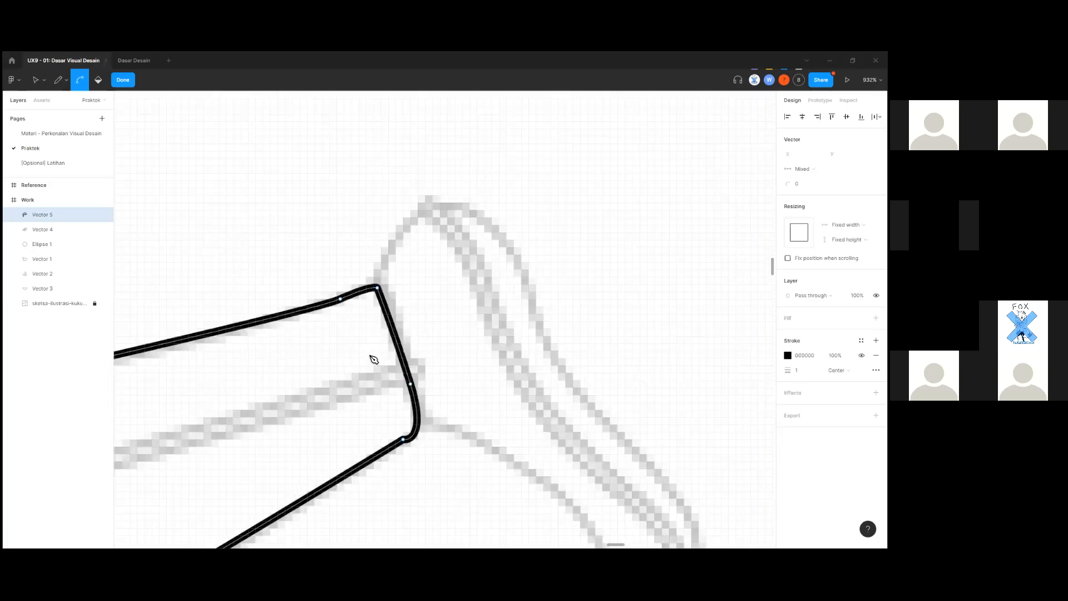
Finish editing the leg outline and start a new pen path at the ankle corner.
{"action": "key", "text": "Escape"}
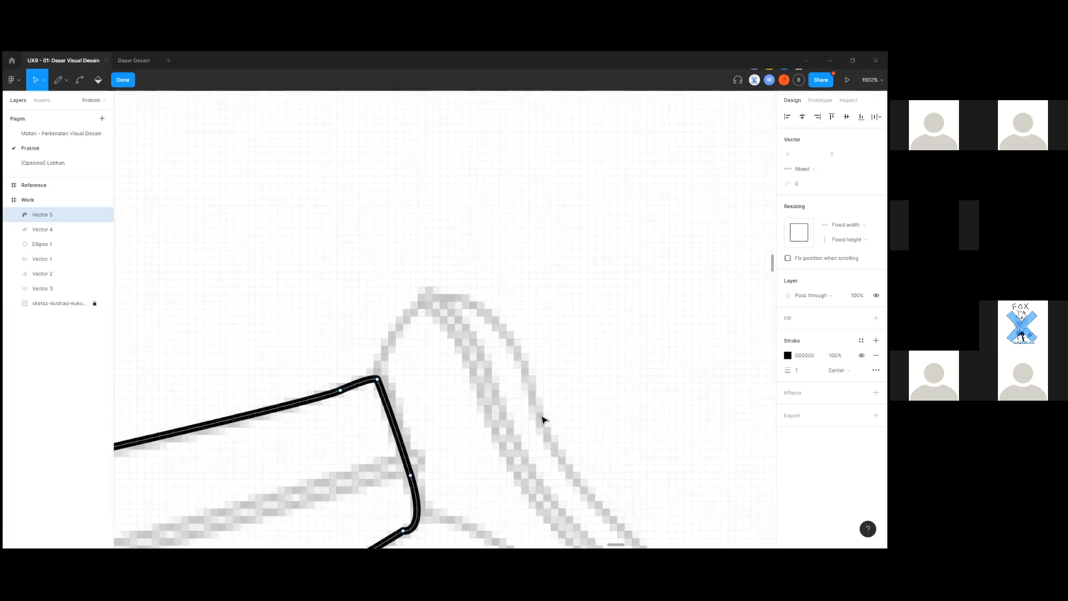
{"action": "left_click", "coordinate": [539, 420]}
{"action": "key", "text": "p"}
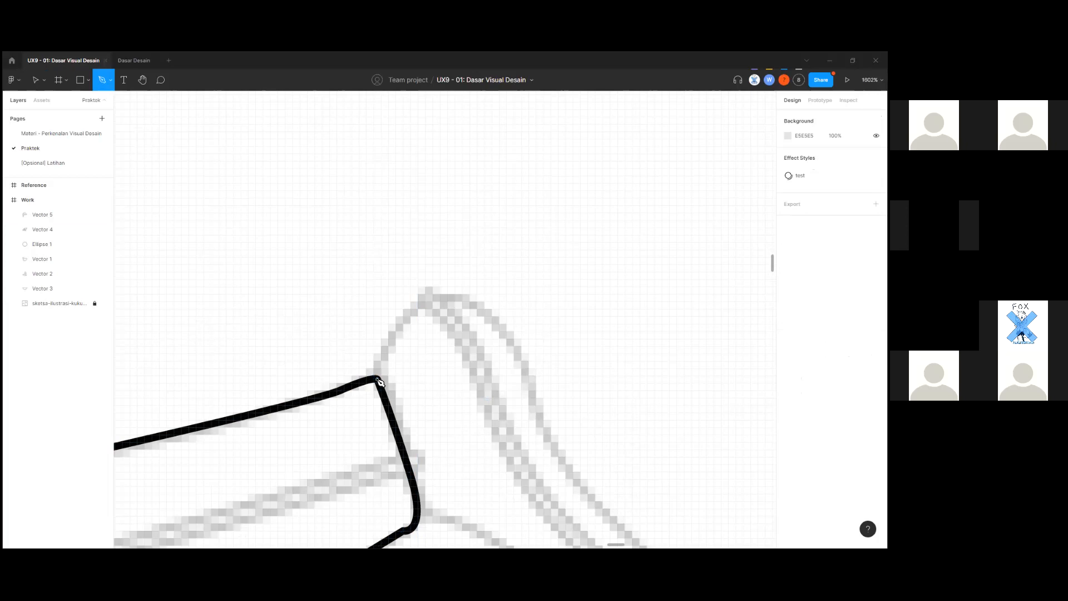
{"action": "left_click", "coordinate": [377, 379]}
Curve the new path over the top of the foot and down its edge.
{"action": "left_click_drag", "start_coordinate": [433, 301], "coordinate": [473, 288]}
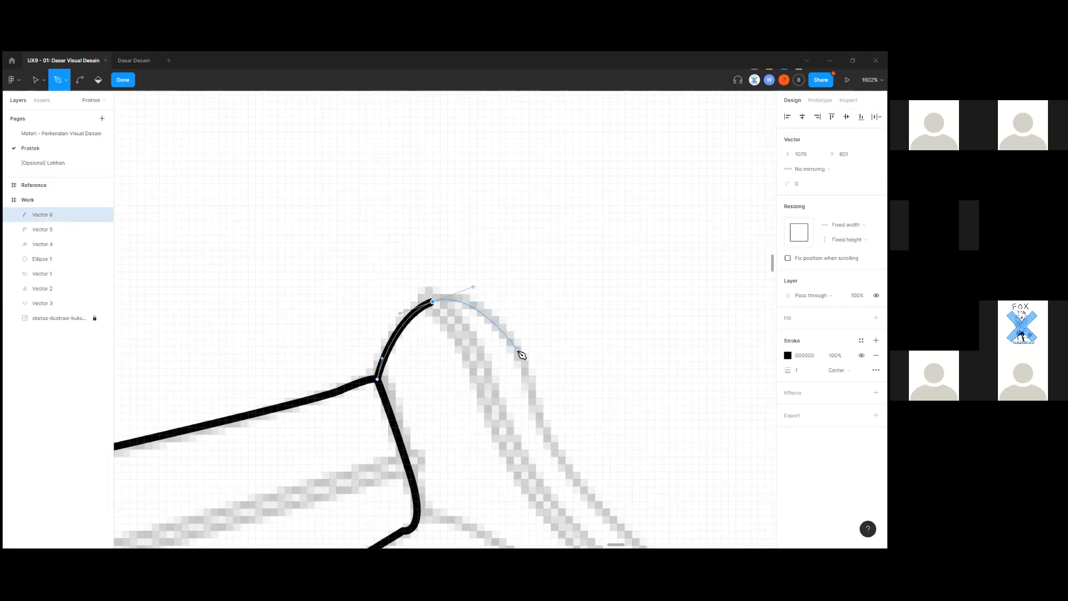
{"action": "left_click_drag", "start_coordinate": [518, 350], "coordinate": [522, 359]}
{"action": "scroll", "coordinate": [535, 384], "scroll_direction": "down", "scroll_amount": 5}
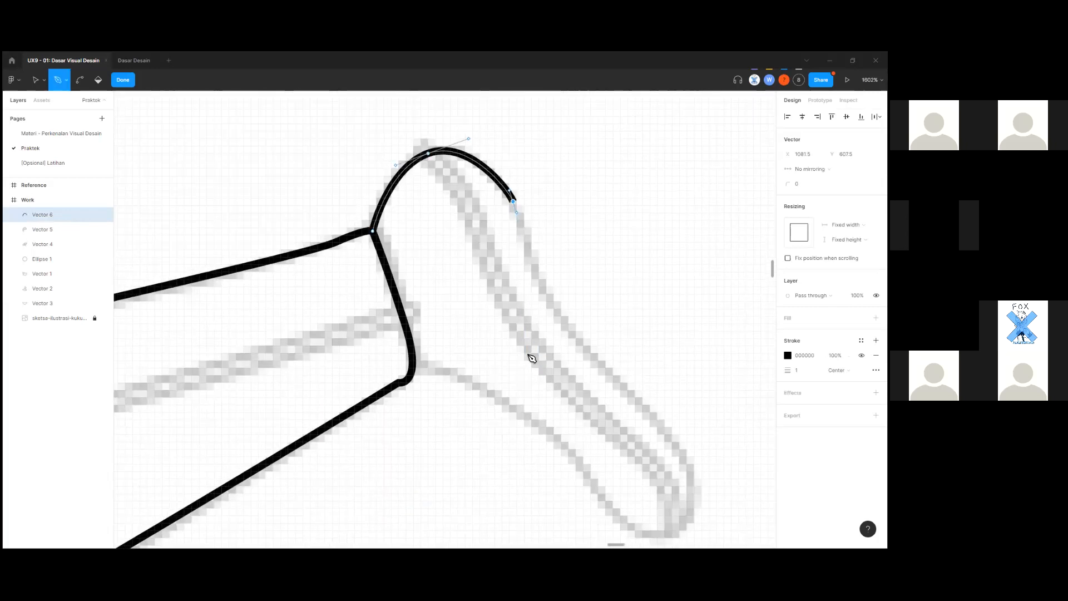
{"action": "scroll", "coordinate": [529, 352], "scroll_direction": "right", "scroll_amount": 3}
{"action": "left_click", "coordinate": [516, 349]}
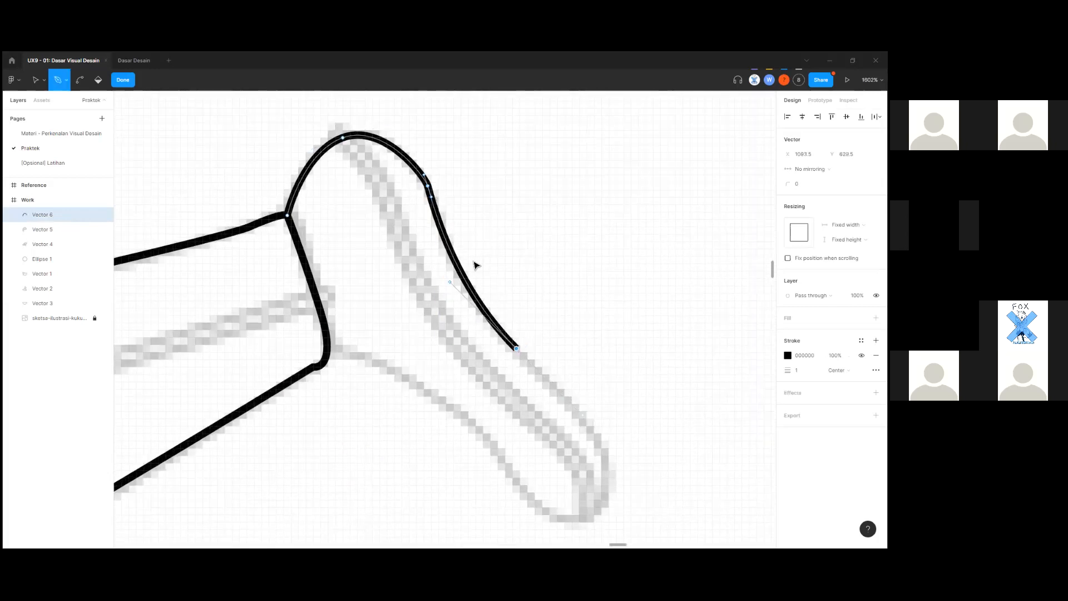
{"action": "key", "text": "ctrl+z"}
{"action": "key", "text": "ctrl+z"}
{"action": "left_click_drag", "start_coordinate": [450, 252], "coordinate": [481, 375]}
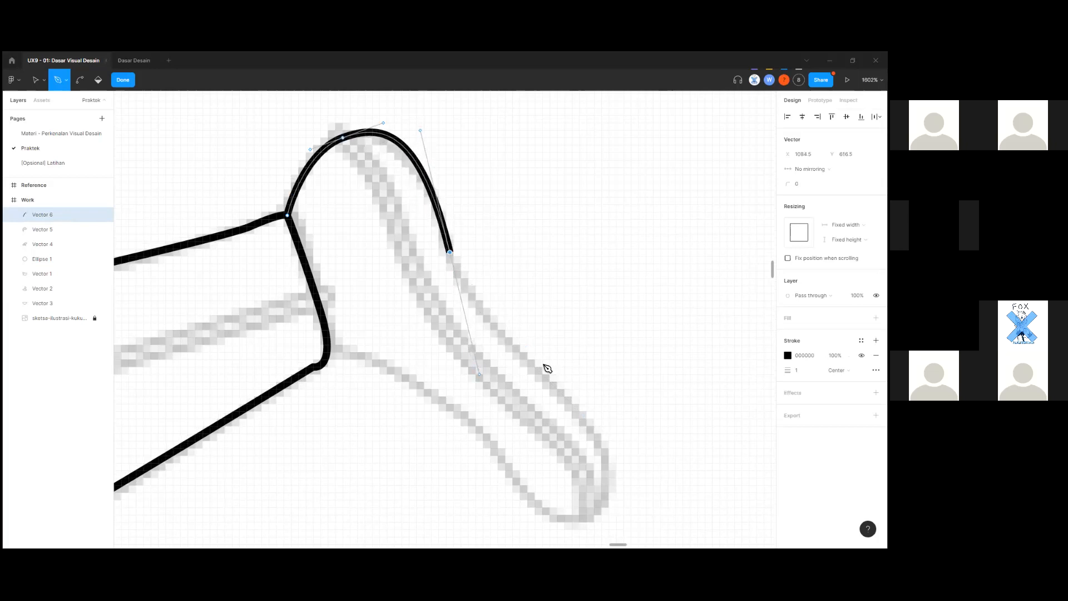
{"action": "key", "text": "ctrl+z"}
Add curved anchors along the foot's upper edge, around the toe and along the sole.
{"action": "left_click_drag", "start_coordinate": [435, 200], "coordinate": [442, 238]}
{"action": "left_click_drag", "start_coordinate": [516, 351], "coordinate": [580, 472]}
{"action": "scroll", "coordinate": [601, 420], "scroll_direction": "down", "scroll_amount": 3}
{"action": "left_click_drag", "start_coordinate": [490, 350], "coordinate": [473, 294]}
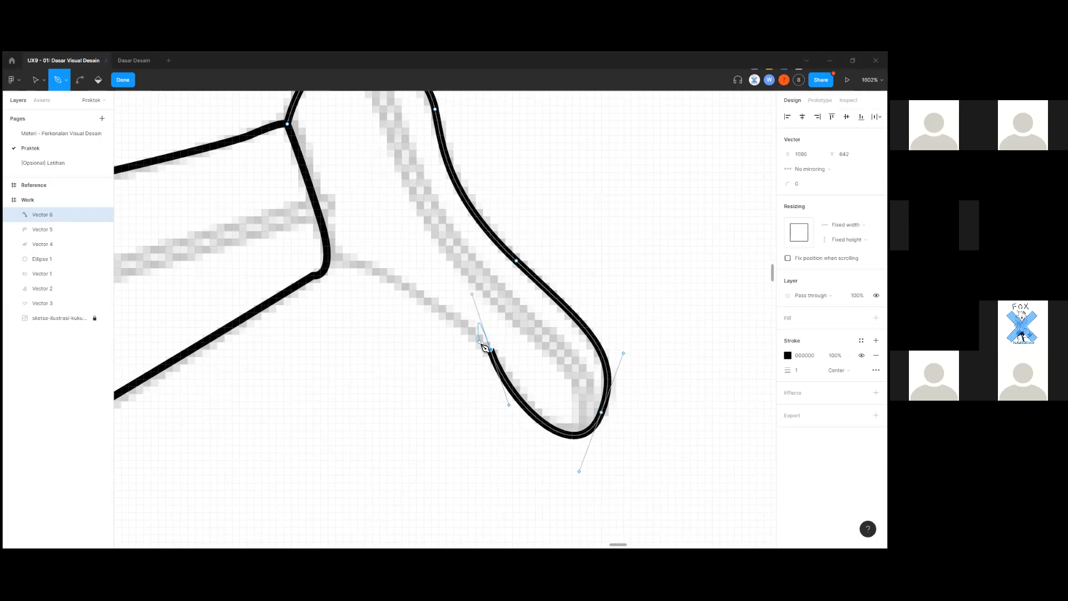
{"action": "scroll", "coordinate": [481, 344], "scroll_direction": "up", "scroll_amount": 1}
{"action": "key", "text": "ctrl+z"}
{"action": "left_click_drag", "start_coordinate": [476, 355], "coordinate": [418, 310]}
{"action": "key", "text": "ctrl+z"}
{"action": "key", "text": "ctrl+z"}
{"action": "left_click_drag", "start_coordinate": [493, 370], "coordinate": [473, 344]}
{"action": "scroll", "coordinate": [421, 329], "scroll_direction": "up", "scroll_amount": 1}
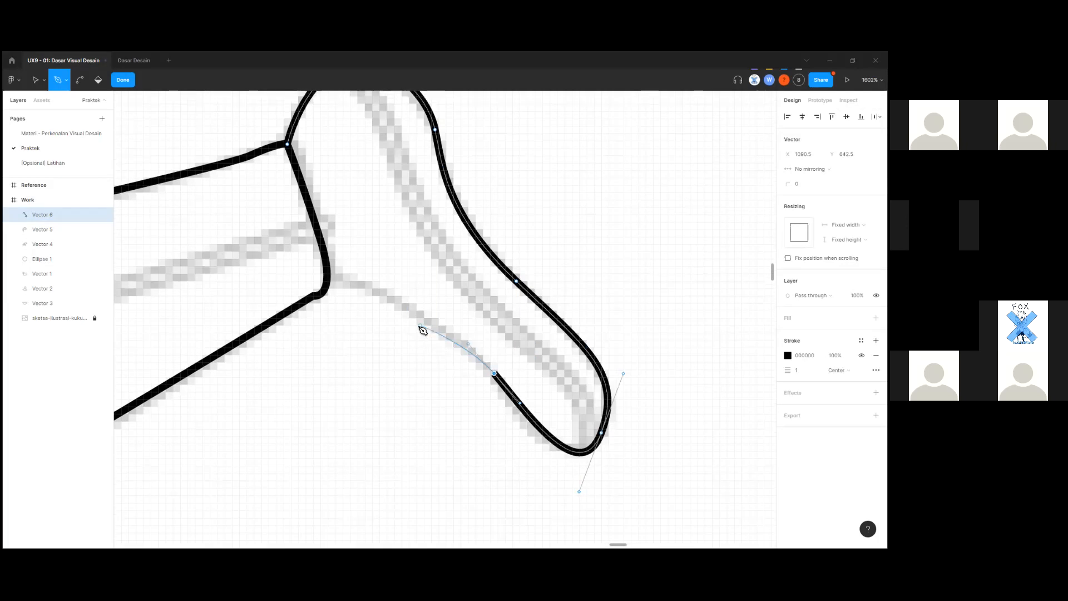
Connect the sole back to the ankle to close the shoe outline, then view the whole foot.
{"action": "left_click_drag", "start_coordinate": [328, 278], "coordinate": [281, 274]}
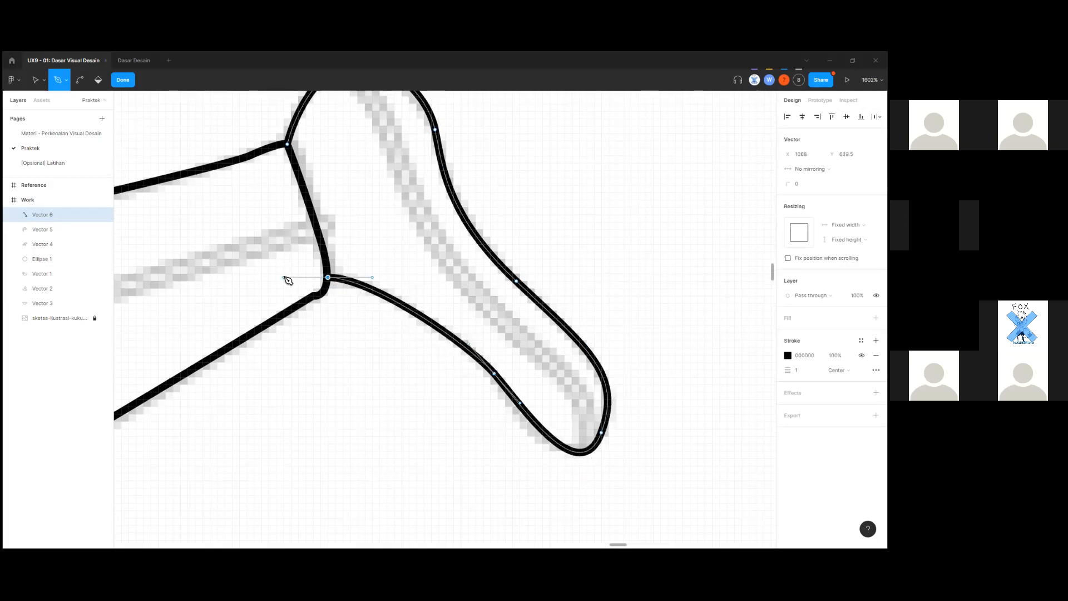
{"action": "scroll", "coordinate": [305, 302], "scroll_direction": "up", "scroll_amount": 2}
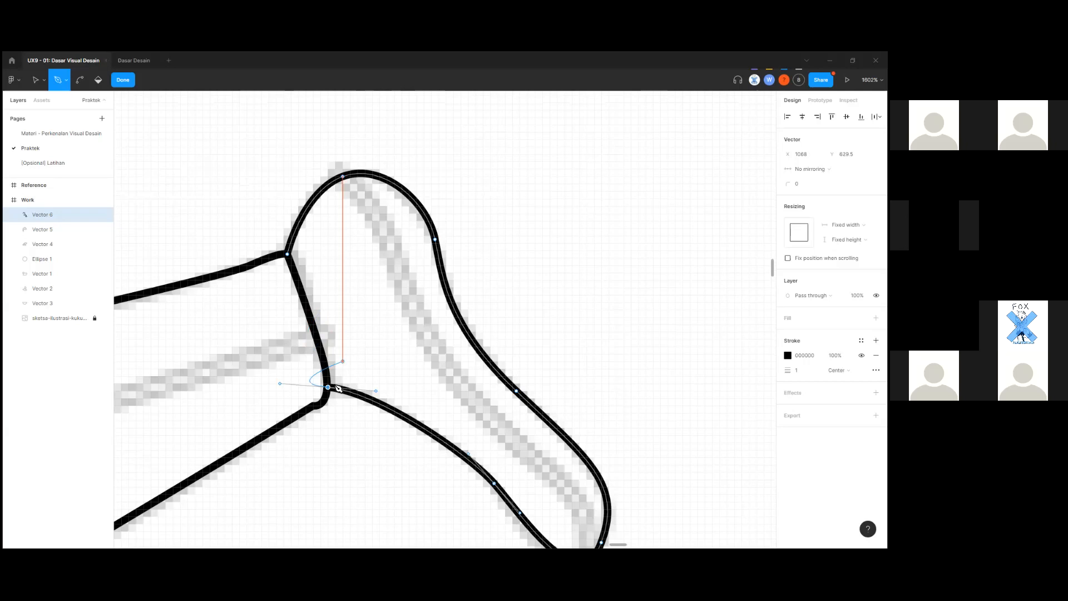
{"action": "left_click", "coordinate": [287, 254]}
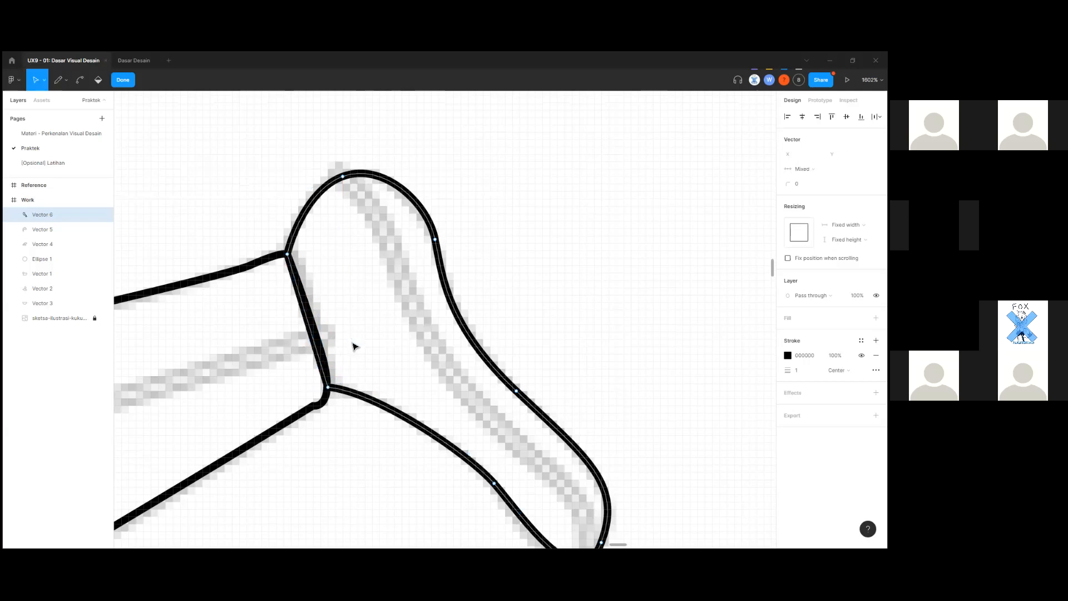
{"action": "left_click_drag", "start_coordinate": [285, 485], "coordinate": [500, 452]}
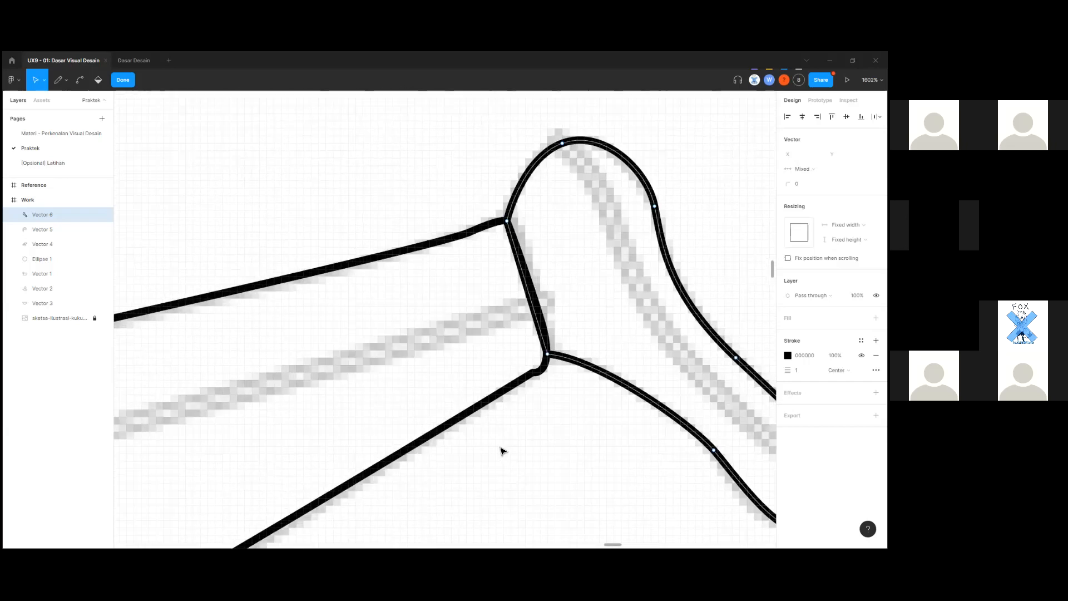
{"action": "scroll", "coordinate": [635, 481], "scroll_direction": "down", "scroll_amount": 1}
{"action": "scroll", "coordinate": [635, 481], "scroll_direction": "down", "scroll_amount": 10}
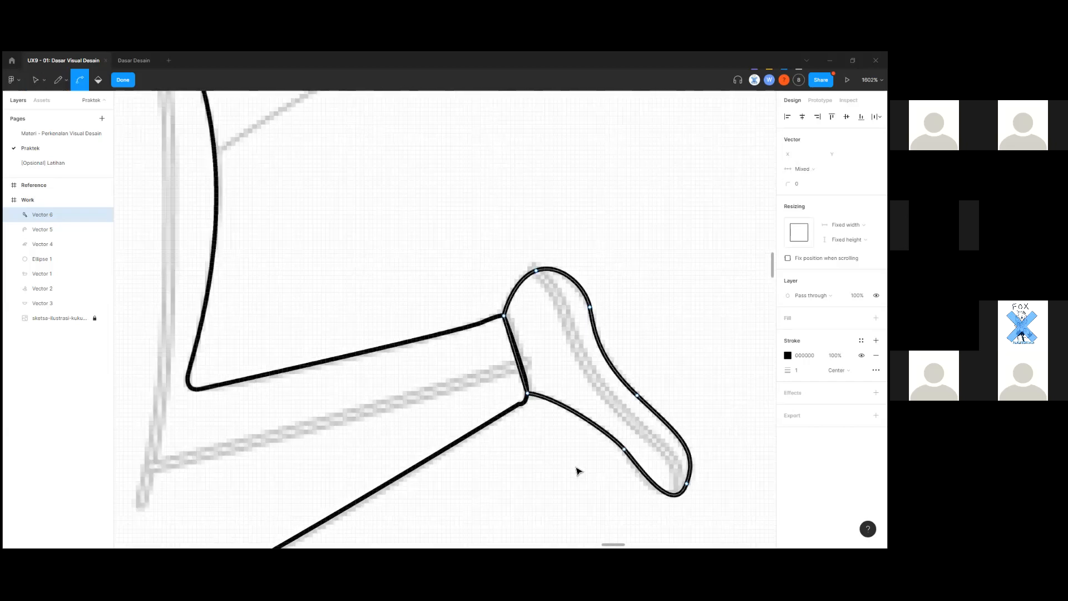
{"action": "scroll", "coordinate": [596, 349], "scroll_direction": "up", "scroll_amount": 8}
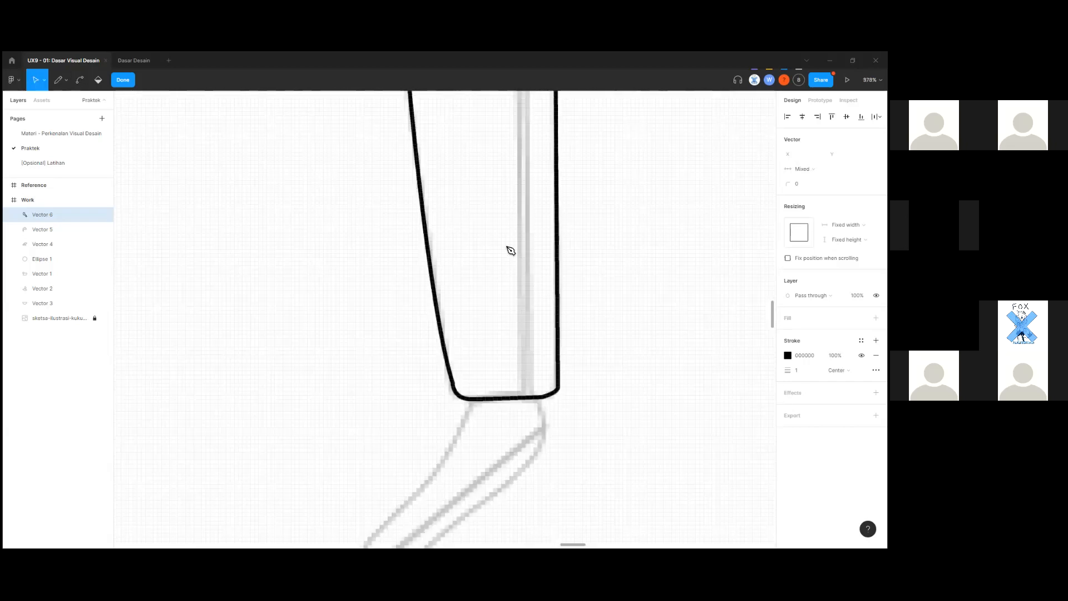
Resume the pen path from the cuff's left corner and curve it down the foot's left edge.
{"action": "scroll", "coordinate": [577, 309], "scroll_direction": "up", "scroll_amount": 2}
{"action": "key", "text": "p"}
{"action": "left_click", "coordinate": [521, 231]}
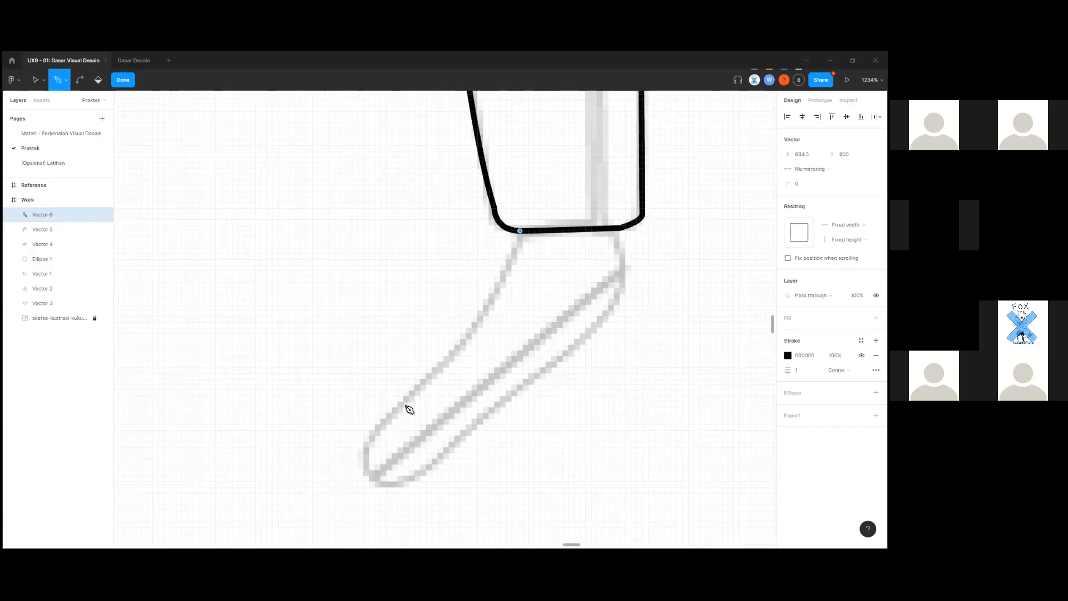
{"action": "left_click_drag", "start_coordinate": [411, 396], "coordinate": [334, 471]}
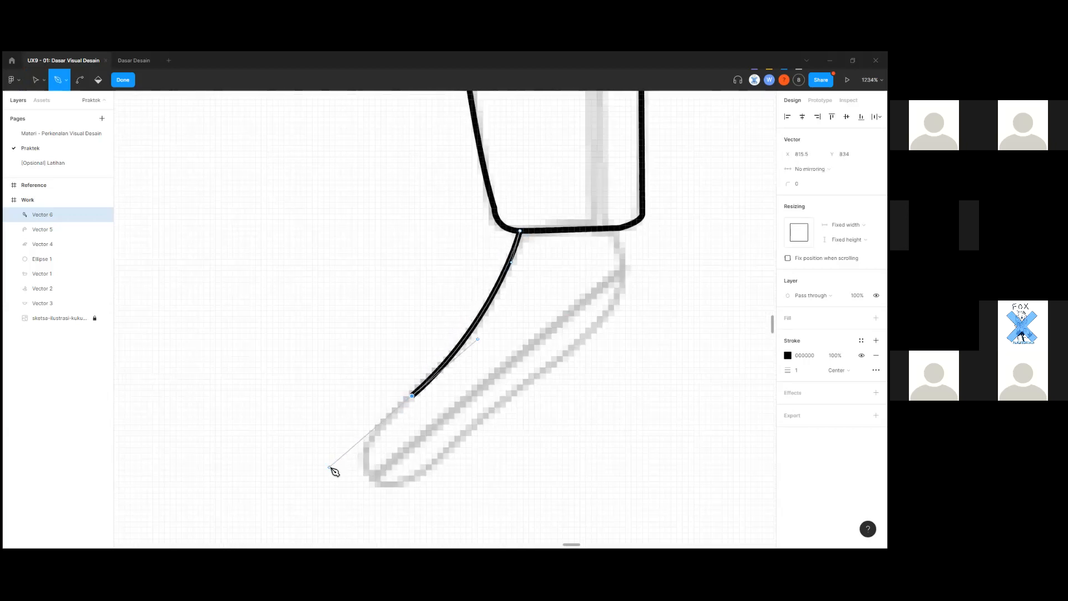
{"action": "key", "text": "ctrl+z"}
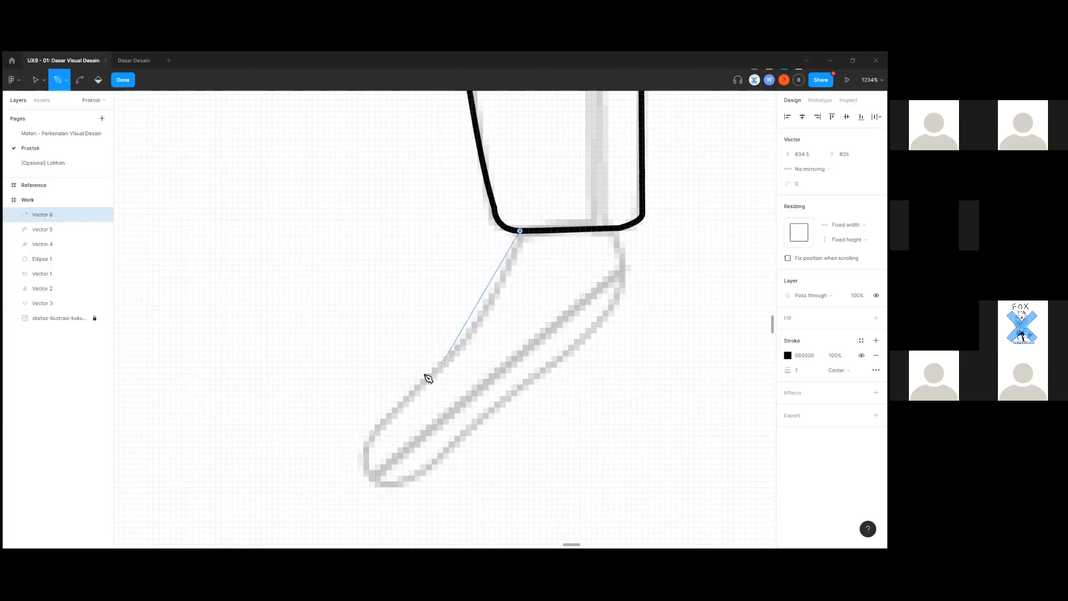
{"action": "left_click_drag", "start_coordinate": [412, 393], "coordinate": [368, 443]}
{"action": "mouse_move", "coordinate": [358, 445]}
{"action": "left_mouse_down"}
{"action": "mouse_move", "coordinate": [346, 461]}
{"action": "mouse_move", "coordinate": [338, 447]}
{"action": "left_mouse_up"}
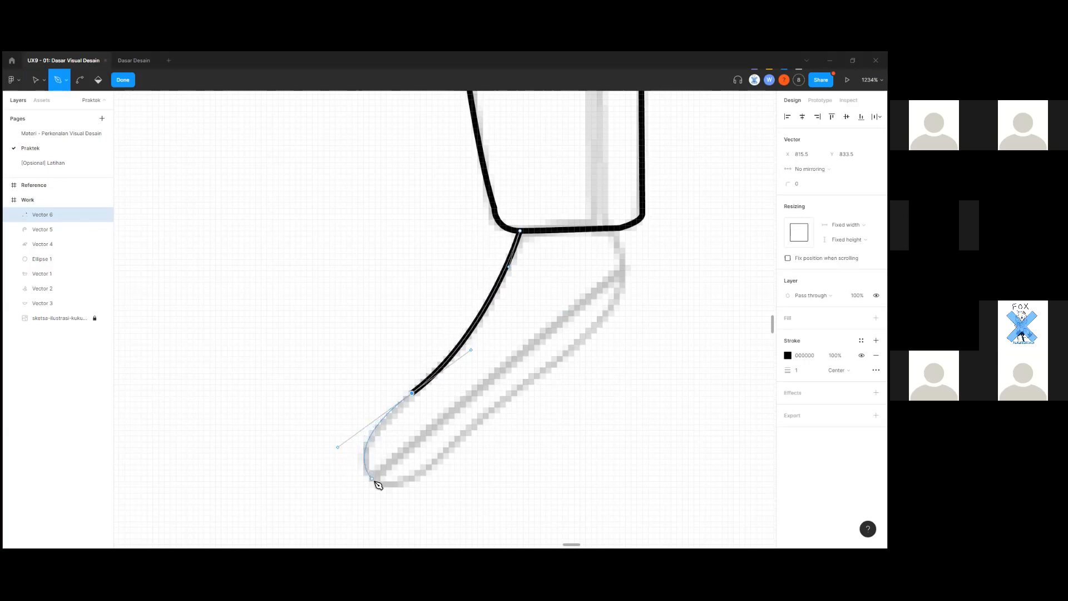
Round the outline around the bottom of the toe.
{"action": "left_click_drag", "start_coordinate": [373, 481], "coordinate": [472, 417]}
{"action": "key", "text": "ctrl+z"}
{"action": "left_click", "coordinate": [423, 476]}
{"action": "left_click_drag", "start_coordinate": [444, 471], "coordinate": [454, 456]}
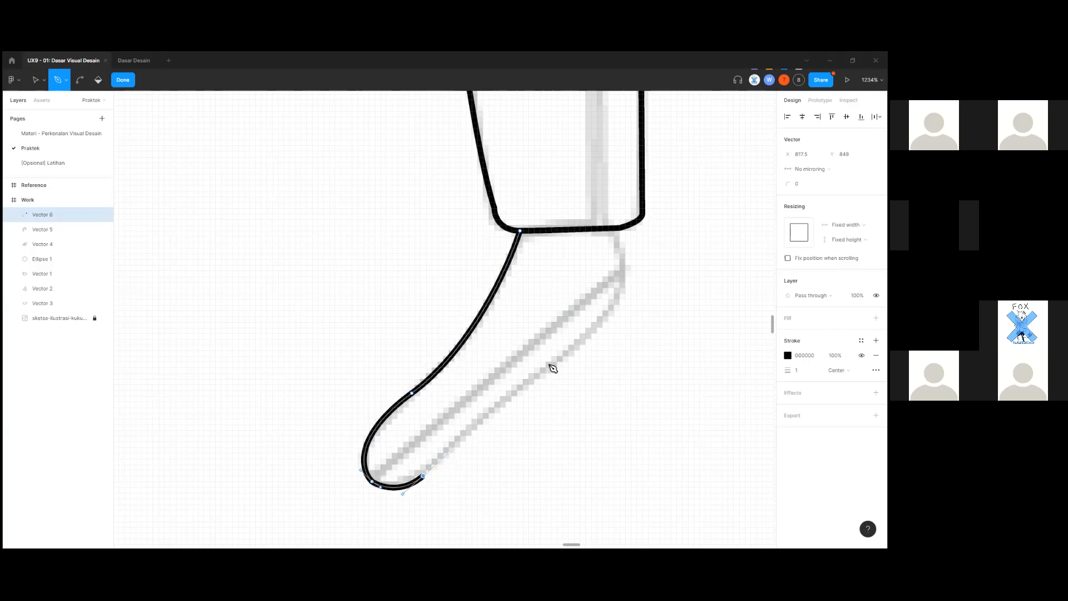
{"action": "left_click_drag", "start_coordinate": [557, 364], "coordinate": [595, 341]}
{"action": "key", "text": "ctrl+z"}
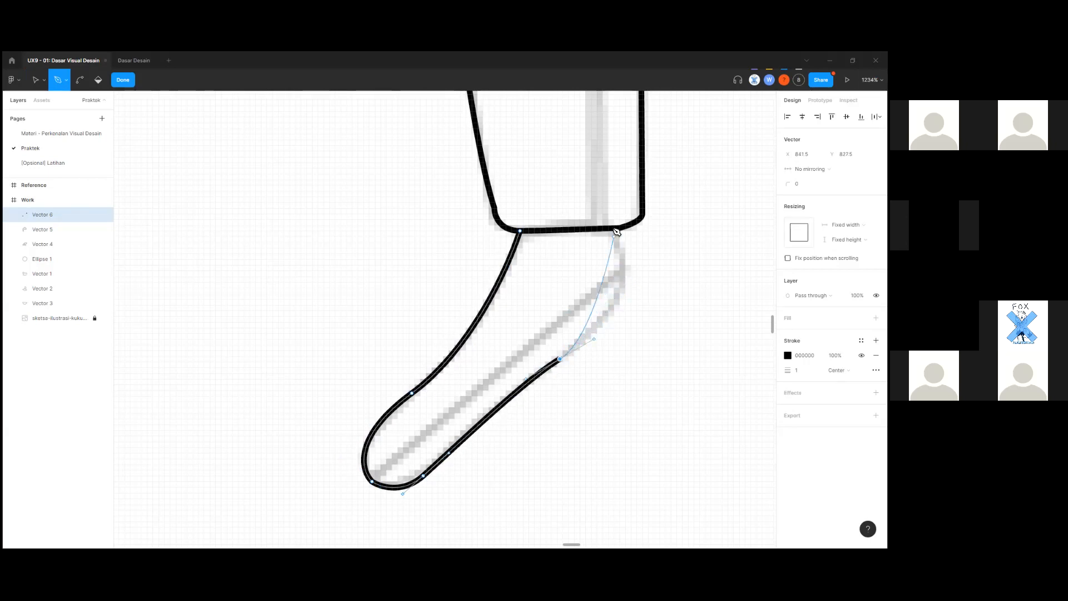
Curve the ankle line to the cuff's right corner, close at the left corner, and exit editing.
{"action": "left_click_drag", "start_coordinate": [613, 216], "coordinate": [574, 168]}
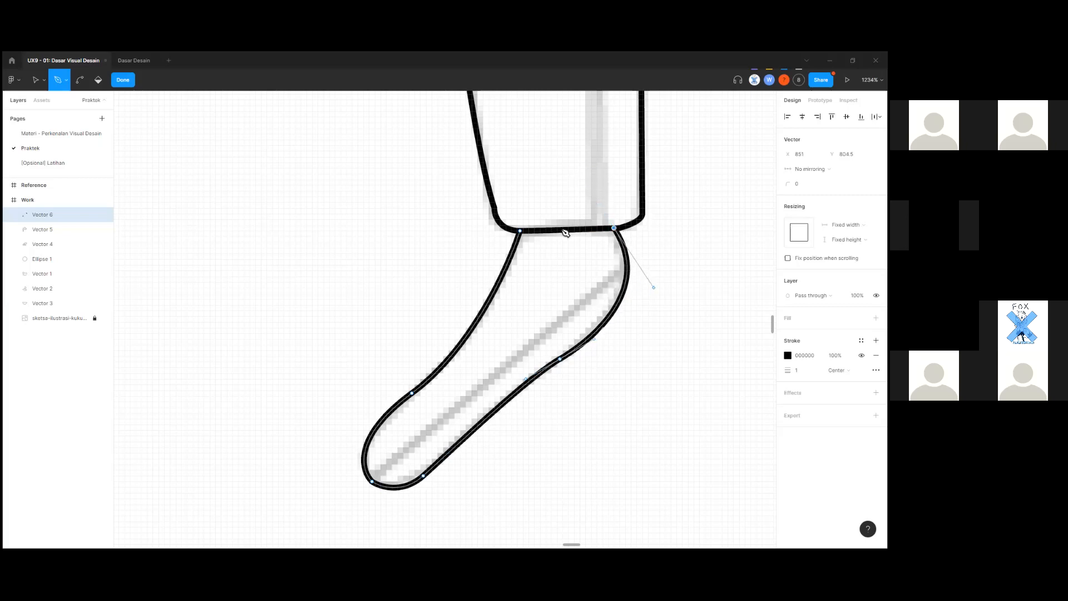
{"action": "left_click", "coordinate": [521, 231]}
{"action": "key", "text": "ctrl+z"}
{"action": "key", "text": "ctrl+z"}
{"action": "left_click", "coordinate": [521, 231]}
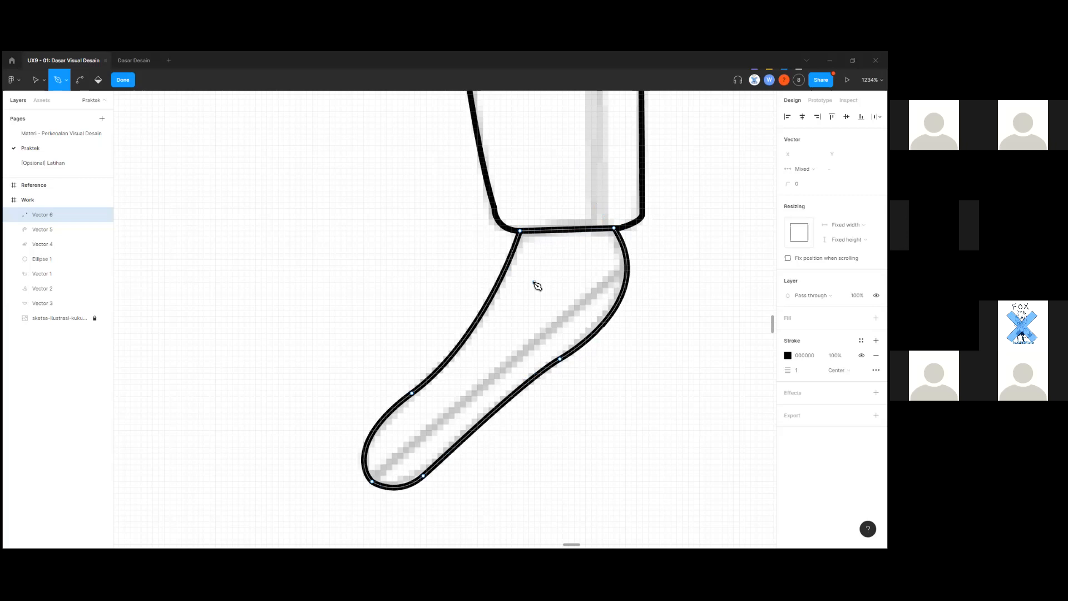
{"action": "scroll", "coordinate": [537, 285], "scroll_direction": "up", "scroll_amount": 1}
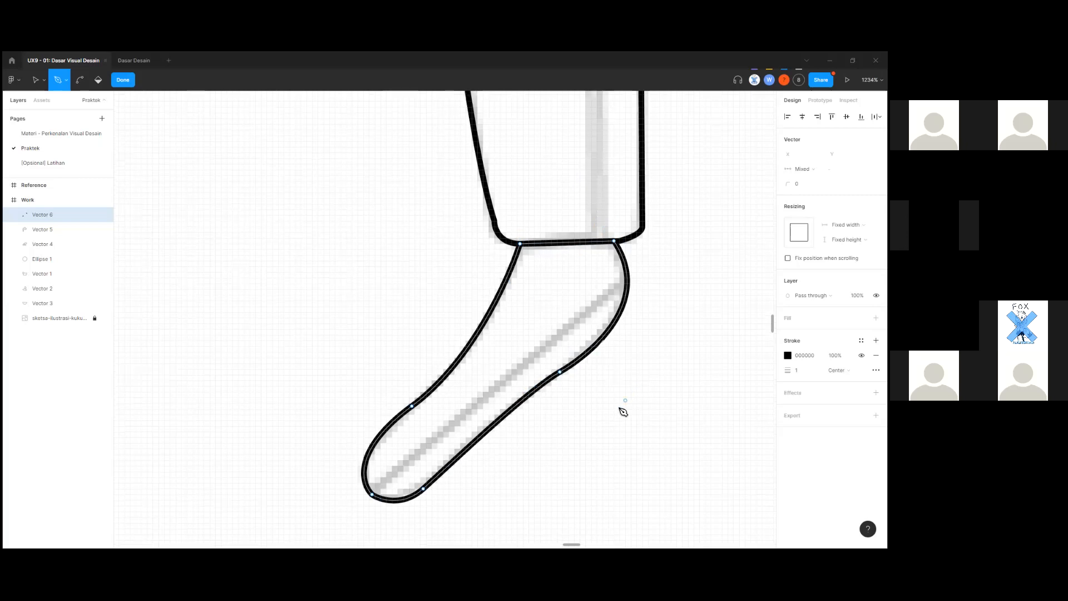
{"action": "scroll", "coordinate": [620, 346], "scroll_direction": "up", "scroll_amount": 3}
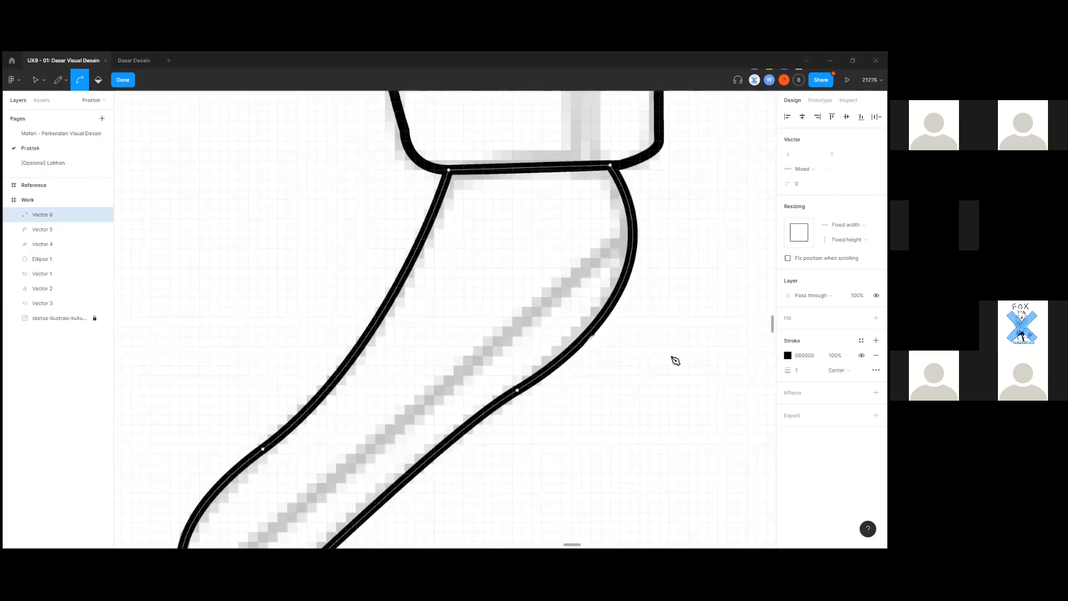
{"action": "scroll", "coordinate": [643, 263], "scroll_direction": "down", "scroll_amount": 4}
{"action": "key", "text": "Escape"}
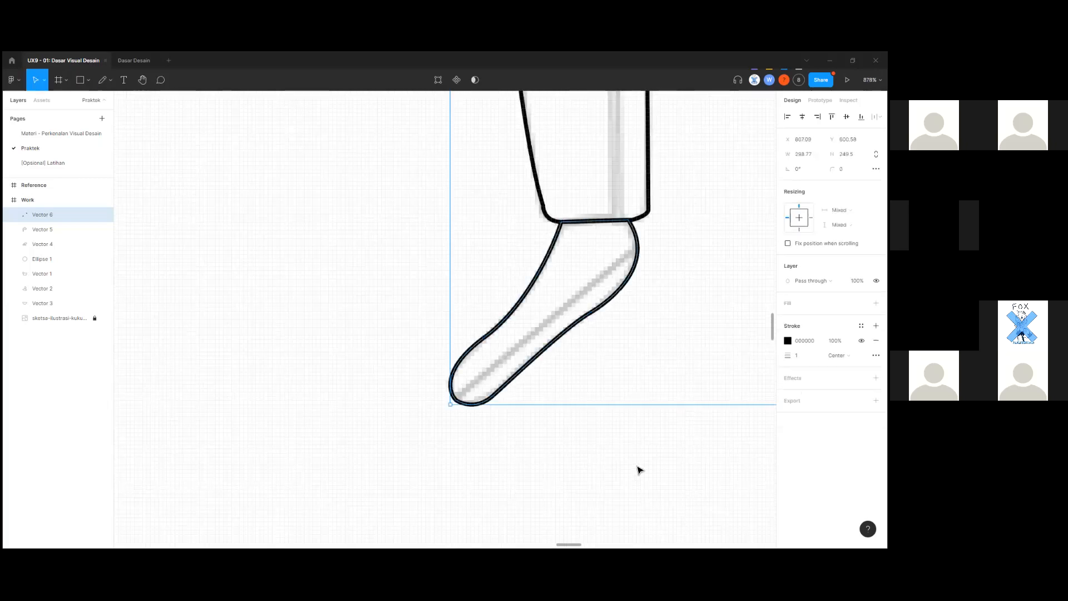
{"action": "key", "text": "Escape"}
{"action": "scroll", "coordinate": [375, 463], "scroll_direction": "down", "scroll_amount": 5}
{"action": "left_click_drag", "start_coordinate": [762, 348], "coordinate": [599, 408]}
{"action": "left_click_drag", "start_coordinate": [557, 141], "coordinate": [527, 374]}
{"action": "scroll", "coordinate": [527, 375], "scroll_direction": "down", "scroll_amount": 2}
{"action": "left_click_drag", "start_coordinate": [594, 430], "coordinate": [649, 496]}
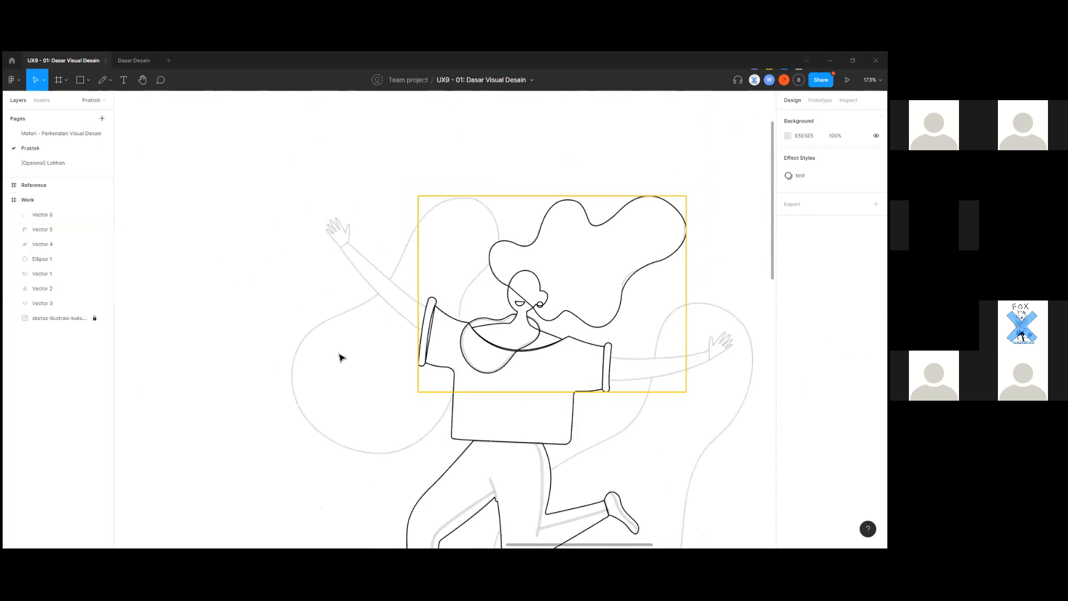
{"action": "scroll", "coordinate": [341, 357], "scroll_direction": "down", "scroll_amount": 5}
{"action": "scroll", "coordinate": [366, 360], "scroll_direction": "up", "scroll_amount": 3}
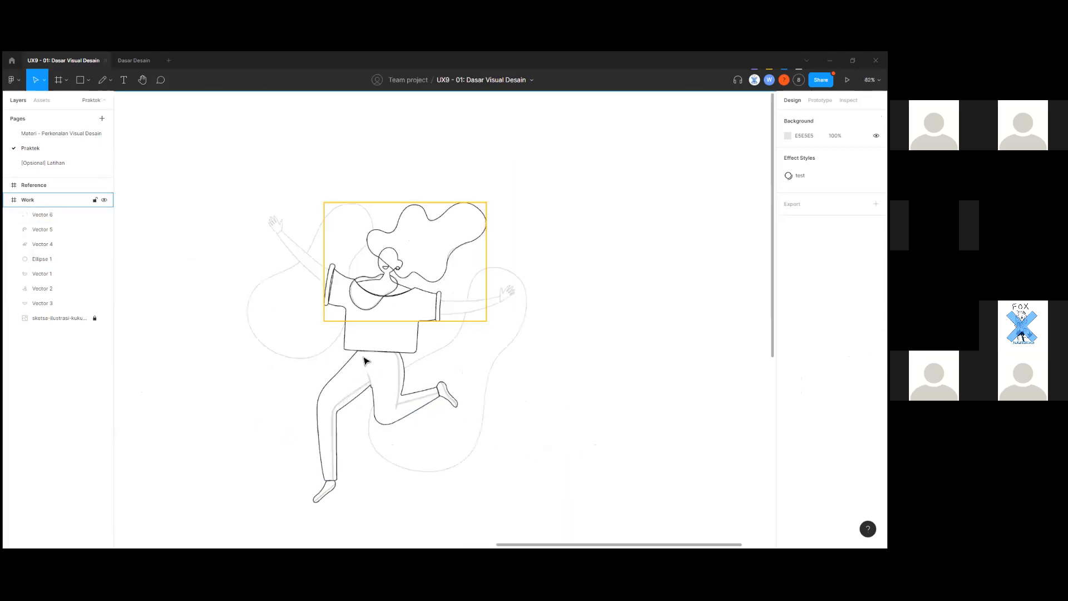
{"action": "scroll", "coordinate": [365, 361], "scroll_direction": "up", "scroll_amount": 4}
{"action": "scroll", "coordinate": [226, 265], "scroll_direction": "up", "scroll_amount": 4}
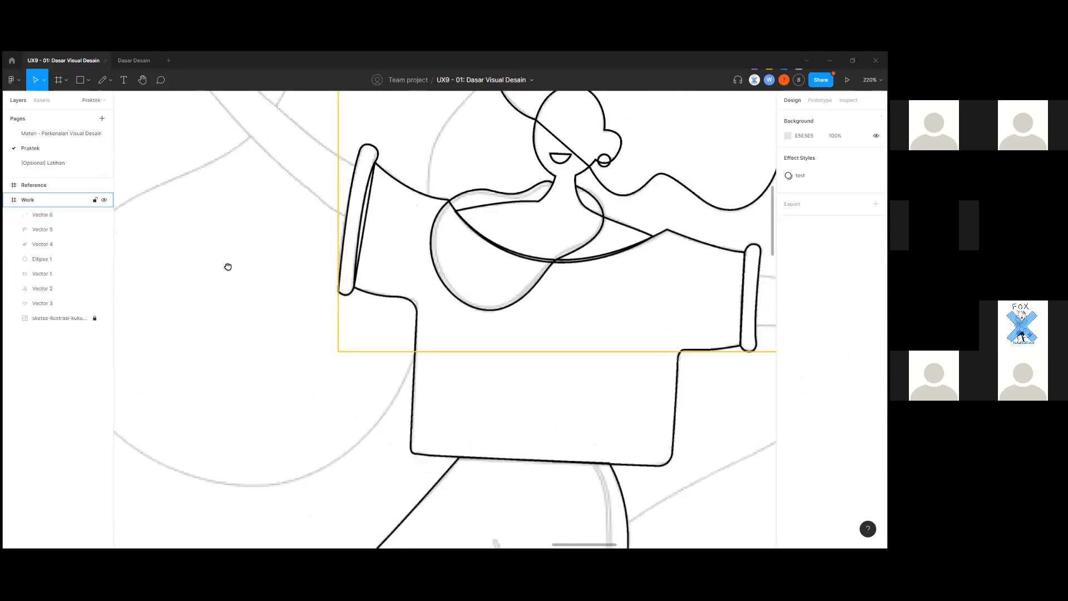
Check the traced head and neck outline, then deselect it.
{"action": "scroll", "coordinate": [258, 377], "scroll_direction": "up", "scroll_amount": 2}
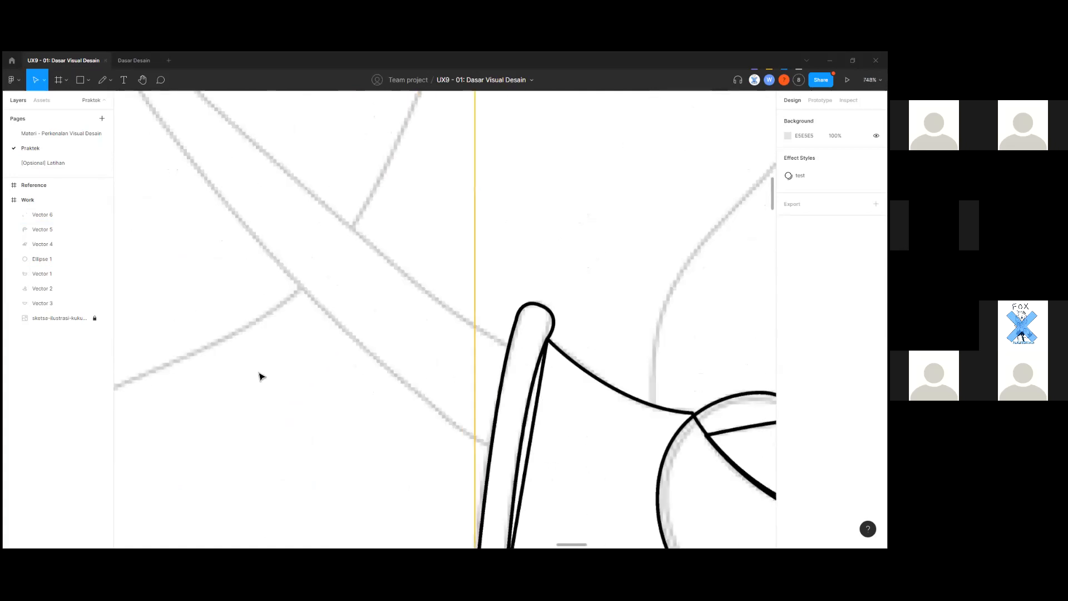
{"action": "key", "text": "p"}
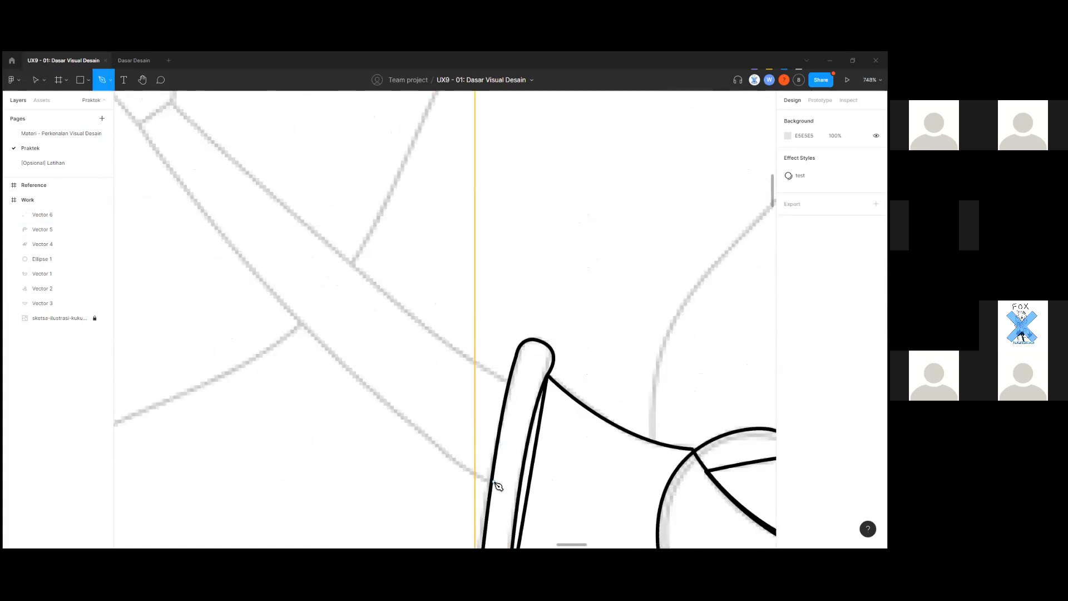
{"action": "key", "text": "v"}
{"action": "scroll", "coordinate": [399, 484], "scroll_direction": "down", "scroll_amount": 5}
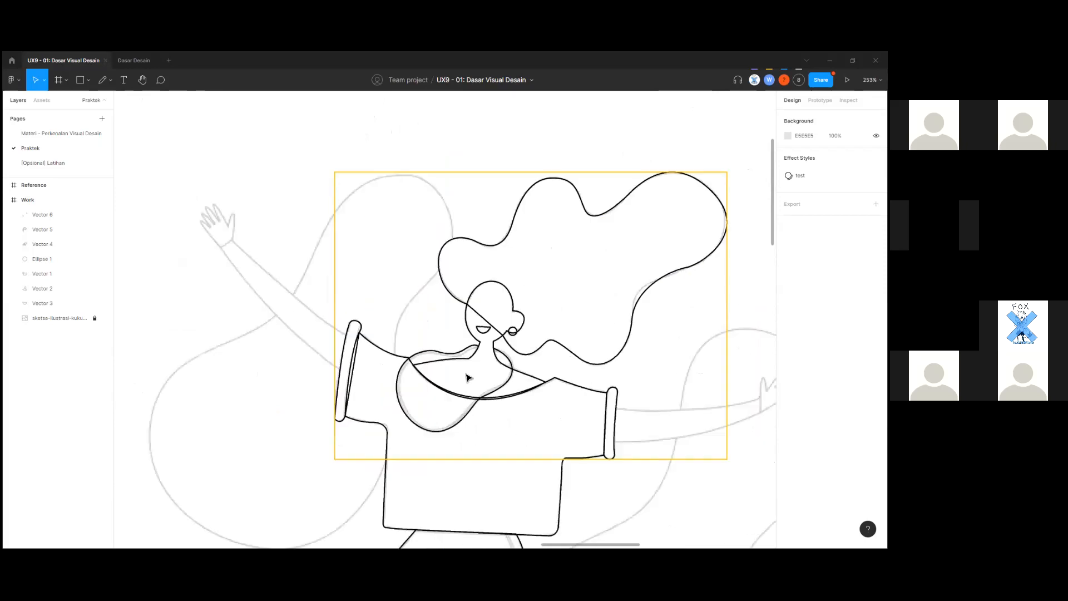
{"action": "scroll", "coordinate": [573, 390], "scroll_direction": "down", "scroll_amount": 3}
{"action": "left_click", "coordinate": [518, 231]}
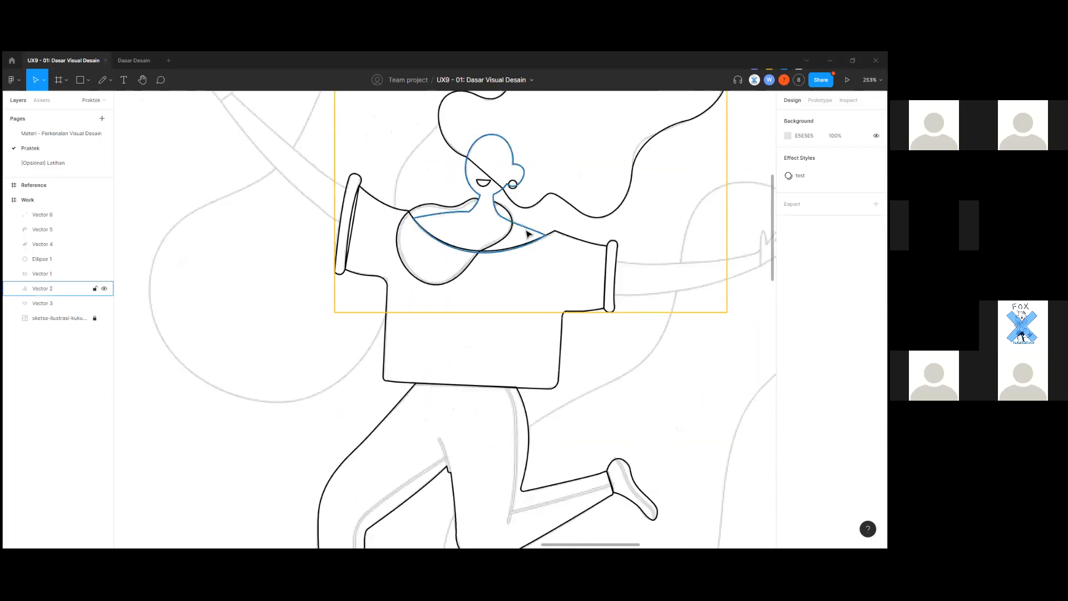
{"action": "left_click", "coordinate": [231, 463]}
Zoom in on the right sleeve cuff and switch to the Pen tool for tracing.
{"action": "scroll", "coordinate": [232, 463], "scroll_direction": "down", "scroll_amount": 3}
{"action": "scroll", "coordinate": [374, 389], "scroll_direction": "left", "scroll_amount": 10}
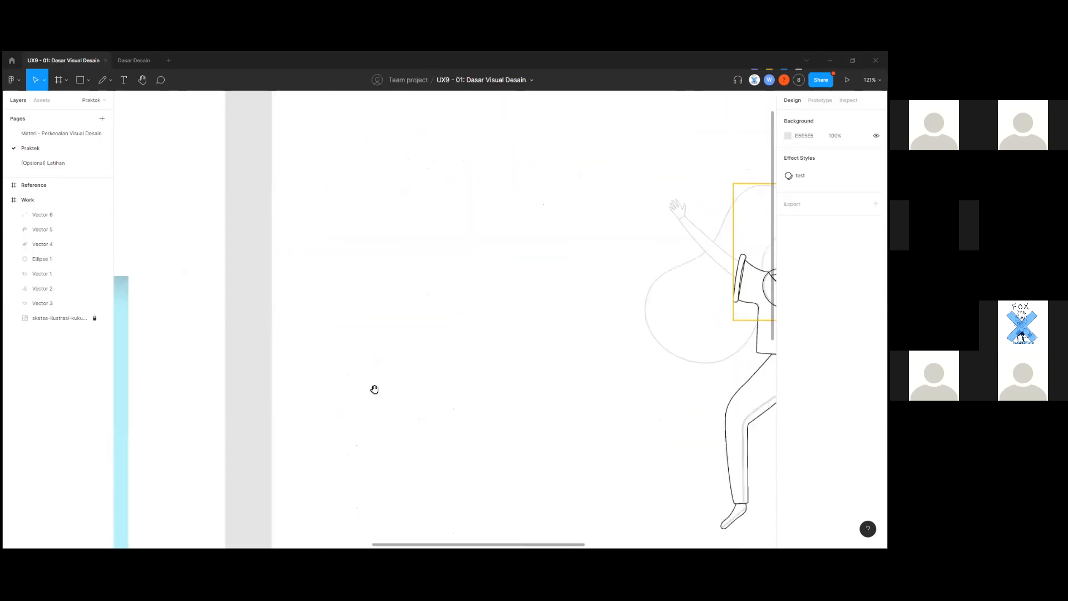
{"action": "scroll", "coordinate": [482, 405], "scroll_direction": "down", "scroll_amount": 3}
{"action": "scroll", "coordinate": [553, 336], "scroll_direction": "down", "scroll_amount": 2}
{"action": "scroll", "coordinate": [556, 340], "scroll_direction": "left", "scroll_amount": 2}
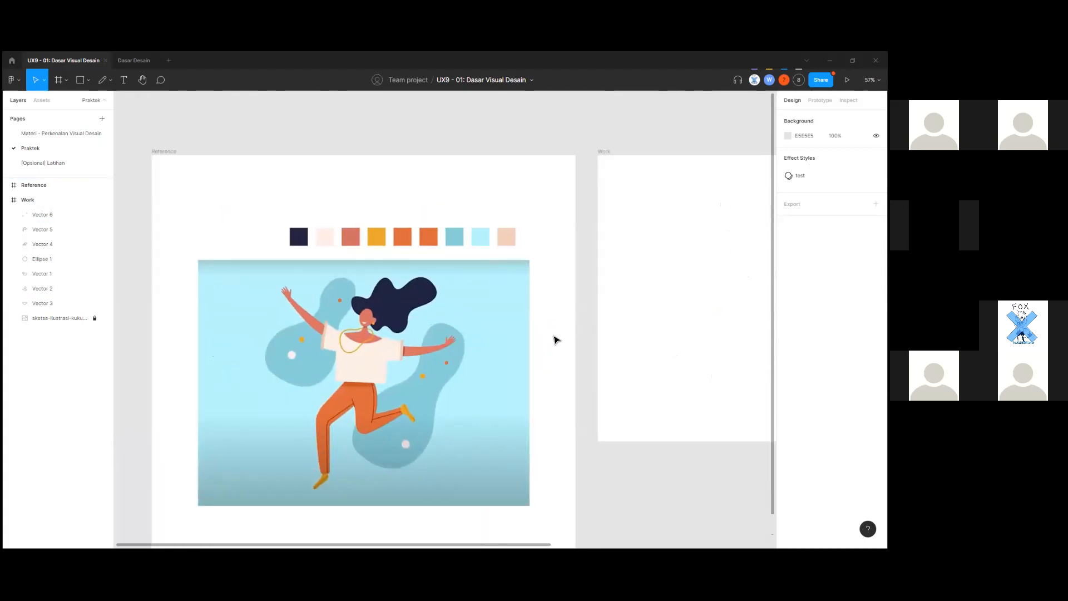
{"action": "scroll", "coordinate": [556, 340], "scroll_direction": "down", "scroll_amount": 3}
{"action": "scroll", "coordinate": [557, 340], "scroll_direction": "up", "scroll_amount": 3}
{"action": "scroll", "coordinate": [591, 338], "scroll_direction": "down", "scroll_amount": 3}
{"action": "left_click_drag", "start_coordinate": [483, 363], "coordinate": [364, 378]}
{"action": "scroll", "coordinate": [555, 351], "scroll_direction": "up", "scroll_amount": 10}
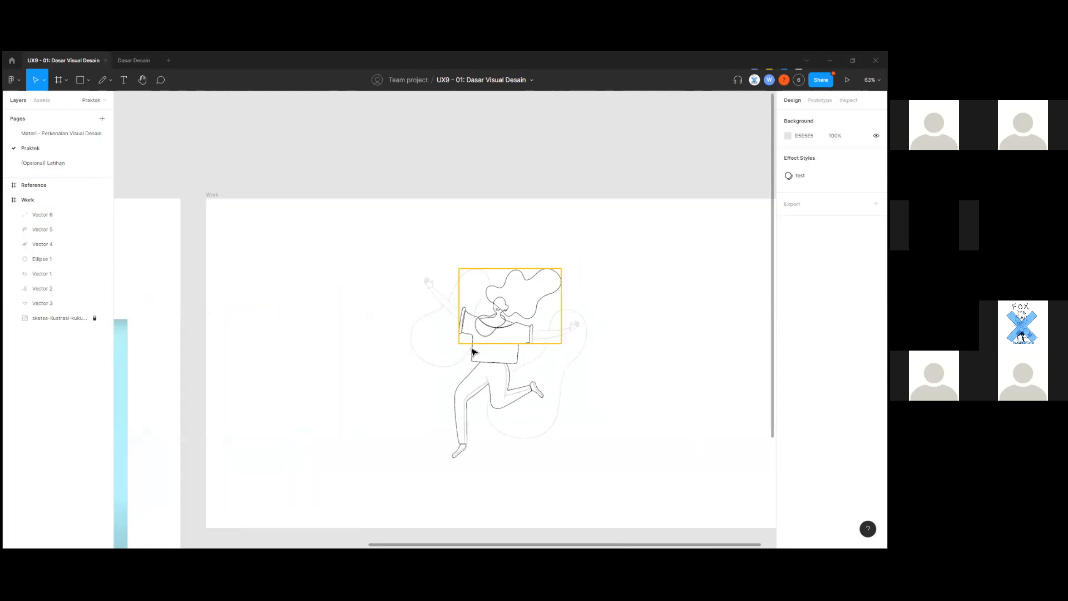
{"action": "scroll", "coordinate": [412, 309], "scroll_direction": "up", "scroll_amount": 4}
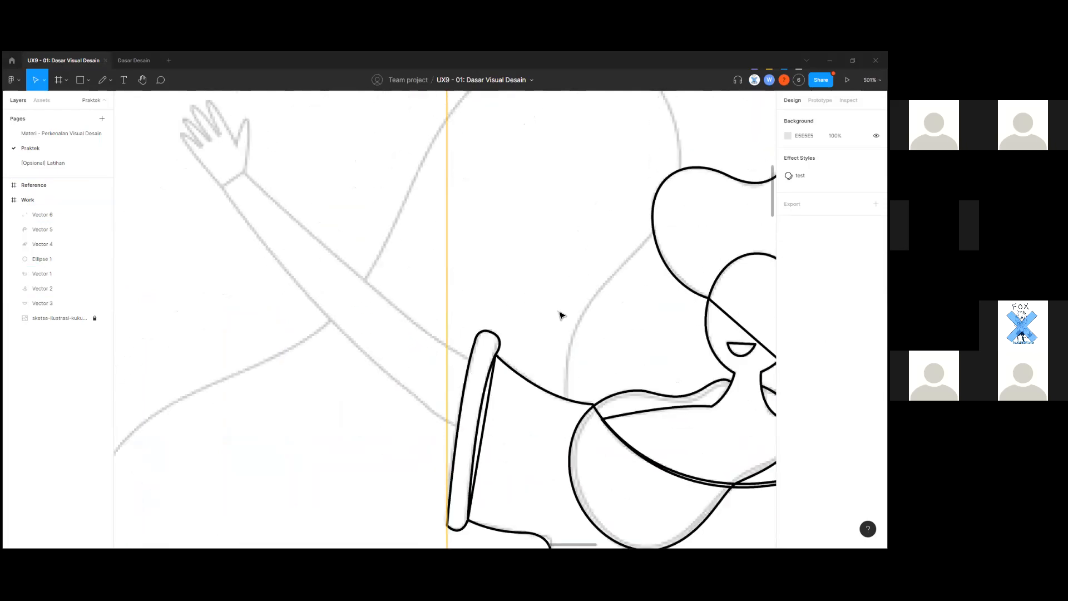
{"action": "scroll", "coordinate": [573, 332], "scroll_direction": "down", "scroll_amount": 2}
{"action": "scroll", "coordinate": [274, 365], "scroll_direction": "right", "scroll_amount": 10}
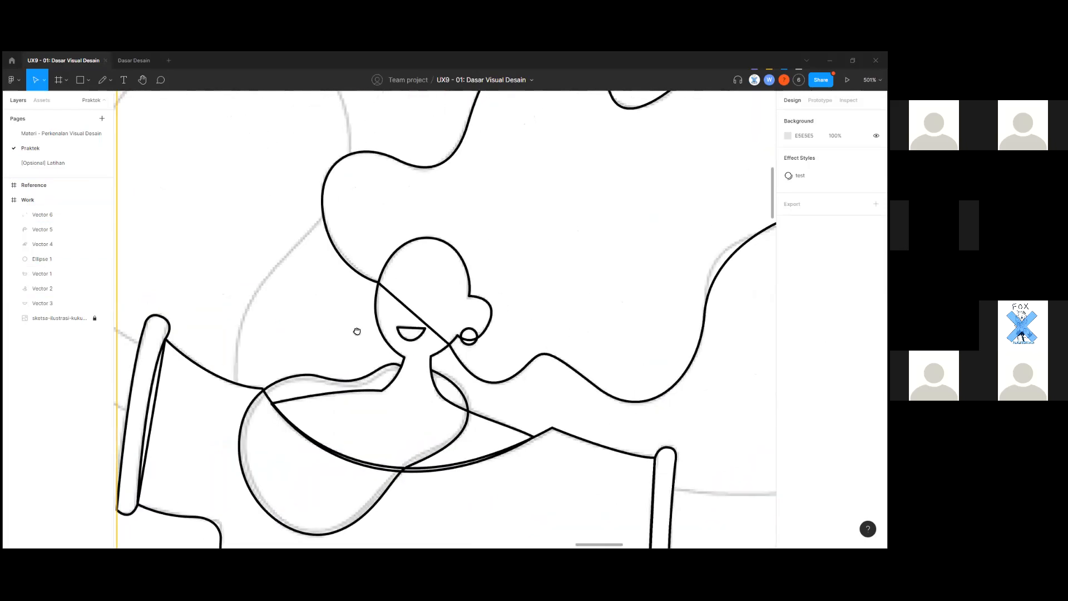
{"action": "scroll", "coordinate": [426, 416], "scroll_direction": "up", "scroll_amount": 3}
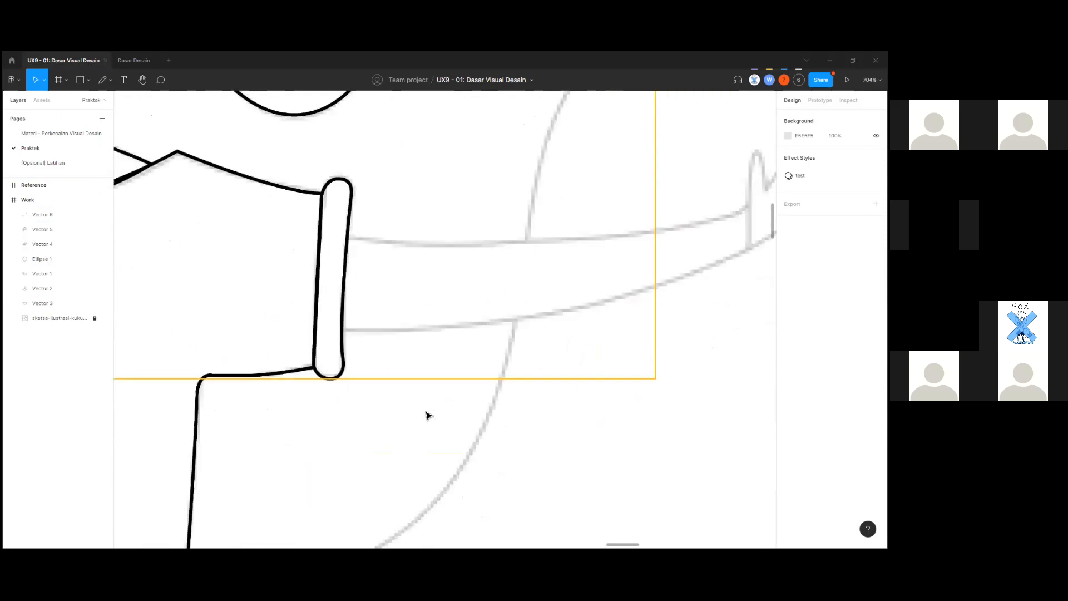
{"action": "key", "text": "p"}
{"action": "scroll", "coordinate": [346, 334], "scroll_direction": "up", "scroll_amount": 3}
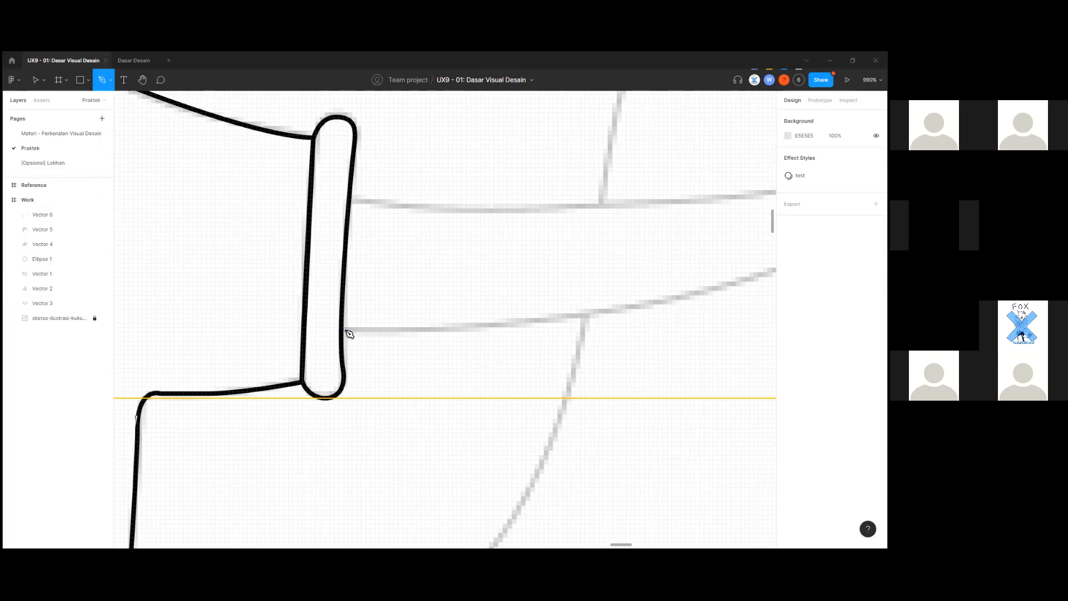
Start a new pen path at the sleeve cuff and curve the arm's upper edge to the hand.
{"action": "key", "text": "v"}
{"action": "left_click", "coordinate": [345, 365]}
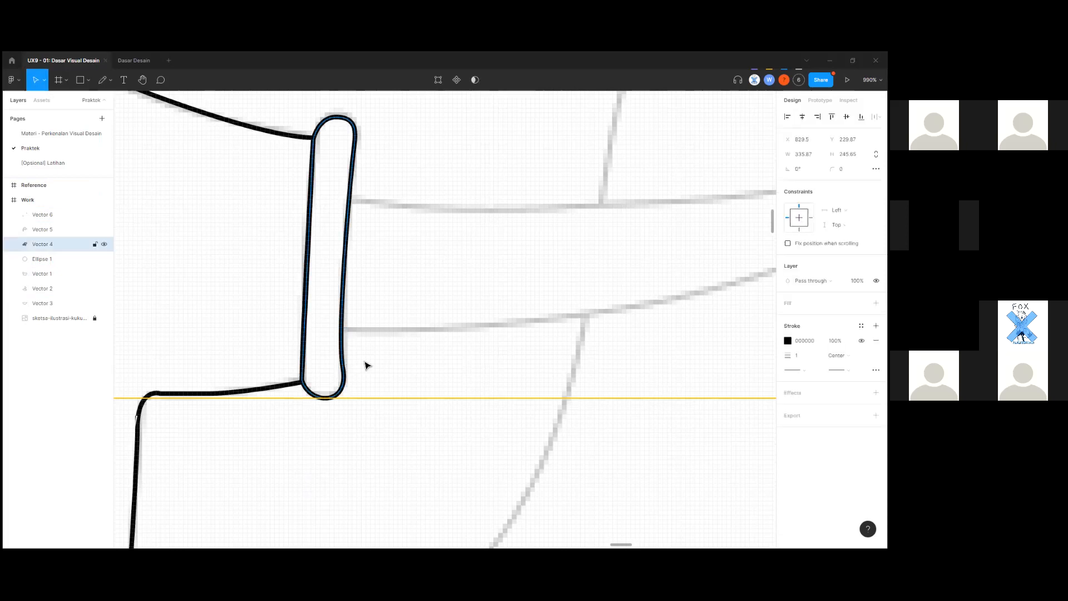
{"action": "key", "text": "Escape"}
{"action": "key", "text": "p"}
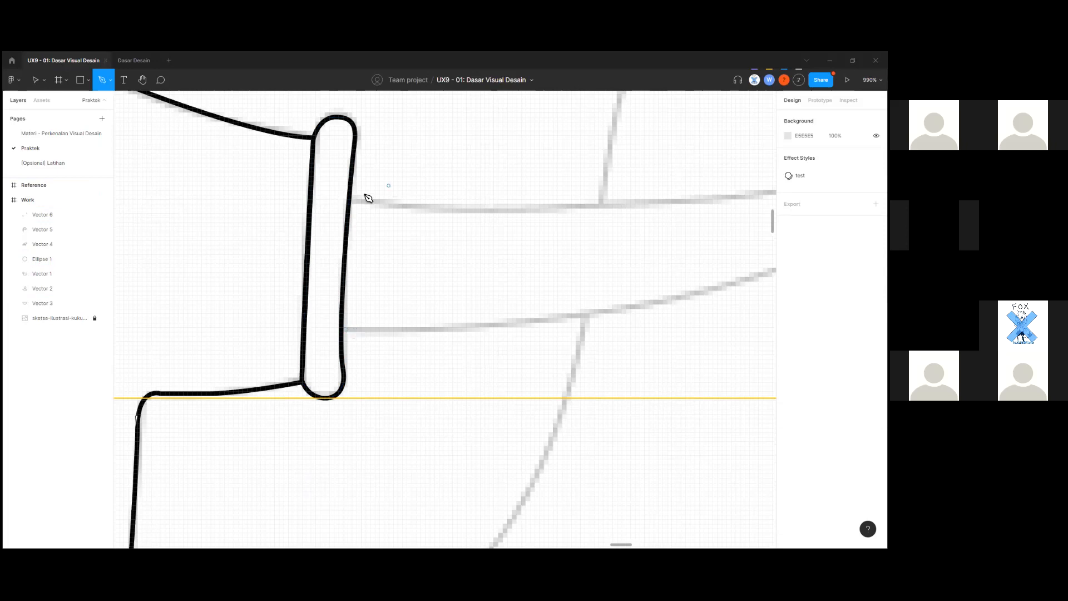
{"action": "scroll", "coordinate": [352, 205], "scroll_direction": "up", "scroll_amount": 1}
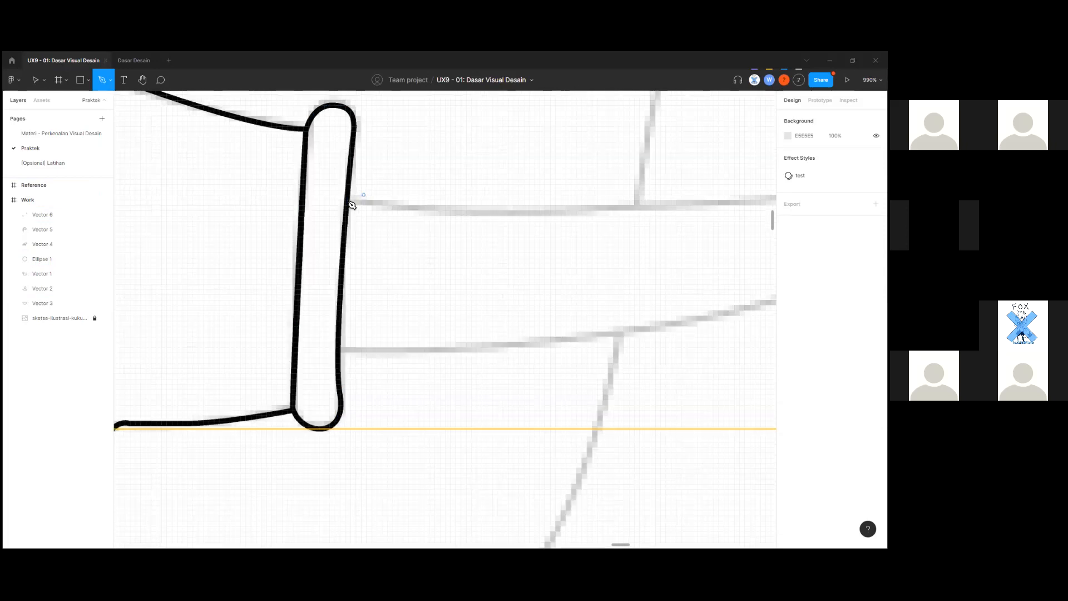
{"action": "left_click", "coordinate": [345, 260]}
{"action": "scroll", "coordinate": [250, 345], "scroll_direction": "right", "scroll_amount": 5}
{"action": "scroll", "coordinate": [326, 350], "scroll_direction": "down", "scroll_amount": 3}
{"action": "left_click_drag", "start_coordinate": [430, 316], "coordinate": [541, 271]}
Trace up and over the thumb tip and down its inner edge, redoing misplaced anchors.
{"action": "scroll", "coordinate": [439, 313], "scroll_direction": "up", "scroll_amount": 5}
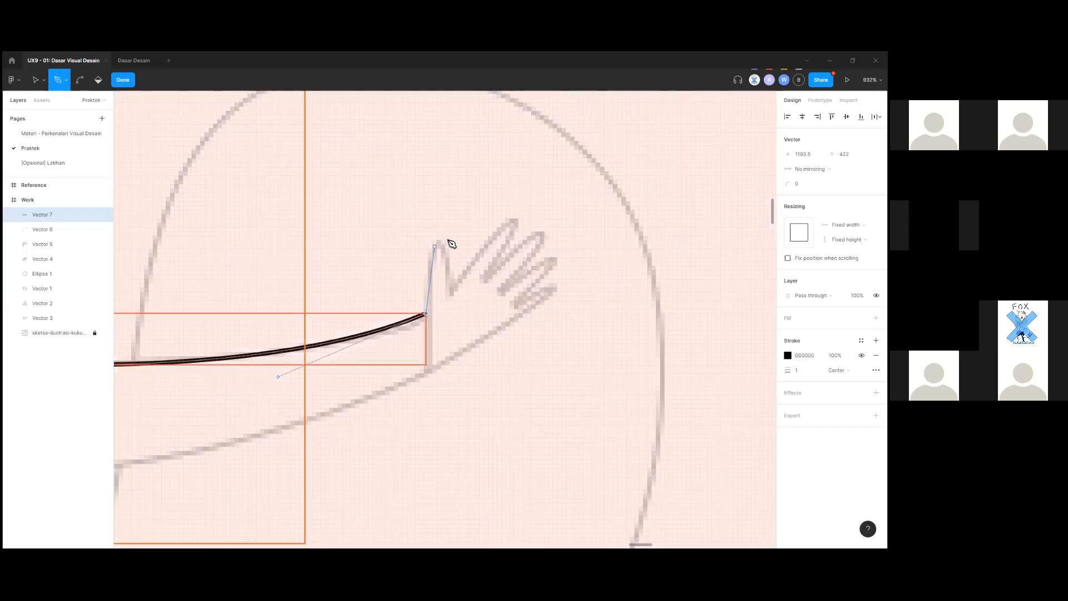
{"action": "left_click_drag", "start_coordinate": [435, 246], "coordinate": [451, 241]}
{"action": "key", "text": "ctrl+z"}
{"action": "scroll", "coordinate": [453, 287], "scroll_direction": "up", "scroll_amount": 1}
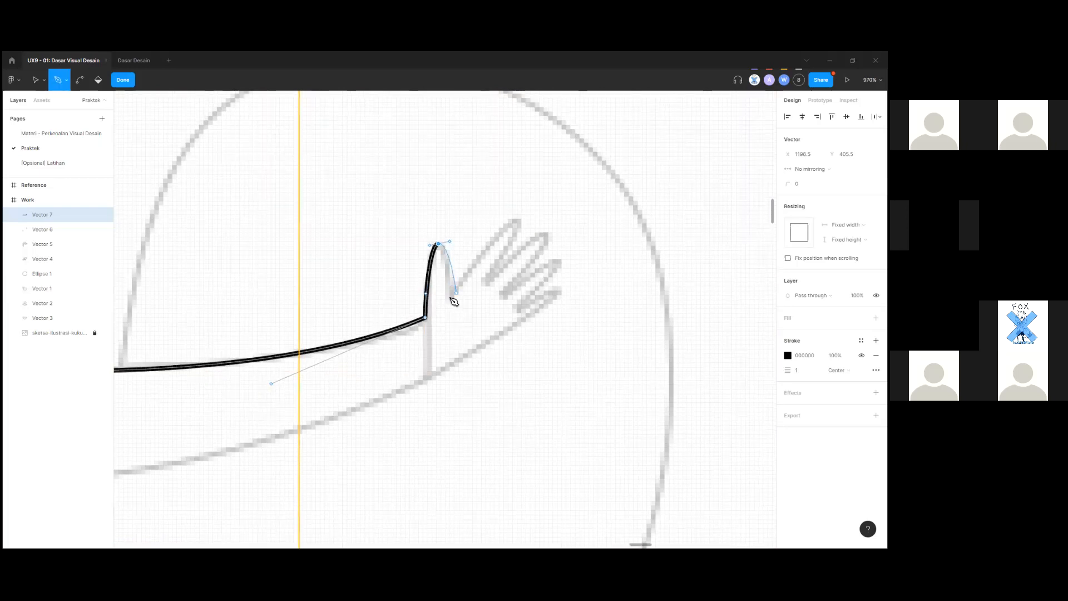
{"action": "left_click", "coordinate": [450, 295]}
{"action": "scroll", "coordinate": [464, 286], "scroll_direction": "up", "scroll_amount": 4}
{"action": "left_click", "coordinate": [536, 197]}
{"action": "left_click_drag", "start_coordinate": [535, 197], "coordinate": [551, 198]}
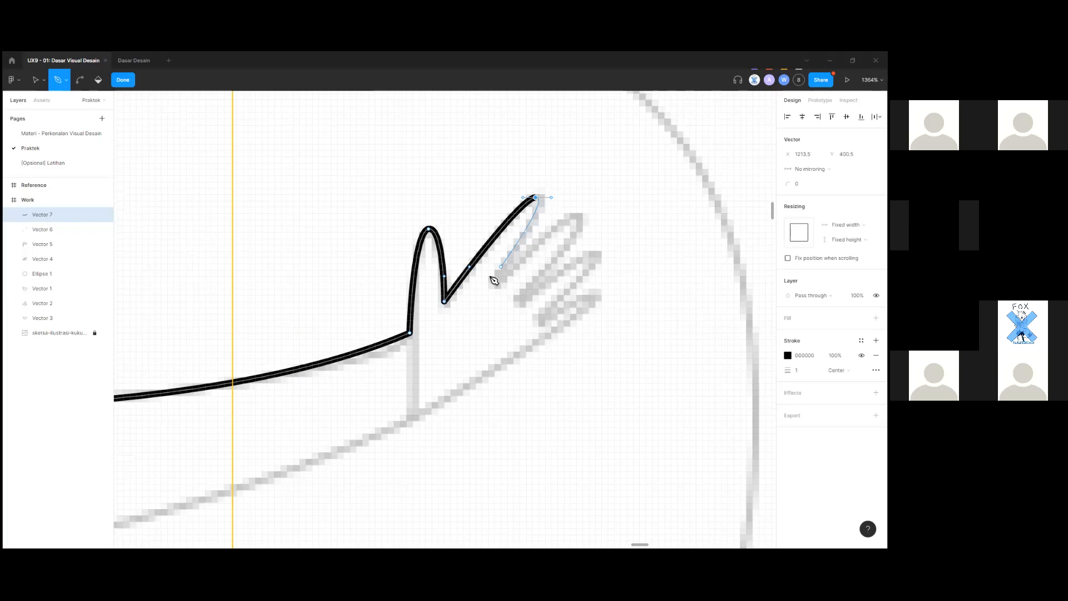
{"action": "left_click_drag", "start_coordinate": [493, 282], "coordinate": [493, 293]}
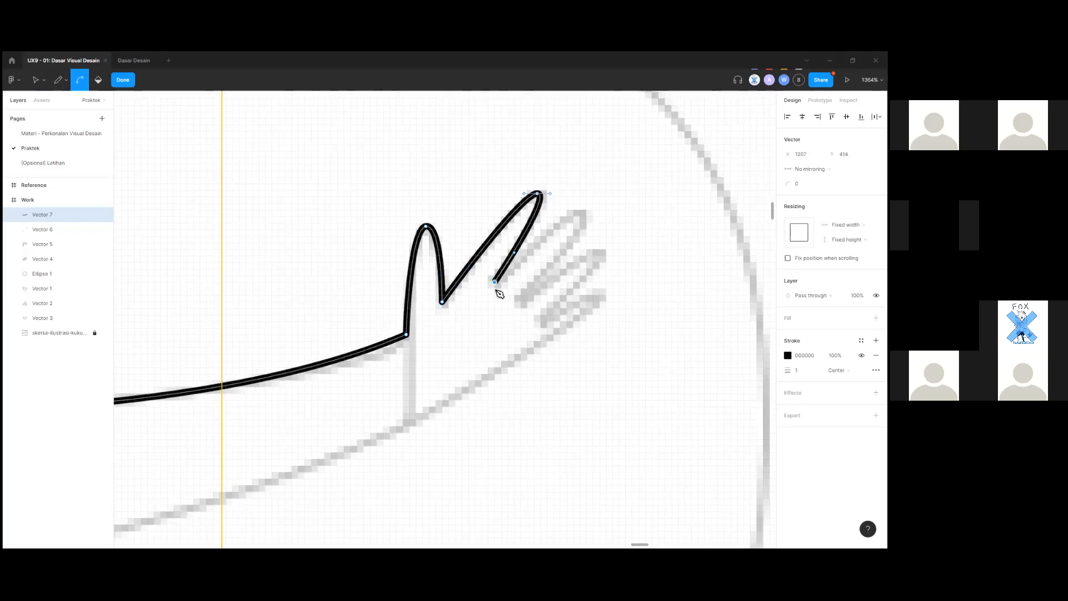
{"action": "scroll", "coordinate": [494, 294], "scroll_direction": "up", "scroll_amount": 4}
{"action": "key", "text": "ctrl+z"}
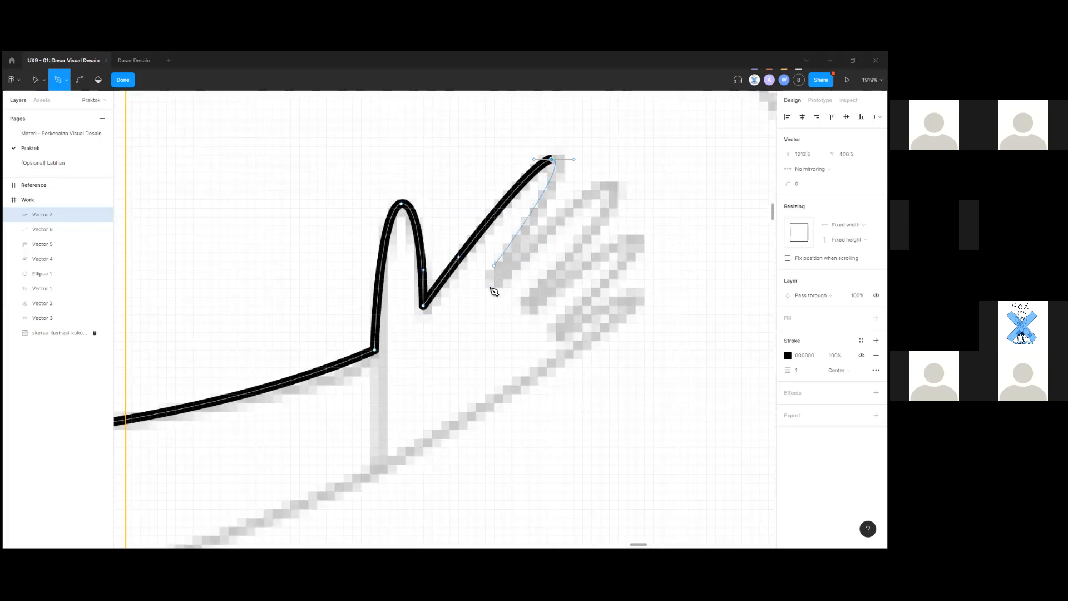
Continue the path up around the first fingertip and partway down the finger.
{"action": "left_click", "coordinate": [494, 266]}
{"action": "key", "text": "ctrl+z"}
{"action": "left_click", "coordinate": [494, 287]}
{"action": "key", "text": "ctrl+z"}
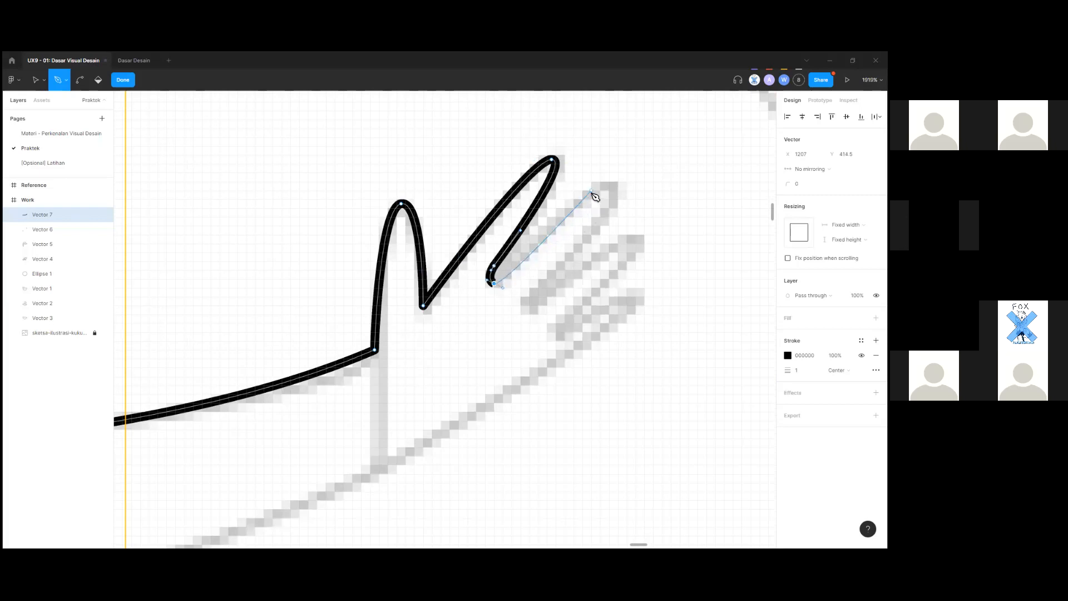
{"action": "left_click", "coordinate": [609, 185]}
{"action": "left_click_drag", "start_coordinate": [626, 193], "coordinate": [629, 193]}
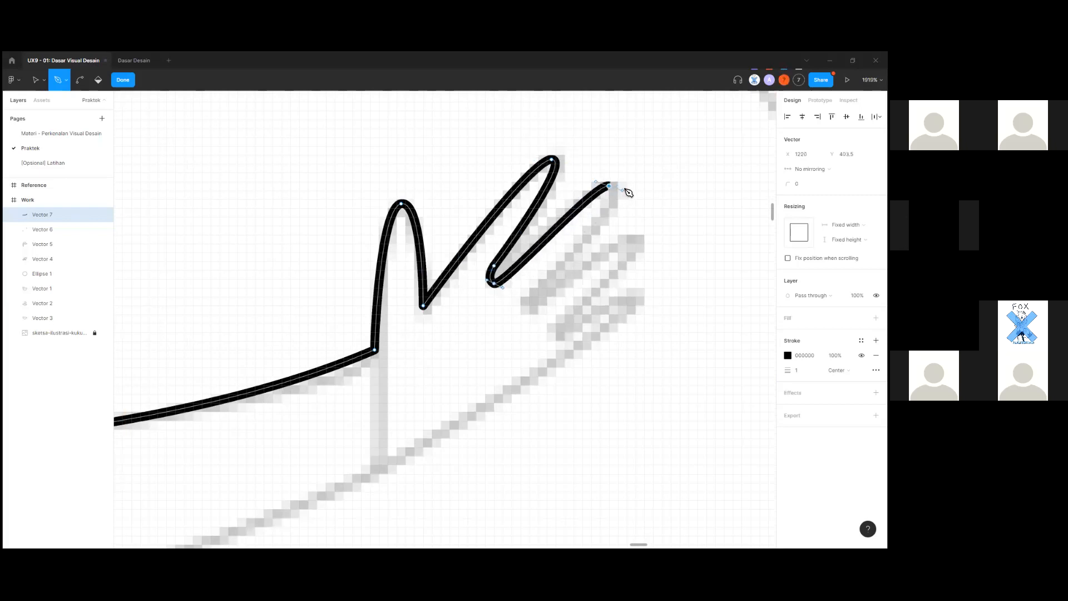
{"action": "left_click", "coordinate": [525, 292]}
{"action": "key", "text": "ctrl+z"}
{"action": "left_click", "coordinate": [578, 243]}
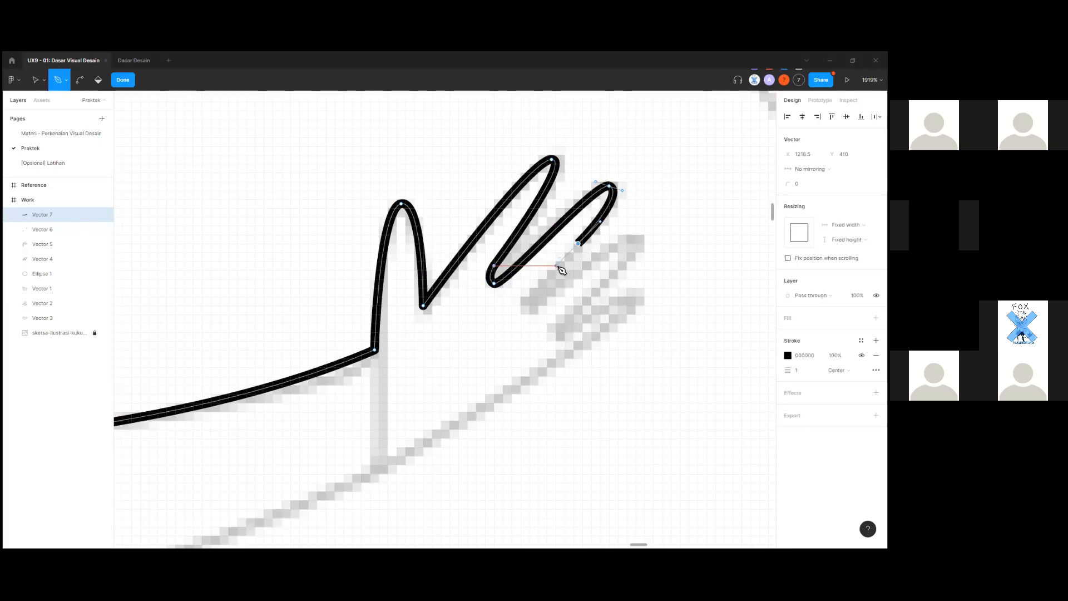
Trace the path between the fingers and around the remaining fingertips, including the last finger.
{"action": "left_click_drag", "start_coordinate": [526, 297], "coordinate": [562, 295]}
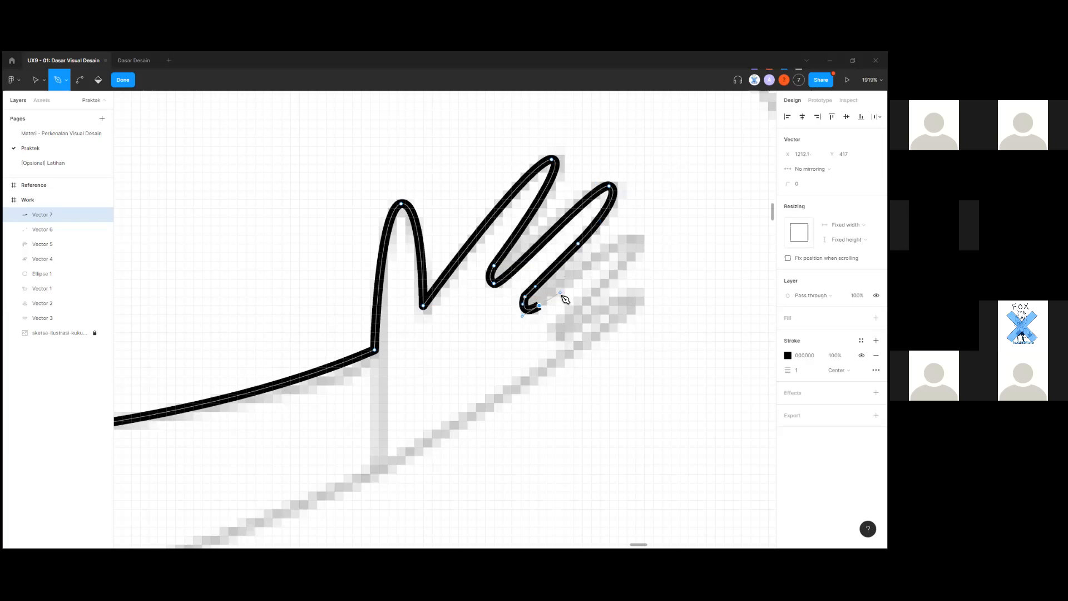
{"action": "mouse_move", "coordinate": [631, 238]}
{"action": "left_mouse_down"}
{"action": "mouse_move", "coordinate": [655, 247]}
{"action": "mouse_move", "coordinate": [644, 239]}
{"action": "left_mouse_up"}
{"action": "left_click_drag", "start_coordinate": [566, 318], "coordinate": [539, 337]}
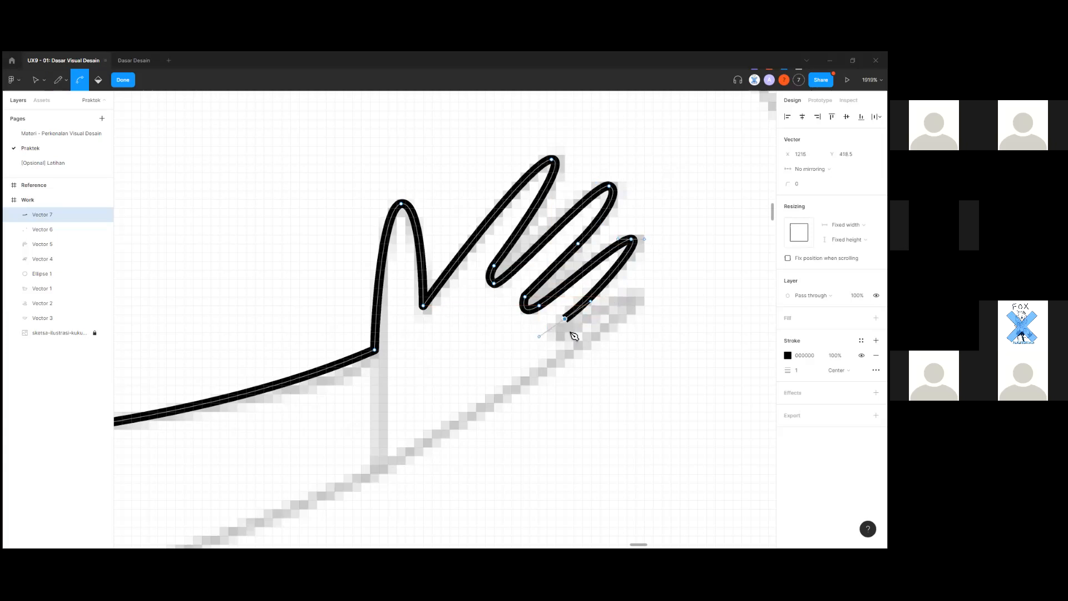
{"action": "left_click_drag", "start_coordinate": [573, 333], "coordinate": [578, 328]}
{"action": "mouse_move", "coordinate": [631, 297]}
{"action": "left_mouse_down"}
{"action": "mouse_move", "coordinate": [640, 297]}
{"action": "mouse_move", "coordinate": [631, 288]}
{"action": "left_mouse_up"}
{"action": "key", "text": "ctrl+z"}
{"action": "key", "text": "ctrl+z"}
{"action": "key", "text": "ctrl+z"}
{"action": "left_click", "coordinate": [613, 301]}
{"action": "left_click_drag", "start_coordinate": [641, 280], "coordinate": [566, 355]}
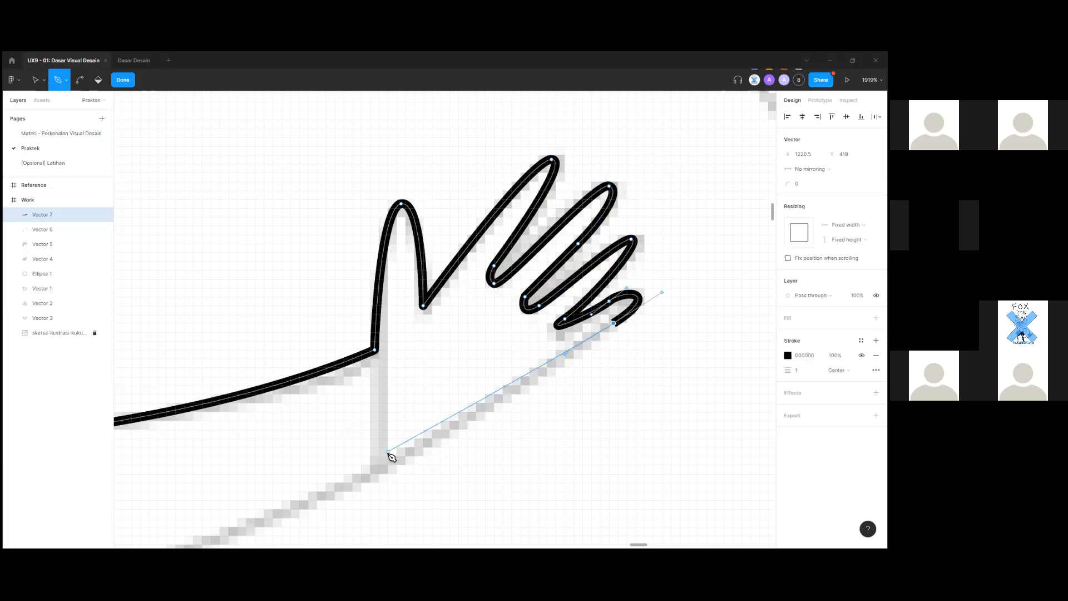
Trace the arm's lower edge back to the sleeve and up to the starting point.
{"action": "scroll", "coordinate": [473, 410], "scroll_direction": "down", "scroll_amount": 2}
{"action": "left_click_drag", "start_coordinate": [514, 379], "coordinate": [463, 402]}
{"action": "scroll", "coordinate": [340, 425], "scroll_direction": "down", "scroll_amount": 10}
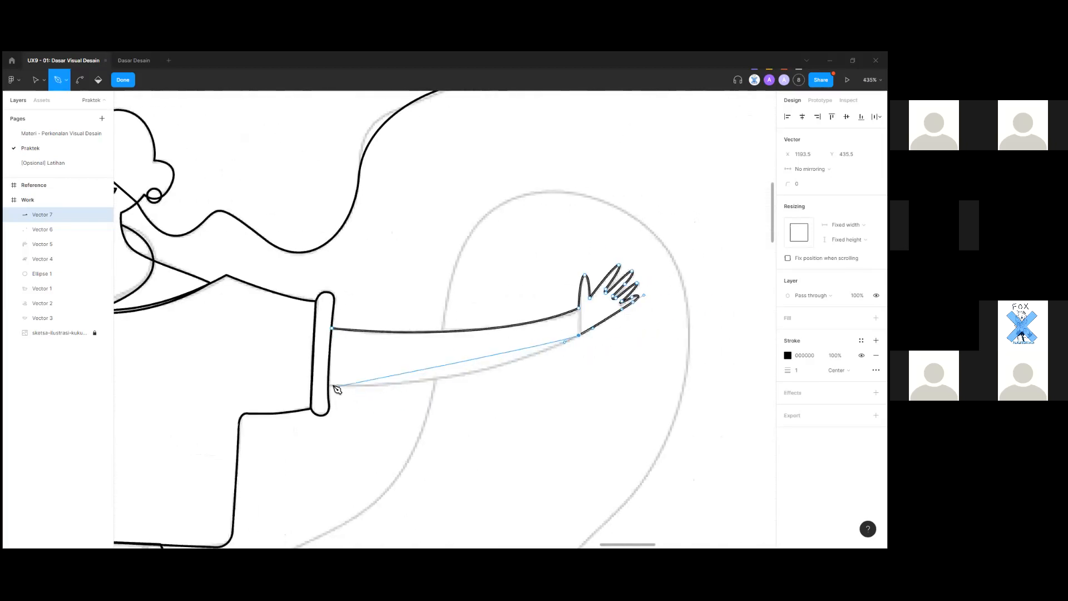
{"action": "left_click_drag", "start_coordinate": [330, 385], "coordinate": [203, 381]}
{"action": "scroll", "coordinate": [317, 393], "scroll_direction": "up", "scroll_amount": 5}
{"action": "left_click", "coordinate": [339, 378]}
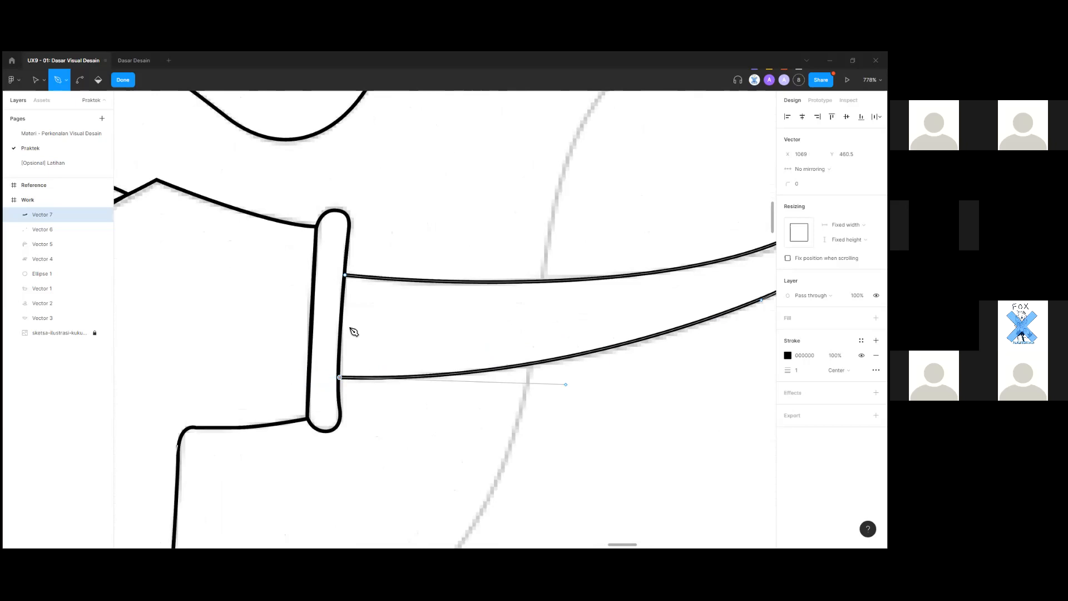
{"action": "left_click", "coordinate": [346, 275]}
{"action": "scroll", "coordinate": [322, 317], "scroll_direction": "up", "scroll_amount": 4}
Adjust the curve near the sleeve, close the arm outline, and exit path editing.
{"action": "left_click", "coordinate": [337, 469]}
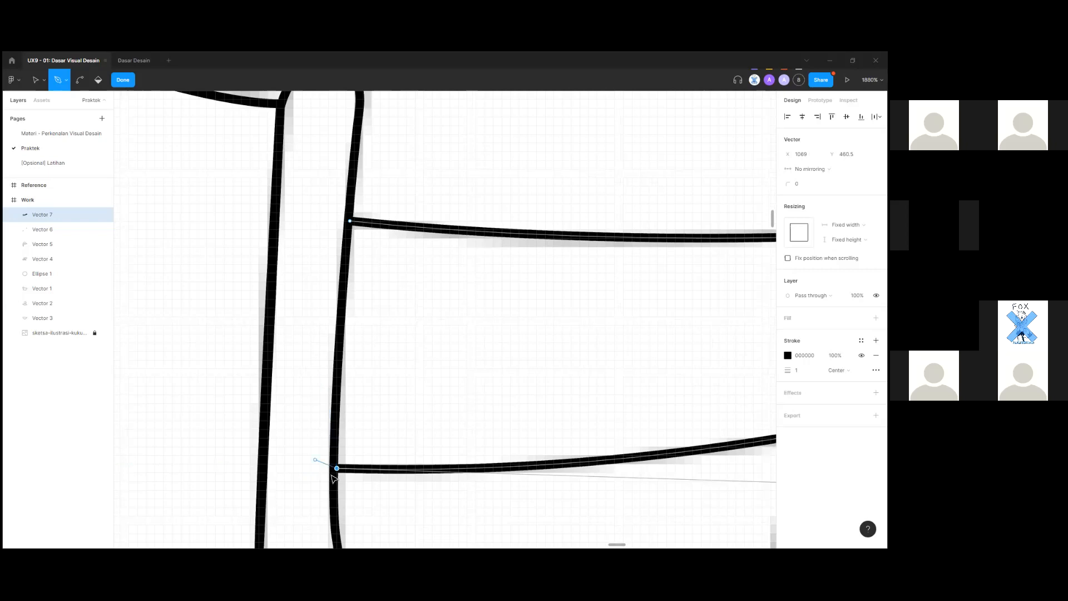
{"action": "key", "text": "ctrl"}
{"action": "scroll", "coordinate": [328, 466], "scroll_direction": "up", "scroll_amount": 4}
{"action": "left_click", "coordinate": [328, 464]}
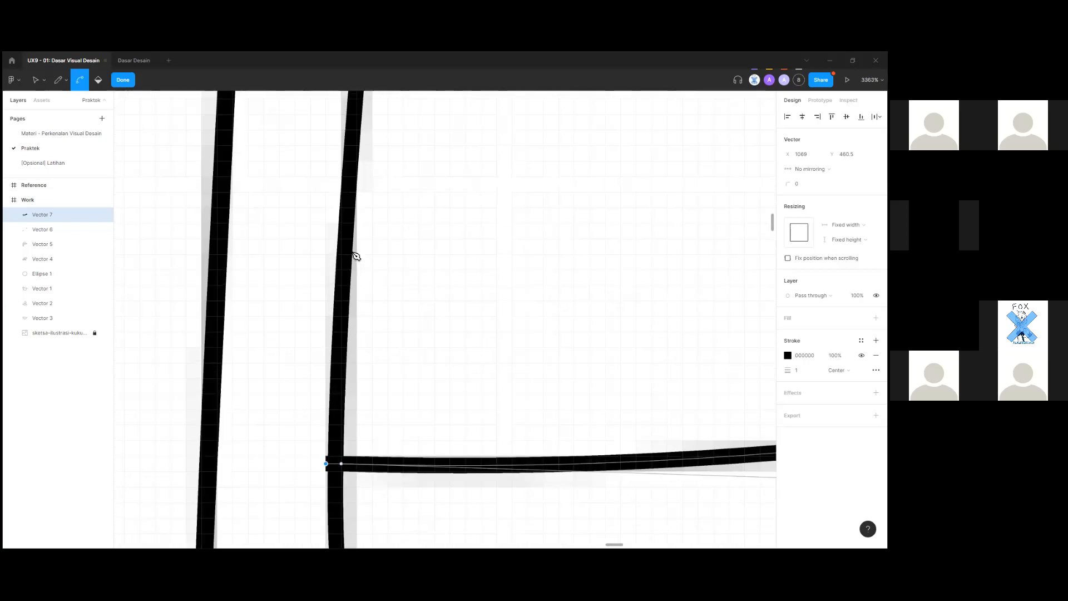
{"action": "scroll", "coordinate": [337, 450], "scroll_direction": "down", "scroll_amount": 5}
{"action": "left_click", "coordinate": [348, 245]}
{"action": "scroll", "coordinate": [432, 358], "scroll_direction": "down", "scroll_amount": 10}
{"action": "key", "text": "ctrl"}
{"action": "key", "text": "v"}
{"action": "left_click_drag", "start_coordinate": [346, 365], "coordinate": [641, 386]}
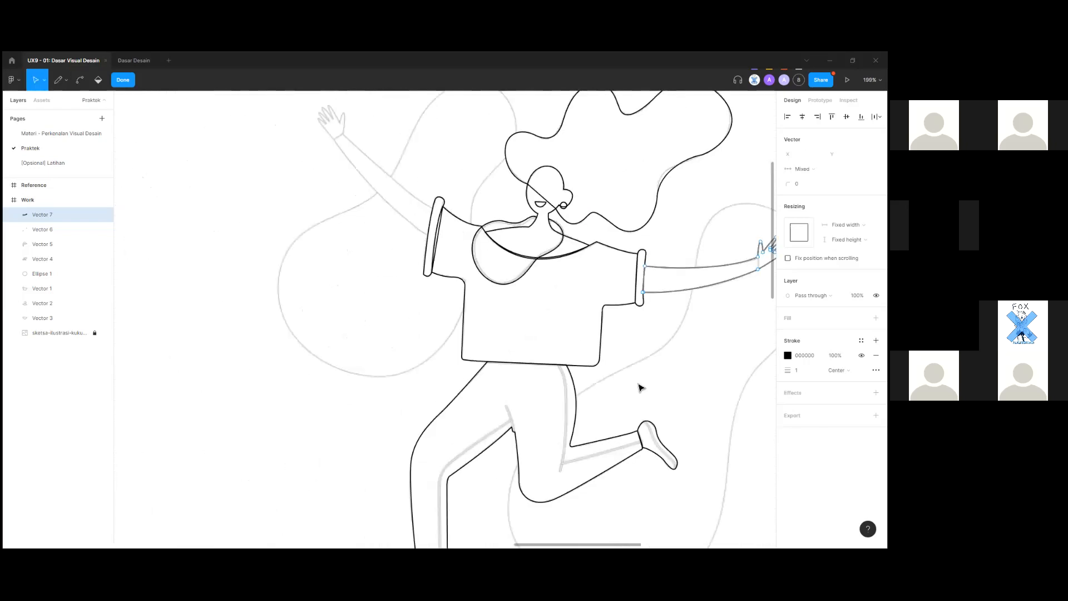
{"action": "key", "text": "Escape"}
{"action": "key", "text": "Escape"}
Start a new pen path at the raised arm's sleeve, undoing misplaced arm and wrist anchors.
{"action": "scroll", "coordinate": [392, 370], "scroll_direction": "up", "scroll_amount": 5}
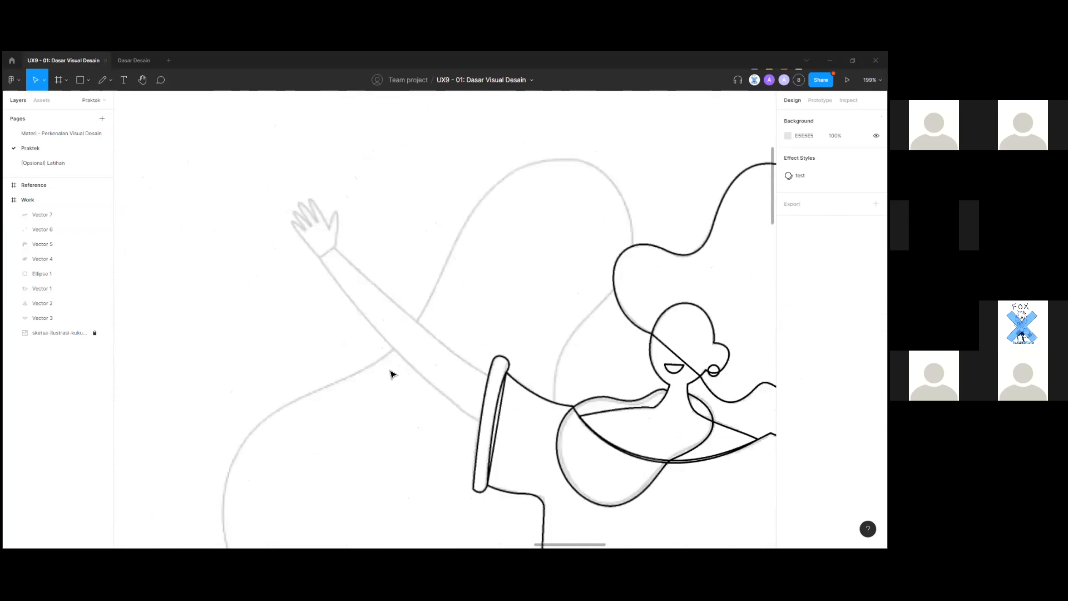
{"action": "scroll", "coordinate": [473, 417], "scroll_direction": "down", "scroll_amount": 5}
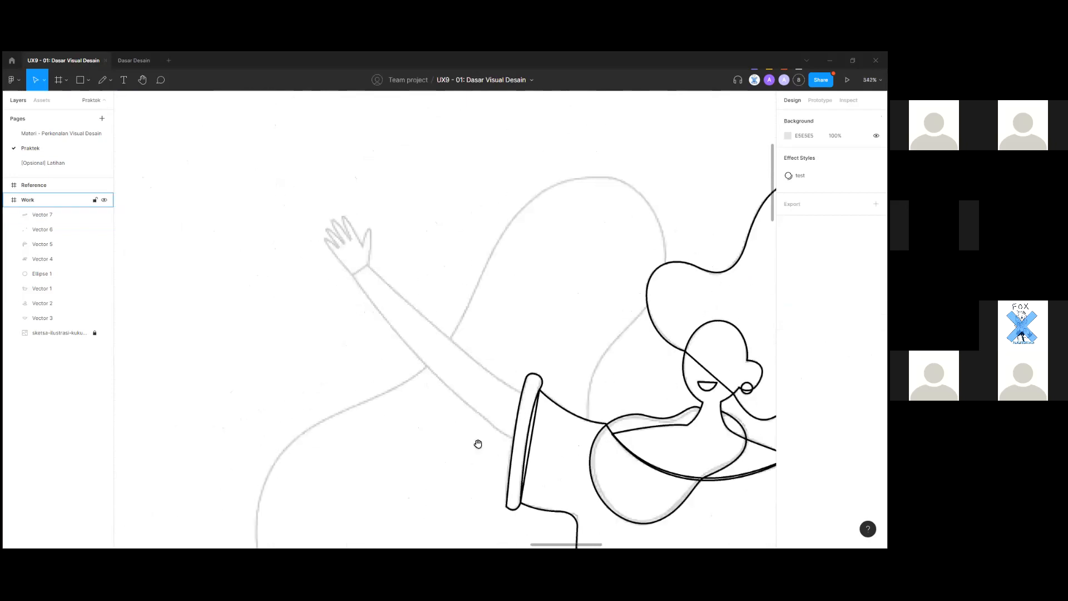
{"action": "scroll", "coordinate": [477, 443], "scroll_direction": "up", "scroll_amount": 3}
{"action": "left_click_drag", "start_coordinate": [396, 467], "coordinate": [136, 504]}
{"action": "left_click_drag", "start_coordinate": [439, 483], "coordinate": [674, 493]}
{"action": "left_click_drag", "start_coordinate": [451, 444], "coordinate": [687, 508]}
{"action": "scroll", "coordinate": [449, 362], "scroll_direction": "up", "scroll_amount": 2}
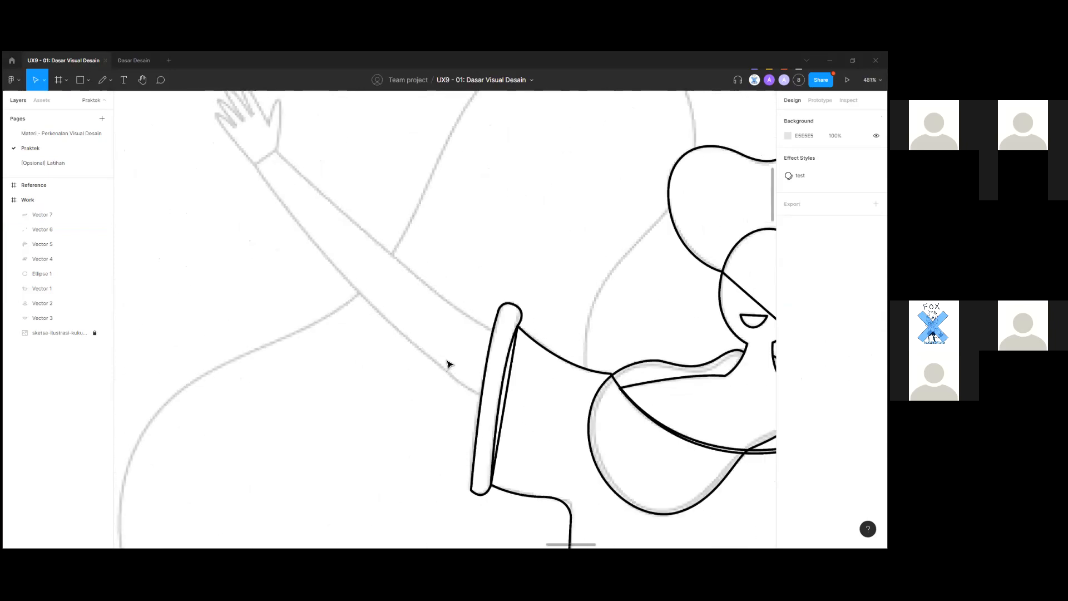
{"action": "scroll", "coordinate": [448, 362], "scroll_direction": "up", "scroll_amount": 2}
{"action": "key", "text": "p"}
{"action": "scroll", "coordinate": [485, 363], "scroll_direction": "up", "scroll_amount": 3}
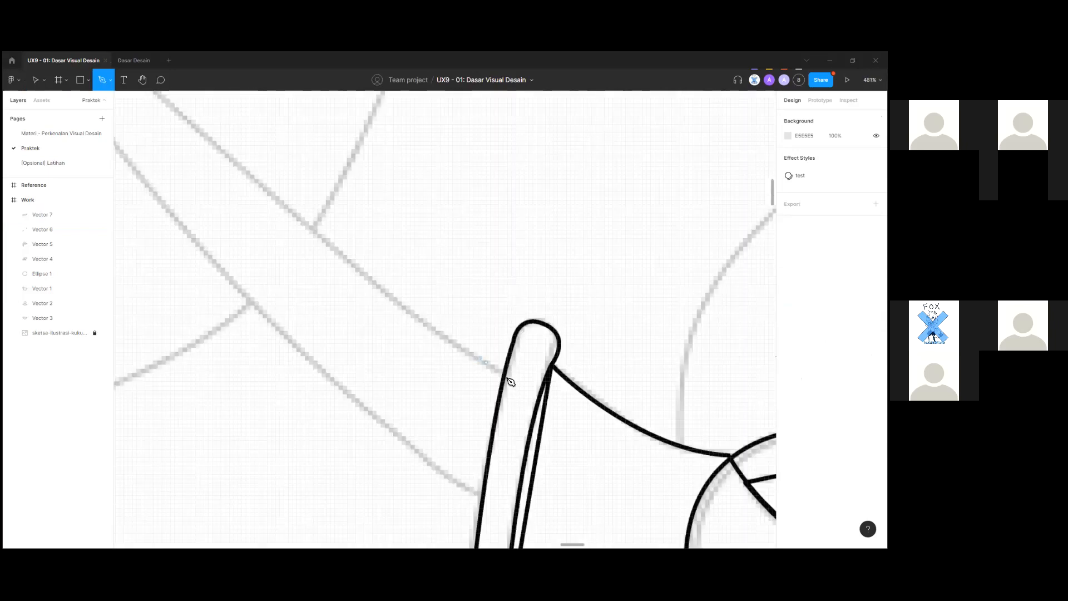
{"action": "left_click", "coordinate": [499, 380]}
{"action": "scroll", "coordinate": [472, 444], "scroll_direction": "down", "scroll_amount": 4}
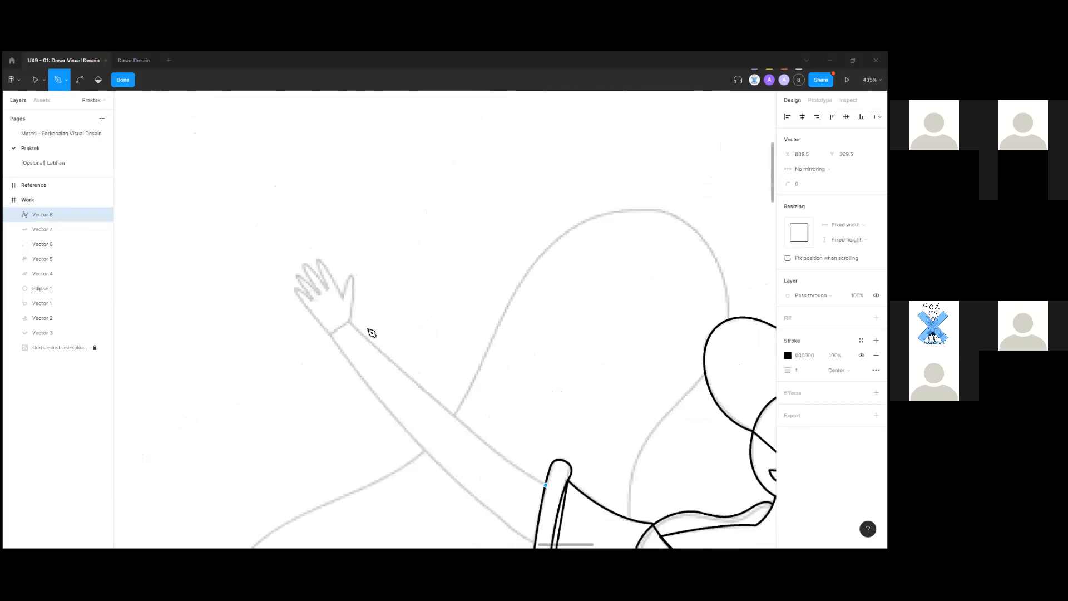
{"action": "scroll", "coordinate": [370, 334], "scroll_direction": "up", "scroll_amount": 3}
{"action": "left_click", "coordinate": [274, 264]}
{"action": "key", "text": "ctrl+z"}
{"action": "scroll", "coordinate": [528, 433], "scroll_direction": "down", "scroll_amount": 3}
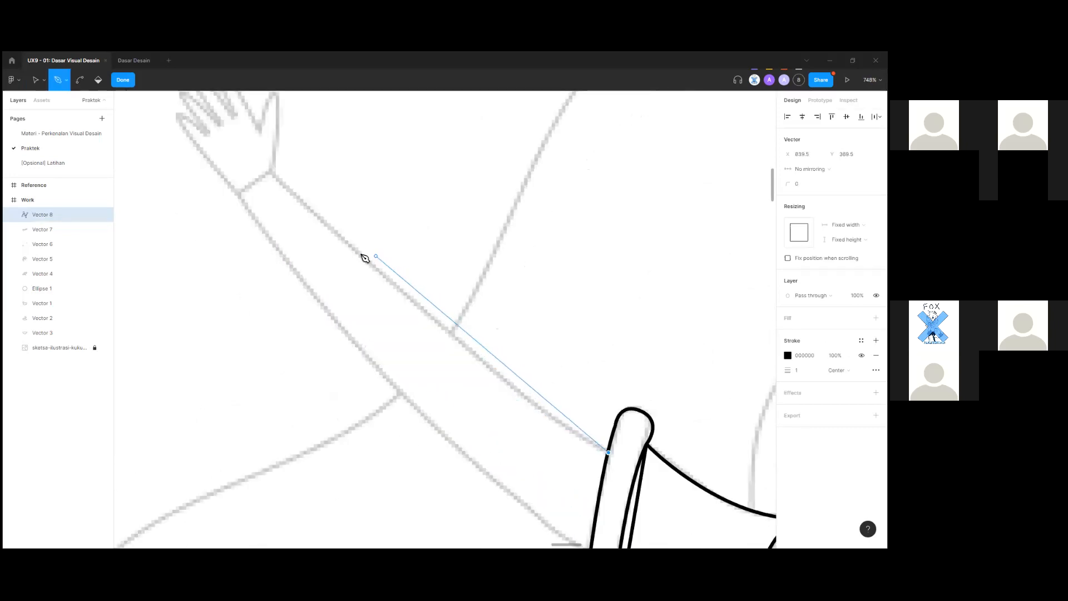
{"action": "left_click_drag", "start_coordinate": [324, 202], "coordinate": [357, 246]}
{"action": "key", "text": "ctrl+z"}
{"action": "left_click_drag", "start_coordinate": [414, 302], "coordinate": [348, 234]}
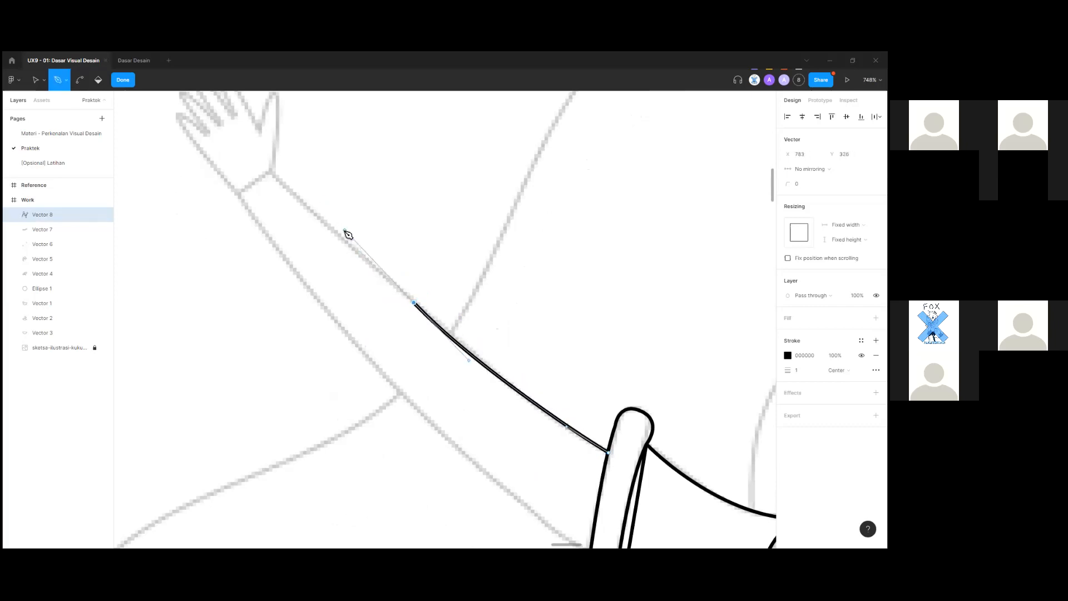
{"action": "mouse_move", "coordinate": [333, 226]}
{"action": "left_mouse_down"}
{"action": "mouse_move", "coordinate": [332, 236]}
{"action": "mouse_move", "coordinate": [335, 222]}
{"action": "left_mouse_up"}
{"action": "key", "text": "ctrl+z"}
{"action": "scroll", "coordinate": [281, 179], "scroll_direction": "down", "scroll_amount": 2}
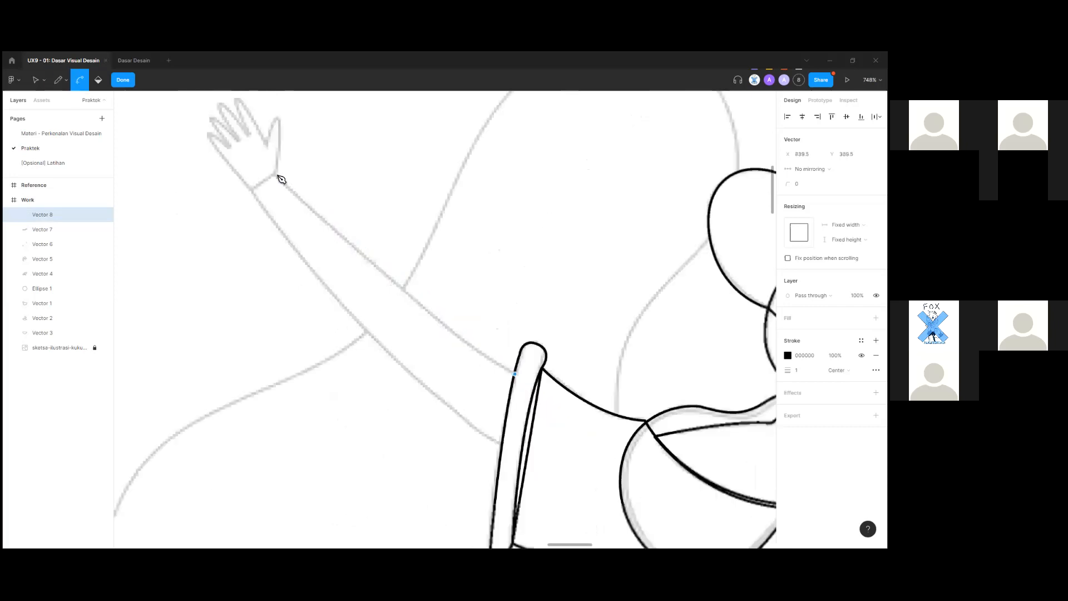
{"action": "left_click_drag", "start_coordinate": [280, 179], "coordinate": [243, 135]}
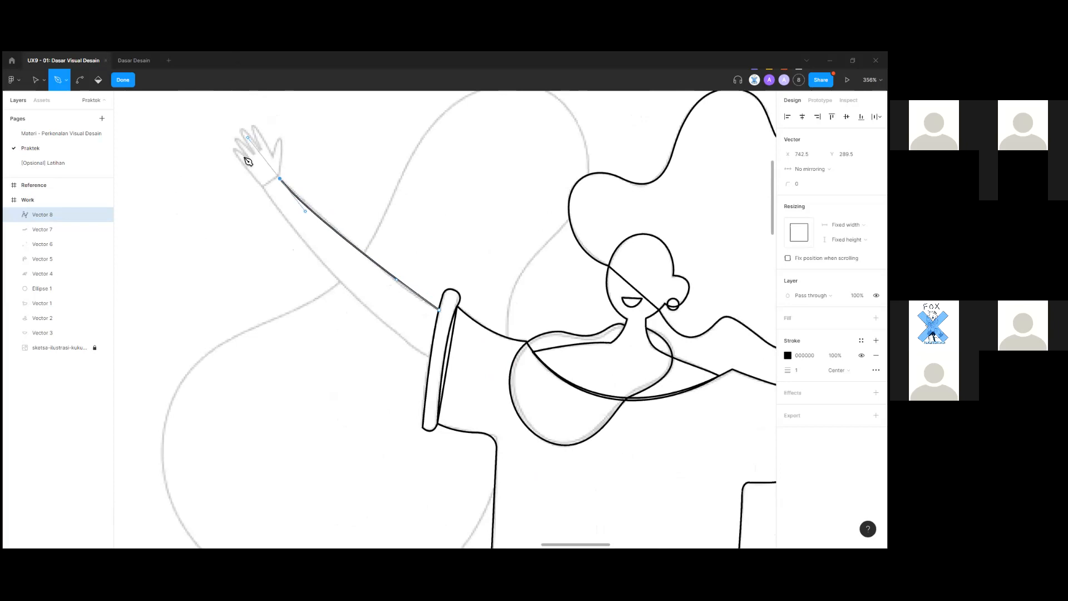
{"action": "scroll", "coordinate": [243, 157], "scroll_direction": "up", "scroll_amount": 1}
{"action": "left_click_drag", "start_coordinate": [227, 56], "coordinate": [236, 172]}
{"action": "key", "text": "ctrl+z"}
{"action": "left_click_drag", "start_coordinate": [335, 246], "coordinate": [365, 297]}
{"action": "key", "text": "ctrl+z"}
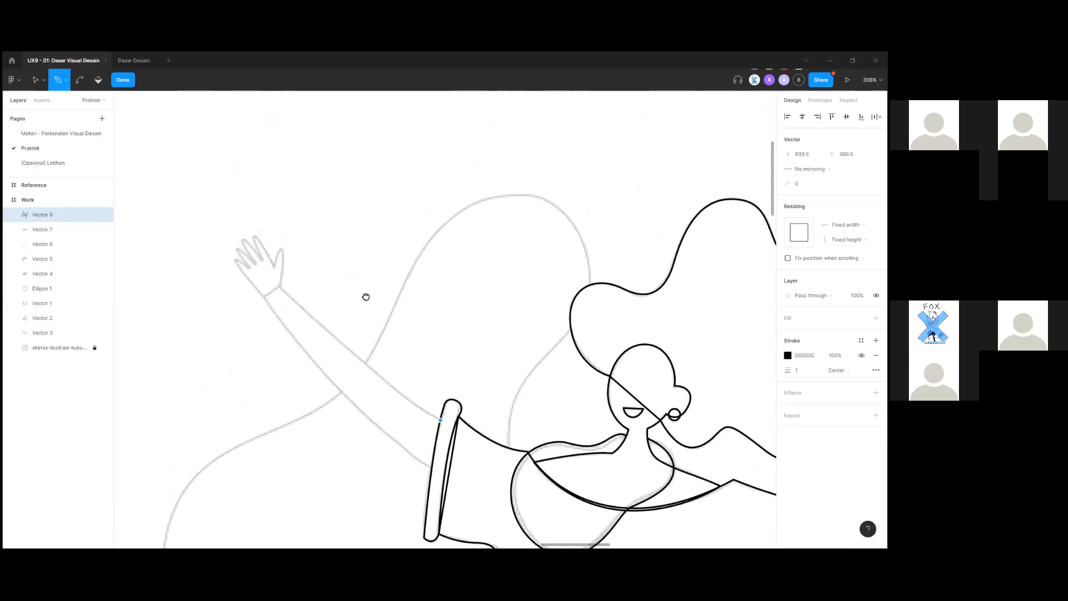
{"action": "scroll", "coordinate": [329, 350], "scroll_direction": "down", "scroll_amount": 3}
Place curved anchors up the forearm and fix an anchor at the wrist.
{"action": "left_click_drag", "start_coordinate": [325, 345], "coordinate": [297, 310]}
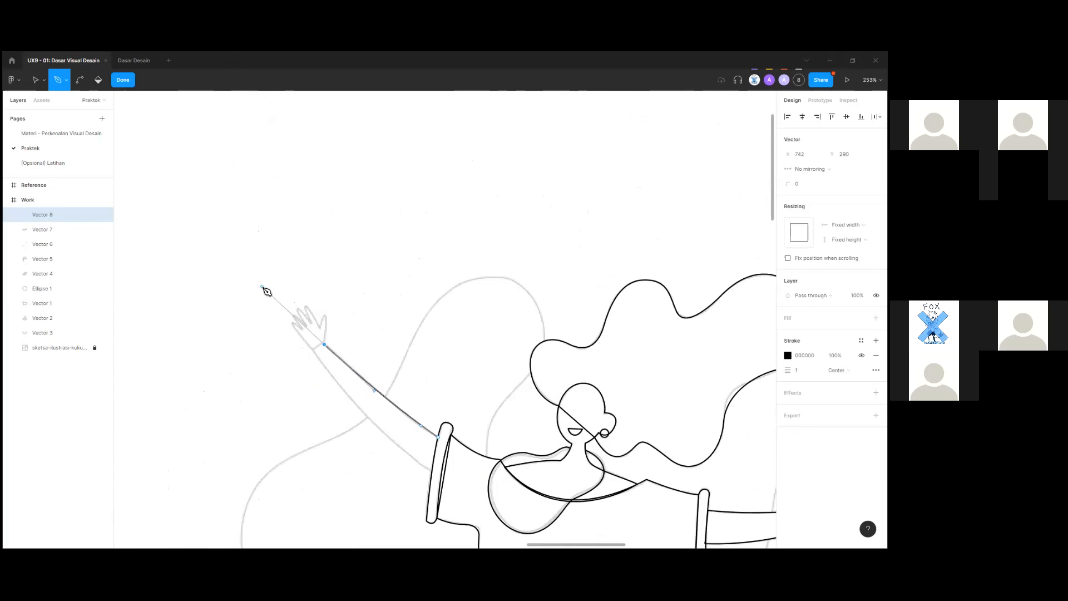
{"action": "left_click_drag", "start_coordinate": [263, 289], "coordinate": [259, 278]}
{"action": "scroll", "coordinate": [391, 393], "scroll_direction": "up", "scroll_amount": 5}
{"action": "scroll", "coordinate": [406, 482], "scroll_direction": "down", "scroll_amount": 2}
{"action": "scroll", "coordinate": [370, 405], "scroll_direction": "up", "scroll_amount": 4}
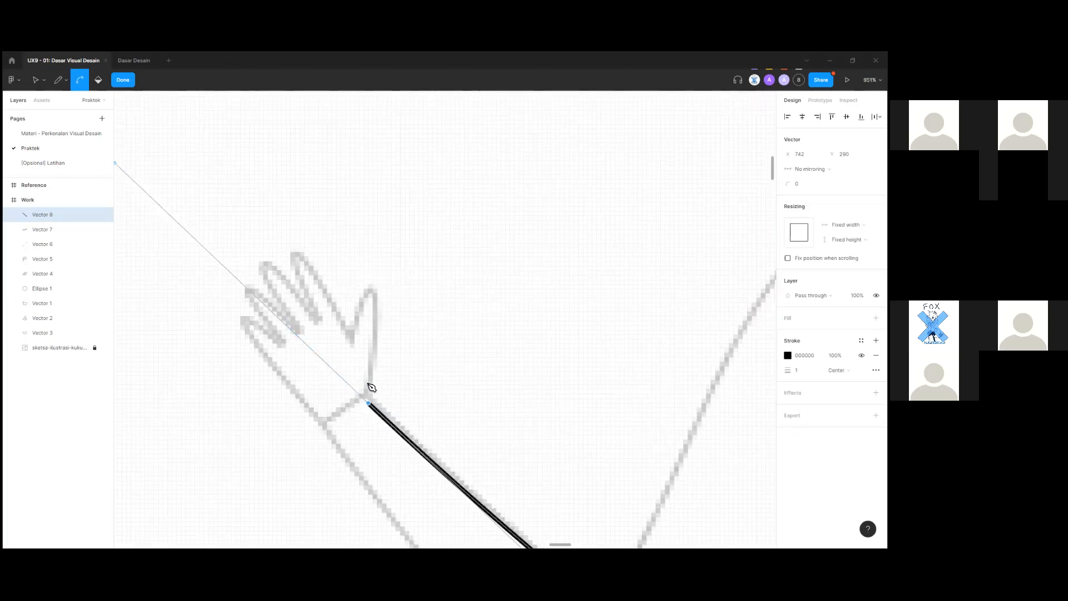
{"action": "scroll", "coordinate": [365, 389], "scroll_direction": "down", "scroll_amount": 4}
{"action": "left_click_drag", "start_coordinate": [363, 388], "coordinate": [322, 340]}
{"action": "key", "text": "ctrl+z"}
{"action": "scroll", "coordinate": [553, 503], "scroll_direction": "up", "scroll_amount": 3}
{"action": "left_click_drag", "start_coordinate": [408, 330], "coordinate": [354, 278]}
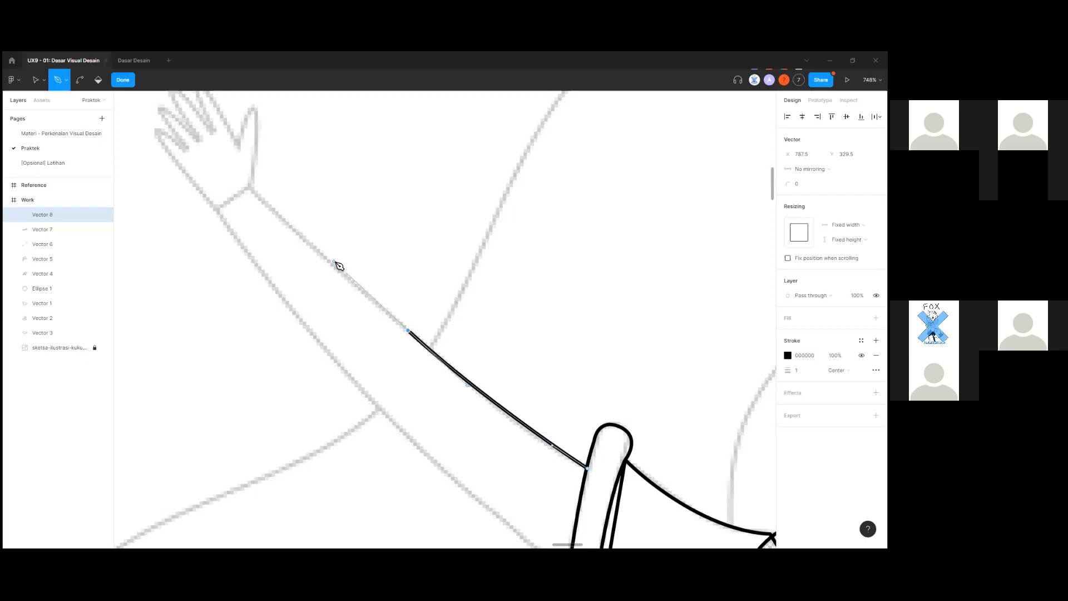
{"action": "scroll", "coordinate": [382, 345], "scroll_direction": "up", "scroll_amount": 2}
{"action": "left_click", "coordinate": [251, 279]}
{"action": "scroll", "coordinate": [277, 356], "scroll_direction": "up", "scroll_amount": 1}
{"action": "scroll", "coordinate": [258, 298], "scroll_direction": "up", "scroll_amount": 3}
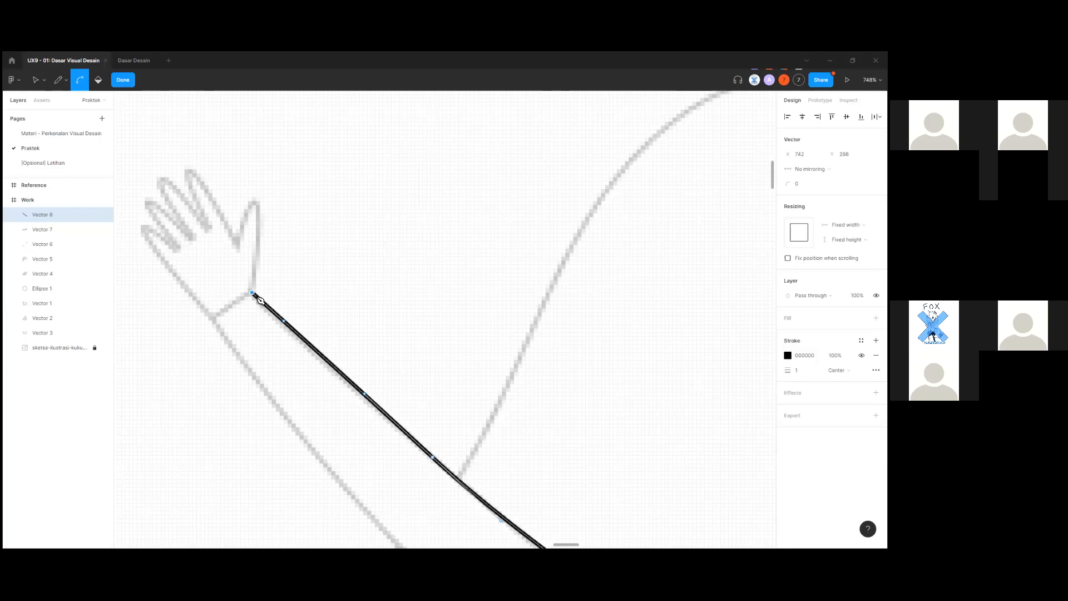
{"action": "key", "text": "ctrl+z"}
{"action": "scroll", "coordinate": [258, 298], "scroll_direction": "down", "scroll_amount": 2}
{"action": "left_click", "coordinate": [241, 299]}
{"action": "scroll", "coordinate": [255, 360], "scroll_direction": "down", "scroll_amount": 2}
{"action": "scroll", "coordinate": [275, 348], "scroll_direction": "up", "scroll_amount": 6}
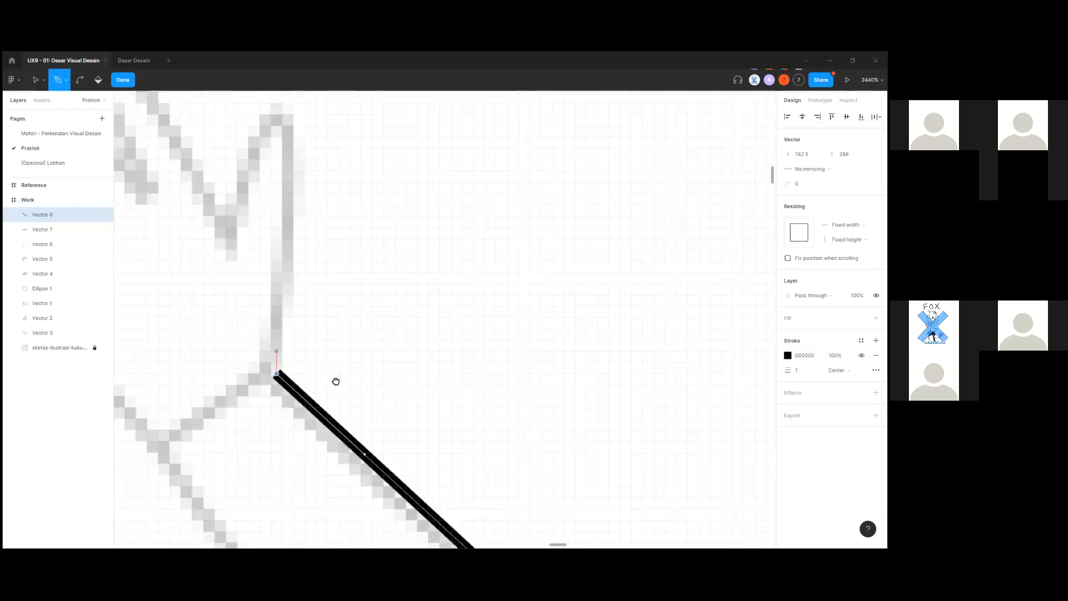
{"action": "scroll", "coordinate": [360, 262], "scroll_direction": "down", "scroll_amount": 1}
{"action": "left_click_drag", "start_coordinate": [361, 262], "coordinate": [355, 238]}
{"action": "scroll", "coordinate": [346, 259], "scroll_direction": "up", "scroll_amount": 1}
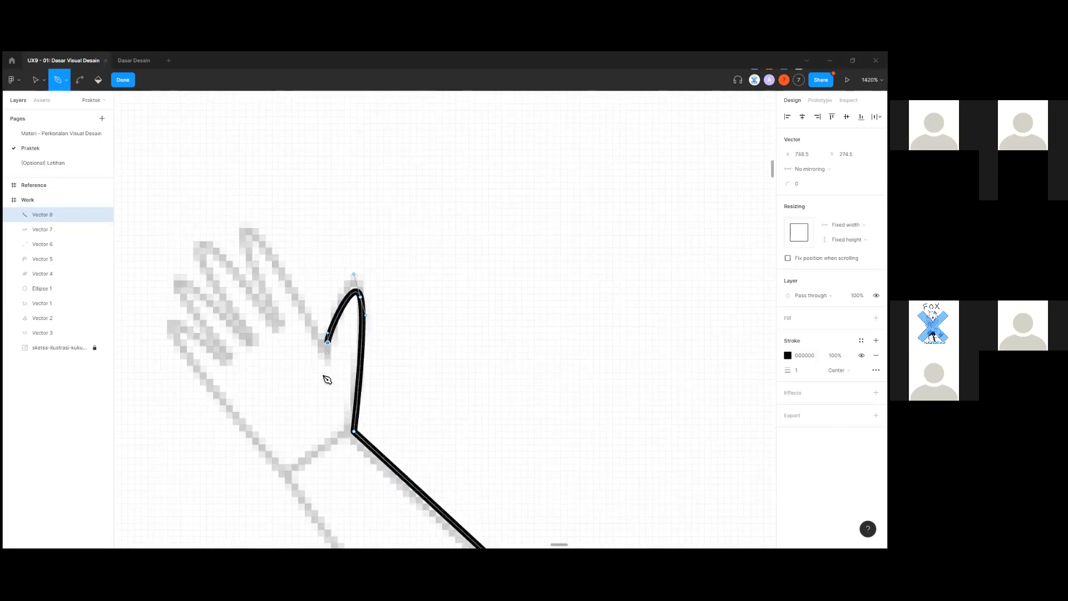
Curve the outline around the thumb and up and down the first fingers.
{"action": "left_click_drag", "start_coordinate": [324, 408], "coordinate": [326, 408]}
{"action": "key", "text": "ctrl+z"}
{"action": "left_click_drag", "start_coordinate": [327, 358], "coordinate": [327, 404]}
{"action": "scroll", "coordinate": [334, 406], "scroll_direction": "up", "scroll_amount": 5}
{"action": "scroll", "coordinate": [333, 406], "scroll_direction": "left", "scroll_amount": 4}
{"action": "left_click_drag", "start_coordinate": [291, 283], "coordinate": [262, 269]}
{"action": "left_click", "coordinate": [321, 387]}
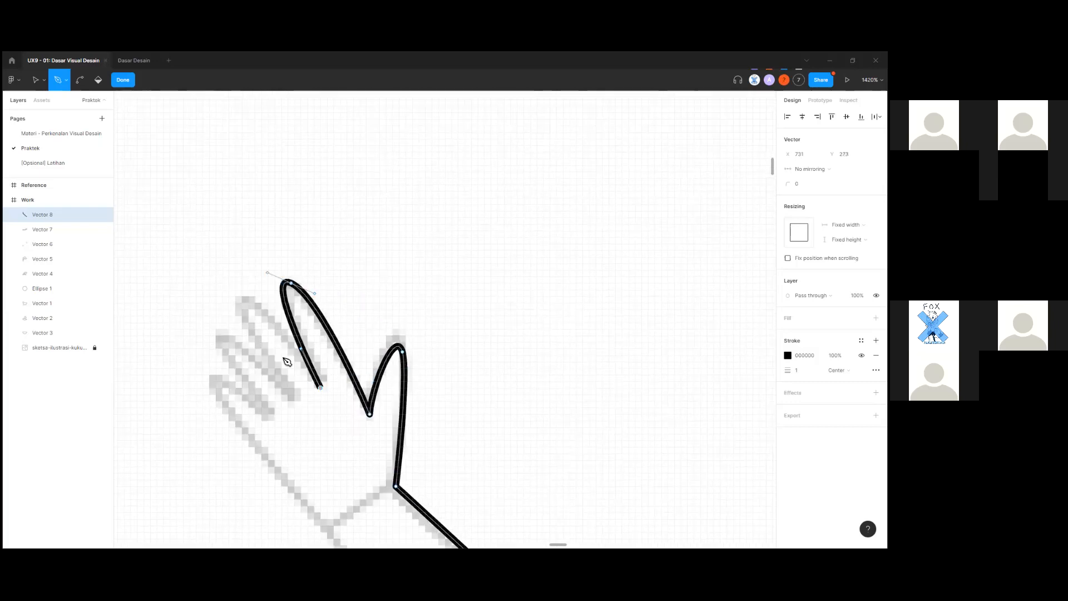
{"action": "left_click_drag", "start_coordinate": [245, 299], "coordinate": [225, 297]}
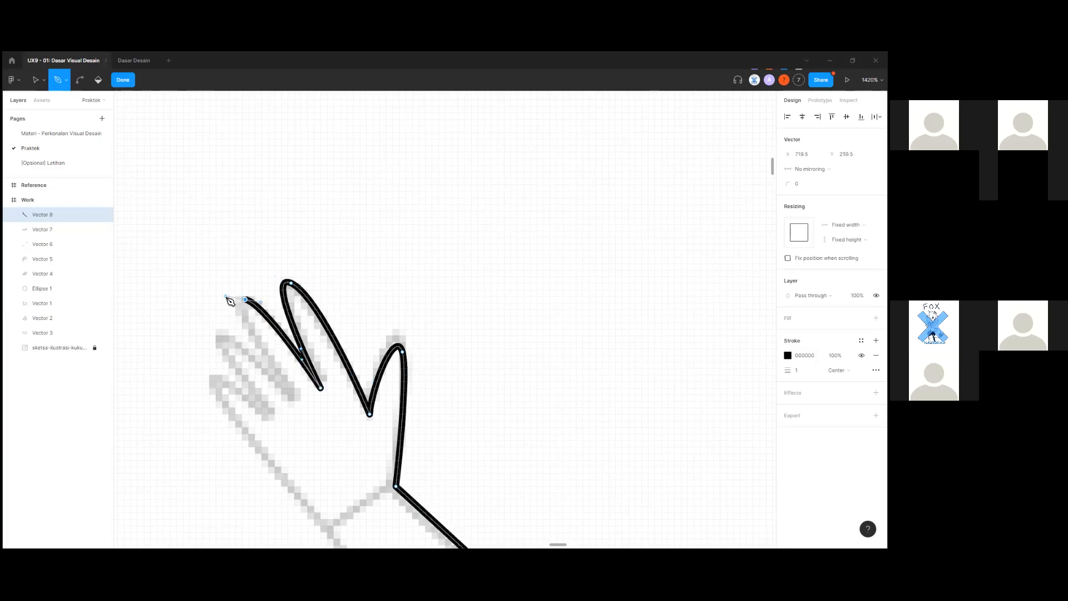
{"action": "left_click", "coordinate": [297, 401]}
{"action": "left_click_drag", "start_coordinate": [227, 338], "coordinate": [259, 341]}
{"action": "left_click", "coordinate": [277, 344]}
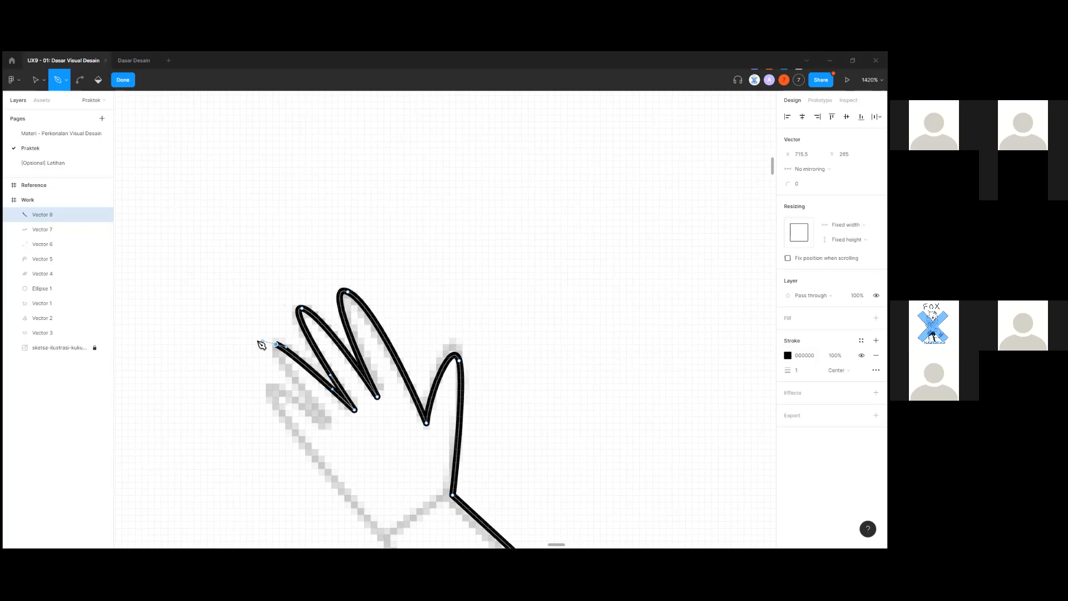
{"action": "left_click", "coordinate": [327, 424]}
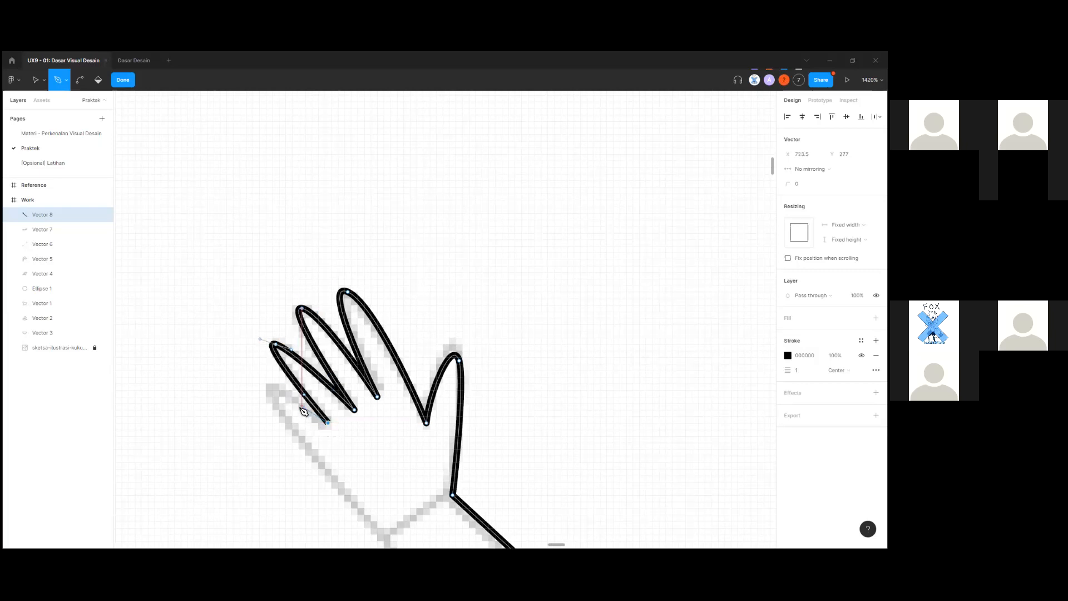
{"action": "key", "text": "ctrl"}
{"action": "key", "text": "ctrl+z"}
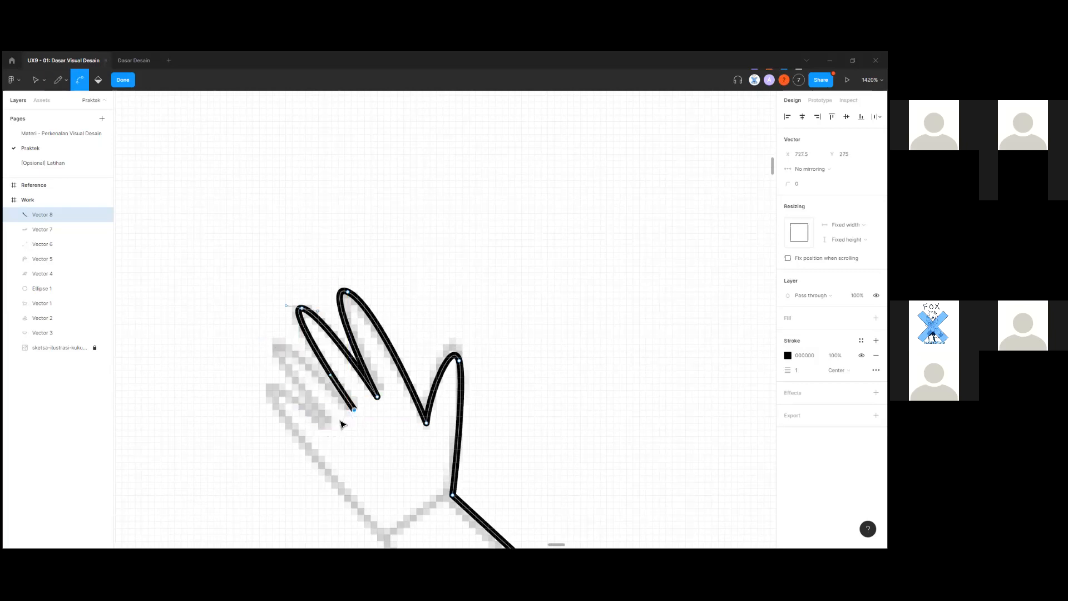
{"action": "scroll", "coordinate": [341, 419], "scroll_direction": "up", "scroll_amount": 5}
{"action": "scroll", "coordinate": [267, 339], "scroll_direction": "down", "scroll_amount": 3}
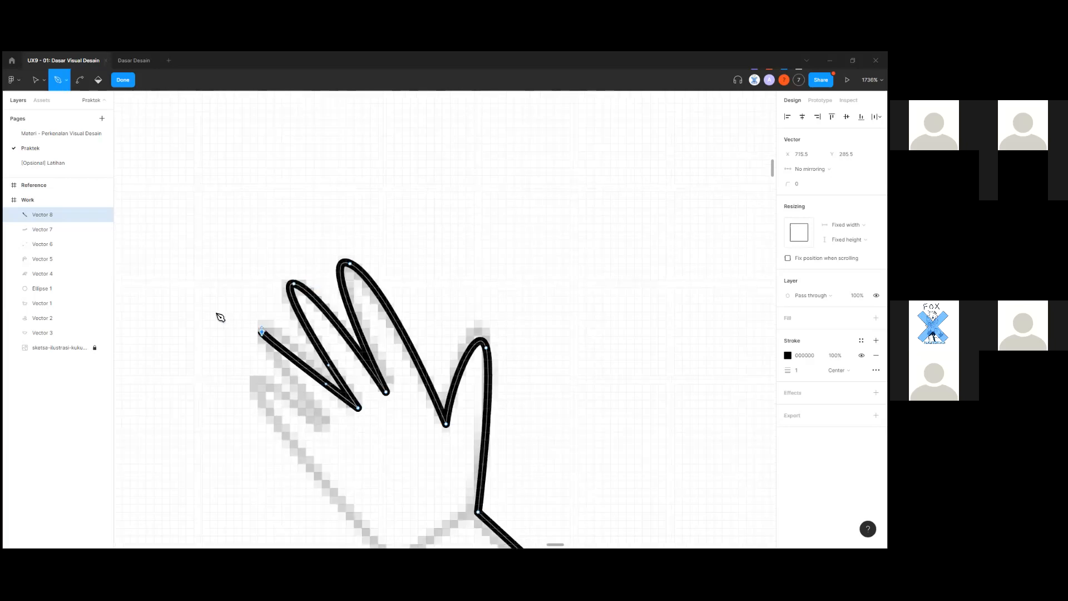
Outline the remaining fingertips and re-place a smoother anchor lower down the wrist.
{"action": "left_click_drag", "start_coordinate": [262, 332], "coordinate": [214, 312]}
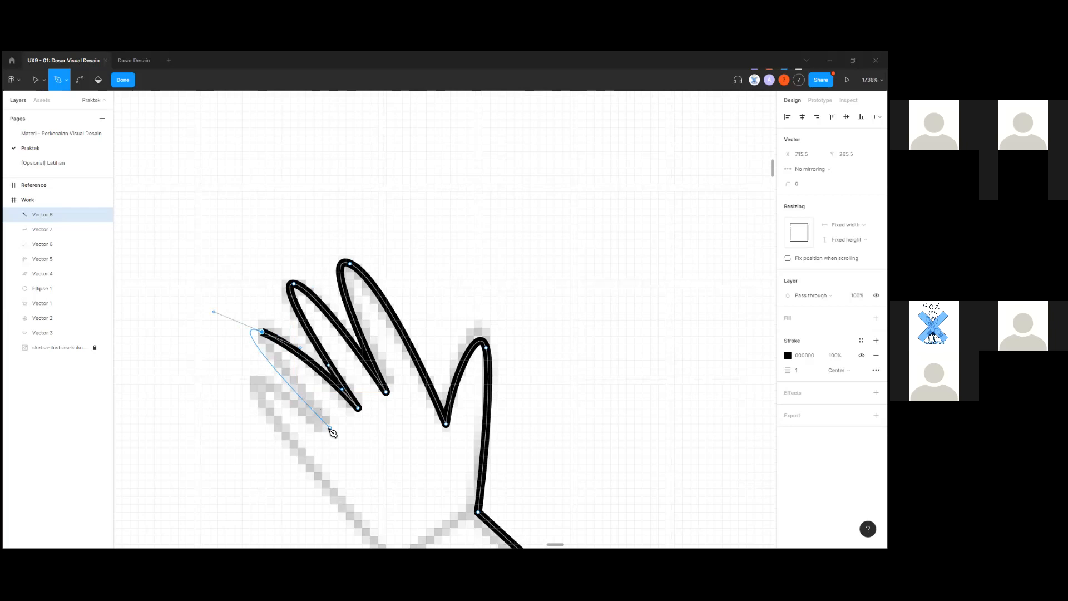
{"action": "scroll", "coordinate": [311, 442], "scroll_direction": "down", "scroll_amount": 1}
{"action": "scroll", "coordinate": [311, 443], "scroll_direction": "down", "scroll_amount": 1}
{"action": "key", "text": "ctrl+z"}
{"action": "left_click", "coordinate": [274, 319]}
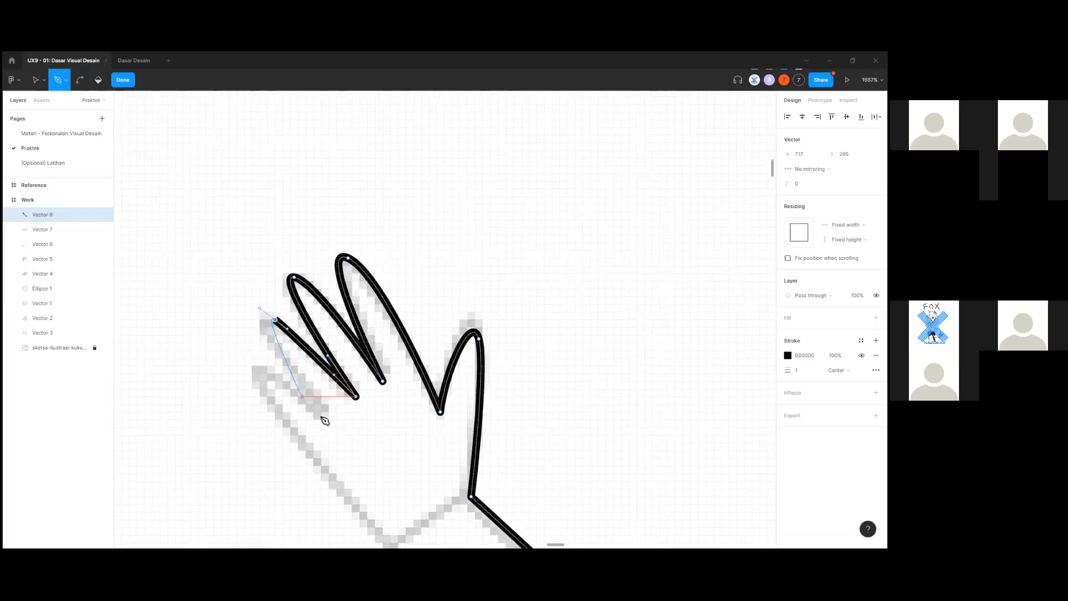
{"action": "left_click_drag", "start_coordinate": [335, 426], "coordinate": [288, 361]}
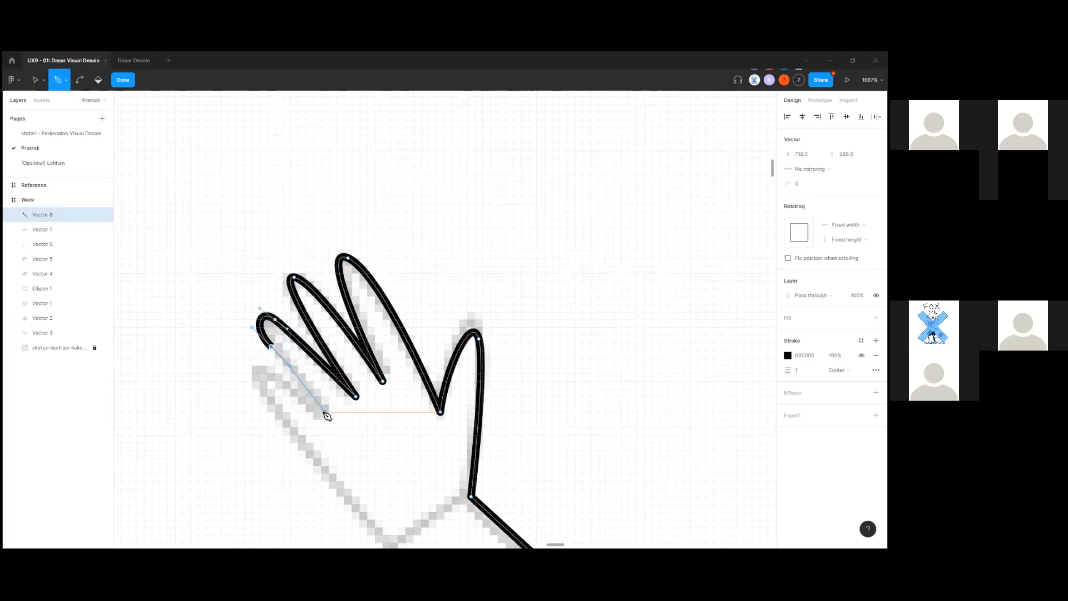
{"action": "left_click_drag", "start_coordinate": [326, 413], "coordinate": [324, 416]}
{"action": "key", "text": "ctrl+z"}
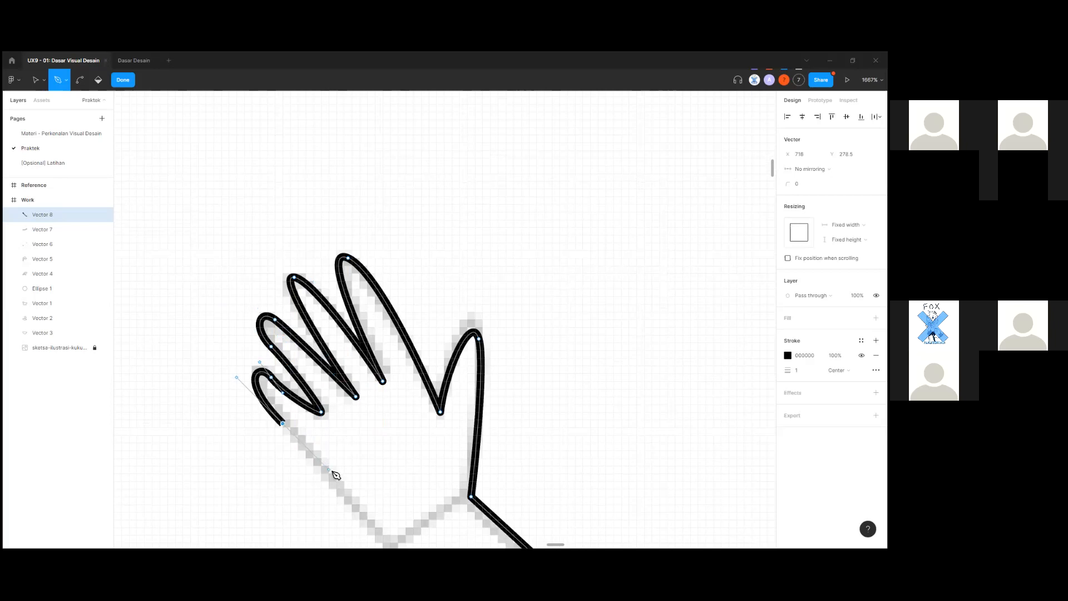
{"action": "key", "text": "ctrl+z"}
{"action": "left_click_drag", "start_coordinate": [294, 435], "coordinate": [362, 487]}
{"action": "scroll", "coordinate": [375, 446], "scroll_direction": "down", "scroll_amount": 5}
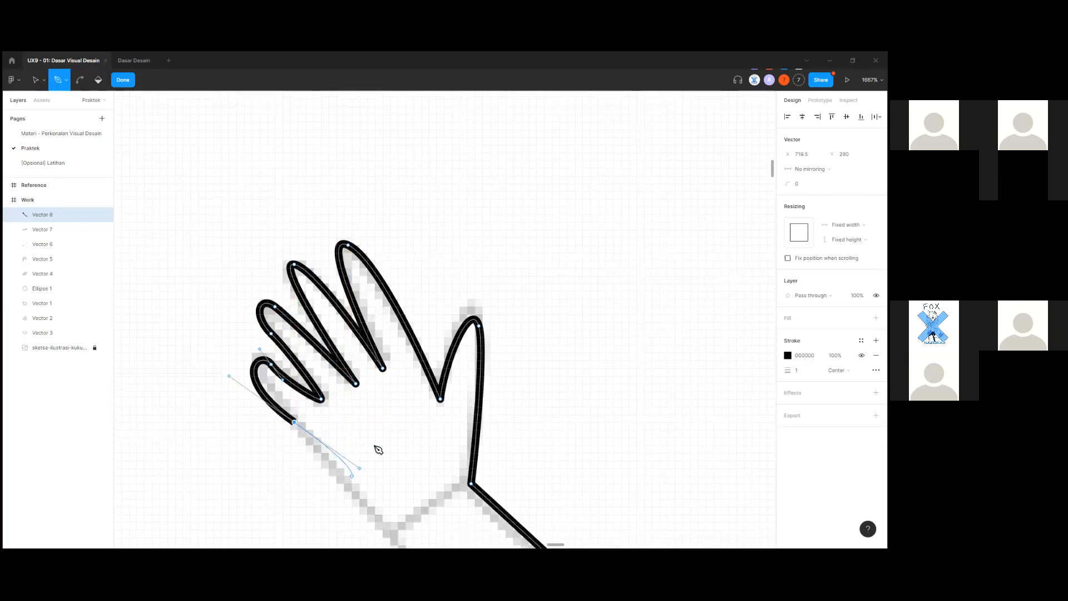
{"action": "key", "text": "ctrl+z"}
{"action": "left_click_drag", "start_coordinate": [298, 292], "coordinate": [397, 413]}
{"action": "scroll", "coordinate": [418, 393], "scroll_direction": "down", "scroll_amount": 2}
{"action": "scroll", "coordinate": [420, 391], "scroll_direction": "down", "scroll_amount": 1}
{"action": "scroll", "coordinate": [422, 331], "scroll_direction": "down", "scroll_amount": 5}
Curve the path along the inner arm and close it at the sleeve-cuff start anchor.
{"action": "left_click_drag", "start_coordinate": [483, 417], "coordinate": [545, 473]}
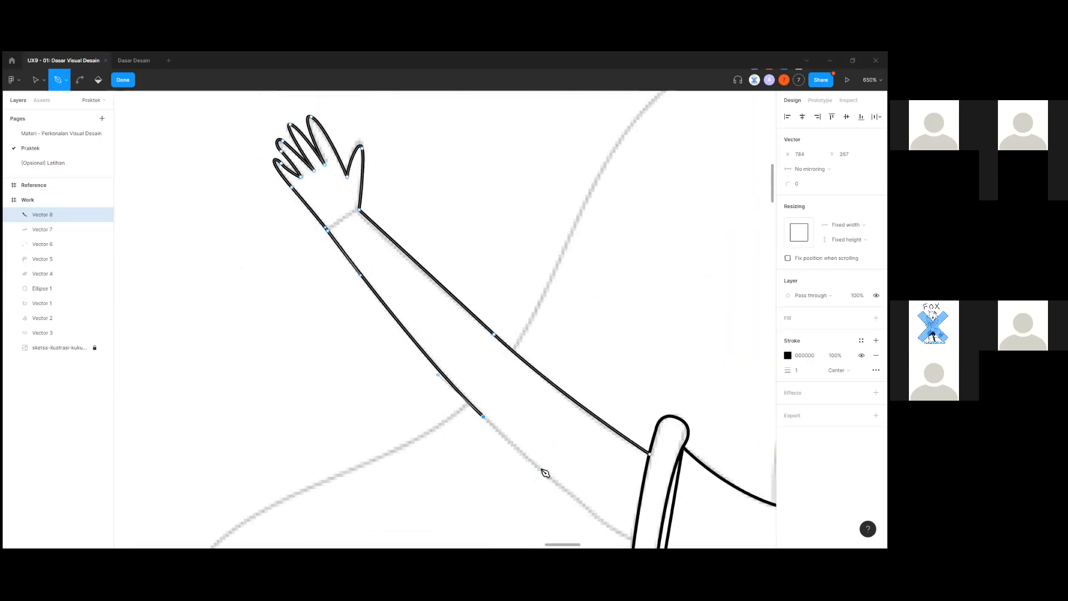
{"action": "scroll", "coordinate": [542, 470], "scroll_direction": "down", "scroll_amount": 3}
{"action": "key", "text": "ctrl+z"}
{"action": "scroll", "coordinate": [634, 399], "scroll_direction": "down", "scroll_amount": 3}
{"action": "left_click_drag", "start_coordinate": [633, 398], "coordinate": [721, 448]}
{"action": "scroll", "coordinate": [688, 442], "scroll_direction": "down", "scroll_amount": 3}
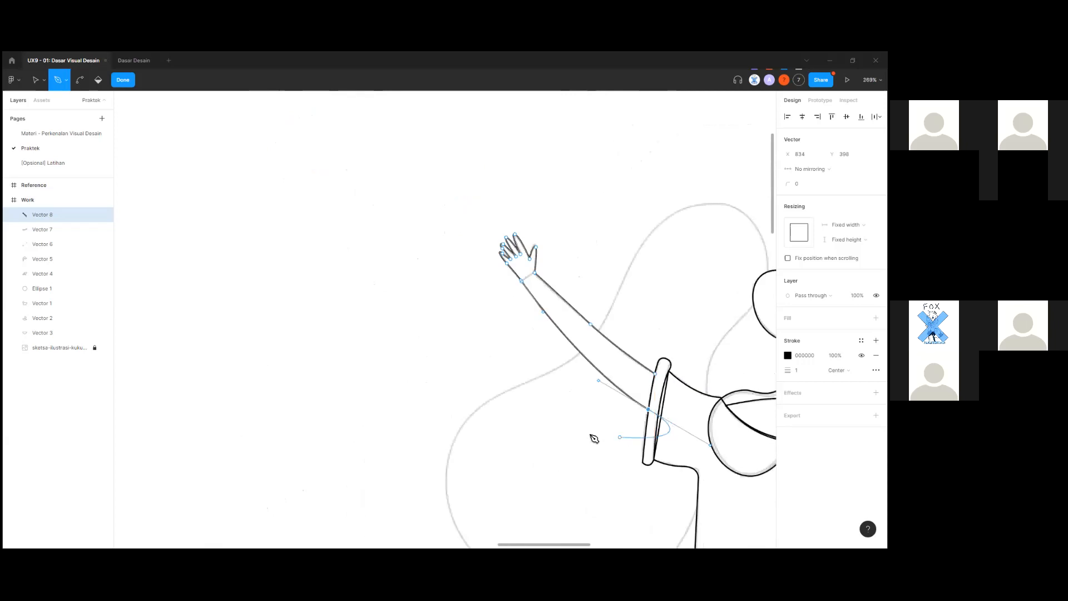
{"action": "scroll", "coordinate": [591, 437], "scroll_direction": "up", "scroll_amount": 10}
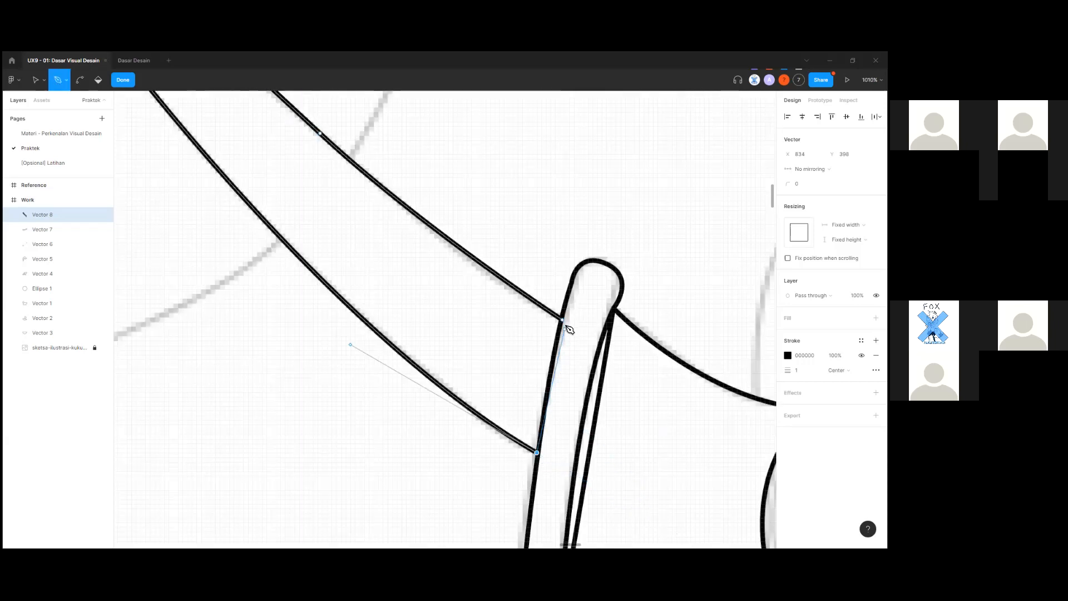
{"action": "left_click", "coordinate": [563, 321]}
{"action": "key", "text": "Escape"}
{"action": "key", "text": "Escape"}
{"action": "scroll", "coordinate": [512, 404], "scroll_direction": "down", "scroll_amount": 1}
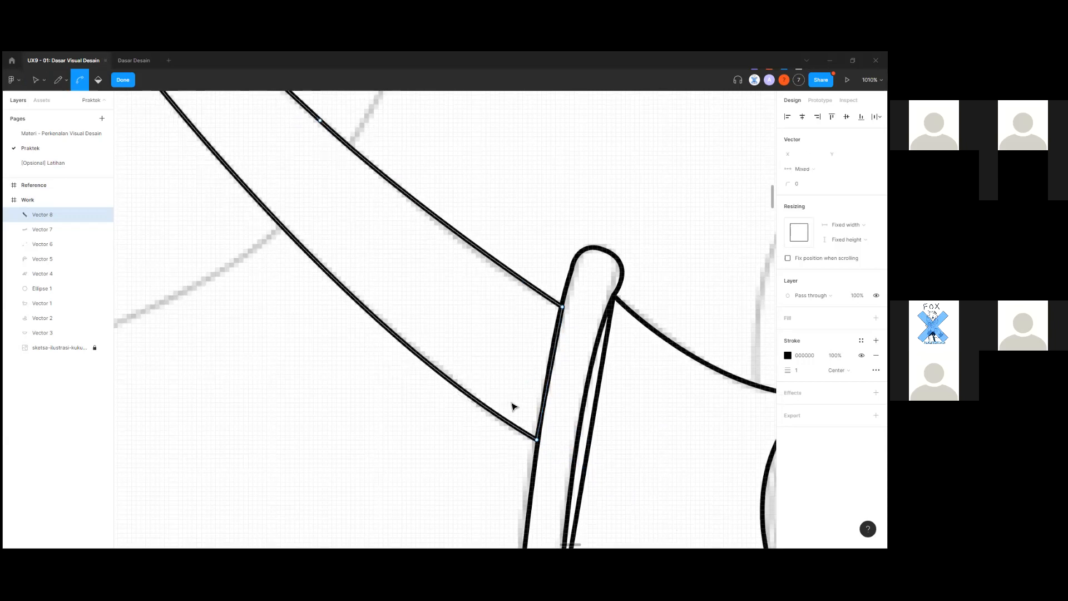
{"action": "key", "text": "Escape"}
Deselect Vector 8 and pan across the sketch to inspect the traced figure.
{"action": "scroll", "coordinate": [446, 508], "scroll_direction": "down", "scroll_amount": 8}
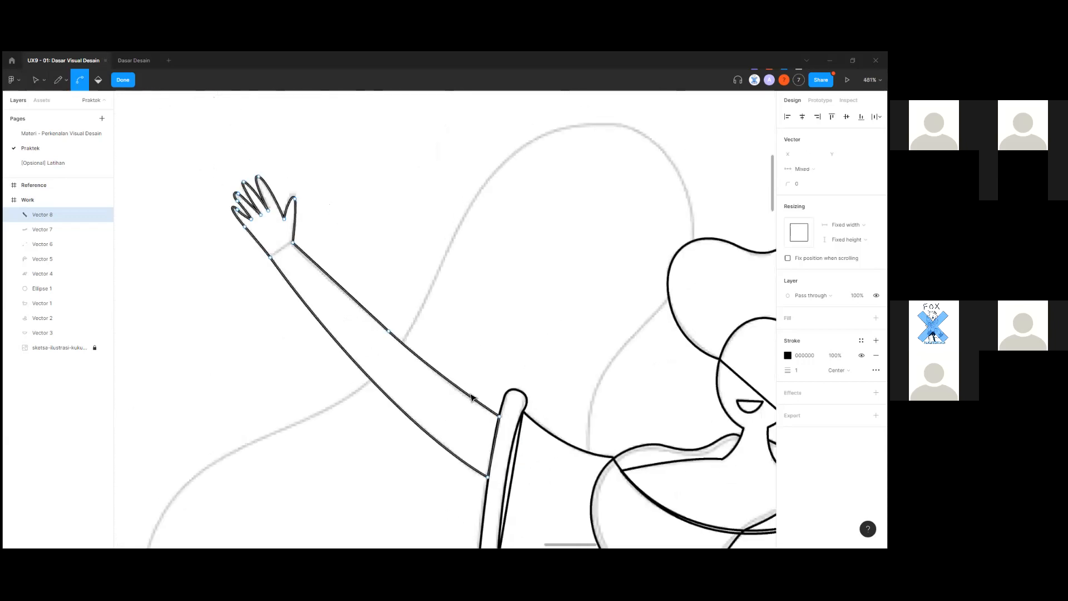
{"action": "left_click", "coordinate": [517, 375]}
{"action": "left_click_drag", "start_coordinate": [487, 365], "coordinate": [340, 305]}
{"action": "scroll", "coordinate": [456, 396], "scroll_direction": "down", "scroll_amount": 2}
{"action": "left_click_drag", "start_coordinate": [445, 236], "coordinate": [321, 109]}
{"action": "left_click_drag", "start_coordinate": [498, 430], "coordinate": [582, 430]}
{"action": "scroll", "coordinate": [583, 429], "scroll_direction": "up", "scroll_amount": 8}
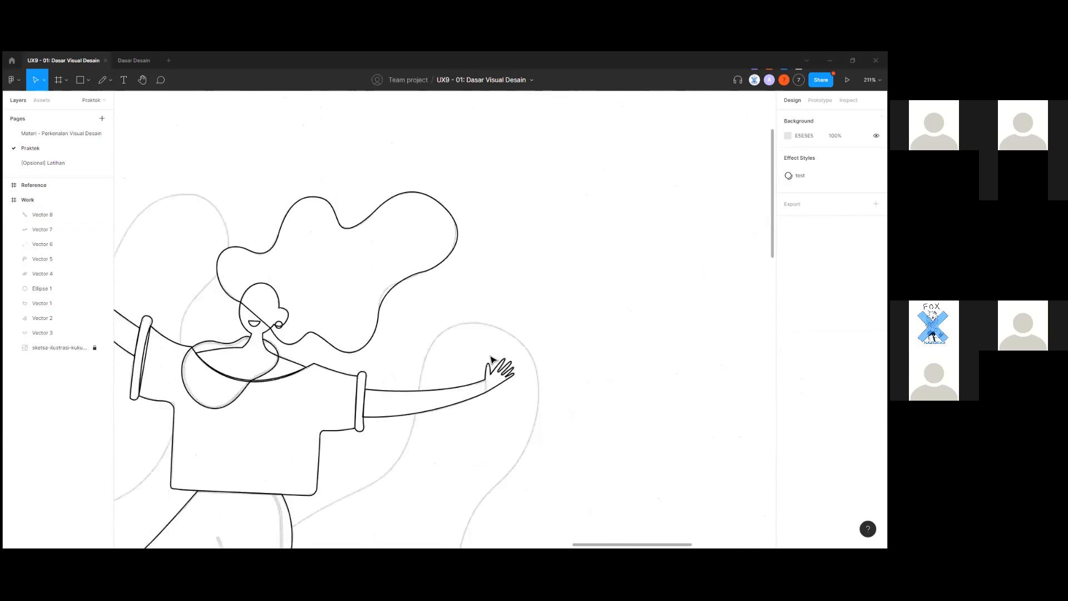
{"action": "scroll", "coordinate": [435, 324], "scroll_direction": "up", "scroll_amount": 1}
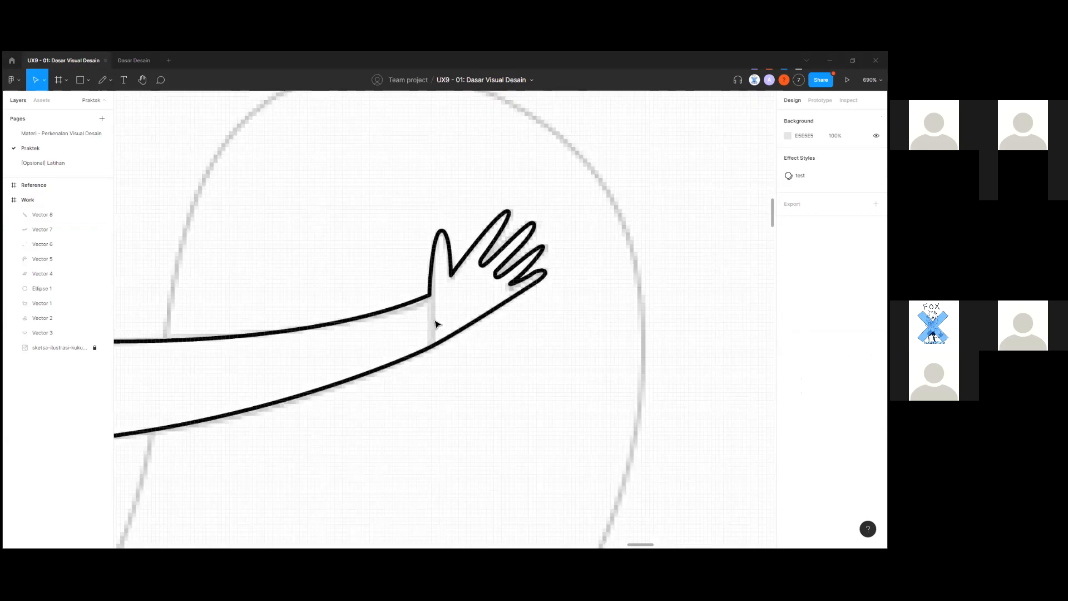
{"action": "scroll", "coordinate": [436, 325], "scroll_direction": "down", "scroll_amount": 1}
{"action": "scroll", "coordinate": [436, 324], "scroll_direction": "up", "scroll_amount": 2}
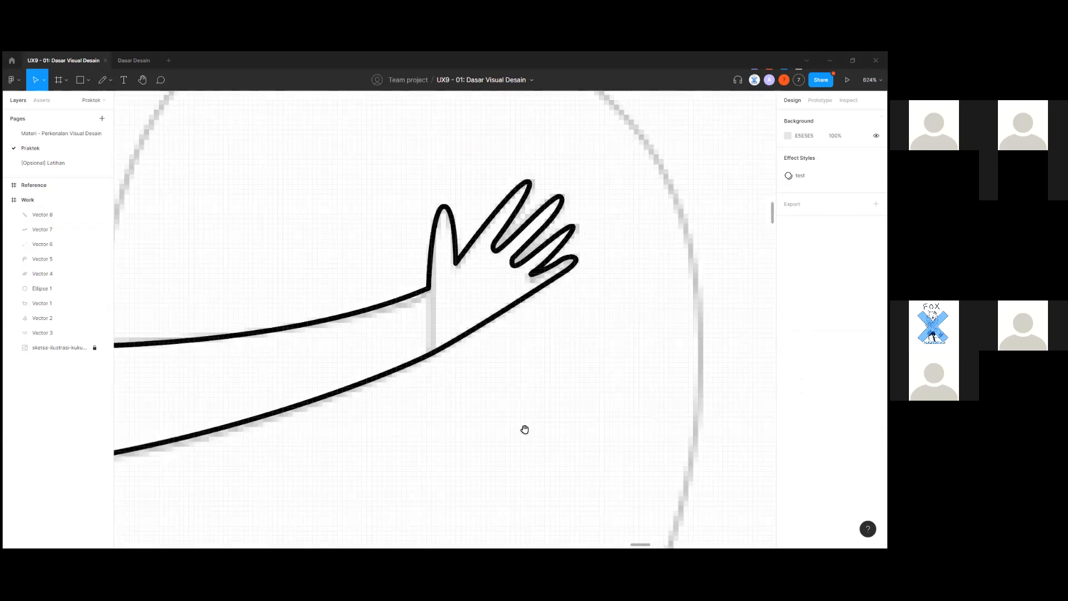
{"action": "left_click_drag", "start_coordinate": [525, 430], "coordinate": [657, 490]}
{"action": "scroll", "coordinate": [620, 437], "scroll_direction": "up", "scroll_amount": 4}
{"action": "left_click_drag", "start_coordinate": [620, 437], "coordinate": [692, 446]}
{"action": "scroll", "coordinate": [618, 445], "scroll_direction": "down", "scroll_amount": 2}
{"action": "scroll", "coordinate": [605, 451], "scroll_direction": "down", "scroll_amount": 1}
{"action": "scroll", "coordinate": [427, 449], "scroll_direction": "down", "scroll_amount": 8}
{"action": "left_click_drag", "start_coordinate": [427, 449], "coordinate": [572, 429]}
{"action": "scroll", "coordinate": [572, 429], "scroll_direction": "down", "scroll_amount": 3}
{"action": "left_click_drag", "start_coordinate": [490, 423], "coordinate": [706, 427]}
{"action": "scroll", "coordinate": [706, 427], "scroll_direction": "down", "scroll_amount": 1}
{"action": "left_click_drag", "start_coordinate": [240, 222], "coordinate": [510, 276]}
{"action": "scroll", "coordinate": [511, 276], "scroll_direction": "down", "scroll_amount": 2}
{"action": "left_click_drag", "start_coordinate": [391, 509], "coordinate": [476, 354]}
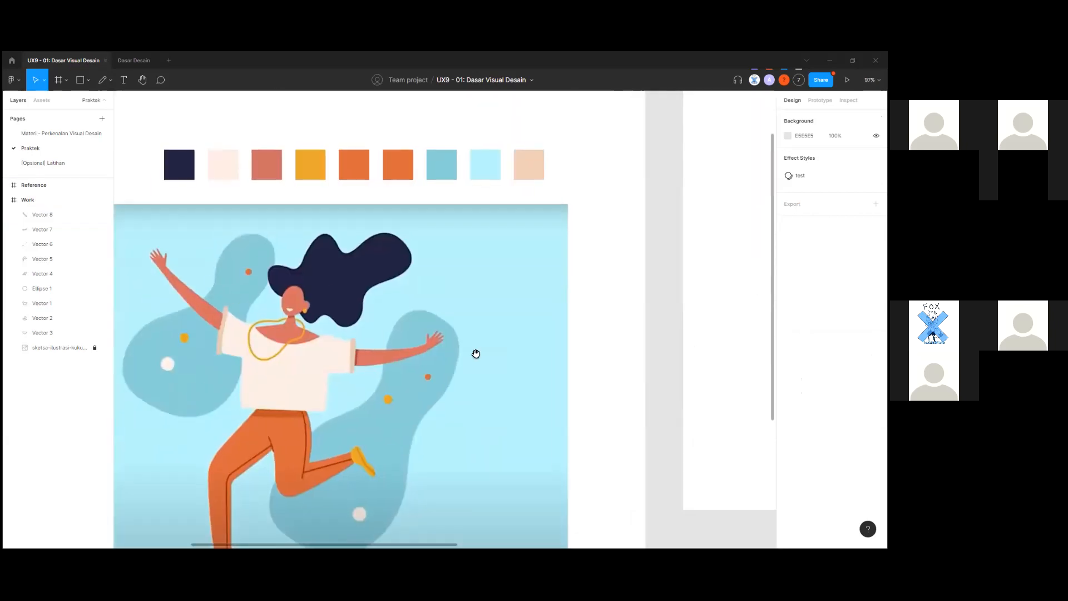
{"action": "scroll", "coordinate": [434, 358], "scroll_direction": "up", "scroll_amount": 7}
{"action": "scroll", "coordinate": [434, 358], "scroll_direction": "down", "scroll_amount": 4}
{"action": "left_click_drag", "start_coordinate": [760, 457], "coordinate": [446, 350]}
{"action": "left_click_drag", "start_coordinate": [584, 510], "coordinate": [358, 441]}
{"action": "scroll", "coordinate": [358, 441], "scroll_direction": "down", "scroll_amount": 3}
{"action": "left_click_drag", "start_coordinate": [662, 194], "coordinate": [543, 405]}
{"action": "scroll", "coordinate": [466, 354], "scroll_direction": "up", "scroll_amount": 3}
{"action": "scroll", "coordinate": [466, 355], "scroll_direction": "down", "scroll_amount": 5}
{"action": "left_click_drag", "start_coordinate": [258, 445], "coordinate": [637, 329]}
{"action": "left_click_drag", "start_coordinate": [151, 462], "coordinate": [453, 403]}
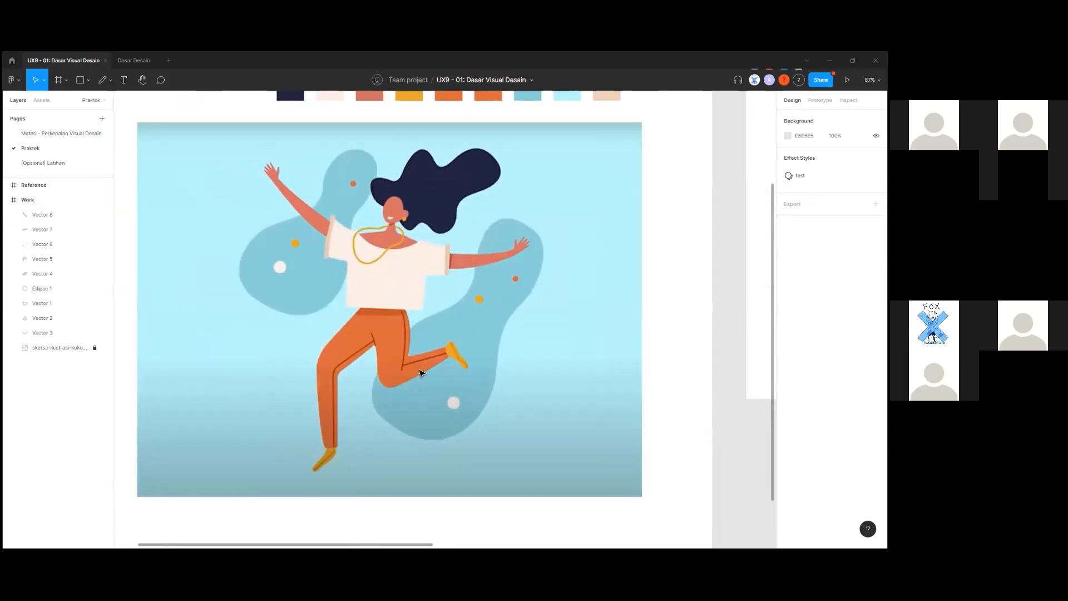
{"action": "scroll", "coordinate": [420, 373], "scroll_direction": "up", "scroll_amount": 3}
{"action": "scroll", "coordinate": [421, 345], "scroll_direction": "up", "scroll_amount": 3}
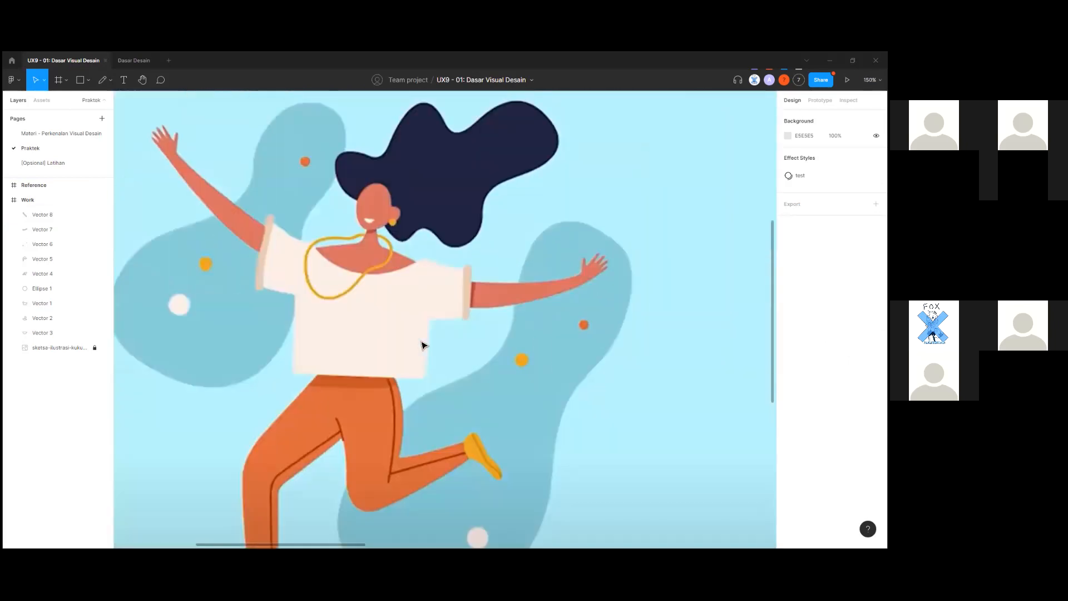
{"action": "scroll", "coordinate": [596, 284], "scroll_direction": "up", "scroll_amount": 3}
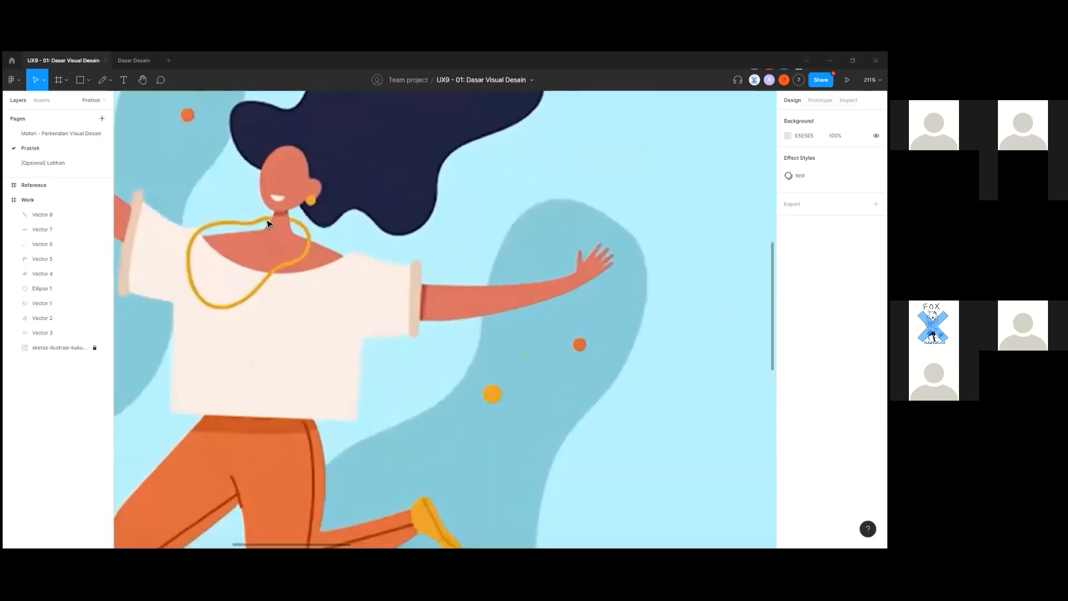
{"action": "scroll", "coordinate": [272, 221], "scroll_direction": "up", "scroll_amount": 6}
{"action": "scroll", "coordinate": [275, 219], "scroll_direction": "down", "scroll_amount": 10}
{"action": "left_click_drag", "start_coordinate": [527, 327], "coordinate": [194, 396]}
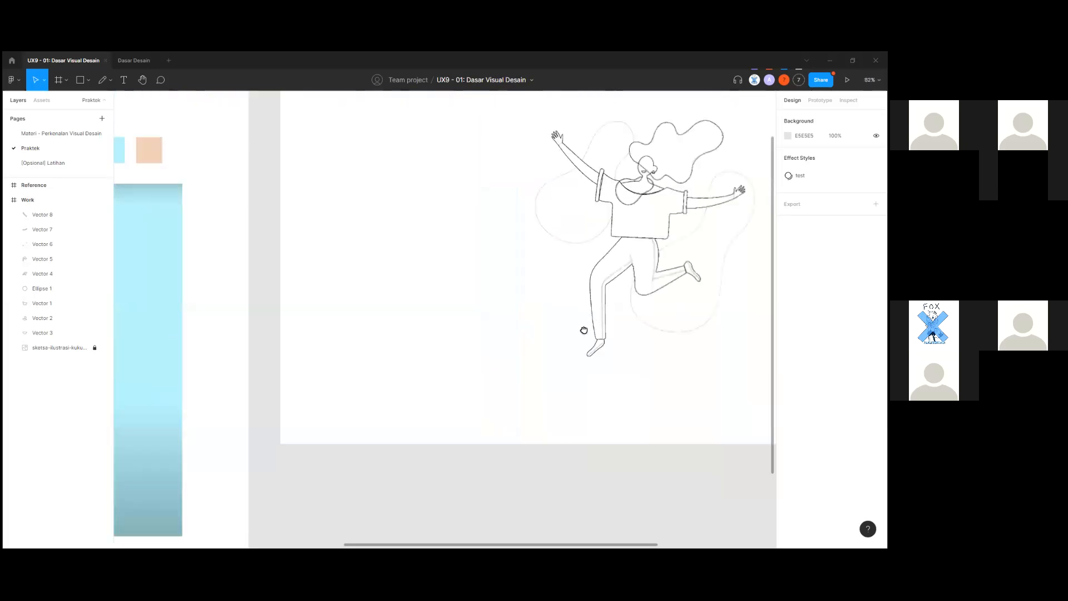
{"action": "scroll", "coordinate": [584, 331], "scroll_direction": "up", "scroll_amount": 10}
{"action": "scroll", "coordinate": [367, 328], "scroll_direction": "down", "scroll_amount": 9}
{"action": "left_click_drag", "start_coordinate": [372, 389], "coordinate": [723, 356]}
{"action": "mouse_move", "coordinate": [352, 370]}
{"action": "left_mouse_down"}
{"action": "mouse_move", "coordinate": [617, 387]}
{"action": "mouse_move", "coordinate": [441, 401]}
{"action": "mouse_move", "coordinate": [83, 397]}
{"action": "left_mouse_up"}
{"action": "scroll", "coordinate": [356, 429], "scroll_direction": "up", "scroll_amount": 11}
{"action": "scroll", "coordinate": [359, 425], "scroll_direction": "down", "scroll_amount": 10}
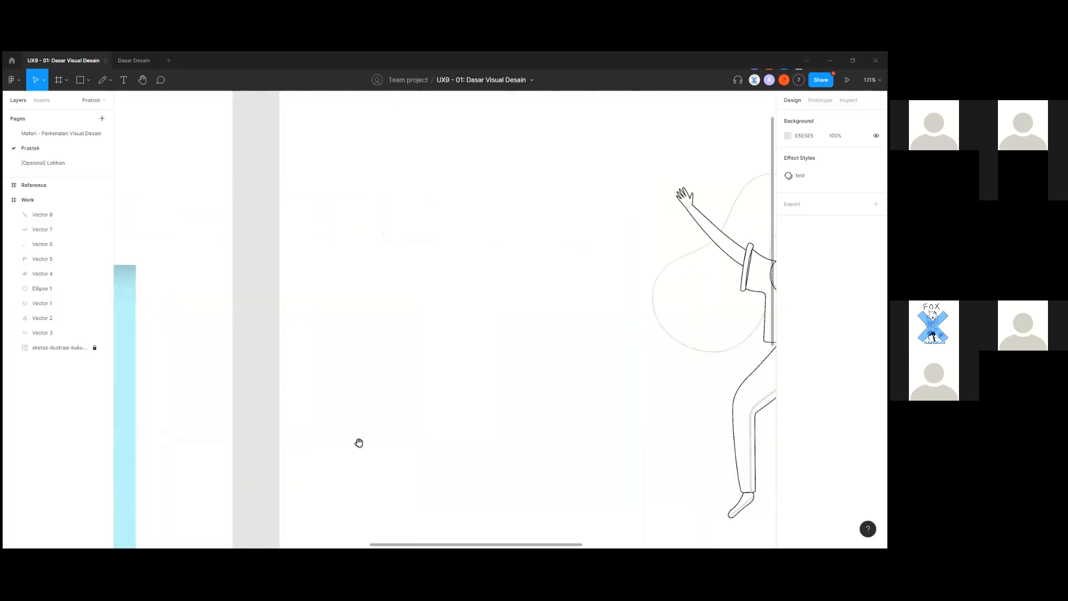
{"action": "left_click_drag", "start_coordinate": [723, 395], "coordinate": [359, 443]}
{"action": "scroll", "coordinate": [473, 319], "scroll_direction": "up", "scroll_amount": 4}
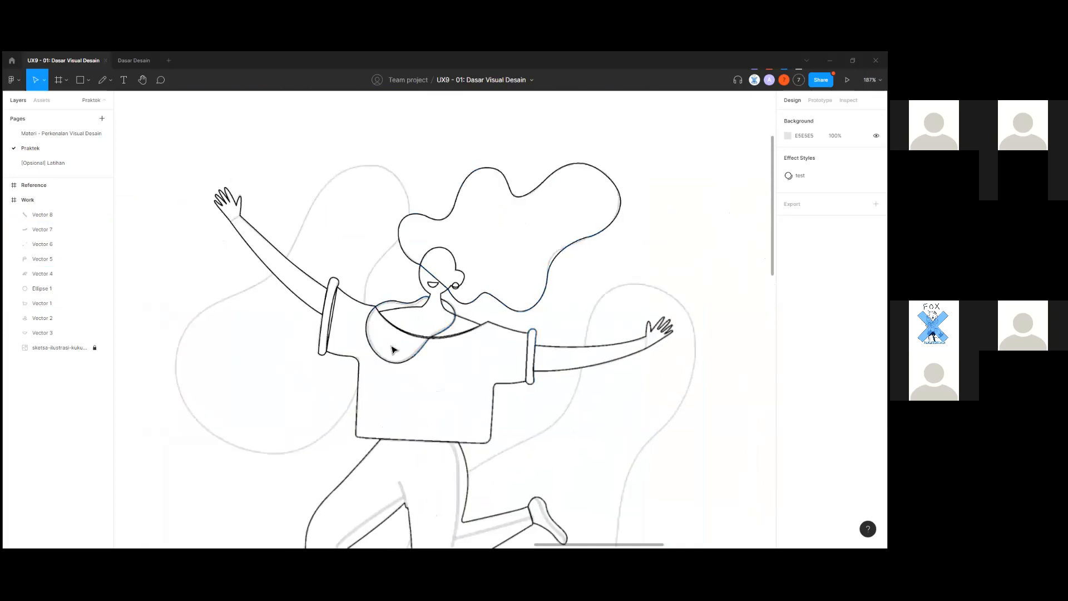
{"action": "scroll", "coordinate": [392, 351], "scroll_direction": "up", "scroll_amount": 8}
{"action": "scroll", "coordinate": [381, 422], "scroll_direction": "down", "scroll_amount": 10}
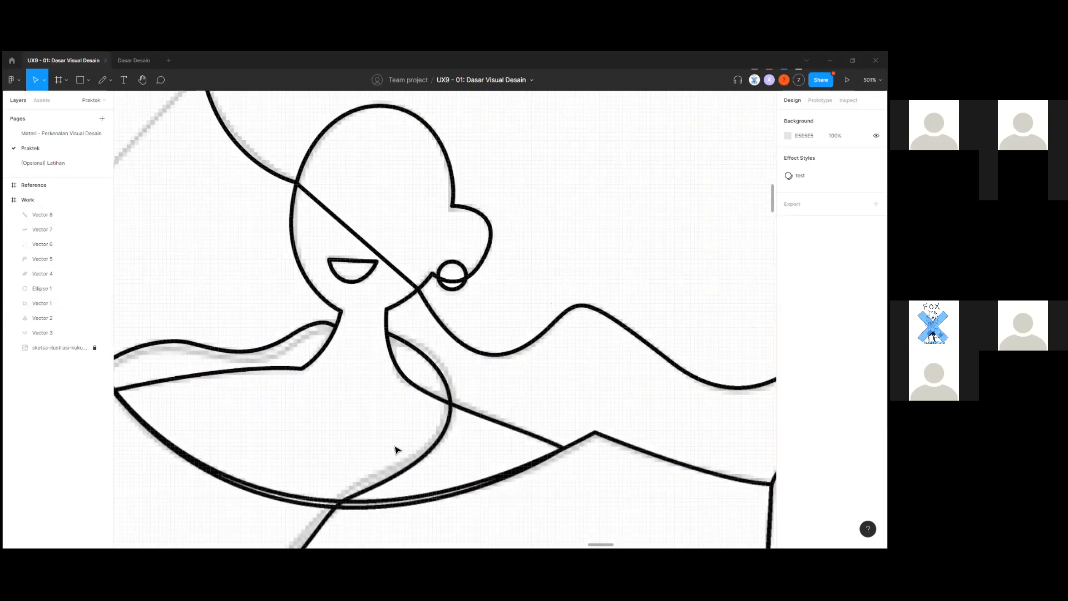
{"action": "scroll", "coordinate": [559, 325], "scroll_direction": "up", "scroll_amount": 6}
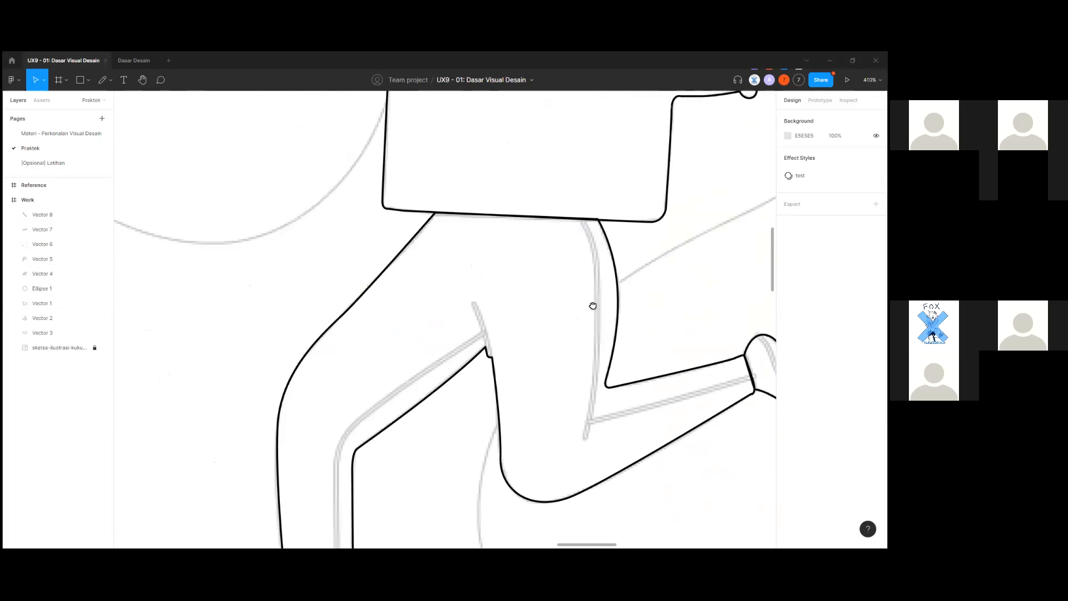
{"action": "scroll", "coordinate": [445, 345], "scroll_direction": "down", "scroll_amount": 2}
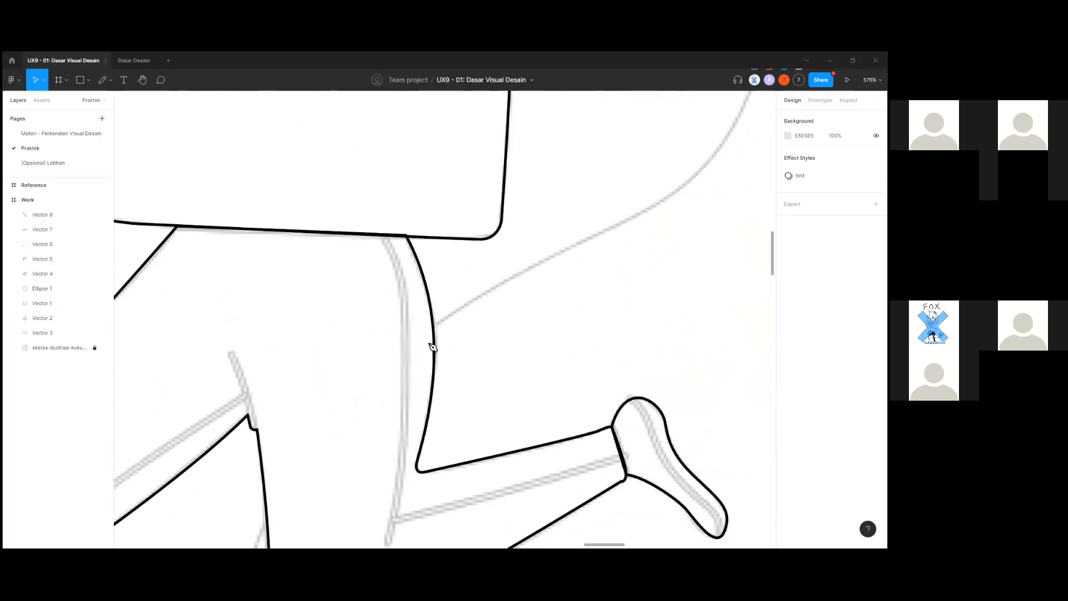
{"action": "key", "text": "p"}
{"action": "scroll", "coordinate": [402, 334], "scroll_direction": "down", "scroll_amount": 2}
{"action": "scroll", "coordinate": [388, 189], "scroll_direction": "up", "scroll_amount": 1}
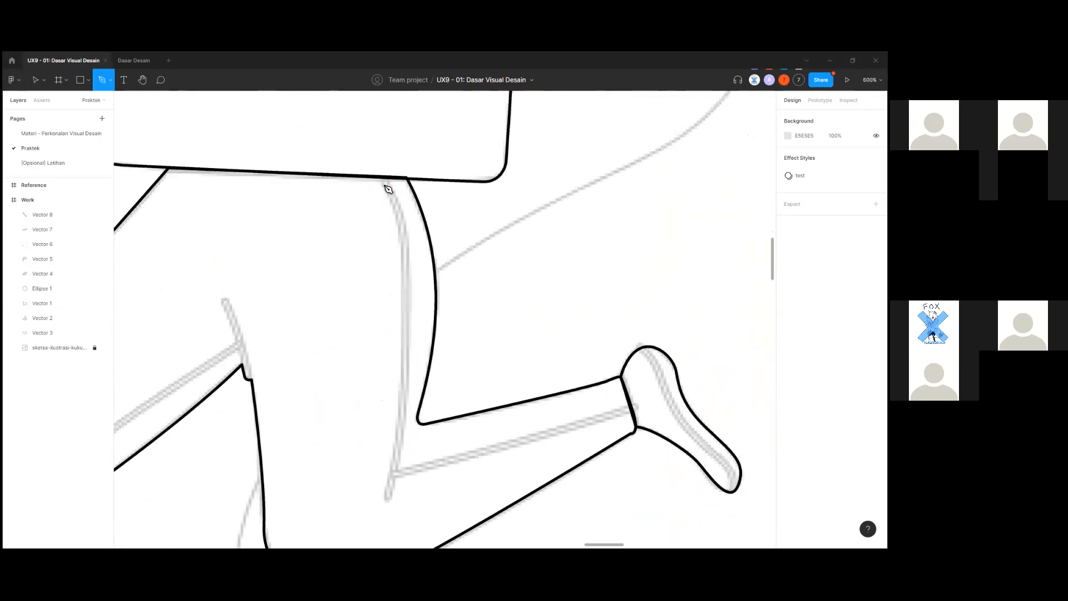
{"action": "scroll", "coordinate": [385, 184], "scroll_direction": "down", "scroll_amount": 6}
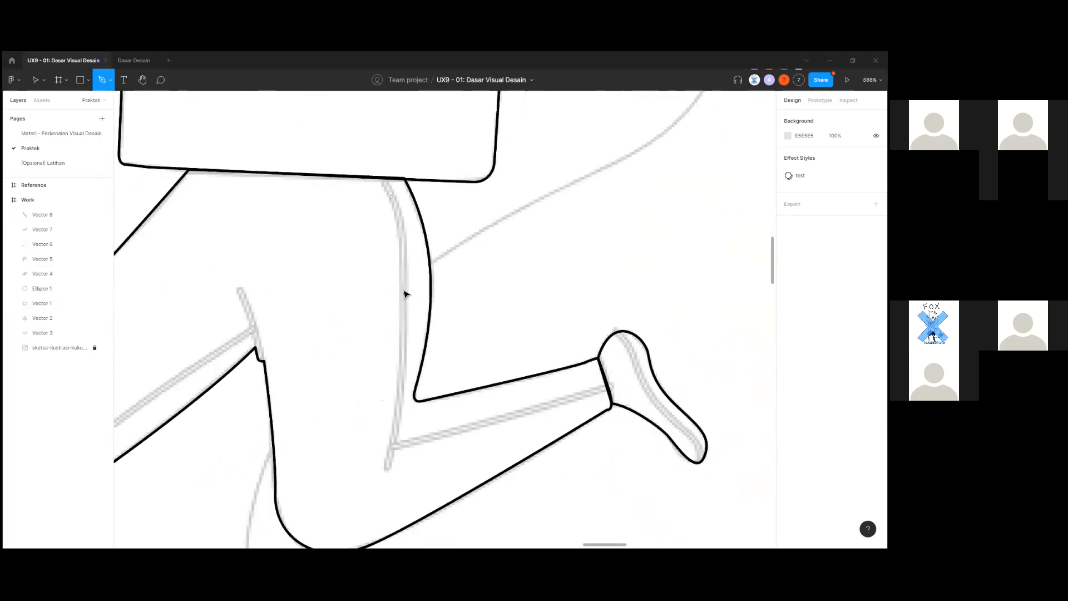
{"action": "key", "text": "Escape"}
{"action": "left_click_drag", "start_coordinate": [399, 384], "coordinate": [723, 368]}
{"action": "left_click_drag", "start_coordinate": [305, 356], "coordinate": [486, 367]}
{"action": "scroll", "coordinate": [486, 367], "scroll_direction": "down", "scroll_amount": 4}
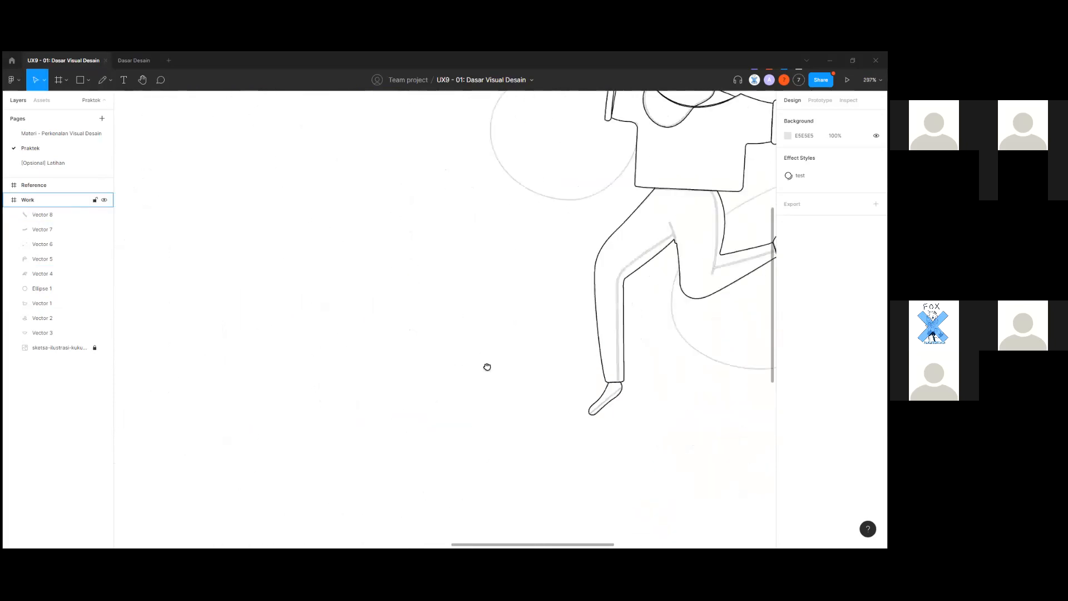
{"action": "left_click_drag", "start_coordinate": [267, 370], "coordinate": [572, 386]}
{"action": "left_click_drag", "start_coordinate": [234, 278], "coordinate": [626, 222]}
{"action": "scroll", "coordinate": [283, 420], "scroll_direction": "up", "scroll_amount": 4}
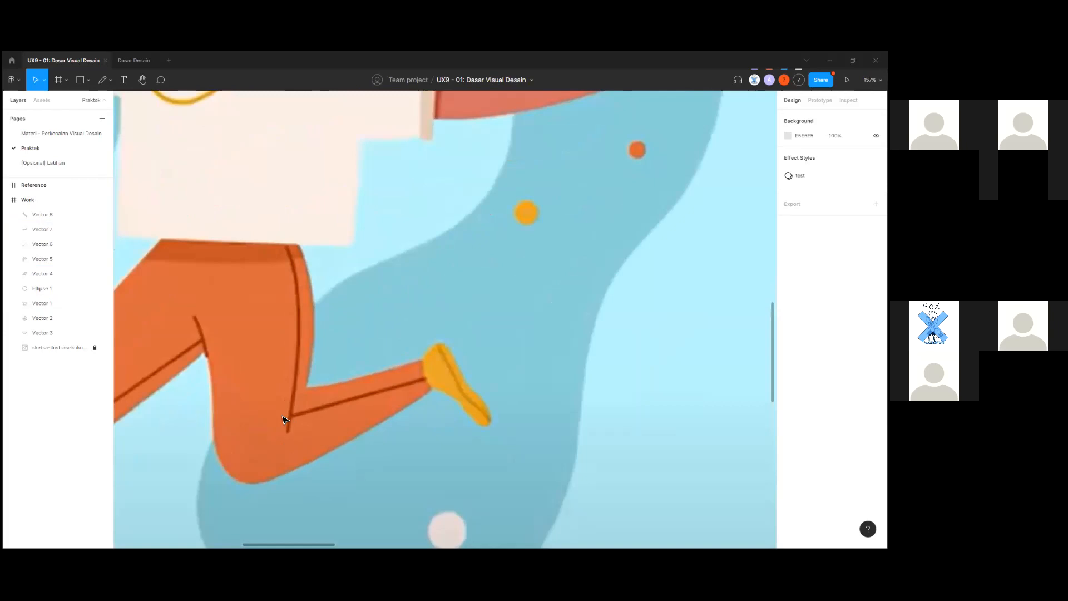
{"action": "scroll", "coordinate": [283, 420], "scroll_direction": "down", "scroll_amount": 6}
{"action": "left_click_drag", "start_coordinate": [618, 401], "coordinate": [201, 446]}
{"action": "left_click_drag", "start_coordinate": [763, 369], "coordinate": [105, 458]}
{"action": "scroll", "coordinate": [245, 272], "scroll_direction": "up", "scroll_amount": 9}
{"action": "scroll", "coordinate": [301, 309], "scroll_direction": "up", "scroll_amount": 1}
{"action": "key", "text": "p"}
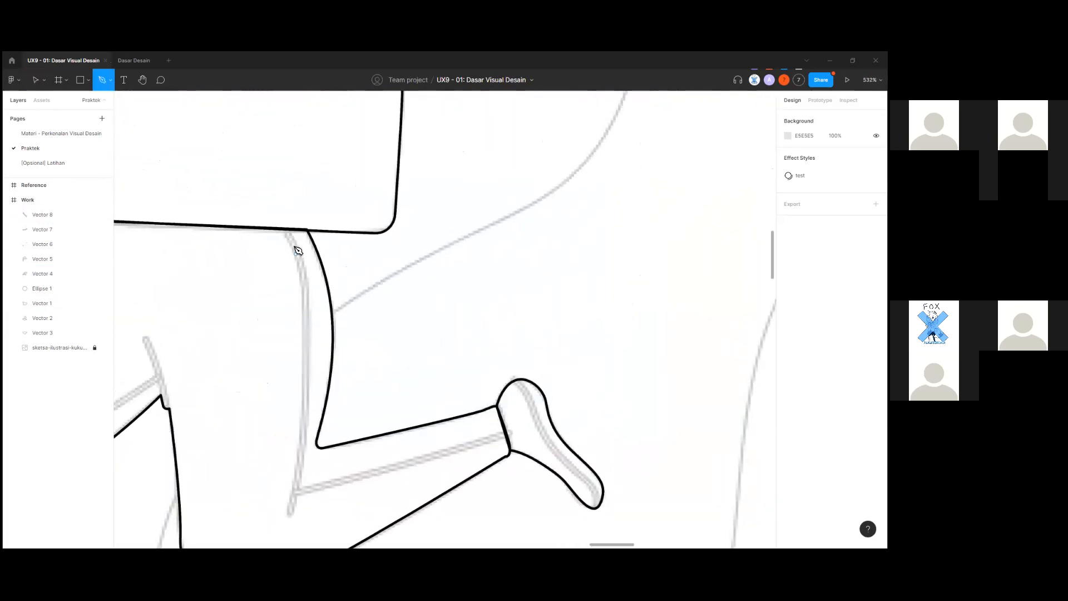
Finish the inner-thigh line on the leg.
{"action": "scroll", "coordinate": [317, 428], "scroll_direction": "down", "scroll_amount": 4}
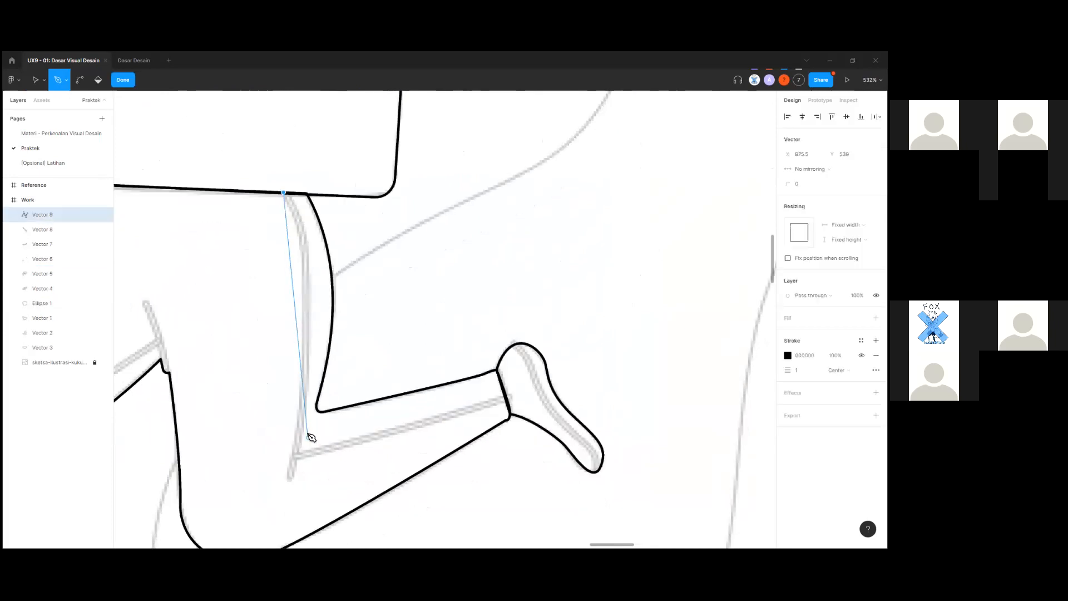
{"action": "left_click_drag", "start_coordinate": [290, 367], "coordinate": [253, 436]}
{"action": "scroll", "coordinate": [273, 458], "scroll_direction": "down", "scroll_amount": 2}
{"action": "scroll", "coordinate": [253, 501], "scroll_direction": "down", "scroll_amount": 2}
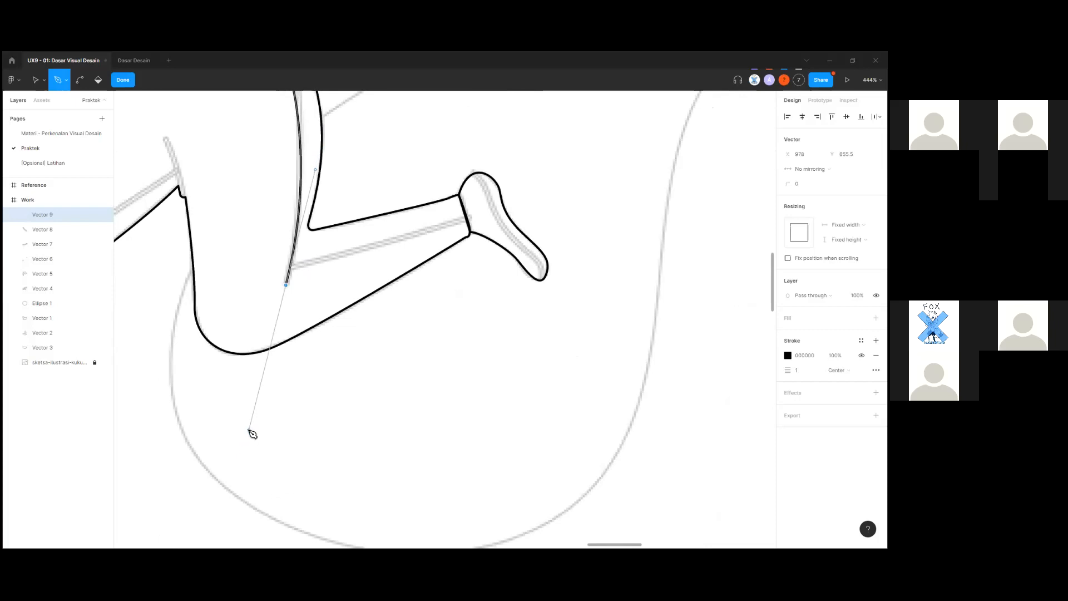
{"action": "scroll", "coordinate": [268, 425], "scroll_direction": "up", "scroll_amount": 3}
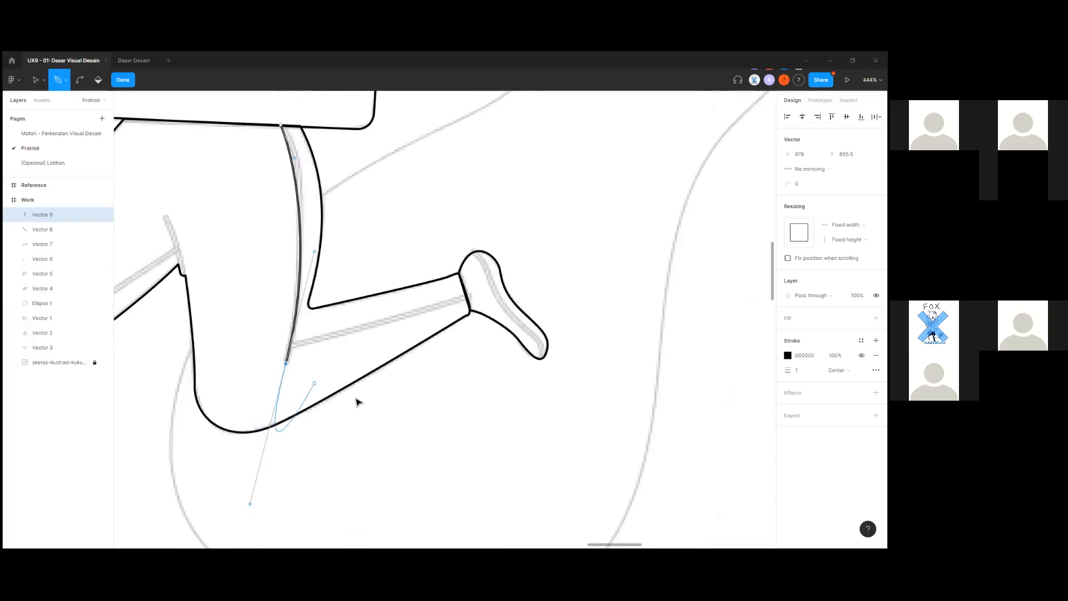
{"action": "key", "text": "Escape"}
{"action": "key", "text": "Escape"}
Draw a straight stripe line from the bent knee down to the ankle cuff.
{"action": "scroll", "coordinate": [367, 419], "scroll_direction": "up", "scroll_amount": 1}
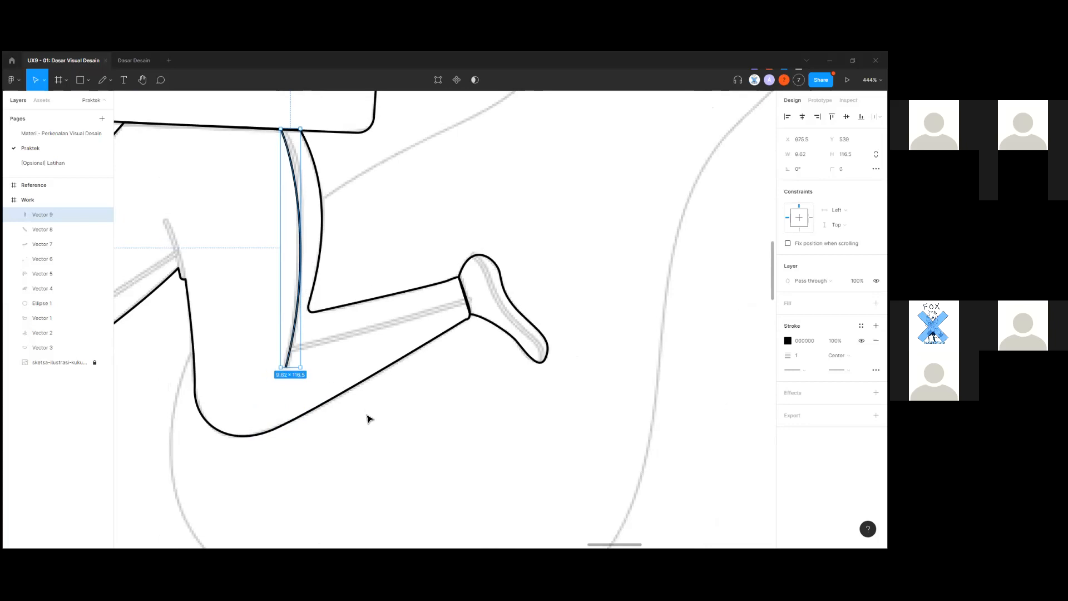
{"action": "key", "text": "p"}
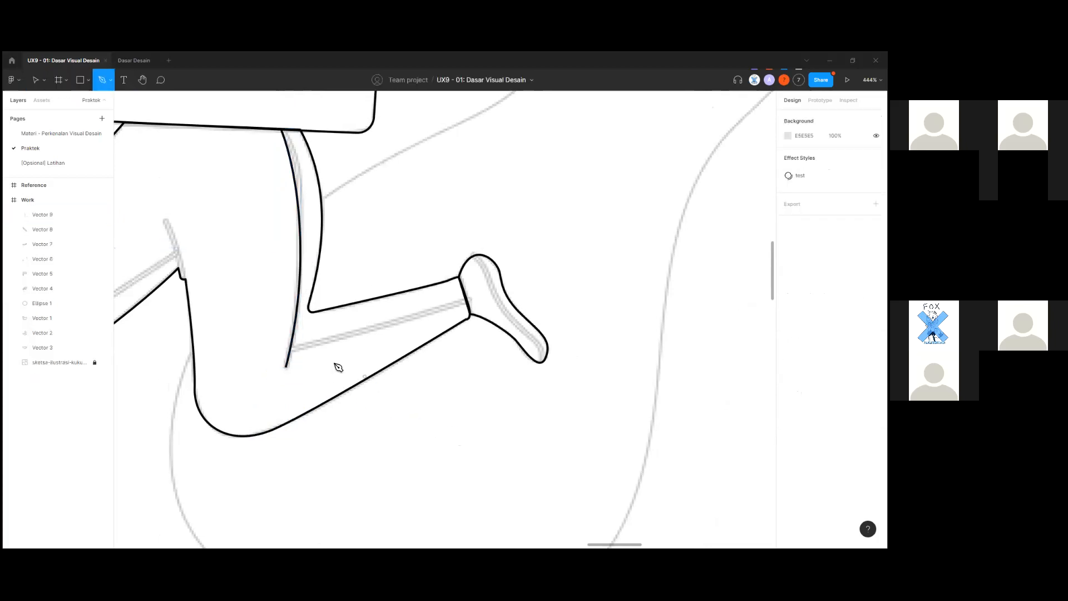
{"action": "scroll", "coordinate": [298, 356], "scroll_direction": "up", "scroll_amount": 5}
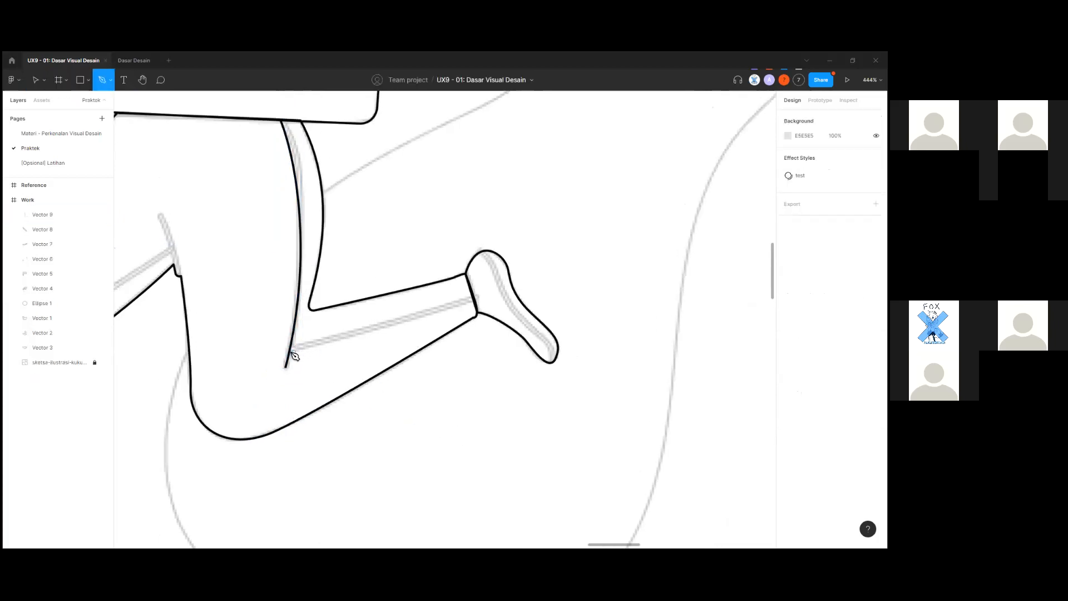
{"action": "left_click", "coordinate": [287, 350]}
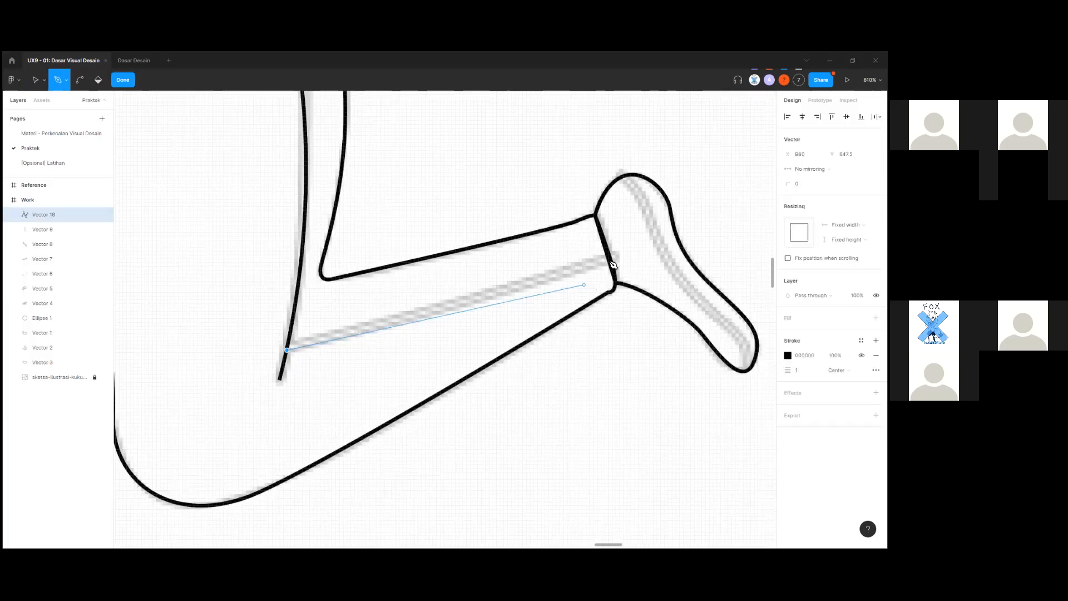
{"action": "scroll", "coordinate": [621, 257], "scroll_direction": "up", "scroll_amount": 1}
{"action": "scroll", "coordinate": [621, 257], "scroll_direction": "up", "scroll_amount": 3}
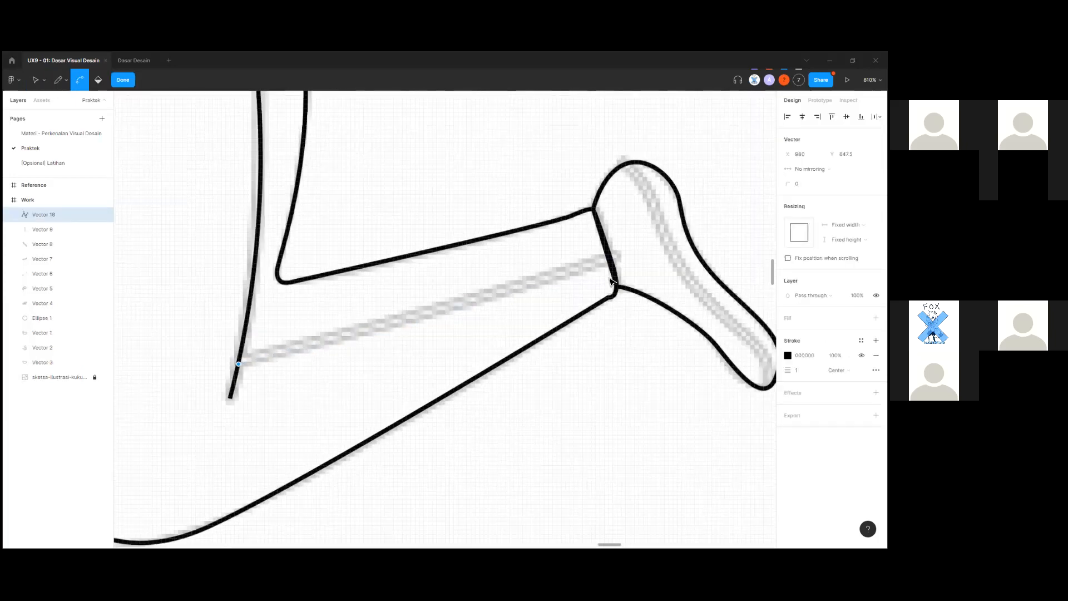
{"action": "left_click", "coordinate": [618, 258]}
{"action": "key", "text": "Escape"}
{"action": "scroll", "coordinate": [614, 278], "scroll_direction": "down", "scroll_amount": 7}
{"action": "left_click_drag", "start_coordinate": [451, 486], "coordinate": [482, 440]}
{"action": "key", "text": "Escape"}
{"action": "key", "text": "Escape"}
Trace the front-leg seam from the hip corner along the thigh curve to the trouser hem.
{"action": "scroll", "coordinate": [542, 326], "scroll_direction": "up", "scroll_amount": 3}
{"action": "scroll", "coordinate": [545, 330], "scroll_direction": "up", "scroll_amount": 3}
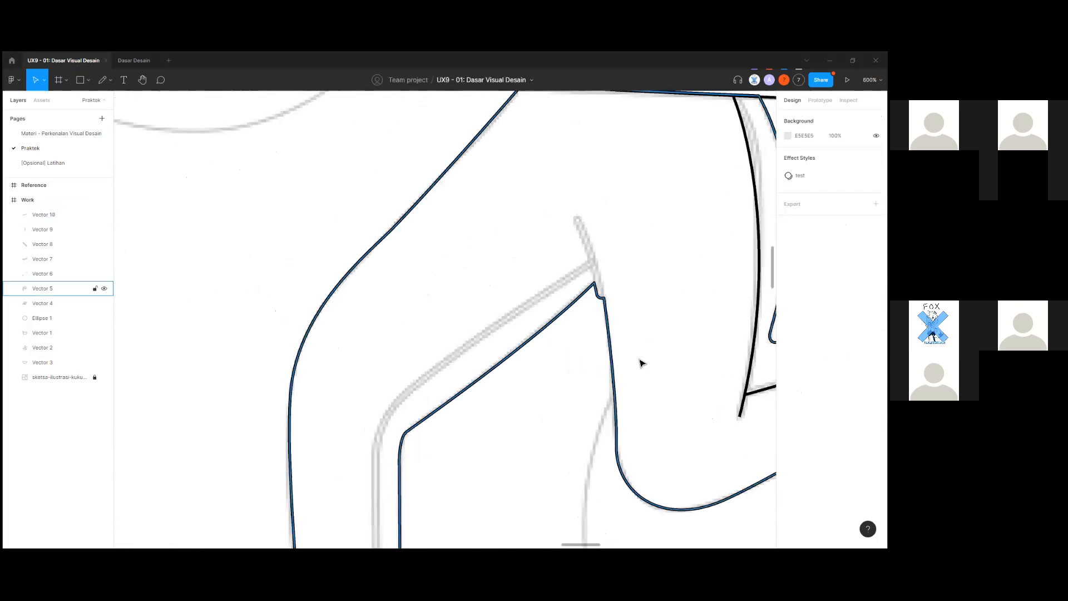
{"action": "key", "text": "p"}
{"action": "scroll", "coordinate": [573, 267], "scroll_direction": "down", "scroll_amount": 1}
{"action": "scroll", "coordinate": [590, 240], "scroll_direction": "up", "scroll_amount": 2}
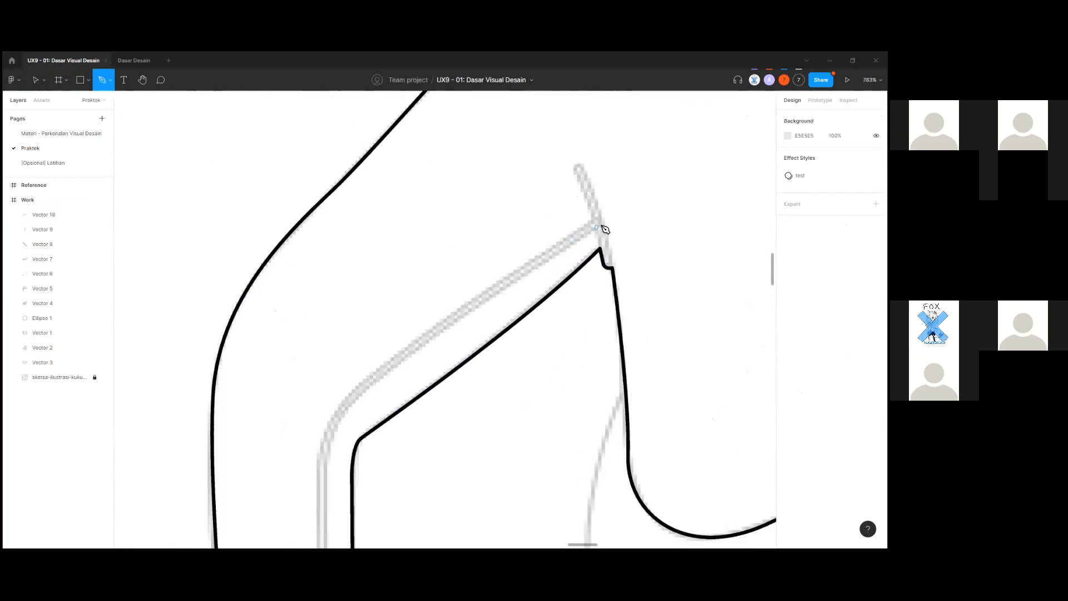
{"action": "left_click", "coordinate": [603, 223]}
{"action": "scroll", "coordinate": [401, 312], "scroll_direction": "down", "scroll_amount": 2}
{"action": "scroll", "coordinate": [357, 322], "scroll_direction": "down", "scroll_amount": 3}
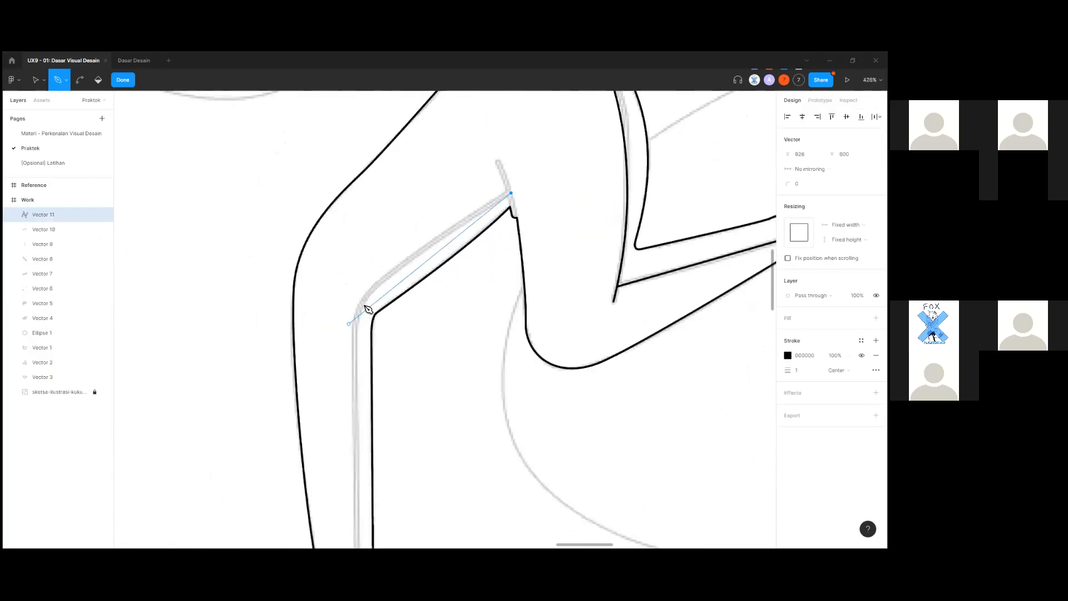
{"action": "scroll", "coordinate": [363, 310], "scroll_direction": "down", "scroll_amount": 1}
{"action": "left_click_drag", "start_coordinate": [357, 316], "coordinate": [340, 369]}
{"action": "key", "text": "ctrl+z"}
{"action": "left_click_drag", "start_coordinate": [356, 312], "coordinate": [339, 337]}
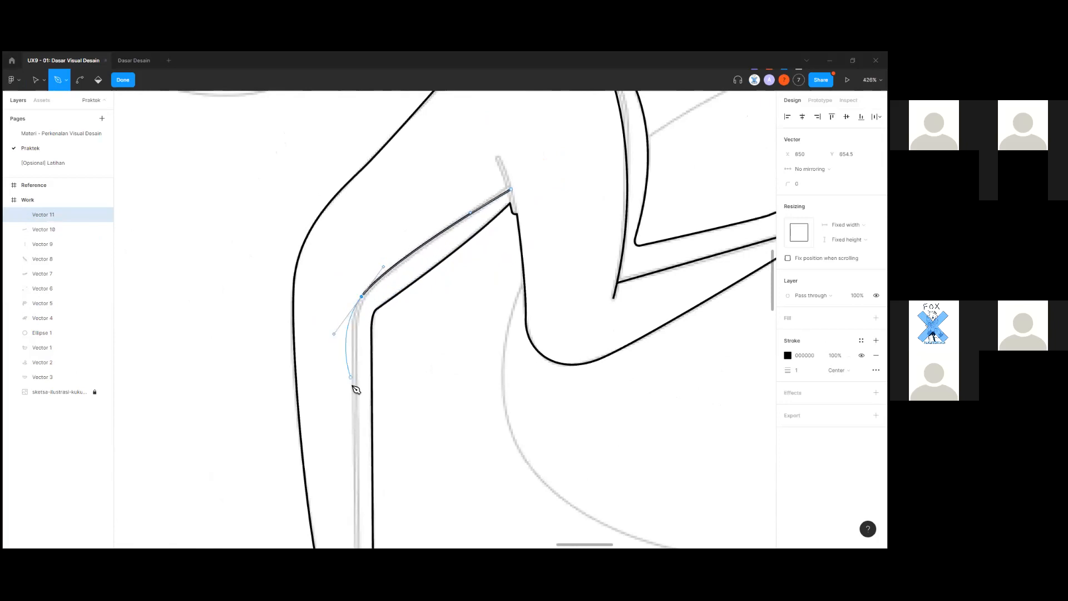
{"action": "scroll", "coordinate": [355, 387], "scroll_direction": "down", "scroll_amount": 5}
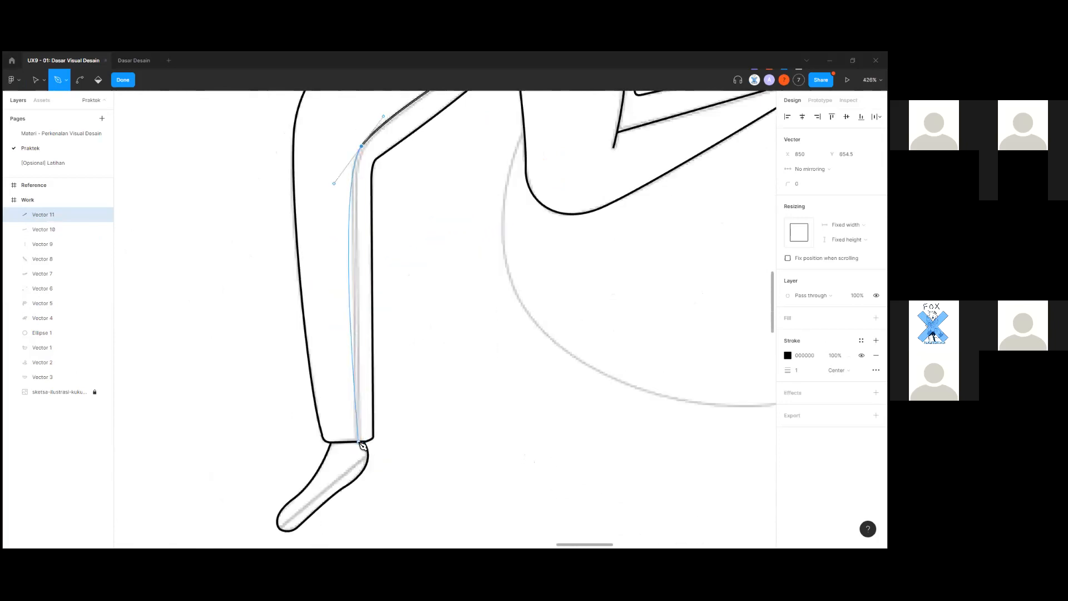
{"action": "scroll", "coordinate": [360, 443], "scroll_direction": "up", "scroll_amount": 2}
{"action": "scroll", "coordinate": [361, 444], "scroll_direction": "up", "scroll_amount": 2}
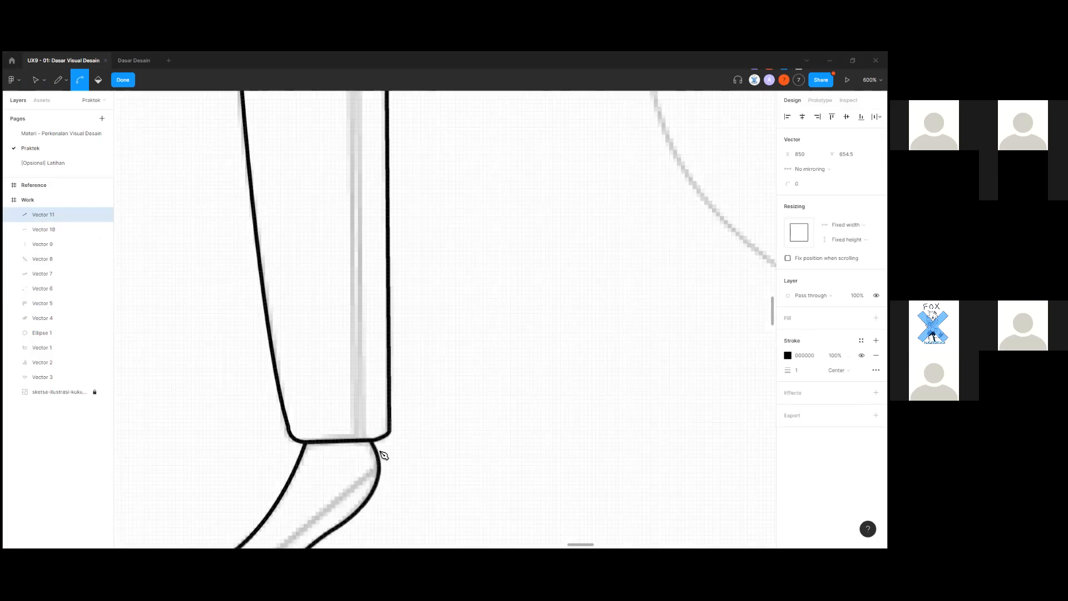
{"action": "left_click", "coordinate": [360, 444]}
{"action": "scroll", "coordinate": [457, 415], "scroll_direction": "down", "scroll_amount": 4}
{"action": "key", "text": "Escape"}
Add a short curved crease line at the top of the front leg.
{"action": "scroll", "coordinate": [432, 485], "scroll_direction": "up", "scroll_amount": 12}
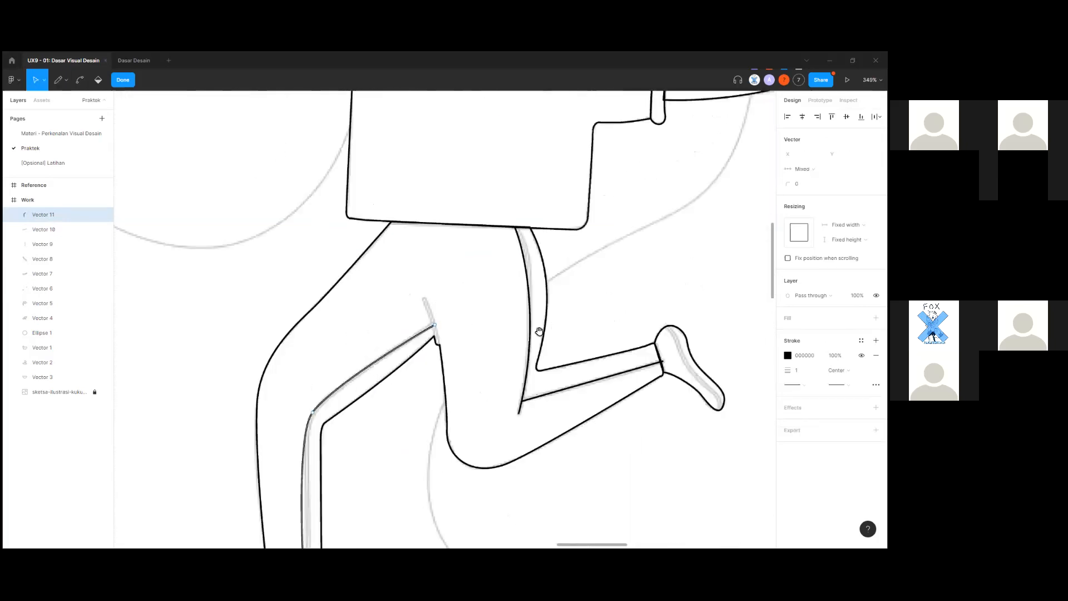
{"action": "scroll", "coordinate": [373, 435], "scroll_direction": "down", "scroll_amount": 2}
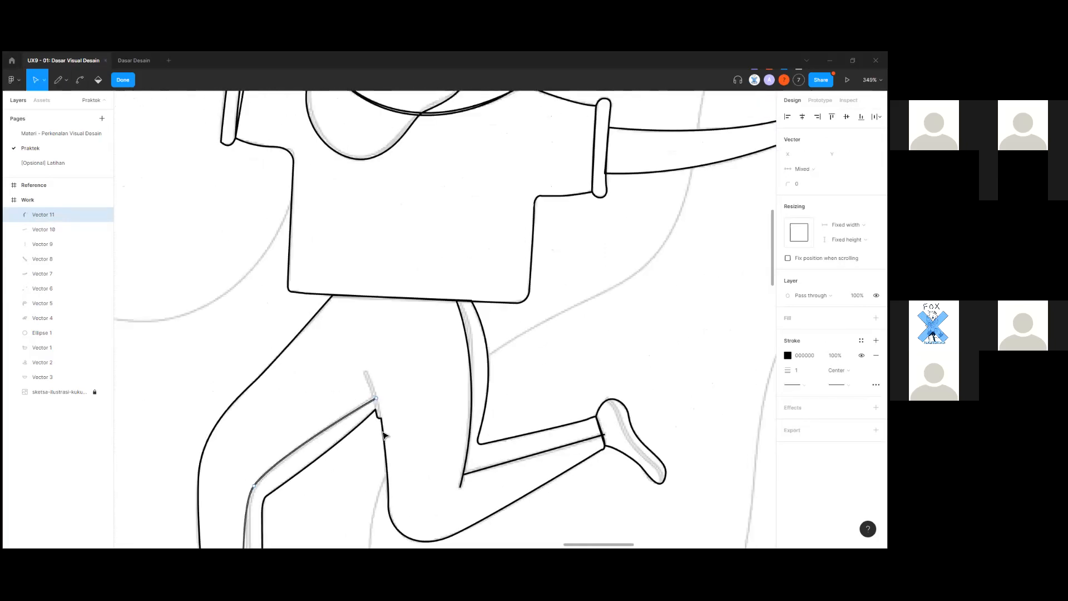
{"action": "scroll", "coordinate": [384, 420], "scroll_direction": "up", "scroll_amount": 5}
{"action": "scroll", "coordinate": [393, 417], "scroll_direction": "down", "scroll_amount": 3}
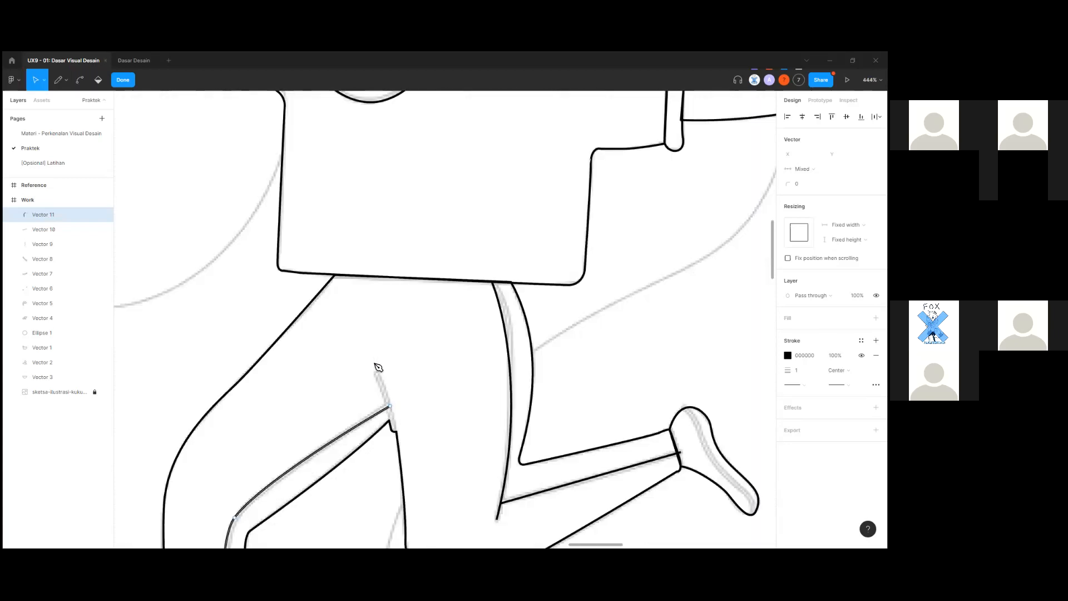
{"action": "scroll", "coordinate": [378, 367], "scroll_direction": "up", "scroll_amount": 3}
{"action": "scroll", "coordinate": [407, 450], "scroll_direction": "up", "scroll_amount": 4}
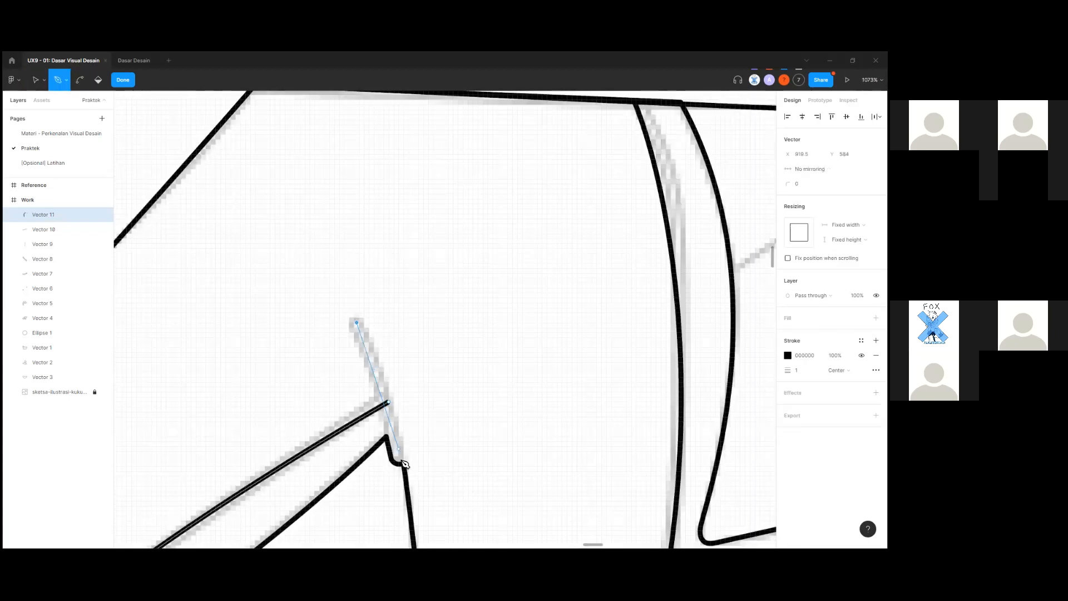
{"action": "left_click_drag", "start_coordinate": [399, 462], "coordinate": [397, 498]}
{"action": "key", "text": "ctrl+z"}
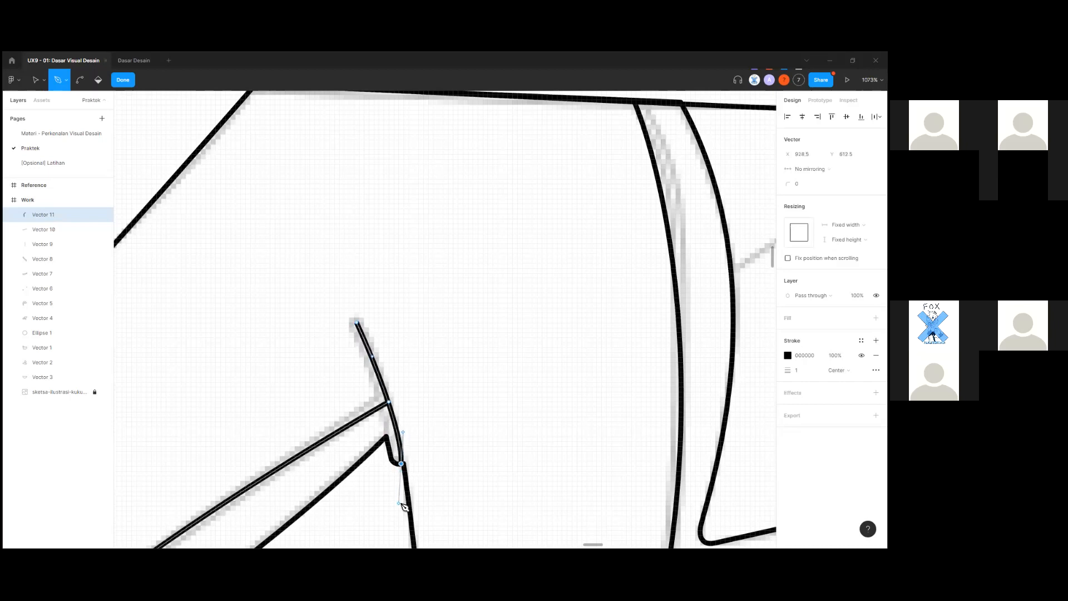
{"action": "left_click_drag", "start_coordinate": [399, 463], "coordinate": [400, 497]}
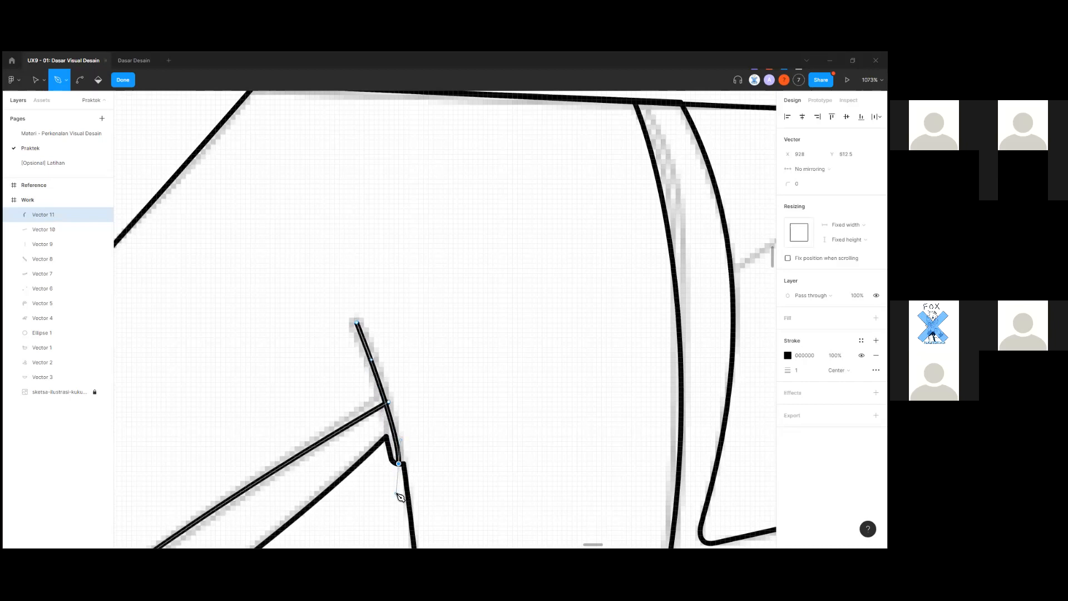
{"action": "scroll", "coordinate": [613, 432], "scroll_direction": "down", "scroll_amount": 4}
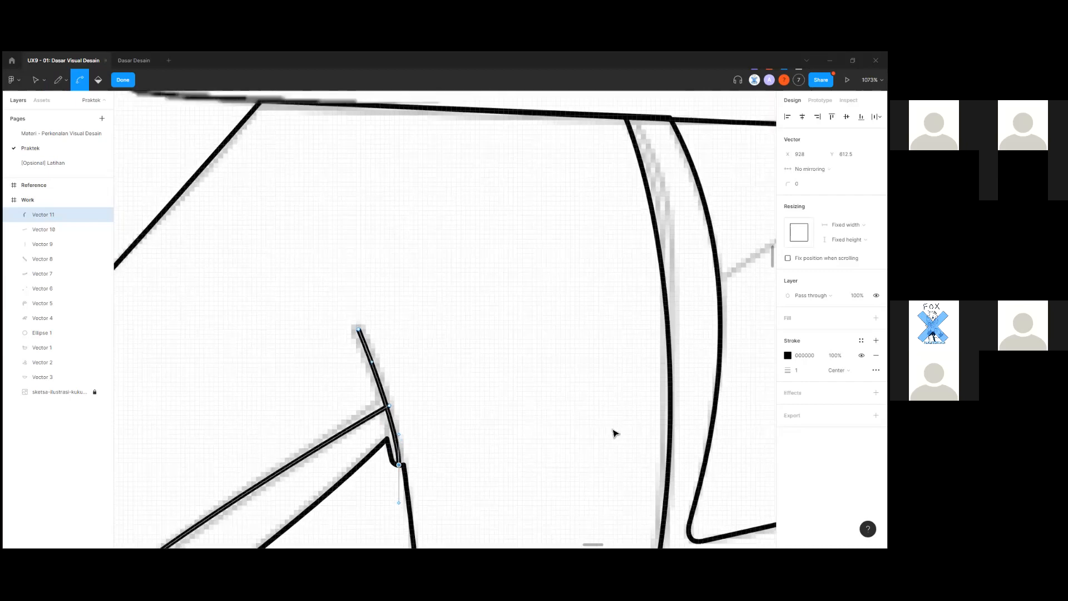
{"action": "key", "text": "Escape"}
{"action": "scroll", "coordinate": [654, 384], "scroll_direction": "down", "scroll_amount": 5}
{"action": "left_click_drag", "start_coordinate": [655, 383], "coordinate": [569, 379]}
{"action": "left_click", "coordinate": [666, 384]}
{"action": "scroll", "coordinate": [569, 379], "scroll_direction": "down", "scroll_amount": 5}
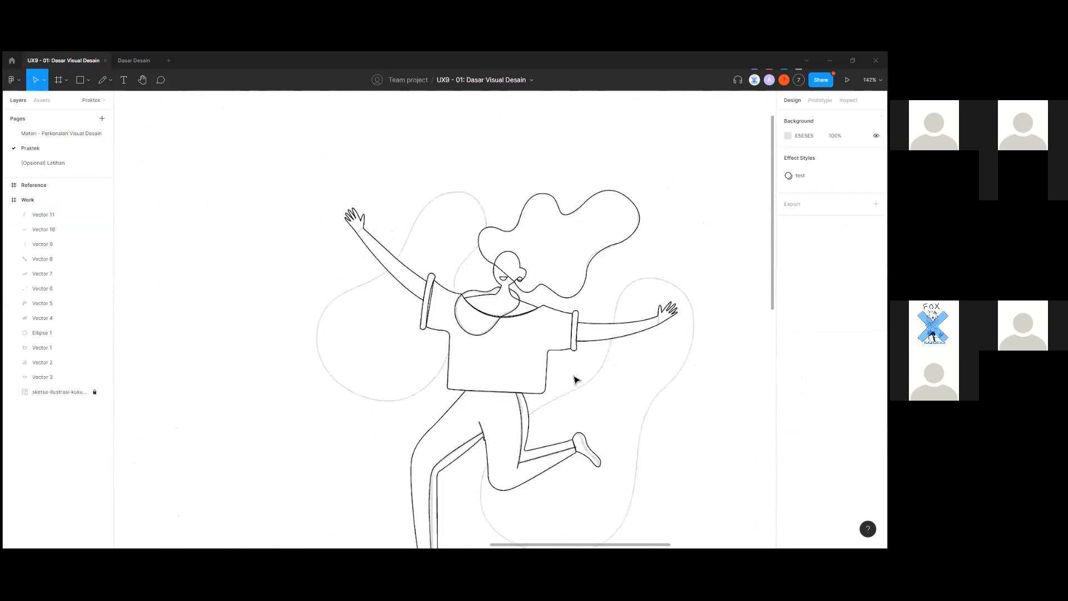
{"action": "scroll", "coordinate": [590, 370], "scroll_direction": "up", "scroll_amount": 2}
{"action": "scroll", "coordinate": [317, 428], "scroll_direction": "down", "scroll_amount": 1}
{"action": "left_click_drag", "start_coordinate": [317, 428], "coordinate": [716, 326]}
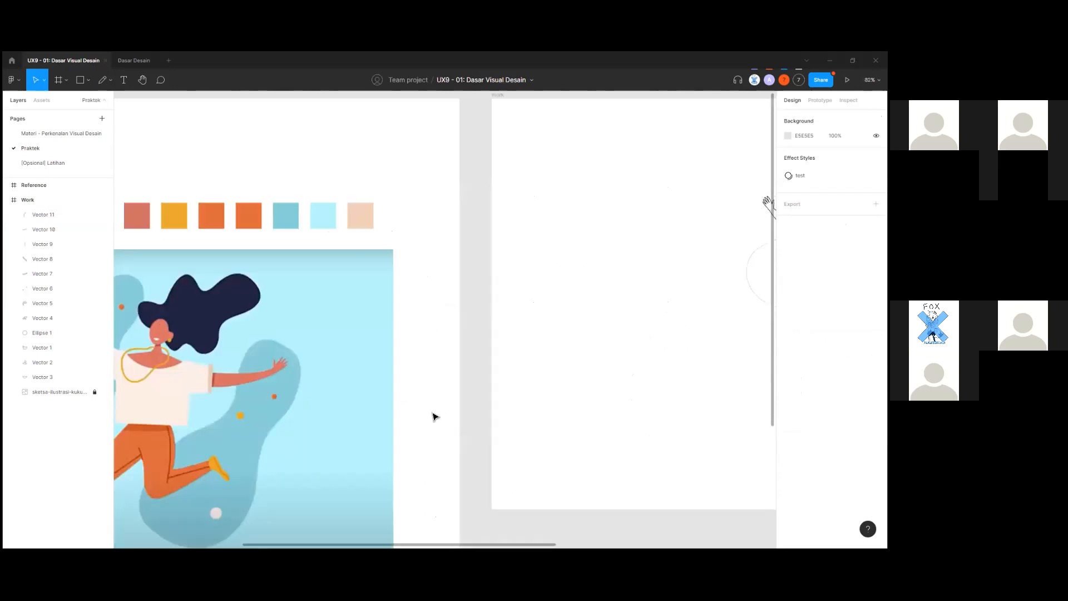
{"action": "scroll", "coordinate": [434, 414], "scroll_direction": "down", "scroll_amount": 1}
{"action": "left_click_drag", "start_coordinate": [408, 429], "coordinate": [479, 432]}
{"action": "left_click_drag", "start_coordinate": [209, 241], "coordinate": [474, 280]}
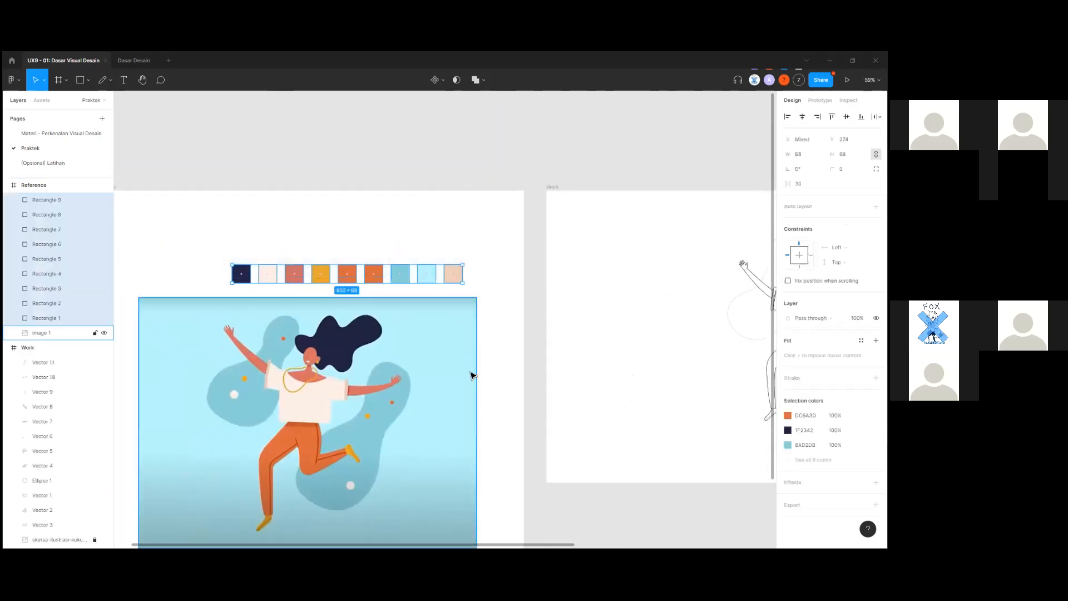
{"action": "left_click_drag", "start_coordinate": [484, 404], "coordinate": [486, 312]}
{"action": "scroll", "coordinate": [488, 313], "scroll_direction": "down", "scroll_amount": 1}
{"action": "left_click", "coordinate": [555, 277]}
{"action": "scroll", "coordinate": [556, 276], "scroll_direction": "right", "scroll_amount": 3}
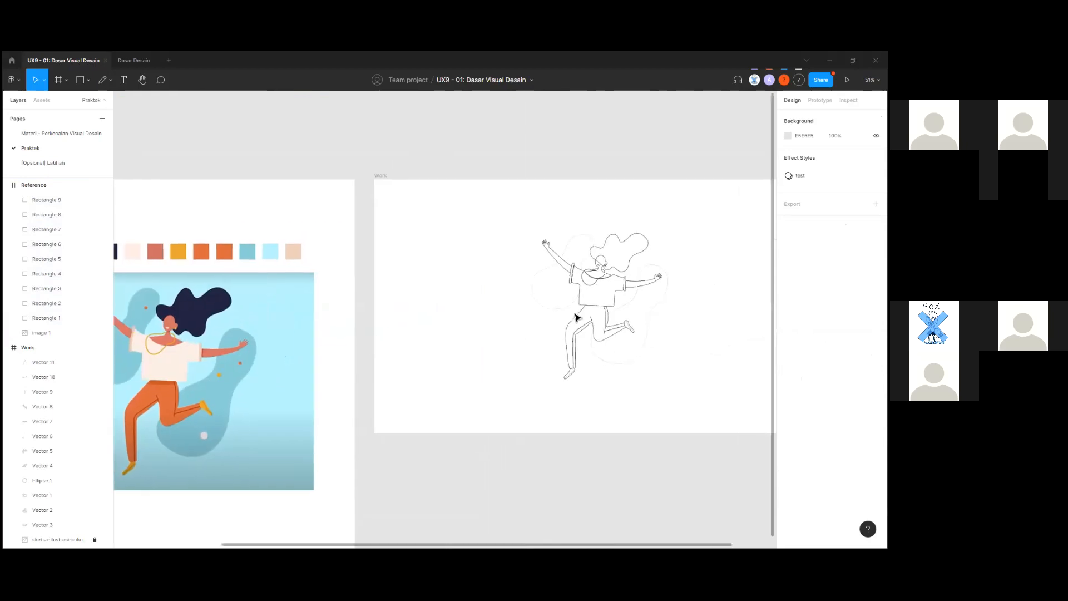
{"action": "scroll", "coordinate": [557, 289], "scroll_direction": "up", "scroll_amount": 6}
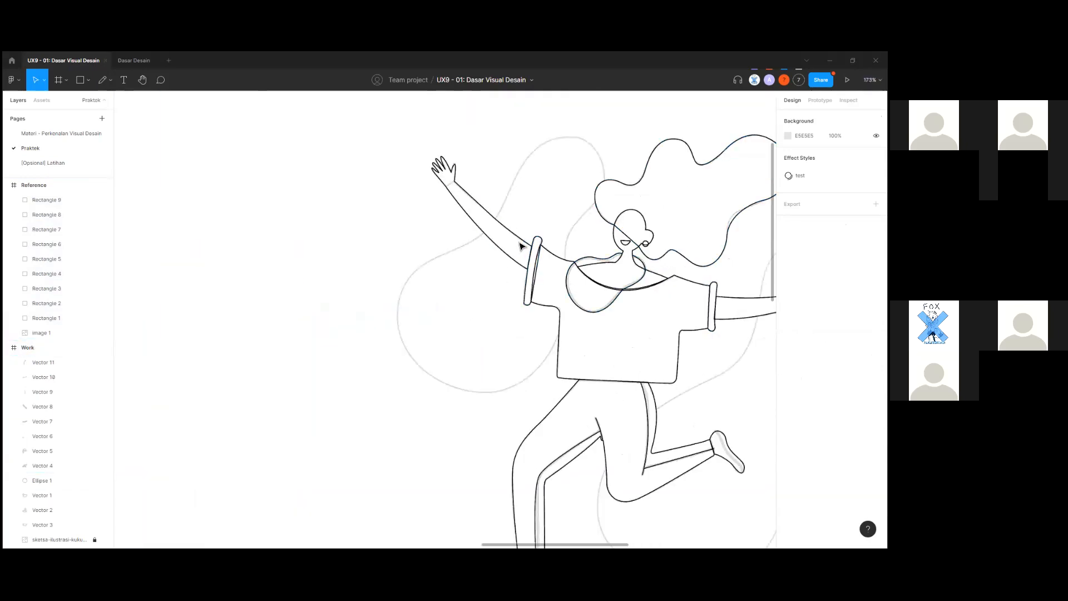
{"action": "left_click", "coordinate": [525, 242]}
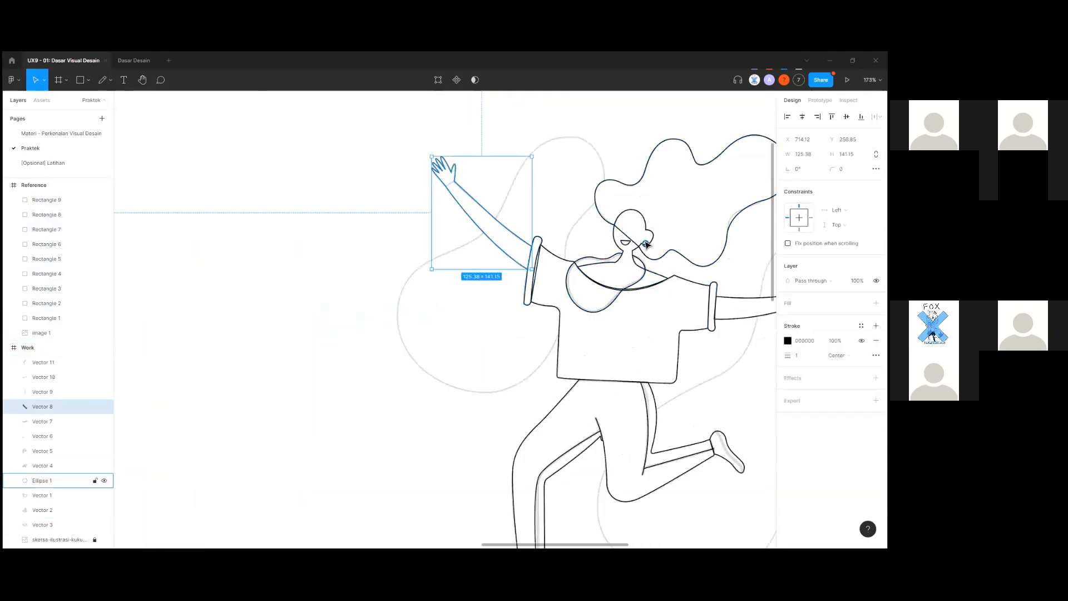
{"action": "scroll", "coordinate": [635, 248], "scroll_direction": "up", "scroll_amount": 5}
{"action": "left_click", "coordinate": [636, 331], "text": "shift"}
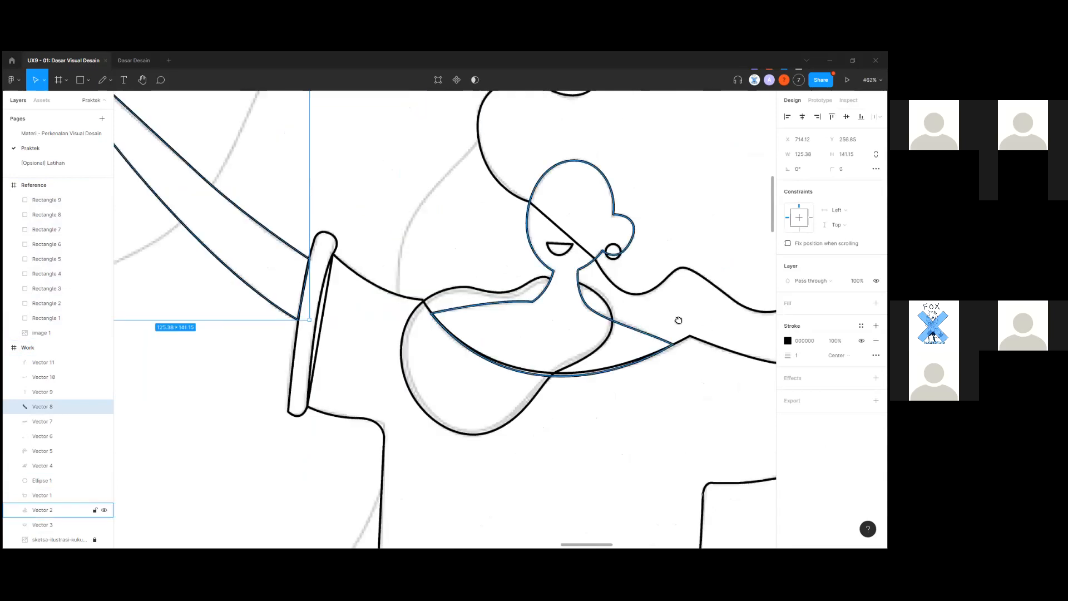
{"action": "scroll", "coordinate": [679, 317], "scroll_direction": "right", "scroll_amount": 5}
{"action": "left_click", "coordinate": [573, 384], "text": "shift"}
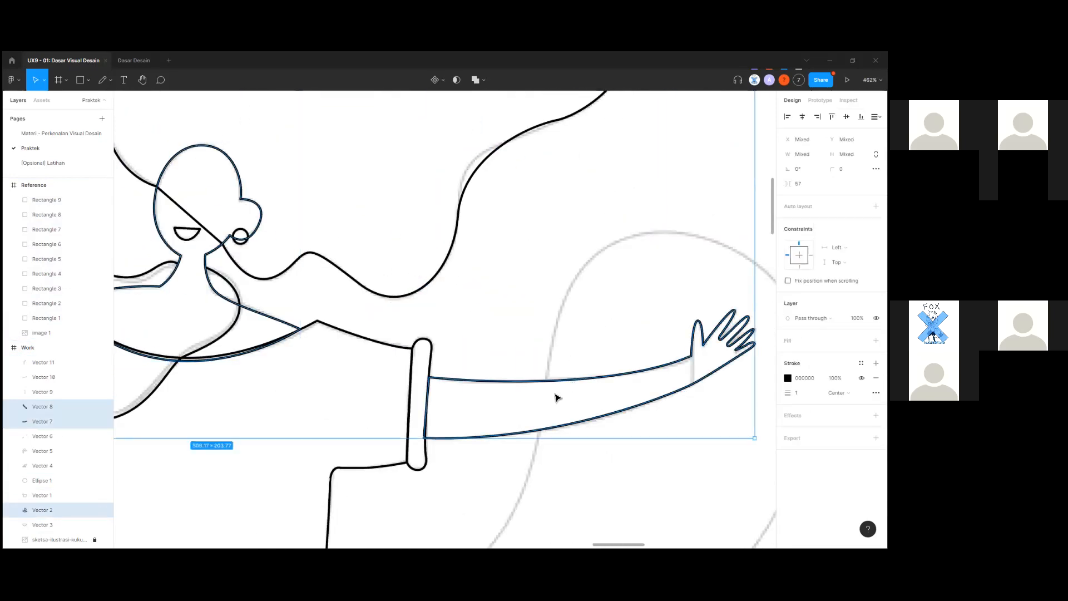
{"action": "scroll", "coordinate": [555, 396], "scroll_direction": "down", "scroll_amount": 5}
{"action": "scroll", "coordinate": [462, 417], "scroll_direction": "down", "scroll_amount": 5}
{"action": "scroll", "coordinate": [501, 434], "scroll_direction": "down", "scroll_amount": 3}
{"action": "scroll", "coordinate": [627, 460], "scroll_direction": "down", "scroll_amount": 5}
{"action": "scroll", "coordinate": [561, 472], "scroll_direction": "up", "scroll_amount": 5}
{"action": "left_click", "coordinate": [564, 472]}
{"action": "scroll", "coordinate": [578, 465], "scroll_direction": "up", "scroll_amount": 3}
{"action": "scroll", "coordinate": [574, 460], "scroll_direction": "up", "scroll_amount": 2}
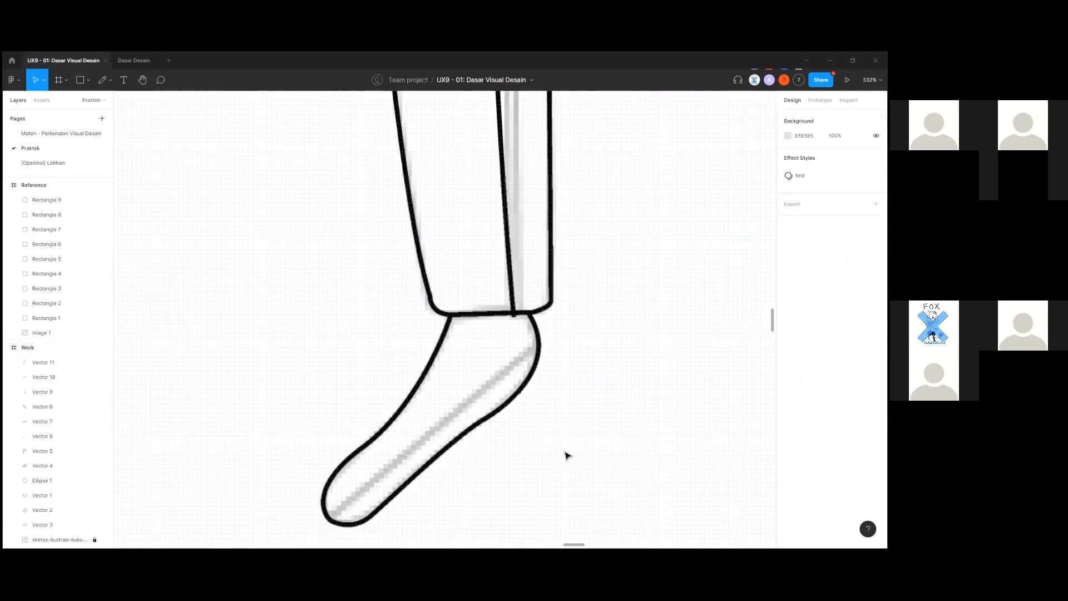
{"action": "scroll", "coordinate": [544, 325], "scroll_direction": "down", "scroll_amount": 2}
Draw a straight detail line from heel to toe on the first foot.
{"action": "key", "text": "p"}
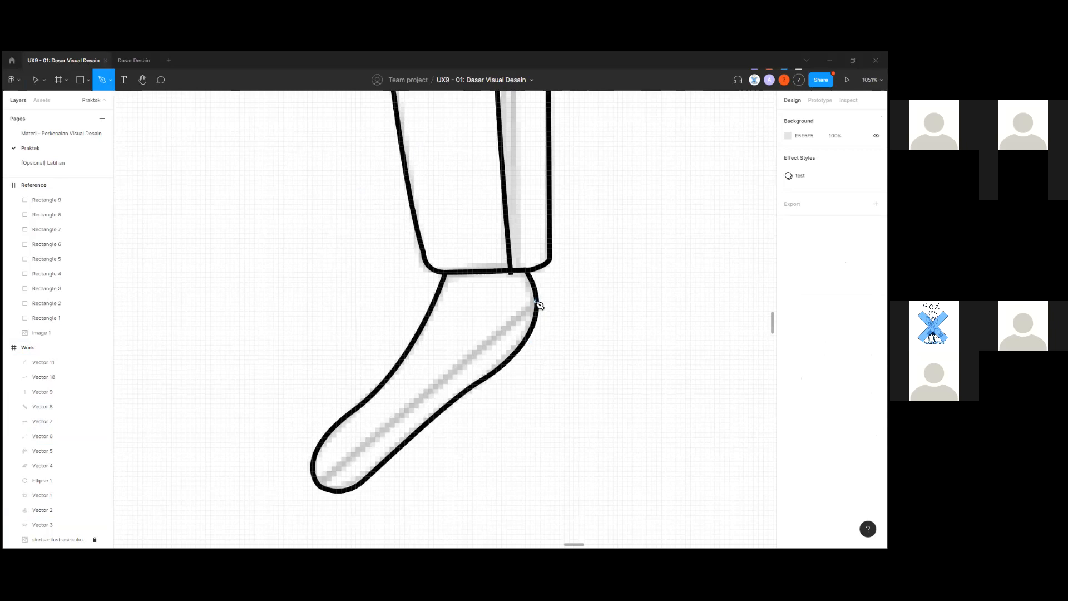
{"action": "left_click", "coordinate": [537, 301]}
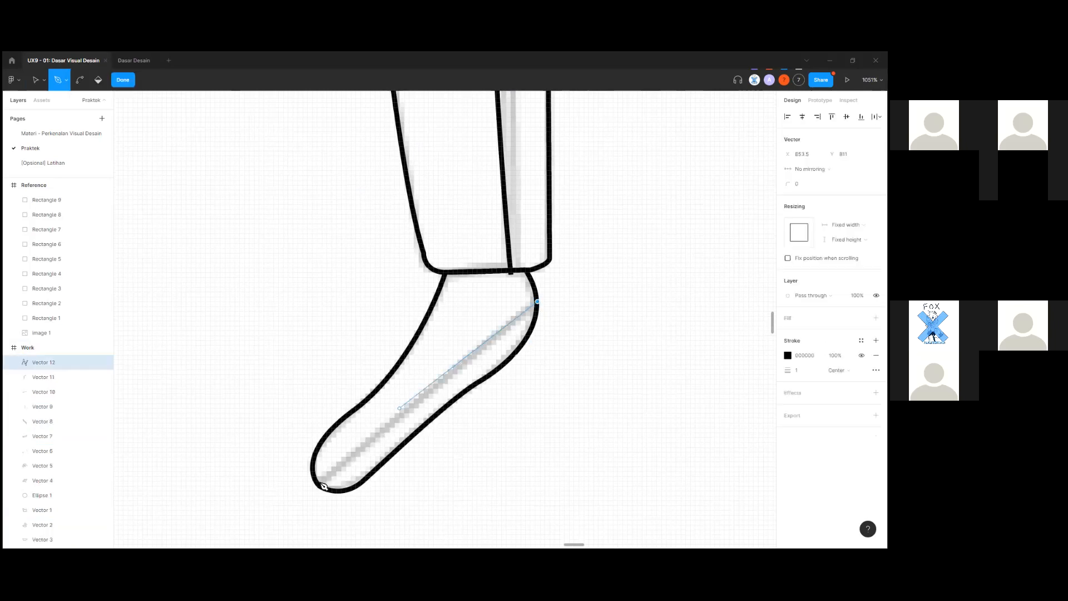
{"action": "left_click", "coordinate": [322, 487]}
{"action": "key", "text": "Escape"}
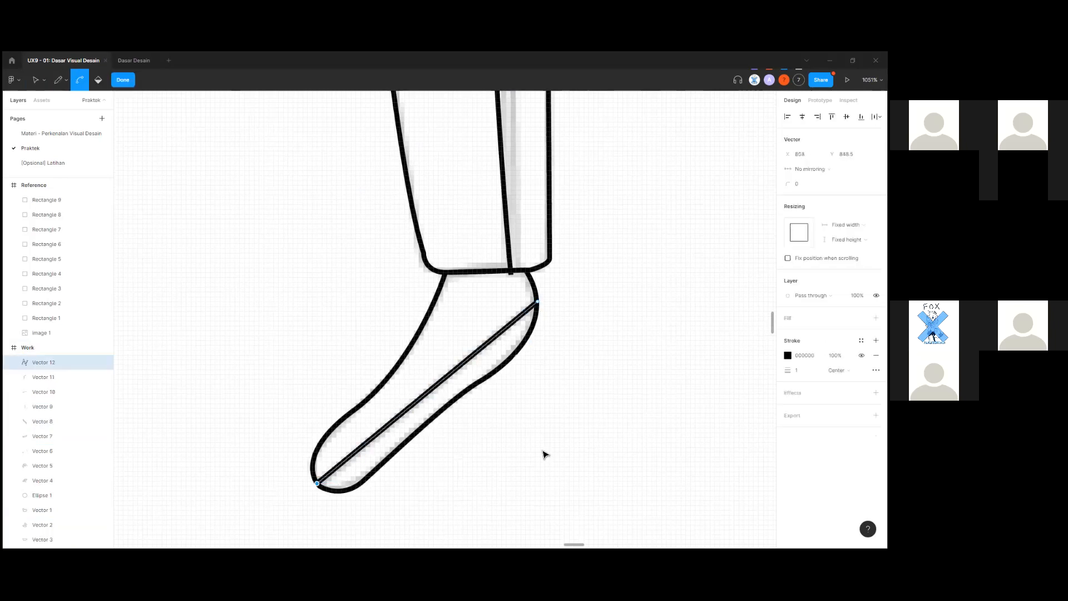
{"action": "scroll", "coordinate": [544, 455], "scroll_direction": "down", "scroll_amount": 3}
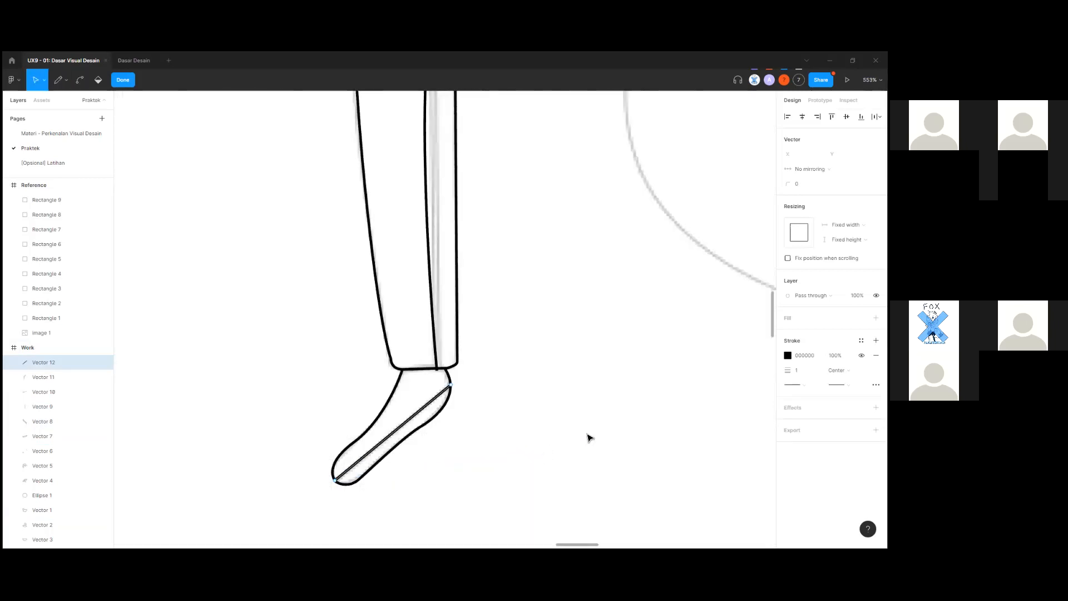
{"action": "key", "text": "Escape"}
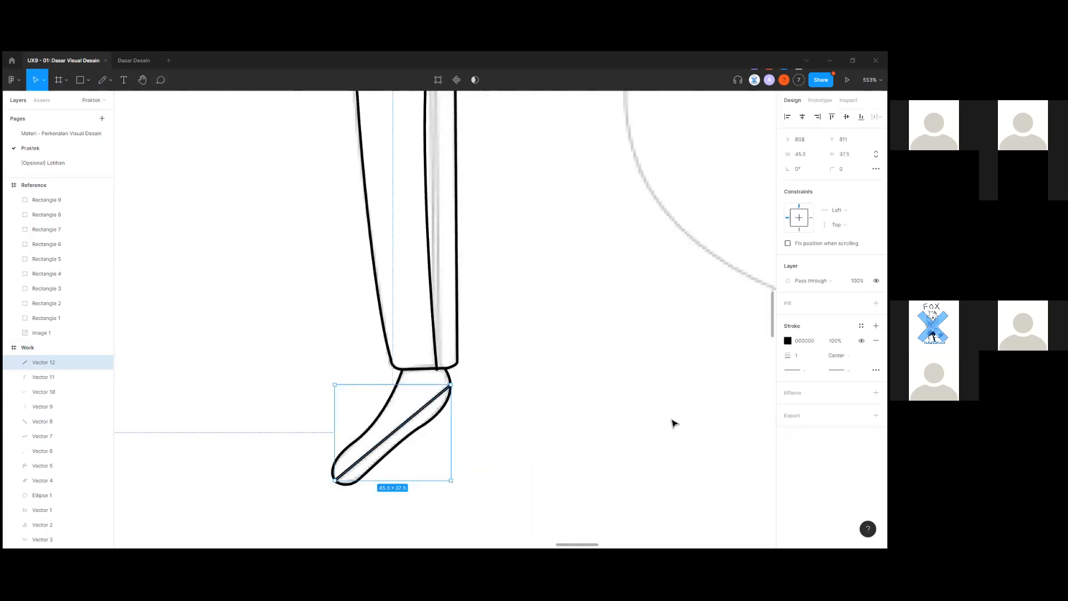
{"action": "key", "text": "Escape"}
Draw a smooth curved line inside the other foot, from the top of the foot to the toe.
{"action": "left_click_drag", "start_coordinate": [674, 352], "coordinate": [412, 474]}
{"action": "left_click_drag", "start_coordinate": [712, 239], "coordinate": [446, 363]}
{"action": "left_click_drag", "start_coordinate": [389, 201], "coordinate": [503, 358]}
{"action": "scroll", "coordinate": [492, 330], "scroll_direction": "up", "scroll_amount": 2}
{"action": "key", "text": "p"}
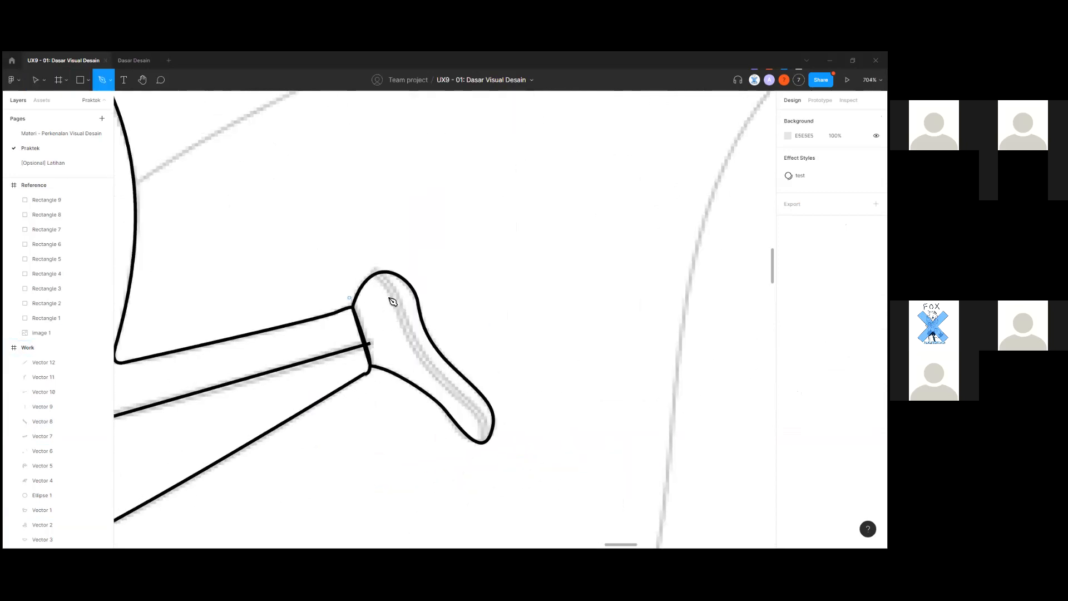
{"action": "scroll", "coordinate": [376, 268], "scroll_direction": "up", "scroll_amount": 3}
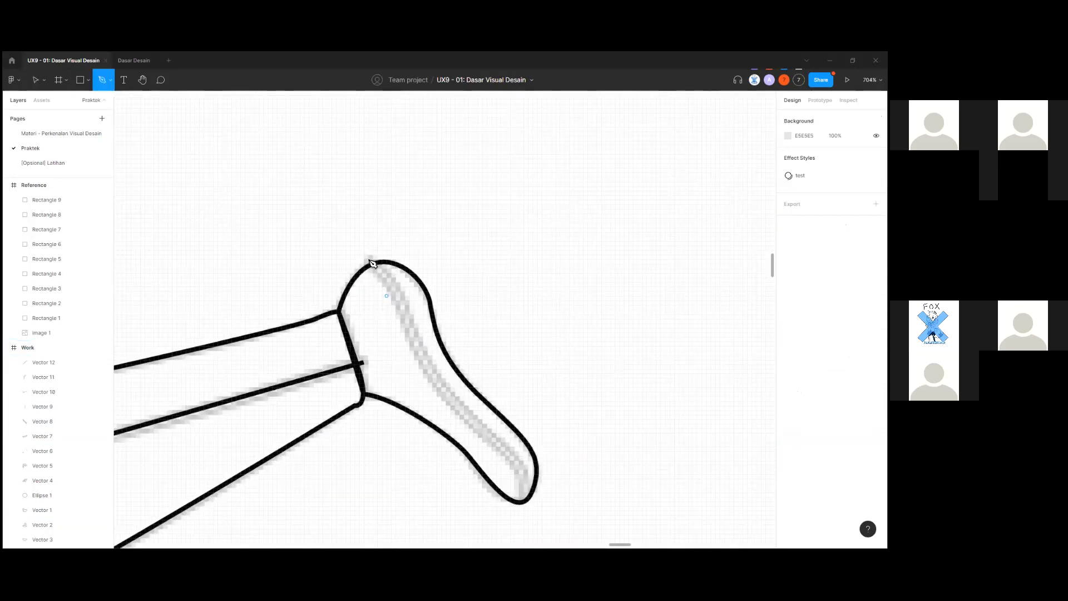
{"action": "left_click_drag", "start_coordinate": [415, 341], "coordinate": [448, 429]}
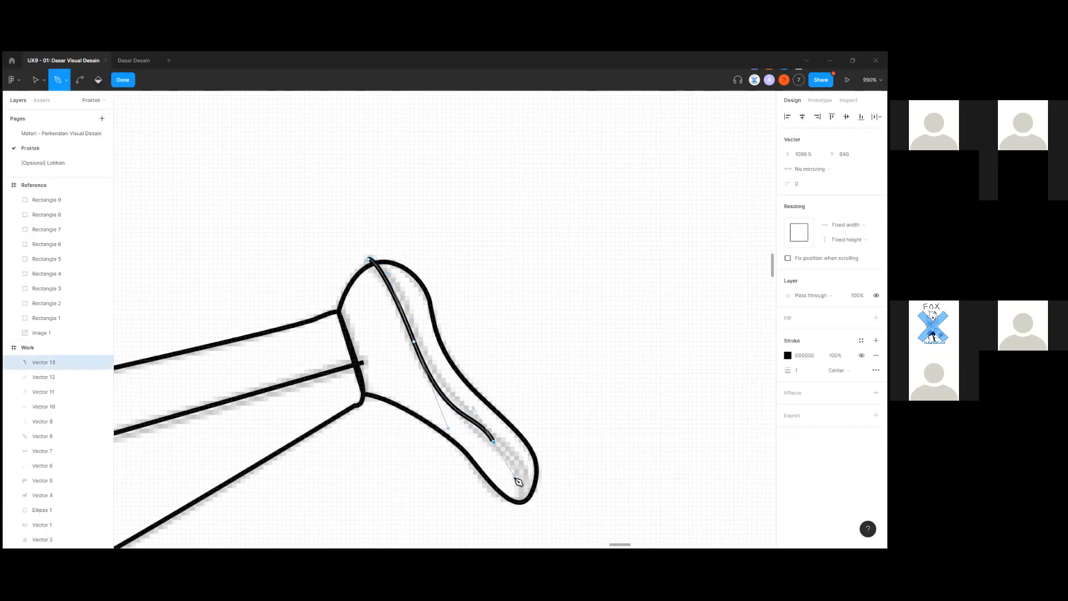
{"action": "left_click_drag", "start_coordinate": [526, 496], "coordinate": [535, 538]}
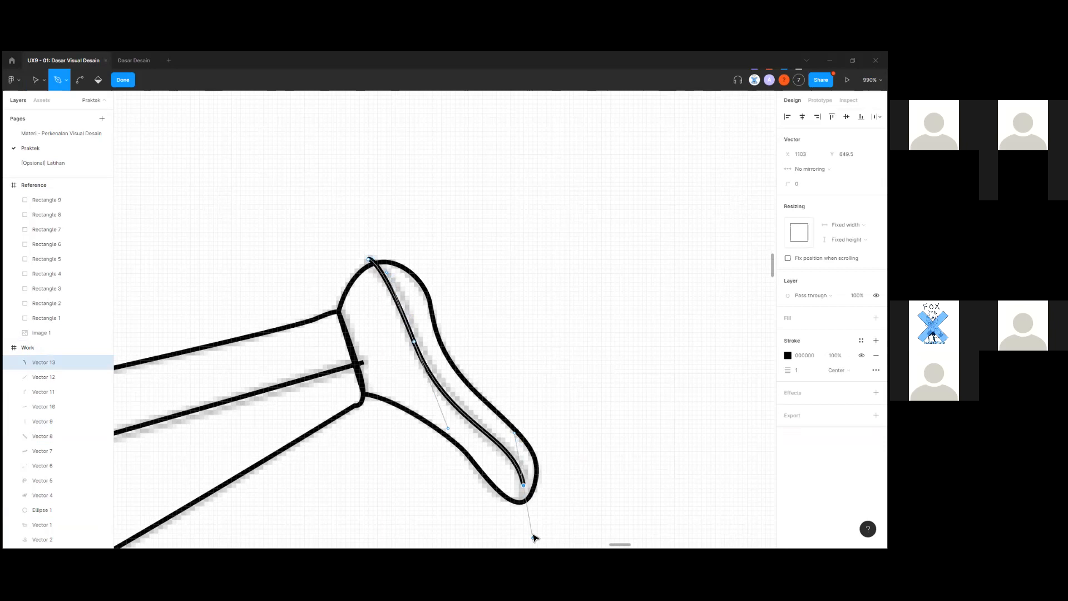
{"action": "key", "text": "ctrl+z"}
{"action": "scroll", "coordinate": [524, 398], "scroll_direction": "down", "scroll_amount": 2}
{"action": "left_click_drag", "start_coordinate": [524, 394], "coordinate": [529, 461]}
{"action": "key", "text": "ctrl+z"}
{"action": "left_click_drag", "start_coordinate": [518, 401], "coordinate": [528, 483]}
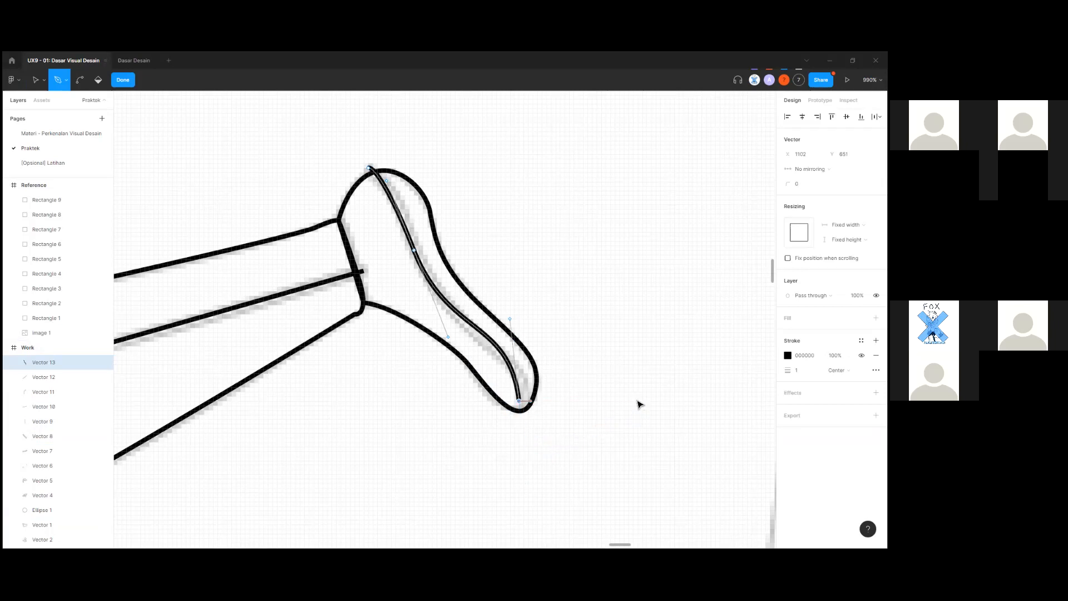
{"action": "key", "text": "Escape"}
{"action": "left_click", "coordinate": [578, 462]}
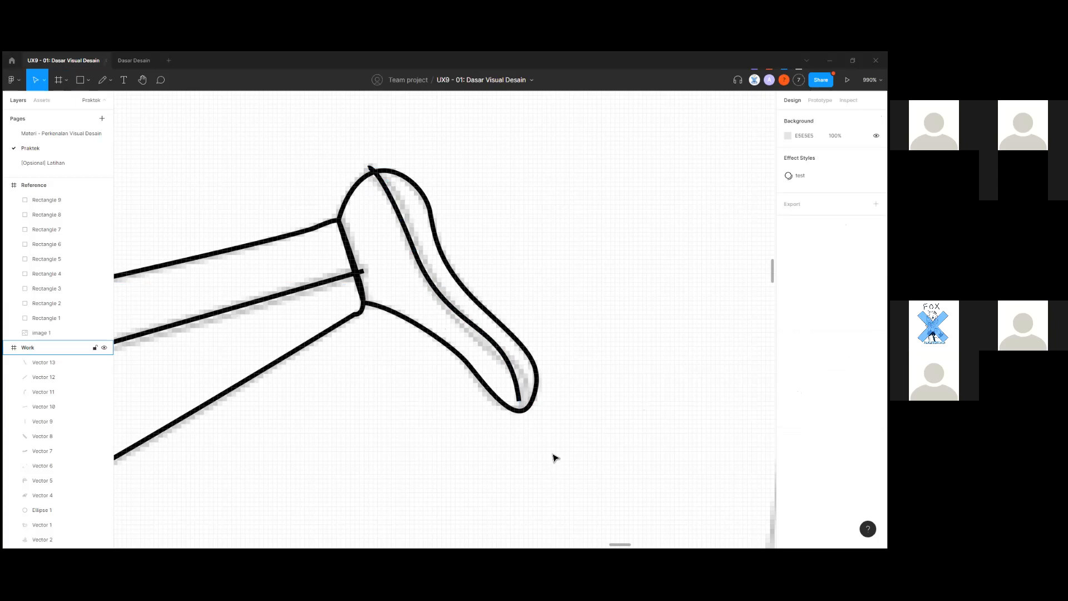
Preview the hair-and-sleeve outline at stroke 5, then revert it to 1.
{"action": "scroll", "coordinate": [554, 457], "scroll_direction": "down", "scroll_amount": 15}
{"action": "scroll", "coordinate": [576, 427], "scroll_direction": "up", "scroll_amount": 5}
{"action": "left_click", "coordinate": [557, 290]}
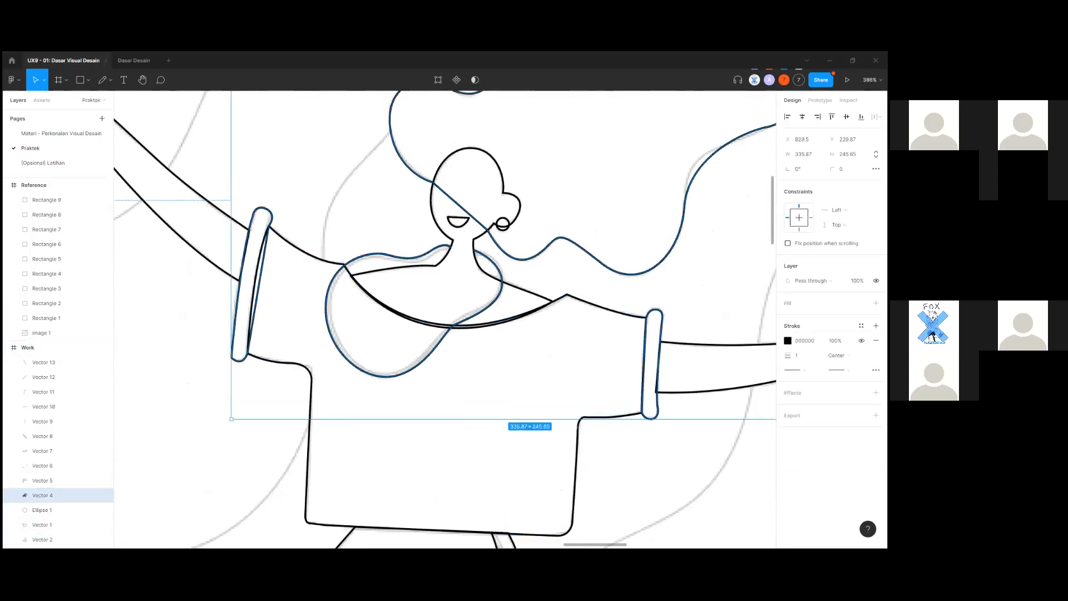
{"action": "scroll", "coordinate": [446, 320], "scroll_direction": "up", "scroll_amount": 1}
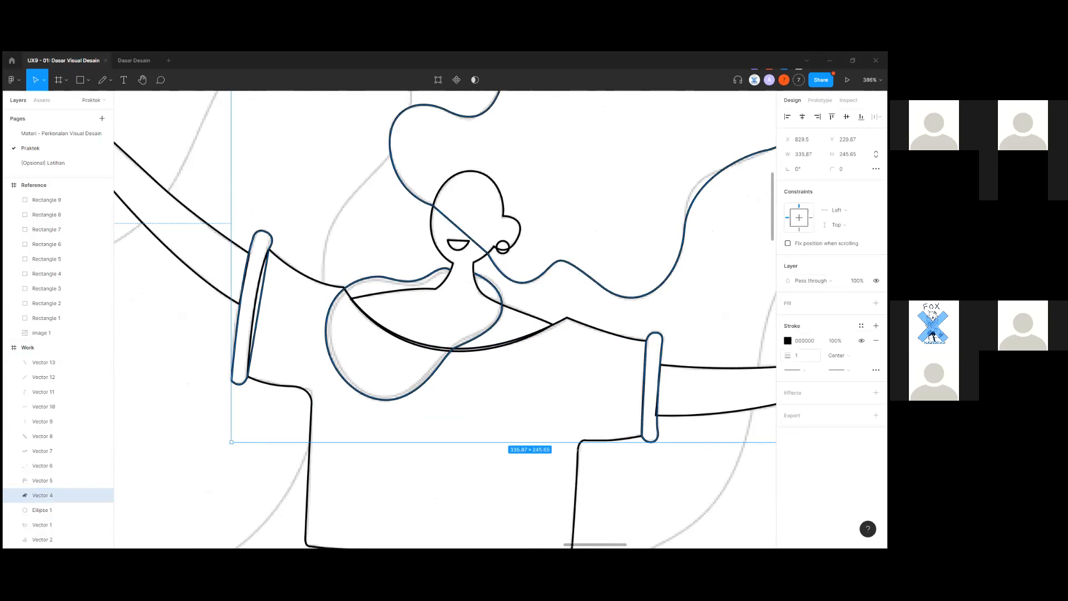
{"action": "left_click", "coordinate": [472, 389]}
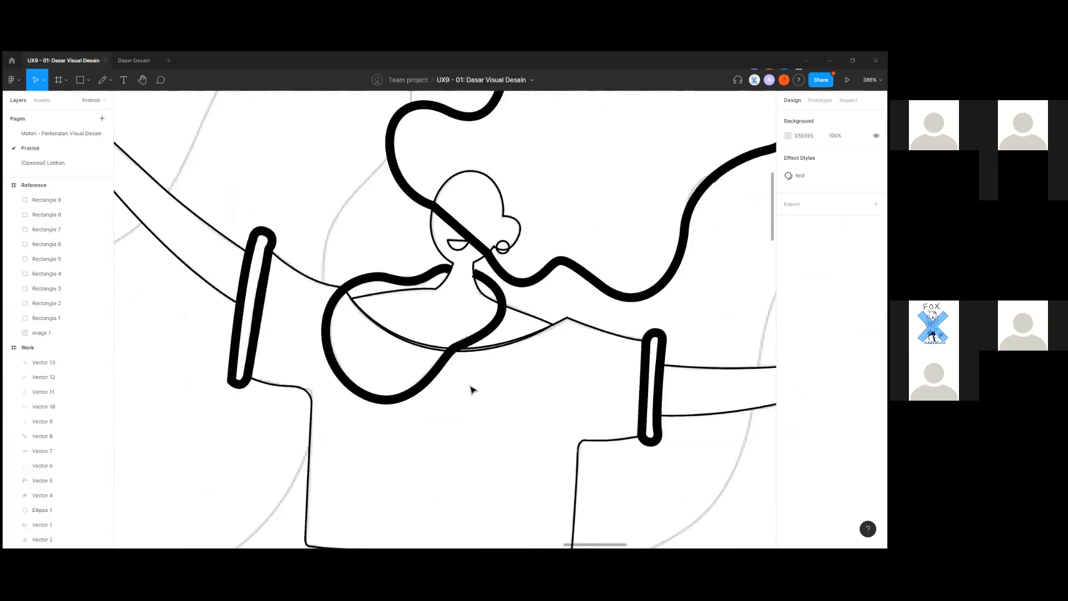
{"action": "left_click", "coordinate": [453, 352]}
{"action": "left_click", "coordinate": [668, 477]}
{"action": "key", "text": "ctrl+z"}
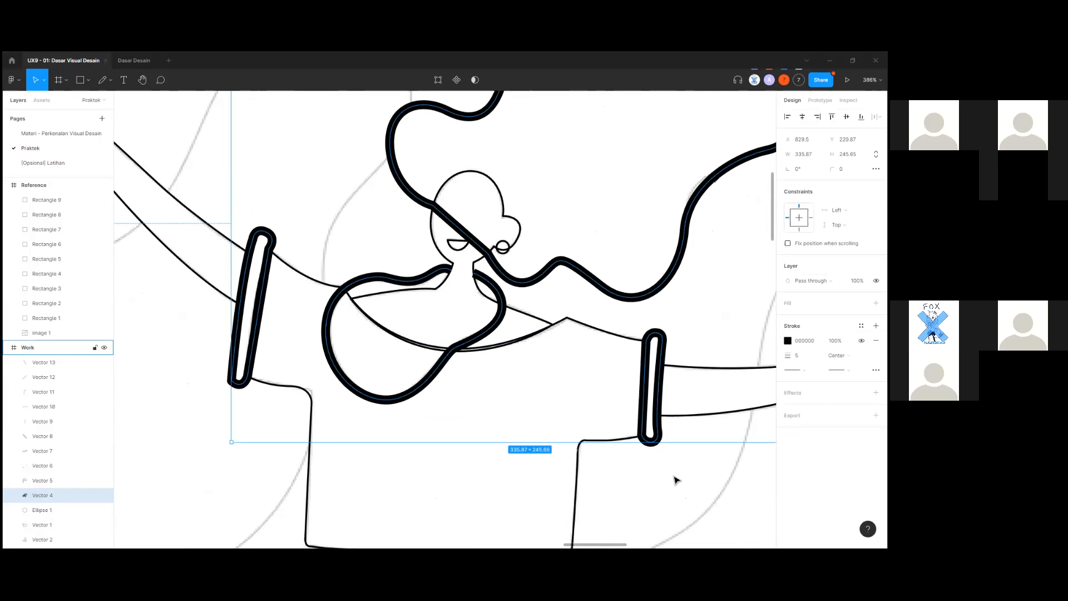
{"action": "key", "text": "ctrl+z"}
{"action": "left_click", "coordinate": [674, 477]}
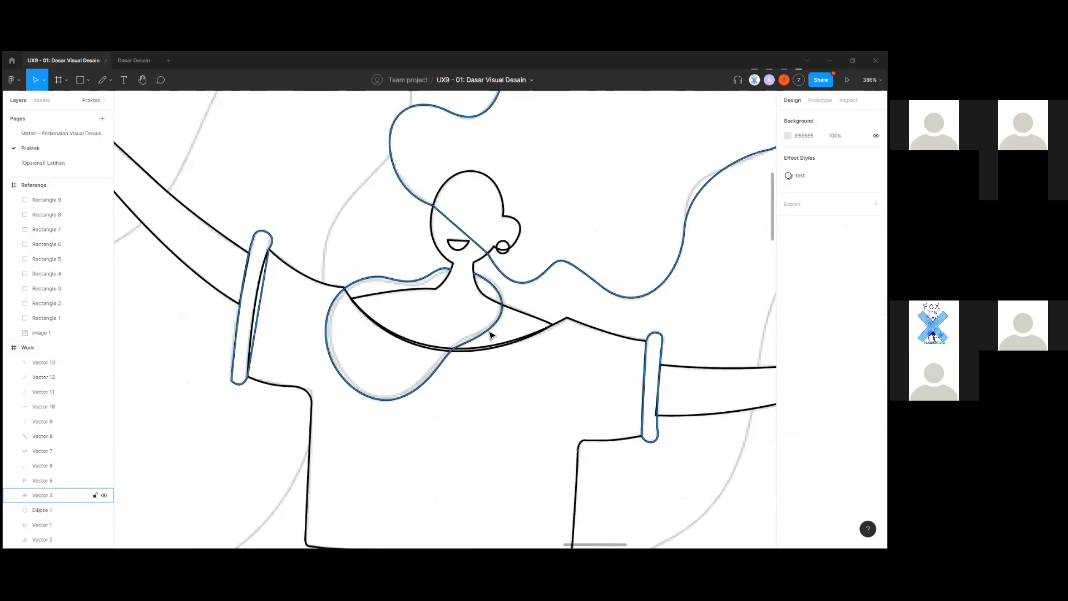
Inspect the hair-and-sleeve outline's points and undo an accidental move of it.
{"action": "left_click", "coordinate": [491, 334]}
{"action": "double_click", "coordinate": [501, 332]}
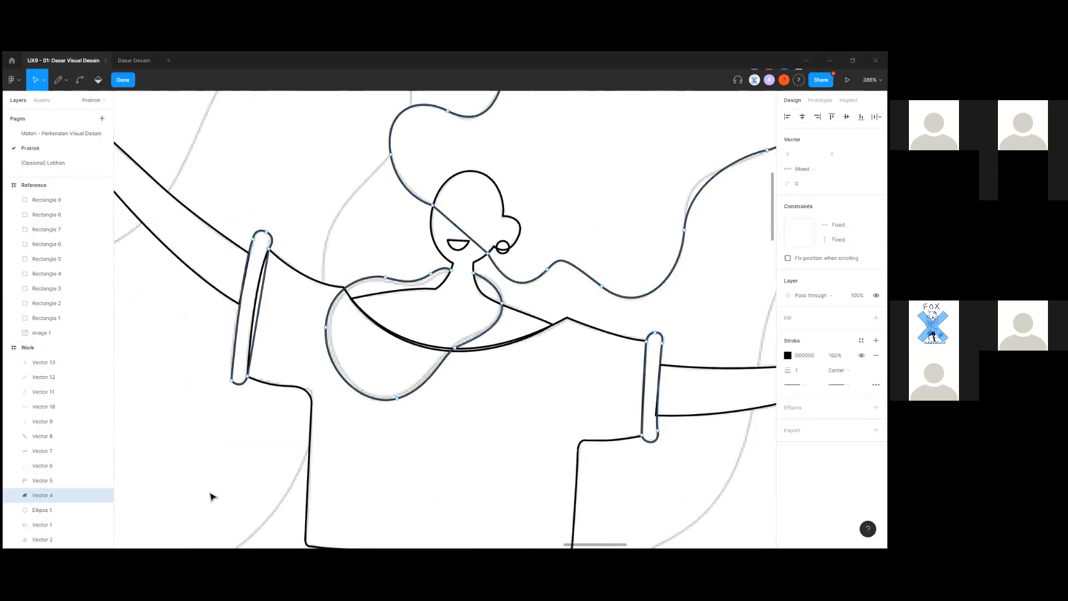
{"action": "left_click", "coordinate": [51, 499]}
{"action": "scroll", "coordinate": [53, 499], "scroll_direction": "down", "scroll_amount": 1}
{"action": "left_click", "coordinate": [245, 490]}
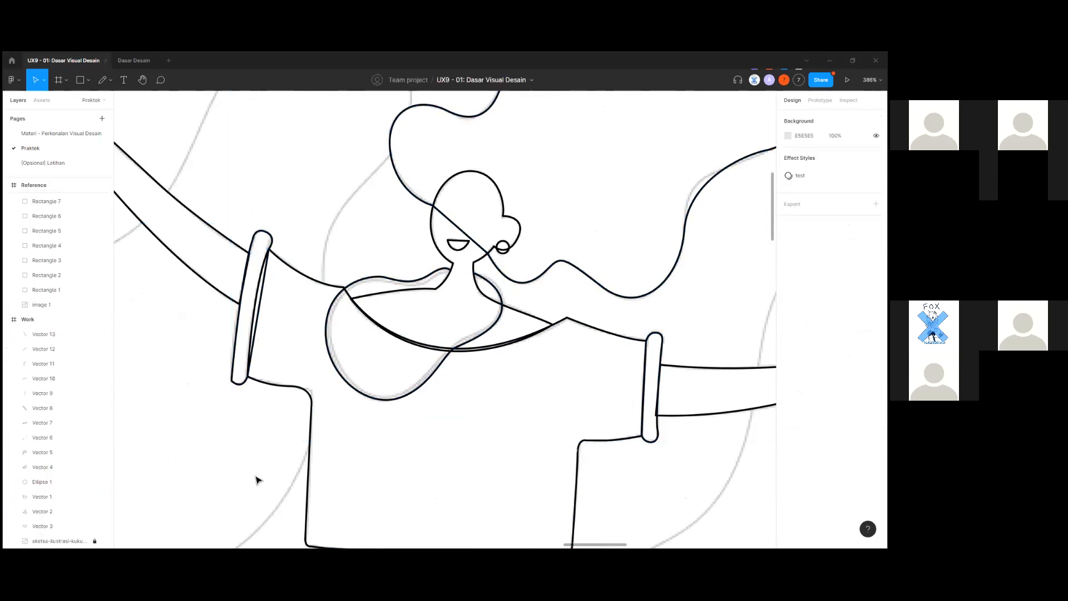
{"action": "left_click", "coordinate": [363, 399]}
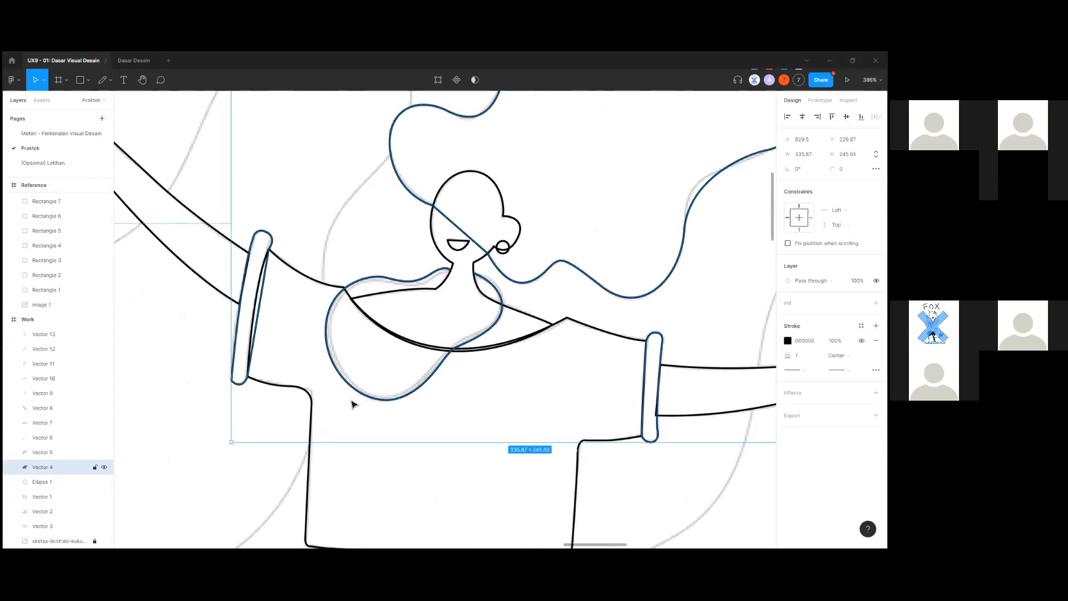
{"action": "left_click", "coordinate": [258, 469]}
{"action": "left_click", "coordinate": [354, 392]}
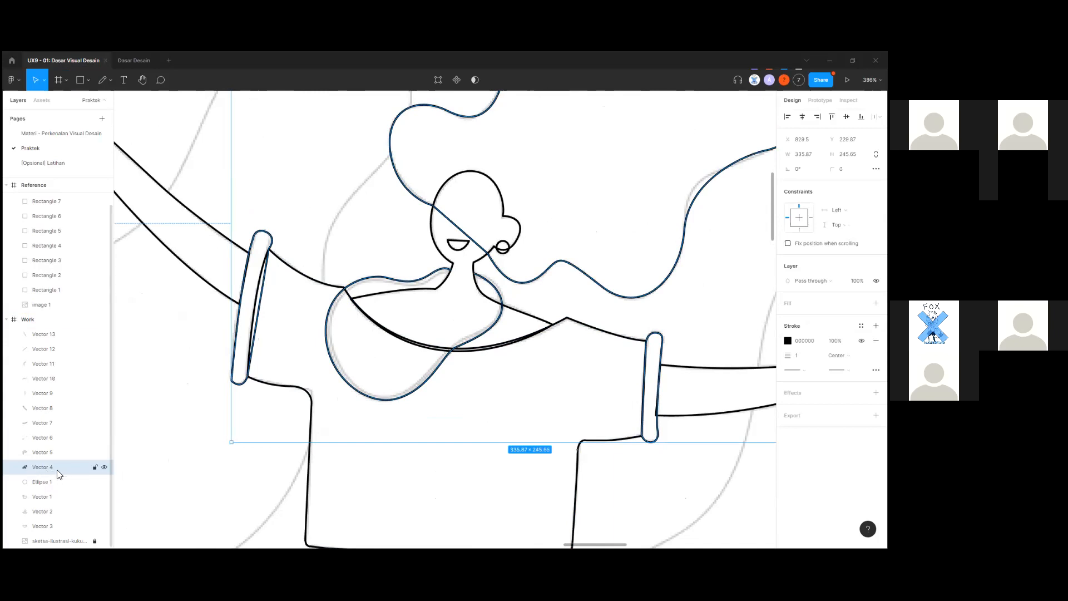
{"action": "left_click", "coordinate": [156, 472]}
{"action": "left_click", "coordinate": [252, 383]}
{"action": "left_click_drag", "start_coordinate": [254, 383], "coordinate": [218, 422]}
{"action": "key", "text": "ctrl+z"}
Recheck the outline's points near the hair and bring up its context menu.
{"action": "left_click", "coordinate": [498, 312]}
{"action": "double_click", "coordinate": [502, 308]}
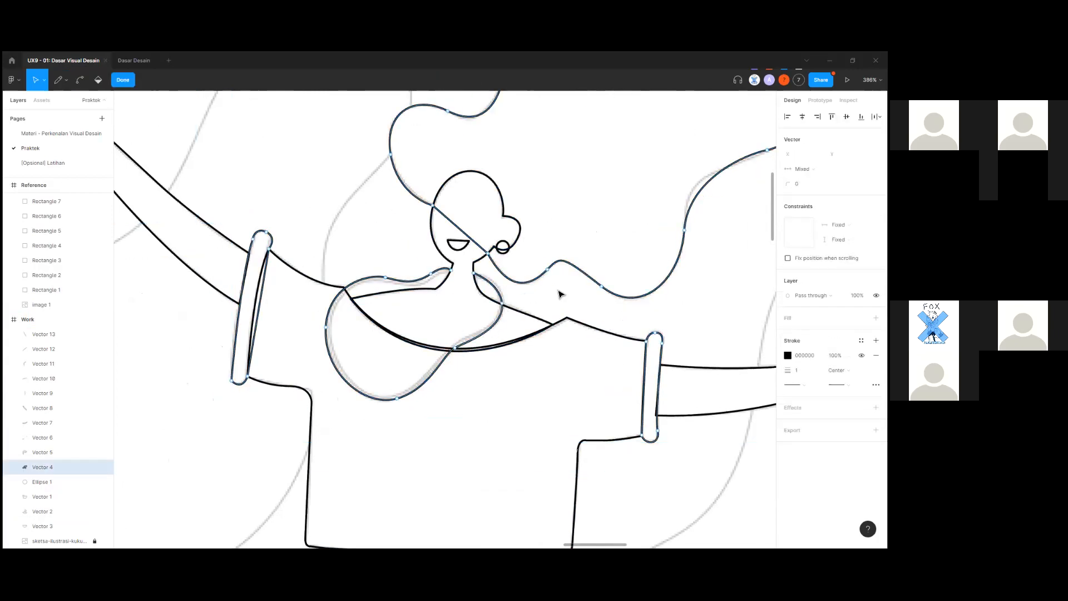
{"action": "key", "text": "Escape"}
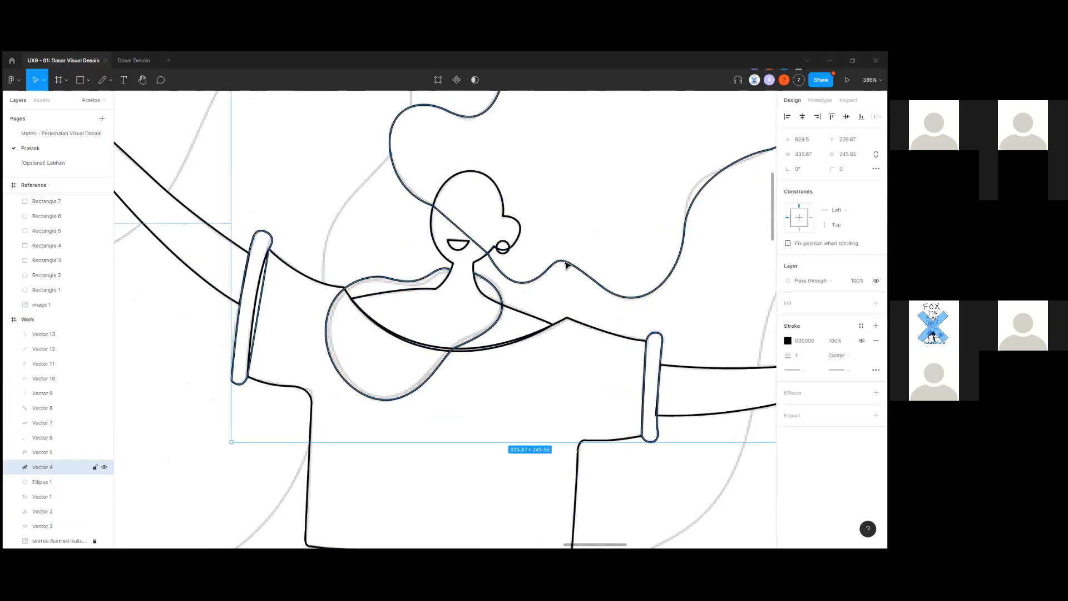
{"action": "double_click", "coordinate": [566, 265]}
{"action": "key", "text": "Escape"}
{"action": "key", "text": "Escape"}
{"action": "right_click", "coordinate": [501, 313]}
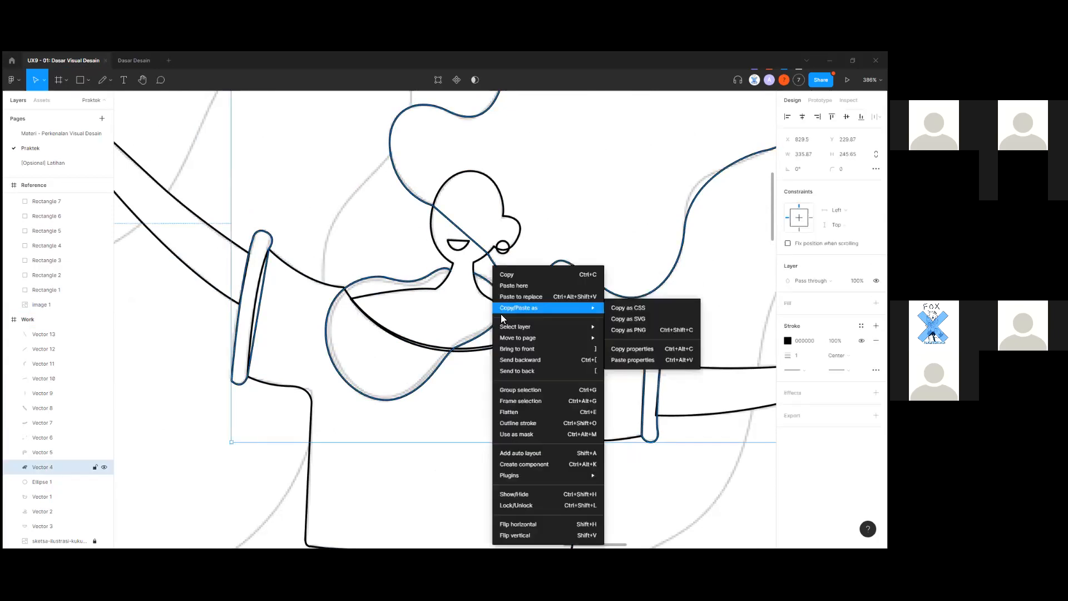
Select the outstretched right arm stroke, check its layer actions menu, then deselect it.
{"action": "left_click", "coordinate": [658, 476]}
{"action": "left_click", "coordinate": [658, 476]}
{"action": "scroll", "coordinate": [506, 470], "scroll_direction": "right", "scroll_amount": 4}
{"action": "left_click", "coordinate": [523, 416]}
{"action": "scroll", "coordinate": [568, 458], "scroll_direction": "down", "scroll_amount": 3}
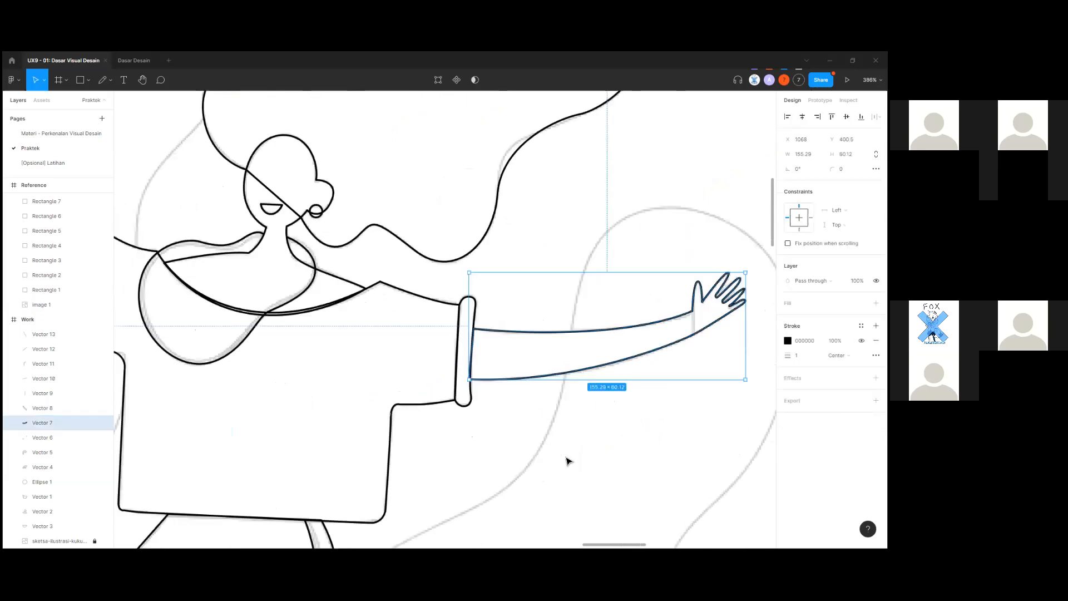
{"action": "scroll", "coordinate": [507, 336], "scroll_direction": "up", "scroll_amount": 2, "text": "ctrl"}
{"action": "scroll", "coordinate": [503, 331], "scroll_direction": "up", "scroll_amount": 3, "text": "ctrl"}
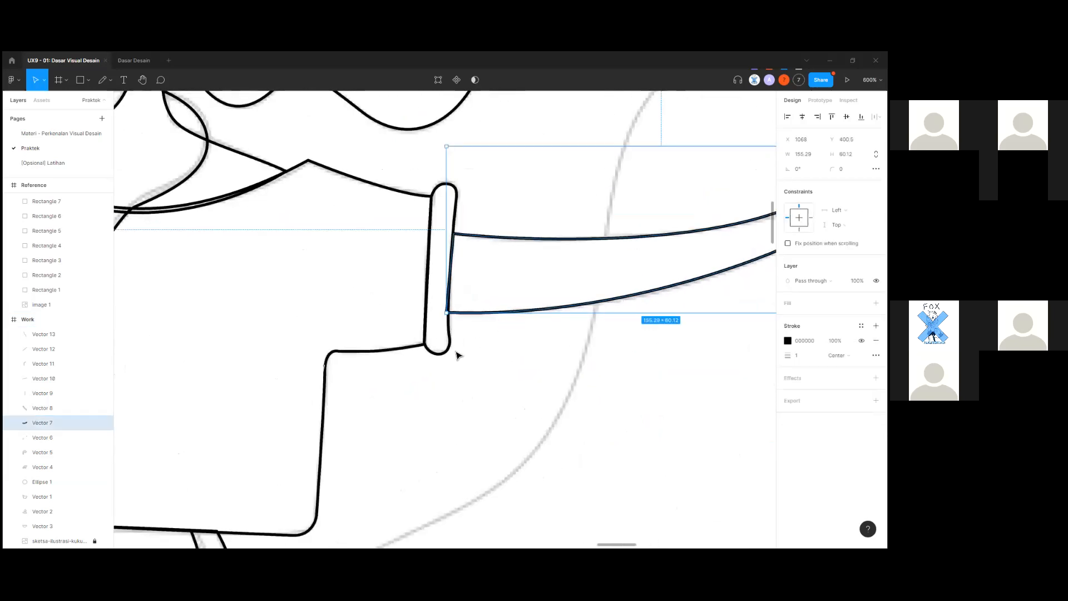
{"action": "right_click", "coordinate": [44, 429]}
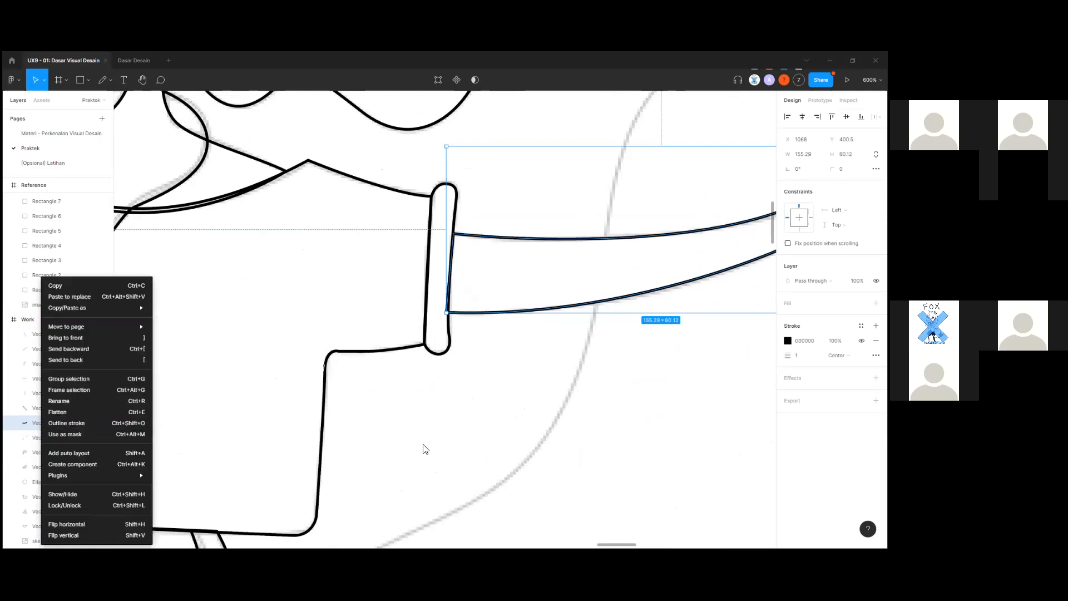
{"action": "left_click", "coordinate": [453, 454]}
{"action": "left_click", "coordinate": [465, 466]}
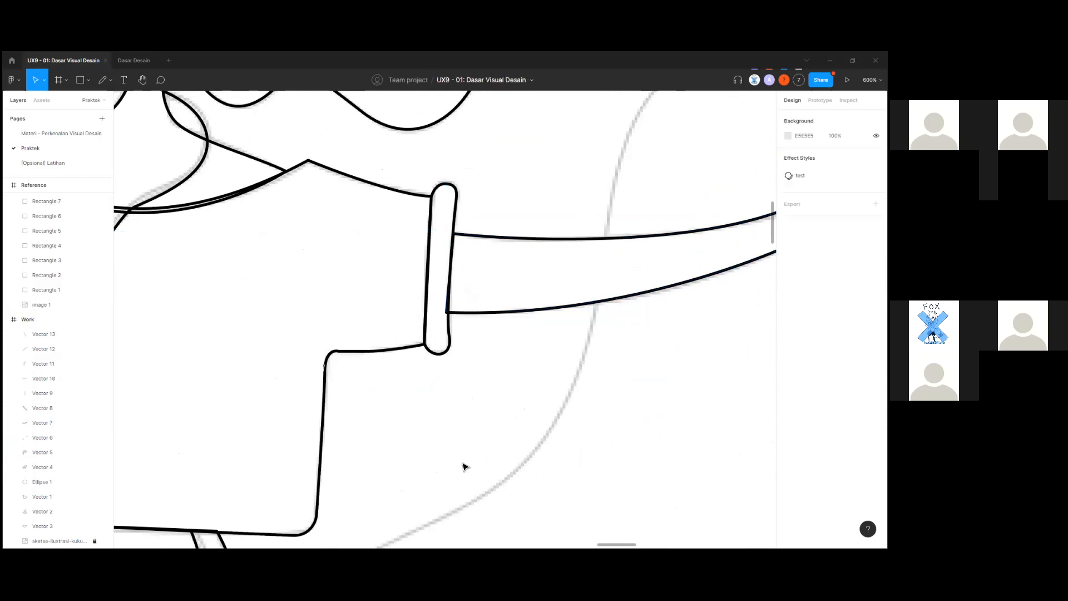
{"action": "scroll", "coordinate": [403, 453], "scroll_direction": "down", "scroll_amount": 5}
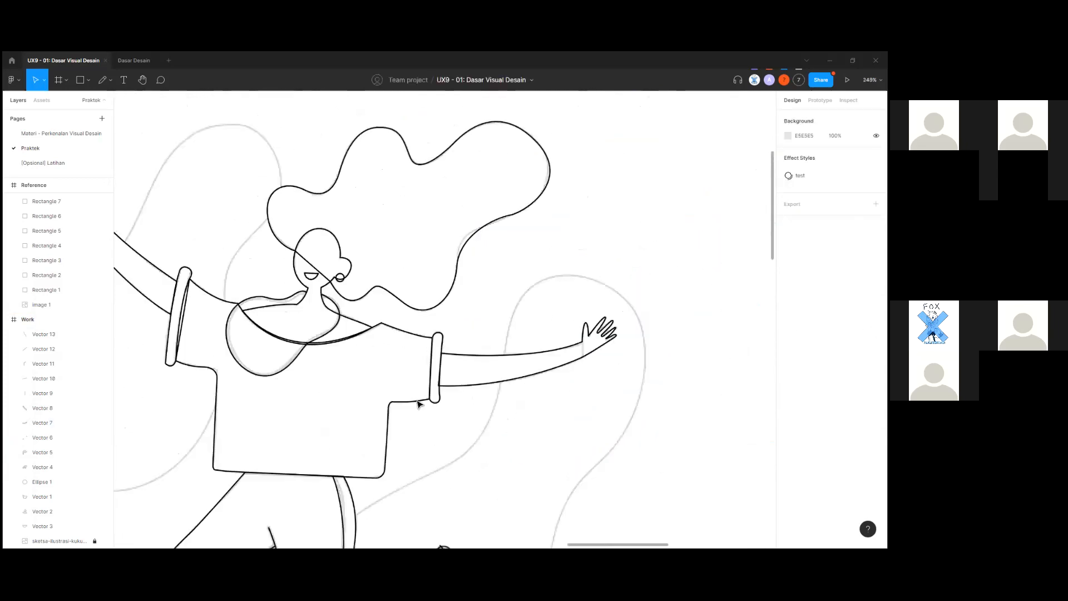
{"action": "scroll", "coordinate": [420, 405], "scroll_direction": "left", "scroll_amount": 5}
Select the arm strokes and undo an accidental move of the right arm off the sleeve.
{"action": "left_click", "coordinate": [411, 338]}
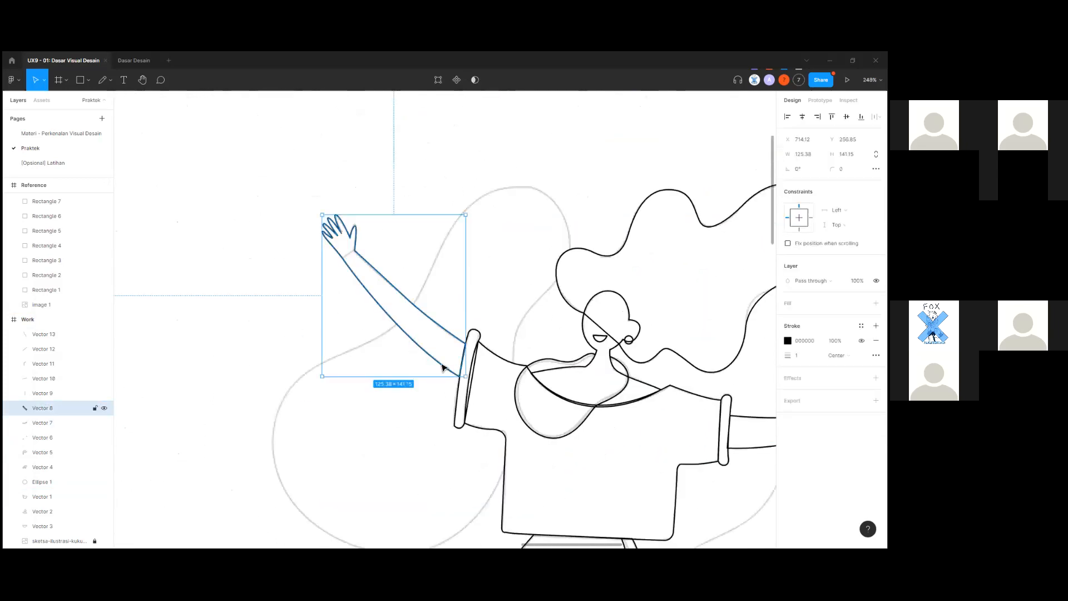
{"action": "scroll", "coordinate": [301, 423], "scroll_direction": "right", "scroll_amount": 8}
{"action": "left_click", "coordinate": [405, 402]}
{"action": "left_click", "coordinate": [406, 405]}
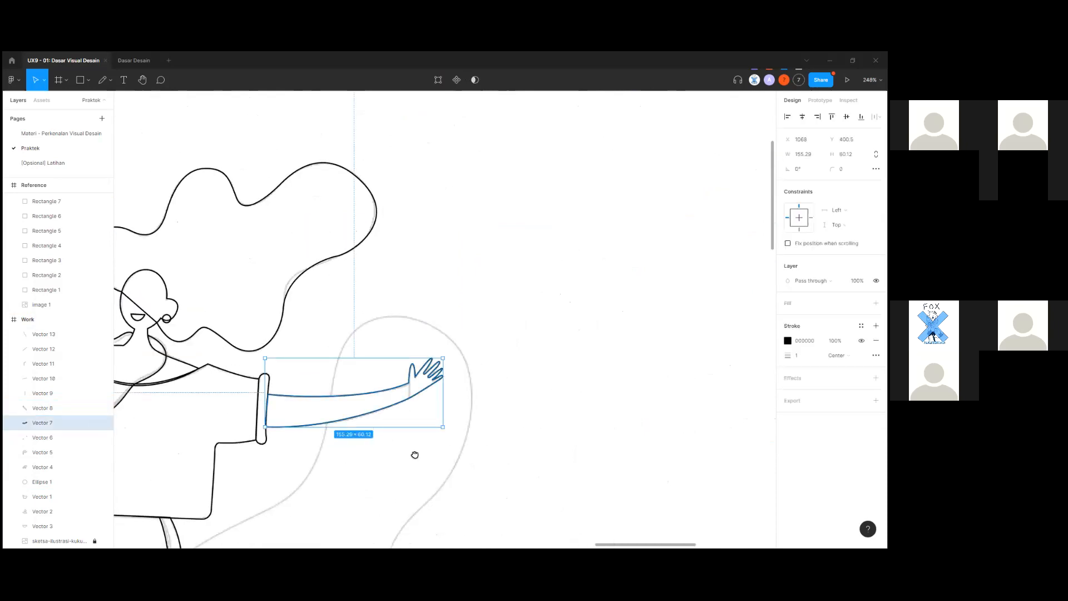
{"action": "scroll", "coordinate": [428, 467], "scroll_direction": "left", "scroll_amount": 3}
{"action": "scroll", "coordinate": [460, 483], "scroll_direction": "left", "scroll_amount": 3}
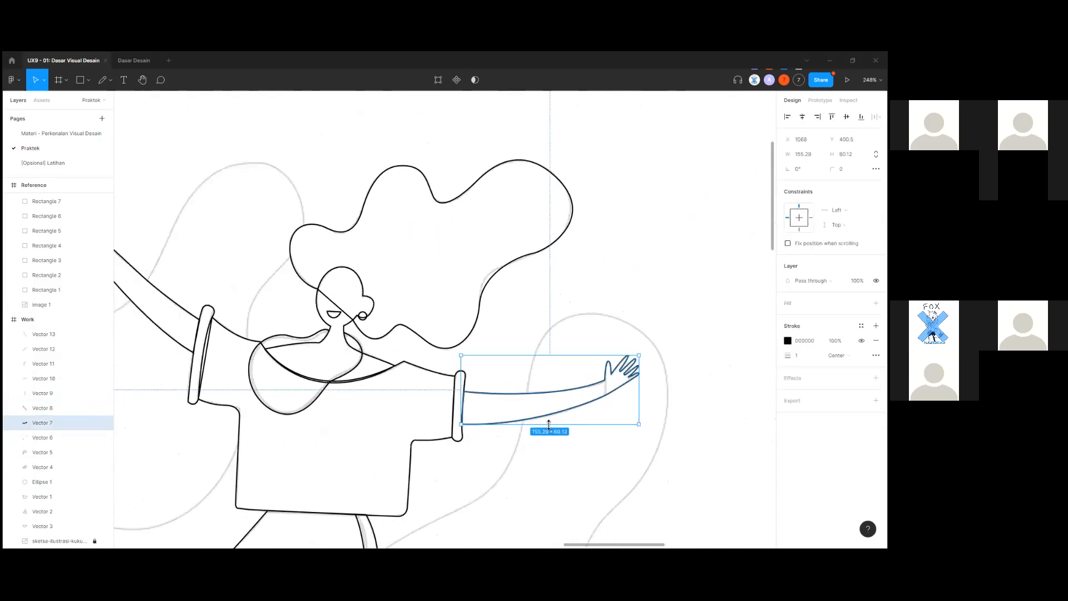
{"action": "left_click", "coordinate": [566, 462]}
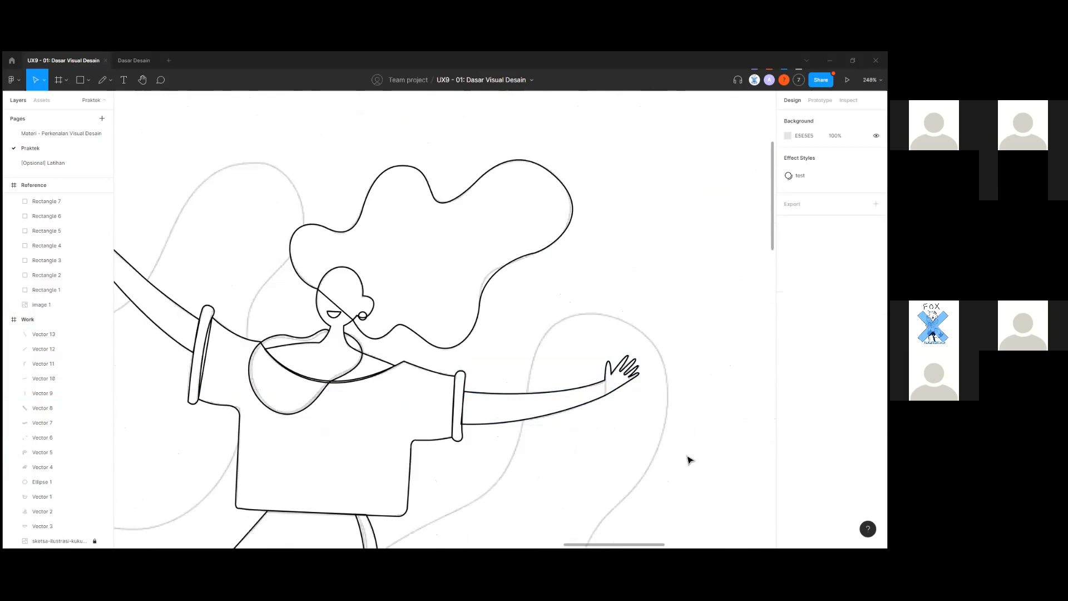
{"action": "left_click_drag", "start_coordinate": [545, 416], "coordinate": [566, 439]}
{"action": "key", "text": "ctrl+z"}
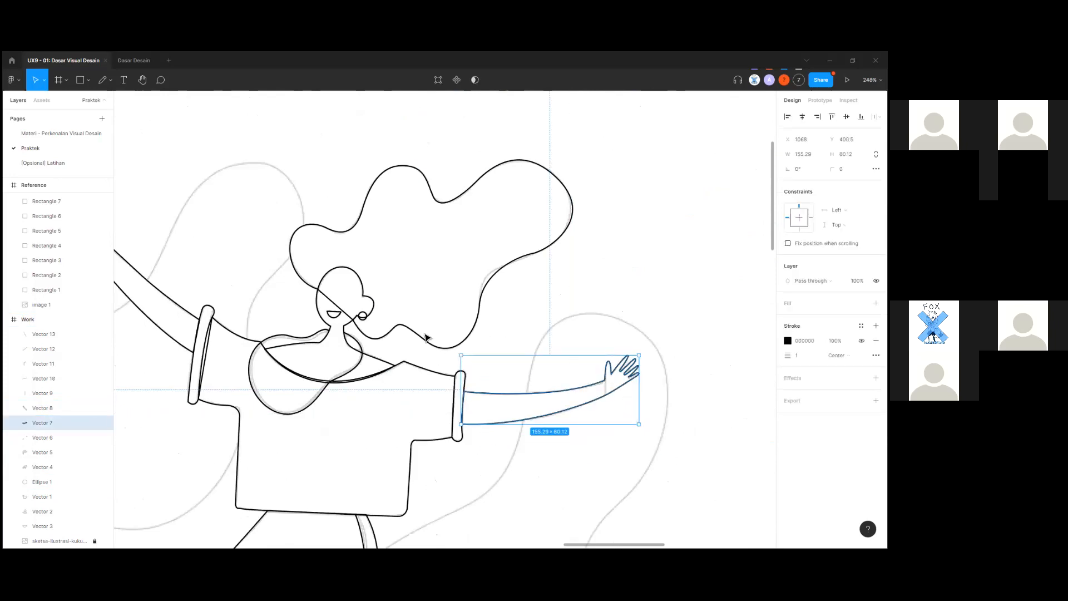
{"action": "left_click", "coordinate": [488, 447]}
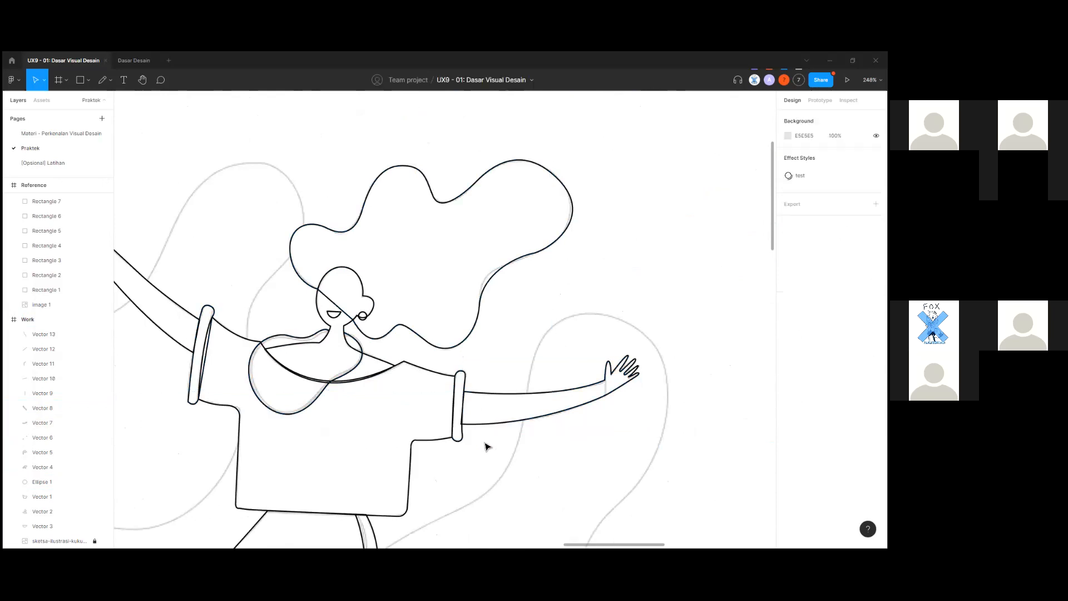
Select the shirt outline, pan to the coloured reference, test the eyedropper, and return to the Work frame.
{"action": "scroll", "coordinate": [479, 451], "scroll_direction": "up", "scroll_amount": 2}
{"action": "scroll", "coordinate": [487, 459], "scroll_direction": "up", "scroll_amount": 5, "text": "ctrl"}
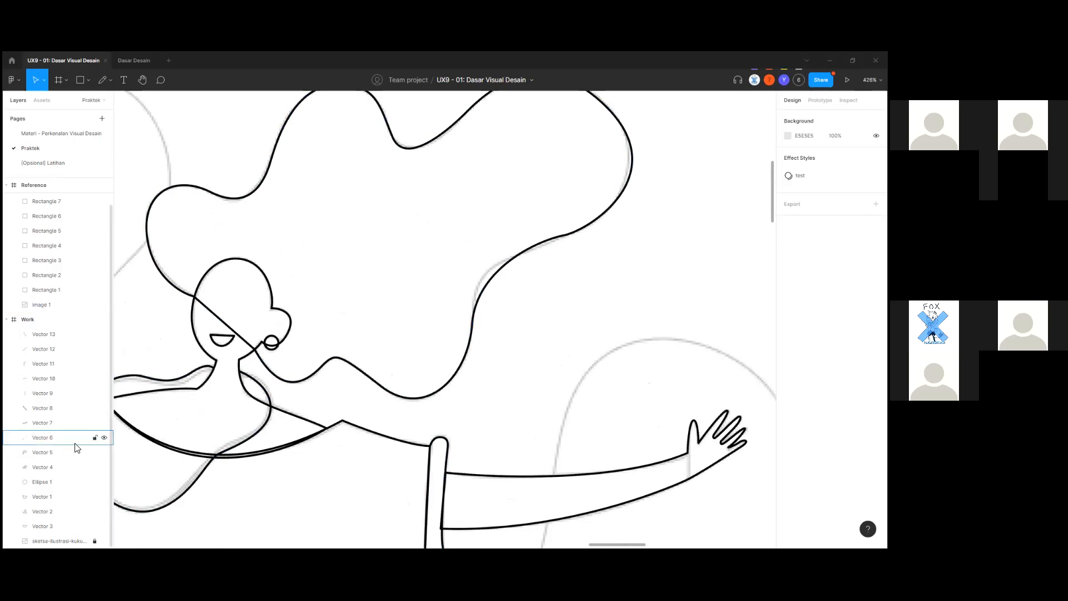
{"action": "scroll", "coordinate": [440, 401], "scroll_direction": "down", "scroll_amount": 5}
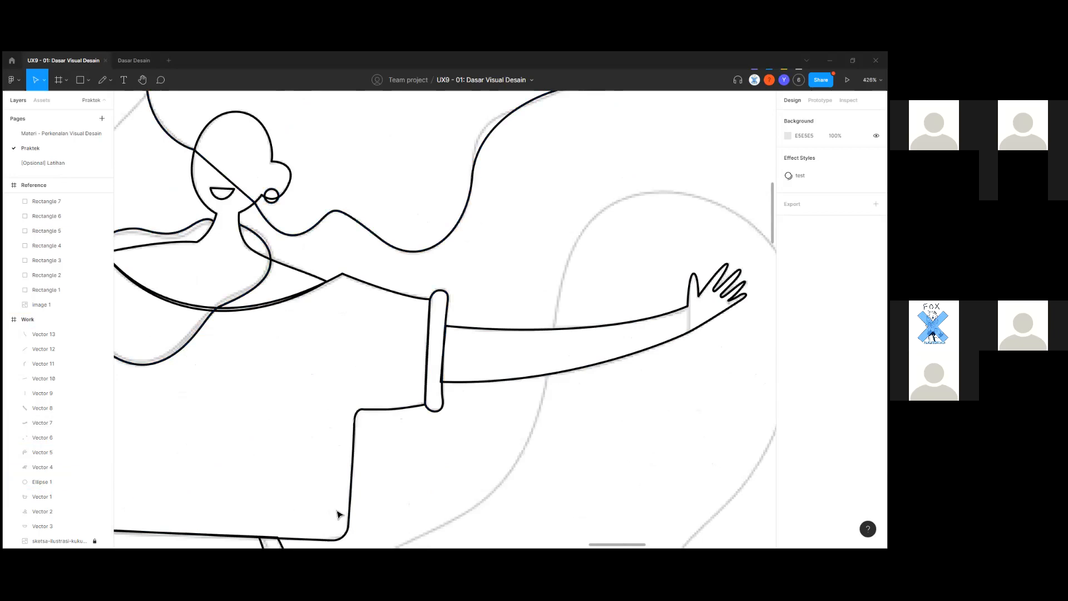
{"action": "left_click", "coordinate": [351, 513]}
{"action": "scroll", "coordinate": [351, 514], "scroll_direction": "down", "scroll_amount": 5}
{"action": "left_click_drag", "start_coordinate": [410, 451], "coordinate": [534, 443]}
{"action": "left_click_drag", "start_coordinate": [219, 534], "coordinate": [665, 423]}
{"action": "left_click_drag", "start_coordinate": [244, 489], "coordinate": [614, 397]}
{"action": "scroll", "coordinate": [363, 454], "scroll_direction": "down", "scroll_amount": 3}
{"action": "key", "text": "i"}
{"action": "left_click", "coordinate": [301, 423]}
{"action": "left_click", "coordinate": [477, 436]}
{"action": "left_click_drag", "start_coordinate": [477, 436], "coordinate": [65, 504]}
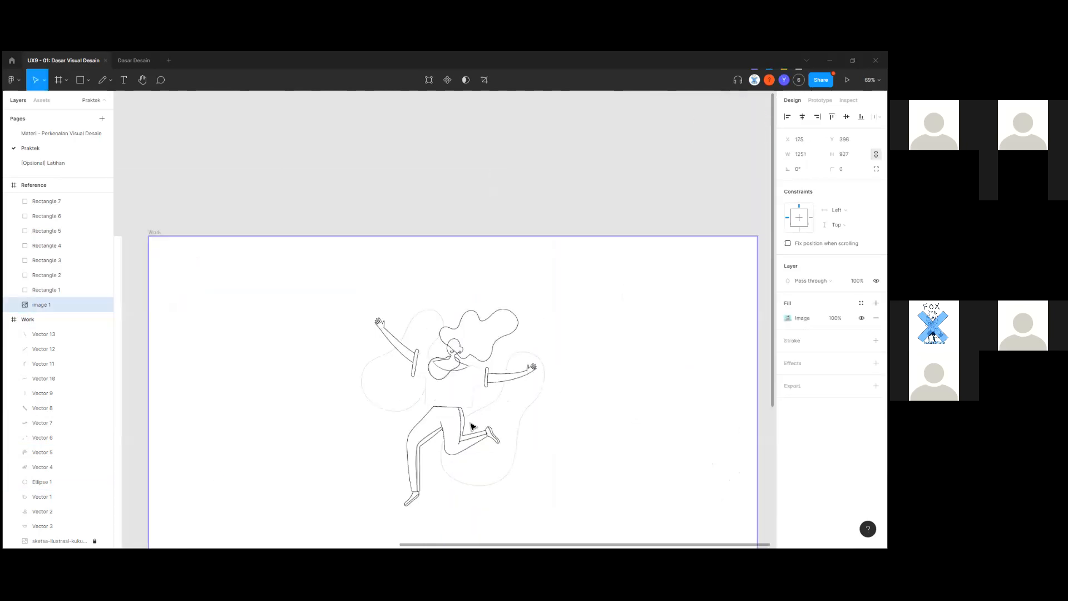
{"action": "scroll", "coordinate": [457, 415], "scroll_direction": "up", "scroll_amount": 1}
Add a fill to the shirt outline and sample the pale cream F9EFE6 from the reference.
{"action": "left_click", "coordinate": [458, 415]}
{"action": "scroll", "coordinate": [458, 415], "scroll_direction": "up", "scroll_amount": 2}
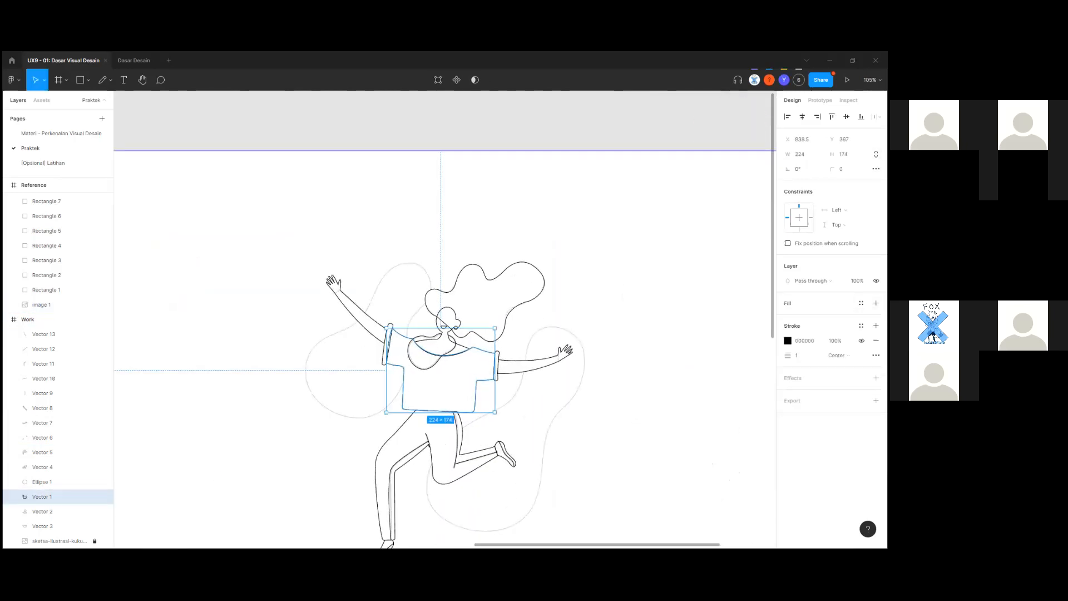
{"action": "left_click", "coordinate": [506, 429]}
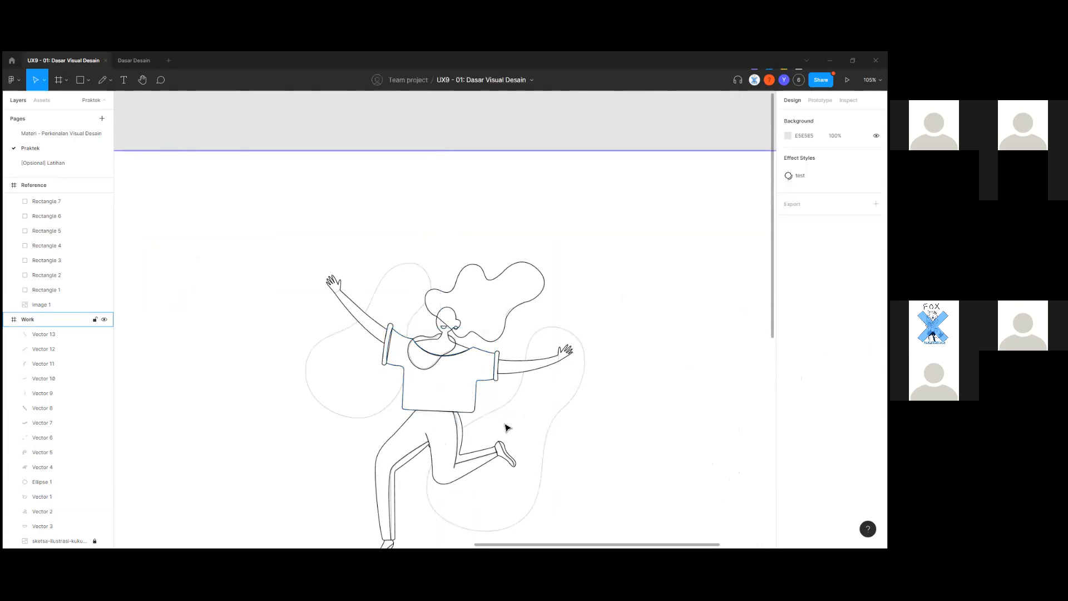
{"action": "scroll", "coordinate": [503, 426], "scroll_direction": "up", "scroll_amount": 2}
{"action": "left_click", "coordinate": [464, 389]}
{"action": "left_click", "coordinate": [529, 415]}
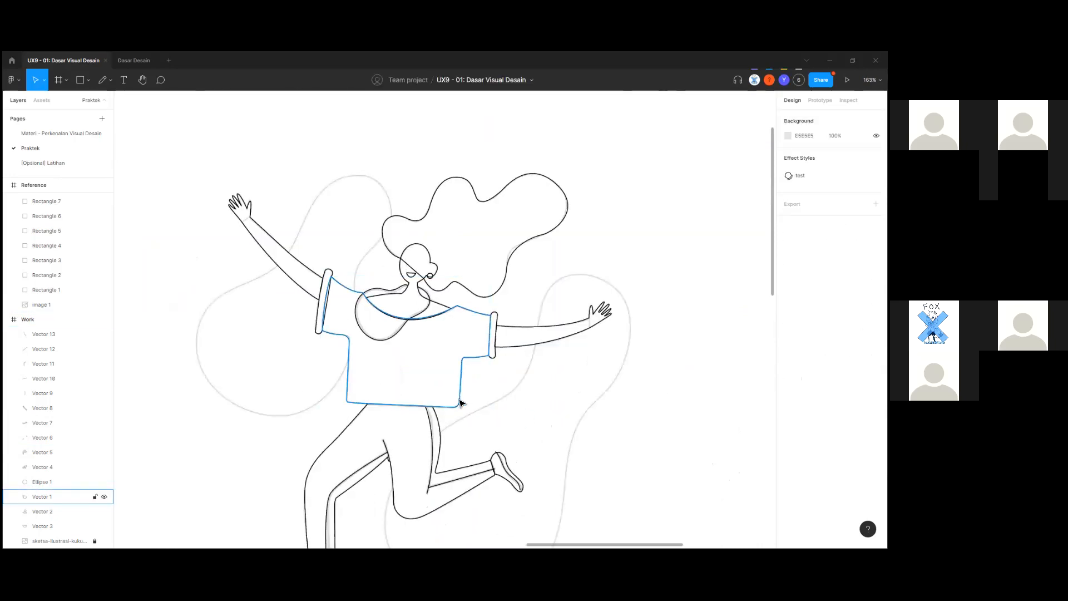
{"action": "left_click", "coordinate": [460, 402]}
{"action": "left_click", "coordinate": [876, 303]}
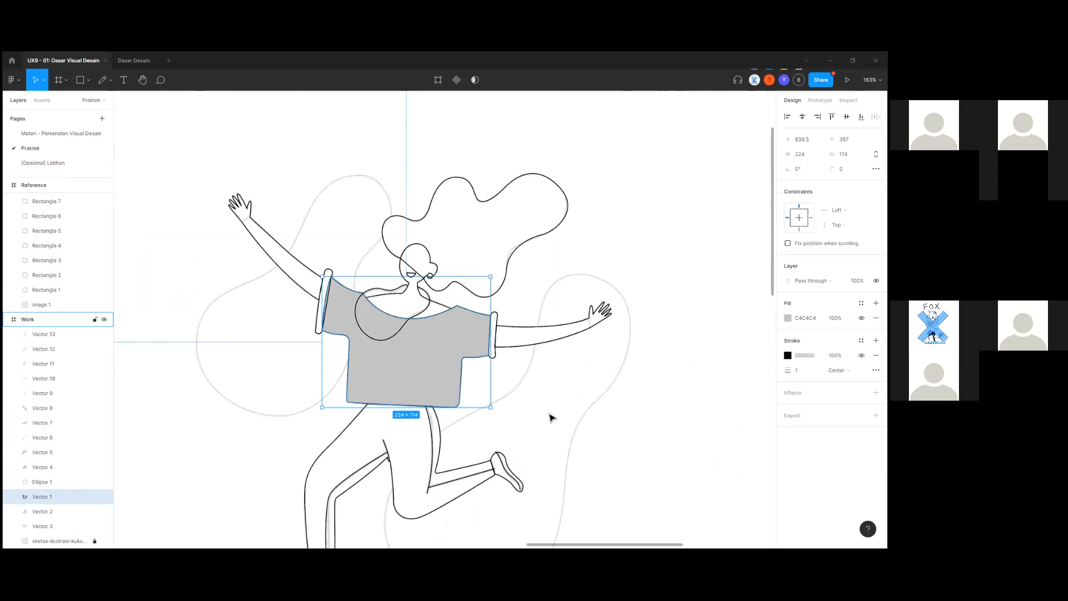
{"action": "scroll", "coordinate": [668, 358], "scroll_direction": "down", "scroll_amount": 5}
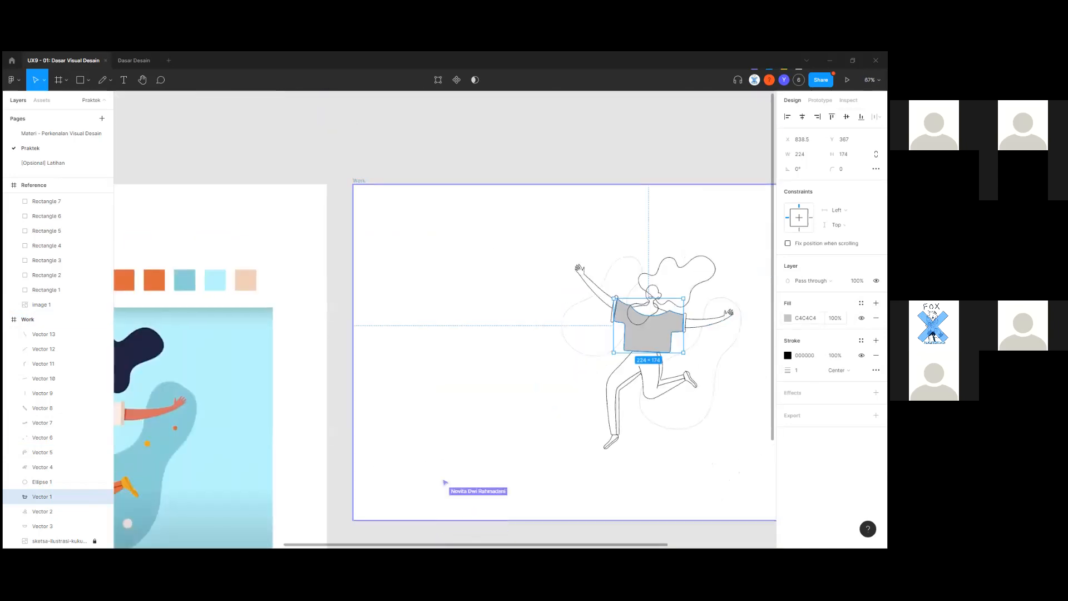
{"action": "left_click", "coordinate": [787, 317]}
{"action": "left_click", "coordinate": [678, 445]}
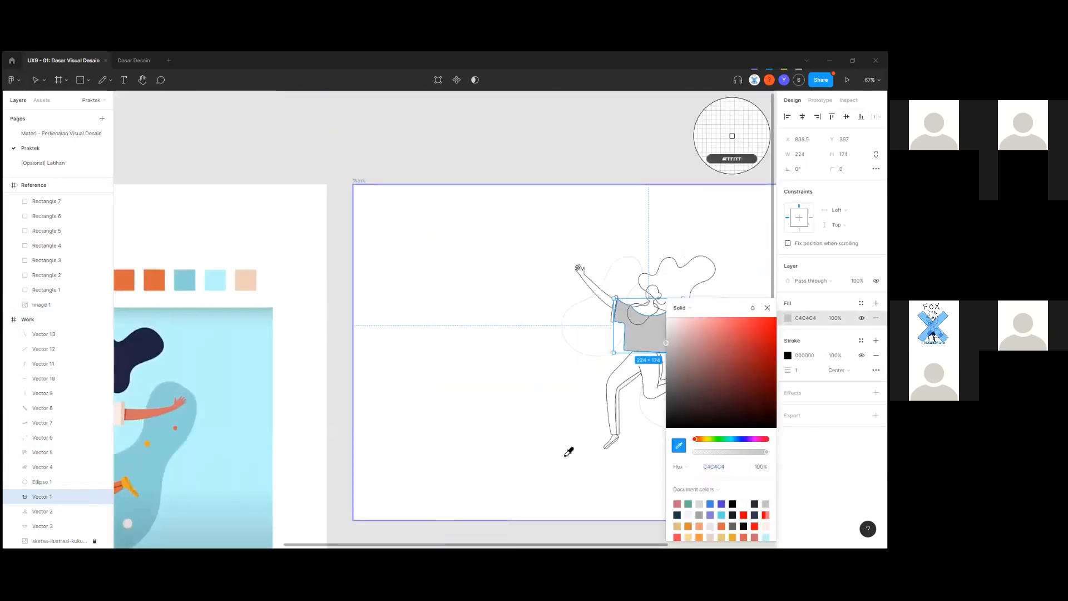
{"action": "left_click", "coordinate": [121, 419]}
{"action": "left_click", "coordinate": [348, 439]}
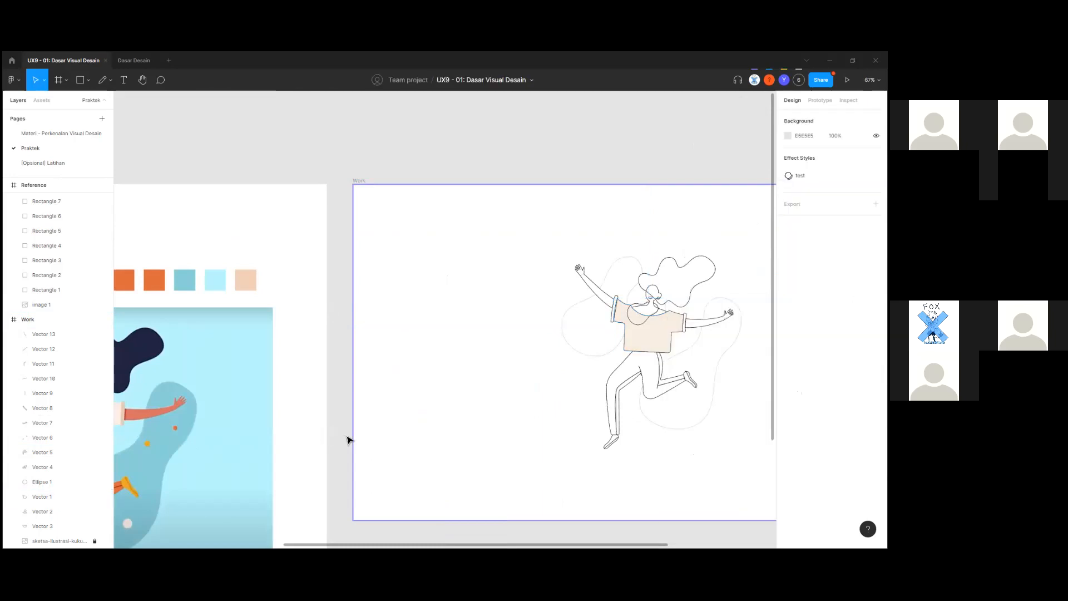
Return to the Work frame, check the filled shirt shape, and select the trouser leg path.
{"action": "scroll", "coordinate": [581, 422], "scroll_direction": "up", "scroll_amount": 10}
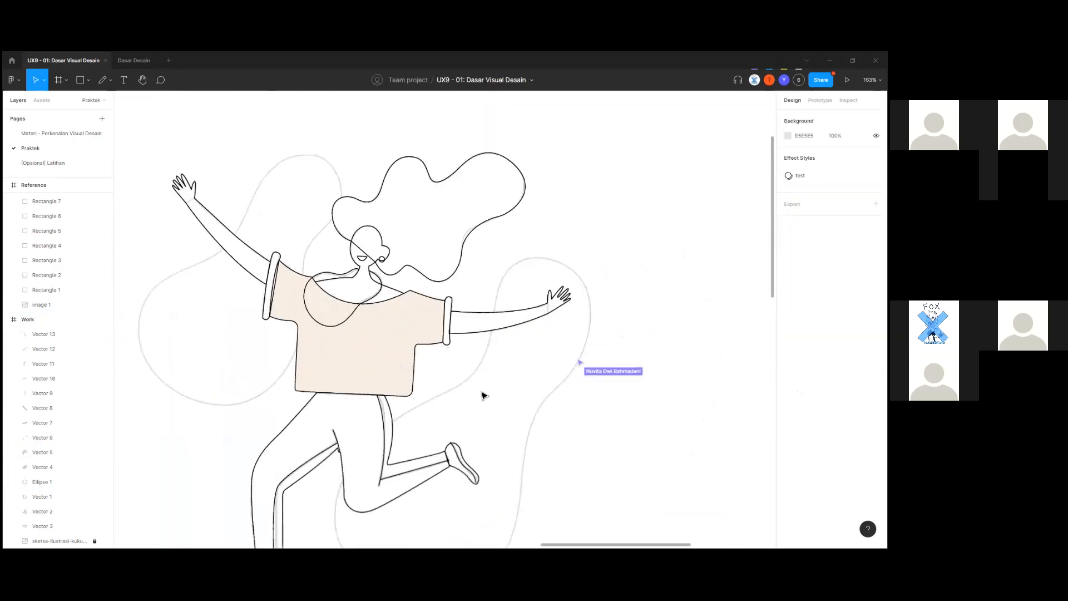
{"action": "scroll", "coordinate": [476, 395], "scroll_direction": "down", "scroll_amount": 5}
{"action": "scroll", "coordinate": [476, 395], "scroll_direction": "up", "scroll_amount": 3}
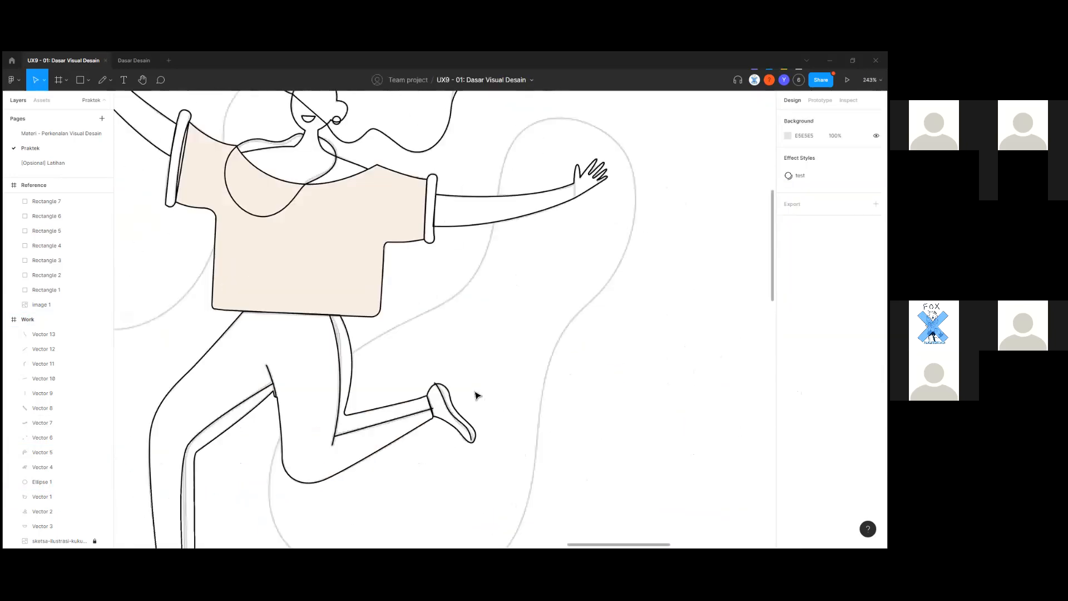
{"action": "scroll", "coordinate": [476, 395], "scroll_direction": "down", "scroll_amount": 8}
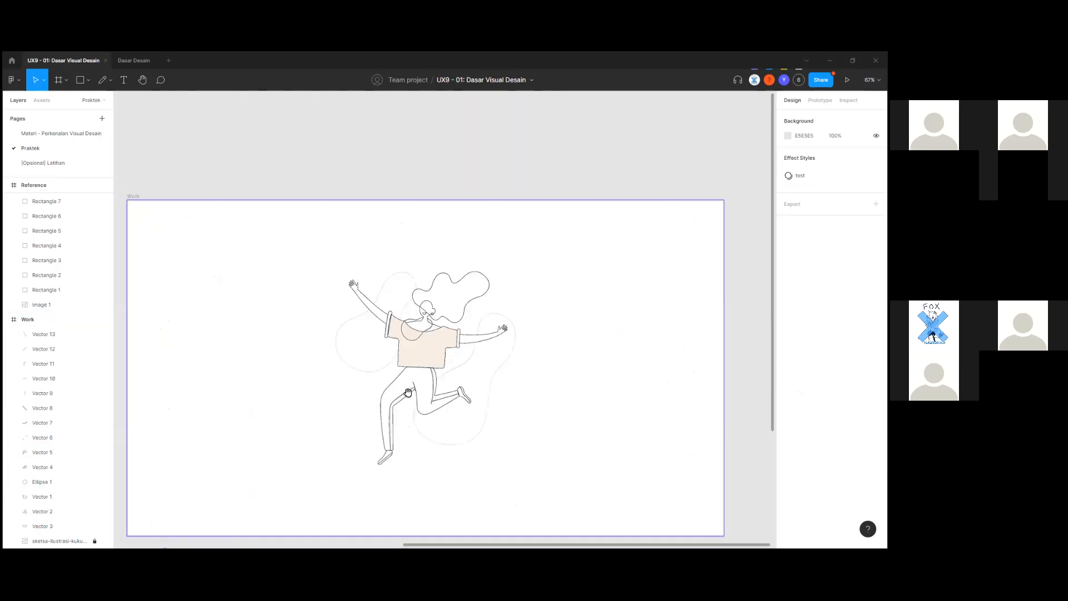
{"action": "scroll", "coordinate": [495, 367], "scroll_direction": "right", "scroll_amount": 10}
{"action": "scroll", "coordinate": [512, 344], "scroll_direction": "up", "scroll_amount": 4}
{"action": "scroll", "coordinate": [512, 344], "scroll_direction": "down", "scroll_amount": 3}
{"action": "left_click_drag", "start_coordinate": [512, 344], "coordinate": [278, 397]}
{"action": "scroll", "coordinate": [363, 336], "scroll_direction": "up", "scroll_amount": 5}
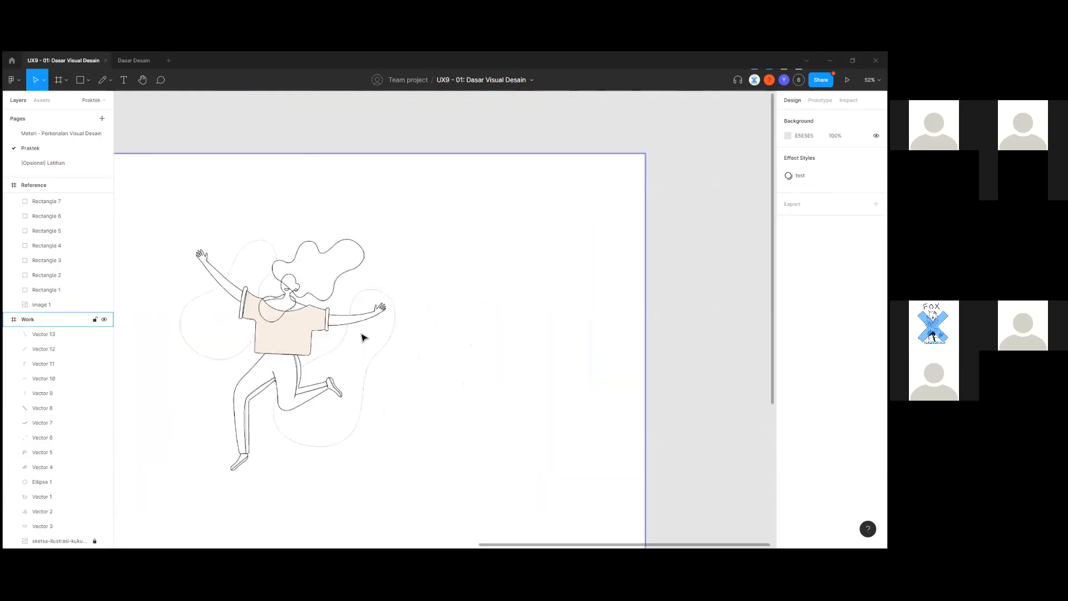
{"action": "left_click", "coordinate": [265, 359]}
{"action": "scroll", "coordinate": [372, 362], "scroll_direction": "up", "scroll_amount": 4}
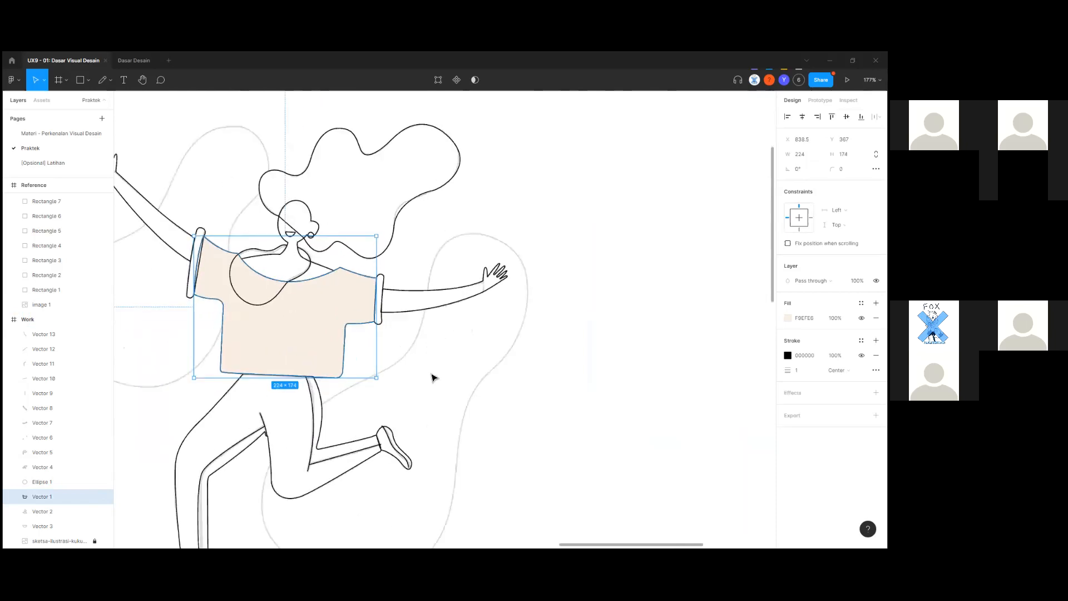
{"action": "key", "text": "Escape"}
{"action": "scroll", "coordinate": [423, 356], "scroll_direction": "down", "scroll_amount": 2}
{"action": "scroll", "coordinate": [418, 312], "scroll_direction": "up", "scroll_amount": 2}
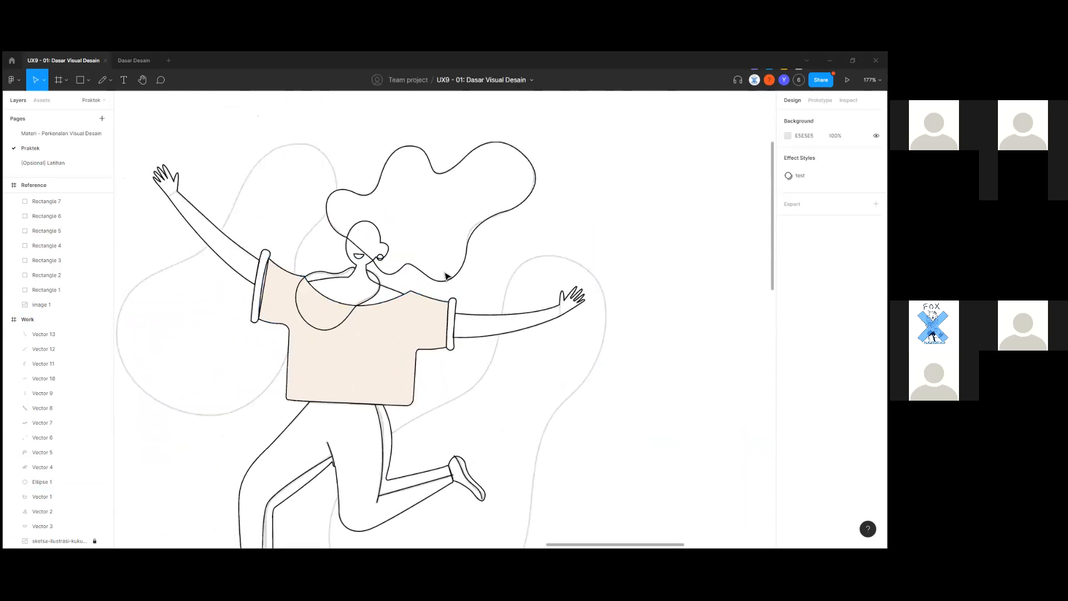
{"action": "scroll", "coordinate": [445, 295], "scroll_direction": "up", "scroll_amount": 5}
{"action": "scroll", "coordinate": [649, 319], "scroll_direction": "down", "scroll_amount": 5}
{"action": "scroll", "coordinate": [553, 427], "scroll_direction": "left", "scroll_amount": 4}
{"action": "left_click", "coordinate": [495, 370]}
Select the traced hair outline, check its context menu, then clear the selection.
{"action": "left_click", "coordinate": [493, 372]}
{"action": "scroll", "coordinate": [454, 382], "scroll_direction": "up", "scroll_amount": 5}
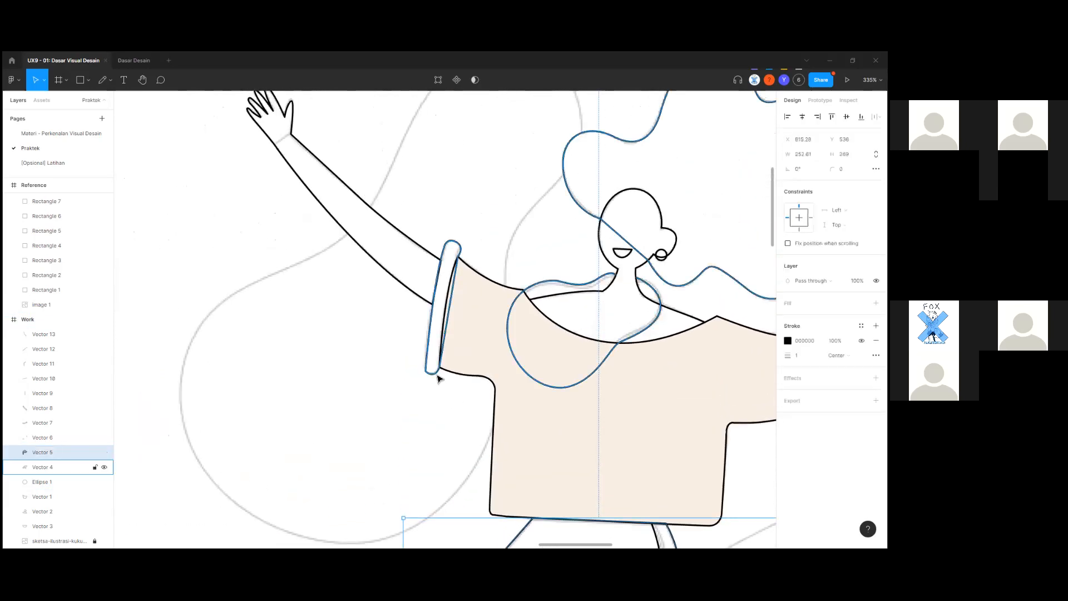
{"action": "scroll", "coordinate": [453, 345], "scroll_direction": "right", "scroll_amount": 1}
{"action": "left_click", "coordinate": [495, 307]}
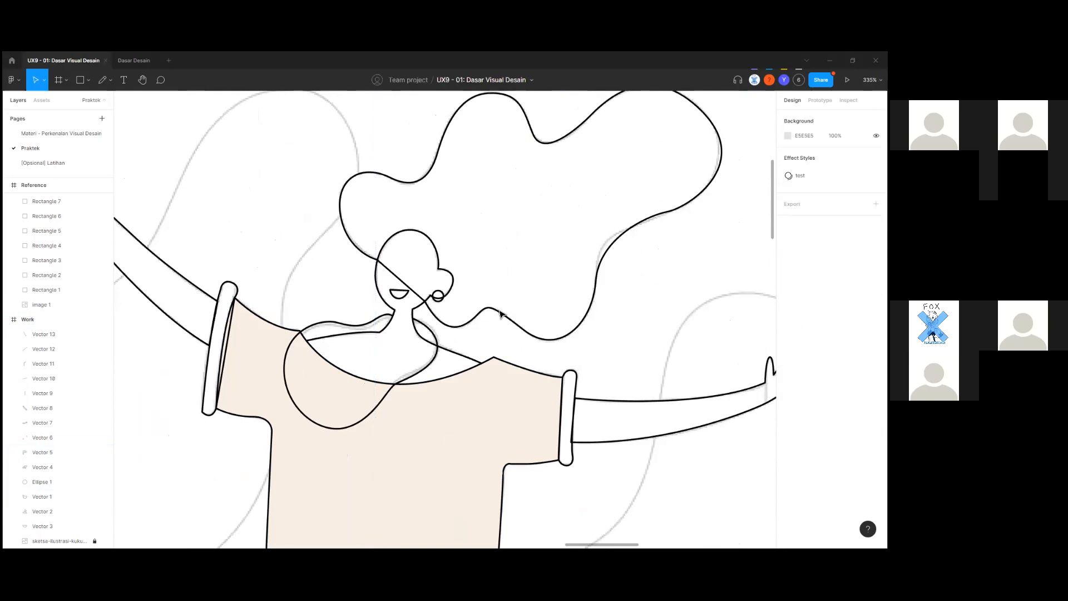
{"action": "left_click", "coordinate": [501, 313]}
{"action": "scroll", "coordinate": [493, 334], "scroll_direction": "down", "scroll_amount": 4}
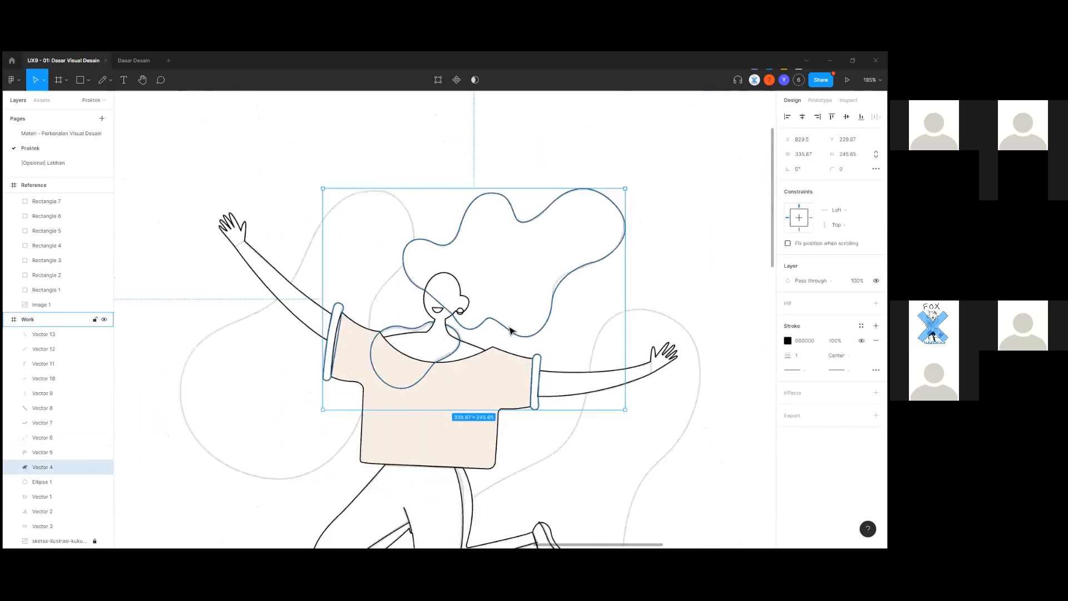
{"action": "right_click", "coordinate": [508, 331]}
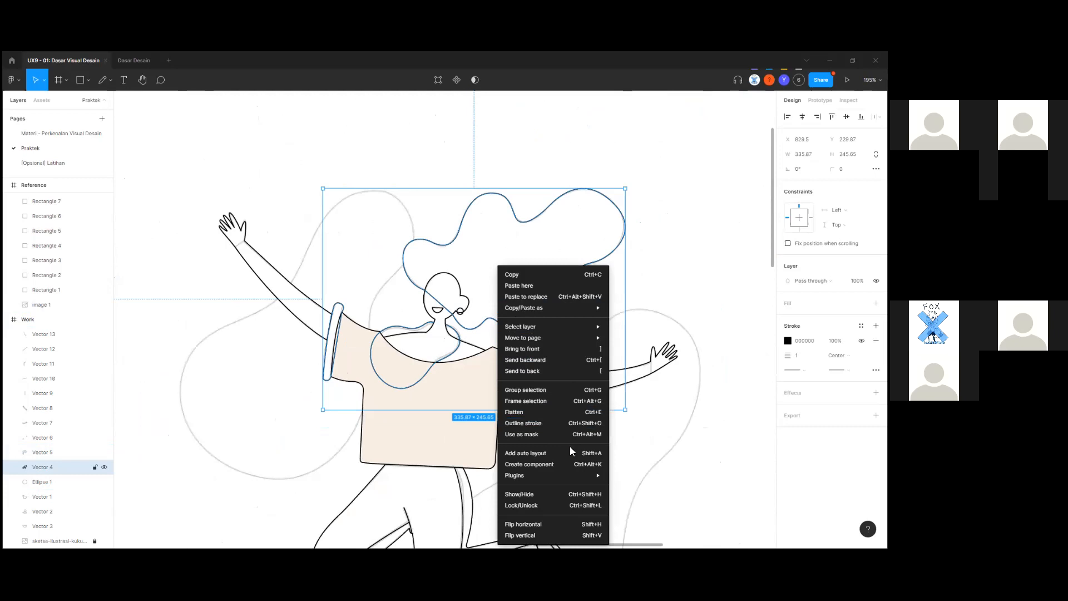
{"action": "left_click", "coordinate": [675, 466]}
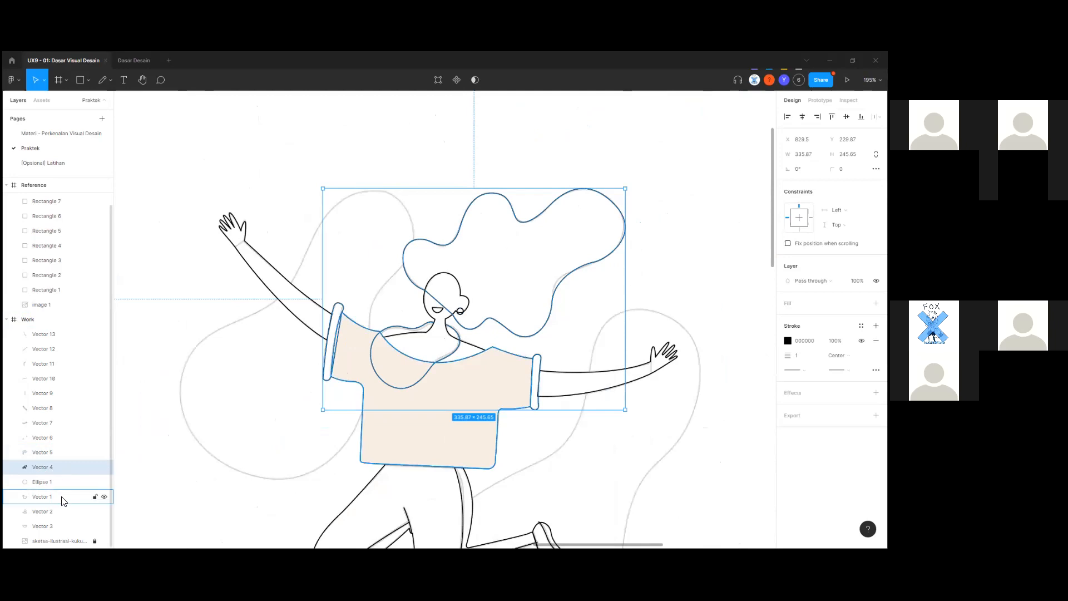
{"action": "left_click", "coordinate": [190, 477]}
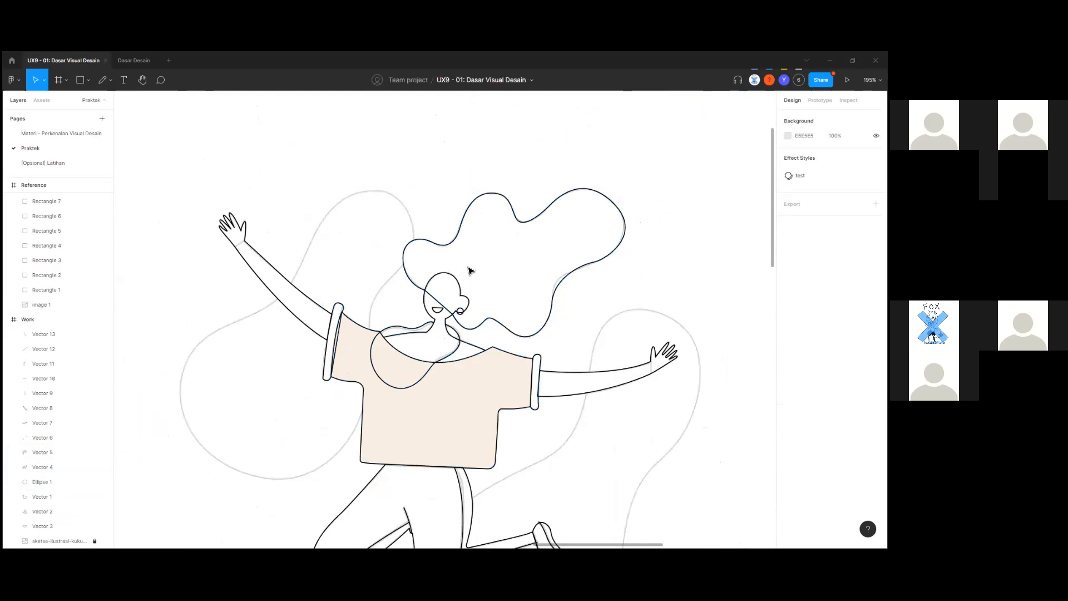
Open the hair outline's points, exit editing, and delete the traced hair outline.
{"action": "scroll", "coordinate": [501, 333], "scroll_direction": "up", "scroll_amount": 5}
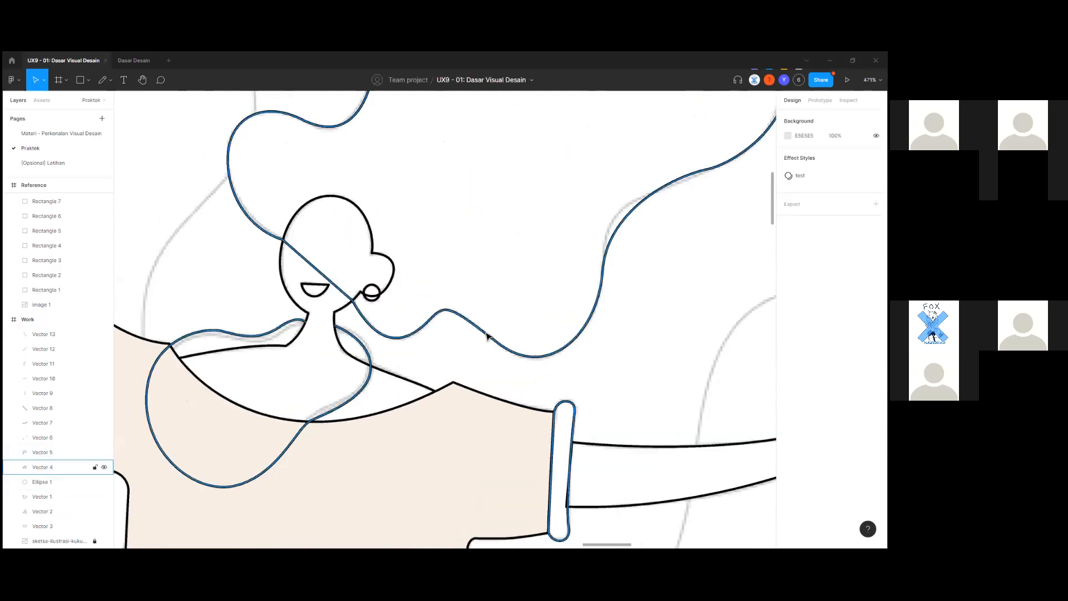
{"action": "double_click", "coordinate": [489, 336]}
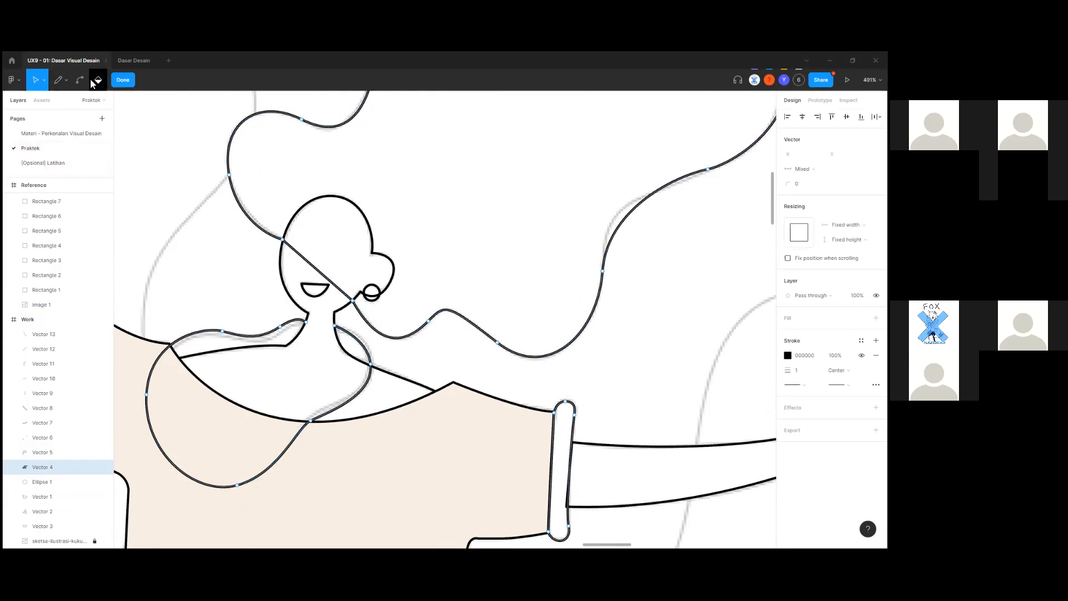
{"action": "key", "text": "Escape"}
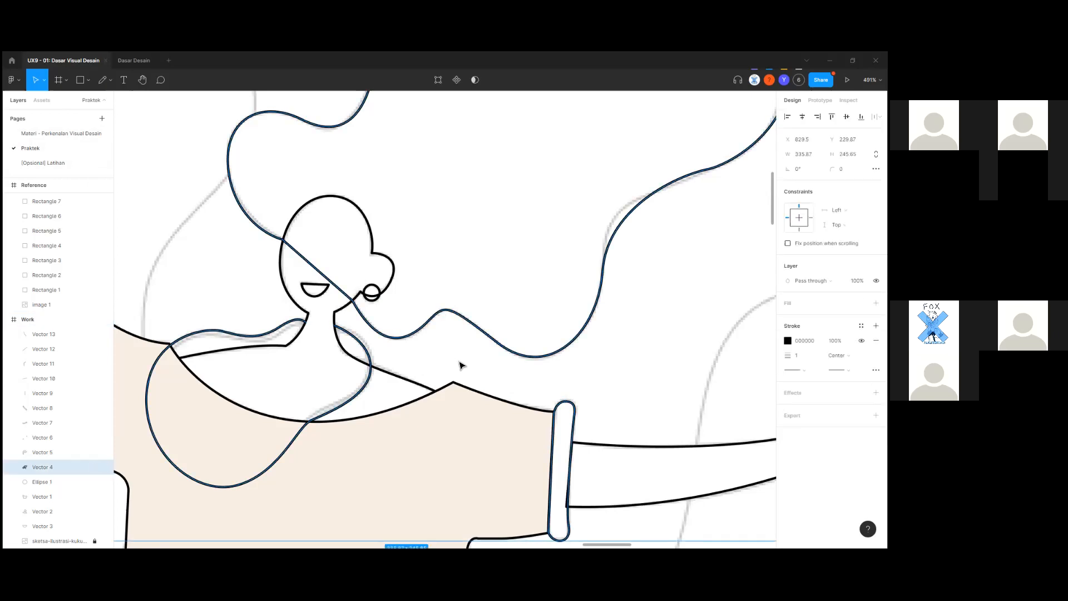
{"action": "scroll", "coordinate": [459, 364], "scroll_direction": "down", "scroll_amount": 5}
{"action": "key", "text": "Delete"}
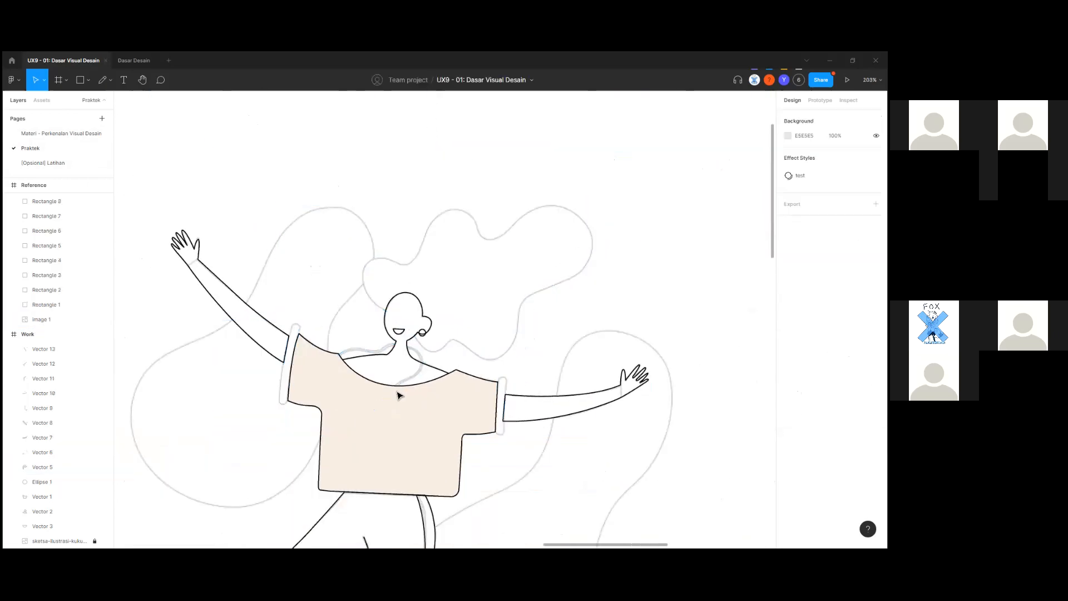
{"action": "scroll", "coordinate": [382, 381], "scroll_direction": "up", "scroll_amount": 3}
{"action": "scroll", "coordinate": [255, 407], "scroll_direction": "up", "scroll_amount": 5}
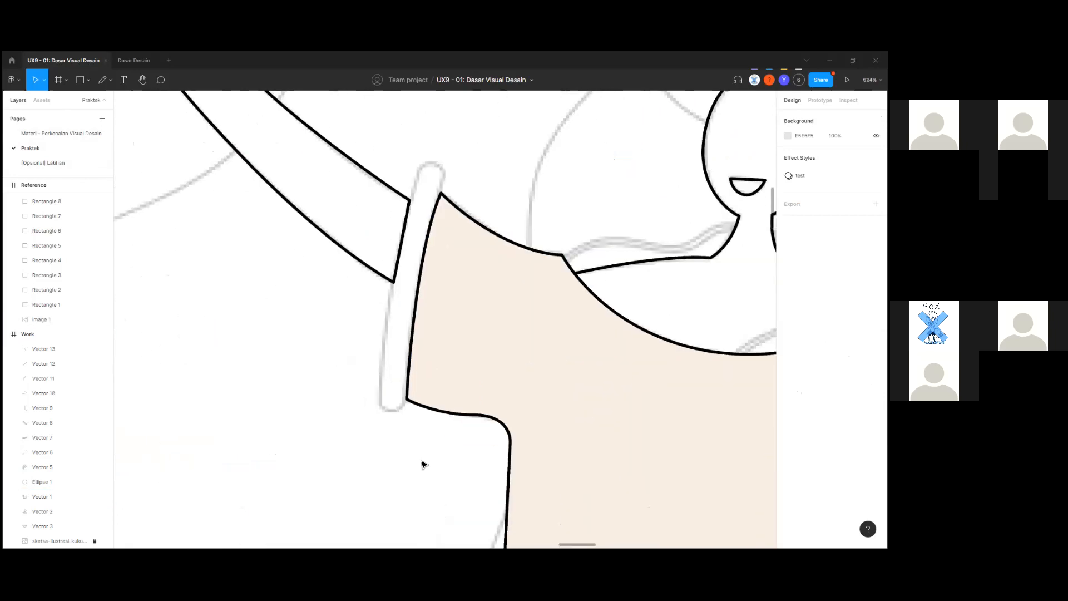
Trace the left sleeve cuff with the Pen tool as a closed, curved path.
{"action": "key", "text": "p"}
{"action": "scroll", "coordinate": [423, 392], "scroll_direction": "up", "scroll_amount": 2}
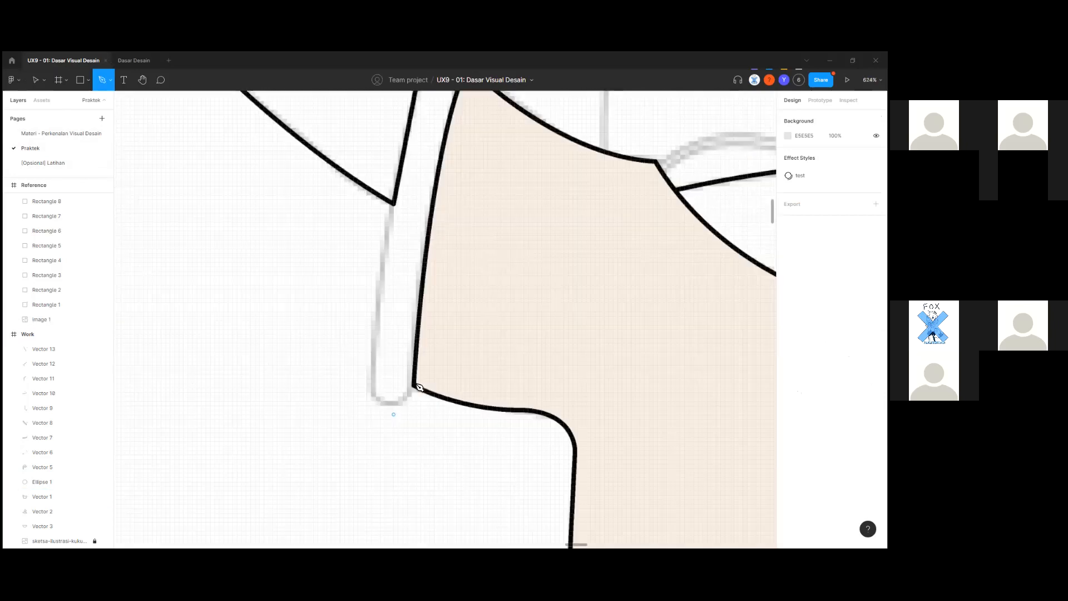
{"action": "left_click_drag", "start_coordinate": [373, 397], "coordinate": [343, 369]}
{"action": "scroll", "coordinate": [386, 353], "scroll_direction": "up", "scroll_amount": 3}
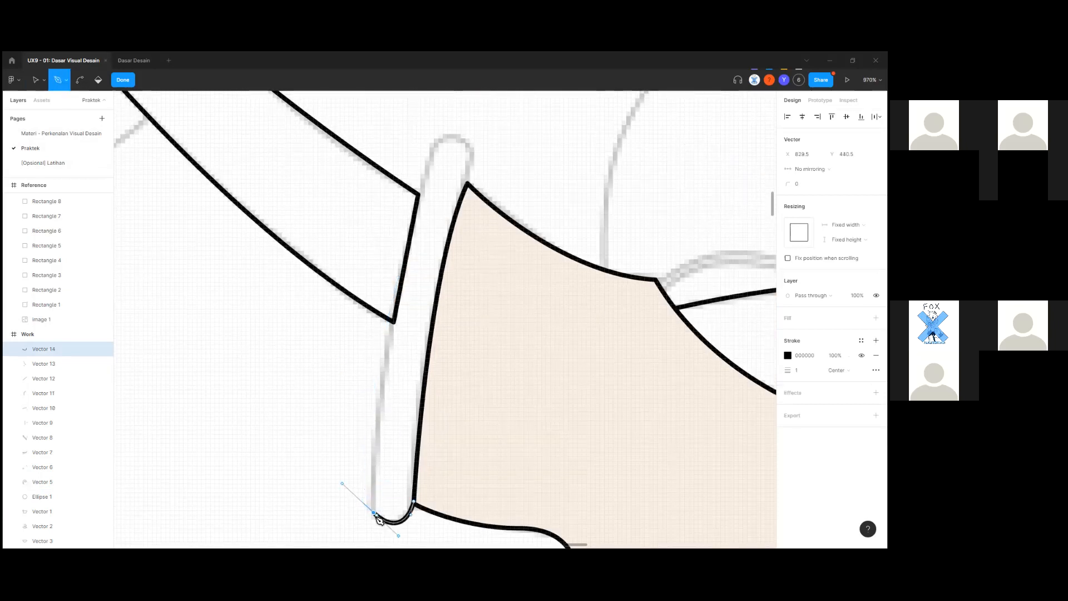
{"action": "scroll", "coordinate": [381, 515], "scroll_direction": "down", "scroll_amount": 3}
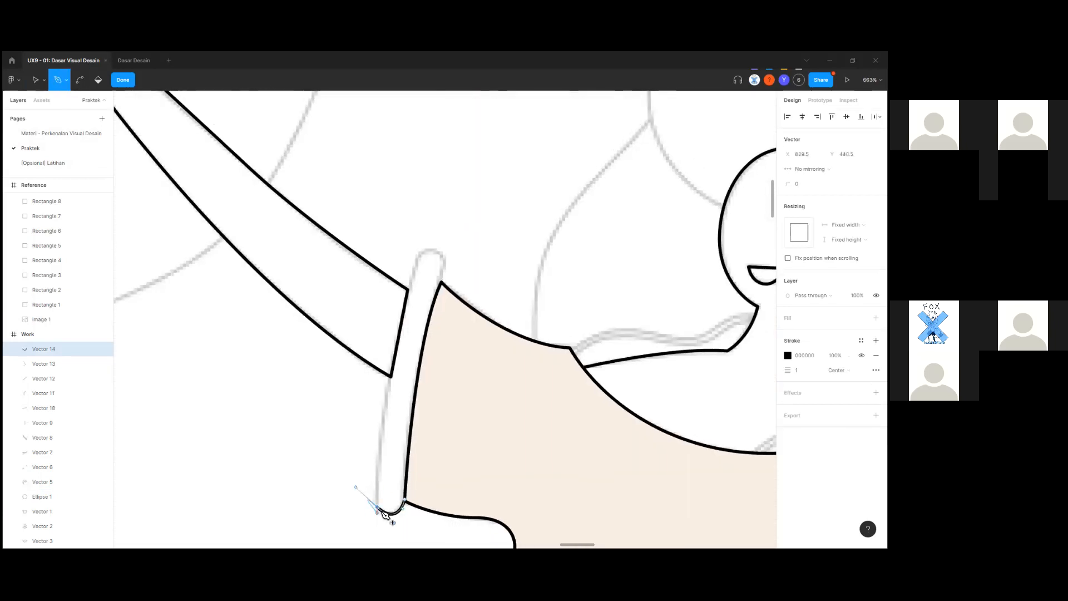
{"action": "scroll", "coordinate": [390, 501], "scroll_direction": "up", "scroll_amount": 3}
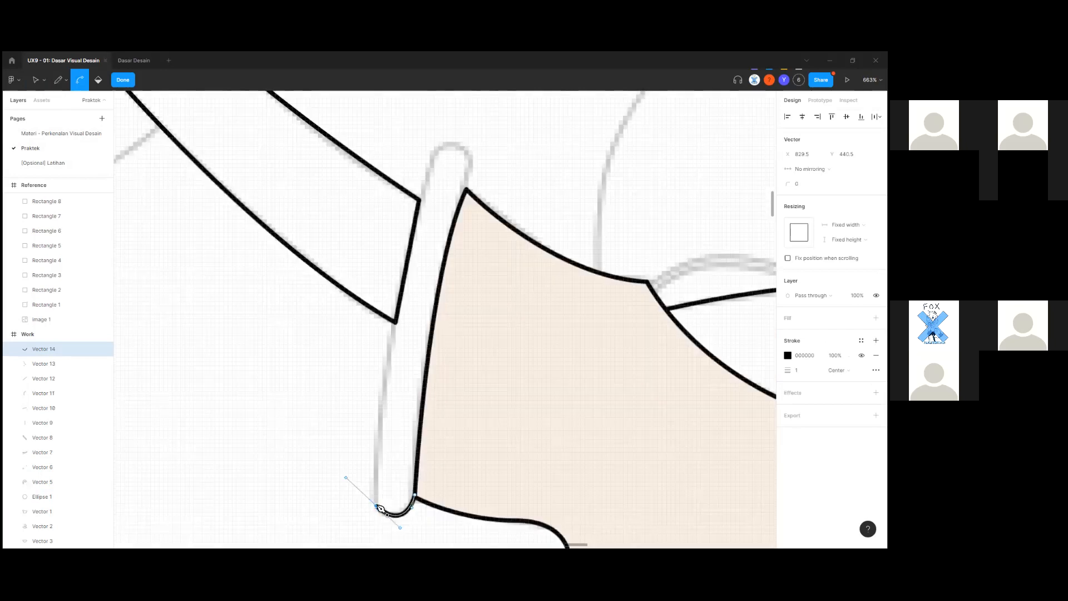
{"action": "scroll", "coordinate": [408, 360], "scroll_direction": "down", "scroll_amount": 3}
{"action": "left_click_drag", "start_coordinate": [412, 298], "coordinate": [443, 243]}
{"action": "scroll", "coordinate": [409, 325], "scroll_direction": "up", "scroll_amount": 4}
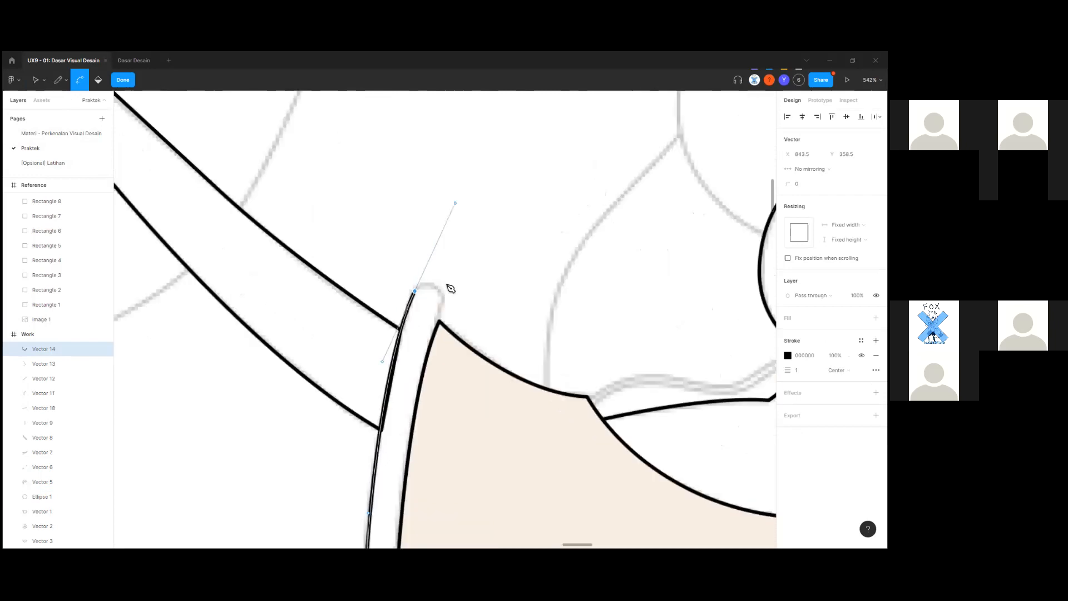
{"action": "left_click", "coordinate": [416, 286]}
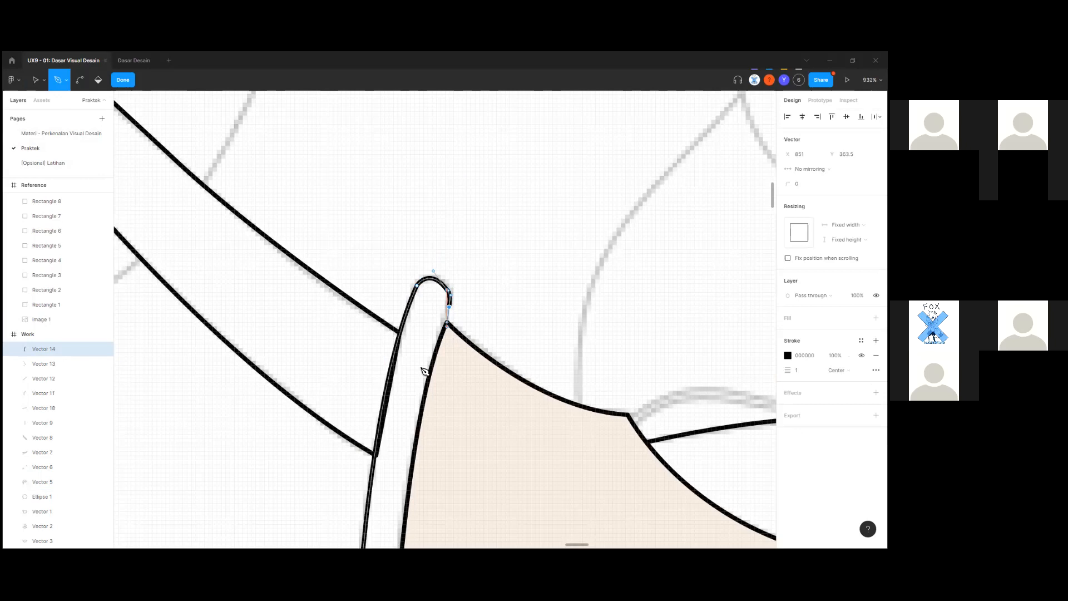
{"action": "scroll", "coordinate": [424, 371], "scroll_direction": "down", "scroll_amount": 5}
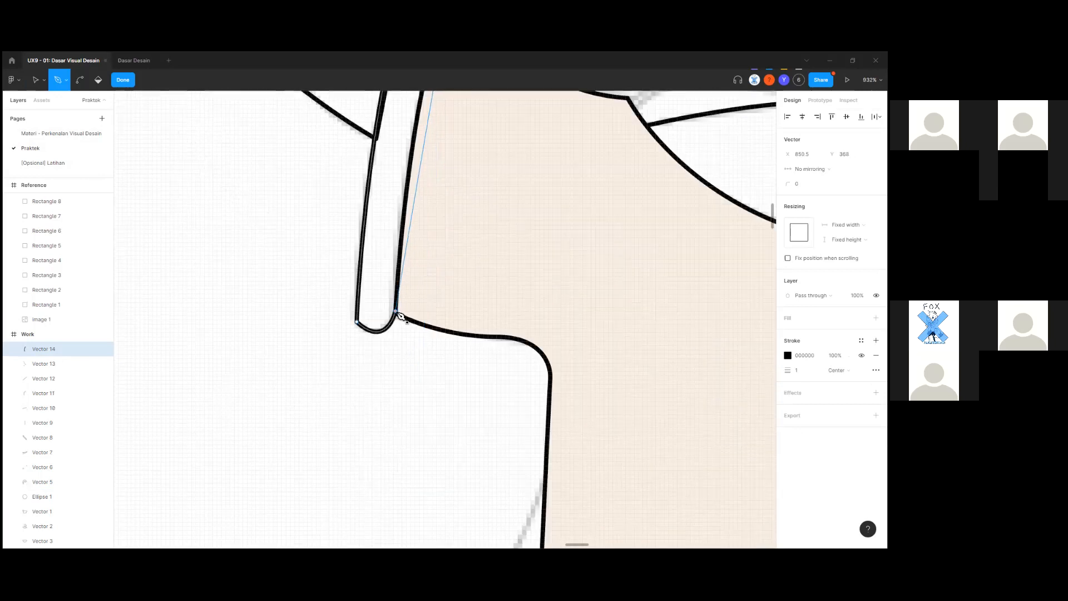
{"action": "left_click", "coordinate": [396, 312]}
{"action": "scroll", "coordinate": [404, 346], "scroll_direction": "down", "scroll_amount": 3, "text": "ctrl"}
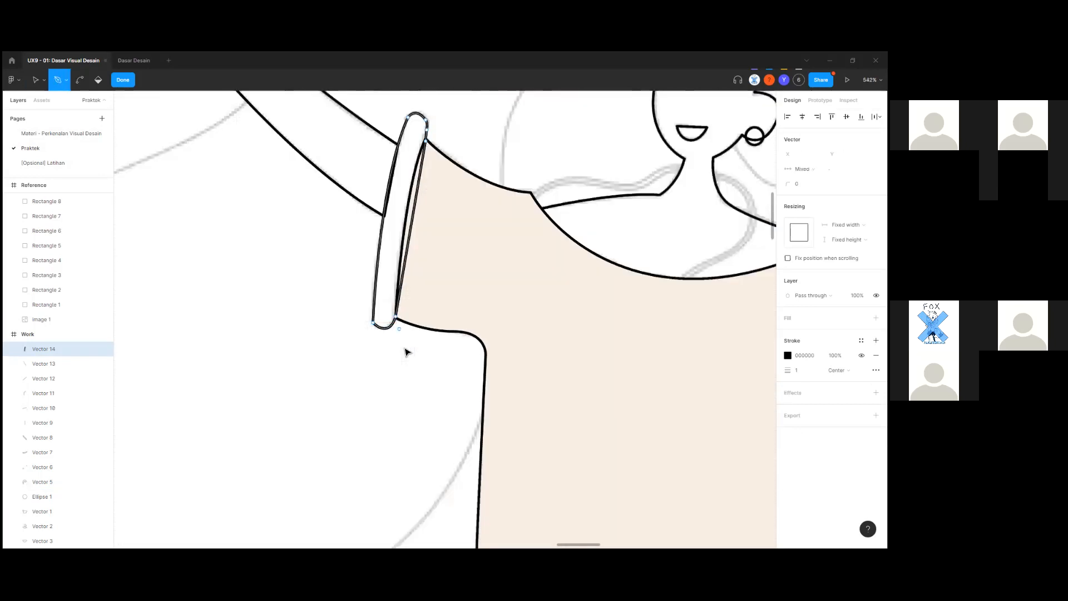
{"action": "key", "text": "Escape"}
{"action": "key", "text": "Escape"}
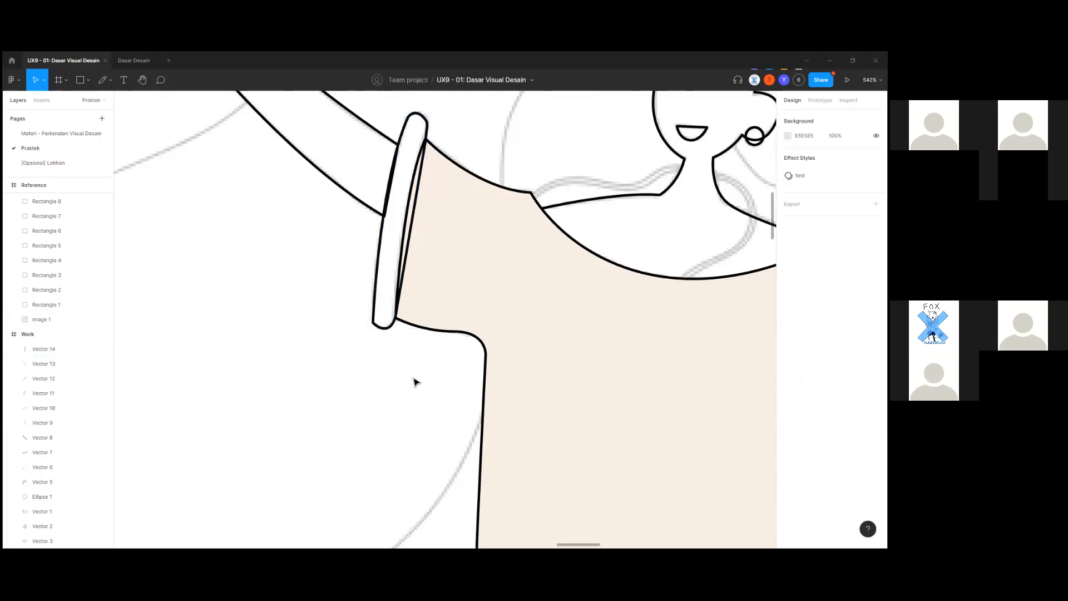
Select the pants outline, enter and exit its point editing, then deselect it.
{"action": "scroll", "coordinate": [404, 351], "scroll_direction": "down", "scroll_amount": 4, "text": "ctrl"}
{"action": "scroll", "coordinate": [398, 476], "scroll_direction": "right", "scroll_amount": 1}
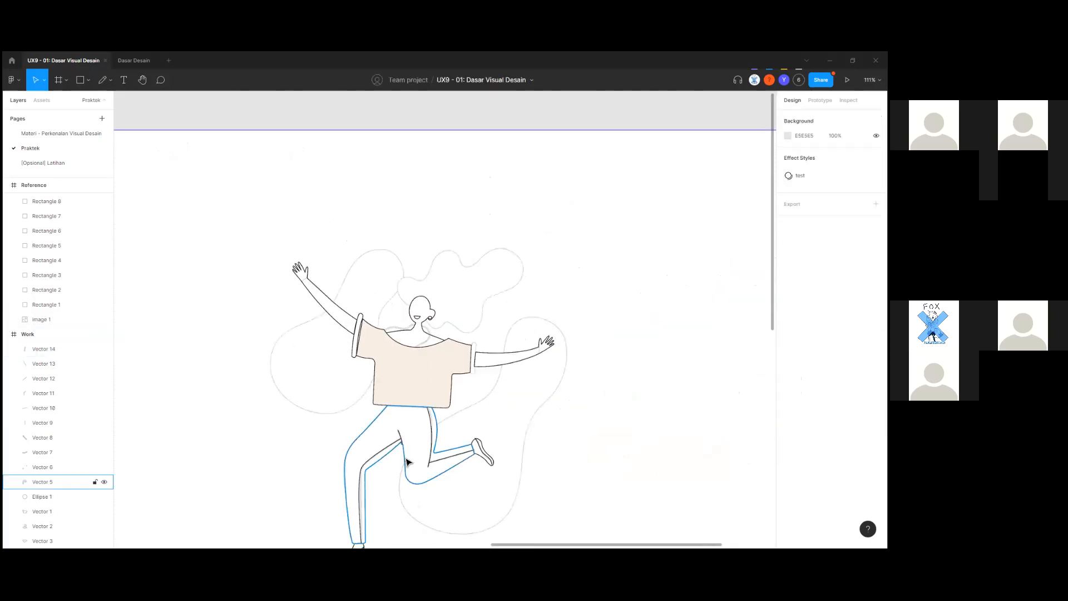
{"action": "left_click", "coordinate": [405, 460]}
{"action": "key", "text": "Return"}
{"action": "key", "text": "Escape"}
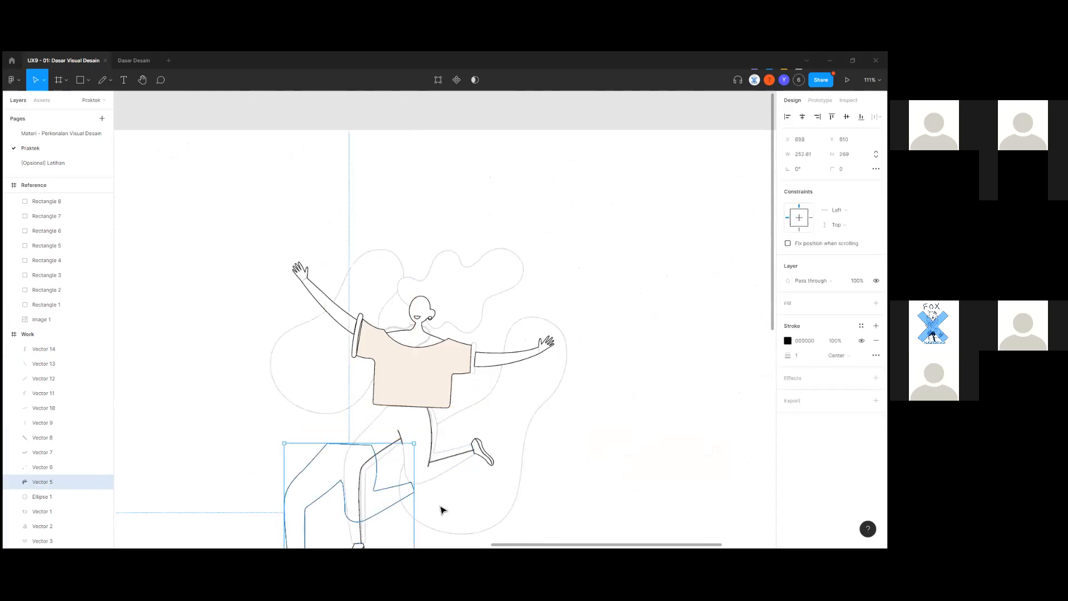
{"action": "key", "text": "Escape"}
{"action": "scroll", "coordinate": [445, 356], "scroll_direction": "up", "scroll_amount": 2}
{"action": "scroll", "coordinate": [444, 355], "scroll_direction": "up", "scroll_amount": 10}
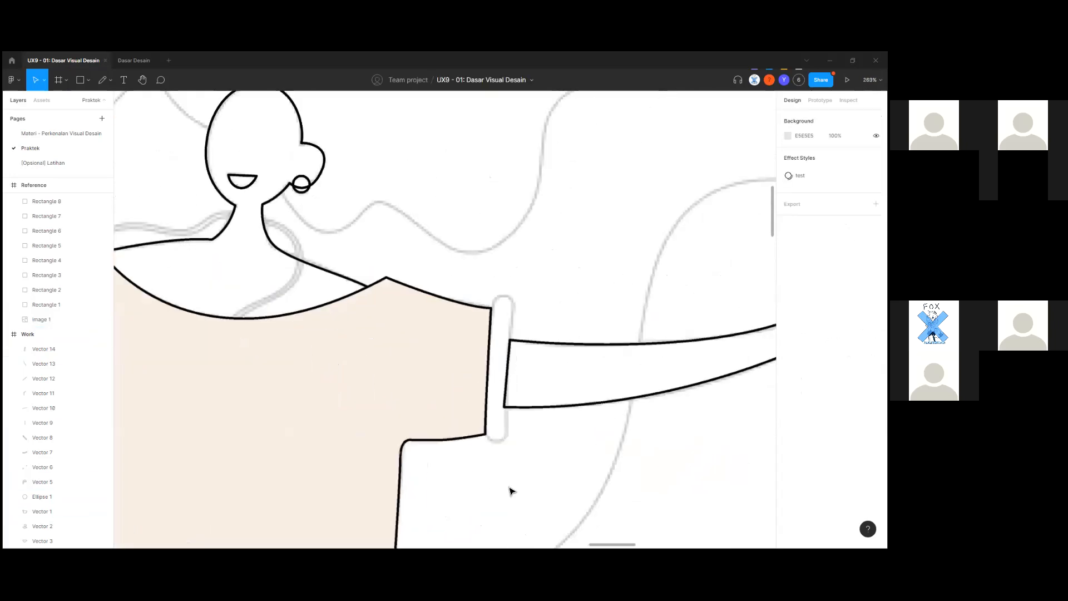
Trace the right sleeve cuff with the Pen tool from the sleeve corner to the cuff top.
{"action": "key", "text": "p"}
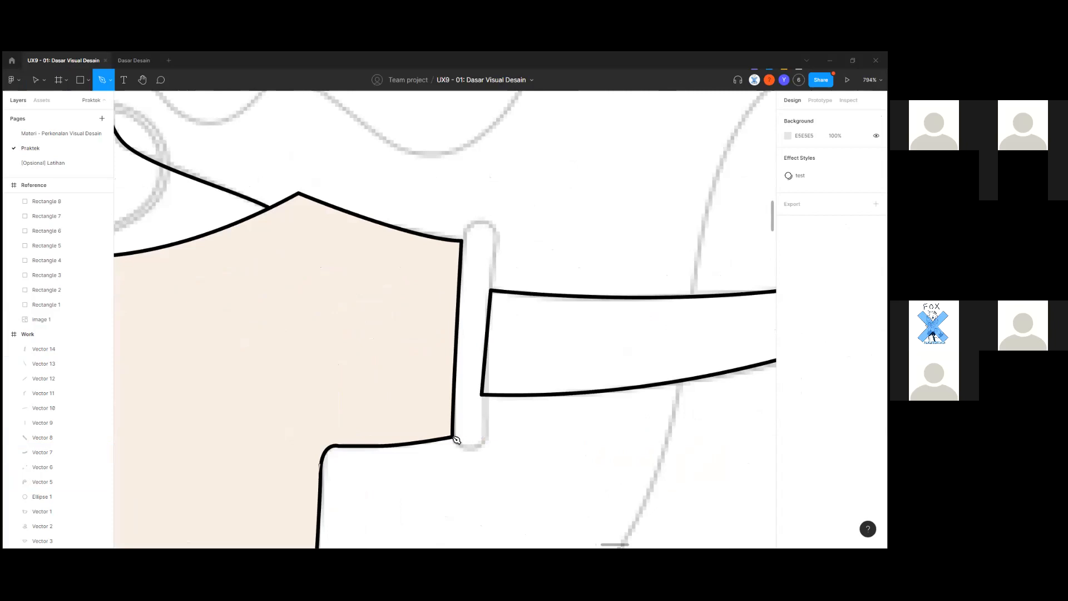
{"action": "scroll", "coordinate": [453, 437], "scroll_direction": "up", "scroll_amount": 1}
{"action": "left_click", "coordinate": [453, 437]}
{"action": "left_click", "coordinate": [503, 433]}
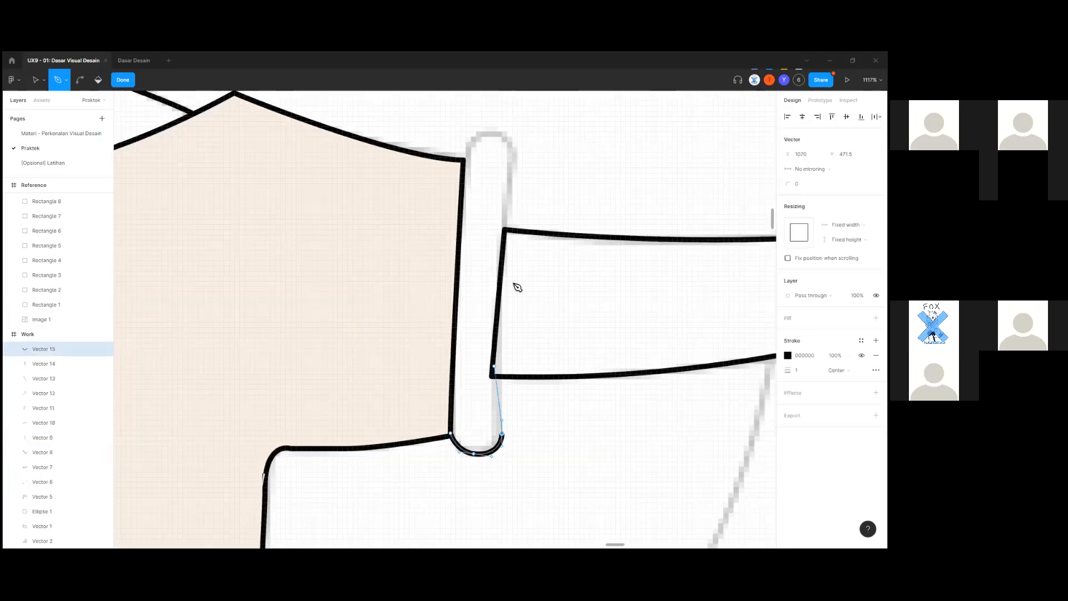
{"action": "scroll", "coordinate": [517, 287], "scroll_direction": "up", "scroll_amount": 3}
{"action": "left_click", "coordinate": [510, 254]}
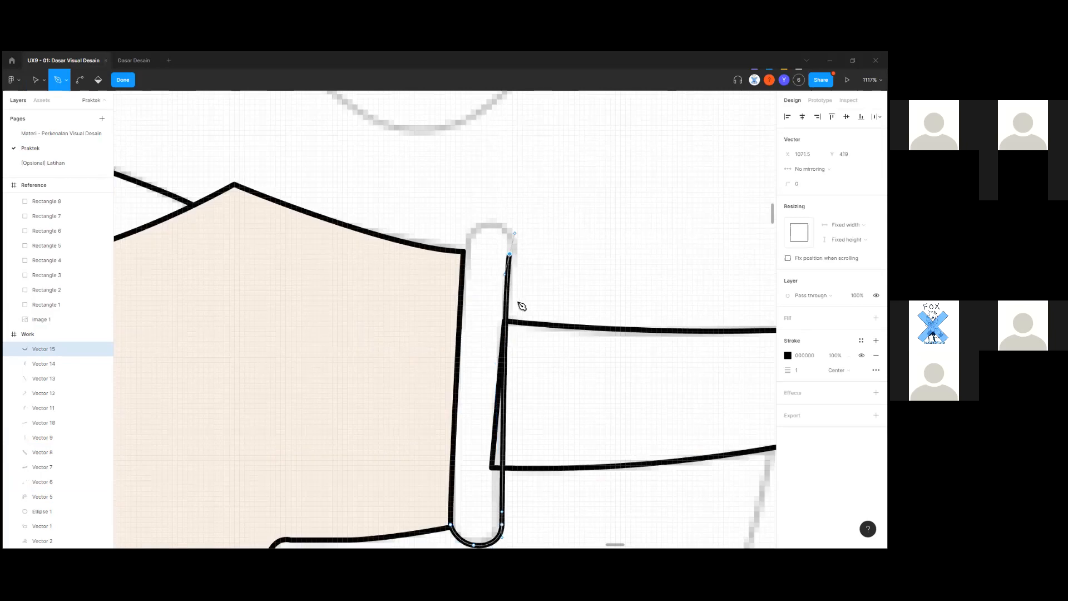
{"action": "scroll", "coordinate": [476, 302], "scroll_direction": "up", "scroll_amount": 3}
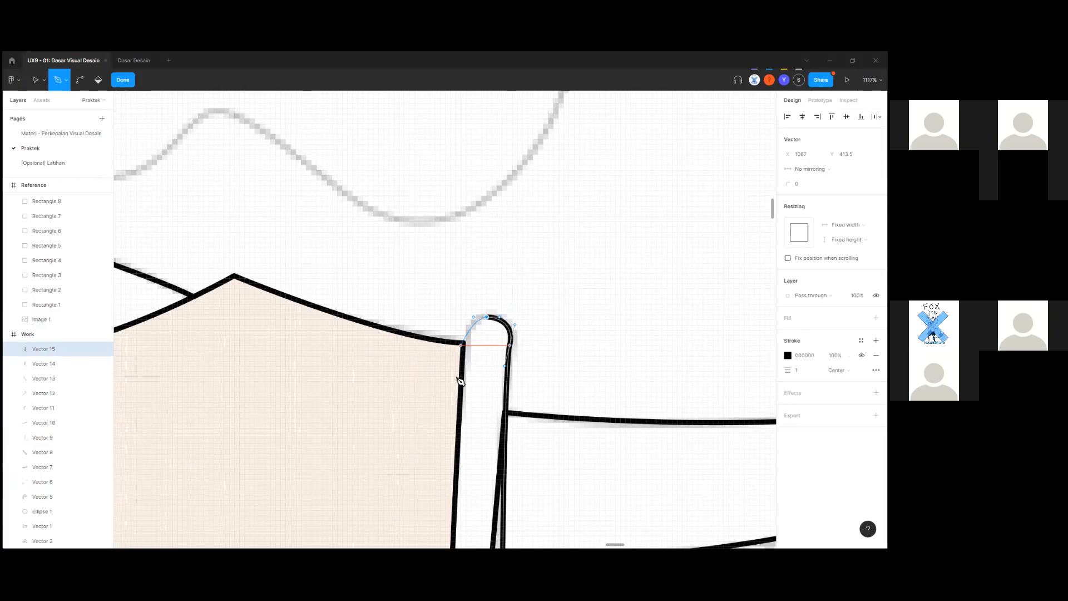
{"action": "scroll", "coordinate": [460, 369], "scroll_direction": "down", "scroll_amount": 10}
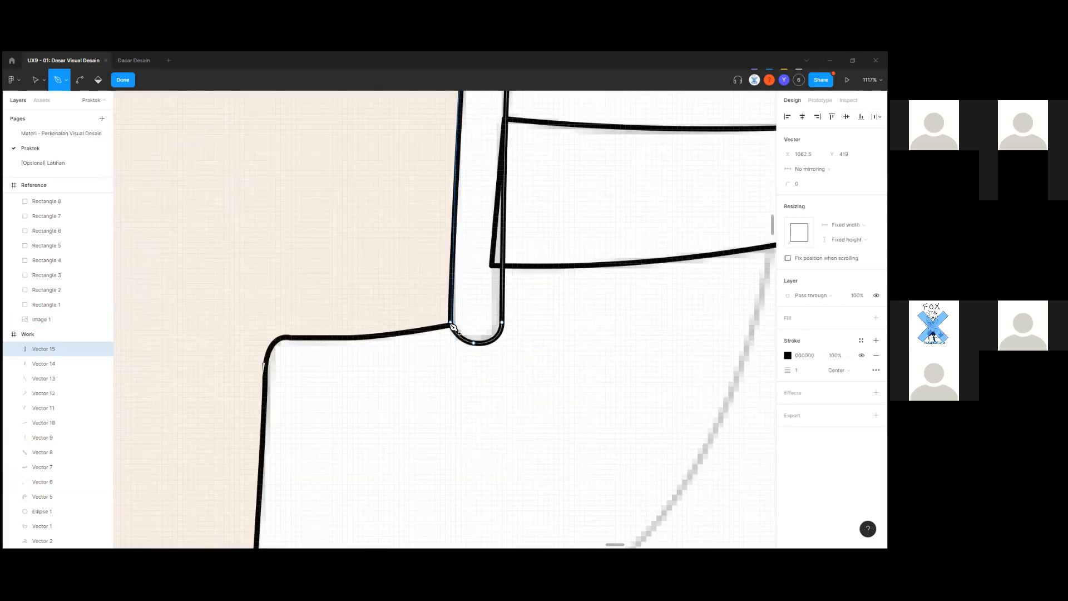
{"action": "key", "text": "Escape"}
{"action": "scroll", "coordinate": [476, 421], "scroll_direction": "down", "scroll_amount": 5}
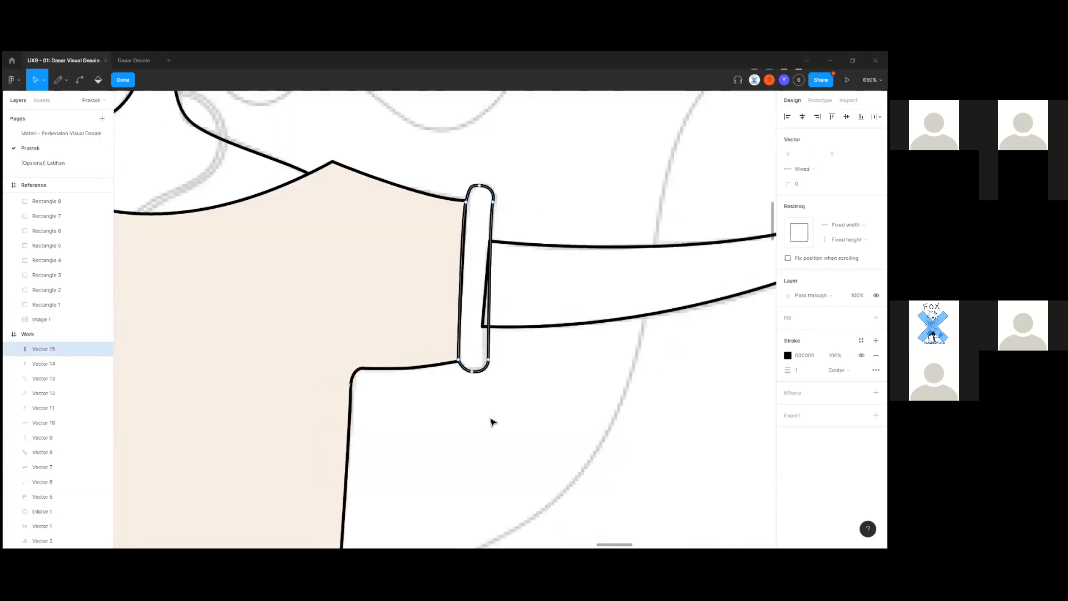
{"action": "scroll", "coordinate": [474, 378], "scroll_direction": "down", "scroll_amount": 5}
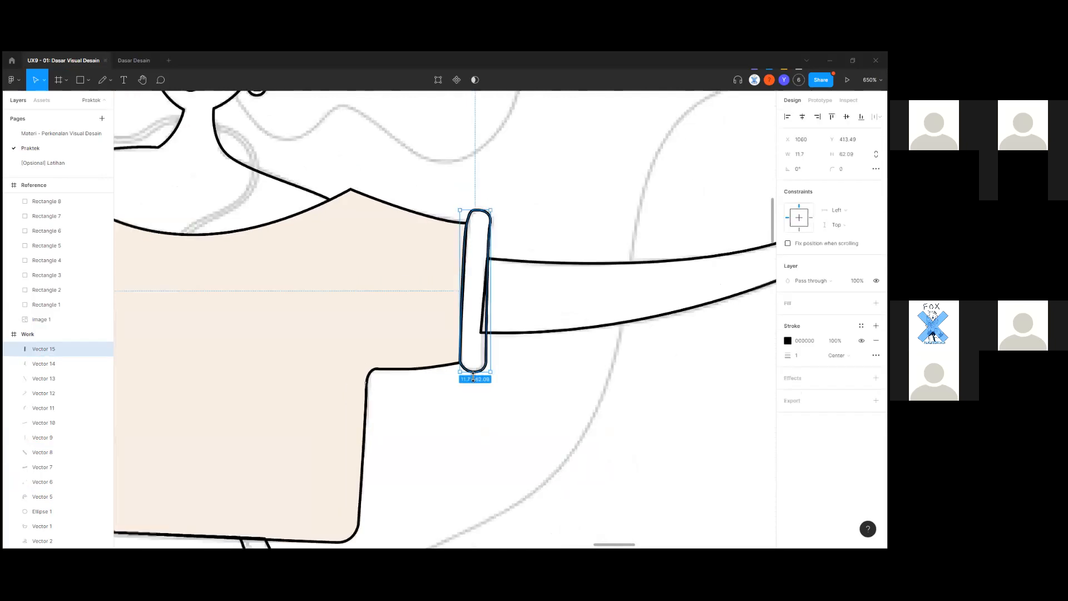
{"action": "scroll", "coordinate": [470, 412], "scroll_direction": "down", "scroll_amount": 5}
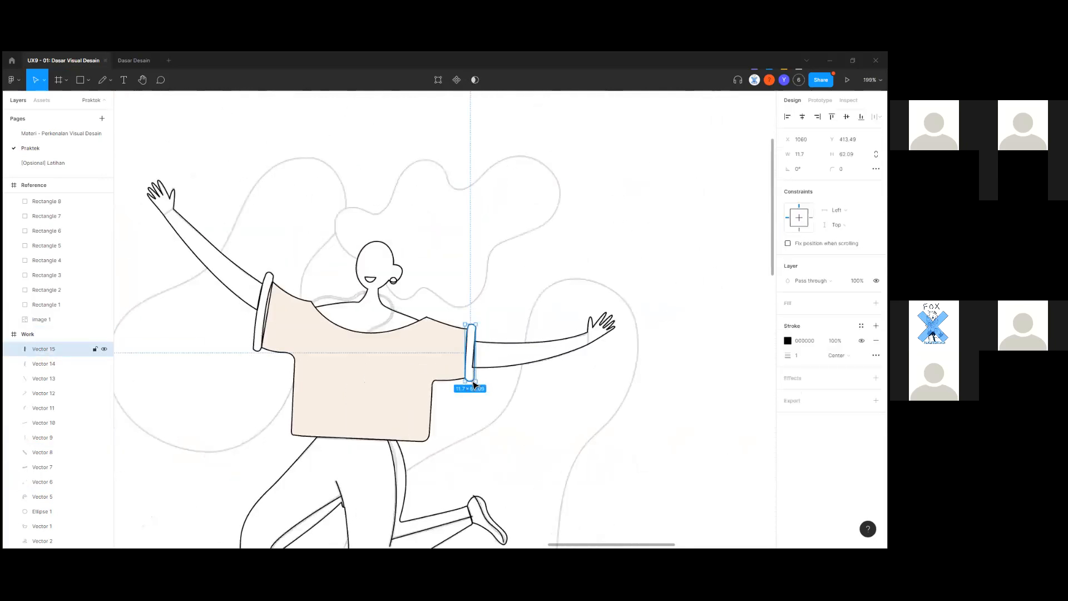
Undo an accidental move of the new right cuff and deselect it.
{"action": "left_click_drag", "start_coordinate": [471, 380], "coordinate": [509, 410]}
{"action": "scroll", "coordinate": [476, 433], "scroll_direction": "down", "scroll_amount": 5}
{"action": "key", "text": "ctrl+z"}
{"action": "left_click", "coordinate": [500, 405]}
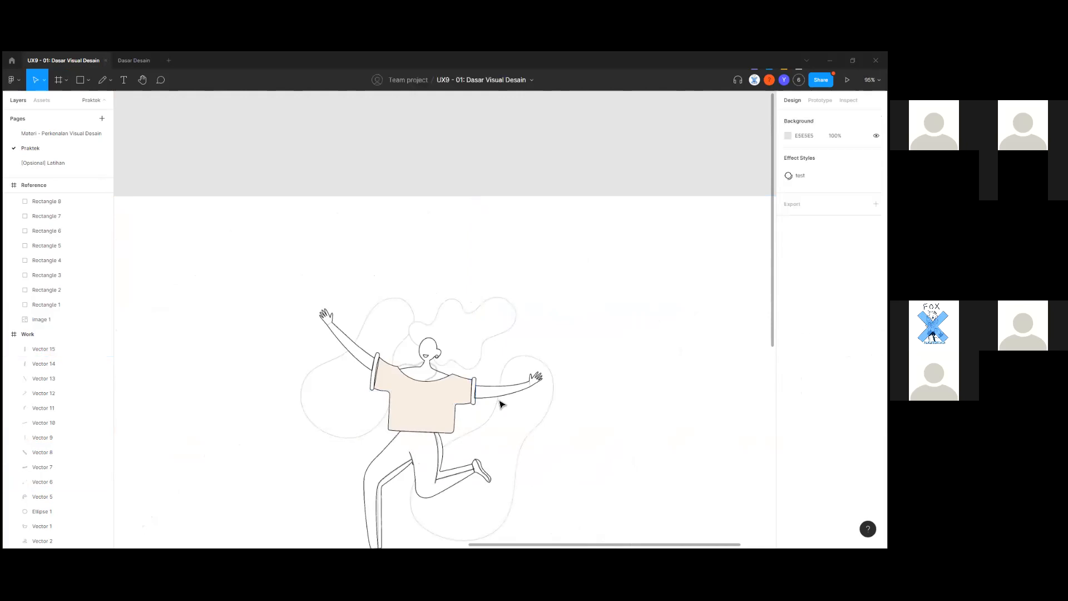
{"action": "scroll", "coordinate": [448, 353], "scroll_direction": "up", "scroll_amount": 3}
{"action": "scroll", "coordinate": [449, 353], "scroll_direction": "up", "scroll_amount": 10}
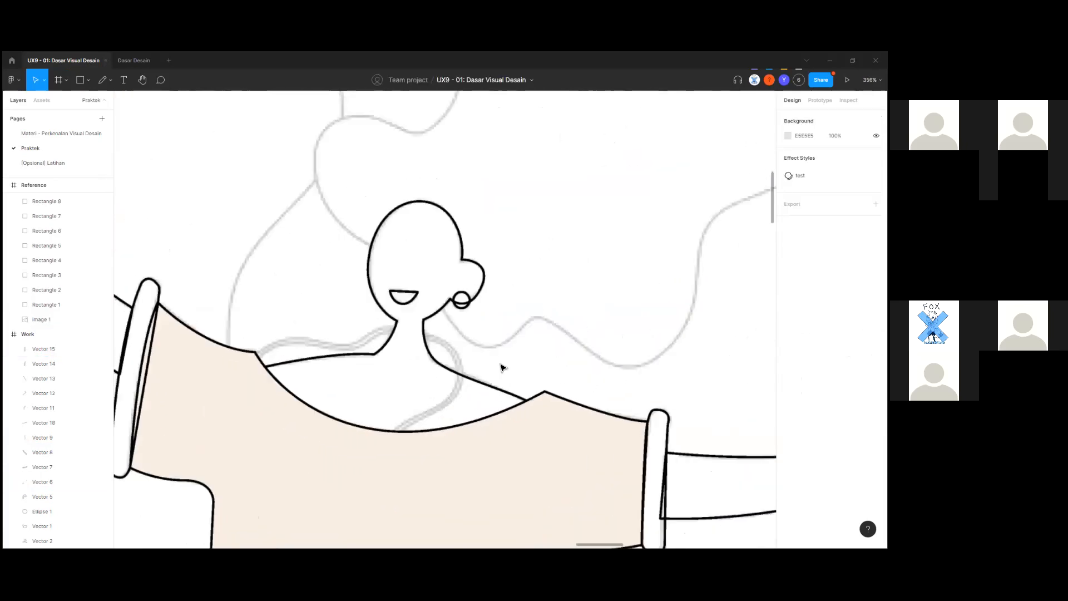
Hide the beige fill of the shirt shape, Vector 1.
{"action": "left_click", "coordinate": [523, 489]}
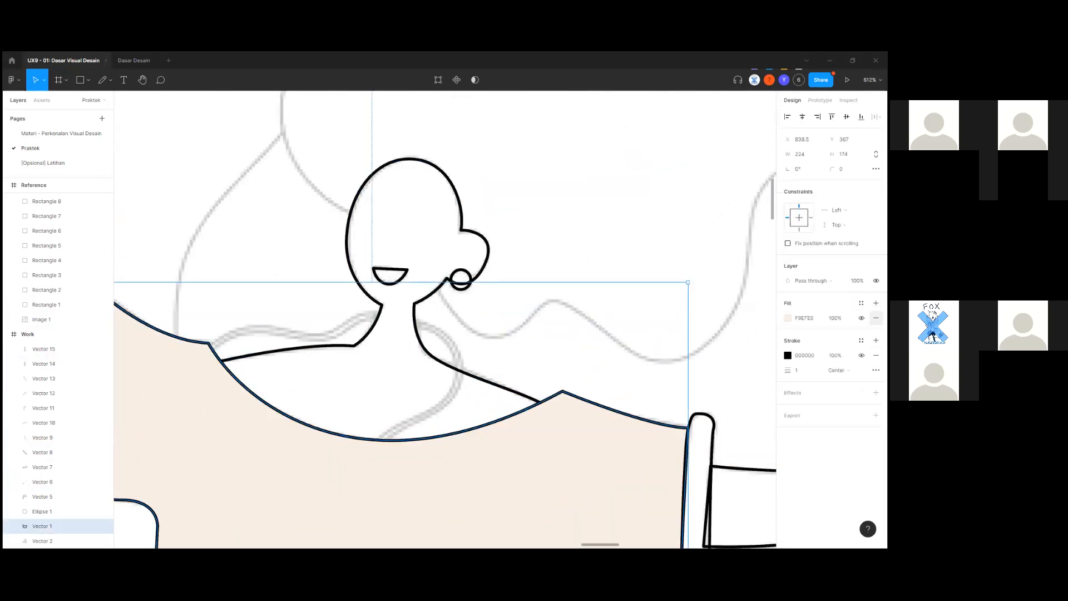
{"action": "left_click", "coordinate": [862, 318]}
{"action": "left_click", "coordinate": [510, 380]}
Start a Pen path at the neck and trace curved points down around the chest.
{"action": "key", "text": "p"}
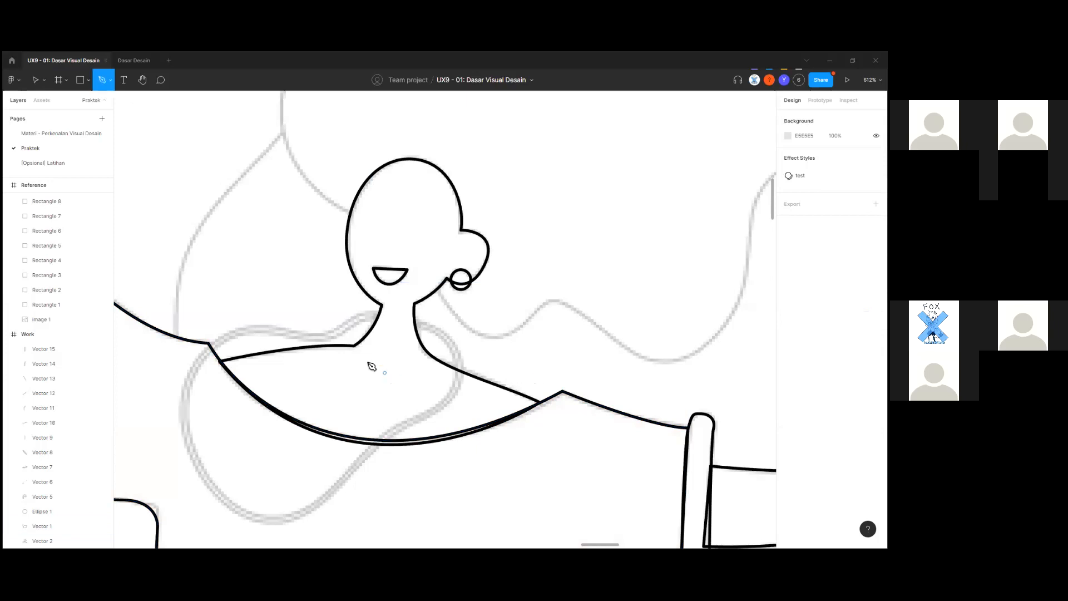
{"action": "scroll", "coordinate": [393, 326], "scroll_direction": "up", "scroll_amount": 3}
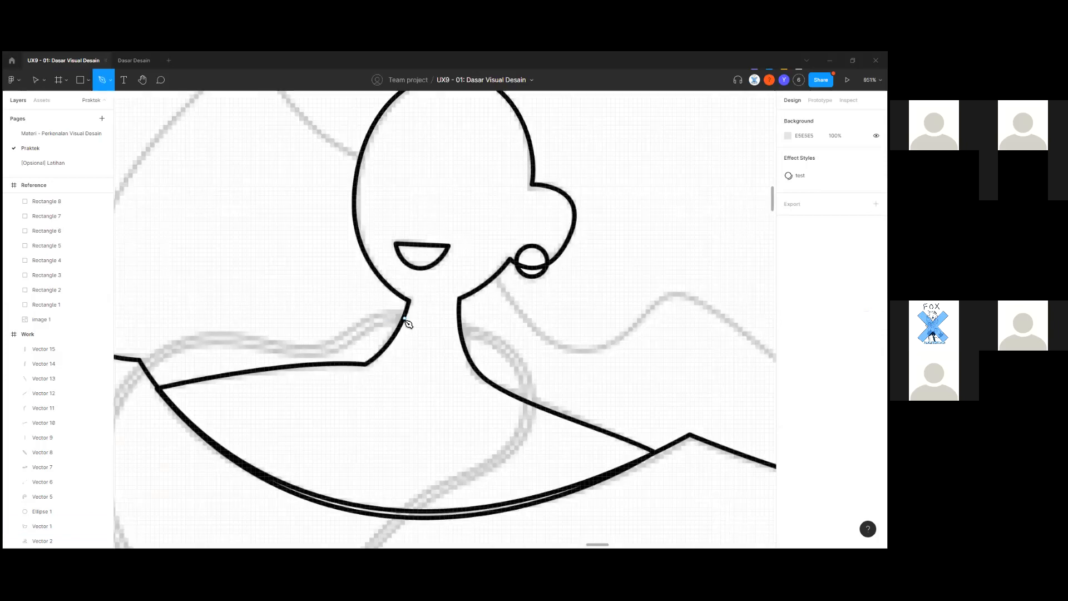
{"action": "left_click_drag", "start_coordinate": [405, 319], "coordinate": [298, 329]}
{"action": "scroll", "coordinate": [385, 327], "scroll_direction": "down", "scroll_amount": 2}
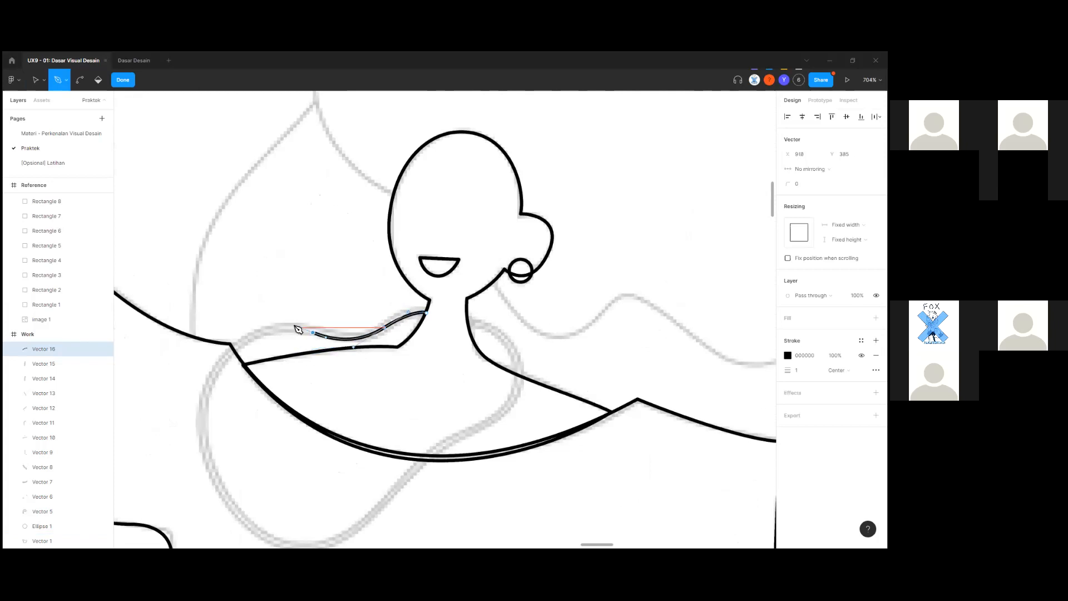
{"action": "scroll", "coordinate": [210, 333], "scroll_direction": "down", "scroll_amount": 3}
{"action": "left_click_drag", "start_coordinate": [202, 319], "coordinate": [190, 426]}
{"action": "left_click_drag", "start_coordinate": [322, 451], "coordinate": [383, 439]}
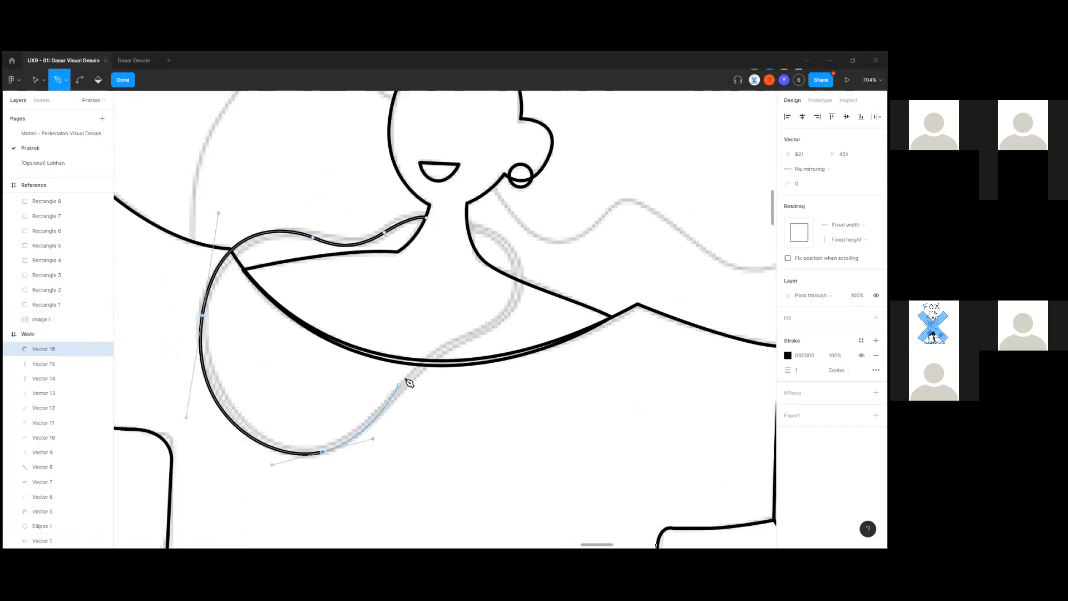
{"action": "left_click_drag", "start_coordinate": [482, 328], "coordinate": [550, 303]}
Close the loop back at its start, redoing the badly shaped closing curve.
{"action": "scroll", "coordinate": [549, 303], "scroll_direction": "up", "scroll_amount": 1}
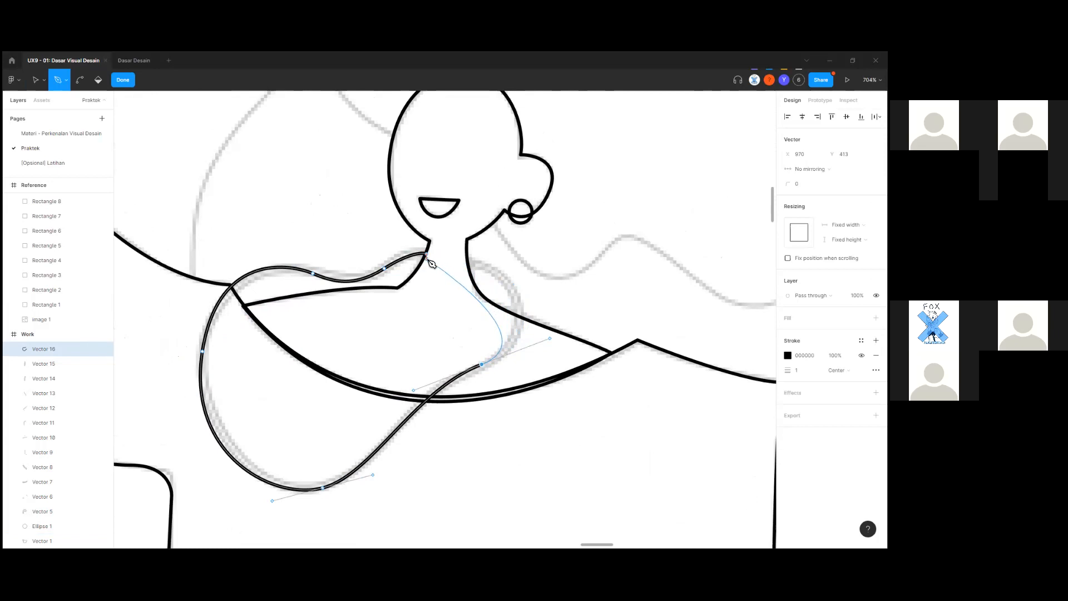
{"action": "left_click_drag", "start_coordinate": [429, 257], "coordinate": [325, 245]}
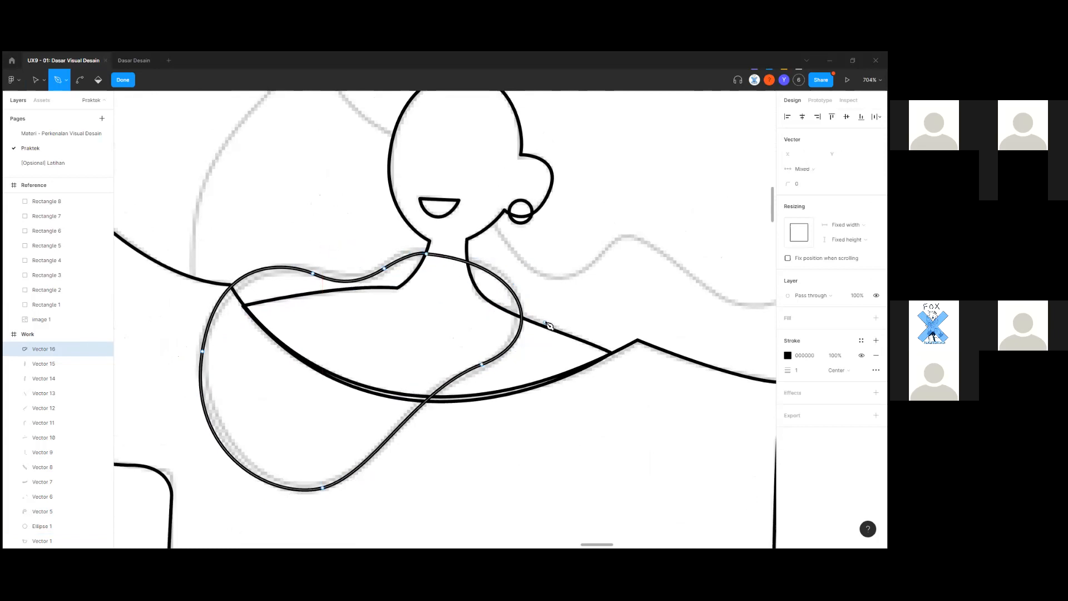
{"action": "key", "text": "ctrl+z"}
{"action": "scroll", "coordinate": [466, 268], "scroll_direction": "up", "scroll_amount": 1}
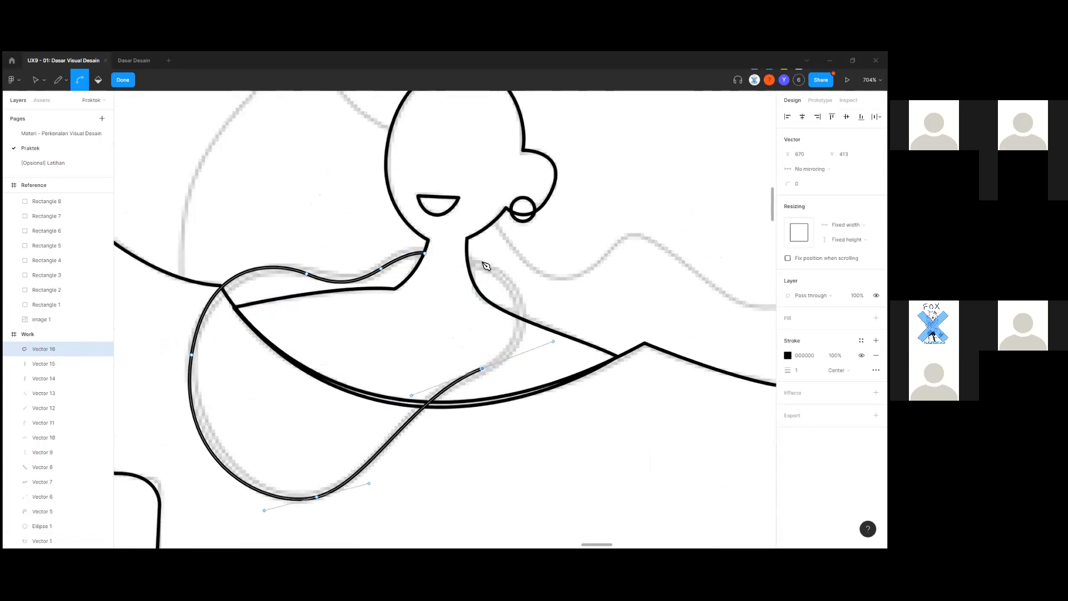
{"action": "scroll", "coordinate": [486, 266], "scroll_direction": "up", "scroll_amount": 3}
{"action": "key", "text": "p"}
{"action": "left_click_drag", "start_coordinate": [399, 247], "coordinate": [257, 243]}
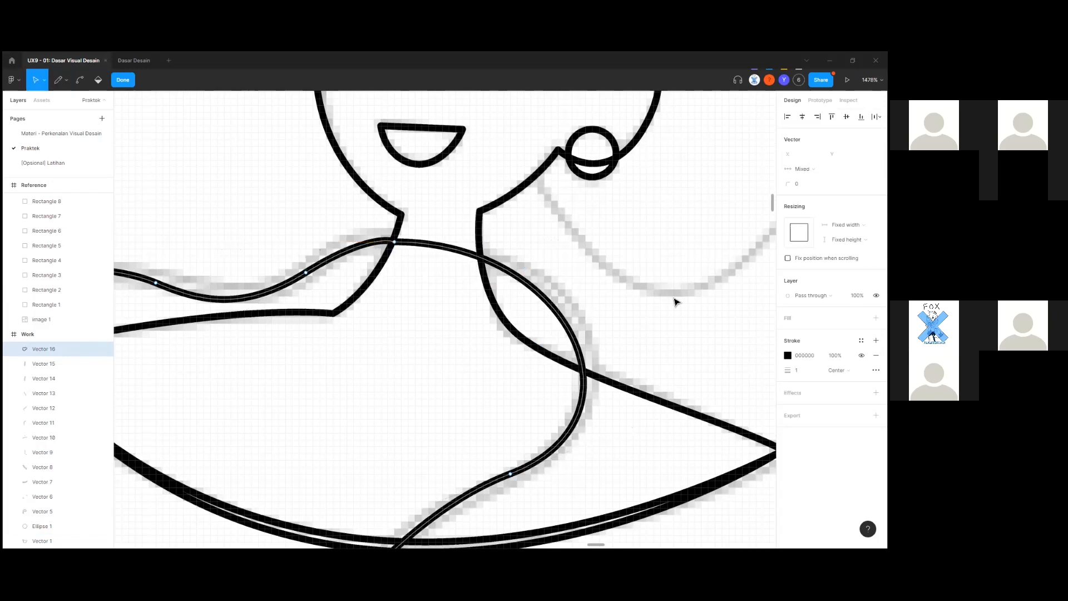
{"action": "scroll", "coordinate": [646, 339], "scroll_direction": "down", "scroll_amount": 1}
{"action": "scroll", "coordinate": [608, 327], "scroll_direction": "down", "scroll_amount": 3}
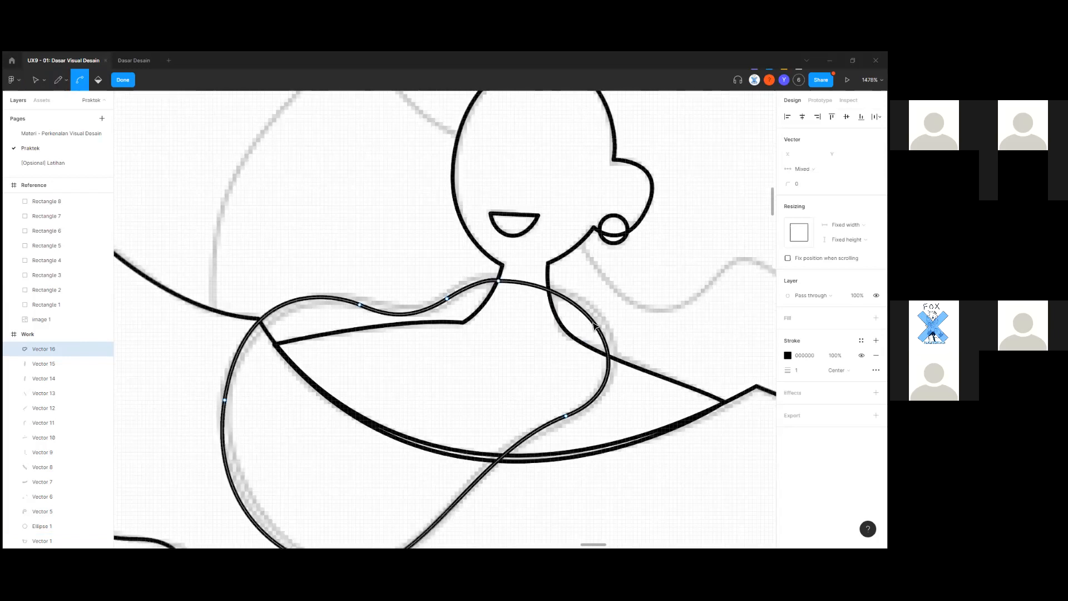
Finish the 97.36 × 72.84 Vector 16 outline, undoing an accidental move.
{"action": "left_click", "coordinate": [595, 326]}
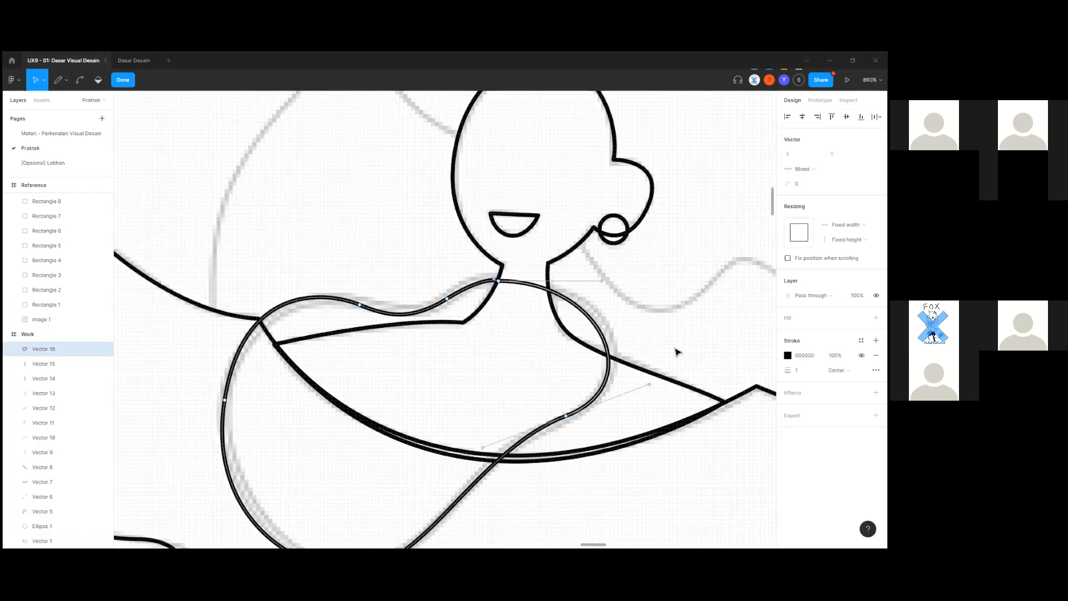
{"action": "key", "text": "Escape"}
{"action": "key", "text": "Escape"}
{"action": "left_click", "coordinate": [607, 345]}
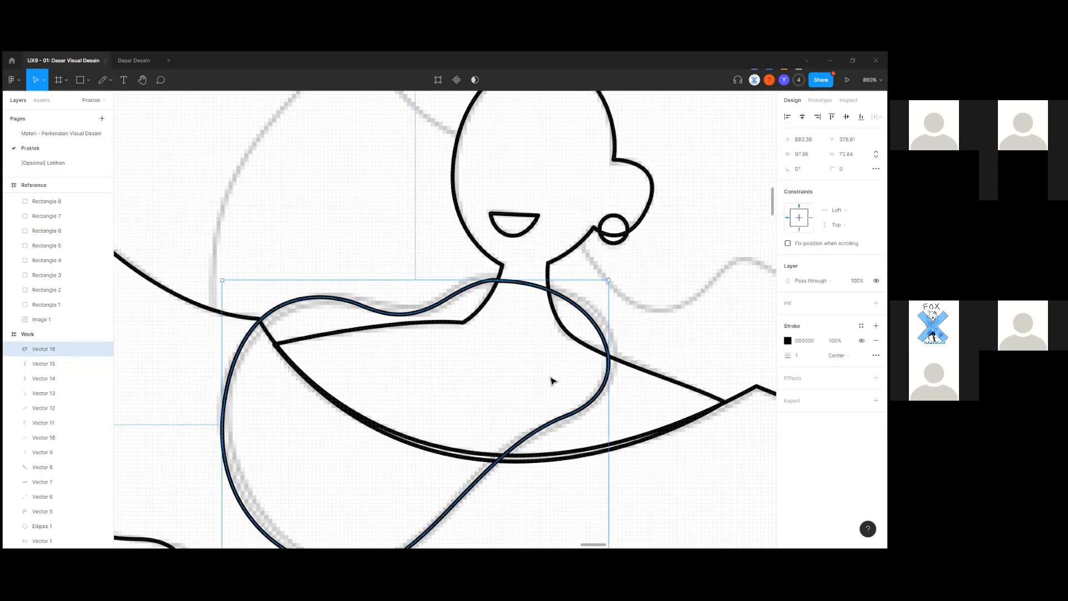
{"action": "left_click_drag", "start_coordinate": [607, 345], "coordinate": [551, 382]}
{"action": "key", "text": "ctrl+z"}
{"action": "scroll", "coordinate": [670, 379], "scroll_direction": "down", "scroll_amount": 1}
{"action": "scroll", "coordinate": [669, 379], "scroll_direction": "up", "scroll_amount": 4}
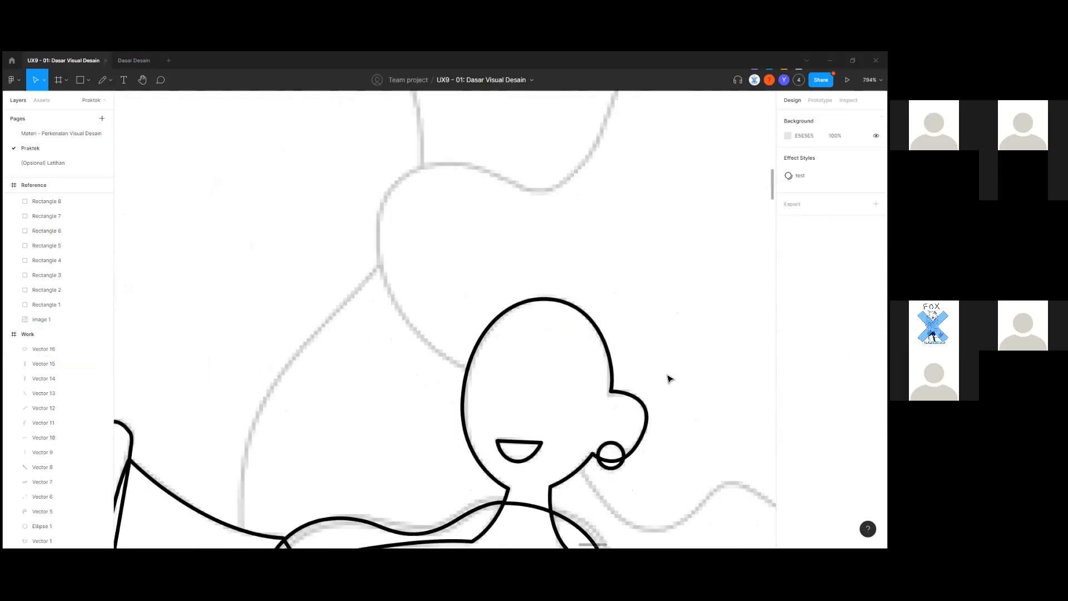
{"action": "scroll", "coordinate": [494, 400], "scroll_direction": "up", "scroll_amount": 1}
Start a Pen path on the head and trace curved points along the hair's top.
{"action": "key", "text": "p"}
{"action": "scroll", "coordinate": [470, 384], "scroll_direction": "up", "scroll_amount": 3}
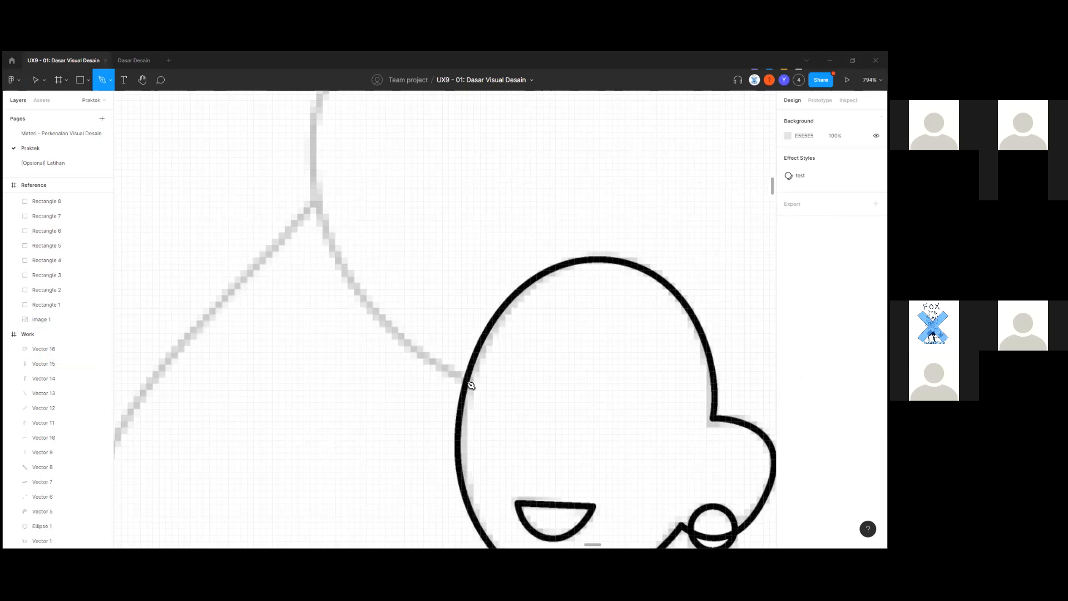
{"action": "left_click", "coordinate": [467, 381]}
{"action": "scroll", "coordinate": [466, 380], "scroll_direction": "down", "scroll_amount": 4}
{"action": "left_click_drag", "start_coordinate": [392, 286], "coordinate": [385, 222]}
{"action": "scroll", "coordinate": [412, 244], "scroll_direction": "up", "scroll_amount": 1}
{"action": "left_click_drag", "start_coordinate": [471, 228], "coordinate": [520, 240]}
{"action": "scroll", "coordinate": [423, 299], "scroll_direction": "right", "scroll_amount": 5}
{"action": "scroll", "coordinate": [423, 299], "scroll_direction": "up", "scroll_amount": 2}
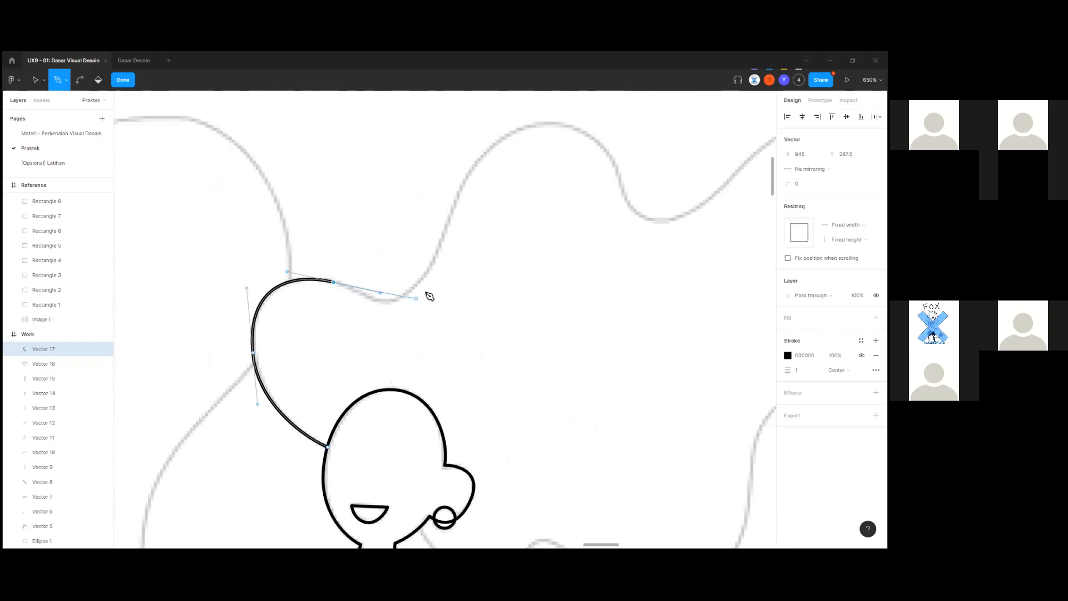
{"action": "left_click_drag", "start_coordinate": [423, 276], "coordinate": [470, 225]}
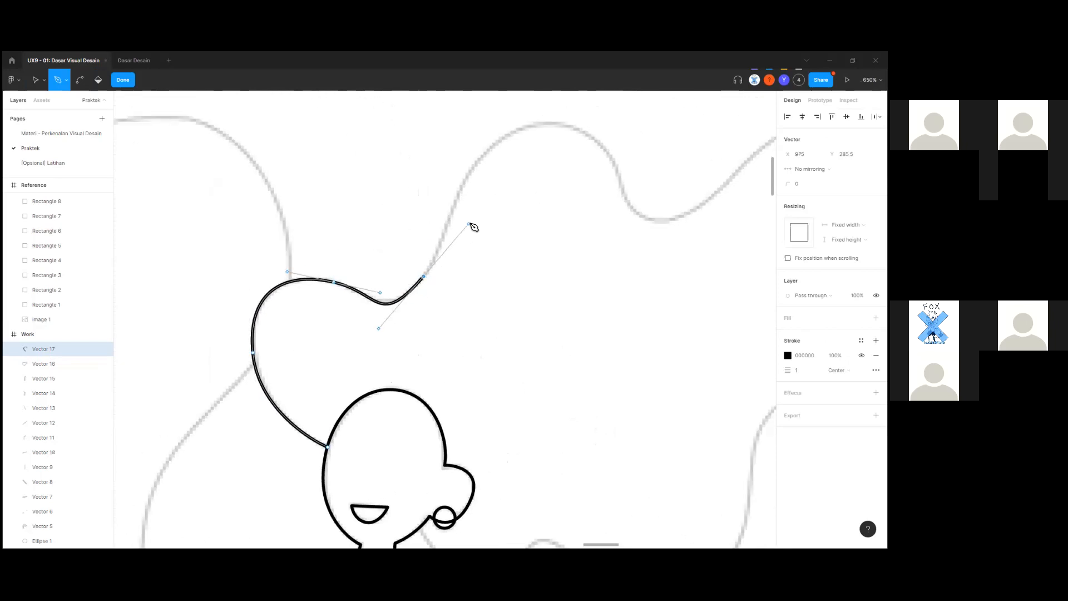
{"action": "scroll", "coordinate": [478, 238], "scroll_direction": "up", "scroll_amount": 2}
{"action": "left_click", "coordinate": [547, 169]}
{"action": "left_click_drag", "start_coordinate": [584, 169], "coordinate": [645, 173]}
Continue the hair curve along its edge, replacing a misplaced point.
{"action": "scroll", "coordinate": [334, 317], "scroll_direction": "right", "scroll_amount": 5}
{"action": "scroll", "coordinate": [334, 317], "scroll_direction": "up", "scroll_amount": 2}
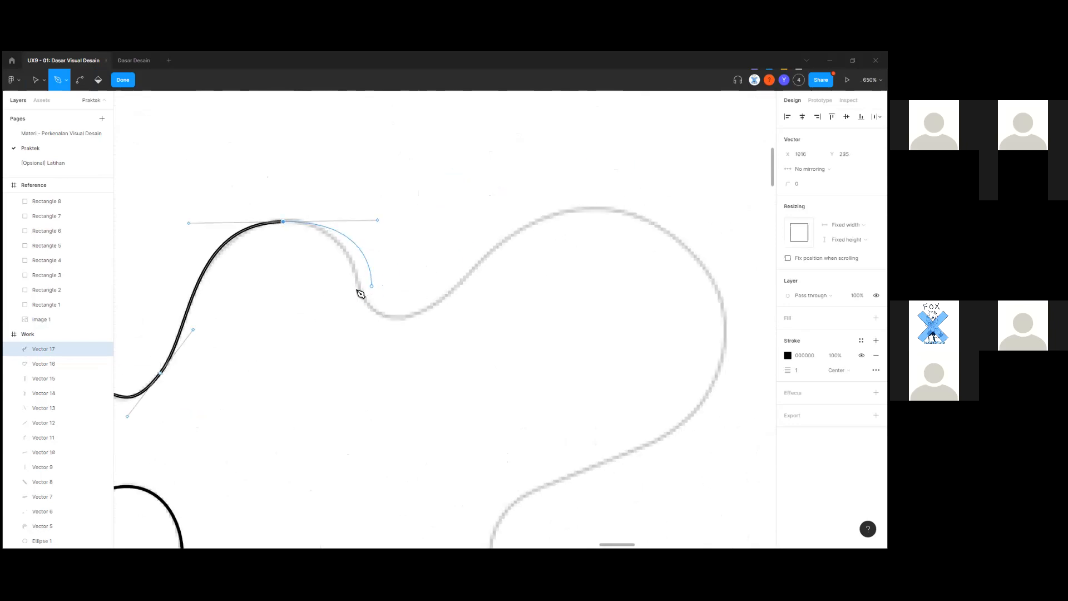
{"action": "left_click_drag", "start_coordinate": [283, 222], "coordinate": [368, 223]}
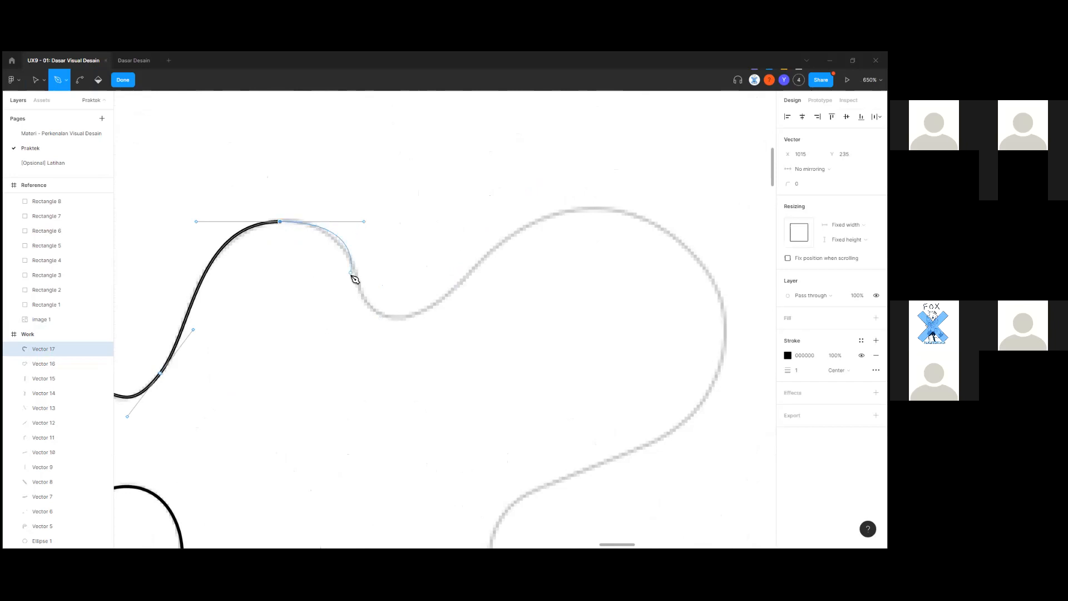
{"action": "left_click_drag", "start_coordinate": [365, 299], "coordinate": [379, 312]}
{"action": "left_click", "coordinate": [452, 291]}
{"action": "key", "text": "ctrl+z"}
{"action": "key", "text": "ctrl+z"}
{"action": "left_click_drag", "start_coordinate": [367, 304], "coordinate": [397, 331]}
{"action": "left_click_drag", "start_coordinate": [464, 278], "coordinate": [466, 382]}
Trace down the hair's right side and lower wave, ending back at the head.
{"action": "scroll", "coordinate": [492, 259], "scroll_direction": "right", "scroll_amount": 5}
{"action": "scroll", "coordinate": [501, 325], "scroll_direction": "down", "scroll_amount": 2}
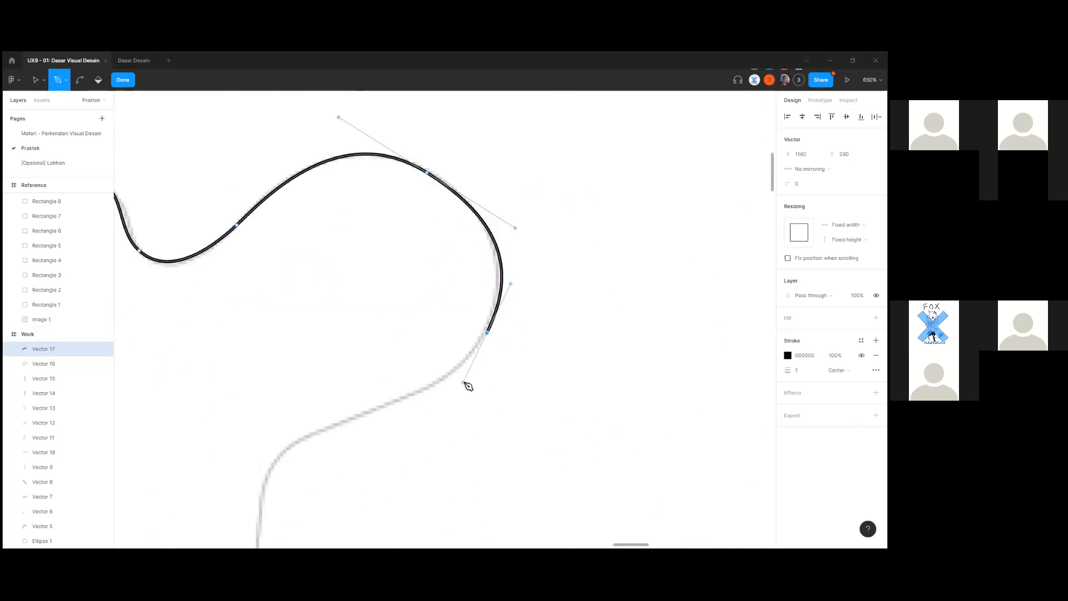
{"action": "scroll", "coordinate": [389, 378], "scroll_direction": "down", "scroll_amount": 1}
{"action": "left_click_drag", "start_coordinate": [303, 400], "coordinate": [197, 485]}
{"action": "scroll", "coordinate": [250, 426], "scroll_direction": "down", "scroll_amount": 4}
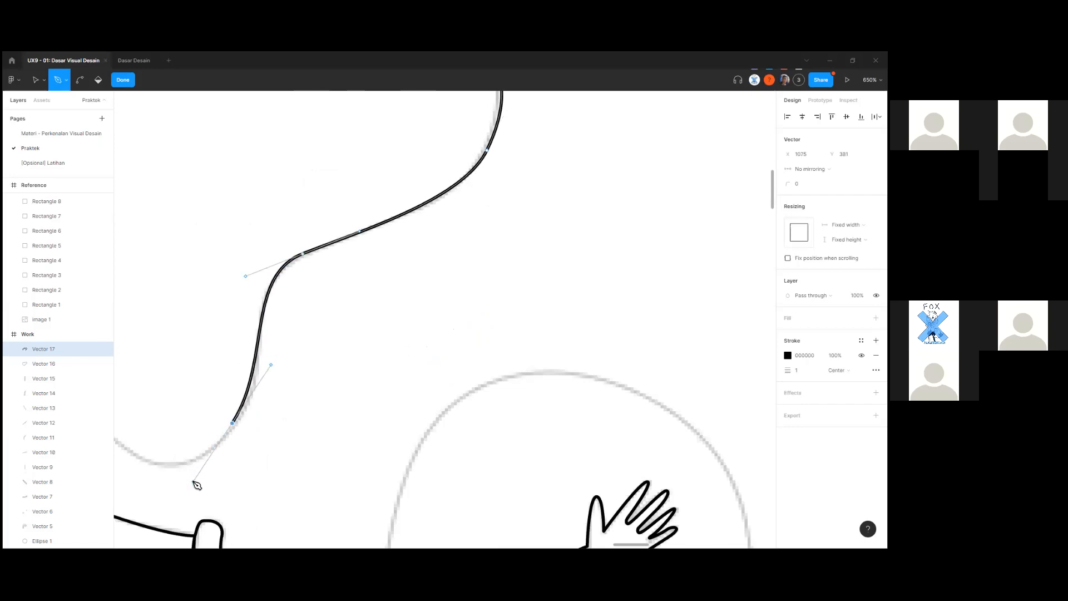
{"action": "scroll", "coordinate": [181, 486], "scroll_direction": "left", "scroll_amount": 3}
{"action": "left_click", "coordinate": [274, 424]}
{"action": "mouse_move", "coordinate": [243, 404]}
{"action": "left_mouse_down"}
{"action": "mouse_move", "coordinate": [219, 394]}
{"action": "mouse_move", "coordinate": [237, 395]}
{"action": "left_mouse_up"}
{"action": "scroll", "coordinate": [344, 395], "scroll_direction": "left", "scroll_amount": 3}
{"action": "left_click_drag", "start_coordinate": [334, 399], "coordinate": [305, 377]}
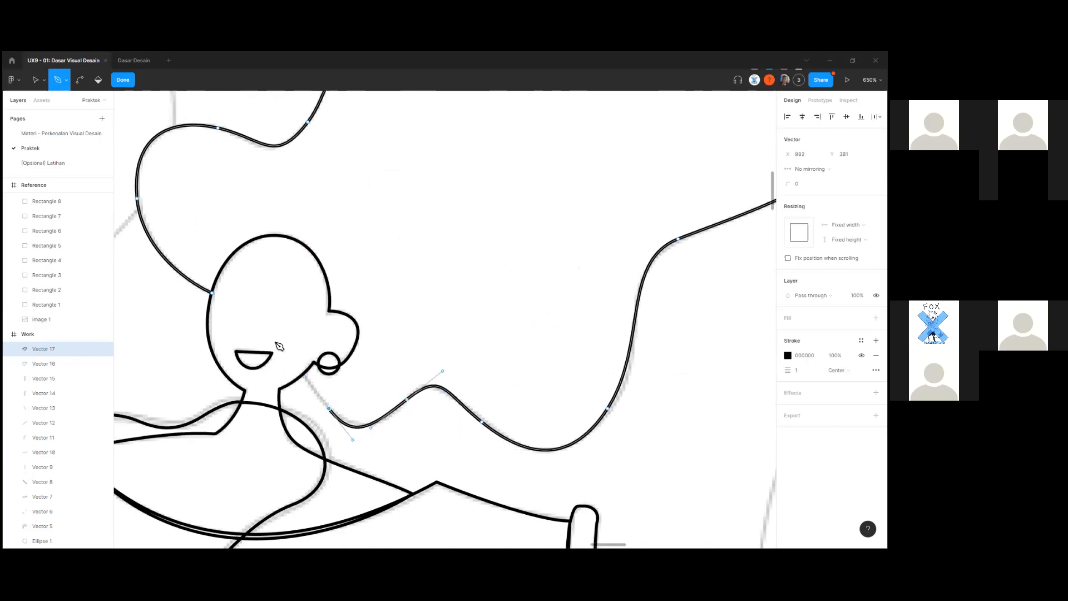
{"action": "left_click", "coordinate": [218, 299]}
Finish Vector 17 (247.17 × 164.59) and bring it to the top of the Work layers.
{"action": "scroll", "coordinate": [215, 296], "scroll_direction": "up", "scroll_amount": 3}
{"action": "scroll", "coordinate": [417, 334], "scroll_direction": "down", "scroll_amount": 5}
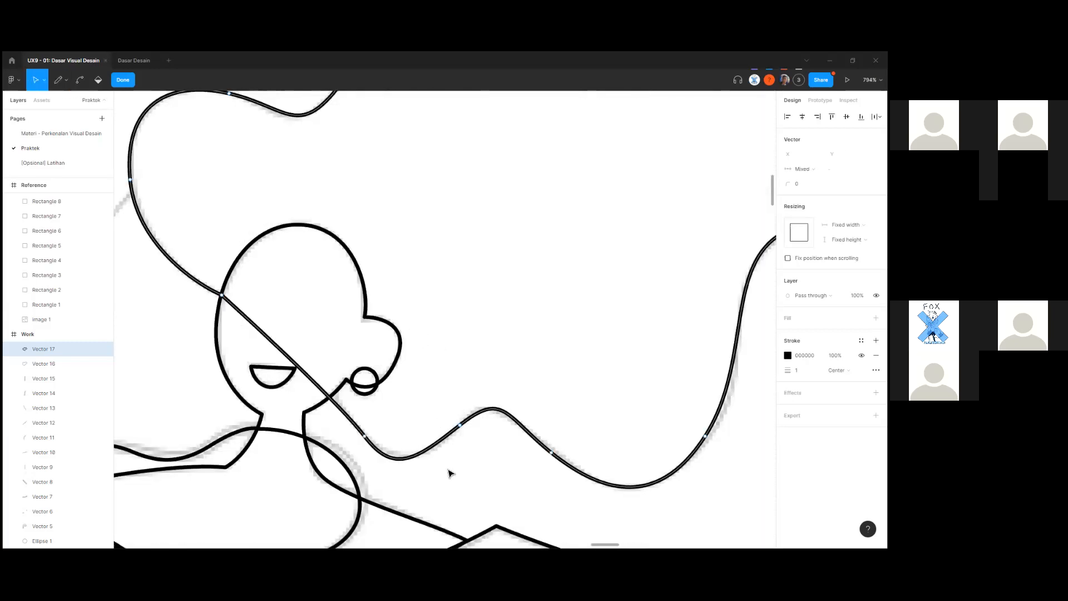
{"action": "key", "text": "Escape"}
{"action": "key", "text": "Escape"}
{"action": "left_click", "coordinate": [478, 420]}
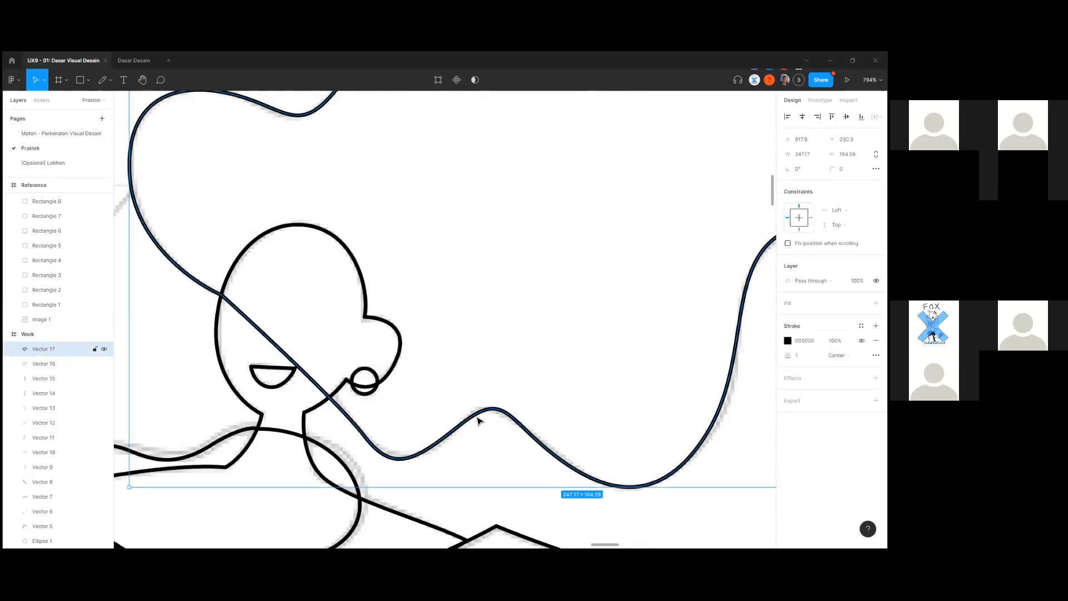
{"action": "key", "text": "ctrl+shift+]"}
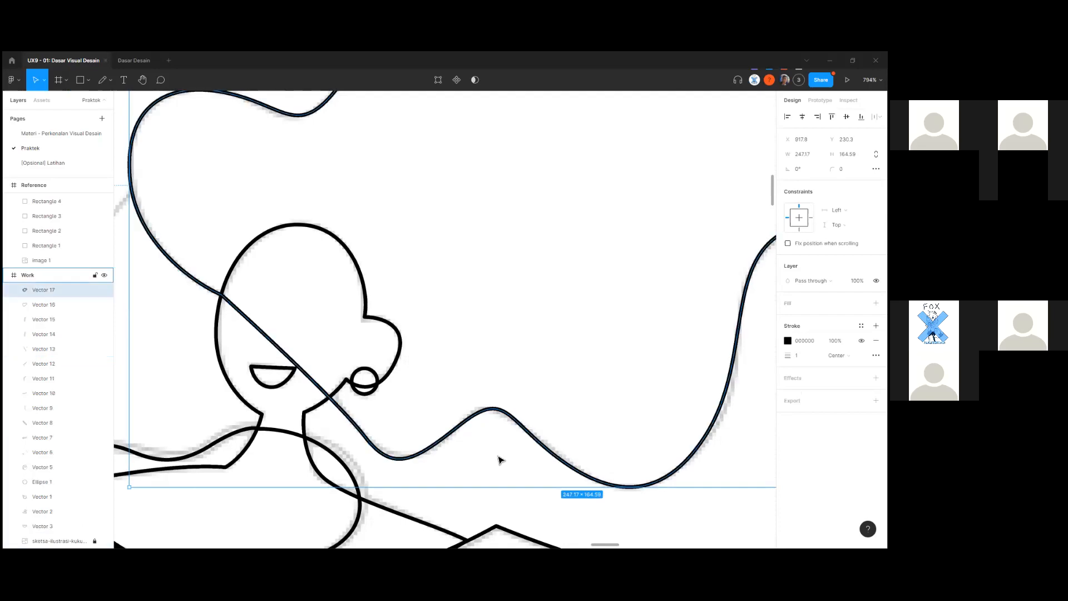
{"action": "scroll", "coordinate": [499, 457], "scroll_direction": "down", "scroll_amount": 5}
{"action": "left_click", "coordinate": [677, 488]}
{"action": "scroll", "coordinate": [672, 505], "scroll_direction": "down", "scroll_amount": 3}
{"action": "scroll", "coordinate": [503, 447], "scroll_direction": "down", "scroll_amount": 5}
{"action": "left_click", "coordinate": [83, 539]}
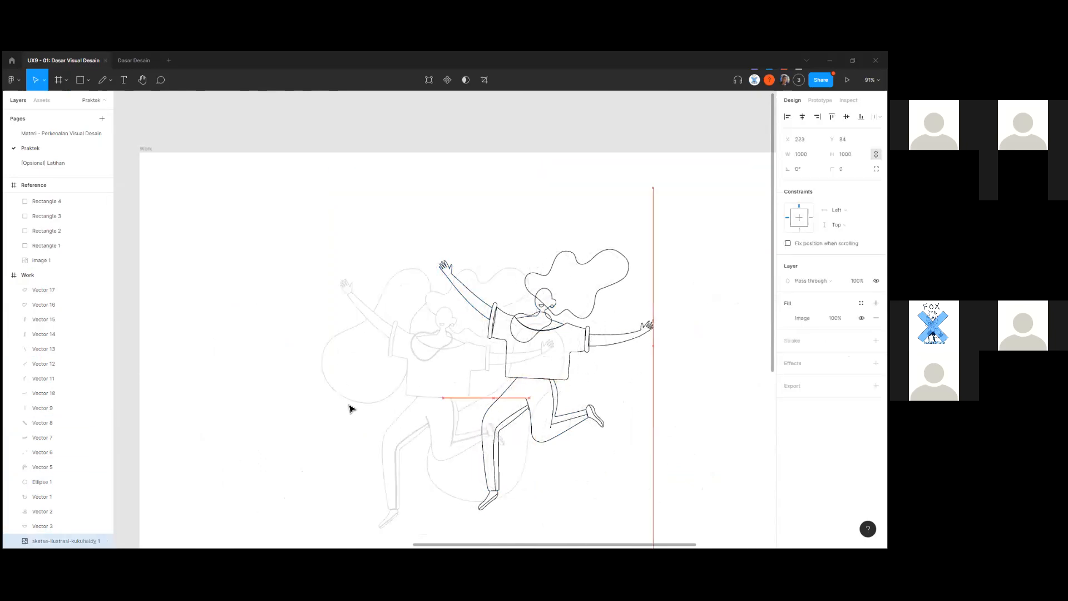
Lock the reference sketch image layer.
{"action": "left_click", "coordinate": [186, 471]}
{"action": "left_click", "coordinate": [62, 540]}
{"action": "left_click", "coordinate": [95, 541]}
{"action": "left_click", "coordinate": [285, 479]}
{"action": "scroll", "coordinate": [561, 326], "scroll_direction": "up", "scroll_amount": 5}
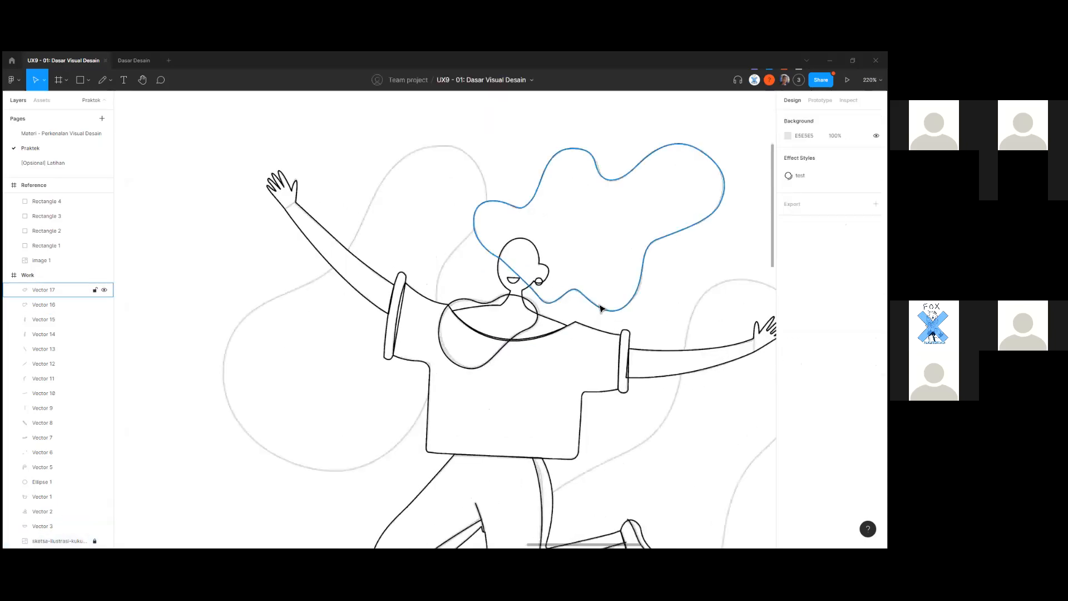
Check the new hair outline and neck-and-chest loop by selecting each.
{"action": "left_click", "coordinate": [601, 308]}
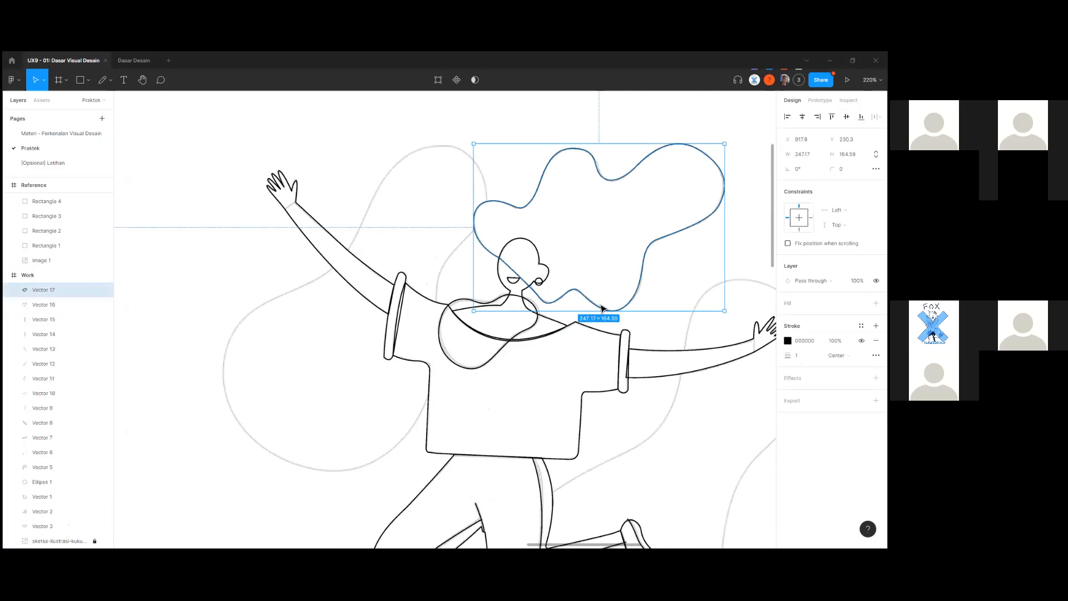
{"action": "left_click", "coordinate": [368, 388]}
{"action": "scroll", "coordinate": [563, 267], "scroll_direction": "up", "scroll_amount": 5}
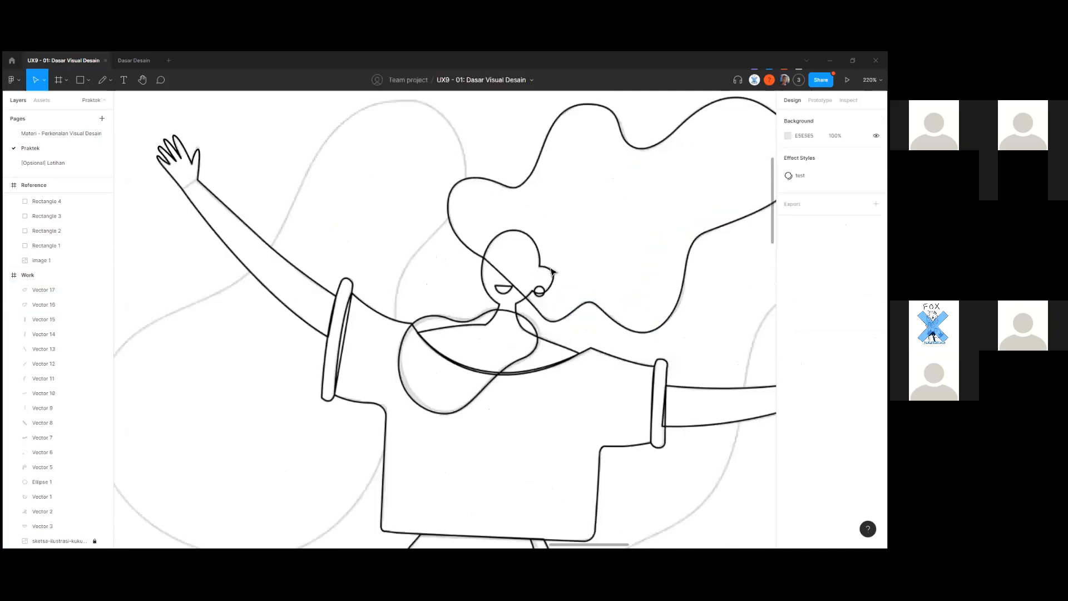
{"action": "left_click", "coordinate": [538, 366]}
{"action": "left_click", "coordinate": [616, 401]}
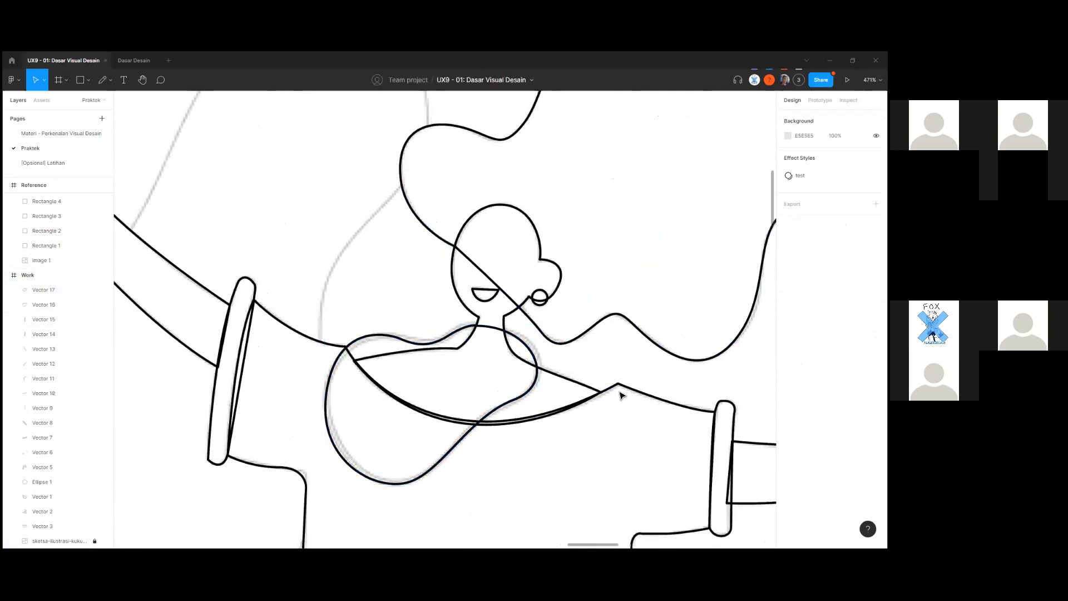
{"action": "scroll", "coordinate": [611, 394], "scroll_direction": "down", "scroll_amount": 2}
{"action": "scroll", "coordinate": [597, 393], "scroll_direction": "down", "scroll_amount": 5}
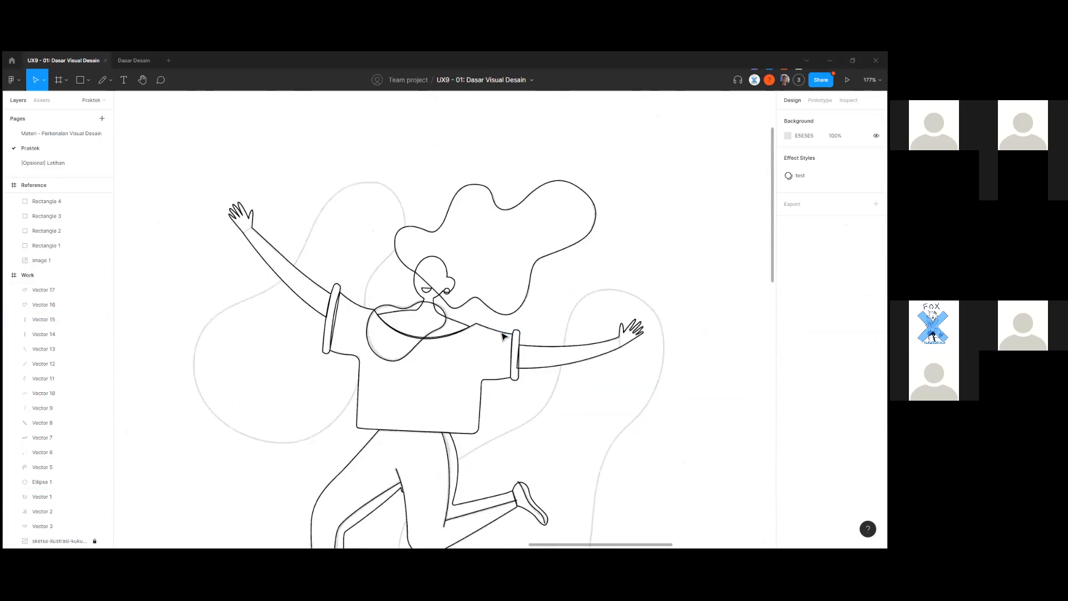
Show the shirt's pale beige F9EFE6 fill again.
{"action": "left_click", "coordinate": [506, 339]}
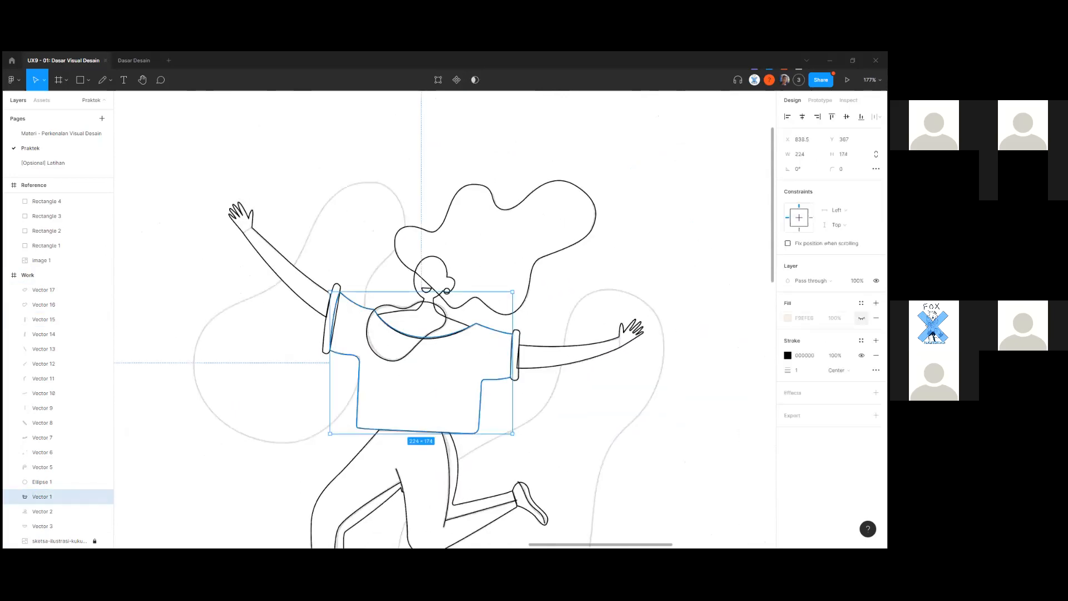
{"action": "left_click", "coordinate": [862, 318]}
{"action": "left_click", "coordinate": [591, 389]}
{"action": "scroll", "coordinate": [589, 385], "scroll_direction": "up", "scroll_amount": 1}
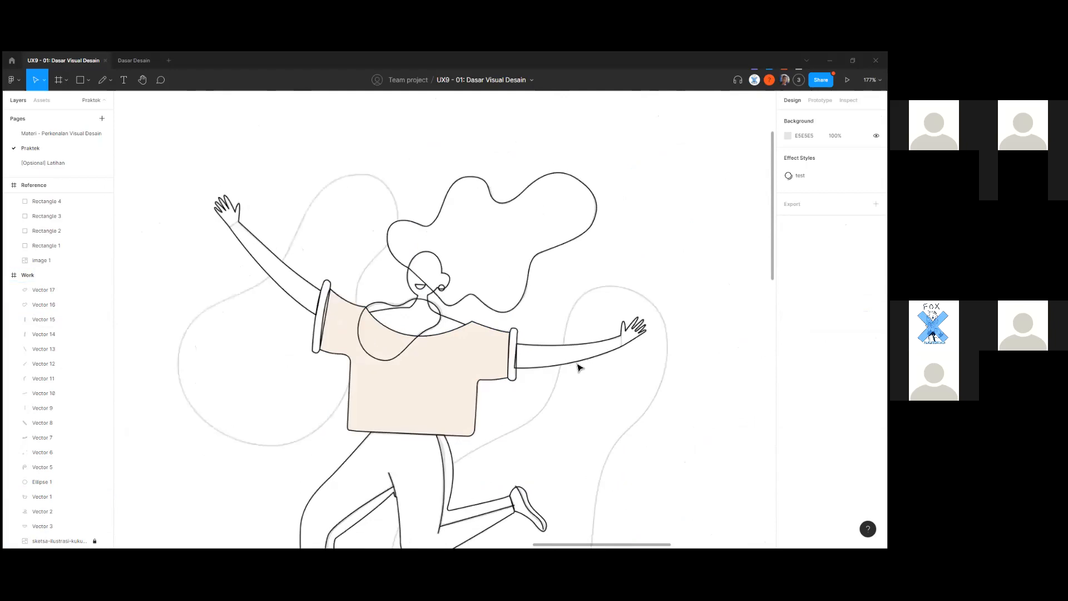
Zoom in and select the right sleeve cuff, Vector 15.
{"action": "left_click", "coordinate": [580, 365]}
{"action": "scroll", "coordinate": [576, 380], "scroll_direction": "up", "scroll_amount": 2}
{"action": "scroll", "coordinate": [515, 383], "scroll_direction": "up", "scroll_amount": 2}
{"action": "left_click", "coordinate": [459, 379]}
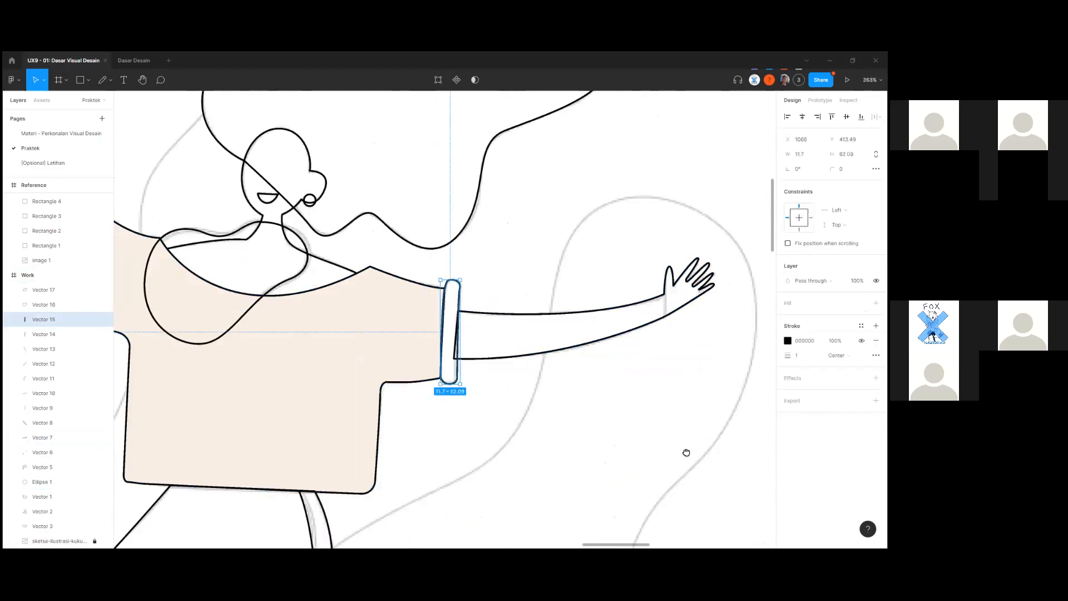
{"action": "left_click_drag", "start_coordinate": [224, 342], "coordinate": [687, 453]}
Add the left cuff to the selection and bring both cuffs to the front.
{"action": "left_click", "coordinate": [517, 417], "text": "shift"}
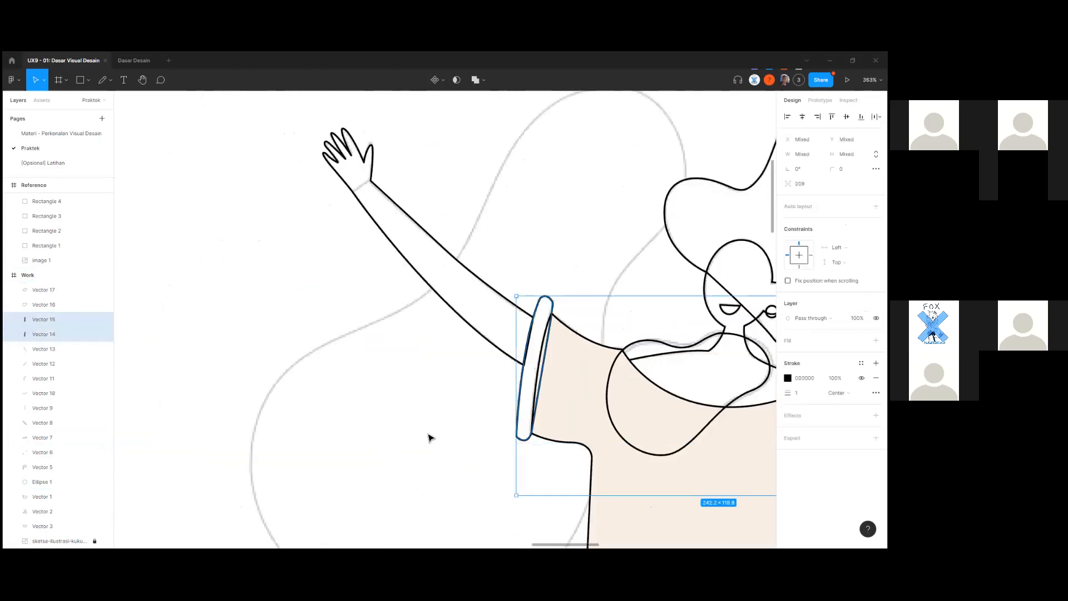
{"action": "key", "text": "ctrl+shift+]"}
{"action": "left_click_drag", "start_coordinate": [362, 404], "coordinate": [575, 396]}
{"action": "scroll", "coordinate": [574, 396], "scroll_direction": "down", "scroll_amount": 7}
{"action": "left_click_drag", "start_coordinate": [150, 425], "coordinate": [633, 307]}
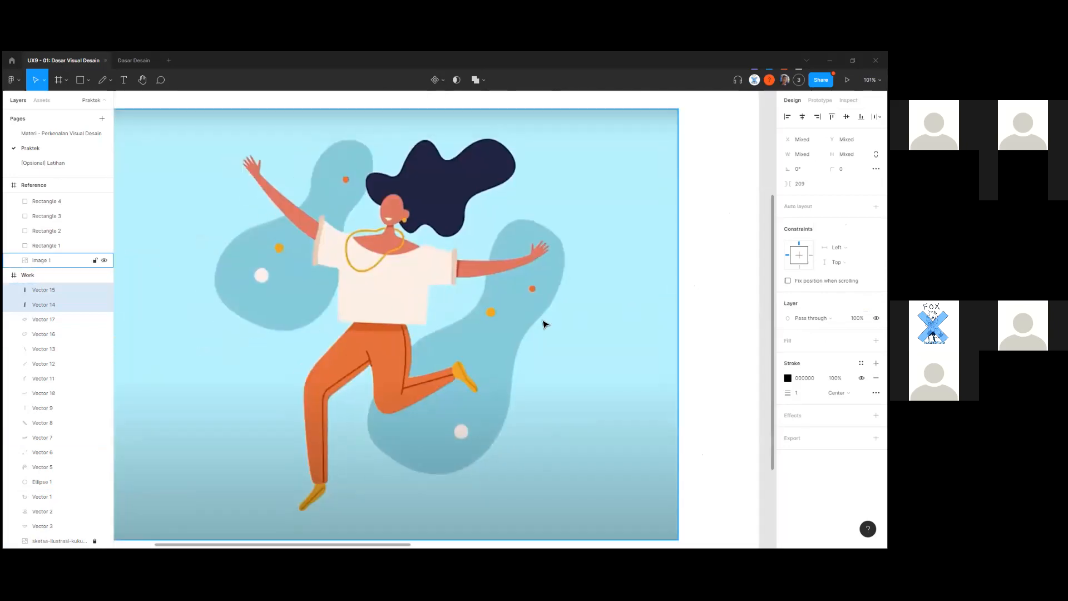
Try eyedropping the reference sleeve colour onto the cuffs' outline, then undo it.
{"action": "key", "text": "i"}
{"action": "left_click", "coordinate": [461, 268]}
{"action": "left_click_drag", "start_coordinate": [637, 325], "coordinate": [236, 386]}
{"action": "left_click_drag", "start_coordinate": [342, 422], "coordinate": [124, 471]}
{"action": "left_click", "coordinate": [653, 358]}
{"action": "left_click", "coordinate": [698, 245]}
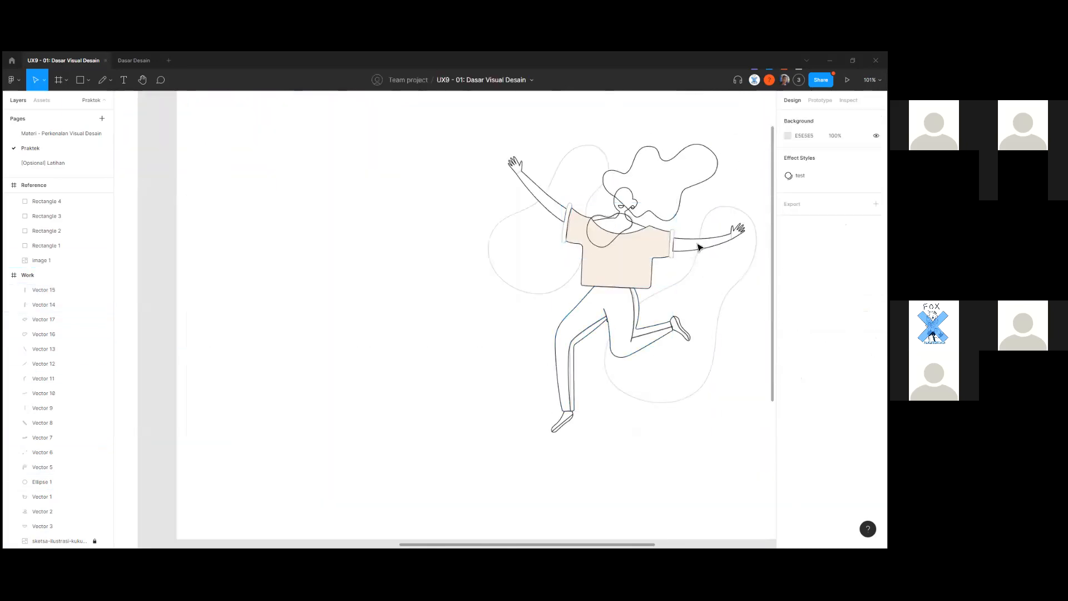
{"action": "scroll", "coordinate": [692, 248], "scroll_direction": "up", "scroll_amount": 4}
{"action": "key", "text": "ctrl+z"}
{"action": "key", "text": "ctrl+z"}
{"action": "scroll", "coordinate": [692, 310], "scroll_direction": "up", "scroll_amount": 3}
{"action": "key", "text": "ctrl+z"}
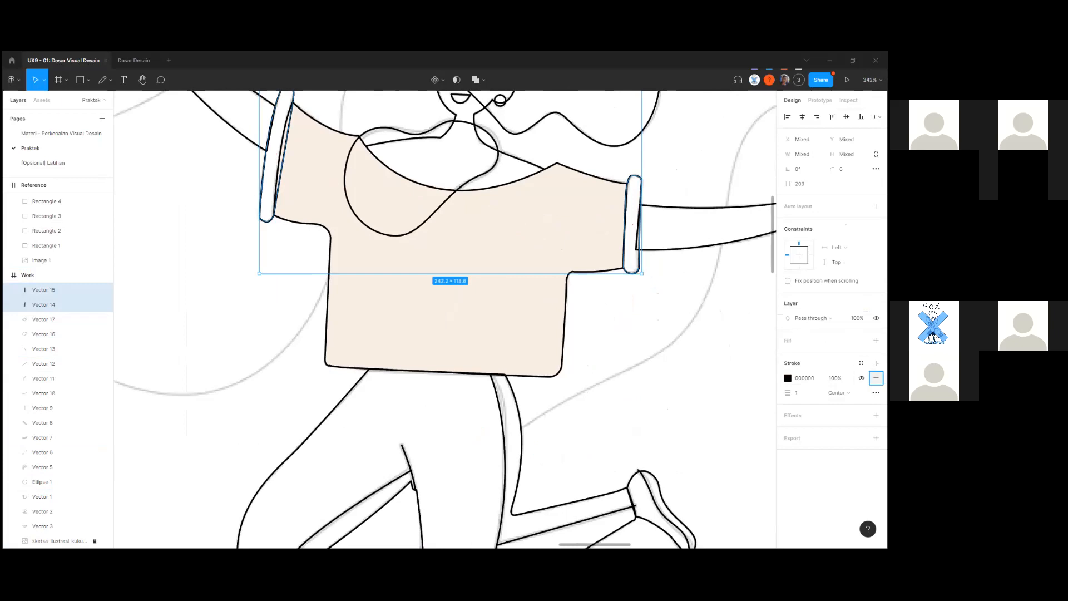
Replace the cuffs' black stroke with a fill eyedropped from the reference, E6CFB6.
{"action": "left_click", "coordinate": [876, 377]}
{"action": "left_click", "coordinate": [876, 340]}
{"action": "scroll", "coordinate": [456, 376], "scroll_direction": "left", "scroll_amount": 5}
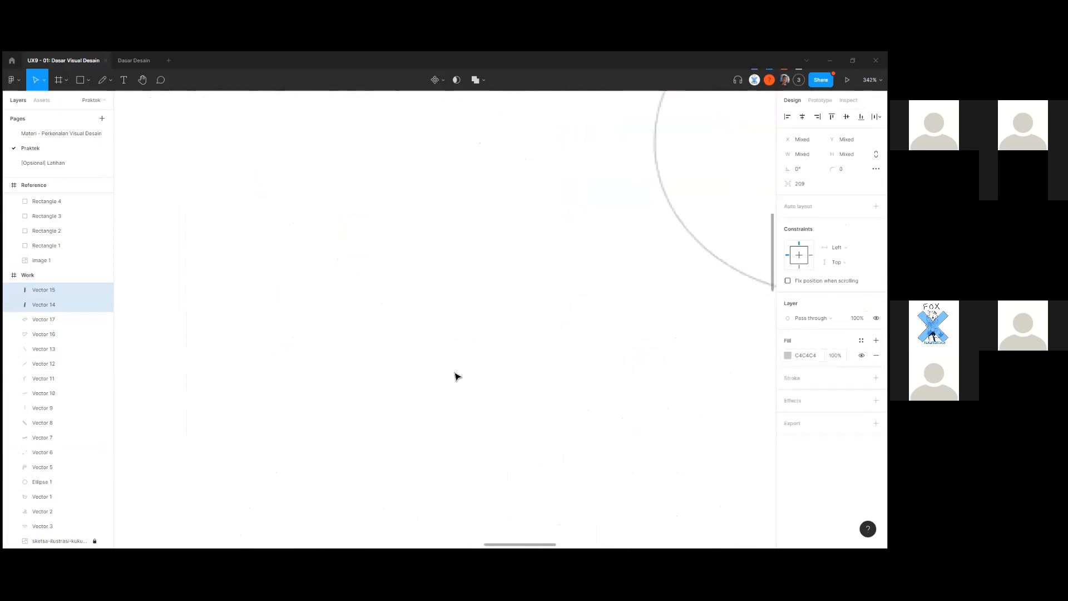
{"action": "scroll", "coordinate": [457, 377], "scroll_direction": "down", "scroll_amount": 8}
{"action": "left_click", "coordinate": [788, 355]}
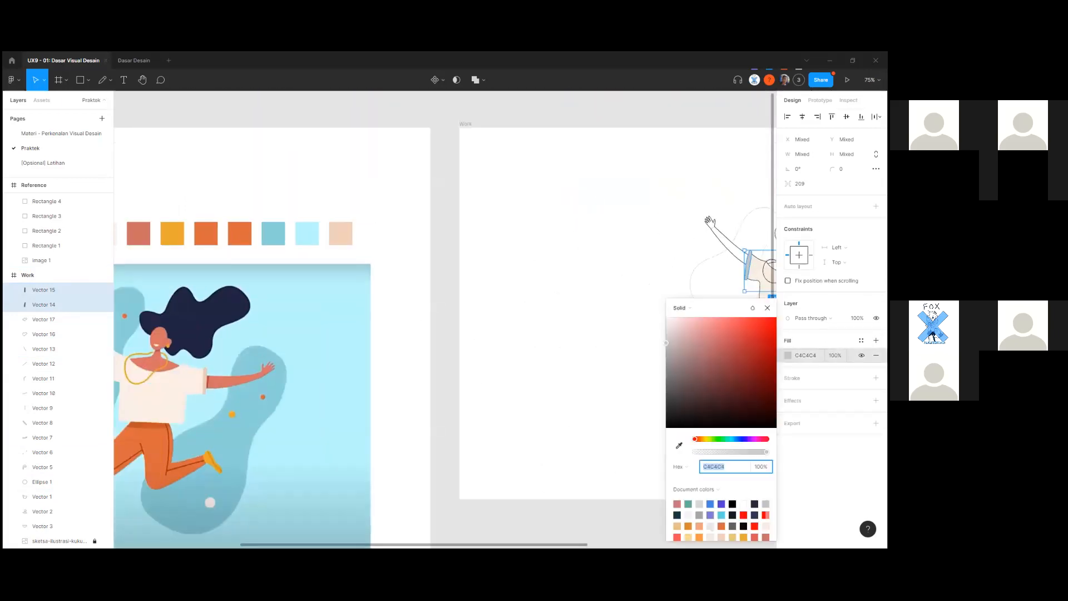
{"action": "left_click", "coordinate": [680, 446]}
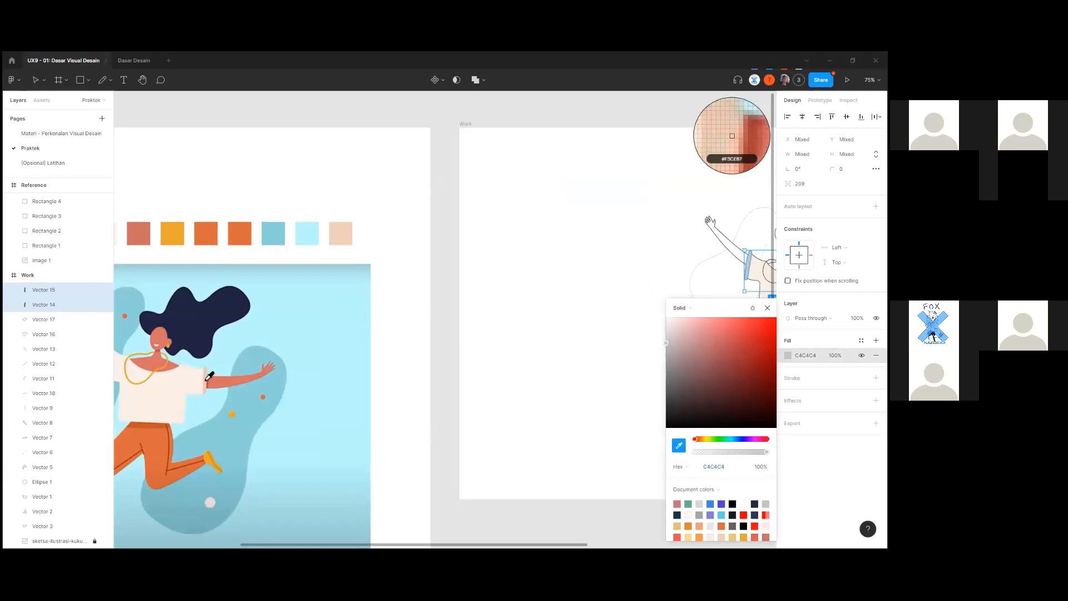
{"action": "left_click", "coordinate": [208, 379]}
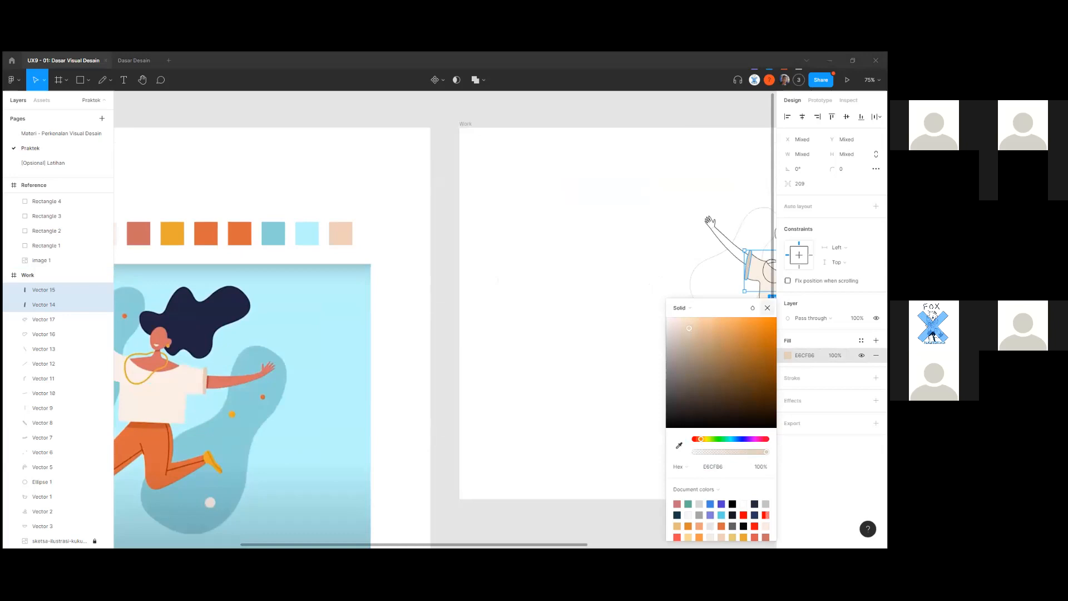
{"action": "left_click", "coordinate": [768, 308]}
{"action": "left_click", "coordinate": [487, 428]}
{"action": "left_click_drag", "start_coordinate": [575, 397], "coordinate": [248, 460]}
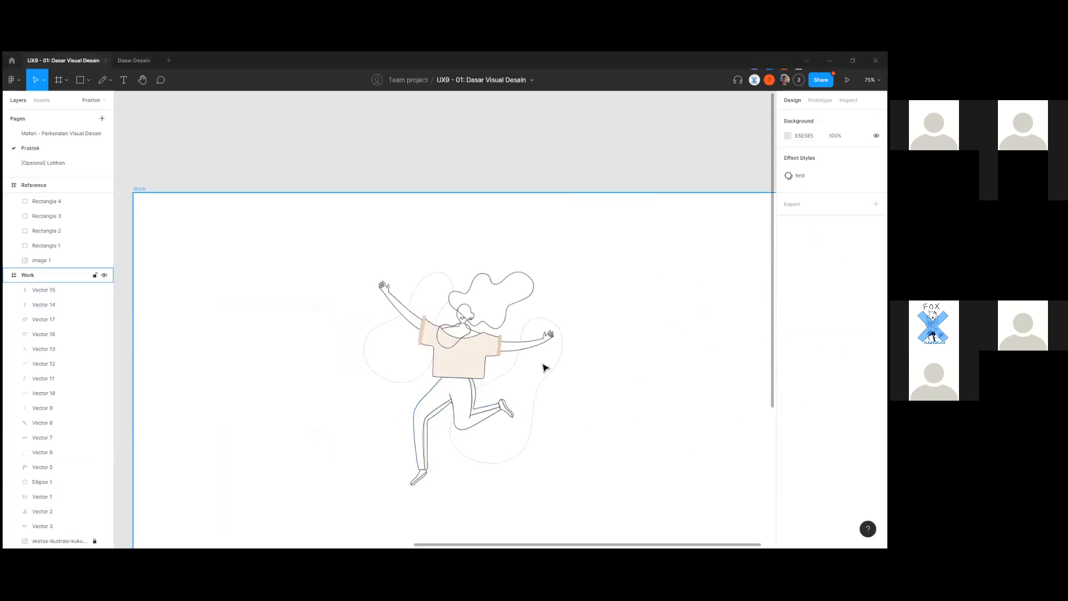
{"action": "scroll", "coordinate": [545, 367], "scroll_direction": "up", "scroll_amount": 5}
{"action": "left_click_drag", "start_coordinate": [470, 406], "coordinate": [494, 419]}
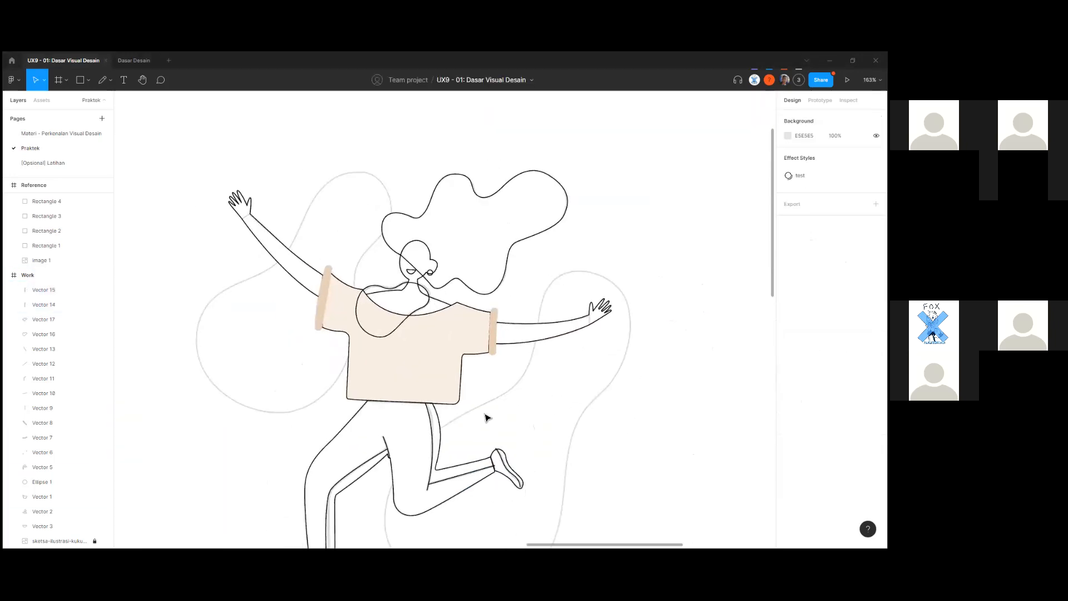
Undo the cuffs' recolouring and reordering so they are black outlines again.
{"action": "left_click", "coordinate": [448, 389]}
{"action": "scroll", "coordinate": [445, 384], "scroll_direction": "up", "scroll_amount": 5}
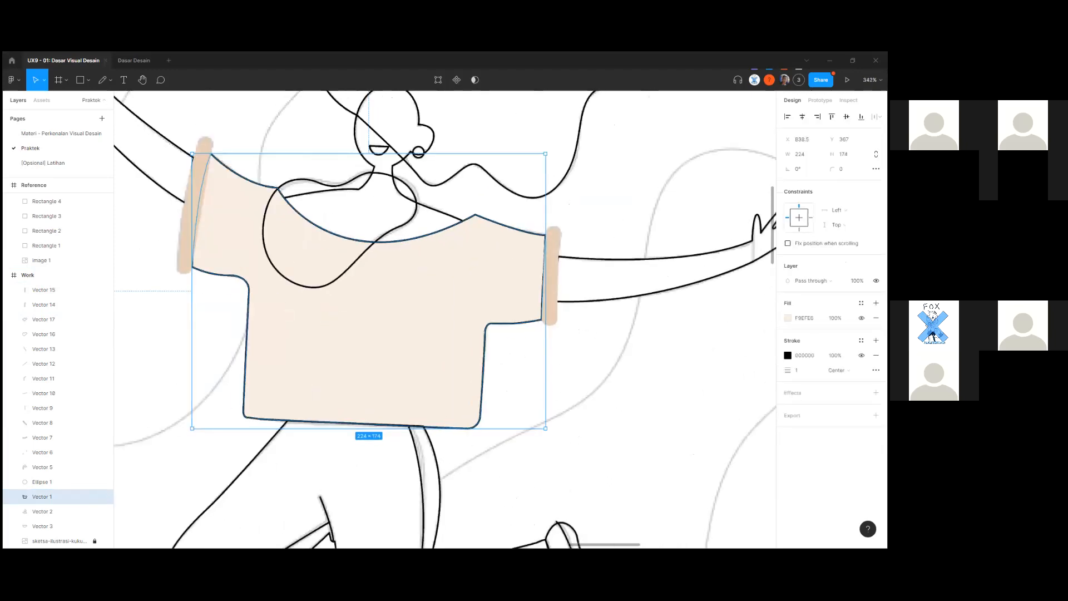
{"action": "scroll", "coordinate": [515, 393], "scroll_direction": "down", "scroll_amount": 2}
{"action": "key", "text": "ctrl+z"}
{"action": "key", "text": "ctrl+z"}
{"action": "key", "text": "ctrl+z"}
{"action": "key", "text": "ctrl+z"}
{"action": "key", "text": "ctrl+z"}
{"action": "key", "text": "ctrl+z"}
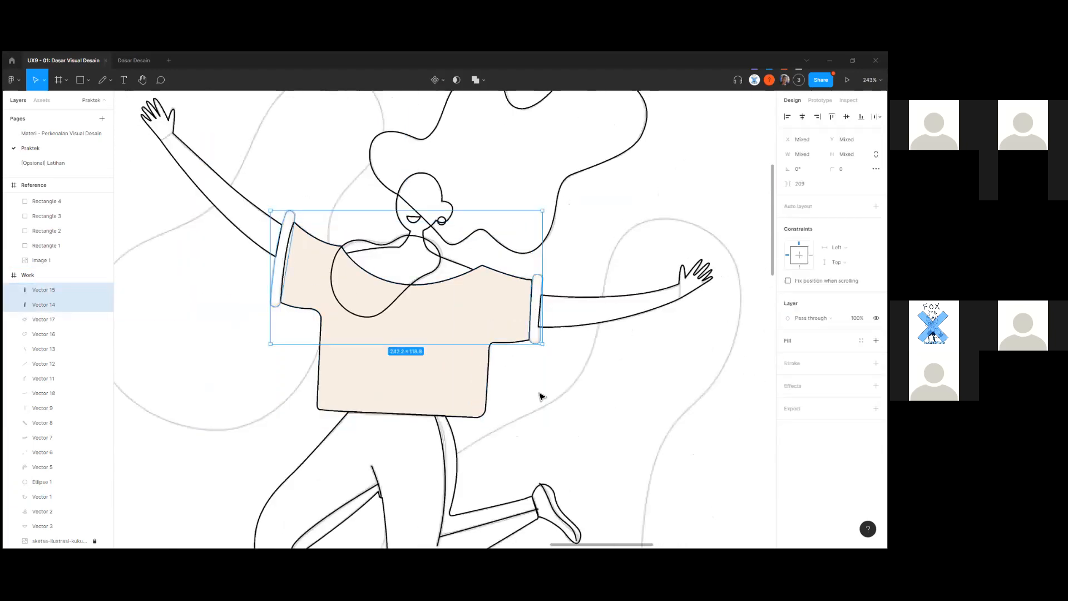
{"action": "key", "text": "ctrl+z"}
{"action": "key", "text": "ctrl+z"}
{"action": "key", "text": "ctrl+z"}
{"action": "key", "text": "ctrl+z"}
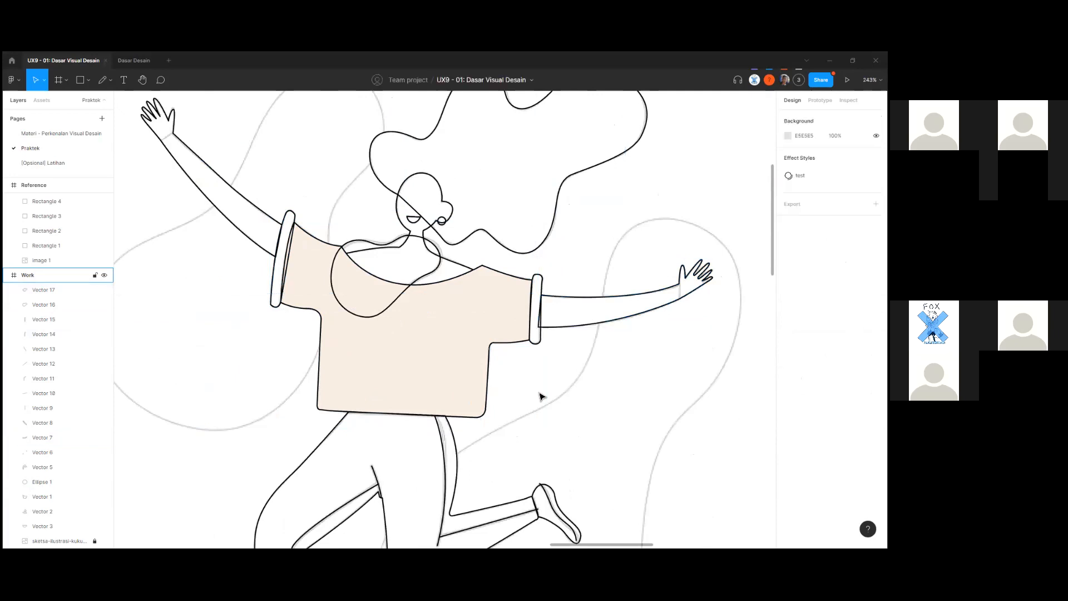
{"action": "left_click", "coordinate": [587, 397]}
{"action": "scroll", "coordinate": [587, 397], "scroll_direction": "down", "scroll_amount": 3}
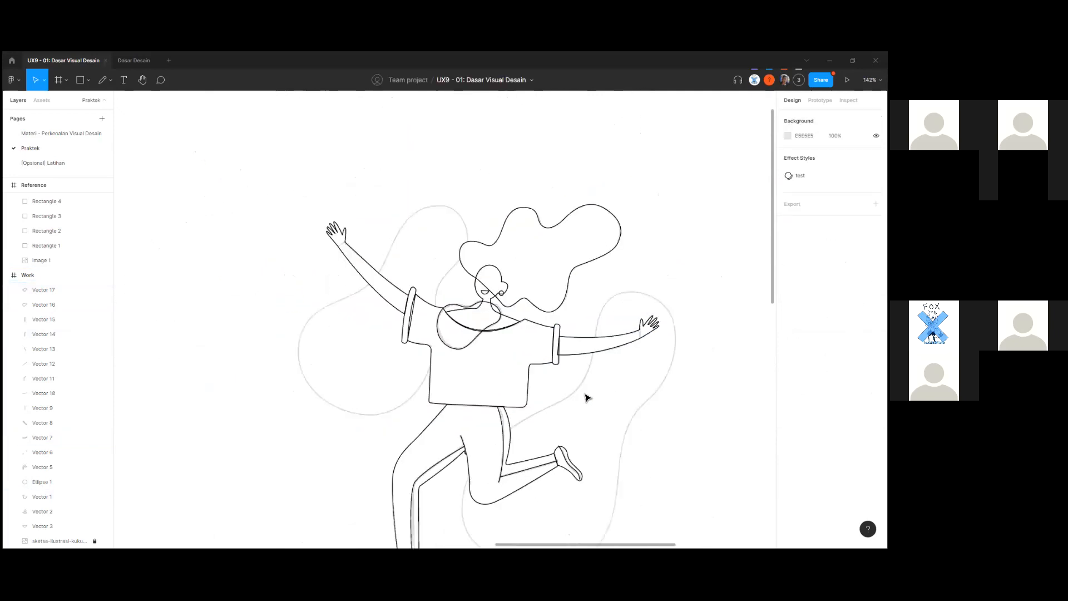
{"action": "scroll", "coordinate": [587, 397], "scroll_direction": "up", "scroll_amount": 1}
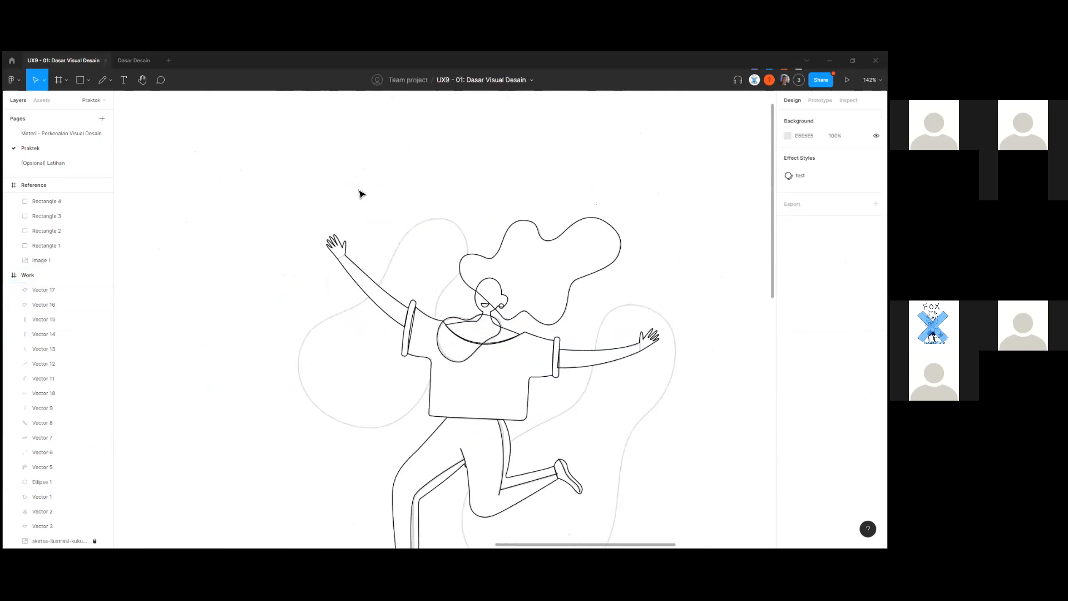
{"action": "scroll", "coordinate": [544, 310], "scroll_direction": "down", "scroll_amount": 3}
{"action": "scroll", "coordinate": [551, 312], "scroll_direction": "up", "scroll_amount": 2}
{"action": "scroll", "coordinate": [535, 385], "scroll_direction": "up", "scroll_amount": 2}
{"action": "scroll", "coordinate": [534, 384], "scroll_direction": "up", "scroll_amount": 2}
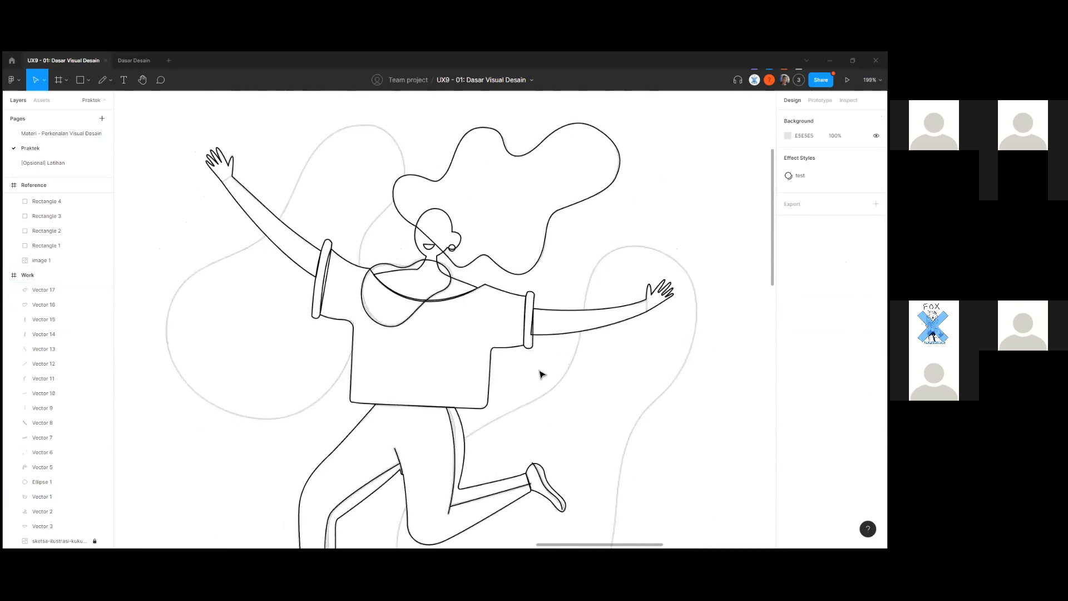
{"action": "scroll", "coordinate": [543, 375], "scroll_direction": "up", "scroll_amount": 1}
{"action": "scroll", "coordinate": [543, 375], "scroll_direction": "up", "scroll_amount": 2}
{"action": "scroll", "coordinate": [543, 375], "scroll_direction": "down", "scroll_amount": 2}
{"action": "scroll", "coordinate": [606, 367], "scroll_direction": "down", "scroll_amount": 3}
{"action": "scroll", "coordinate": [607, 367], "scroll_direction": "left", "scroll_amount": 2}
{"action": "scroll", "coordinate": [601, 375], "scroll_direction": "up", "scroll_amount": 2}
{"action": "scroll", "coordinate": [617, 390], "scroll_direction": "up", "scroll_amount": 3}
{"action": "scroll", "coordinate": [590, 414], "scroll_direction": "right", "scroll_amount": 4}
{"action": "scroll", "coordinate": [560, 438], "scroll_direction": "up", "scroll_amount": 2}
{"action": "scroll", "coordinate": [559, 438], "scroll_direction": "down", "scroll_amount": 2}
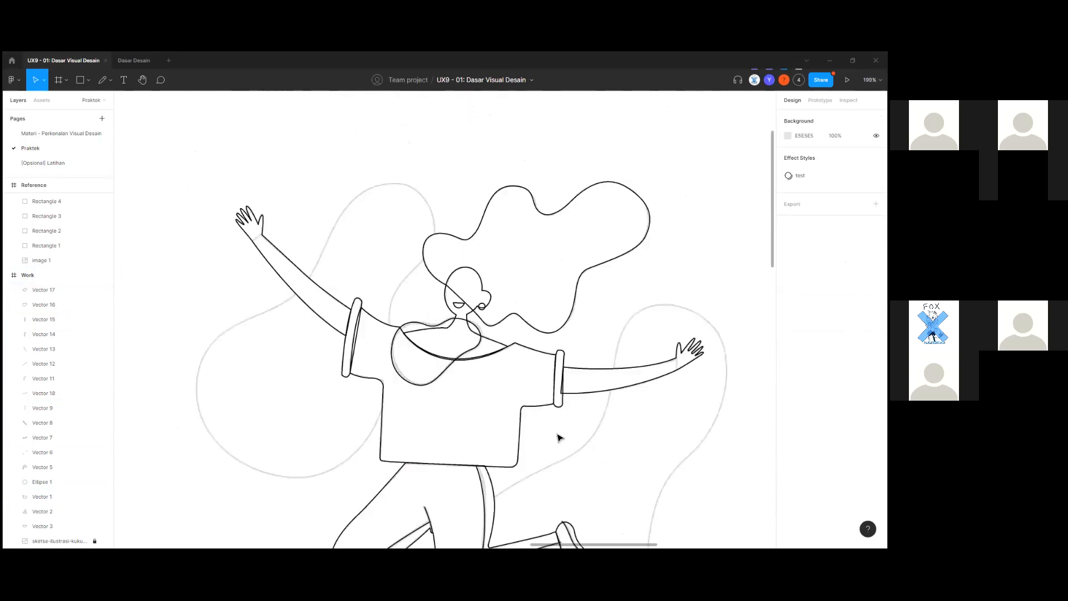
{"action": "scroll", "coordinate": [559, 438], "scroll_direction": "down", "scroll_amount": 3}
{"action": "scroll", "coordinate": [550, 410], "scroll_direction": "up", "scroll_amount": 2}
{"action": "scroll", "coordinate": [539, 399], "scroll_direction": "up", "scroll_amount": 5}
Put the right arm layer (Vector 7) back on top of the Work layers.
{"action": "left_click", "coordinate": [522, 378]}
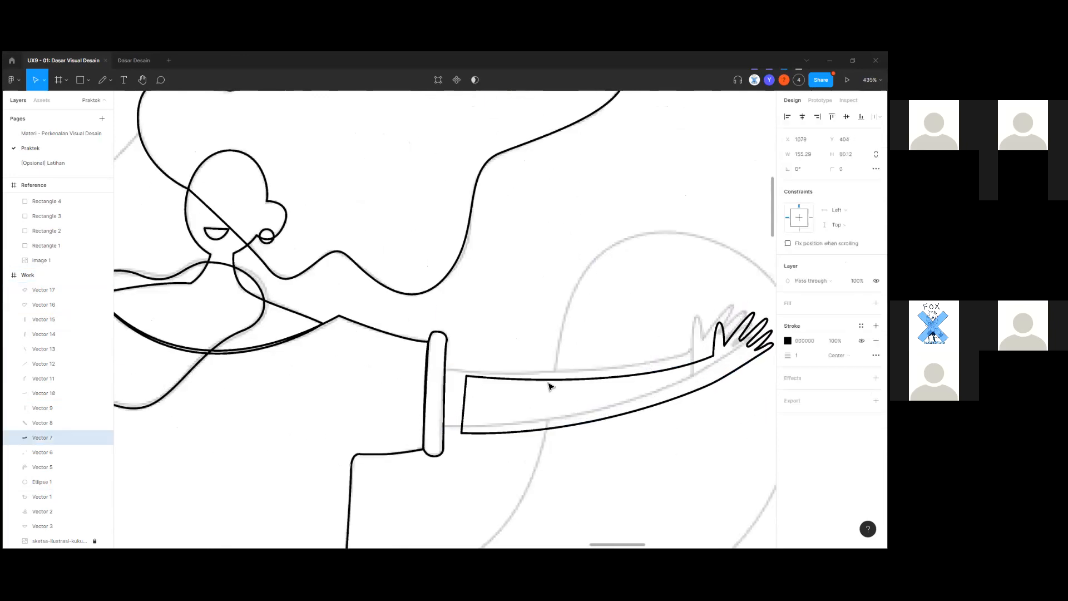
{"action": "left_click", "coordinate": [485, 406]}
{"action": "scroll", "coordinate": [482, 409], "scroll_direction": "up", "scroll_amount": 2}
{"action": "scroll", "coordinate": [482, 409], "scroll_direction": "down", "scroll_amount": 1}
{"action": "scroll", "coordinate": [453, 402], "scroll_direction": "up", "scroll_amount": 7}
{"action": "left_click", "coordinate": [432, 403]}
{"action": "scroll", "coordinate": [446, 412], "scroll_direction": "down", "scroll_amount": 2}
{"action": "scroll", "coordinate": [482, 421], "scroll_direction": "up", "scroll_amount": 4}
{"action": "scroll", "coordinate": [481, 421], "scroll_direction": "down", "scroll_amount": 5}
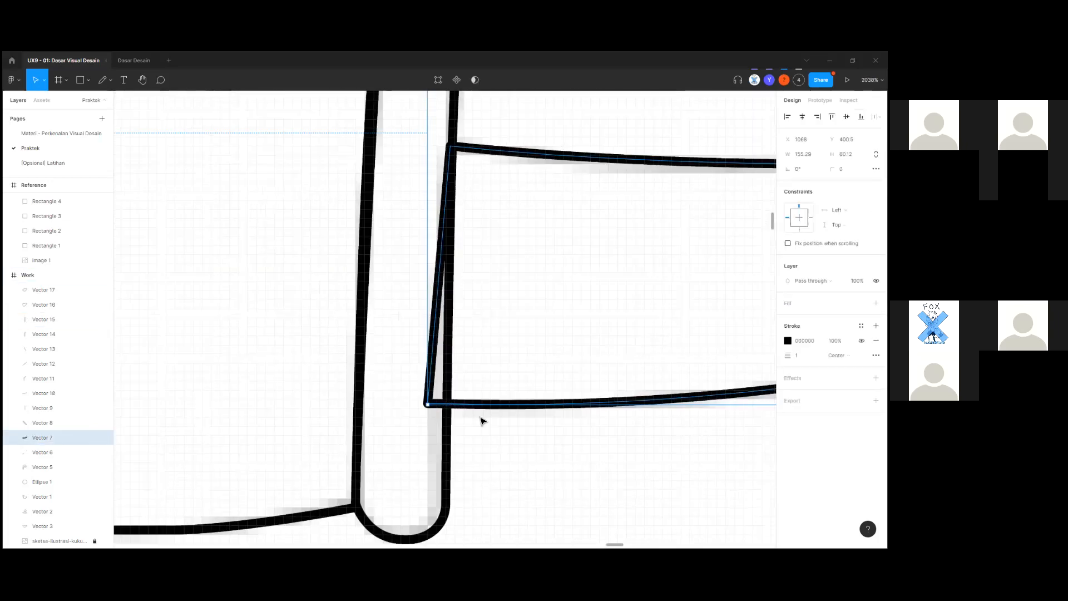
{"action": "key", "text": "bracketleft"}
{"action": "key", "text": "bracketright"}
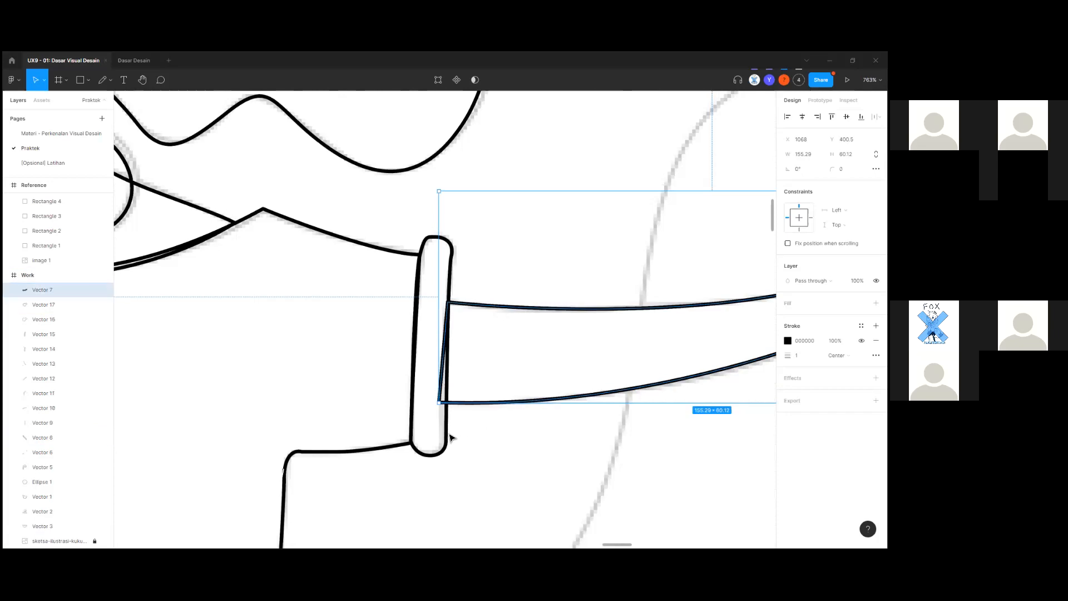
Replace the shirt's F9EFE6 fill with a new default grey C4C4C4 fill.
{"action": "left_click", "coordinate": [448, 439]}
{"action": "scroll", "coordinate": [462, 439], "scroll_direction": "down", "scroll_amount": 6}
{"action": "scroll", "coordinate": [529, 442], "scroll_direction": "left", "scroll_amount": 3}
{"action": "scroll", "coordinate": [529, 442], "scroll_direction": "down", "scroll_amount": 2}
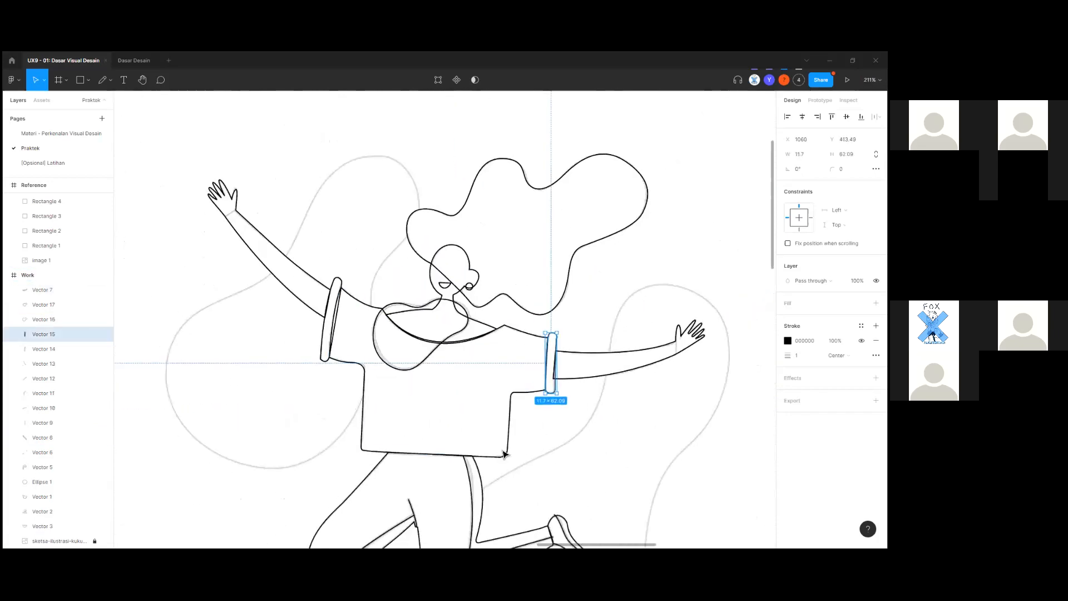
{"action": "left_click", "coordinate": [510, 453]}
{"action": "scroll", "coordinate": [503, 395], "scroll_direction": "left", "scroll_amount": 3}
{"action": "scroll", "coordinate": [503, 396], "scroll_direction": "down", "scroll_amount": 2}
{"action": "scroll", "coordinate": [333, 443], "scroll_direction": "left", "scroll_amount": 1}
{"action": "scroll", "coordinate": [389, 439], "scroll_direction": "down", "scroll_amount": 3}
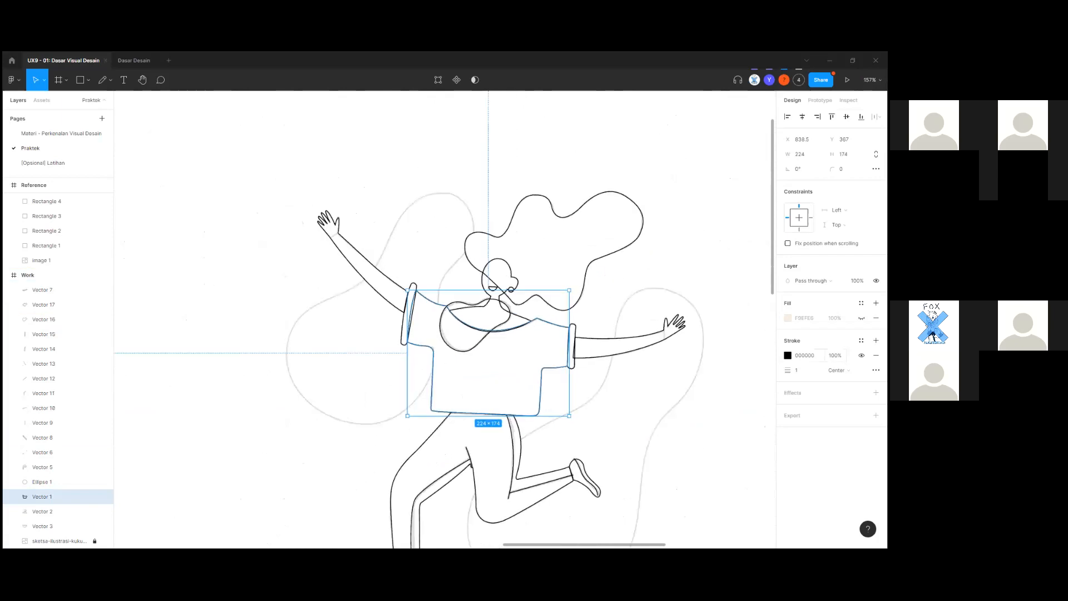
{"action": "scroll", "coordinate": [447, 409], "scroll_direction": "left", "scroll_amount": 4}
{"action": "scroll", "coordinate": [447, 409], "scroll_direction": "down", "scroll_amount": 2}
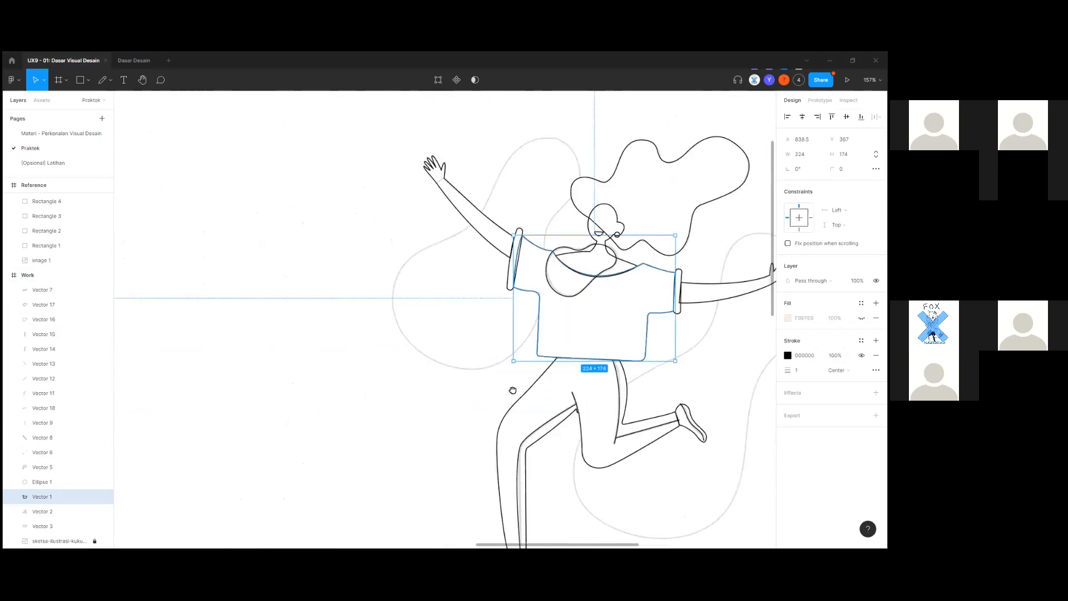
{"action": "scroll", "coordinate": [513, 390], "scroll_direction": "right", "scroll_amount": 4}
{"action": "scroll", "coordinate": [512, 390], "scroll_direction": "up", "scroll_amount": 1}
{"action": "left_click", "coordinate": [877, 317]}
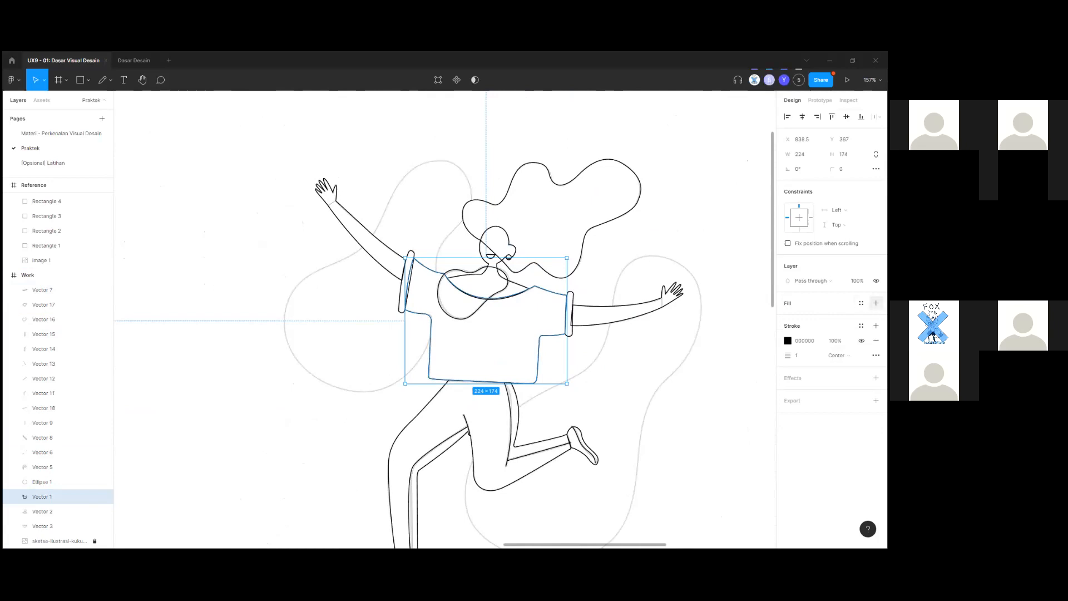
{"action": "left_click", "coordinate": [876, 302]}
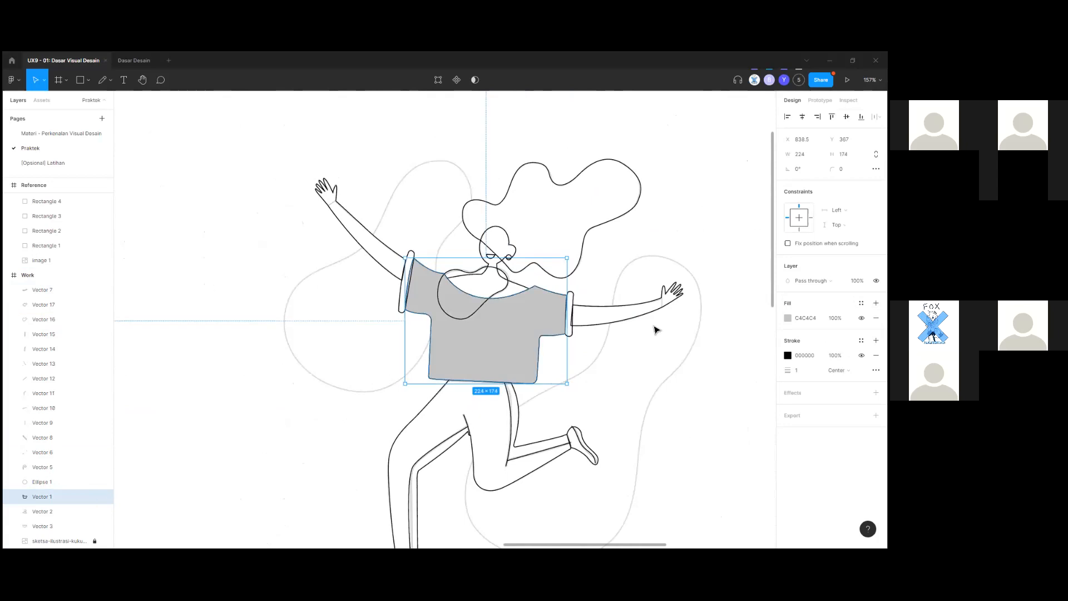
{"action": "scroll", "coordinate": [393, 405], "scroll_direction": "up", "scroll_amount": 3}
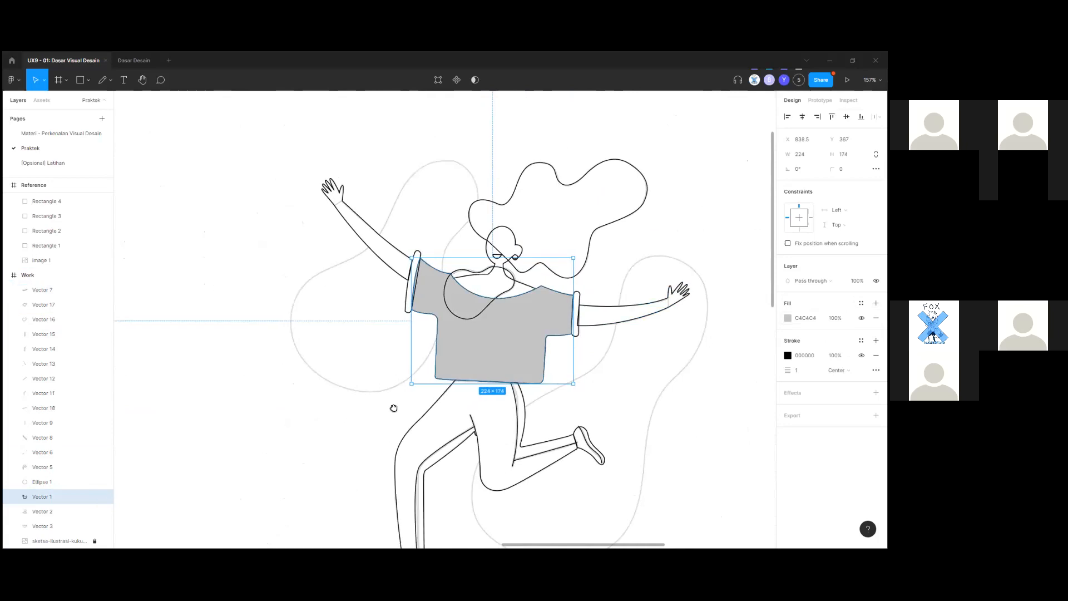
{"action": "scroll", "coordinate": [689, 335], "scroll_direction": "up", "scroll_amount": 2}
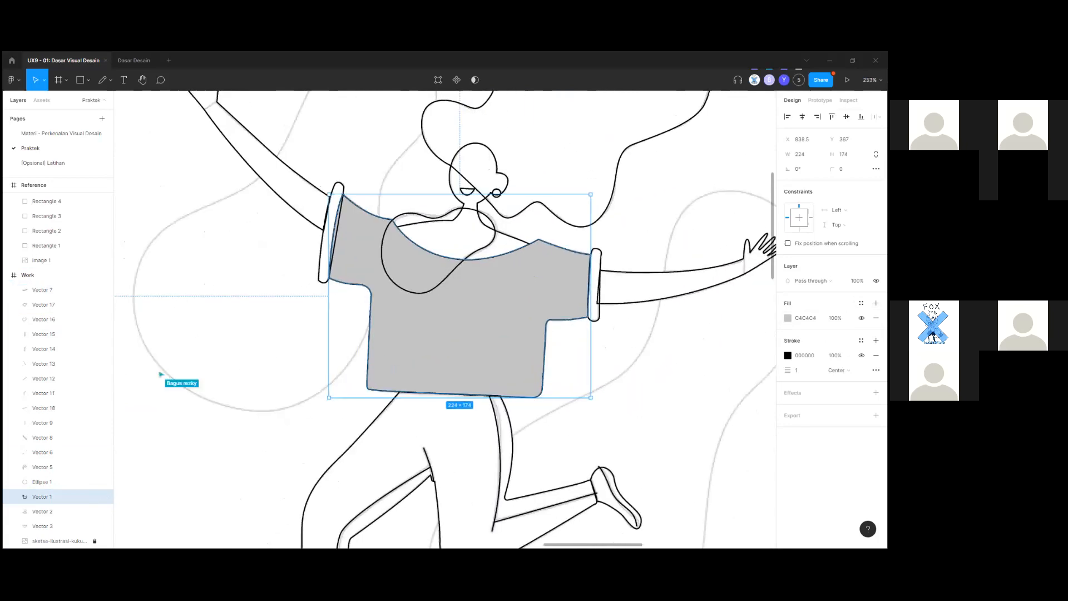
{"action": "scroll", "coordinate": [284, 429], "scroll_direction": "down", "scroll_amount": 6}
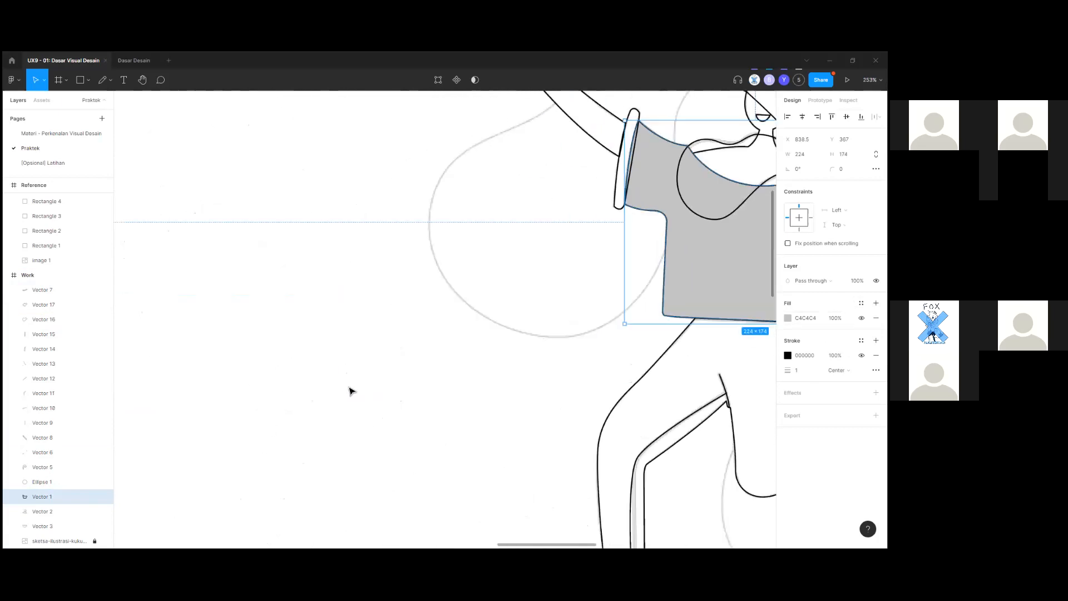
{"action": "mouse_move", "coordinate": [363, 390]}
{"action": "left_mouse_down"}
{"action": "mouse_move", "coordinate": [593, 386]}
{"action": "mouse_move", "coordinate": [352, 377]}
{"action": "left_mouse_up"}
{"action": "left_click_drag", "start_coordinate": [280, 402], "coordinate": [602, 354]}
{"action": "left_click", "coordinate": [496, 371]}
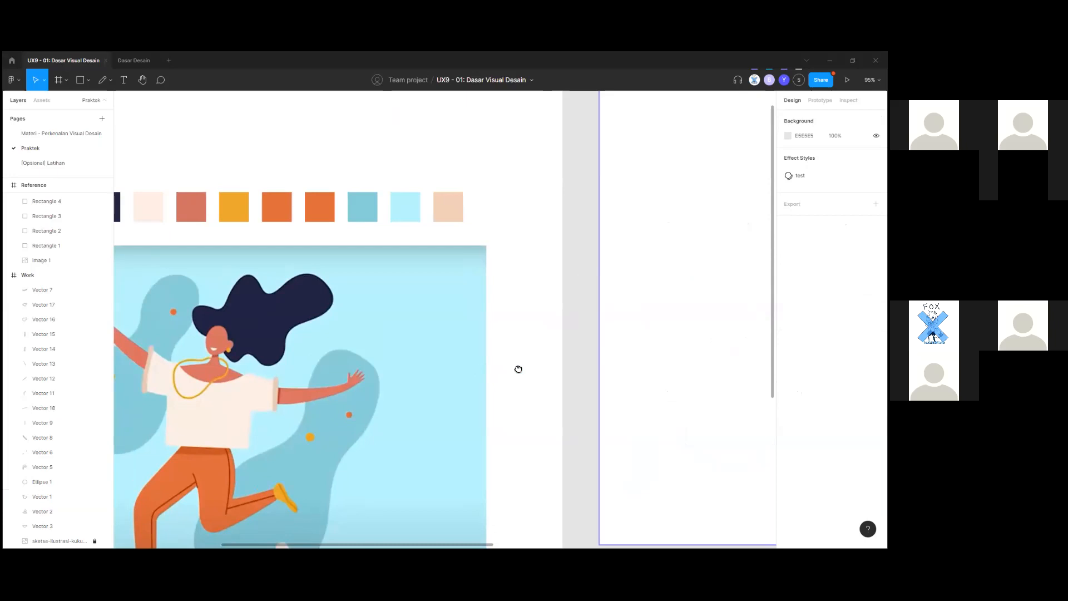
{"action": "left_click_drag", "start_coordinate": [518, 370], "coordinate": [612, 365]}
{"action": "scroll", "coordinate": [567, 364], "scroll_direction": "down", "scroll_amount": 3}
{"action": "mouse_move", "coordinate": [546, 401]}
{"action": "left_mouse_down"}
{"action": "mouse_move", "coordinate": [513, 365]}
{"action": "mouse_move", "coordinate": [275, 399]}
{"action": "left_mouse_up"}
{"action": "left_click_drag", "start_coordinate": [419, 388], "coordinate": [633, 381]}
{"action": "scroll", "coordinate": [375, 310], "scroll_direction": "up", "scroll_amount": 4}
{"action": "scroll", "coordinate": [378, 311], "scroll_direction": "down", "scroll_amount": 3}
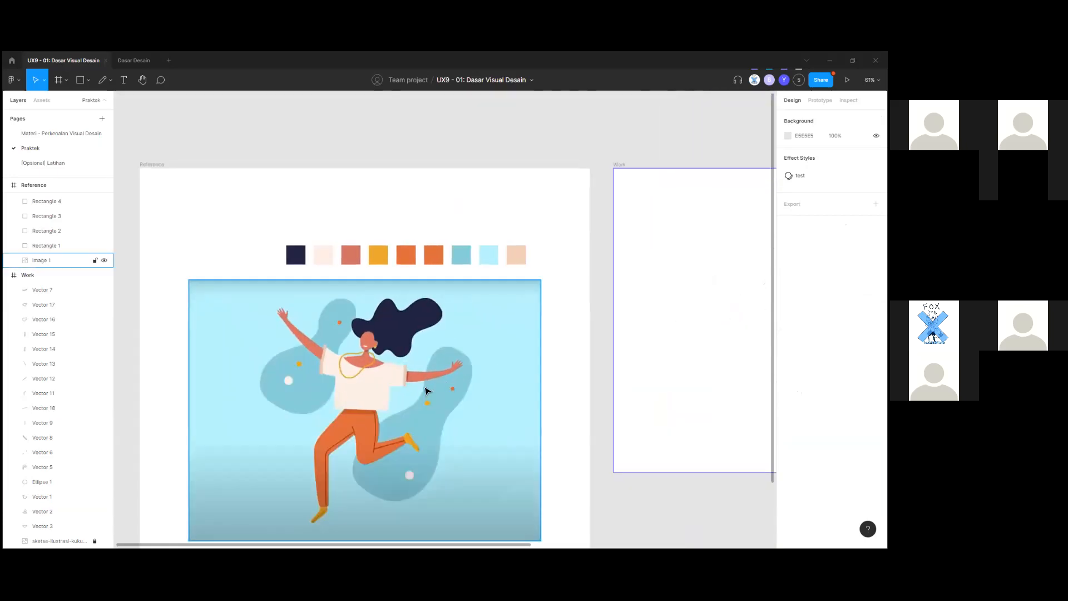
{"action": "left_click", "coordinate": [426, 372]}
{"action": "scroll", "coordinate": [548, 336], "scroll_direction": "down", "scroll_amount": 3}
{"action": "left_click", "coordinate": [559, 340]}
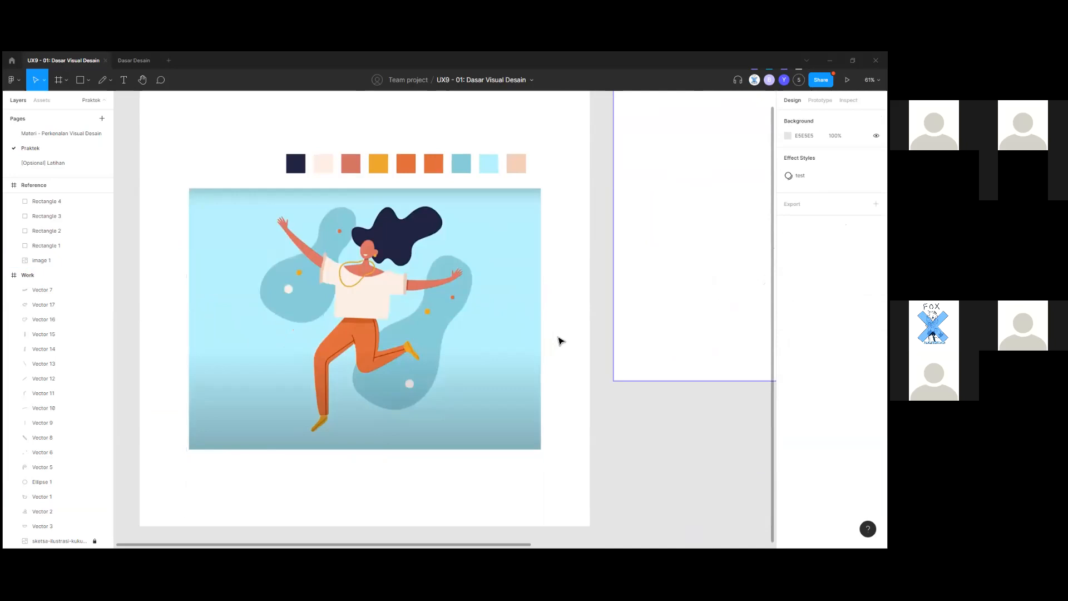
{"action": "scroll", "coordinate": [561, 340], "scroll_direction": "up", "scroll_amount": 2}
{"action": "mouse_move", "coordinate": [601, 335]}
{"action": "left_mouse_down"}
{"action": "mouse_move", "coordinate": [365, 369]}
{"action": "mouse_move", "coordinate": [594, 343]}
{"action": "left_mouse_up"}
{"action": "scroll", "coordinate": [593, 344], "scroll_direction": "down", "scroll_amount": 2}
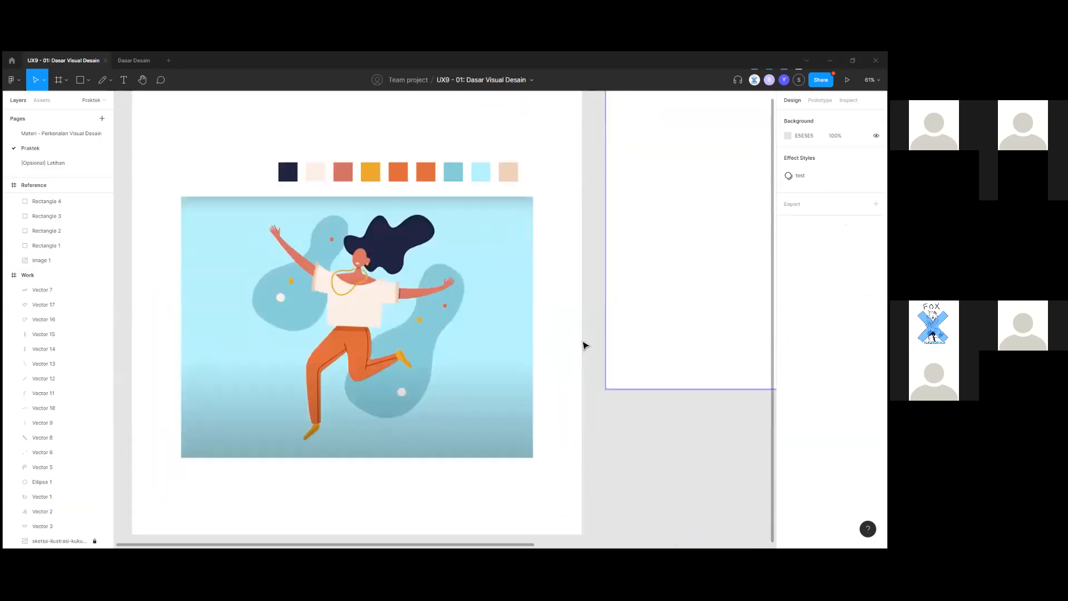
{"action": "scroll", "coordinate": [572, 367], "scroll_direction": "left", "scroll_amount": 1}
{"action": "scroll", "coordinate": [549, 336], "scroll_direction": "up", "scroll_amount": 2}
{"action": "left_click_drag", "start_coordinate": [247, 207], "coordinate": [587, 259]}
{"action": "left_click", "coordinate": [590, 284]}
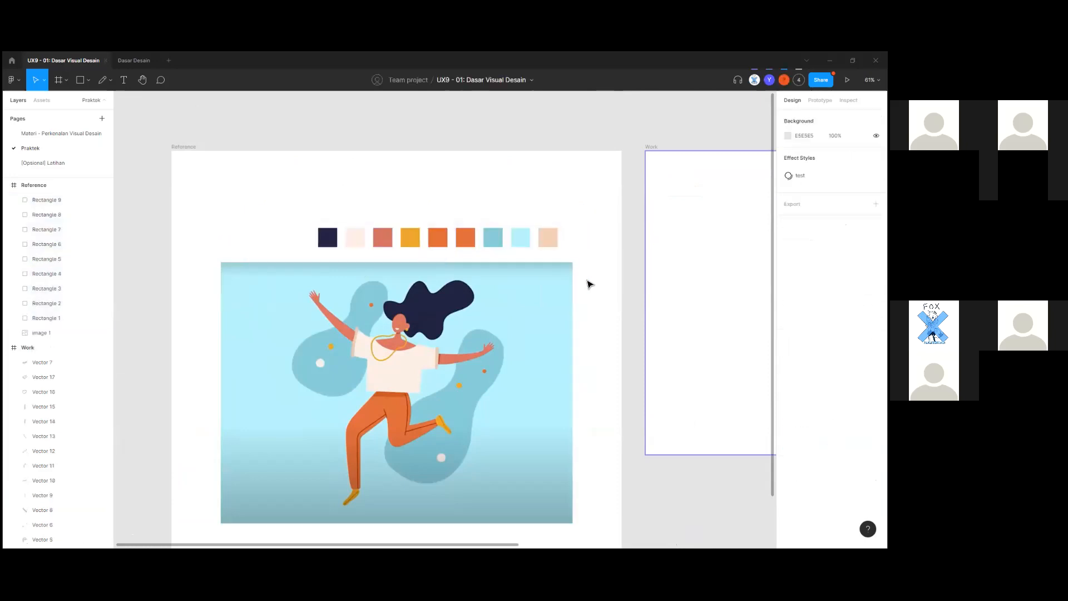
{"action": "scroll", "coordinate": [590, 284], "scroll_direction": "down", "scroll_amount": 2}
{"action": "scroll", "coordinate": [584, 250], "scroll_direction": "up", "scroll_amount": 2}
{"action": "left_click_drag", "start_coordinate": [210, 208], "coordinate": [599, 270]}
{"action": "left_click", "coordinate": [600, 270]}
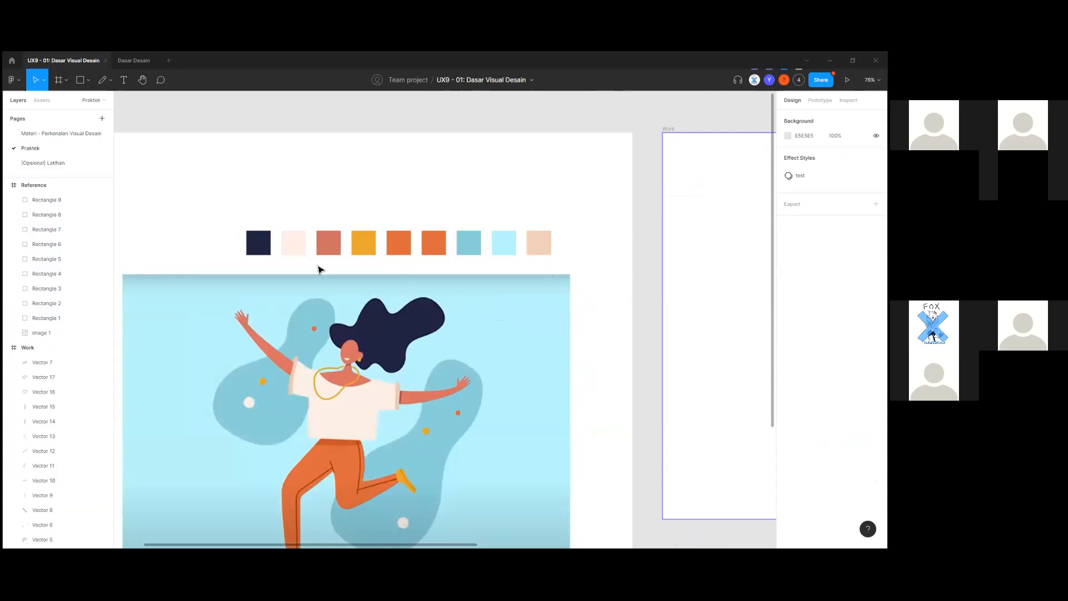
{"action": "left_click_drag", "start_coordinate": [227, 216], "coordinate": [604, 274]}
{"action": "left_click", "coordinate": [590, 262]}
{"action": "left_click", "coordinate": [605, 273]}
{"action": "left_click", "coordinate": [478, 381]}
{"action": "scroll", "coordinate": [613, 360], "scroll_direction": "down", "scroll_amount": 1}
{"action": "left_click", "coordinate": [613, 361]}
{"action": "left_click_drag", "start_coordinate": [211, 199], "coordinate": [585, 248]}
{"action": "left_click", "coordinate": [598, 254]}
{"action": "left_click", "coordinate": [260, 233]}
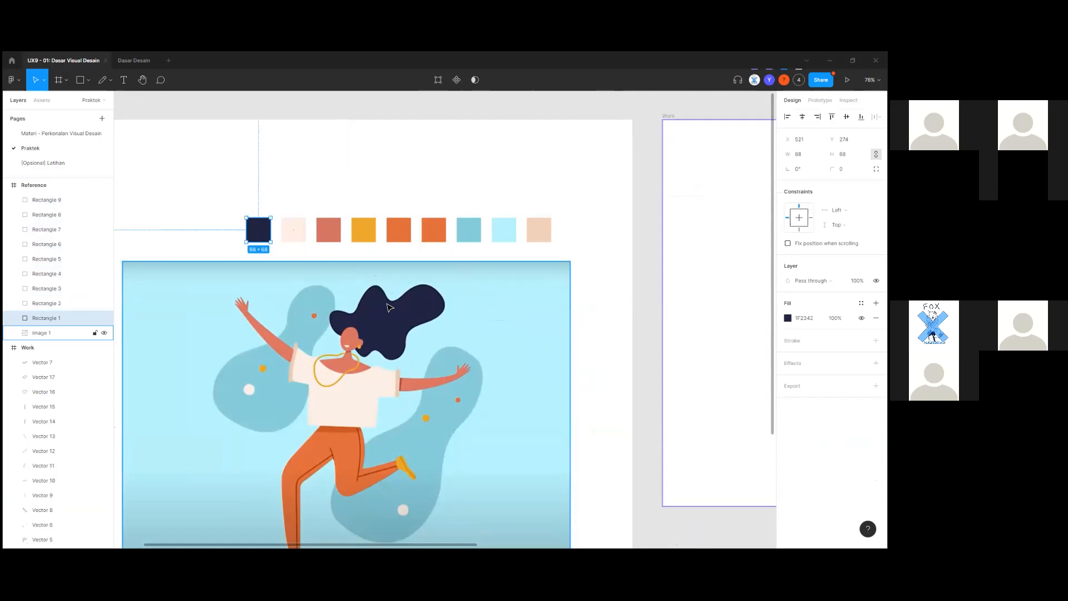
{"action": "scroll", "coordinate": [226, 244], "scroll_direction": "down", "scroll_amount": 1}
{"action": "scroll", "coordinate": [334, 282], "scroll_direction": "up", "scroll_amount": 1}
{"action": "scroll", "coordinate": [380, 302], "scroll_direction": "down", "scroll_amount": 1}
{"action": "key", "text": "i"}
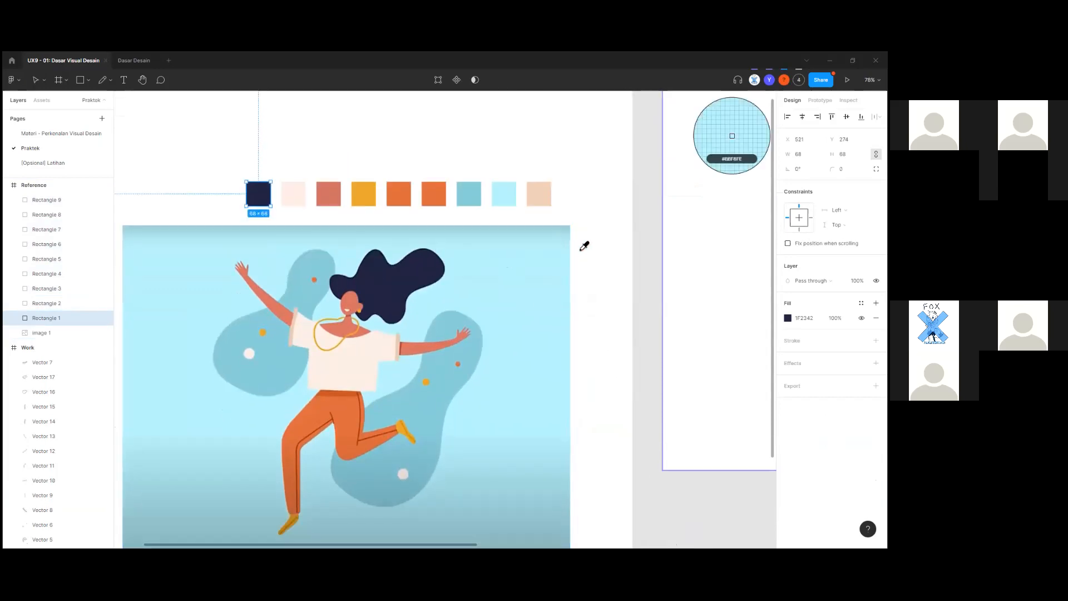
{"action": "scroll", "coordinate": [550, 270], "scroll_direction": "down", "scroll_amount": 1}
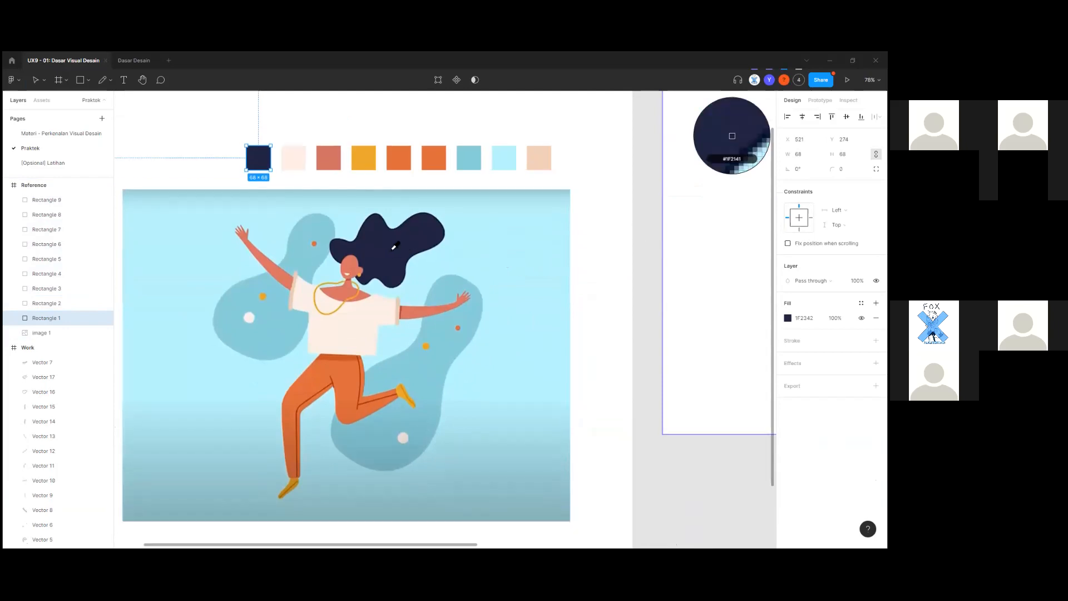
{"action": "scroll", "coordinate": [426, 295], "scroll_direction": "up", "scroll_amount": 1}
{"action": "scroll", "coordinate": [392, 290], "scroll_direction": "up", "scroll_amount": 1}
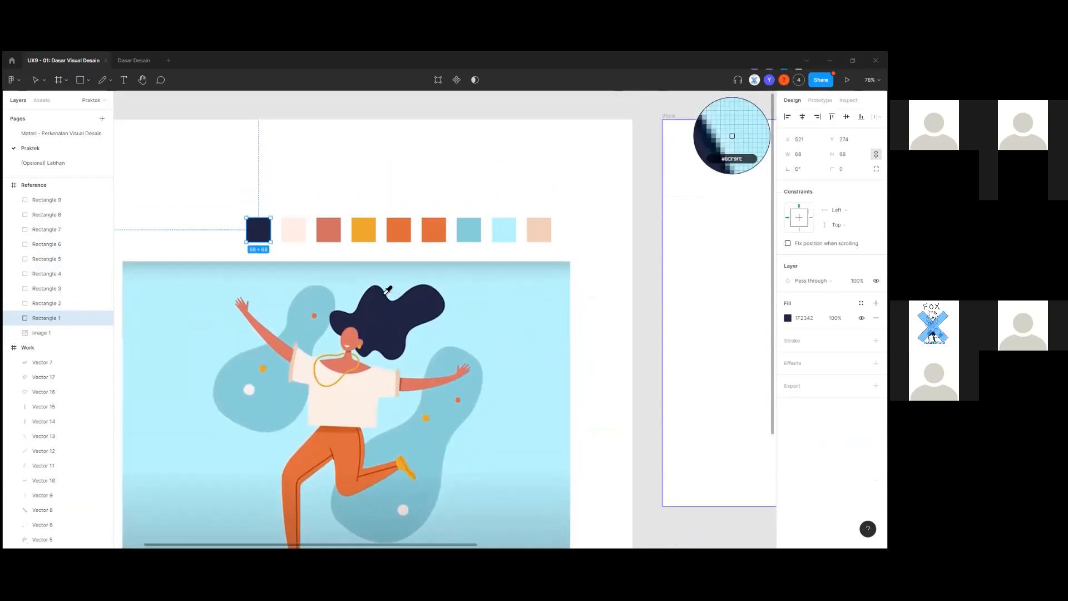
{"action": "scroll", "coordinate": [391, 324], "scroll_direction": "down", "scroll_amount": 1}
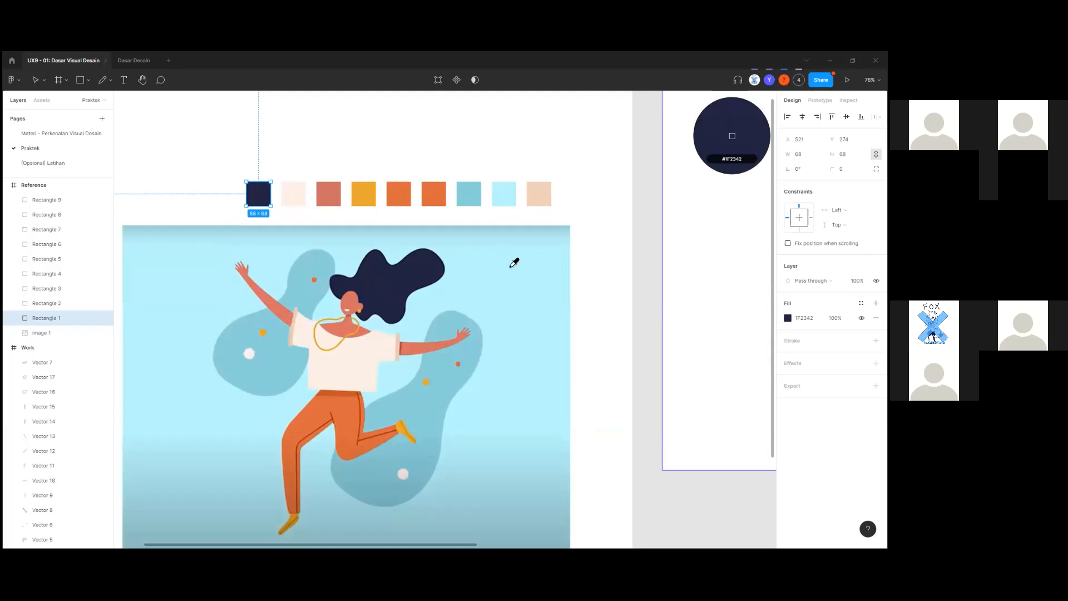
{"action": "left_click", "coordinate": [382, 338]}
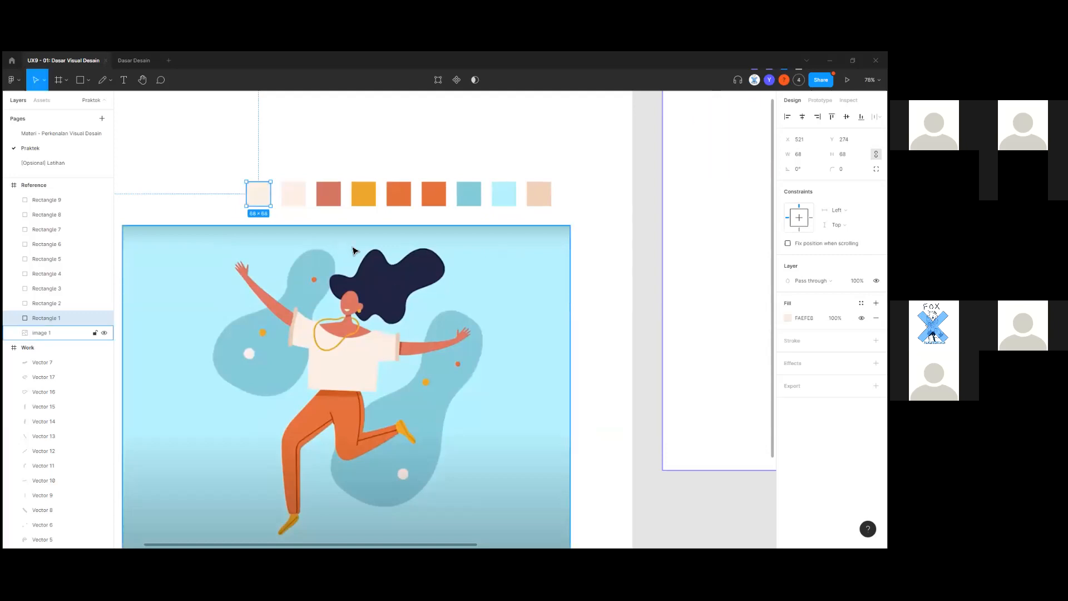
{"action": "key", "text": "i"}
{"action": "left_click", "coordinate": [404, 277]}
{"action": "left_click", "coordinate": [669, 277]}
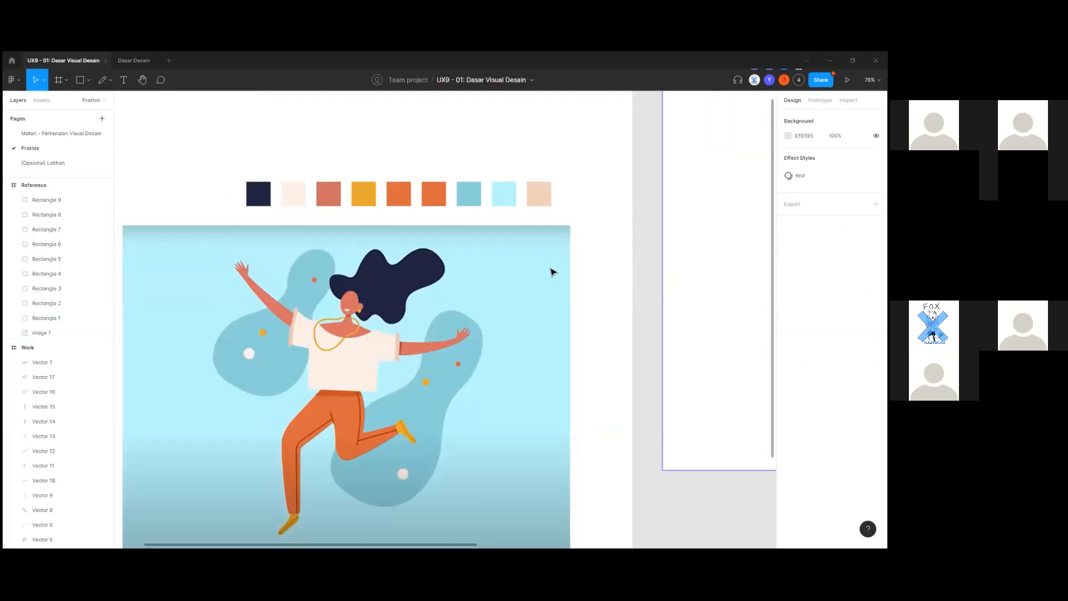
{"action": "scroll", "coordinate": [551, 271], "scroll_direction": "up", "scroll_amount": 1}
{"action": "left_click_drag", "start_coordinate": [186, 184], "coordinate": [610, 231]}
{"action": "left_click", "coordinate": [610, 236]}
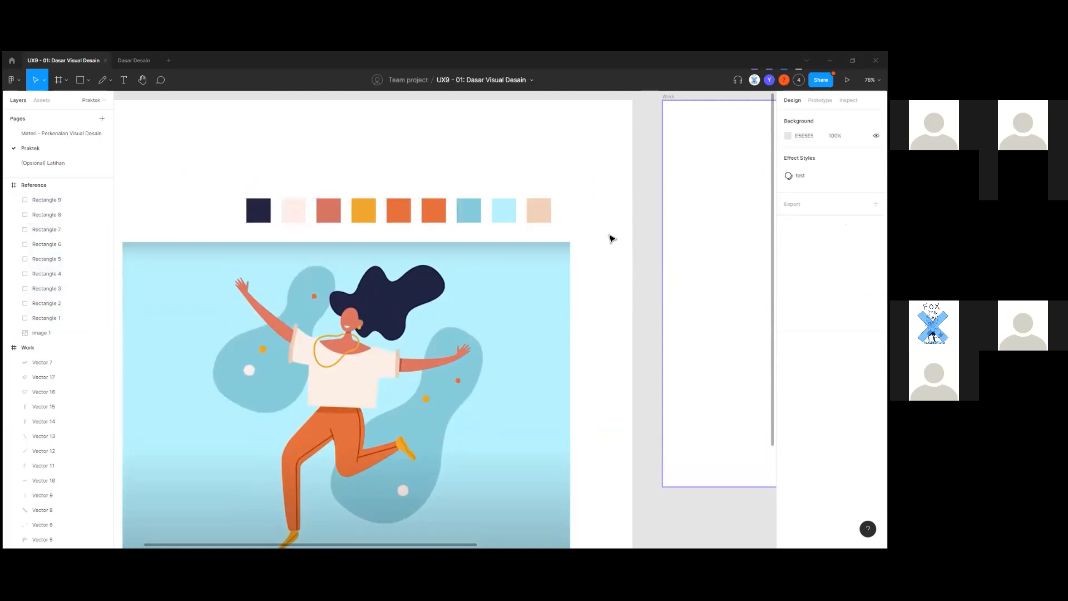
{"action": "scroll", "coordinate": [610, 236], "scroll_direction": "down", "scroll_amount": 4, "text": "ctrl"}
{"action": "left_click_drag", "start_coordinate": [573, 291], "coordinate": [481, 311]}
{"action": "scroll", "coordinate": [499, 287], "scroll_direction": "up", "scroll_amount": 3}
{"action": "left_click_drag", "start_coordinate": [348, 249], "coordinate": [453, 240]}
{"action": "scroll", "coordinate": [453, 240], "scroll_direction": "down", "scroll_amount": 2}
{"action": "left_click_drag", "start_coordinate": [513, 289], "coordinate": [432, 296]}
{"action": "left_click", "coordinate": [682, 271]}
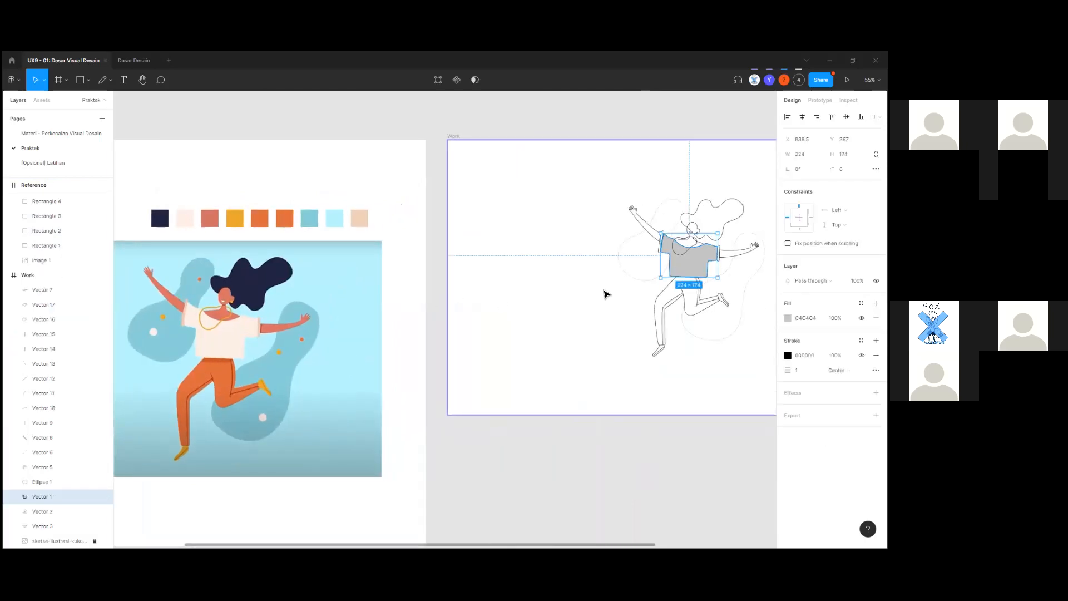
Fill the shirt with pale pink FEEEE5 sampled from the reference swatch using the eyedropper.
{"action": "key", "text": "i"}
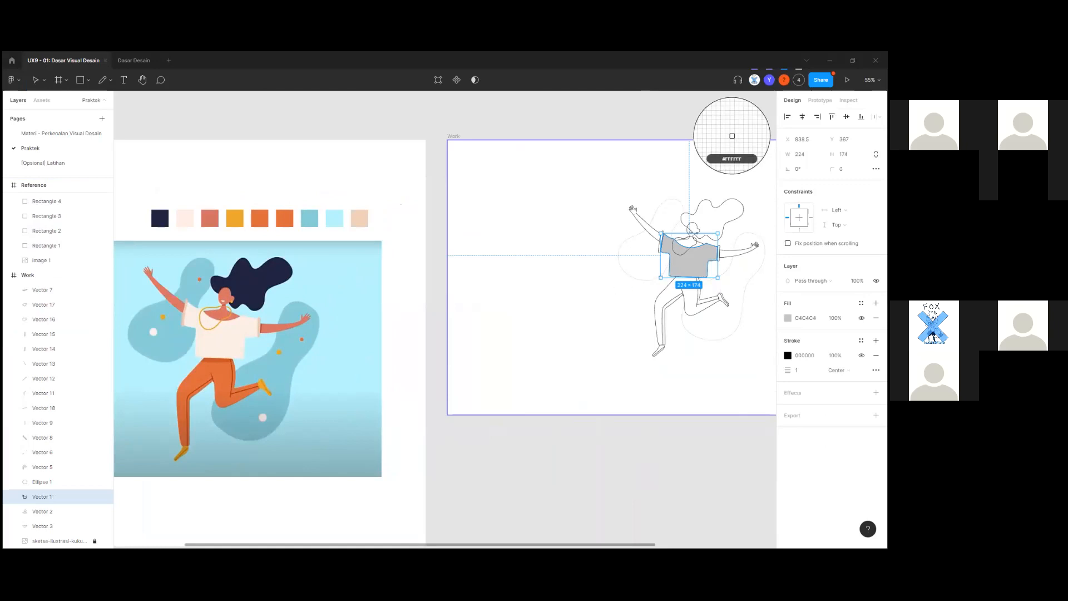
{"action": "key", "text": "Escape"}
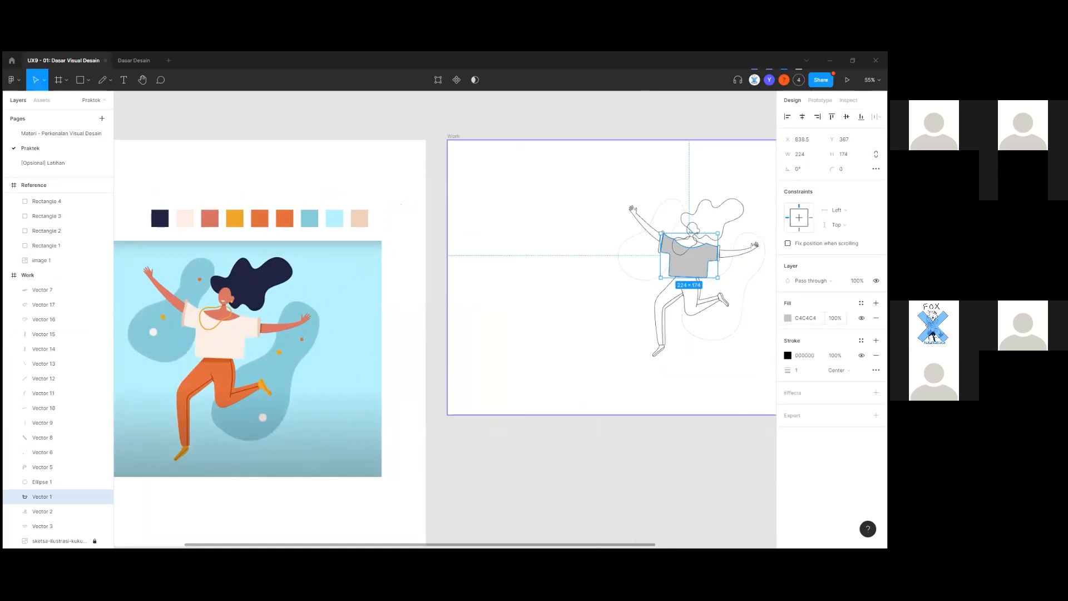
{"action": "left_click", "coordinate": [787, 318]}
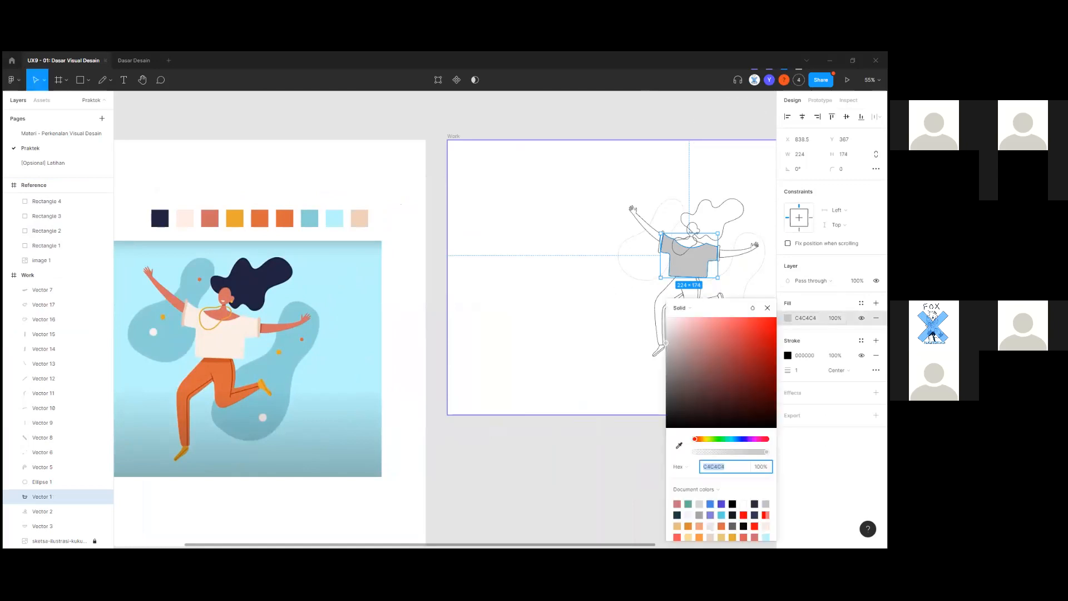
{"action": "left_click", "coordinate": [681, 445]}
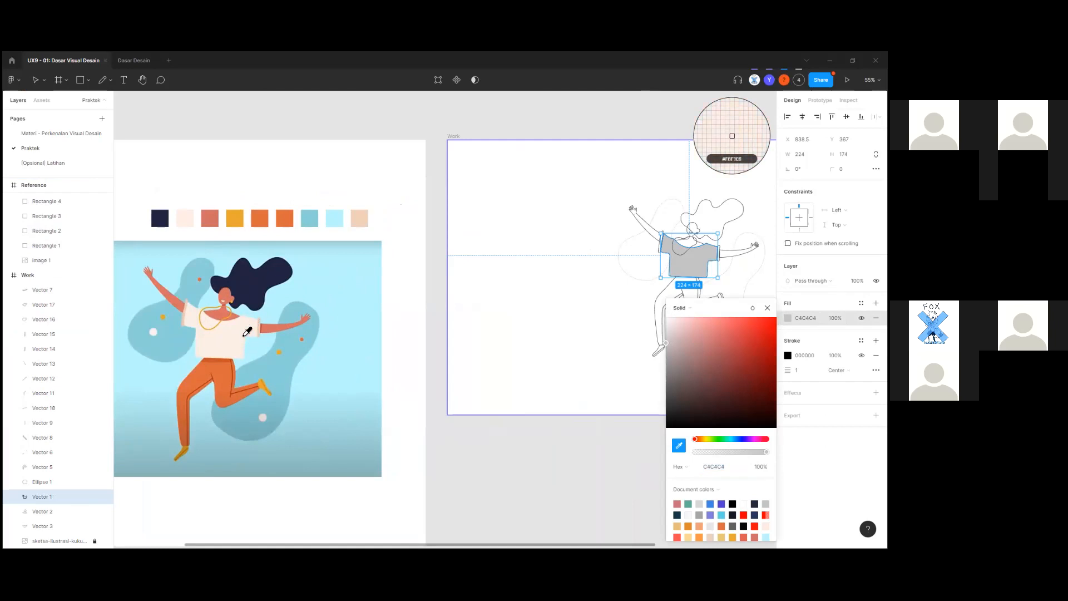
{"action": "left_click", "coordinate": [756, 354]}
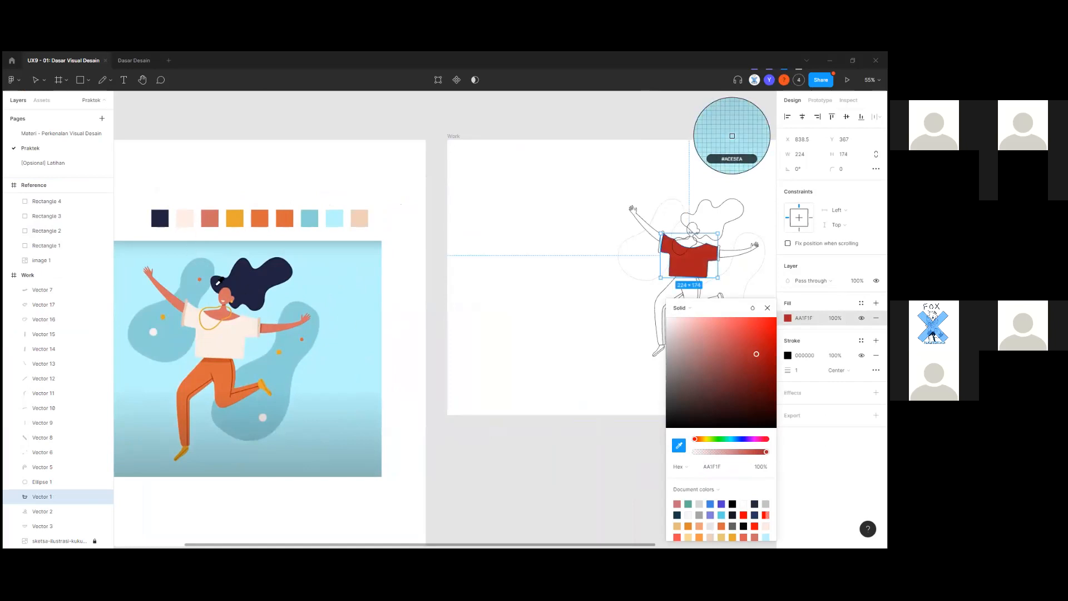
{"action": "left_click", "coordinate": [189, 221]}
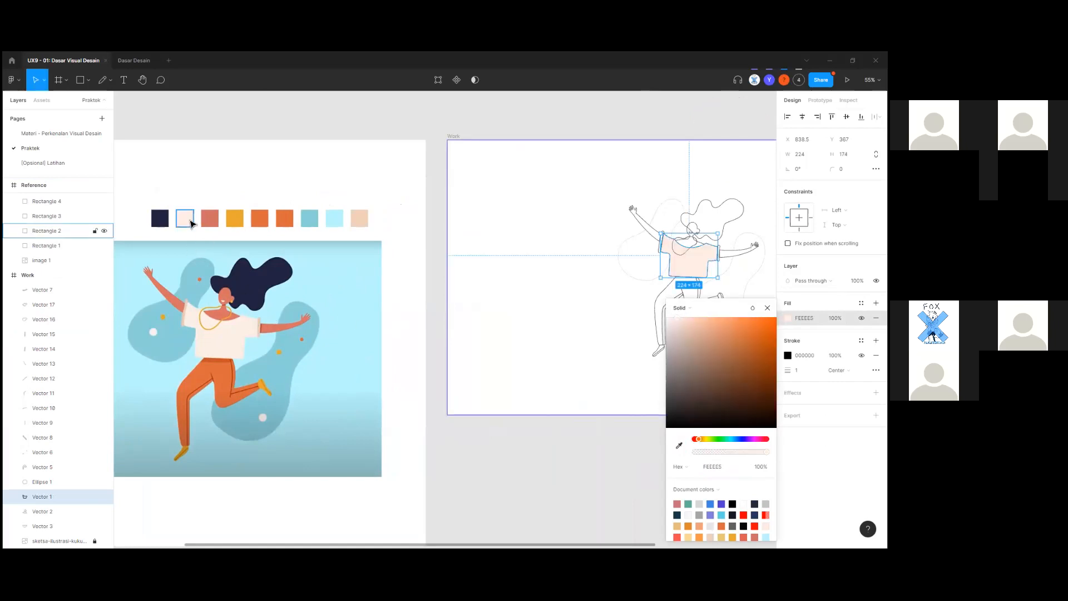
{"action": "left_click", "coordinate": [191, 222]}
Reselect the shirt and remove its black outline stroke.
{"action": "left_click_drag", "start_coordinate": [474, 329], "coordinate": [332, 341]}
{"action": "scroll", "coordinate": [570, 281], "scroll_direction": "up", "scroll_amount": 8}
{"action": "left_click", "coordinate": [452, 287]}
{"action": "left_click_drag", "start_coordinate": [452, 287], "coordinate": [412, 400]}
{"action": "scroll", "coordinate": [660, 305], "scroll_direction": "down", "scroll_amount": 3}
{"action": "scroll", "coordinate": [491, 360], "scroll_direction": "up", "scroll_amount": 4}
{"action": "left_click_drag", "start_coordinate": [490, 356], "coordinate": [443, 362]}
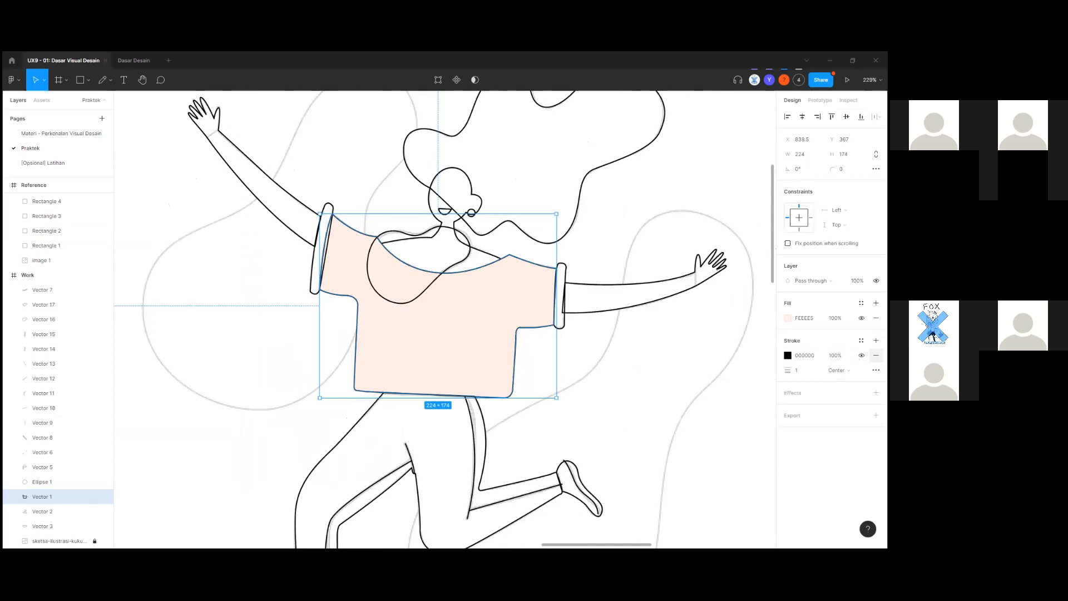
{"action": "left_click", "coordinate": [876, 355]}
Compare the outline-free shirt against the reference image, then return to the sketch.
{"action": "left_click", "coordinate": [566, 367]}
{"action": "scroll", "coordinate": [559, 365], "scroll_direction": "up", "scroll_amount": 3}
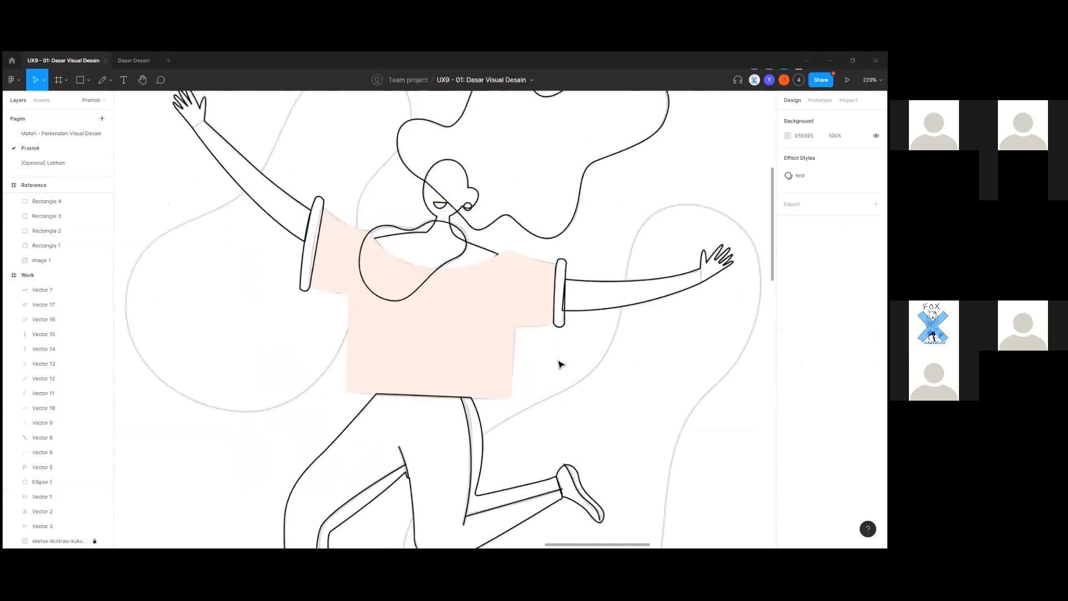
{"action": "scroll", "coordinate": [529, 362], "scroll_direction": "down", "scroll_amount": 5}
{"action": "left_click", "coordinate": [550, 364]}
{"action": "scroll", "coordinate": [639, 358], "scroll_direction": "up", "scroll_amount": 3}
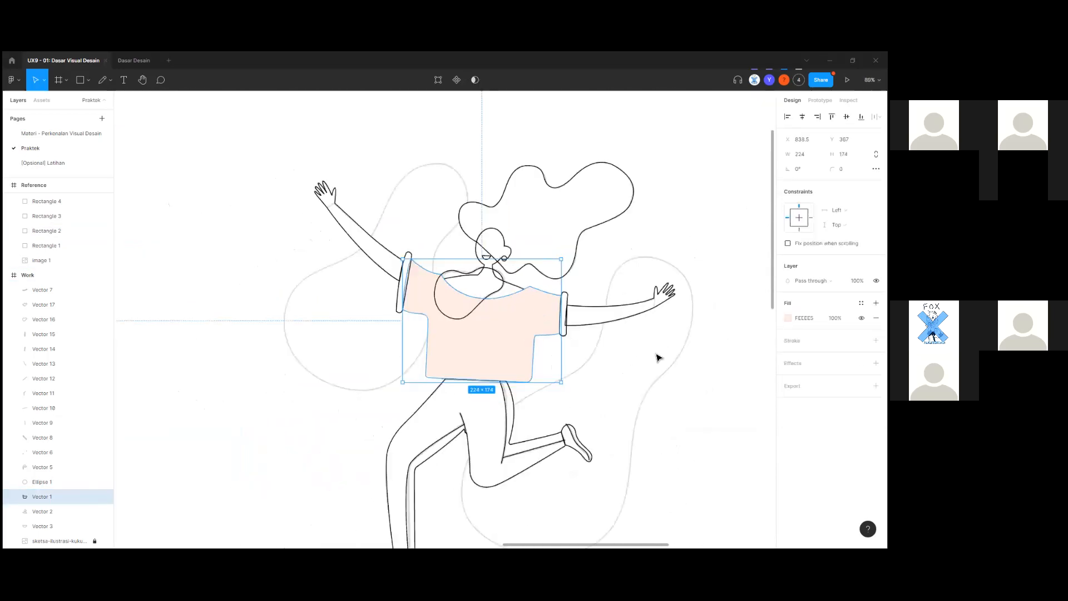
{"action": "scroll", "coordinate": [620, 371], "scroll_direction": "down", "scroll_amount": 3}
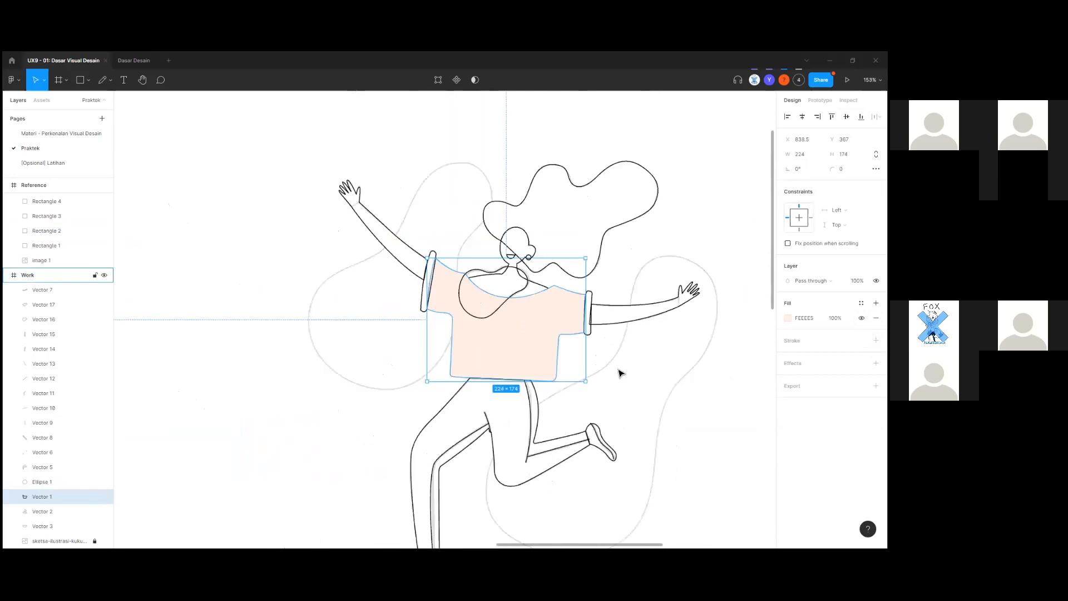
{"action": "left_click", "coordinate": [611, 376]}
{"action": "left_click_drag", "start_coordinate": [577, 391], "coordinate": [655, 339]}
{"action": "scroll", "coordinate": [655, 336], "scroll_direction": "down", "scroll_amount": 2}
{"action": "left_click_drag", "start_coordinate": [534, 376], "coordinate": [702, 346]}
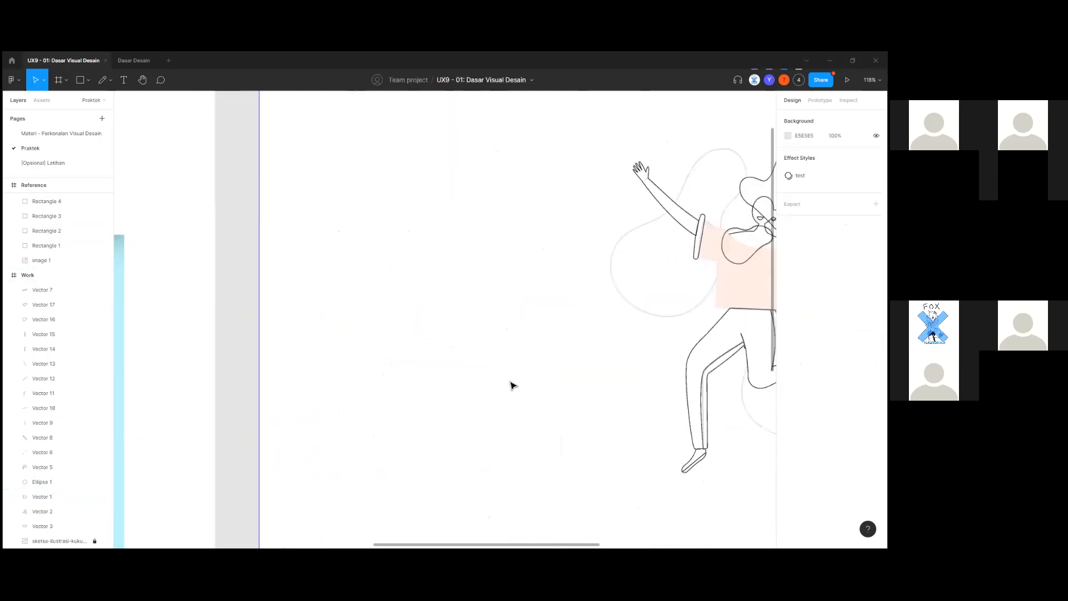
{"action": "scroll", "coordinate": [513, 383], "scroll_direction": "down", "scroll_amount": 2}
{"action": "left_click_drag", "start_coordinate": [421, 411], "coordinate": [643, 372]}
{"action": "left_click", "coordinate": [490, 384]}
{"action": "scroll", "coordinate": [584, 373], "scroll_direction": "down", "scroll_amount": 1}
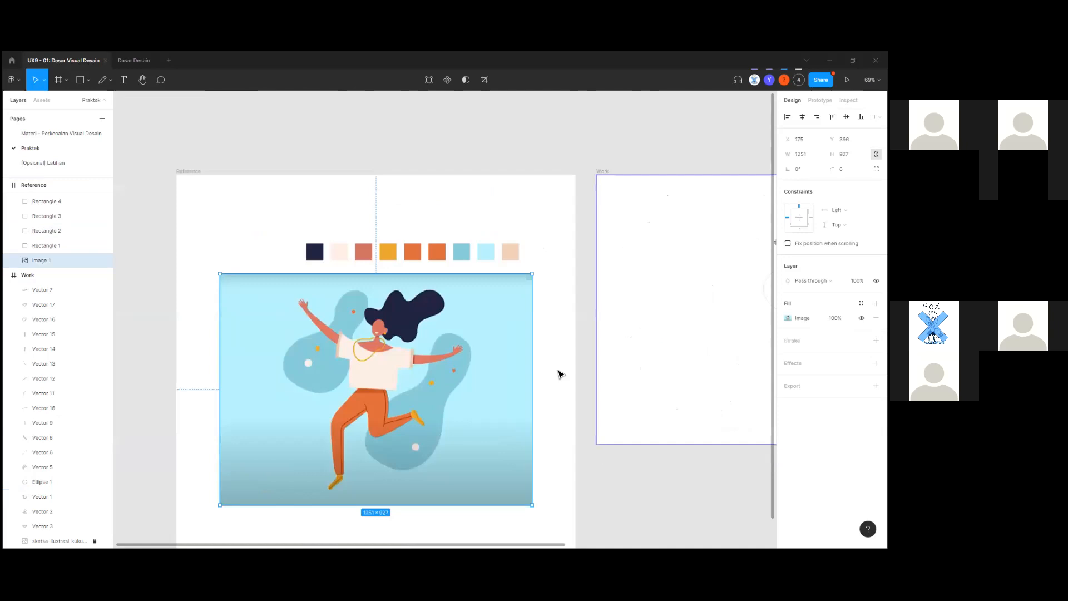
{"action": "left_click_drag", "start_coordinate": [561, 372], "coordinate": [389, 378]}
{"action": "scroll", "coordinate": [692, 360], "scroll_direction": "up", "scroll_amount": 1}
{"action": "scroll", "coordinate": [702, 361], "scroll_direction": "up", "scroll_amount": 4}
{"action": "scroll", "coordinate": [702, 361], "scroll_direction": "up", "scroll_amount": 2}
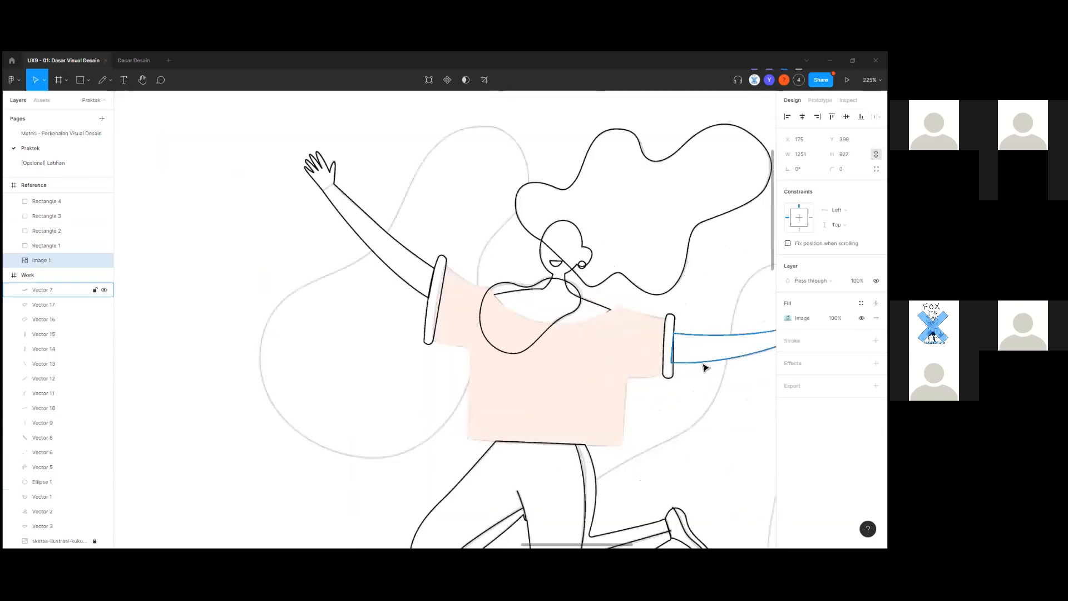
Select both sleeve cuff vectors together.
{"action": "left_click", "coordinate": [612, 389]}
{"action": "scroll", "coordinate": [604, 338], "scroll_direction": "up", "scroll_amount": 2}
{"action": "left_click", "coordinate": [582, 310]}
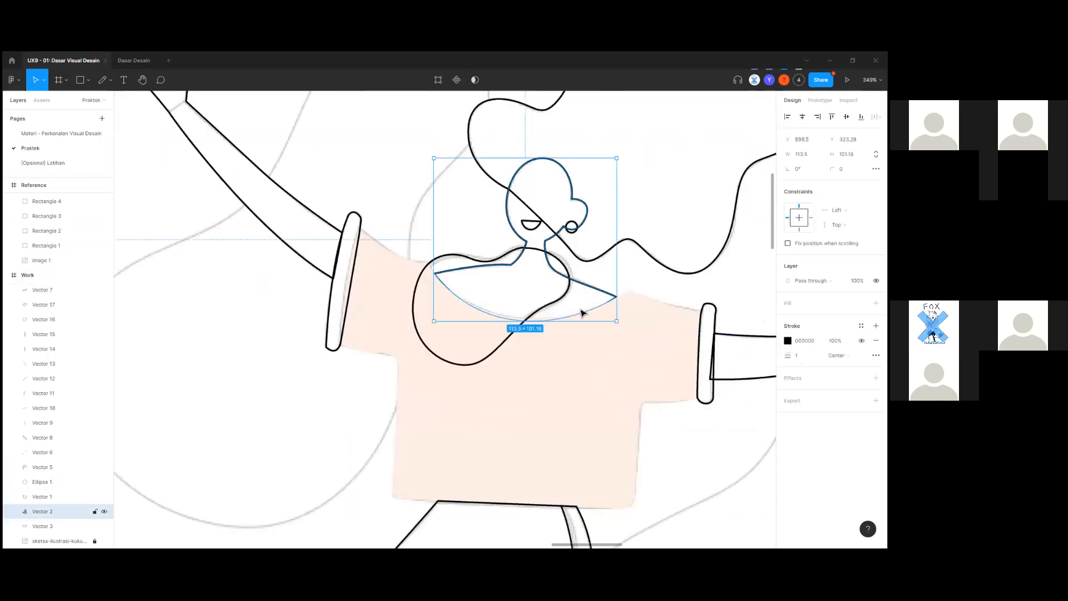
{"action": "scroll", "coordinate": [596, 362], "scroll_direction": "down", "scroll_amount": 3}
{"action": "scroll", "coordinate": [570, 327], "scroll_direction": "up", "scroll_amount": 2}
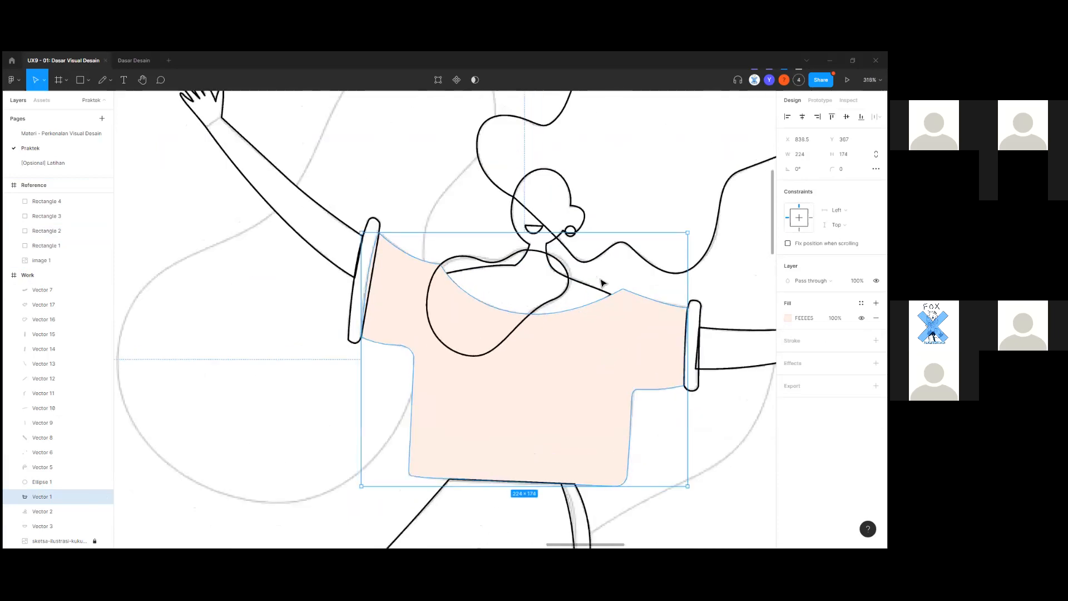
{"action": "left_click", "coordinate": [587, 289]}
{"action": "scroll", "coordinate": [587, 290], "scroll_direction": "up", "scroll_amount": 3}
{"action": "left_click", "coordinate": [573, 311]}
{"action": "scroll", "coordinate": [567, 323], "scroll_direction": "down", "scroll_amount": 1}
{"action": "scroll", "coordinate": [568, 323], "scroll_direction": "right", "scroll_amount": 2}
{"action": "scroll", "coordinate": [711, 401], "scroll_direction": "down", "scroll_amount": 4}
{"action": "left_click", "coordinate": [694, 337]}
{"action": "scroll", "coordinate": [401, 445], "scroll_direction": "down", "scroll_amount": 5}
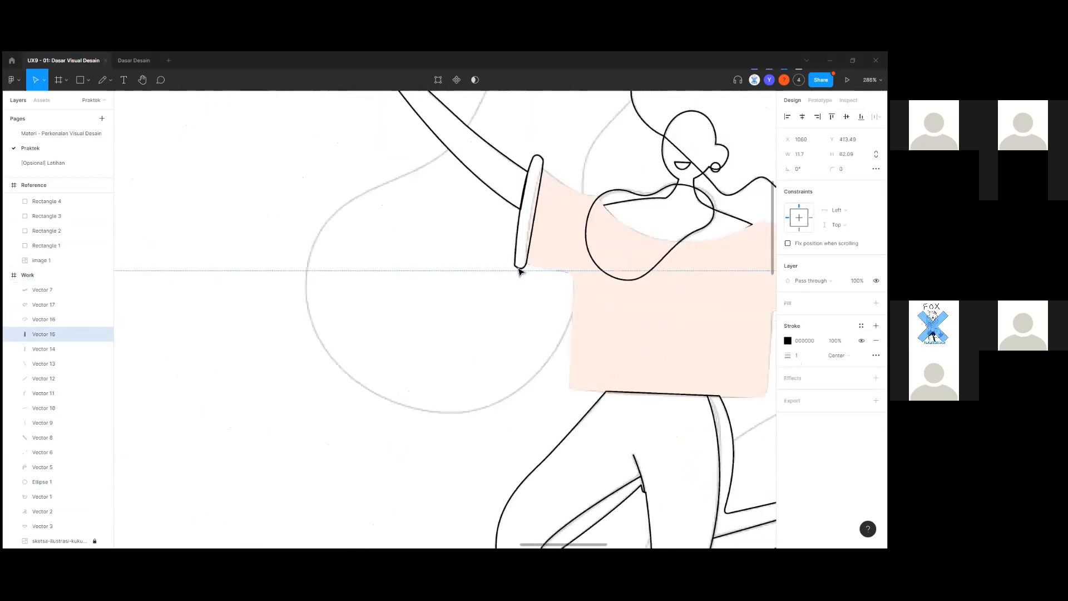
{"action": "left_click", "coordinate": [520, 245], "text": "shift"}
{"action": "scroll", "coordinate": [484, 333], "scroll_direction": "down", "scroll_amount": 3}
Remove the two cuffs' outline and give them a solid fill.
{"action": "left_click_drag", "start_coordinate": [411, 395], "coordinate": [532, 375]}
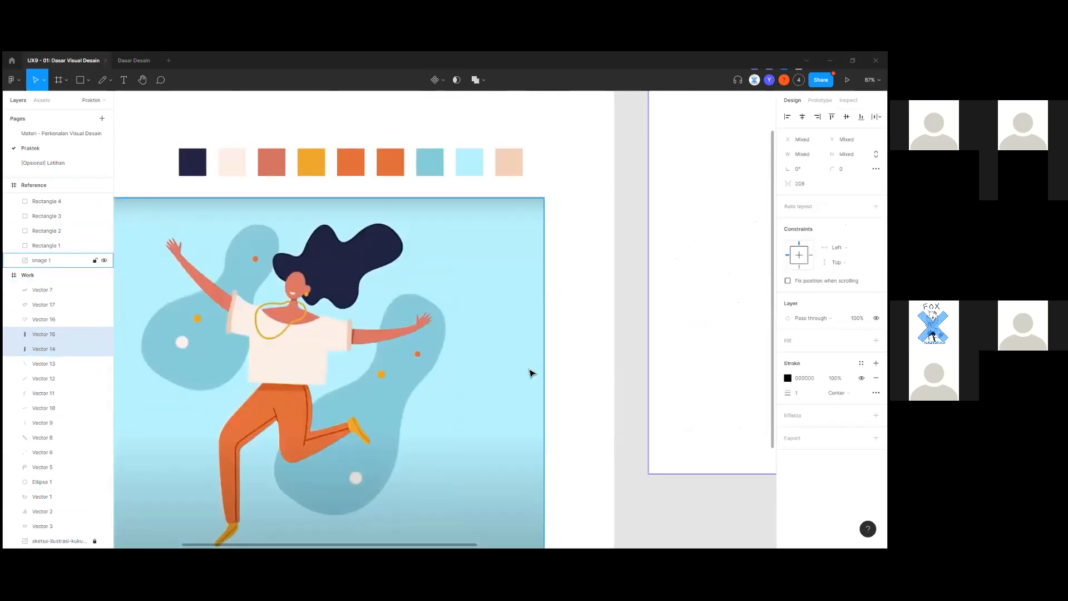
{"action": "key", "text": "i"}
{"action": "scroll", "coordinate": [356, 339], "scroll_direction": "up", "scroll_amount": 5}
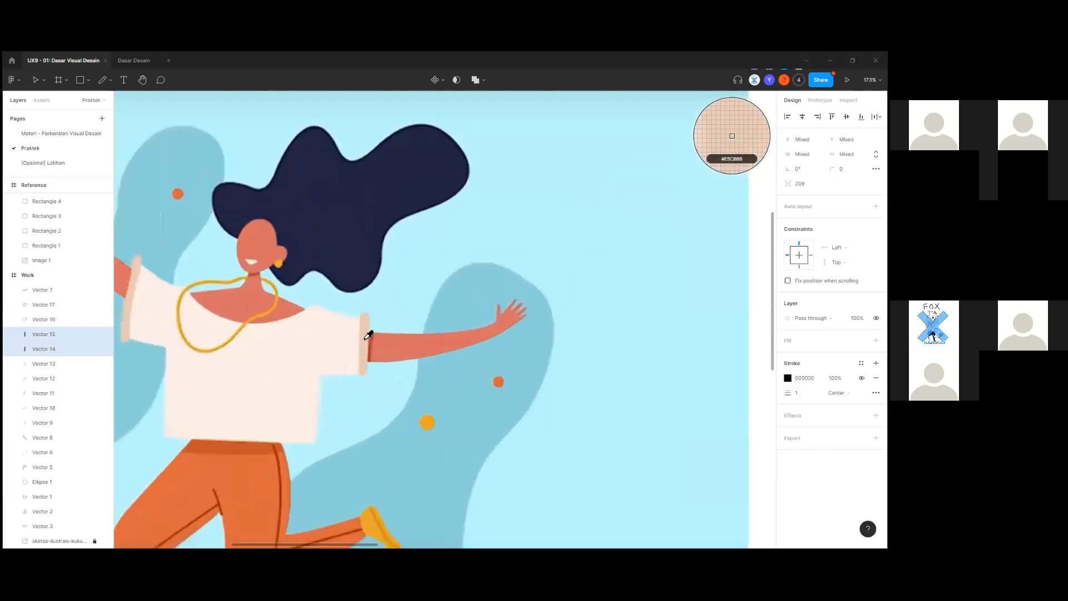
{"action": "left_click", "coordinate": [367, 339]}
{"action": "scroll", "coordinate": [467, 370], "scroll_direction": "right", "scroll_amount": 10}
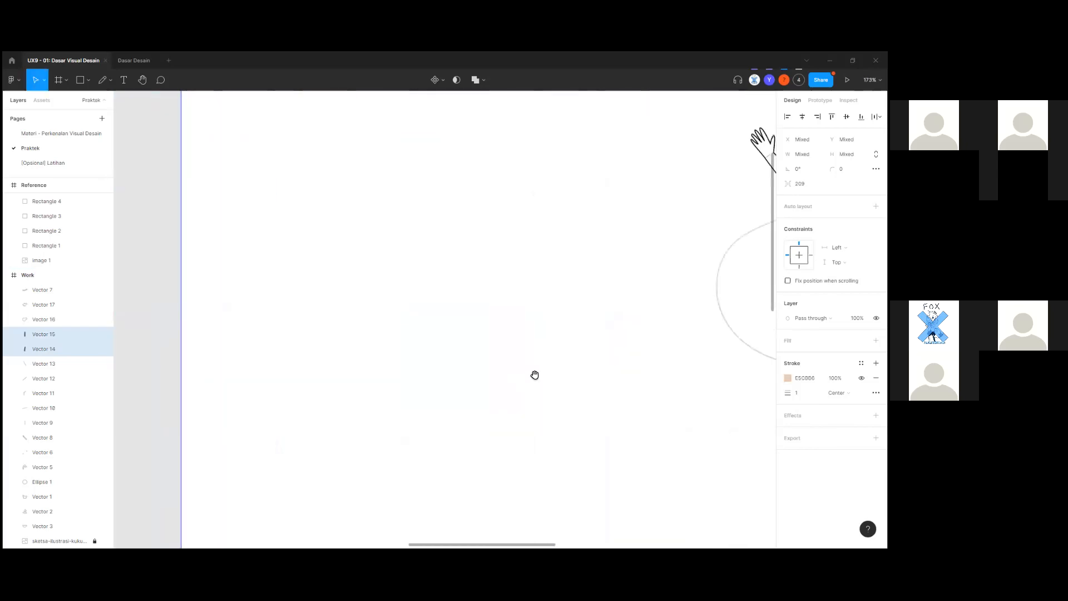
{"action": "scroll", "coordinate": [503, 353], "scroll_direction": "up", "scroll_amount": 4}
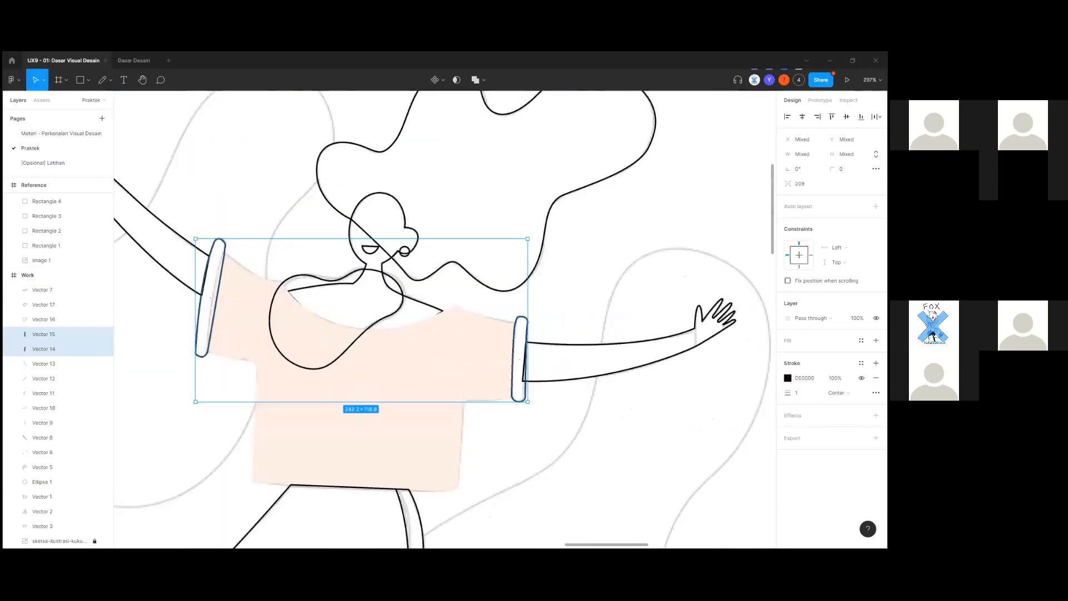
{"action": "left_click", "coordinate": [876, 378]}
{"action": "left_click", "coordinate": [877, 340]}
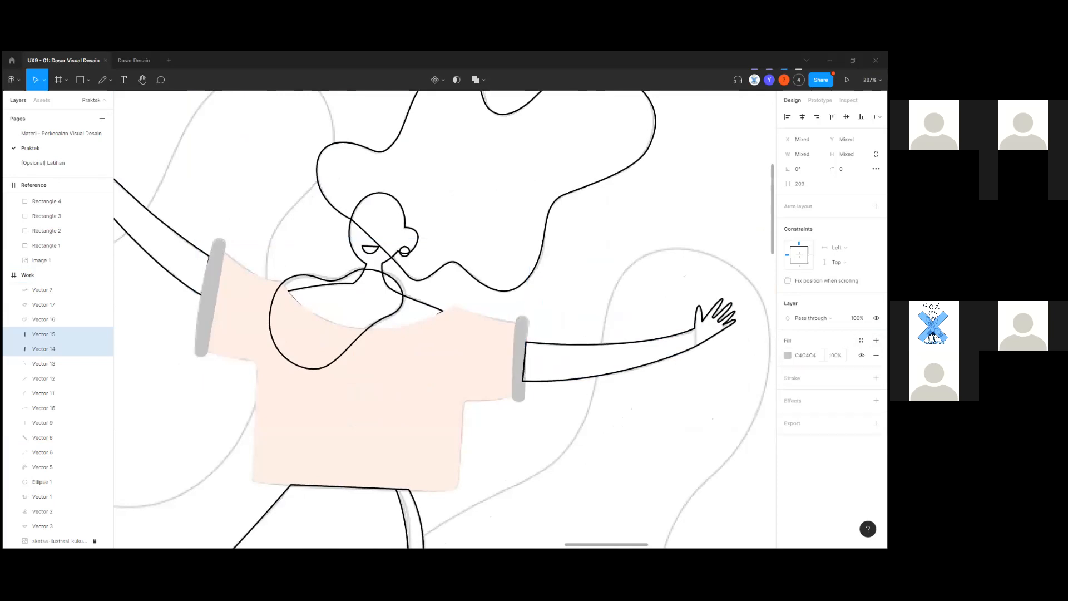
Set the cuffs' fill to peach EFD0B8 sampled from the reference palette swatch.
{"action": "left_click_drag", "start_coordinate": [557, 331], "coordinate": [884, 194]}
{"action": "scroll", "coordinate": [353, 391], "scroll_direction": "down", "scroll_amount": 6}
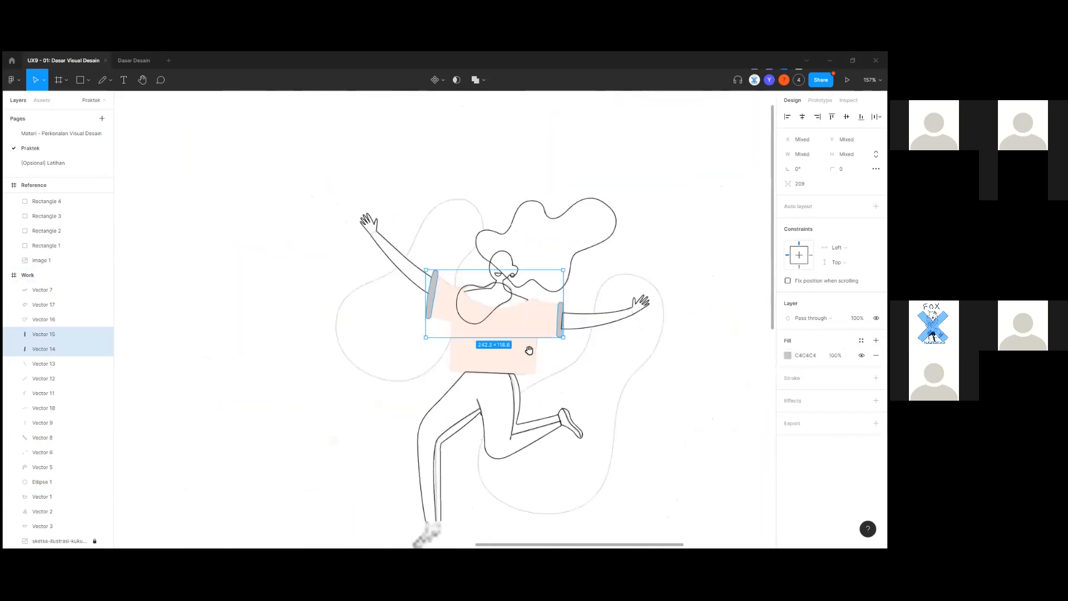
{"action": "left_click_drag", "start_coordinate": [530, 350], "coordinate": [885, 283]}
{"action": "left_click", "coordinate": [788, 355]}
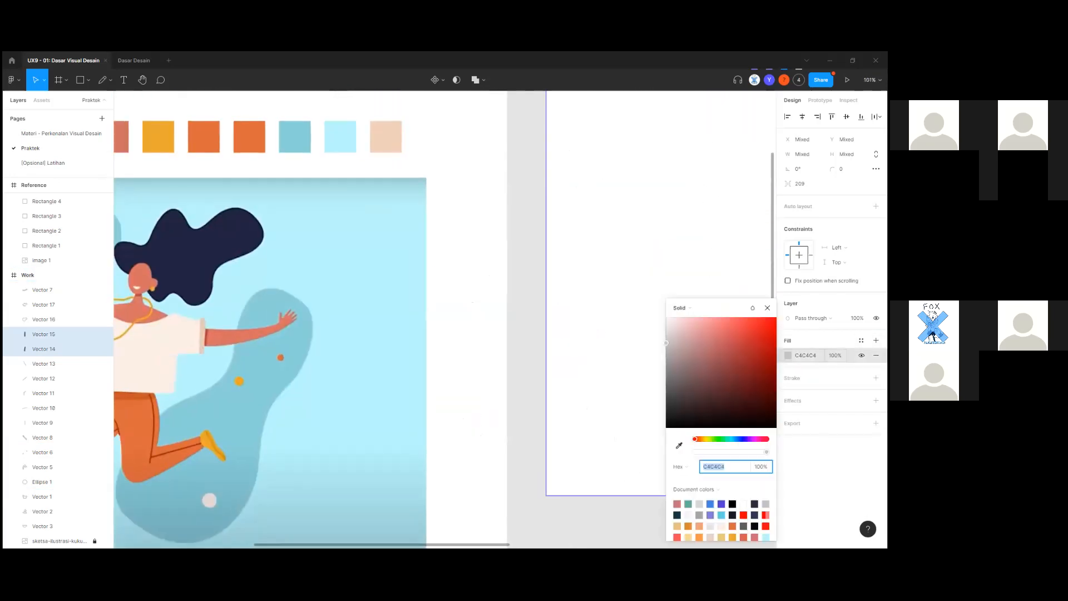
{"action": "left_click", "coordinate": [679, 446]}
{"action": "left_click", "coordinate": [203, 343]}
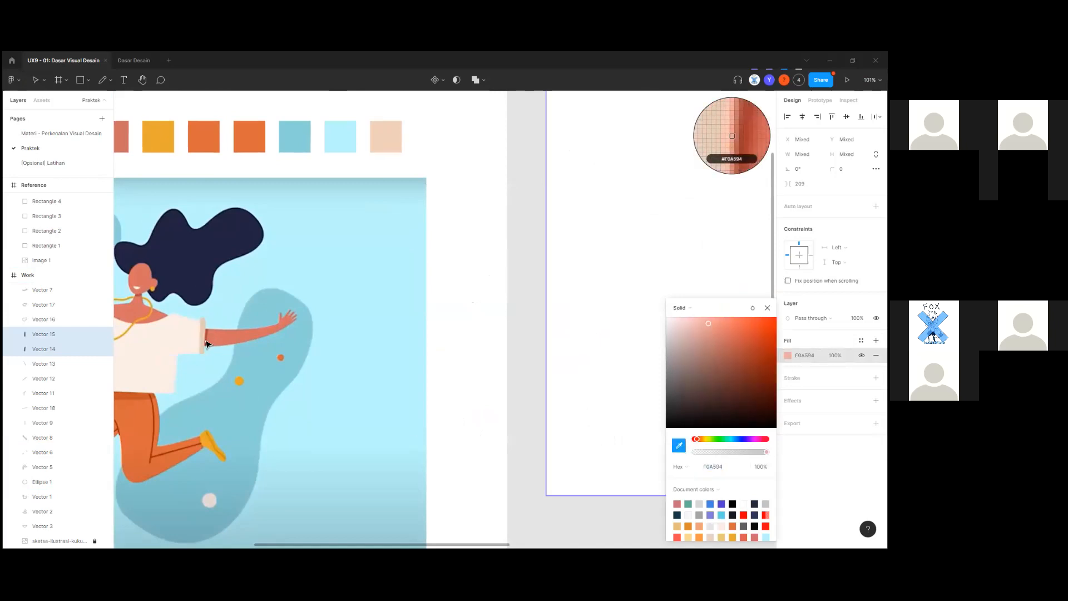
{"action": "left_click", "coordinate": [679, 445]}
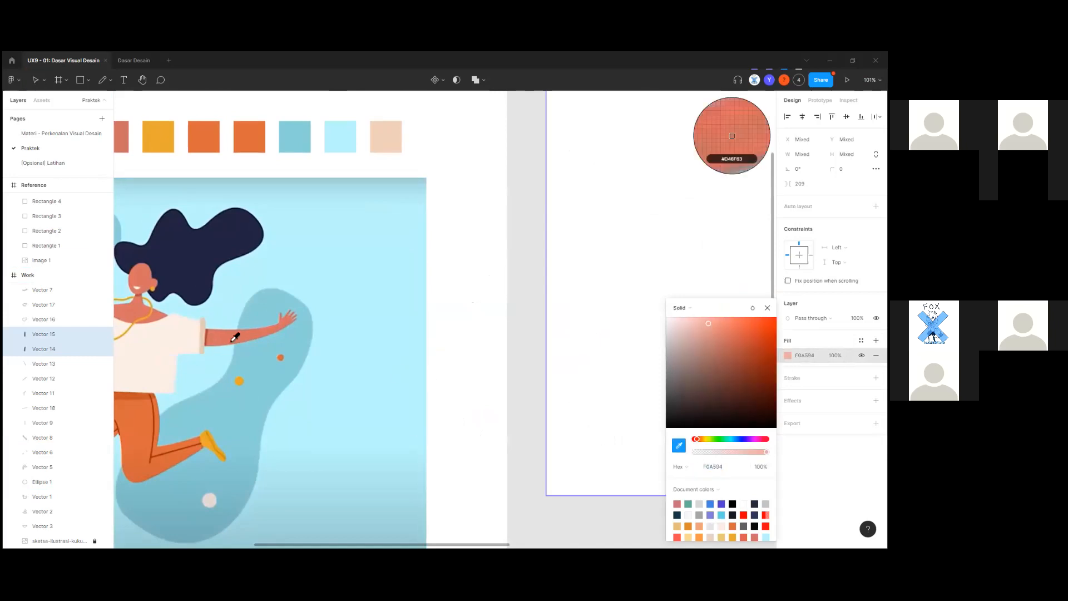
{"action": "left_click", "coordinate": [395, 139]}
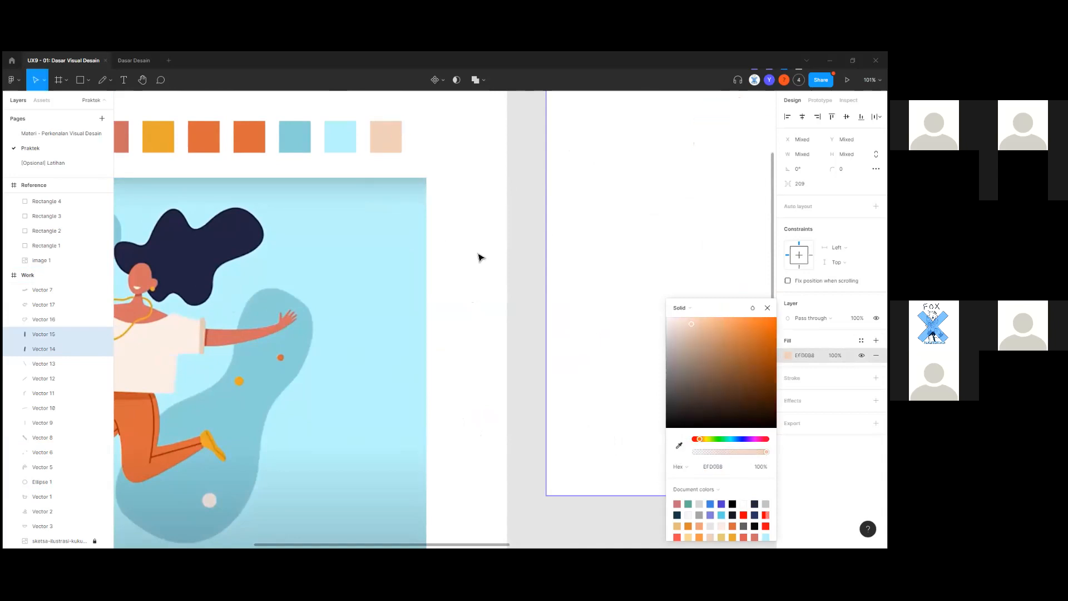
{"action": "left_click", "coordinate": [532, 331]}
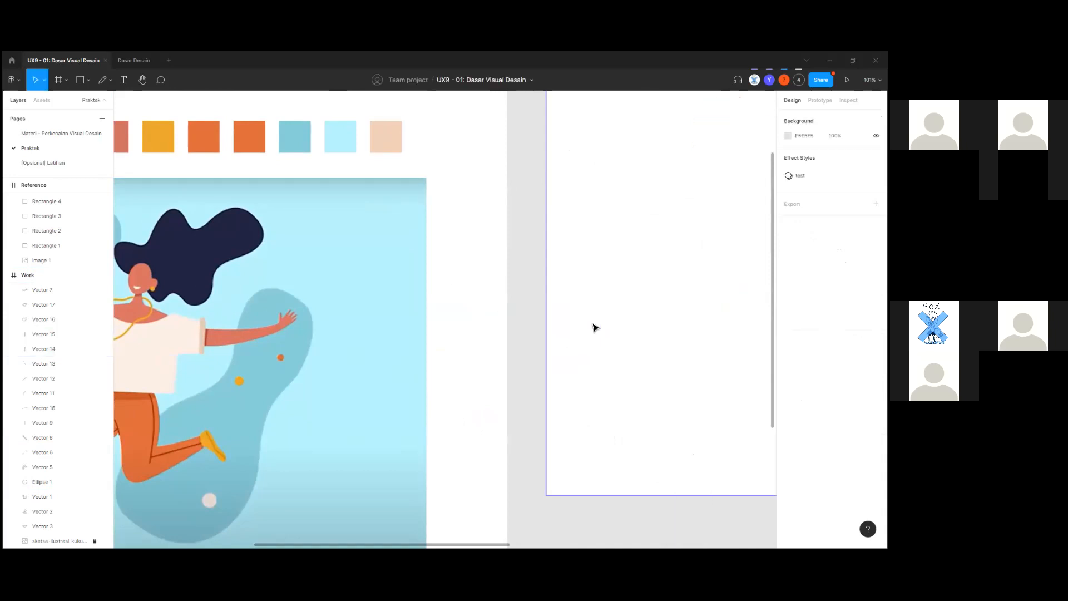
{"action": "scroll", "coordinate": [594, 327], "scroll_direction": "right", "scroll_amount": 10}
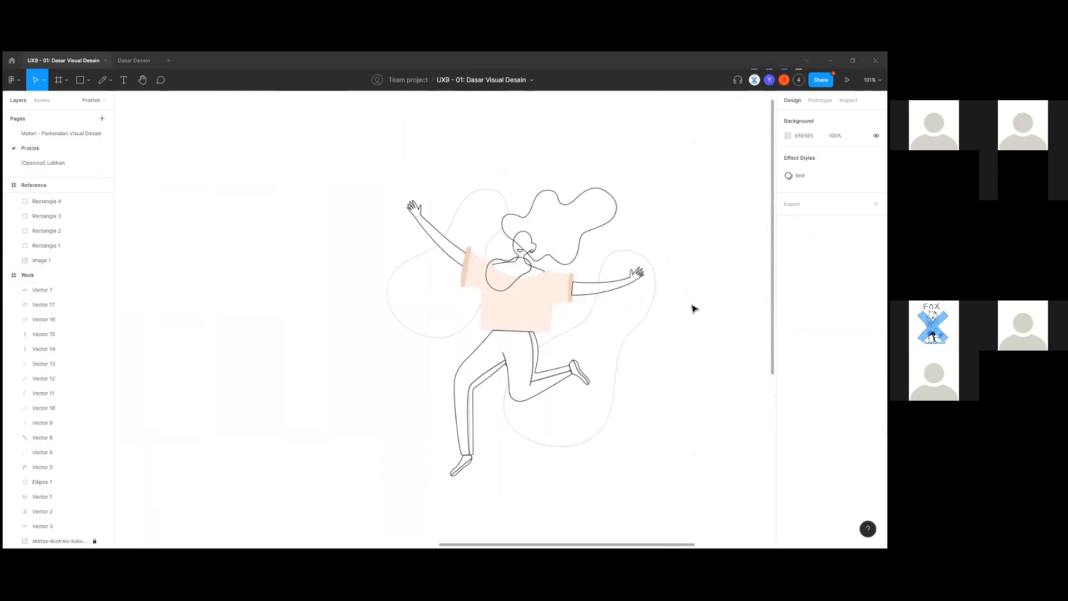
{"action": "scroll", "coordinate": [633, 332], "scroll_direction": "up", "scroll_amount": 5, "text": "ctrl"}
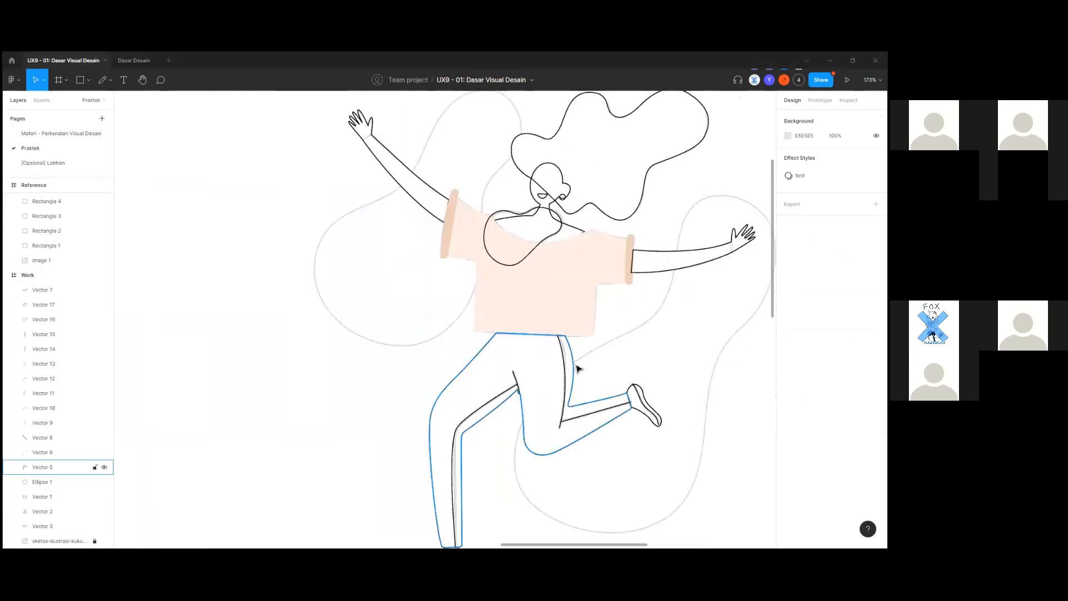
Group the two right-leg stripe segments, Vector 10 and 9, into Group 1.
{"action": "left_click", "coordinate": [573, 367]}
{"action": "scroll", "coordinate": [574, 368], "scroll_direction": "down", "scroll_amount": 5, "text": "ctrl"}
{"action": "left_click_drag", "start_coordinate": [284, 447], "coordinate": [622, 374]}
{"action": "left_click_drag", "start_coordinate": [487, 384], "coordinate": [139, 496]}
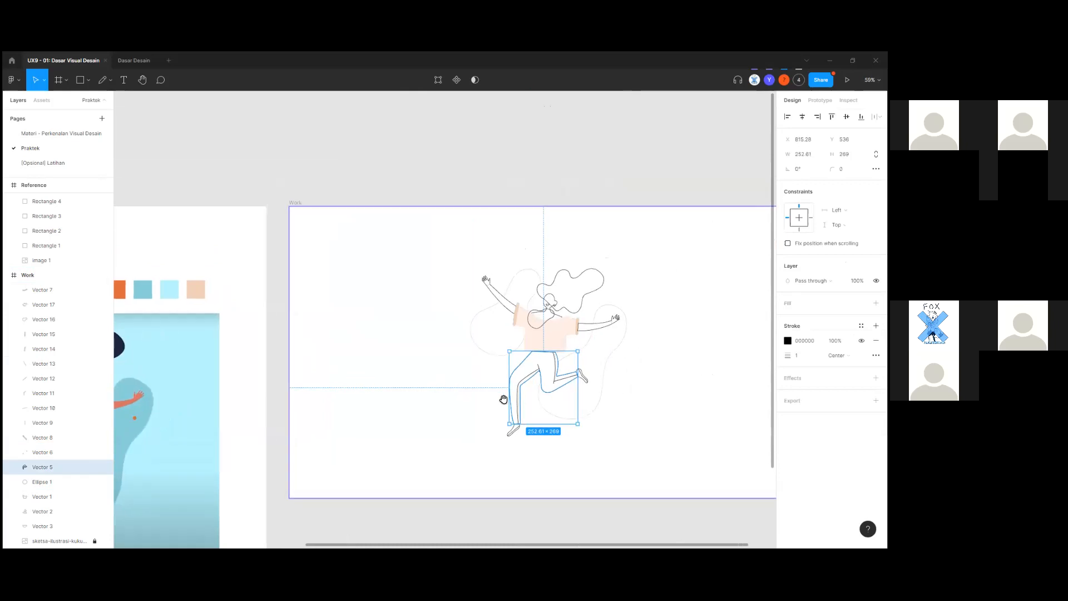
{"action": "scroll", "coordinate": [564, 403], "scroll_direction": "up", "scroll_amount": 5}
{"action": "left_click_drag", "start_coordinate": [420, 490], "coordinate": [594, 446]}
{"action": "left_click", "coordinate": [631, 351]}
{"action": "left_click_drag", "start_coordinate": [582, 350], "coordinate": [348, 400]}
{"action": "left_click", "coordinate": [514, 348], "text": "shift"}
{"action": "scroll", "coordinate": [499, 349], "scroll_direction": "up", "scroll_amount": 3}
{"action": "left_click", "coordinate": [531, 413]}
{"action": "left_click", "coordinate": [509, 355]}
{"action": "left_click", "coordinate": [484, 317], "text": "shift"}
{"action": "key", "text": "ctrl+g"}
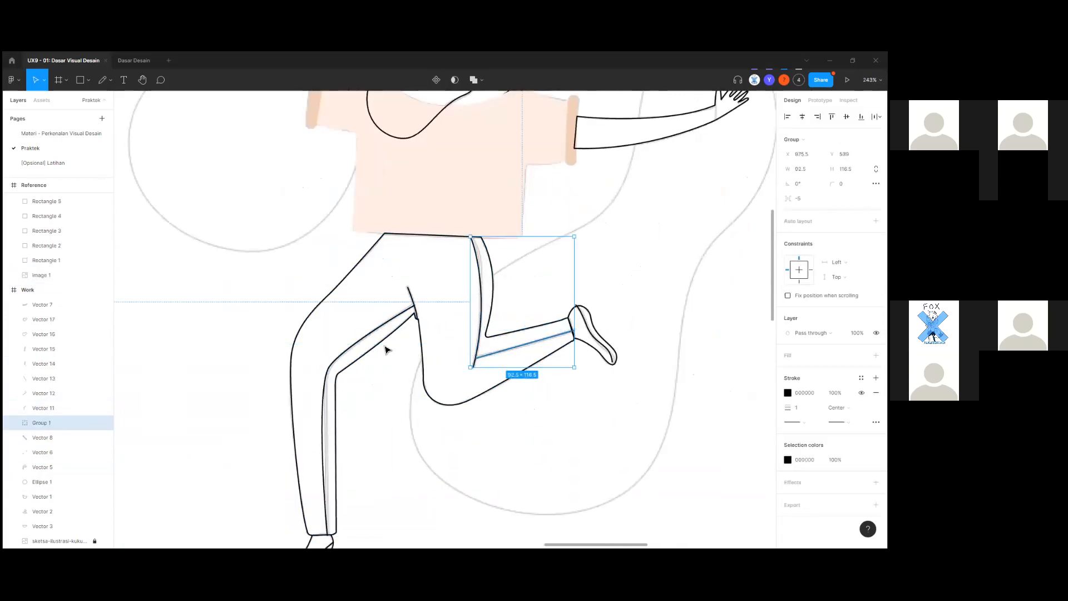
Bring Vector 11 and Group 1 to the top of the layers with stroke weight 3.
{"action": "left_click", "coordinate": [415, 306]}
{"action": "scroll", "coordinate": [416, 302], "scroll_direction": "up", "scroll_amount": 3}
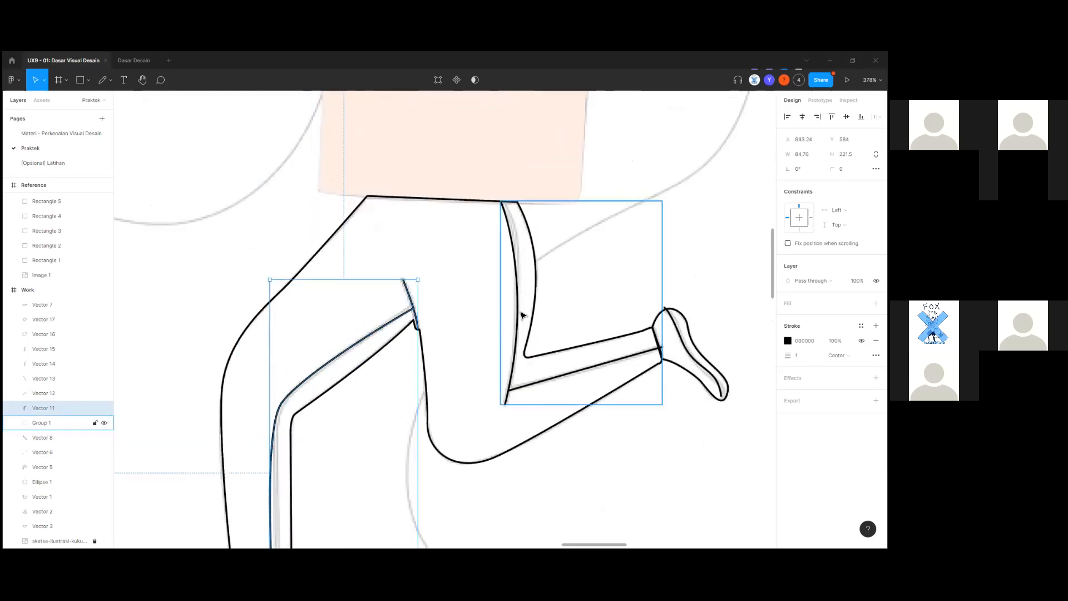
{"action": "left_click", "coordinate": [520, 310], "text": "shift"}
{"action": "key", "text": "bracketright"}
{"action": "scroll", "coordinate": [521, 315], "scroll_direction": "down", "scroll_amount": 10}
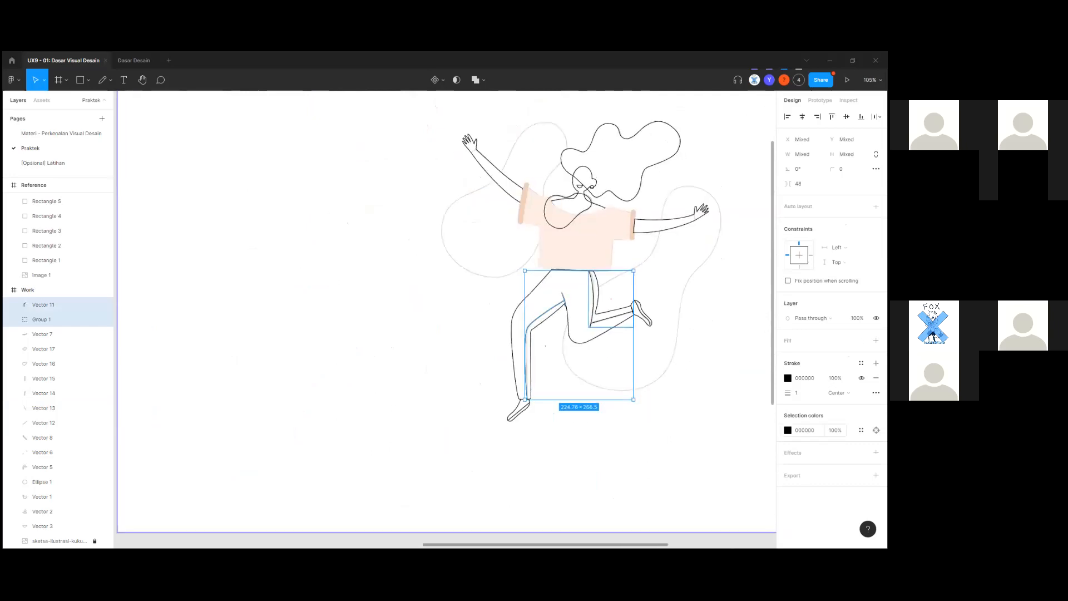
{"action": "left_click", "coordinate": [798, 392]}
{"action": "type", "text": "3"}
{"action": "left_click", "coordinate": [693, 466]}
{"action": "scroll", "coordinate": [518, 415], "scroll_direction": "up", "scroll_amount": 6}
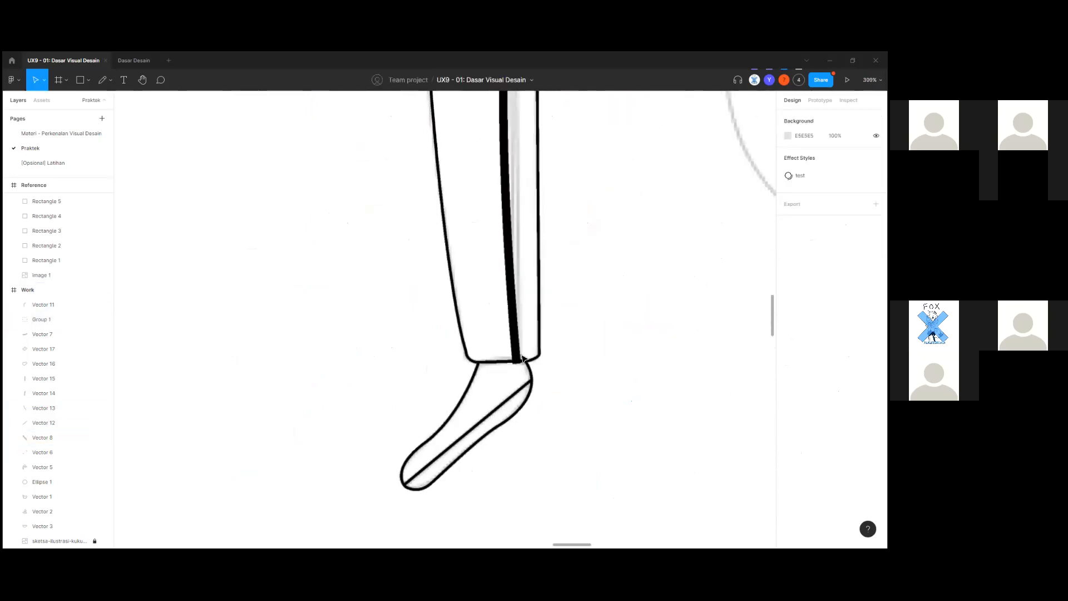
Set Vector 11's end points to Round in the advanced stroke options, keeping the stroke centred.
{"action": "scroll", "coordinate": [548, 342], "scroll_direction": "up", "scroll_amount": 5}
{"action": "left_click", "coordinate": [454, 267]}
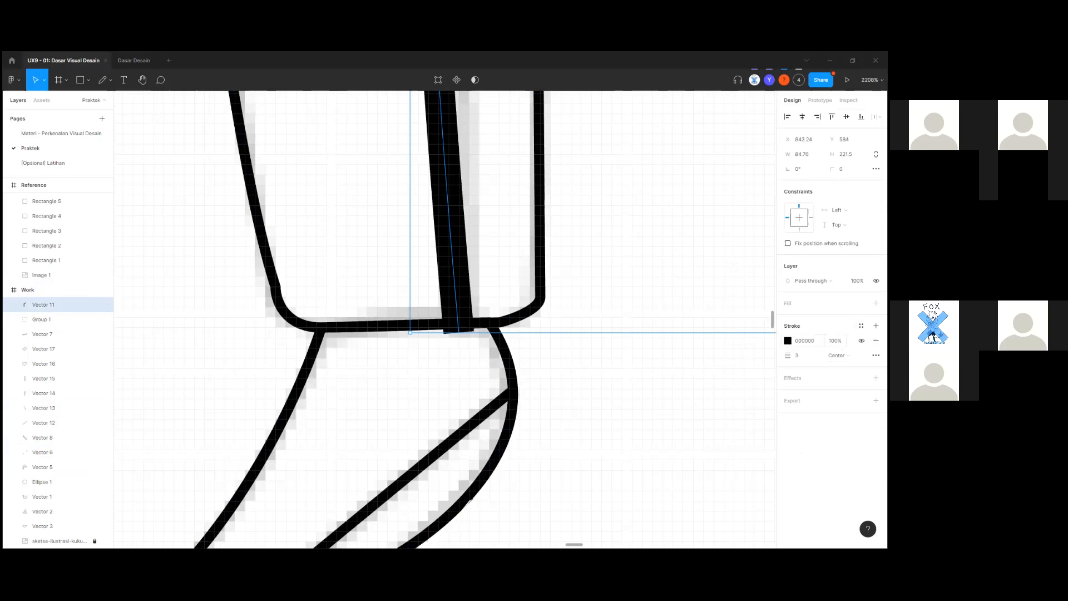
{"action": "left_click", "coordinate": [877, 354]}
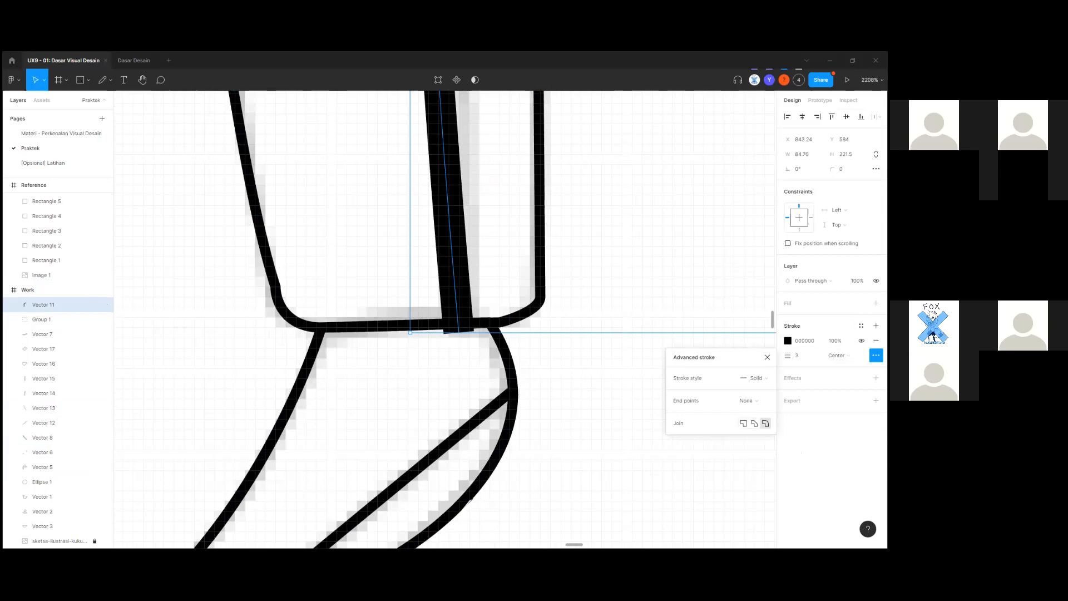
{"action": "left_click", "coordinate": [755, 378]}
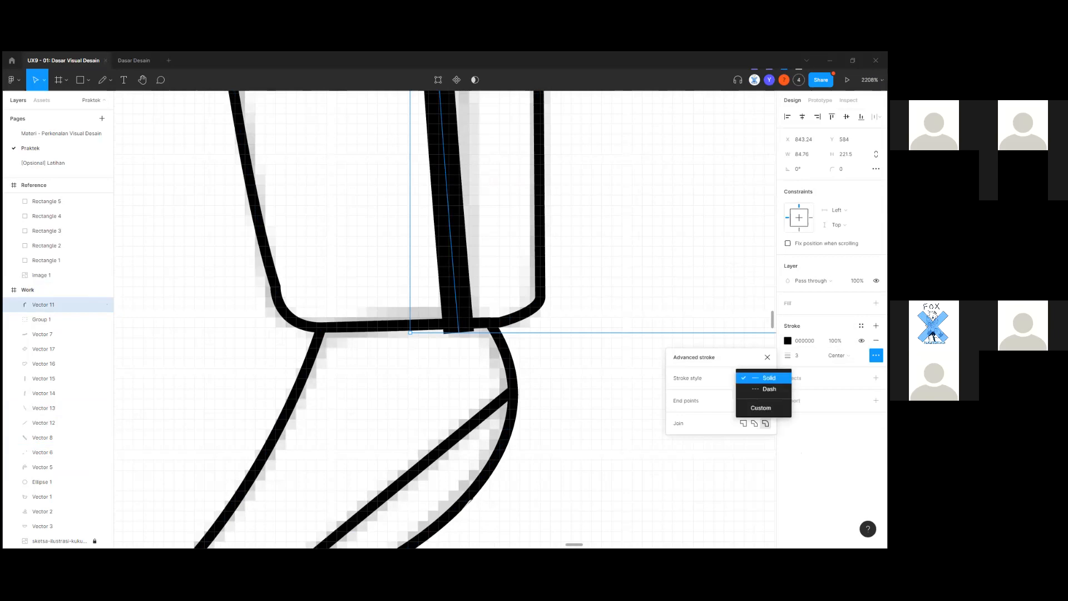
{"action": "left_click", "coordinate": [769, 378]}
{"action": "left_click", "coordinate": [839, 355]}
{"action": "left_click", "coordinate": [839, 356]}
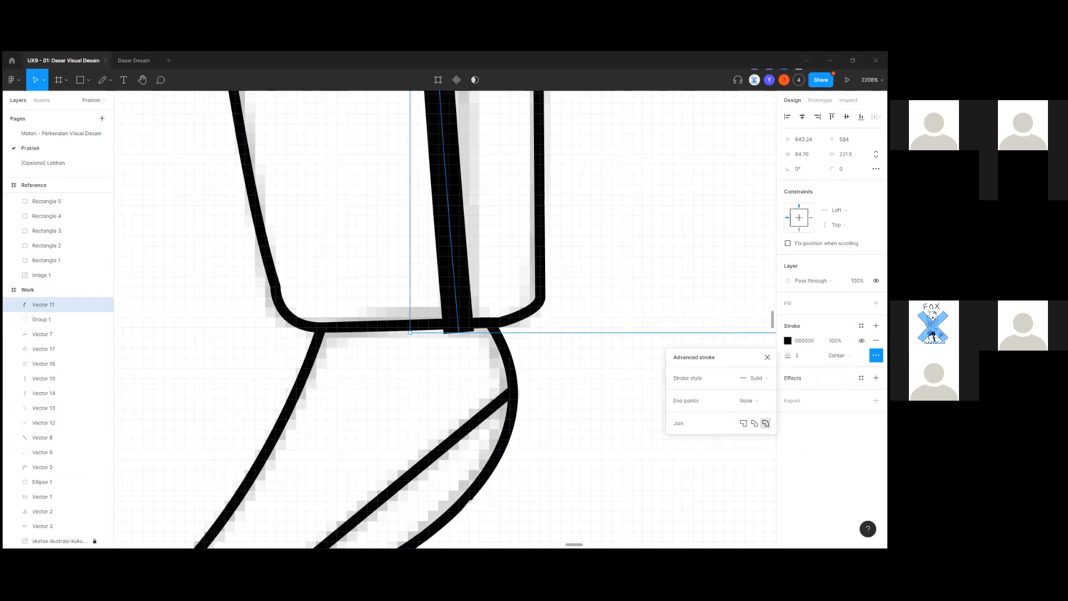
{"action": "left_click", "coordinate": [754, 401]}
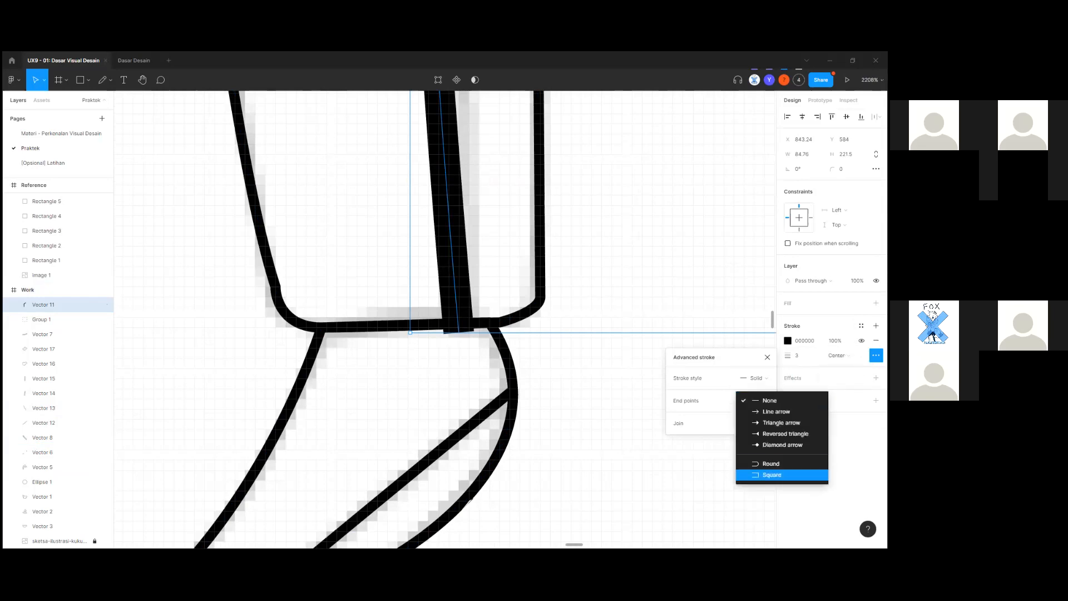
{"action": "left_click", "coordinate": [768, 472]}
{"action": "left_click", "coordinate": [621, 420]}
{"action": "scroll", "coordinate": [596, 427], "scroll_direction": "down", "scroll_amount": 10}
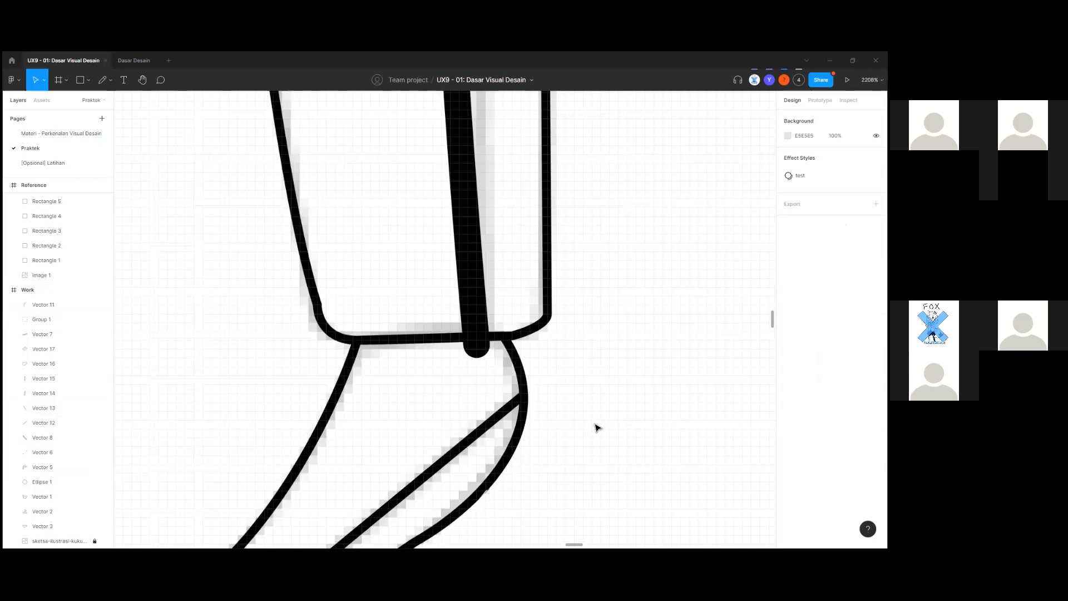
{"action": "scroll", "coordinate": [456, 389], "scroll_direction": "down", "scroll_amount": 3}
{"action": "scroll", "coordinate": [459, 348], "scroll_direction": "up", "scroll_amount": 7}
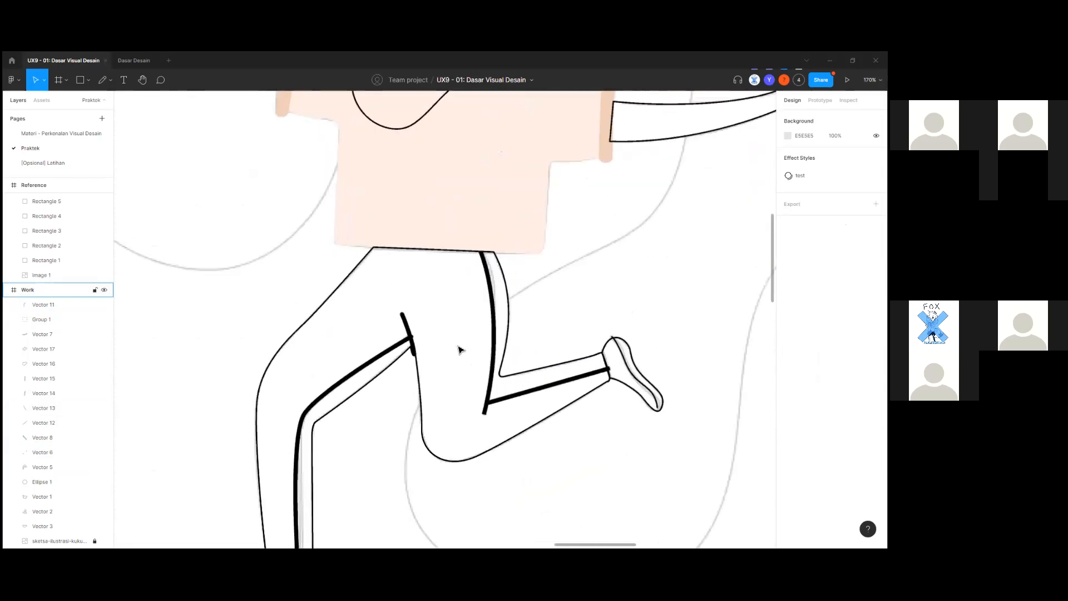
Replace the pants outline with a solid fill using the orange sampled from the reference.
{"action": "scroll", "coordinate": [412, 366], "scroll_direction": "down", "scroll_amount": 5}
{"action": "scroll", "coordinate": [448, 445], "scroll_direction": "up", "scroll_amount": 1}
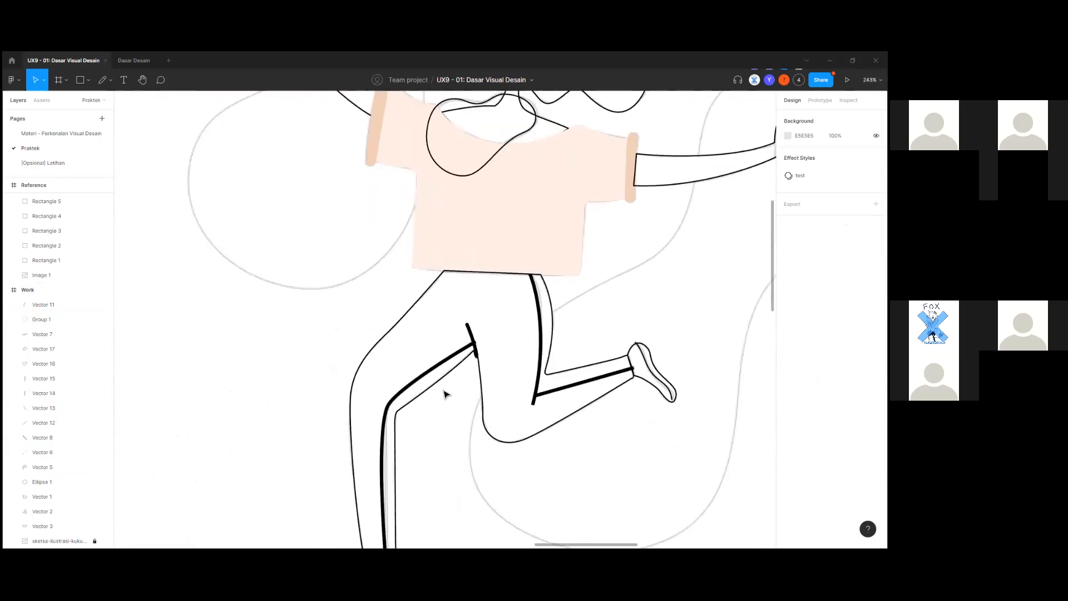
{"action": "left_click", "coordinate": [444, 381]}
{"action": "scroll", "coordinate": [450, 417], "scroll_direction": "down", "scroll_amount": 5}
{"action": "scroll", "coordinate": [596, 394], "scroll_direction": "left", "scroll_amount": 10}
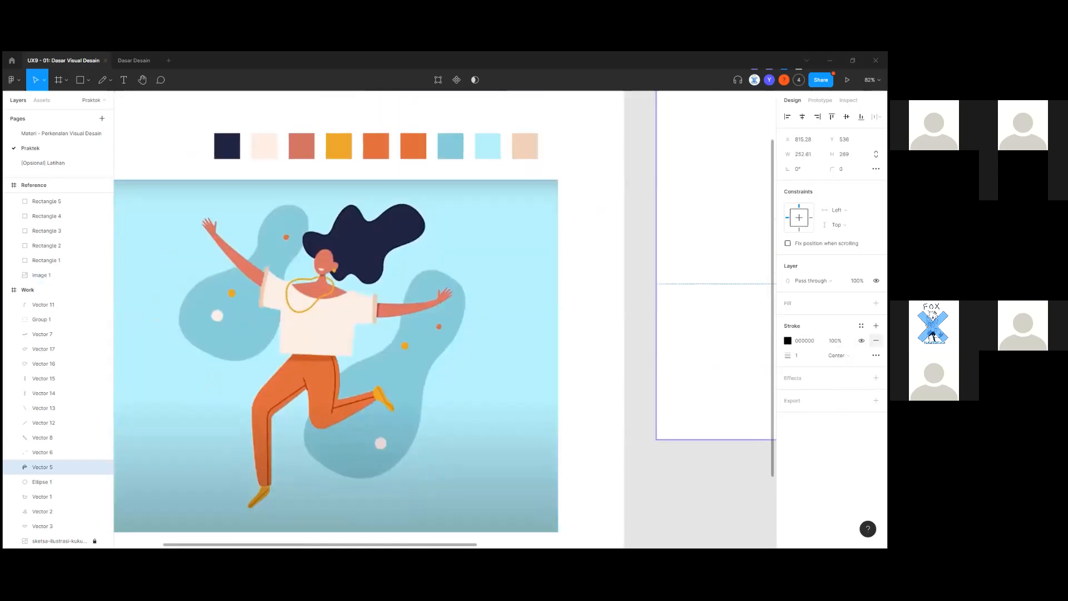
{"action": "left_click", "coordinate": [876, 341]}
{"action": "left_click", "coordinate": [876, 303]}
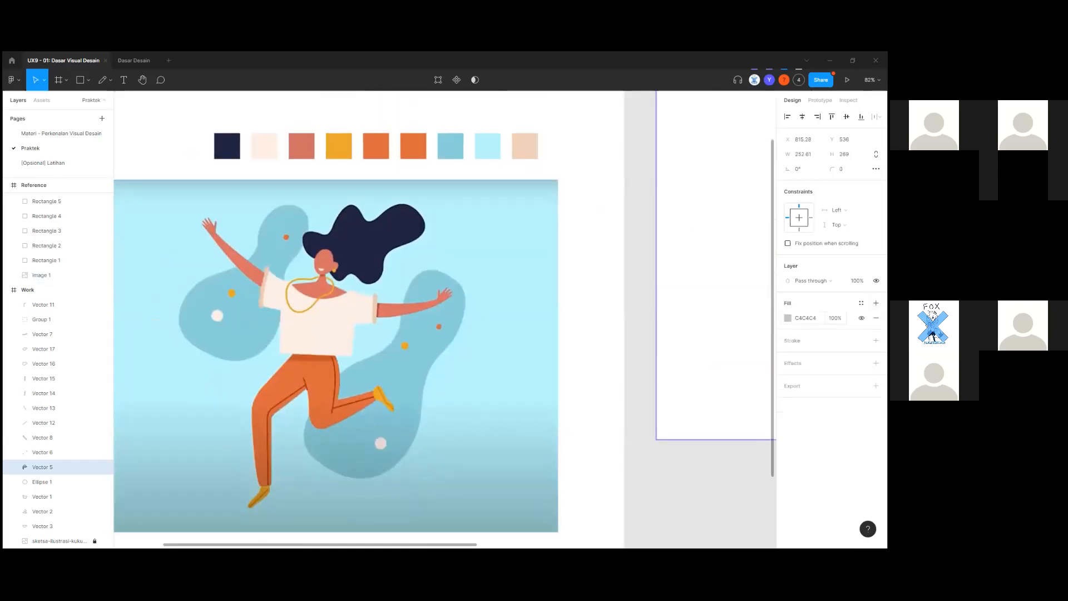
{"action": "left_click", "coordinate": [787, 318]}
{"action": "left_click", "coordinate": [679, 446]}
{"action": "scroll", "coordinate": [390, 389], "scroll_direction": "up", "scroll_amount": 3}
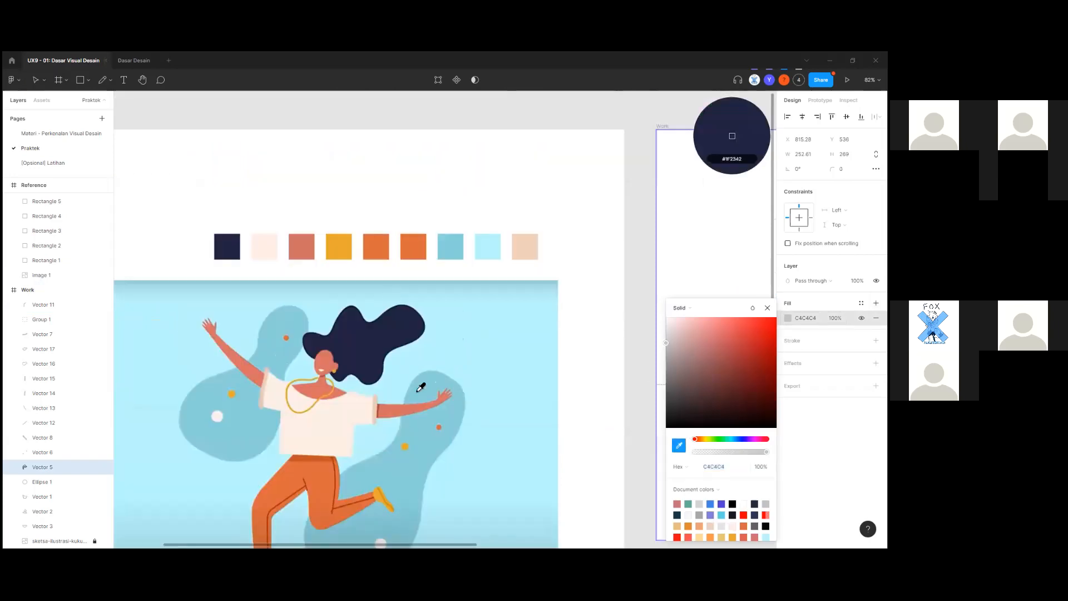
{"action": "left_click", "coordinate": [377, 253]}
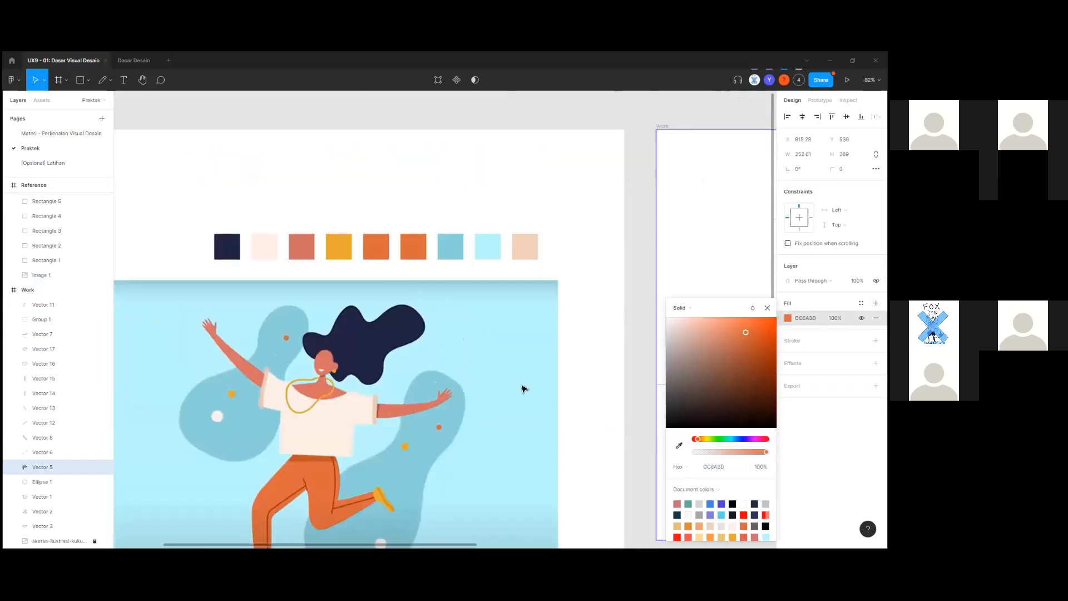
{"action": "left_click", "coordinate": [596, 415]}
Select Group 1 and Vector 11 together for a shared stroke opacity edit.
{"action": "scroll", "coordinate": [293, 410], "scroll_direction": "right", "scroll_amount": 10}
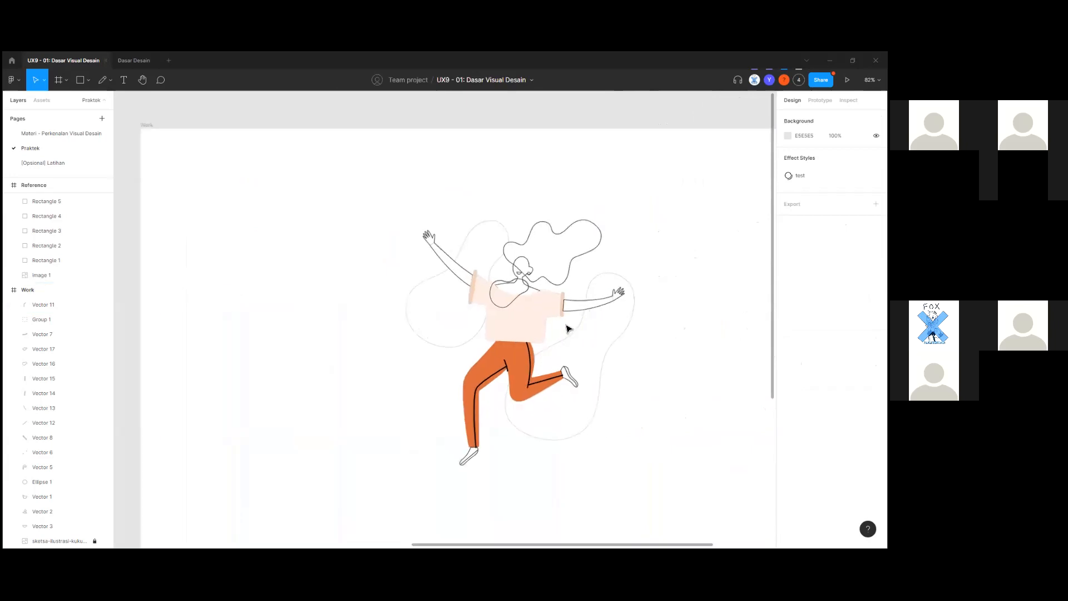
{"action": "scroll", "coordinate": [568, 329], "scroll_direction": "up", "scroll_amount": 5}
{"action": "scroll", "coordinate": [488, 393], "scroll_direction": "down", "scroll_amount": 1}
{"action": "scroll", "coordinate": [488, 393], "scroll_direction": "down", "scroll_amount": 5}
{"action": "left_click_drag", "start_coordinate": [558, 349], "coordinate": [723, 338]}
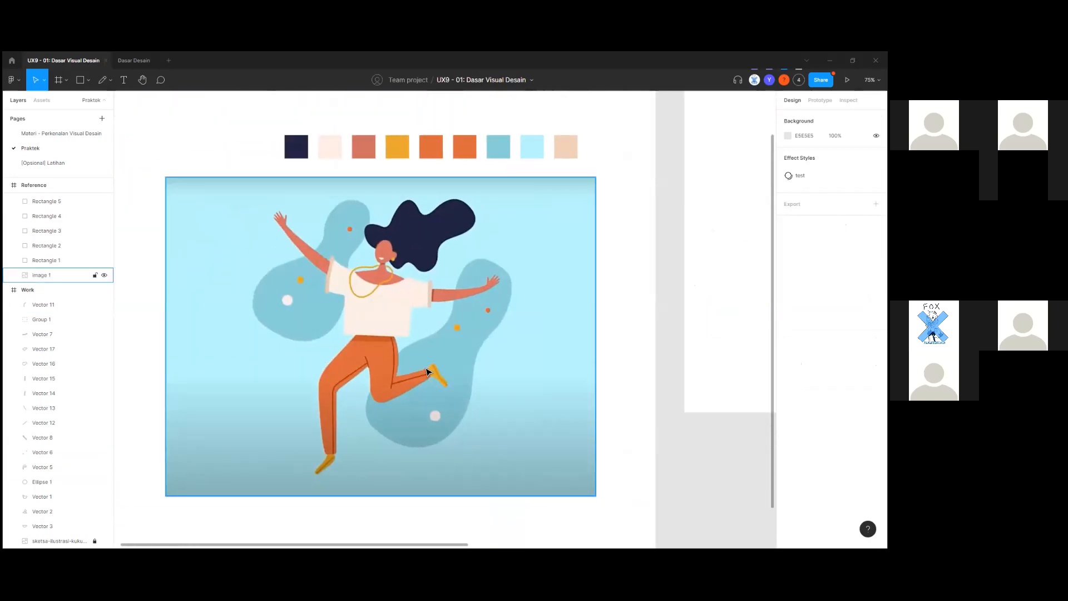
{"action": "scroll", "coordinate": [426, 371], "scroll_direction": "up", "scroll_amount": 5}
{"action": "scroll", "coordinate": [441, 379], "scroll_direction": "down", "scroll_amount": 6}
{"action": "scroll", "coordinate": [573, 379], "scroll_direction": "right", "scroll_amount": 4}
{"action": "scroll", "coordinate": [574, 378], "scroll_direction": "up", "scroll_amount": 2}
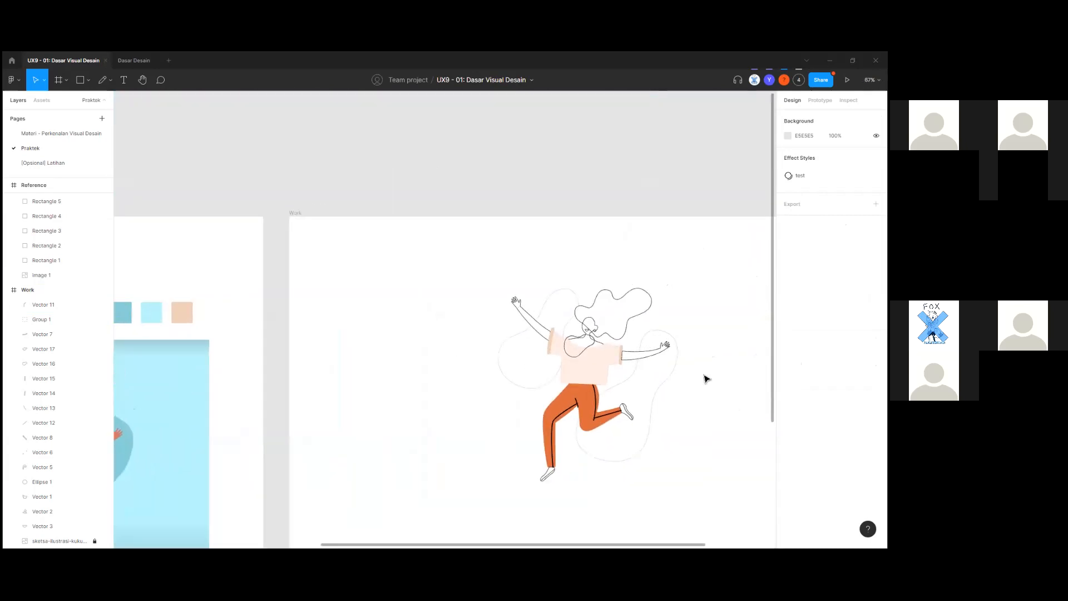
{"action": "scroll", "coordinate": [612, 415], "scroll_direction": "up", "scroll_amount": 5}
{"action": "left_click", "coordinate": [598, 425]}
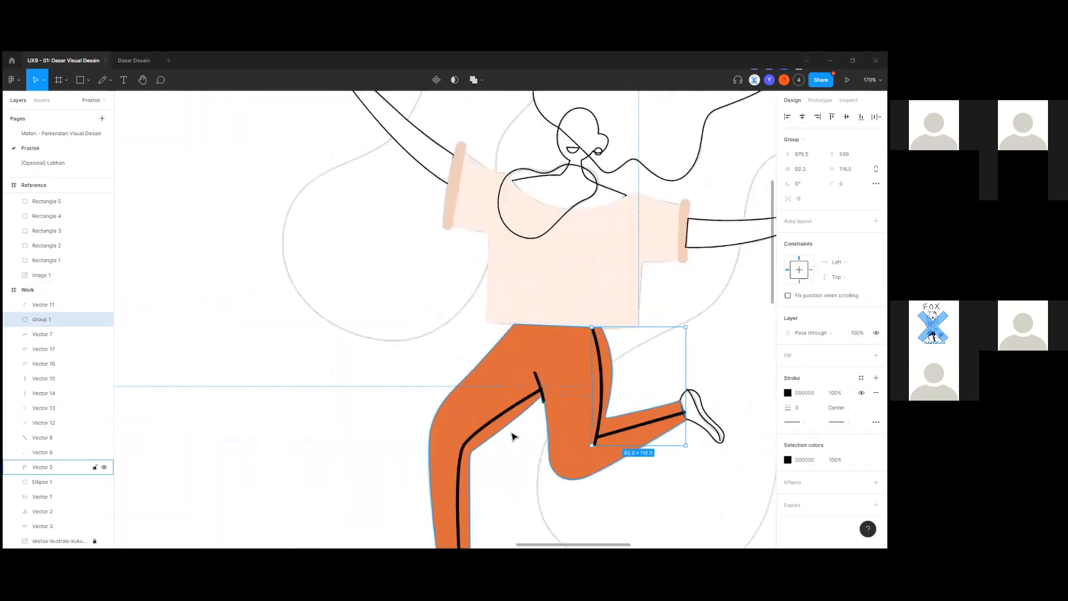
{"action": "left_click", "coordinate": [530, 405], "text": "shift"}
{"action": "scroll", "coordinate": [530, 419], "scroll_direction": "right", "scroll_amount": 3}
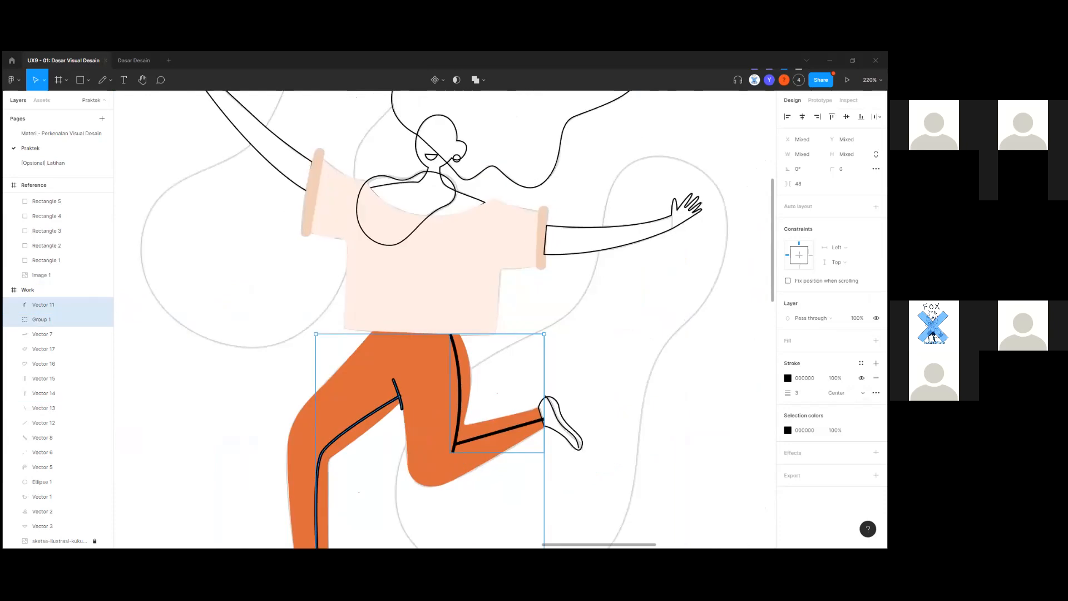
{"action": "left_click", "coordinate": [835, 378]}
Try 50% stroke opacity on the stripes, then undo back to fully opaque.
{"action": "type", "text": "50"}
{"action": "key", "text": "Return"}
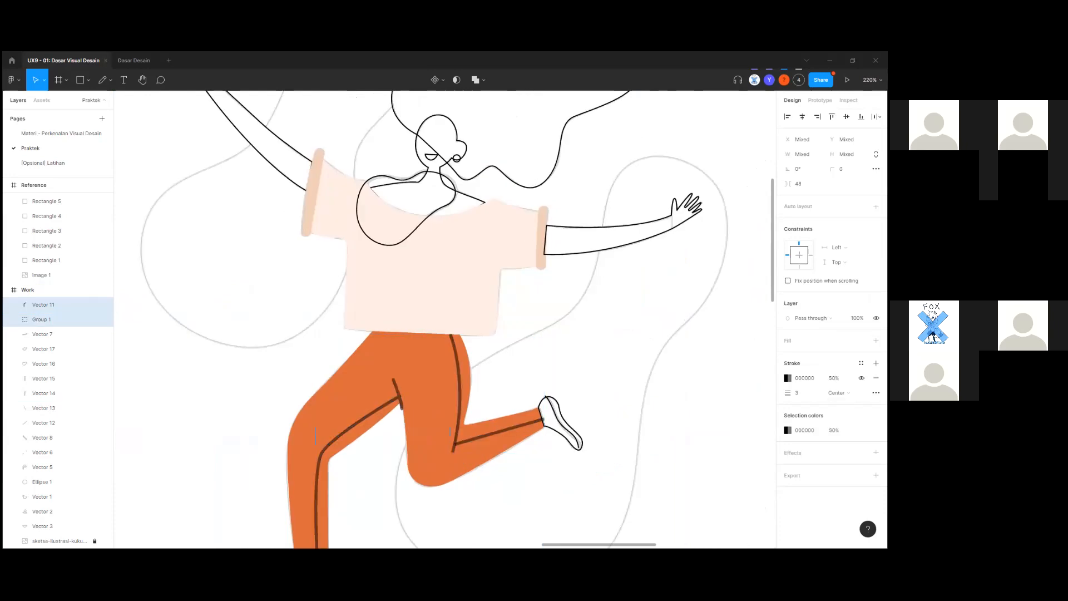
{"action": "left_click", "coordinate": [696, 446]}
{"action": "scroll", "coordinate": [499, 442], "scroll_direction": "down", "scroll_amount": 5}
{"action": "scroll", "coordinate": [476, 438], "scroll_direction": "up", "scroll_amount": 5}
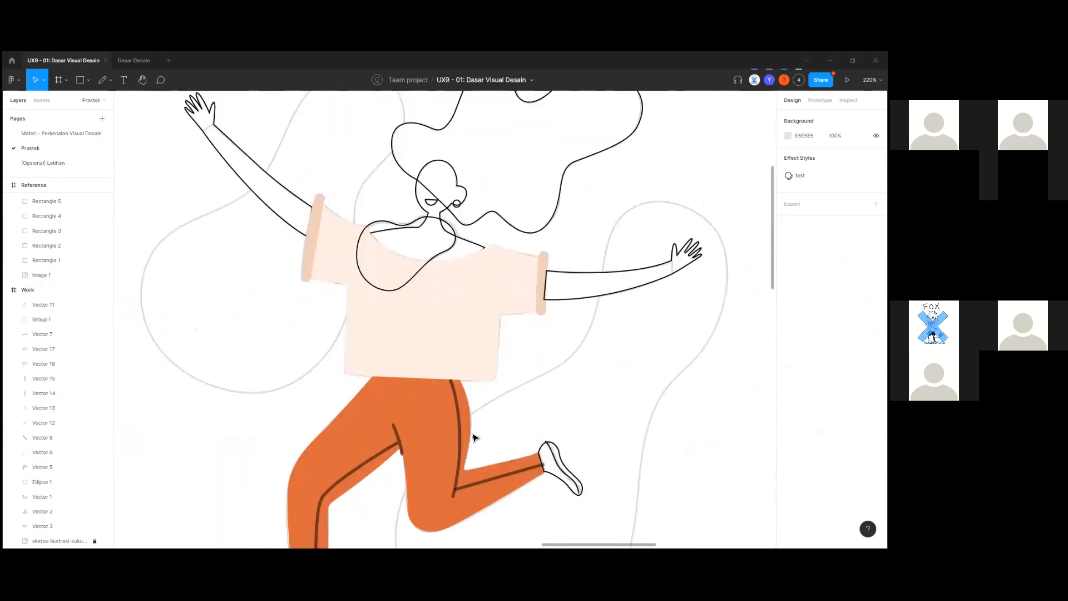
{"action": "scroll", "coordinate": [475, 438], "scroll_direction": "down", "scroll_amount": 3}
{"action": "scroll", "coordinate": [474, 438], "scroll_direction": "up", "scroll_amount": 5}
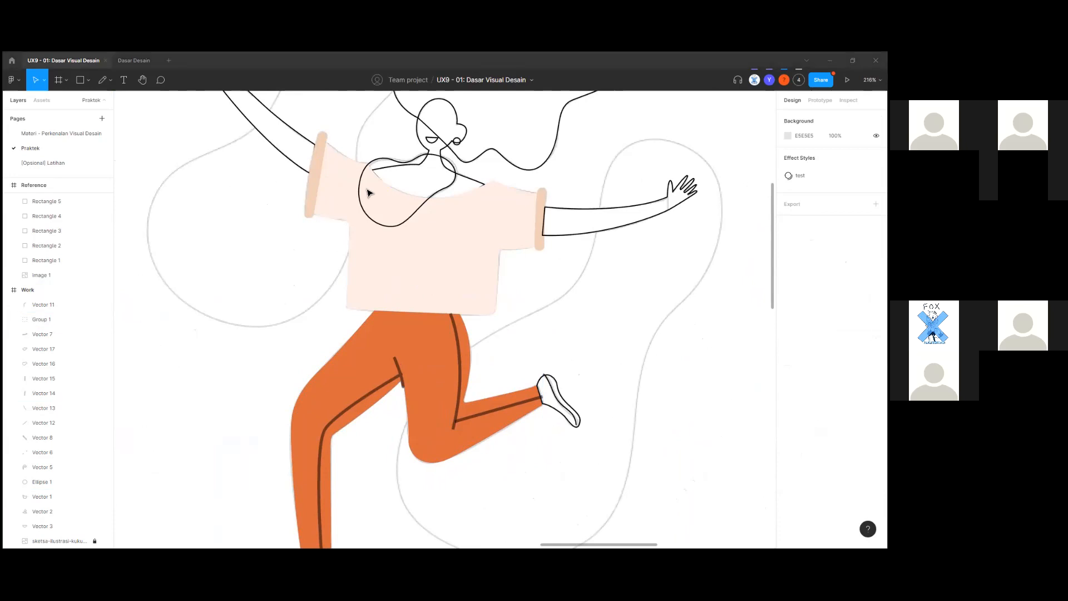
{"action": "scroll", "coordinate": [448, 400], "scroll_direction": "up", "scroll_amount": 3}
{"action": "scroll", "coordinate": [512, 474], "scroll_direction": "up", "scroll_amount": 3}
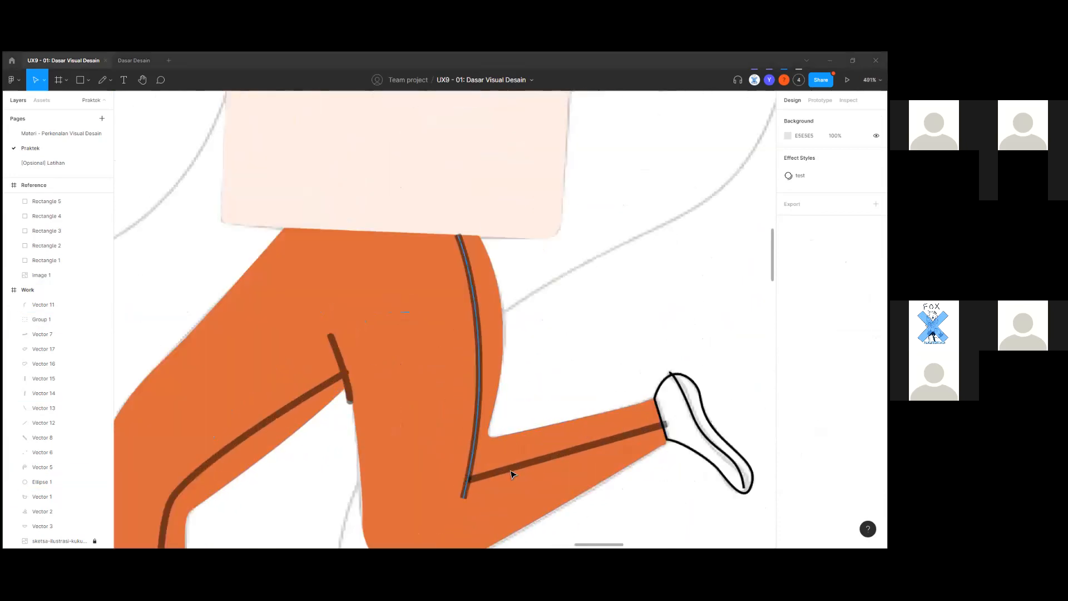
{"action": "left_click_drag", "start_coordinate": [530, 464], "coordinate": [494, 458]}
{"action": "key", "text": "ctrl+z"}
{"action": "key", "text": "ctrl+z"}
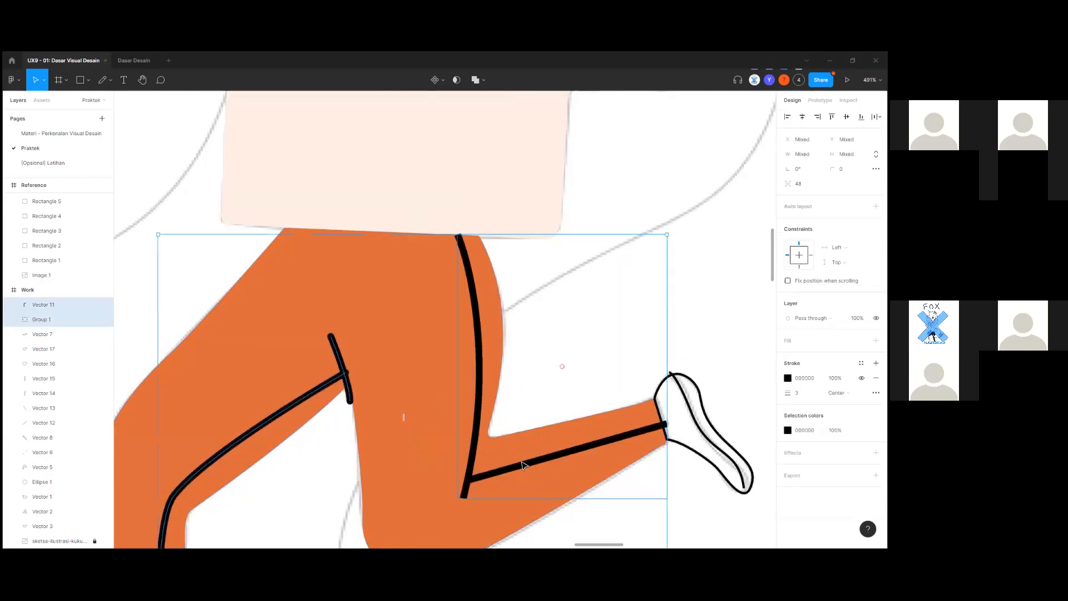
{"action": "scroll", "coordinate": [523, 465], "scroll_direction": "down", "scroll_amount": 5}
{"action": "scroll", "coordinate": [692, 362], "scroll_direction": "up", "scroll_amount": 1}
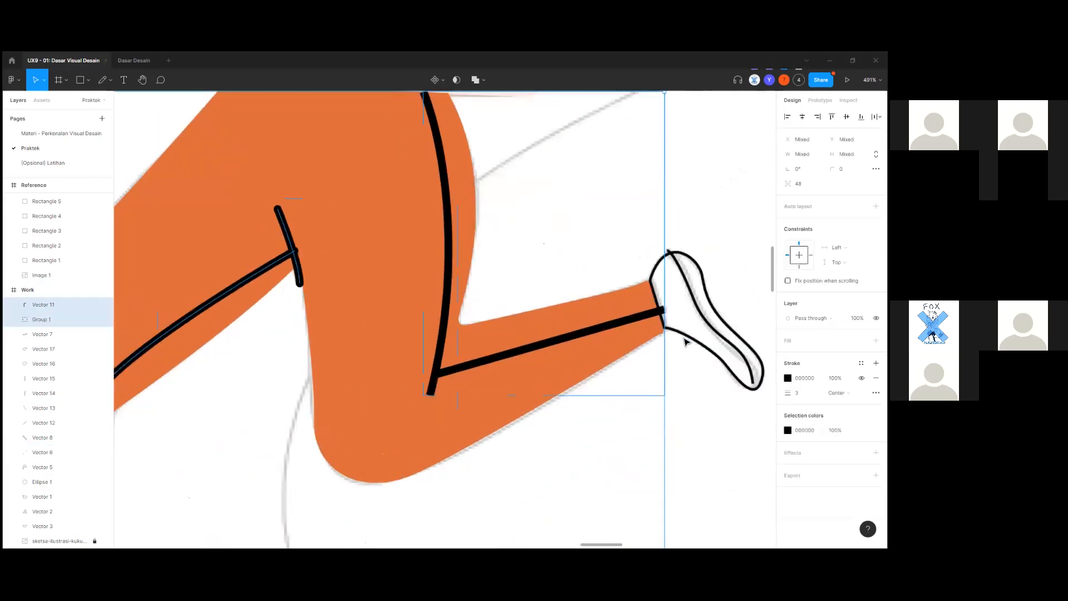
{"action": "scroll", "coordinate": [686, 342], "scroll_direction": "up", "scroll_amount": 5}
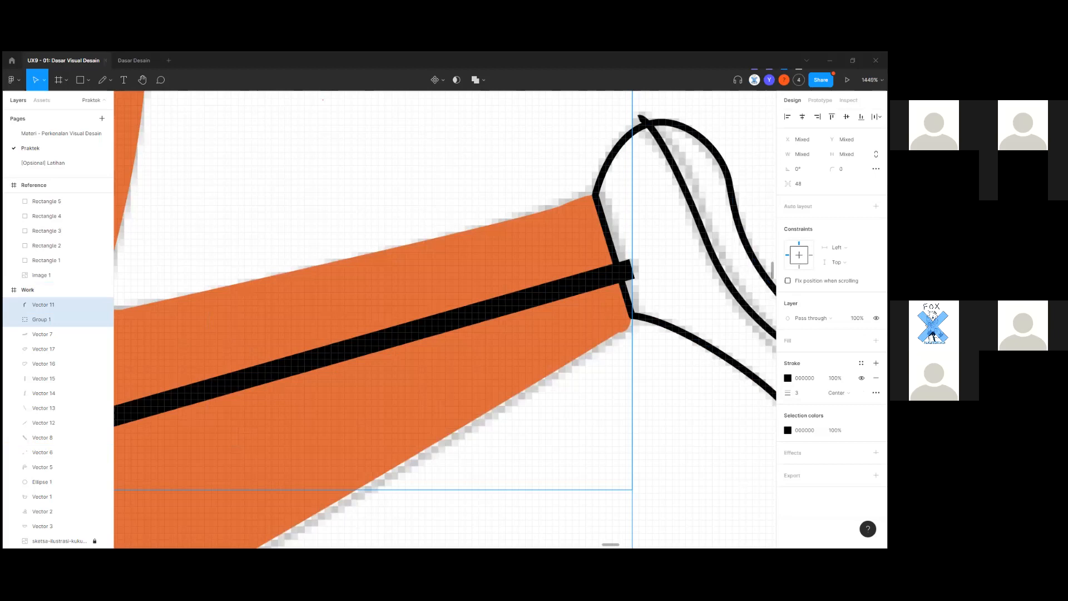
Set the stripes' end points to Round, briefly trying Square first.
{"action": "left_click", "coordinate": [876, 393]}
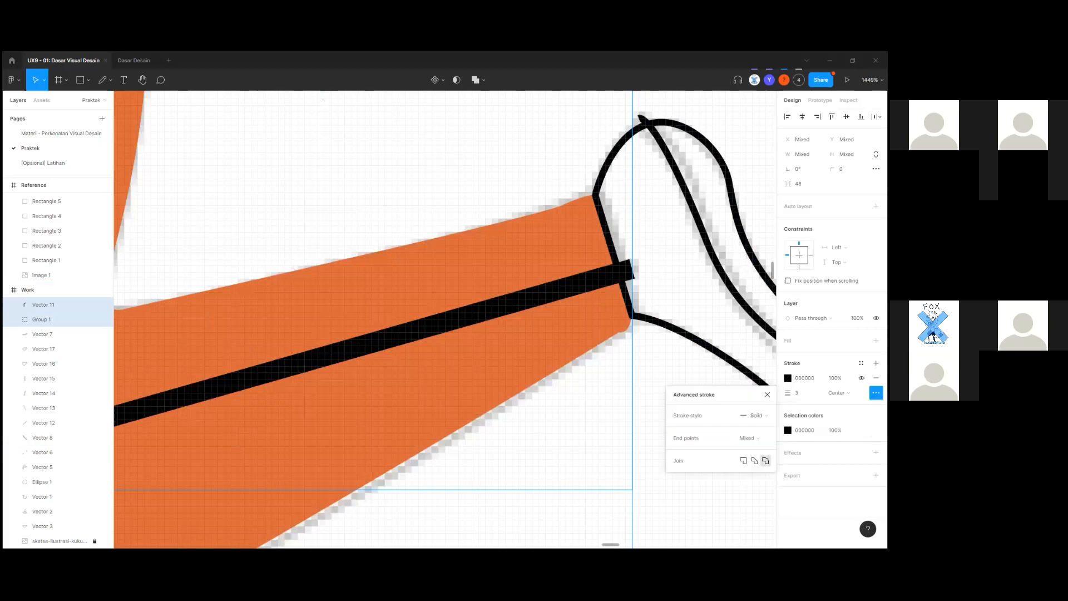
{"action": "left_click", "coordinate": [755, 438]}
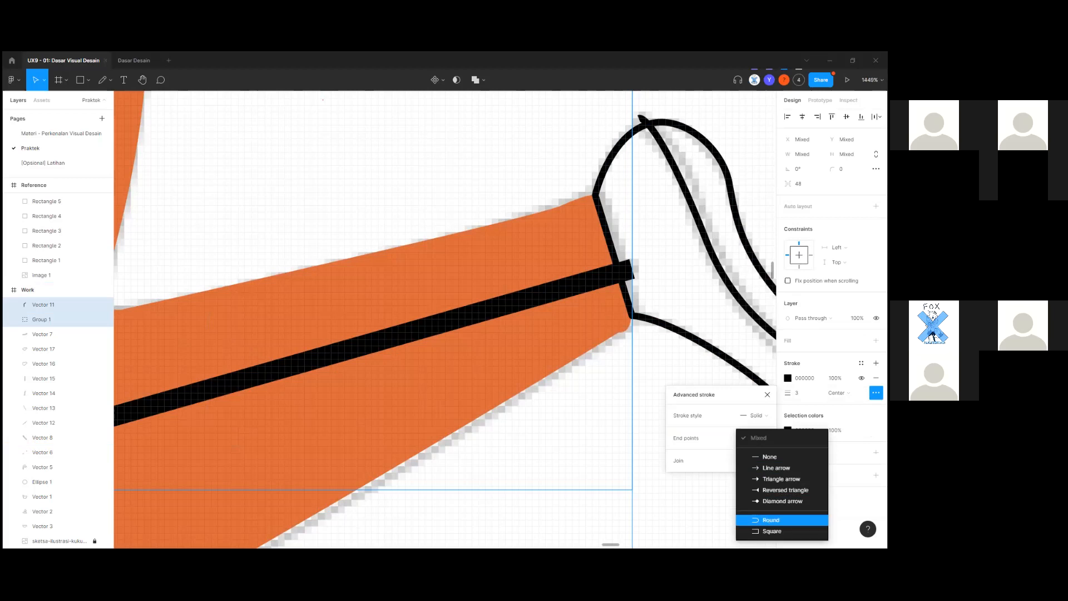
{"action": "left_click", "coordinate": [771, 519]}
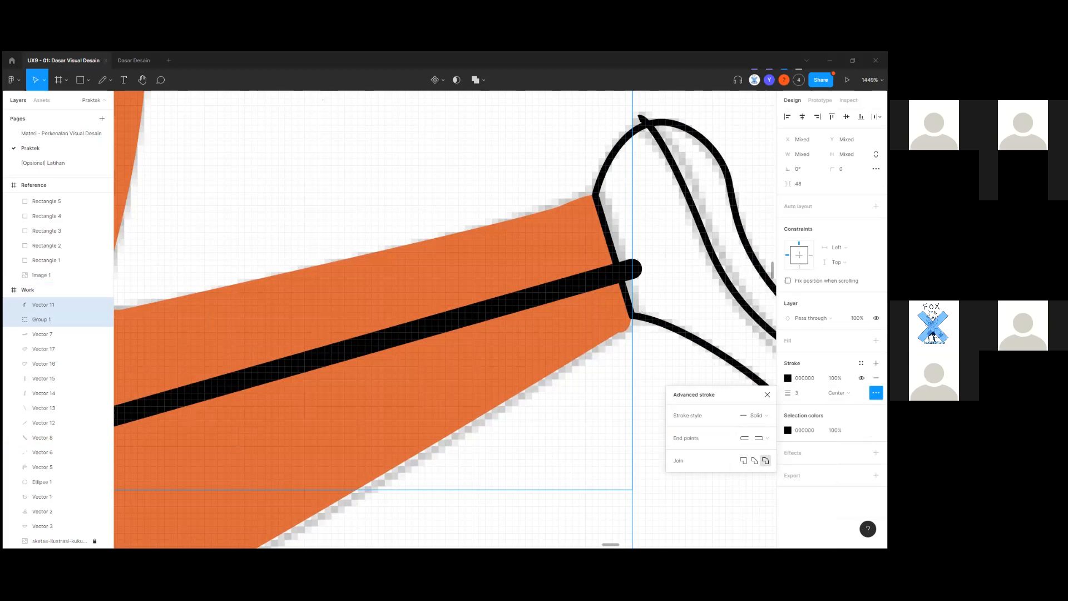
{"action": "left_click", "coordinate": [758, 438]}
{"action": "left_click", "coordinate": [759, 438]}
{"action": "left_click", "coordinate": [759, 438]}
{"action": "left_click", "coordinate": [773, 449]}
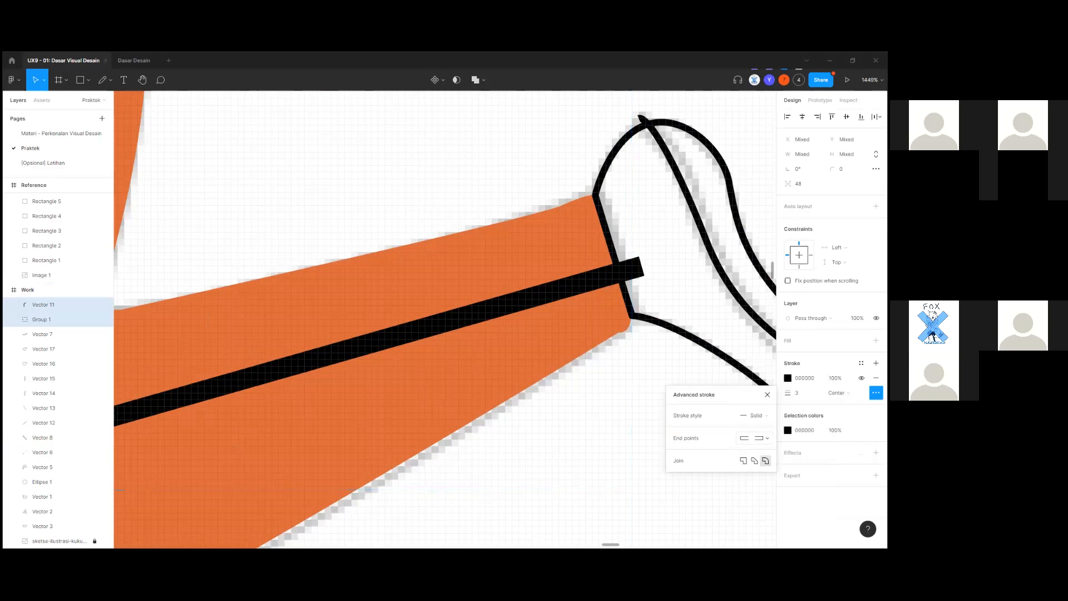
{"action": "left_click", "coordinate": [758, 438]}
{"action": "left_click", "coordinate": [771, 427]}
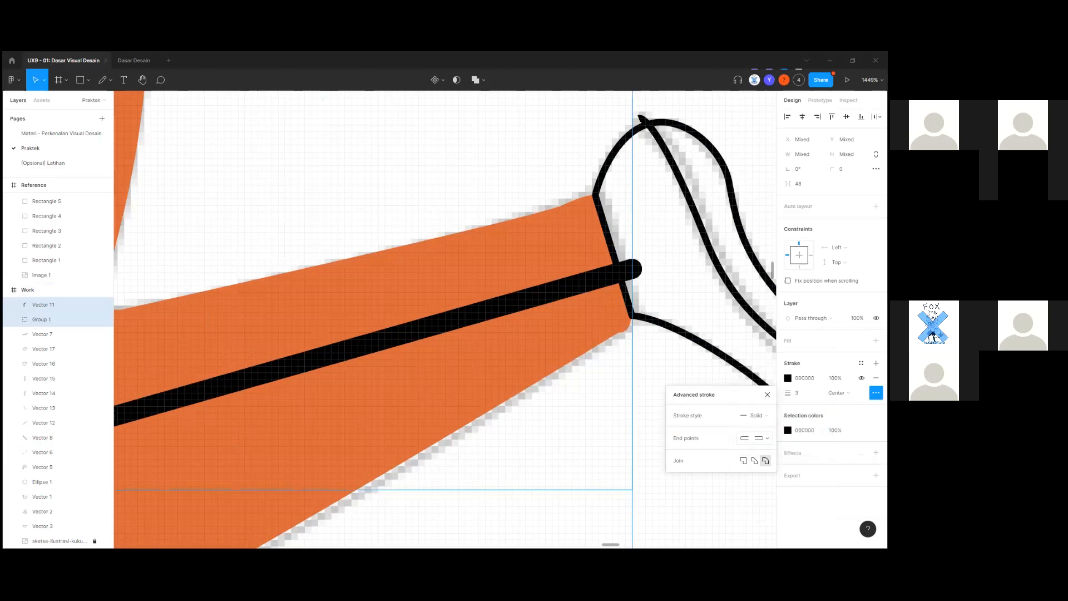
{"action": "scroll", "coordinate": [617, 463], "scroll_direction": "down", "scroll_amount": 1}
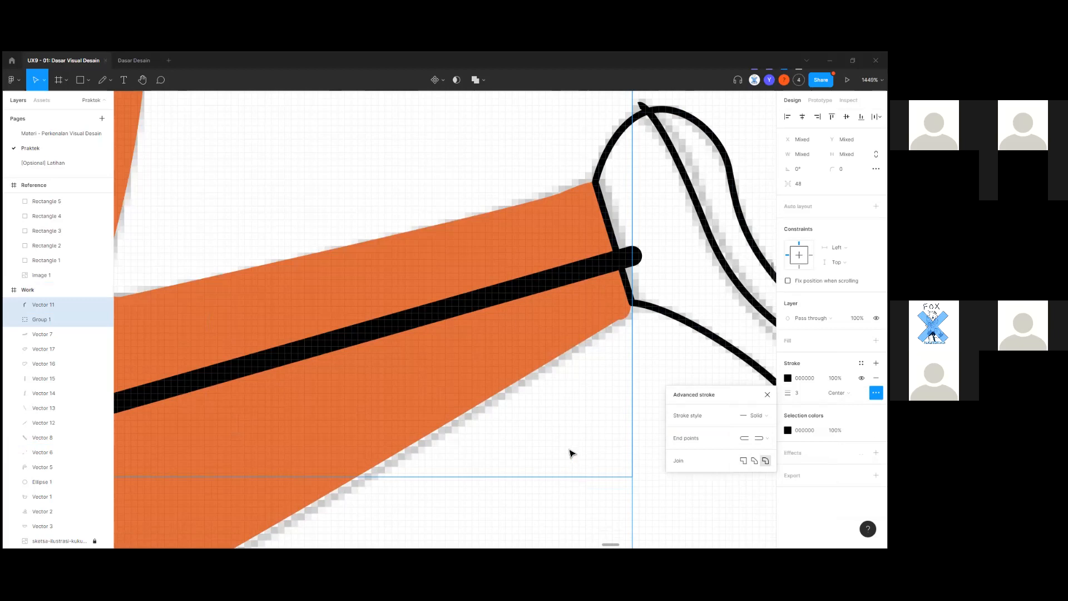
{"action": "scroll", "coordinate": [559, 438], "scroll_direction": "down", "scroll_amount": 6}
{"action": "scroll", "coordinate": [598, 437], "scroll_direction": "up", "scroll_amount": 2}
{"action": "scroll", "coordinate": [598, 436], "scroll_direction": "down", "scroll_amount": 4}
{"action": "scroll", "coordinate": [610, 437], "scroll_direction": "up", "scroll_amount": 5}
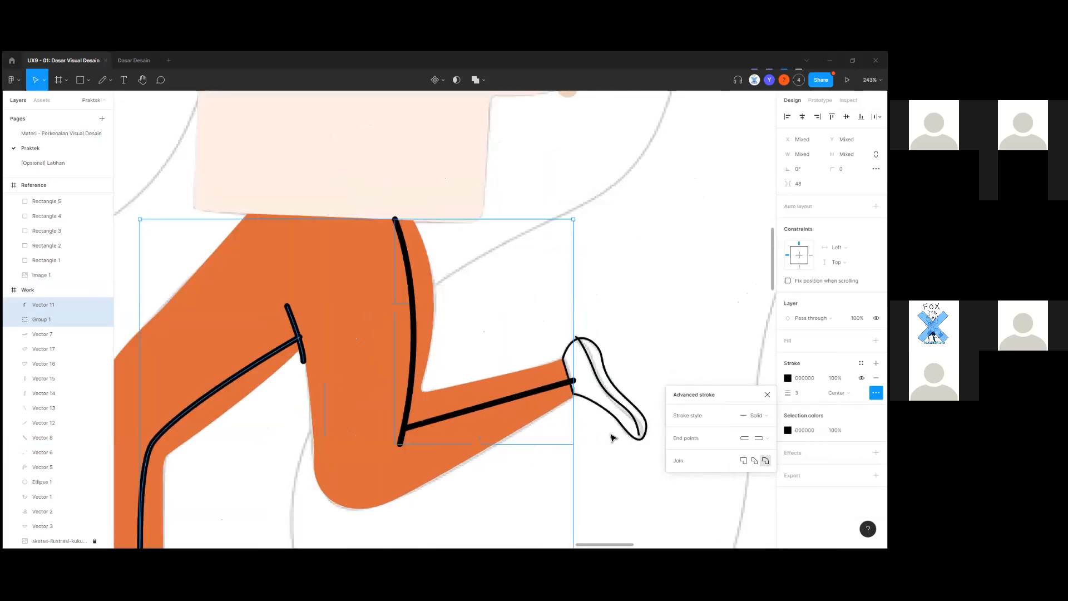
{"action": "scroll", "coordinate": [613, 438], "scroll_direction": "up", "scroll_amount": 1}
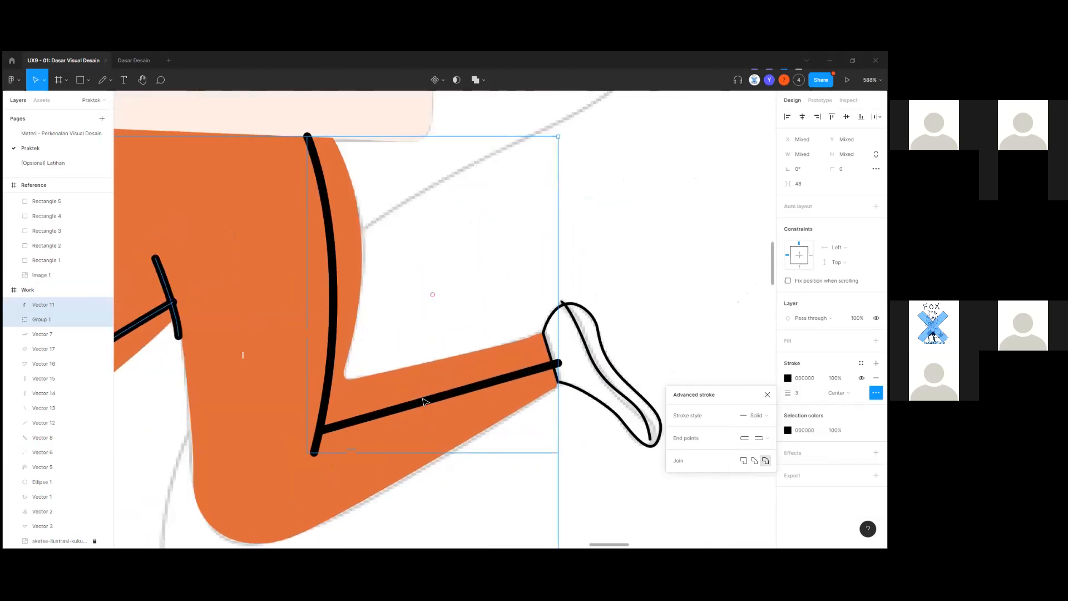
{"action": "scroll", "coordinate": [274, 394], "scroll_direction": "up", "scroll_amount": 1}
{"action": "scroll", "coordinate": [308, 374], "scroll_direction": "up", "scroll_amount": 5}
{"action": "scroll", "coordinate": [329, 330], "scroll_direction": "up", "scroll_amount": 3}
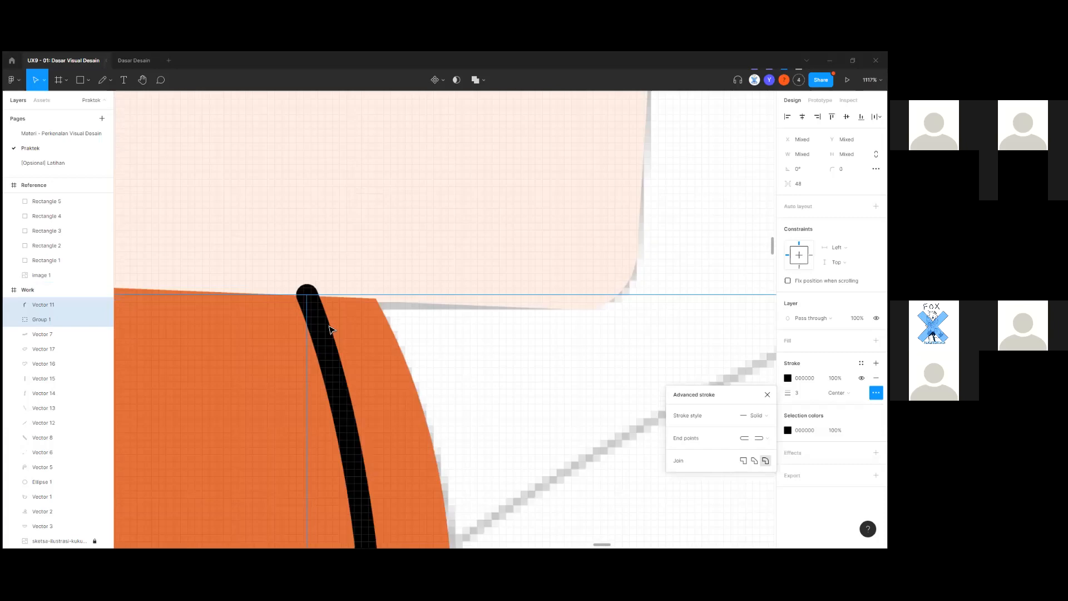
{"action": "left_click", "coordinate": [316, 342]}
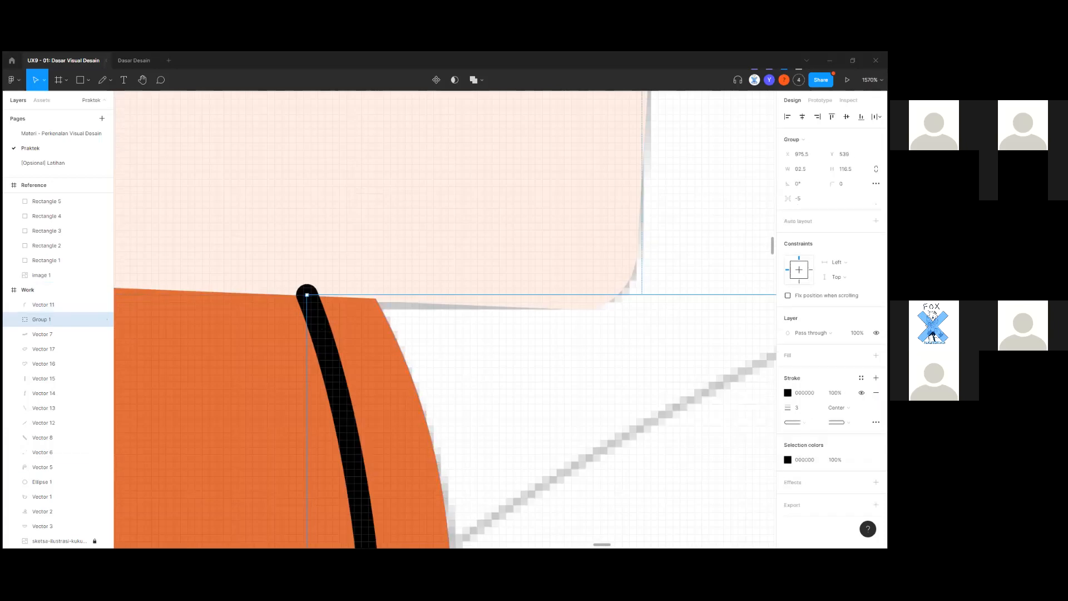
Square the stripe's top end cap and bring the shirt shape in front of the body lines.
{"action": "left_click", "coordinate": [793, 422]}
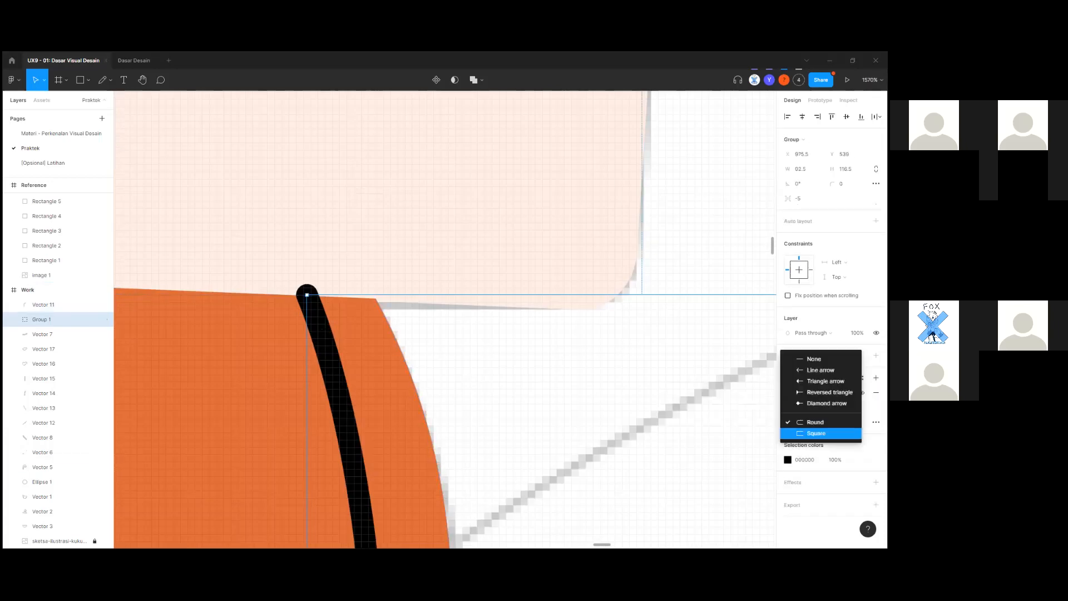
{"action": "left_click", "coordinate": [801, 432]}
{"action": "scroll", "coordinate": [419, 384], "scroll_direction": "down", "scroll_amount": 10}
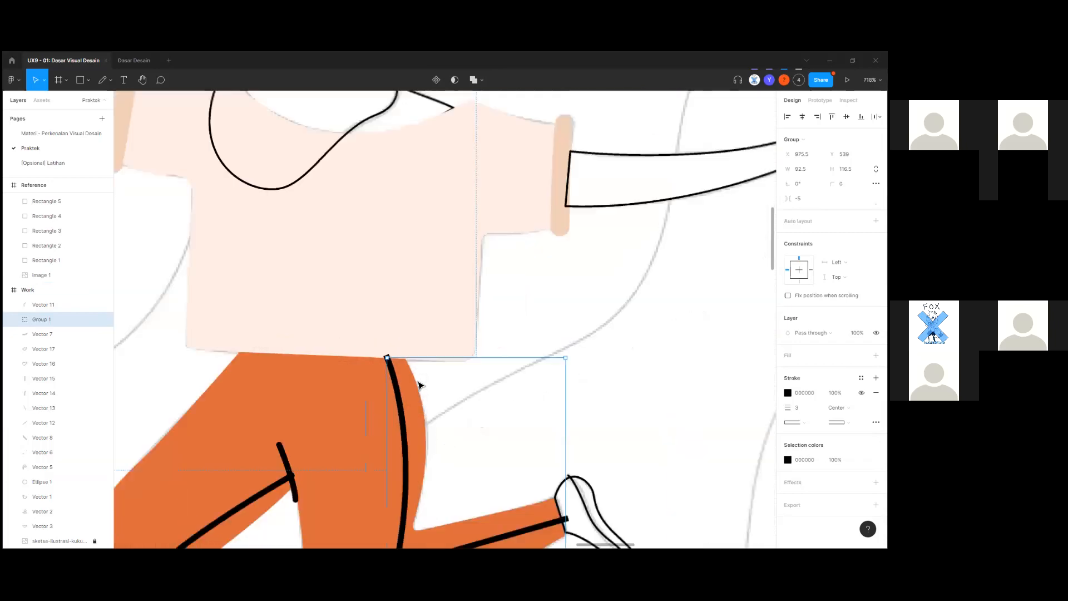
{"action": "left_click", "coordinate": [432, 357]}
{"action": "key", "text": "ctrl+shift+bracketright"}
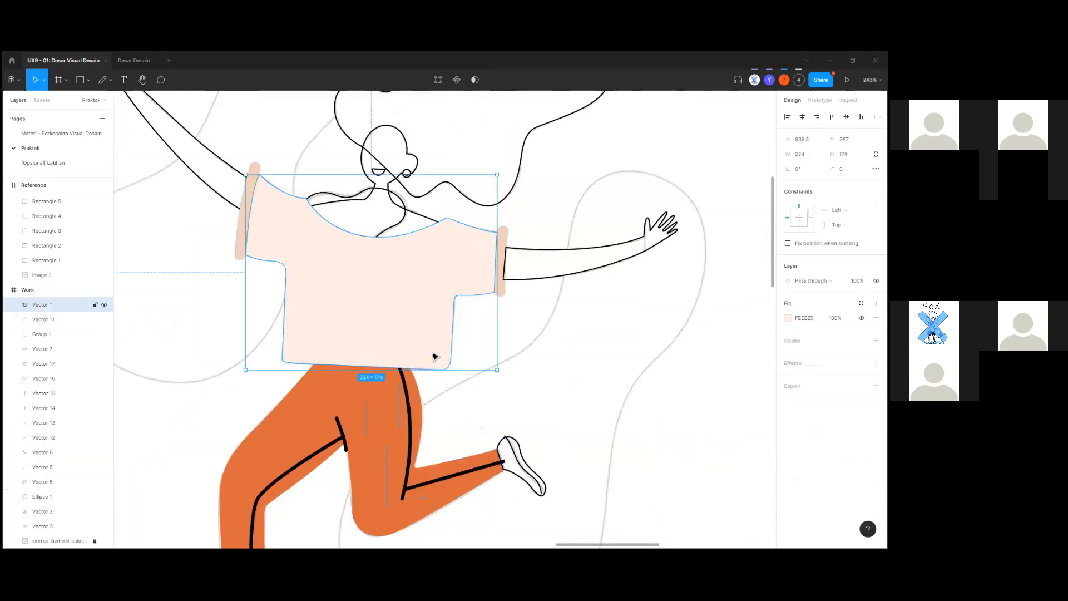
{"action": "left_click", "coordinate": [421, 388]}
Adjust the waistband stripe group's end caps, rounding the shoe end and trying square caps.
{"action": "scroll", "coordinate": [422, 386], "scroll_direction": "up", "scroll_amount": 5}
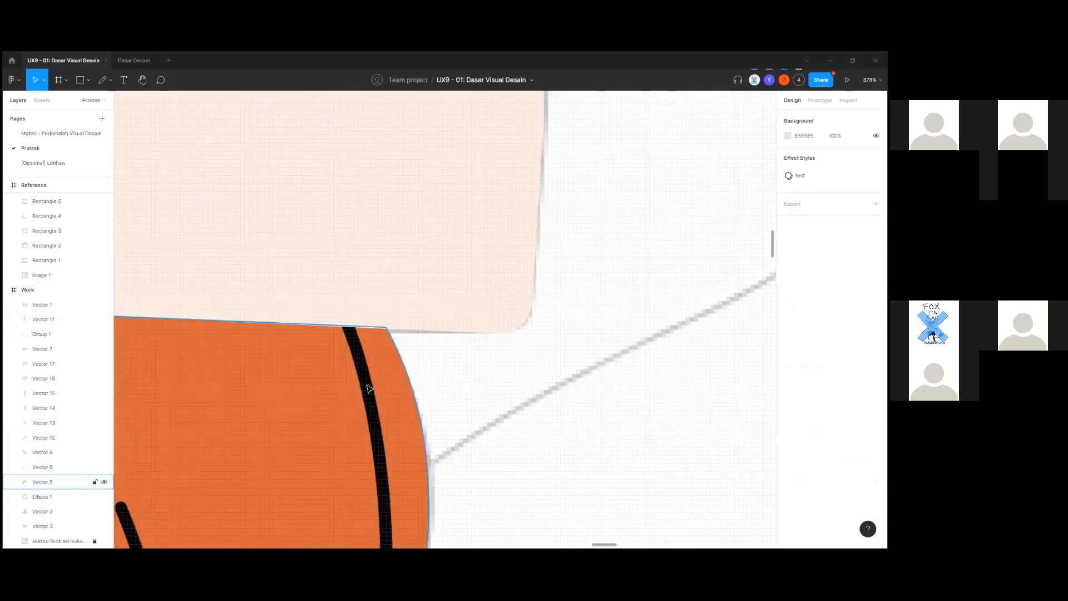
{"action": "left_click", "coordinate": [369, 381]}
{"action": "left_click", "coordinate": [798, 408]}
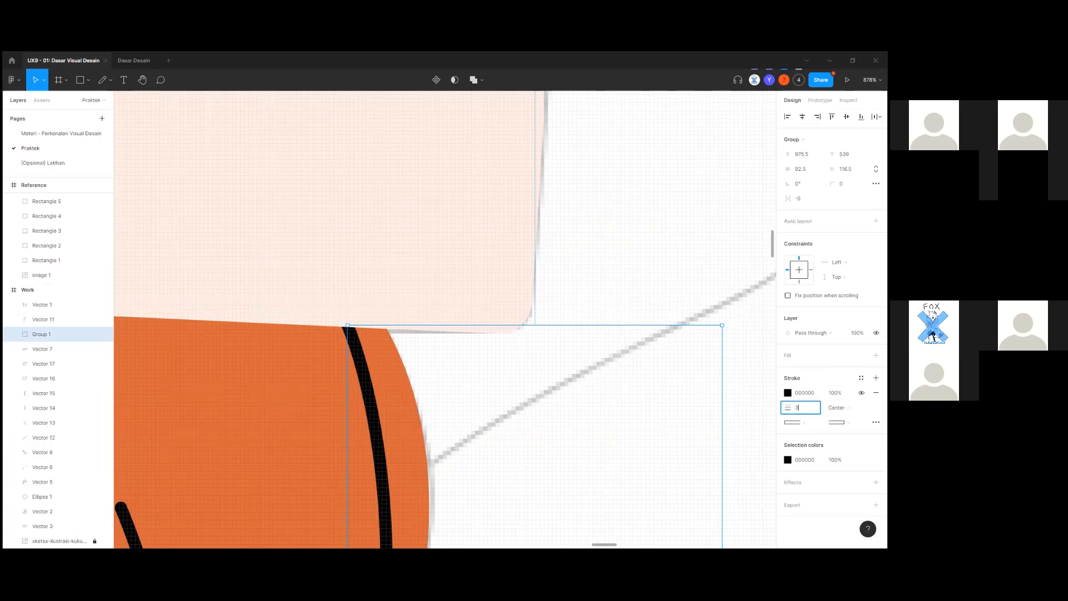
{"action": "scroll", "coordinate": [599, 440], "scroll_direction": "down", "scroll_amount": 3}
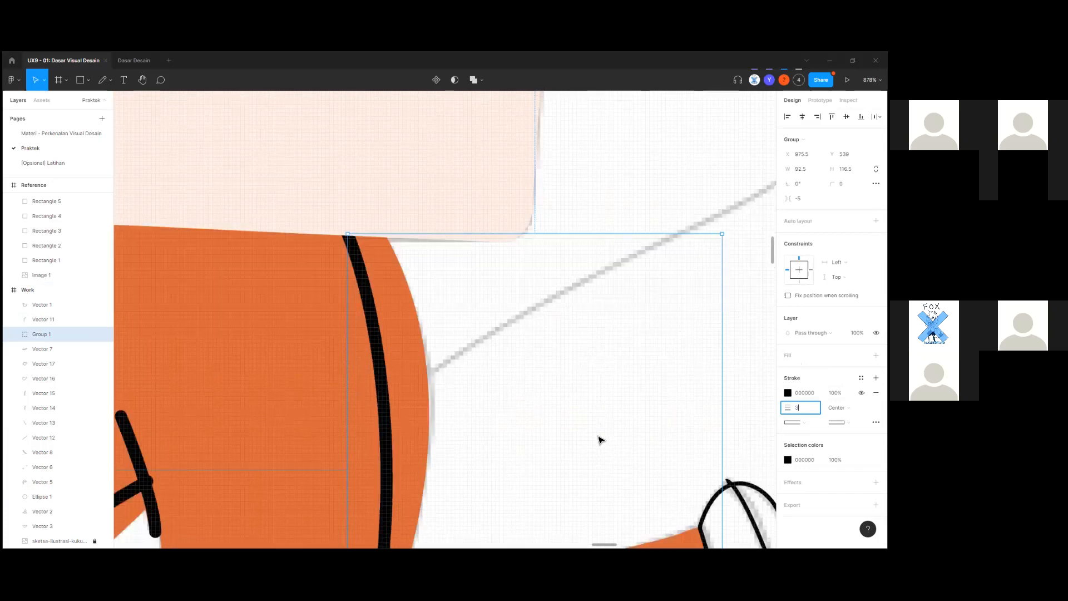
{"action": "scroll", "coordinate": [597, 438], "scroll_direction": "down", "scroll_amount": 3}
{"action": "scroll", "coordinate": [598, 436], "scroll_direction": "down", "scroll_amount": 1}
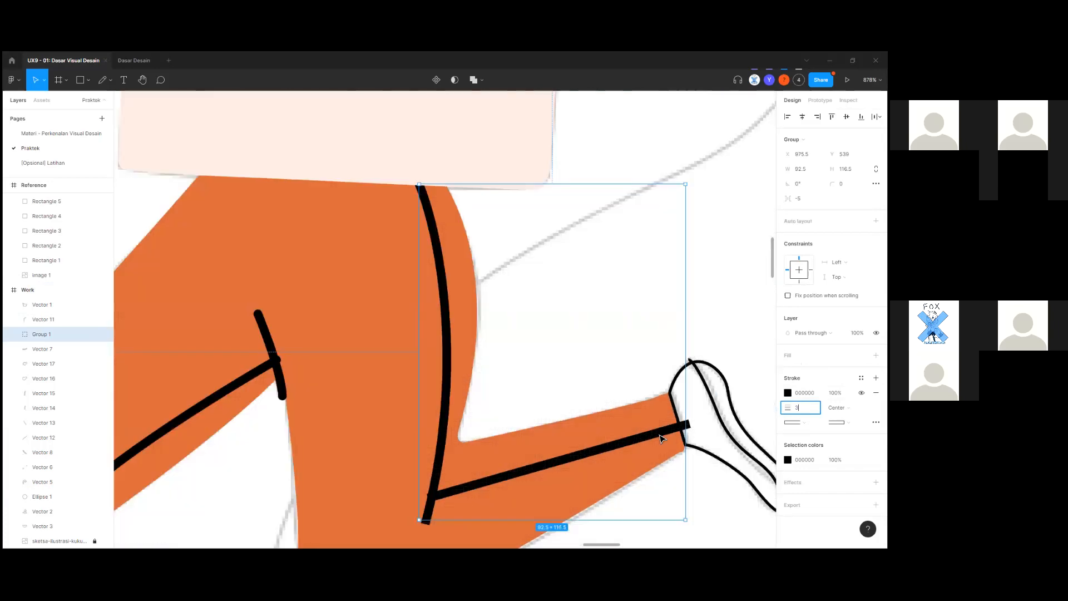
{"action": "scroll", "coordinate": [661, 435], "scroll_direction": "up", "scroll_amount": 1}
{"action": "left_click", "coordinate": [840, 422]}
{"action": "left_click", "coordinate": [840, 422]}
{"action": "left_click", "coordinate": [841, 422]}
{"action": "left_click", "coordinate": [808, 411]}
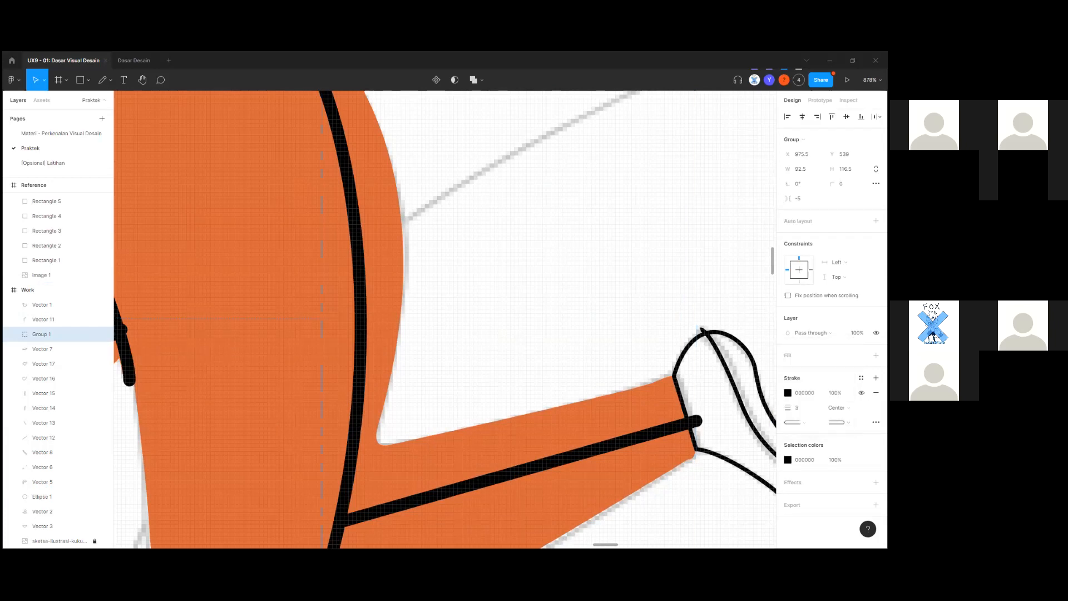
{"action": "left_click", "coordinate": [877, 422]}
{"action": "left_click", "coordinate": [877, 422]}
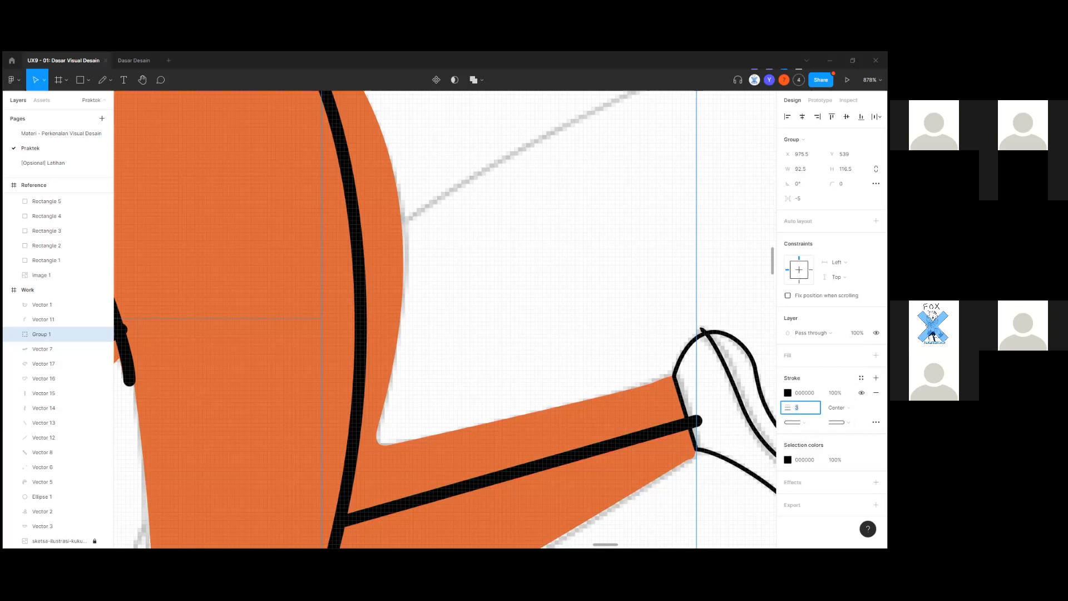
{"action": "left_click", "coordinate": [876, 422]}
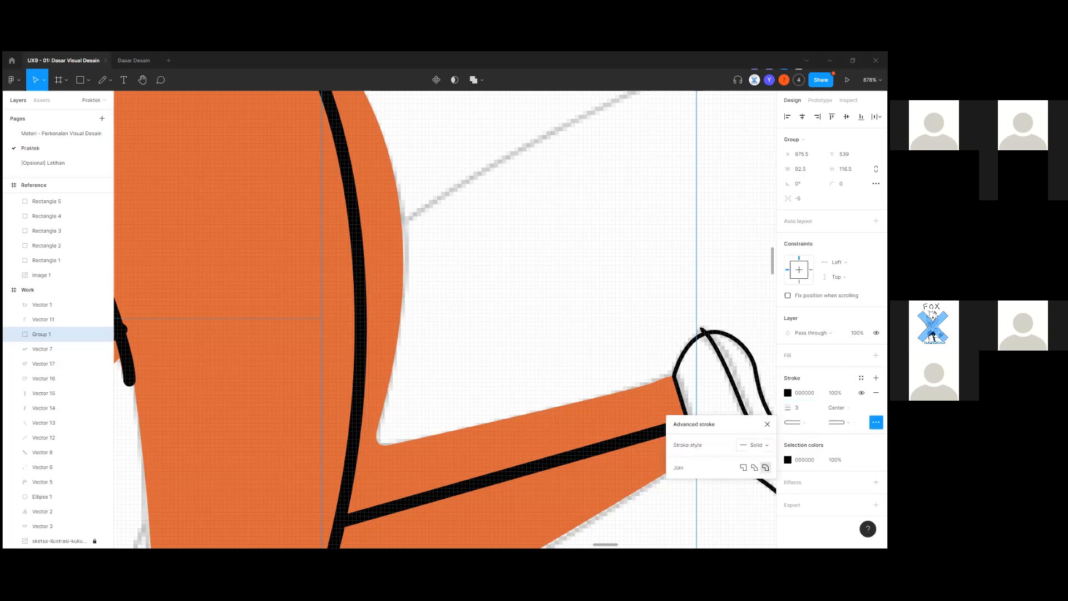
{"action": "left_click", "coordinate": [876, 422]}
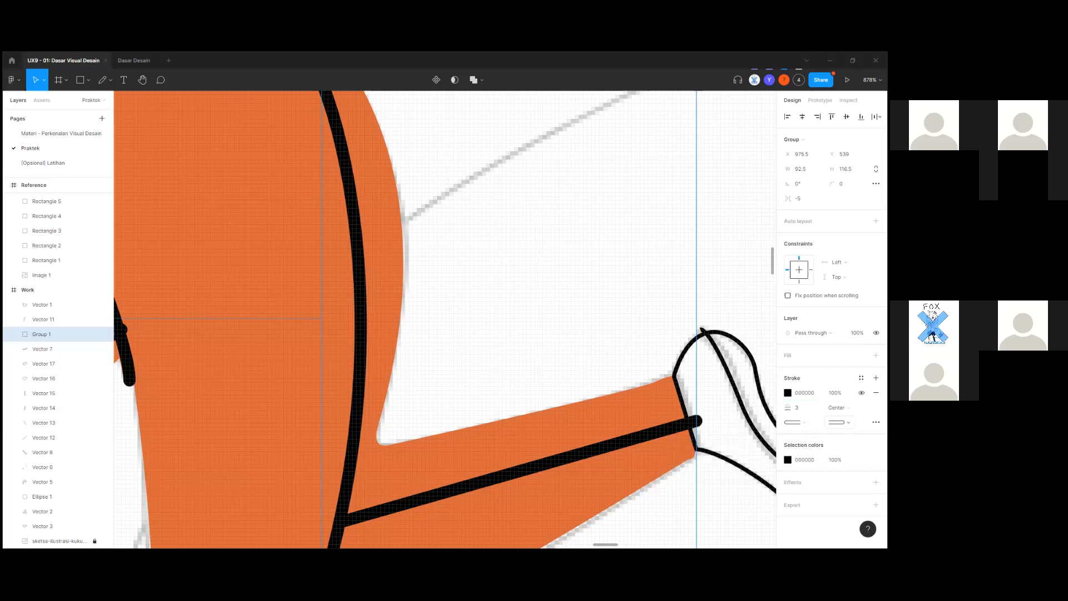
{"action": "left_click", "coordinate": [795, 423]}
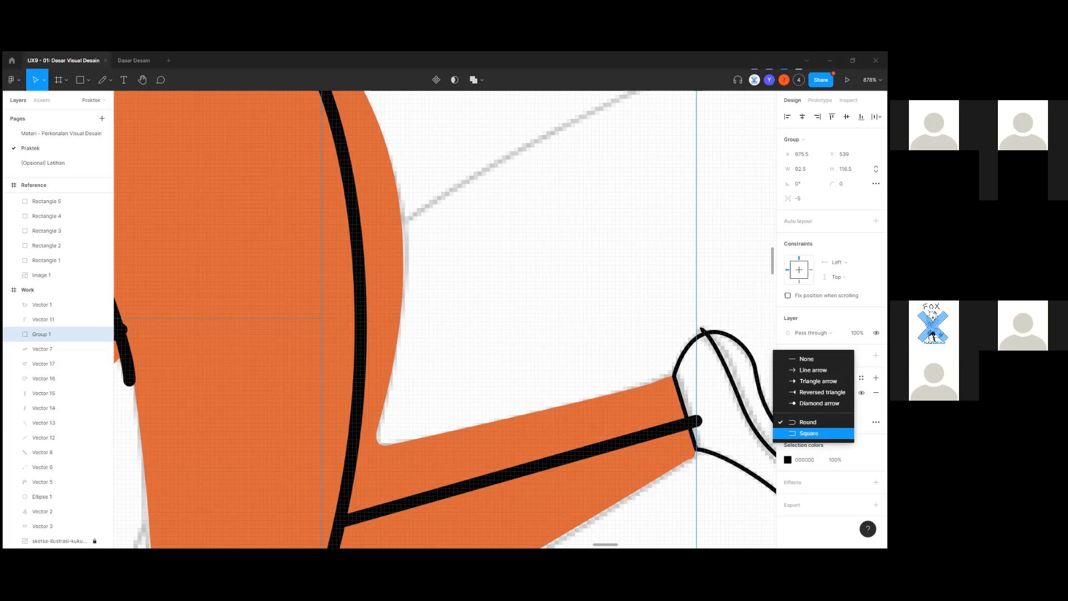
{"action": "left_click", "coordinate": [810, 433]}
Deselect and review the orange trousers with their solid black leg stripes.
{"action": "scroll", "coordinate": [499, 386], "scroll_direction": "down", "scroll_amount": 3}
{"action": "left_click", "coordinate": [467, 315]}
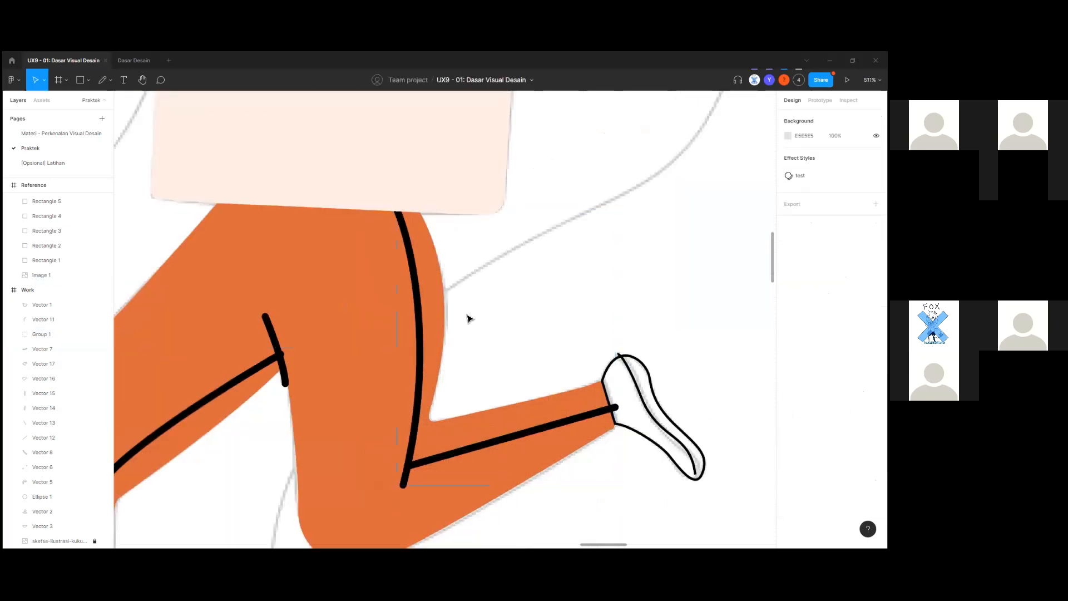
{"action": "scroll", "coordinate": [491, 313], "scroll_direction": "up", "scroll_amount": 2}
{"action": "scroll", "coordinate": [341, 388], "scroll_direction": "down", "scroll_amount": 8}
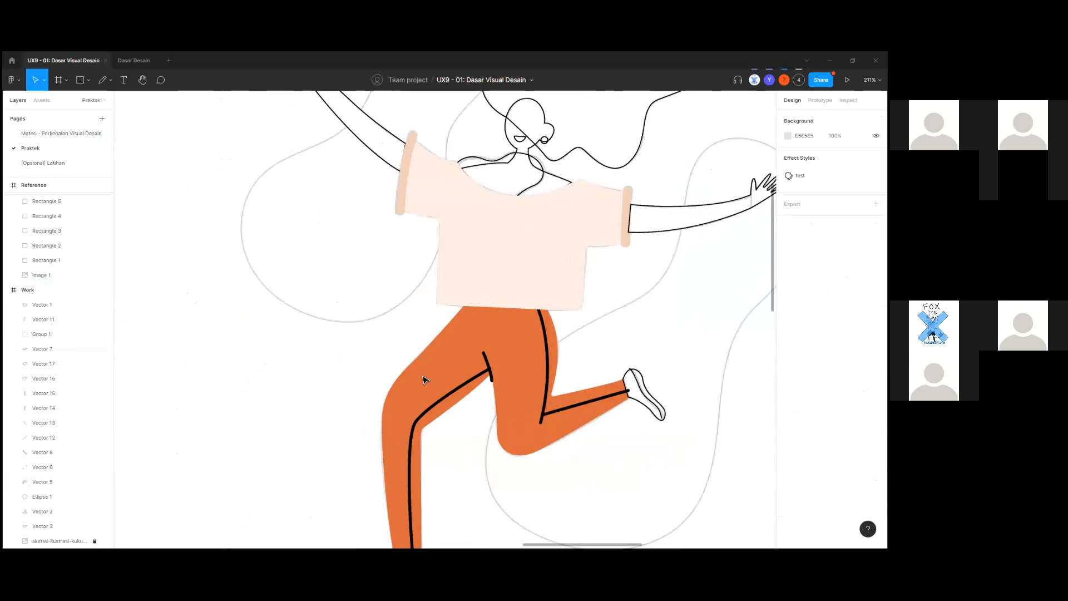
{"action": "scroll", "coordinate": [501, 412], "scroll_direction": "up", "scroll_amount": 8}
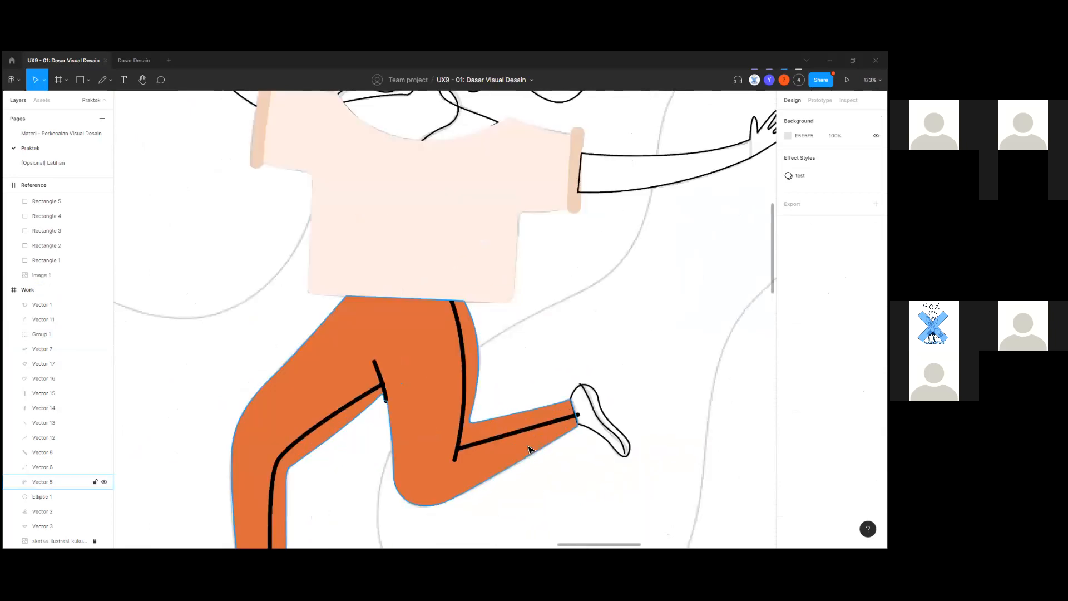
{"action": "left_click", "coordinate": [655, 394]}
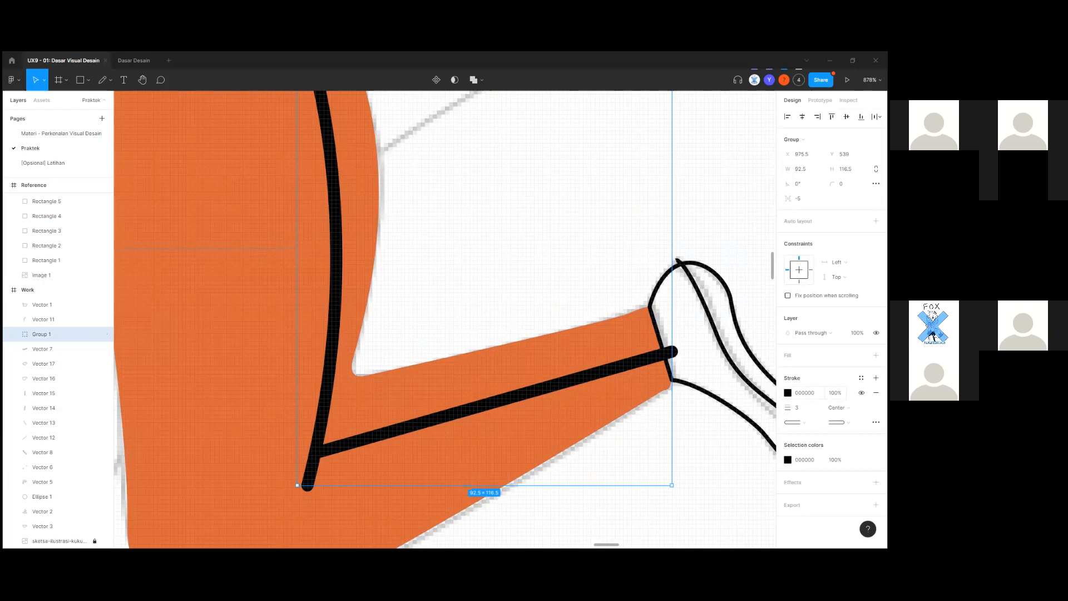
{"action": "left_click", "coordinate": [835, 393]}
{"action": "scroll", "coordinate": [689, 442], "scroll_direction": "down", "scroll_amount": 1}
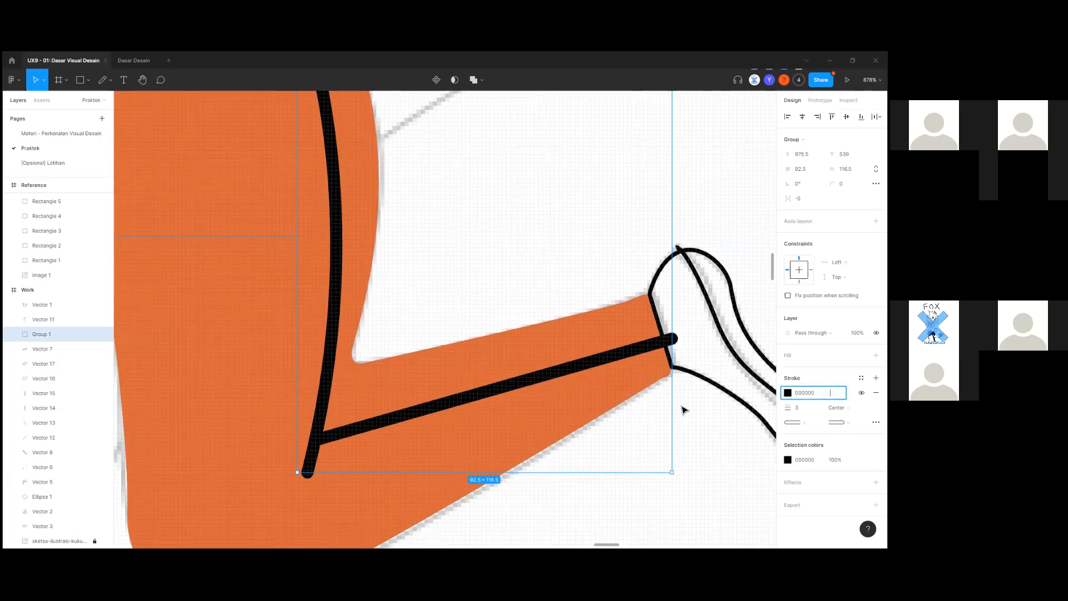
{"action": "left_click_drag", "start_coordinate": [681, 405], "coordinate": [555, 413]}
{"action": "left_click", "coordinate": [841, 355]}
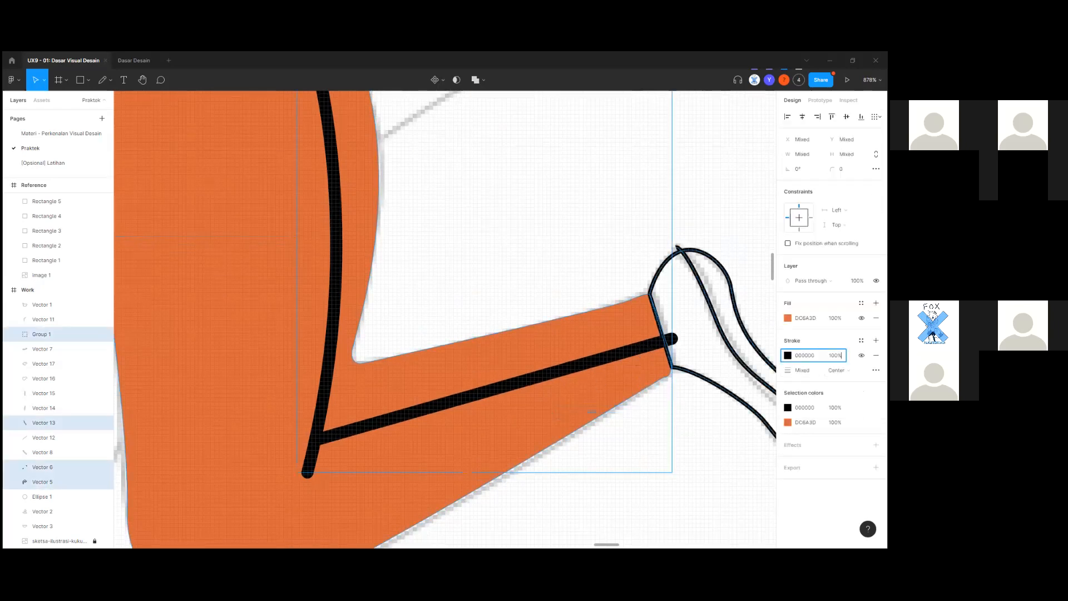
{"action": "left_click", "coordinate": [650, 348]}
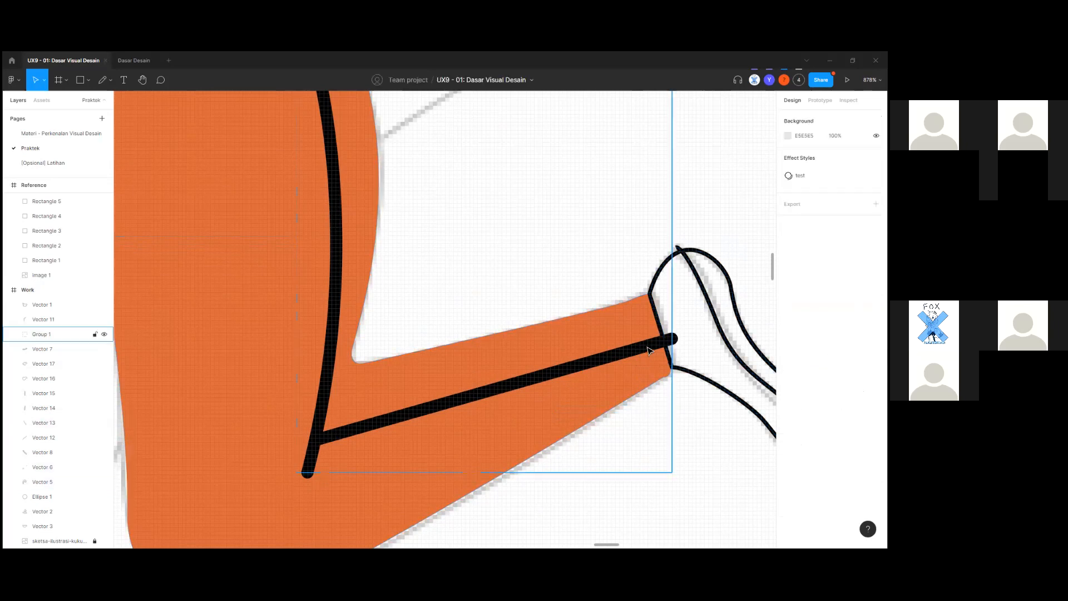
{"action": "left_click", "coordinate": [835, 393]}
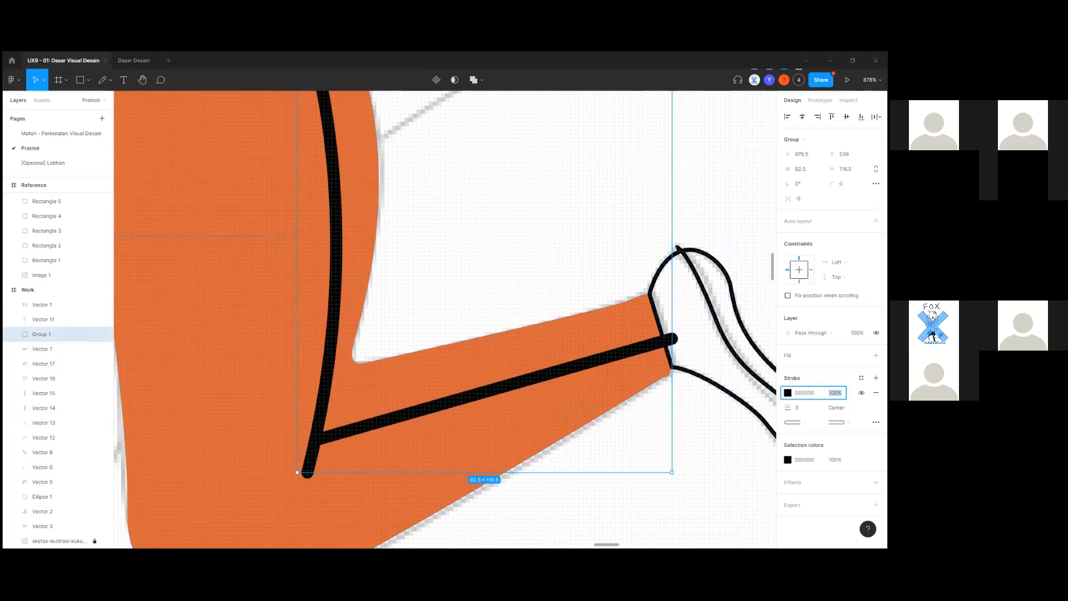
{"action": "key", "text": "Return"}
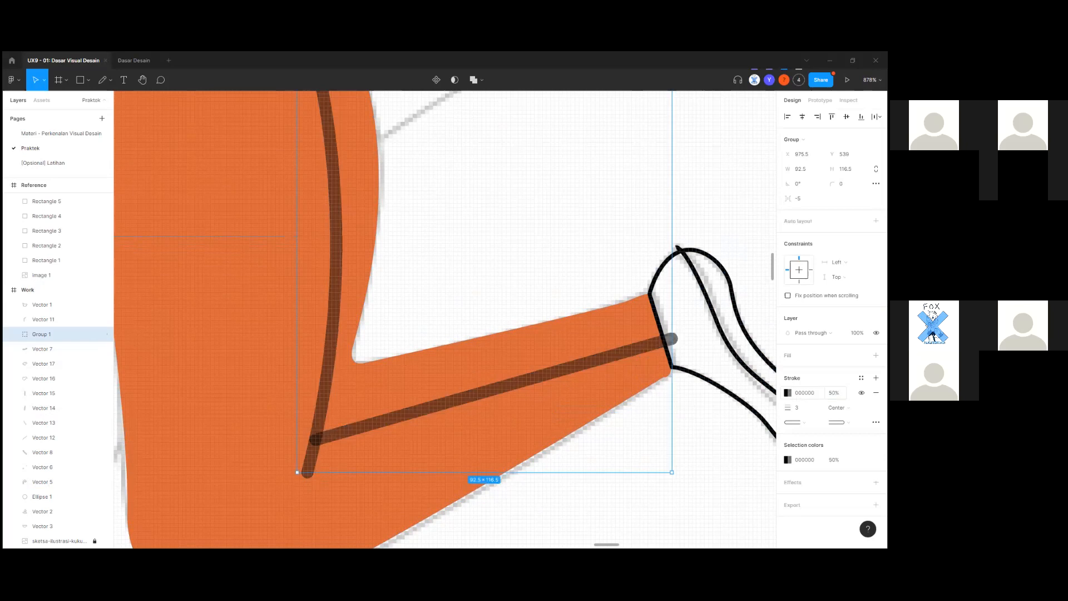
{"action": "scroll", "coordinate": [690, 399], "scroll_direction": "up", "scroll_amount": 4}
{"action": "scroll", "coordinate": [690, 399], "scroll_direction": "down", "scroll_amount": 5}
{"action": "scroll", "coordinate": [690, 399], "scroll_direction": "up", "scroll_amount": 3}
{"action": "scroll", "coordinate": [690, 398], "scroll_direction": "down", "scroll_amount": 3}
{"action": "scroll", "coordinate": [690, 398], "scroll_direction": "up", "scroll_amount": 2}
{"action": "scroll", "coordinate": [690, 399], "scroll_direction": "down", "scroll_amount": 1}
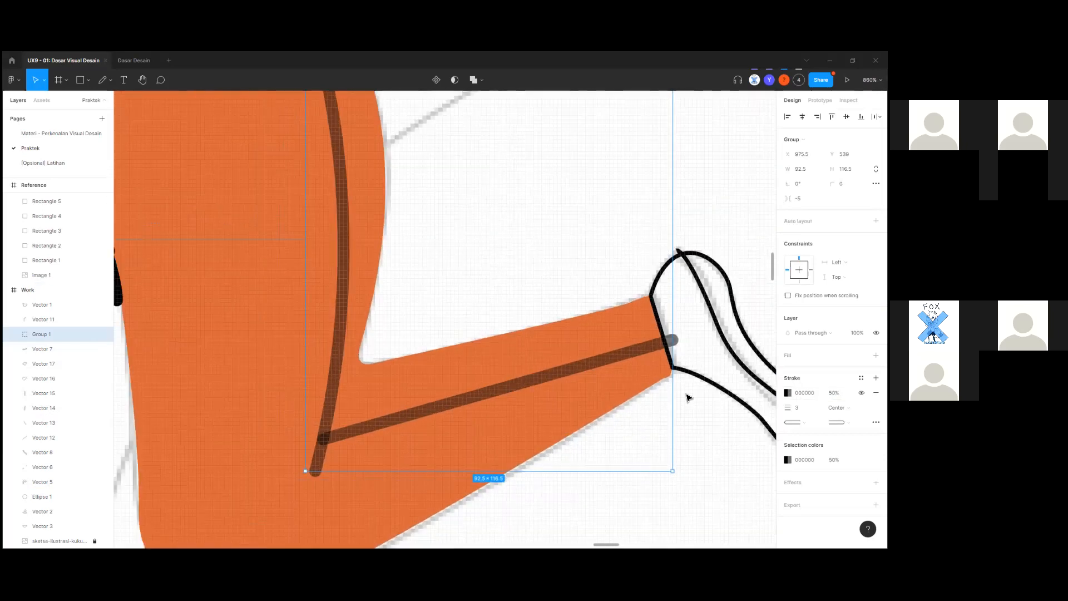
{"action": "scroll", "coordinate": [643, 404], "scroll_direction": "up", "scroll_amount": 4}
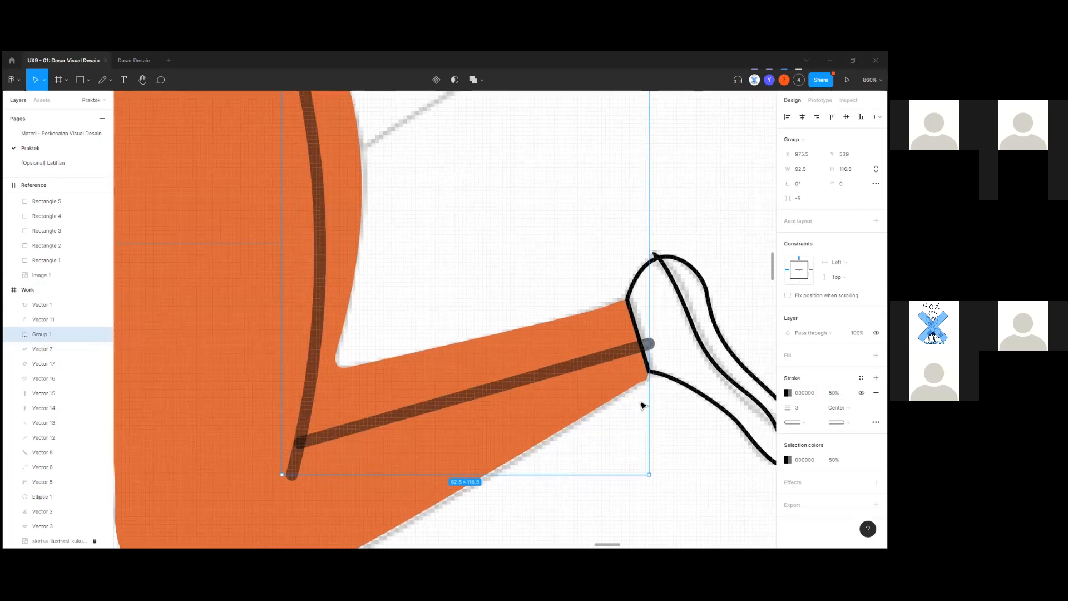
{"action": "key", "text": "ctrl+z"}
{"action": "scroll", "coordinate": [649, 372], "scroll_direction": "down", "scroll_amount": 8}
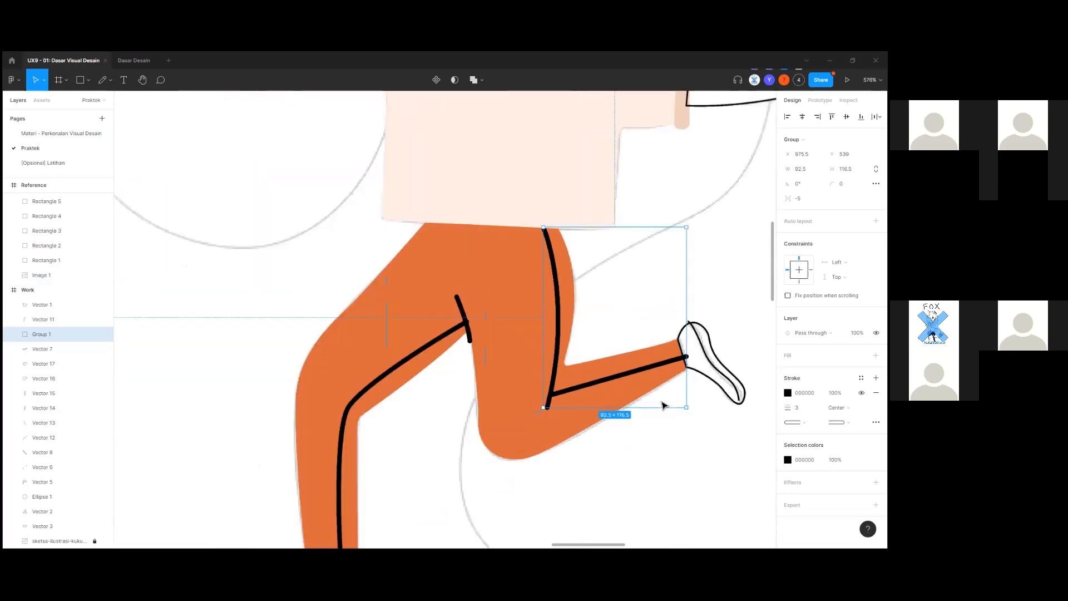
{"action": "scroll", "coordinate": [663, 407], "scroll_direction": "down", "scroll_amount": 4}
{"action": "left_click_drag", "start_coordinate": [661, 444], "coordinate": [744, 412]}
{"action": "scroll", "coordinate": [610, 442], "scroll_direction": "down", "scroll_amount": 9}
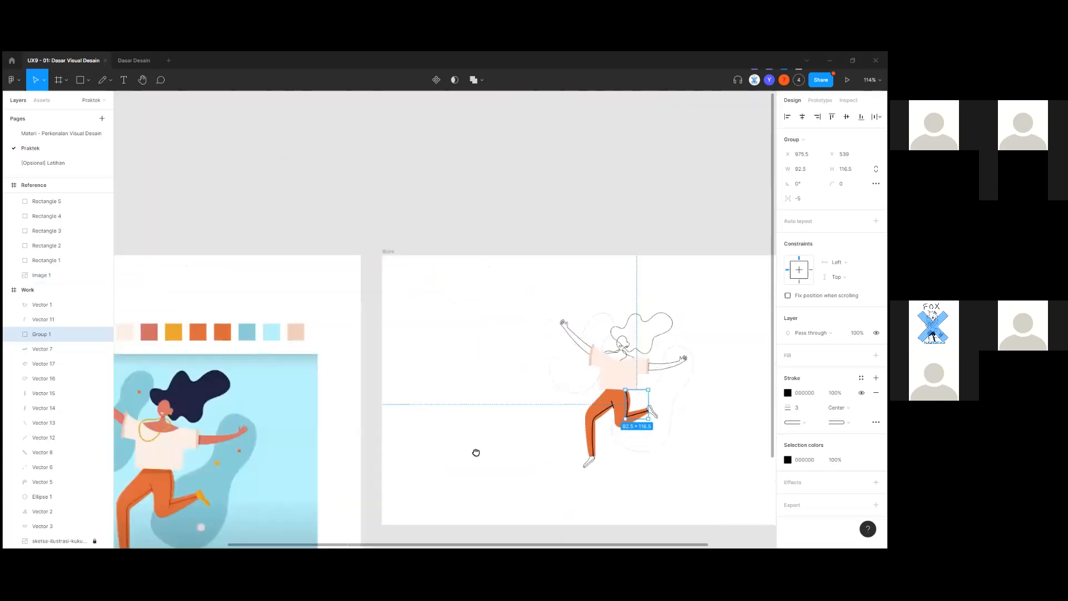
Colour the Group 1 stripe strokes brown 952900, sampled from the reference stripe.
{"action": "left_click_drag", "start_coordinate": [476, 452], "coordinate": [540, 417]}
{"action": "left_click", "coordinate": [788, 392]}
{"action": "left_click", "coordinate": [679, 445]}
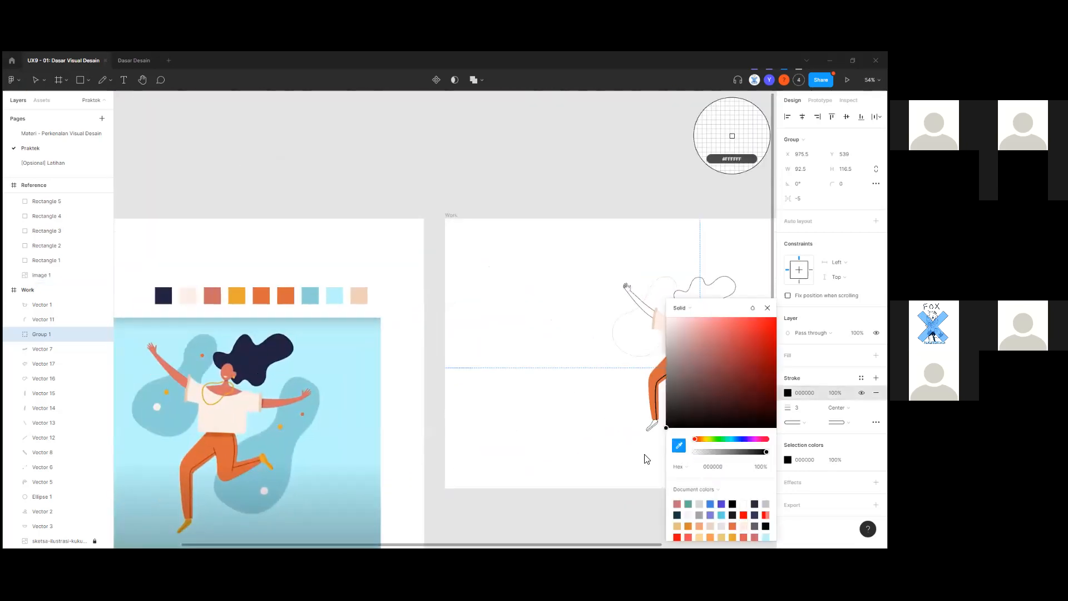
{"action": "scroll", "coordinate": [251, 483], "scroll_direction": "up", "scroll_amount": 1}
{"action": "scroll", "coordinate": [251, 483], "scroll_direction": "up", "scroll_amount": 10}
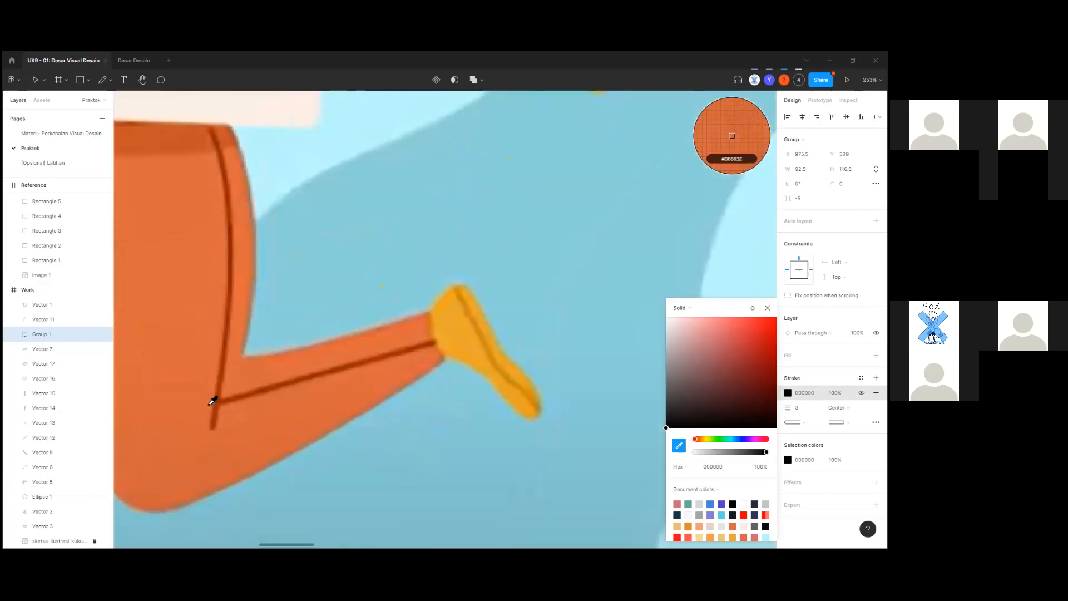
{"action": "left_click", "coordinate": [219, 400]}
{"action": "scroll", "coordinate": [280, 427], "scroll_direction": "down", "scroll_amount": 10}
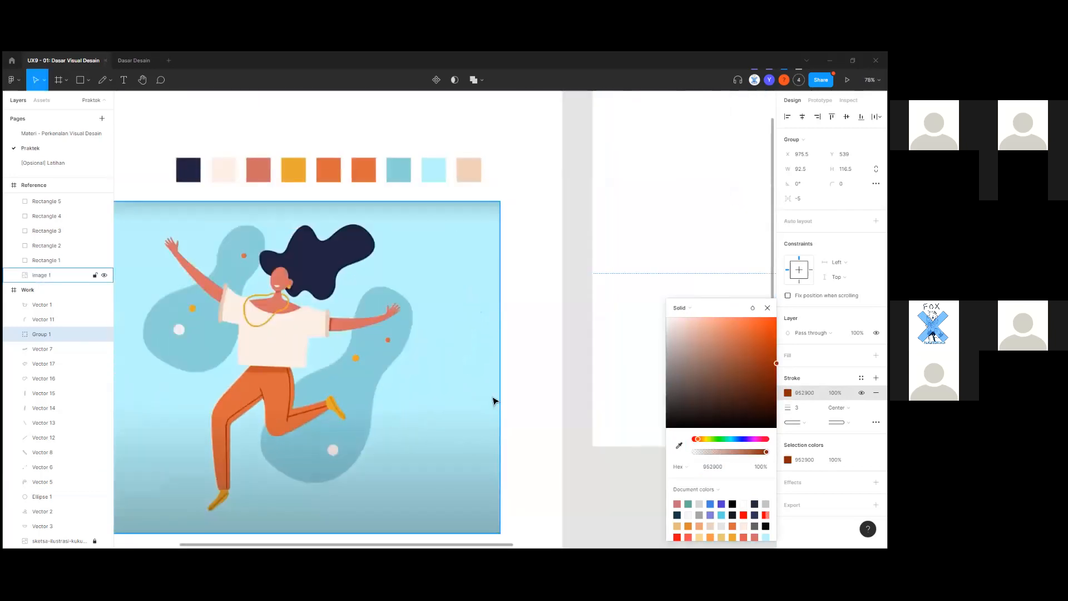
{"action": "scroll", "coordinate": [501, 386], "scroll_direction": "right", "scroll_amount": 5}
{"action": "left_click_drag", "start_coordinate": [520, 380], "coordinate": [329, 416]}
{"action": "scroll", "coordinate": [447, 341], "scroll_direction": "up", "scroll_amount": 5}
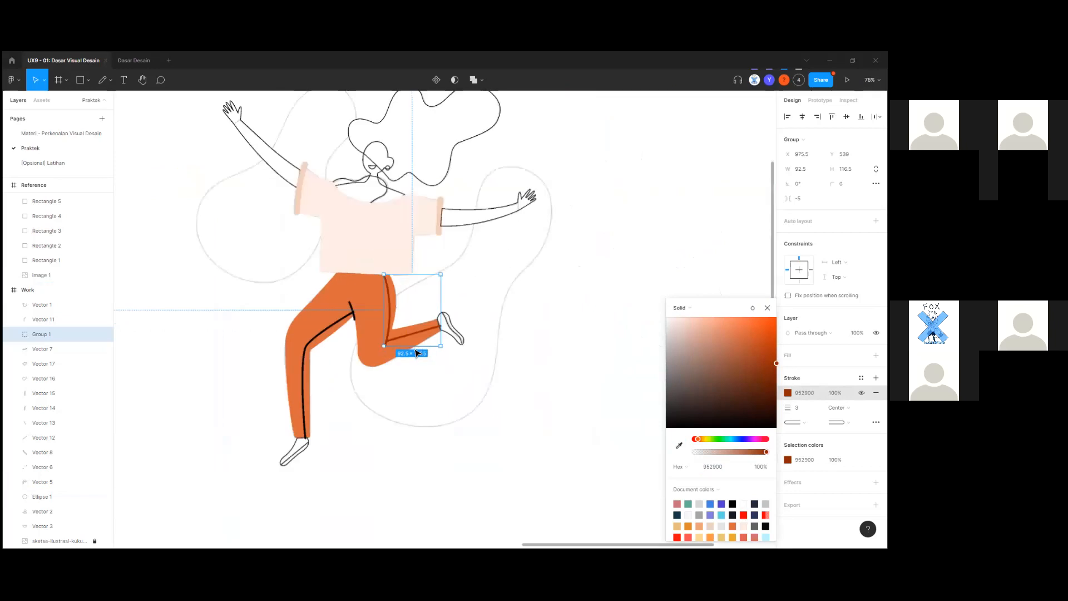
{"action": "left_click", "coordinate": [372, 429]}
Give the front-leg stripe Vector 11 the same brown 952900 stroke.
{"action": "left_click", "coordinate": [329, 300]}
{"action": "scroll", "coordinate": [326, 298], "scroll_direction": "up", "scroll_amount": 3}
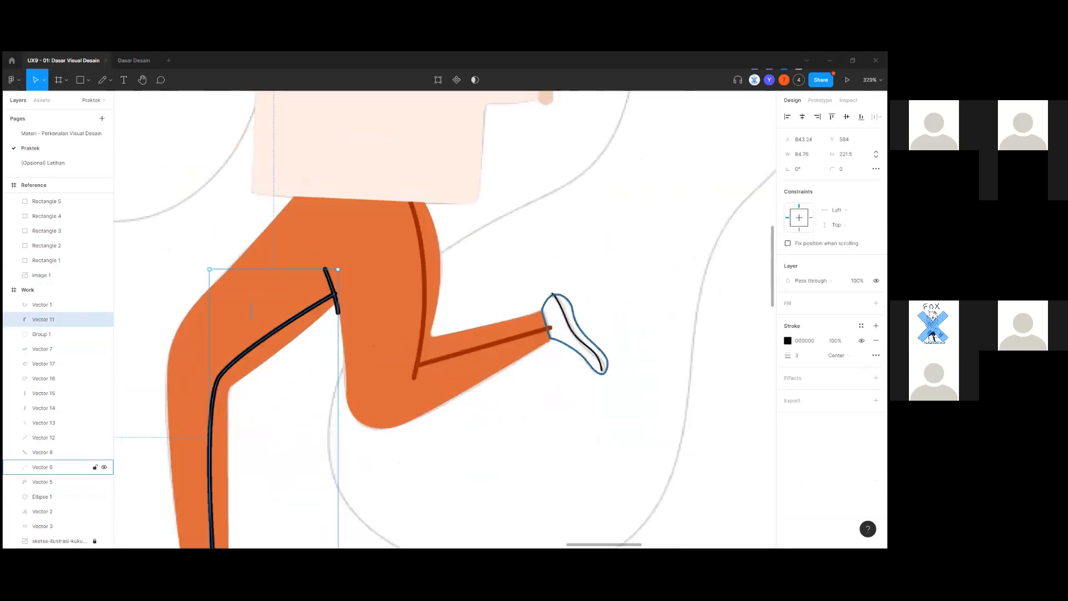
{"action": "left_click", "coordinate": [804, 340]}
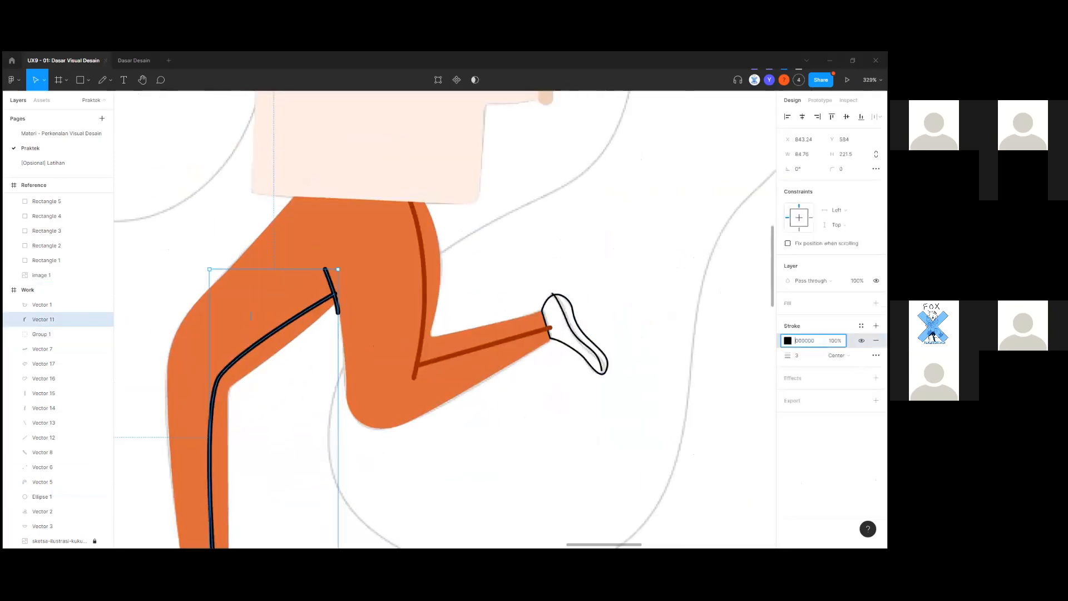
{"action": "left_click", "coordinate": [788, 340]}
{"action": "left_click", "coordinate": [680, 449]}
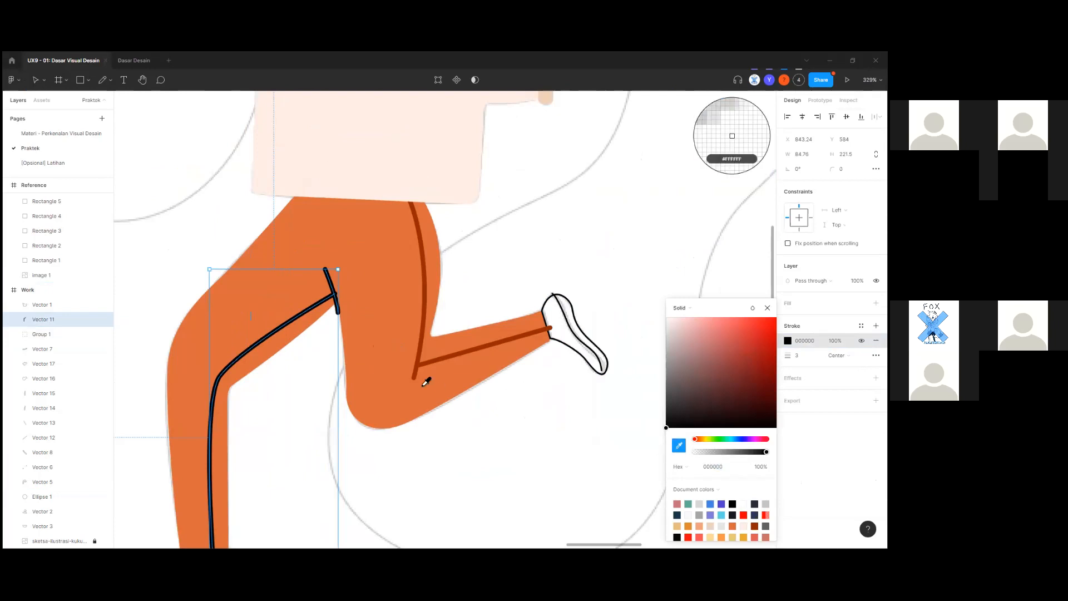
{"action": "left_click", "coordinate": [424, 365]}
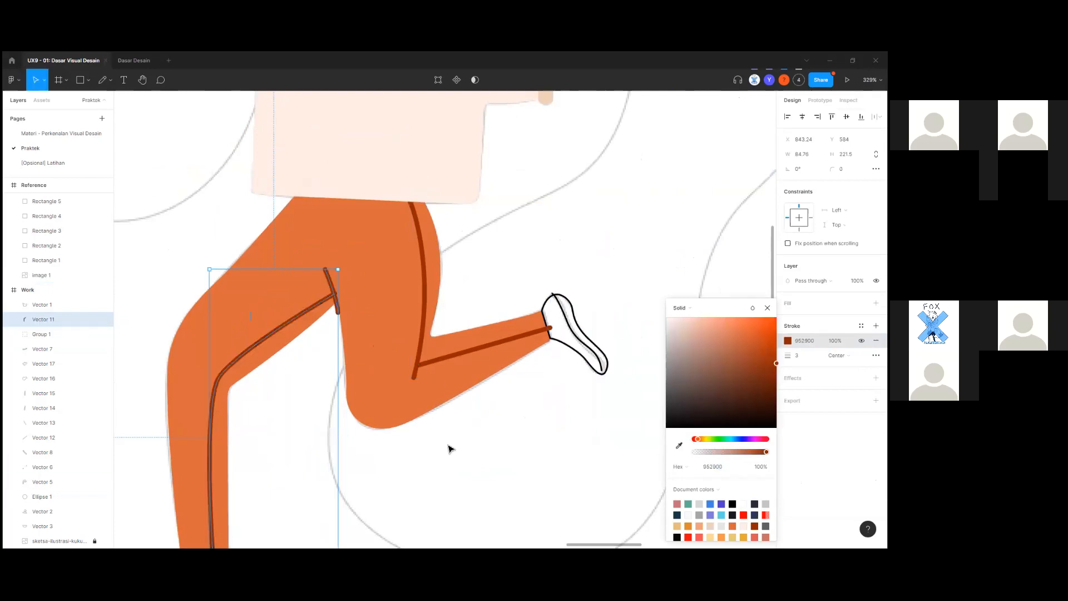
{"action": "left_click", "coordinate": [449, 463]}
Check the trouser shape Vector 5 and the front stripe to confirm the brown colour.
{"action": "scroll", "coordinate": [381, 326], "scroll_direction": "up", "scroll_amount": 5}
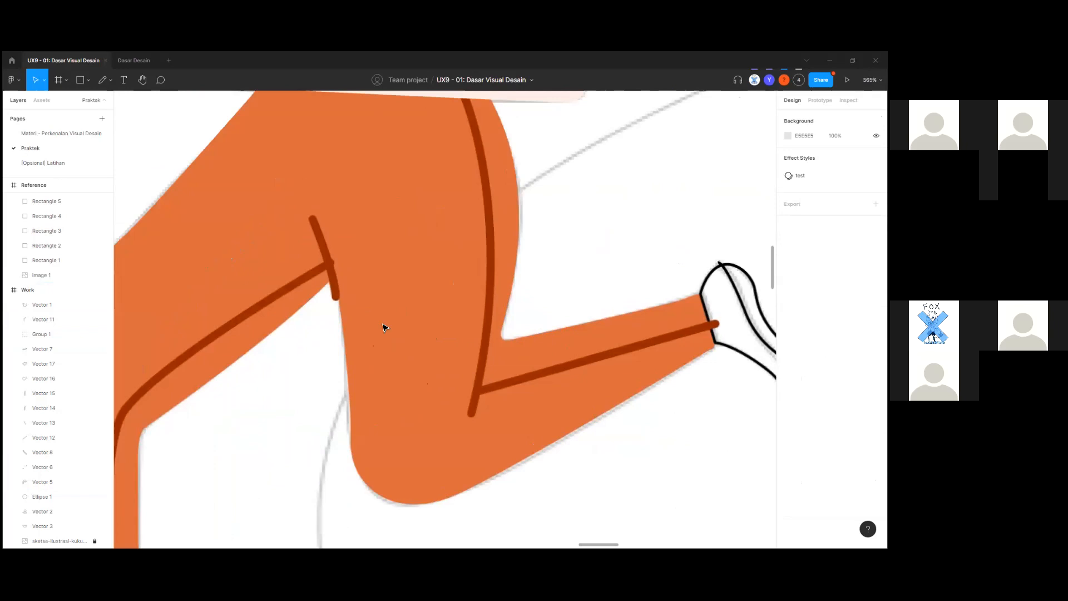
{"action": "left_click", "coordinate": [376, 335]}
{"action": "scroll", "coordinate": [332, 267], "scroll_direction": "up", "scroll_amount": 2}
{"action": "left_click", "coordinate": [332, 267]}
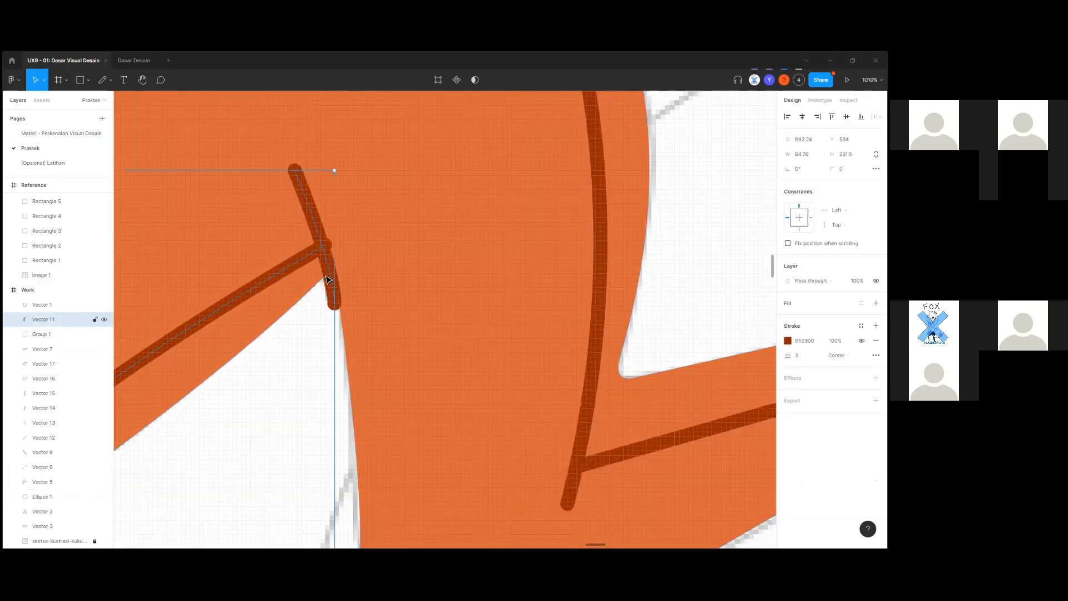
{"action": "scroll", "coordinate": [328, 272], "scroll_direction": "down", "scroll_amount": 5}
{"action": "left_click", "coordinate": [251, 343]}
{"action": "scroll", "coordinate": [246, 343], "scroll_direction": "down", "scroll_amount": 2}
{"action": "scroll", "coordinate": [248, 347], "scroll_direction": "down", "scroll_amount": 8}
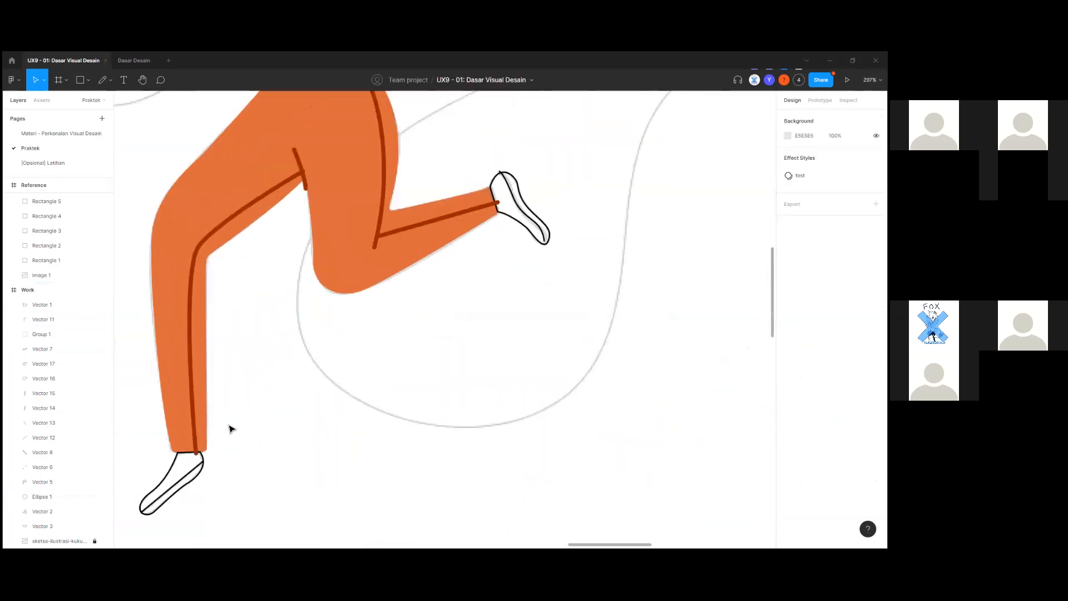
{"action": "scroll", "coordinate": [275, 456], "scroll_direction": "up", "scroll_amount": 5}
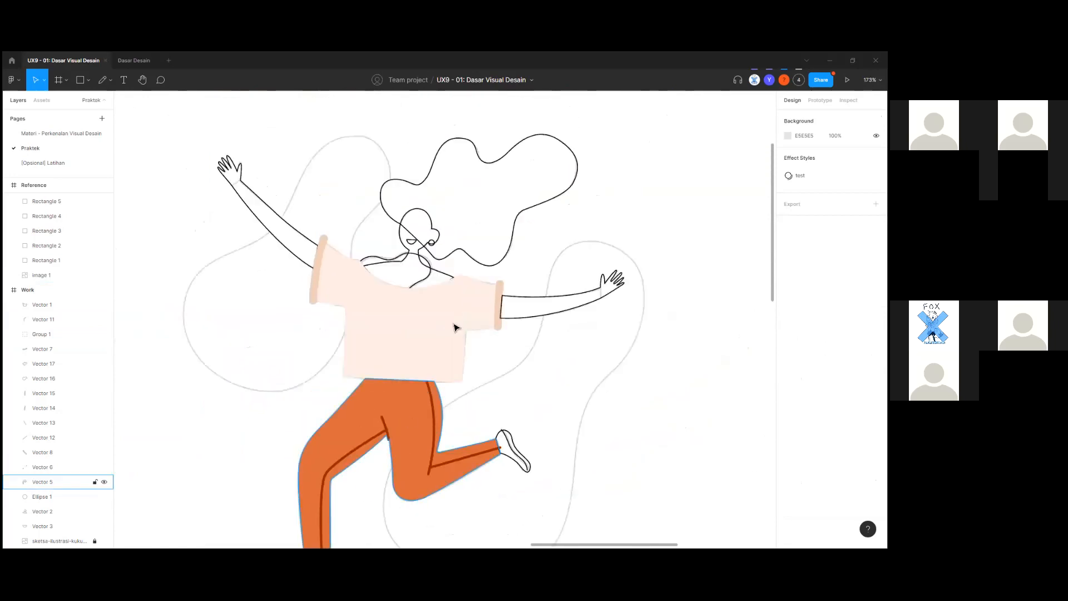
Move both arm lines and the sketch image one step down the layer order.
{"action": "left_click", "coordinate": [453, 327]}
{"action": "scroll", "coordinate": [513, 320], "scroll_direction": "up", "scroll_amount": 3}
{"action": "left_click", "coordinate": [517, 324]}
{"action": "left_click", "coordinate": [566, 320]}
{"action": "left_click_drag", "start_coordinate": [317, 351], "coordinate": [566, 439]}
{"action": "scroll", "coordinate": [359, 296], "scroll_direction": "up", "scroll_amount": 1}
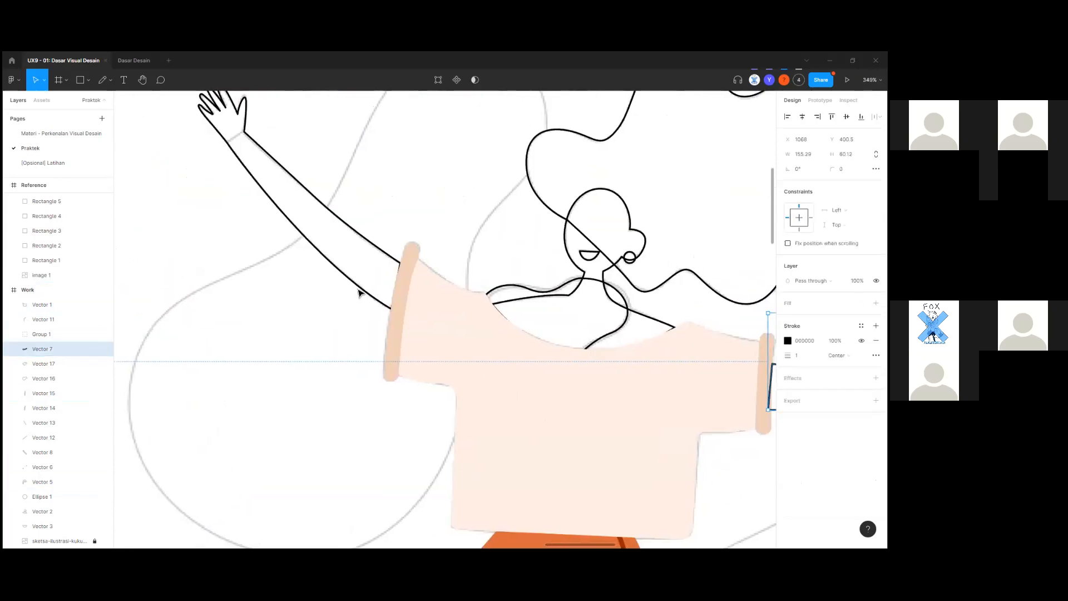
{"action": "left_click", "coordinate": [367, 295], "text": "shift"}
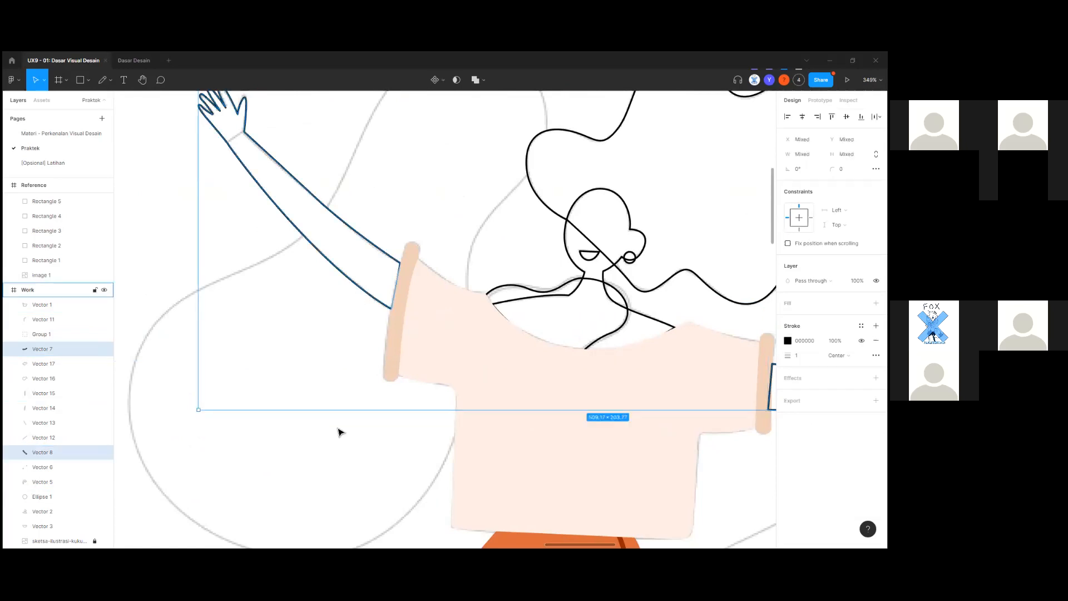
{"action": "scroll", "coordinate": [337, 437], "scroll_direction": "down", "scroll_amount": 5}
{"action": "scroll", "coordinate": [322, 463], "scroll_direction": "down", "scroll_amount": 1}
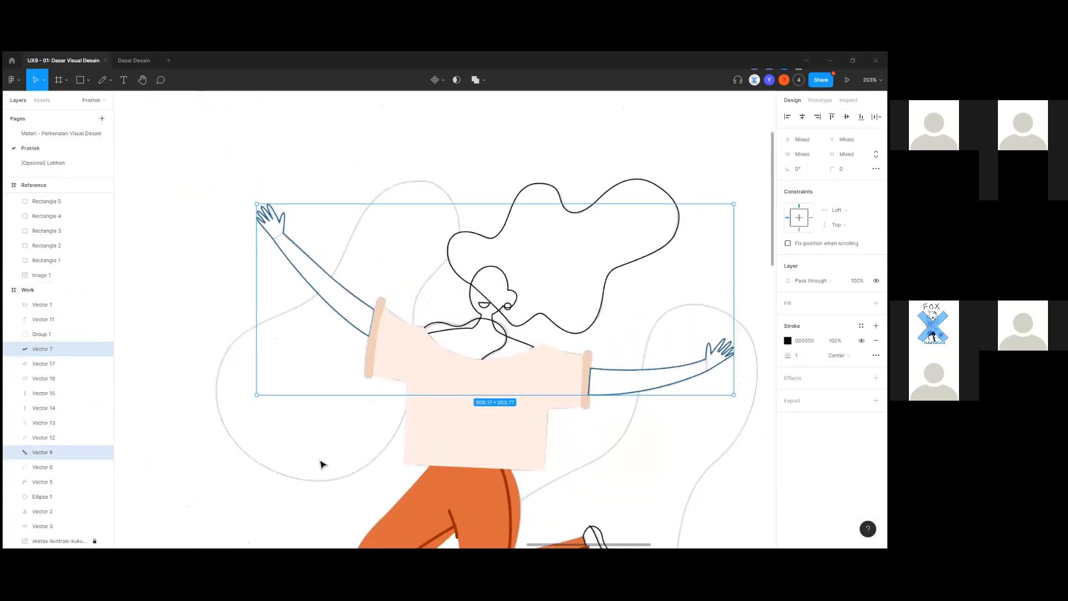
{"action": "scroll", "coordinate": [119, 417], "scroll_direction": "down", "scroll_amount": 2}
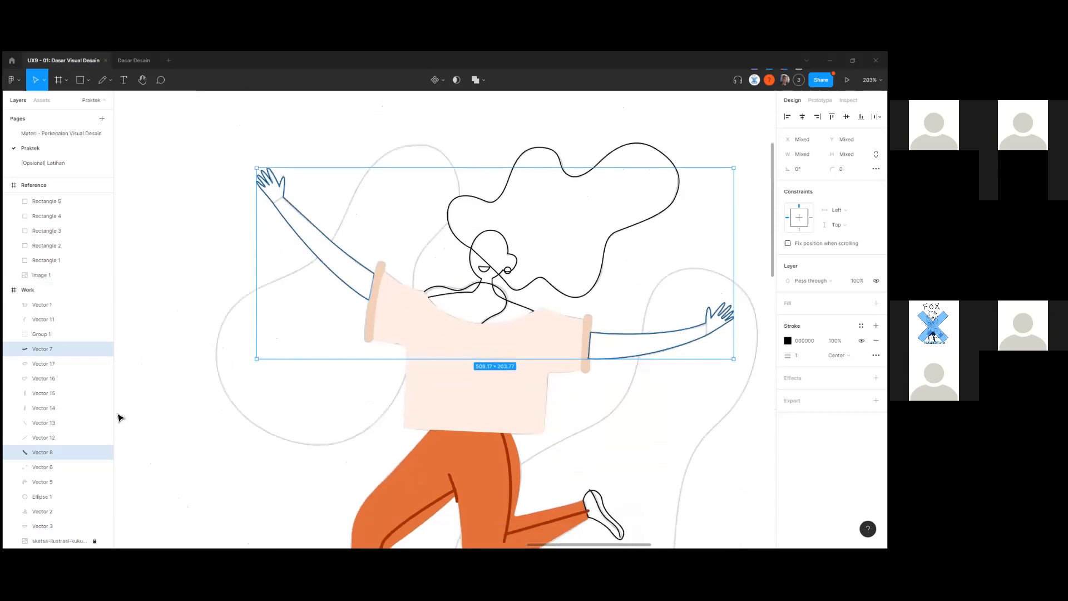
{"action": "left_click", "coordinate": [265, 484], "text": "shift"}
{"action": "key", "text": "["}
Bring the neck and shoulder line Vector 16 in front of all other lines.
{"action": "left_click", "coordinate": [283, 409]}
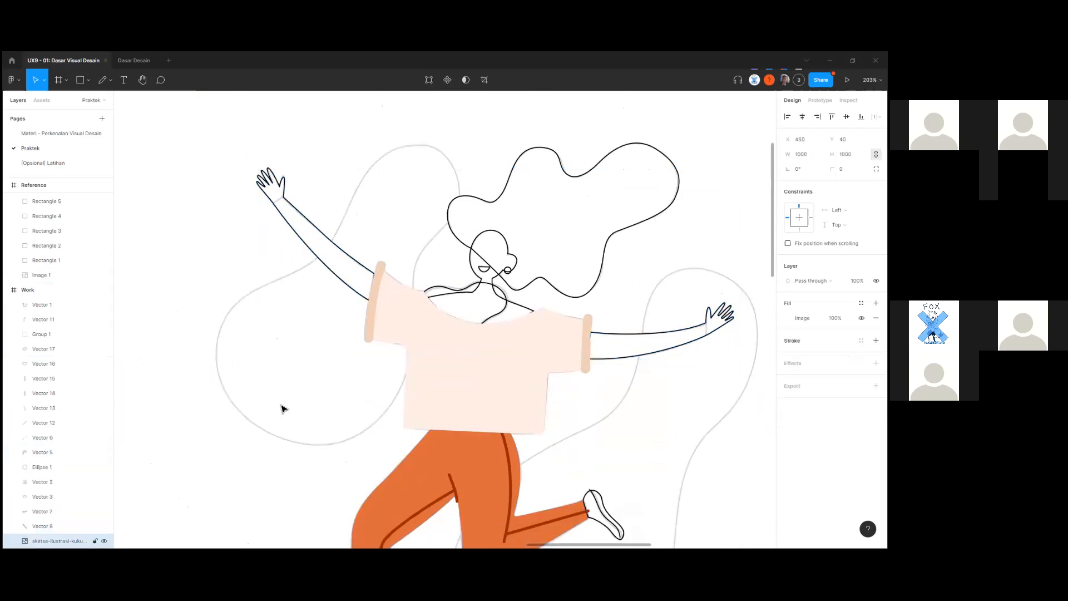
{"action": "left_click", "coordinate": [353, 294]}
{"action": "scroll", "coordinate": [618, 373], "scroll_direction": "right", "scroll_amount": 3}
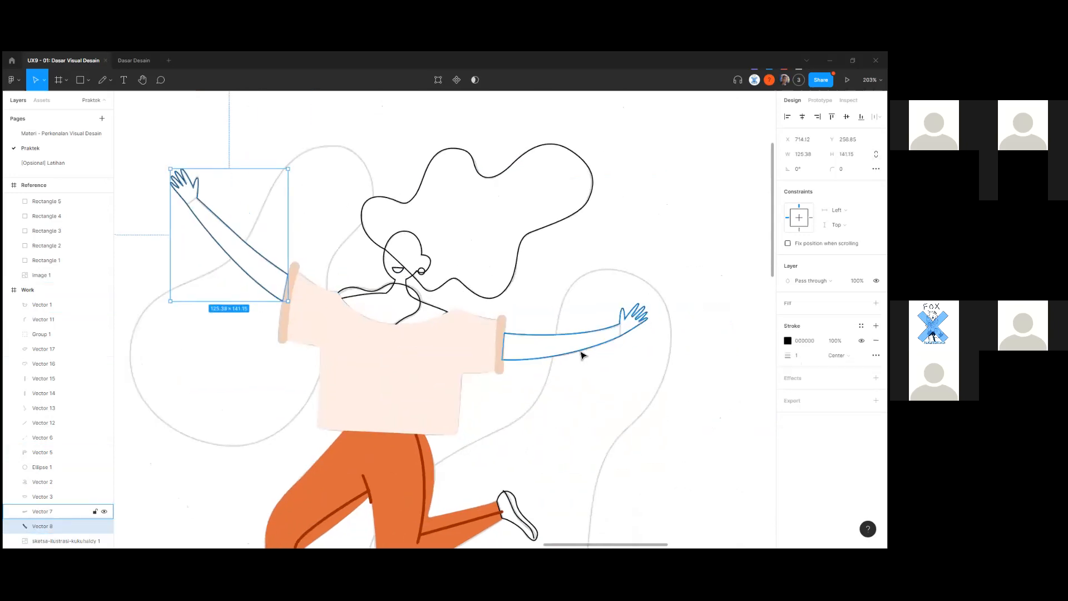
{"action": "left_click", "coordinate": [579, 357], "text": "shift"}
{"action": "scroll", "coordinate": [544, 406], "scroll_direction": "down", "scroll_amount": 3}
{"action": "scroll", "coordinate": [485, 186], "scroll_direction": "left", "scroll_amount": 3}
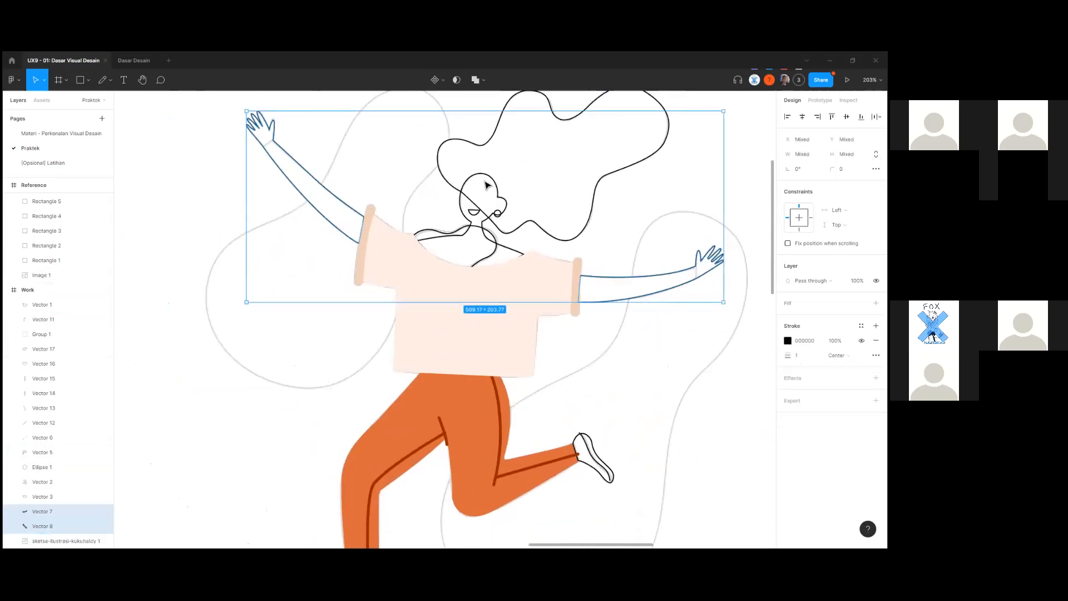
{"action": "left_click", "coordinate": [493, 257]}
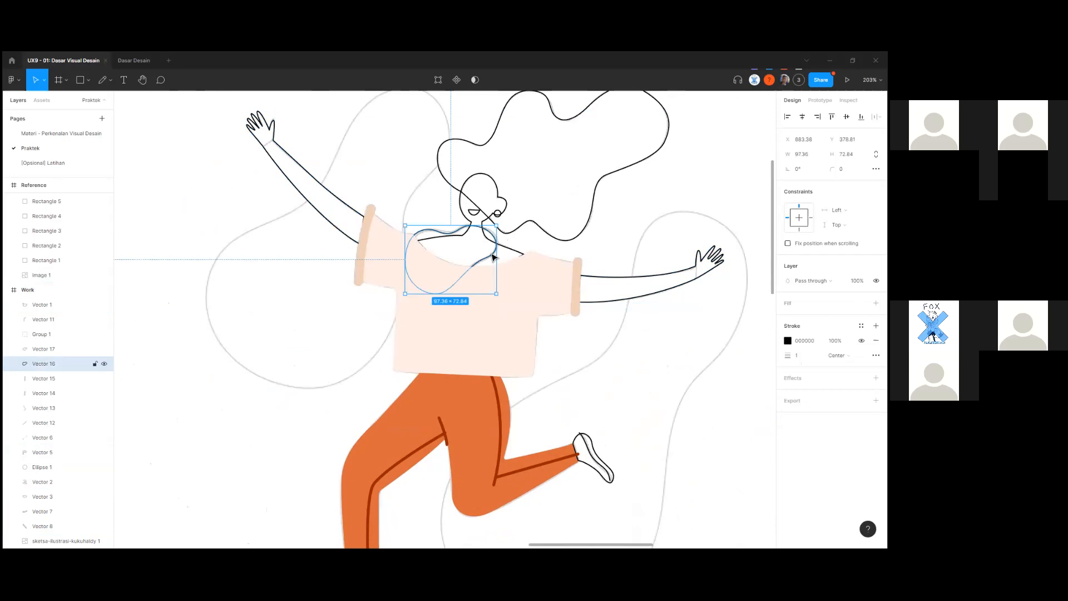
{"action": "key", "text": "ctrl+shift+bracketright"}
Select the face and neck outline Vector 2 with the reference in view.
{"action": "left_click", "coordinate": [523, 253]}
{"action": "left_click", "coordinate": [521, 253]}
{"action": "mouse_move", "coordinate": [334, 379]}
{"action": "left_mouse_down"}
{"action": "mouse_move", "coordinate": [774, 296]}
{"action": "mouse_move", "coordinate": [712, 300]}
{"action": "left_mouse_up"}
Remove the face shape's black outline and fill it with salmon skin colour CE6D62.
{"action": "scroll", "coordinate": [378, 384], "scroll_direction": "down", "scroll_amount": 5}
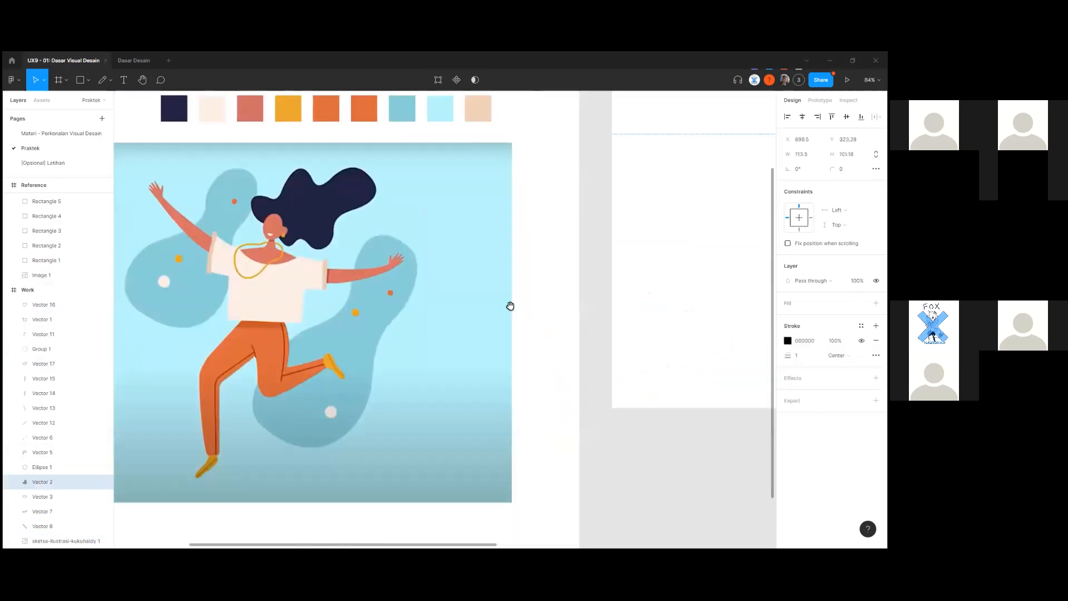
{"action": "scroll", "coordinate": [493, 313], "scroll_direction": "up", "scroll_amount": 1}
{"action": "key", "text": "i"}
{"action": "scroll", "coordinate": [492, 310], "scroll_direction": "up", "scroll_amount": 1}
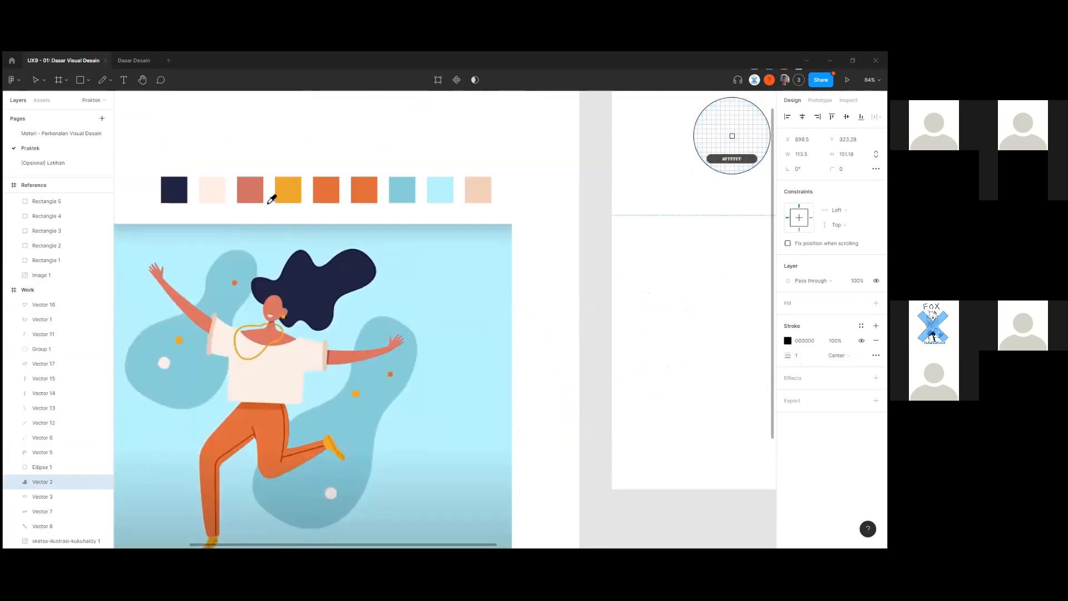
{"action": "left_click", "coordinate": [267, 203]}
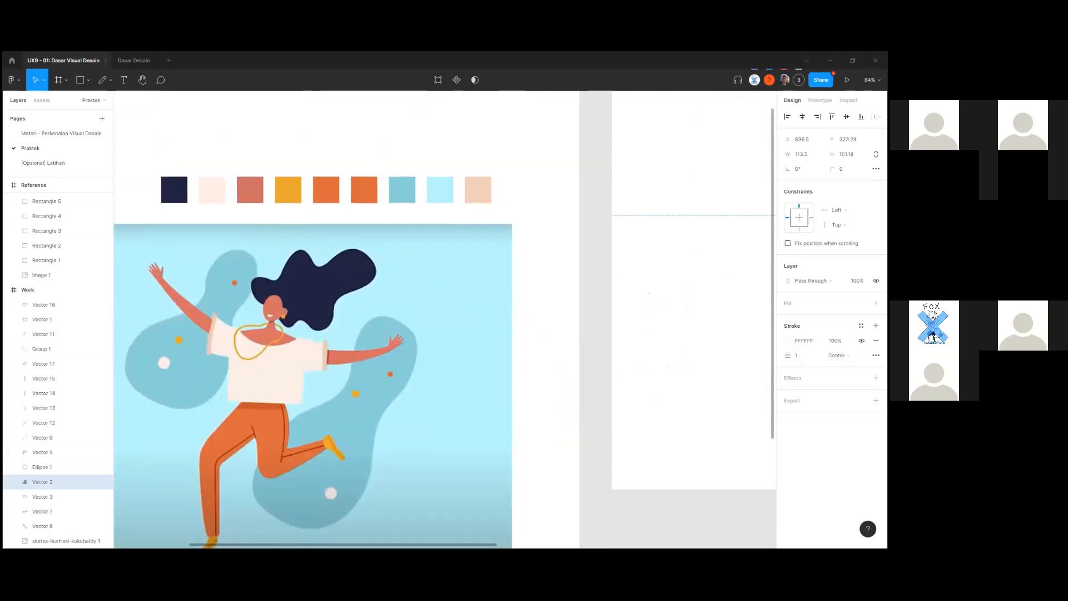
{"action": "key", "text": "ctrl+z"}
{"action": "left_click", "coordinate": [876, 340]}
{"action": "left_click", "coordinate": [876, 303]}
{"action": "left_click", "coordinate": [788, 317]}
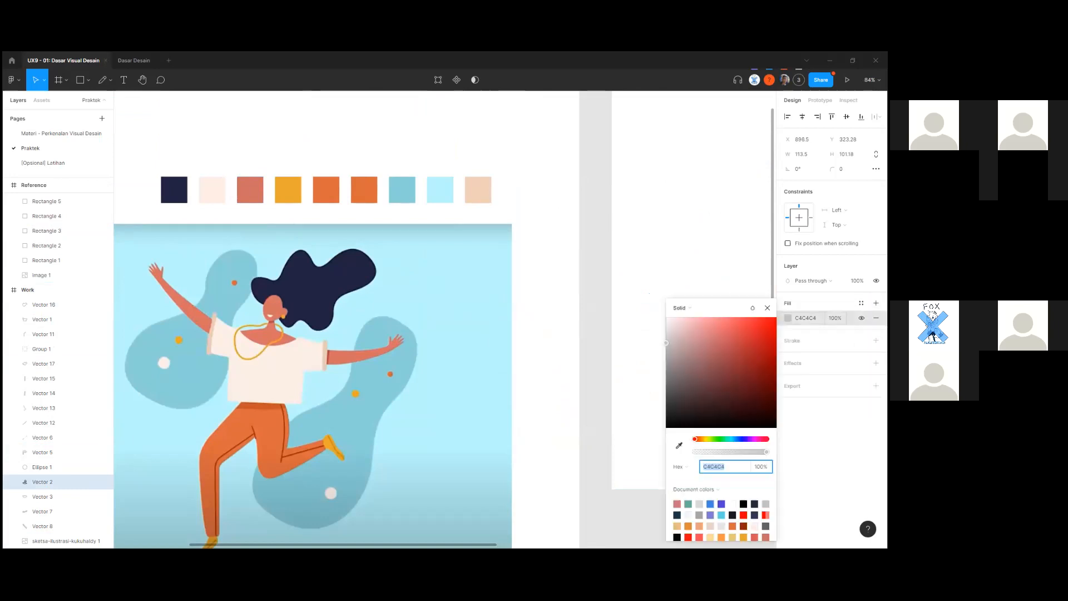
{"action": "left_click", "coordinate": [679, 446]}
{"action": "left_click", "coordinate": [260, 192]}
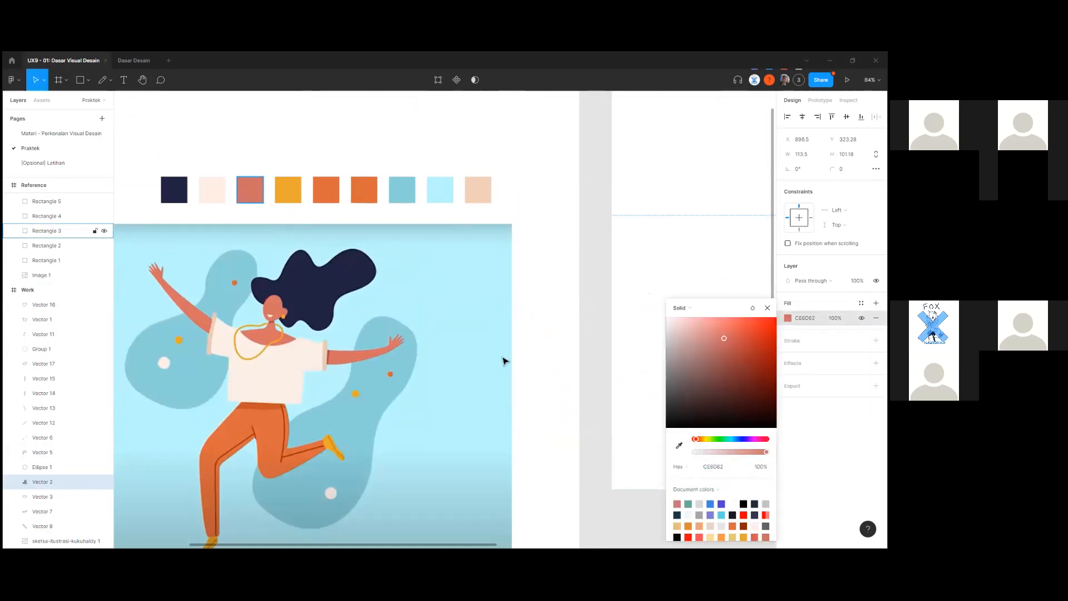
{"action": "left_click", "coordinate": [597, 369]}
Send the face shape Vector 2 and hair outline Vector 17 to the back.
{"action": "left_click_drag", "start_coordinate": [624, 369], "coordinate": [338, 427]}
{"action": "left_click_drag", "start_coordinate": [555, 353], "coordinate": [336, 436]}
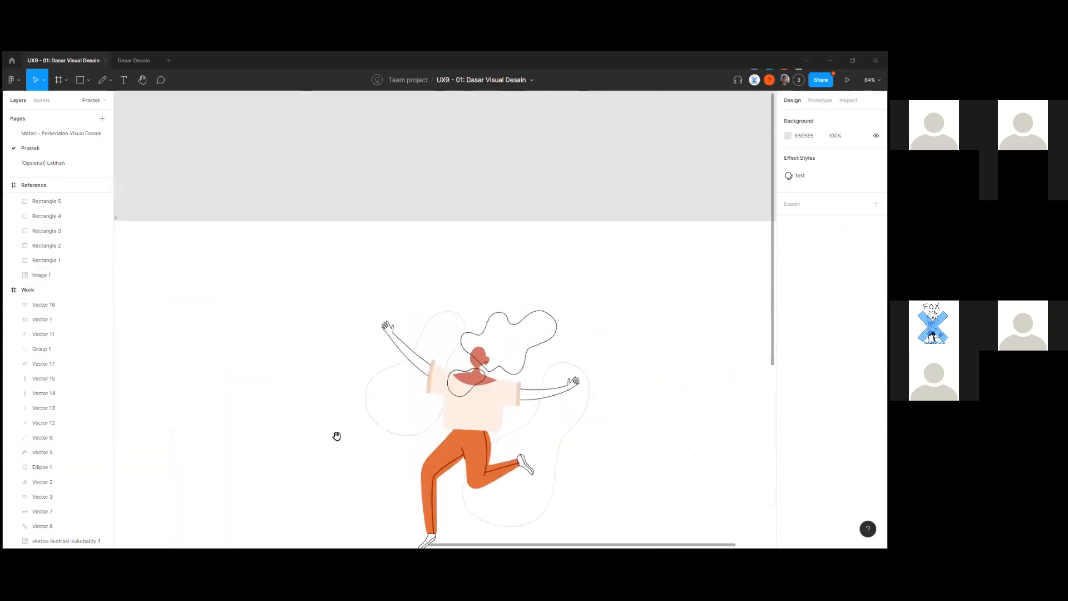
{"action": "scroll", "coordinate": [516, 371], "scroll_direction": "up", "scroll_amount": 3}
{"action": "scroll", "coordinate": [517, 375], "scroll_direction": "up", "scroll_amount": 2}
{"action": "left_click", "coordinate": [445, 365]}
{"action": "scroll", "coordinate": [445, 364], "scroll_direction": "up", "scroll_amount": 2}
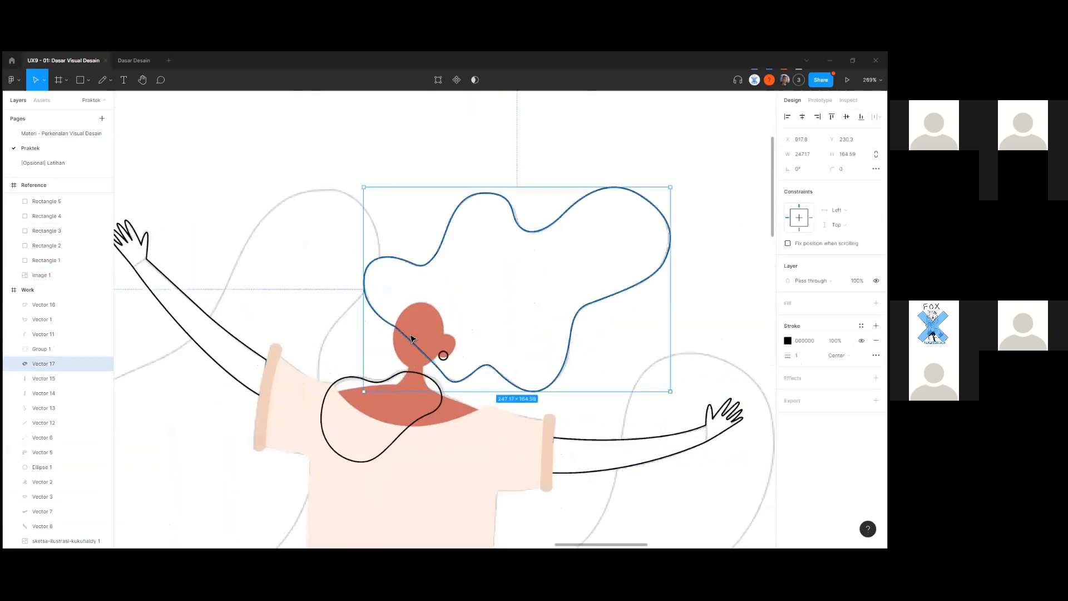
{"action": "left_click", "coordinate": [439, 369]}
{"action": "scroll", "coordinate": [419, 361], "scroll_direction": "up", "scroll_amount": 3}
{"action": "left_click", "coordinate": [419, 362]}
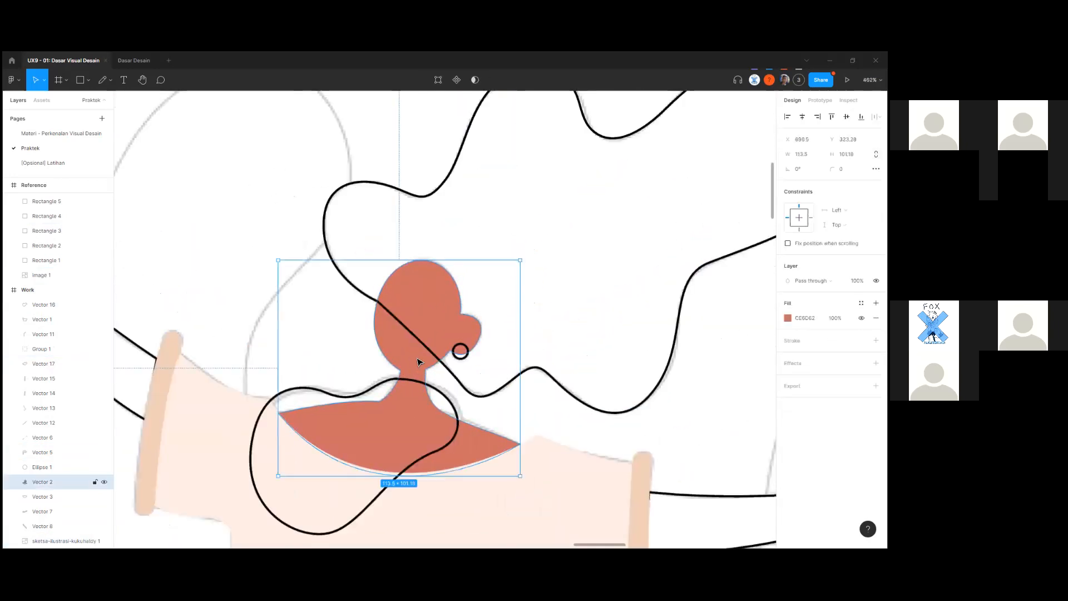
{"action": "left_click", "coordinate": [537, 370], "text": "shift"}
{"action": "left_click", "coordinate": [548, 402], "text": "shift"}
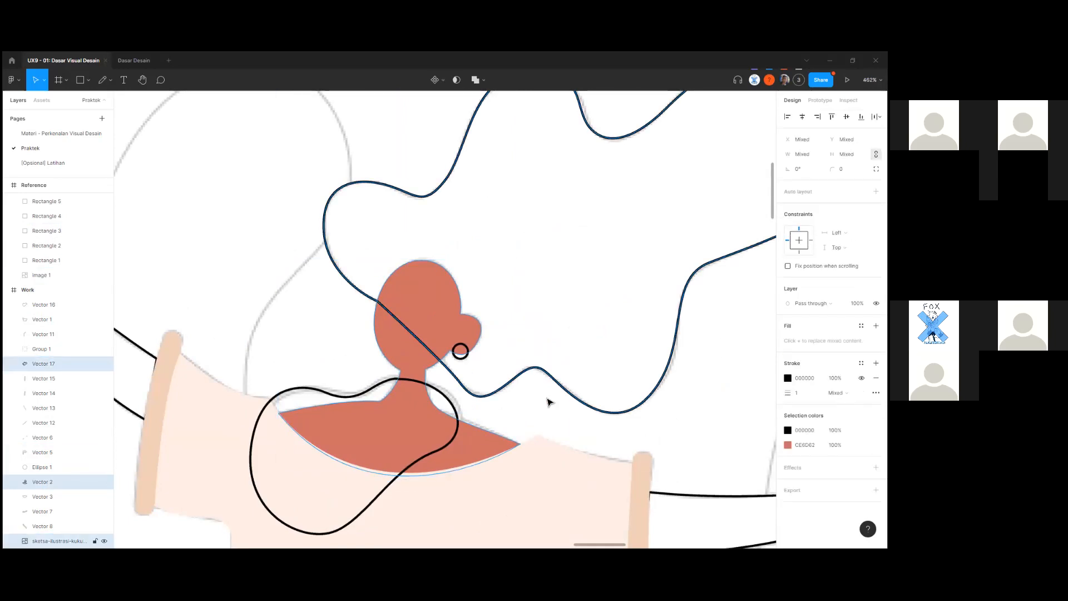
{"action": "key", "text": "ctrl+shift+bracketleft"}
Reselect only the hair outline Vector 17.
{"action": "left_click", "coordinate": [551, 301]}
{"action": "scroll", "coordinate": [551, 302], "scroll_direction": "down", "scroll_amount": 7}
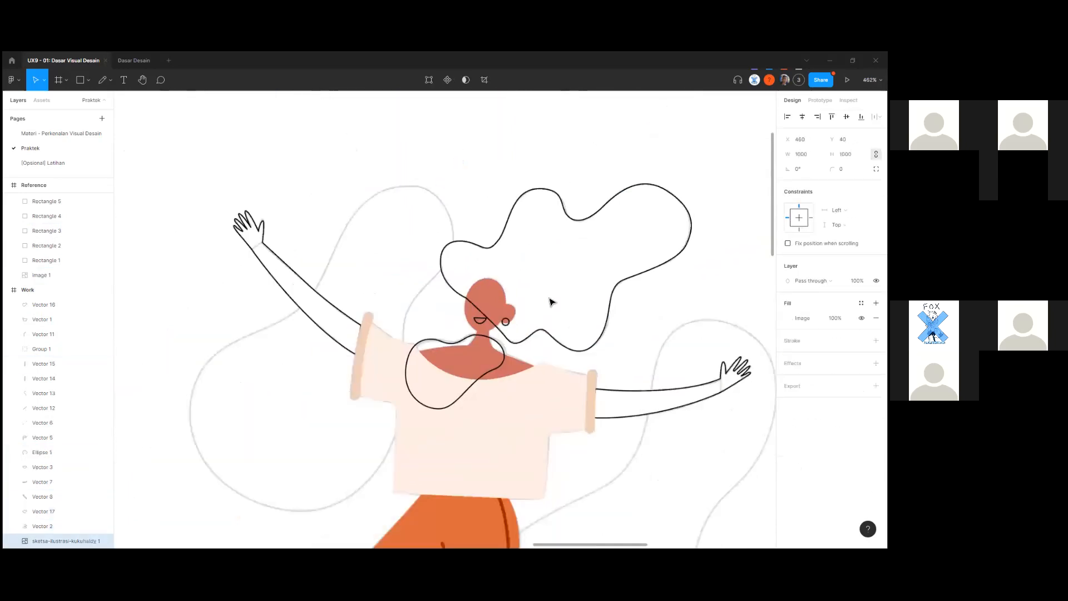
{"action": "left_click", "coordinate": [557, 326]}
{"action": "left_click_drag", "start_coordinate": [295, 402], "coordinate": [576, 291]}
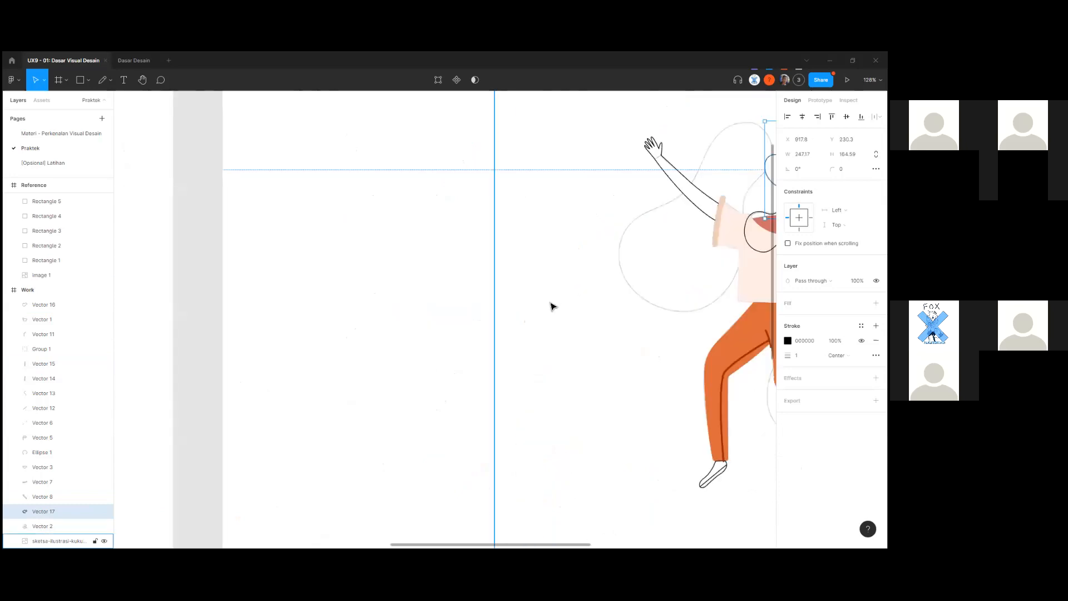
Sample the navy hair colour 1F2342 from the reference and reselect the hair outline.
{"action": "scroll", "coordinate": [559, 318], "scroll_direction": "down", "scroll_amount": 8}
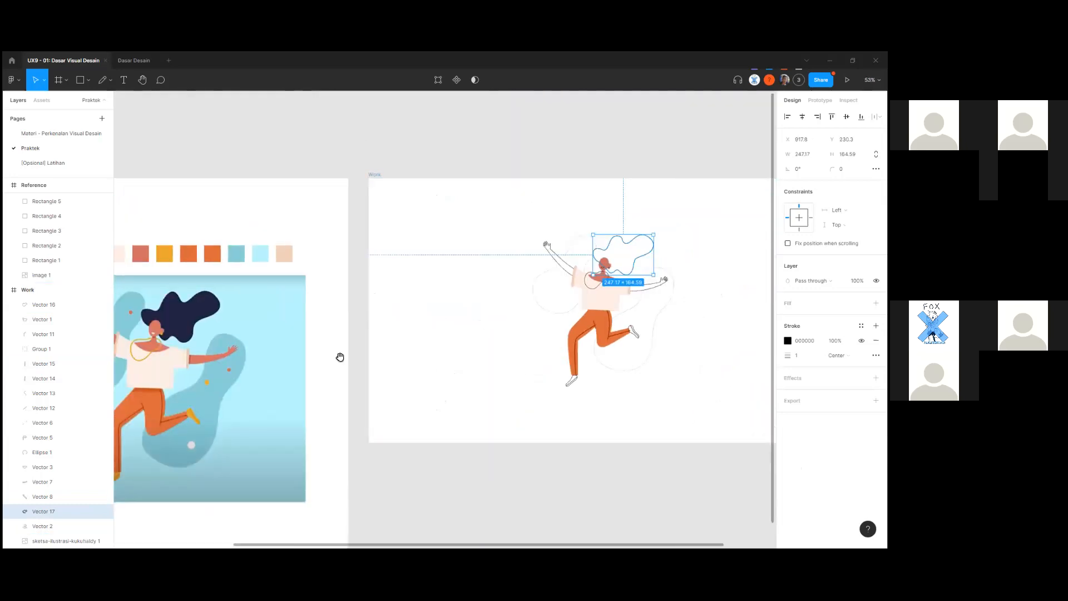
{"action": "key", "text": "i"}
{"action": "left_click", "coordinate": [174, 302]}
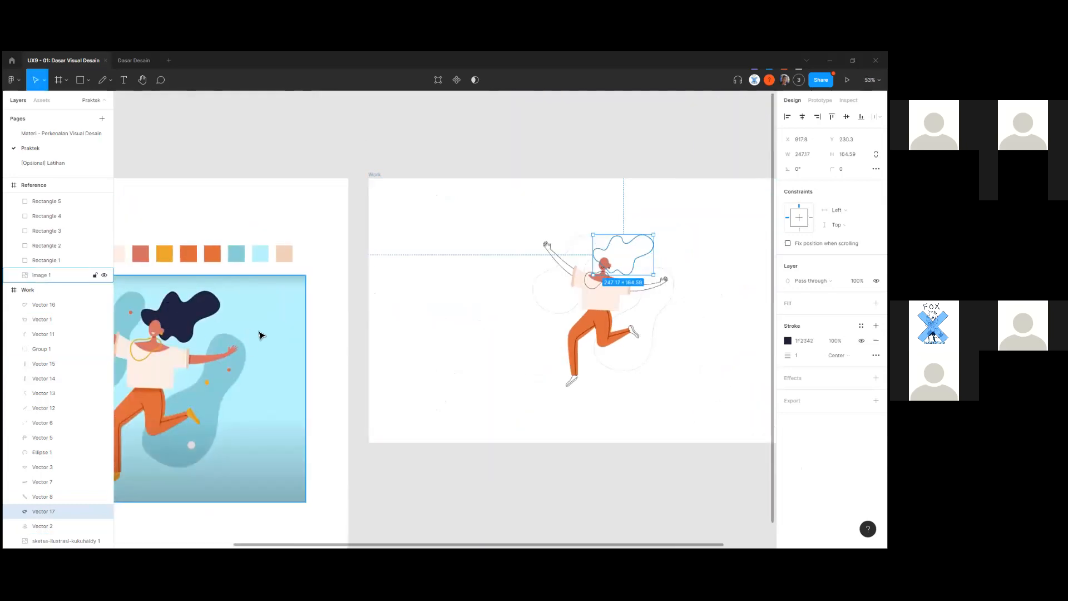
{"action": "left_click", "coordinate": [626, 254]}
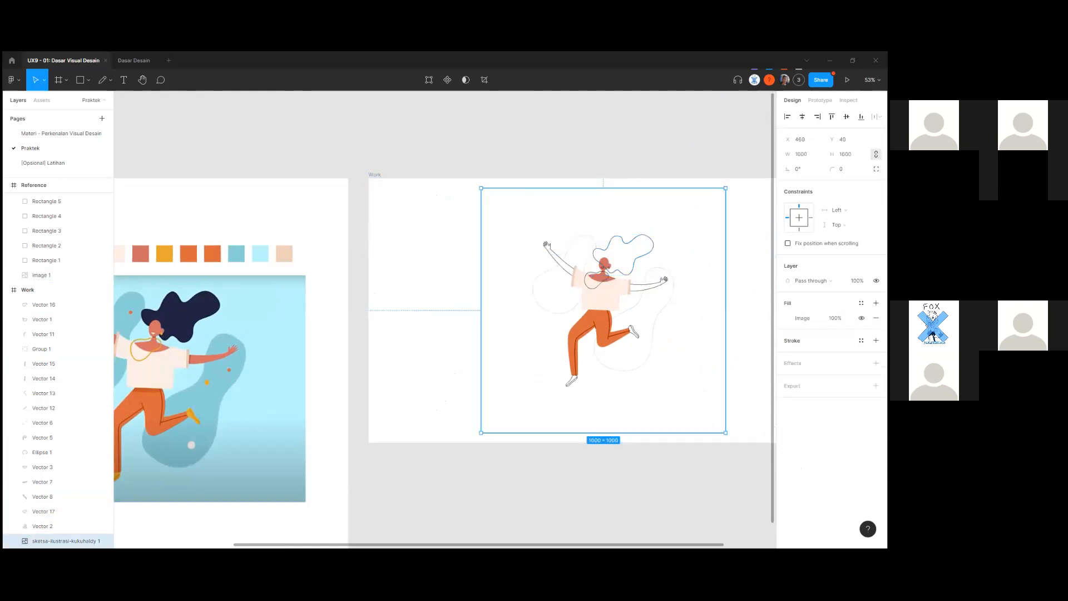
{"action": "left_click", "coordinate": [642, 262]}
Swap the hair's outline for a navy 1F2342 fill and move it one step behind the face.
{"action": "left_click", "coordinate": [877, 341]}
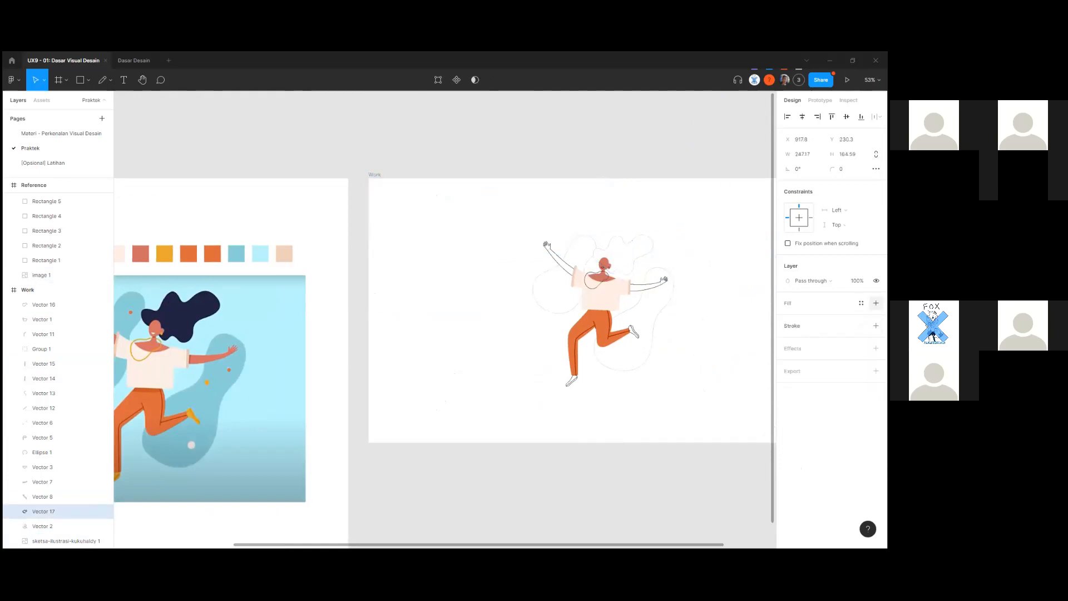
{"action": "left_click", "coordinate": [876, 303]}
{"action": "left_click", "coordinate": [787, 318]}
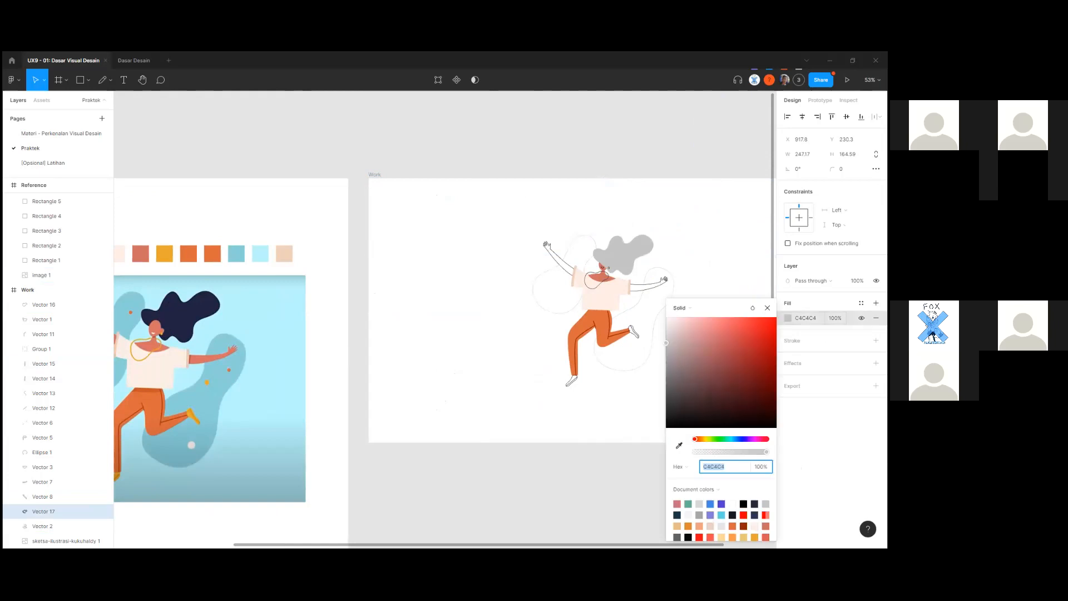
{"action": "left_click", "coordinate": [679, 446]}
{"action": "left_click", "coordinate": [207, 309]}
{"action": "left_click", "coordinate": [520, 338], "text": "shift"}
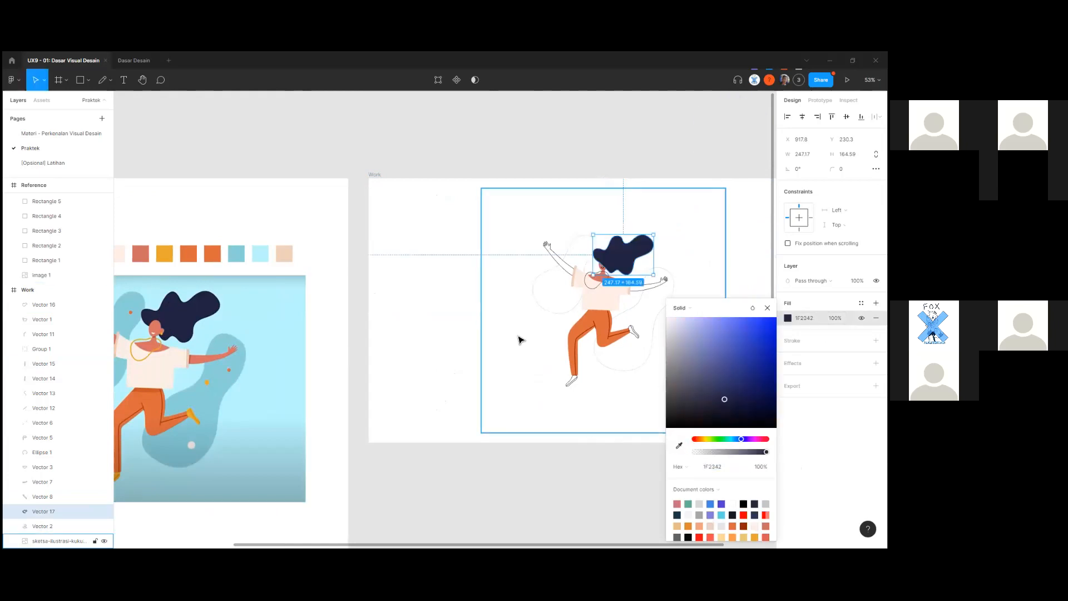
{"action": "scroll", "coordinate": [453, 362], "scroll_direction": "up", "scroll_amount": 3}
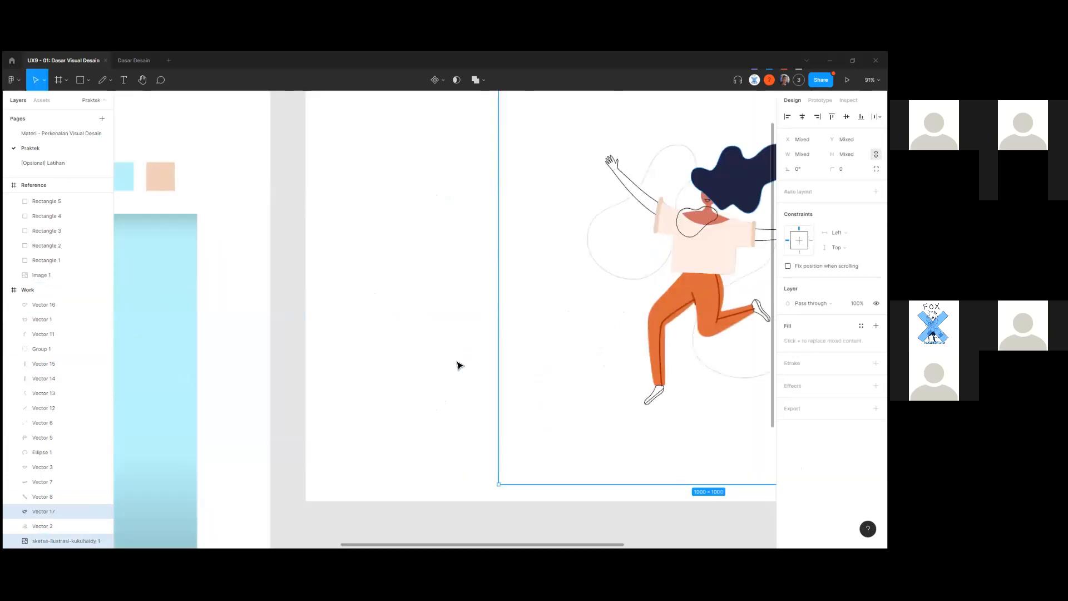
{"action": "key", "text": "ctrl+bracketleft"}
{"action": "left_click", "coordinate": [455, 360]}
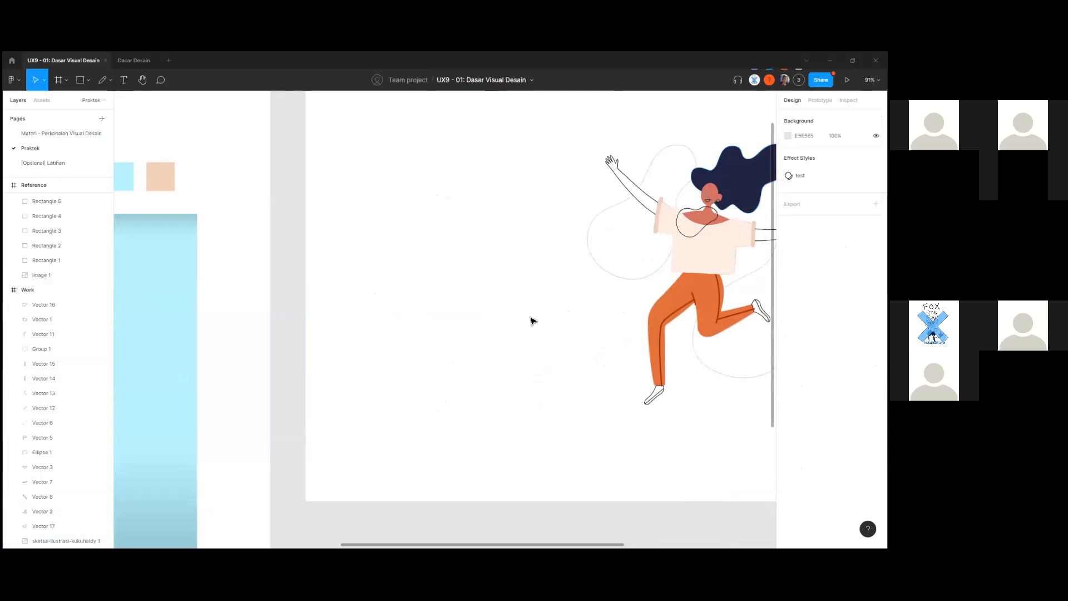
Zoom in on the figure's head and select the earring circle.
{"action": "left_click_drag", "start_coordinate": [662, 254], "coordinate": [400, 359]}
{"action": "scroll", "coordinate": [503, 289], "scroll_direction": "up", "scroll_amount": 7}
{"action": "scroll", "coordinate": [419, 328], "scroll_direction": "down", "scroll_amount": 3}
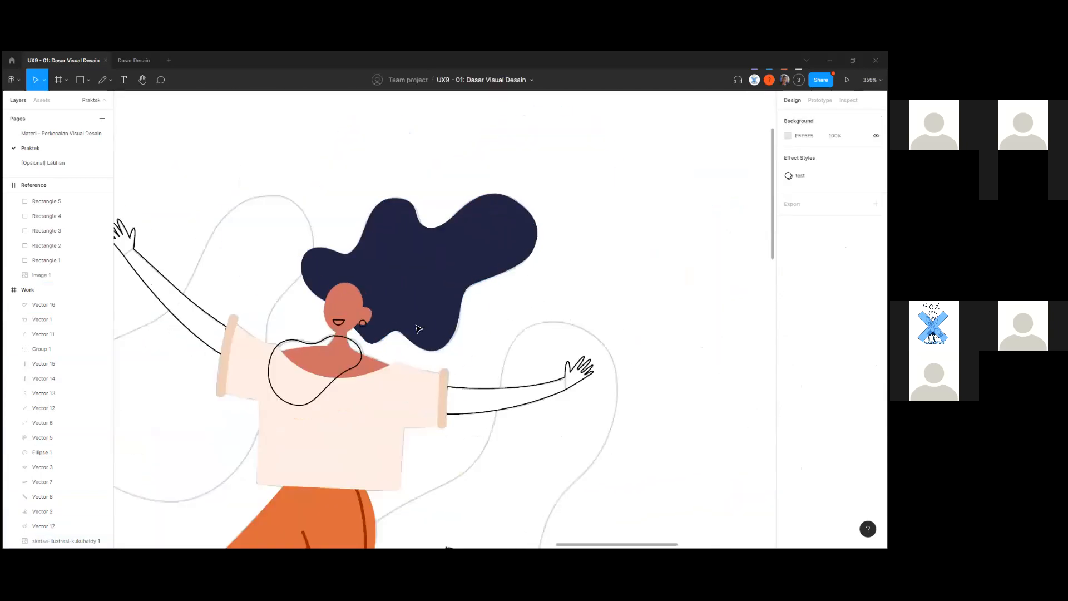
{"action": "scroll", "coordinate": [368, 333], "scroll_direction": "up", "scroll_amount": 3}
{"action": "scroll", "coordinate": [379, 339], "scroll_direction": "down", "scroll_amount": 2}
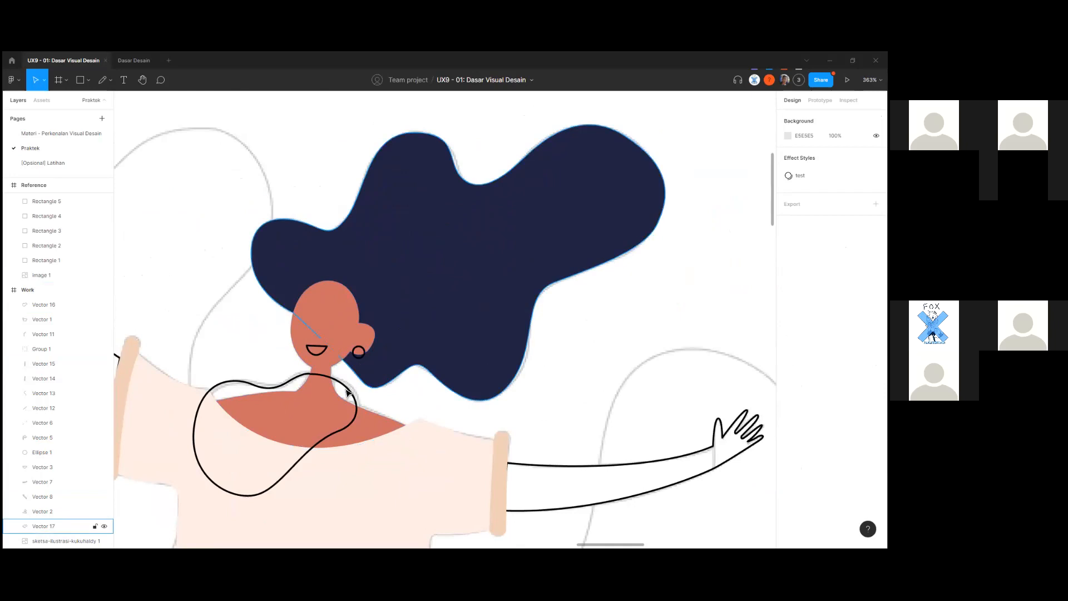
{"action": "scroll", "coordinate": [366, 354], "scroll_direction": "up", "scroll_amount": 5}
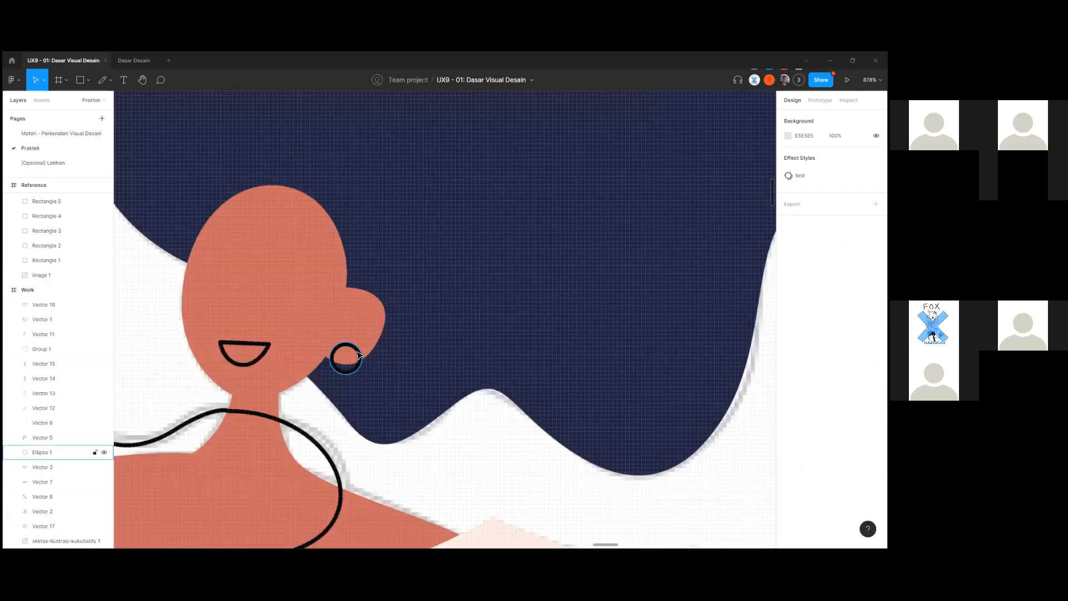
{"action": "left_click", "coordinate": [364, 353]}
Select the navy hair shape Vector 17 and open its right-click menu.
{"action": "scroll", "coordinate": [489, 343], "scroll_direction": "down", "scroll_amount": 4}
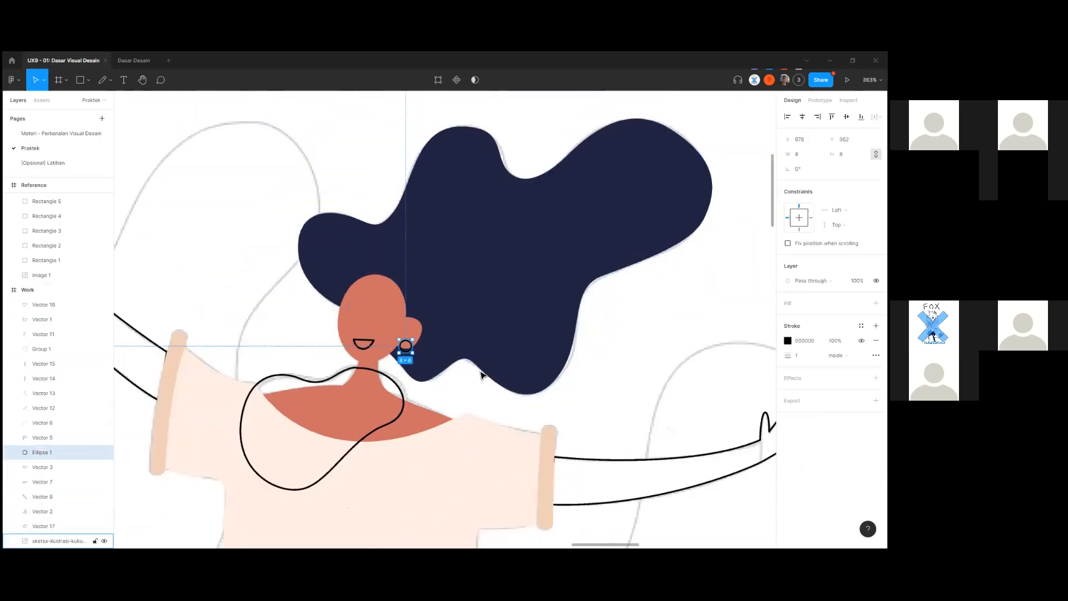
{"action": "left_click", "coordinate": [493, 361]}
{"action": "scroll", "coordinate": [493, 361], "scroll_direction": "down", "scroll_amount": 5}
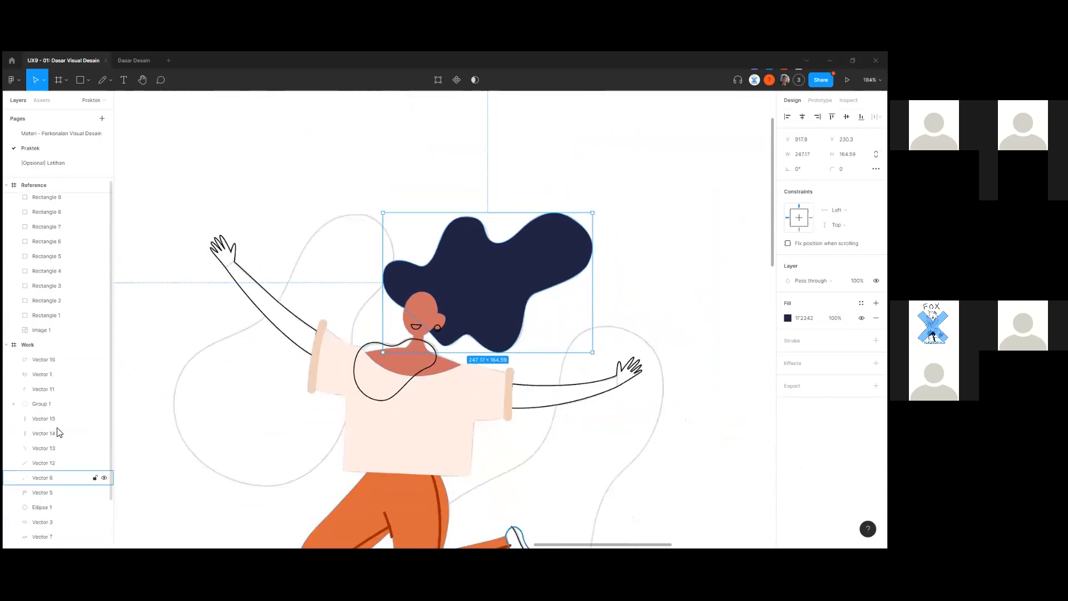
{"action": "scroll", "coordinate": [491, 332], "scroll_direction": "down", "scroll_amount": 1}
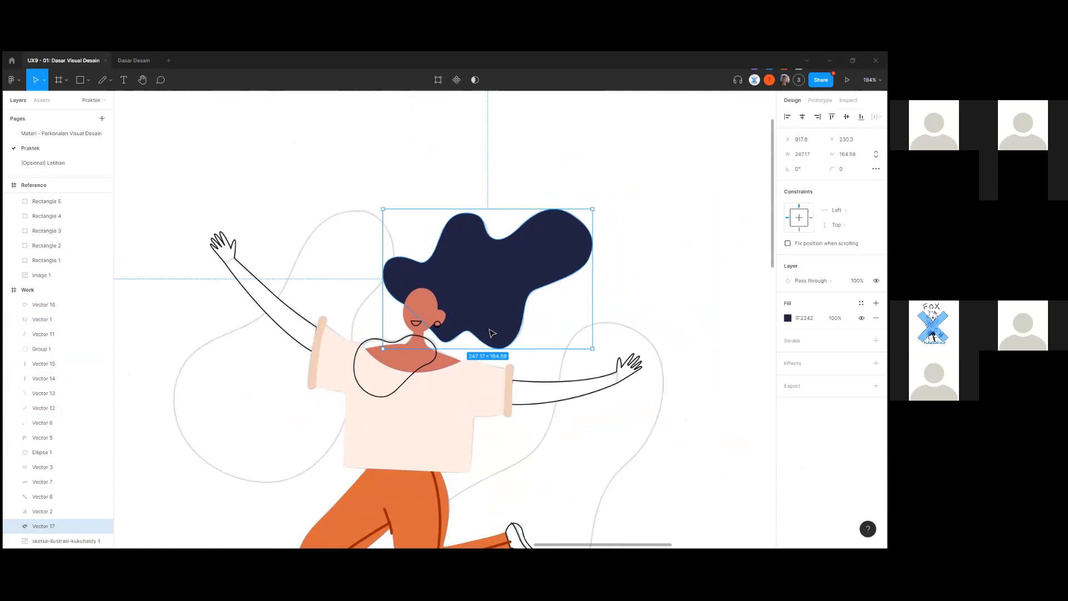
{"action": "scroll", "coordinate": [492, 334], "scroll_direction": "down", "scroll_amount": 1}
{"action": "scroll", "coordinate": [495, 344], "scroll_direction": "up", "scroll_amount": 1}
{"action": "scroll", "coordinate": [501, 309], "scroll_direction": "up", "scroll_amount": 1}
{"action": "scroll", "coordinate": [501, 309], "scroll_direction": "down", "scroll_amount": 5}
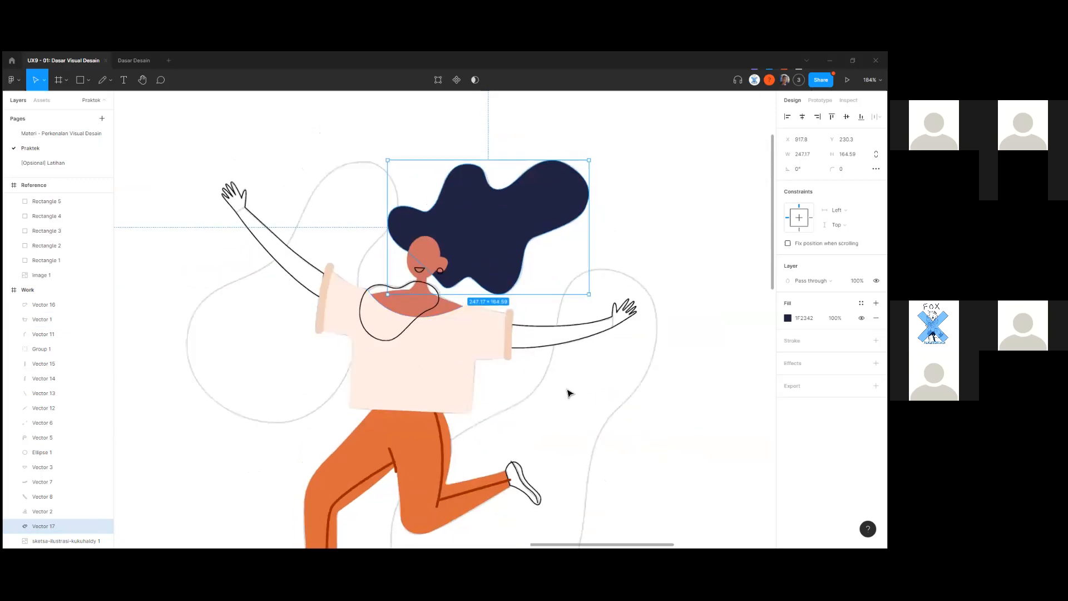
{"action": "right_click", "coordinate": [486, 265]}
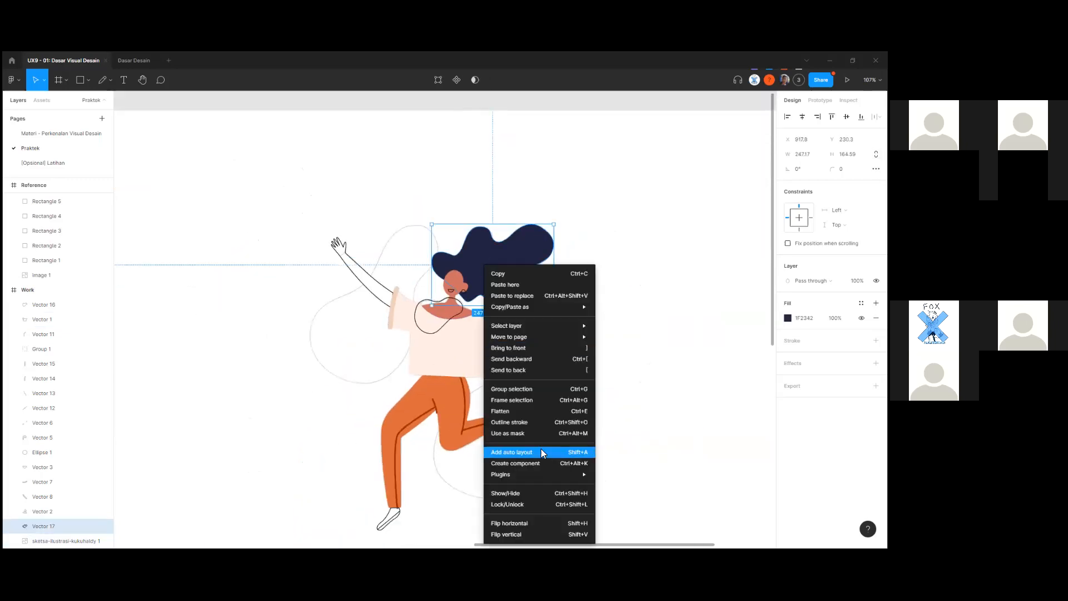
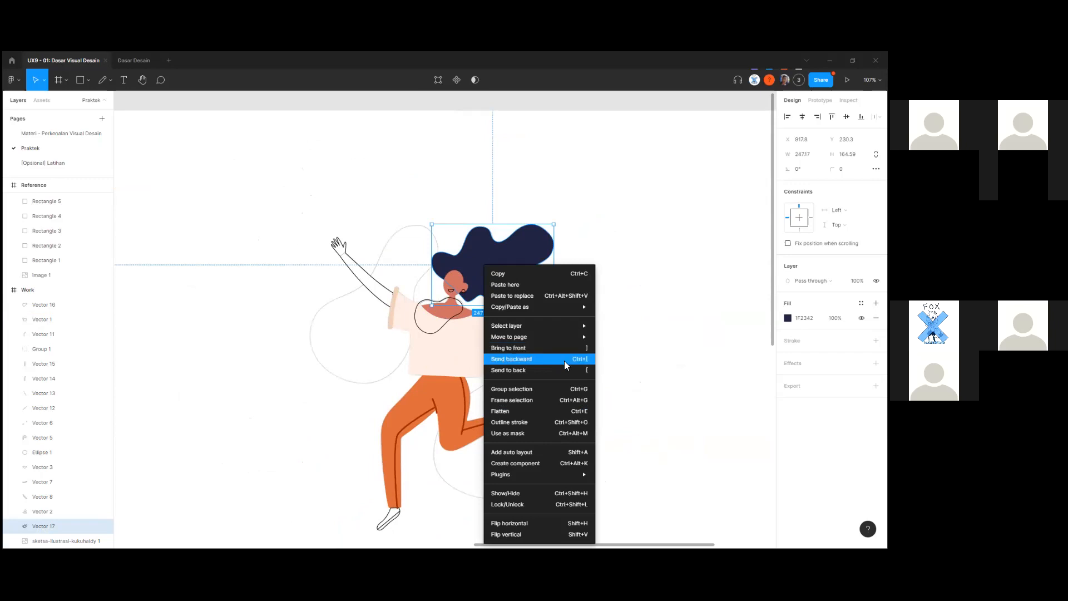
Dismiss the context menu and open Keyboard shortcuts from the Help and account menu.
{"action": "left_click", "coordinate": [210, 363]}
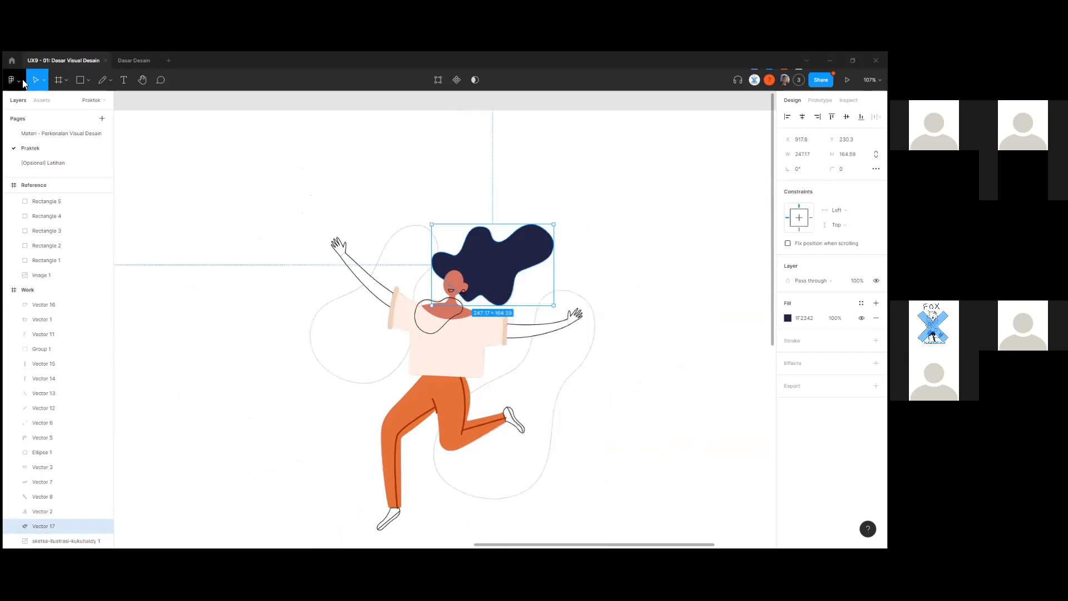
{"action": "left_click", "coordinate": [12, 79]}
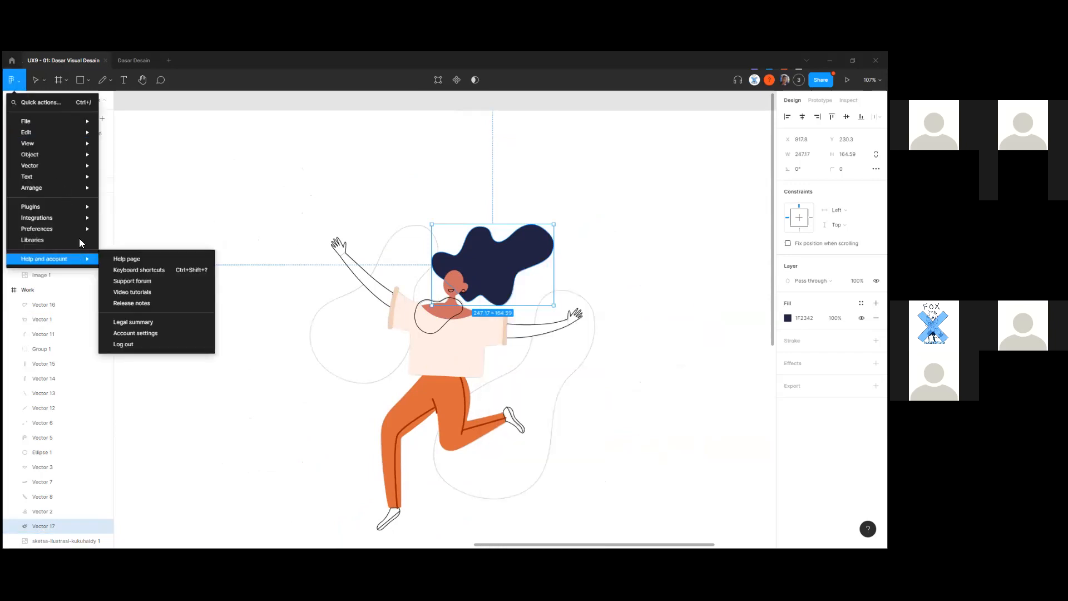
{"action": "mouse_move", "coordinate": [82, 257]}
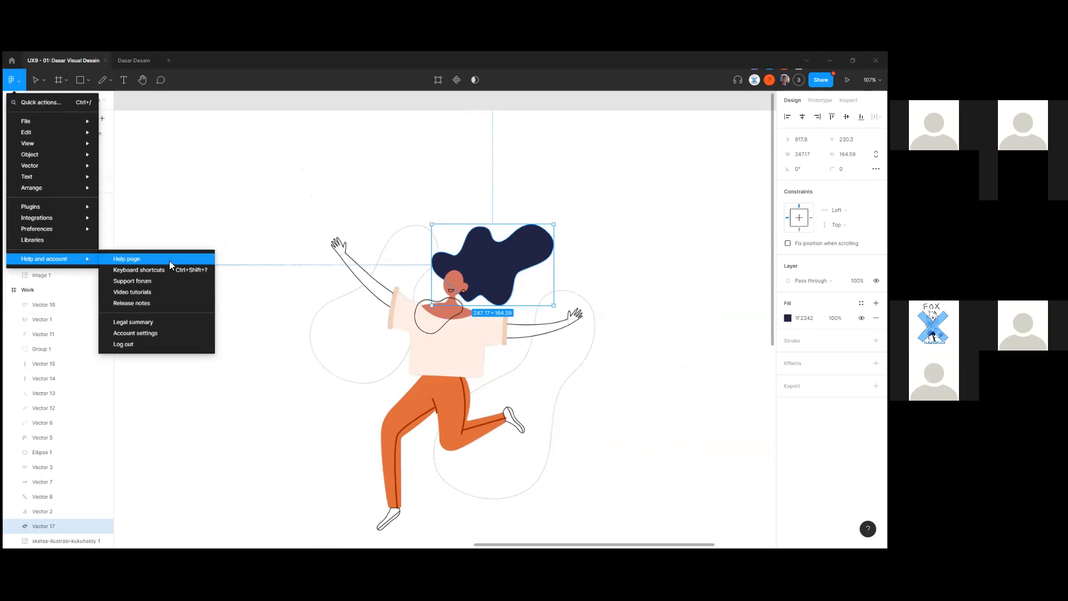
{"action": "left_click", "coordinate": [187, 269]}
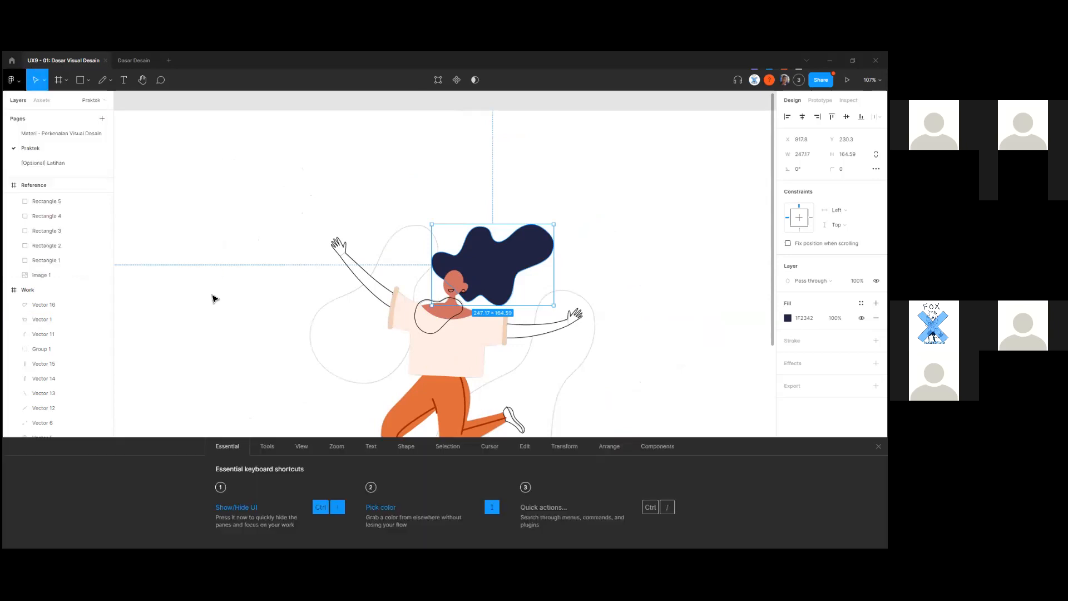
Browse the shortcut tabs from Tools through Components, then return to the Edit tab.
{"action": "left_click", "coordinate": [266, 447]}
{"action": "left_click", "coordinate": [302, 446]}
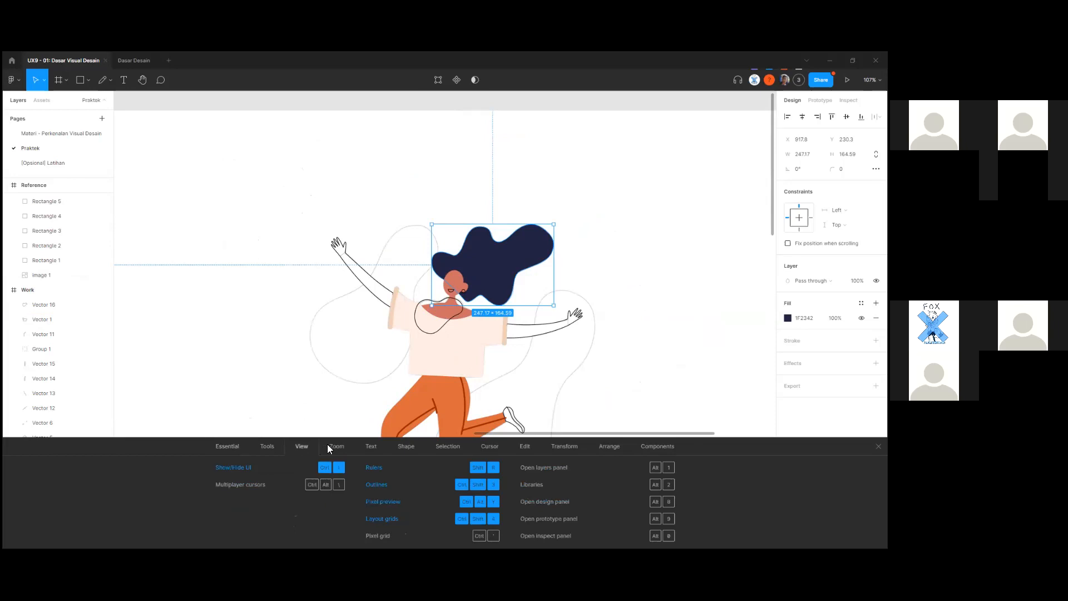
{"action": "left_click", "coordinate": [334, 446]}
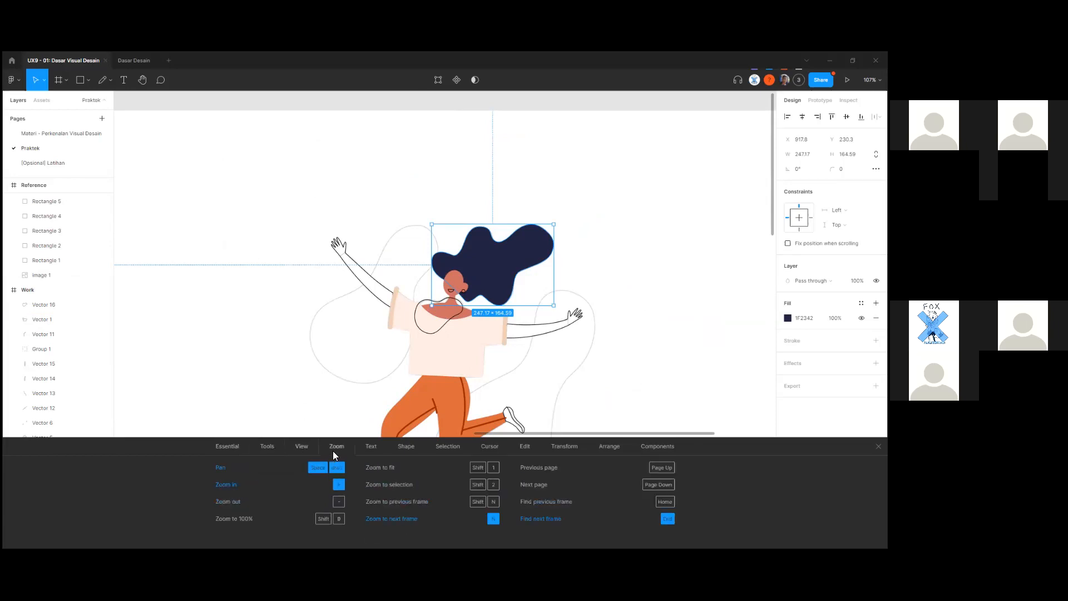
{"action": "left_click", "coordinate": [371, 447]}
{"action": "left_click", "coordinate": [412, 448]}
{"action": "left_click", "coordinate": [448, 447]}
{"action": "left_click", "coordinate": [492, 448]}
{"action": "left_click", "coordinate": [519, 446]}
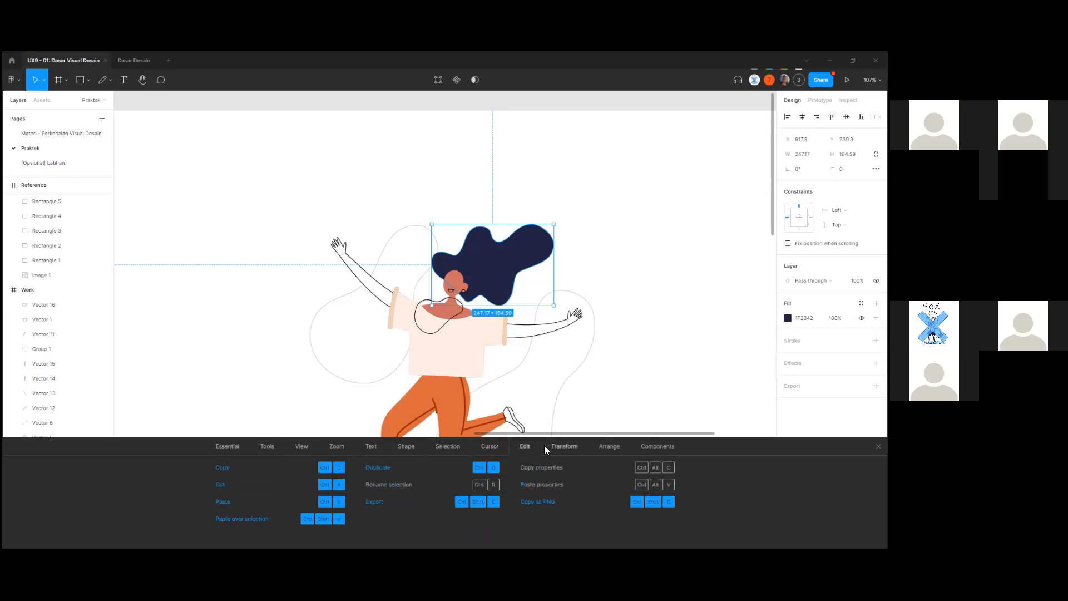
{"action": "left_click", "coordinate": [560, 446]}
{"action": "left_click", "coordinate": [610, 446]}
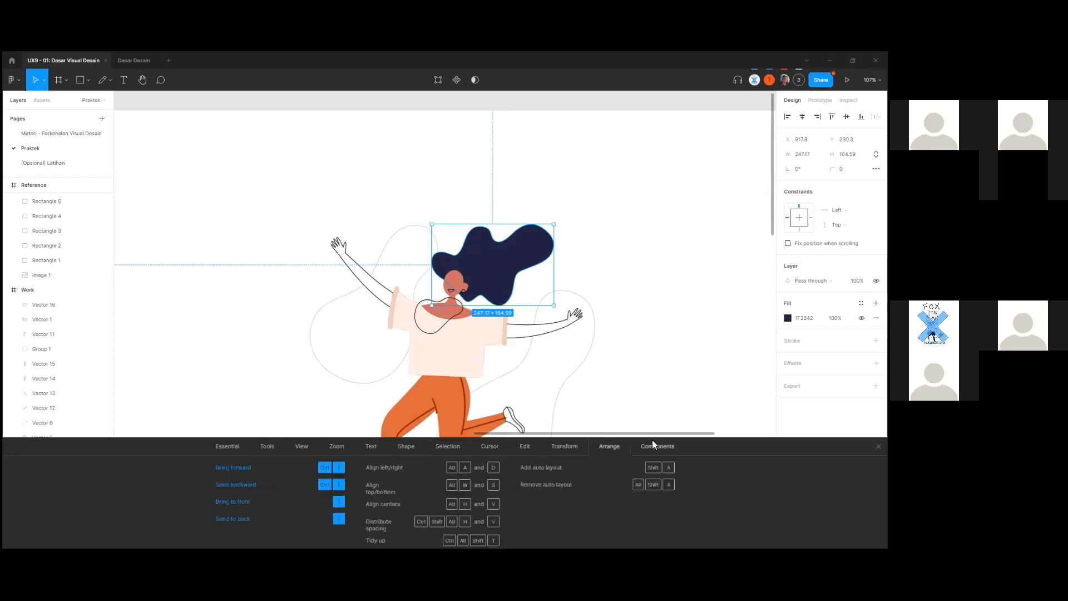
{"action": "left_click", "coordinate": [652, 445]}
{"action": "left_click", "coordinate": [573, 446]}
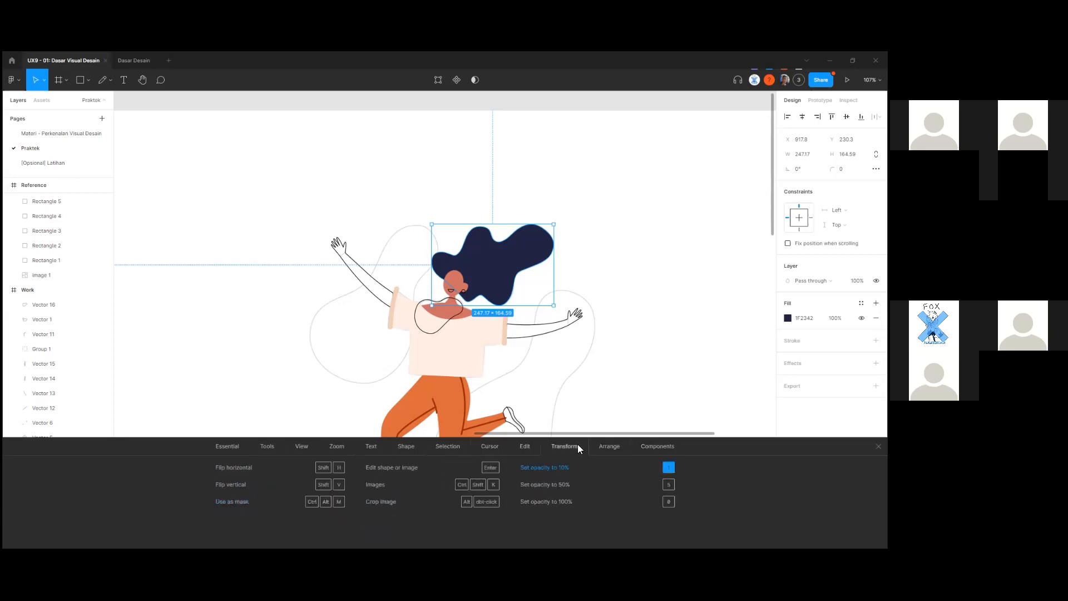
{"action": "left_click", "coordinate": [519, 448]}
Select the sketsa-ilustrasi-kukuhaldy 1 image and bring the figure's face into view.
{"action": "scroll", "coordinate": [441, 402], "scroll_direction": "down", "scroll_amount": 5}
{"action": "scroll", "coordinate": [441, 402], "scroll_direction": "up", "scroll_amount": 5}
{"action": "scroll", "coordinate": [442, 401], "scroll_direction": "down", "scroll_amount": 3}
{"action": "scroll", "coordinate": [499, 242], "scroll_direction": "up", "scroll_amount": 2}
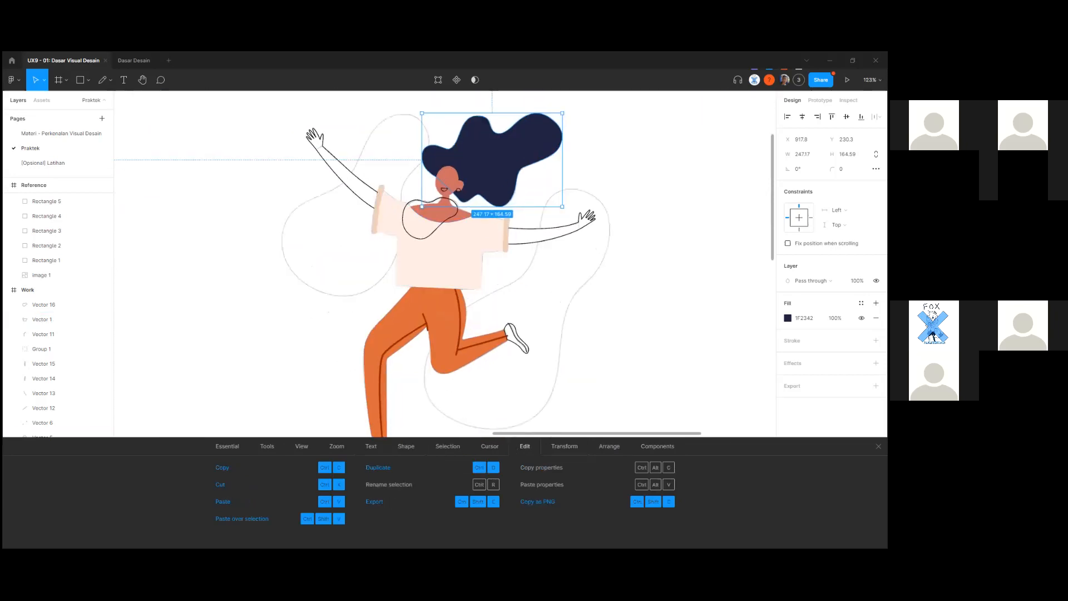
{"action": "scroll", "coordinate": [545, 288], "scroll_direction": "up", "scroll_amount": 4}
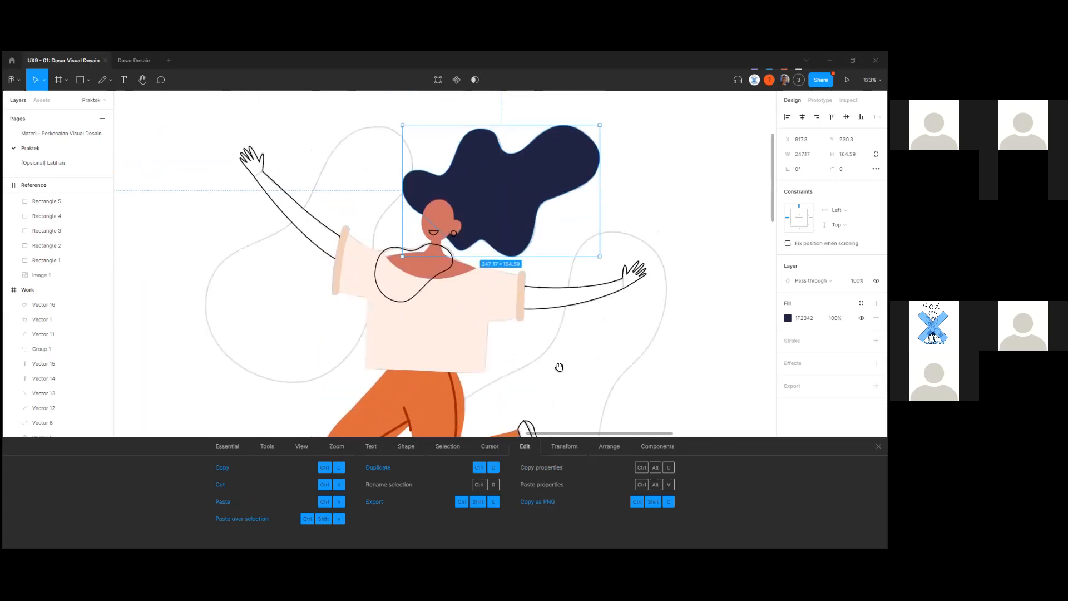
{"action": "left_click", "coordinate": [528, 361]}
{"action": "scroll", "coordinate": [502, 351], "scroll_direction": "down", "scroll_amount": 1}
{"action": "scroll", "coordinate": [502, 351], "scroll_direction": "up", "scroll_amount": 3}
{"action": "left_click_drag", "start_coordinate": [529, 276], "coordinate": [565, 379]}
{"action": "scroll", "coordinate": [562, 369], "scroll_direction": "up", "scroll_amount": 5}
{"action": "scroll", "coordinate": [563, 371], "scroll_direction": "down", "scroll_amount": 8}
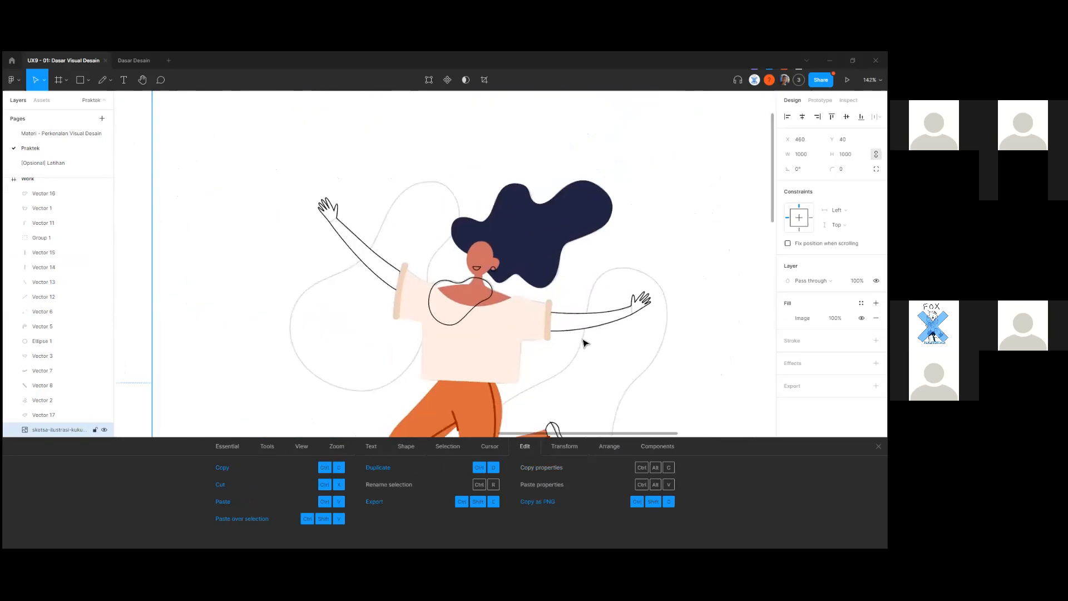
{"action": "scroll", "coordinate": [493, 267], "scroll_direction": "up", "scroll_amount": 10}
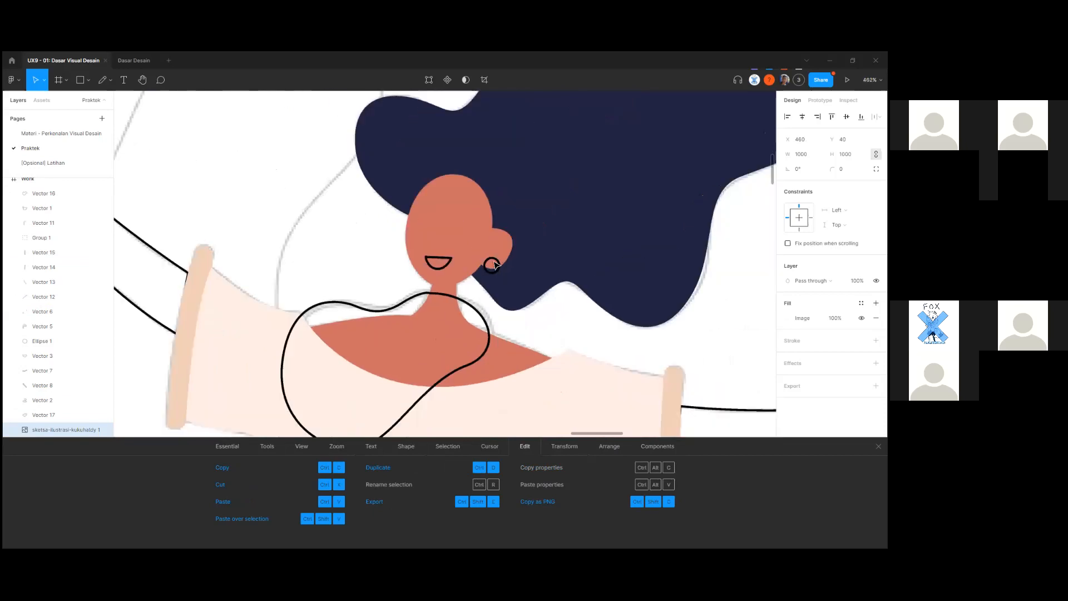
Select the earring circle Ellipse 1 with the reference frame alongside in view.
{"action": "scroll", "coordinate": [494, 264], "scroll_direction": "up", "scroll_amount": 4}
{"action": "left_click", "coordinate": [427, 279]}
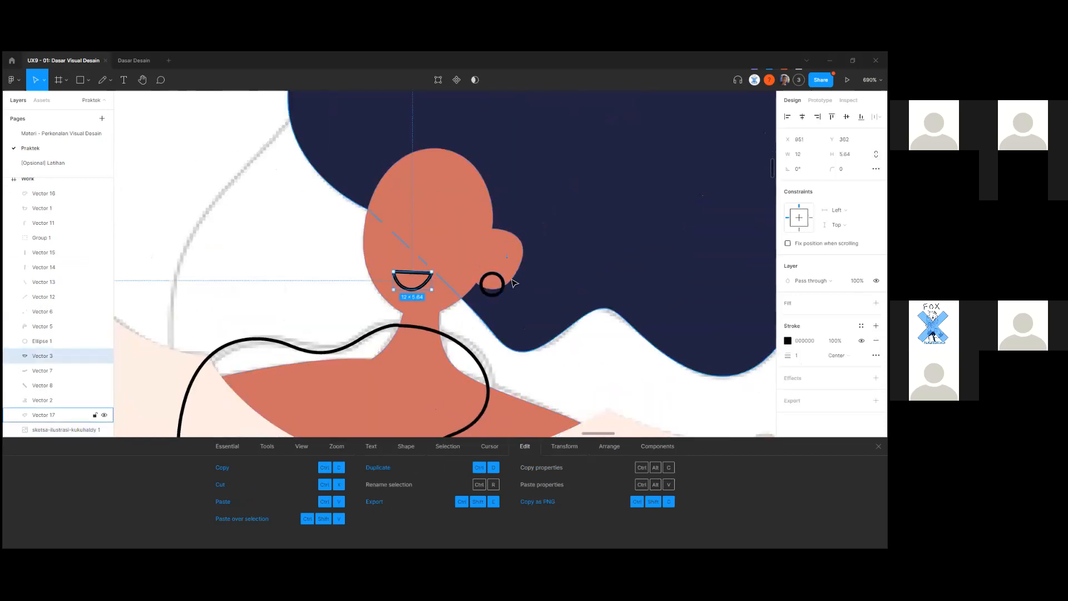
{"action": "left_click", "coordinate": [492, 282]}
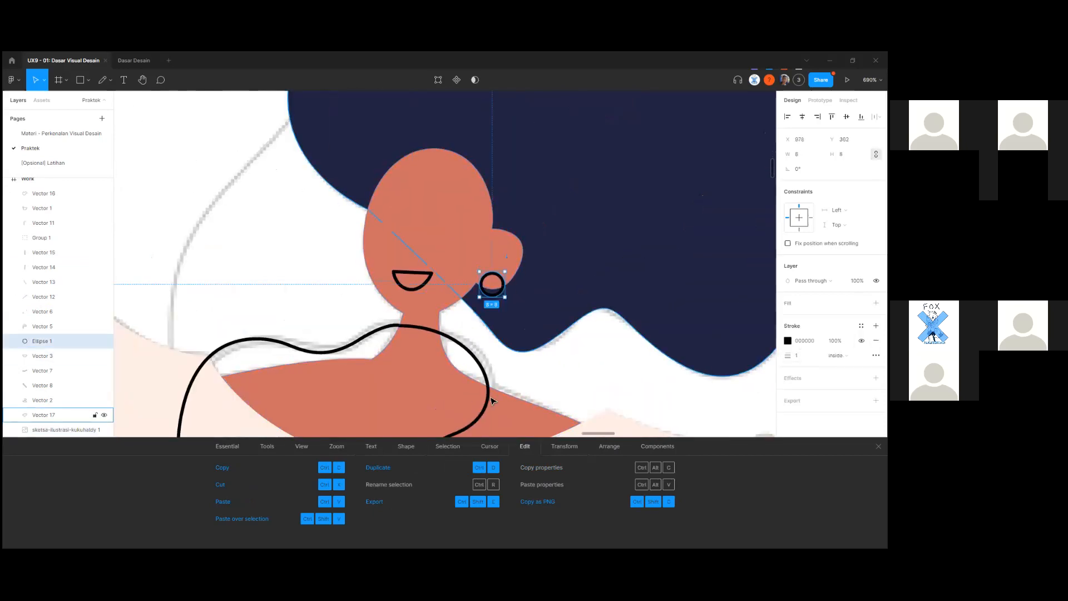
{"action": "scroll", "coordinate": [479, 399], "scroll_direction": "down", "scroll_amount": 12}
{"action": "left_click_drag", "start_coordinate": [317, 384], "coordinate": [587, 327]}
{"action": "scroll", "coordinate": [587, 327], "scroll_direction": "down", "scroll_amount": 4}
{"action": "left_click_drag", "start_coordinate": [334, 350], "coordinate": [494, 224]}
{"action": "scroll", "coordinate": [316, 267], "scroll_direction": "up", "scroll_amount": 11}
{"action": "scroll", "coordinate": [469, 329], "scroll_direction": "down", "scroll_amount": 3}
Remove the earring's black stroke and fill it with the reference's yellow F1AD1C.
{"action": "left_click", "coordinate": [877, 340]}
{"action": "left_click", "coordinate": [876, 303]}
{"action": "left_click", "coordinate": [788, 317]}
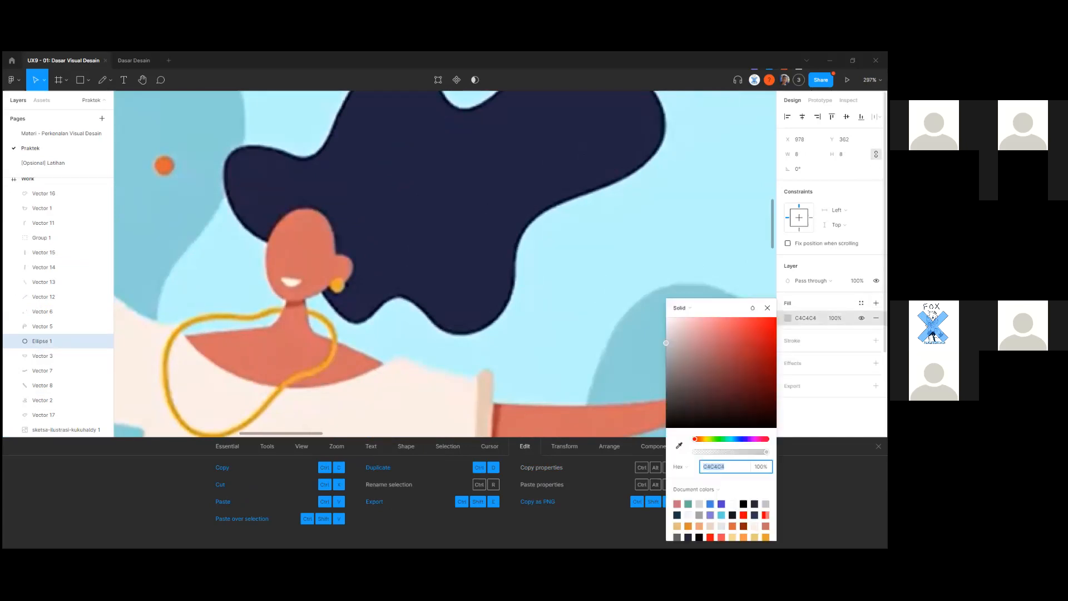
{"action": "left_click", "coordinate": [679, 445]}
{"action": "left_click", "coordinate": [340, 286]}
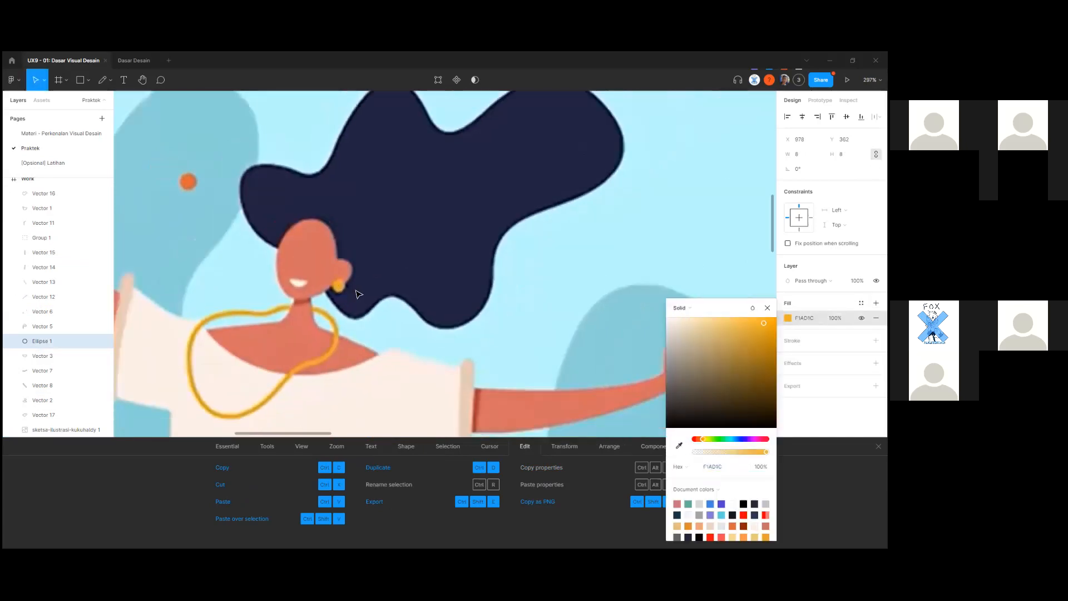
{"action": "scroll", "coordinate": [358, 295], "scroll_direction": "down", "scroll_amount": 7}
{"action": "left_click_drag", "start_coordinate": [572, 272], "coordinate": [70, 389]}
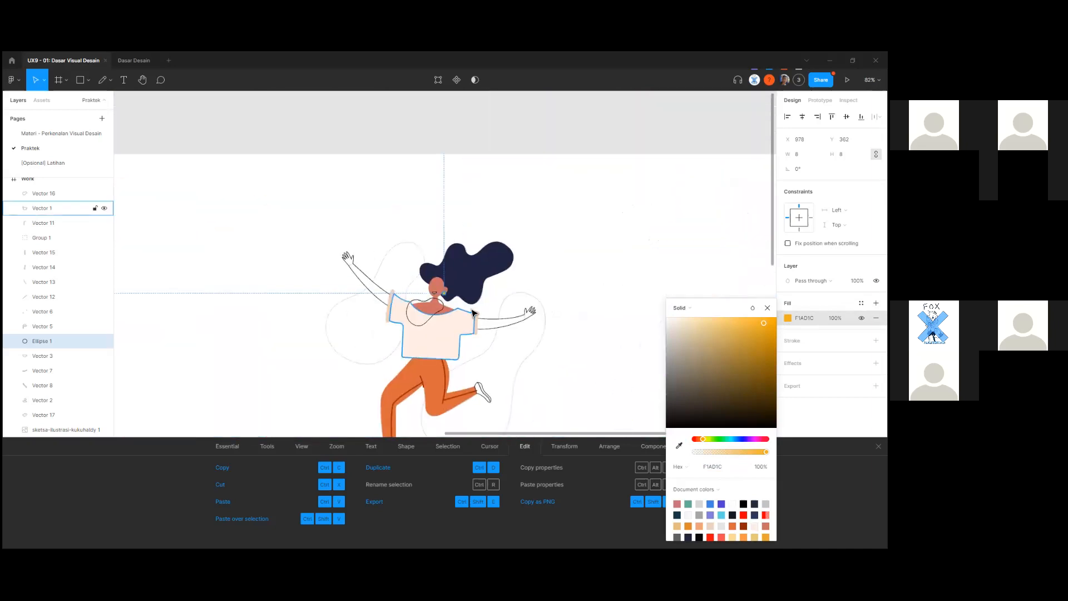
{"action": "scroll", "coordinate": [465, 307], "scroll_direction": "up", "scroll_amount": 3}
{"action": "left_click", "coordinate": [443, 292]}
{"action": "scroll", "coordinate": [442, 291], "scroll_direction": "up", "scroll_amount": 5}
{"action": "scroll", "coordinate": [423, 290], "scroll_direction": "down", "scroll_amount": 4}
{"action": "scroll", "coordinate": [529, 160], "scroll_direction": "up", "scroll_amount": 3}
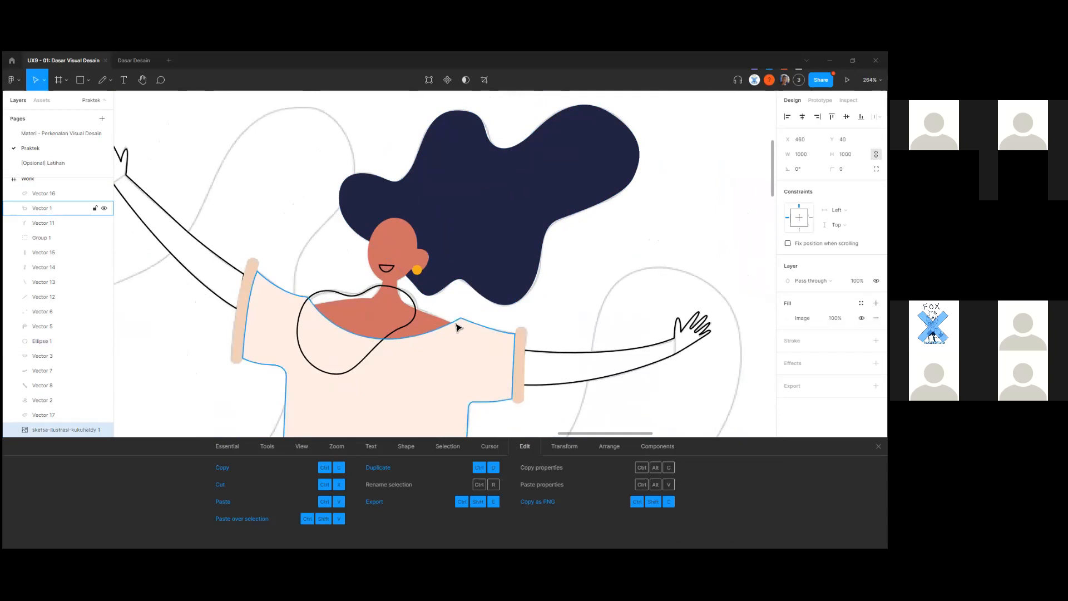
{"action": "scroll", "coordinate": [457, 327], "scroll_direction": "down", "scroll_amount": 3}
{"action": "left_click", "coordinate": [449, 301]}
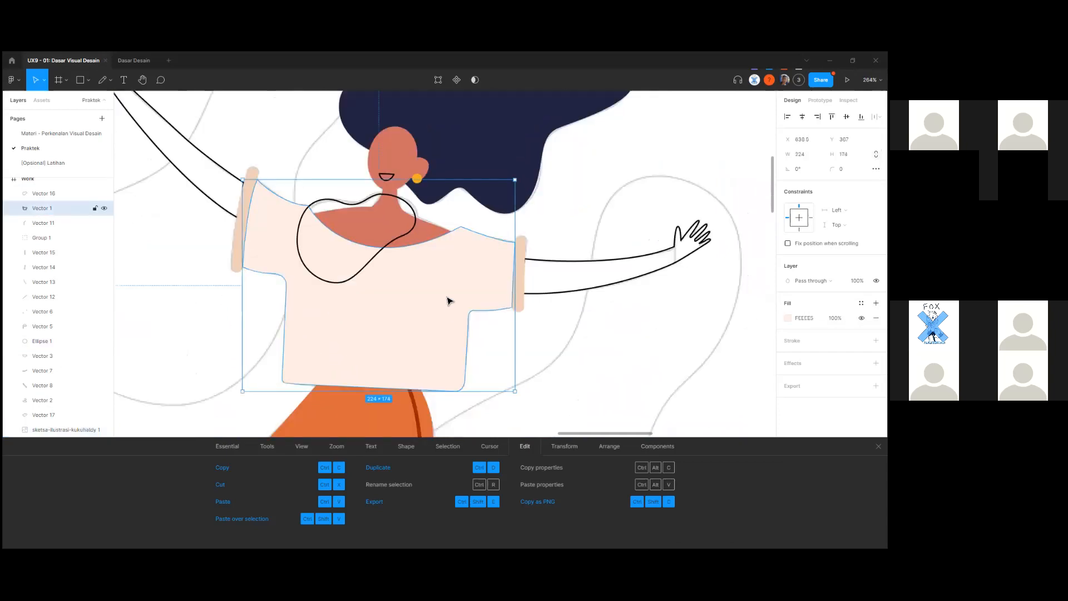
{"action": "scroll", "coordinate": [448, 300], "scroll_direction": "down", "scroll_amount": 1}
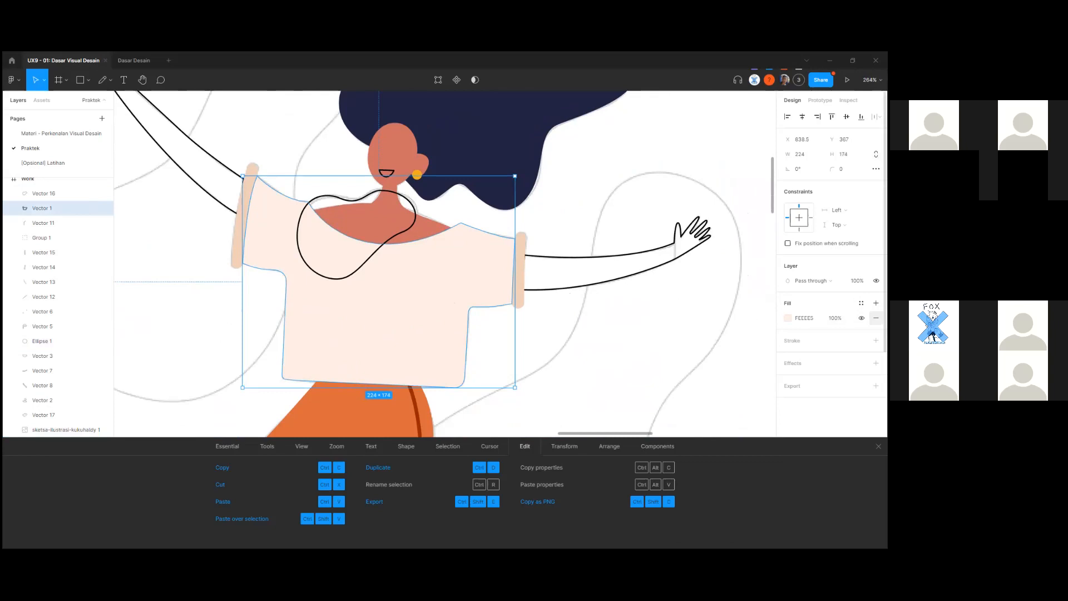
{"action": "left_click", "coordinate": [876, 318]}
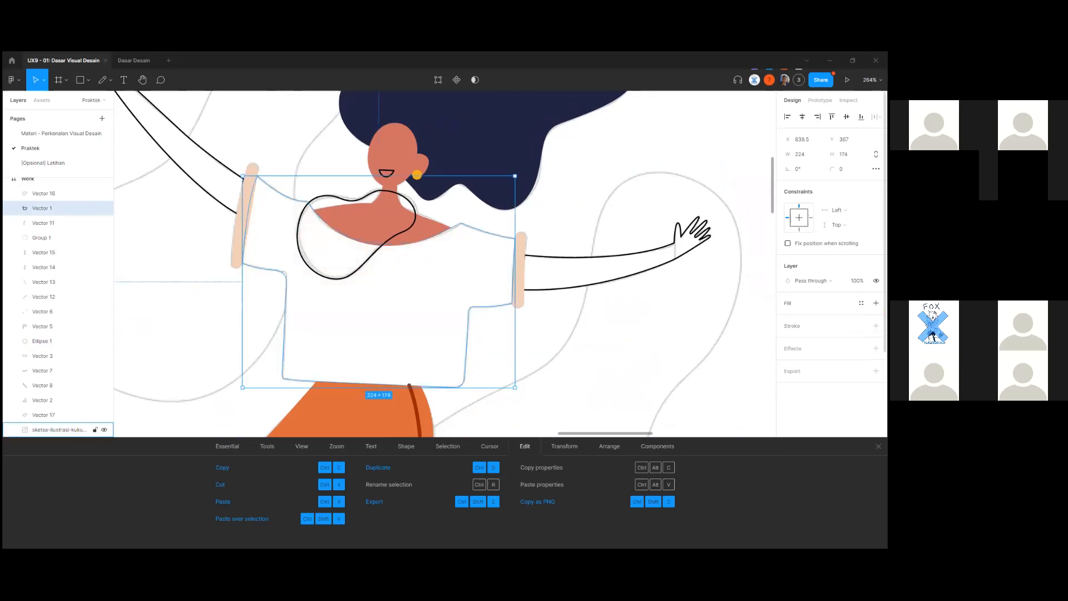
{"action": "left_click", "coordinate": [877, 325]}
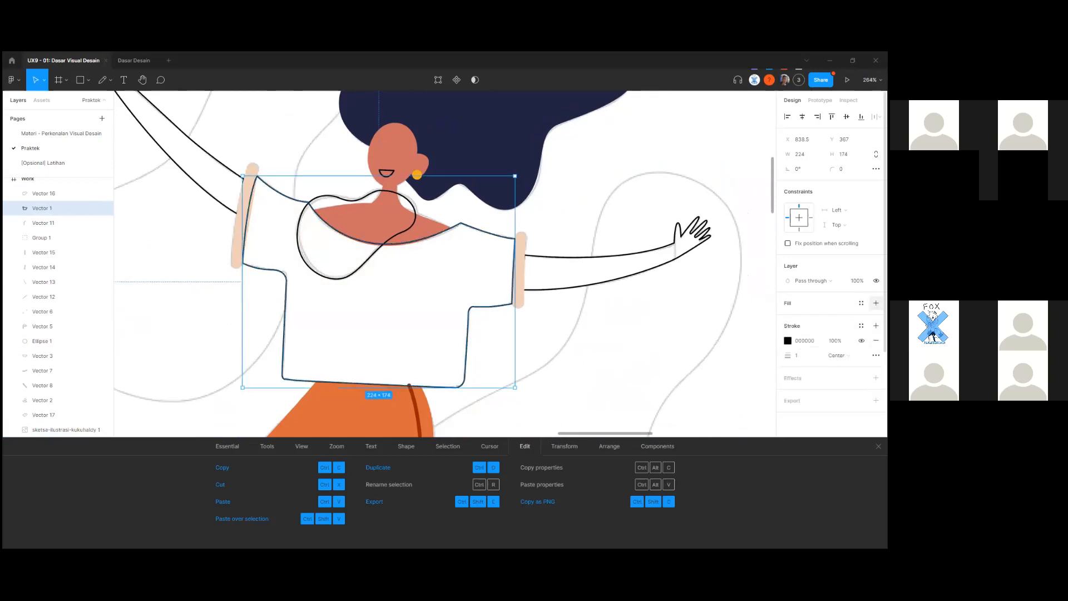
{"action": "left_click", "coordinate": [876, 304]}
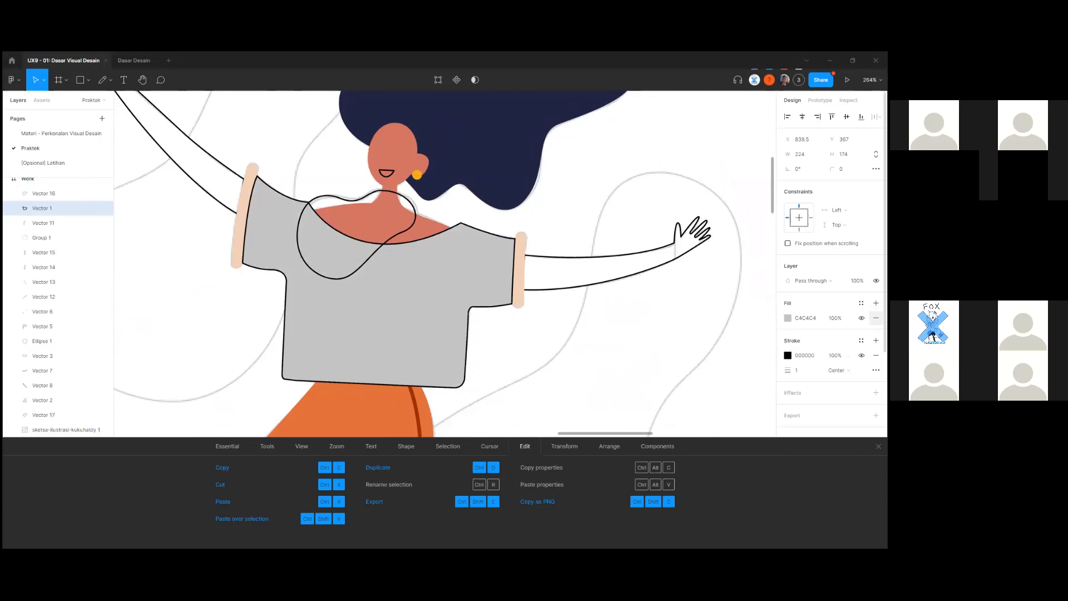
{"action": "left_click", "coordinate": [876, 303]}
{"action": "left_click", "coordinate": [877, 317]}
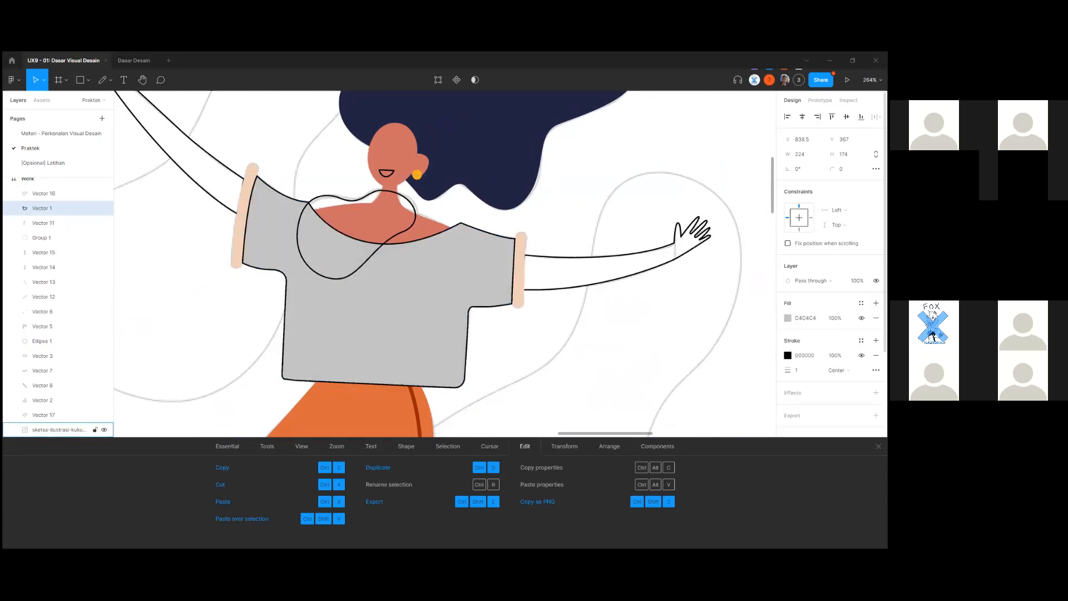
{"action": "left_click", "coordinate": [876, 303]}
{"action": "left_click", "coordinate": [876, 304]}
{"action": "left_click", "coordinate": [876, 304]}
{"action": "left_click", "coordinate": [876, 318]}
{"action": "left_click", "coordinate": [877, 318]}
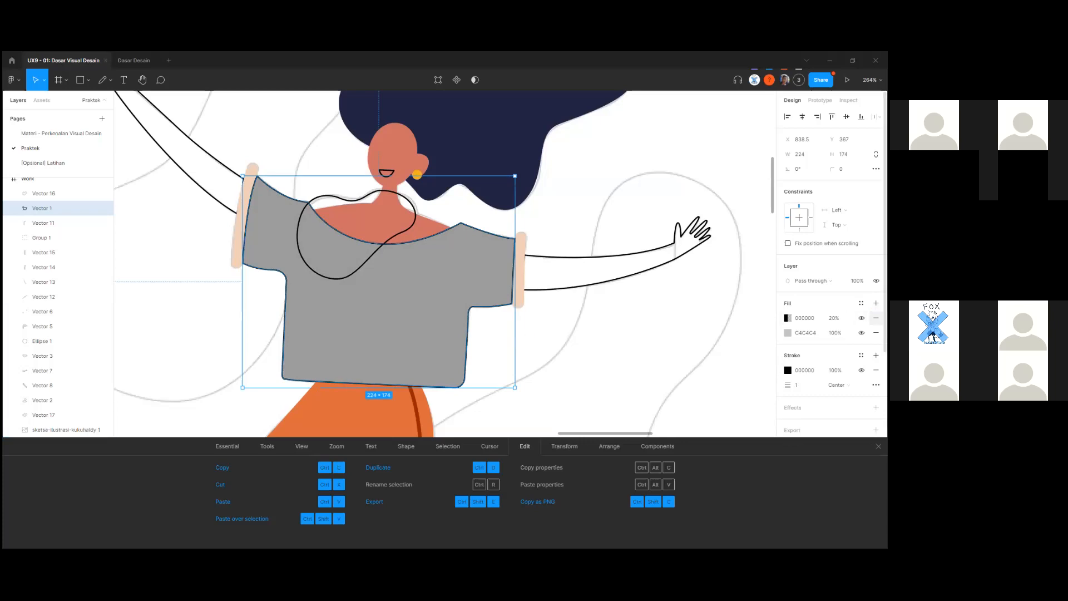
{"action": "key", "text": "ctrl+z"}
{"action": "key", "text": "ctrl+z"}
{"action": "left_click", "coordinate": [876, 320]}
{"action": "left_click", "coordinate": [876, 320]}
{"action": "left_click", "coordinate": [876, 320]}
{"action": "left_click", "coordinate": [876, 320]}
{"action": "key", "text": "ctrl+z"}
{"action": "key", "text": "ctrl+z"}
{"action": "left_click", "coordinate": [565, 336]}
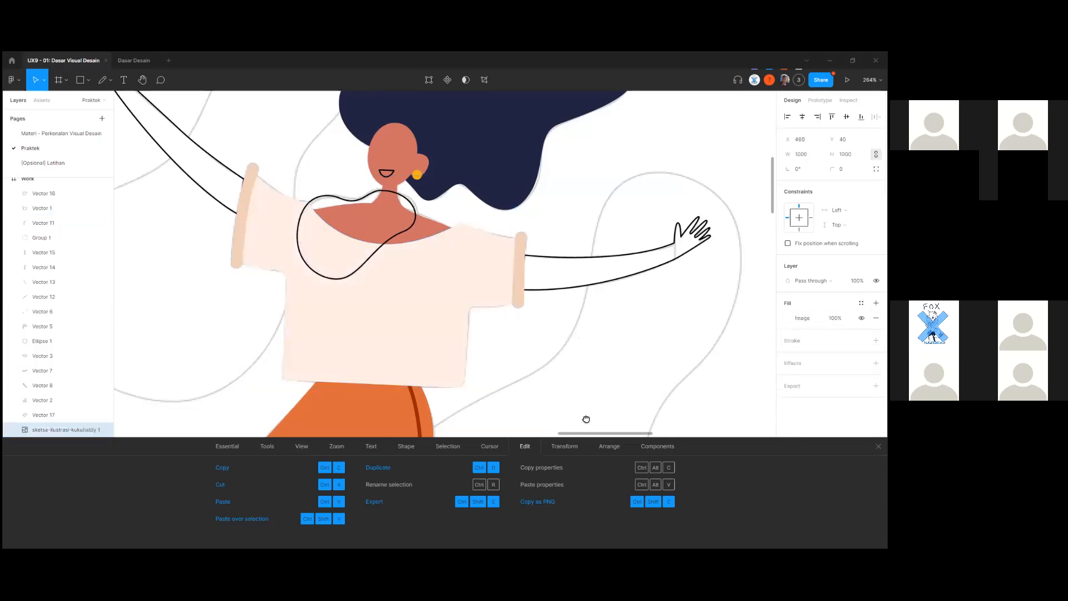
{"action": "left_click_drag", "start_coordinate": [586, 419], "coordinate": [643, 434]}
{"action": "scroll", "coordinate": [643, 434], "scroll_direction": "down", "scroll_amount": 1}
{"action": "left_click_drag", "start_coordinate": [192, 356], "coordinate": [774, 224]}
Bring the sketch's face into view and select the mouth shape Vector 3.
{"action": "scroll", "coordinate": [423, 269], "scroll_direction": "down", "scroll_amount": 2}
{"action": "mouse_move", "coordinate": [139, 267]}
{"action": "left_mouse_down"}
{"action": "mouse_move", "coordinate": [428, 345]}
{"action": "mouse_move", "coordinate": [465, 284]}
{"action": "left_mouse_up"}
{"action": "left_click_drag", "start_coordinate": [589, 289], "coordinate": [222, 334]}
{"action": "mouse_move", "coordinate": [685, 289]}
{"action": "left_mouse_down"}
{"action": "mouse_move", "coordinate": [420, 303]}
{"action": "mouse_move", "coordinate": [215, 343]}
{"action": "left_mouse_up"}
{"action": "scroll", "coordinate": [466, 309], "scroll_direction": "up", "scroll_amount": 5}
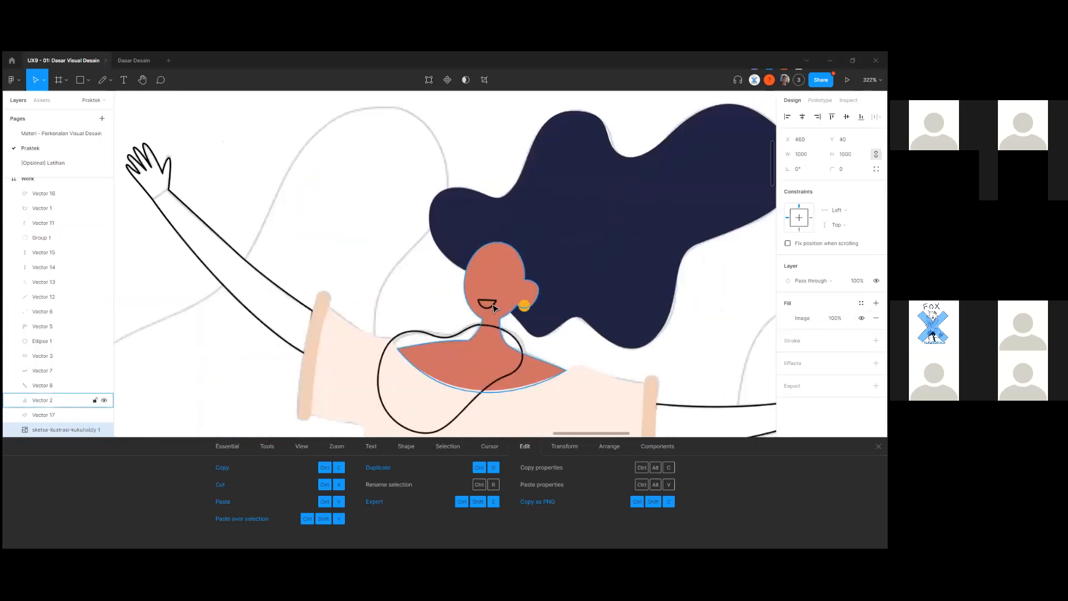
{"action": "left_click", "coordinate": [493, 306]}
{"action": "scroll", "coordinate": [492, 305], "scroll_direction": "up", "scroll_amount": 3}
Remove the mouth's black outline and give it a solid white fill.
{"action": "left_click", "coordinate": [876, 341]}
{"action": "left_click", "coordinate": [876, 304]}
{"action": "left_click", "coordinate": [787, 318]}
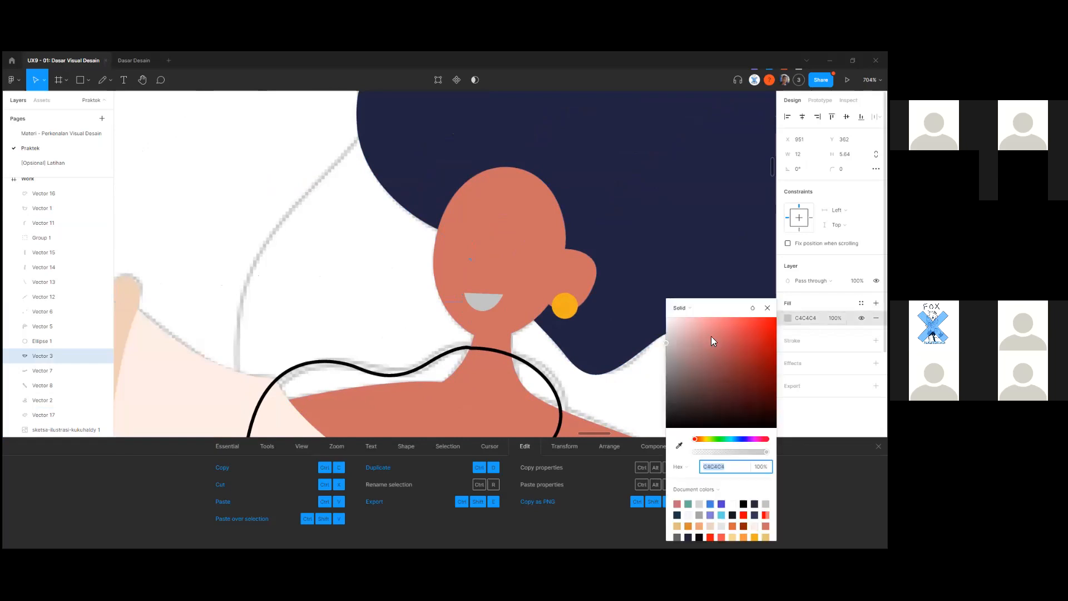
{"action": "left_click_drag", "start_coordinate": [711, 336], "coordinate": [658, 308]}
{"action": "left_click", "coordinate": [364, 316]}
{"action": "scroll", "coordinate": [365, 316], "scroll_direction": "down", "scroll_amount": 3}
{"action": "scroll", "coordinate": [364, 317], "scroll_direction": "down", "scroll_amount": 5}
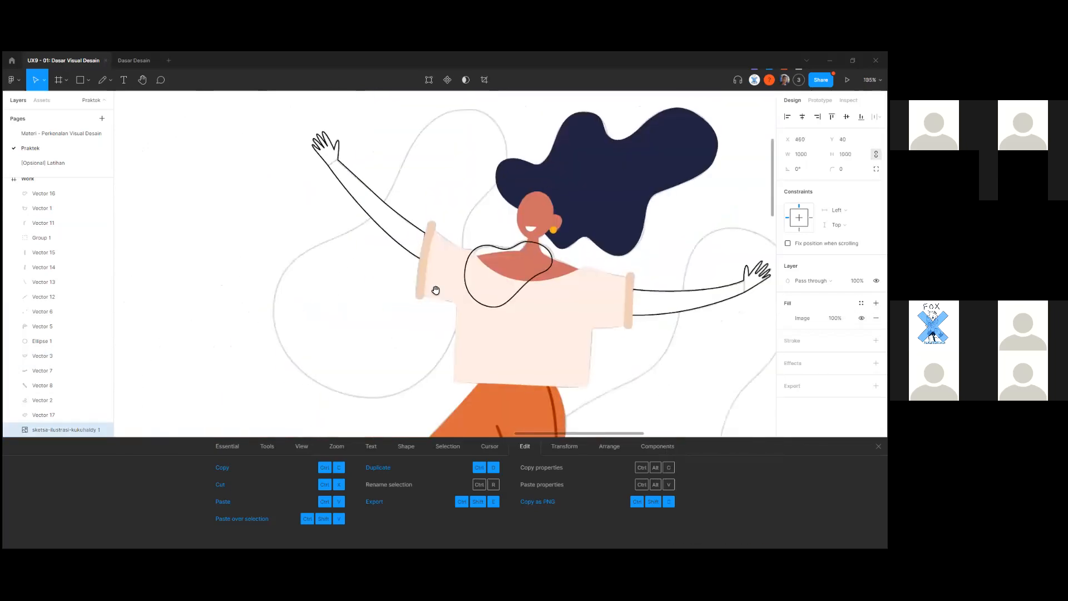
{"action": "left_click", "coordinate": [472, 245]}
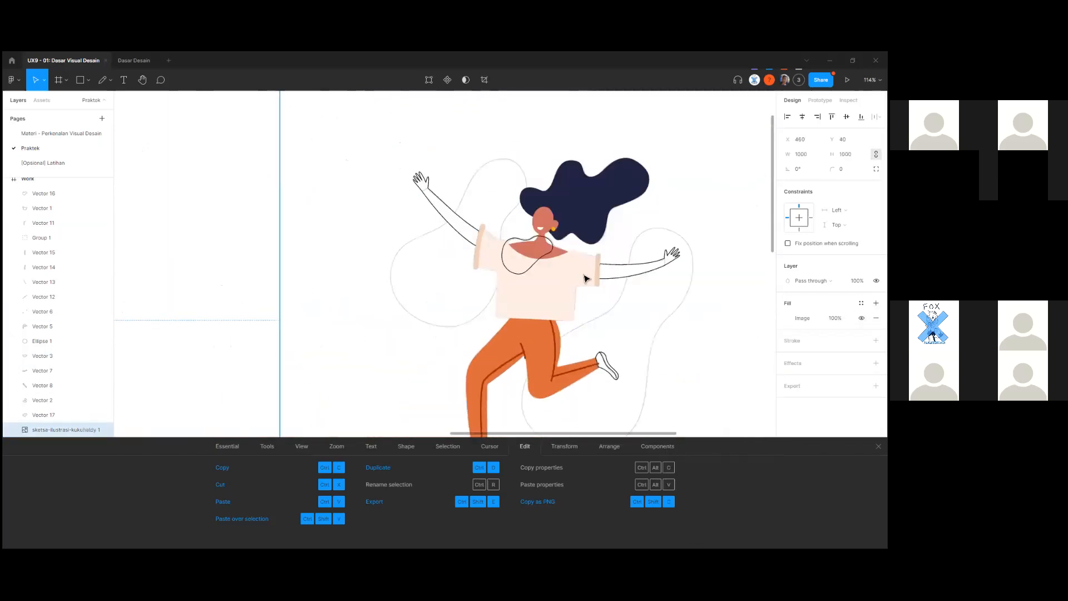
Remove both arms' outlines and fill them with the skin colour sampled from the face.
{"action": "scroll", "coordinate": [640, 275], "scroll_direction": "up", "scroll_amount": 2}
{"action": "left_click", "coordinate": [632, 280], "text": "shift"}
{"action": "scroll", "coordinate": [632, 280], "scroll_direction": "up", "scroll_amount": 4}
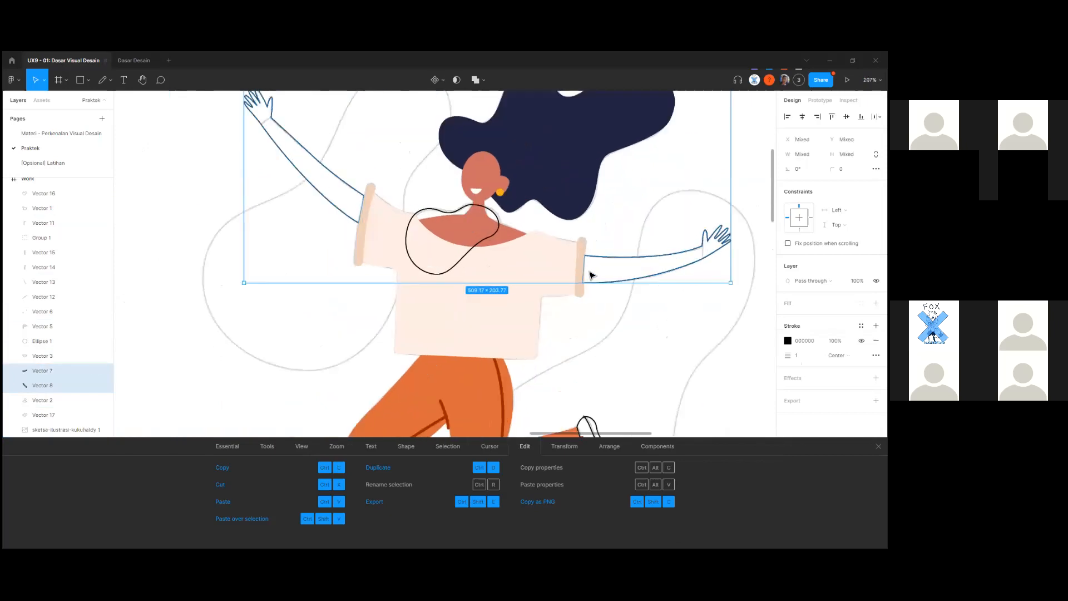
{"action": "left_click", "coordinate": [876, 340]}
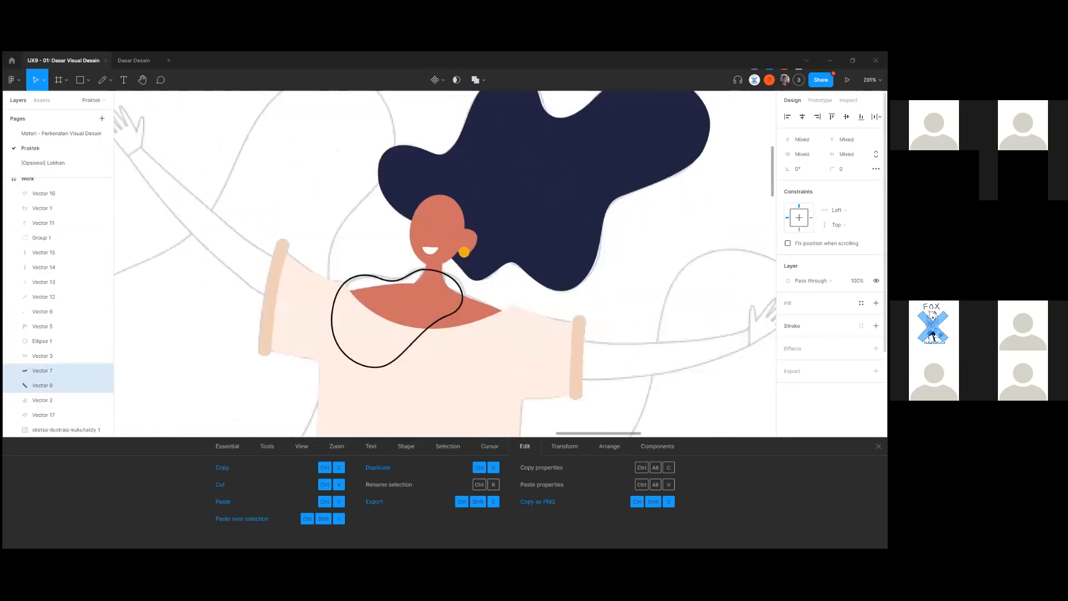
{"action": "left_click", "coordinate": [876, 303]}
{"action": "left_click", "coordinate": [788, 318]}
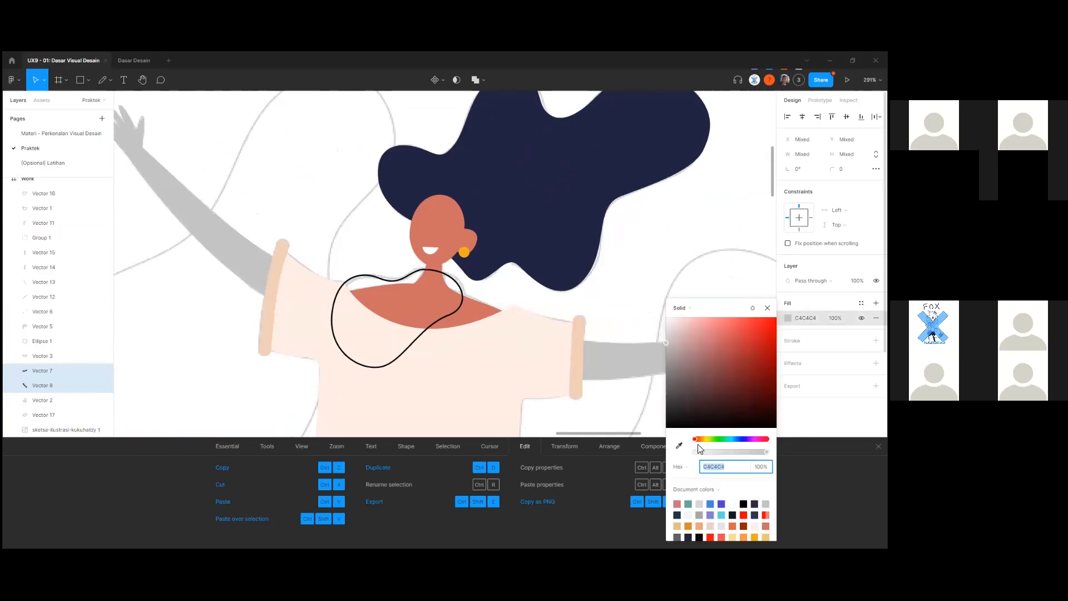
{"action": "left_click", "coordinate": [678, 445]}
{"action": "left_click", "coordinate": [446, 228]}
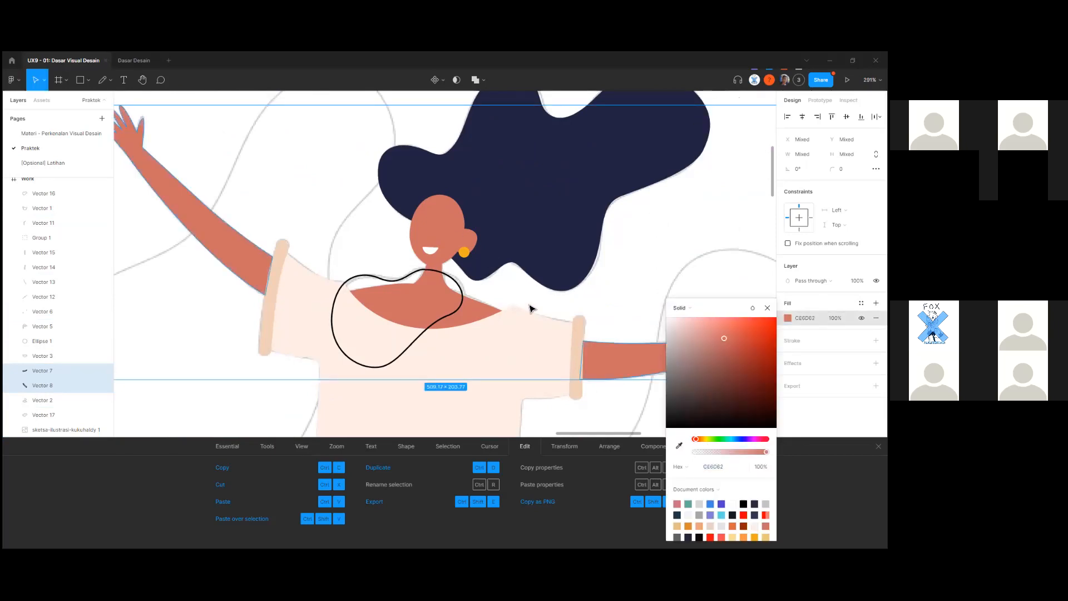
{"action": "left_click", "coordinate": [625, 320]}
Bring both sleeve cuffs to the front so they sit above the arms.
{"action": "scroll", "coordinate": [614, 332], "scroll_direction": "down", "scroll_amount": 5}
{"action": "left_click", "coordinate": [592, 345]}
{"action": "left_click", "coordinate": [411, 340], "text": "shift"}
{"action": "key", "text": "ctrl+shift+]"}
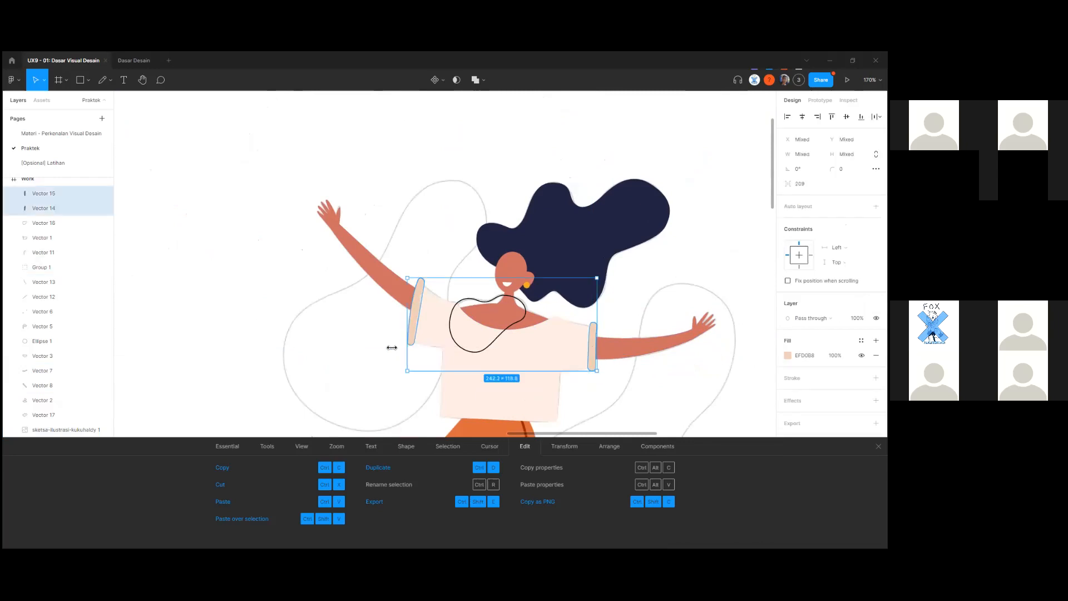
{"action": "left_click", "coordinate": [296, 399]}
{"action": "scroll", "coordinate": [464, 329], "scroll_direction": "up", "scroll_amount": 5}
{"action": "scroll", "coordinate": [427, 346], "scroll_direction": "down", "scroll_amount": 10}
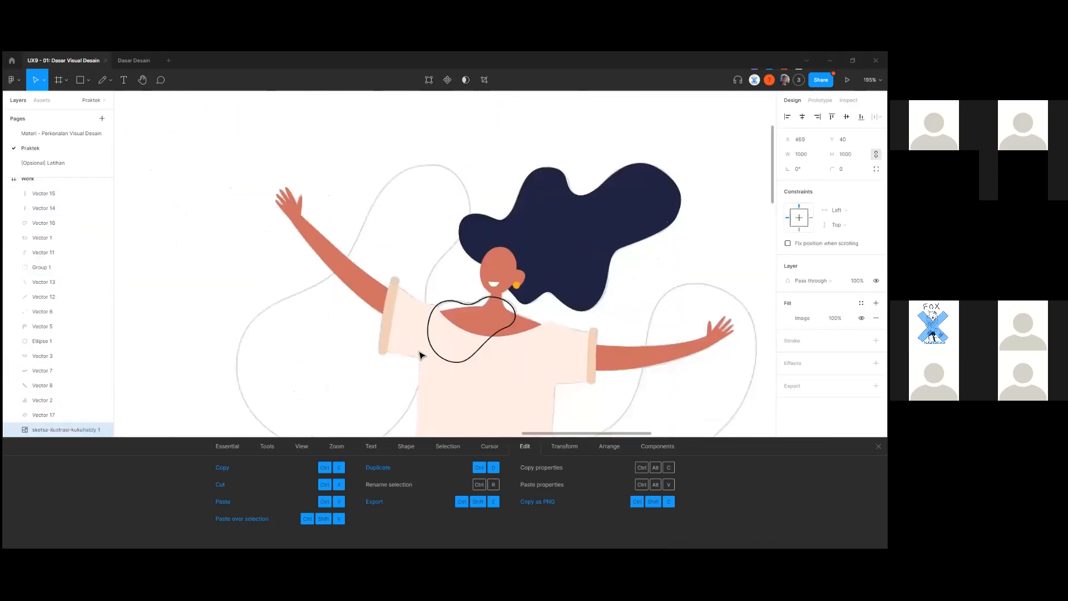
{"action": "scroll", "coordinate": [353, 399], "scroll_direction": "down", "scroll_amount": 3}
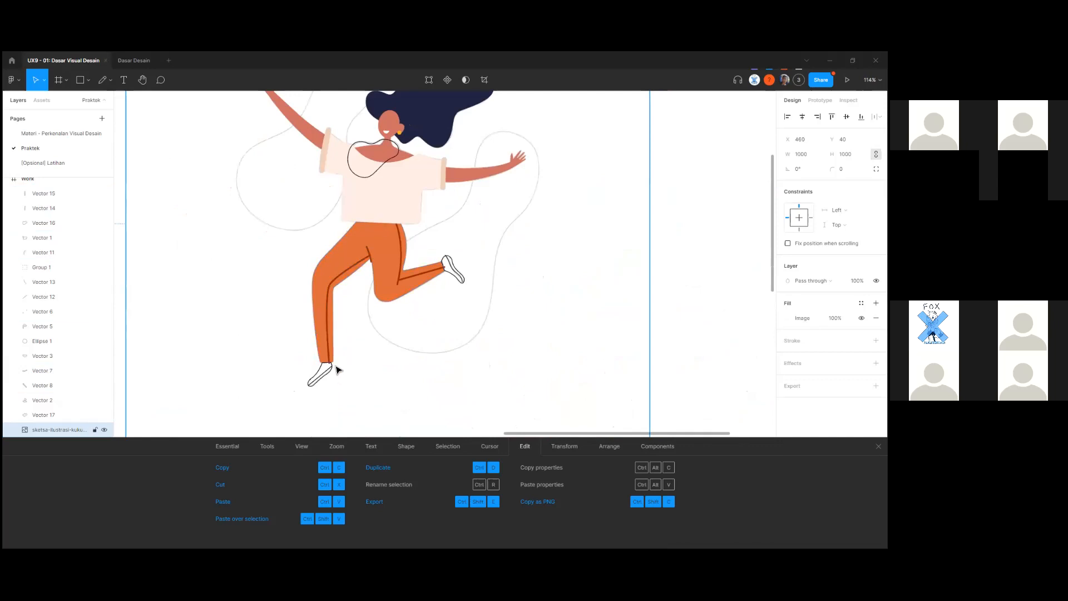
{"action": "scroll", "coordinate": [330, 390], "scroll_direction": "up", "scroll_amount": 8}
{"action": "left_click", "coordinate": [330, 395]}
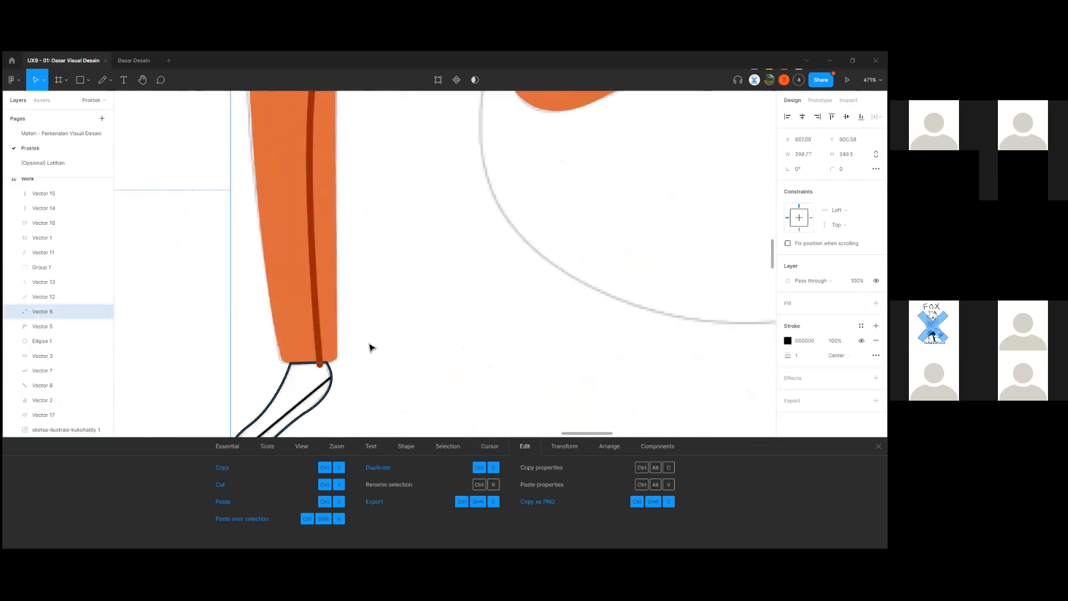
{"action": "scroll", "coordinate": [434, 326], "scroll_direction": "down", "scroll_amount": 4}
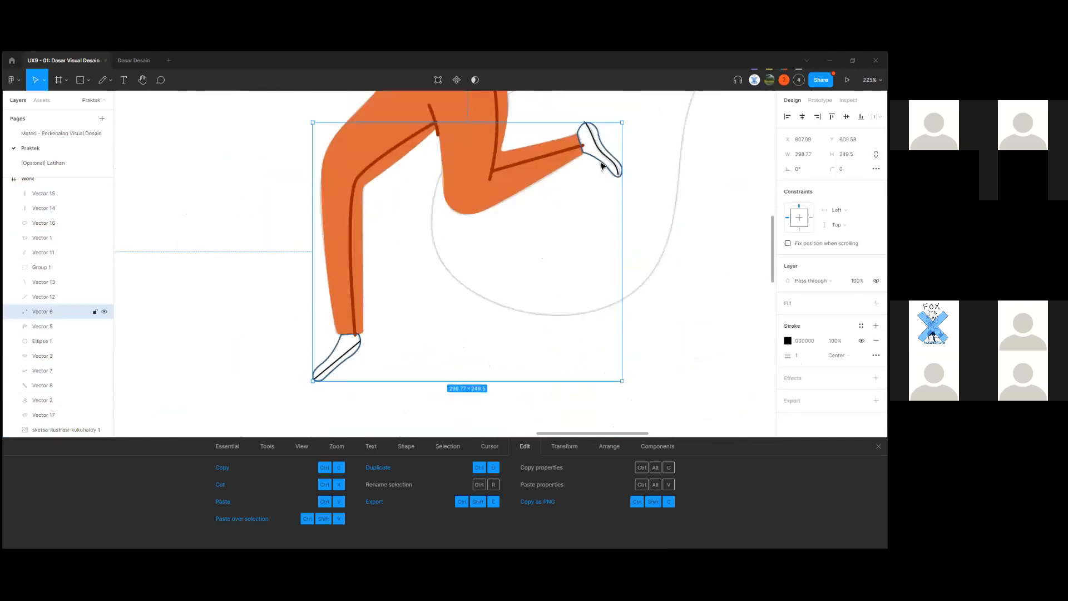
Close the image fill settings and reselect the shoes.
{"action": "scroll", "coordinate": [371, 355], "scroll_direction": "up", "scroll_amount": 2}
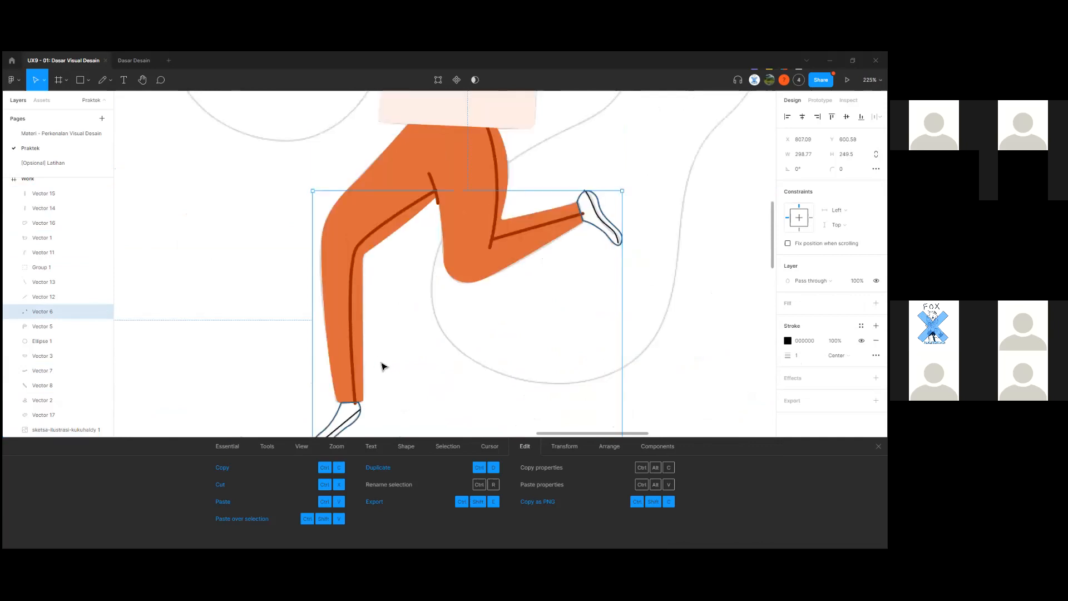
{"action": "left_click", "coordinate": [382, 364]}
{"action": "scroll", "coordinate": [383, 365], "scroll_direction": "down", "scroll_amount": 1}
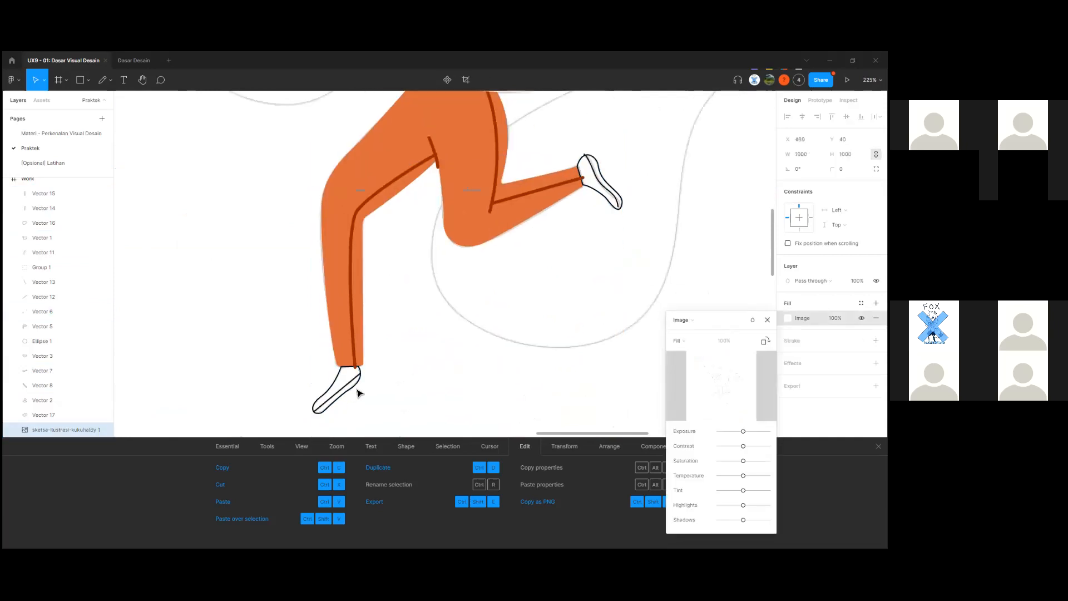
{"action": "scroll", "coordinate": [349, 403], "scroll_direction": "up", "scroll_amount": 1}
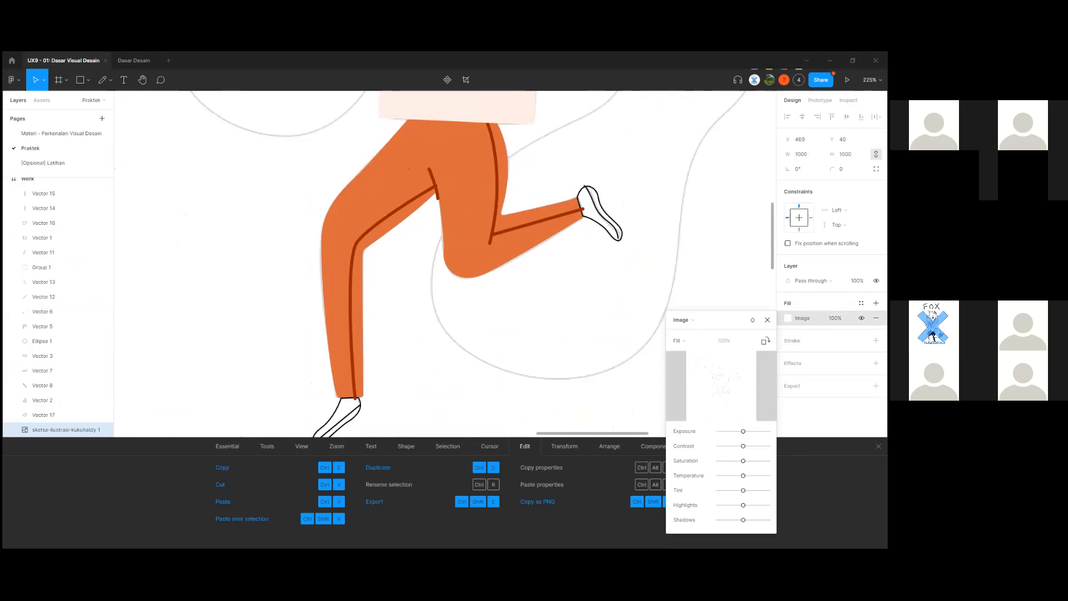
{"action": "left_click", "coordinate": [767, 320]}
{"action": "left_click", "coordinate": [604, 230]}
{"action": "scroll", "coordinate": [607, 250], "scroll_direction": "down", "scroll_amount": 1}
Sample the palette's yellow swatch into the shoes' outline colour, then undo it.
{"action": "left_click", "coordinate": [788, 340]}
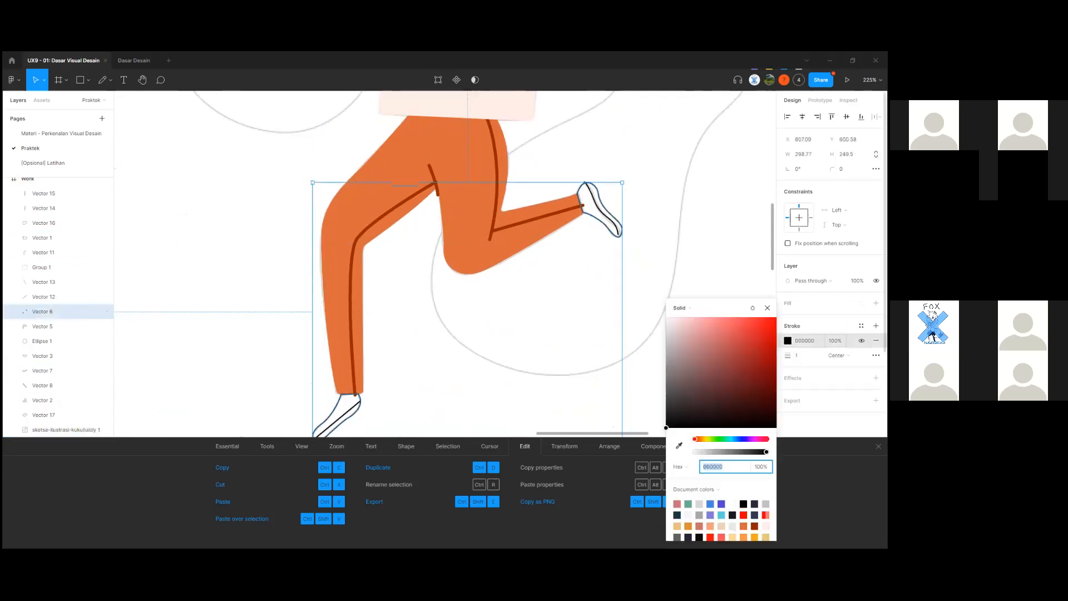
{"action": "left_click", "coordinate": [679, 445]}
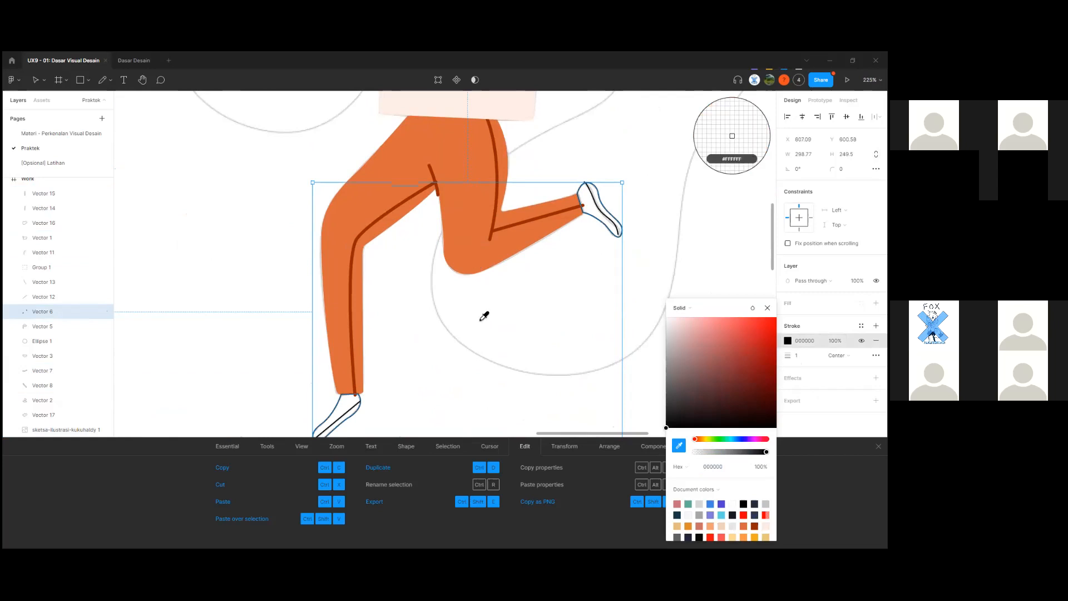
{"action": "scroll", "coordinate": [484, 316], "scroll_direction": "down", "scroll_amount": 3}
{"action": "left_click_drag", "start_coordinate": [276, 324], "coordinate": [771, 436]}
{"action": "left_click_drag", "start_coordinate": [231, 298], "coordinate": [713, 357]}
{"action": "scroll", "coordinate": [336, 327], "scroll_direction": "down", "scroll_amount": 4}
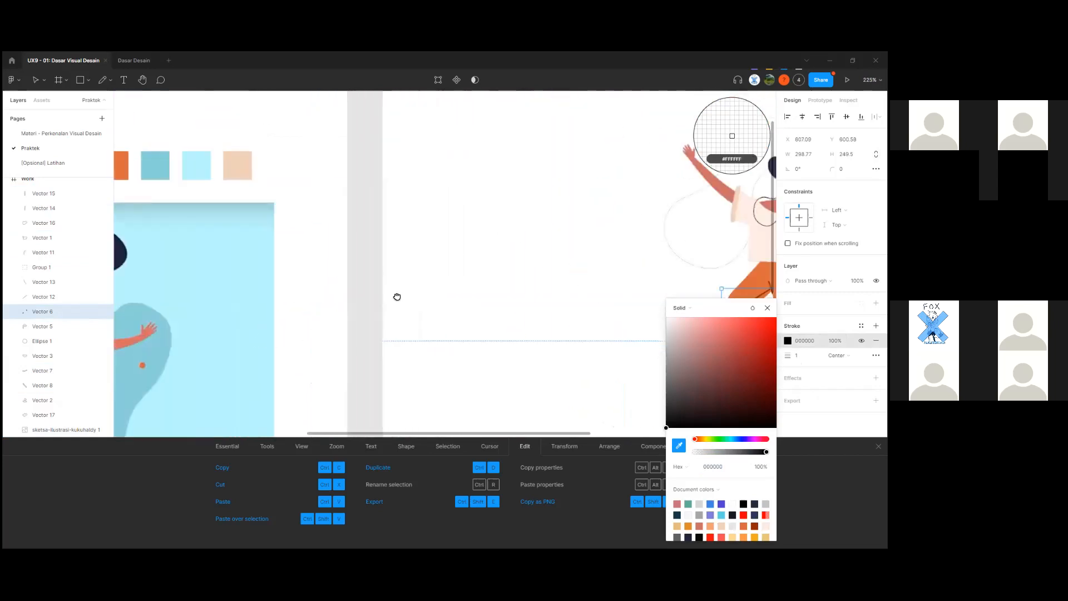
{"action": "left_click_drag", "start_coordinate": [398, 297], "coordinate": [482, 255]}
{"action": "scroll", "coordinate": [338, 336], "scroll_direction": "up", "scroll_amount": 1}
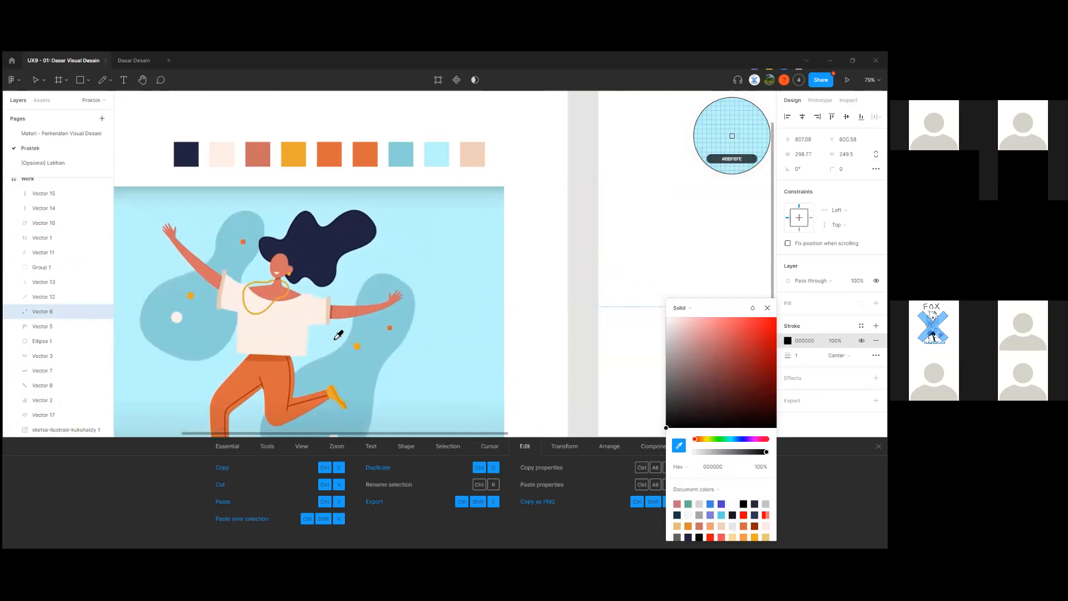
{"action": "left_click", "coordinate": [293, 154]}
{"action": "scroll", "coordinate": [556, 295], "scroll_direction": "right", "scroll_amount": 10}
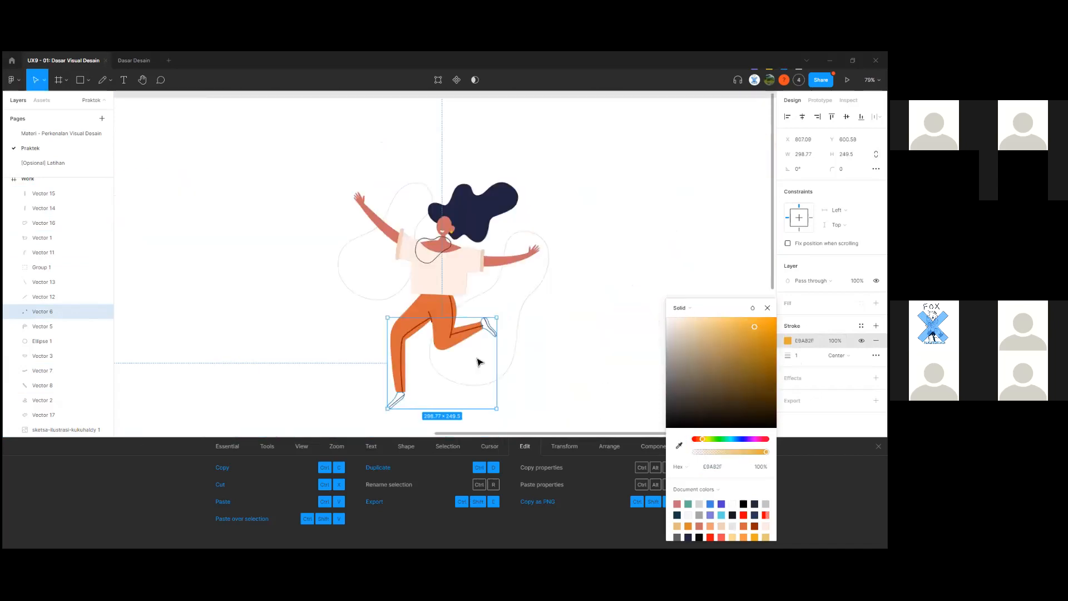
{"action": "scroll", "coordinate": [477, 362], "scroll_direction": "up", "scroll_amount": 5, "text": "ctrl"}
{"action": "key", "text": "ctrl+z"}
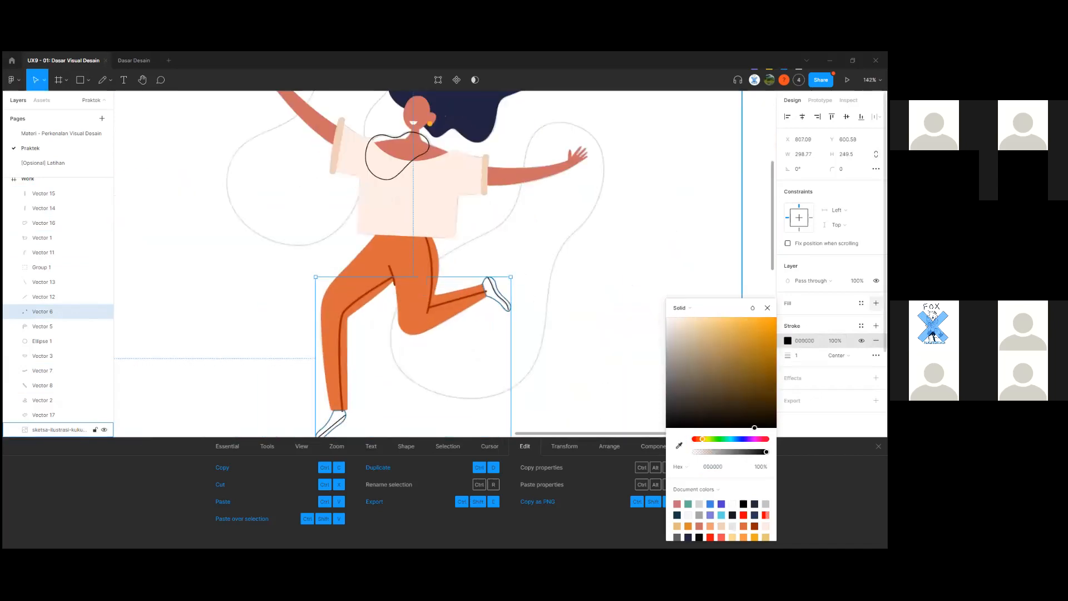
Add a fill to the shoes and remove their black outline.
{"action": "left_click", "coordinate": [876, 304]}
{"action": "left_click", "coordinate": [876, 356]}
{"action": "left_click", "coordinate": [788, 318]}
{"action": "mouse_move", "coordinate": [303, 346]}
{"action": "left_mouse_down"}
{"action": "mouse_move", "coordinate": [564, 290]}
{"action": "mouse_move", "coordinate": [654, 290]}
{"action": "left_mouse_up"}
{"action": "key", "text": "ctrl+z"}
{"action": "left_click_drag", "start_coordinate": [248, 372], "coordinate": [657, 295]}
{"action": "mouse_move", "coordinate": [225, 369]}
{"action": "left_mouse_down"}
{"action": "mouse_move", "coordinate": [319, 327]}
{"action": "mouse_move", "coordinate": [513, 281]}
{"action": "left_mouse_up"}
Eyedrop the palette's yellow-orange swatch into the shoes' fill.
{"action": "scroll", "coordinate": [412, 318], "scroll_direction": "down", "scroll_amount": 6, "text": "ctrl"}
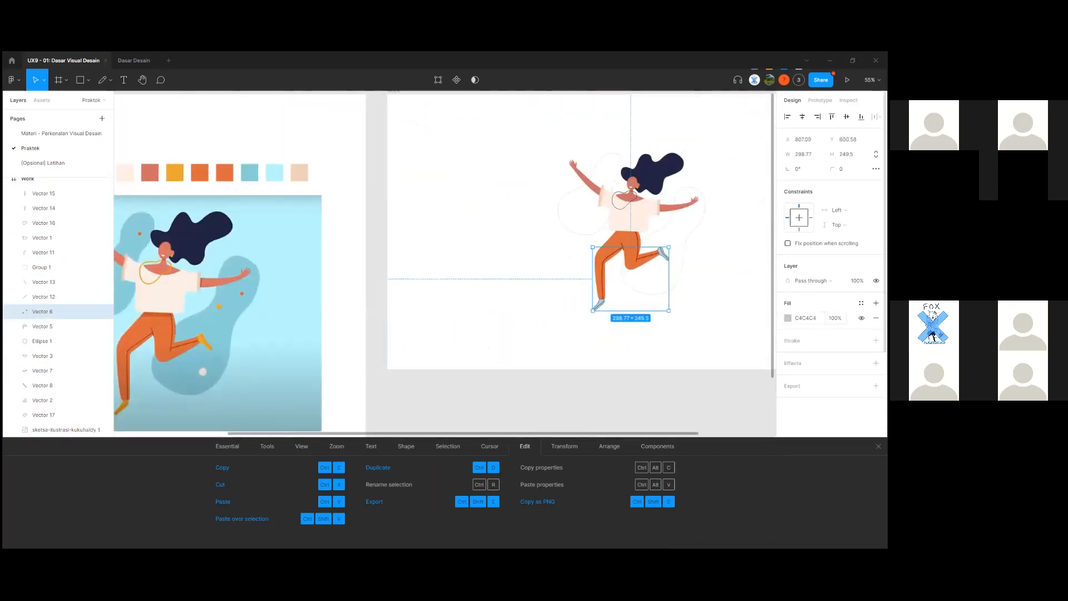
{"action": "left_click", "coordinate": [788, 318]}
{"action": "left_click", "coordinate": [680, 445]}
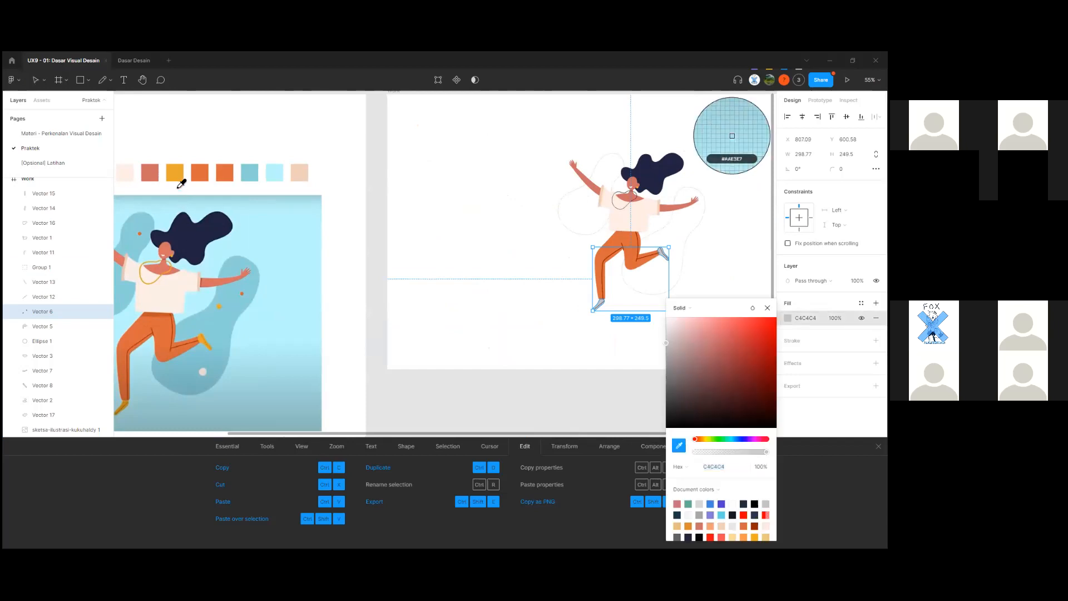
{"action": "left_click", "coordinate": [174, 172]}
{"action": "left_click", "coordinate": [601, 380]}
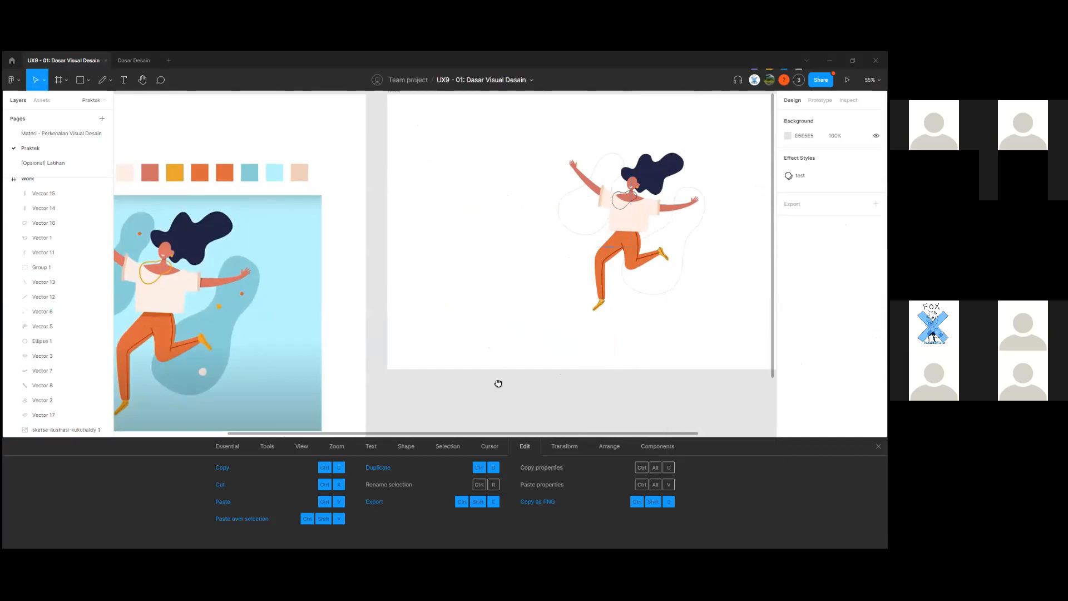
{"action": "scroll", "coordinate": [529, 299], "scroll_direction": "up", "scroll_amount": 5, "text": "ctrl"}
{"action": "scroll", "coordinate": [477, 272], "scroll_direction": "down", "scroll_amount": 2}
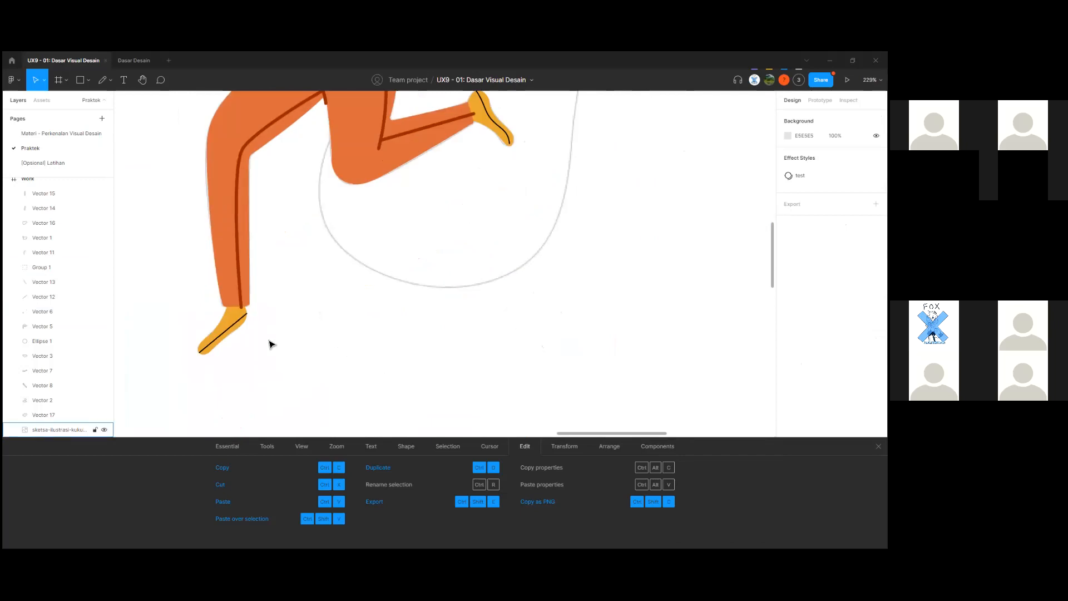
Send the yellow shoes backward so they sit just above the sketch image.
{"action": "left_click", "coordinate": [234, 336]}
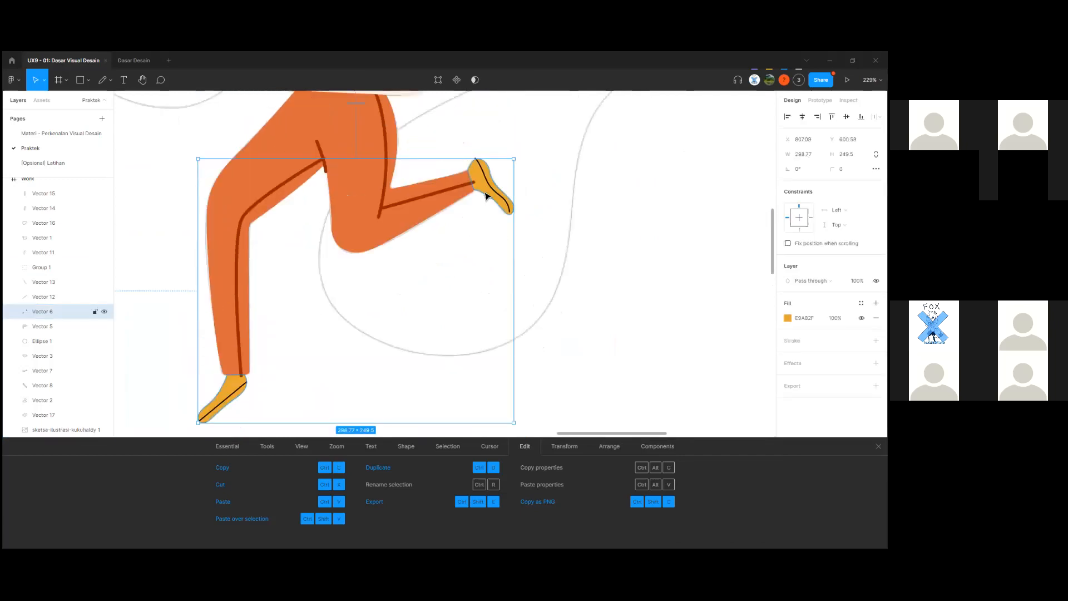
{"action": "left_click", "coordinate": [450, 317], "text": "shift"}
{"action": "key", "text": "["}
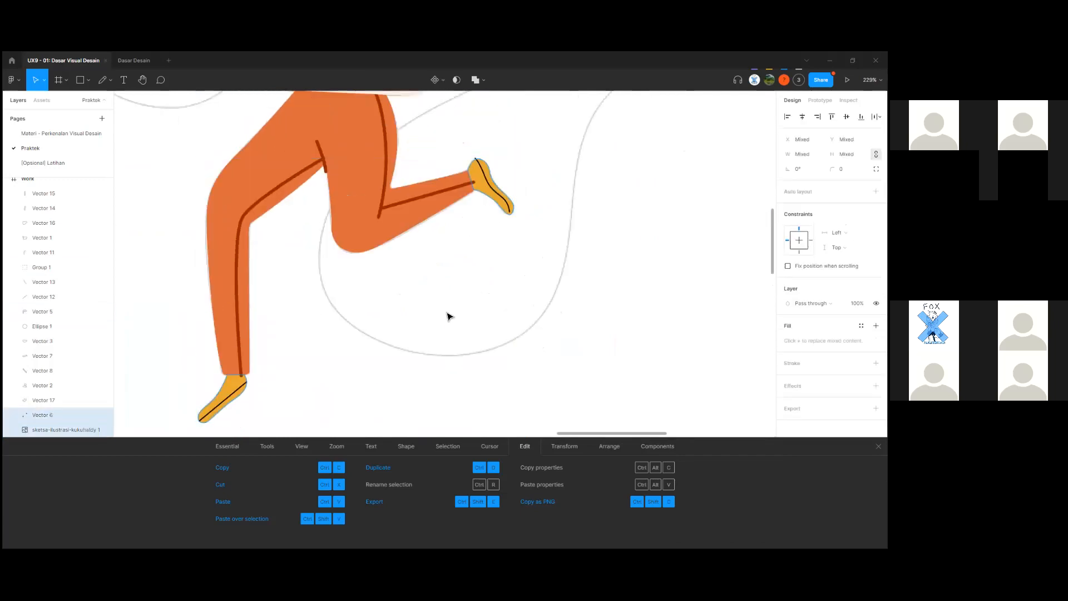
{"action": "scroll", "coordinate": [482, 270], "scroll_direction": "up", "scroll_amount": 5}
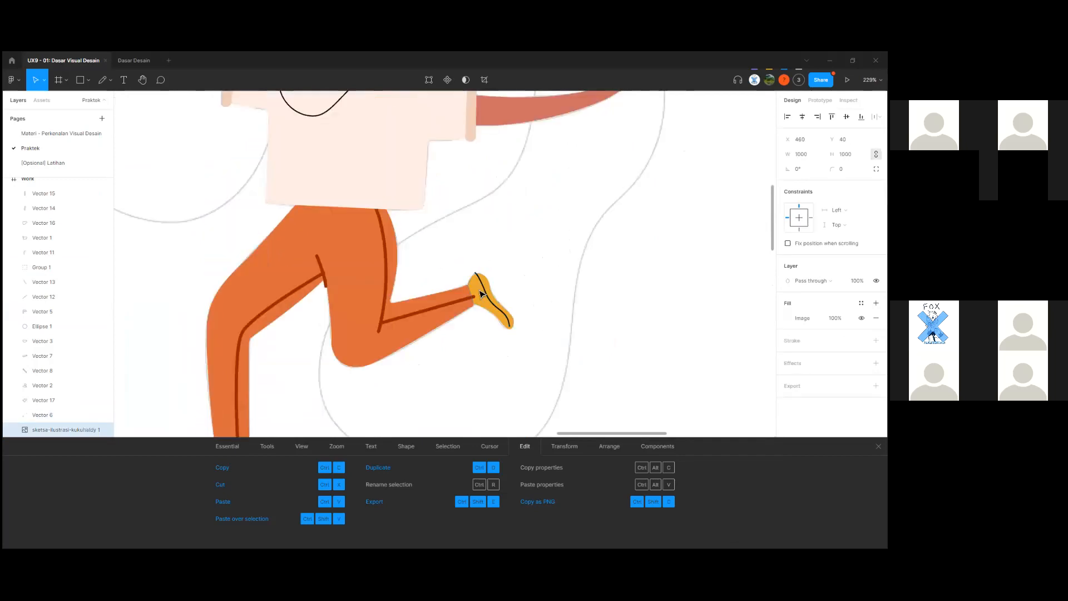
Set the stroke opacity of both shoe crease lines to 50%.
{"action": "left_click", "coordinate": [479, 272]}
{"action": "scroll", "coordinate": [307, 366], "scroll_direction": "down", "scroll_amount": 1}
{"action": "scroll", "coordinate": [307, 366], "scroll_direction": "down", "scroll_amount": 3}
{"action": "scroll", "coordinate": [241, 338], "scroll_direction": "up", "scroll_amount": 5}
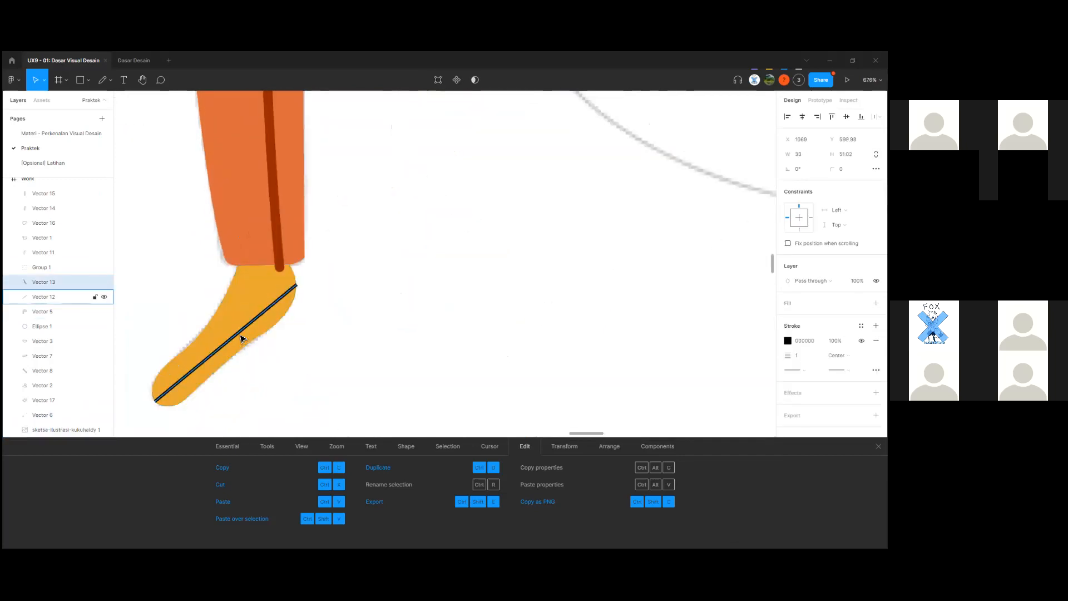
{"action": "left_click", "coordinate": [241, 333], "text": "shift"}
{"action": "scroll", "coordinate": [324, 334], "scroll_direction": "down", "scroll_amount": 3}
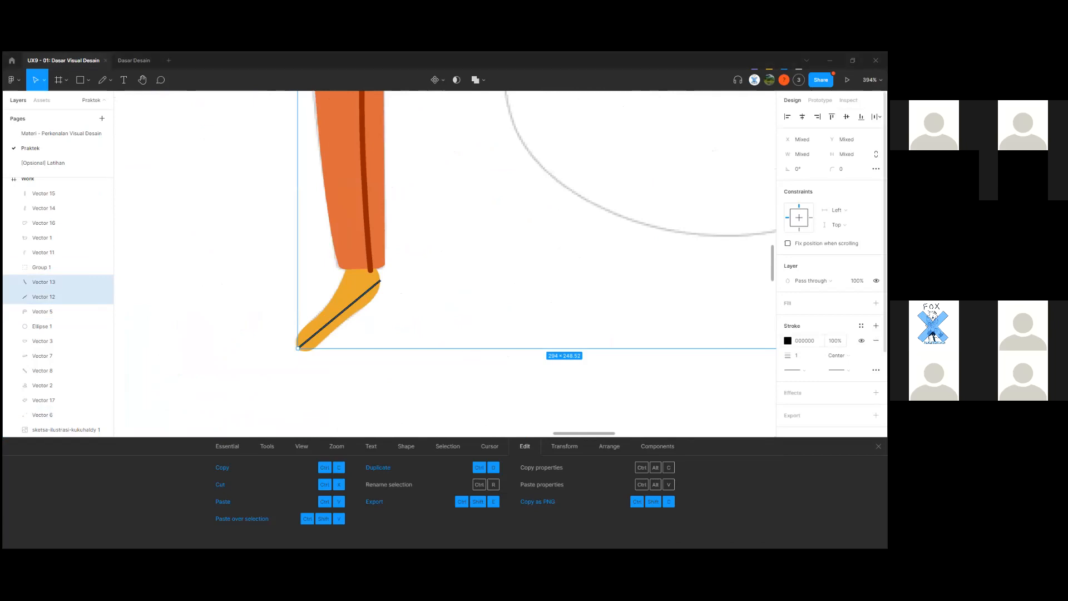
{"action": "left_click", "coordinate": [788, 340]}
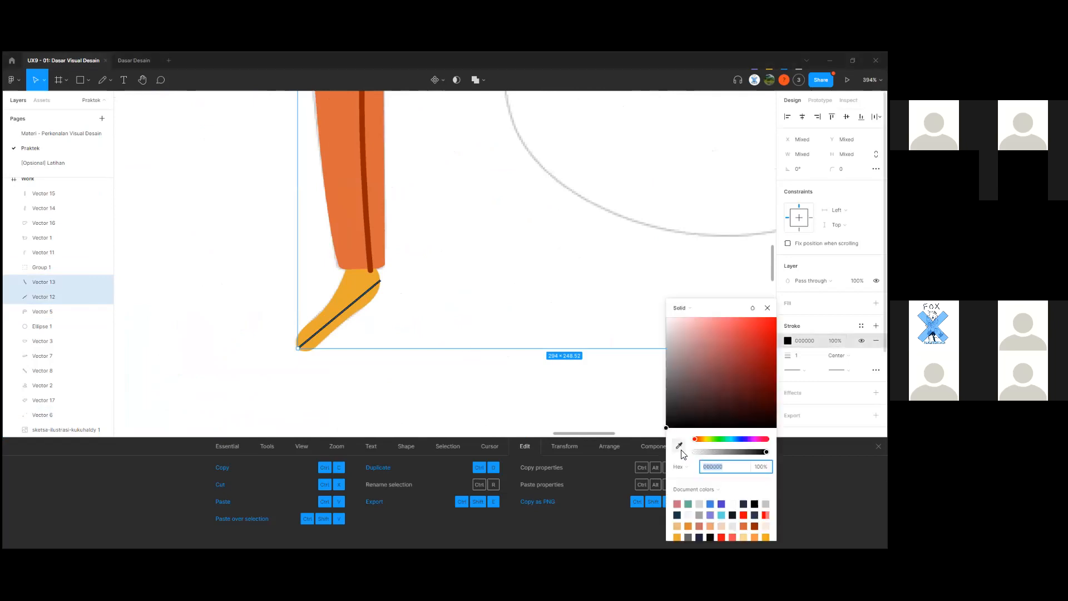
{"action": "left_click", "coordinate": [799, 356]}
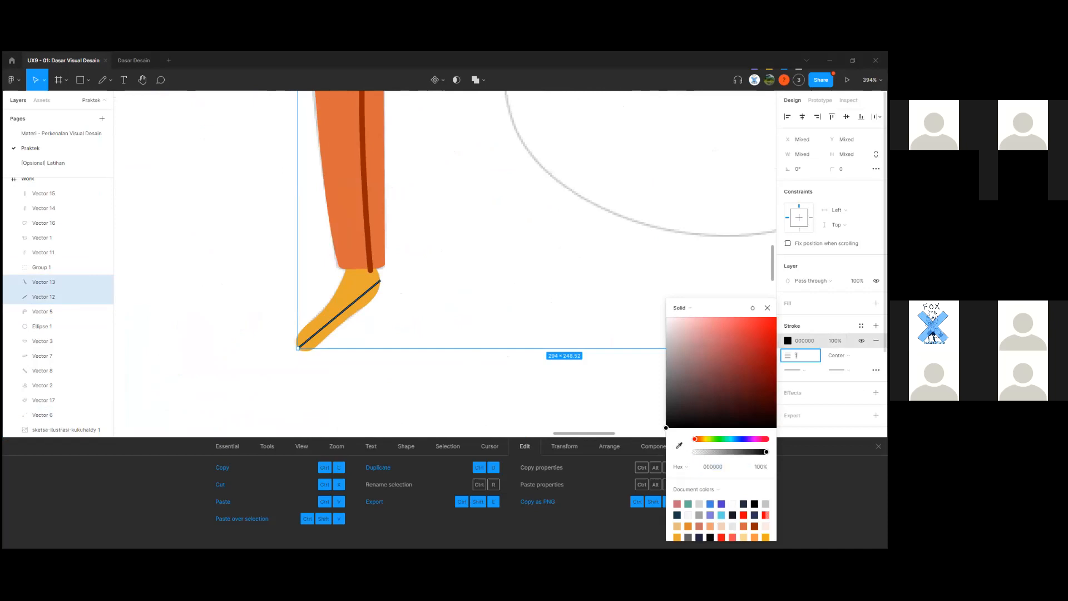
{"action": "left_click", "coordinate": [835, 340]}
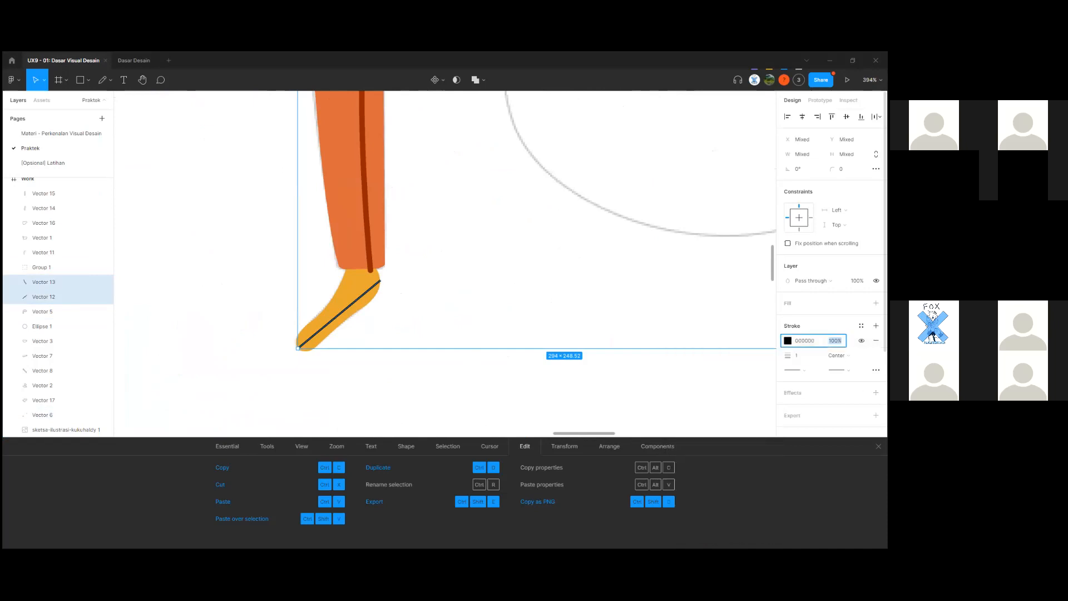
{"action": "type", "text": "50"}
{"action": "key", "text": "Return"}
{"action": "left_click", "coordinate": [722, 331]}
{"action": "scroll", "coordinate": [722, 331], "scroll_direction": "down", "scroll_amount": 7}
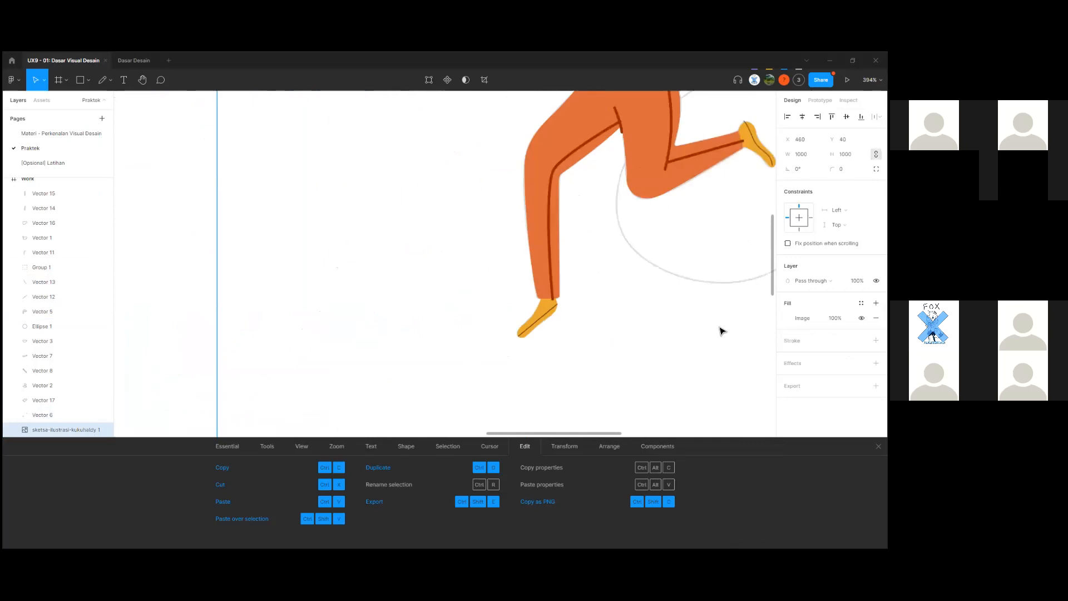
{"action": "left_click_drag", "start_coordinate": [592, 341], "coordinate": [324, 435]}
{"action": "scroll", "coordinate": [414, 350], "scroll_direction": "up", "scroll_amount": 5}
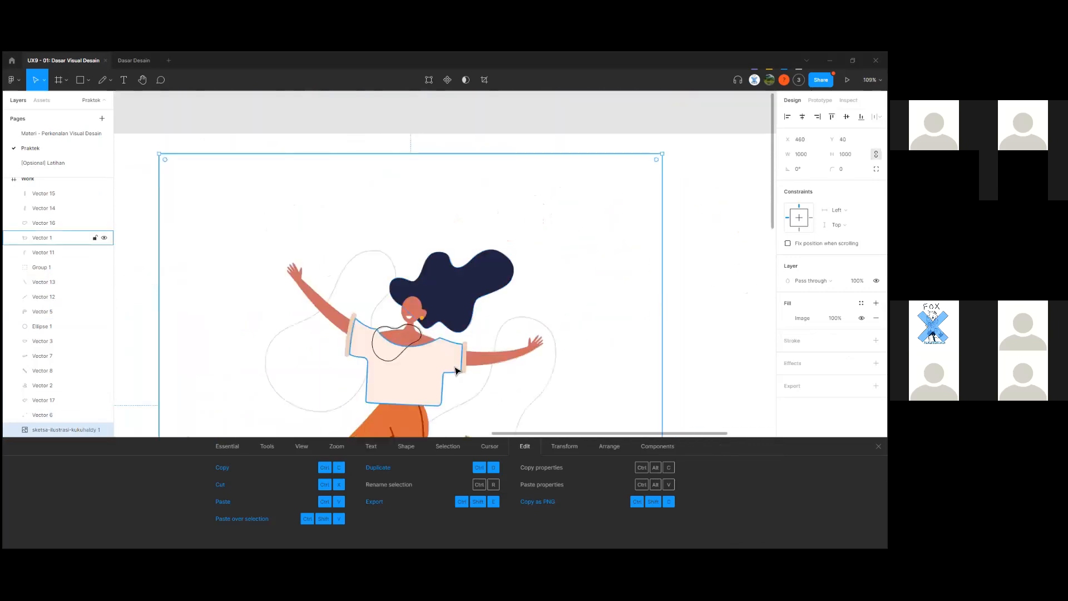
Set the necklace line's (Vector 16) stroke weight to 3.
{"action": "scroll", "coordinate": [414, 351], "scroll_direction": "up", "scroll_amount": 4}
{"action": "left_click", "coordinate": [415, 351]}
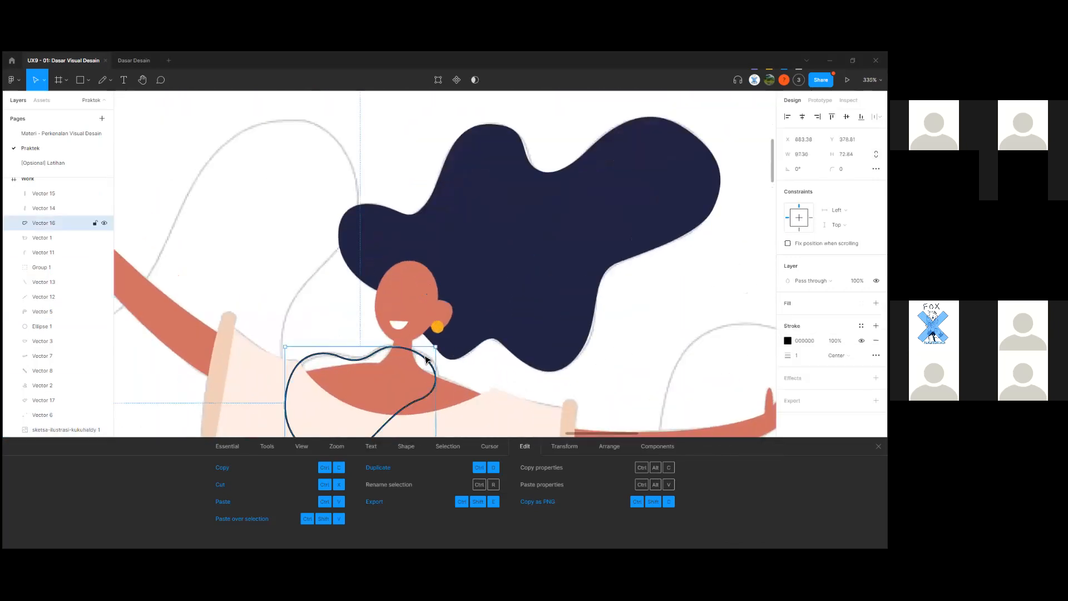
{"action": "scroll", "coordinate": [413, 355], "scroll_direction": "up", "scroll_amount": 3}
{"action": "double_click", "coordinate": [412, 358]}
{"action": "scroll", "coordinate": [411, 358], "scroll_direction": "up", "scroll_amount": 3}
{"action": "scroll", "coordinate": [334, 311], "scroll_direction": "down", "scroll_amount": 1}
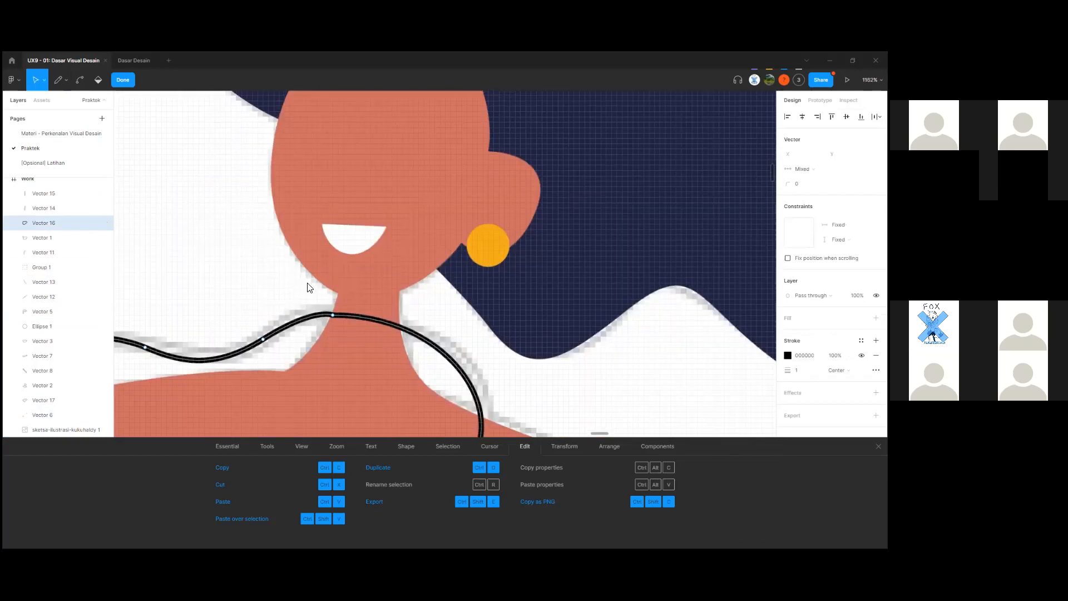
{"action": "scroll", "coordinate": [351, 323], "scroll_direction": "down", "scroll_amount": 5}
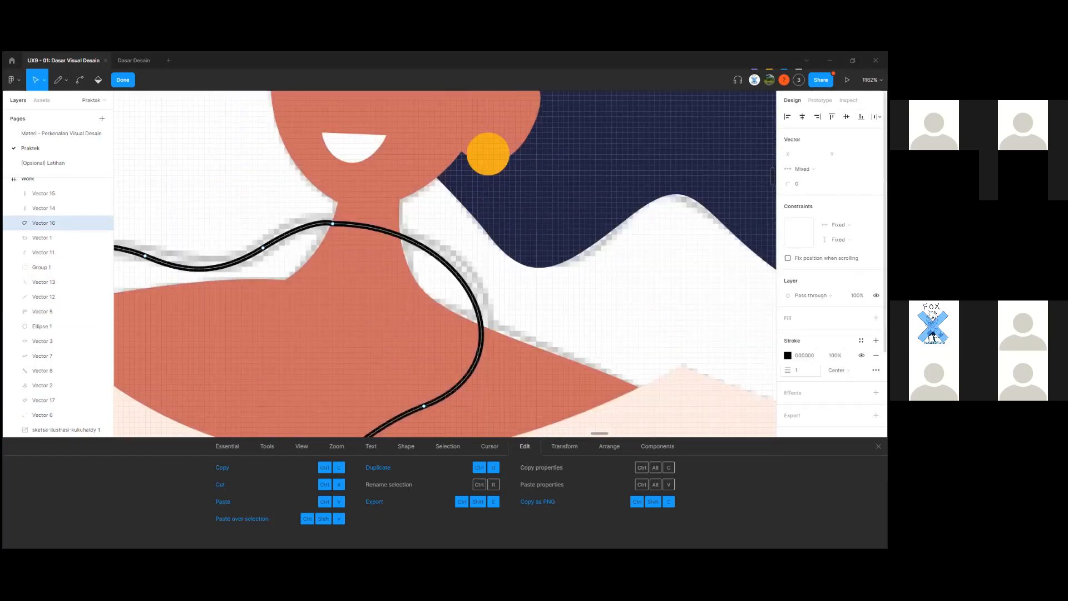
{"action": "type", "text": "3"}
{"action": "key", "text": "Return"}
Drag the necklace's top anchor point slightly down to reshape the curve.
{"action": "left_click", "coordinate": [437, 256]}
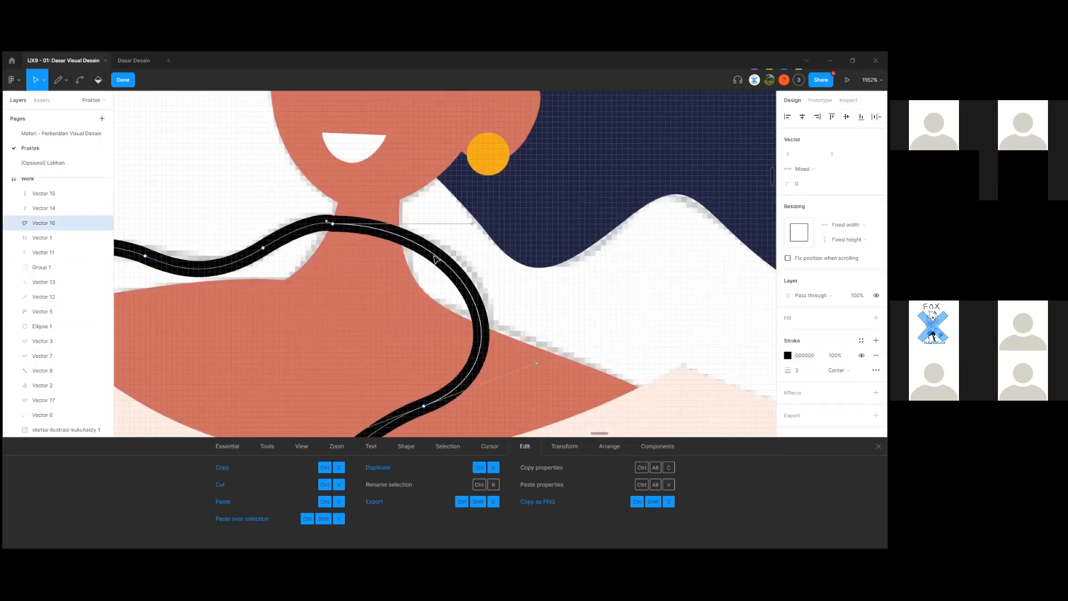
{"action": "scroll", "coordinate": [334, 225], "scroll_direction": "up", "scroll_amount": 2}
{"action": "left_click", "coordinate": [333, 225]}
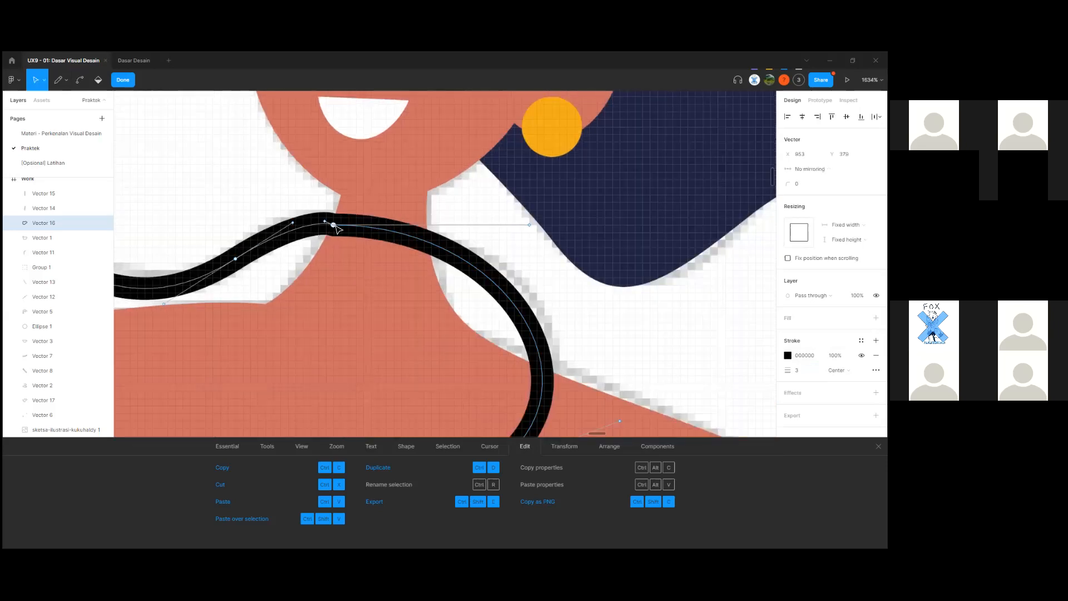
{"action": "key", "text": "Escape"}
{"action": "double_click", "coordinate": [357, 228]}
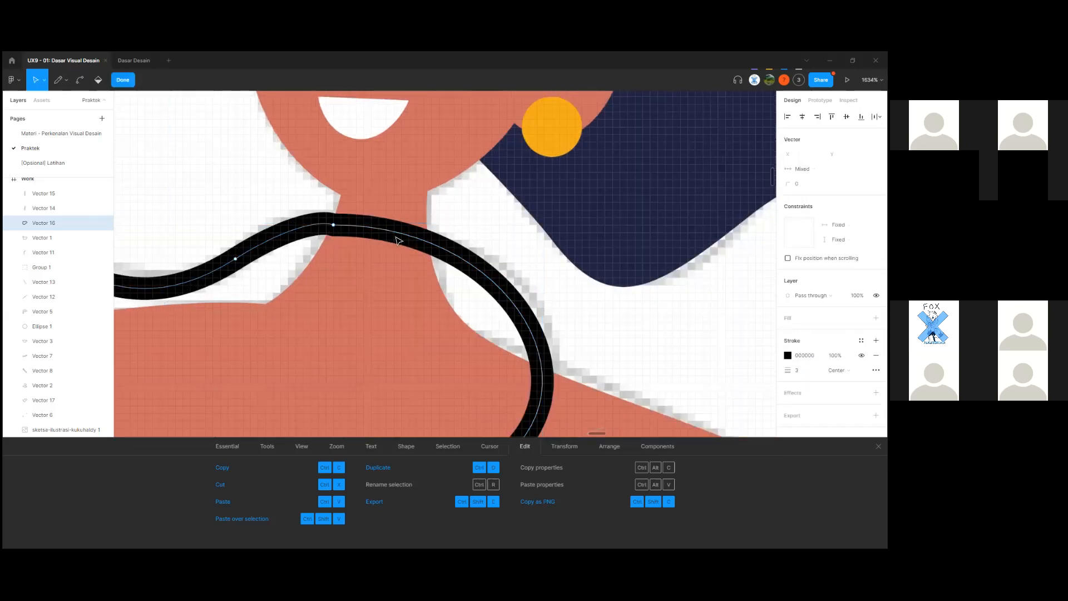
{"action": "left_click", "coordinate": [333, 225]}
{"action": "mouse_move", "coordinate": [325, 222]}
{"action": "left_mouse_down"}
{"action": "mouse_move", "coordinate": [310, 232]}
{"action": "mouse_move", "coordinate": [320, 232]}
{"action": "left_mouse_up"}
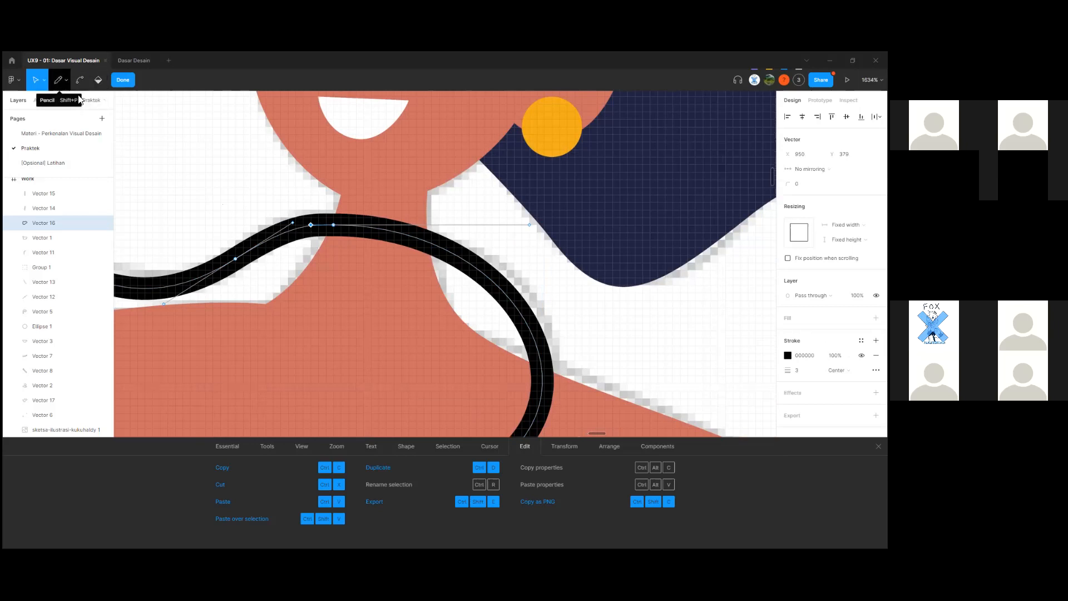
{"action": "left_click", "coordinate": [438, 256]}
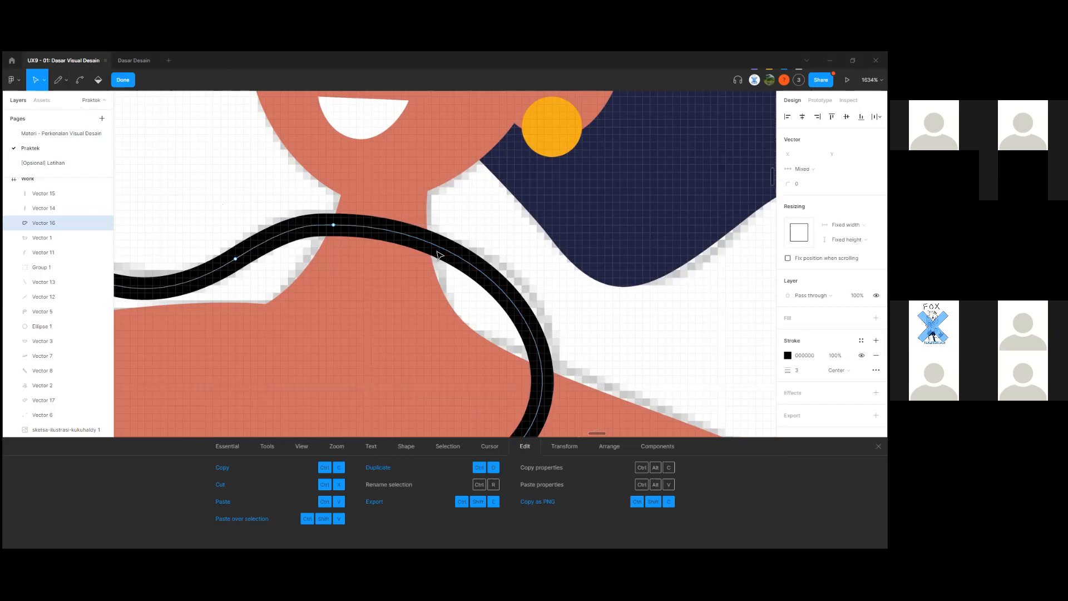
{"action": "key", "text": "Escape"}
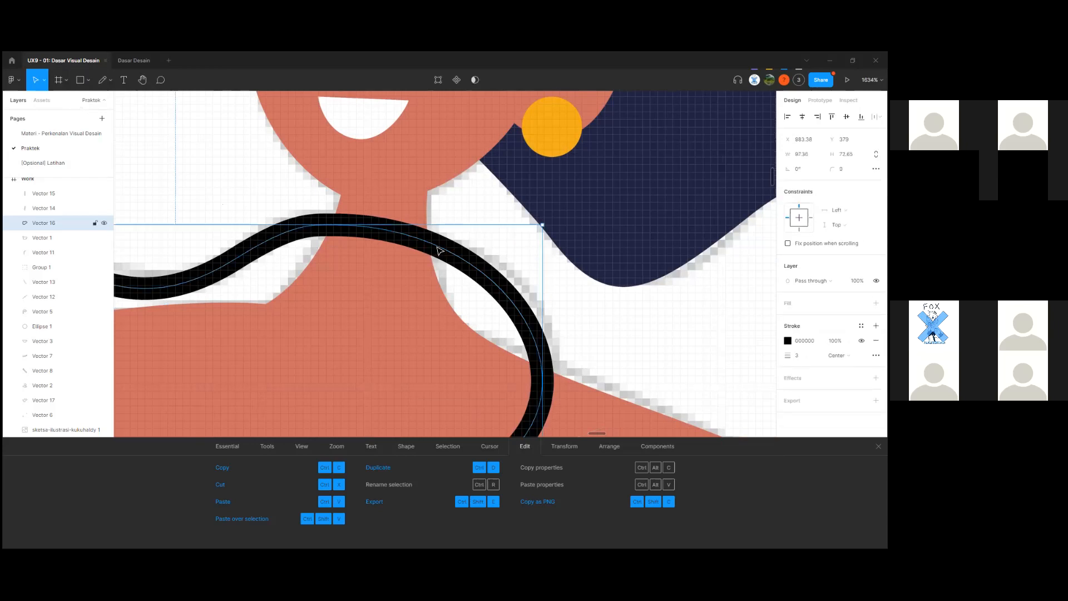
Add a new anchor point on the necklace just right of the neck with the Pen tool.
{"action": "double_click", "coordinate": [437, 249]}
{"action": "key", "text": "p"}
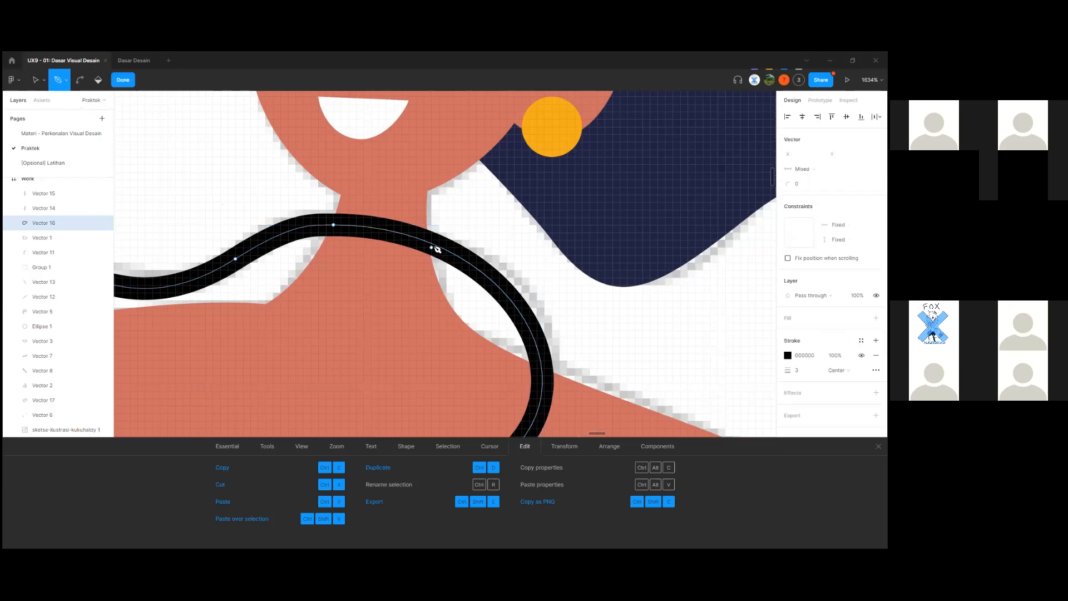
{"action": "left_click", "coordinate": [428, 243]}
Delete the necklace segment crossing the neck and curve the right-hand end into an arc.
{"action": "key", "text": "v"}
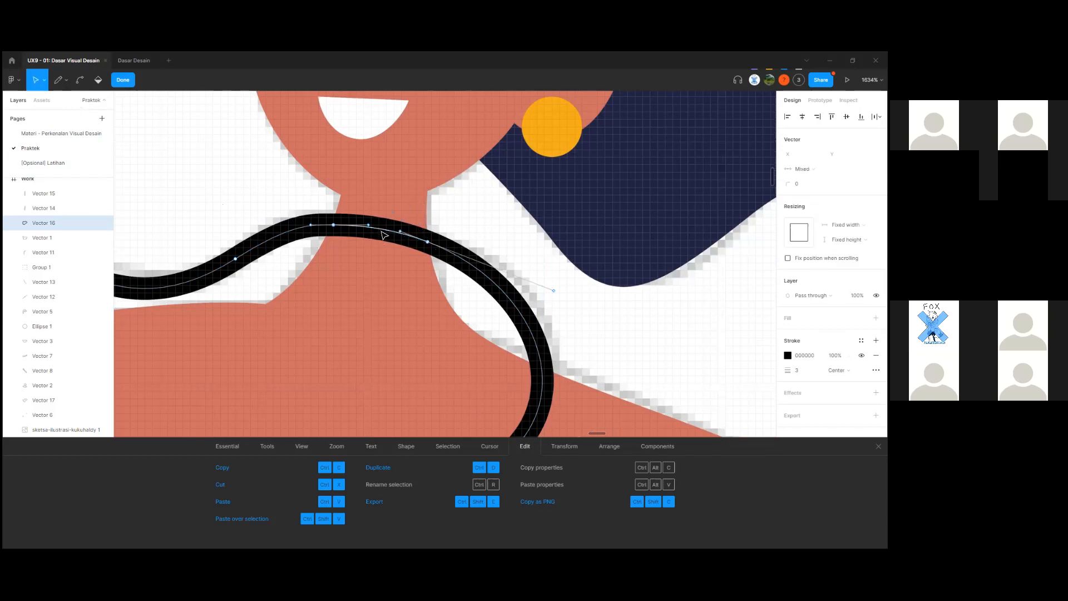
{"action": "left_click", "coordinate": [384, 235]}
{"action": "key", "text": "Delete"}
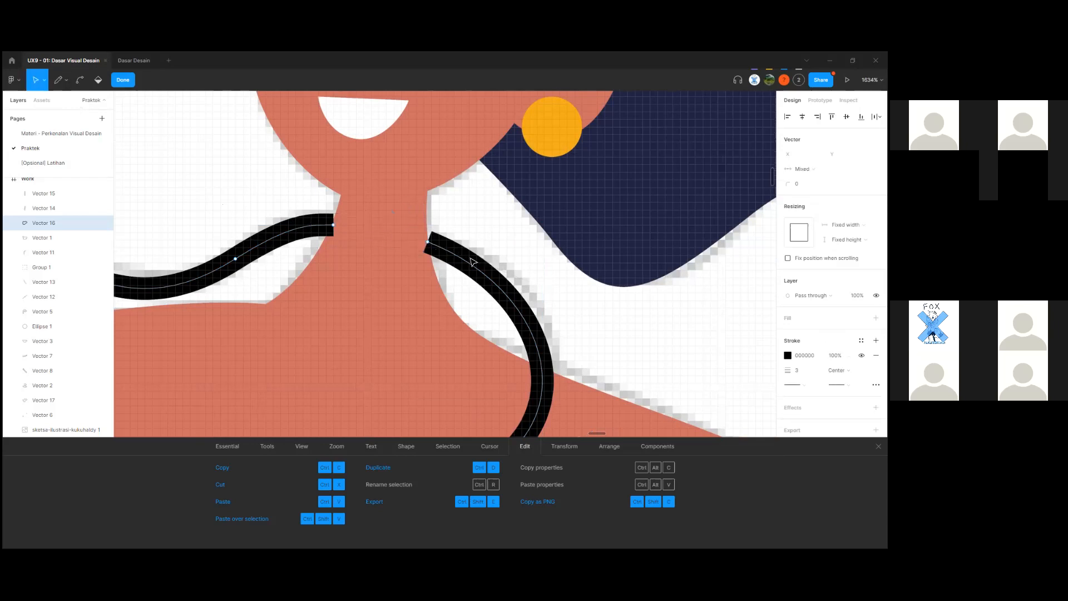
{"action": "scroll", "coordinate": [472, 261], "scroll_direction": "up", "scroll_amount": 3}
{"action": "left_click", "coordinate": [413, 235]}
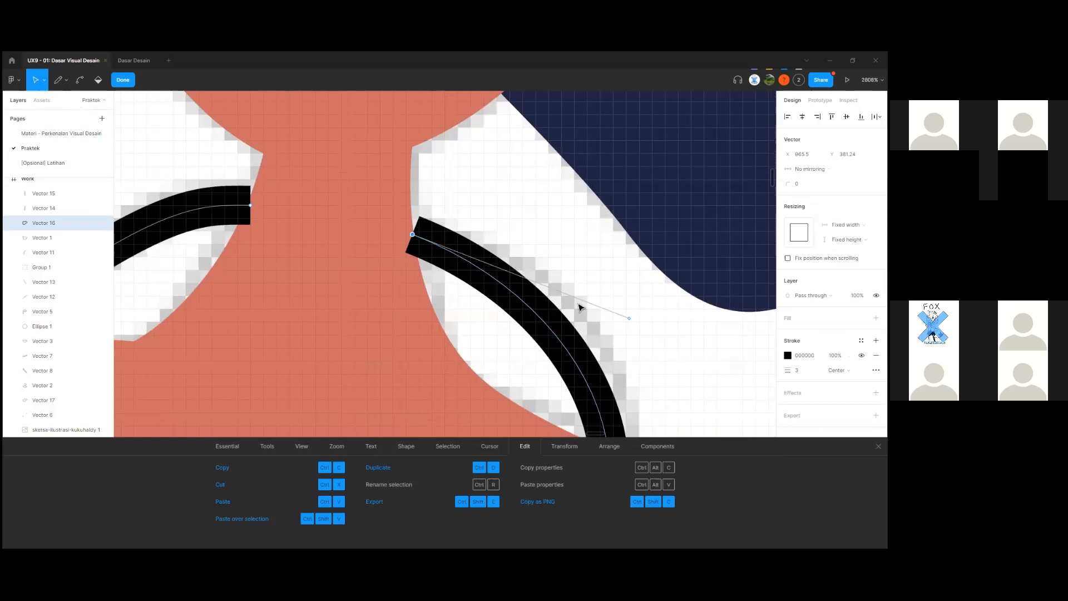
{"action": "mouse_move", "coordinate": [633, 324]}
{"action": "left_mouse_down"}
{"action": "mouse_move", "coordinate": [661, 298]}
{"action": "mouse_move", "coordinate": [689, 232]}
{"action": "mouse_move", "coordinate": [684, 206]}
{"action": "left_mouse_up"}
Bend the left necklace piece's end upward by dragging its curve handle.
{"action": "left_click", "coordinate": [226, 206]}
{"action": "mouse_move", "coordinate": [229, 270]}
{"action": "left_mouse_down"}
{"action": "mouse_move", "coordinate": [426, 302]}
{"action": "mouse_move", "coordinate": [413, 290]}
{"action": "left_mouse_up"}
{"action": "left_click", "coordinate": [394, 224]}
{"action": "mouse_move", "coordinate": [394, 225]}
{"action": "left_mouse_down"}
{"action": "mouse_move", "coordinate": [382, 203]}
{"action": "mouse_move", "coordinate": [378, 211]}
{"action": "left_mouse_up"}
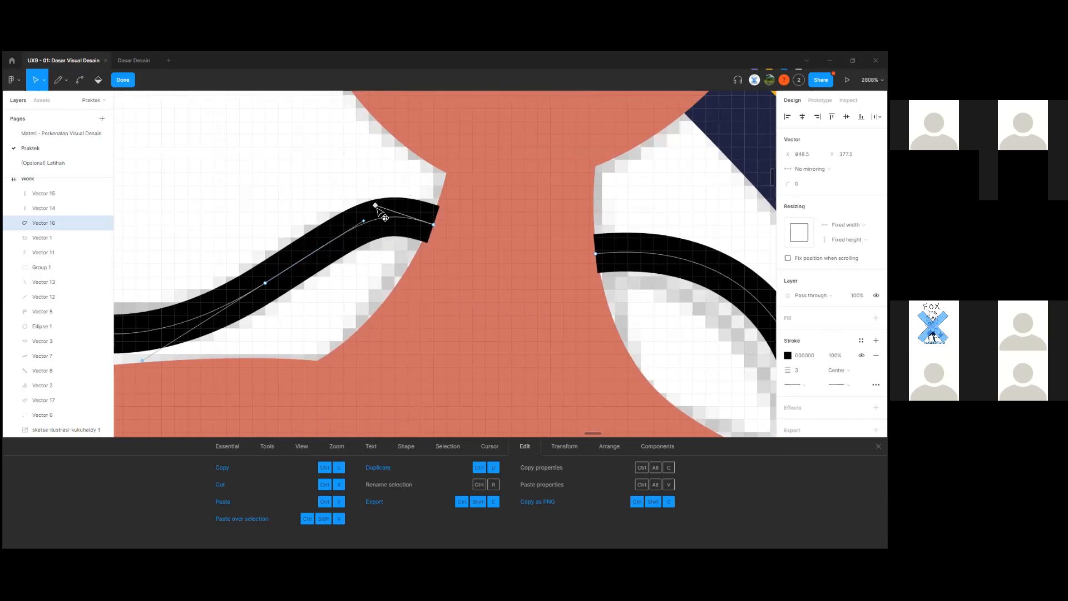
{"action": "key", "text": "Escape"}
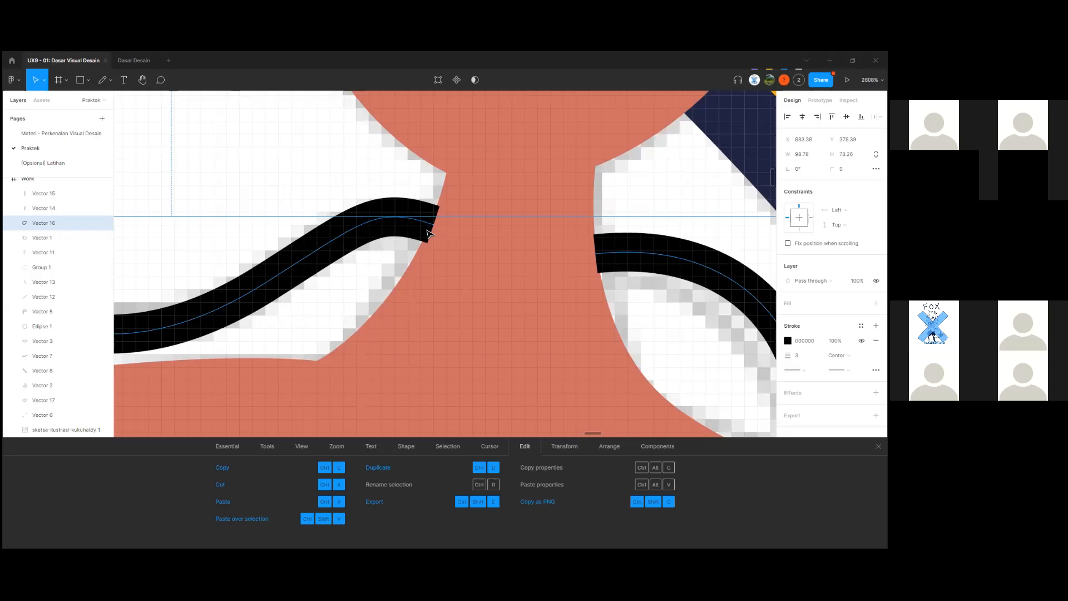
Turn off the pixel grid from the main menu's View options.
{"action": "double_click", "coordinate": [433, 234]}
{"action": "key", "text": "Escape"}
{"action": "scroll", "coordinate": [433, 228], "scroll_direction": "up", "scroll_amount": 3}
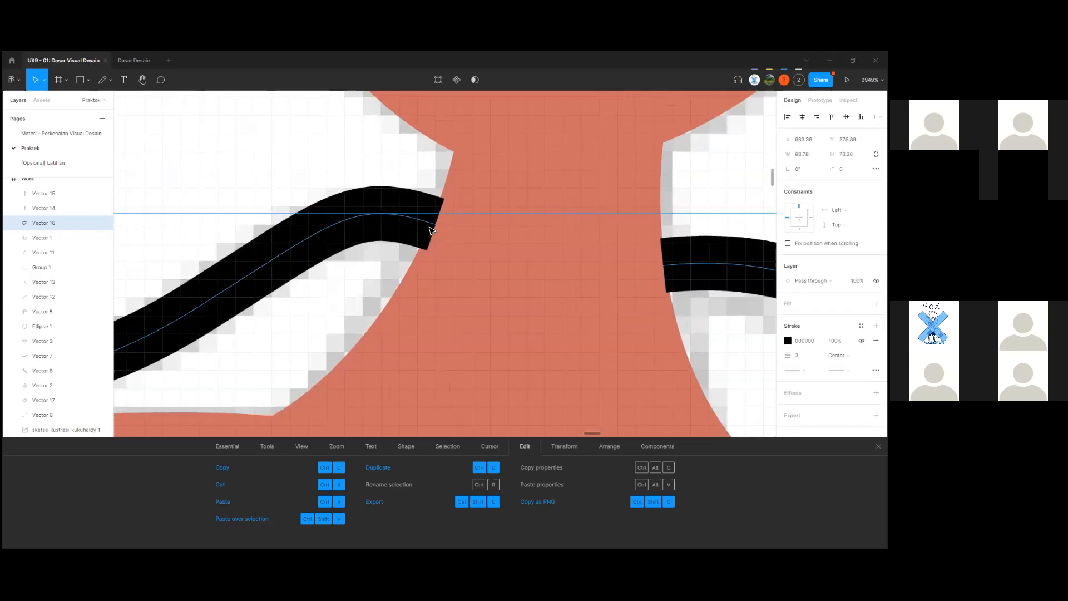
{"action": "left_click", "coordinate": [12, 80]}
{"action": "mouse_move", "coordinate": [61, 134]}
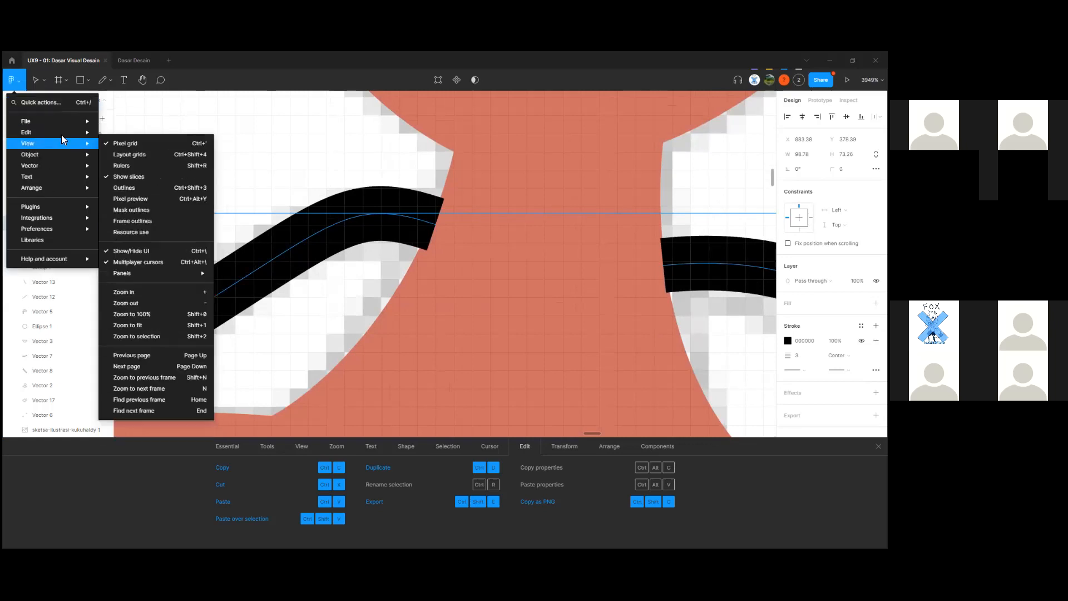
{"action": "left_click", "coordinate": [134, 144]}
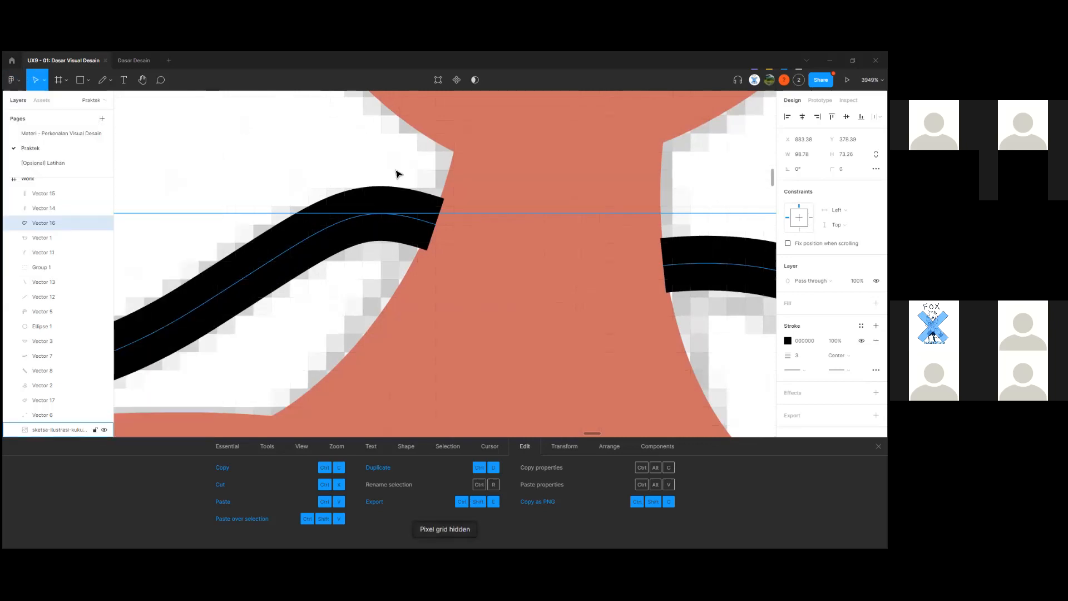
Smooth the left piece's end at the neck by adjusting its endpoint handle.
{"action": "double_click", "coordinate": [434, 227]}
{"action": "key", "text": "Escape"}
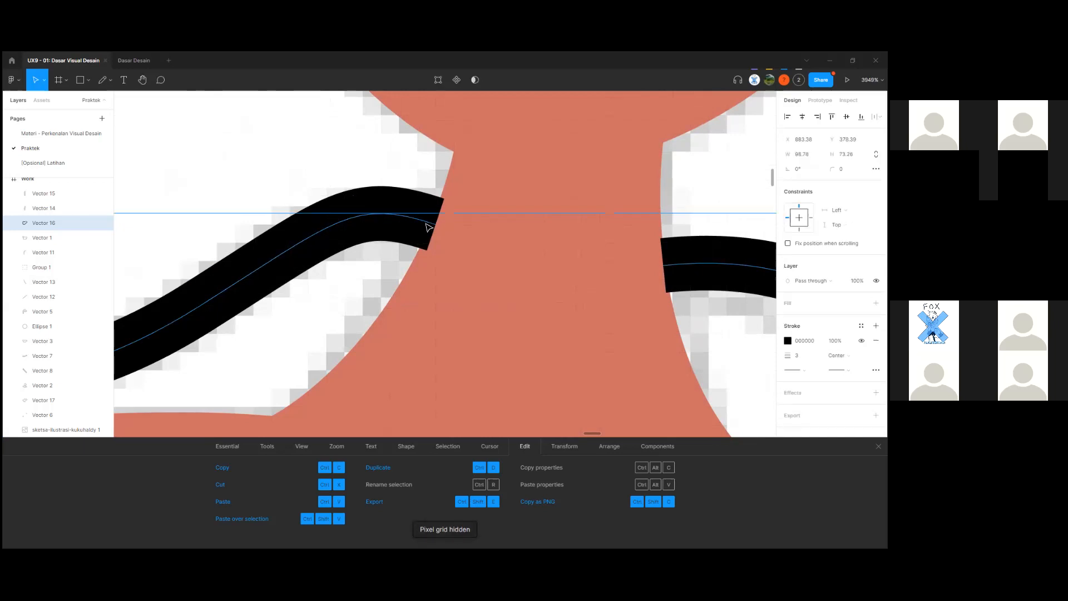
{"action": "scroll", "coordinate": [438, 226], "scroll_direction": "up", "scroll_amount": 1}
{"action": "scroll", "coordinate": [437, 229], "scroll_direction": "up", "scroll_amount": 2}
{"action": "double_click", "coordinate": [432, 226]}
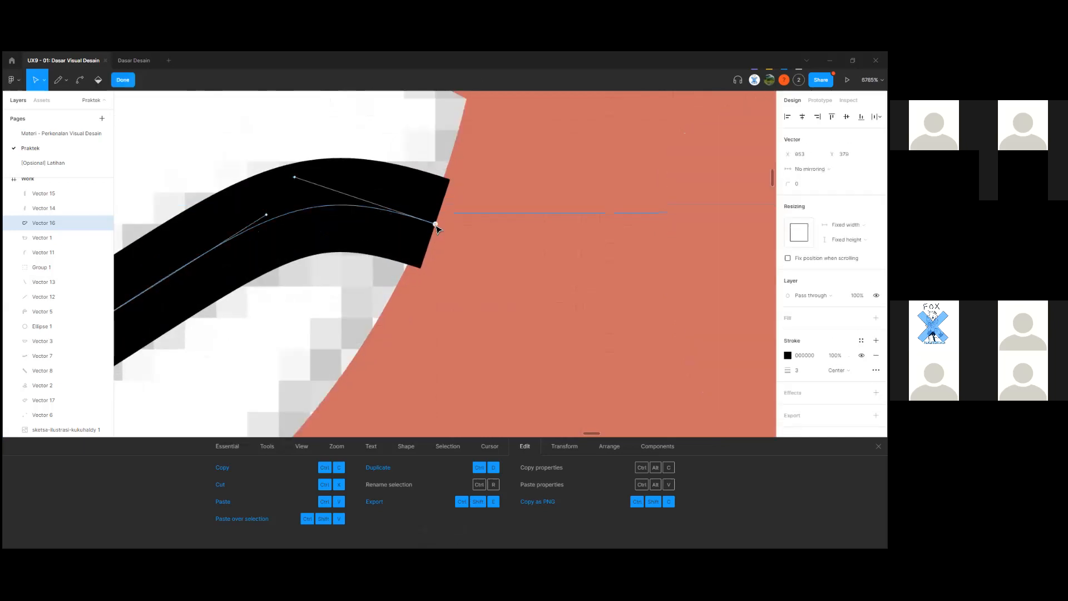
{"action": "key", "text": "Escape"}
{"action": "double_click", "coordinate": [429, 223]}
{"action": "left_click", "coordinate": [435, 225]}
{"action": "left_click", "coordinate": [295, 177]}
{"action": "left_click_drag", "start_coordinate": [295, 177], "coordinate": [308, 169]}
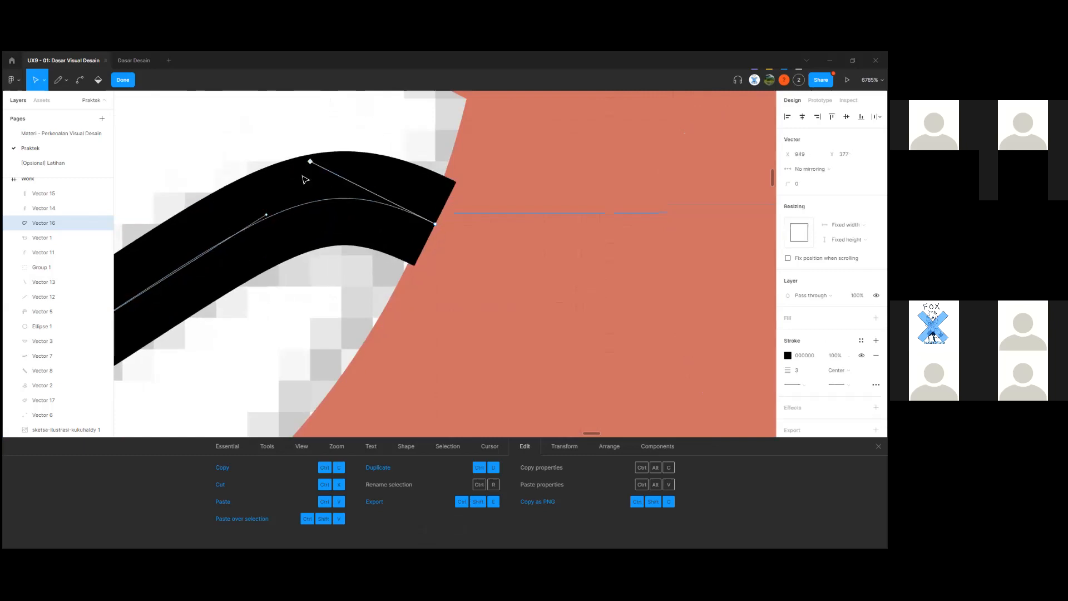
{"action": "scroll", "coordinate": [443, 252], "scroll_direction": "down", "scroll_amount": 3}
{"action": "scroll", "coordinate": [528, 280], "scroll_direction": "down", "scroll_amount": 5}
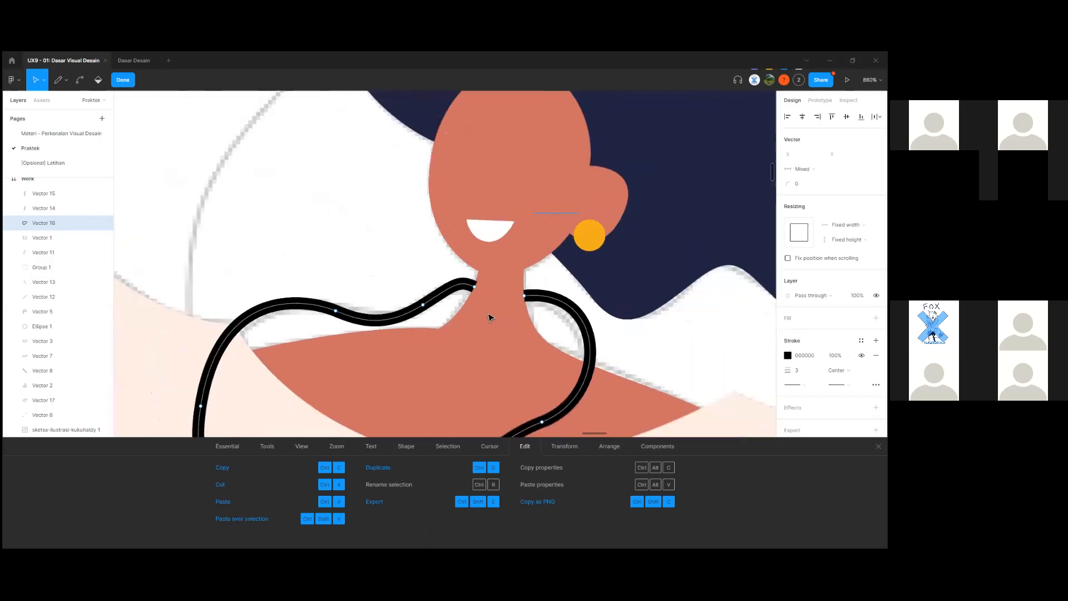
{"action": "scroll", "coordinate": [490, 315], "scroll_direction": "down", "scroll_amount": 3}
Colour the necklace stroke golden yellow, sampled with the eyedropper from the reference palette.
{"action": "key", "text": "Escape"}
{"action": "scroll", "coordinate": [613, 214], "scroll_direction": "down", "scroll_amount": 3}
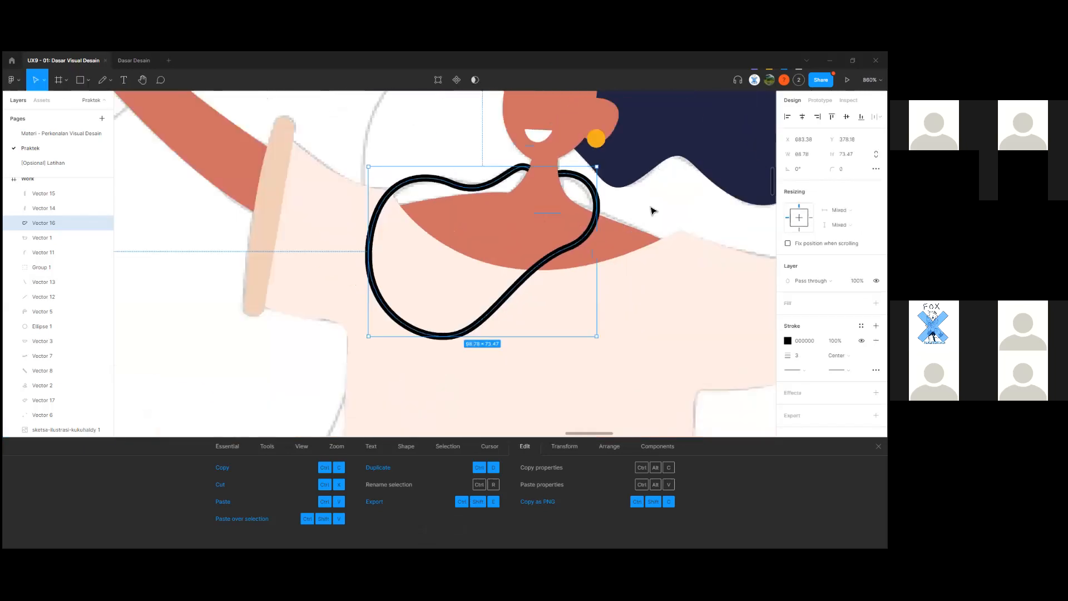
{"action": "left_click", "coordinate": [651, 210]}
{"action": "left_click_drag", "start_coordinate": [651, 208], "coordinate": [515, 265]}
{"action": "left_click", "coordinate": [464, 262]}
{"action": "scroll", "coordinate": [499, 281], "scroll_direction": "down", "scroll_amount": 6}
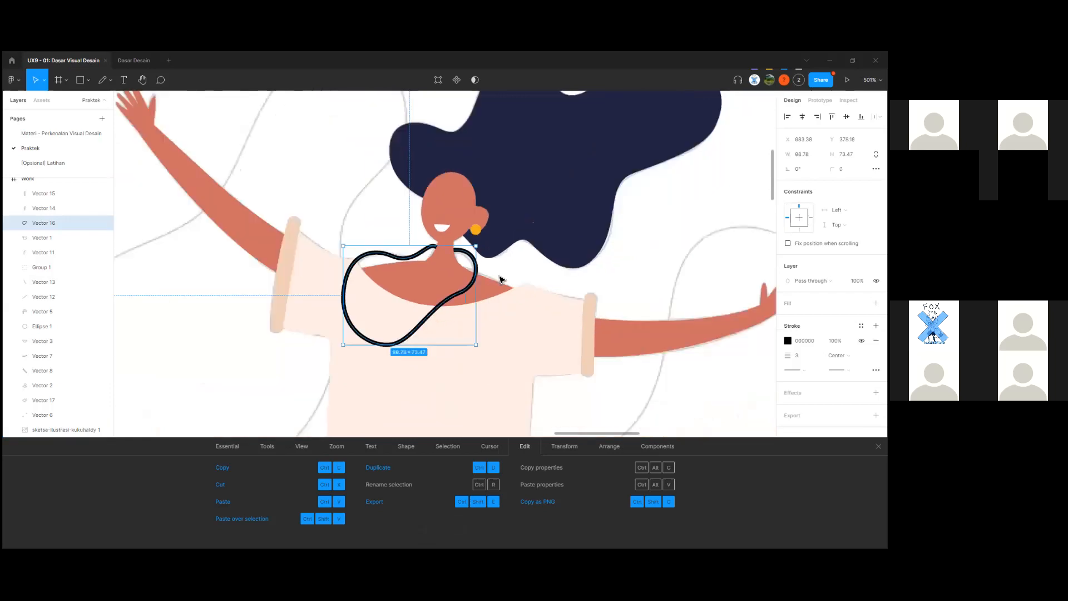
{"action": "left_click_drag", "start_coordinate": [372, 334], "coordinate": [601, 319]}
{"action": "scroll", "coordinate": [564, 313], "scroll_direction": "down", "scroll_amount": 3}
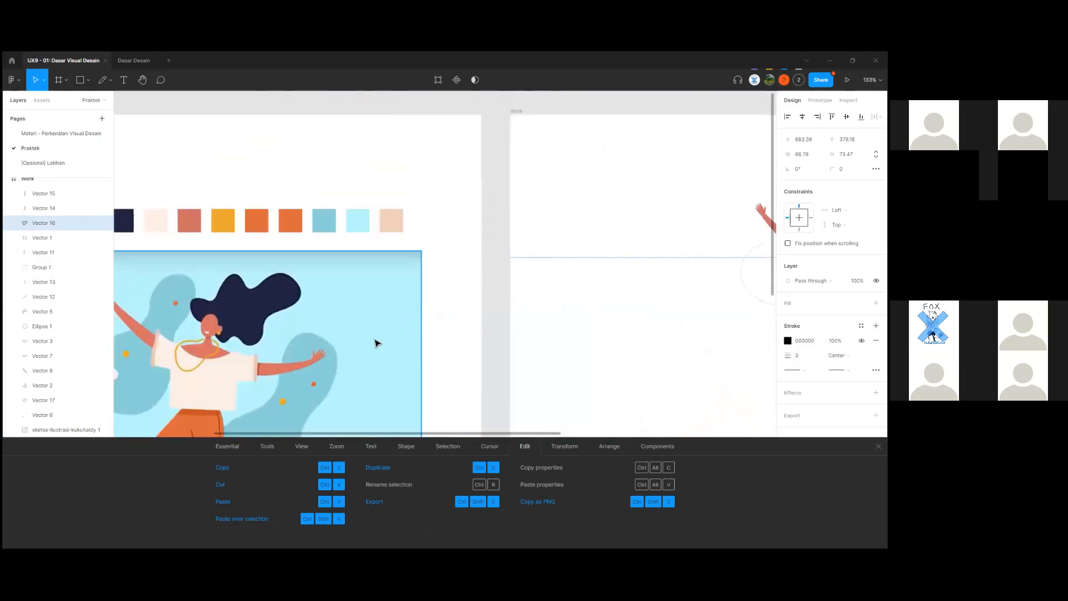
{"action": "left_click_drag", "start_coordinate": [212, 381], "coordinate": [319, 332]}
{"action": "scroll", "coordinate": [319, 333], "scroll_direction": "up", "scroll_amount": 3}
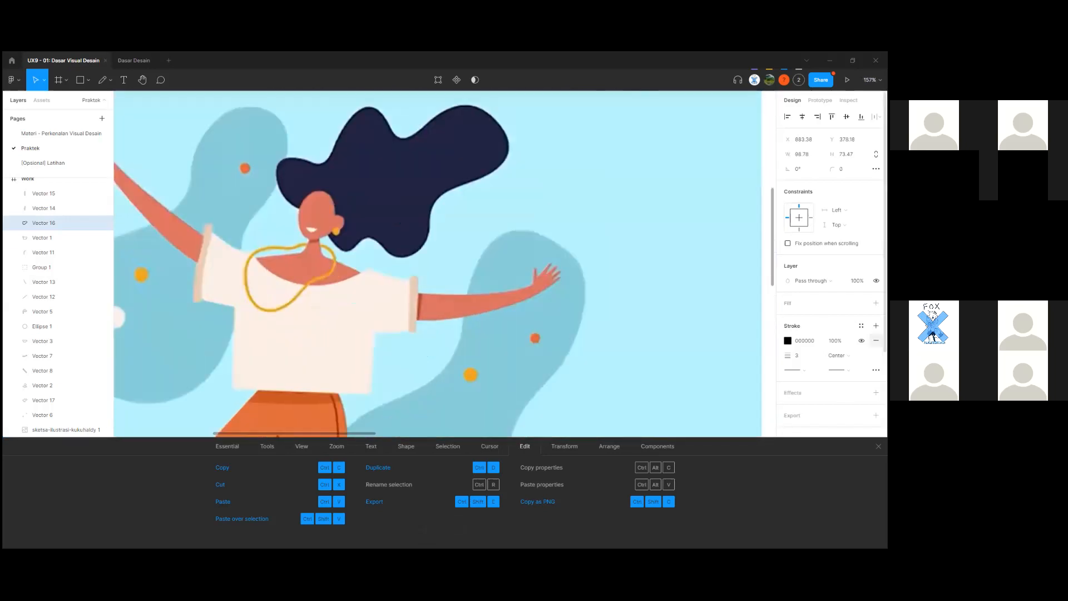
{"action": "left_click", "coordinate": [788, 340]}
{"action": "left_click", "coordinate": [679, 445]}
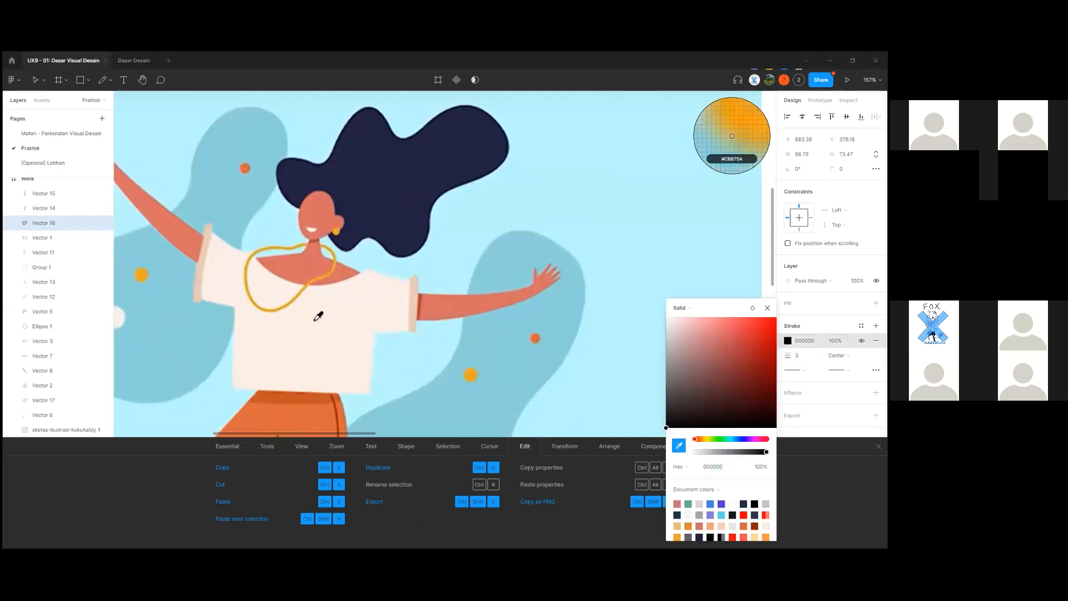
{"action": "scroll", "coordinate": [369, 286], "scroll_direction": "up", "scroll_amount": 3}
{"action": "left_click", "coordinate": [358, 167]}
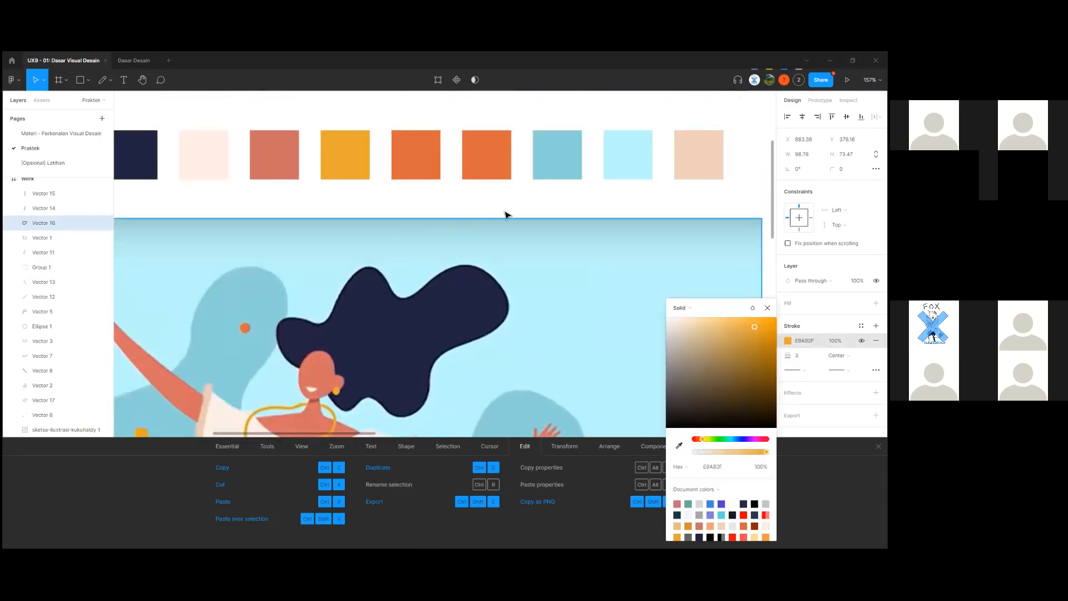
{"action": "left_click", "coordinate": [711, 295]}
Hide the sketch image layer behind the figure using its eye icon.
{"action": "left_click_drag", "start_coordinate": [711, 296], "coordinate": [253, 341]}
{"action": "left_click_drag", "start_coordinate": [729, 331], "coordinate": [239, 321]}
{"action": "scroll", "coordinate": [553, 303], "scroll_direction": "up", "scroll_amount": 3}
{"action": "scroll", "coordinate": [553, 304], "scroll_direction": "up", "scroll_amount": 5}
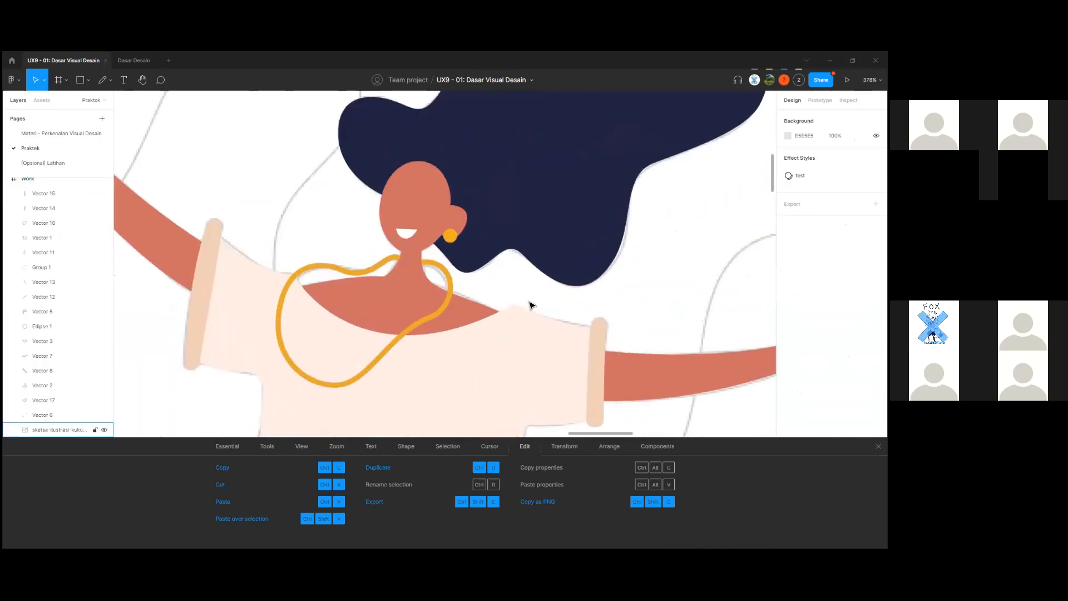
{"action": "scroll", "coordinate": [531, 305], "scroll_direction": "down", "scroll_amount": 6}
{"action": "scroll", "coordinate": [550, 301], "scroll_direction": "down", "scroll_amount": 3}
{"action": "scroll", "coordinate": [553, 294], "scroll_direction": "up", "scroll_amount": 1}
{"action": "scroll", "coordinate": [554, 295], "scroll_direction": "down", "scroll_amount": 3}
{"action": "scroll", "coordinate": [554, 294], "scroll_direction": "up", "scroll_amount": 4}
{"action": "scroll", "coordinate": [553, 294], "scroll_direction": "down", "scroll_amount": 2}
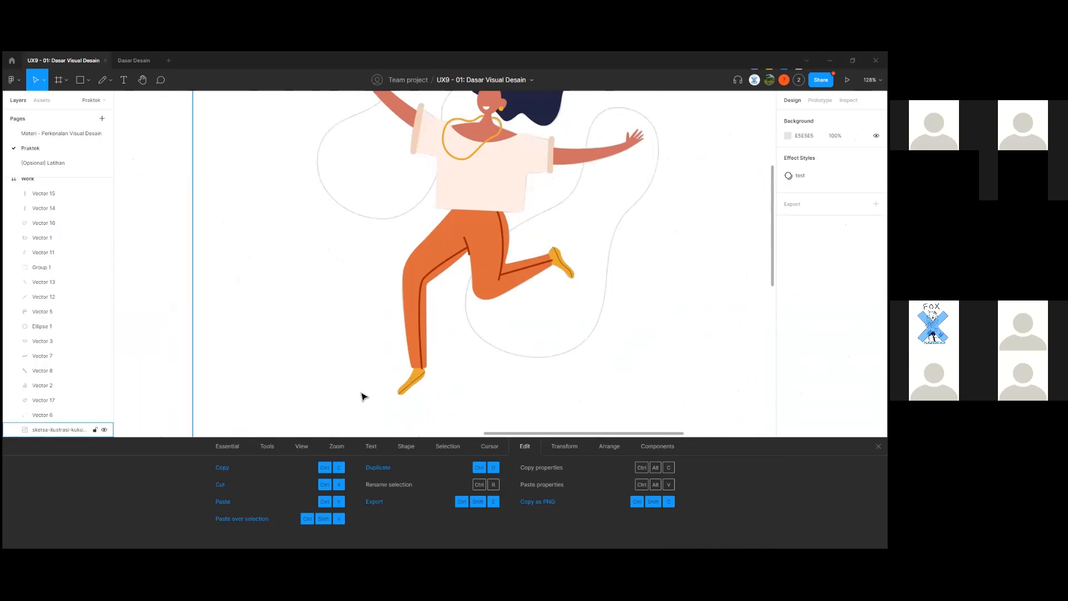
{"action": "scroll", "coordinate": [396, 312], "scroll_direction": "up", "scroll_amount": 4}
{"action": "scroll", "coordinate": [409, 311], "scroll_direction": "left", "scroll_amount": 2}
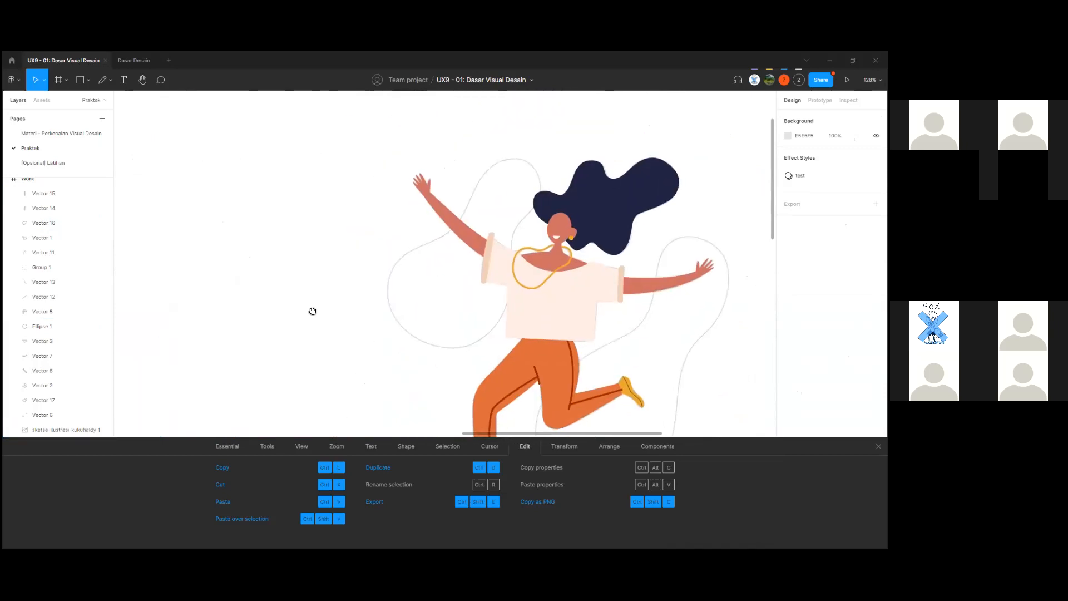
{"action": "scroll", "coordinate": [536, 327], "scroll_direction": "up", "scroll_amount": 5}
{"action": "scroll", "coordinate": [536, 326], "scroll_direction": "down", "scroll_amount": 4}
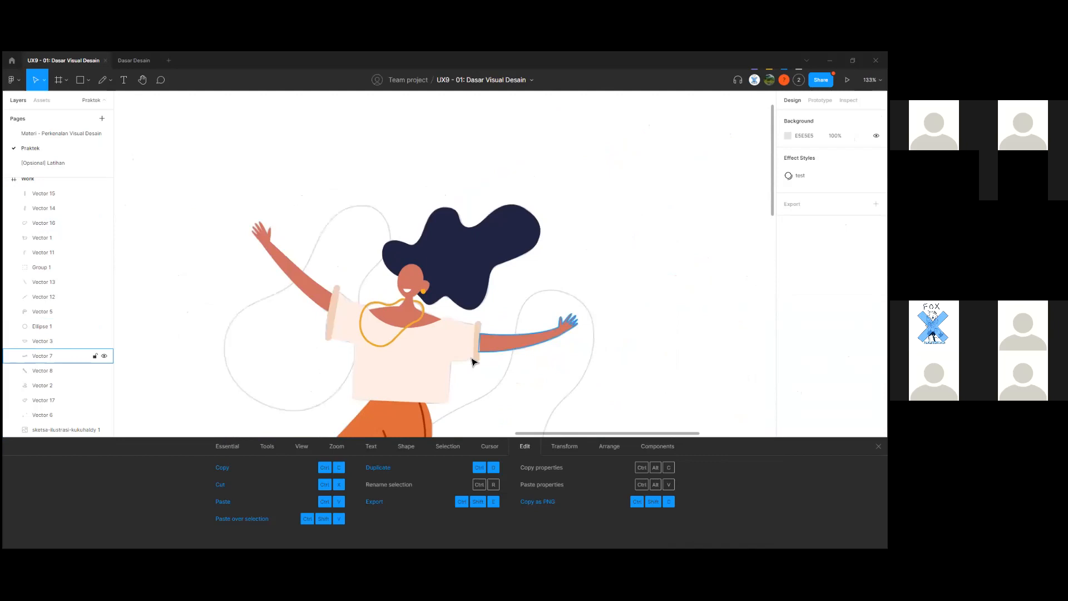
{"action": "scroll", "coordinate": [470, 353], "scroll_direction": "up", "scroll_amount": 6}
{"action": "left_click", "coordinate": [373, 331]}
{"action": "scroll", "coordinate": [373, 328], "scroll_direction": "down", "scroll_amount": 6}
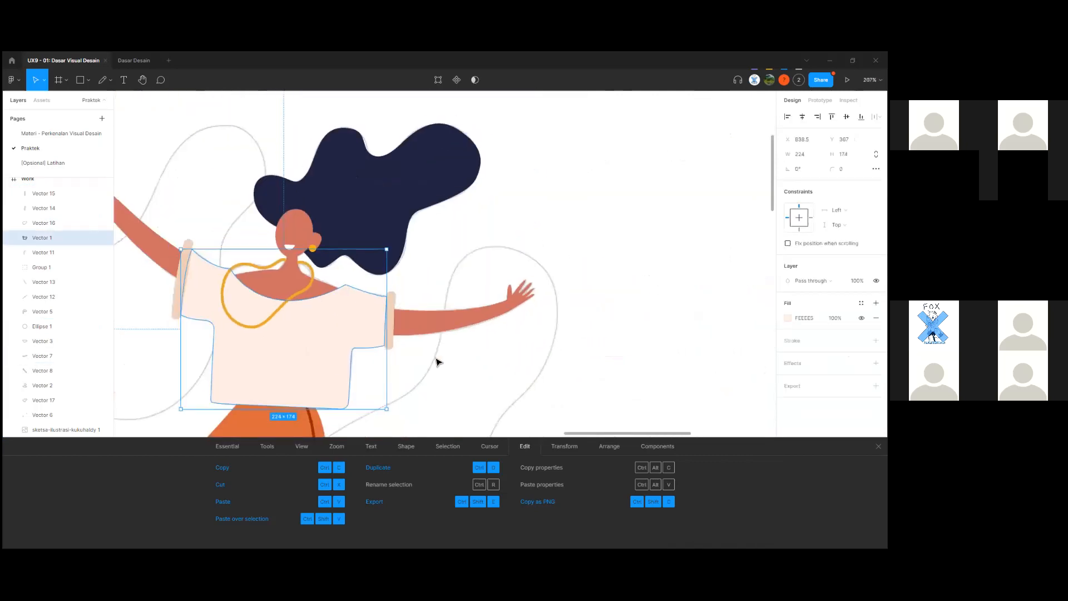
{"action": "left_click", "coordinate": [437, 360]}
{"action": "left_click", "coordinate": [105, 429]}
{"action": "scroll", "coordinate": [183, 378], "scroll_direction": "down", "scroll_amount": 3}
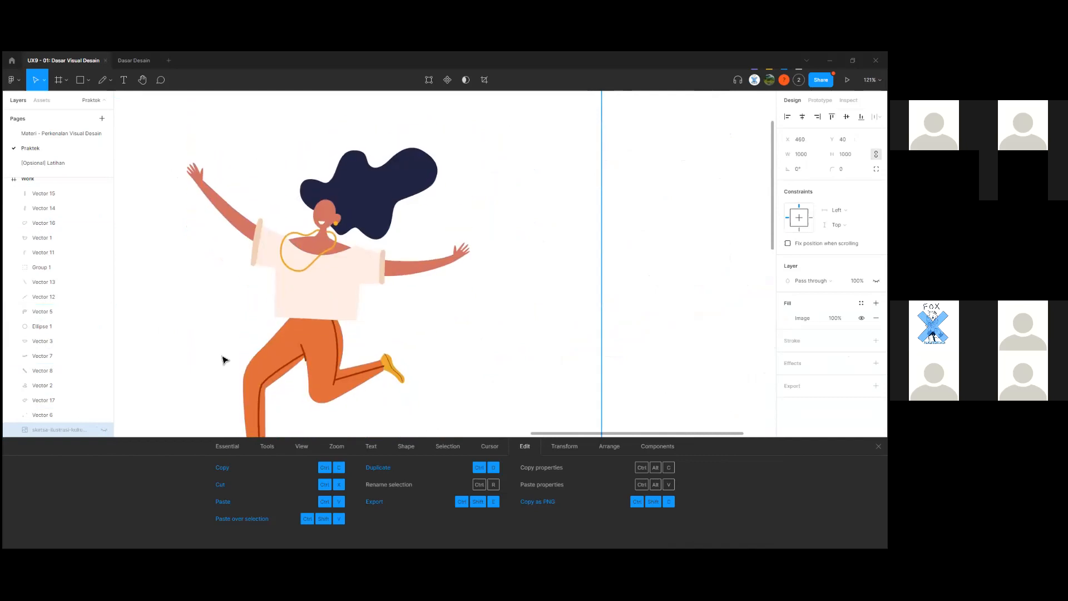
Zoom out to the whole Work frame and close the keyboard shortcuts panel.
{"action": "left_click_drag", "start_coordinate": [222, 356], "coordinate": [327, 310]}
{"action": "scroll", "coordinate": [326, 310], "scroll_direction": "down", "scroll_amount": 3}
{"action": "left_click", "coordinate": [577, 373]}
{"action": "scroll", "coordinate": [533, 368], "scroll_direction": "down", "scroll_amount": 1}
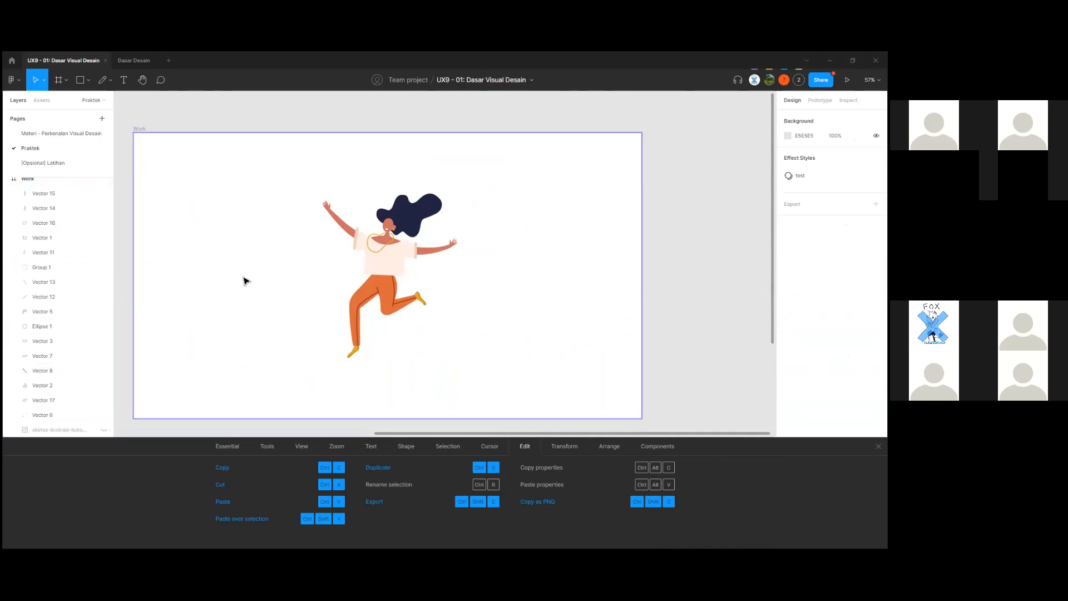
{"action": "scroll", "coordinate": [331, 262], "scroll_direction": "up", "scroll_amount": 5}
{"action": "scroll", "coordinate": [429, 328], "scroll_direction": "up", "scroll_amount": 5}
{"action": "scroll", "coordinate": [484, 352], "scroll_direction": "down", "scroll_amount": 3}
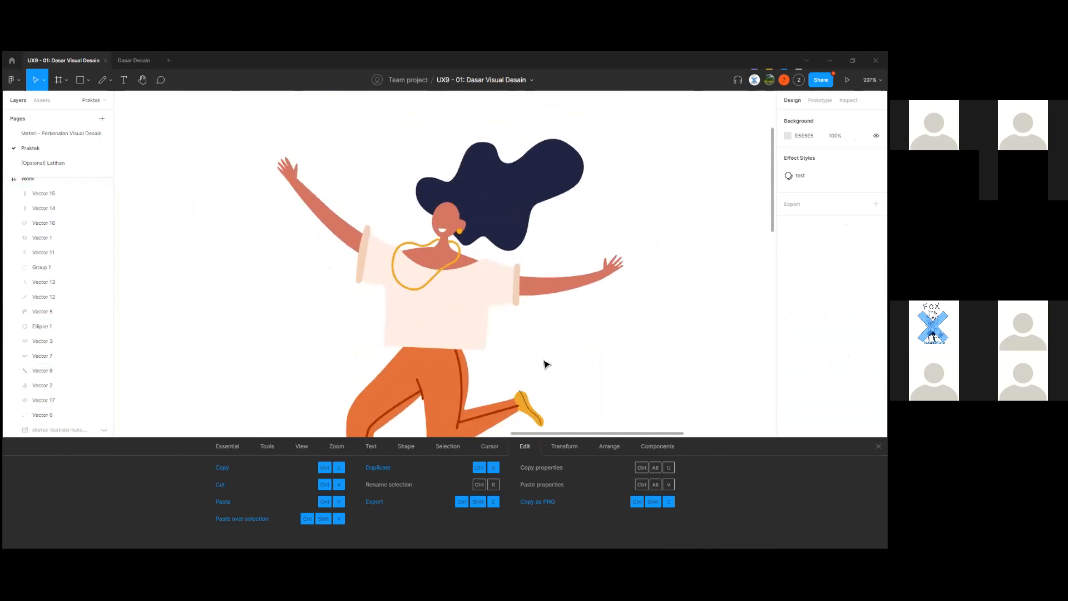
{"action": "scroll", "coordinate": [546, 363], "scroll_direction": "up", "scroll_amount": 2}
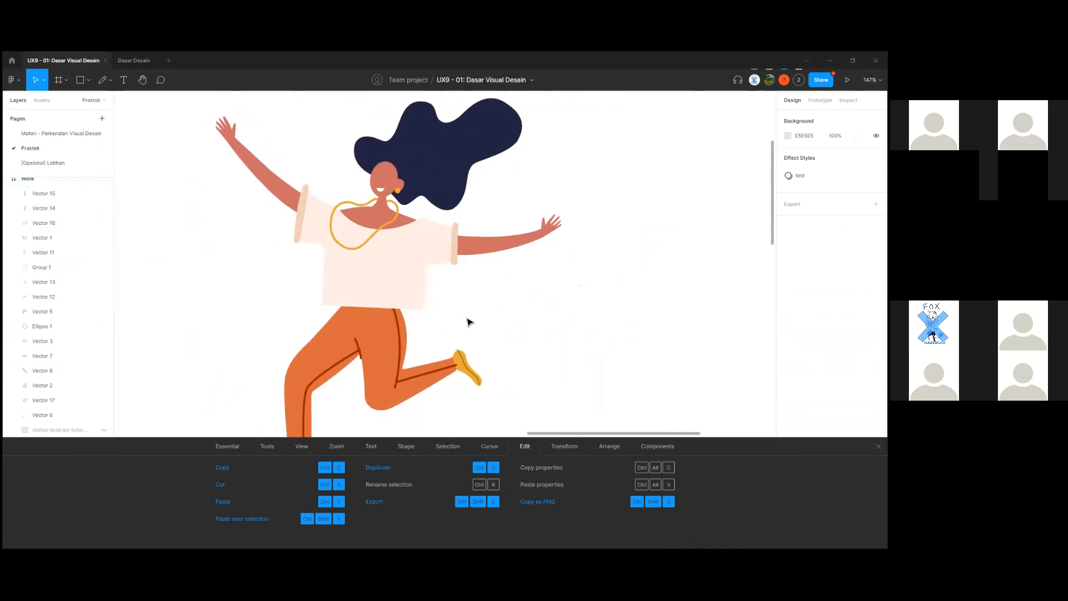
{"action": "scroll", "coordinate": [469, 322], "scroll_direction": "down", "scroll_amount": 3}
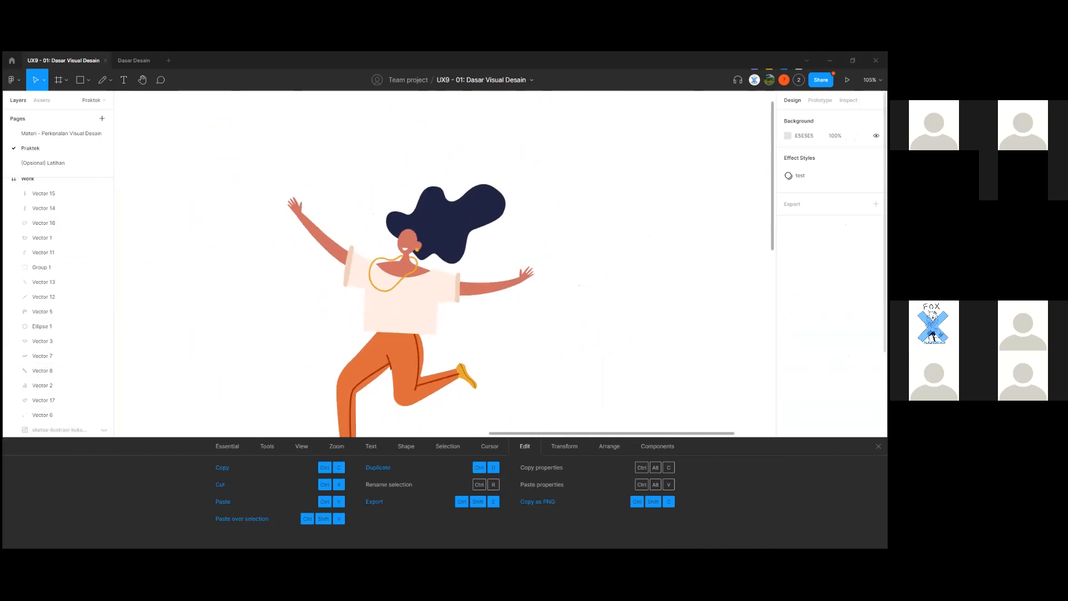
{"action": "left_click", "coordinate": [879, 447]}
Zoom and pan across the coloured Work illustration to inspect it.
{"action": "left_click_drag", "start_coordinate": [485, 441], "coordinate": [594, 452]}
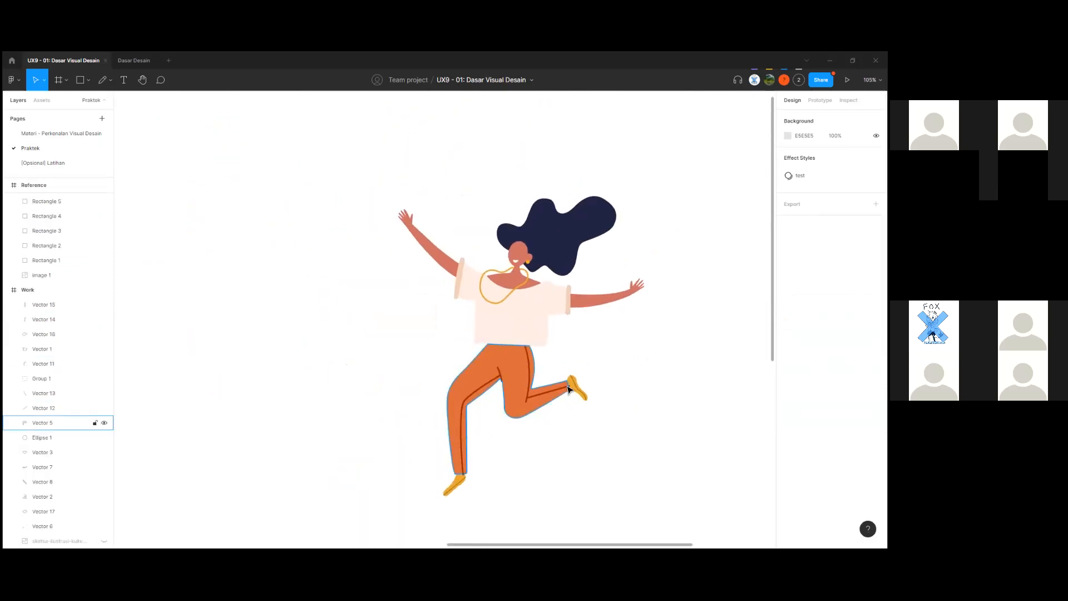
{"action": "scroll", "coordinate": [568, 389], "scroll_direction": "right", "scroll_amount": 3}
{"action": "scroll", "coordinate": [534, 369], "scroll_direction": "up", "scroll_amount": 5}
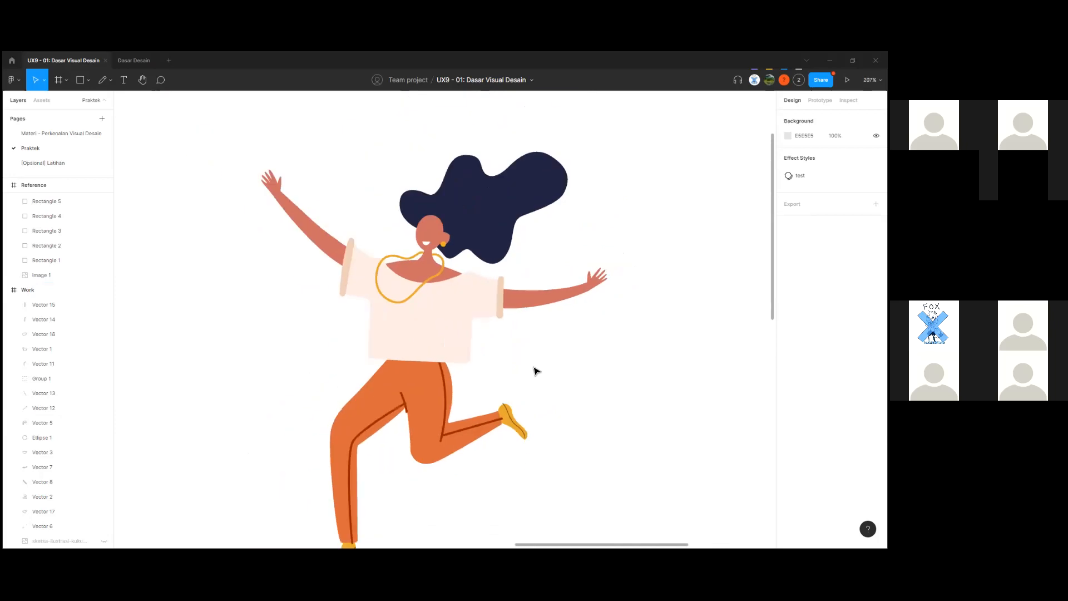
{"action": "scroll", "coordinate": [536, 370], "scroll_direction": "down", "scroll_amount": 5}
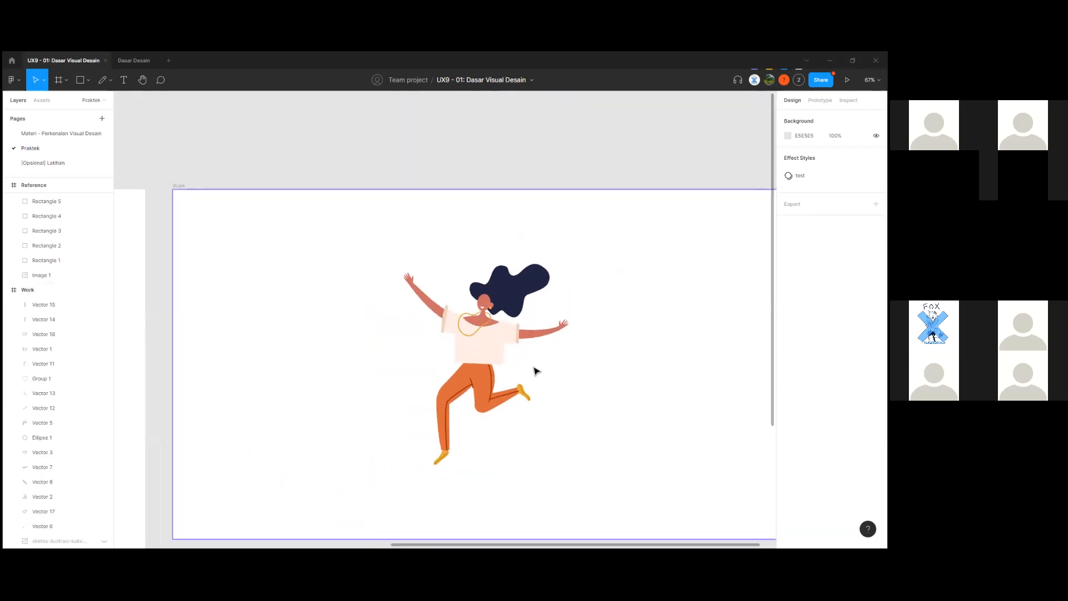
{"action": "scroll", "coordinate": [543, 379], "scroll_direction": "up", "scroll_amount": 6}
{"action": "scroll", "coordinate": [548, 387], "scroll_direction": "down", "scroll_amount": 1}
{"action": "scroll", "coordinate": [499, 377], "scroll_direction": "down", "scroll_amount": 2}
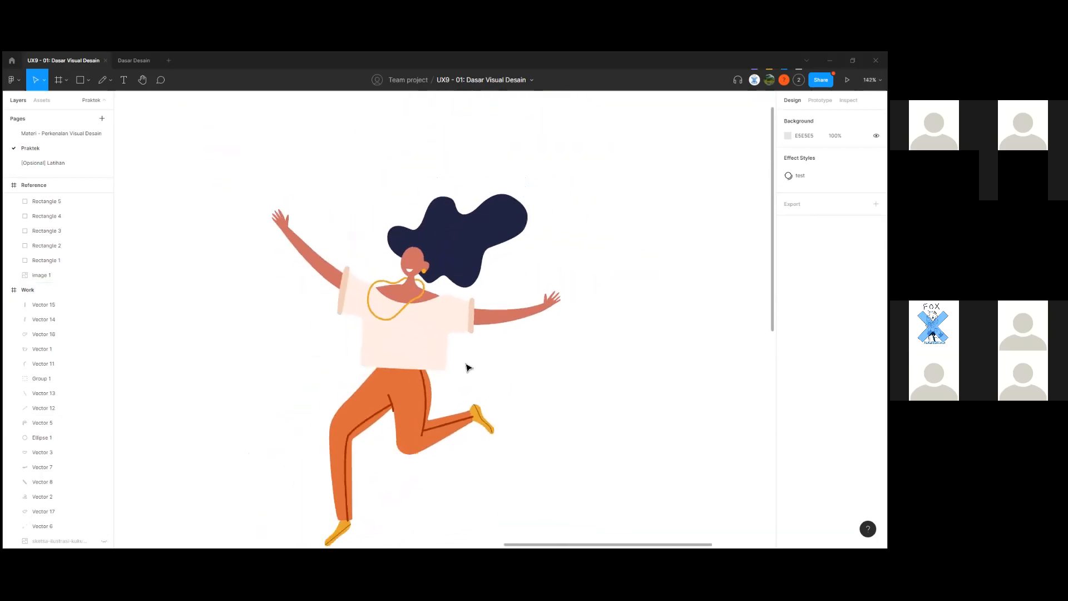
{"action": "scroll", "coordinate": [465, 365], "scroll_direction": "up", "scroll_amount": 4}
{"action": "scroll", "coordinate": [422, 373], "scroll_direction": "up", "scroll_amount": 3}
{"action": "scroll", "coordinate": [399, 380], "scroll_direction": "down", "scroll_amount": 7}
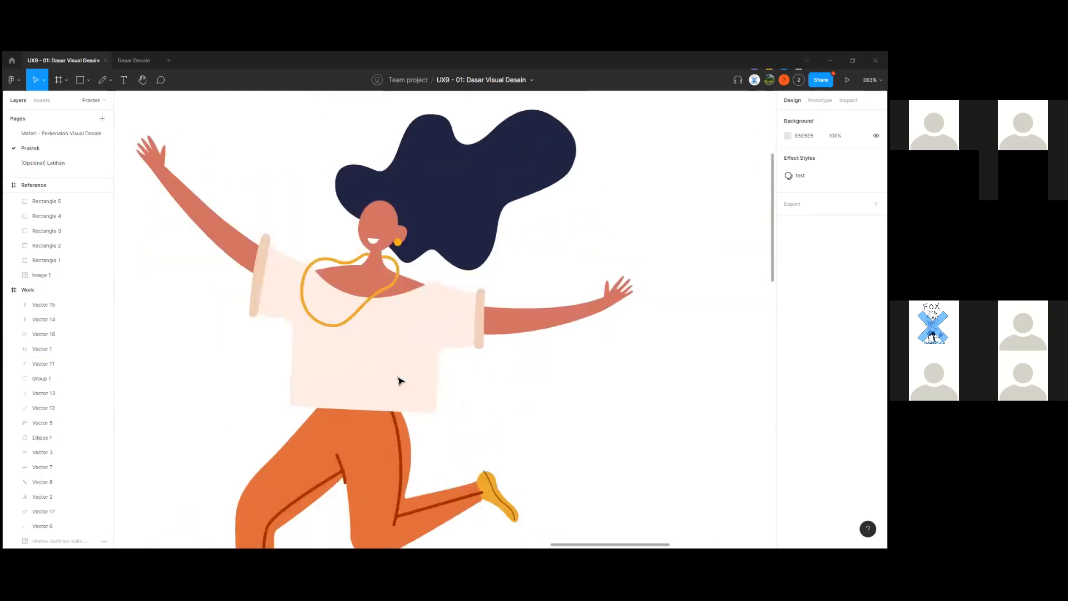
{"action": "scroll", "coordinate": [399, 380], "scroll_direction": "down", "scroll_amount": 2}
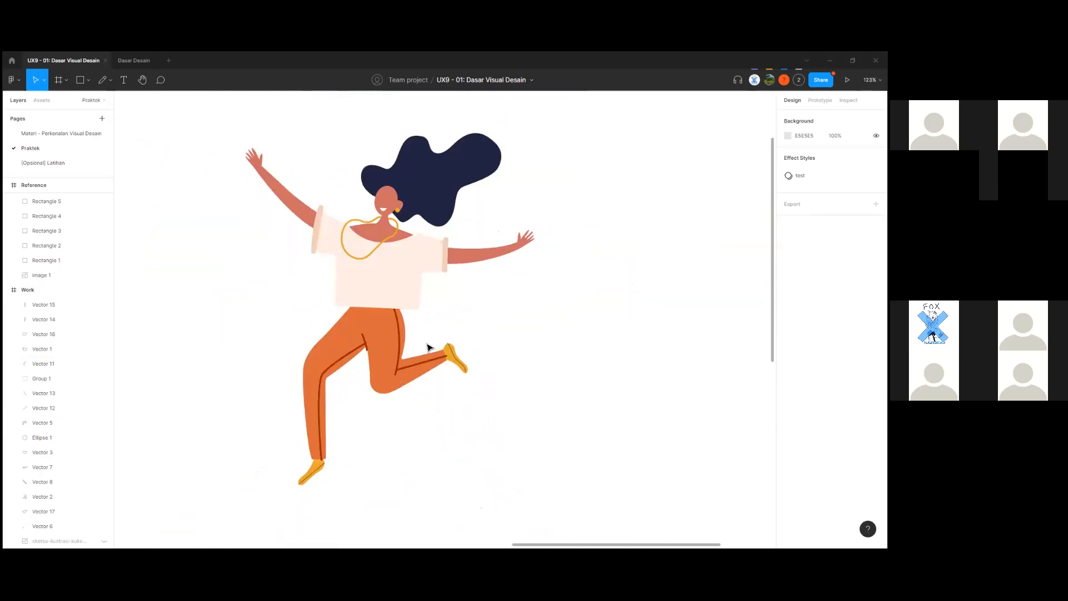
{"action": "scroll", "coordinate": [432, 351], "scroll_direction": "up", "scroll_amount": 5}
{"action": "left_click_drag", "start_coordinate": [436, 331], "coordinate": [537, 401]}
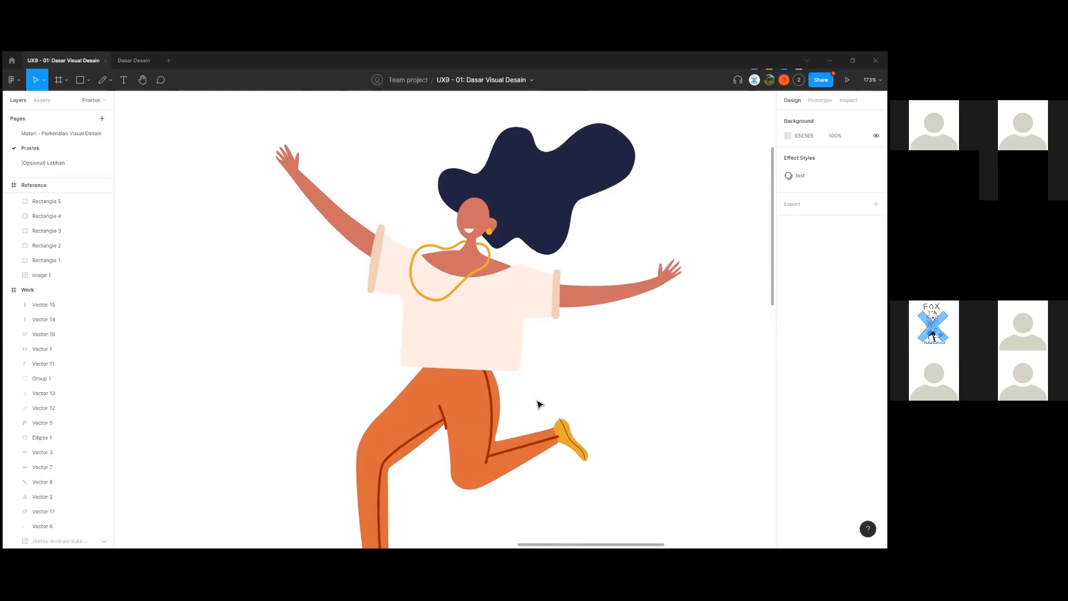
{"action": "scroll", "coordinate": [538, 403], "scroll_direction": "down", "scroll_amount": 2}
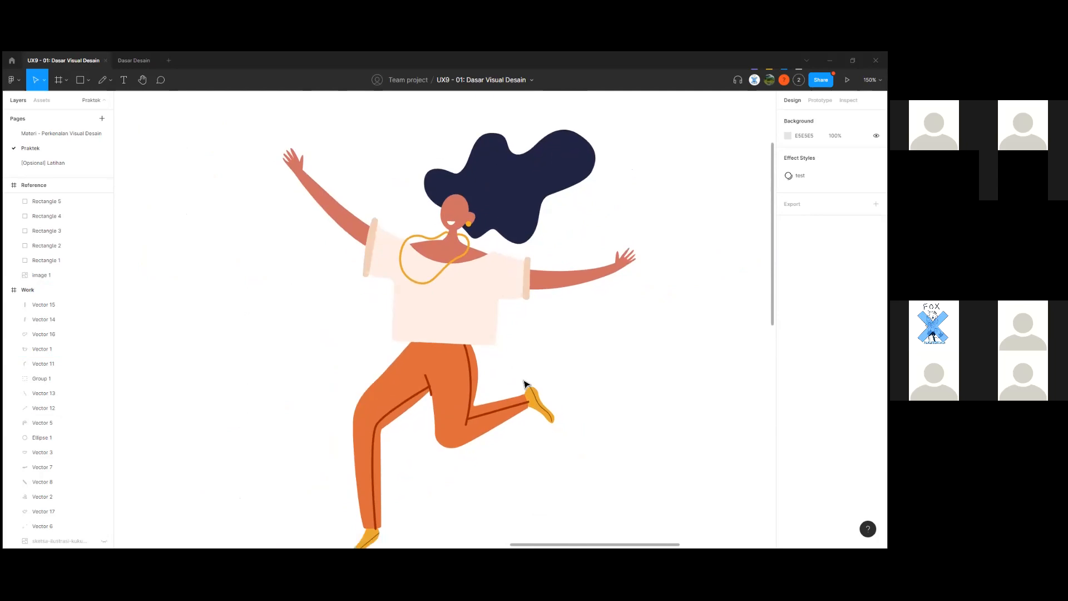
{"action": "scroll", "coordinate": [524, 384], "scroll_direction": "down", "scroll_amount": 3}
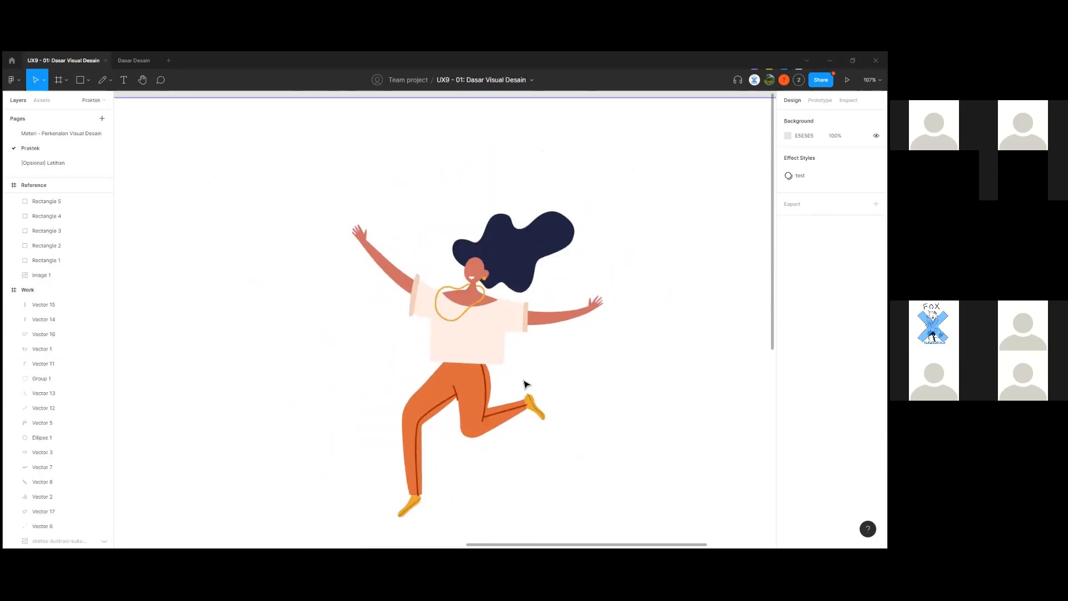
{"action": "scroll", "coordinate": [525, 384], "scroll_direction": "down", "scroll_amount": 5}
Compare the figure against the reference image and palette, inspecting the arm shape.
{"action": "left_click_drag", "start_coordinate": [324, 386], "coordinate": [527, 326]}
{"action": "scroll", "coordinate": [313, 368], "scroll_direction": "up", "scroll_amount": 4}
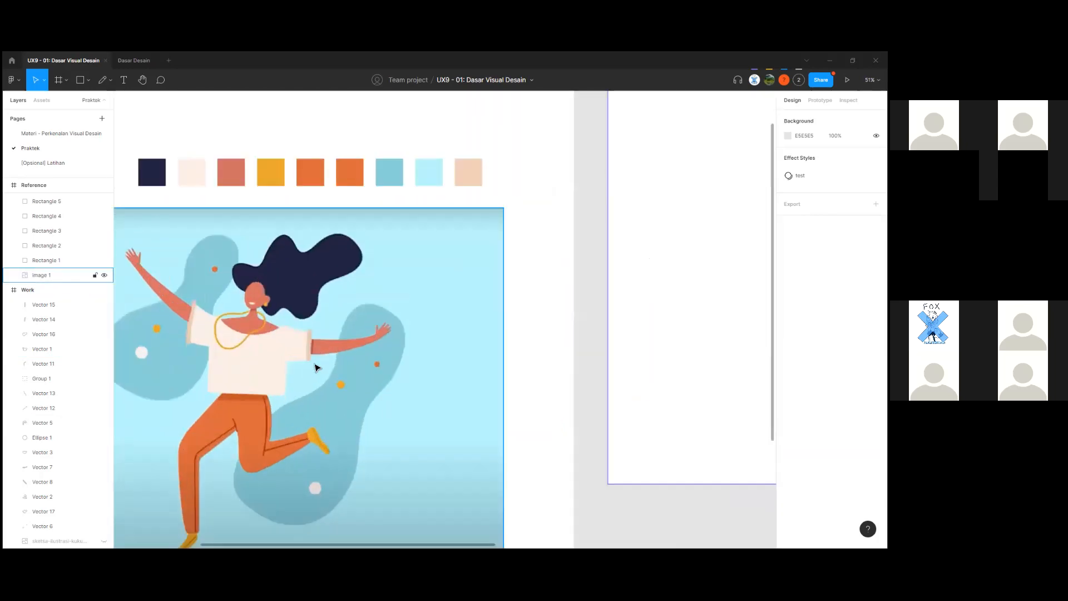
{"action": "scroll", "coordinate": [315, 367], "scroll_direction": "up", "scroll_amount": 5}
{"action": "scroll", "coordinate": [315, 367], "scroll_direction": "down", "scroll_amount": 7}
{"action": "left_click_drag", "start_coordinate": [502, 355], "coordinate": [106, 405]}
{"action": "scroll", "coordinate": [435, 289], "scroll_direction": "up", "scroll_amount": 5}
{"action": "left_click", "coordinate": [453, 308]}
{"action": "left_click", "coordinate": [433, 364]}
{"action": "scroll", "coordinate": [435, 334], "scroll_direction": "up", "scroll_amount": 3}
{"action": "scroll", "coordinate": [435, 334], "scroll_direction": "down", "scroll_amount": 4}
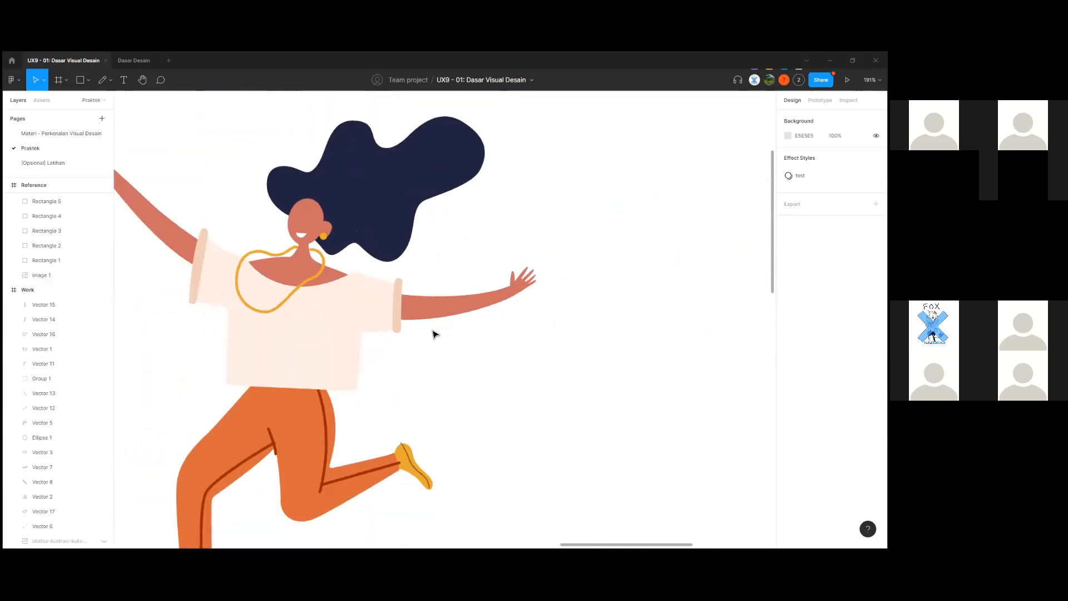
{"action": "scroll", "coordinate": [440, 345], "scroll_direction": "down", "scroll_amount": 6}
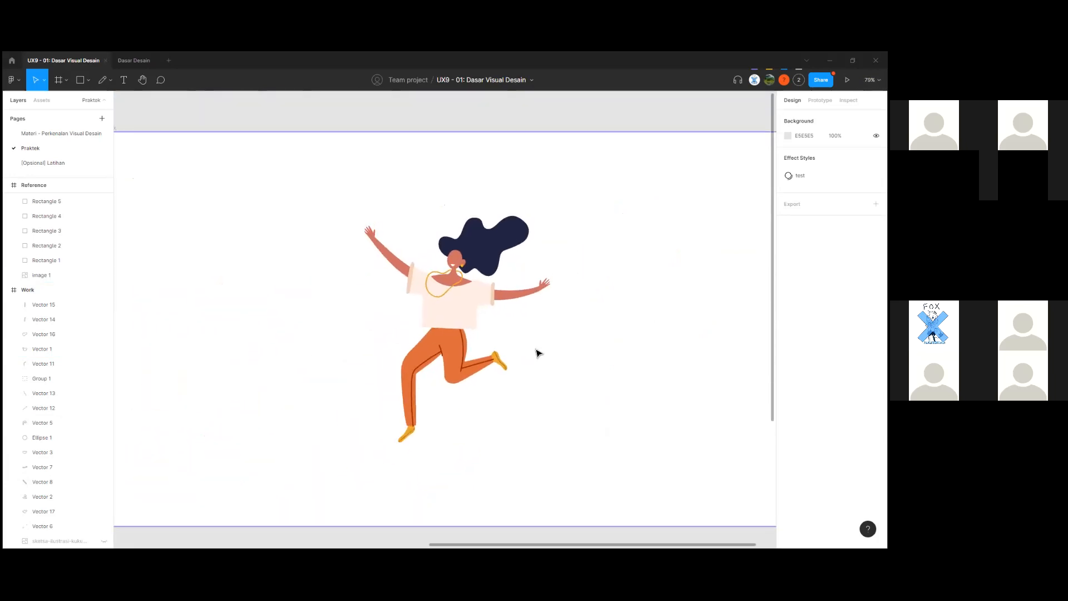
{"action": "scroll", "coordinate": [538, 353], "scroll_direction": "up", "scroll_amount": 2}
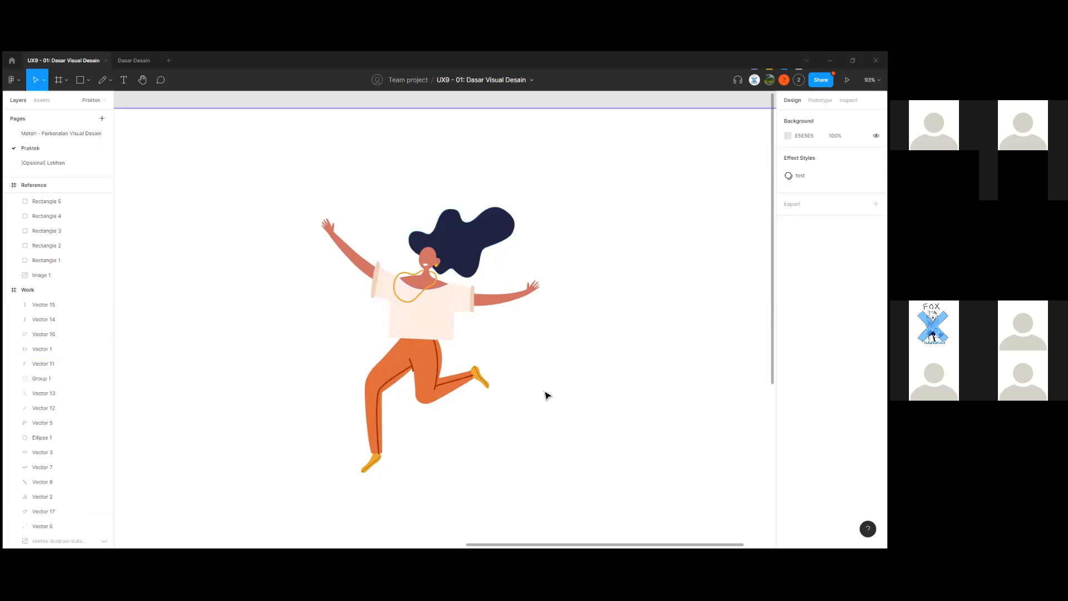
{"action": "left_click", "coordinate": [12, 79]}
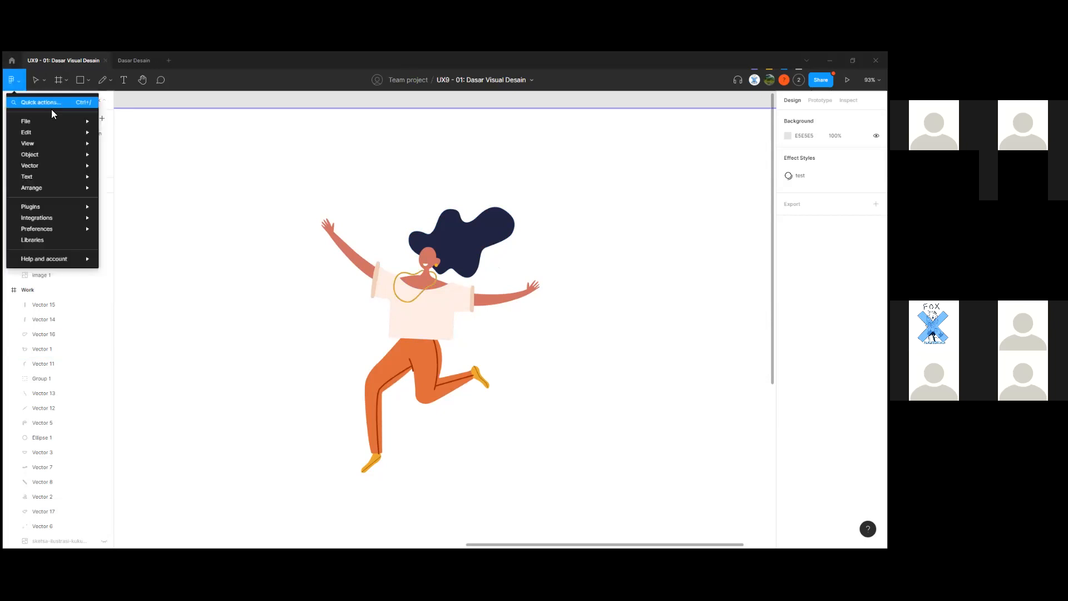
Dismiss the main menu, then select the shirt shape and view its actions list.
{"action": "mouse_move", "coordinate": [56, 121]}
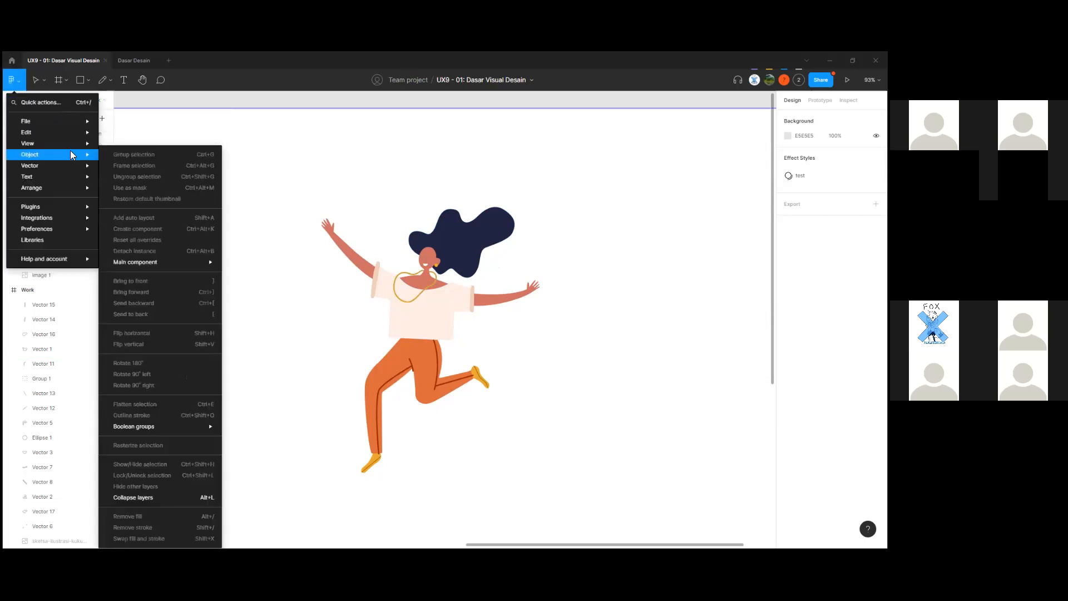
{"action": "left_click", "coordinate": [254, 187]}
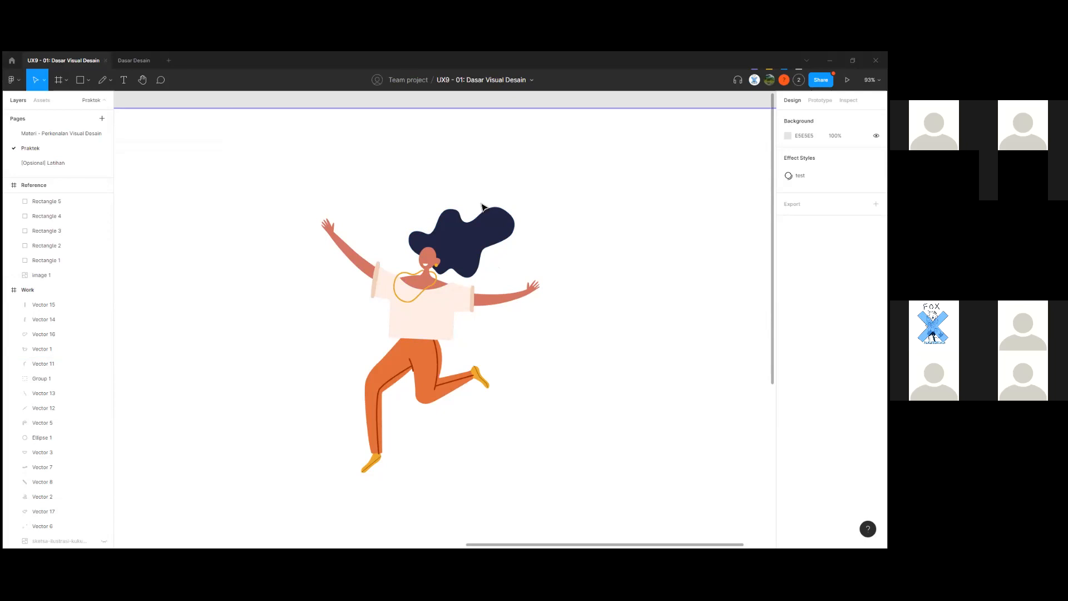
{"action": "scroll", "coordinate": [418, 306], "scroll_direction": "up", "scroll_amount": 5}
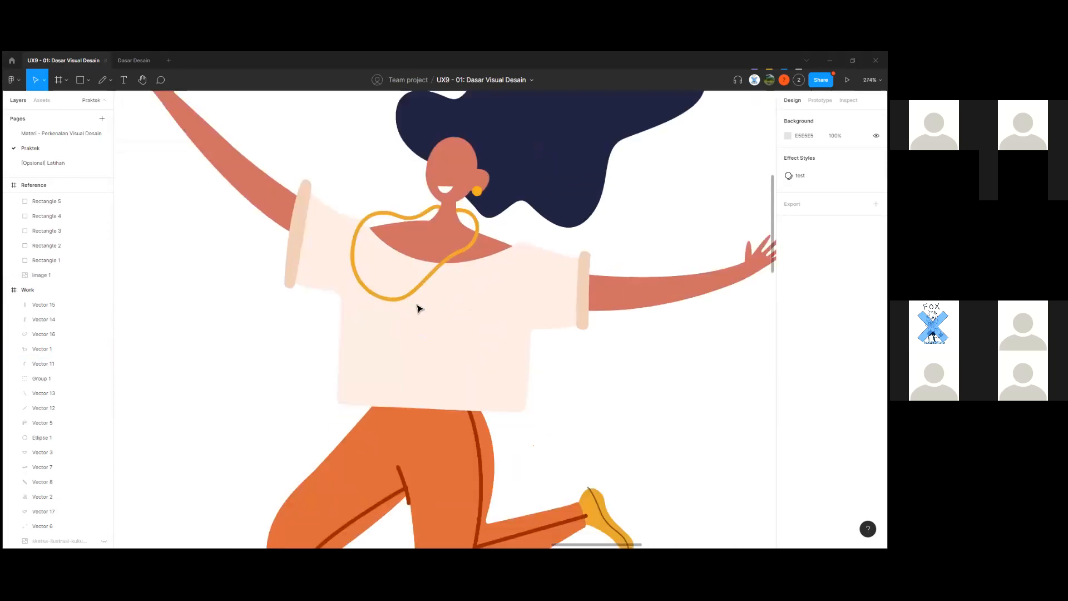
{"action": "scroll", "coordinate": [419, 307], "scroll_direction": "down", "scroll_amount": 5}
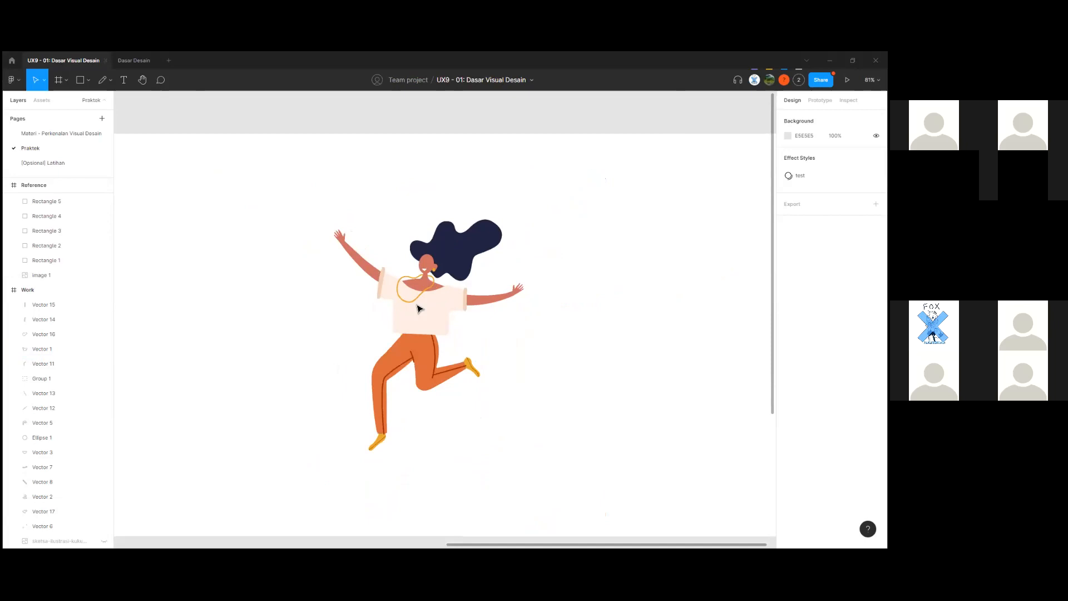
{"action": "scroll", "coordinate": [419, 309], "scroll_direction": "up", "scroll_amount": 1}
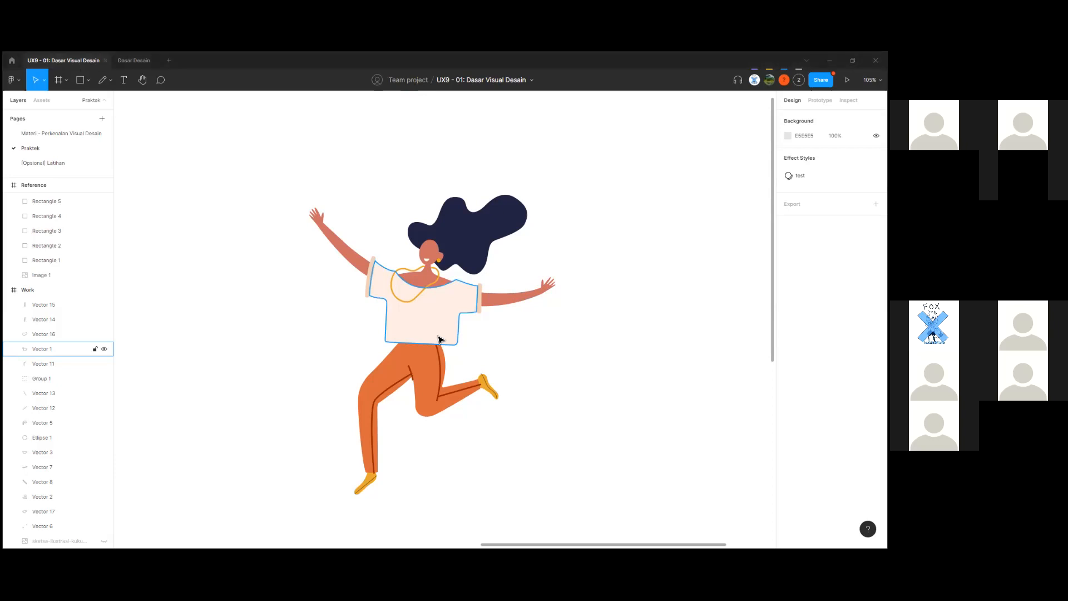
{"action": "left_click", "coordinate": [439, 339]}
{"action": "right_click", "coordinate": [432, 339]}
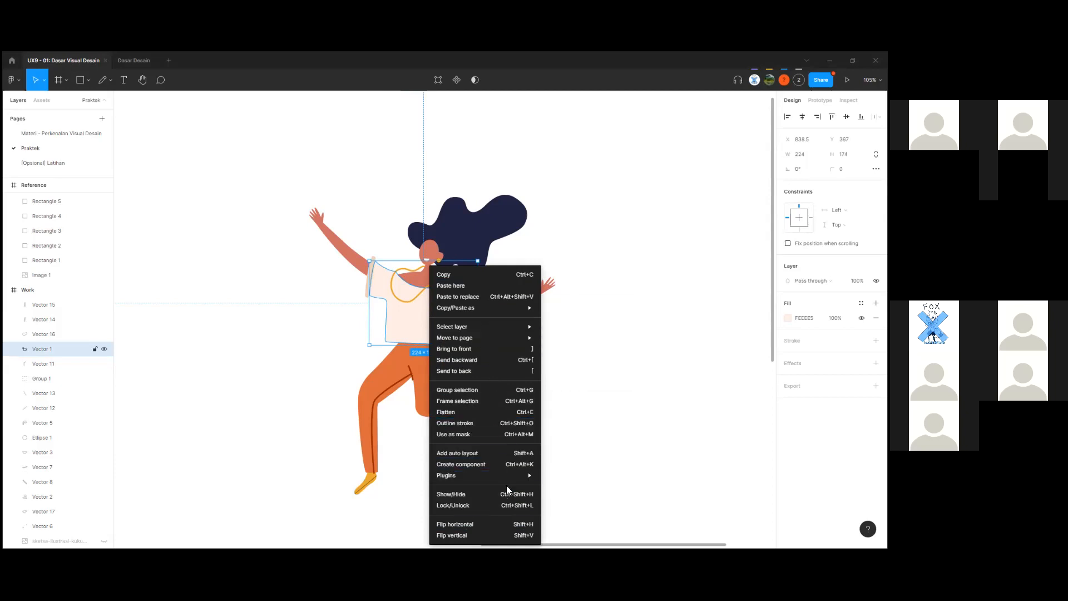
{"action": "left_click", "coordinate": [401, 335]}
{"action": "left_click", "coordinate": [347, 360]}
{"action": "left_click", "coordinate": [411, 334]}
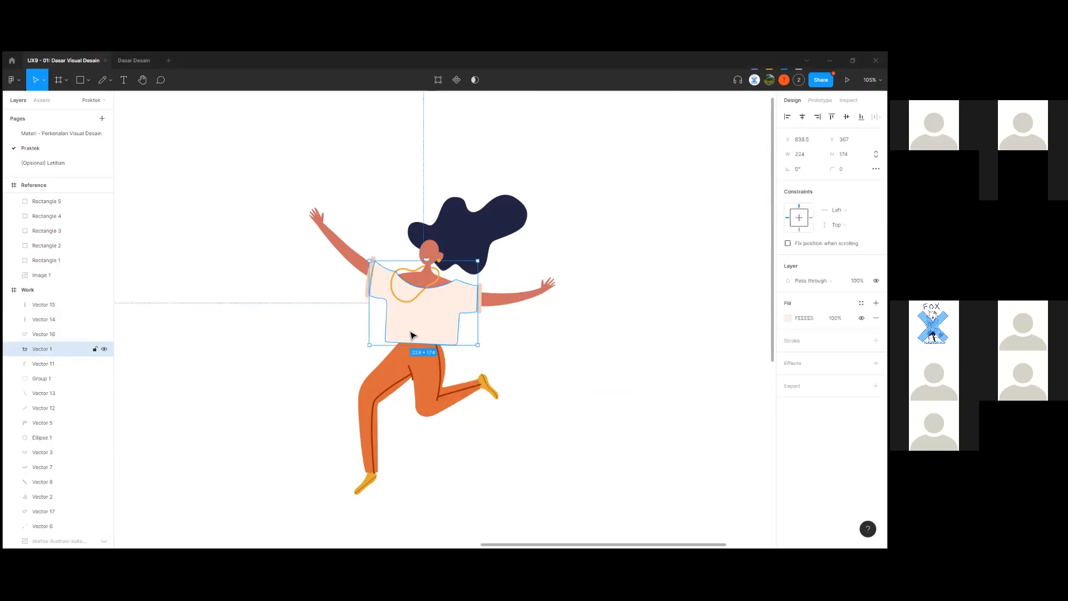
Open Help and account > Keyboard shortcuts from the main menu.
{"action": "left_click", "coordinate": [23, 83]}
{"action": "mouse_move", "coordinate": [62, 259]}
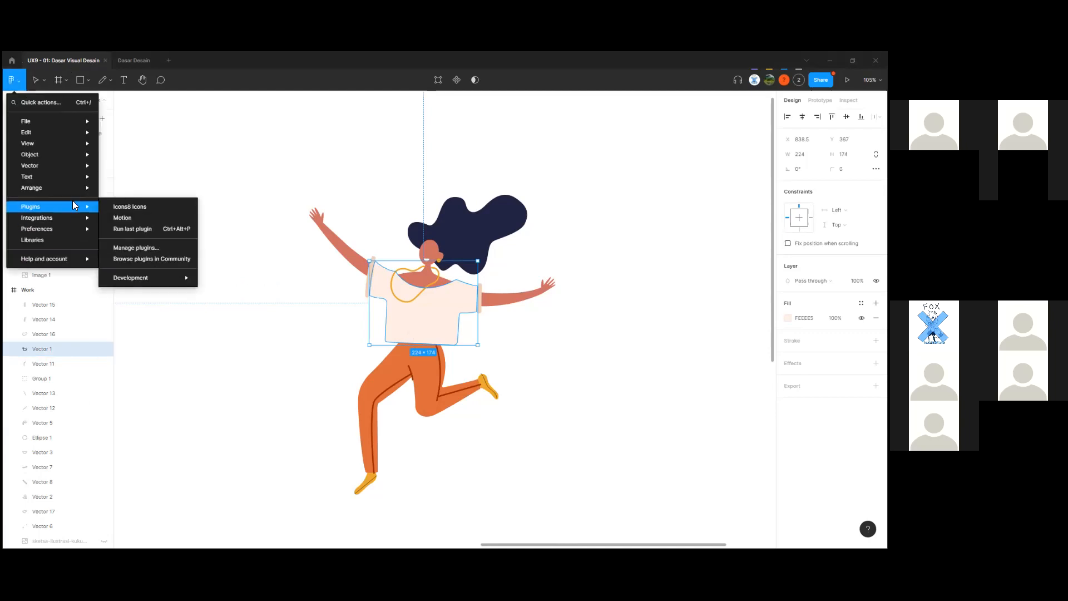
{"action": "mouse_move", "coordinate": [77, 205]}
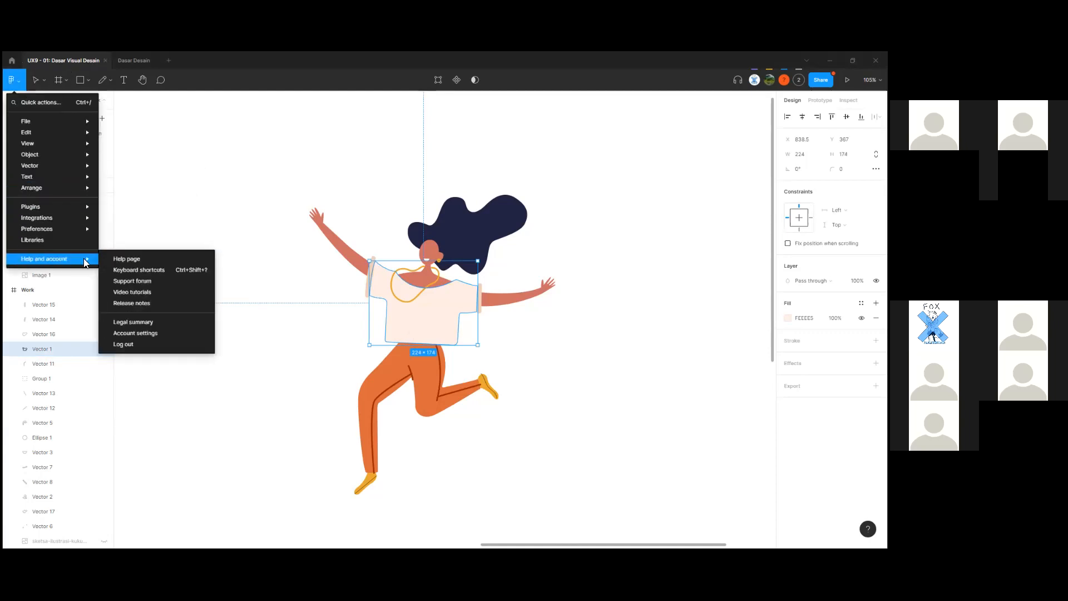
{"action": "left_click", "coordinate": [165, 272]}
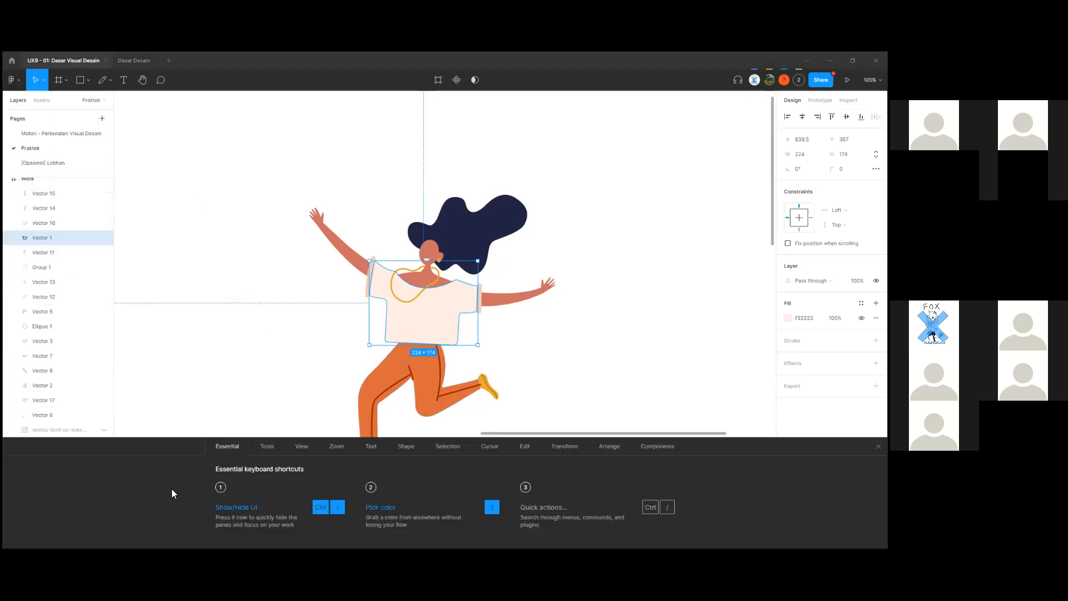
Browse the Edit, Tools, Essential, View and Arrange shortcut lists, settling on Transform.
{"action": "left_click", "coordinate": [556, 452]}
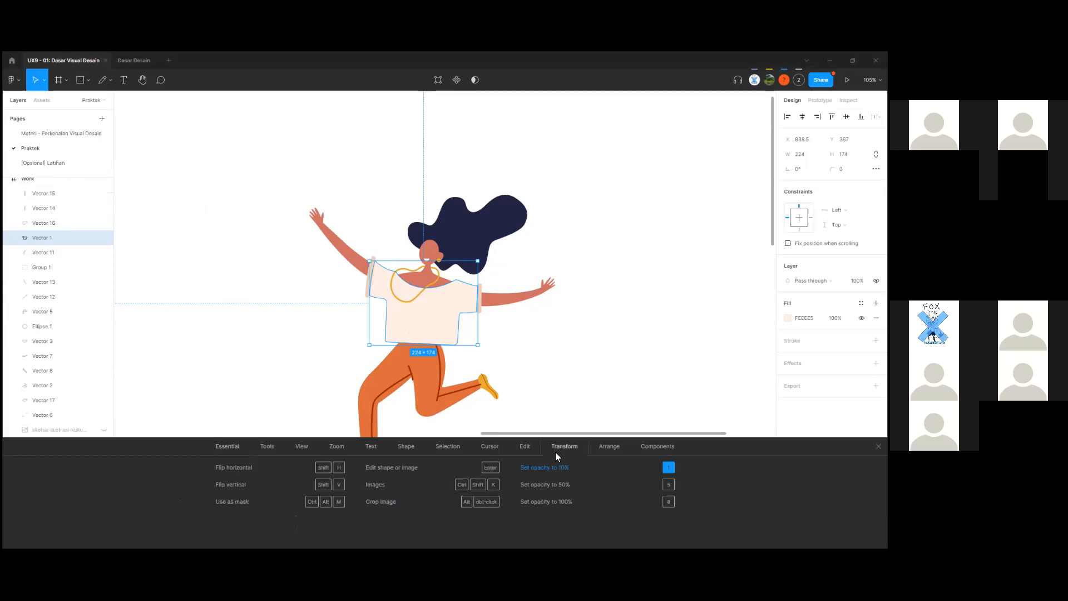
{"action": "left_click", "coordinate": [526, 450]}
{"action": "left_click", "coordinate": [262, 448]}
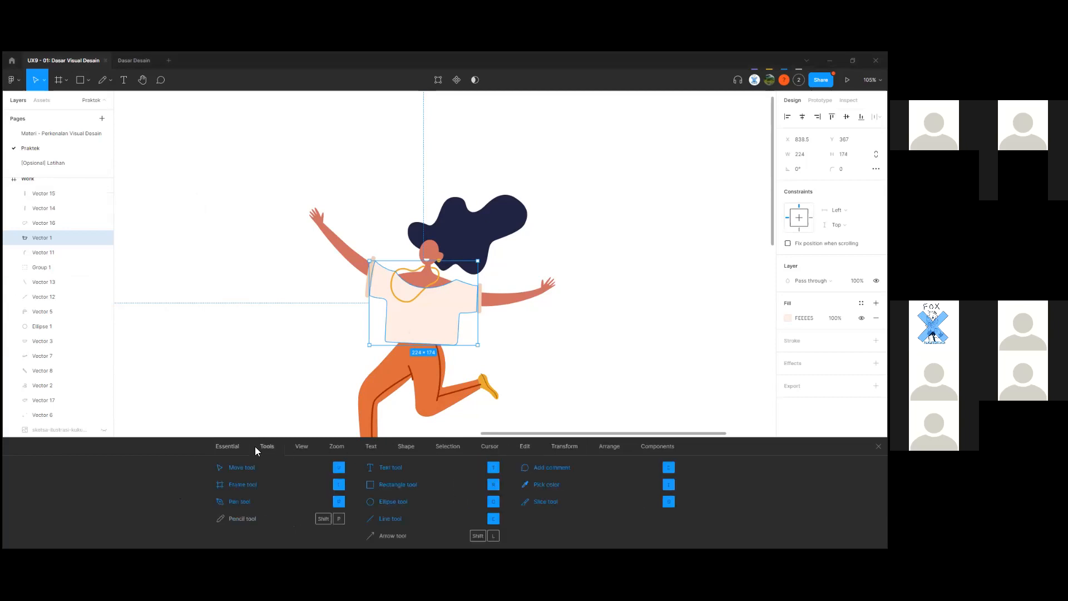
{"action": "left_click", "coordinate": [238, 446]}
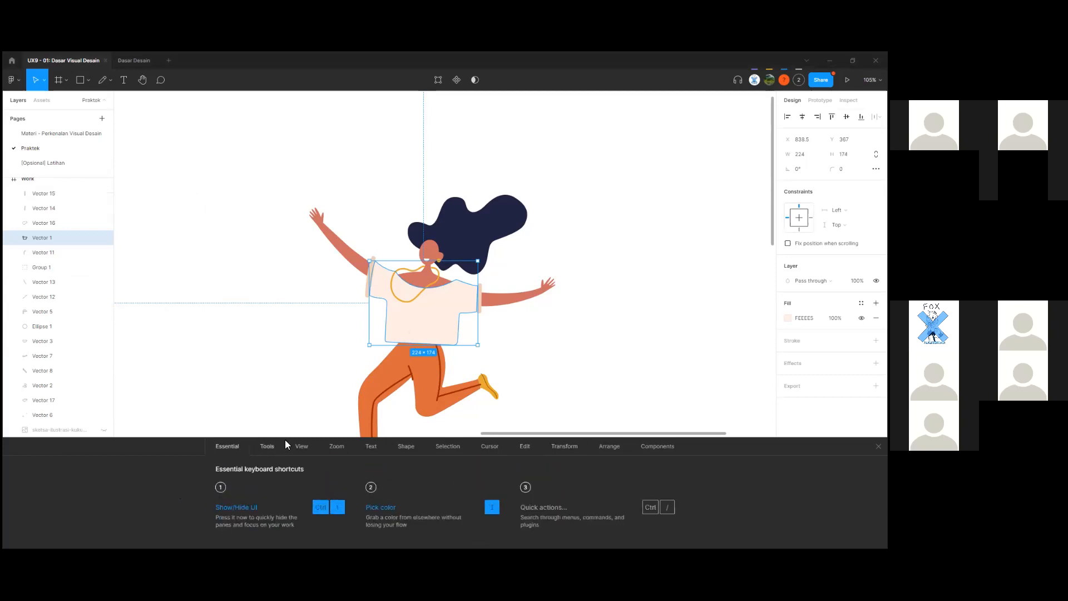
{"action": "left_click", "coordinate": [302, 447]}
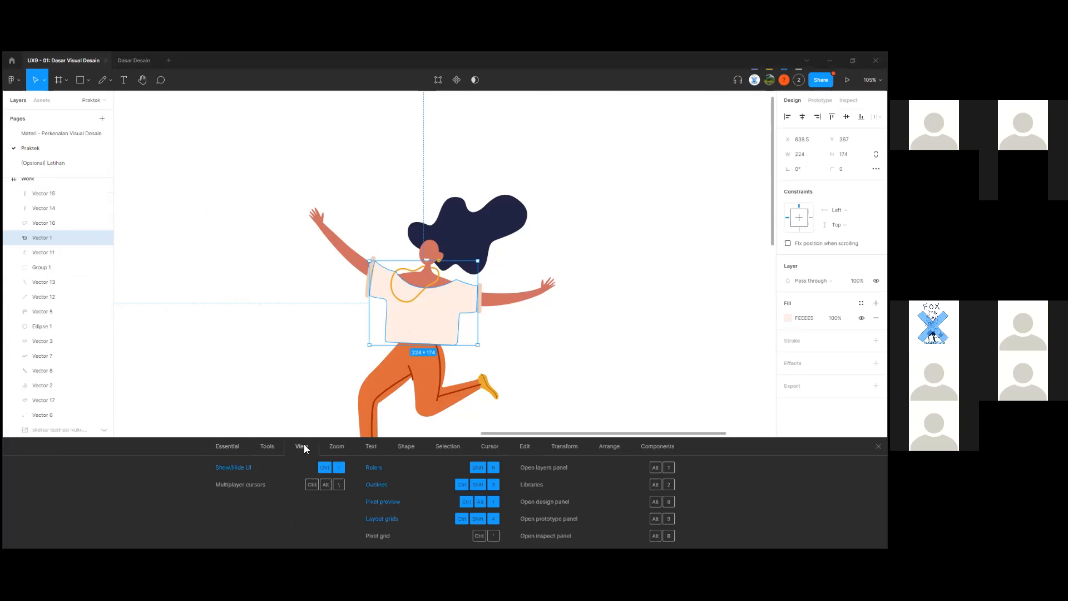
{"action": "left_click", "coordinate": [523, 446]}
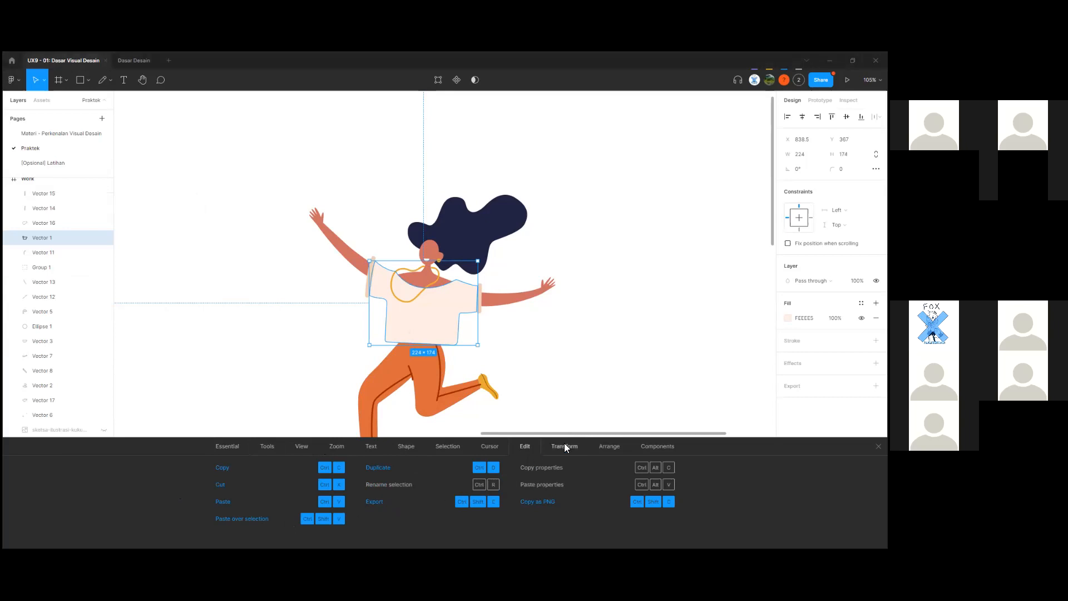
{"action": "left_click", "coordinate": [564, 444]}
{"action": "left_click", "coordinate": [600, 448]}
{"action": "left_click", "coordinate": [558, 447]}
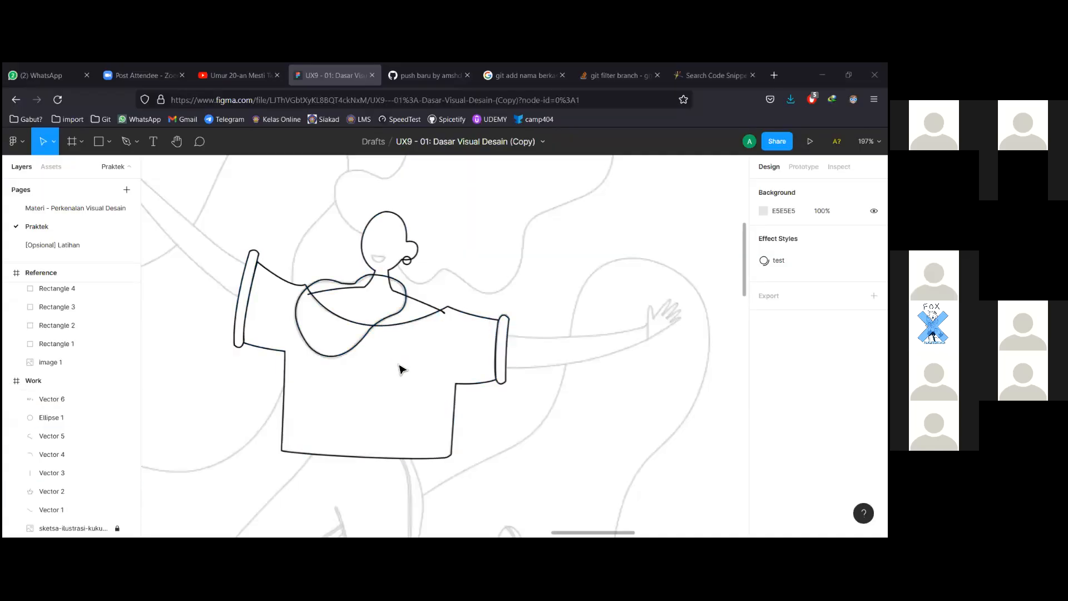
Zoom into the neckline where Vector 5's curled end overshoots the collar, leaving nothing selected.
{"action": "scroll", "coordinate": [428, 358], "scroll_direction": "up", "scroll_amount": 3}
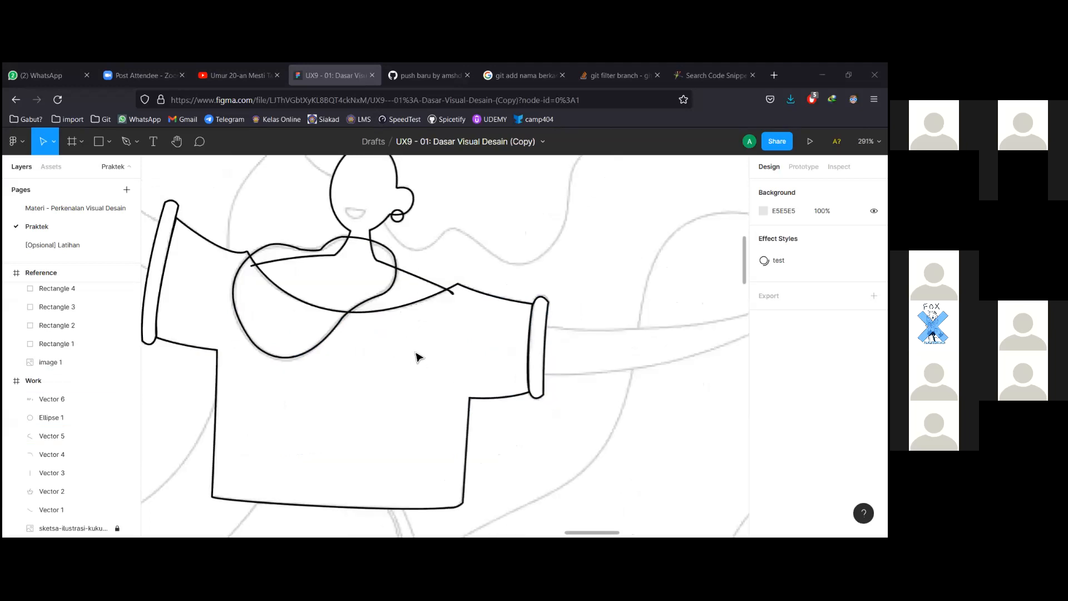
{"action": "scroll", "coordinate": [451, 324], "scroll_direction": "up", "scroll_amount": 3}
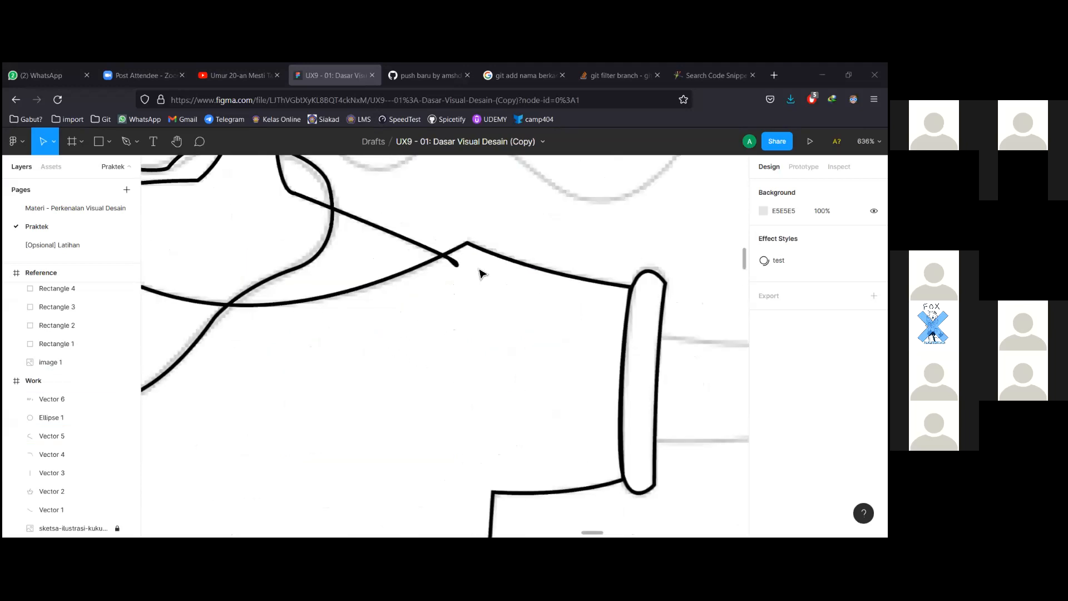
{"action": "scroll", "coordinate": [475, 308], "scroll_direction": "up", "scroll_amount": 3}
{"action": "left_click", "coordinate": [450, 294]}
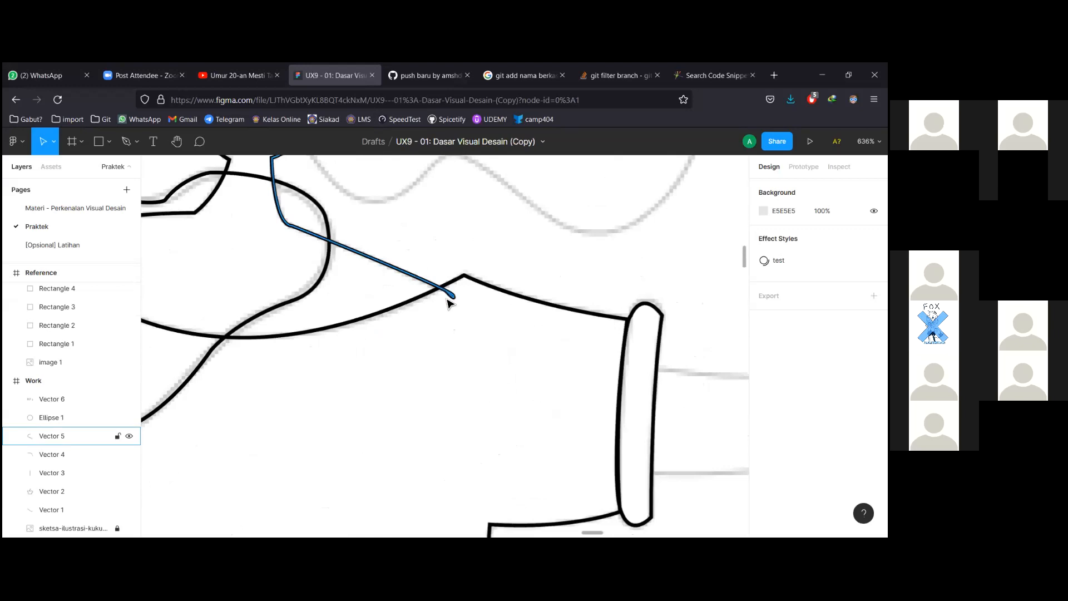
{"action": "scroll", "coordinate": [452, 296], "scroll_direction": "up", "scroll_amount": 3}
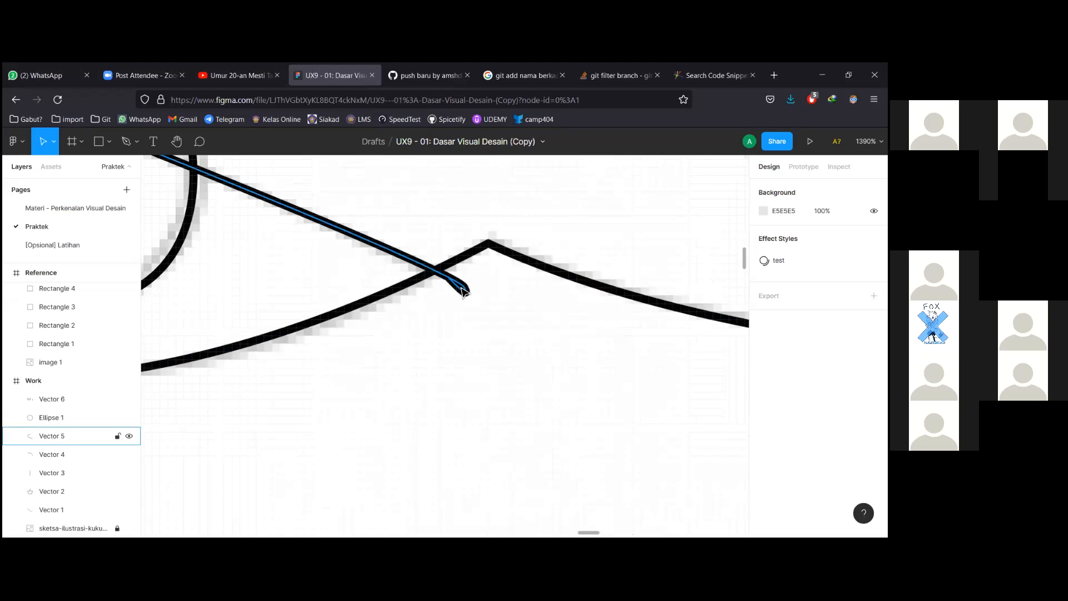
{"action": "scroll", "coordinate": [439, 284], "scroll_direction": "down", "scroll_amount": 3, "text": "ctrl"}
{"action": "scroll", "coordinate": [431, 289], "scroll_direction": "down", "scroll_amount": 3, "text": "ctrl"}
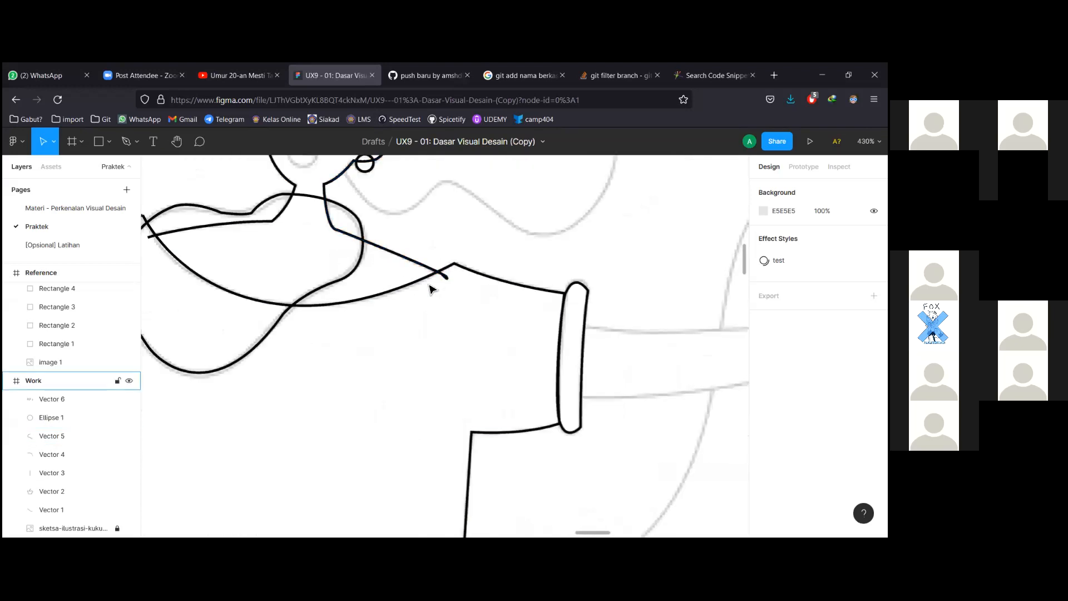
{"action": "scroll", "coordinate": [431, 289], "scroll_direction": "up", "scroll_amount": 3, "text": "ctrl"}
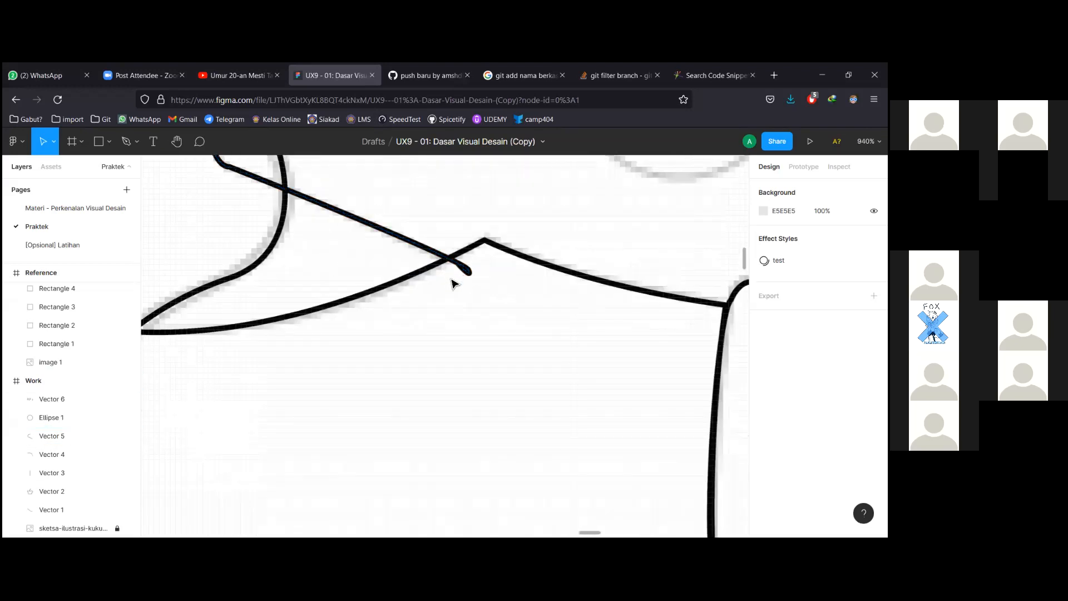
{"action": "left_click_drag", "start_coordinate": [456, 295], "coordinate": [482, 276]}
{"action": "left_click", "coordinate": [482, 281]}
Edit Vector 5's points and bend the point near its curled end.
{"action": "double_click", "coordinate": [467, 274]}
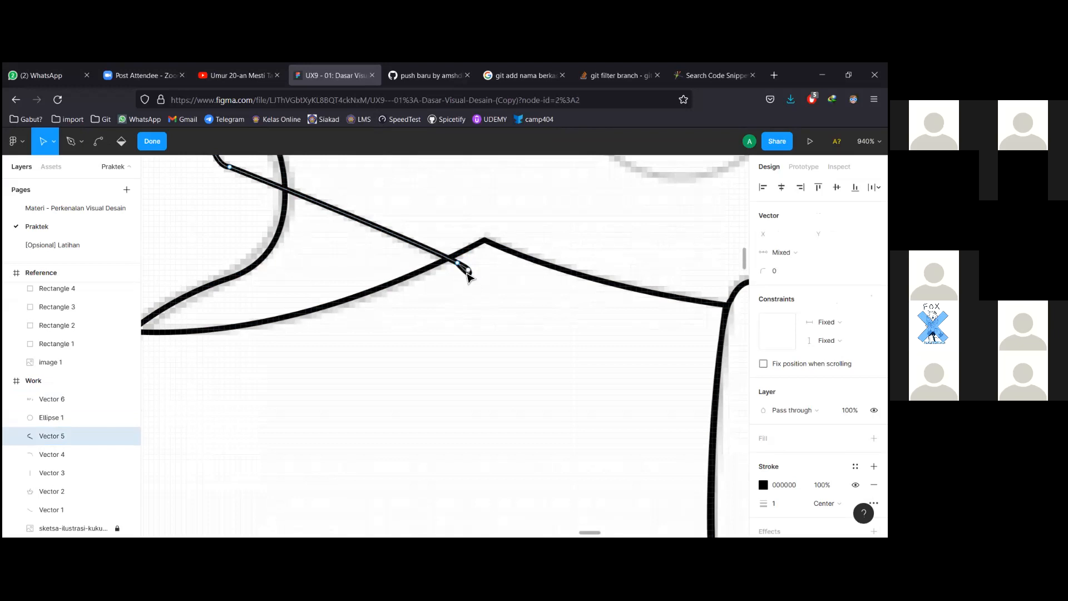
{"action": "scroll", "coordinate": [465, 272], "scroll_direction": "up", "scroll_amount": 10}
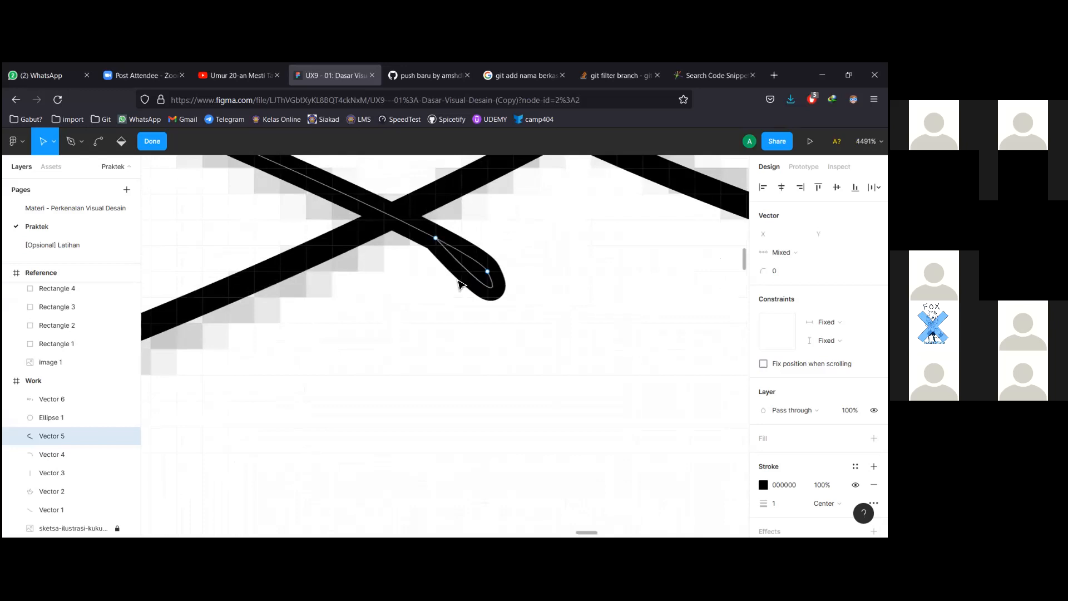
{"action": "scroll", "coordinate": [461, 289], "scroll_direction": "up", "scroll_amount": 1}
{"action": "key", "text": "ctrl"}
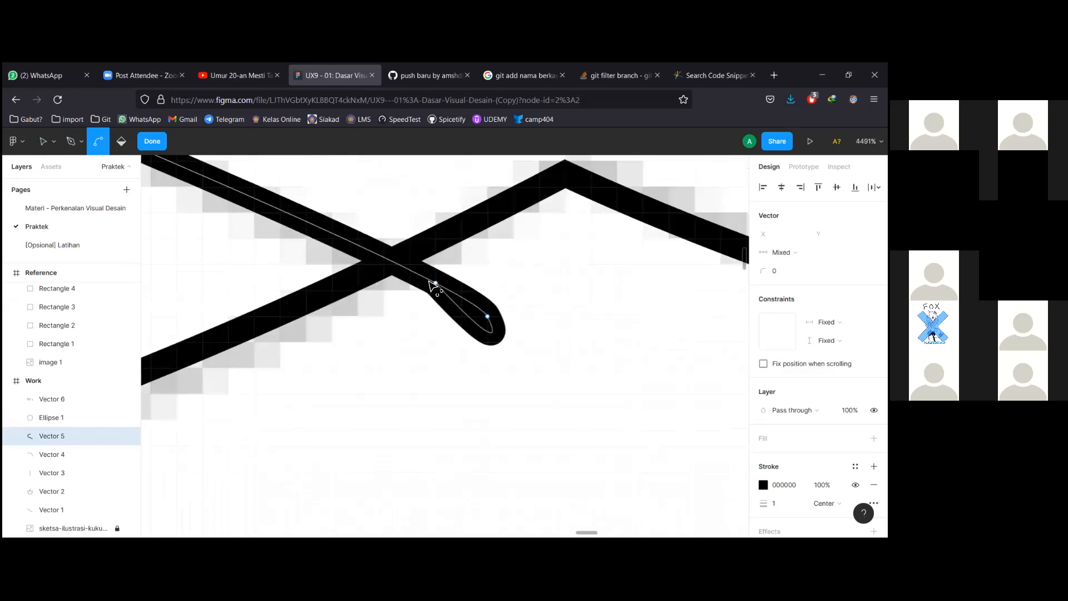
{"action": "left_click_drag", "start_coordinate": [436, 284], "coordinate": [412, 264]}
{"action": "scroll", "coordinate": [381, 276], "scroll_direction": "down", "scroll_amount": 7}
{"action": "scroll", "coordinate": [382, 277], "scroll_direction": "up", "scroll_amount": 5}
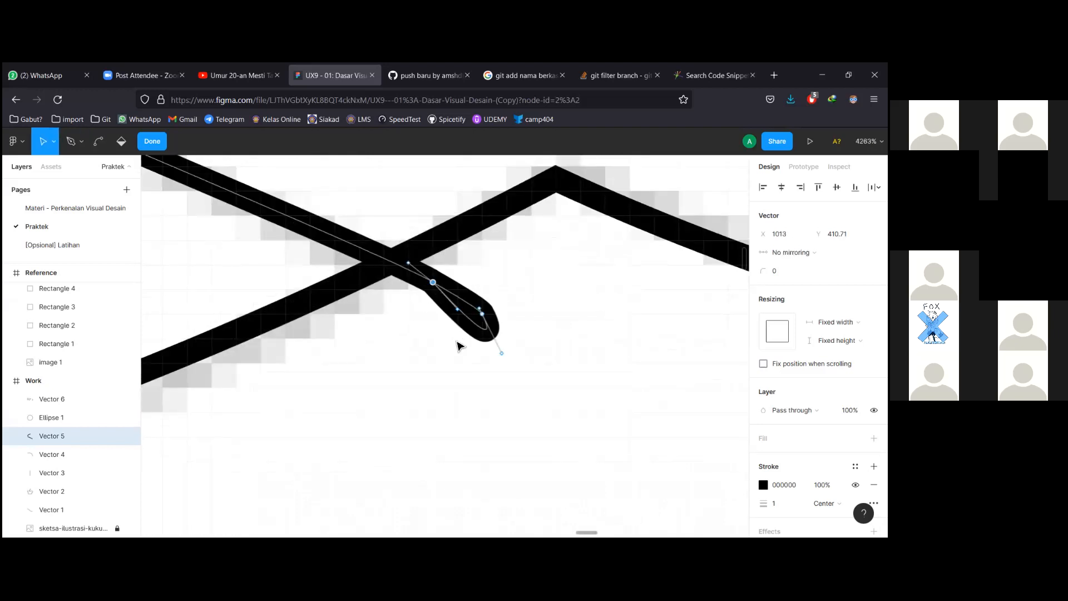
Marquee-select all the curl's points and delete them.
{"action": "left_click_drag", "start_coordinate": [445, 368], "coordinate": [489, 274]}
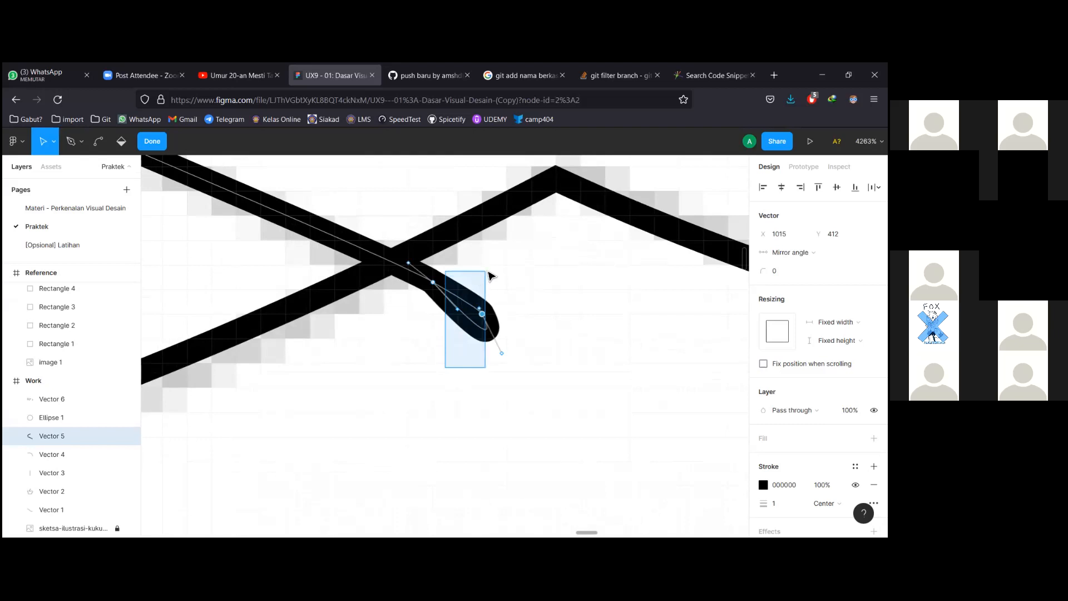
{"action": "mouse_move", "coordinate": [406, 394]}
{"action": "left_mouse_down"}
{"action": "mouse_move", "coordinate": [522, 262]}
{"action": "mouse_move", "coordinate": [536, 274]}
{"action": "left_mouse_up"}
{"action": "key", "text": "Delete"}
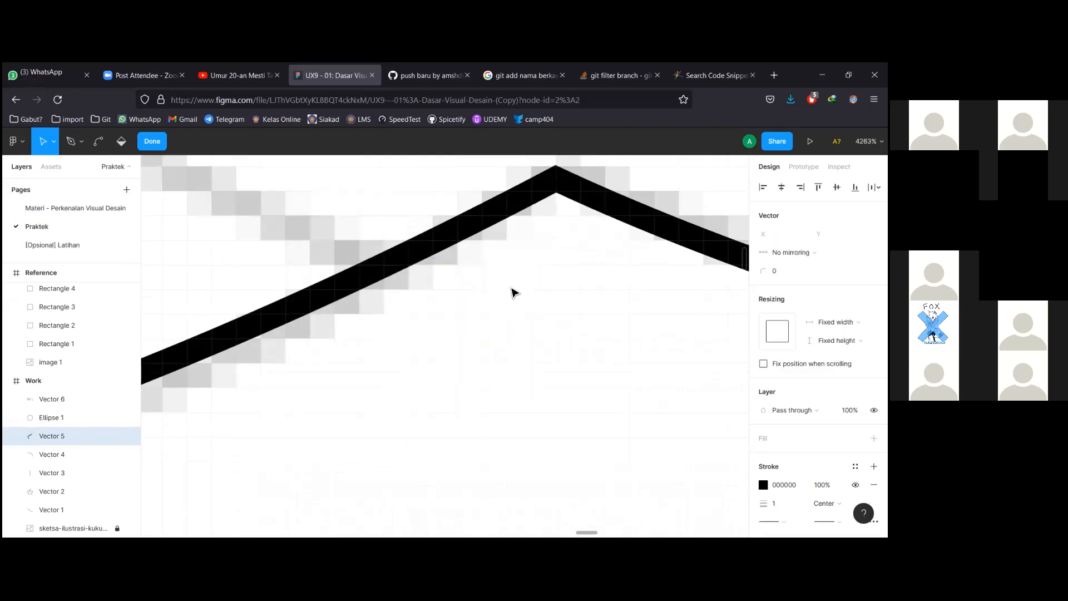
{"action": "scroll", "coordinate": [509, 291], "scroll_direction": "down", "scroll_amount": 6}
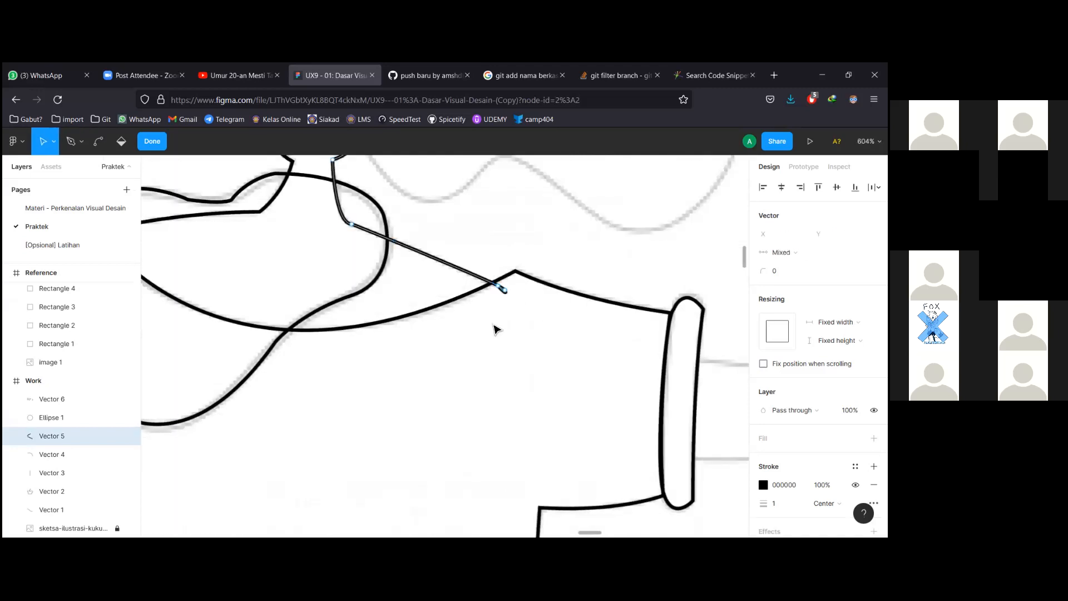
{"action": "scroll", "coordinate": [509, 289], "scroll_direction": "up", "scroll_amount": 1}
Pull a curve handle out of the stroke's new endpoint, then deselect it.
{"action": "left_click", "coordinate": [510, 280]}
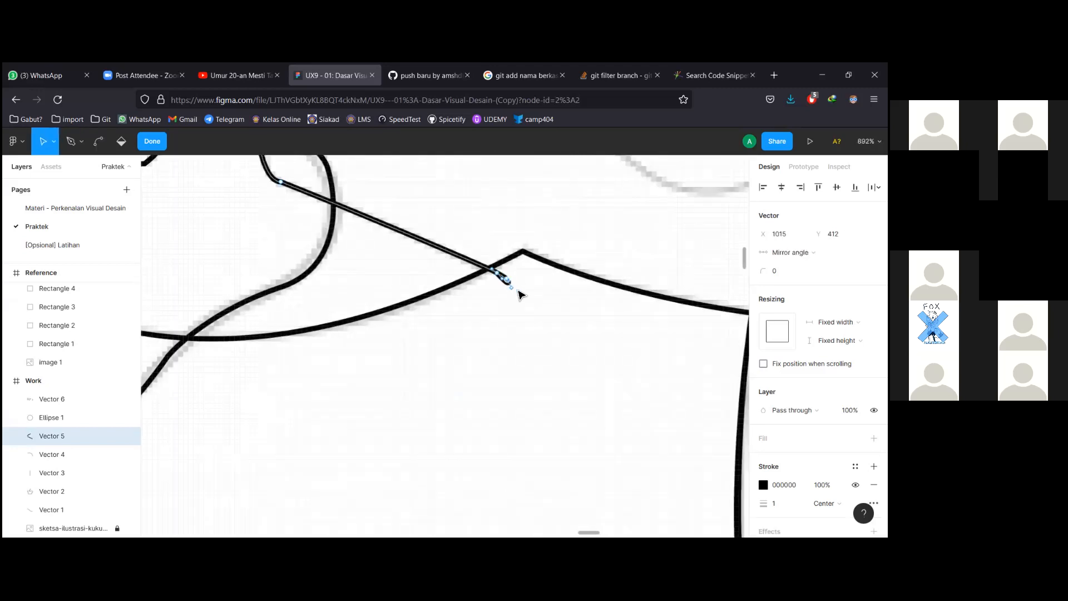
{"action": "left_click", "coordinate": [519, 291]}
{"action": "left_click", "coordinate": [507, 281], "text": "ctrl"}
{"action": "scroll", "coordinate": [509, 287], "scroll_direction": "up", "scroll_amount": 1}
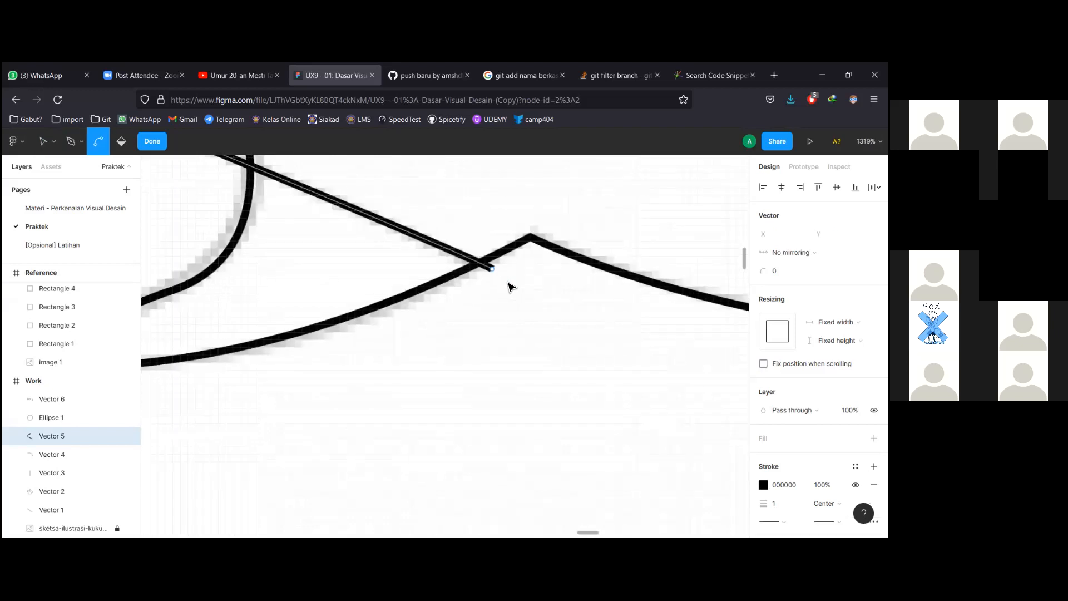
{"action": "mouse_move", "coordinate": [491, 269]}
{"action": "left_mouse_down"}
{"action": "mouse_move", "coordinate": [481, 264]}
{"action": "mouse_move", "coordinate": [494, 273]}
{"action": "left_mouse_up"}
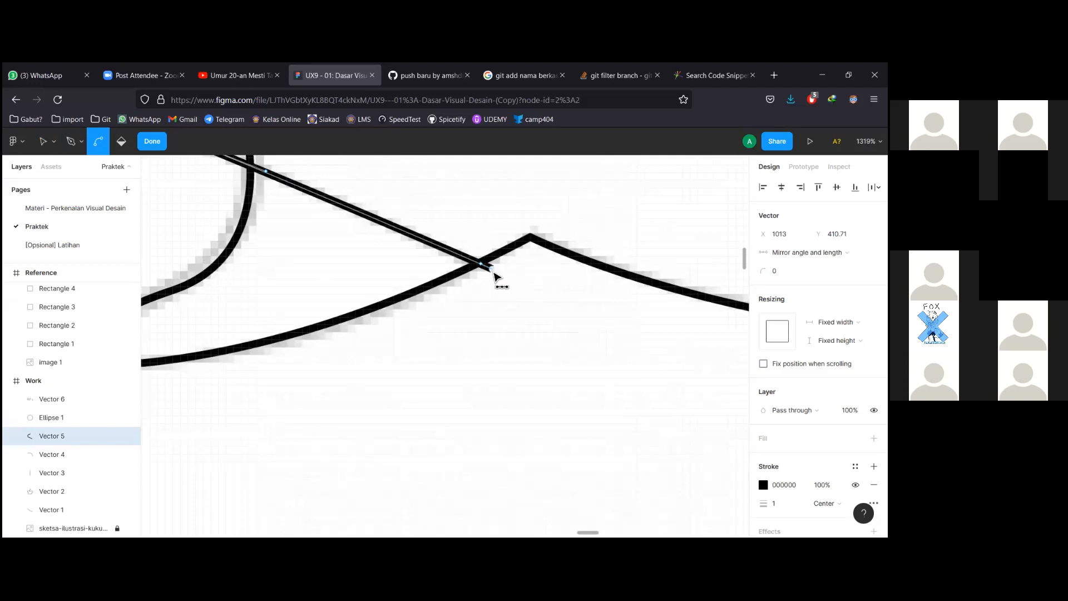
{"action": "key", "text": "v"}
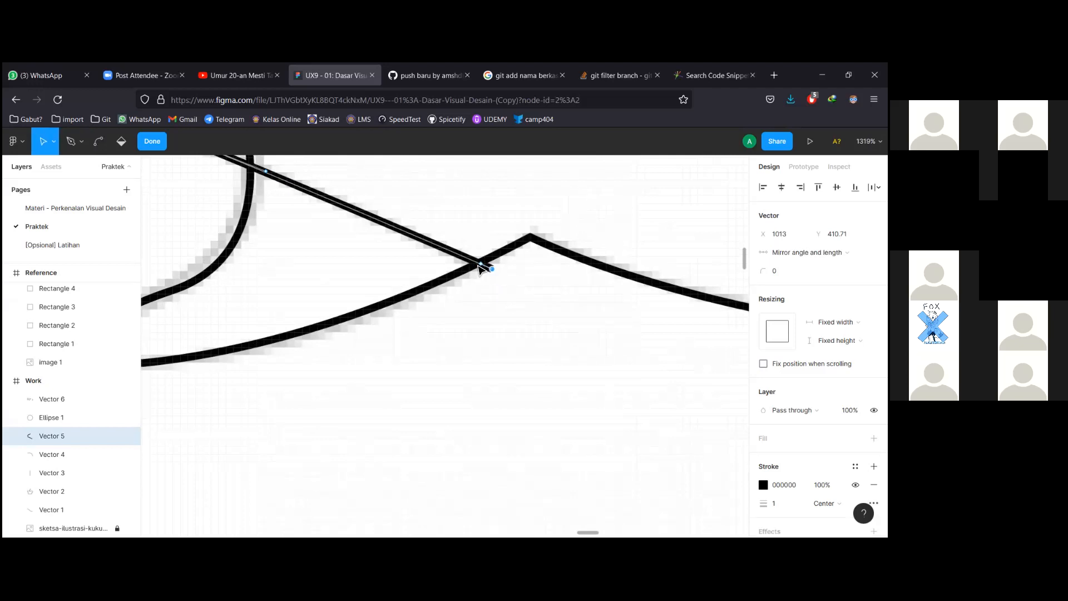
{"action": "scroll", "coordinate": [494, 285], "scroll_direction": "down", "scroll_amount": 5}
{"action": "left_click", "coordinate": [433, 317]}
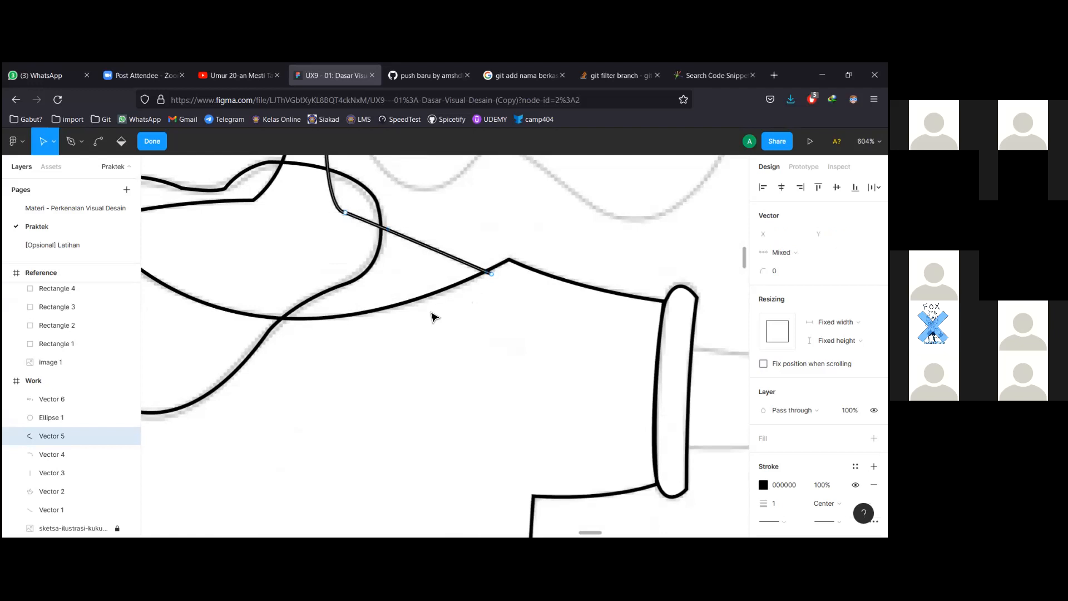
Pan to the other side of the neckline and select points near the second stroke's overhang.
{"action": "left_click_drag", "start_coordinate": [420, 321], "coordinate": [560, 349]}
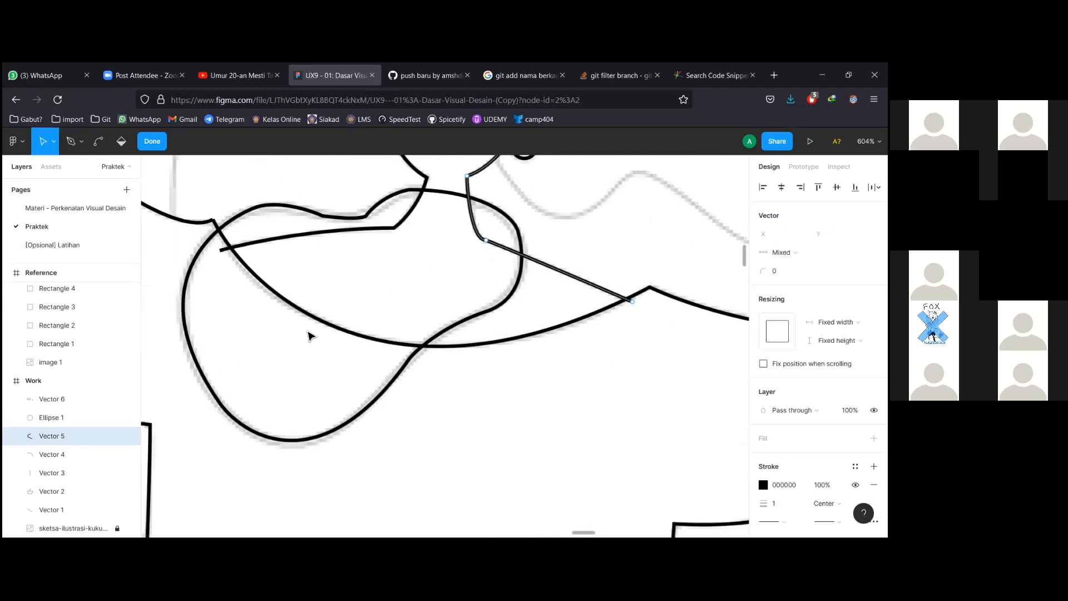
{"action": "key", "text": "ctrl"}
{"action": "scroll", "coordinate": [225, 259], "scroll_direction": "up", "scroll_amount": 8}
{"action": "scroll", "coordinate": [226, 255], "scroll_direction": "up", "scroll_amount": 10}
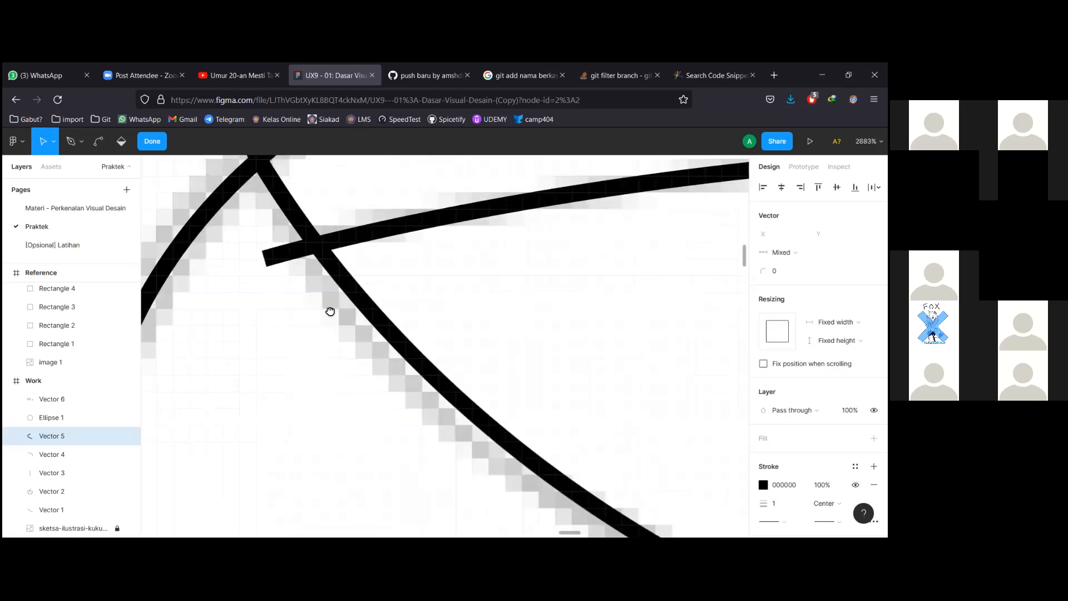
{"action": "left_click_drag", "start_coordinate": [290, 251], "coordinate": [359, 328]}
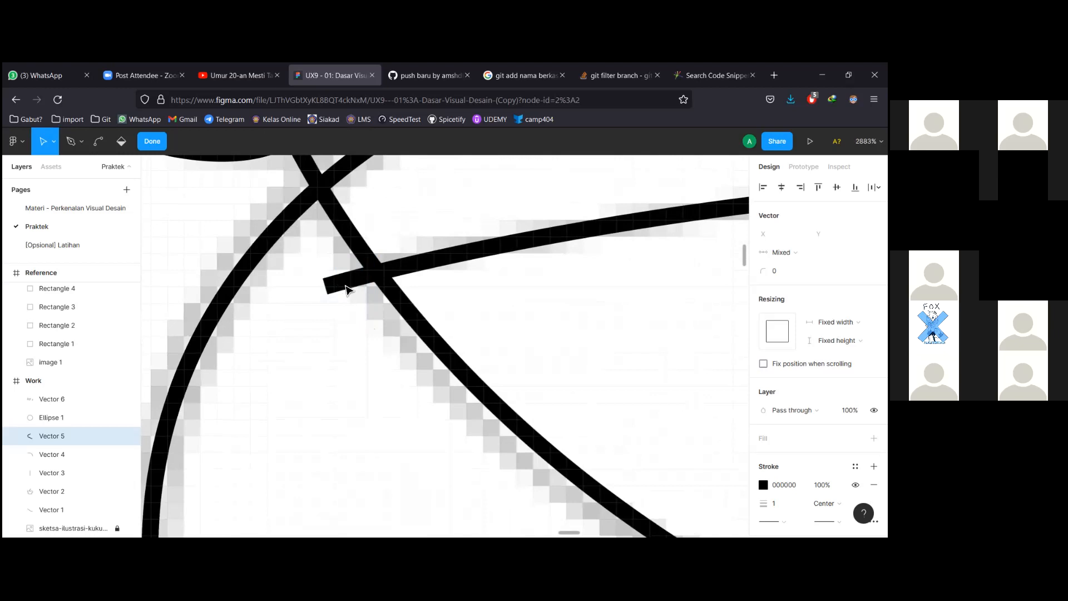
Edit Vector 2's points and add points where it crosses the collar curve.
{"action": "key", "text": "Escape"}
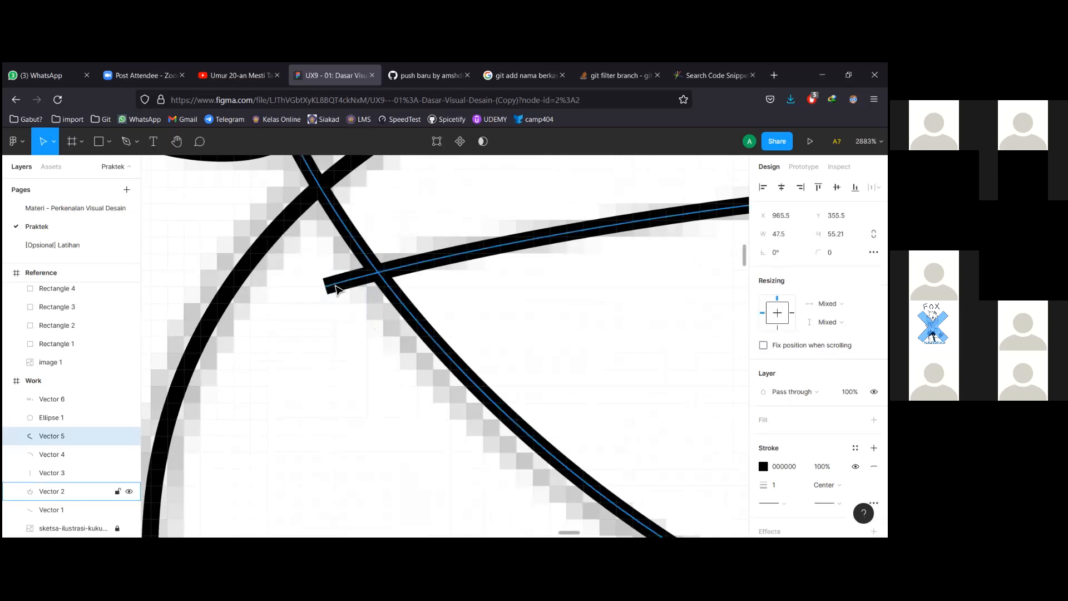
{"action": "double_click", "coordinate": [336, 289]}
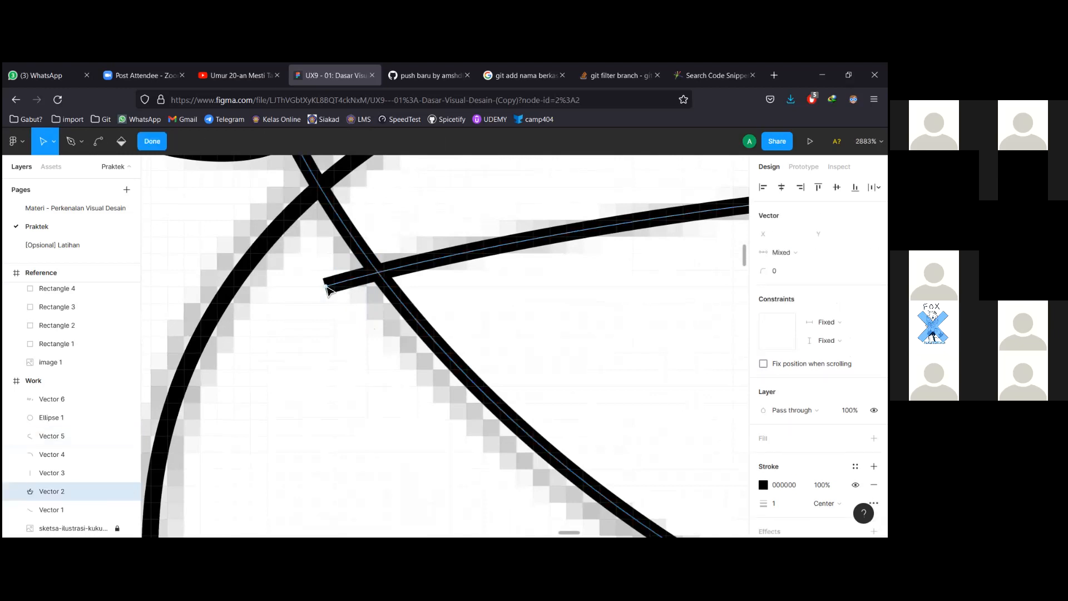
{"action": "key", "text": "p"}
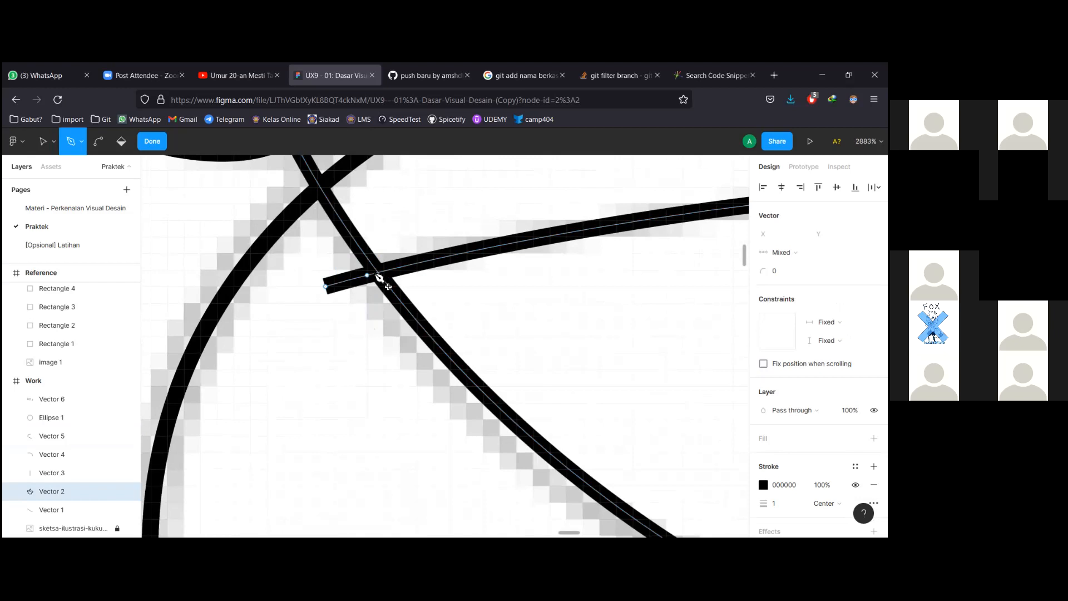
{"action": "left_click", "coordinate": [378, 273]}
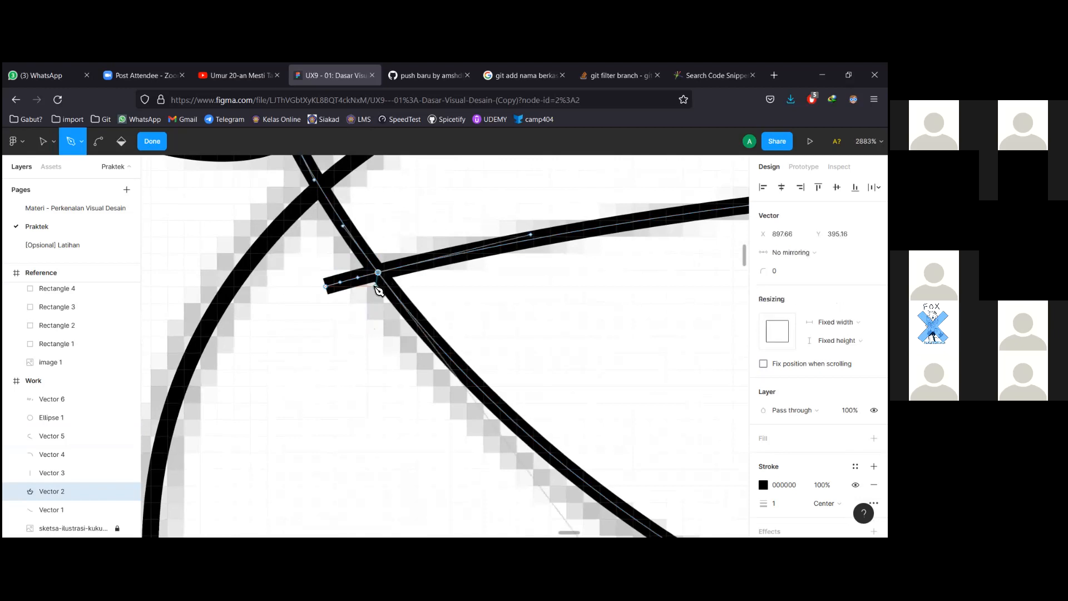
{"action": "left_click", "coordinate": [350, 280]}
{"action": "key", "text": "v"}
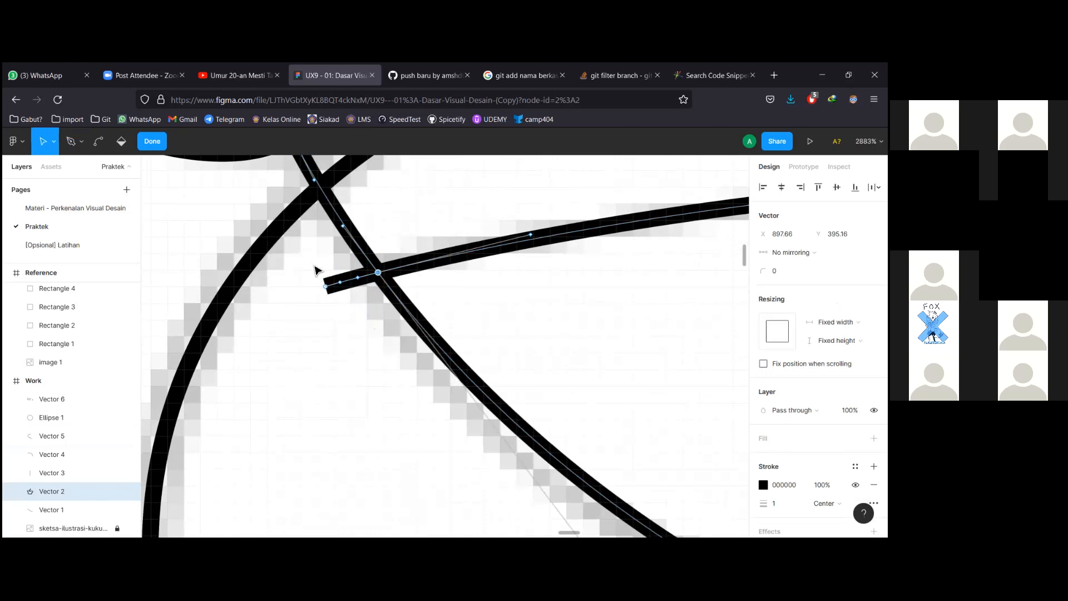
Nudge the short stroke's left end, then delete the overhanging segment left of the crossing.
{"action": "left_click", "coordinate": [326, 285]}
{"action": "key", "text": "Escape"}
{"action": "double_click", "coordinate": [328, 289]}
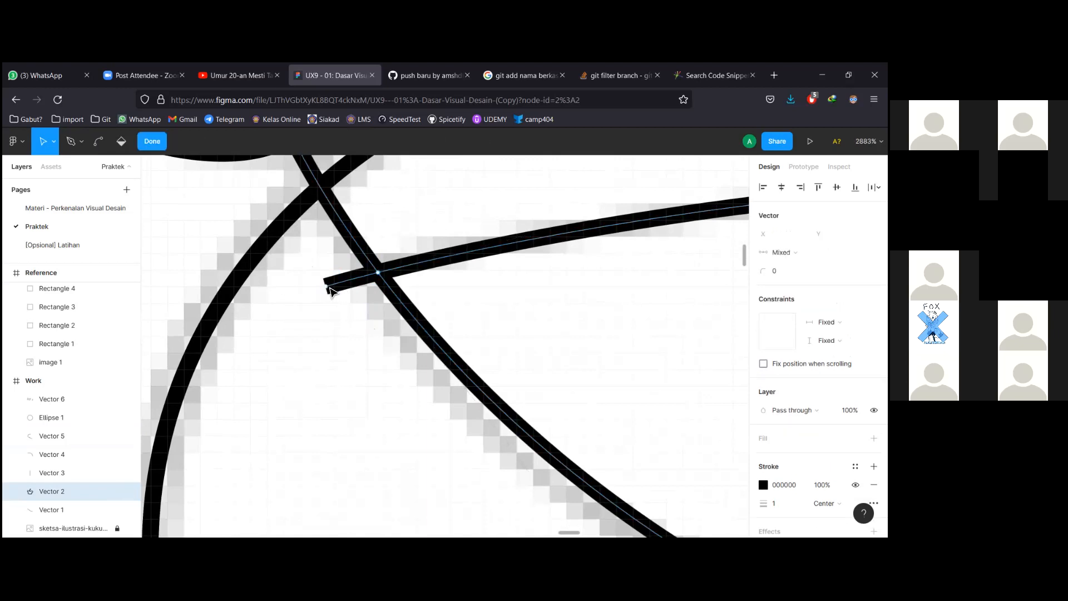
{"action": "mouse_move", "coordinate": [328, 289]}
{"action": "left_mouse_down"}
{"action": "mouse_move", "coordinate": [353, 287]}
{"action": "mouse_move", "coordinate": [330, 288]}
{"action": "left_mouse_up"}
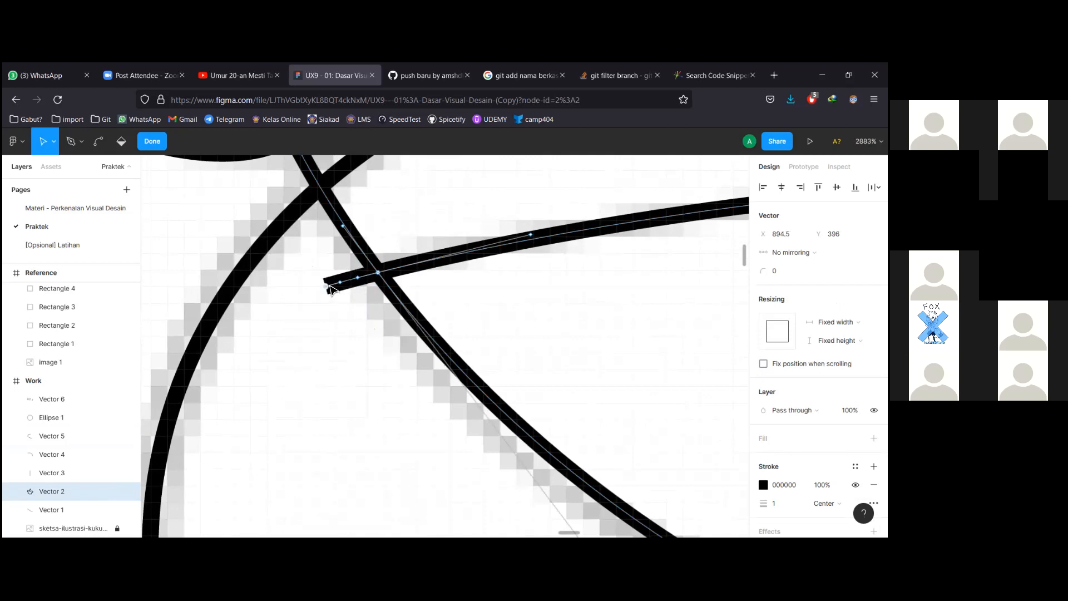
{"action": "left_click", "coordinate": [350, 284]}
{"action": "key", "text": "Delete"}
{"action": "scroll", "coordinate": [386, 285], "scroll_direction": "down", "scroll_amount": 2}
{"action": "scroll", "coordinate": [426, 302], "scroll_direction": "down", "scroll_amount": 10}
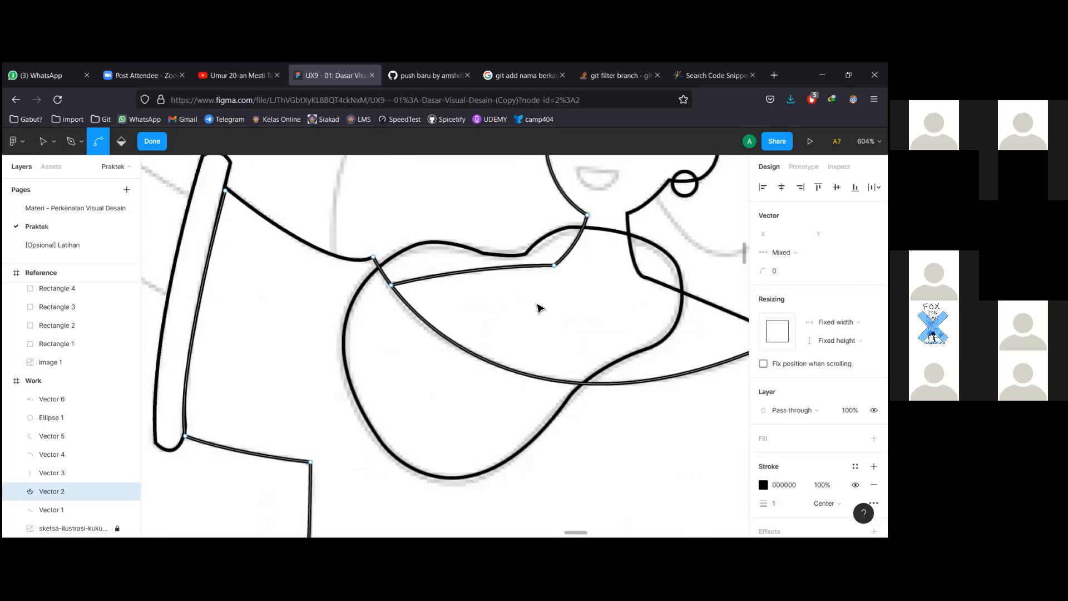
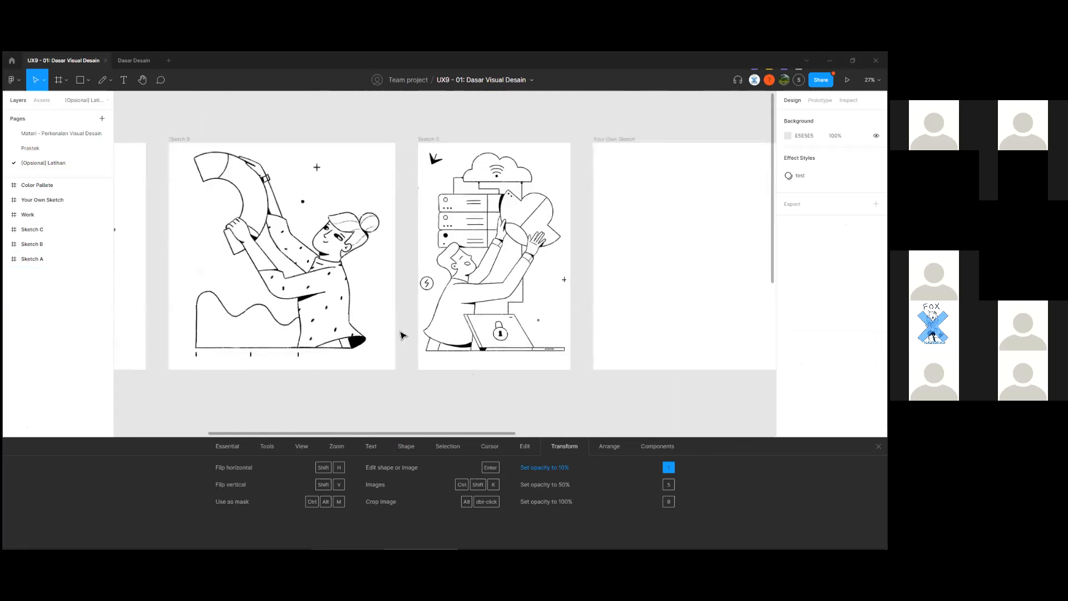
Select the Sketch B frame and navigate the canvas over to the Work frame.
{"action": "left_click", "coordinate": [369, 186]}
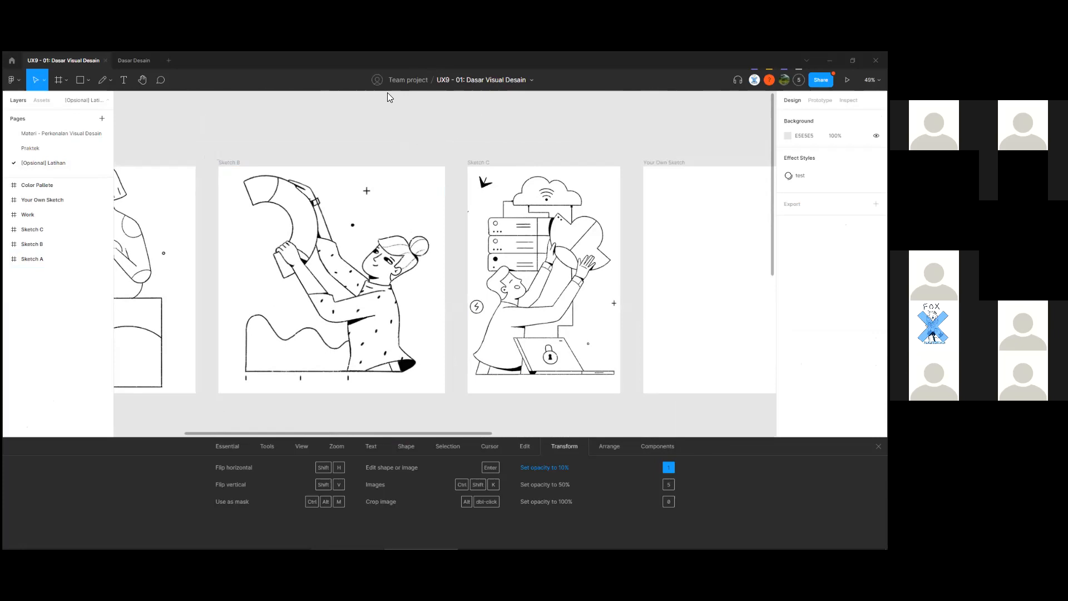
{"action": "scroll", "coordinate": [257, 140], "scroll_direction": "down", "scroll_amount": 3}
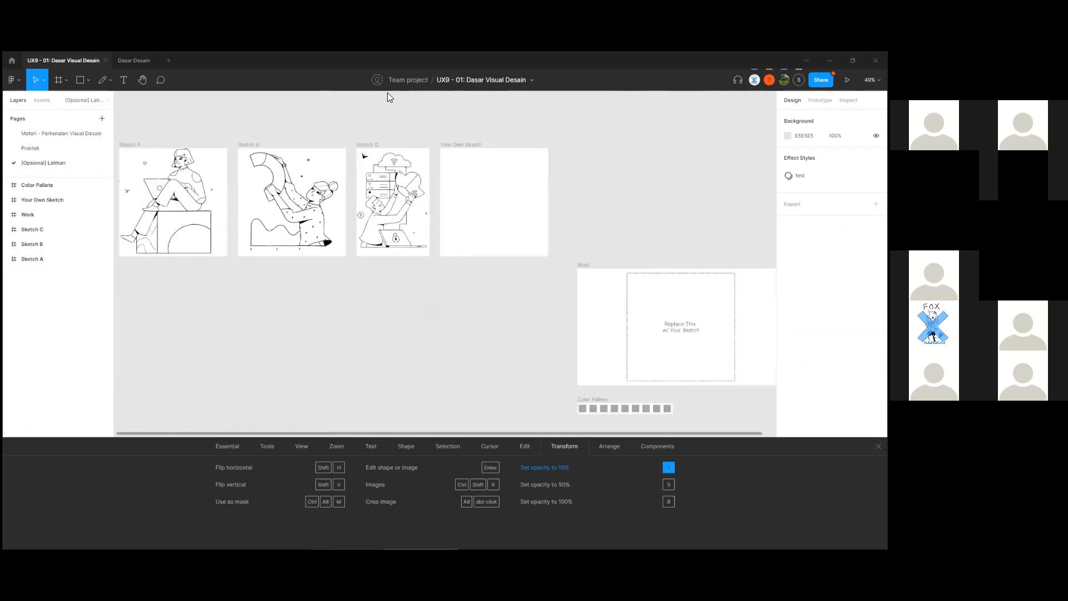
{"action": "left_click_drag", "start_coordinate": [347, 270], "coordinate": [314, 278]}
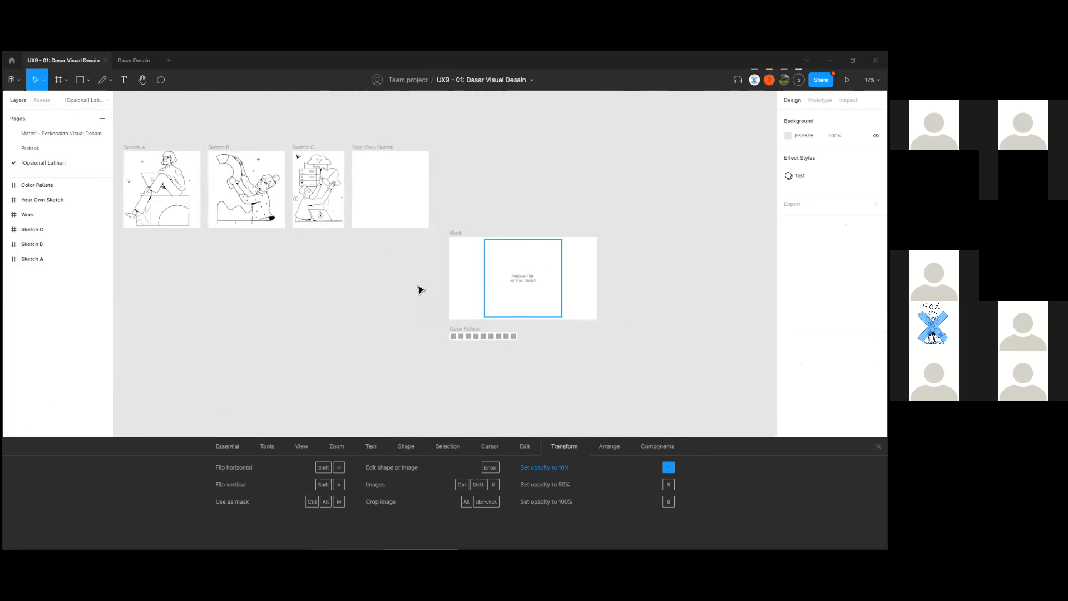
{"action": "scroll", "coordinate": [344, 331], "scroll_direction": "up", "scroll_amount": 4}
{"action": "scroll", "coordinate": [344, 312], "scroll_direction": "down", "scroll_amount": 1}
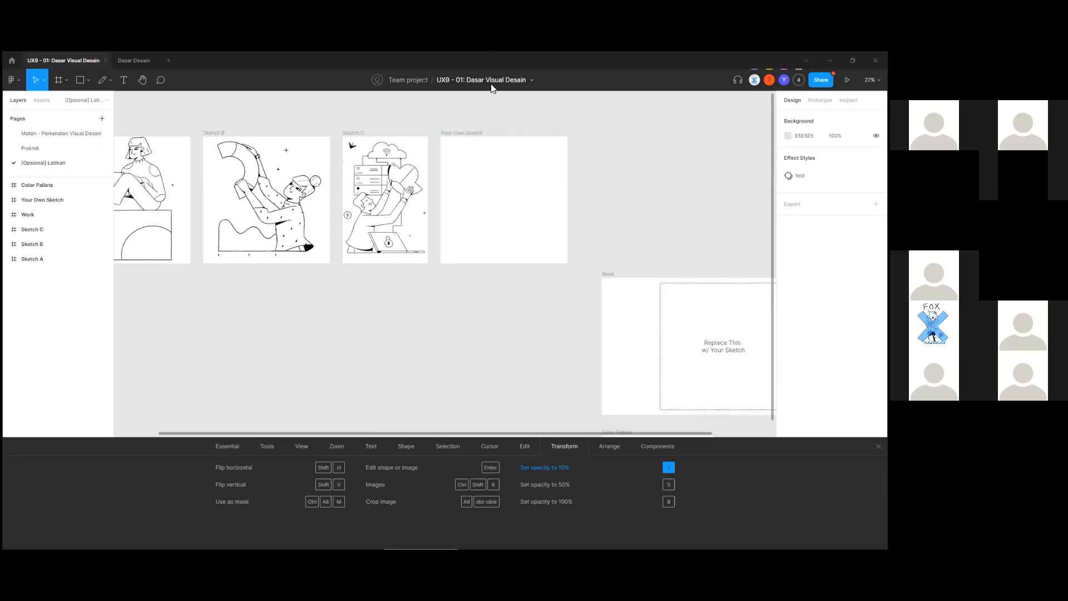
{"action": "scroll", "coordinate": [445, 267], "scroll_direction": "up", "scroll_amount": 1}
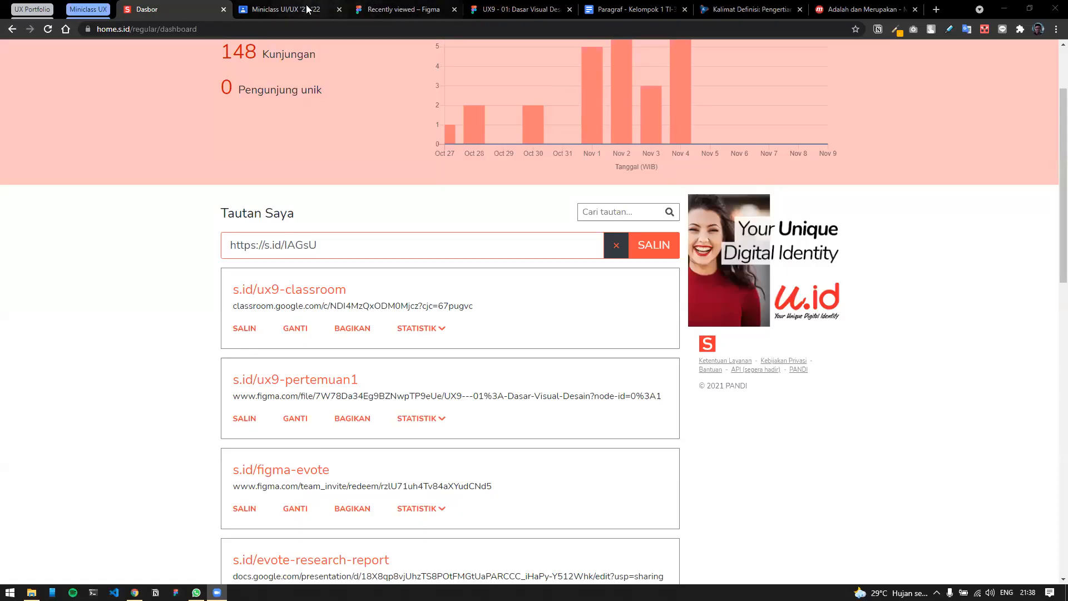
Bring up the Miniclass UI/UX '21-'22 class stream with the Pertemuan 1 assignments.
{"action": "left_click", "coordinate": [307, 9]}
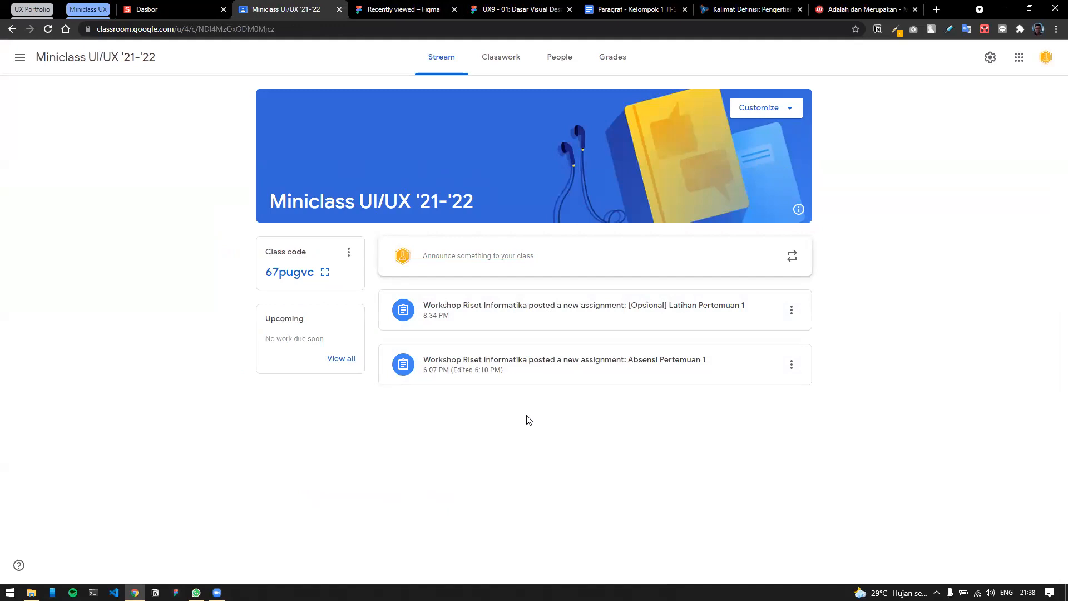
Open Absensi Pertemuan 1, then search 'class' in a new tab and open Google Classroom.
{"action": "left_click", "coordinate": [522, 369]}
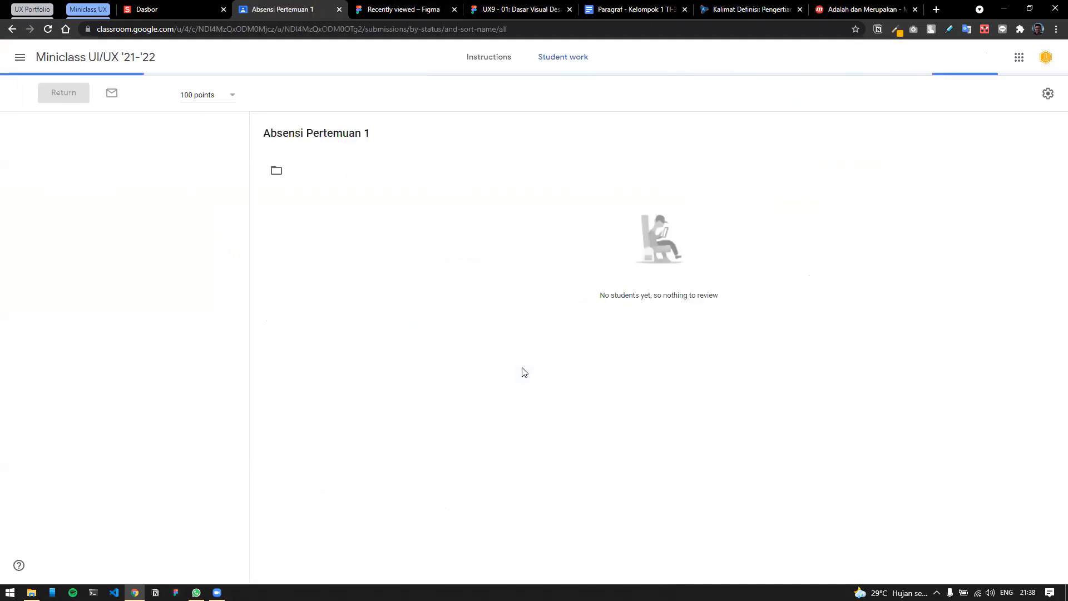
{"action": "left_click", "coordinate": [12, 29]}
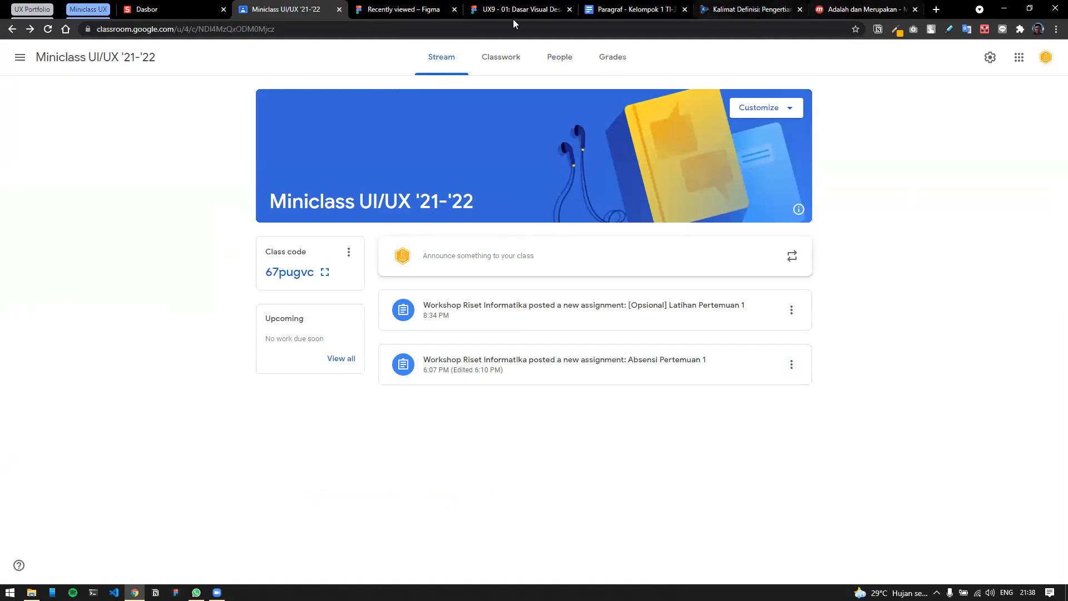
{"action": "left_click", "coordinate": [936, 10]}
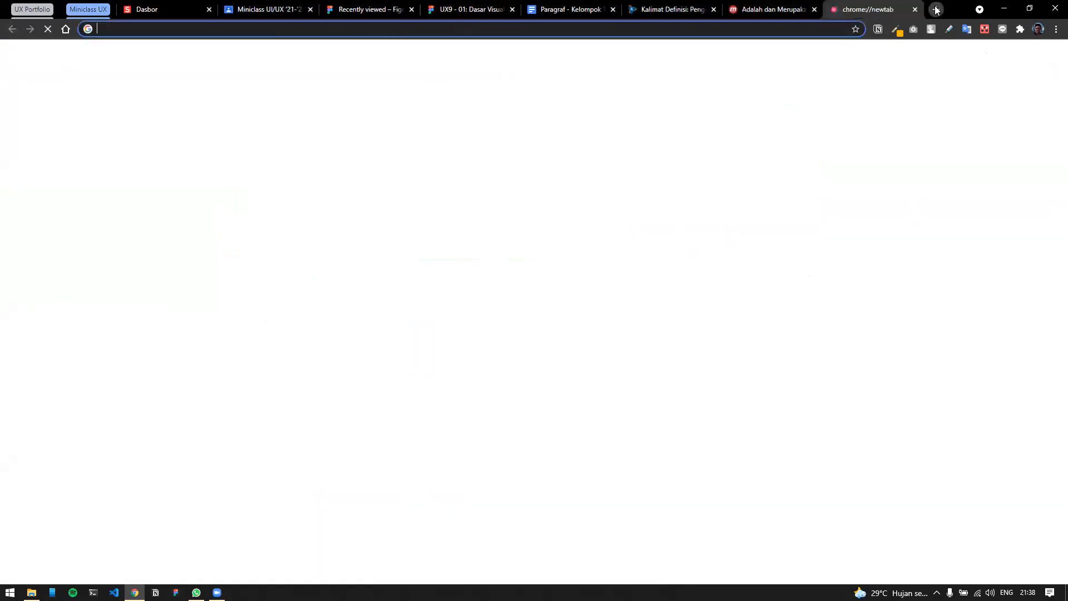
{"action": "type", "text": "c"}
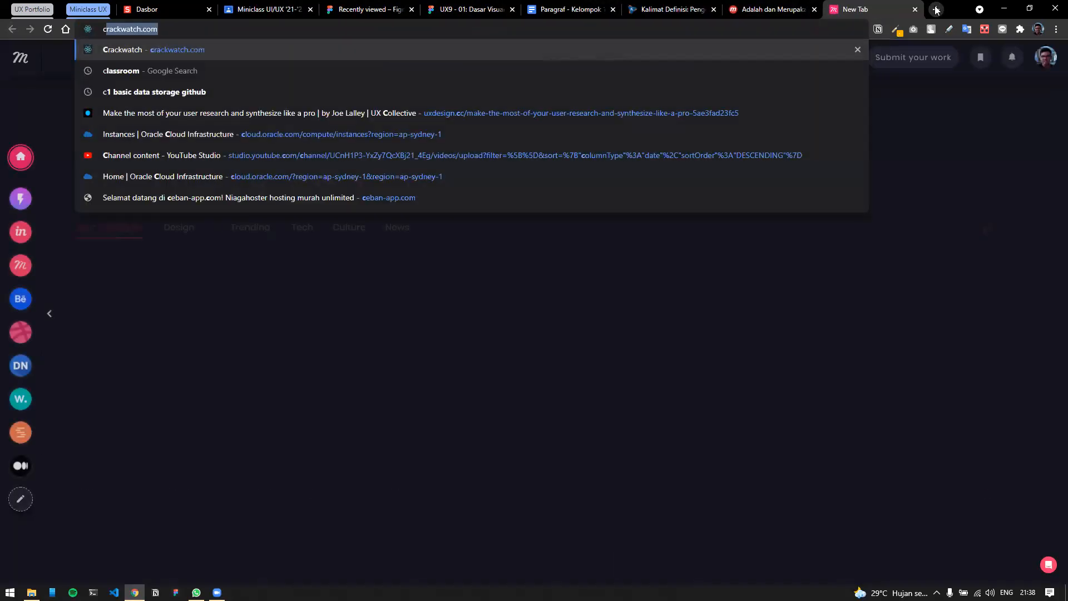
{"action": "type", "text": "lass"}
{"action": "key", "text": "Return"}
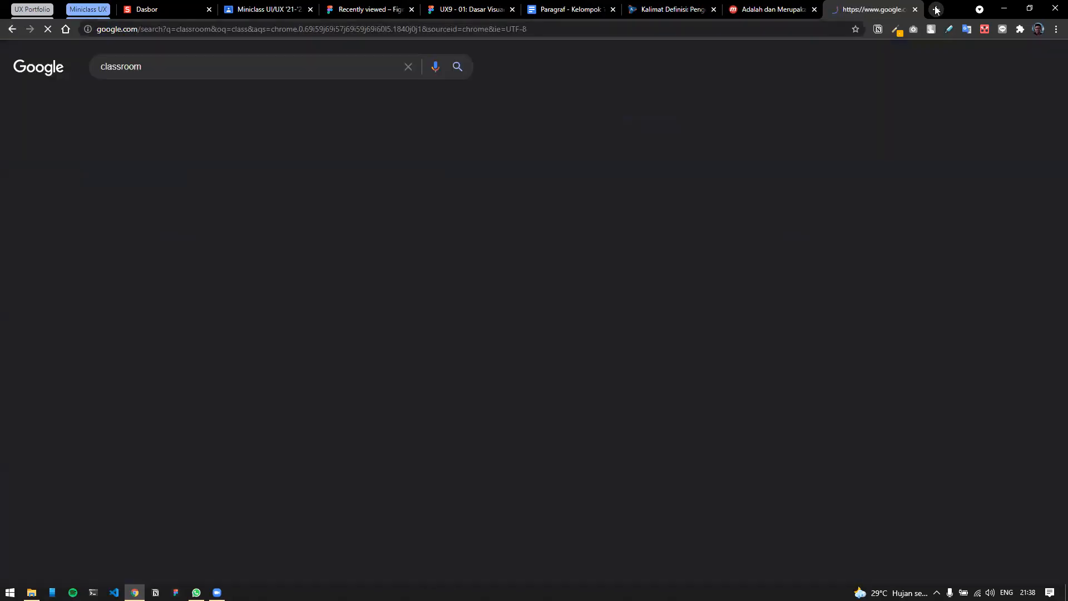
{"action": "left_click", "coordinate": [173, 166]}
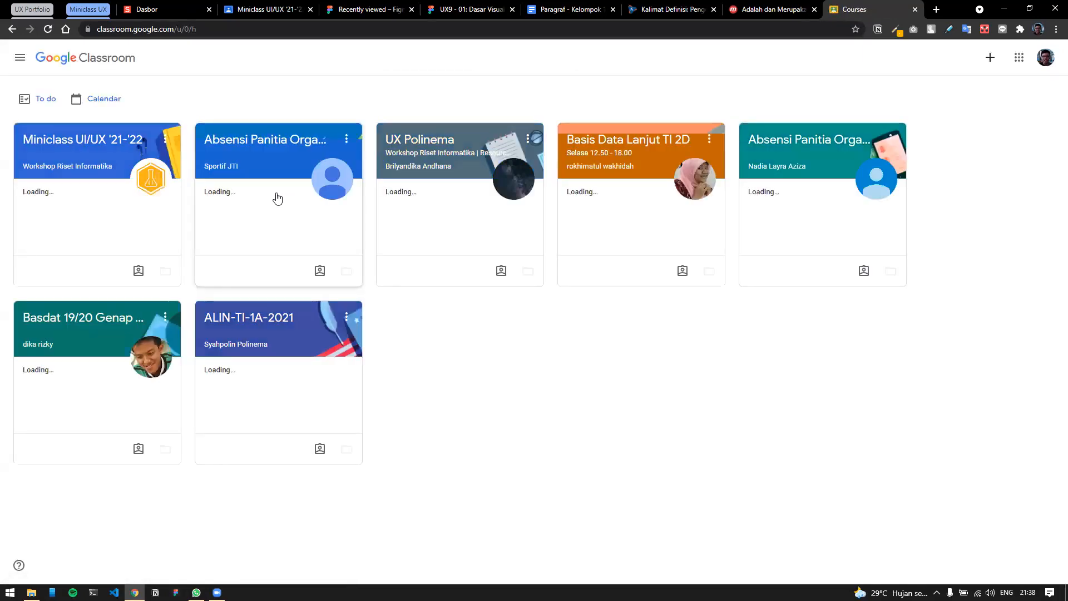
Open the Absensi Pertemuan 1 details in the Miniclass class, then return to Figma.
{"action": "left_click", "coordinate": [93, 140]}
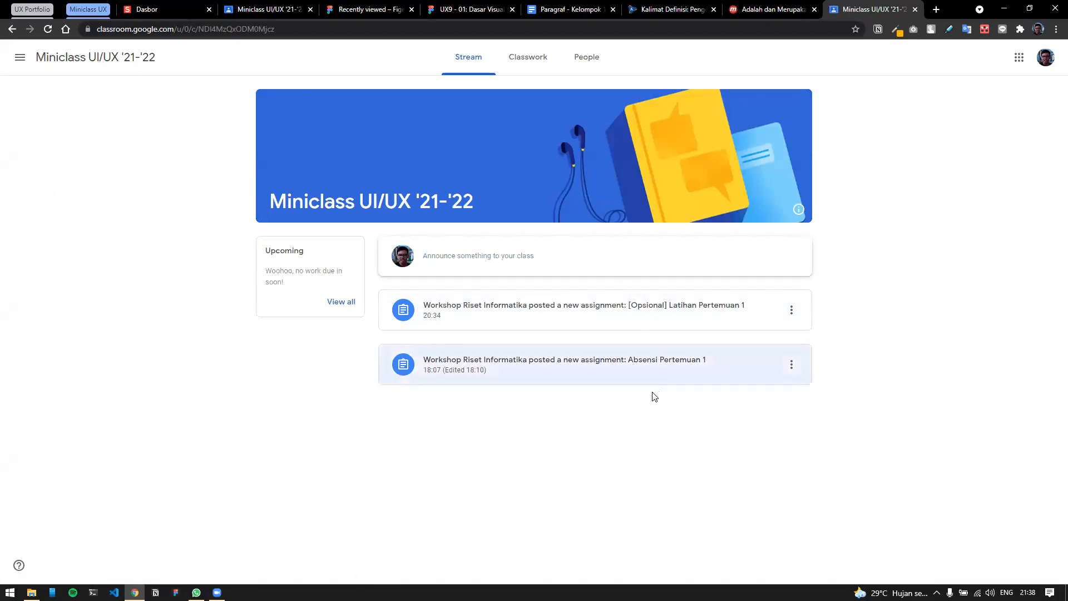
{"action": "left_click", "coordinate": [534, 376]}
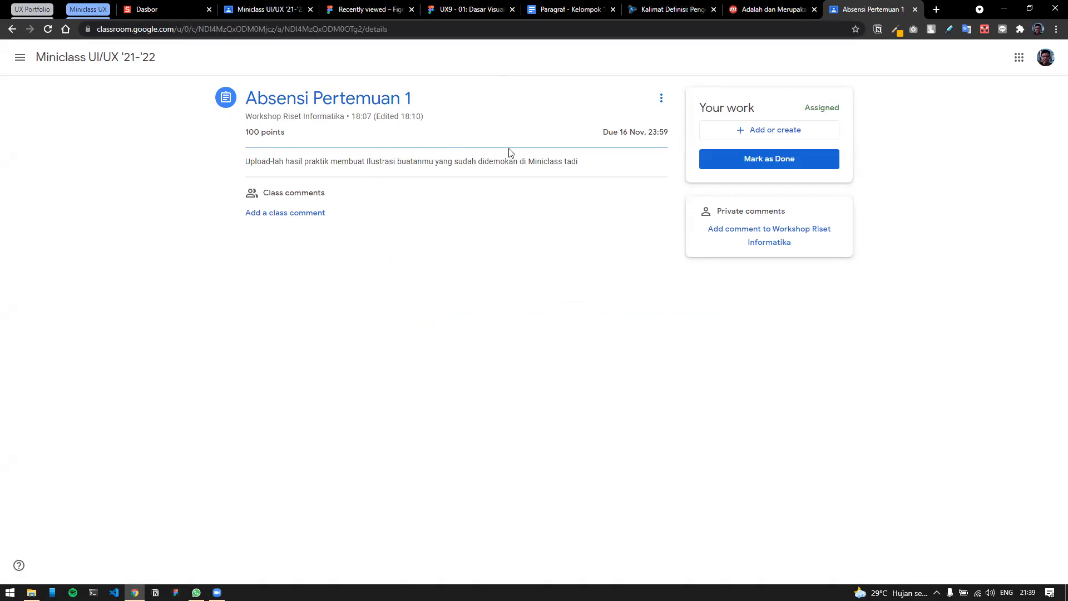
{"action": "left_click", "coordinate": [451, 10]}
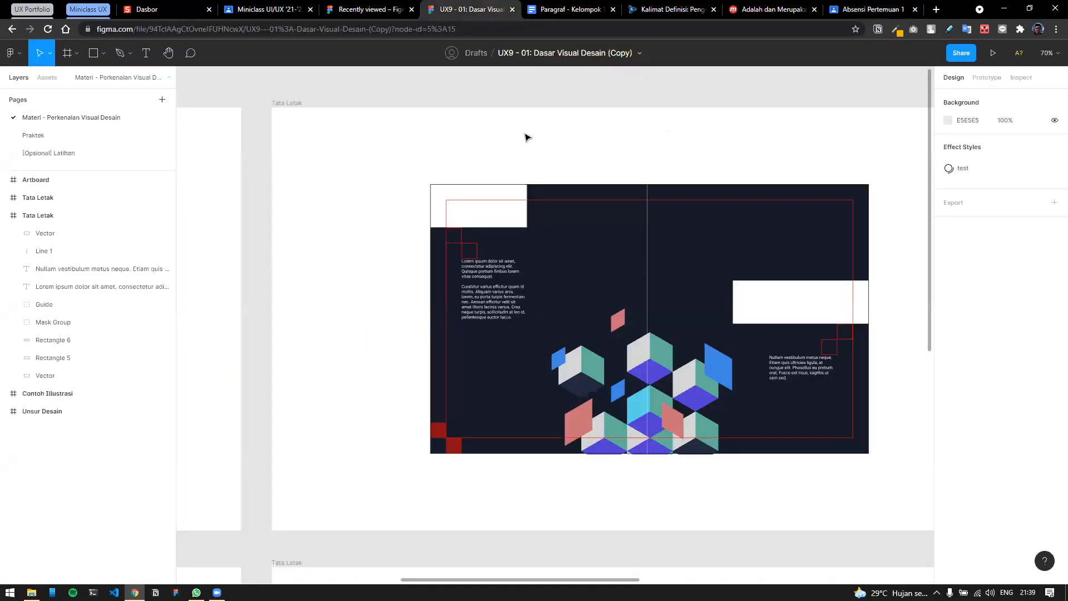
Scroll the canvas down and left to the Tata Letak frames and logo illustrations.
{"action": "scroll", "coordinate": [499, 102], "scroll_direction": "down", "scroll_amount": 1}
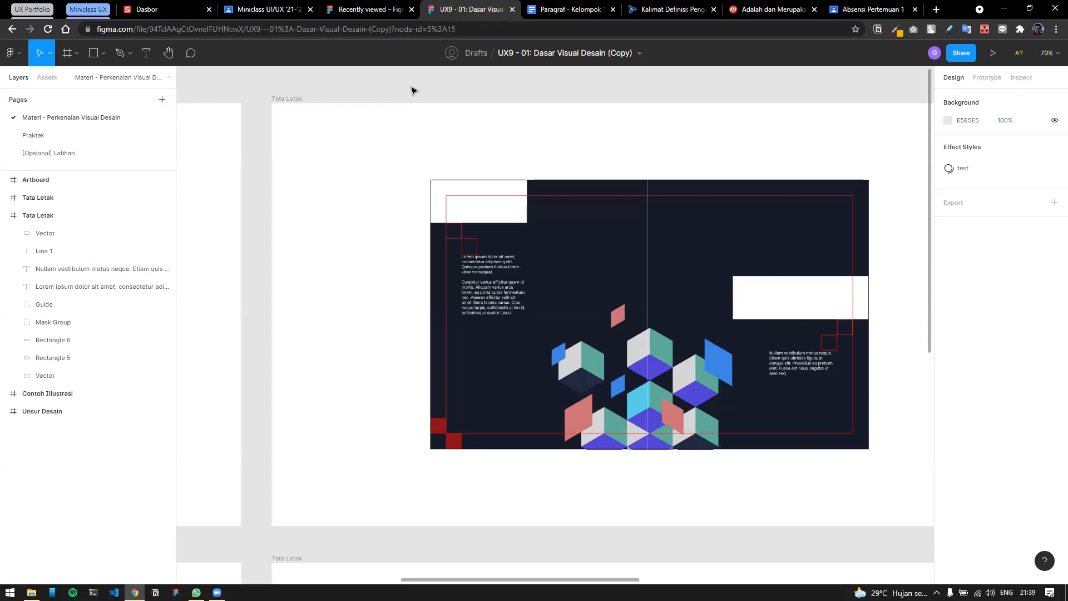
{"action": "scroll", "coordinate": [419, 91], "scroll_direction": "down", "scroll_amount": 1}
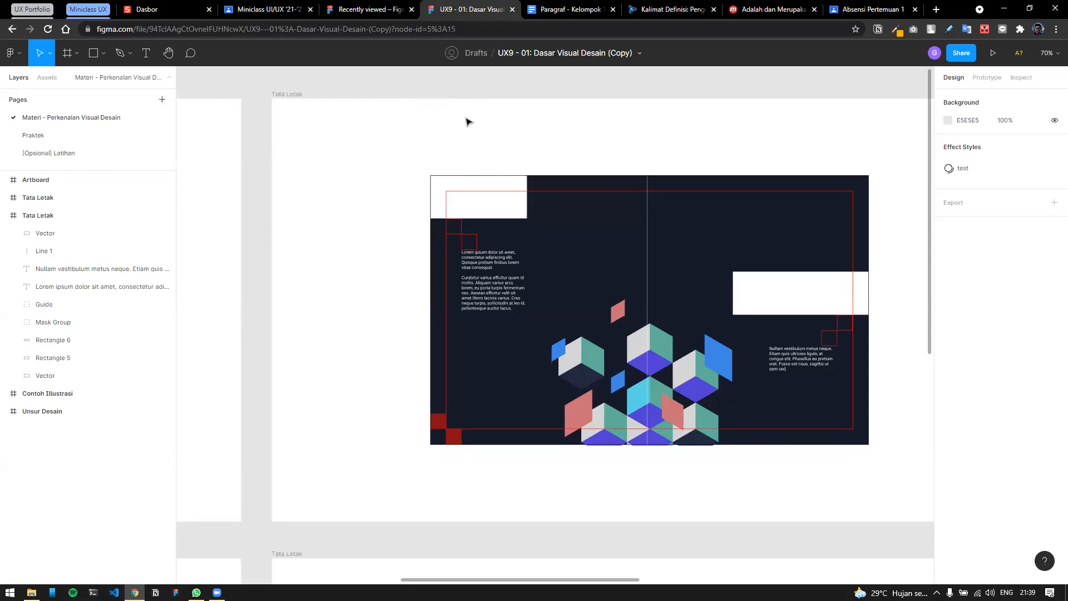
{"action": "scroll", "coordinate": [450, 161], "scroll_direction": "down", "scroll_amount": 15}
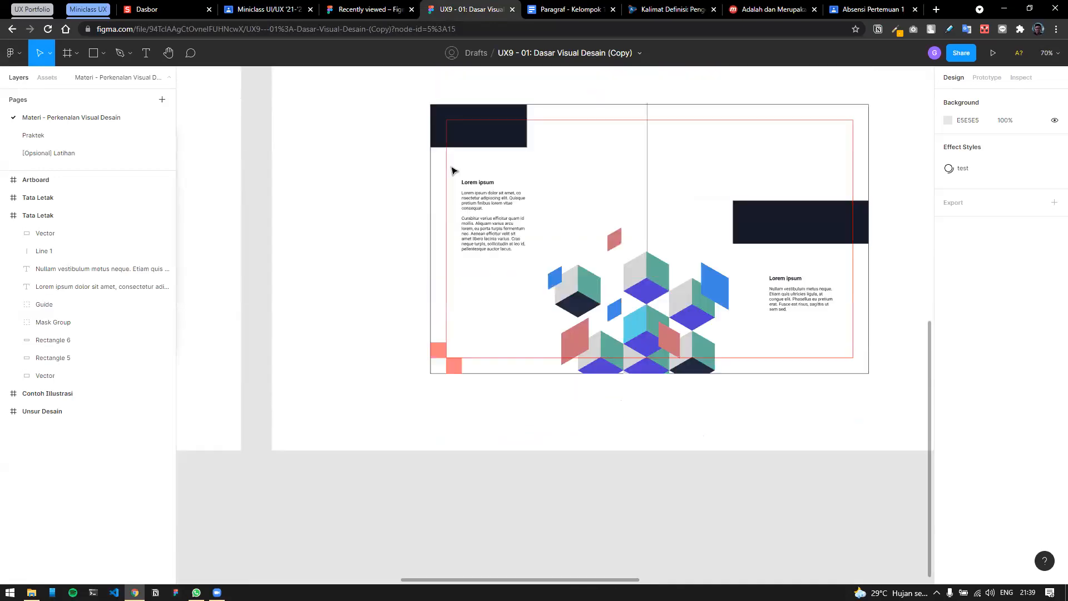
{"action": "scroll", "coordinate": [452, 170], "scroll_direction": "down", "scroll_amount": 3}
{"action": "scroll", "coordinate": [500, 161], "scroll_direction": "left", "scroll_amount": 10}
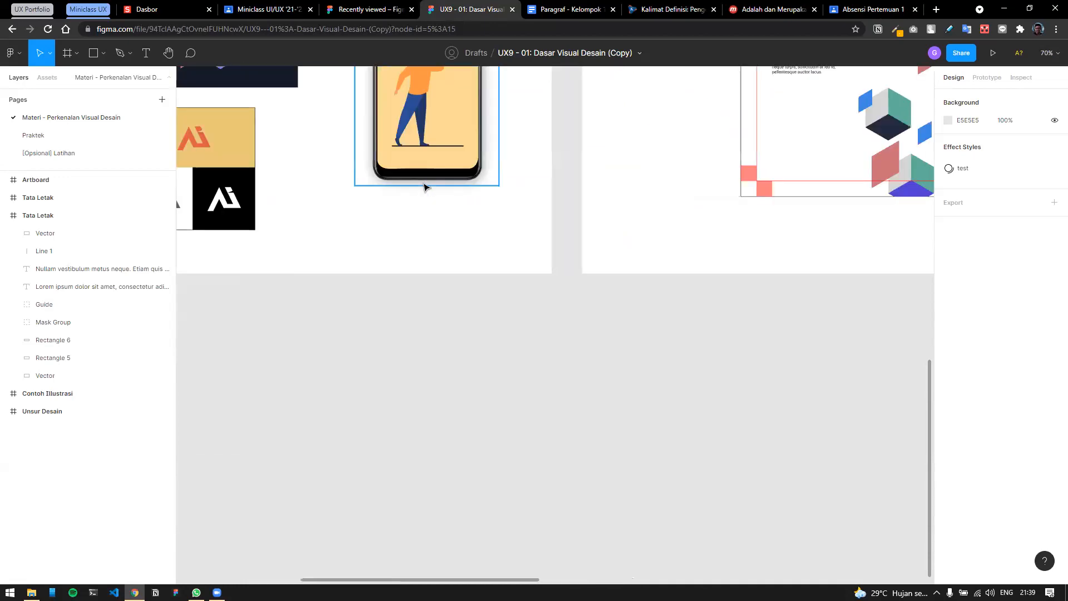
Marquee-select the three AI logo tiles and wrap them in a 313×313 Frame 1.
{"action": "scroll", "coordinate": [542, 148], "scroll_direction": "up", "scroll_amount": 3}
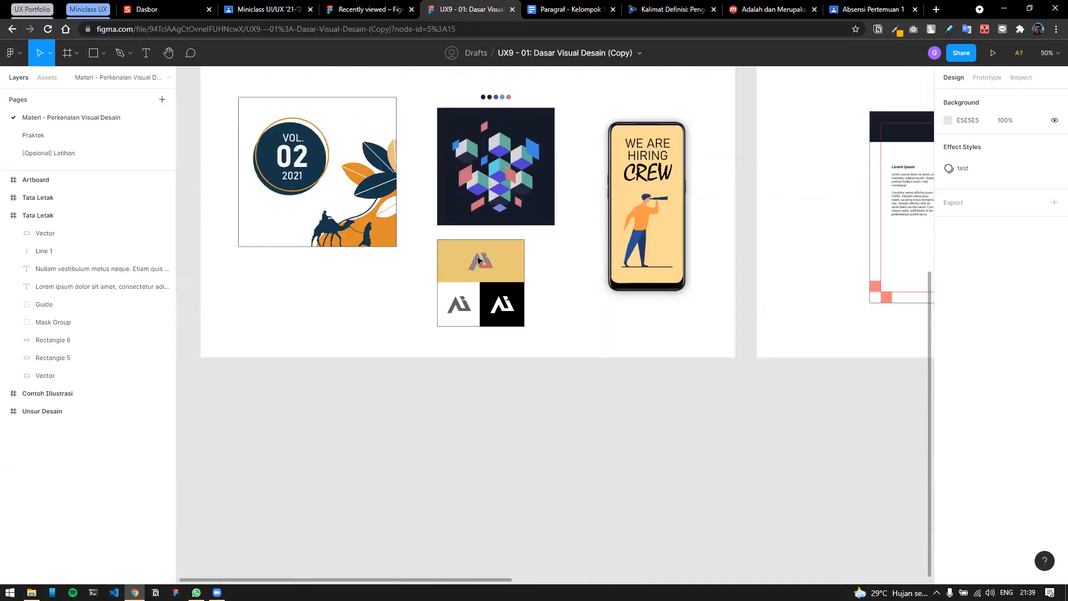
{"action": "scroll", "coordinate": [448, 269], "scroll_direction": "up", "scroll_amount": 3}
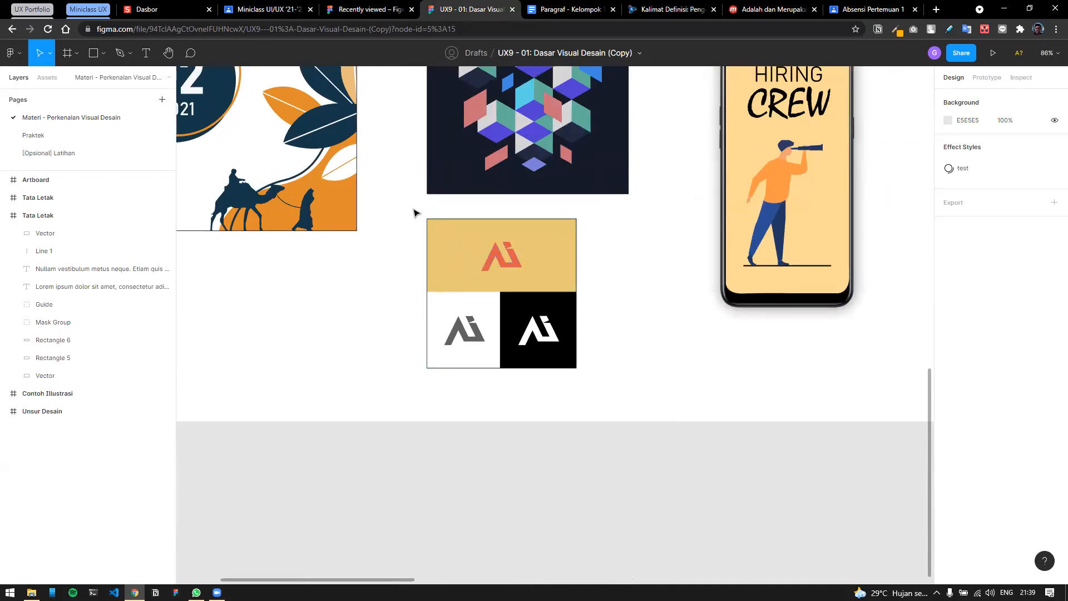
{"action": "left_click_drag", "start_coordinate": [401, 207], "coordinate": [591, 391]}
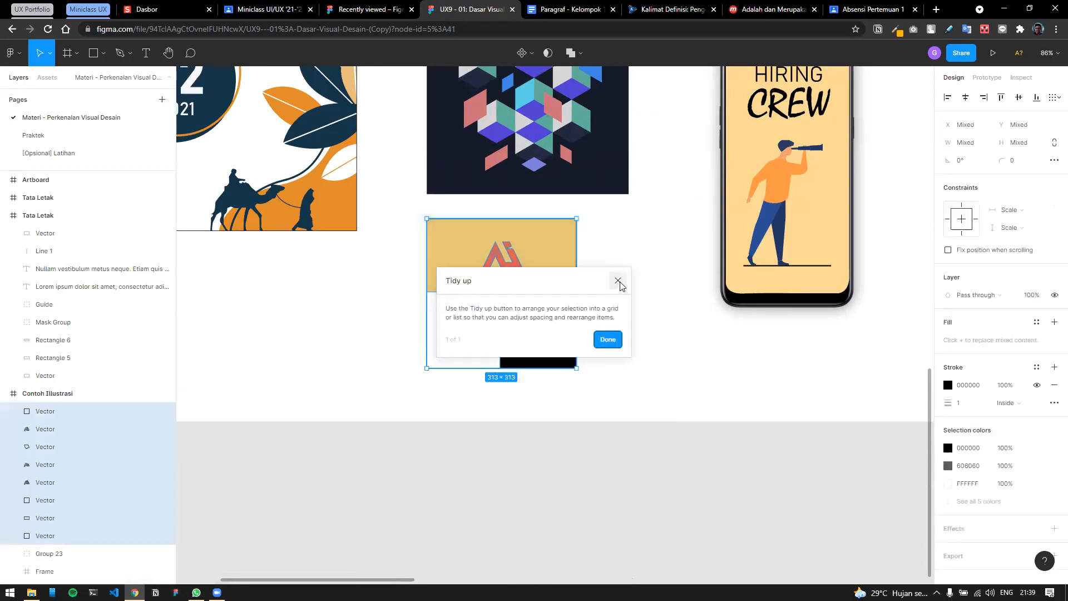
{"action": "left_click", "coordinate": [606, 388]}
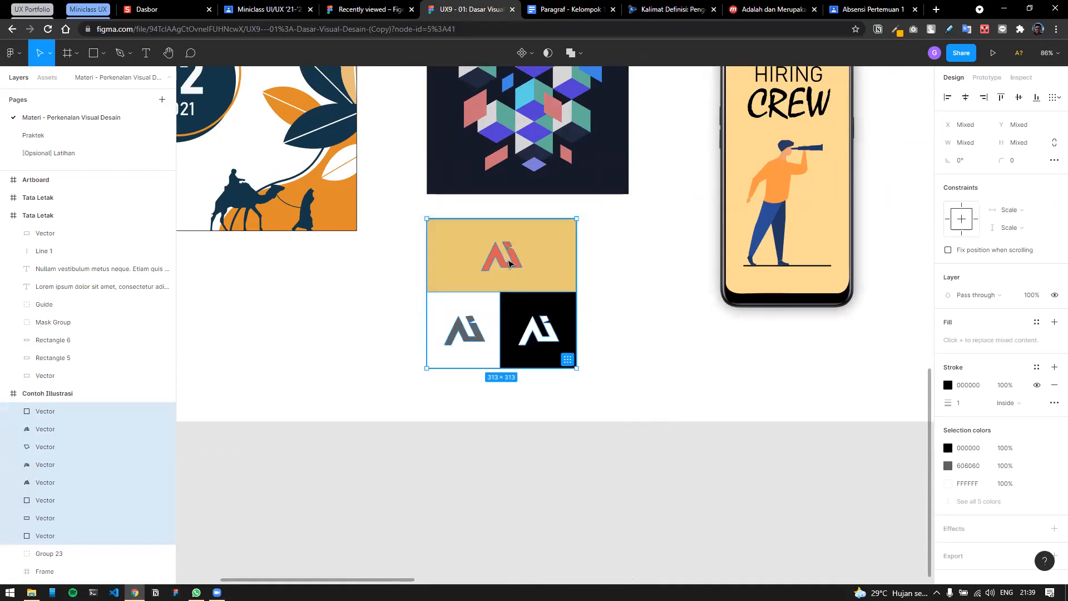
{"action": "right_click", "coordinate": [569, 359]}
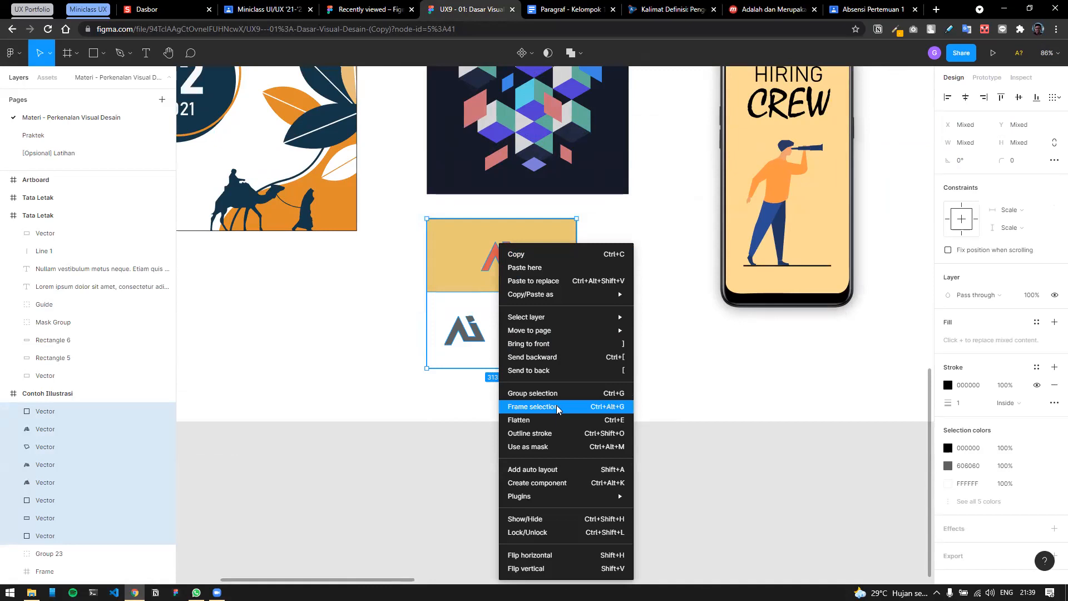
{"action": "left_click", "coordinate": [557, 408]}
{"action": "left_click_drag", "start_coordinate": [539, 267], "coordinate": [578, 265]}
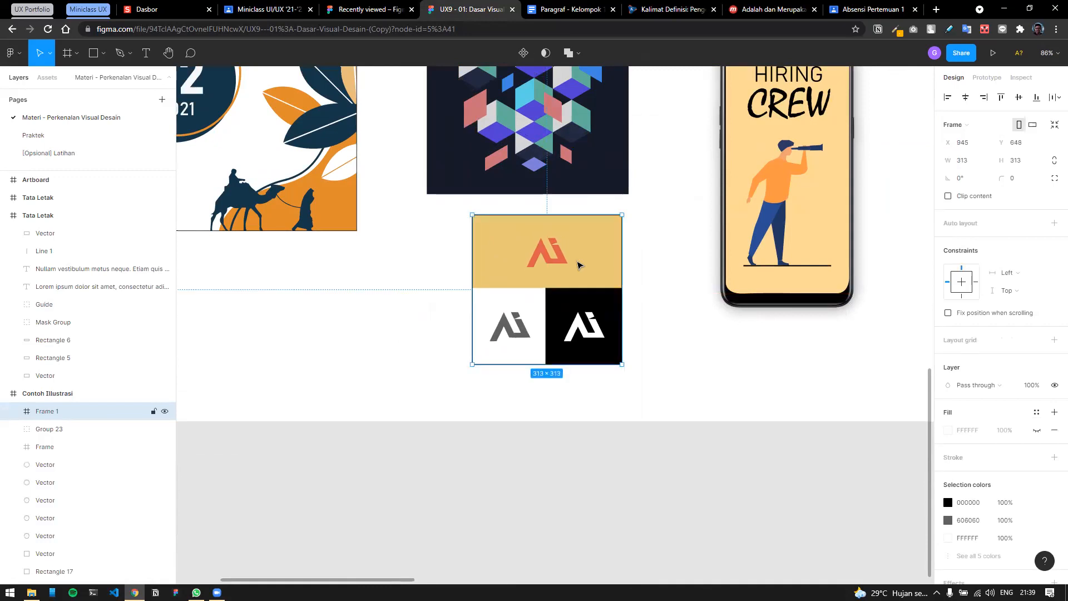
Undo the accidental move, then export Frame 1 at 1x PNG as Frame 1.png.
{"action": "key", "text": "ctrl+z"}
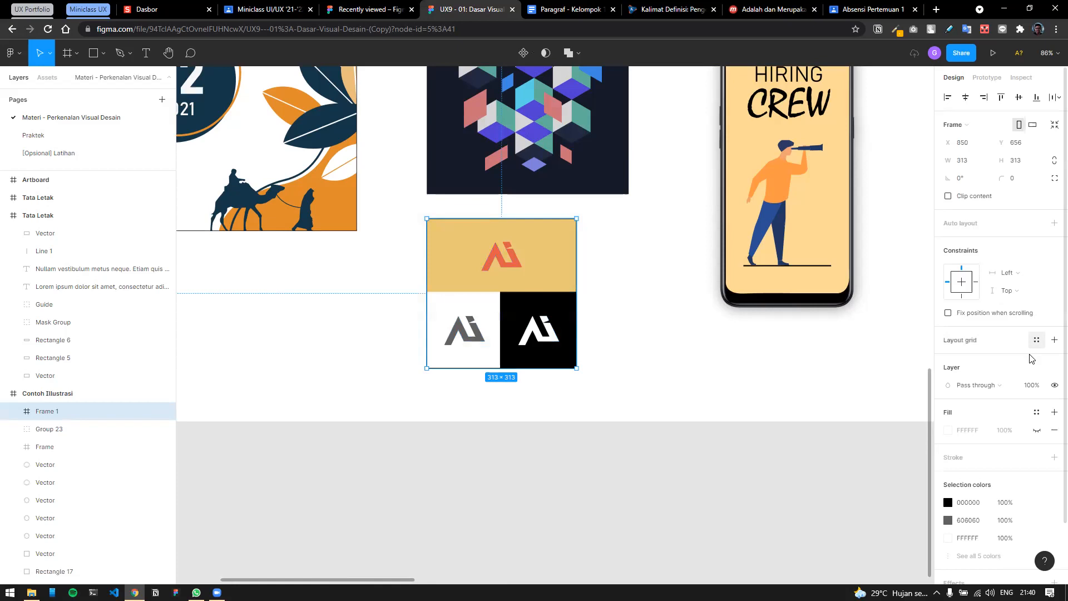
{"action": "scroll", "coordinate": [1052, 516], "scroll_direction": "down", "scroll_amount": 2}
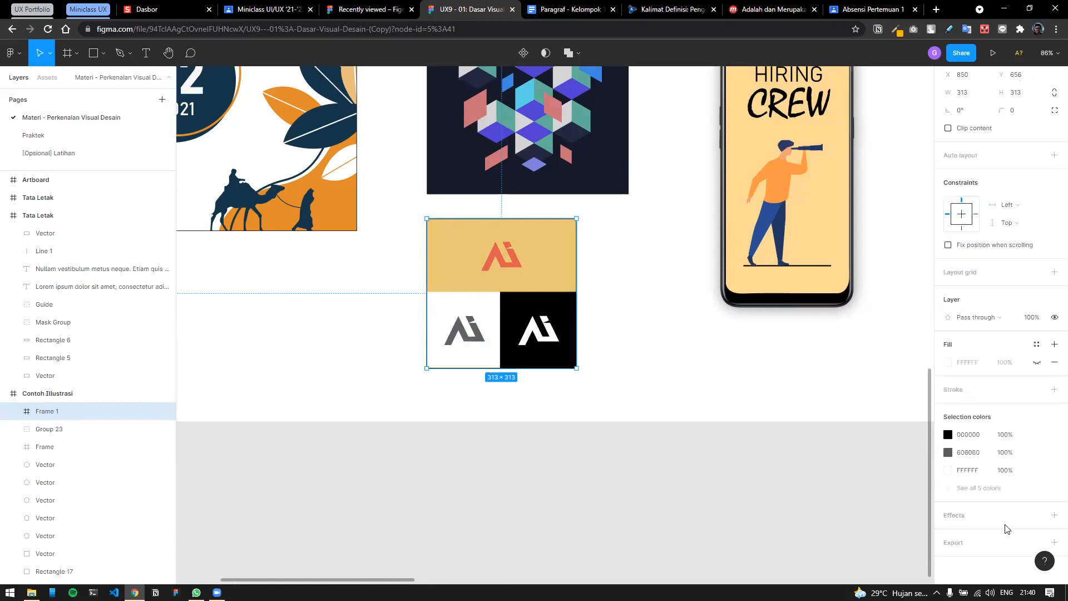
{"action": "left_click", "coordinate": [1053, 545]}
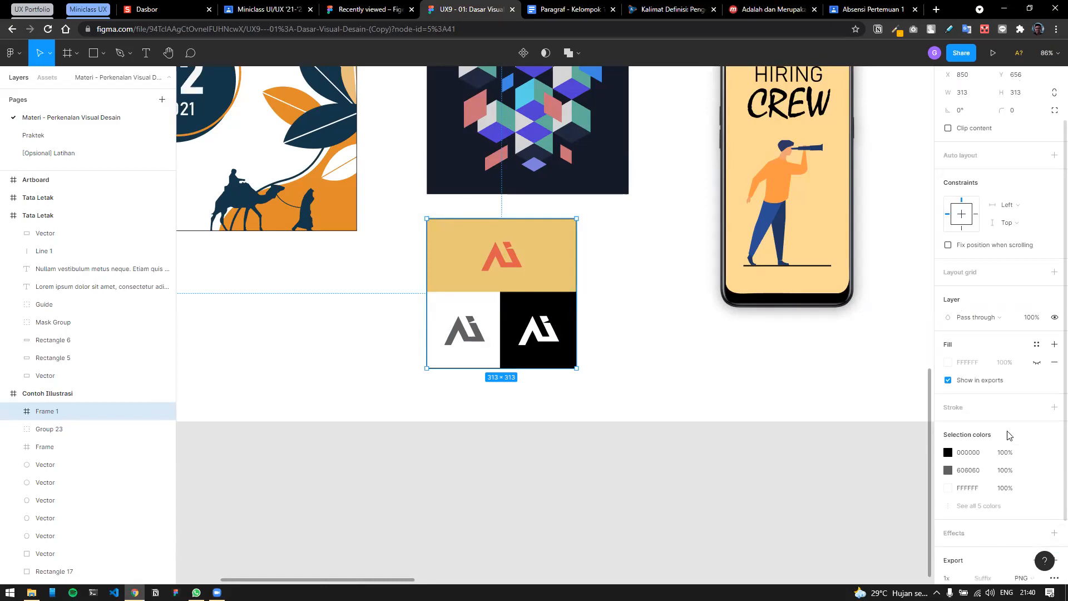
{"action": "scroll", "coordinate": [1007, 434], "scroll_direction": "down", "scroll_amount": 2}
{"action": "left_click", "coordinate": [1029, 500]}
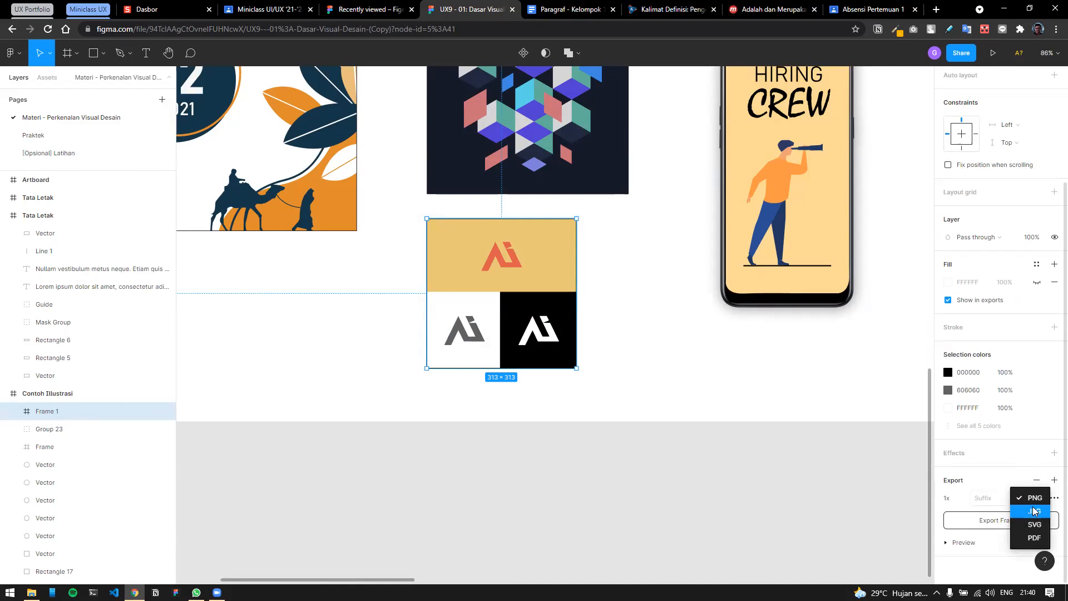
{"action": "left_click", "coordinate": [987, 547]}
{"action": "left_click", "coordinate": [1030, 499]}
{"action": "left_click", "coordinate": [981, 554]}
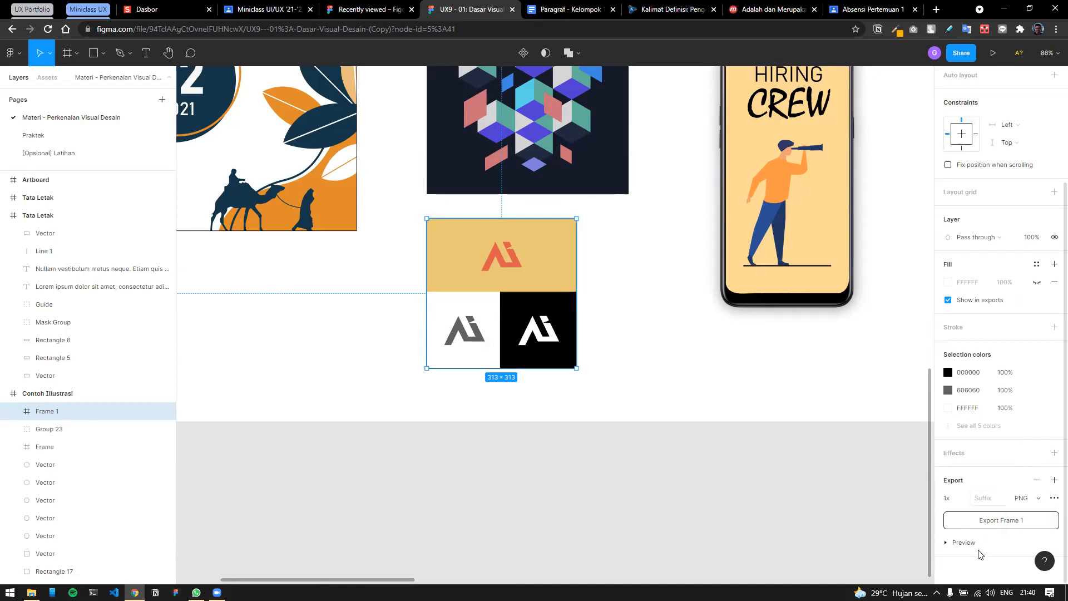
{"action": "left_click", "coordinate": [999, 521]}
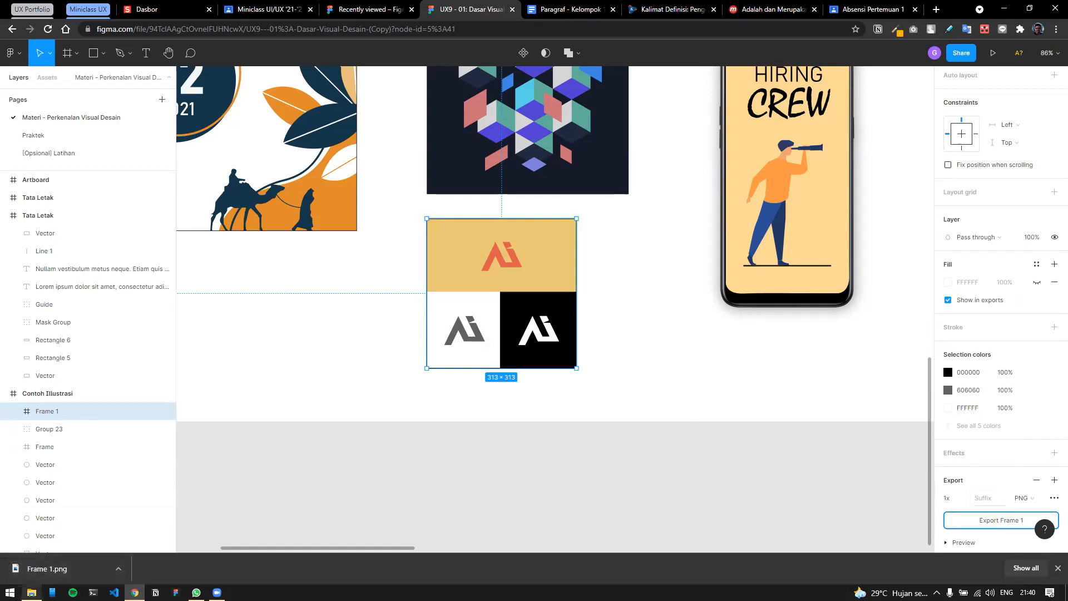
{"action": "mouse_move", "coordinate": [31, 592]}
{"action": "left_click", "coordinate": [59, 536]}
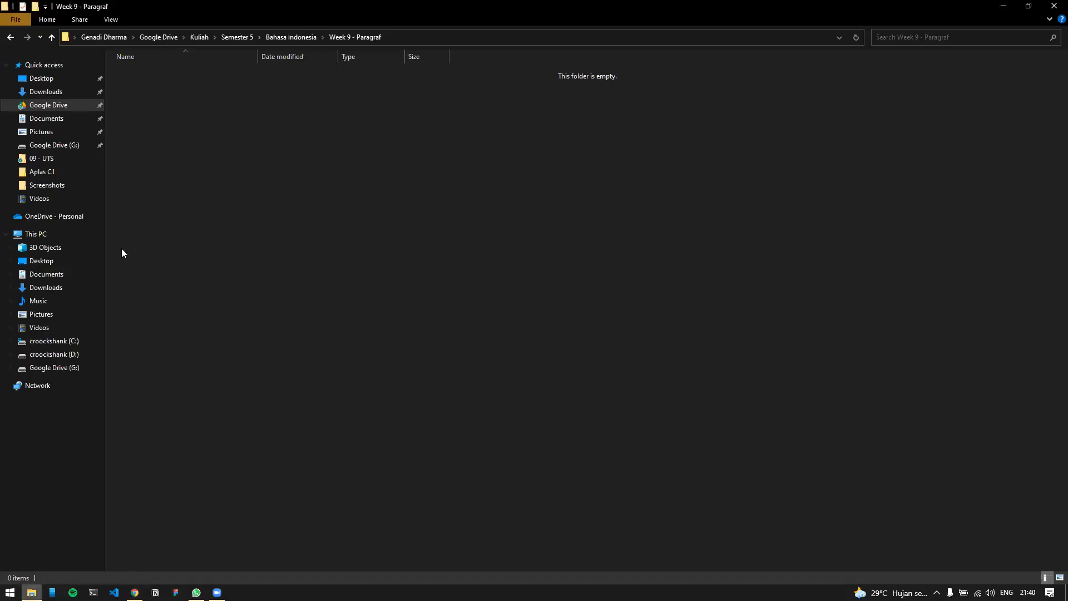
{"action": "left_click", "coordinate": [38, 92]}
{"action": "left_click", "coordinate": [166, 105]}
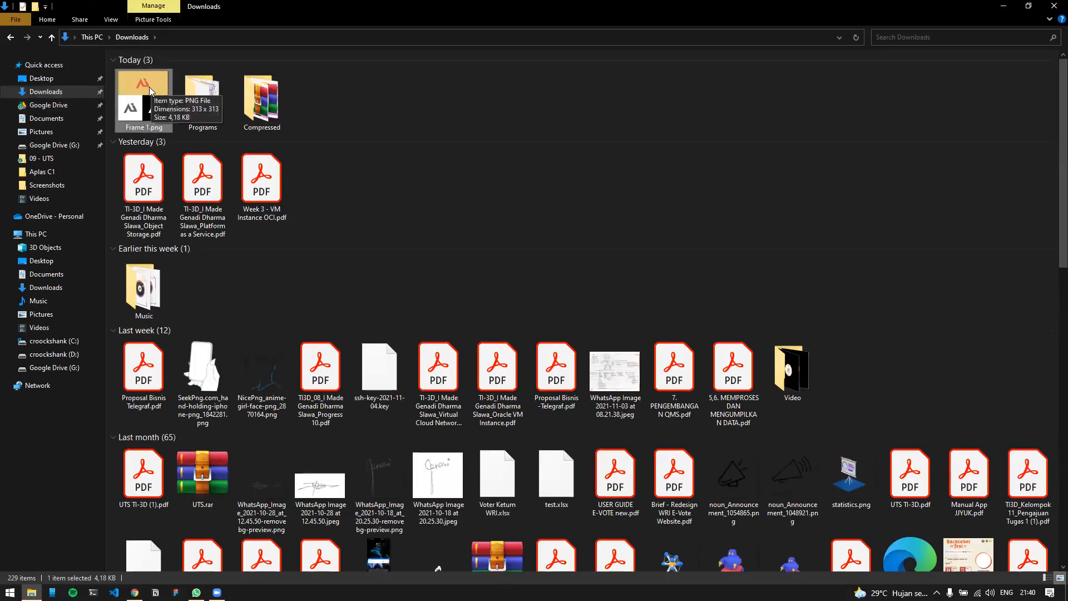
{"action": "left_click", "coordinate": [1000, 6]}
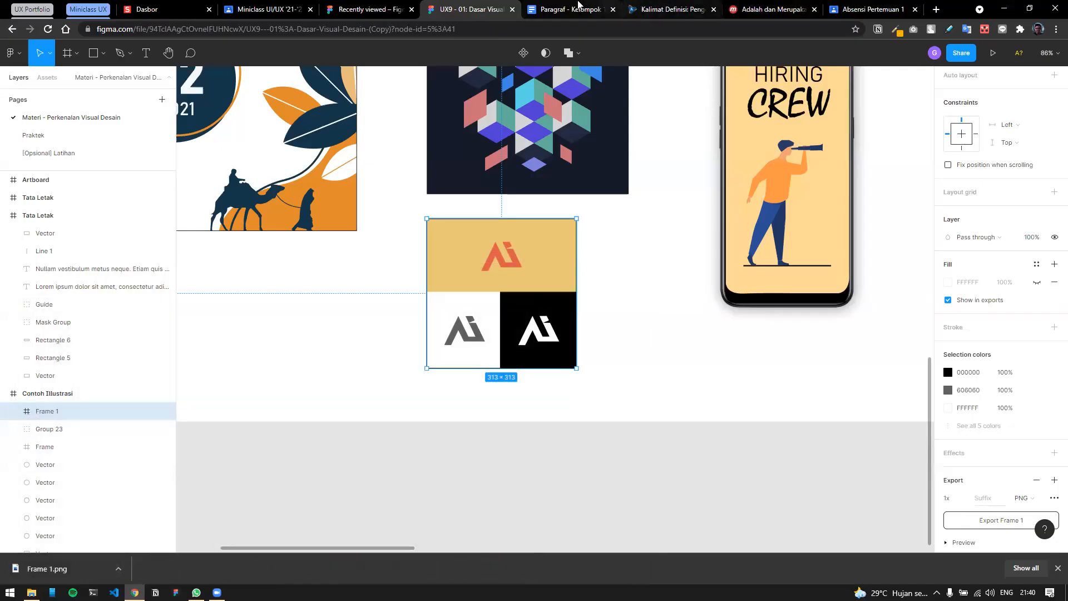
Switch tabs to the Absensi Pertemuan 1 page, then return to the Miniclass class stream.
{"action": "left_click", "coordinate": [370, 6]}
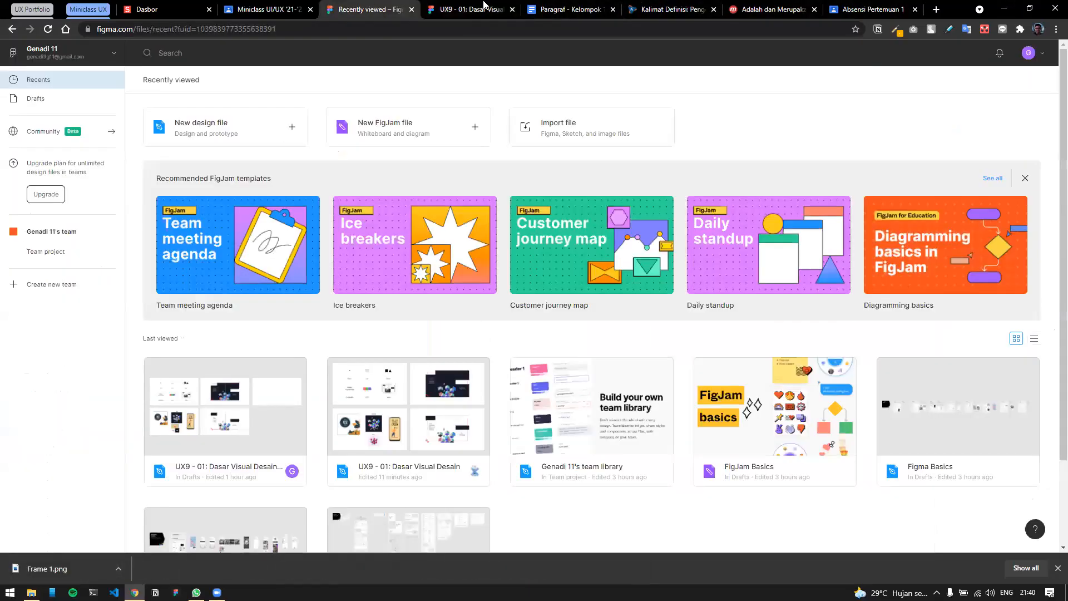
{"action": "key", "text": "ctrl+Tab"}
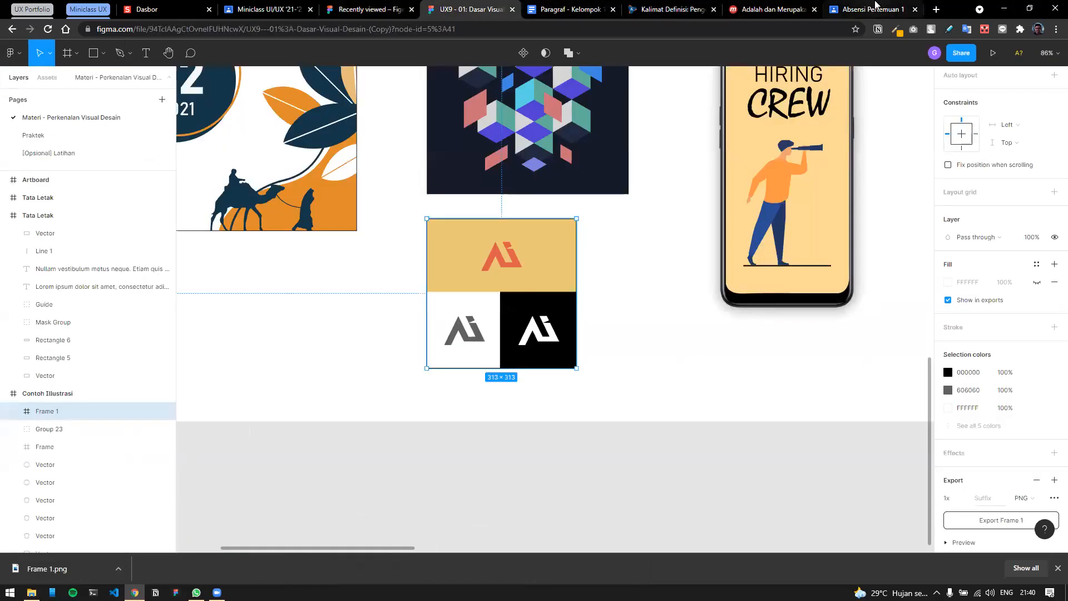
{"action": "left_click", "coordinate": [875, 8]}
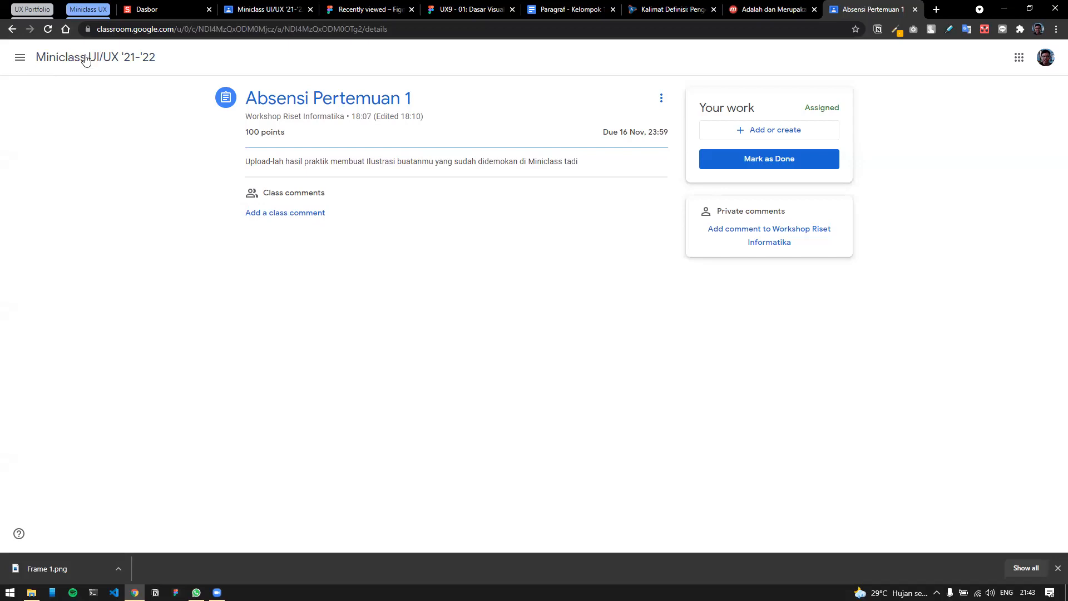
{"action": "left_click", "coordinate": [12, 30]}
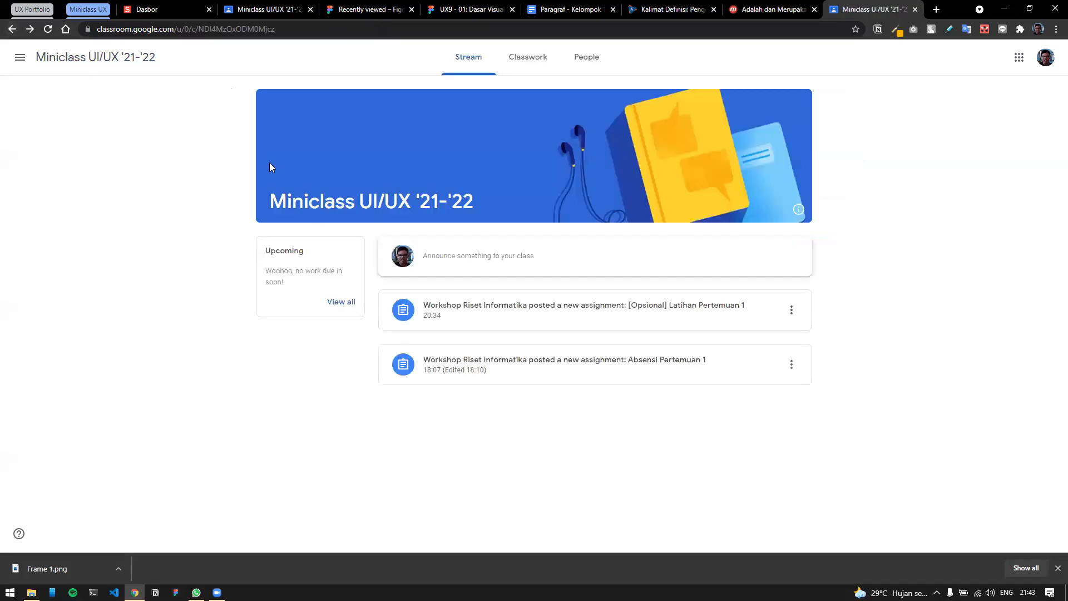